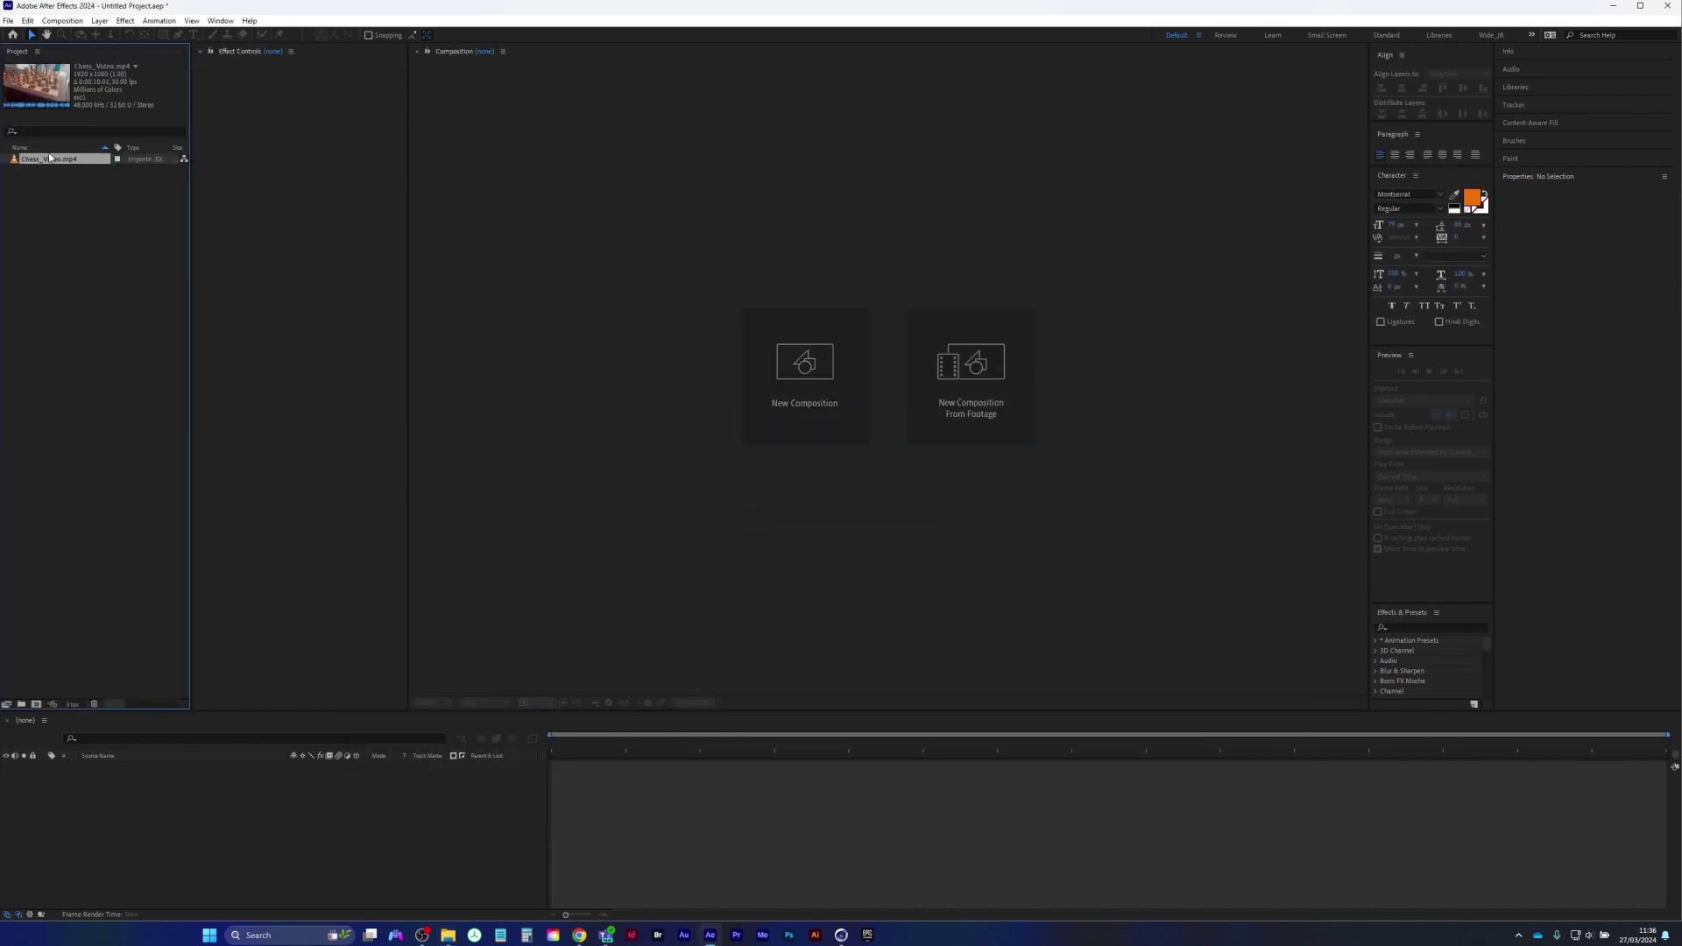
# Check the frame rate interpretation of Chess_Video.mp4 and create a composition from the clip
pyautogui.hotkey('ctrl', 'alt', 'g')
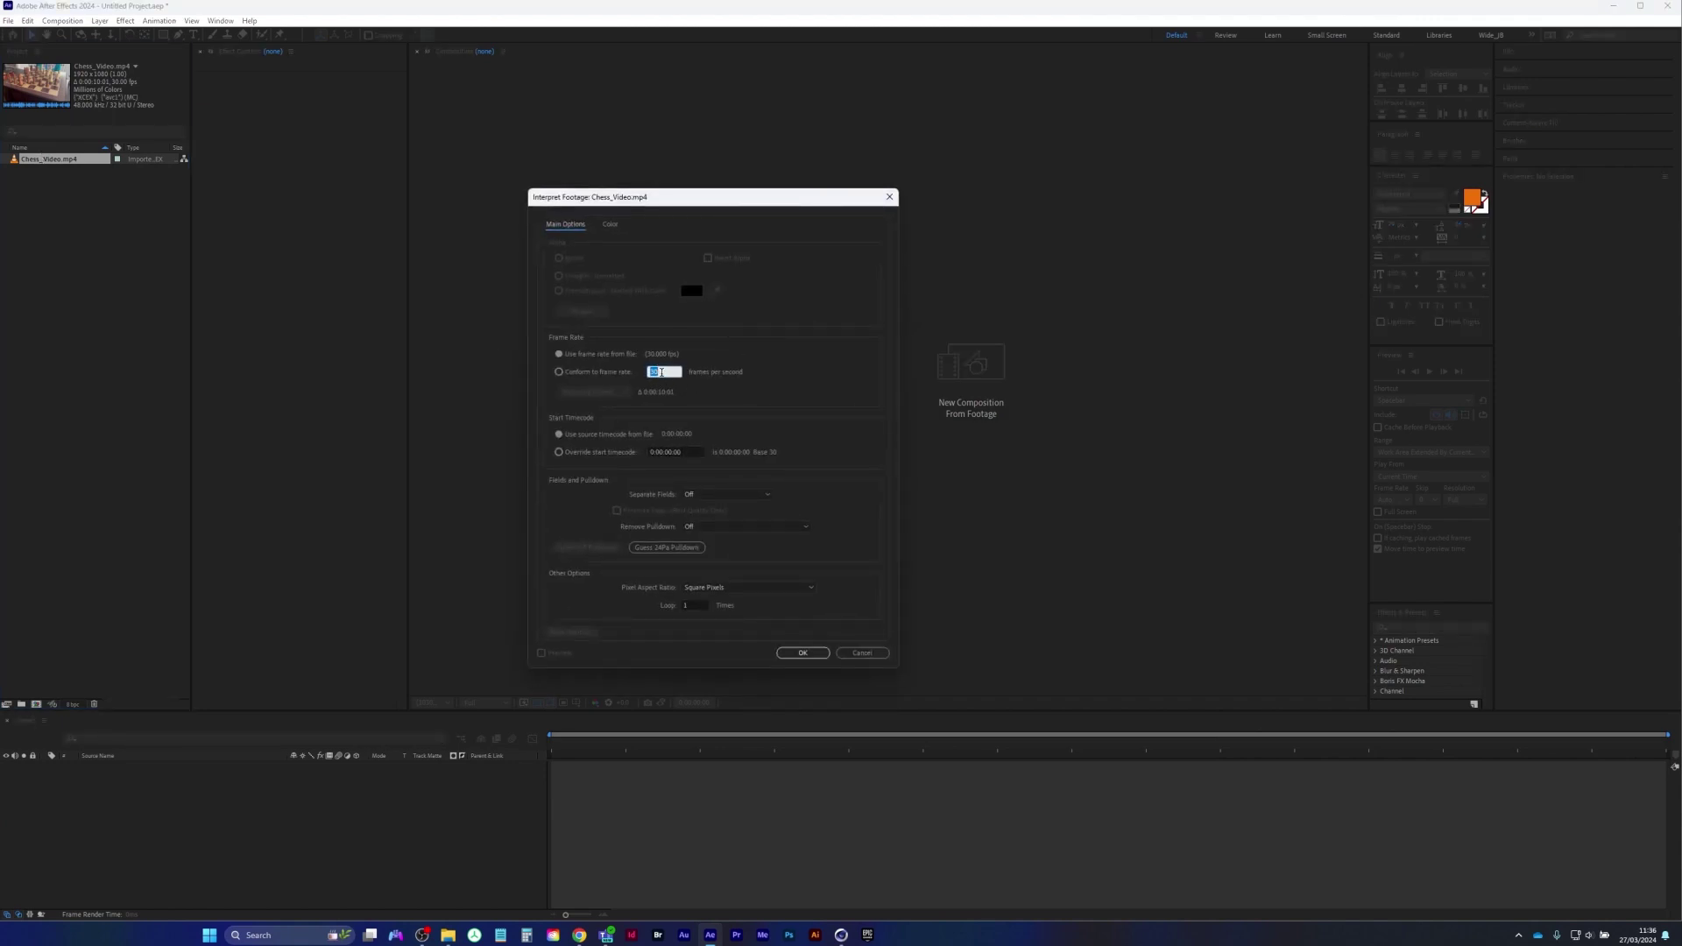
pyautogui.click(862, 652)
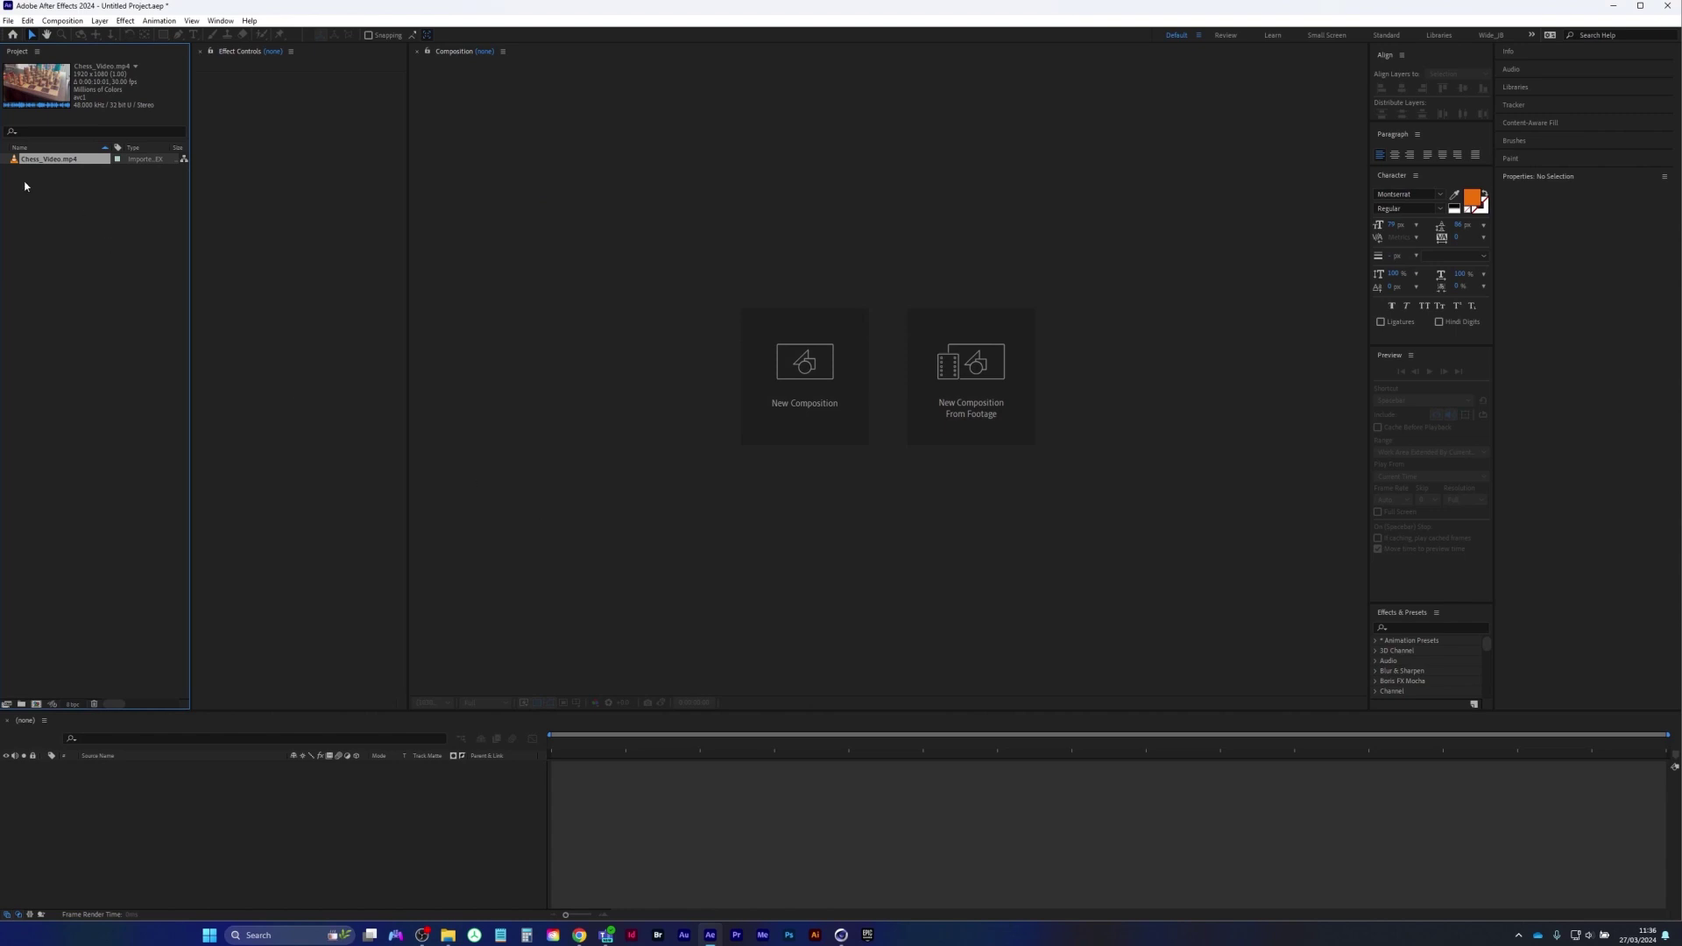
pyautogui.click(39, 704)
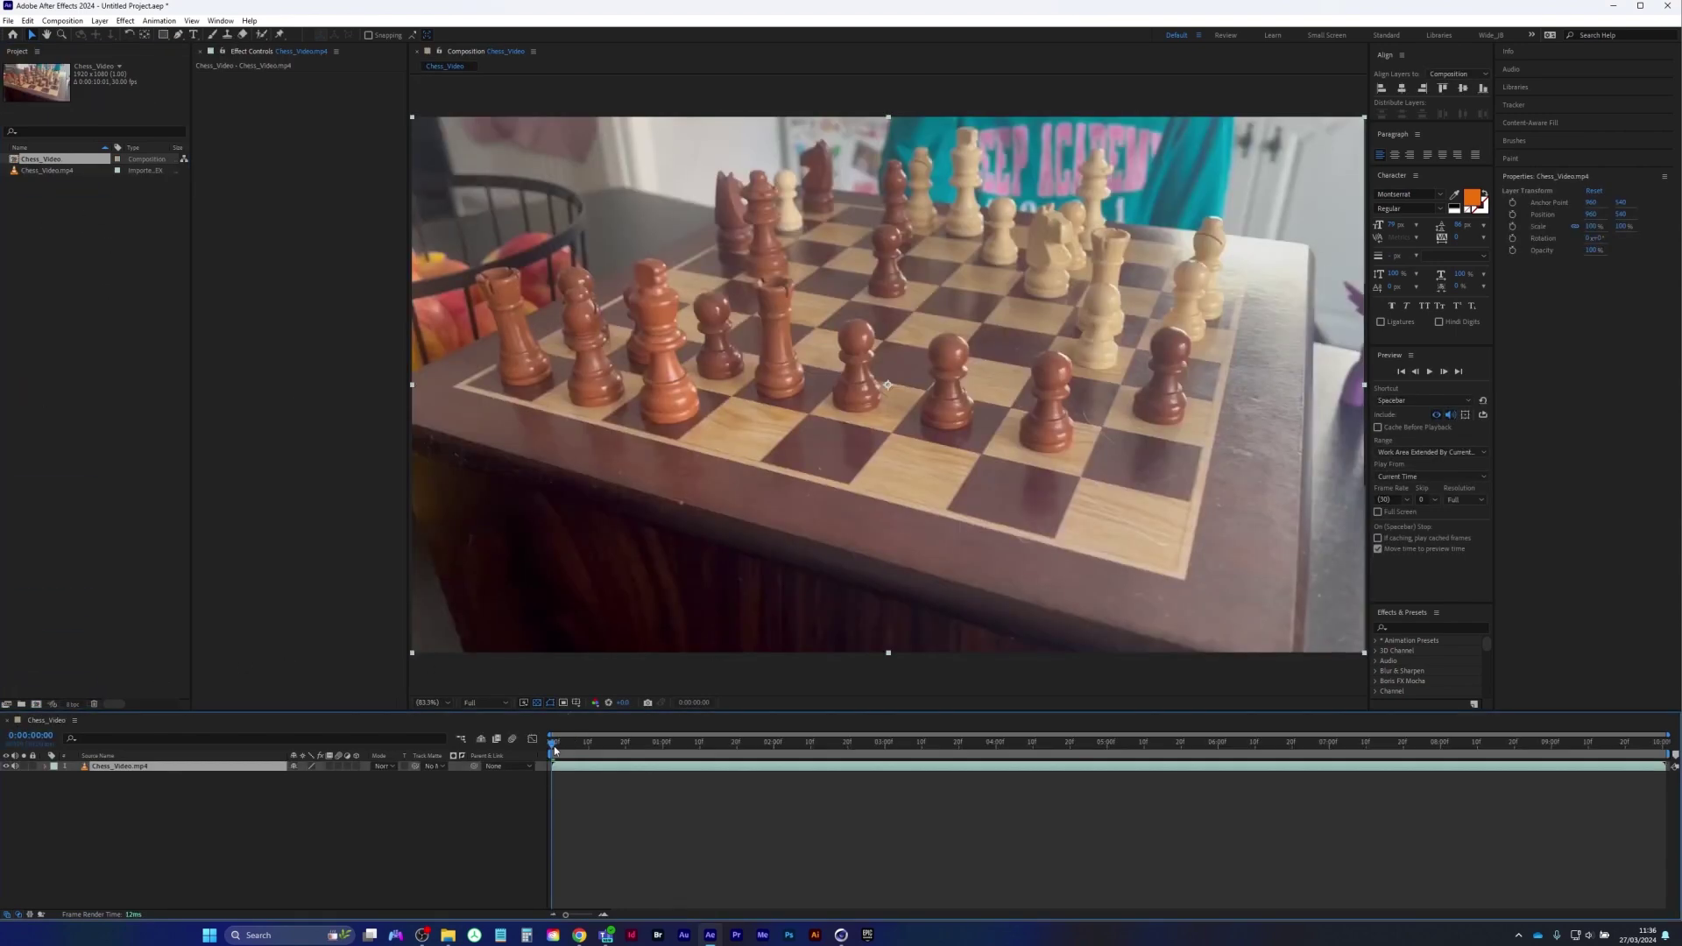
pyautogui.moveTo(555, 750); pyautogui.dragTo(487, 746)
# Add the Chess_Video composition to the render queue and set its output format to PNG Sequence
pyautogui.click(63, 20)
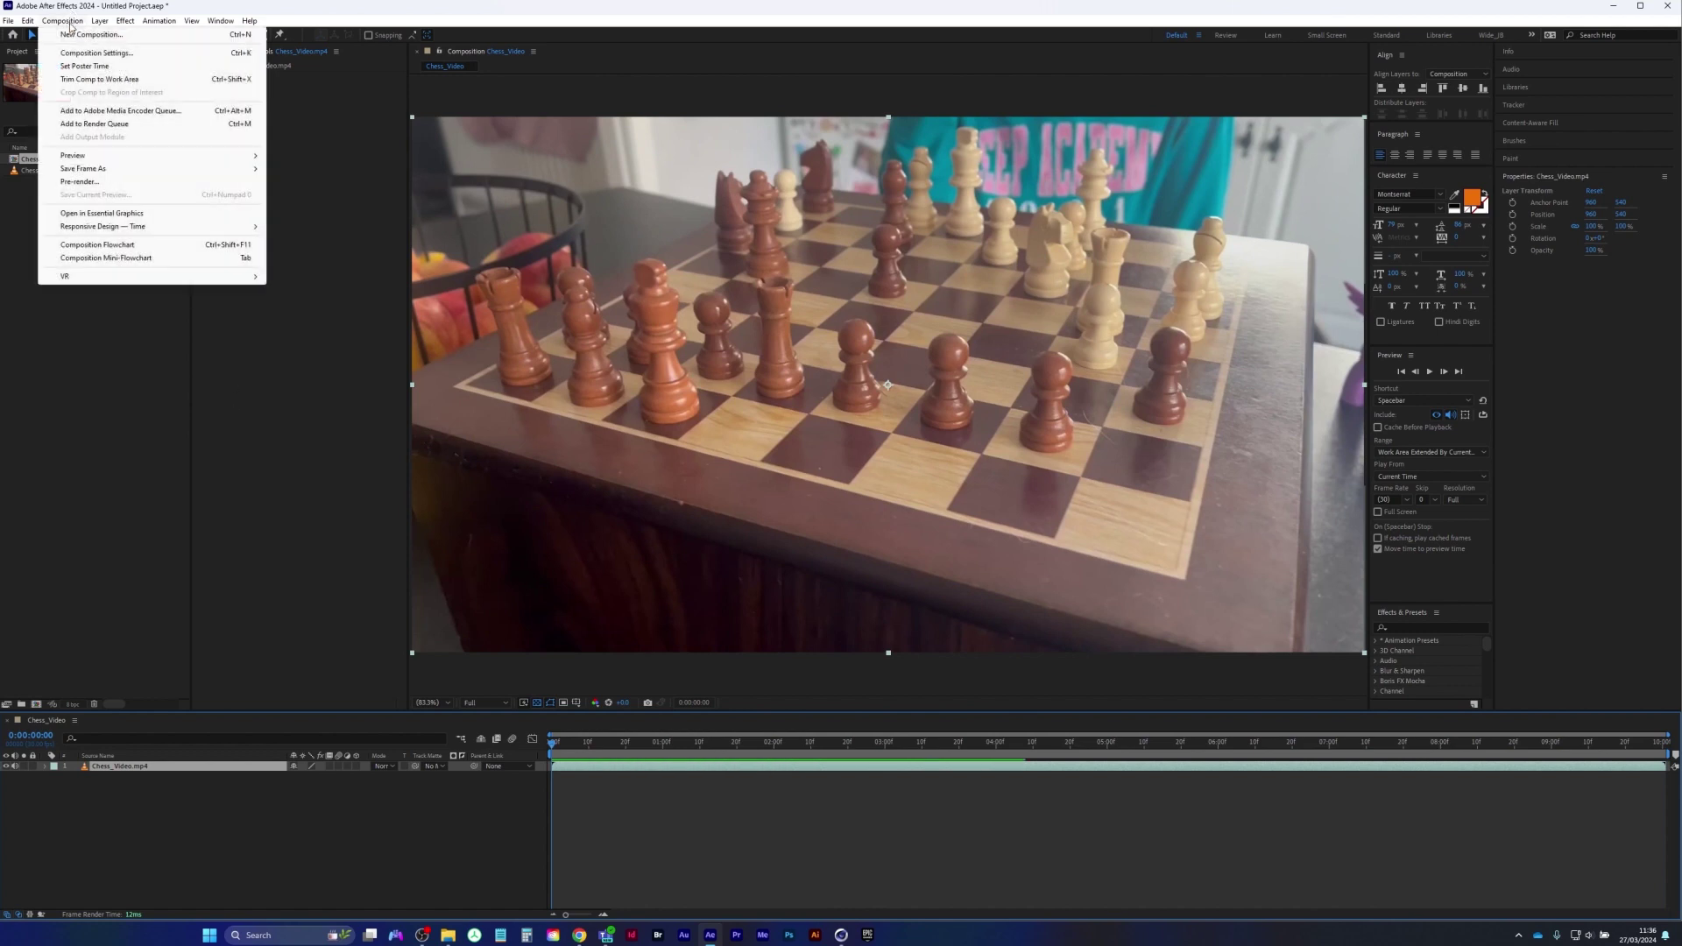
pyautogui.click(93, 123)
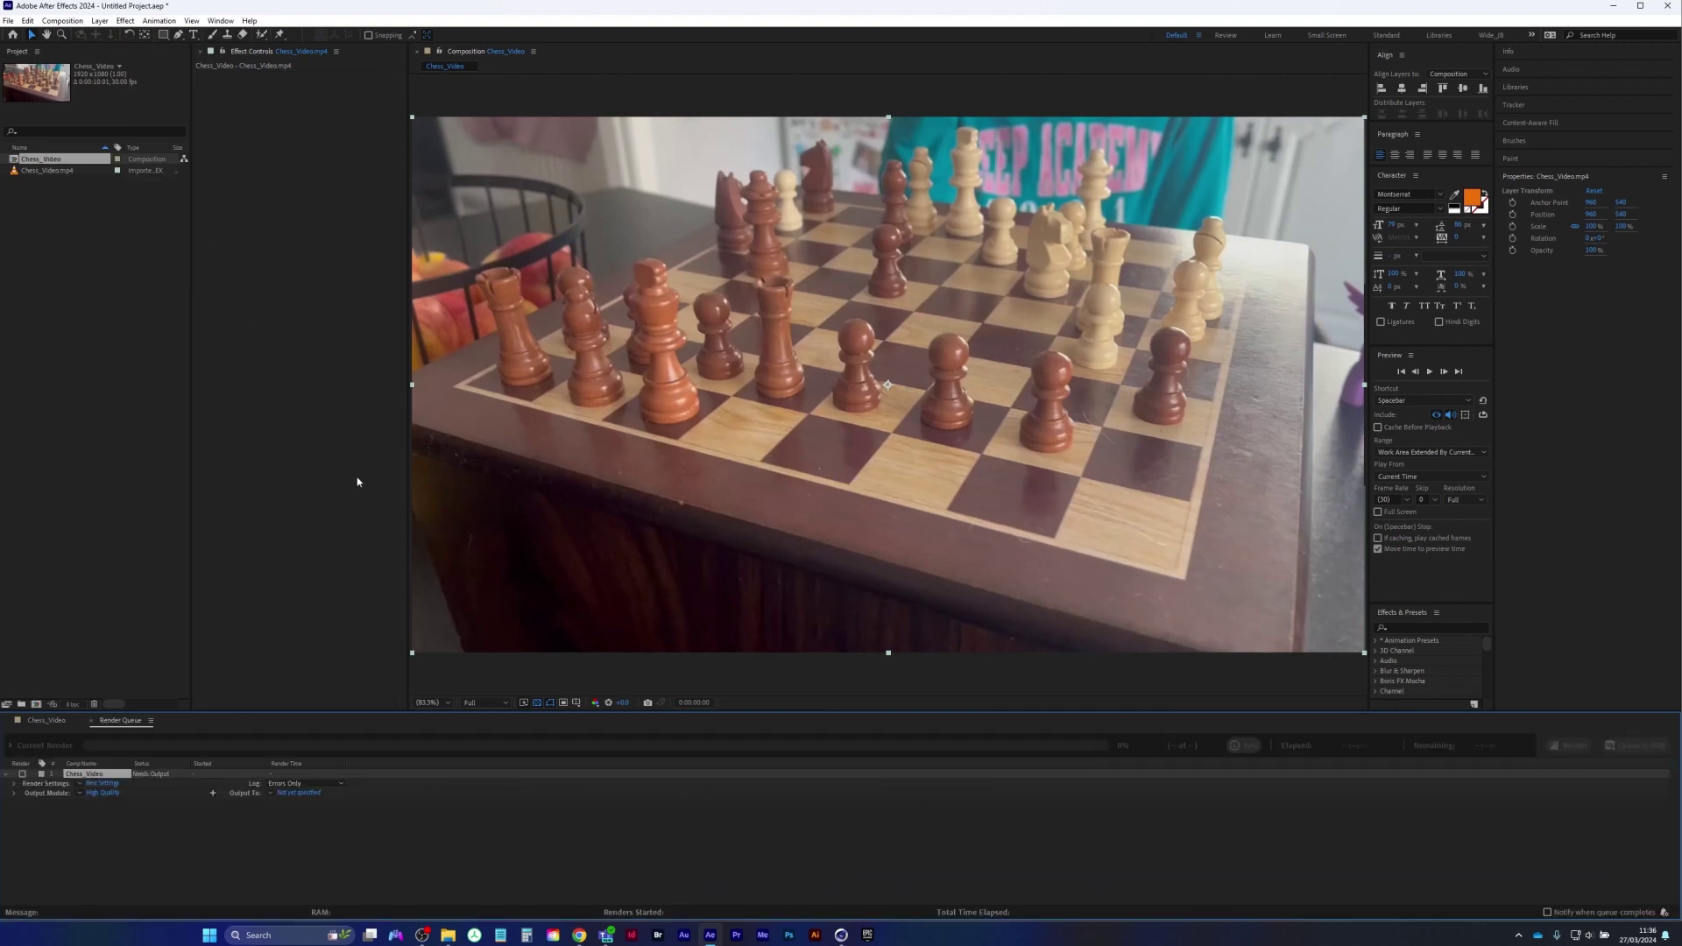
pyautogui.click(111, 795)
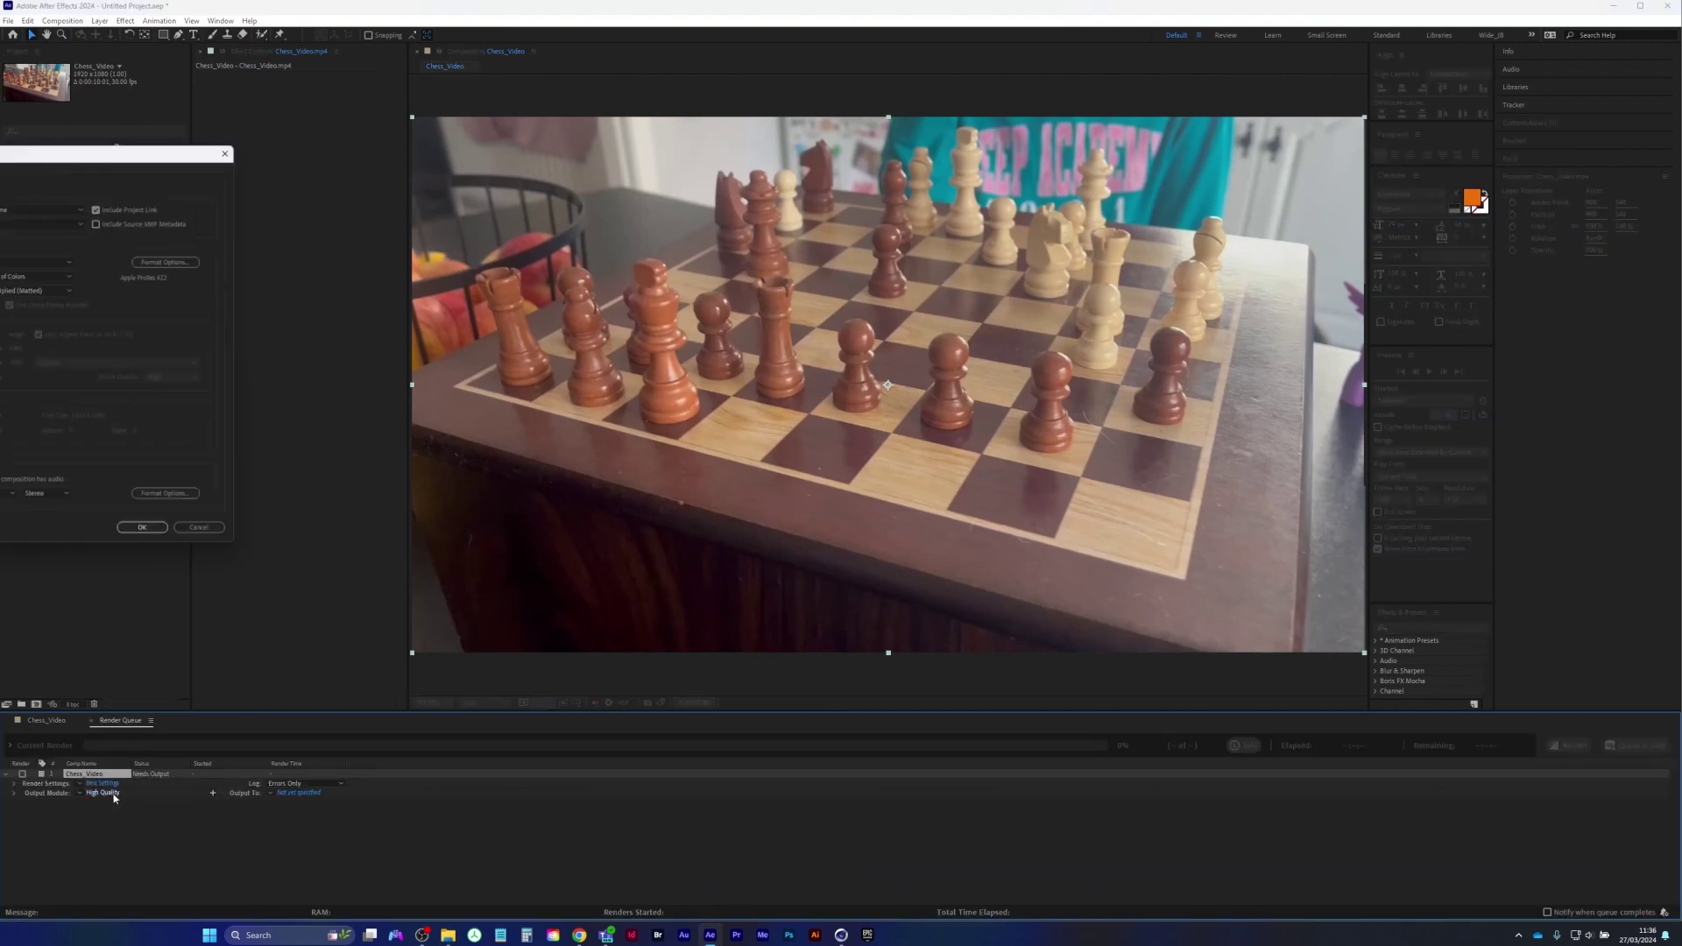
pyautogui.click(35, 207)
pyautogui.click(22, 322)
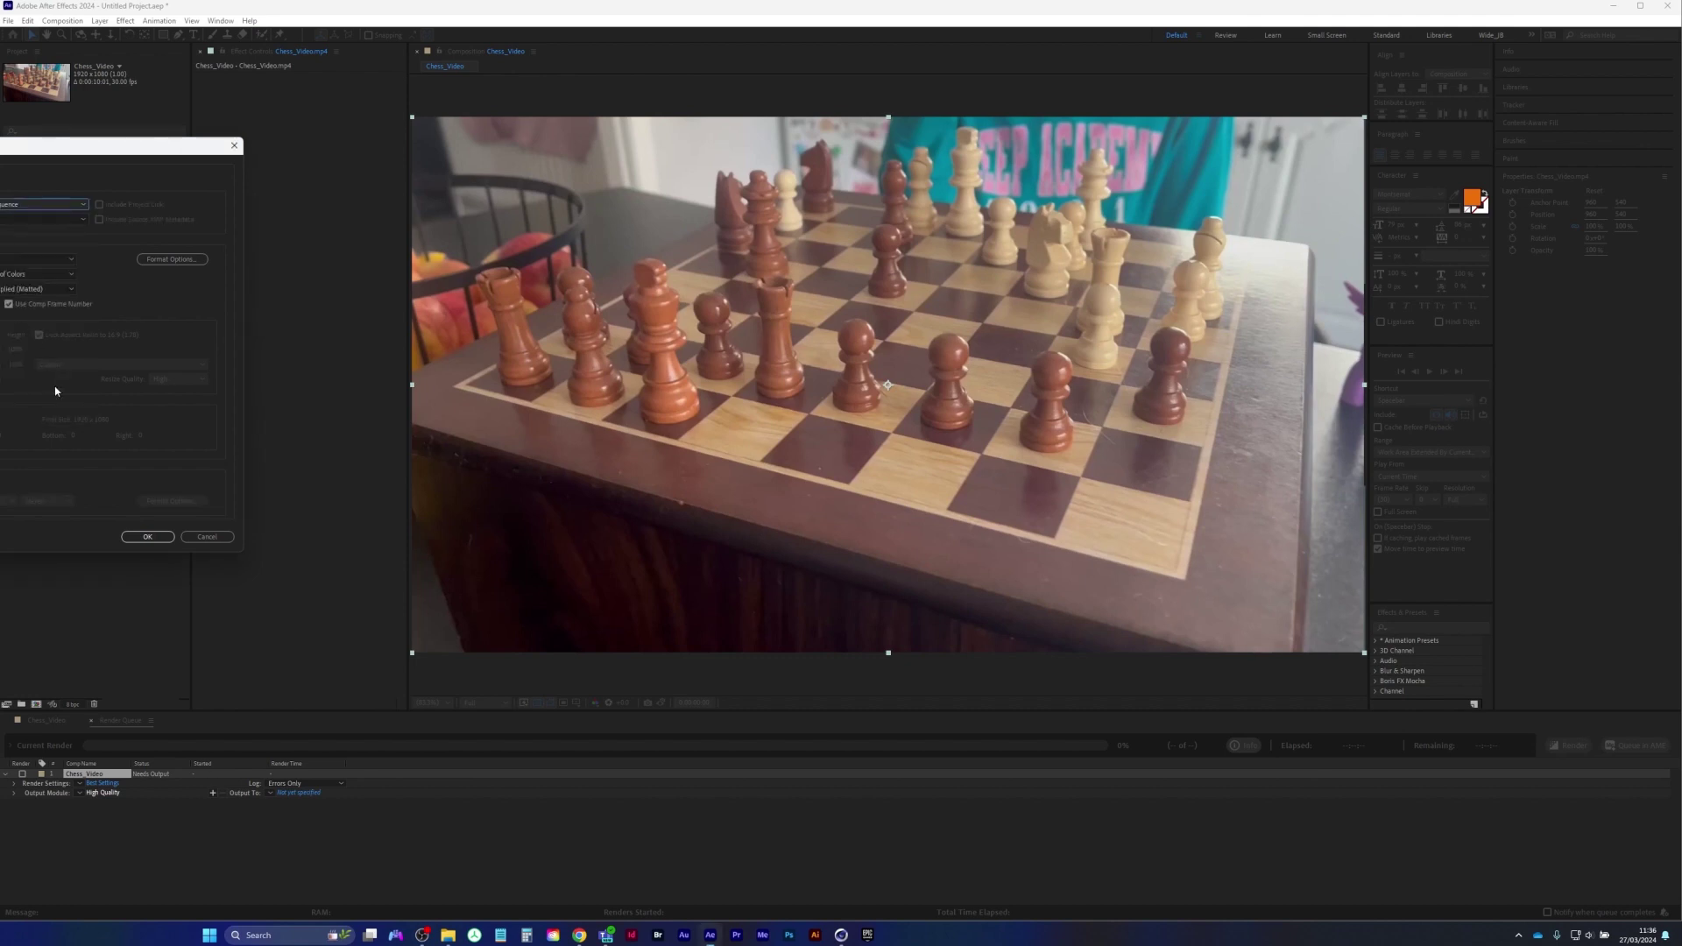
pyautogui.click(147, 536)
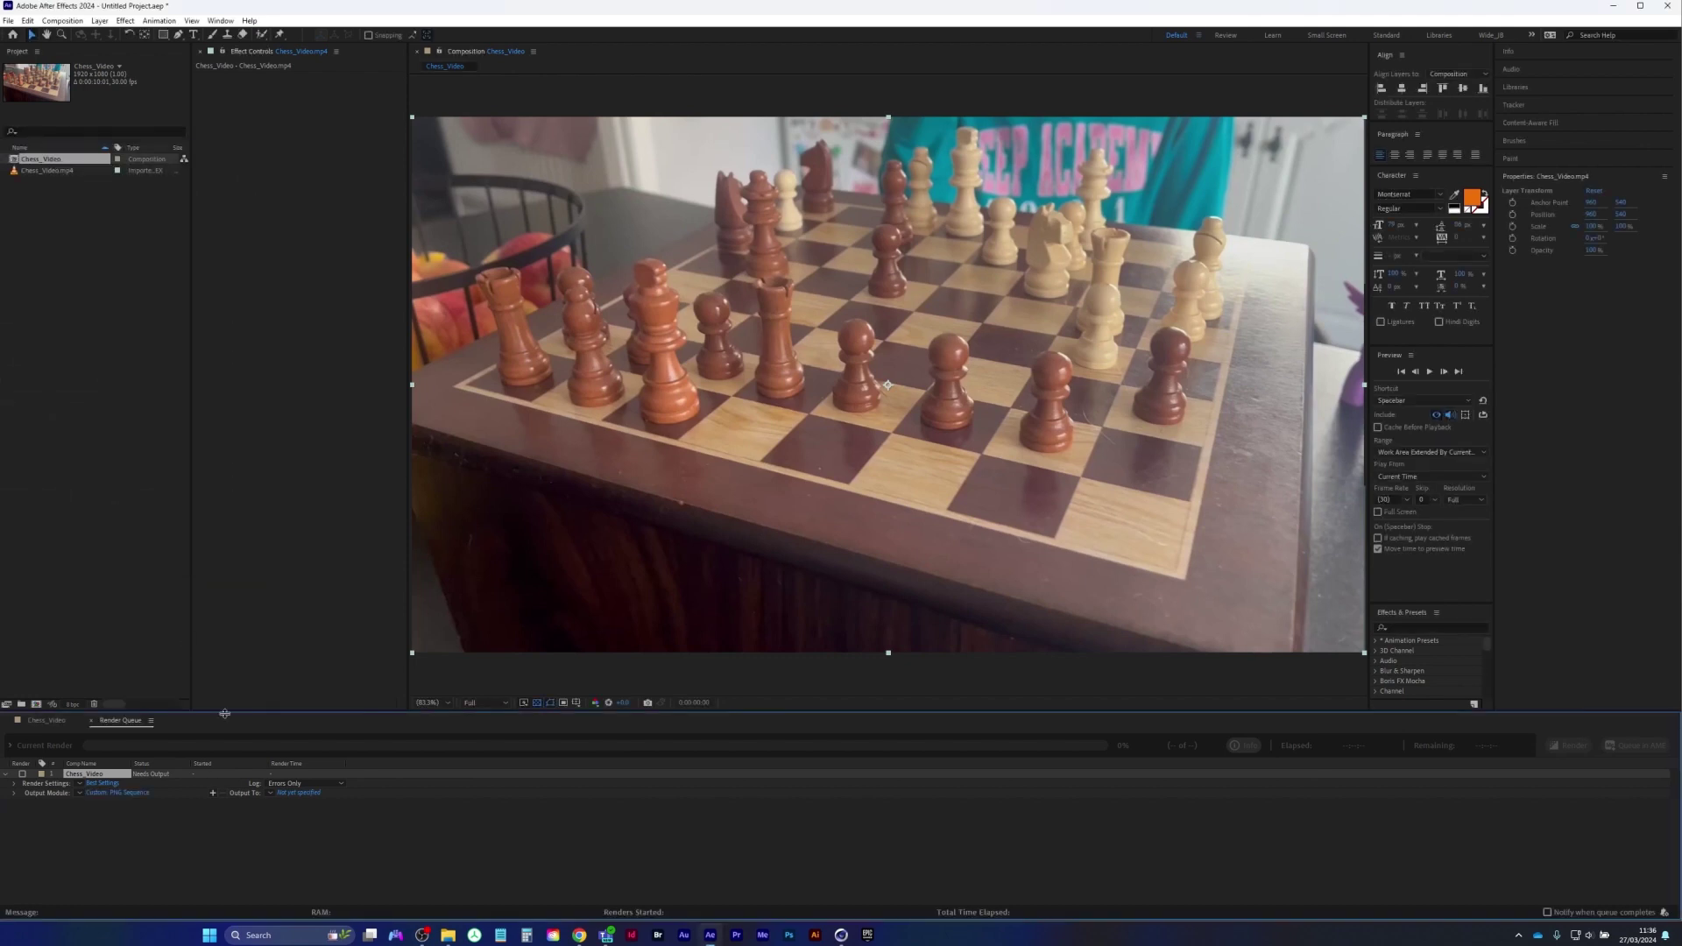
# Render the PNG sequence into a new mov_seq folder inside Chess_Compositing
pyautogui.click(298, 793)
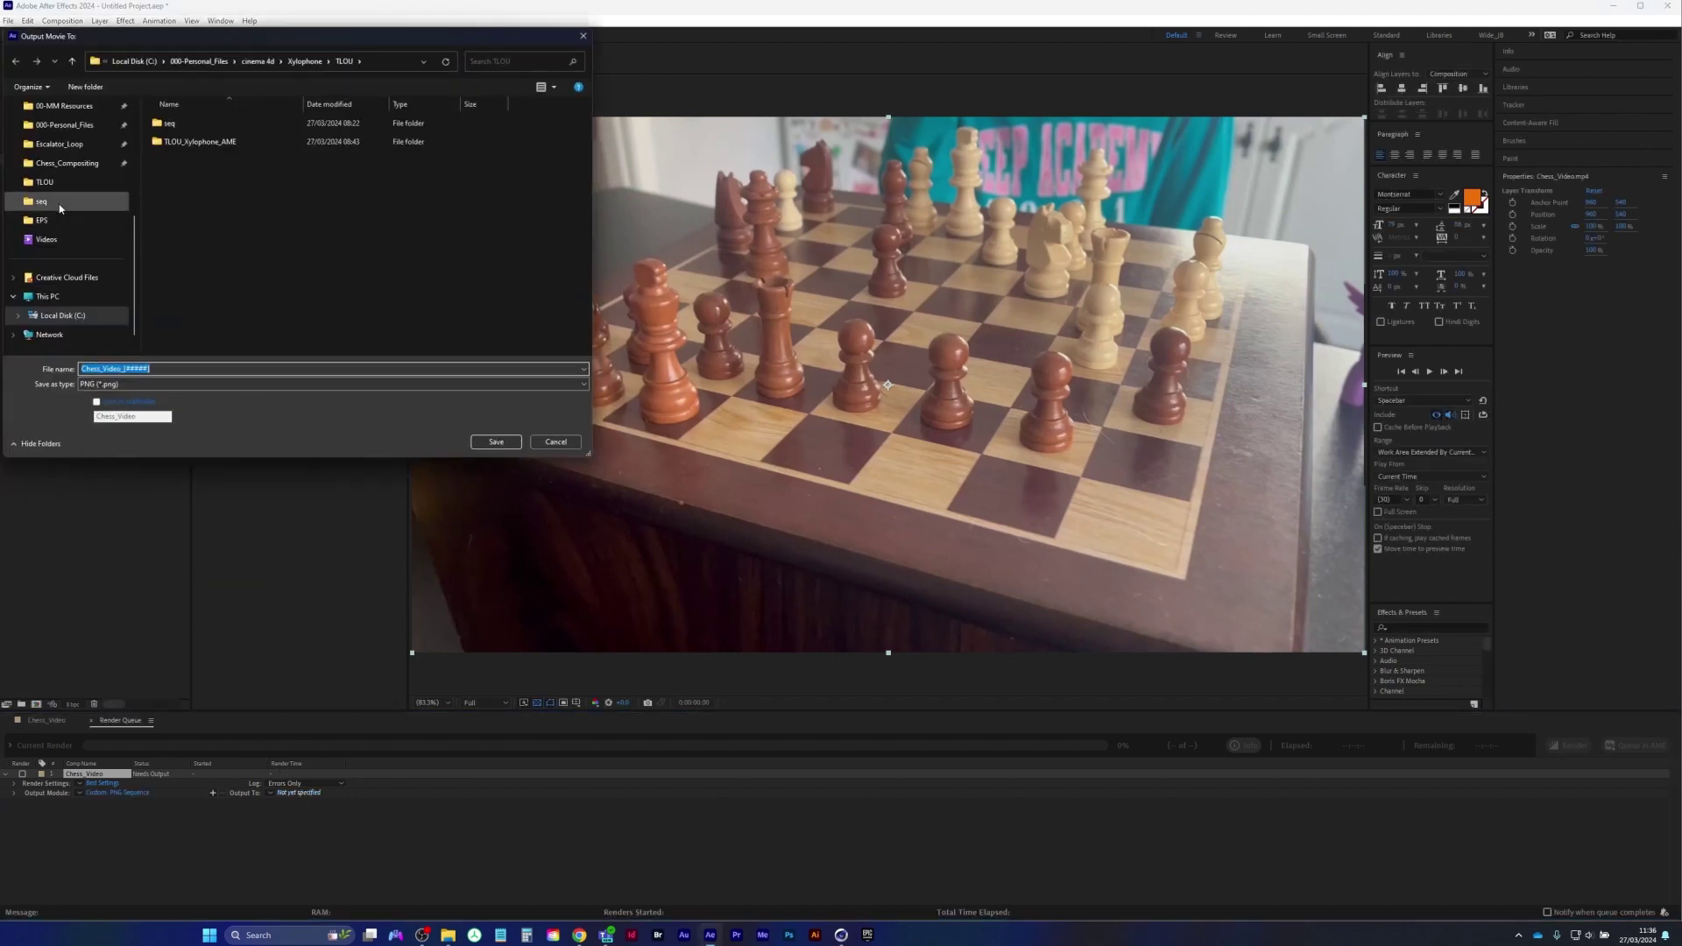
pyautogui.click(66, 163)
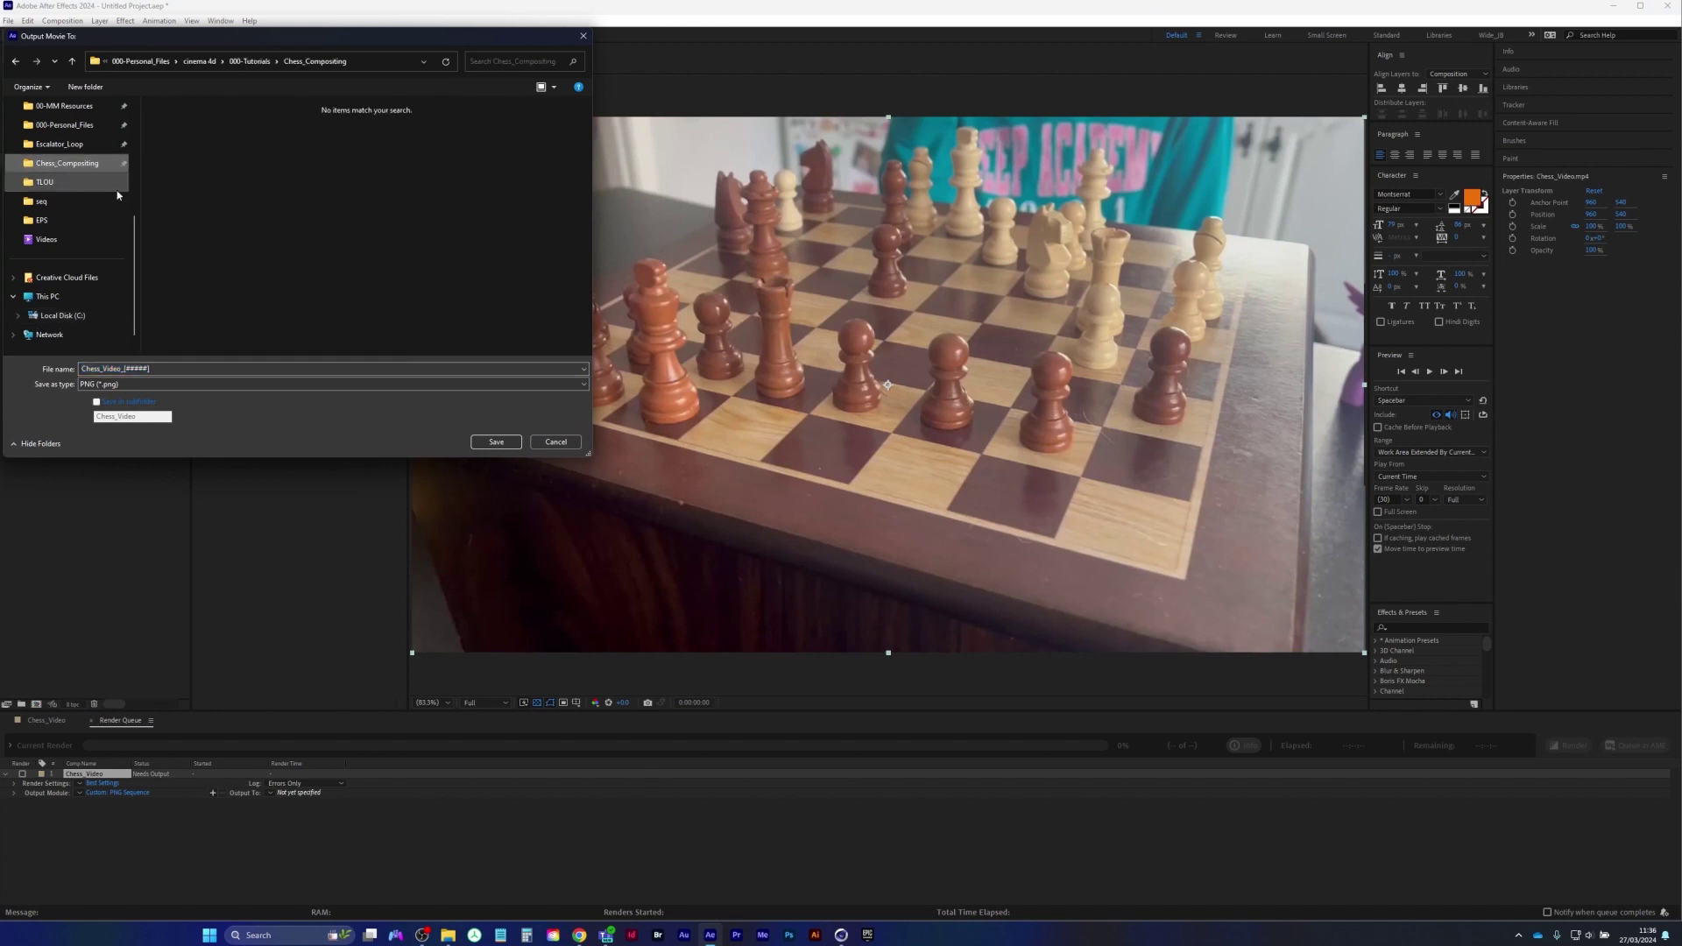
pyautogui.rightClick(242, 173)
pyautogui.moveTo(302, 298)
pyautogui.click(400, 298)
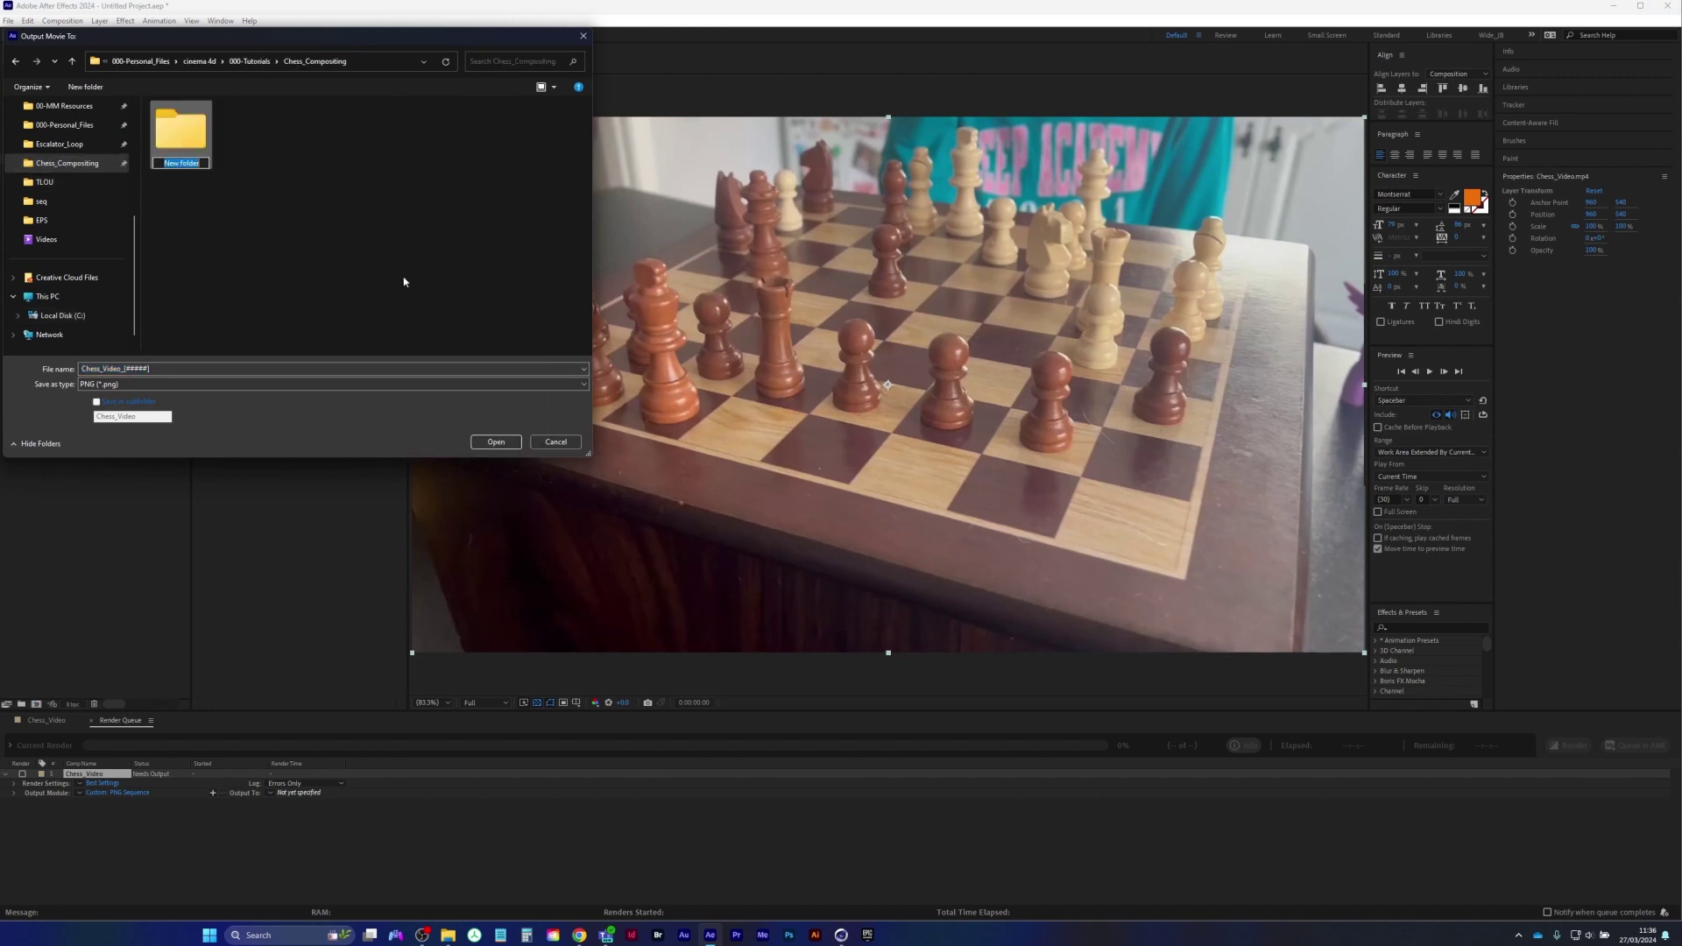
pyautogui.write('mov_seq')
pyautogui.press('Return')
pyautogui.press('Return')
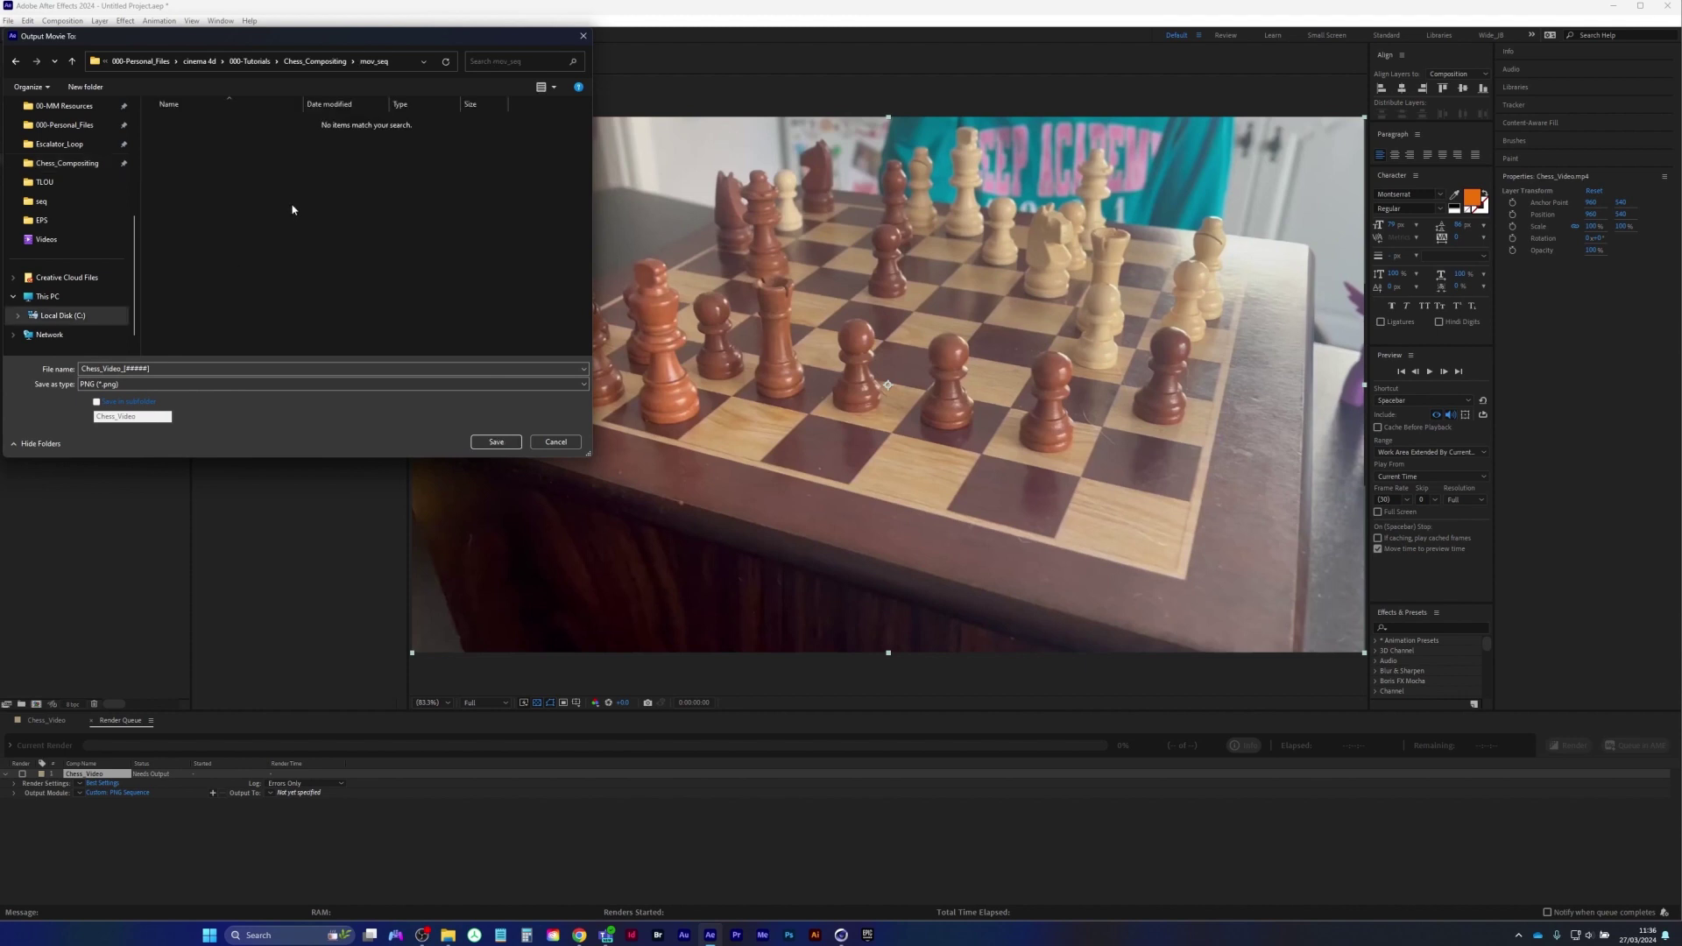
pyautogui.click(495, 443)
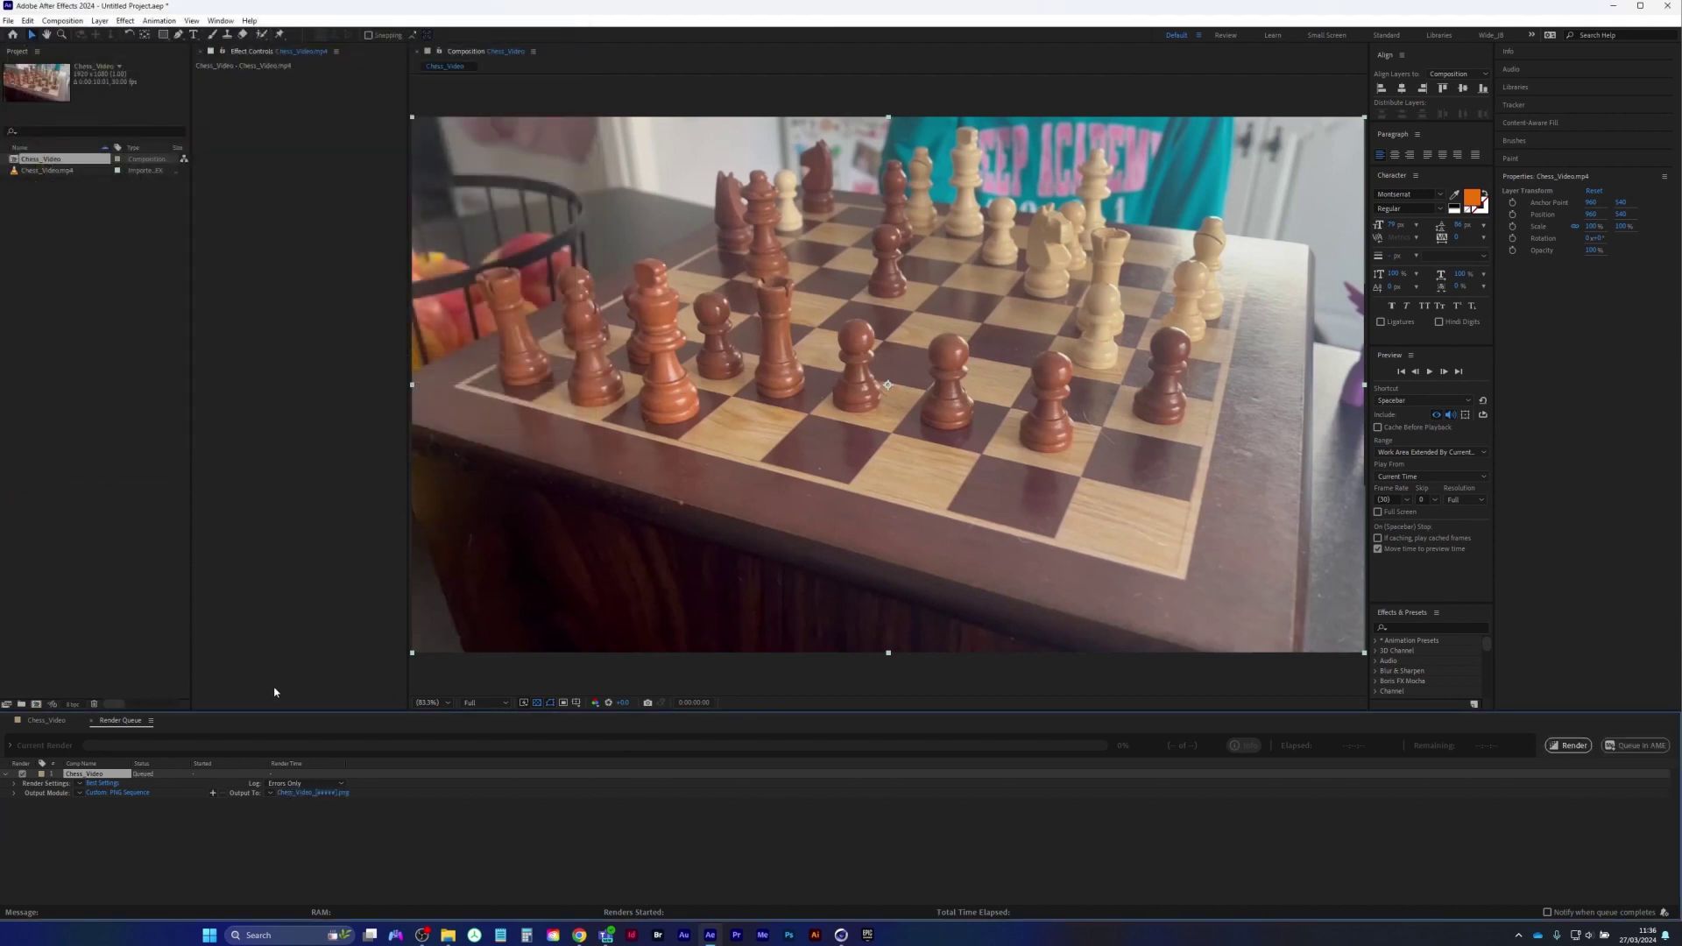
pyautogui.click(1573, 747)
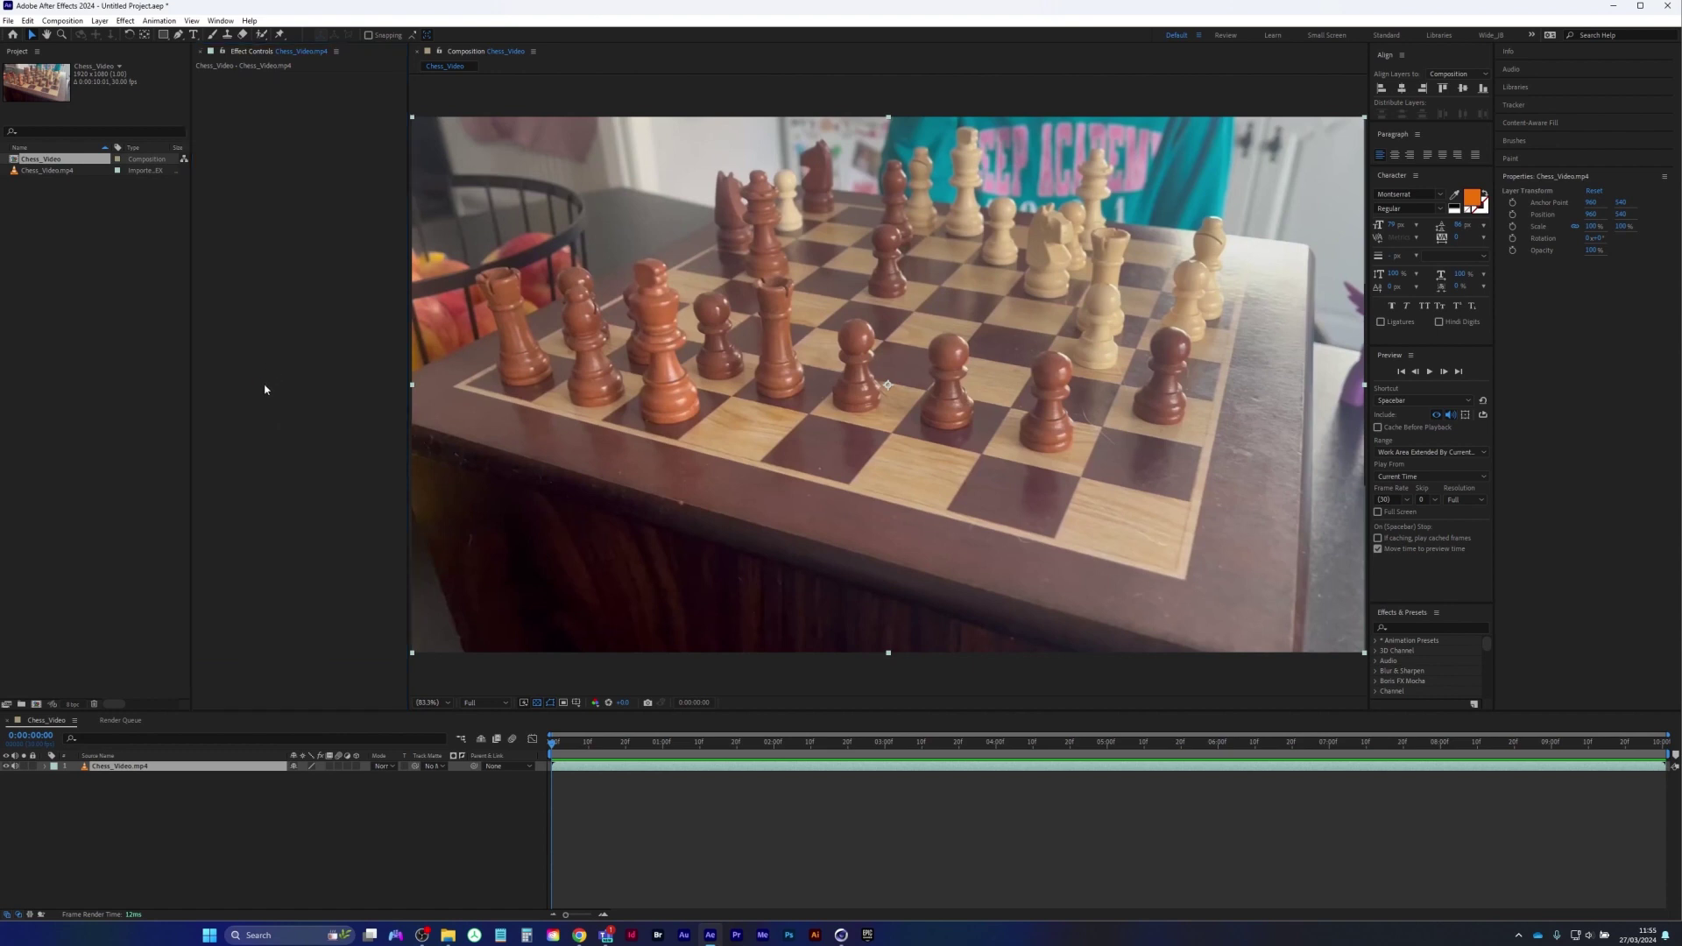
# Save the project as Chess_comp in the Chess_Compositing folder and close After Effects
pyautogui.hotkey('ctrl', 's')
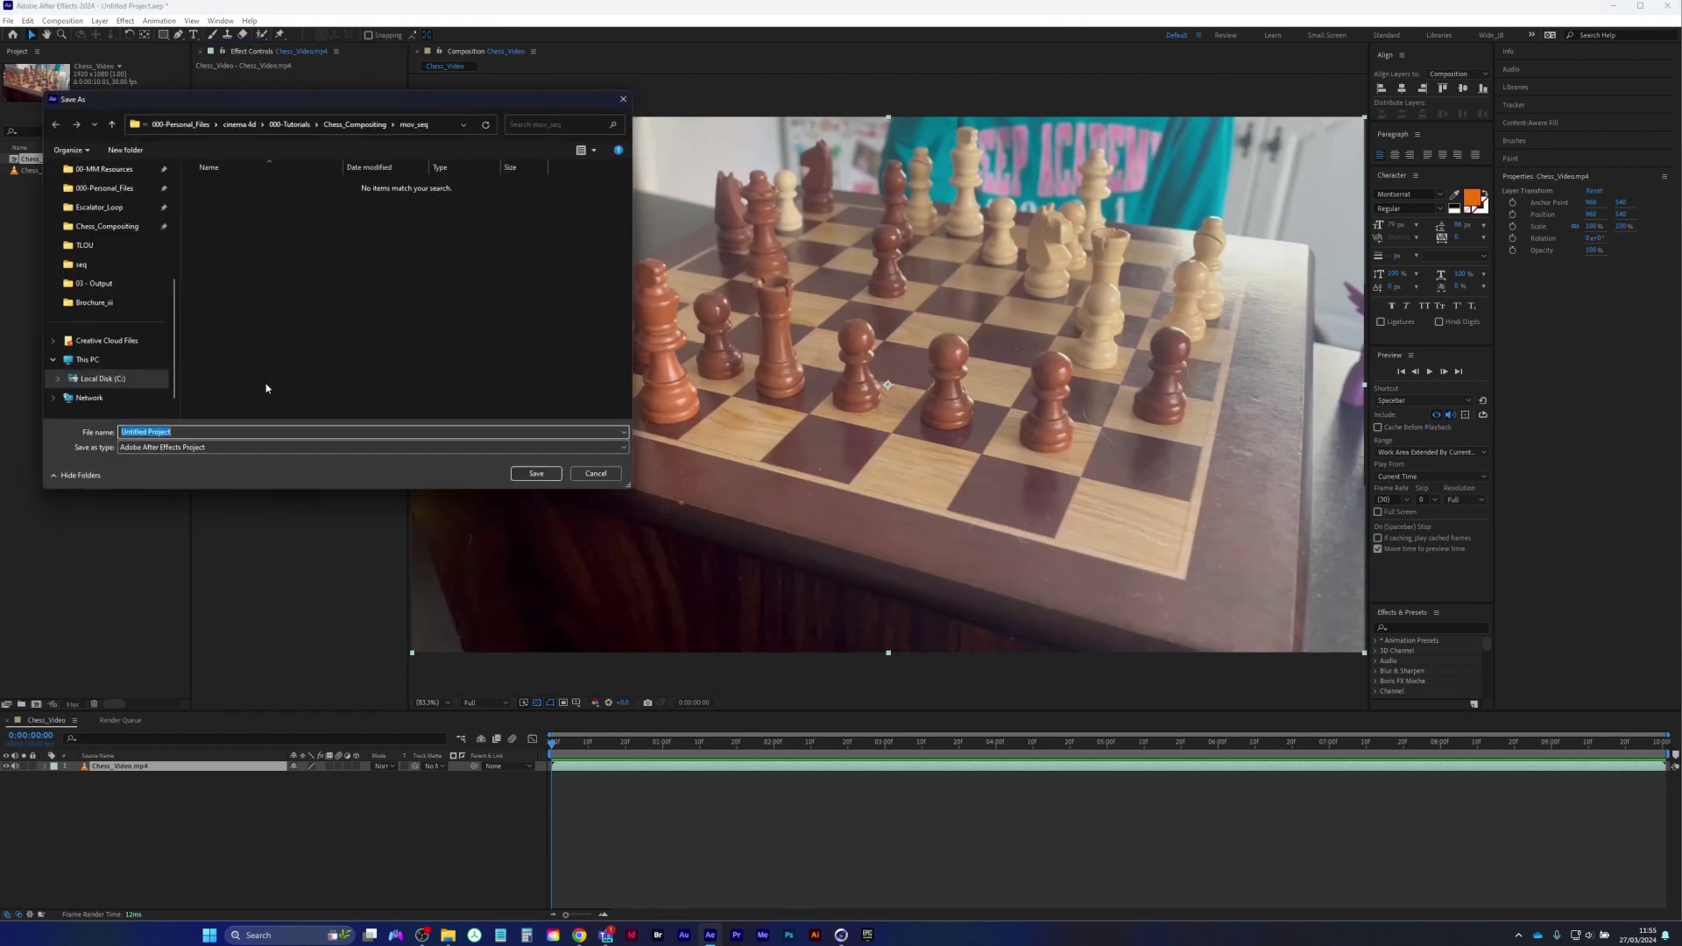
pyautogui.click(357, 128)
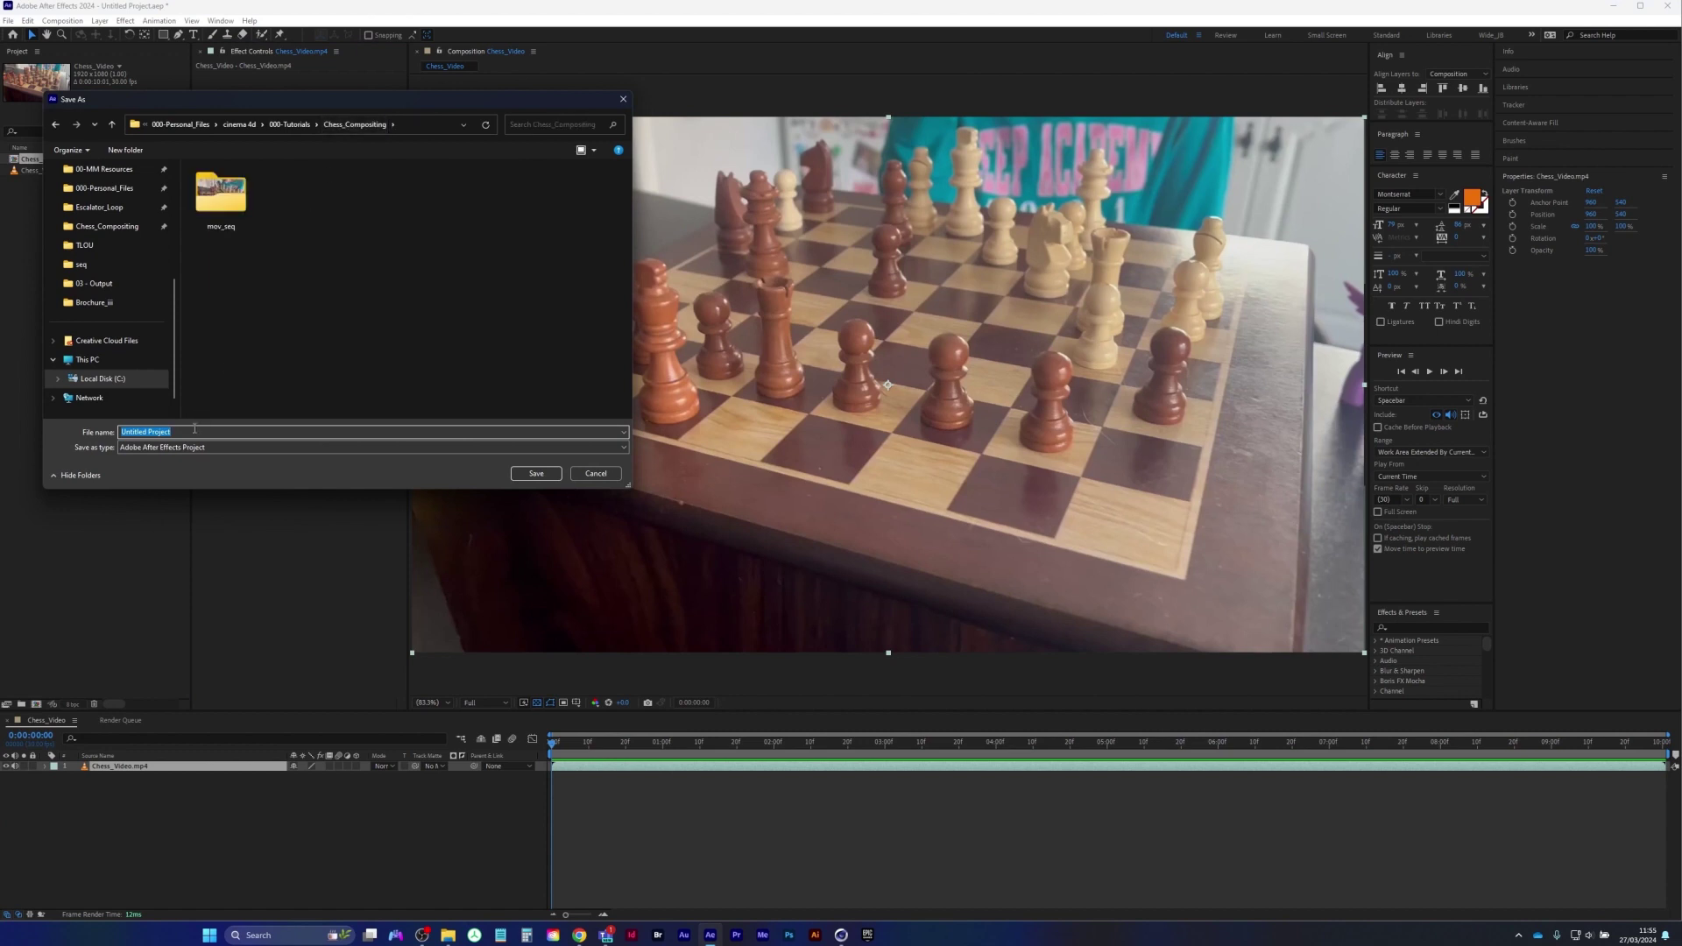
pyautogui.write('C')
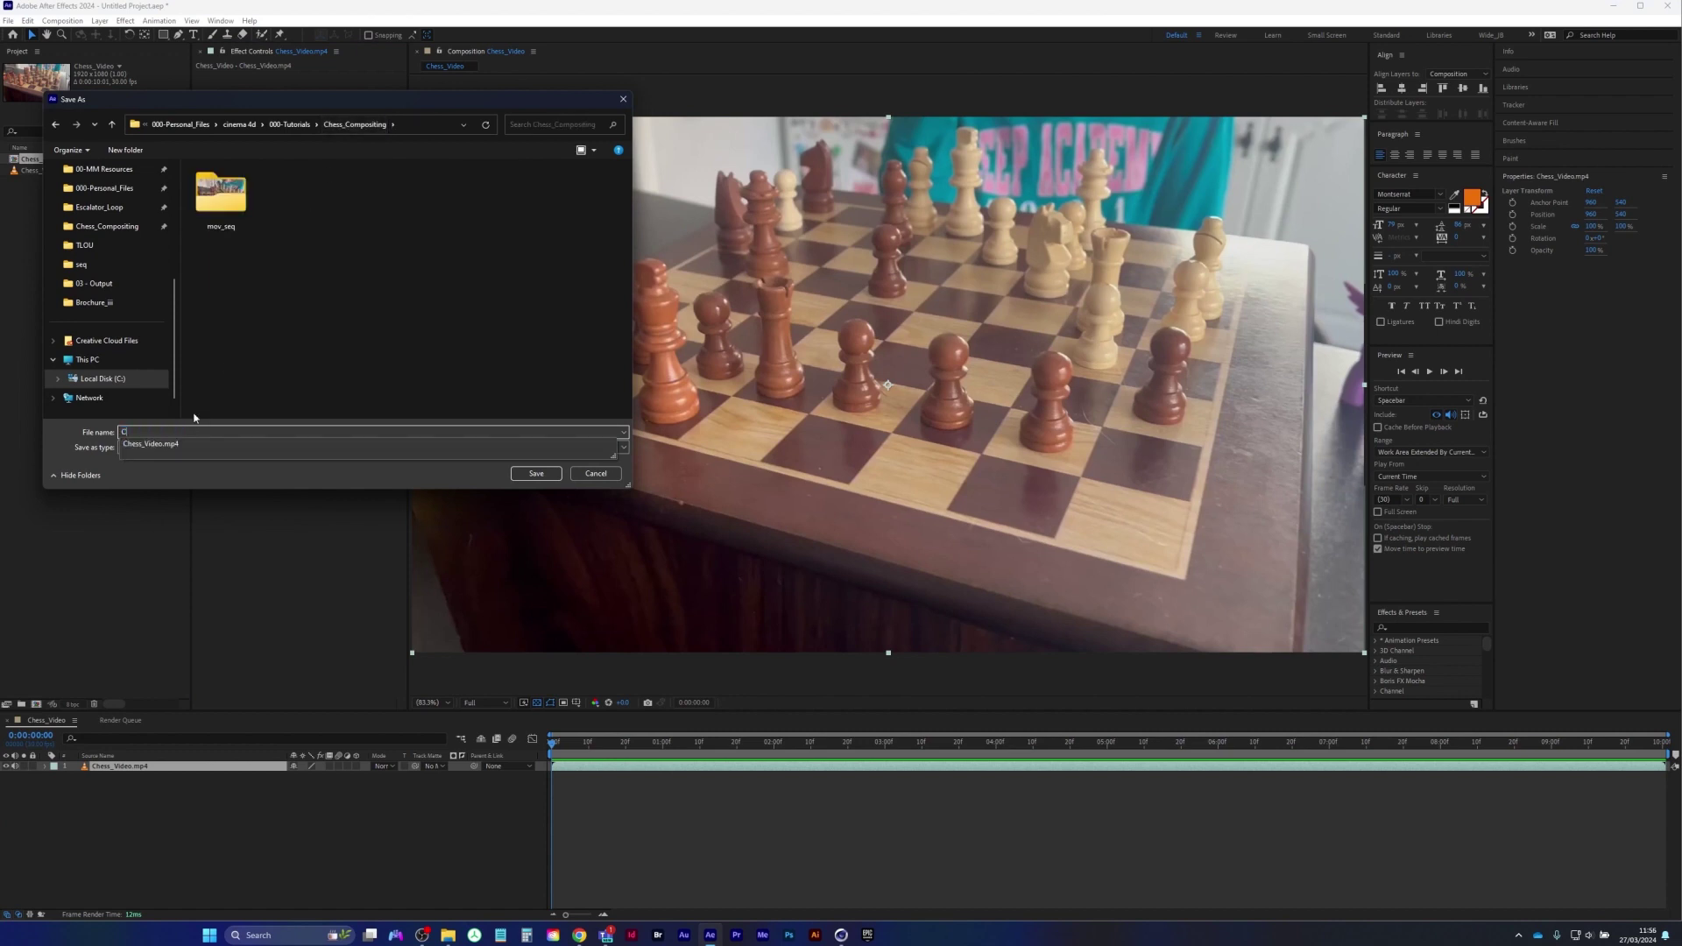
pyautogui.write('hess_co')
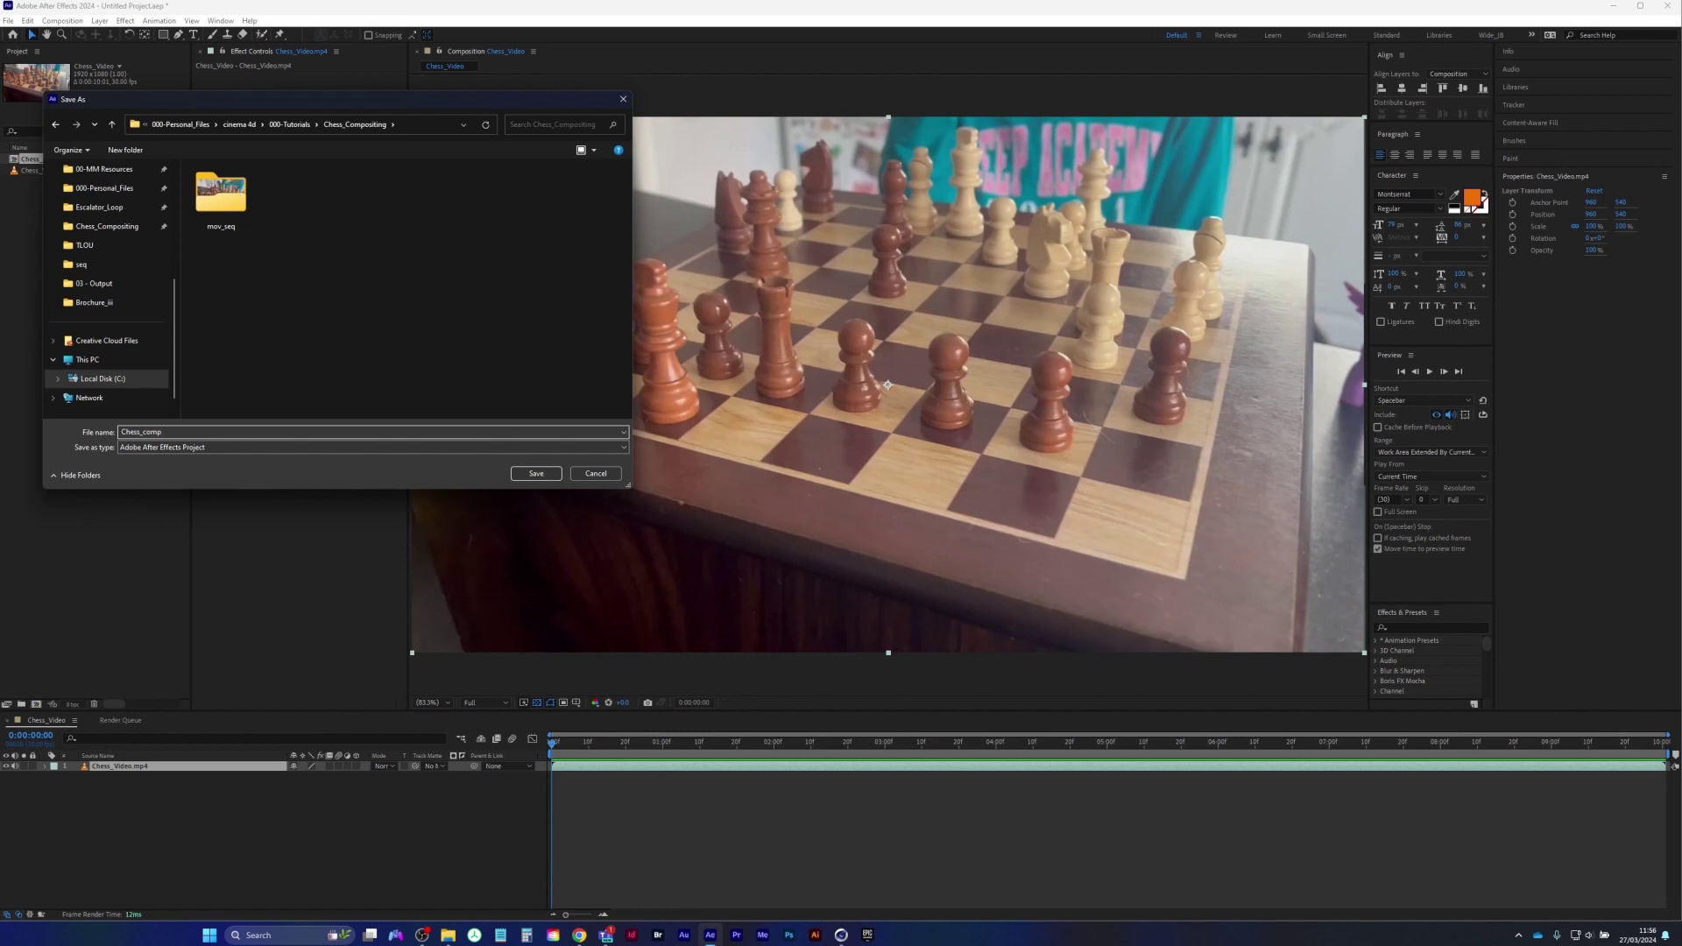
pyautogui.write('mp')
pyautogui.press('Return')
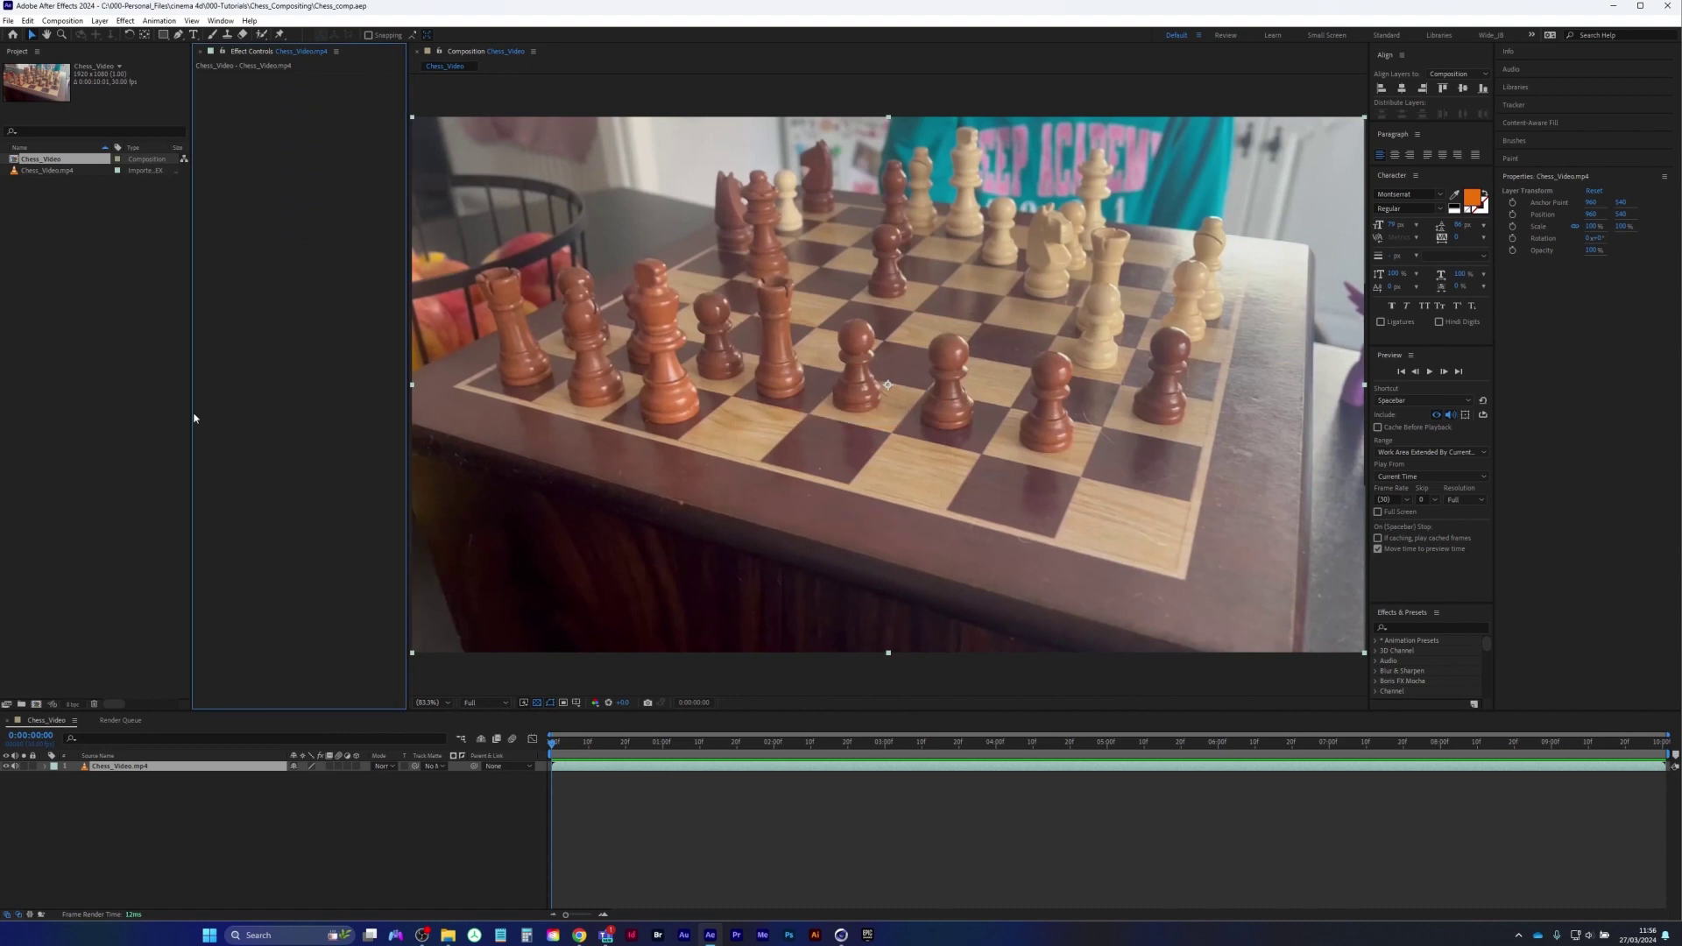
pyautogui.click(1670, 7)
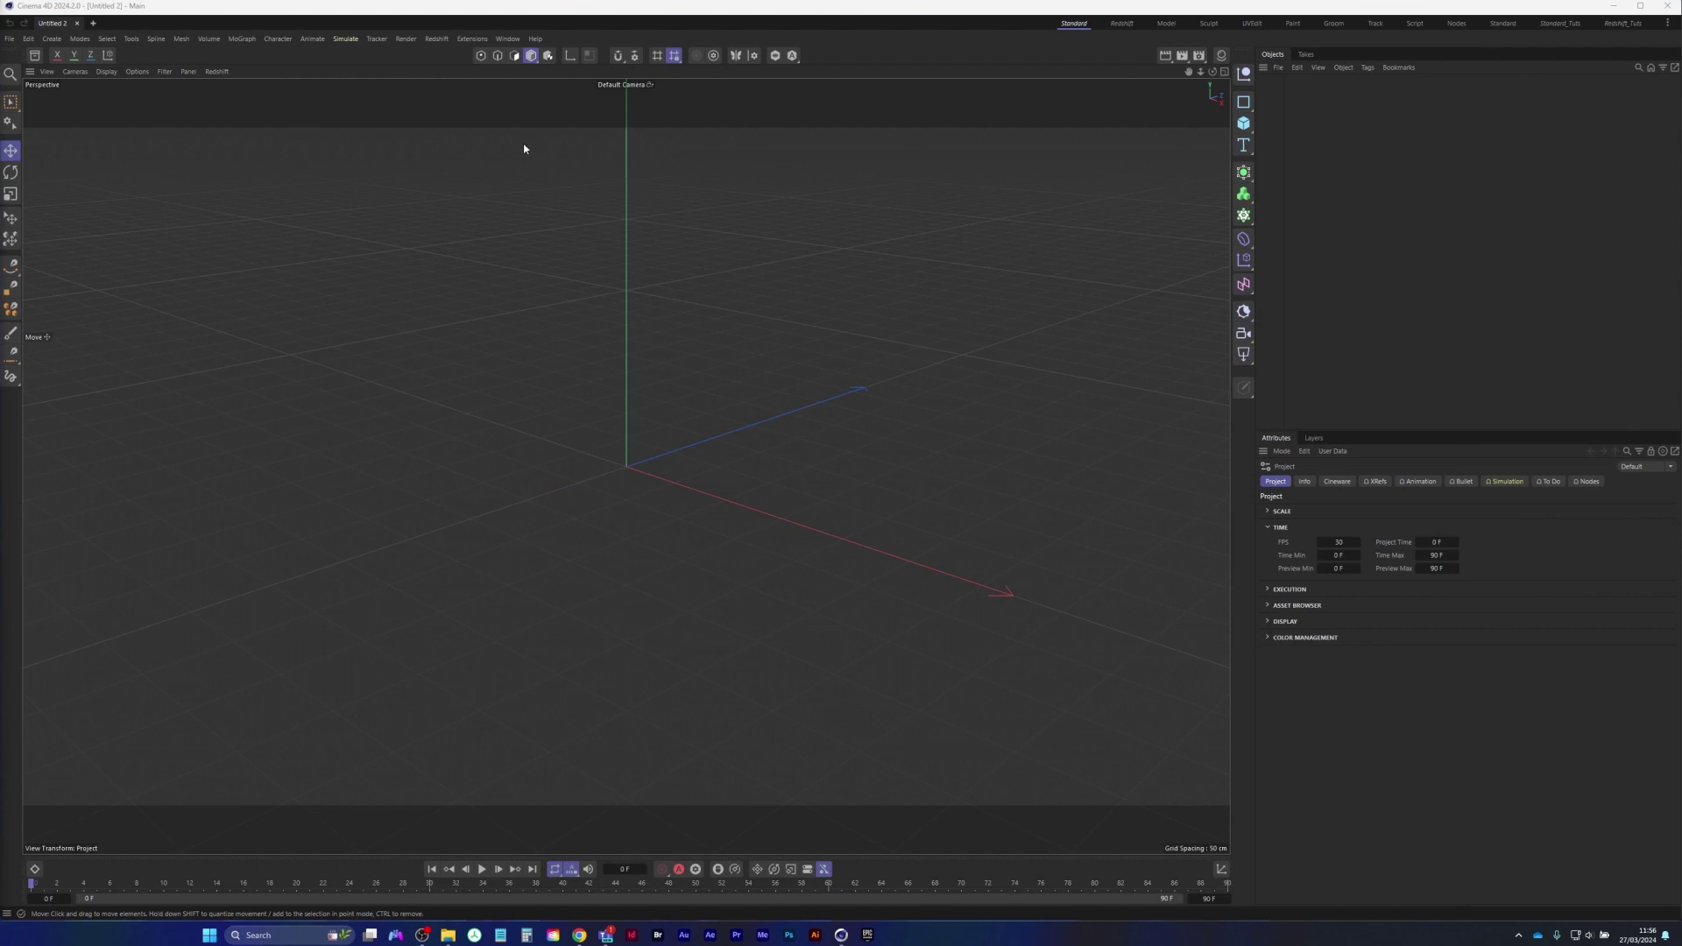
# In Cinema 4D's Track layout, create a Motion Tracker object and load Chess_Video_00000.png from the mov_seq folder as its footage
pyautogui.click(1376, 26)
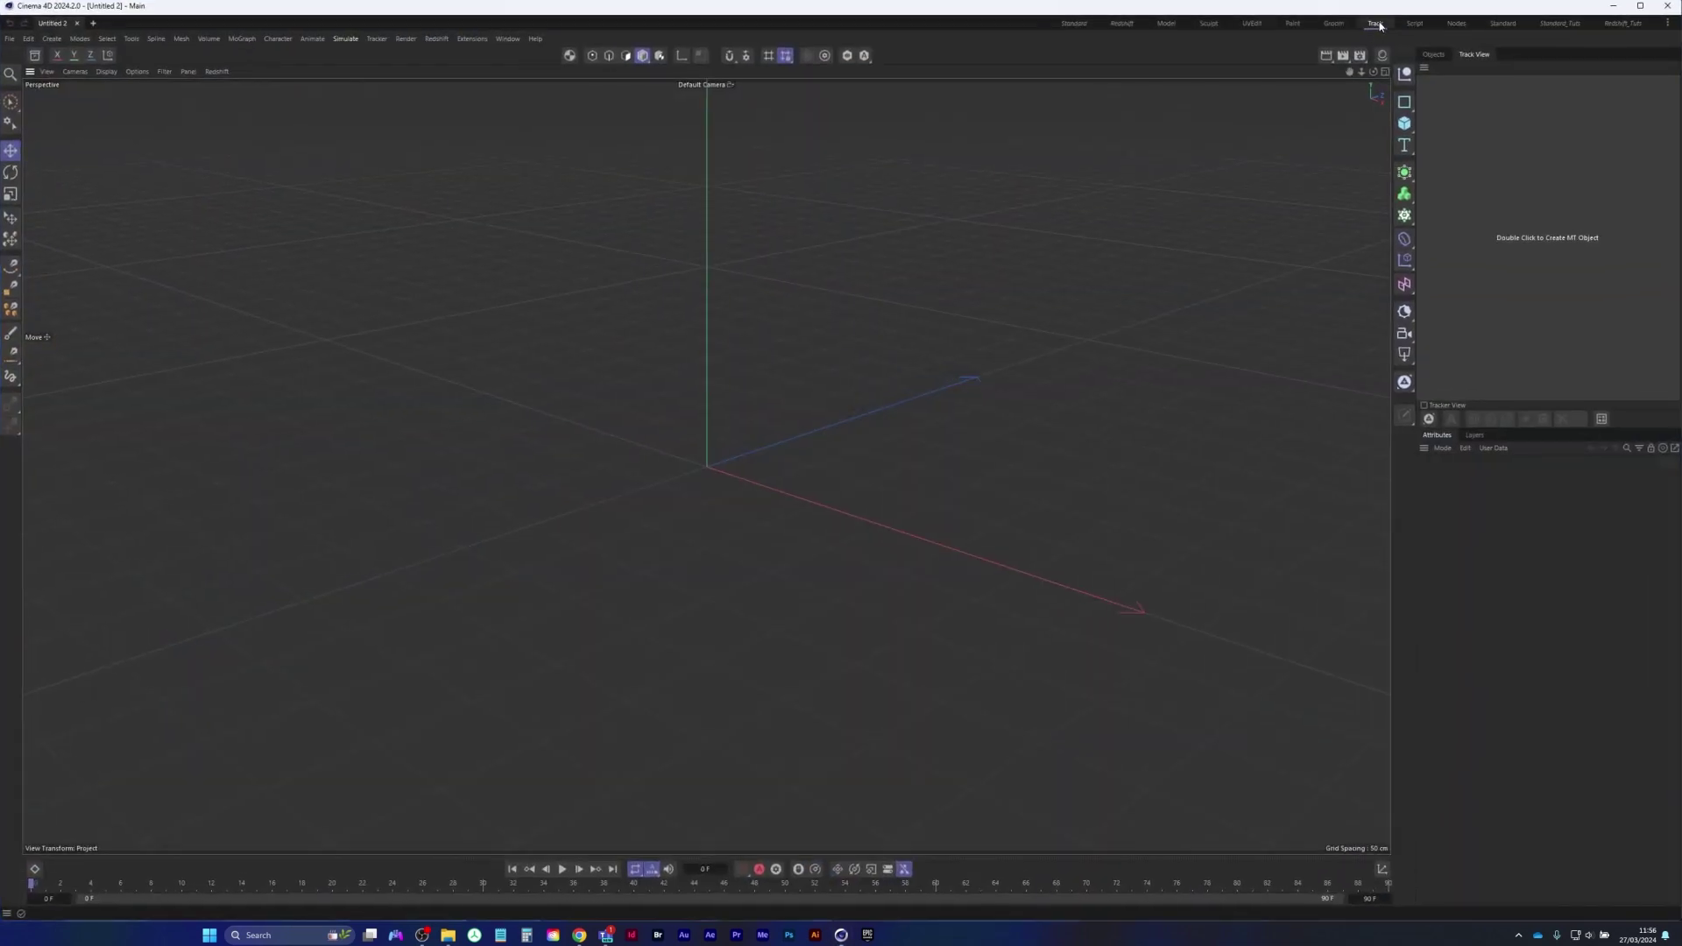
pyautogui.doubleClick(1558, 239)
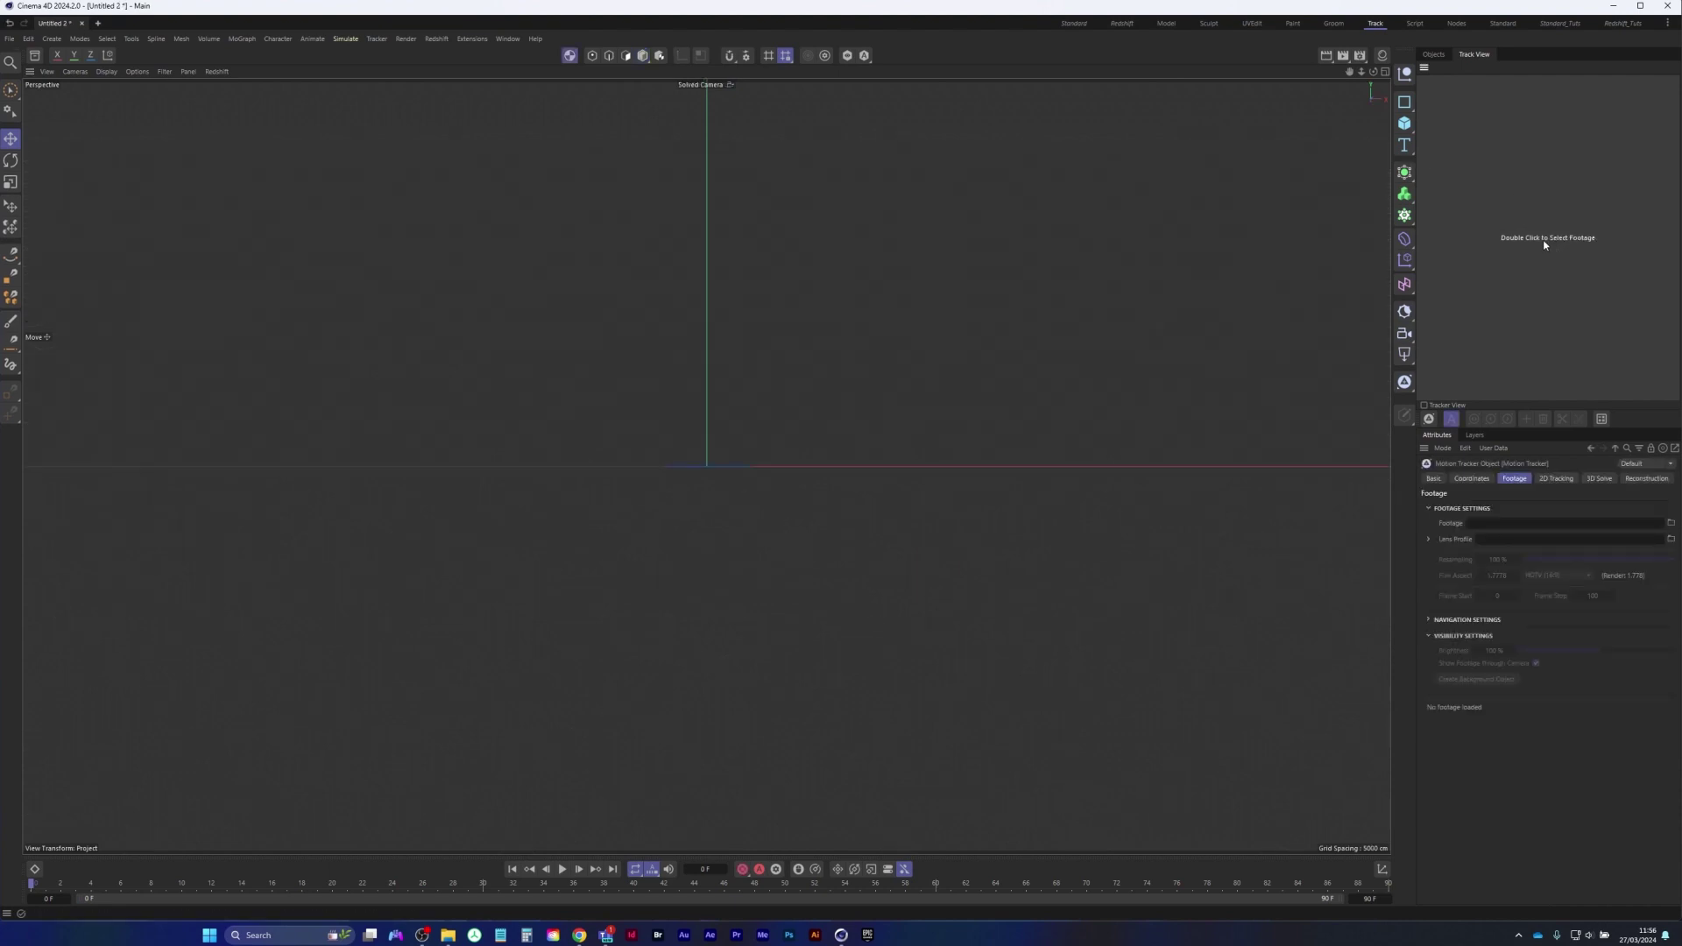
pyautogui.doubleClick(1545, 239)
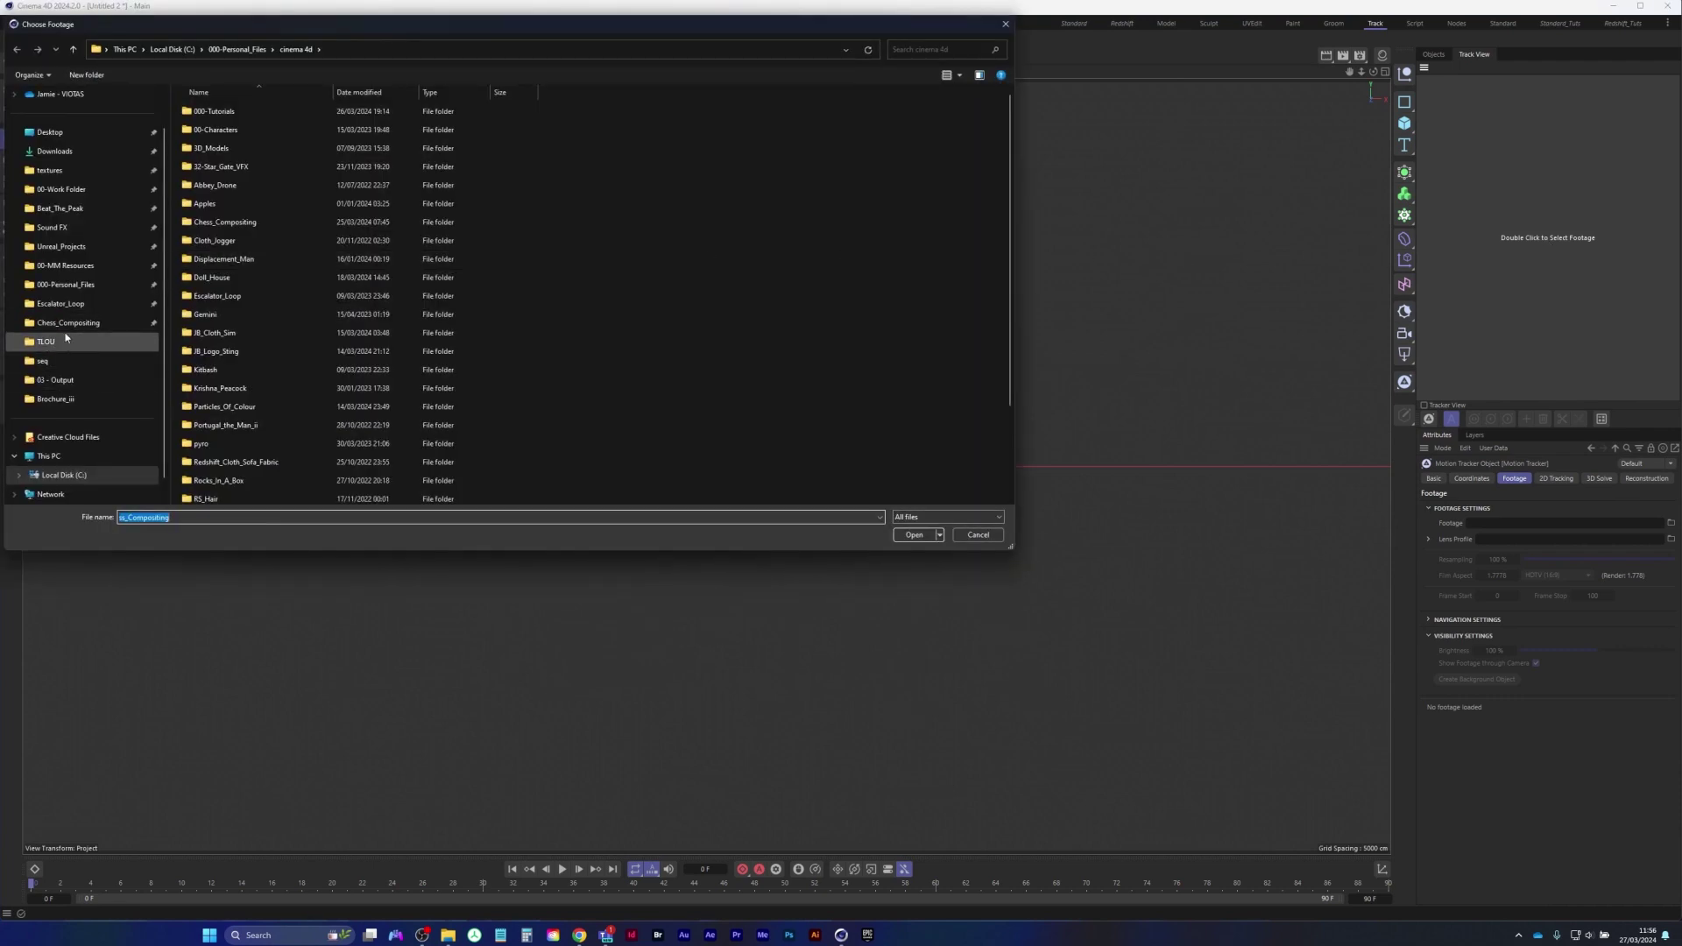
pyautogui.click(69, 322)
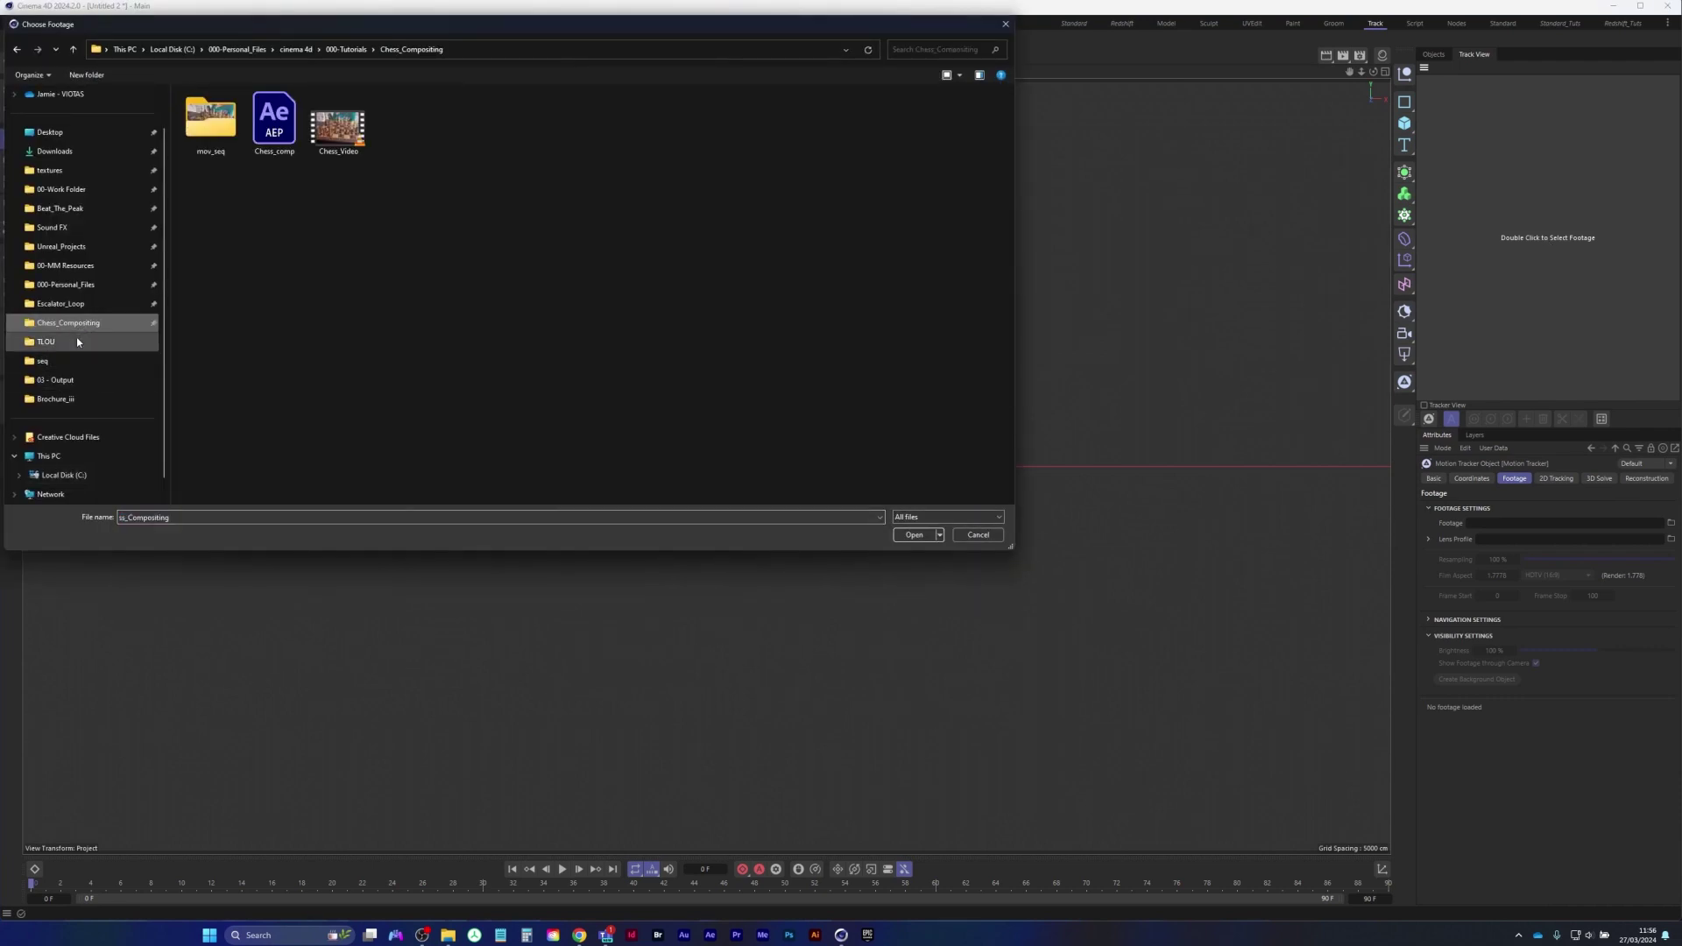
pyautogui.doubleClick(206, 127)
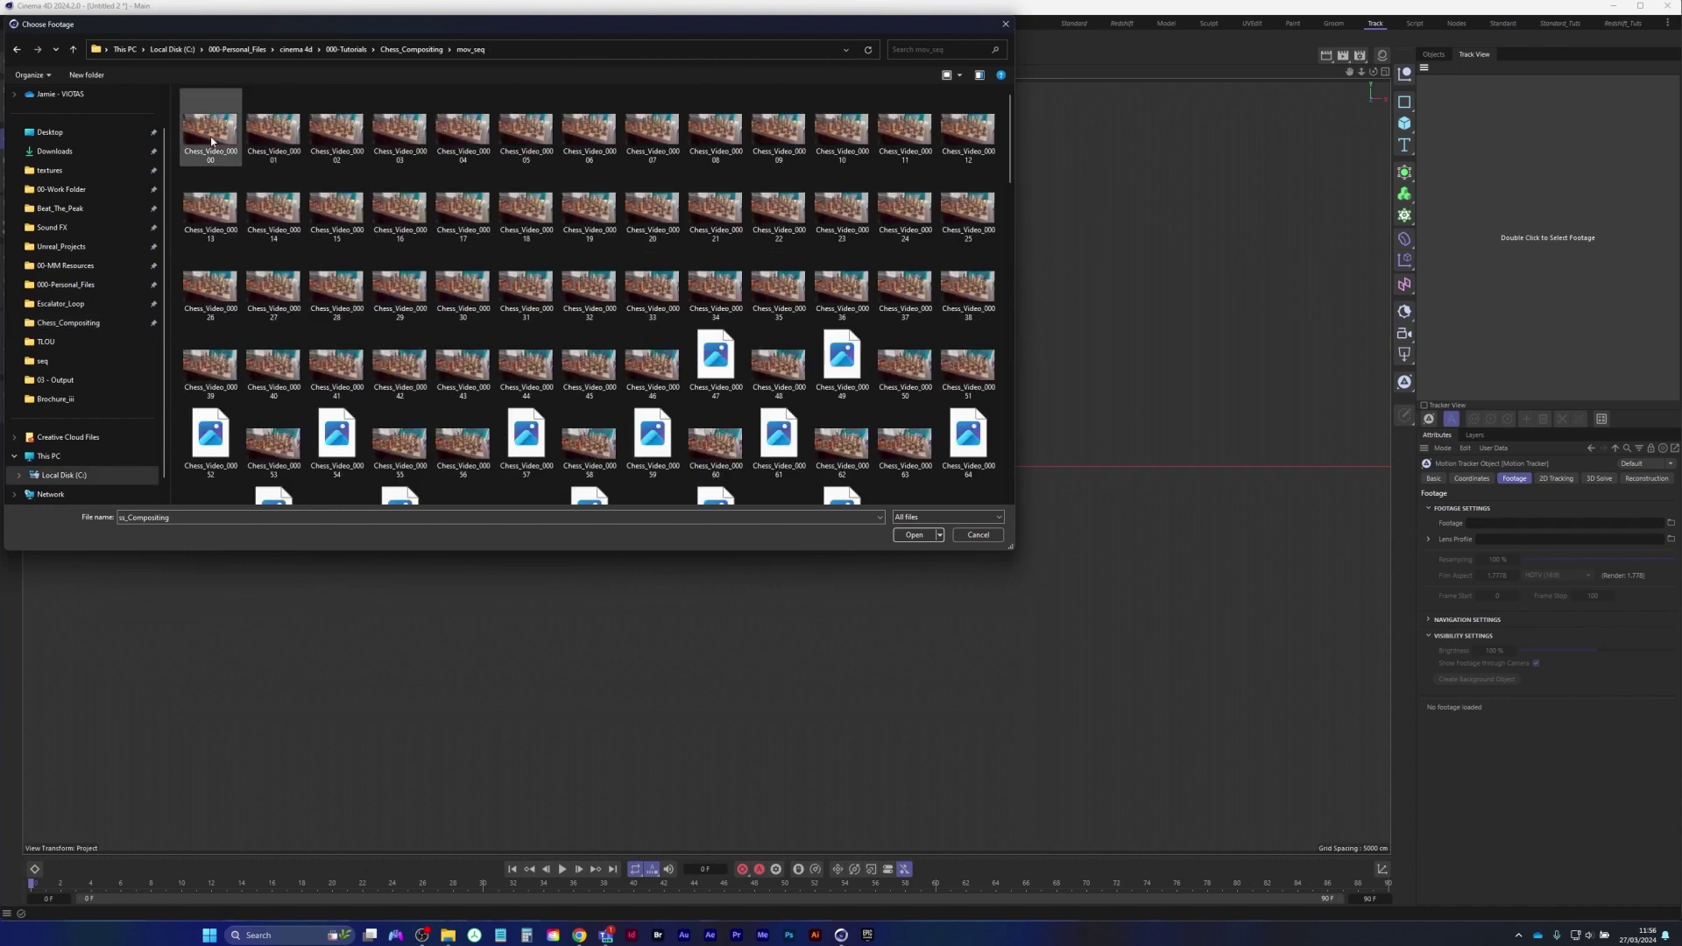
pyautogui.doubleClick(210, 131)
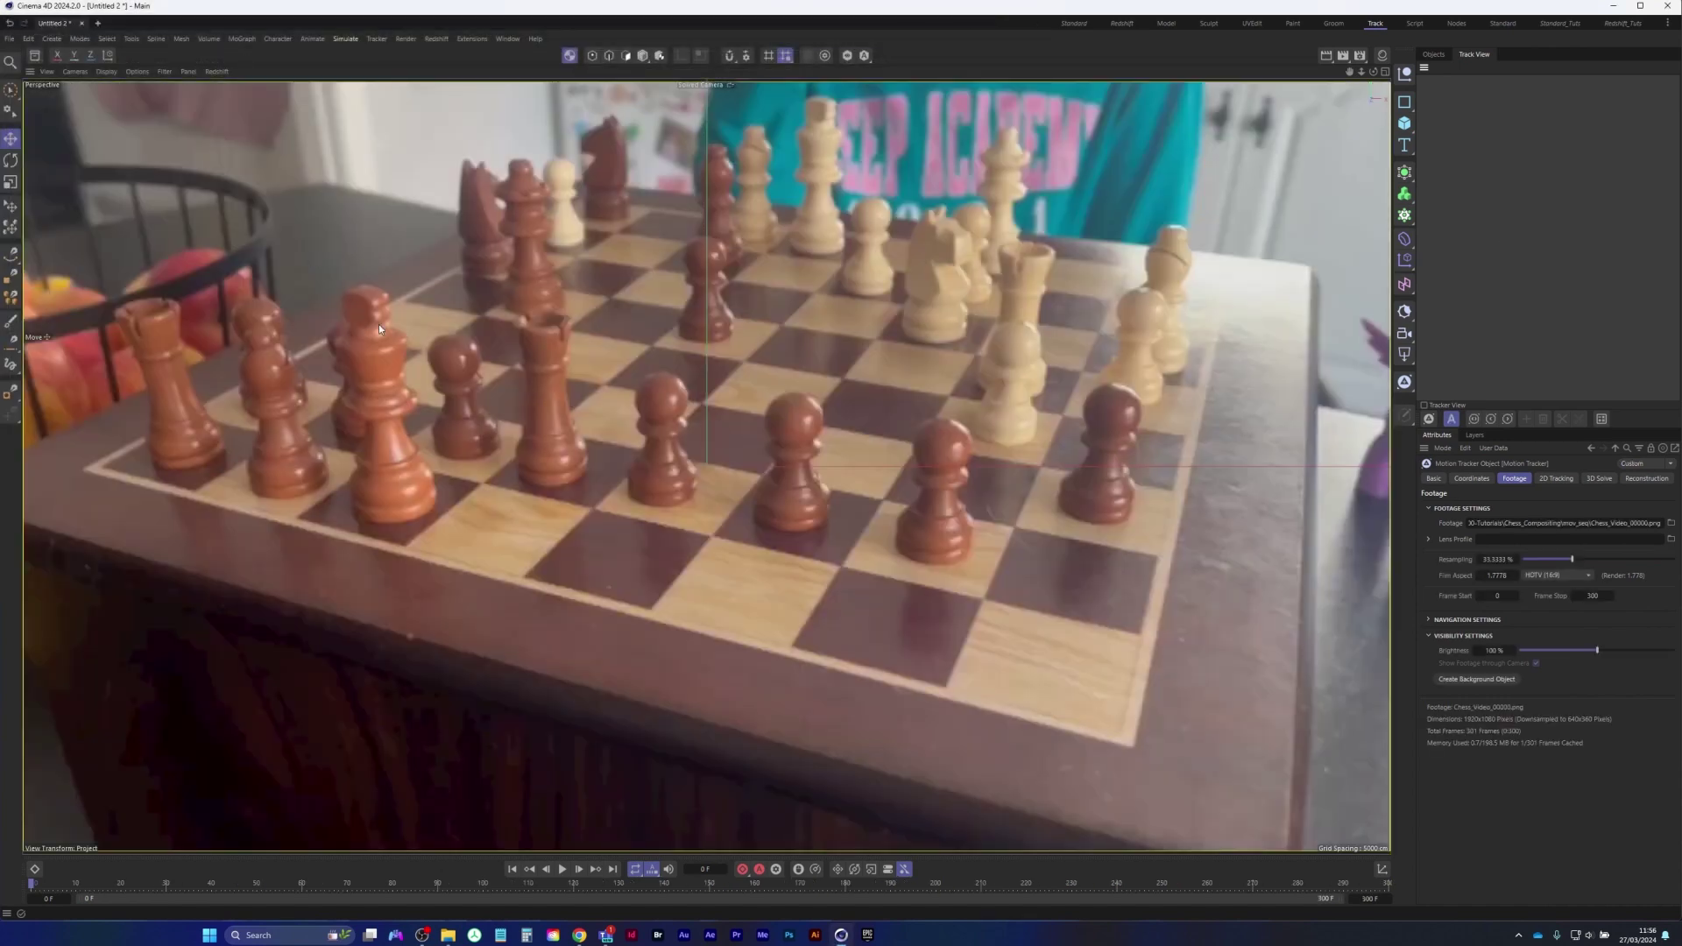
# Set the footage resampling to 100 % and play the sequence to cache its frames, returning to the first frame
pyautogui.moveTo(1572, 560); pyautogui.dragTo(1674, 561)
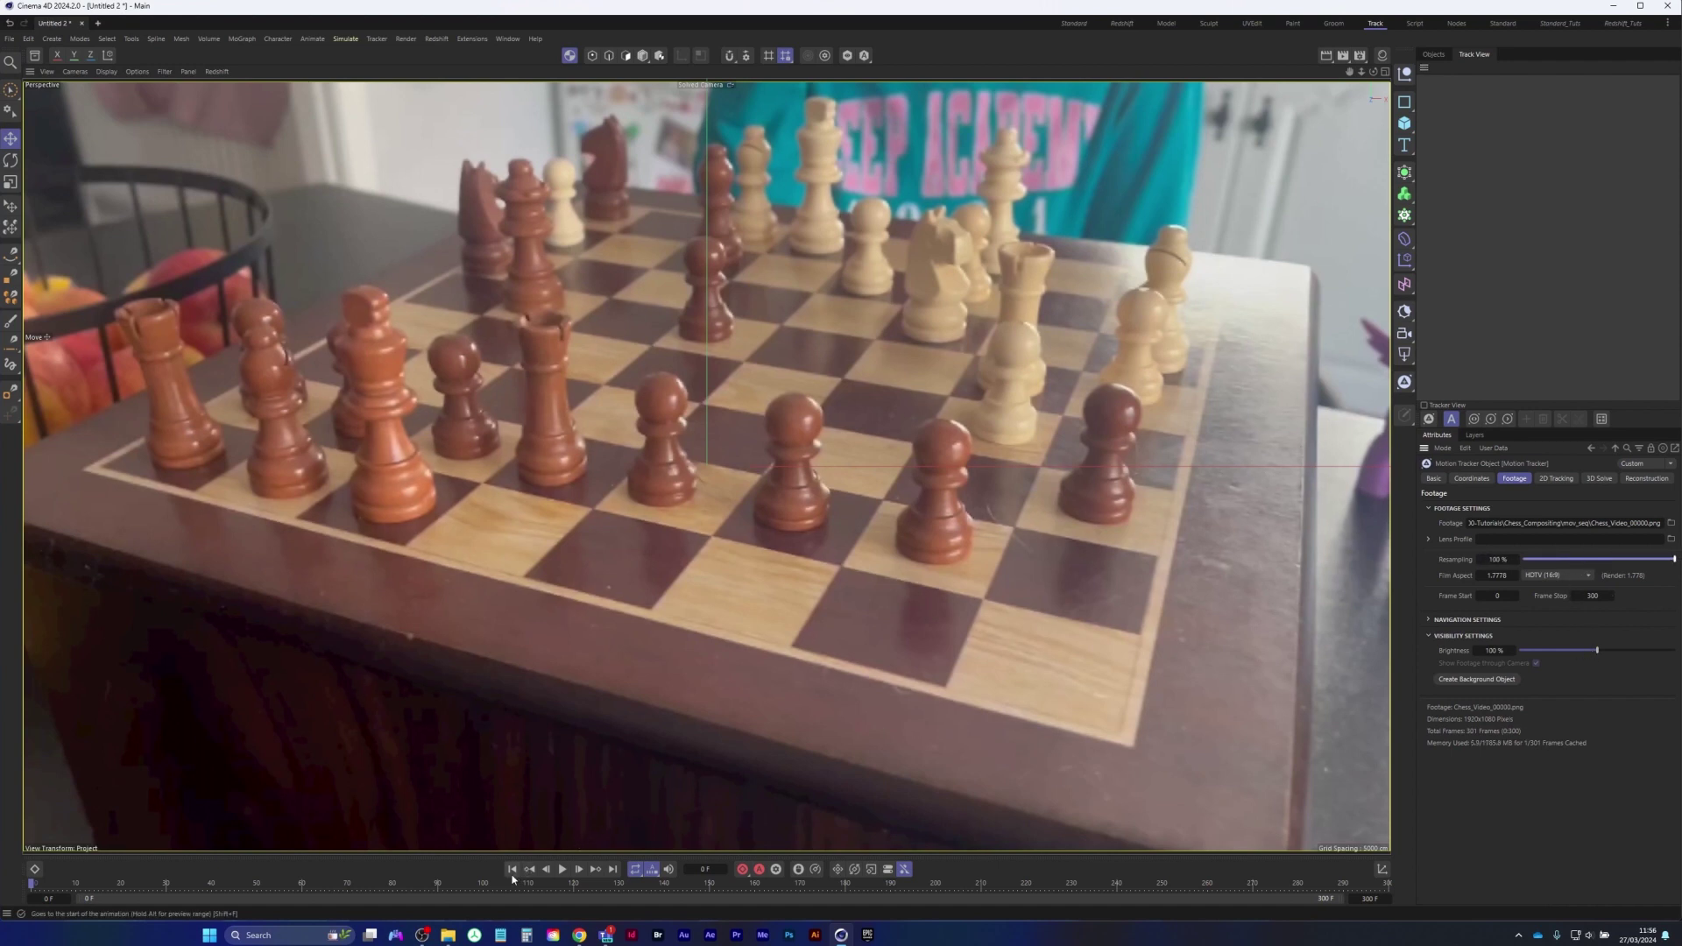
pyautogui.click(562, 869)
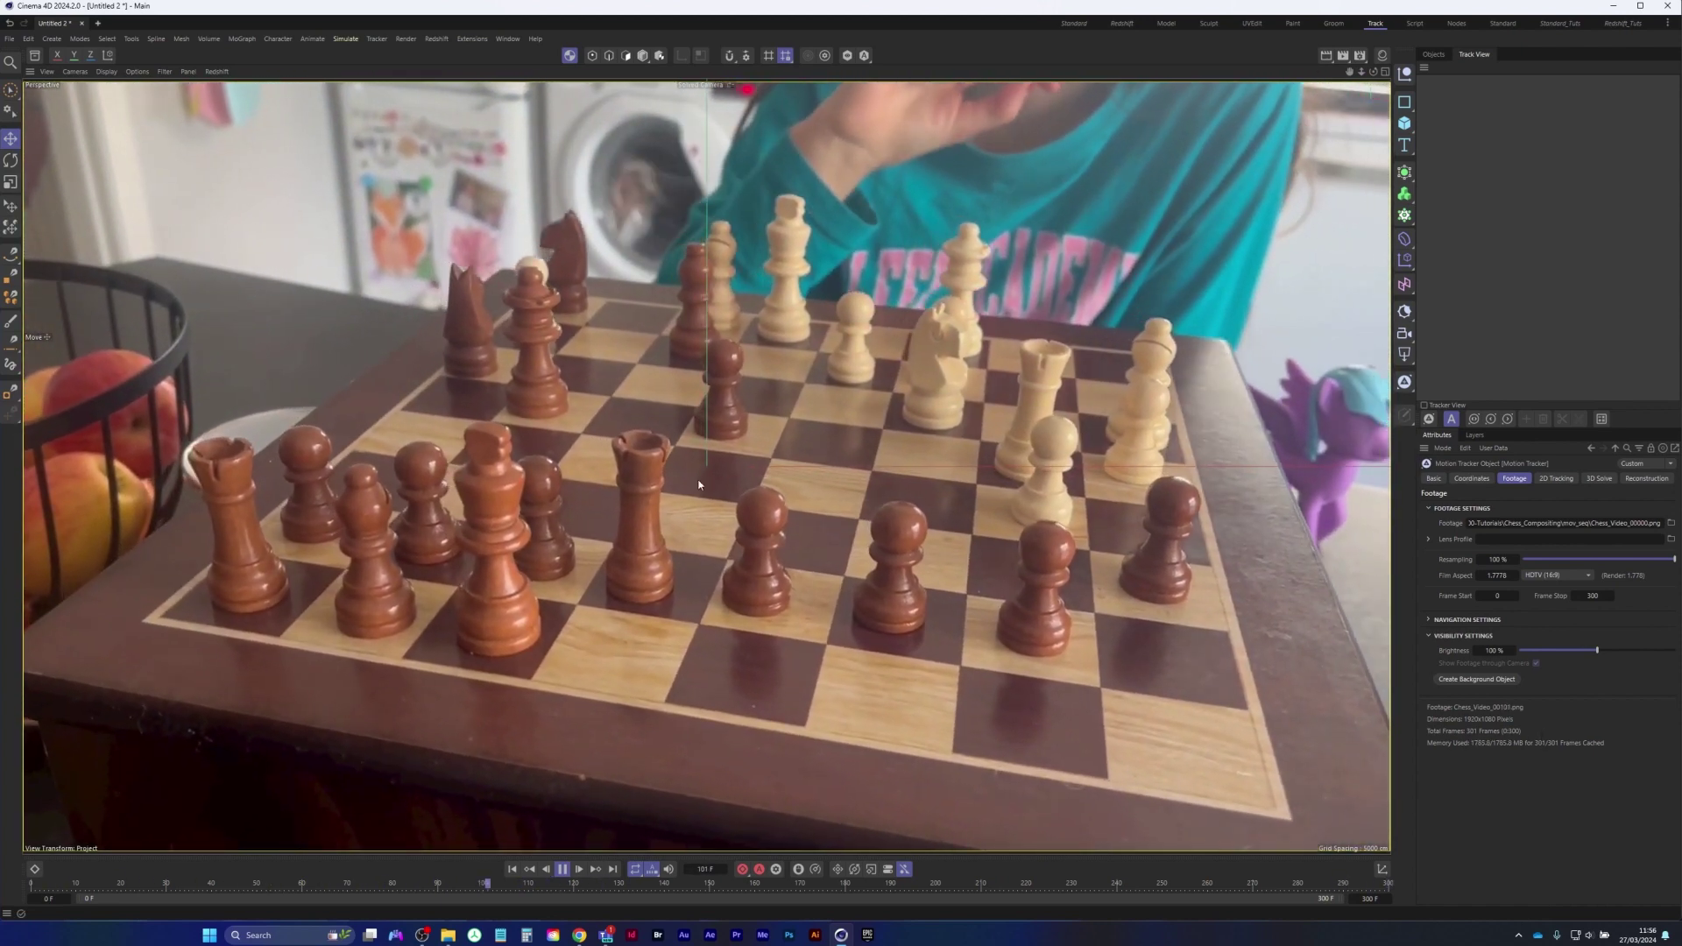
pyautogui.click(562, 869)
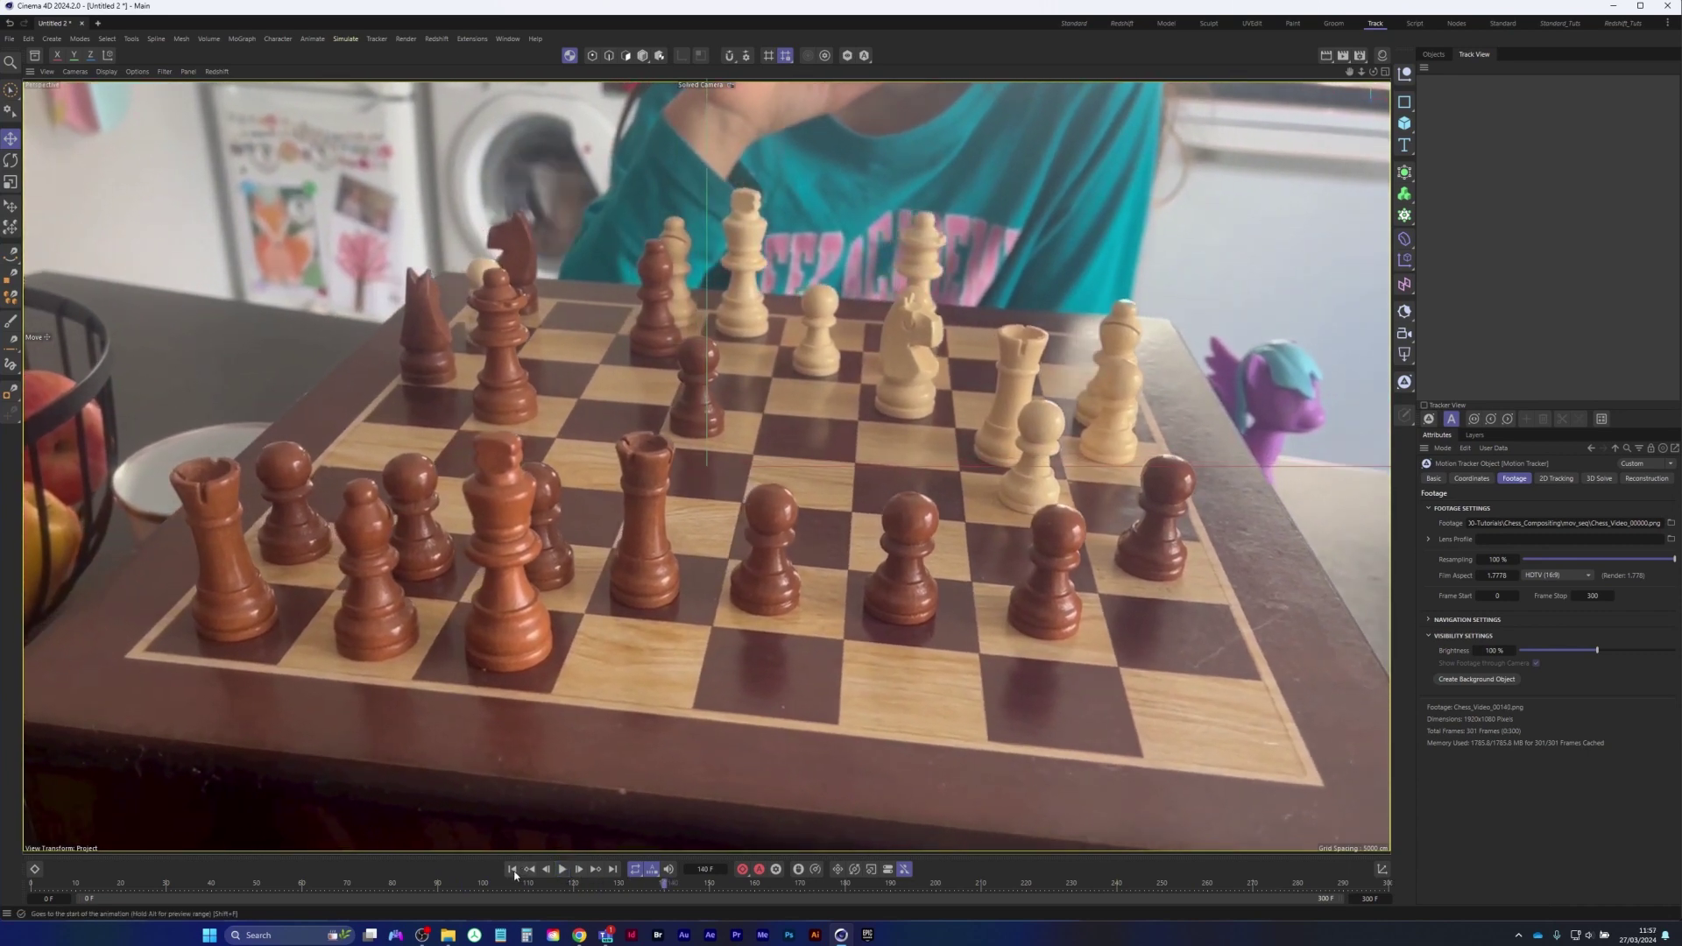
pyautogui.click(513, 869)
# Create a motion tracker mask at frame 0, outlining the chessboard with five corner points and closing the shape
pyautogui.click(1435, 55)
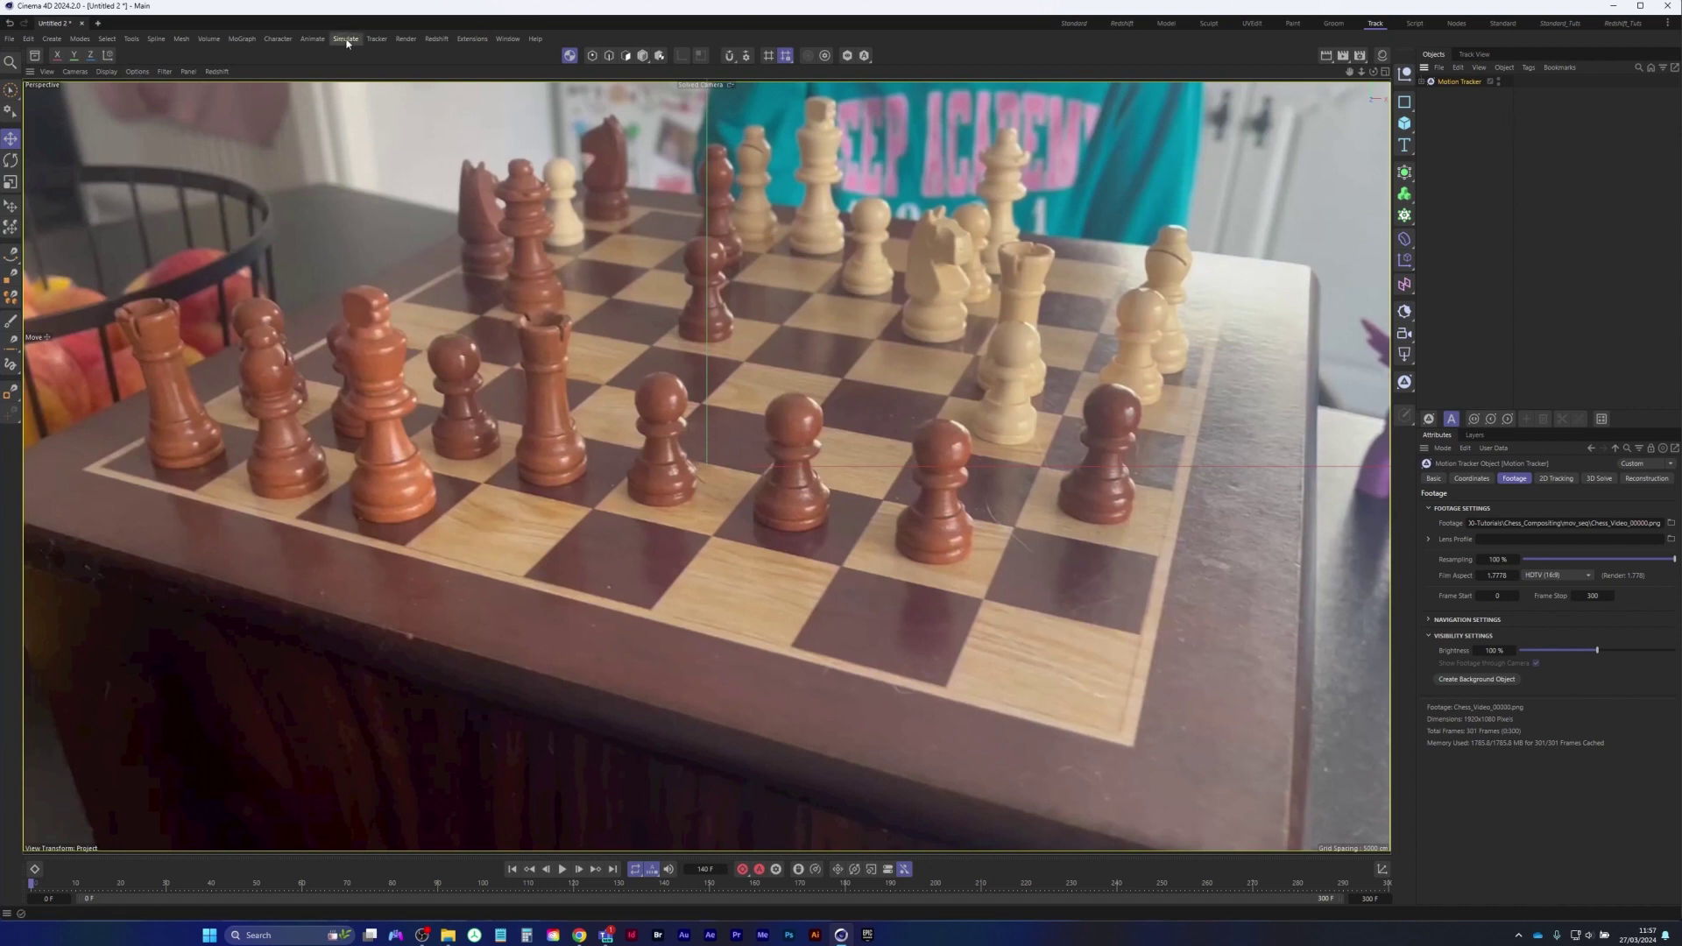
pyautogui.click(377, 38)
pyautogui.moveTo(397, 428)
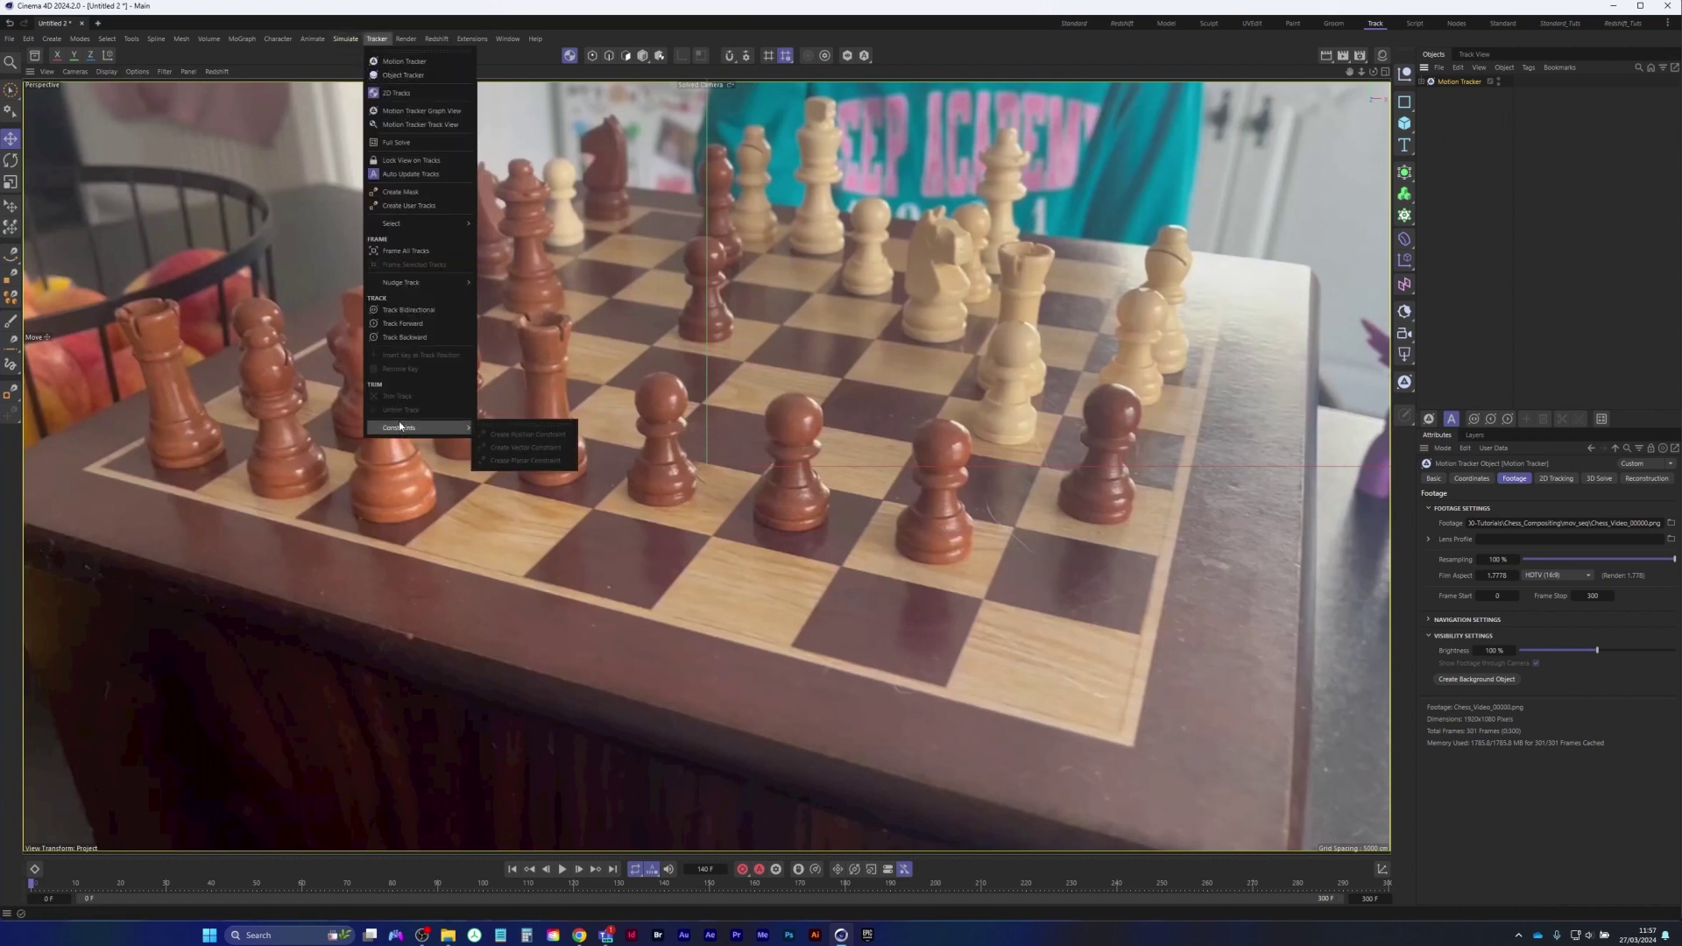
pyautogui.click(419, 192)
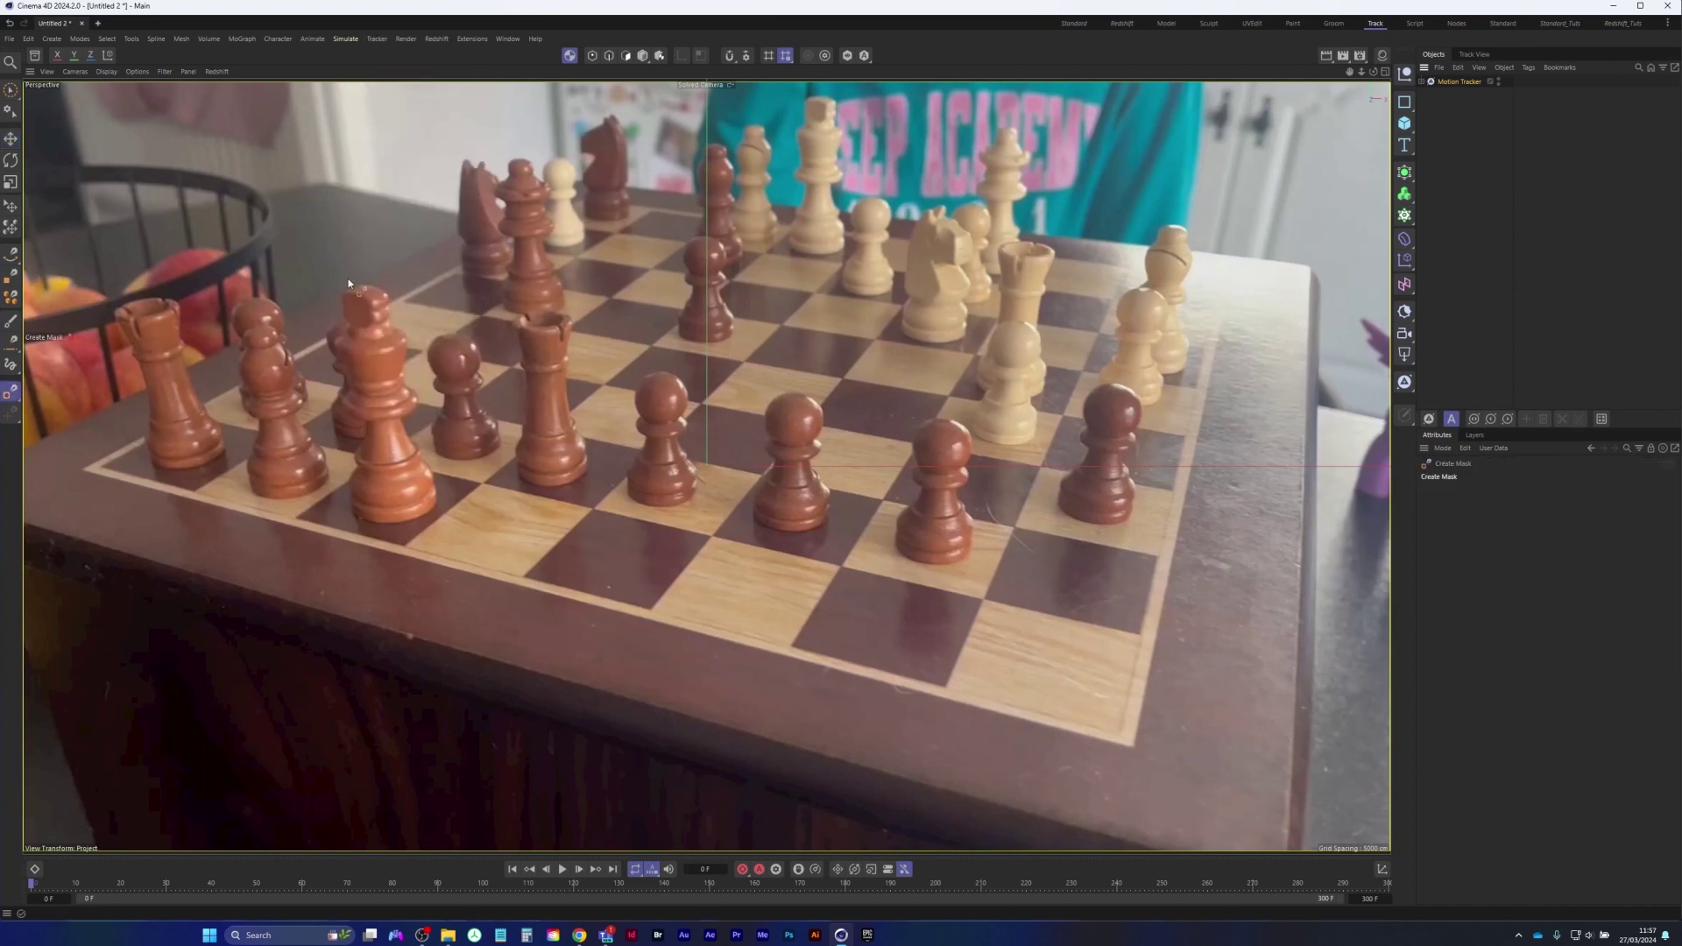
pyautogui.click(47, 464)
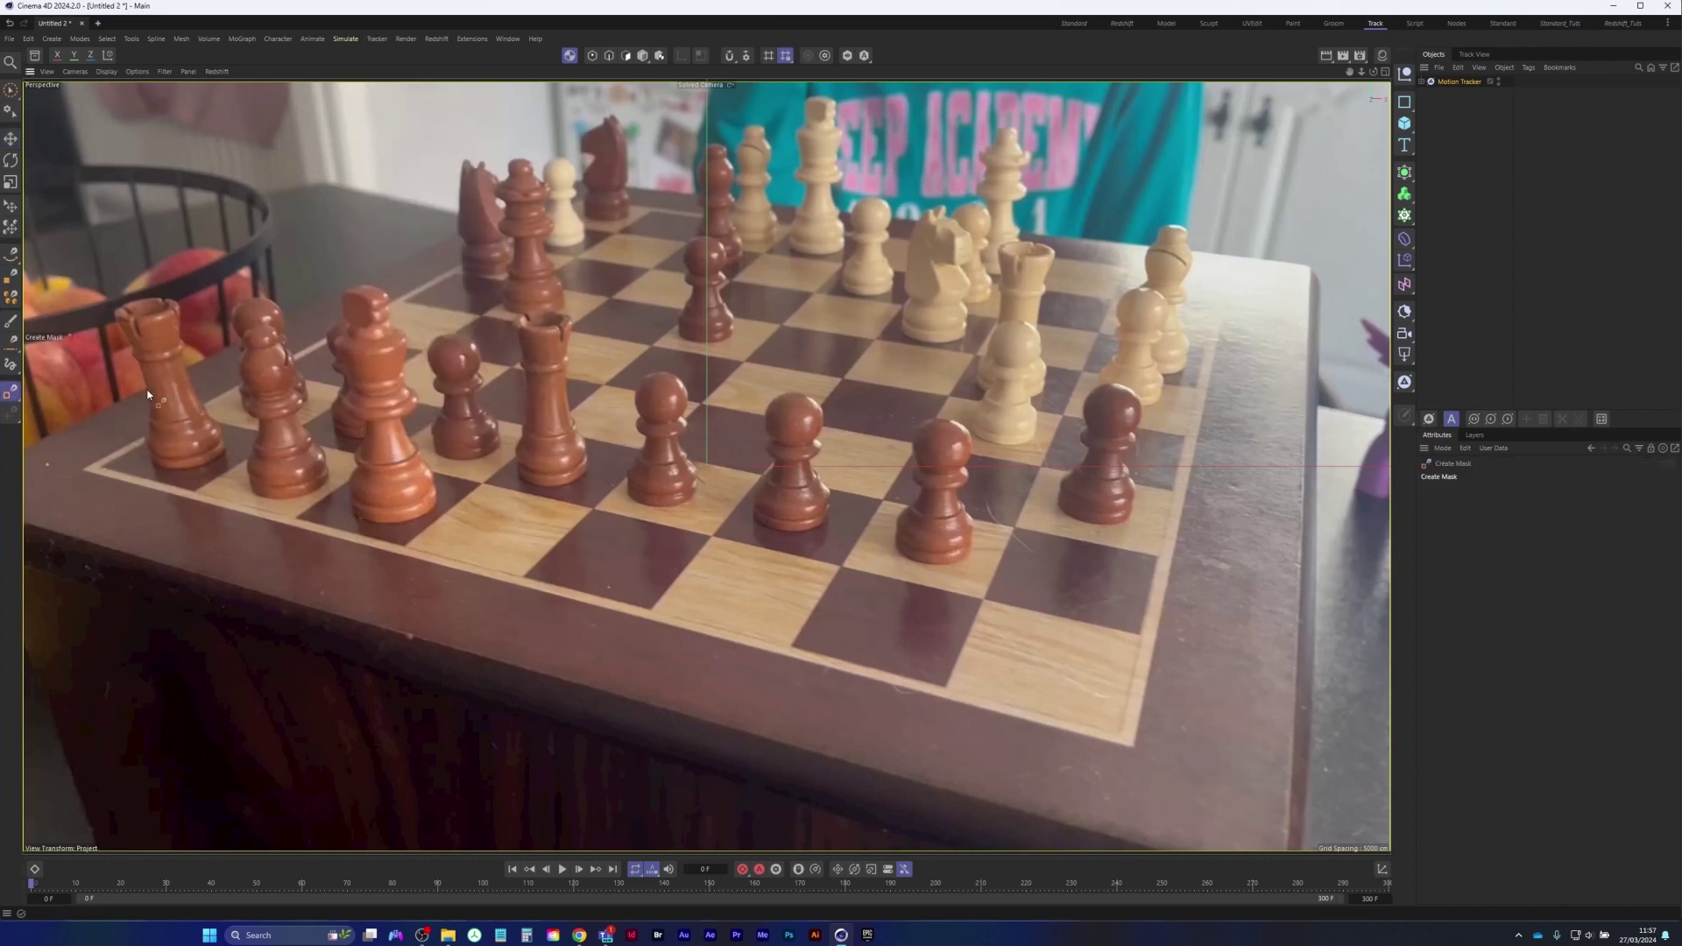
pyautogui.click(580, 187)
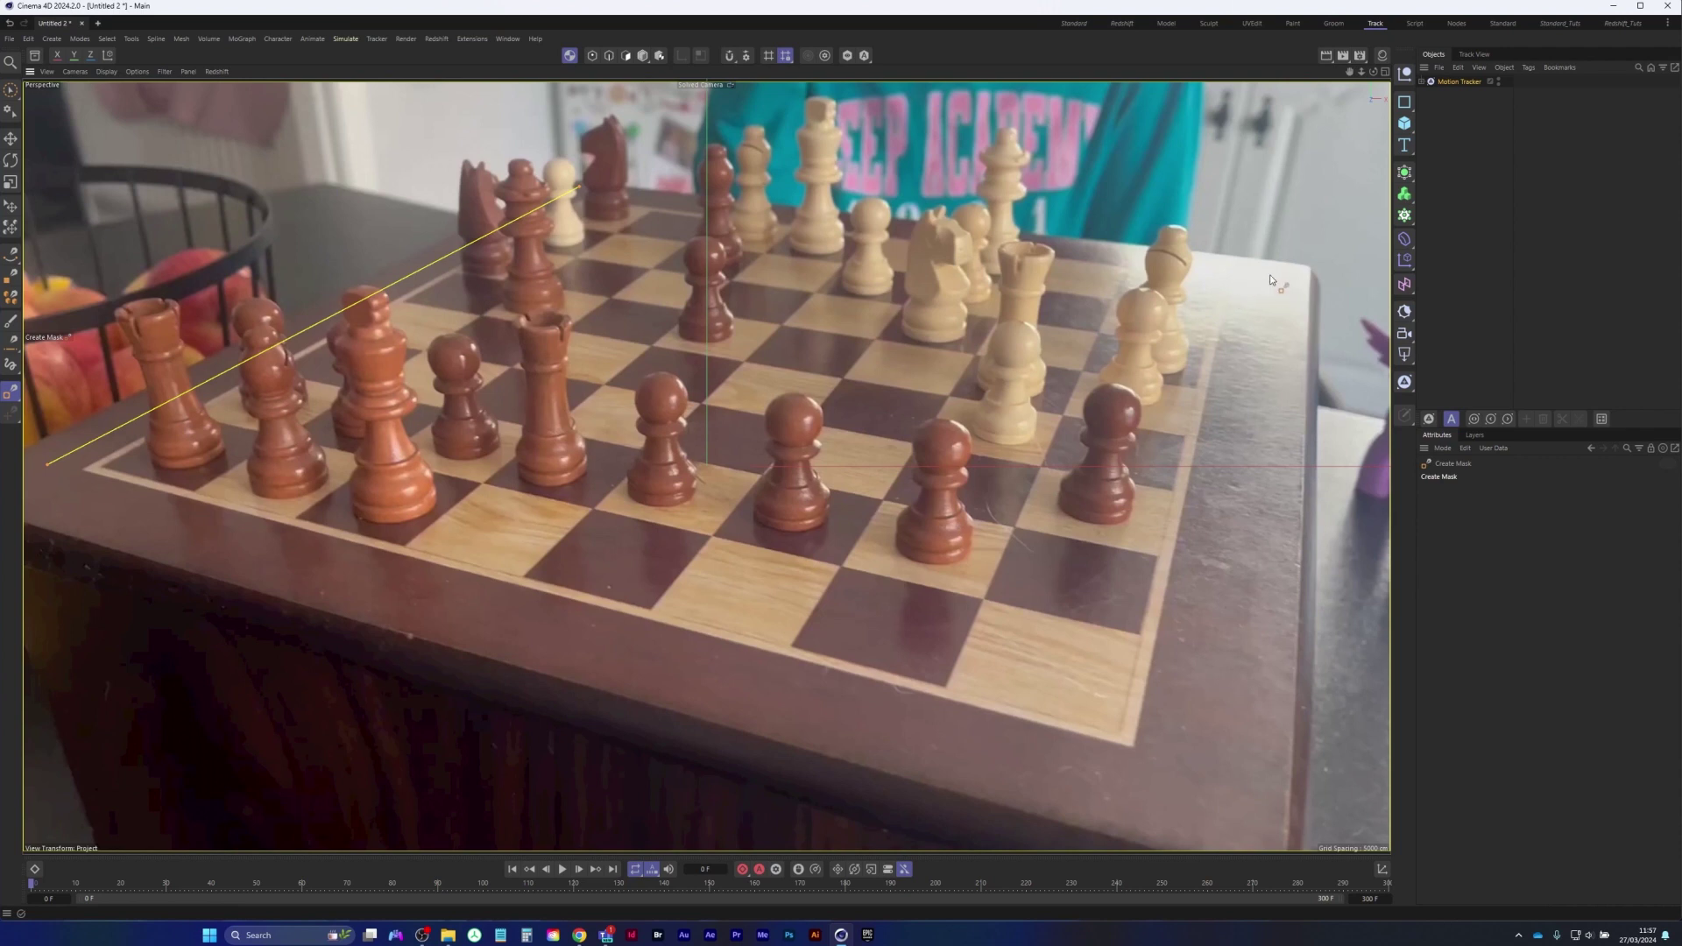
pyautogui.click(1050, 249)
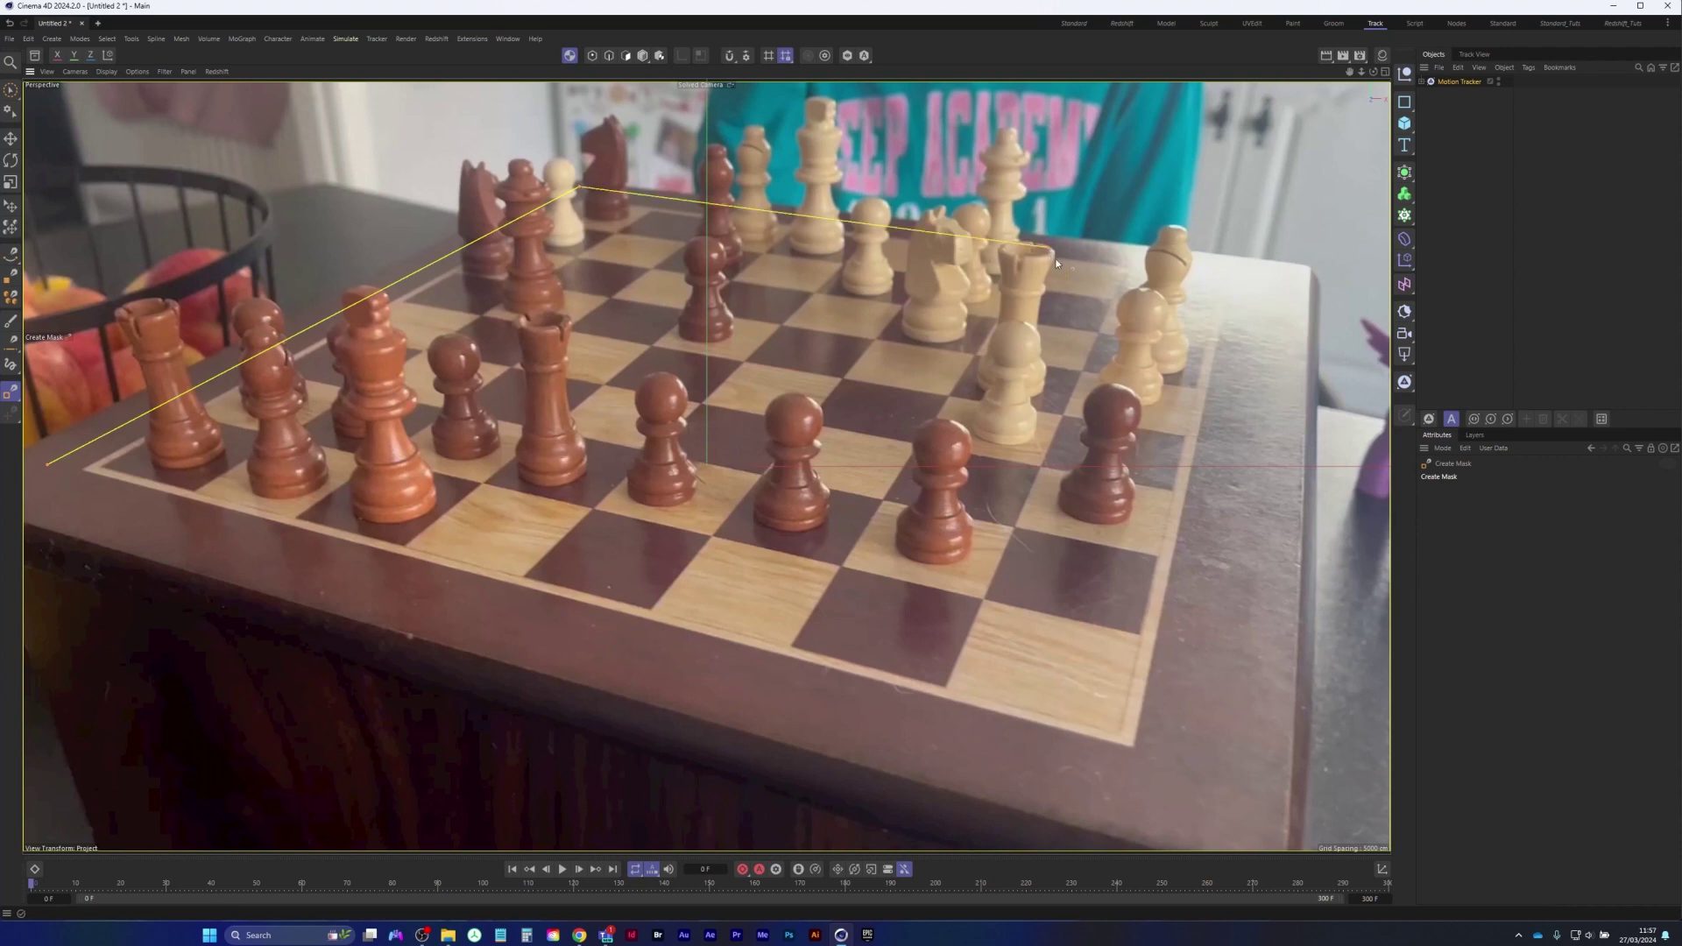
pyautogui.click(1243, 460)
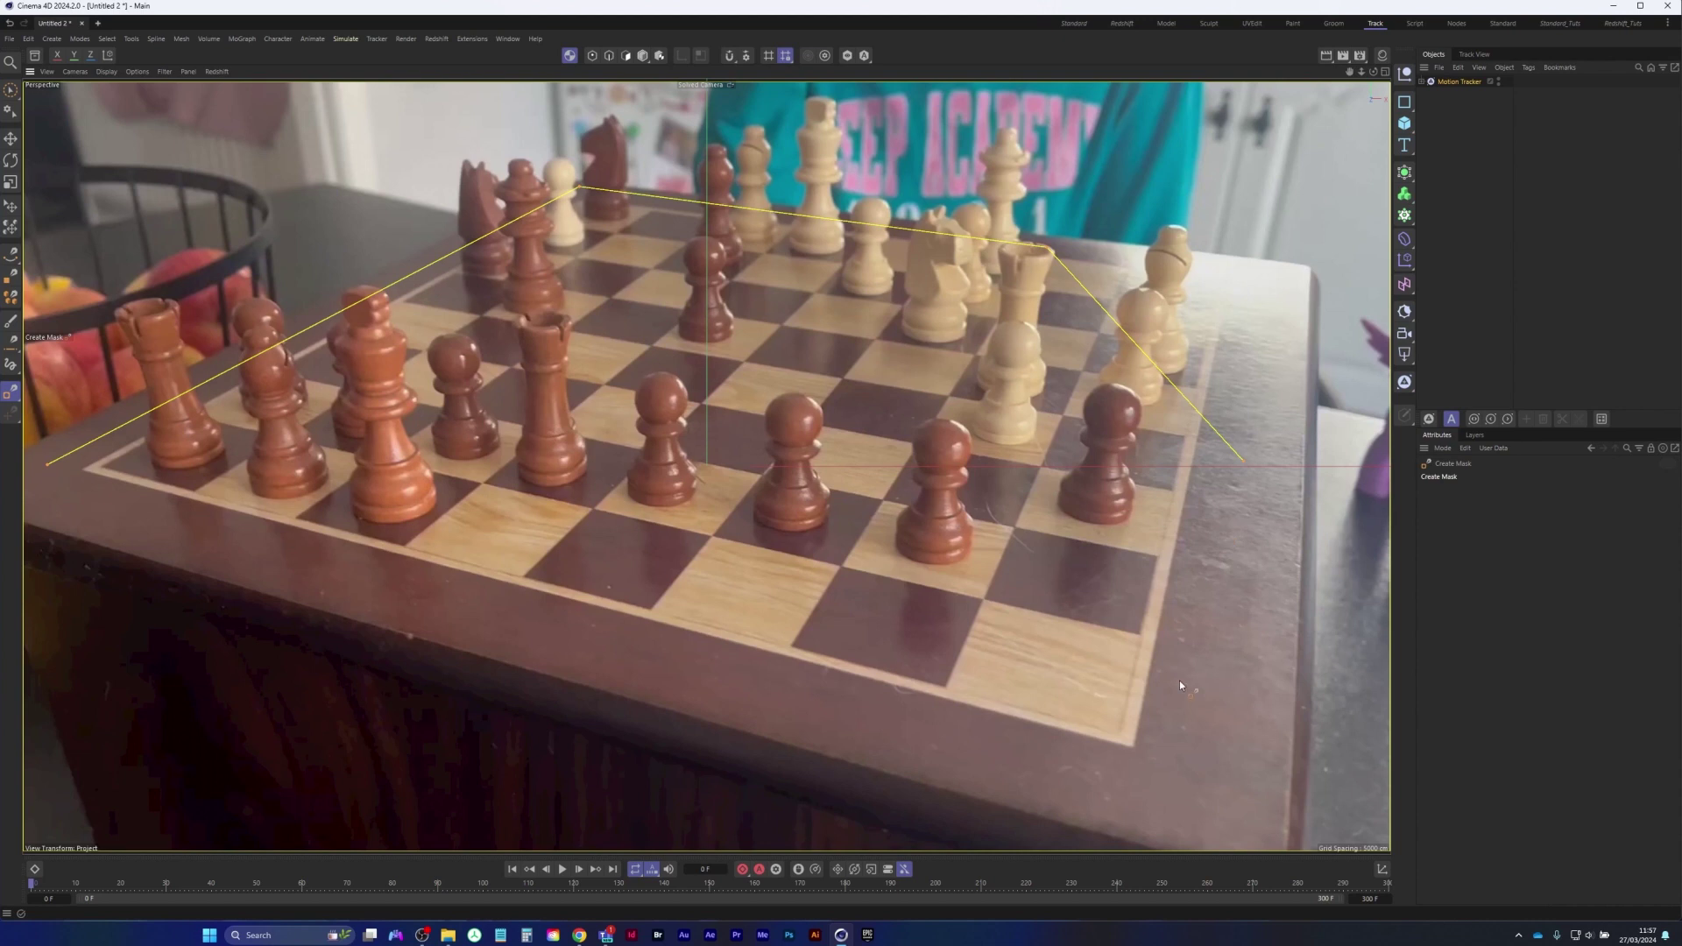
pyautogui.click(1202, 807)
pyautogui.click(48, 468)
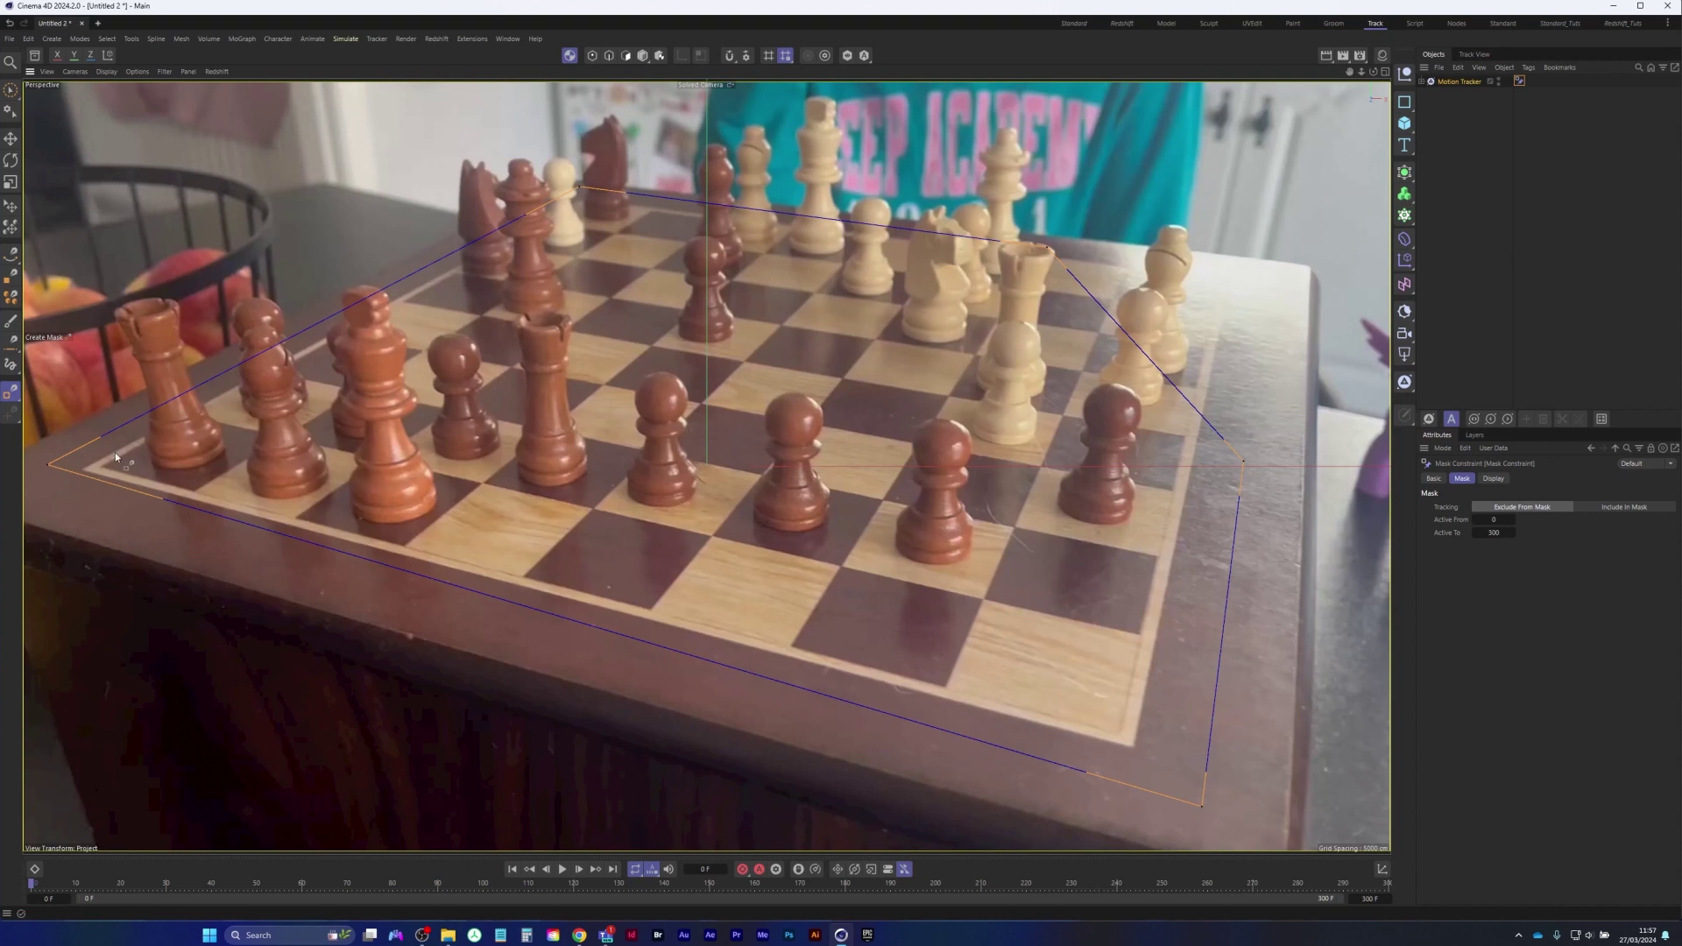
pyautogui.press('0')
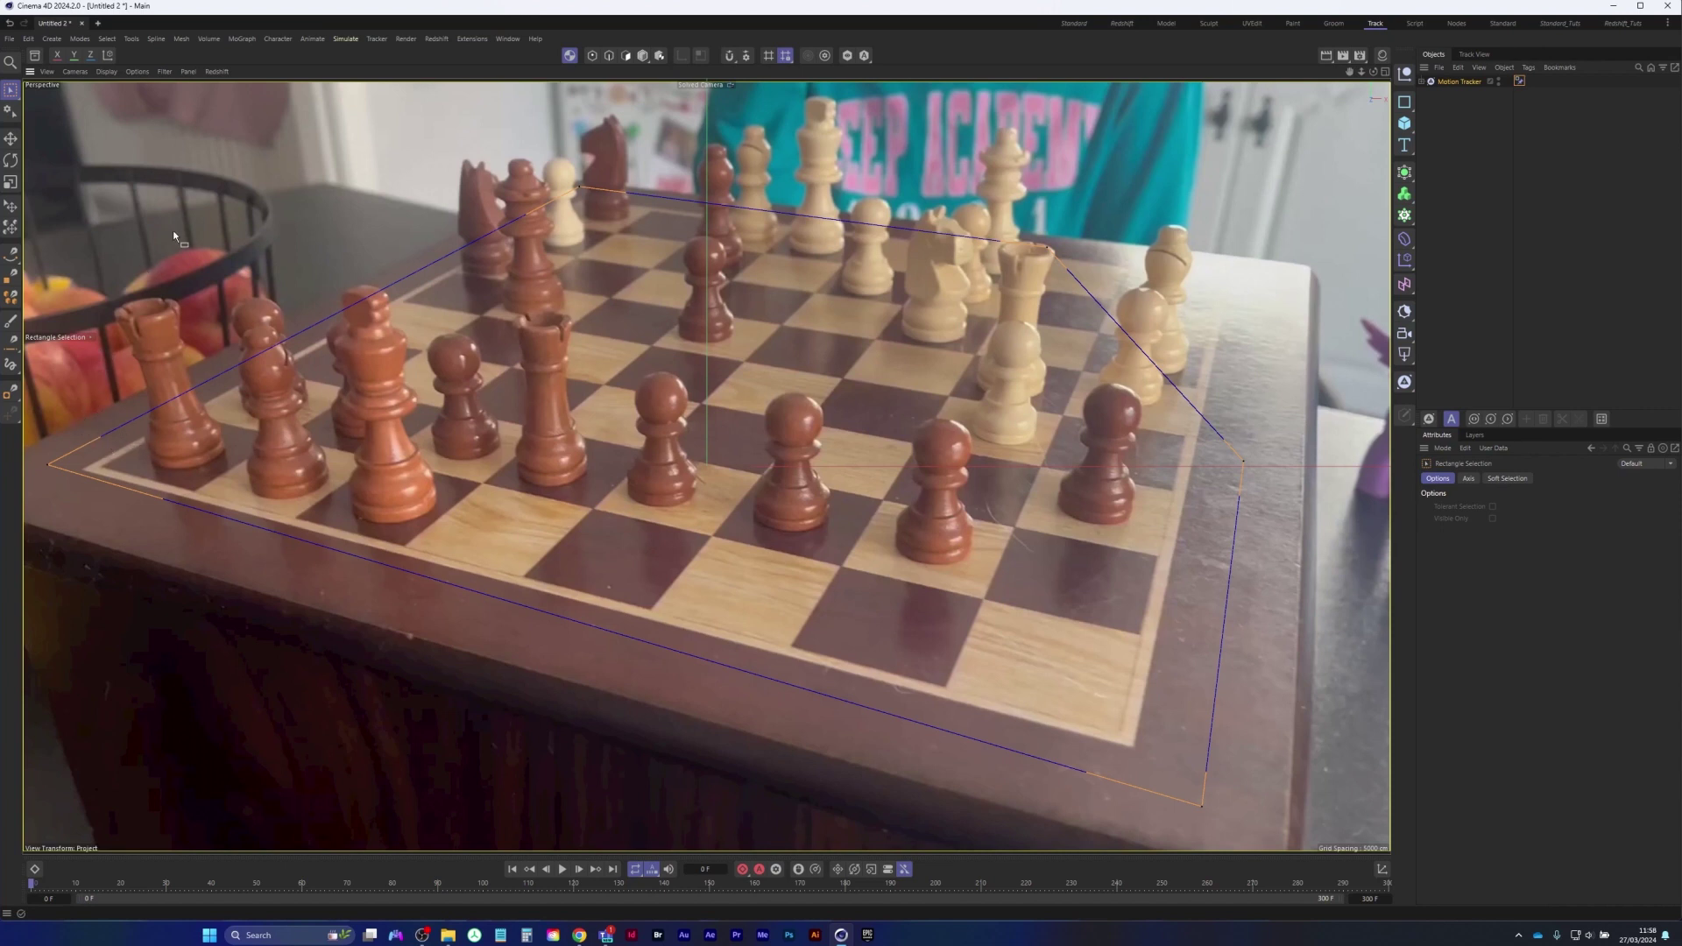
pyautogui.press('e')
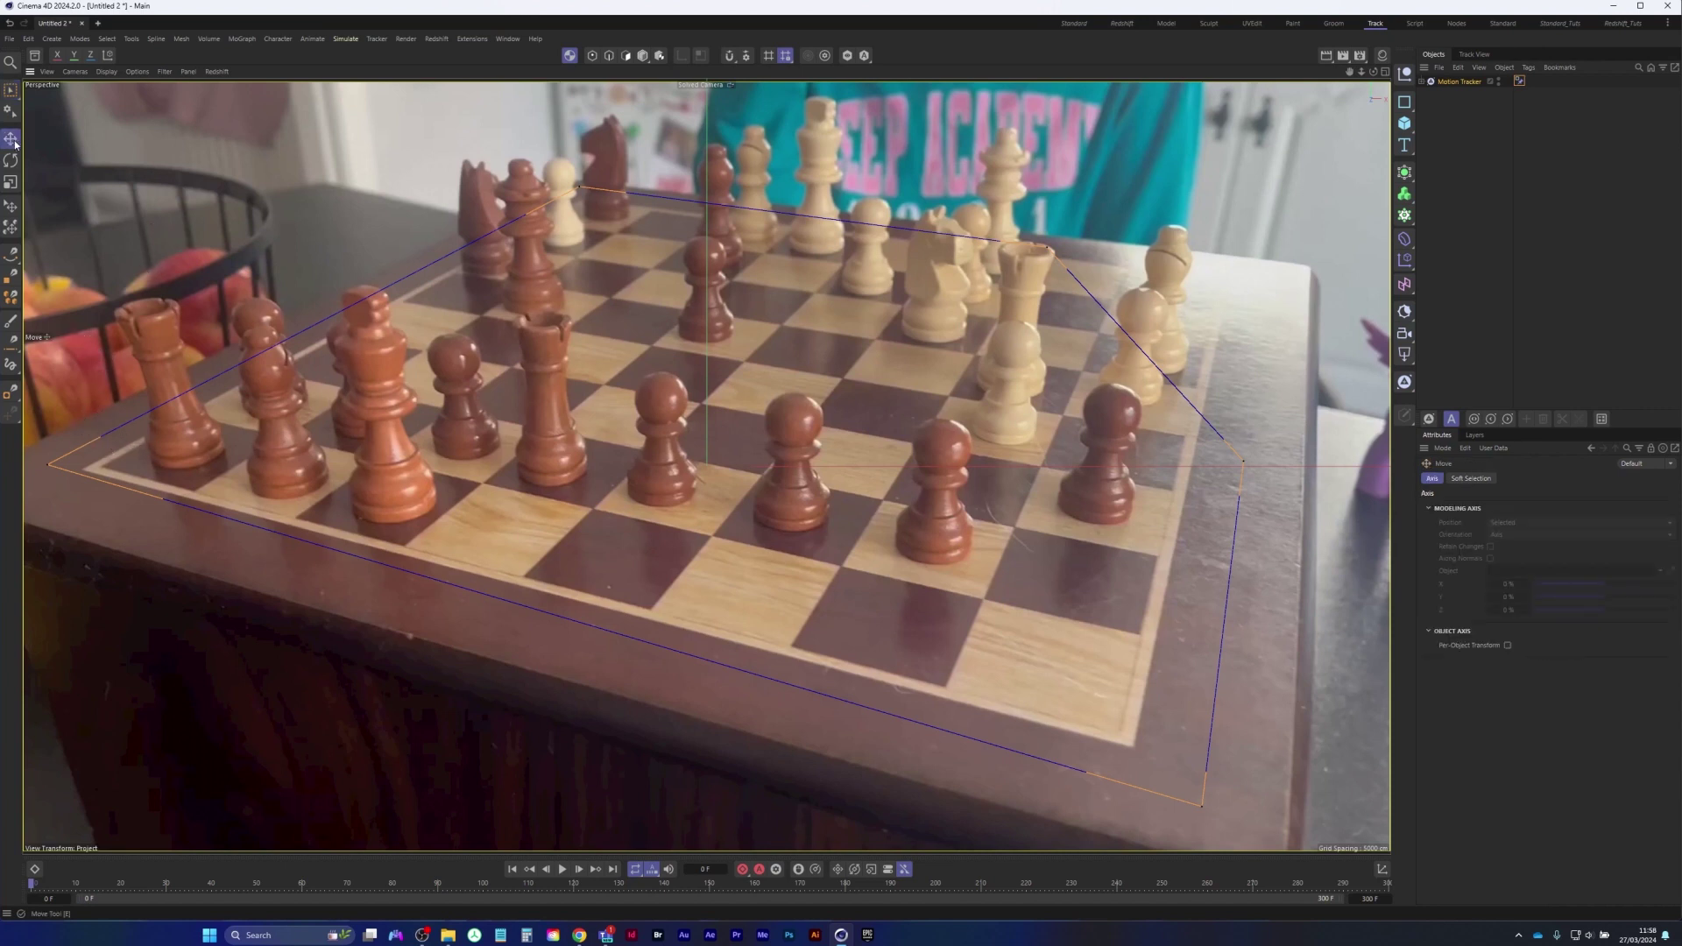
pyautogui.press('0')
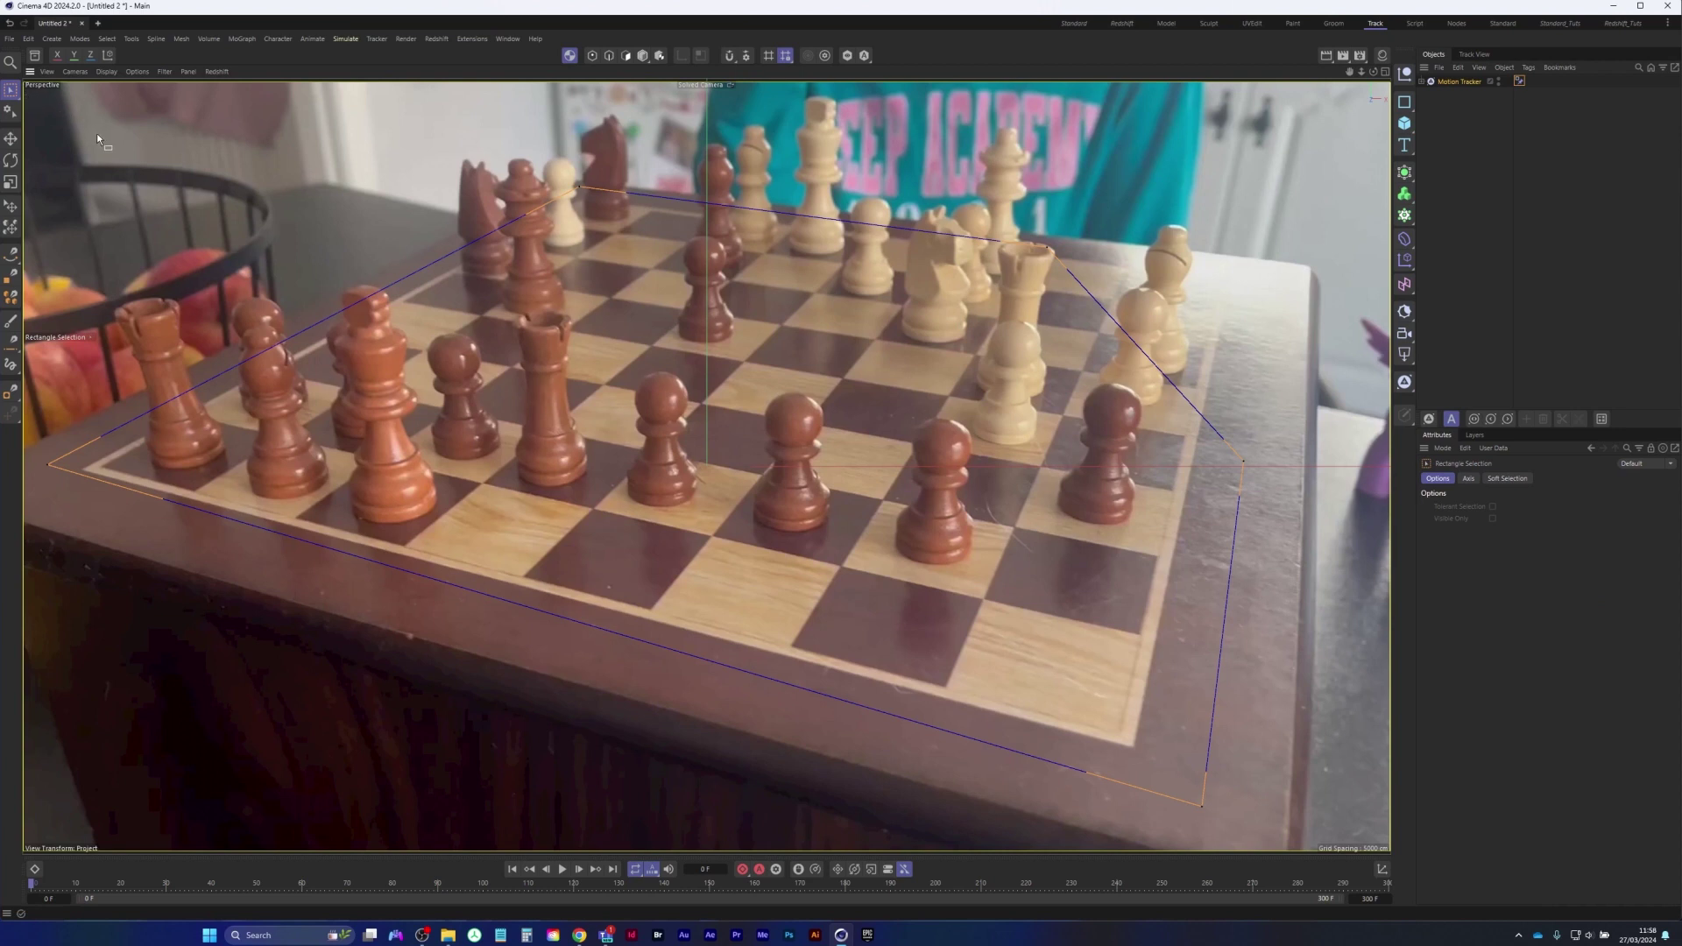
pyautogui.press('e')
pyautogui.press('0')
pyautogui.press('e')
pyautogui.press('0')
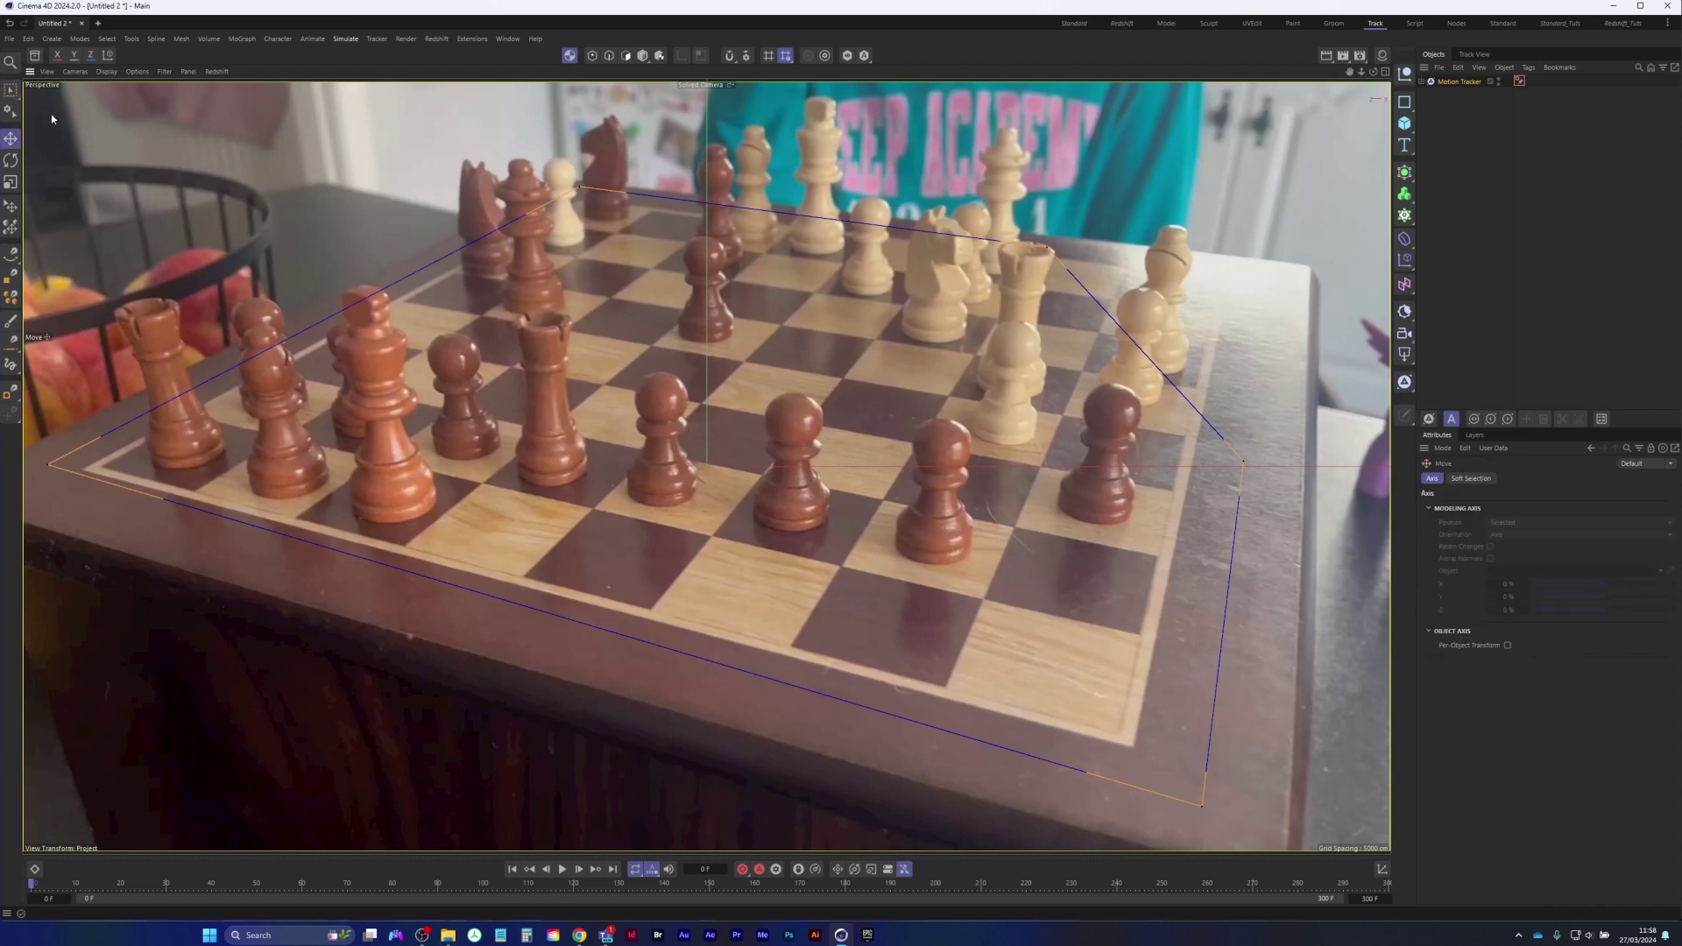
# Move the mask's near-left corner slightly outward at frame 0, towards the corner of the wooden board
pyautogui.press('0')
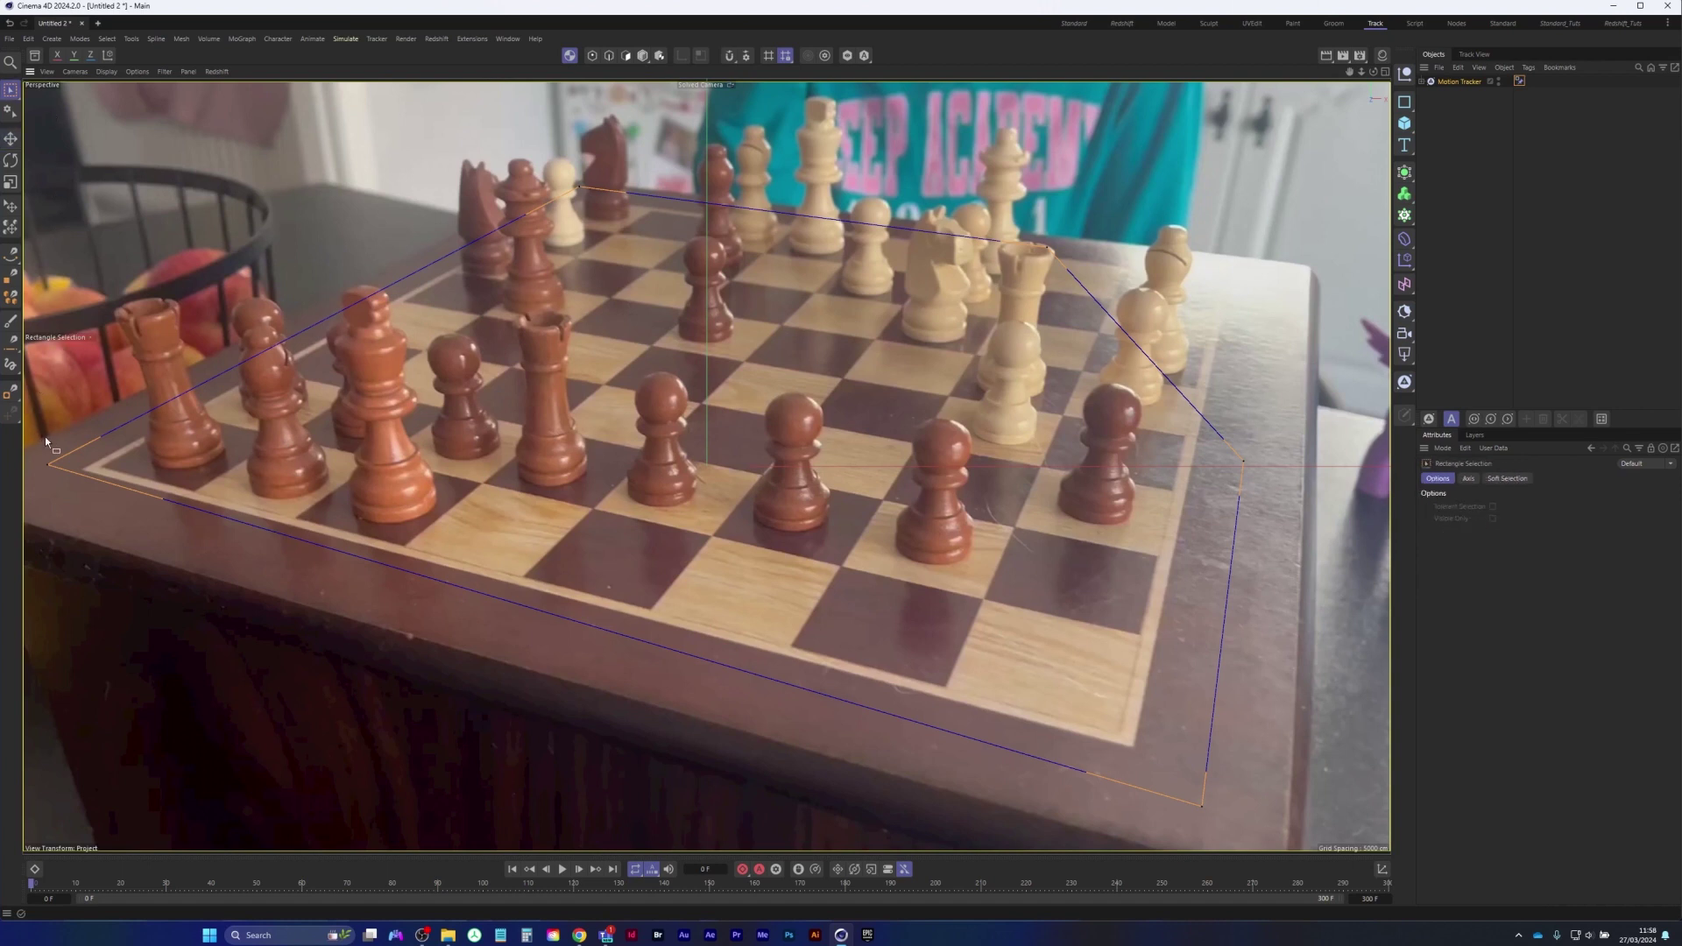
pyautogui.press('e')
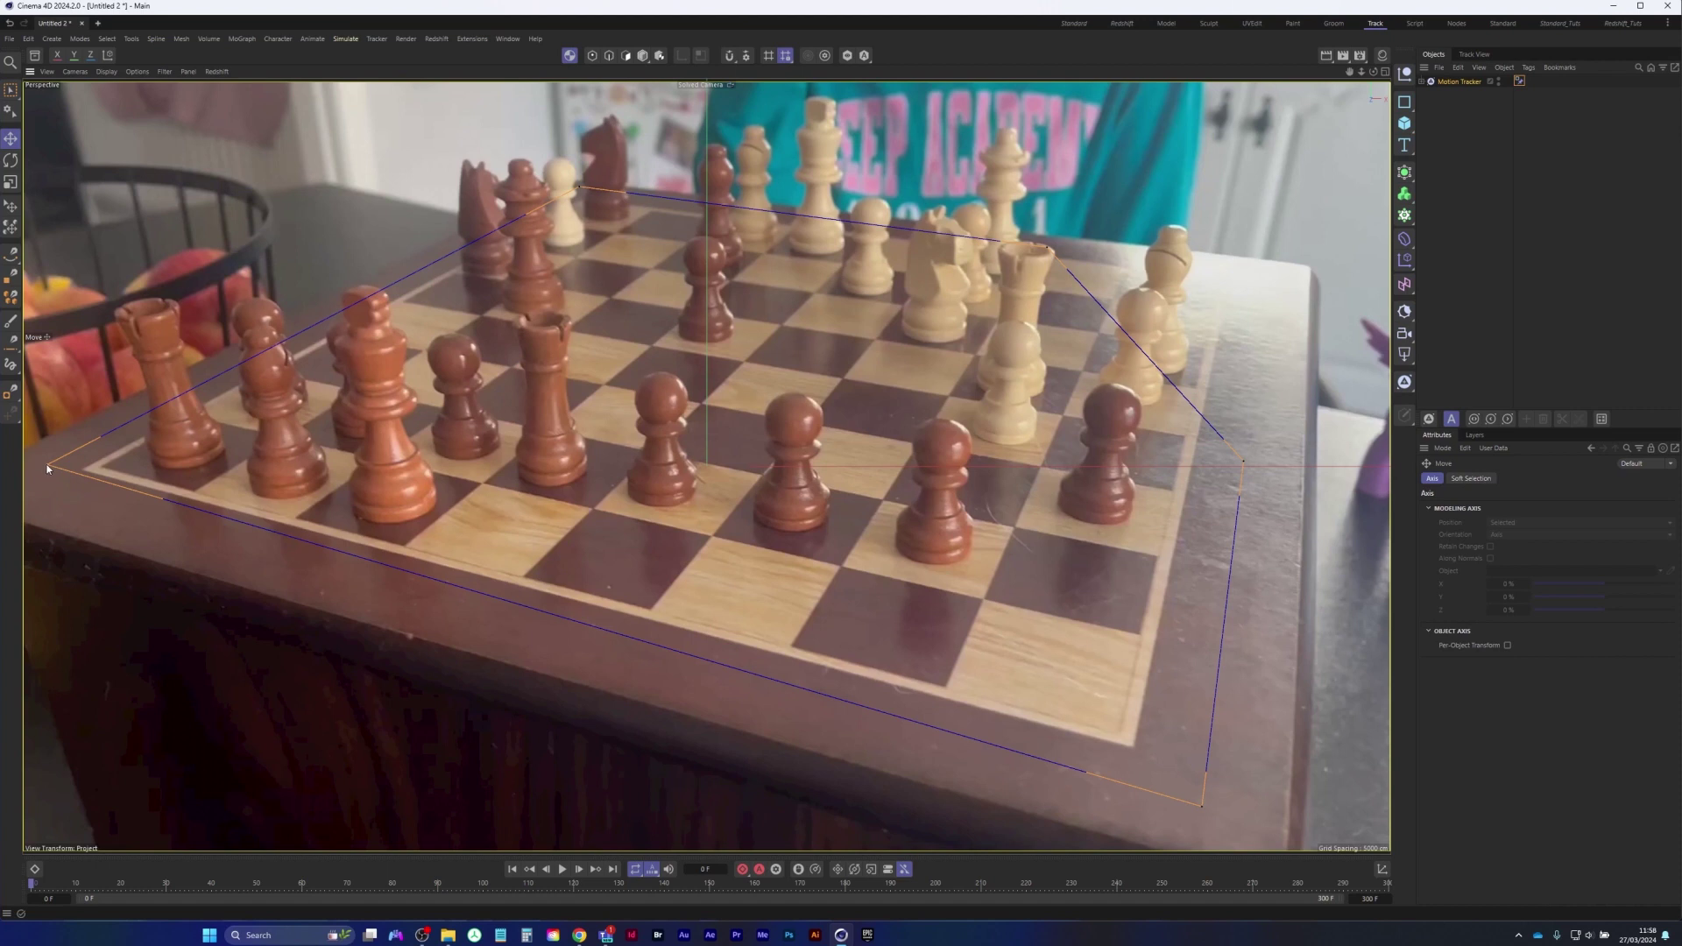
pyautogui.moveTo(46, 468); pyautogui.dragTo(30, 477)
pyautogui.press('0')
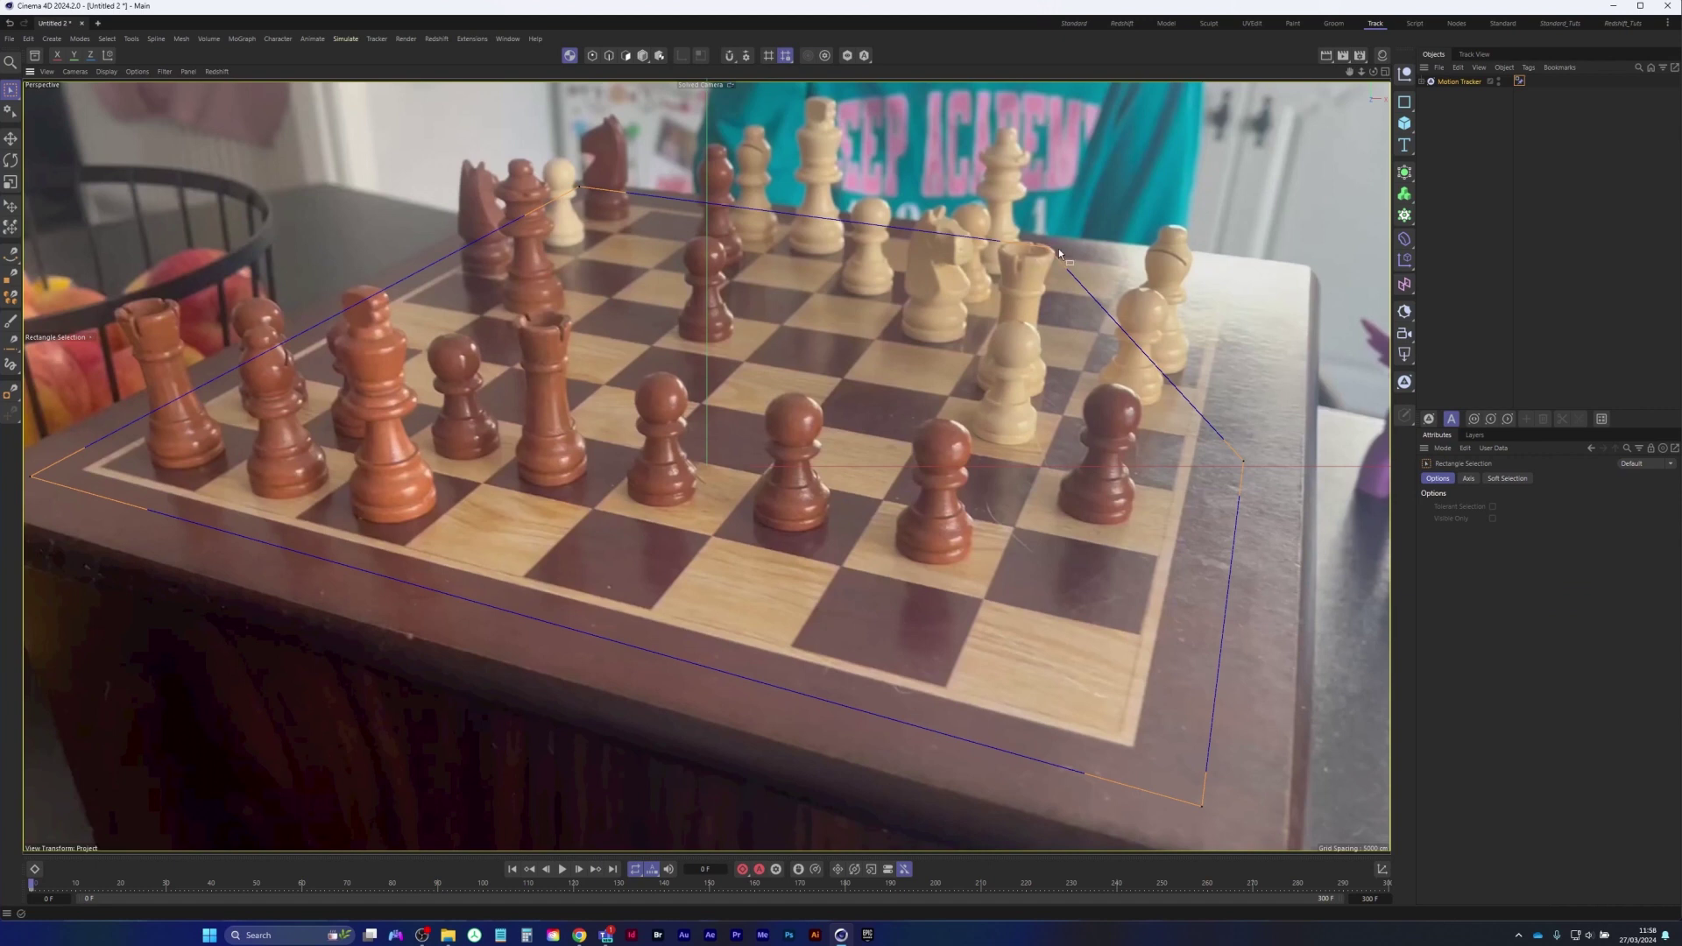
pyautogui.press('e')
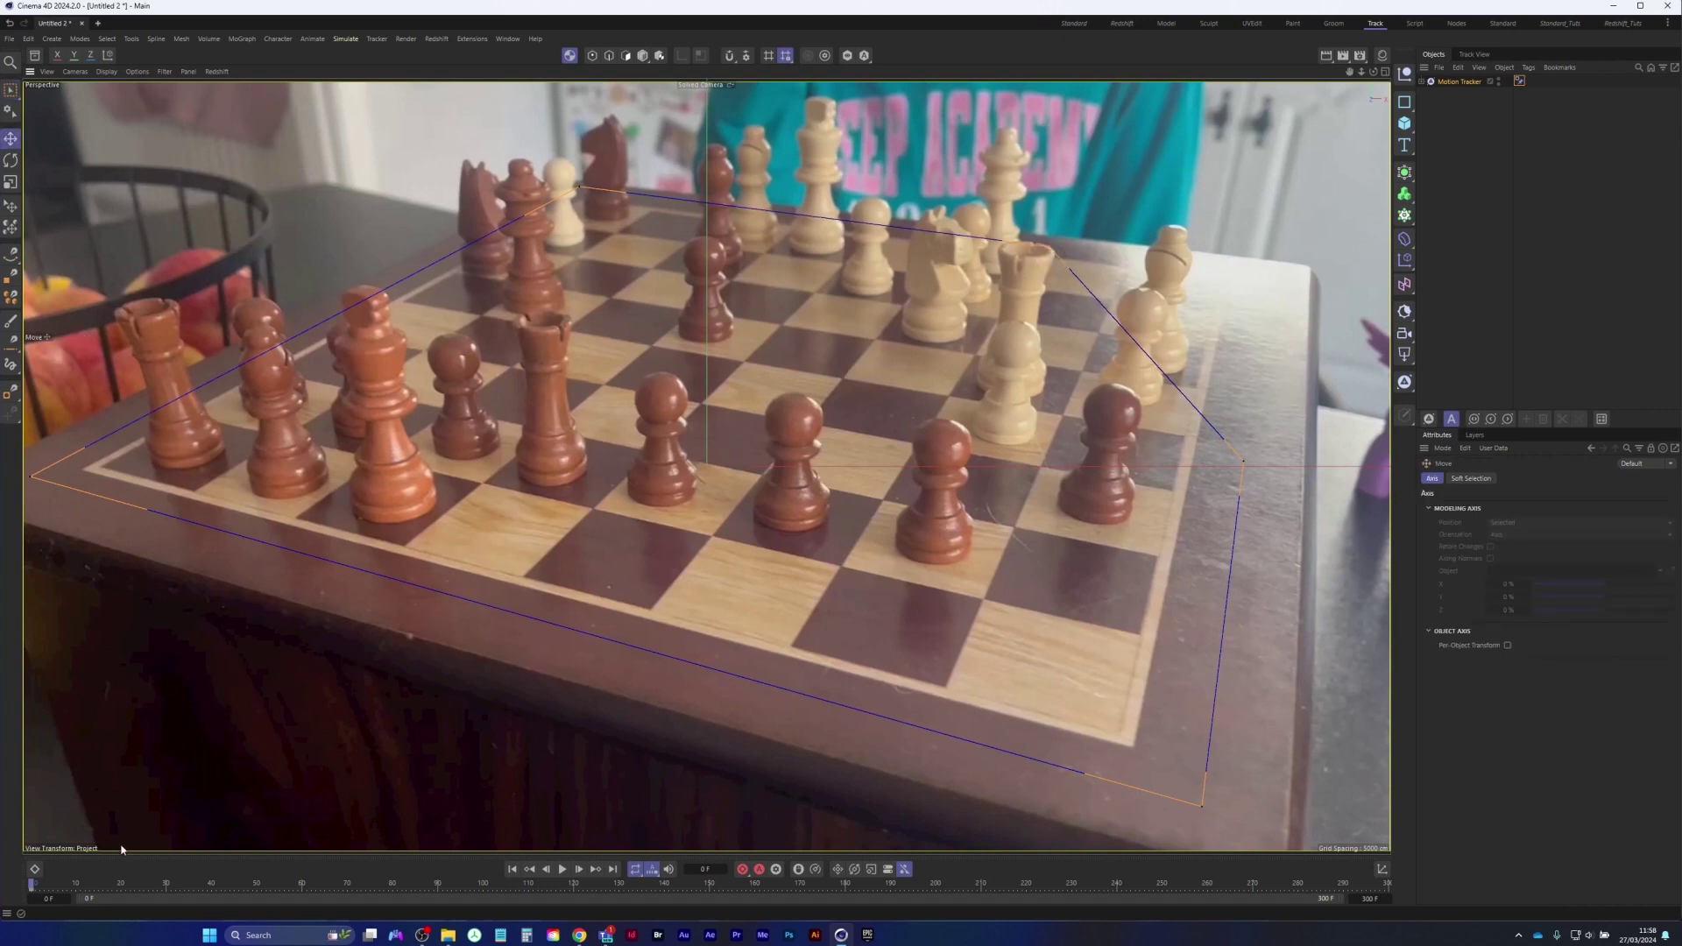
# At frame 60, move the mask's two far corners onto the back edge of the chessboard
pyautogui.moveTo(33, 888); pyautogui.dragTo(42, 888)
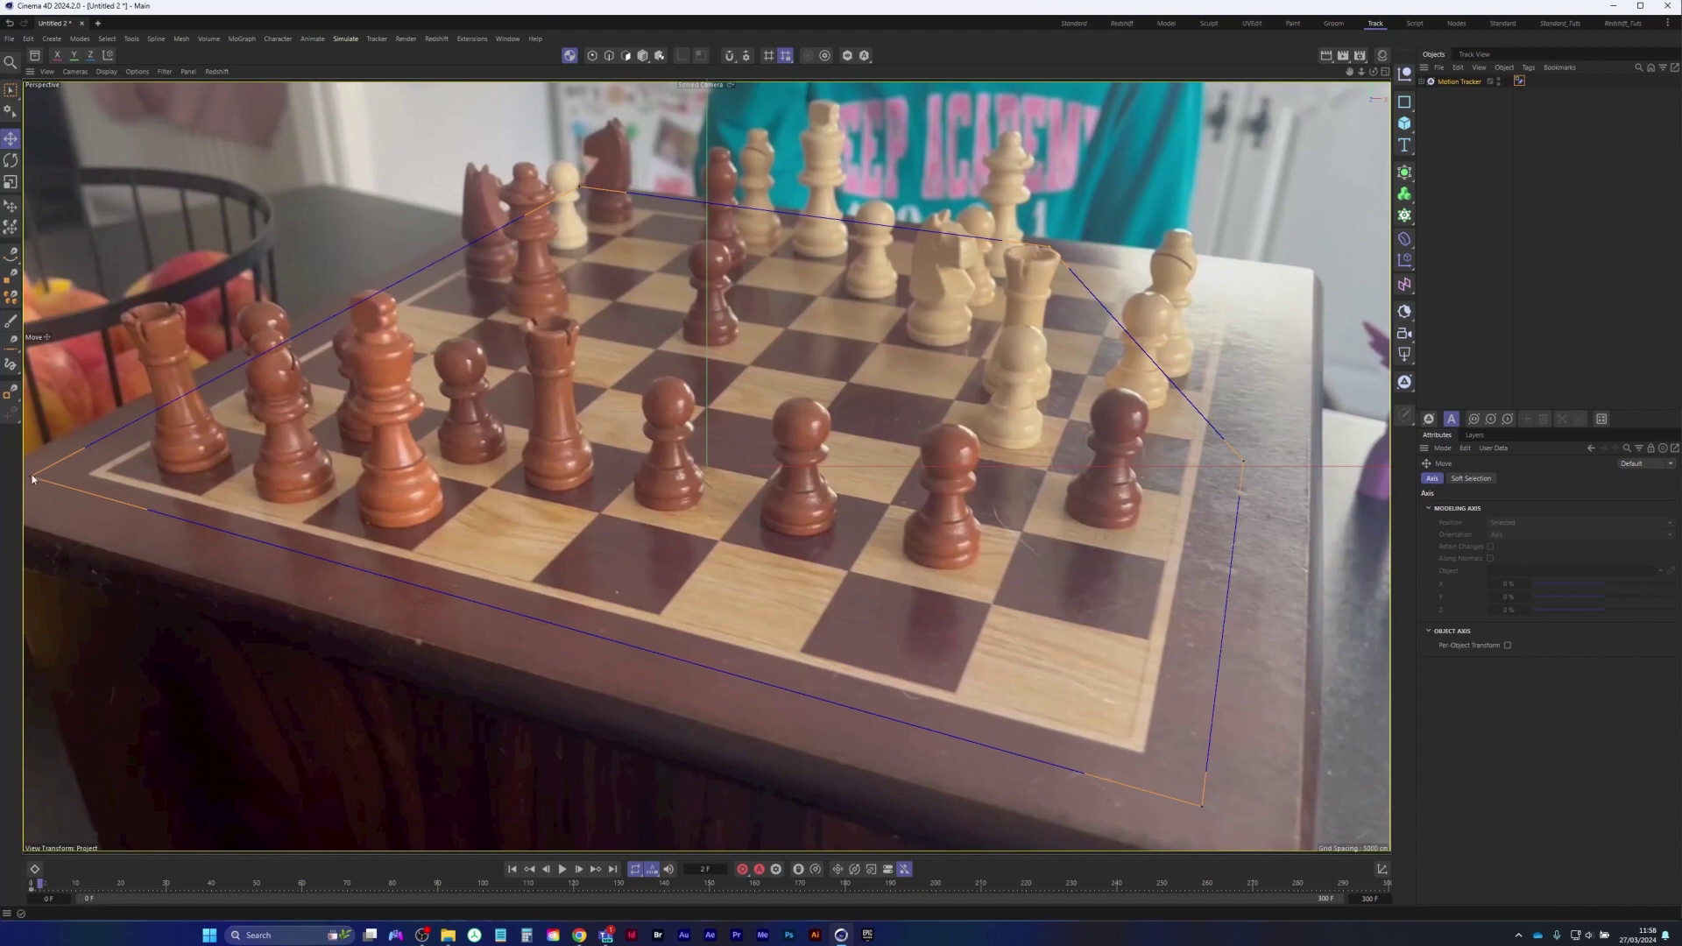
pyautogui.moveTo(39, 886); pyautogui.dragTo(301, 888)
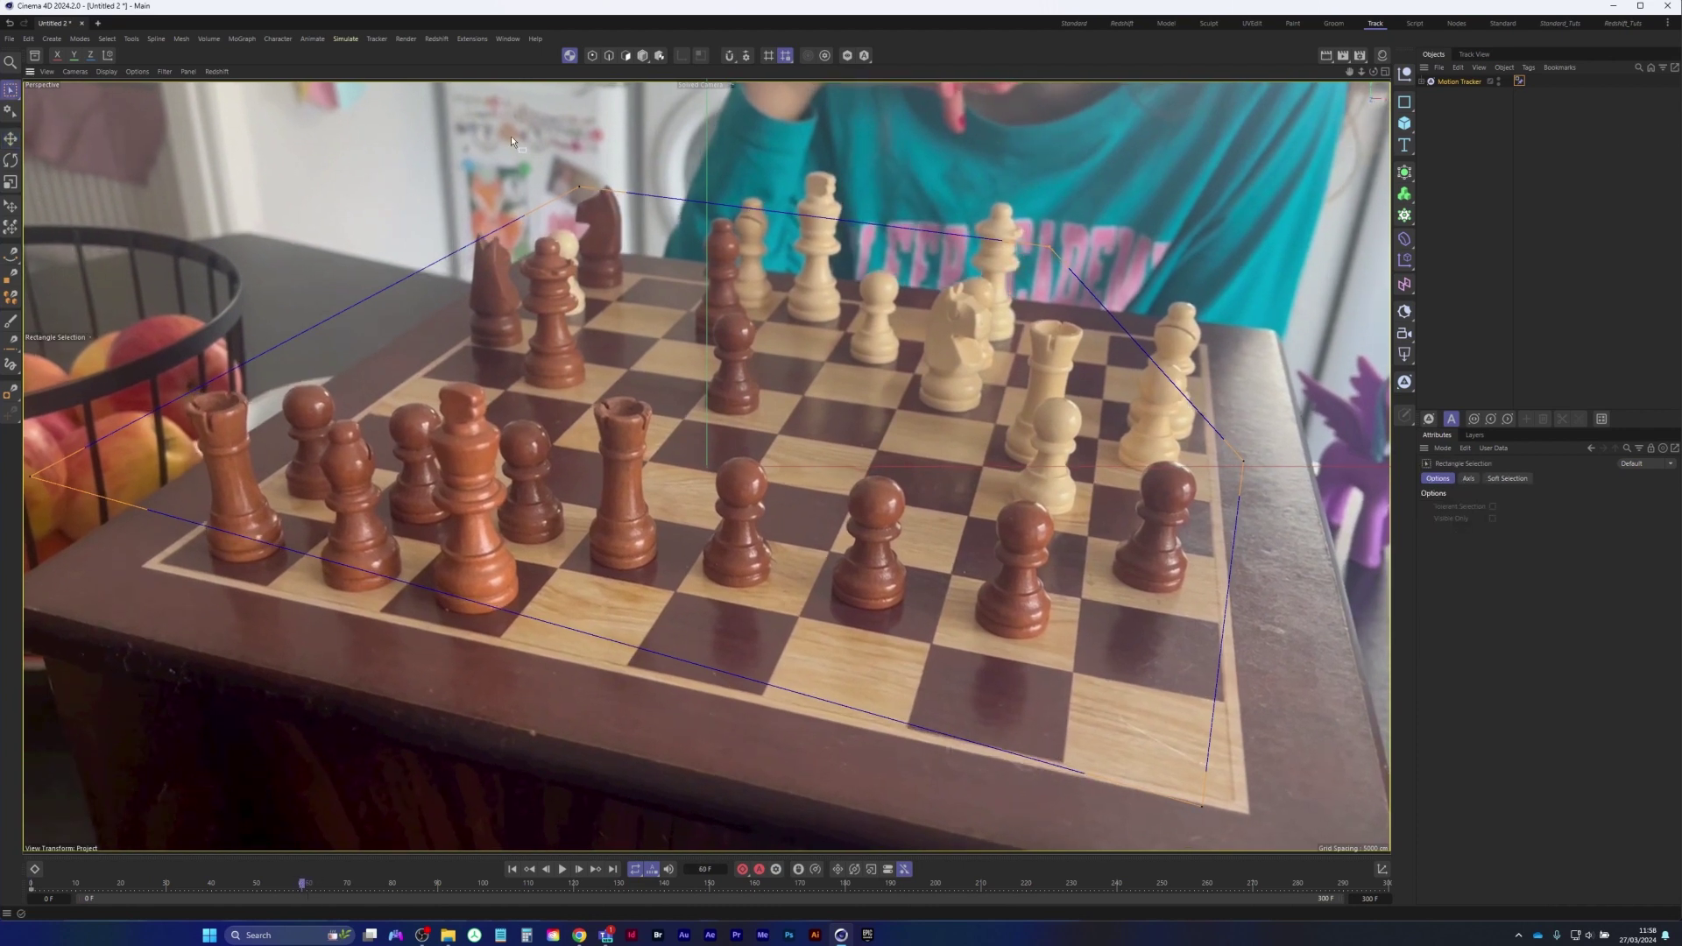
pyautogui.moveTo(578, 193); pyautogui.dragTo(568, 259)
pyautogui.press('0')
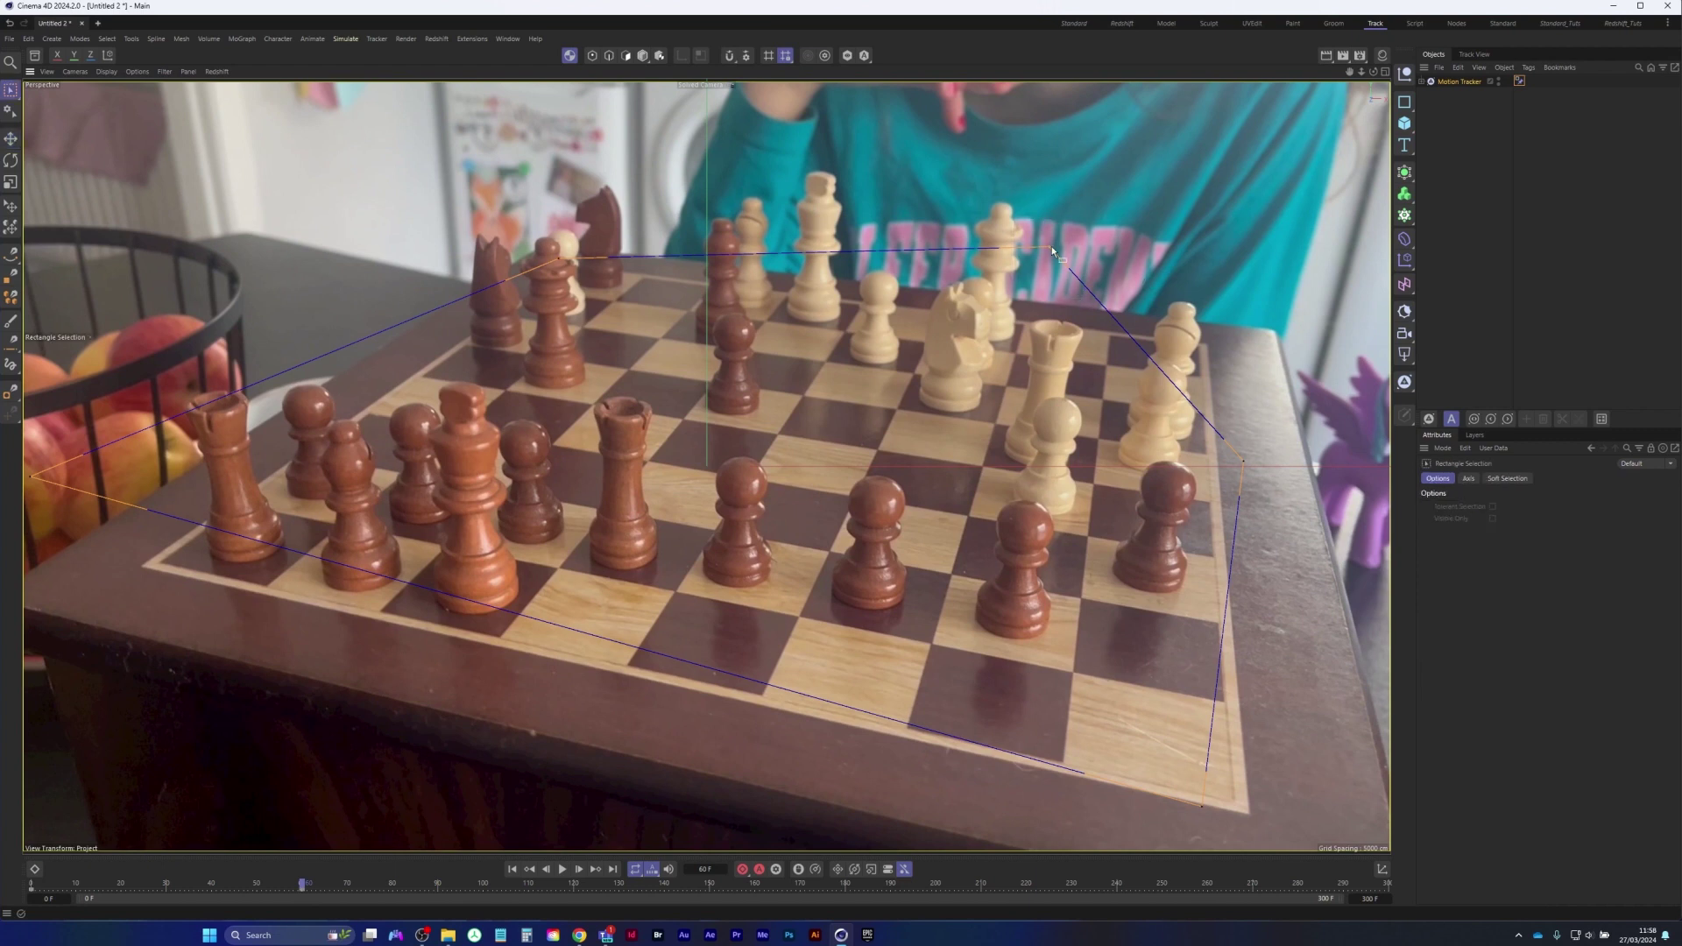
pyautogui.press('e')
pyautogui.moveTo(1048, 249); pyautogui.dragTo(1089, 318)
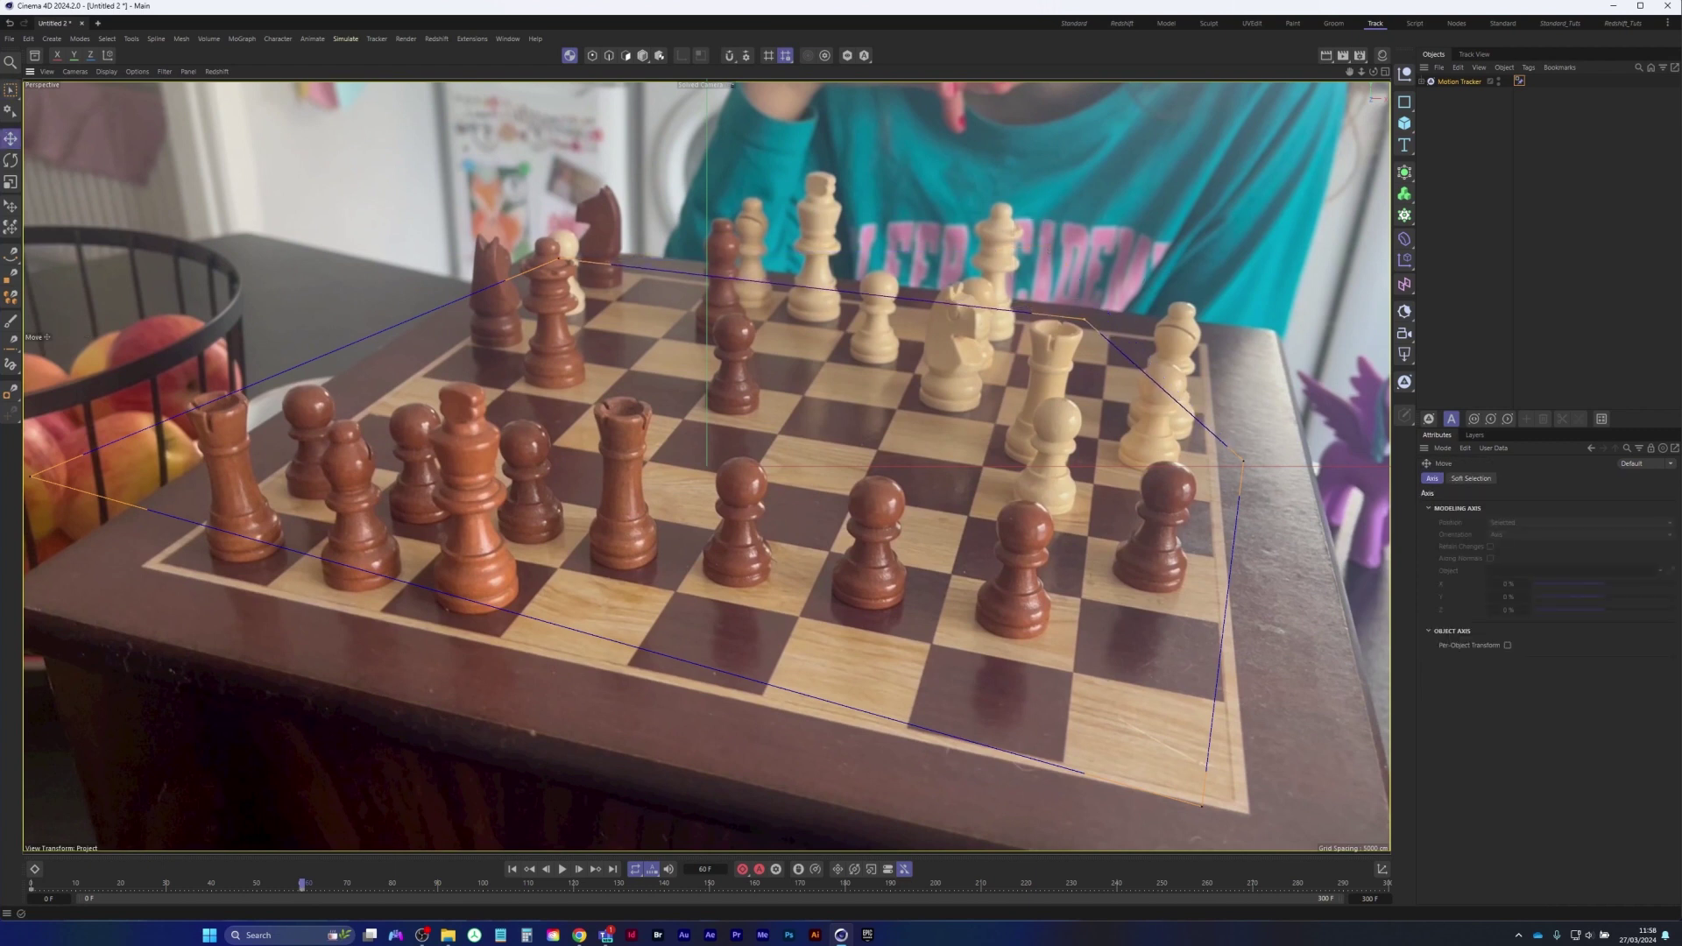
pyautogui.press('0')
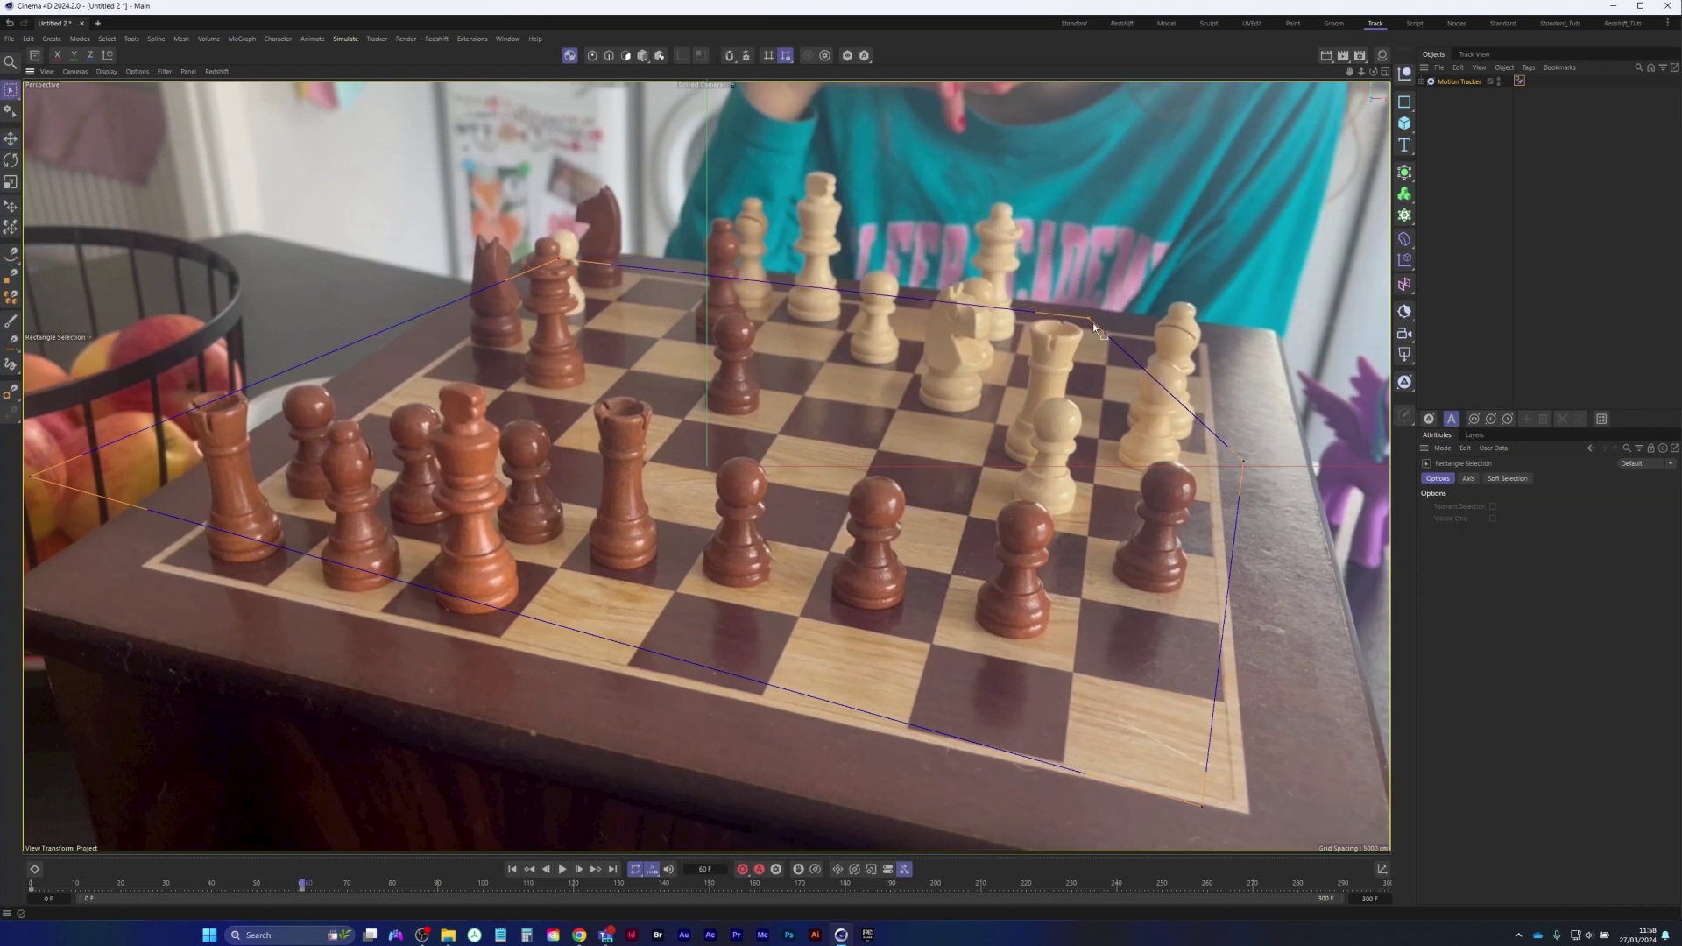
pyautogui.moveTo(1091, 319); pyautogui.dragTo(1155, 330)
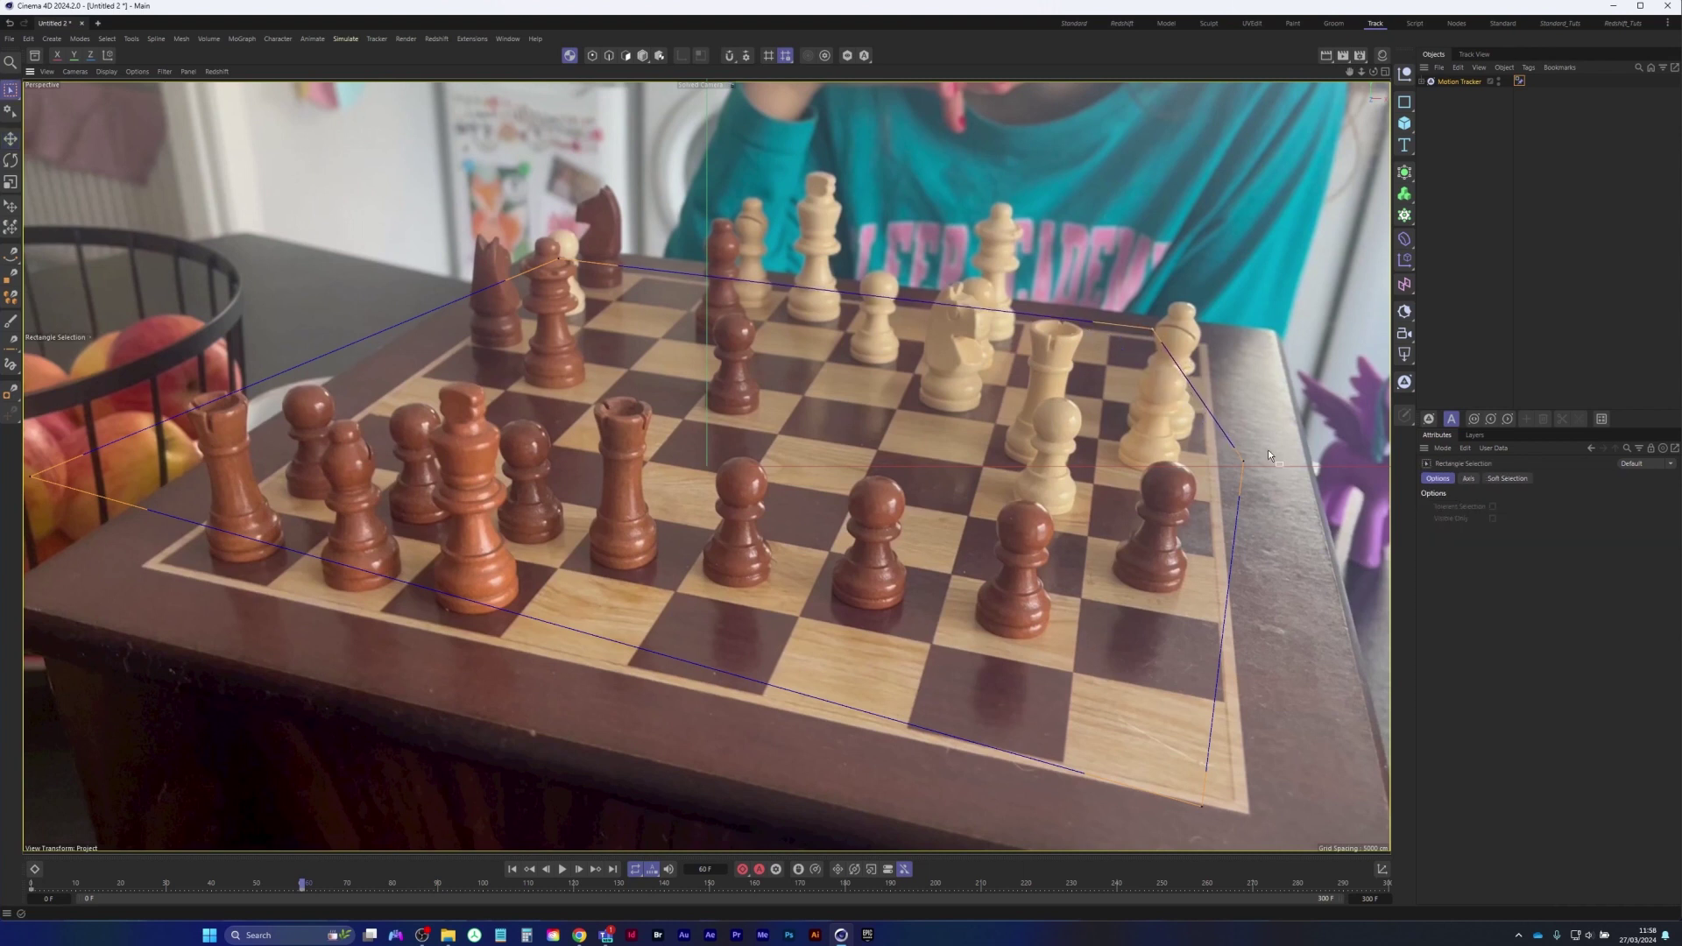
# At frame 60, refit the mask's right side point and two near corners around the board
pyautogui.moveTo(1244, 461); pyautogui.dragTo(1271, 484)
pyautogui.moveTo(1202, 803); pyautogui.dragTo(1311, 833)
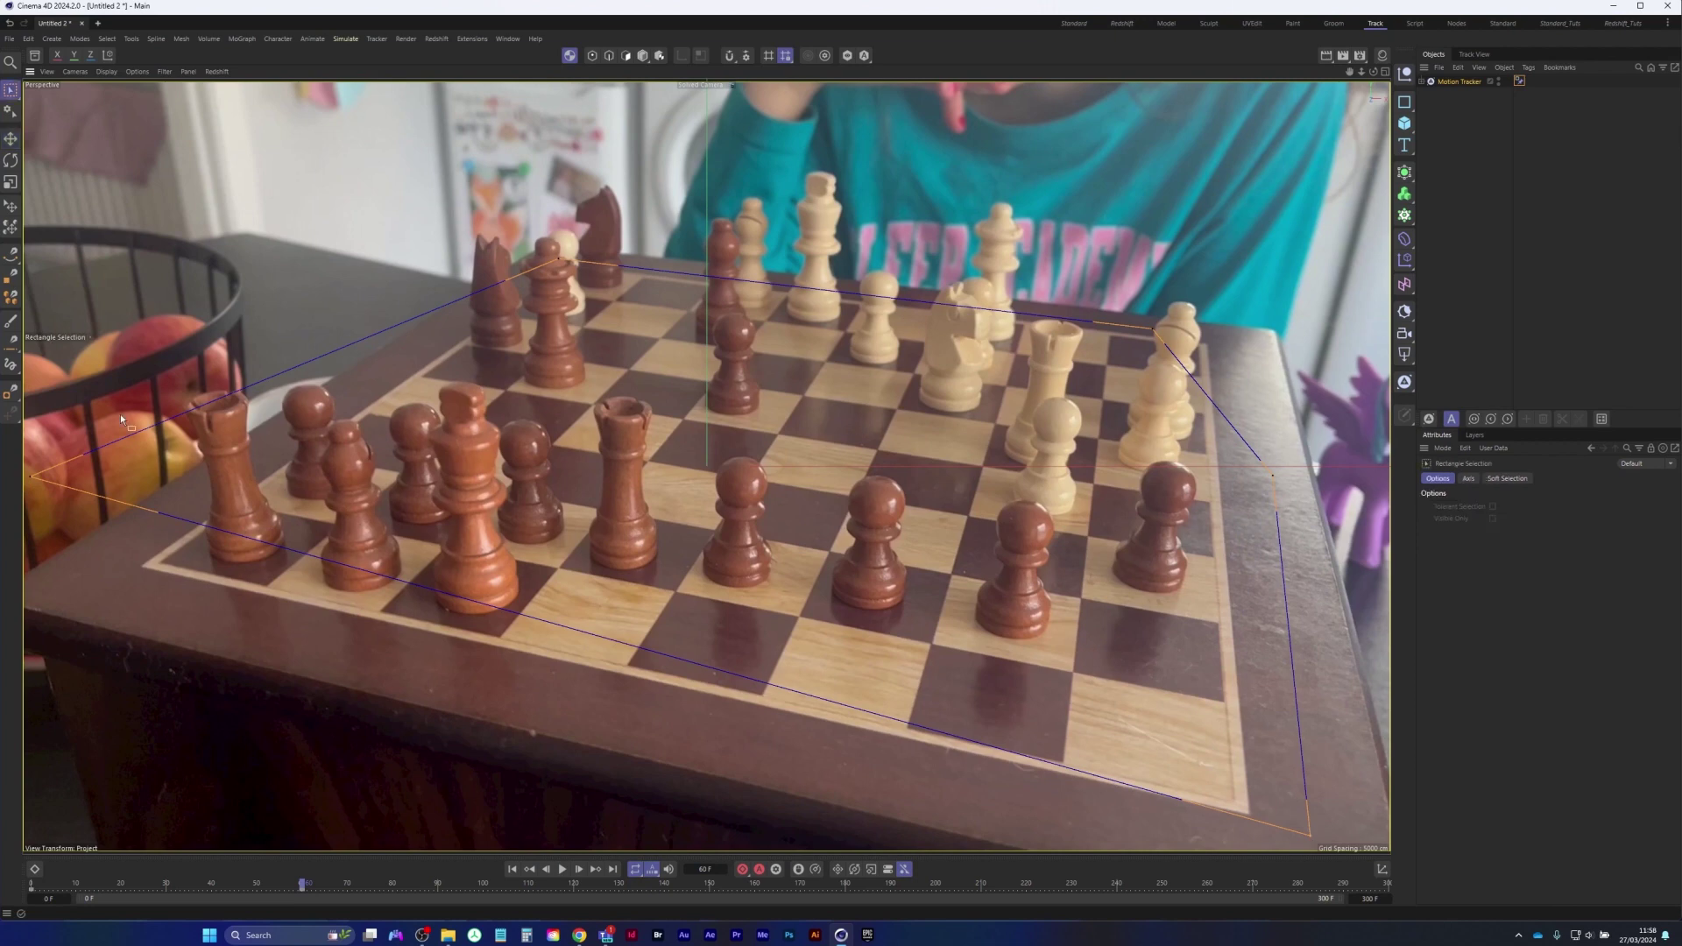
pyautogui.press('e')
pyautogui.moveTo(32, 477); pyautogui.dragTo(63, 580)
# At frame 121, move the mask's two far corners to match the back of the board
pyautogui.moveTo(303, 888); pyautogui.dragTo(575, 887)
pyautogui.press('0')
pyautogui.moveTo(523, 219); pyautogui.dragTo(485, 284)
pyautogui.press('e')
pyautogui.press('0')
pyautogui.press('e')
pyautogui.moveTo(1180, 312); pyautogui.dragTo(1114, 348)
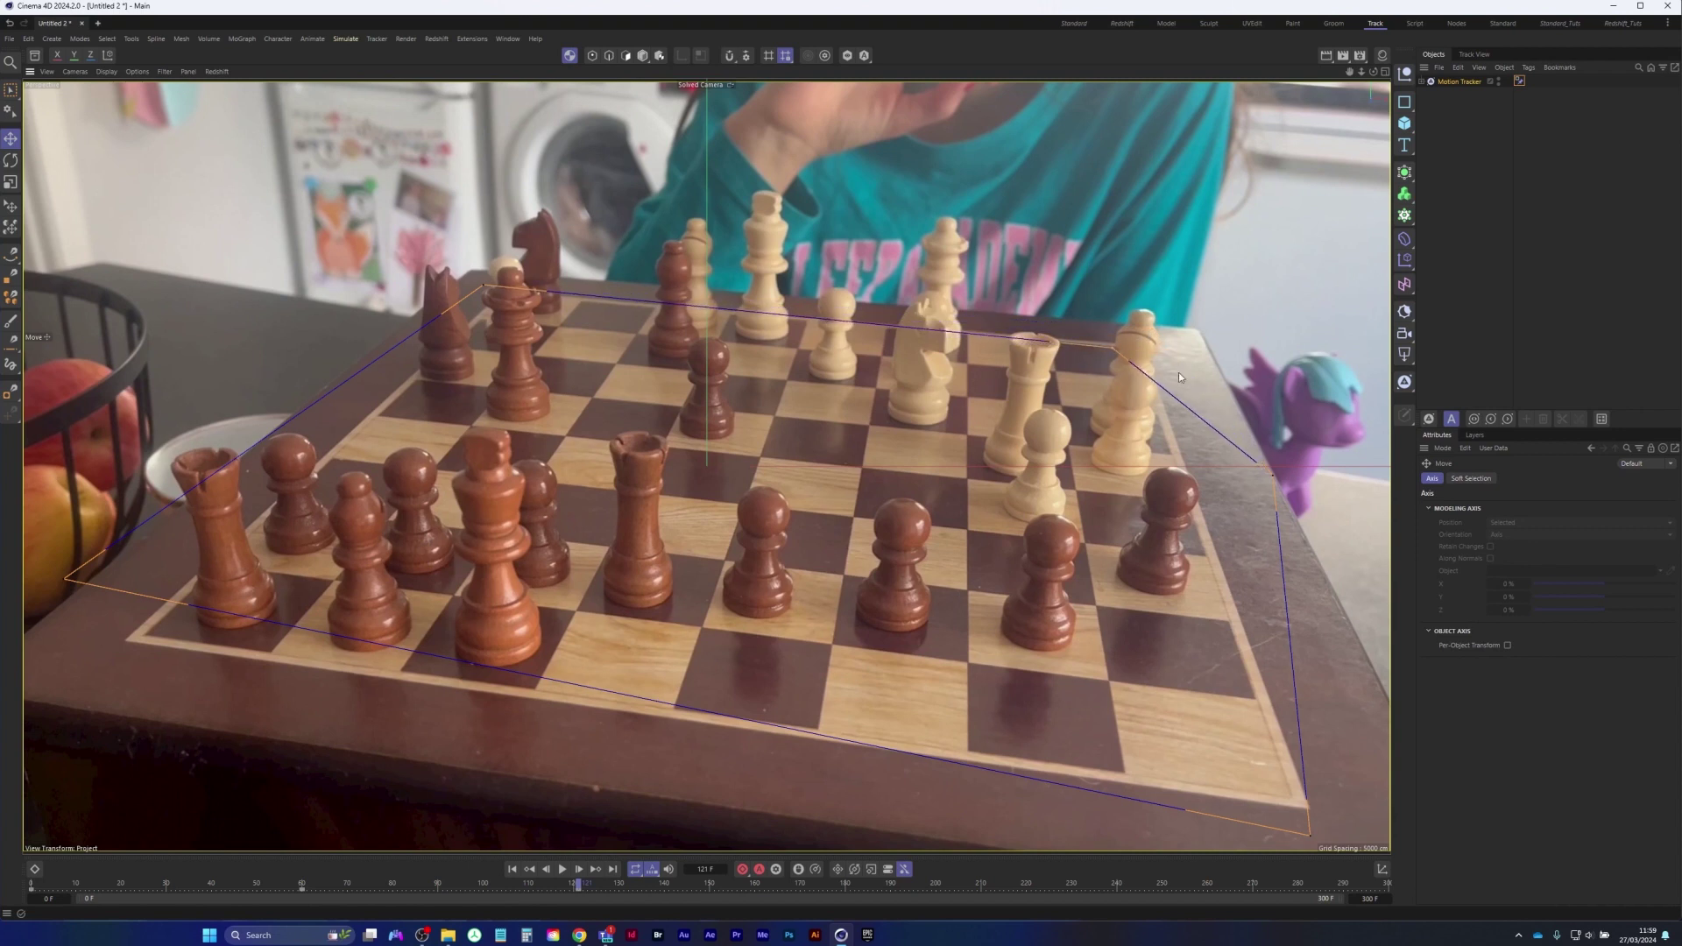
# At frame 121, refit the mask's right side point and near-right corner to the board's border
pyautogui.press('0')
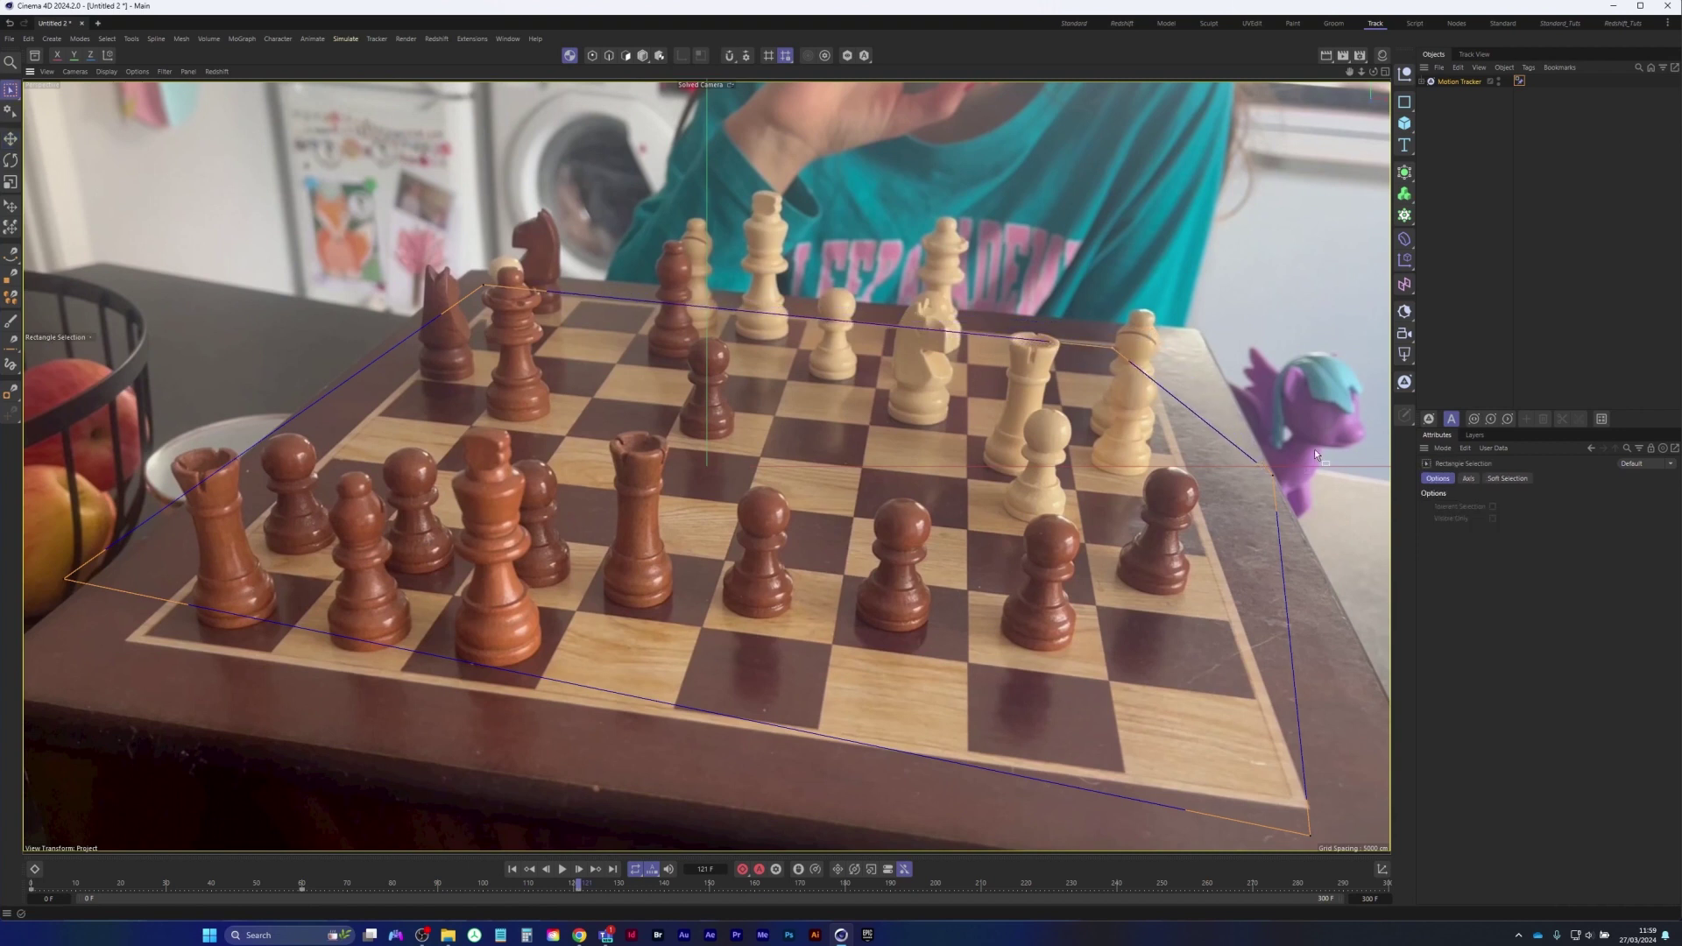
pyautogui.press('e')
pyautogui.moveTo(1274, 477); pyautogui.dragTo(1311, 585)
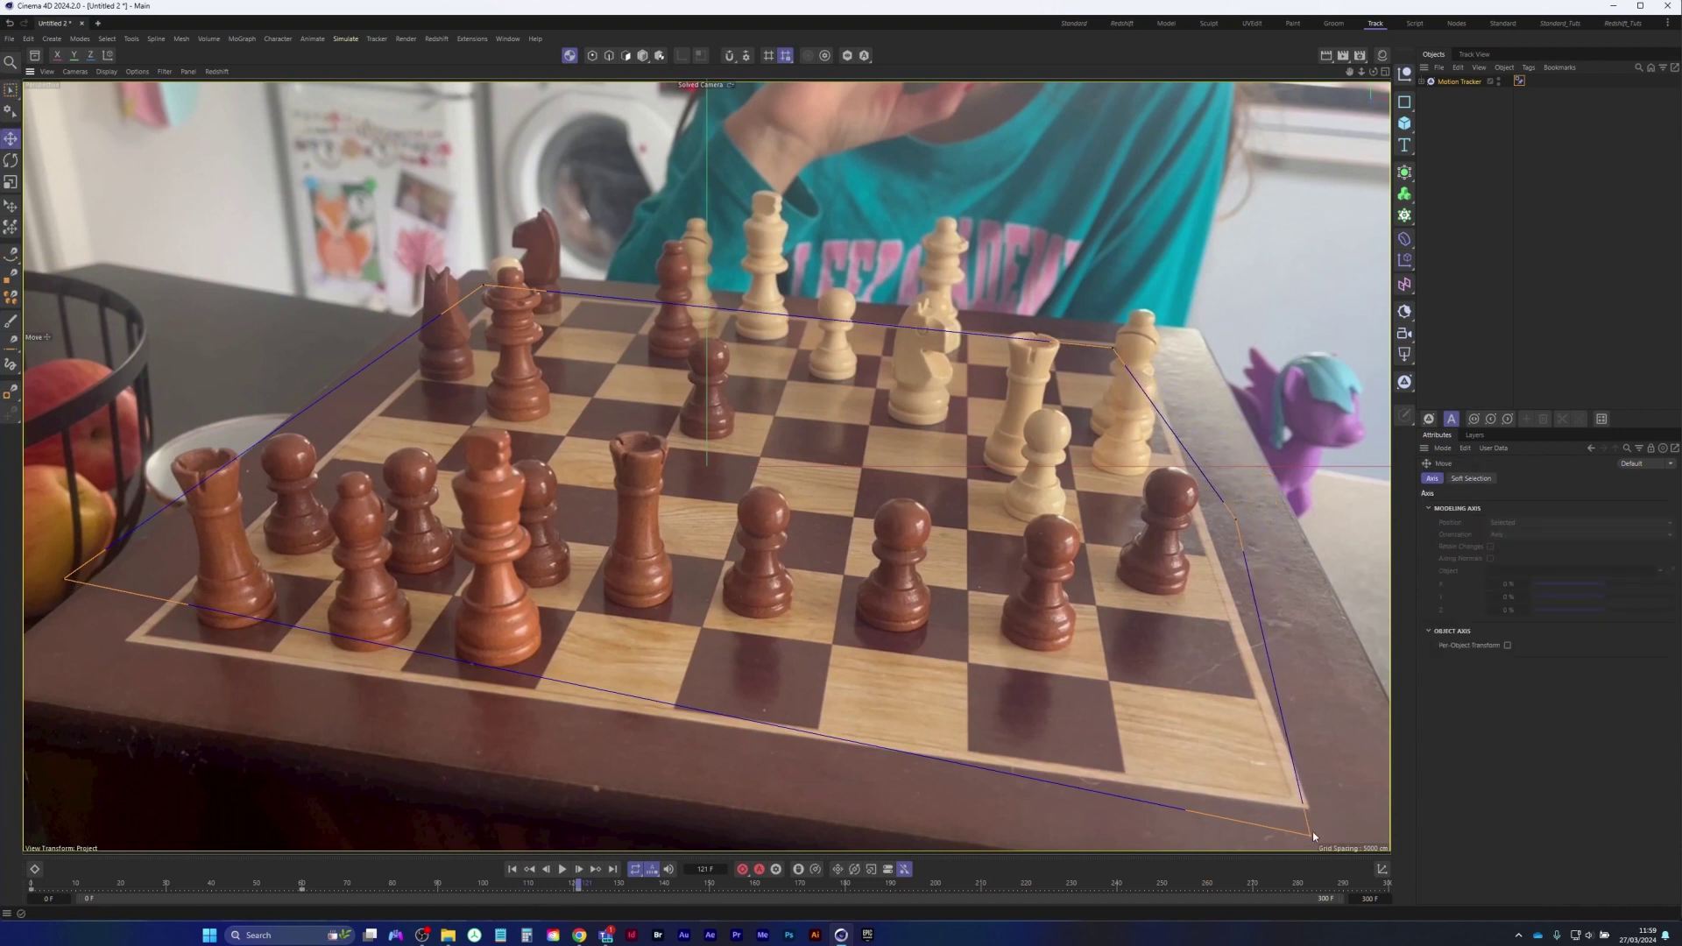
pyautogui.moveTo(1309, 833); pyautogui.dragTo(1357, 832)
# At frame 178, move the mask's far-left and near-left corners onto the board's left border
pyautogui.click(366, 885)
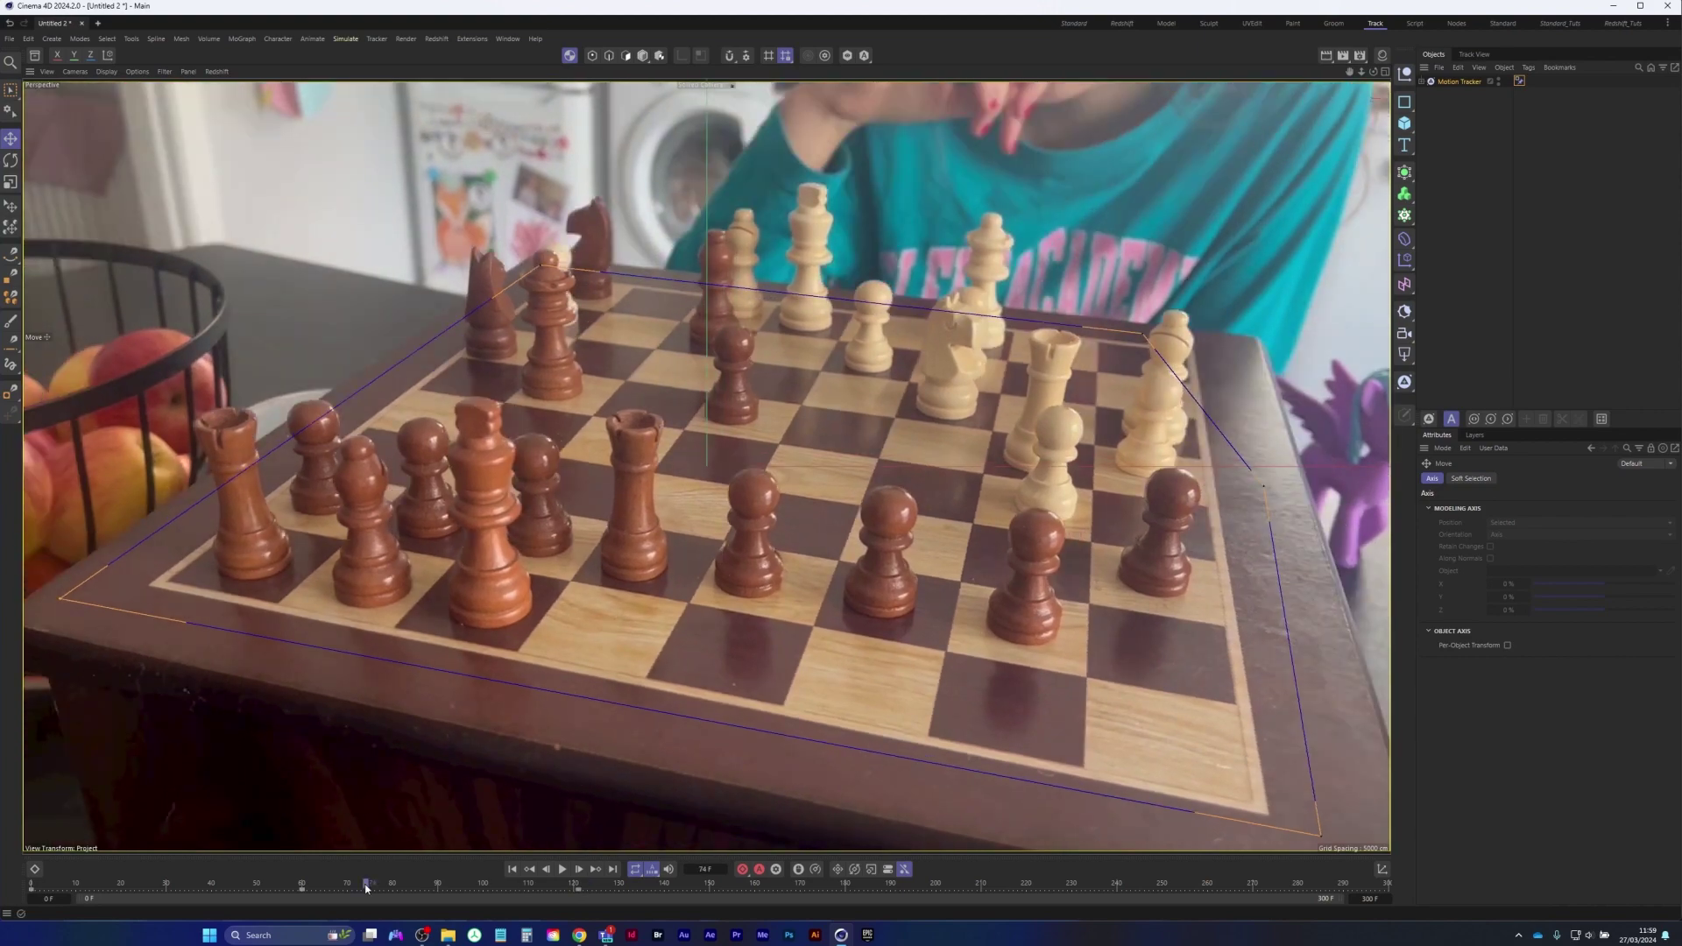
pyautogui.moveTo(366, 885); pyautogui.dragTo(836, 885)
pyautogui.press('0')
pyautogui.moveTo(440, 237); pyautogui.dragTo(572, 378)
pyautogui.press('space')
pyautogui.moveTo(483, 286); pyautogui.dragTo(379, 301)
pyautogui.press('space')
pyautogui.moveTo(29, 618); pyautogui.dragTo(105, 714)
pyautogui.press('space')
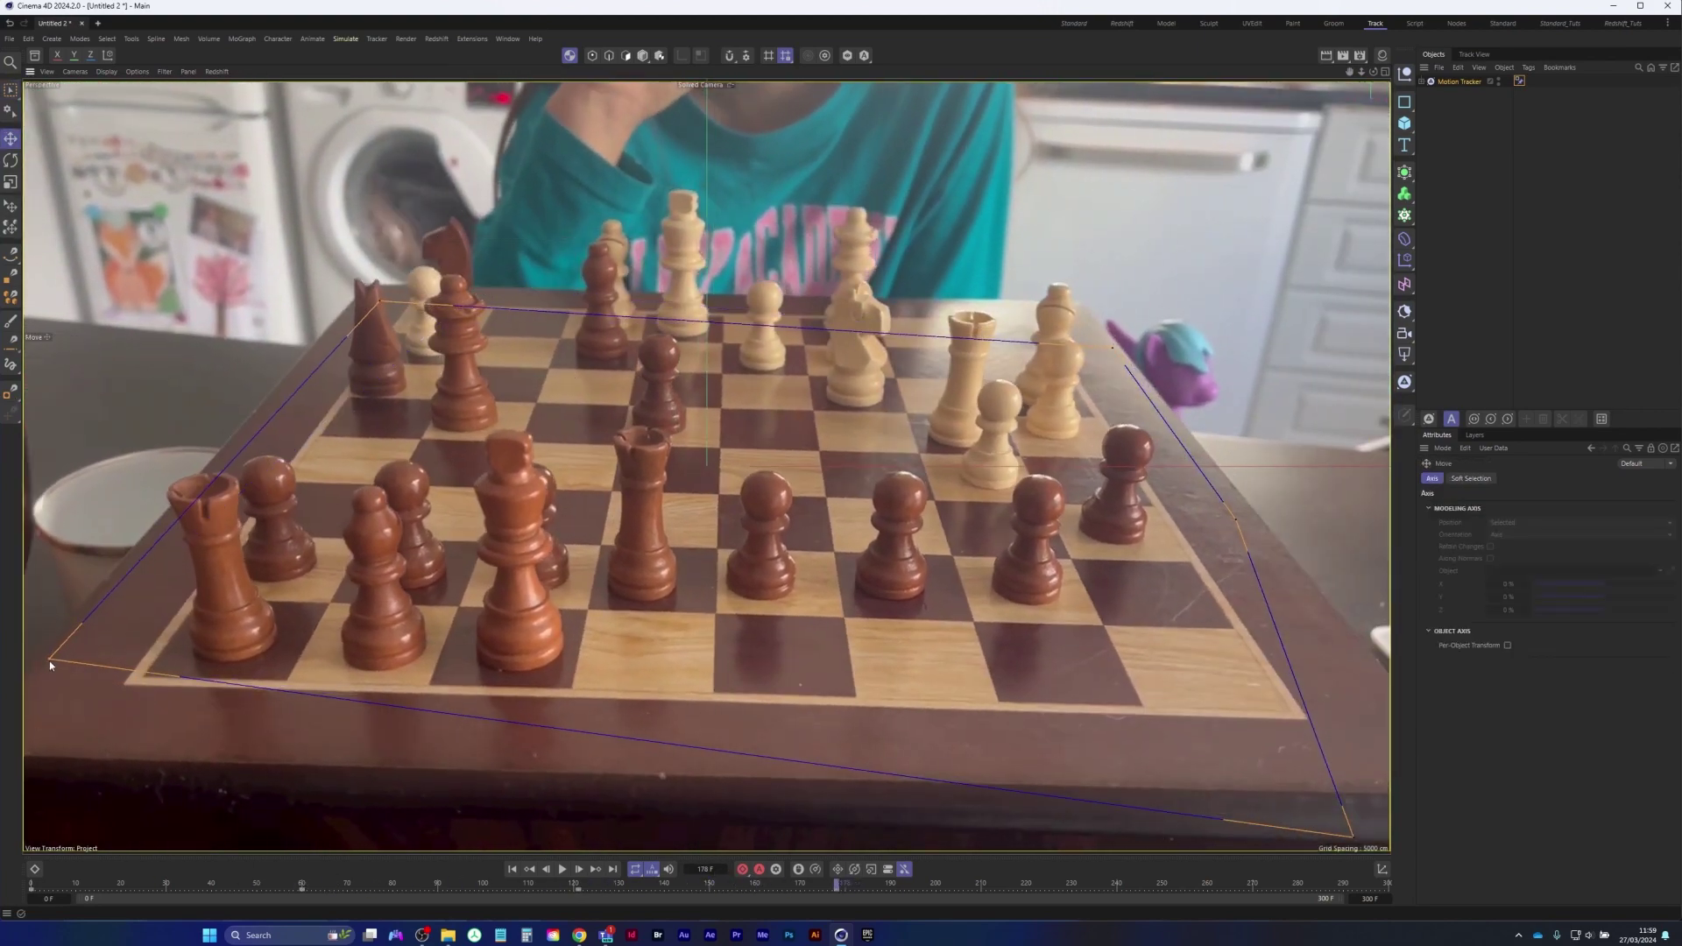
pyautogui.moveTo(49, 660); pyautogui.dragTo(47, 720)
# At frame 178, adjust the mask's near-right corner, far-right corner and right side point to the board
pyautogui.press('space')
pyautogui.moveTo(1353, 836); pyautogui.dragTo(1371, 760)
pyautogui.press('space')
pyautogui.moveTo(1044, 385); pyautogui.dragTo(960, 352)
pyautogui.press('space')
pyautogui.press('space')
pyautogui.moveTo(1200, 482); pyautogui.dragTo(1275, 561)
pyautogui.press('space')
pyautogui.moveTo(1237, 520); pyautogui.dragTo(1220, 532)
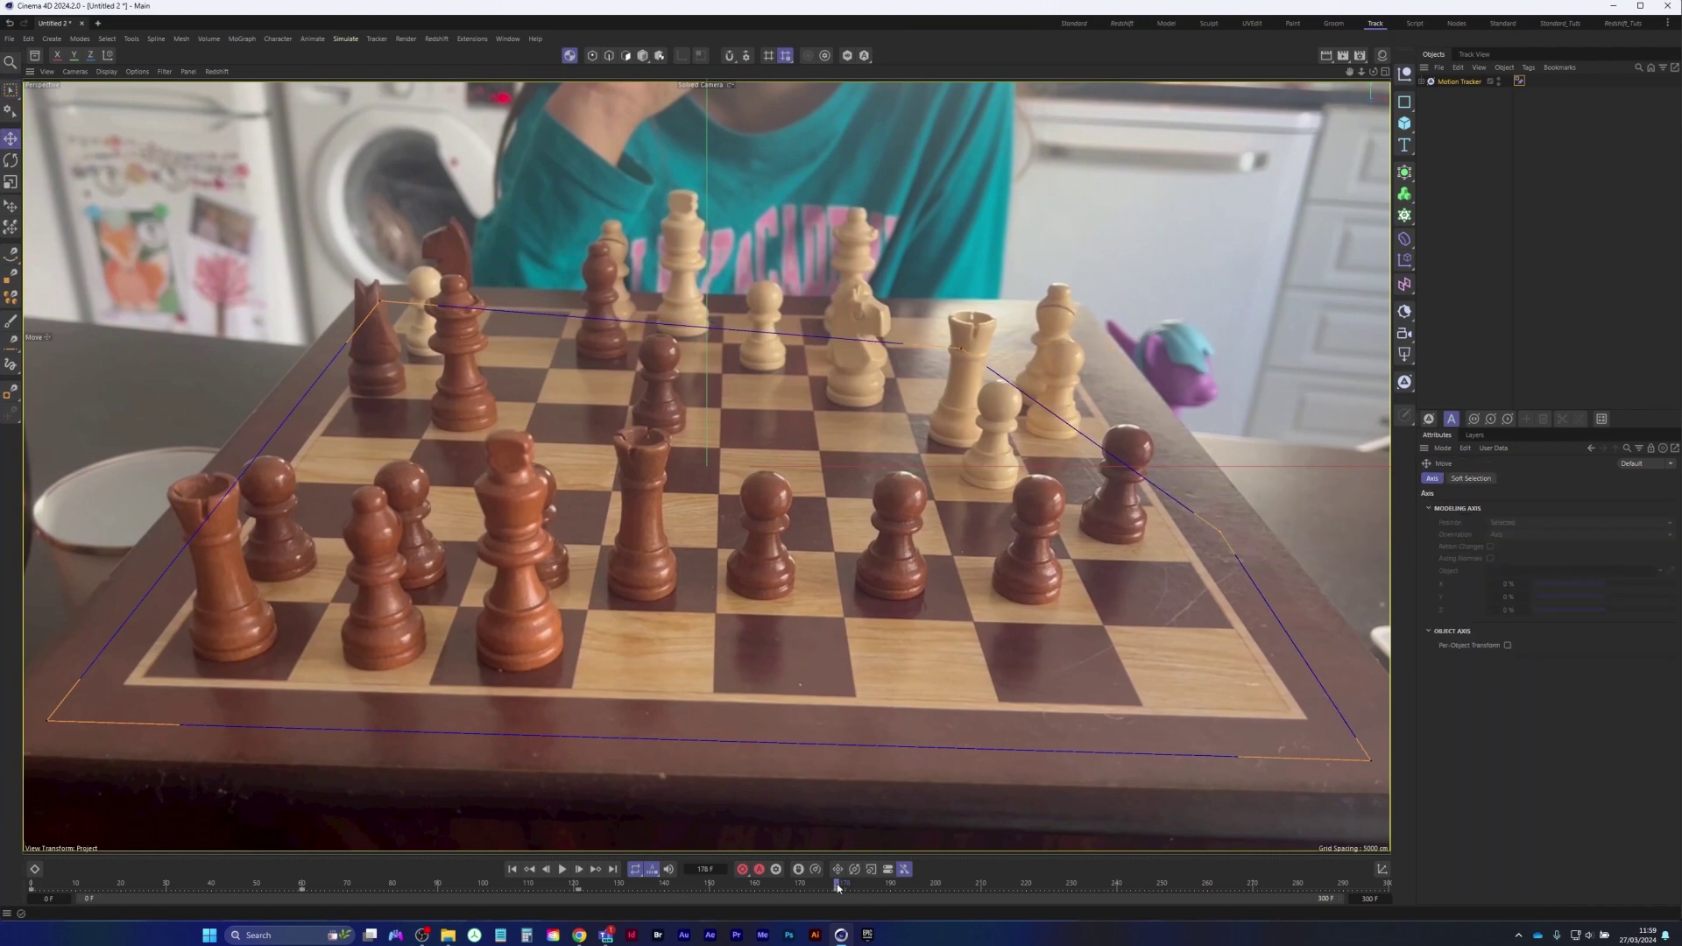
# At frame 237, move the mask's far-left and near-left corners onto the board's left border
pyautogui.moveTo(837, 885); pyautogui.dragTo(1104, 883)
pyautogui.press('space')
pyautogui.moveTo(492, 267); pyautogui.dragTo(353, 370)
pyautogui.press('space')
pyautogui.moveTo(380, 301); pyautogui.dragTo(312, 340)
pyautogui.press('space')
pyautogui.moveTo(141, 640); pyautogui.dragTo(50, 810)
# At frame 237, adjust the mask's near-right corner, right side point and far-right corner to the board
pyautogui.press('space')
pyautogui.moveTo(1372, 763); pyautogui.dragTo(1379, 729)
pyautogui.press('space')
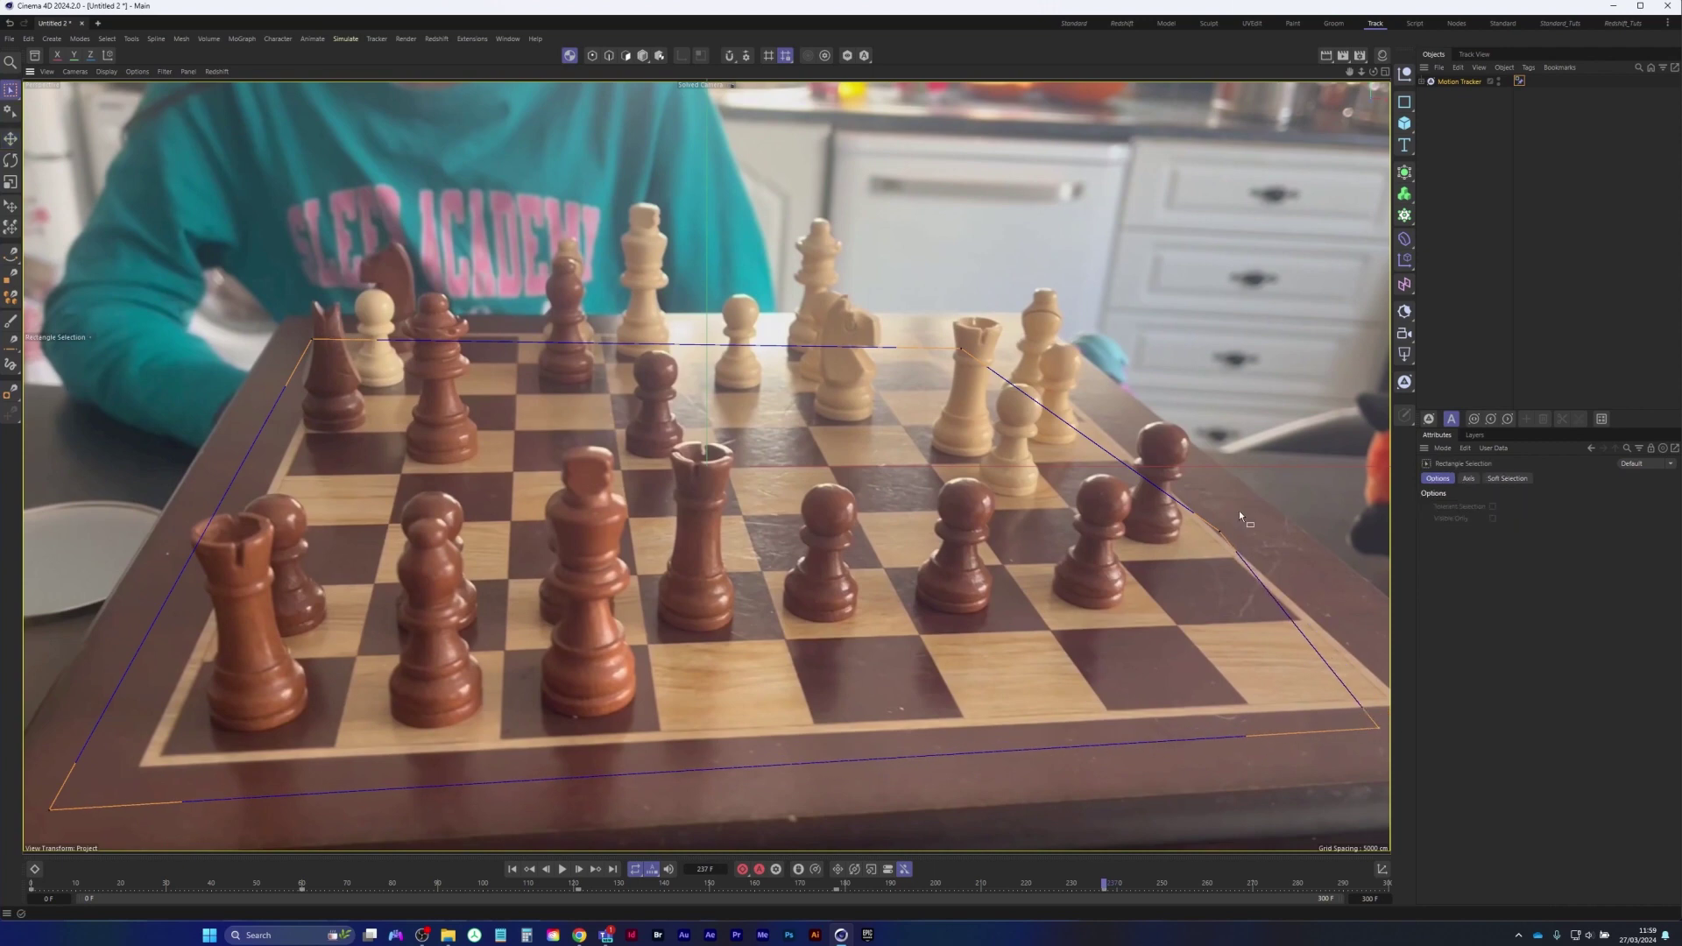
pyautogui.moveTo(1241, 508); pyautogui.dragTo(1205, 548)
pyautogui.press('space')
pyautogui.moveTo(1221, 532); pyautogui.dragTo(1254, 524)
pyautogui.press('space')
pyautogui.press('space')
pyautogui.moveTo(983, 331); pyautogui.dragTo(940, 361)
# At frame 300, move the mask's two far corners to fit the back edge of the board
pyautogui.moveTo(947, 883); pyautogui.dragTo(1427, 897)
pyautogui.press('space')
pyautogui.moveTo(383, 308)
pyautogui.mouseDown()
pyautogui.moveTo(273, 377)
pyautogui.moveTo(358, 339)
pyautogui.mouseUp()
pyautogui.press('space')
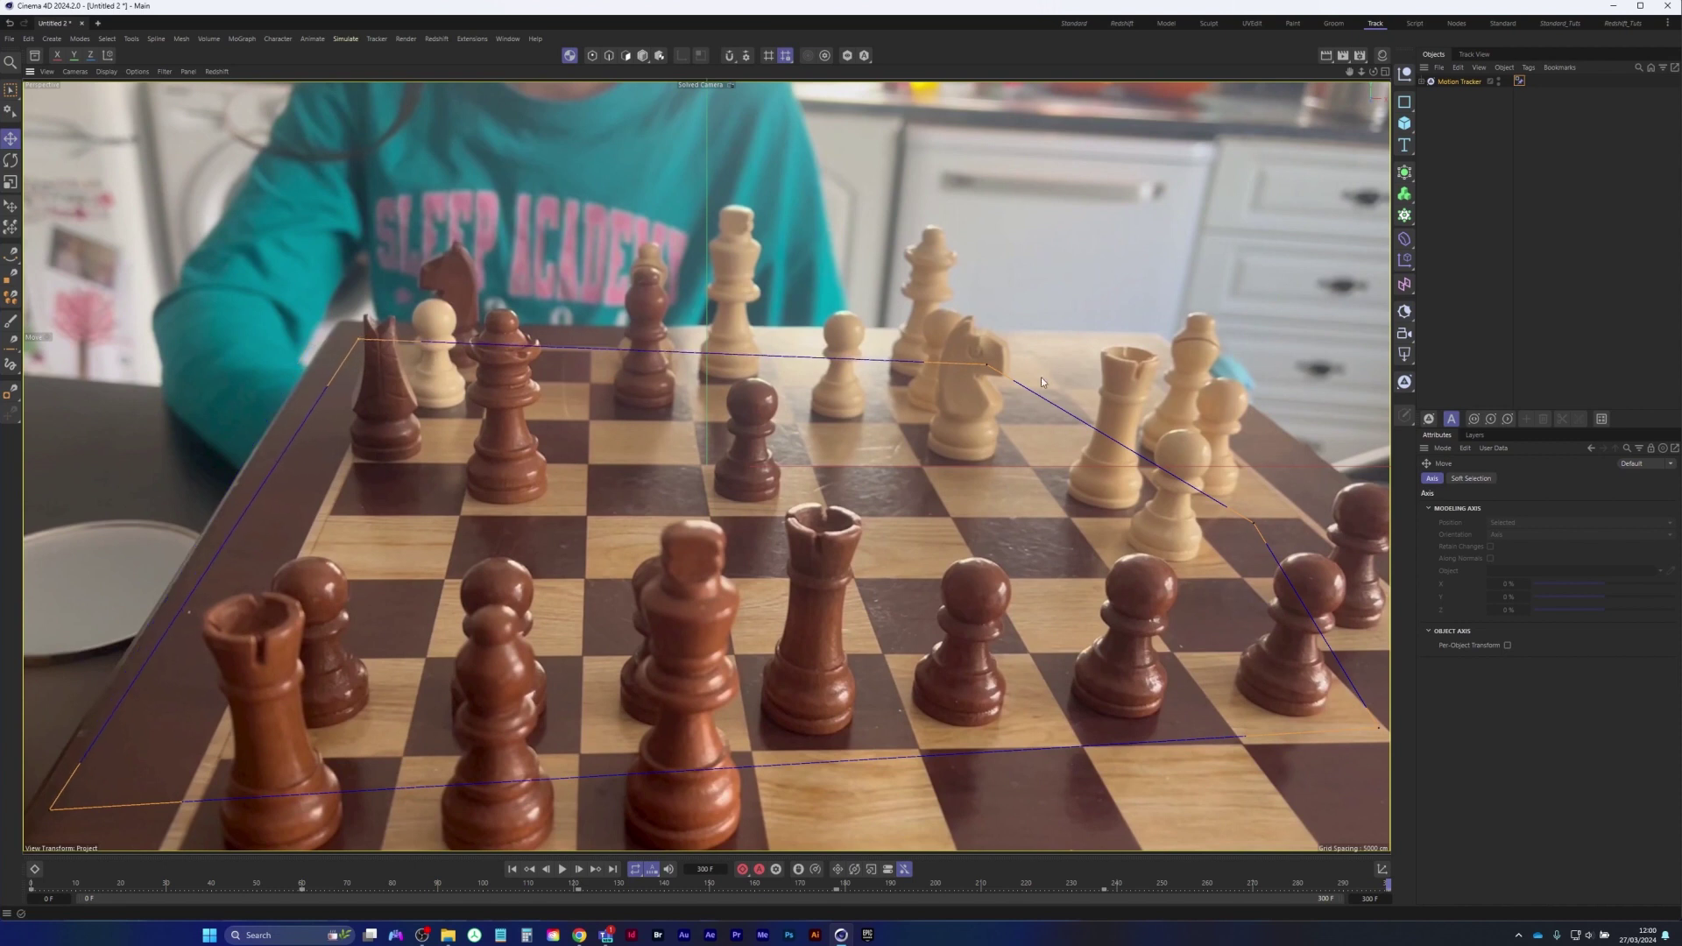
pyautogui.press('space')
pyautogui.moveTo(1004, 349)
pyautogui.mouseDown()
pyautogui.moveTo(954, 390)
pyautogui.moveTo(1003, 393)
pyautogui.moveTo(1007, 377)
pyautogui.mouseUp()
pyautogui.press('space')
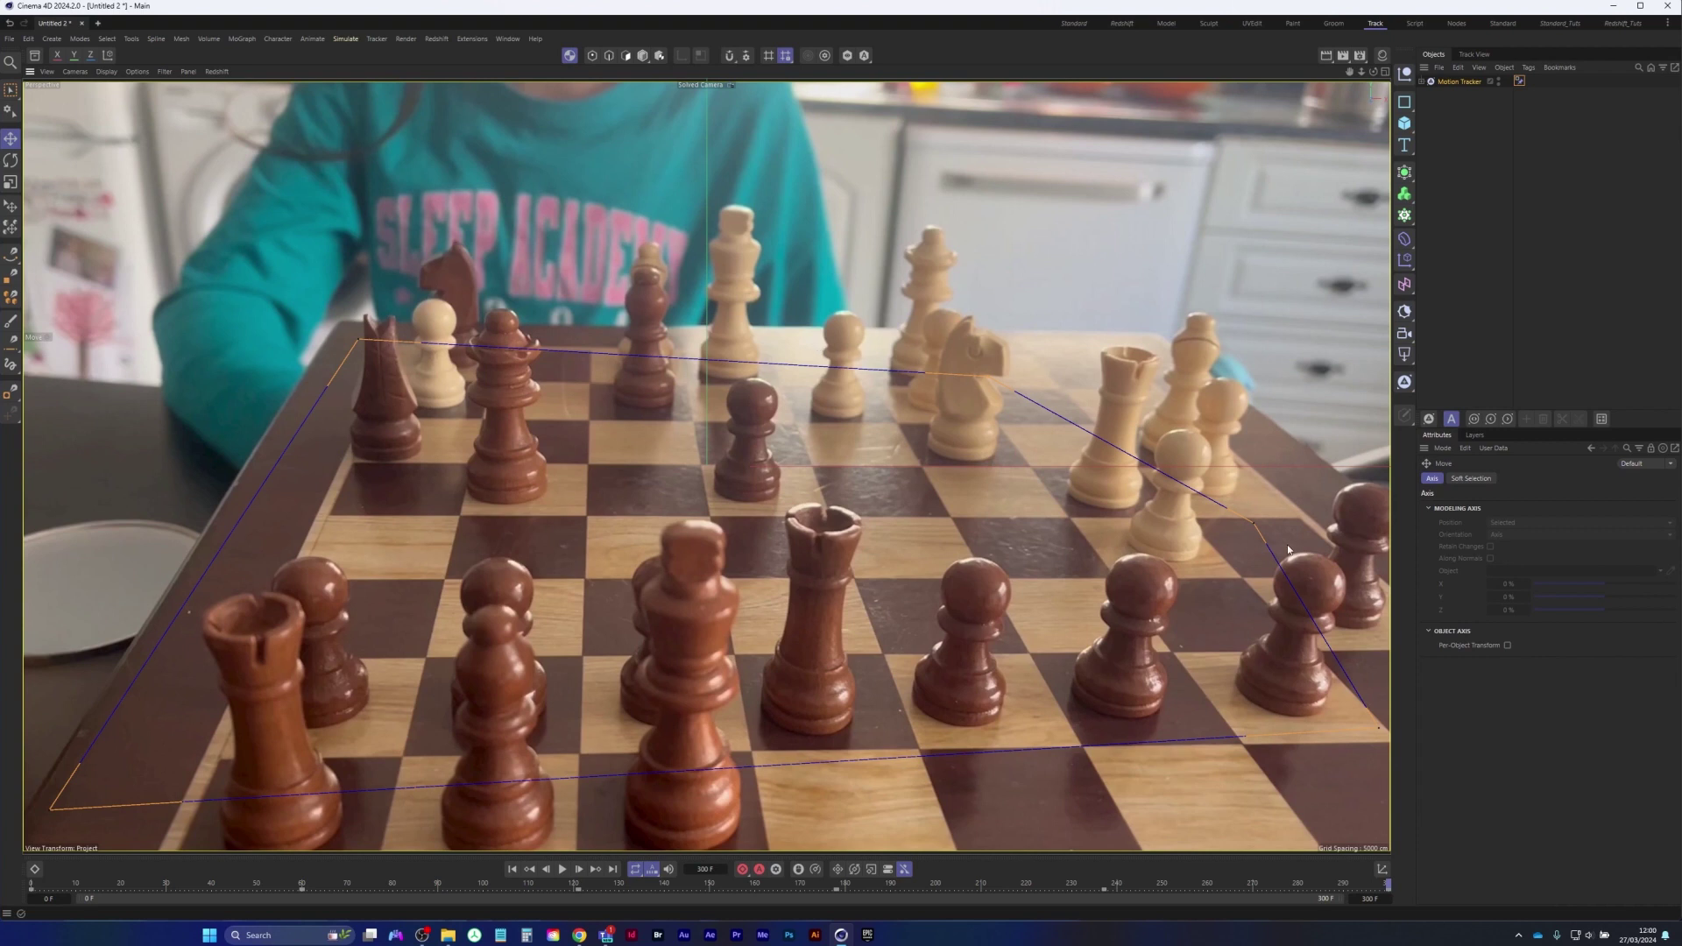
# At frame 300, refit the mask's right side point and two near corners around the visible board
pyautogui.press('0')
pyautogui.press('space')
pyautogui.moveTo(1255, 524); pyautogui.dragTo(1318, 510)
pyautogui.press('space')
pyautogui.press('space')
pyautogui.moveTo(1380, 725); pyautogui.dragTo(1371, 816)
pyautogui.press('space')
pyautogui.moveTo(147, 759); pyautogui.dragTo(49, 821)
pyautogui.press('space')
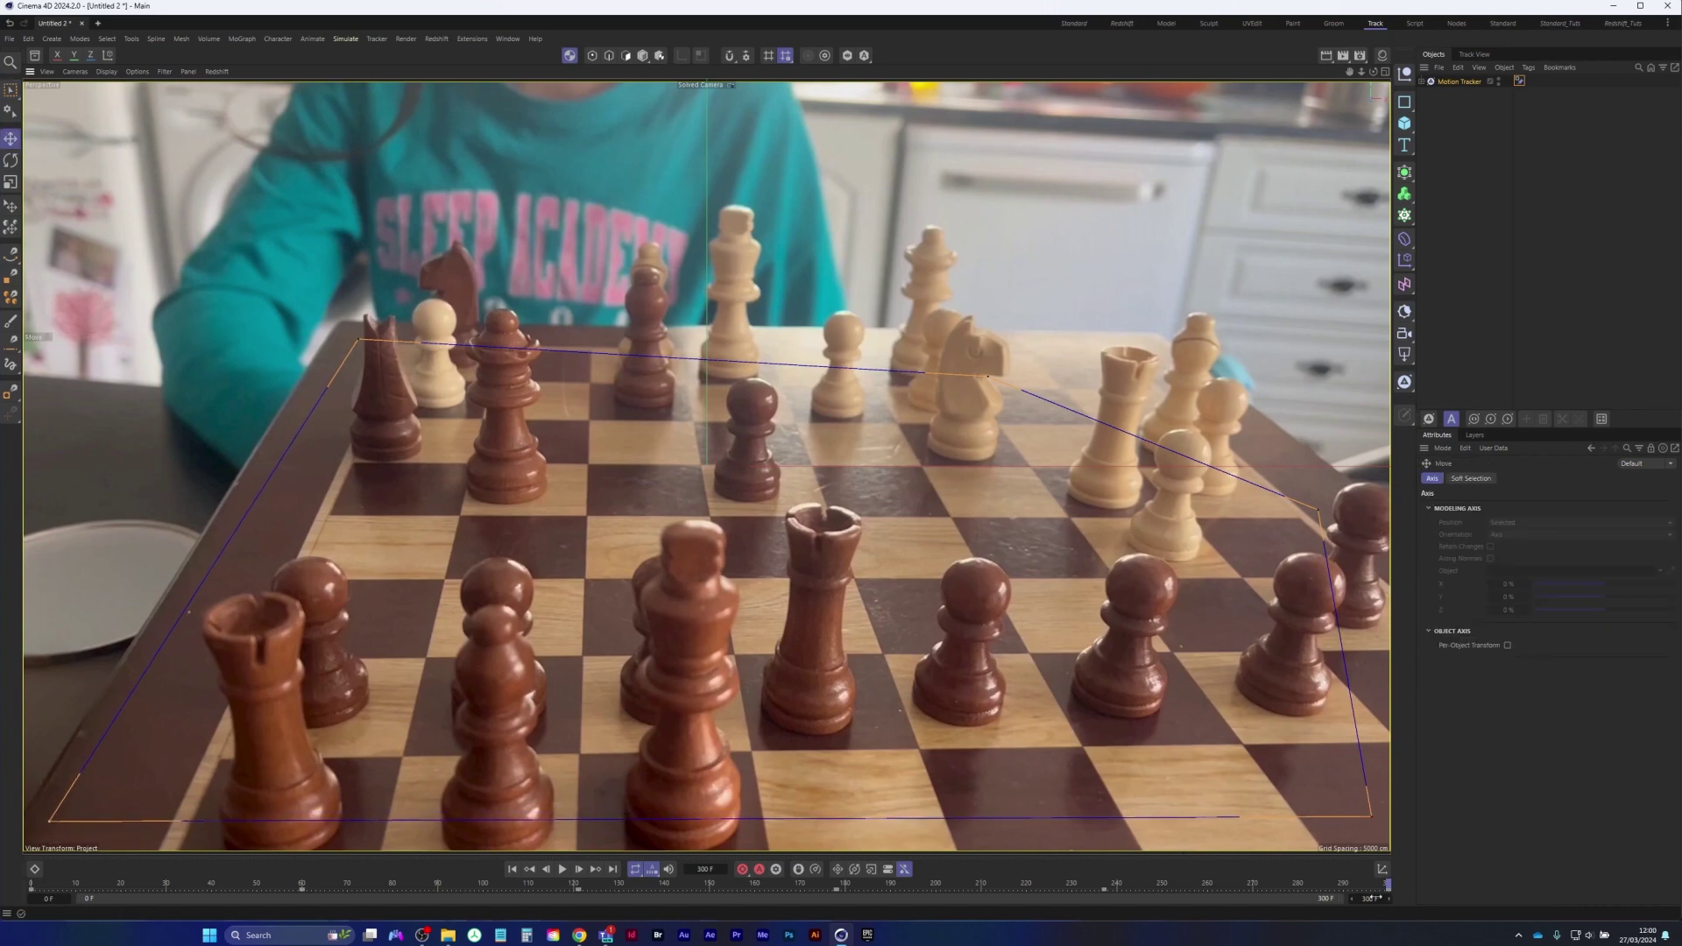
# Set the mask constraint's tracking to Include In Mask on the Motion Tracker
pyautogui.moveTo(1387, 885)
pyautogui.mouseDown()
pyautogui.moveTo(35, 883)
pyautogui.moveTo(237, 849)
pyautogui.moveTo(857, 847)
pyautogui.moveTo(1346, 866)
pyautogui.moveTo(874, 863)
pyautogui.moveTo(1405, 877)
pyautogui.mouseUp()
pyautogui.click(1519, 80)
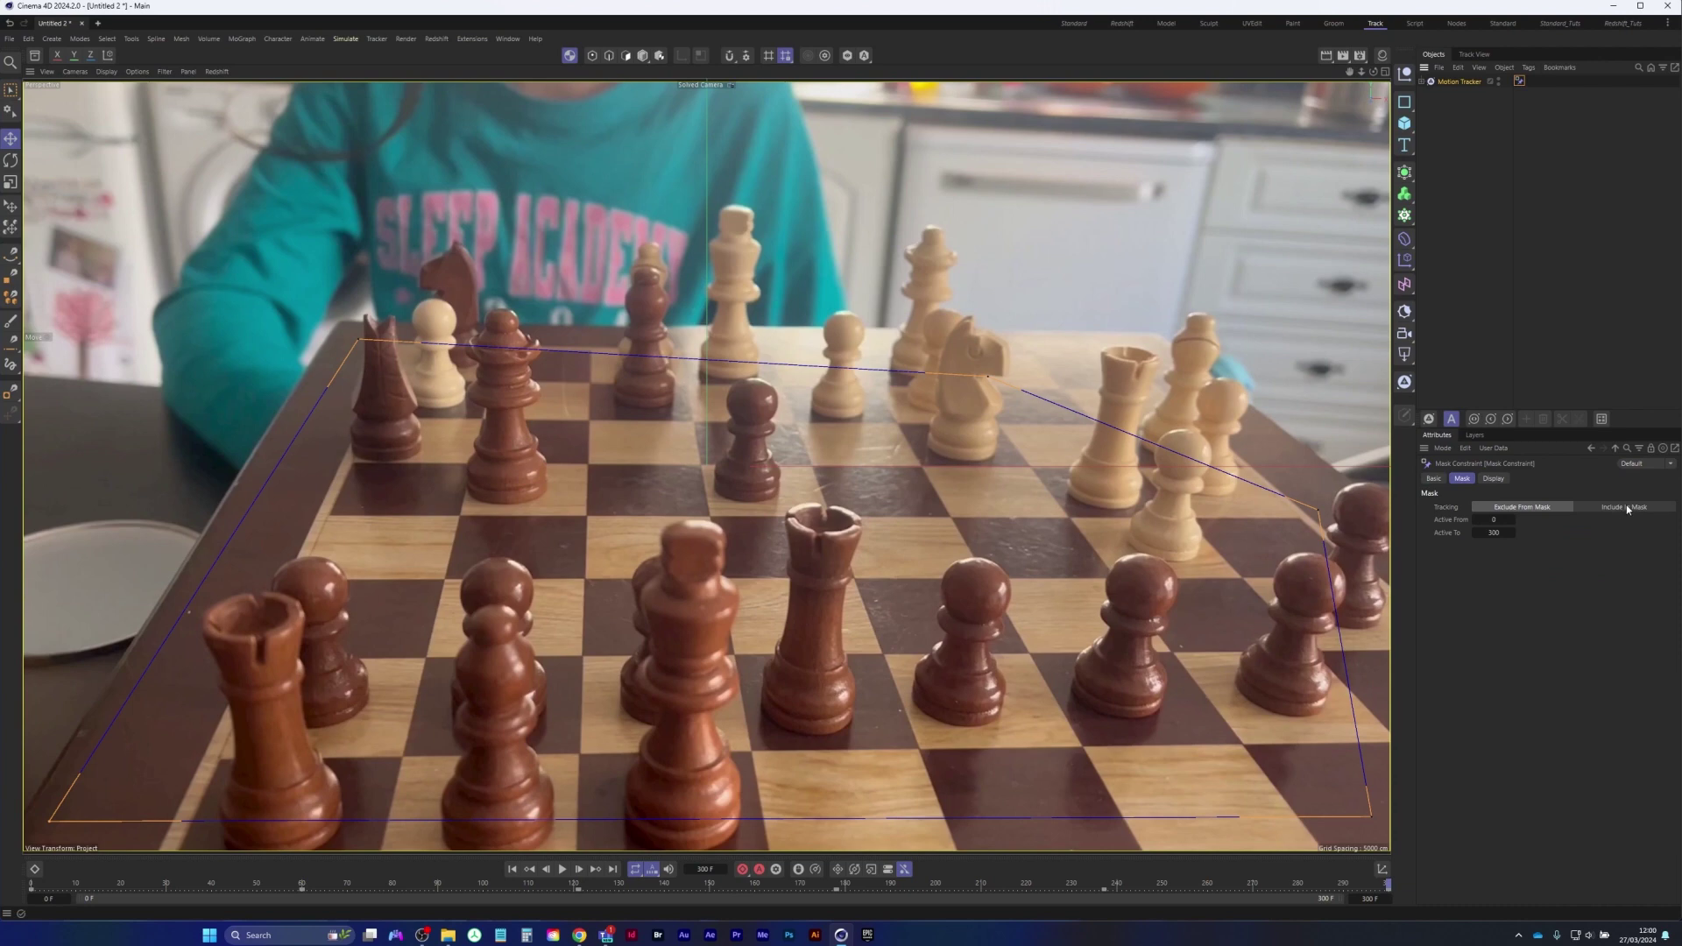
pyautogui.click(1628, 507)
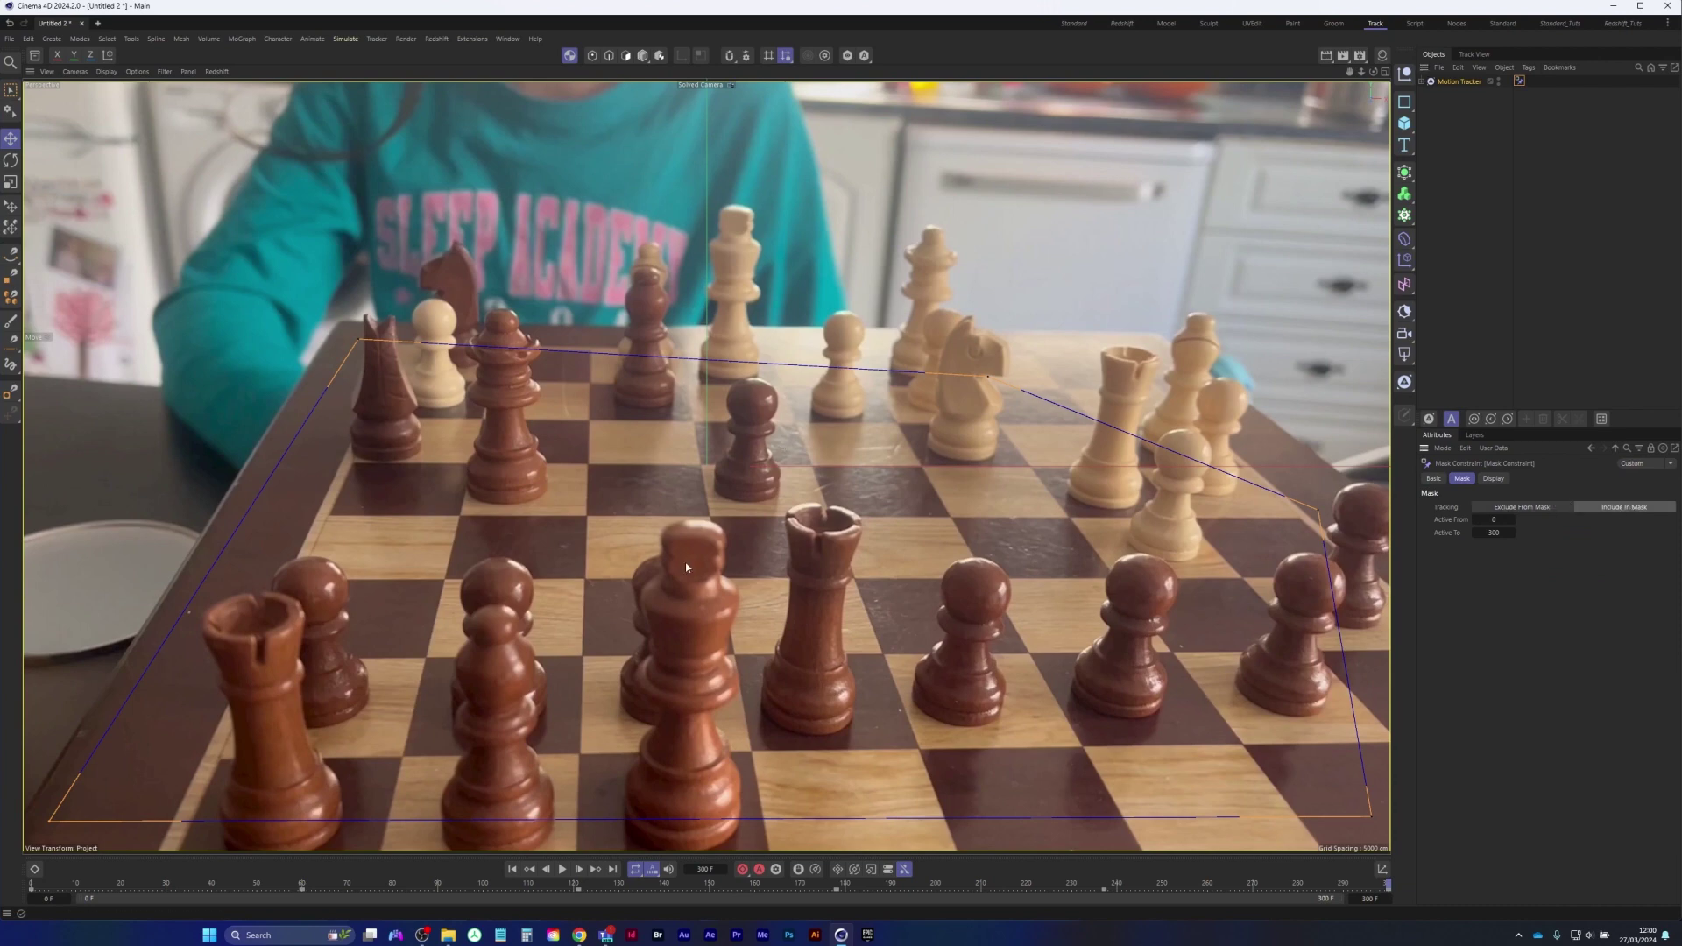
# Play the footage from frame 0 to check that the animated mask follows the chessboard
pyautogui.moveTo(1387, 885); pyautogui.dragTo(49, 877)
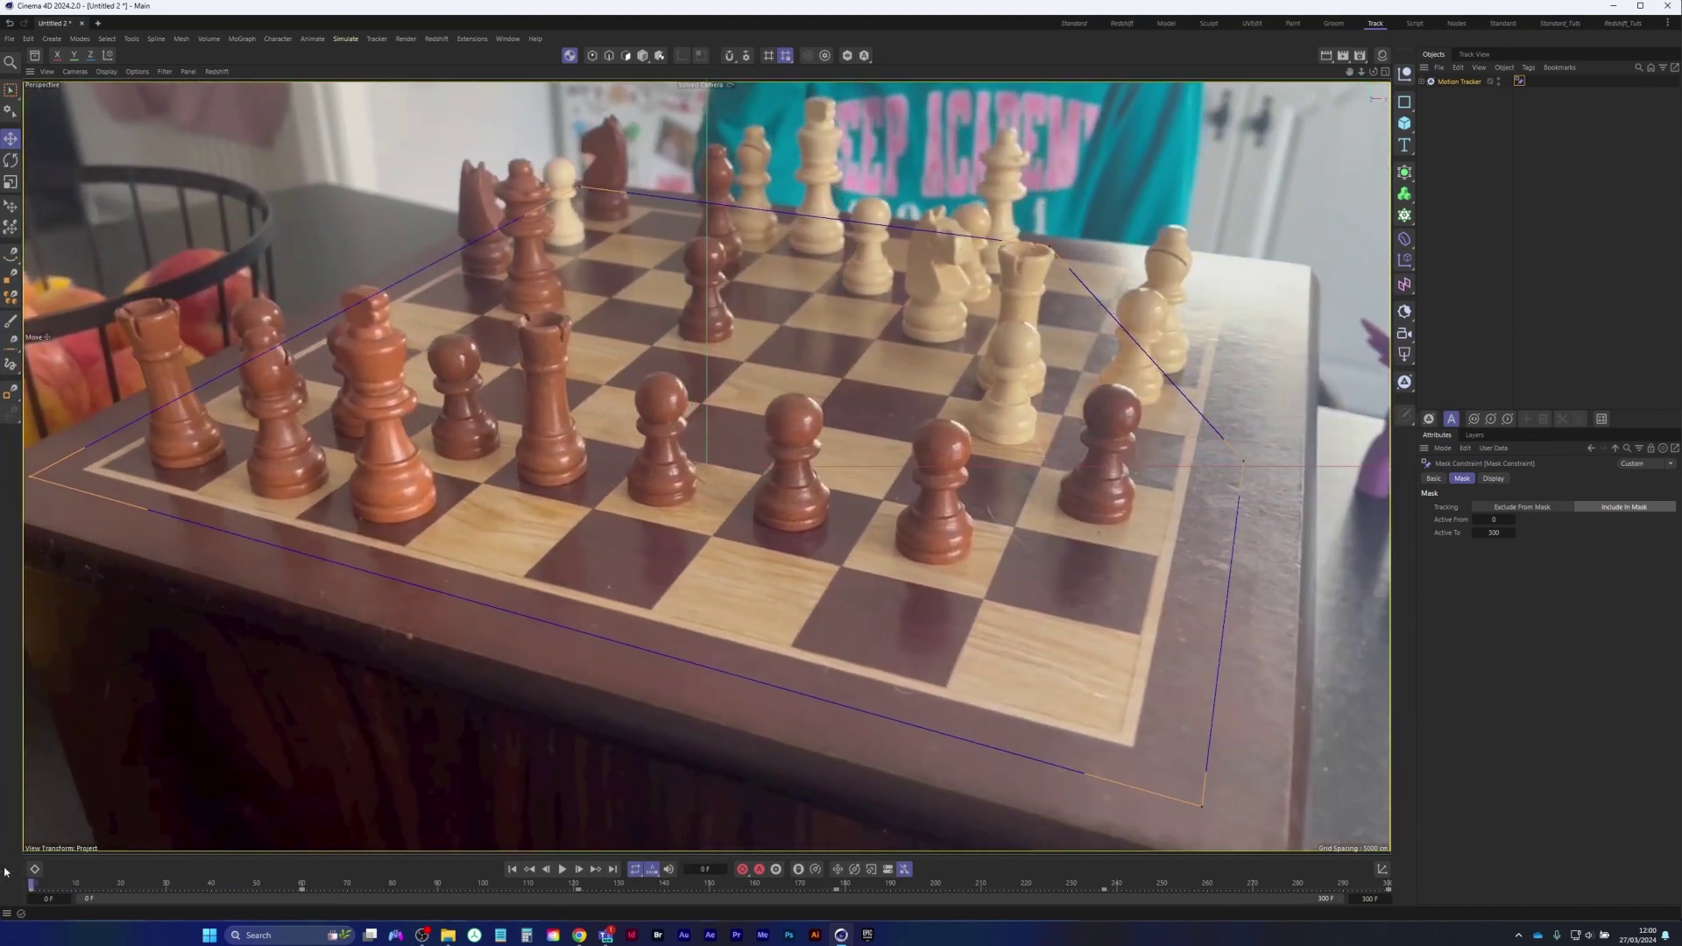
pyautogui.click(563, 869)
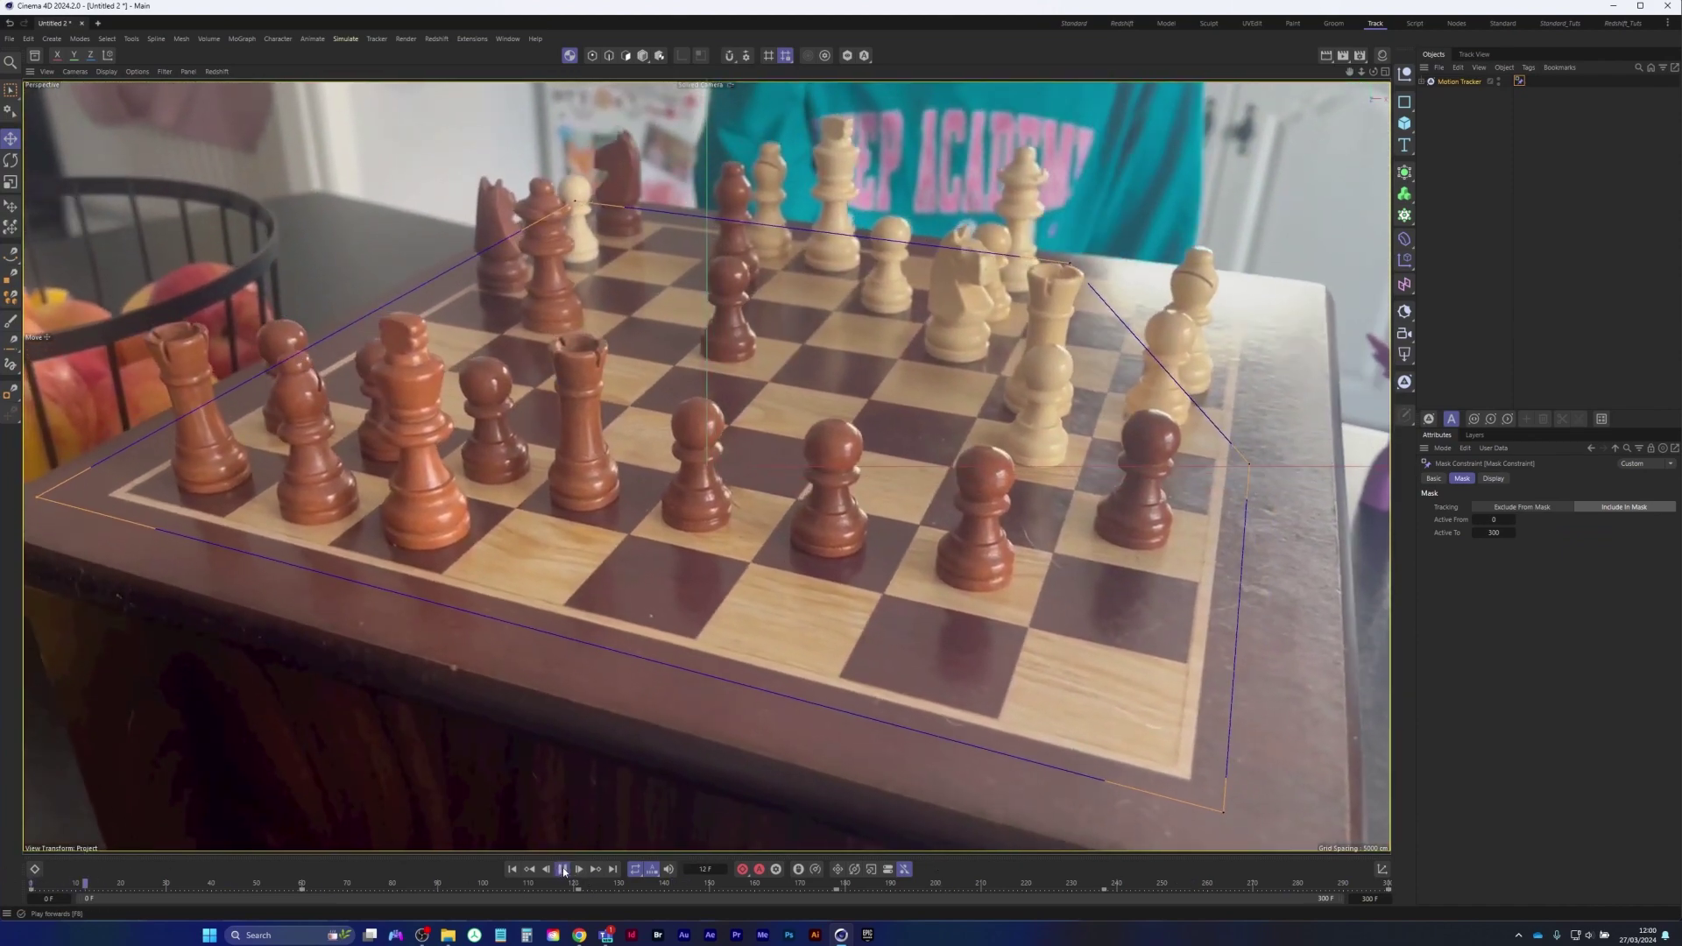
pyautogui.click(564, 870)
pyautogui.click(512, 869)
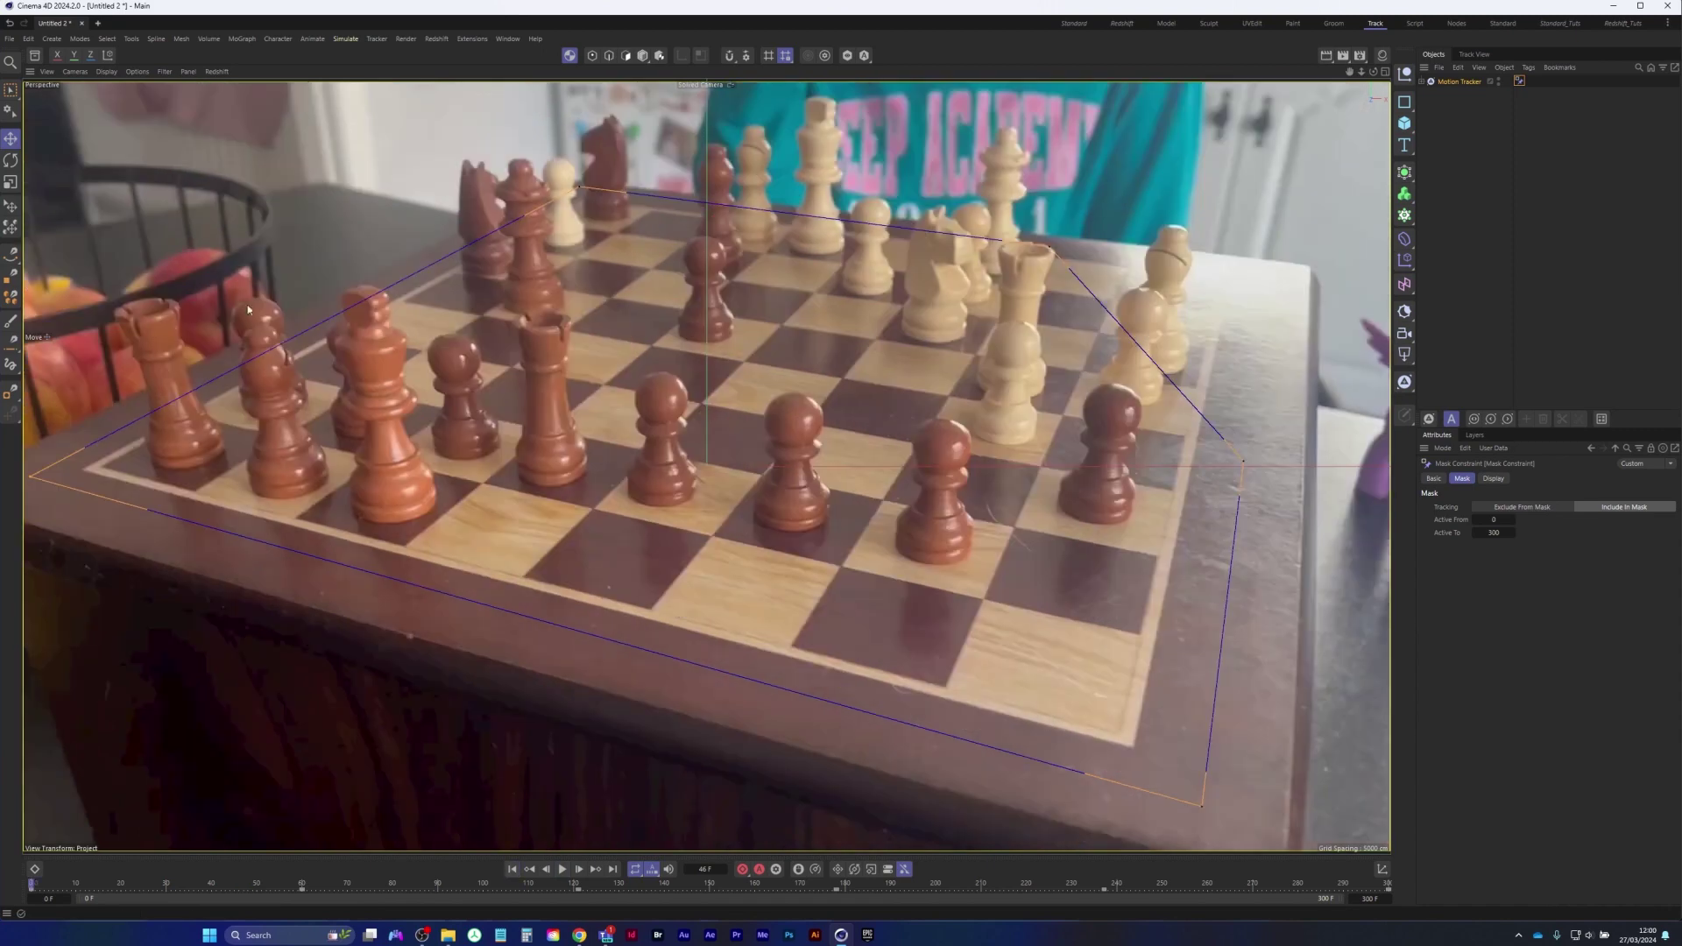
# Save the project as chess_comp in the Chess_Compositing folder
pyautogui.click(8, 38)
pyautogui.click(62, 206)
pyautogui.click(69, 265)
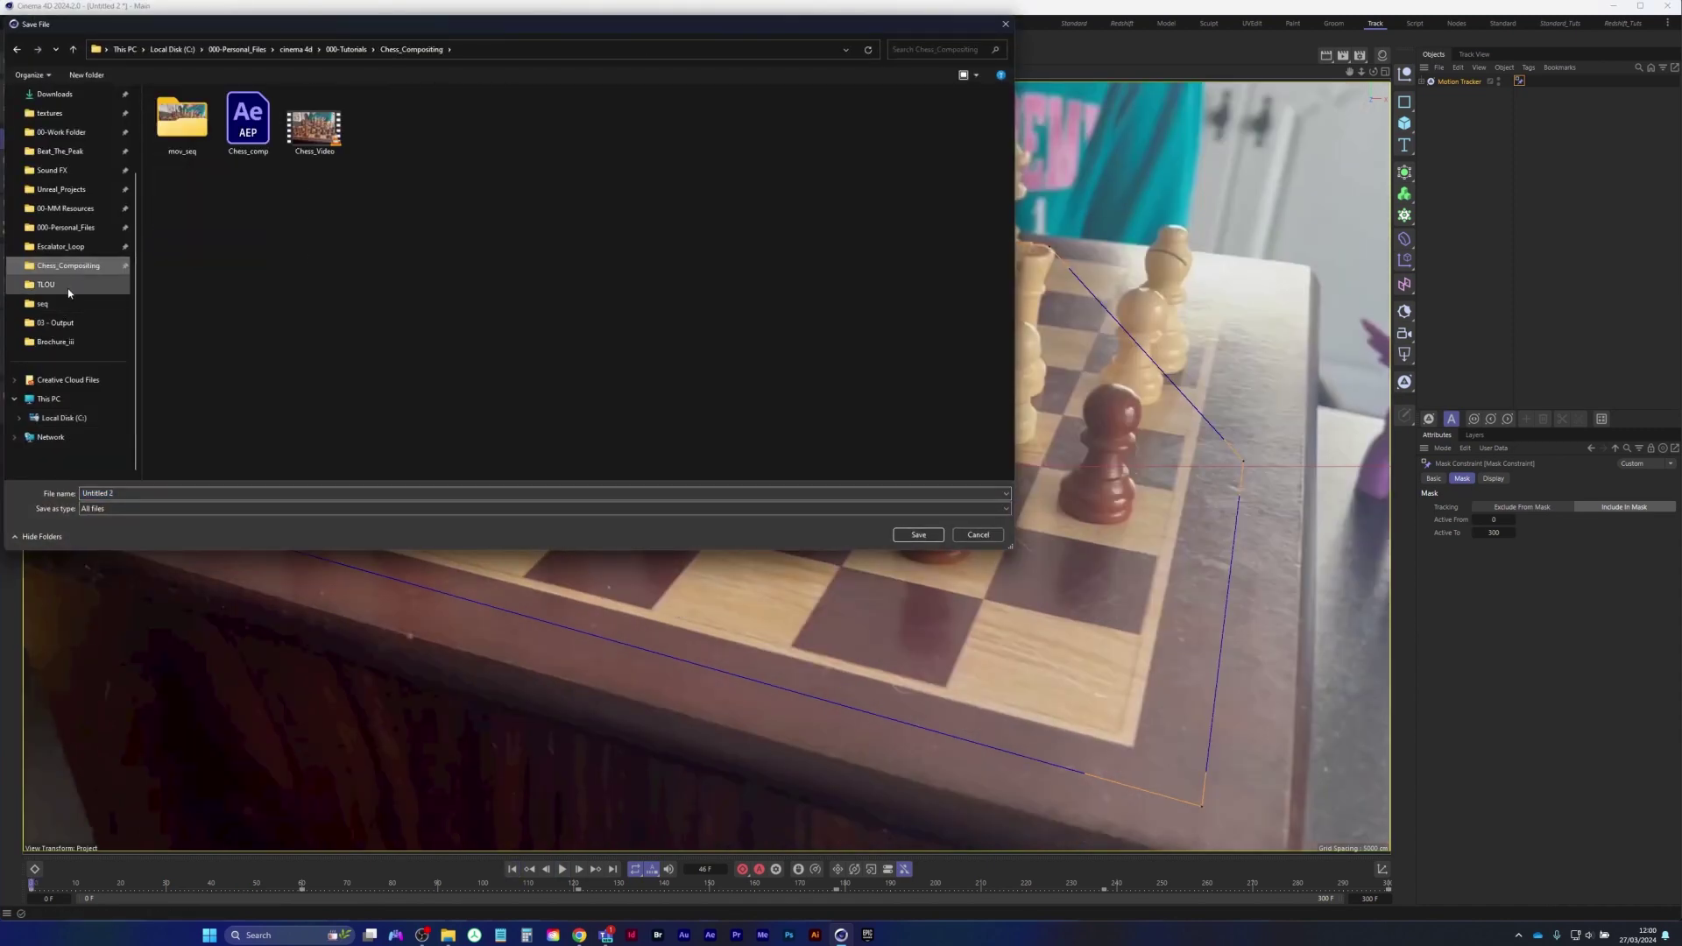
pyautogui.click(127, 494)
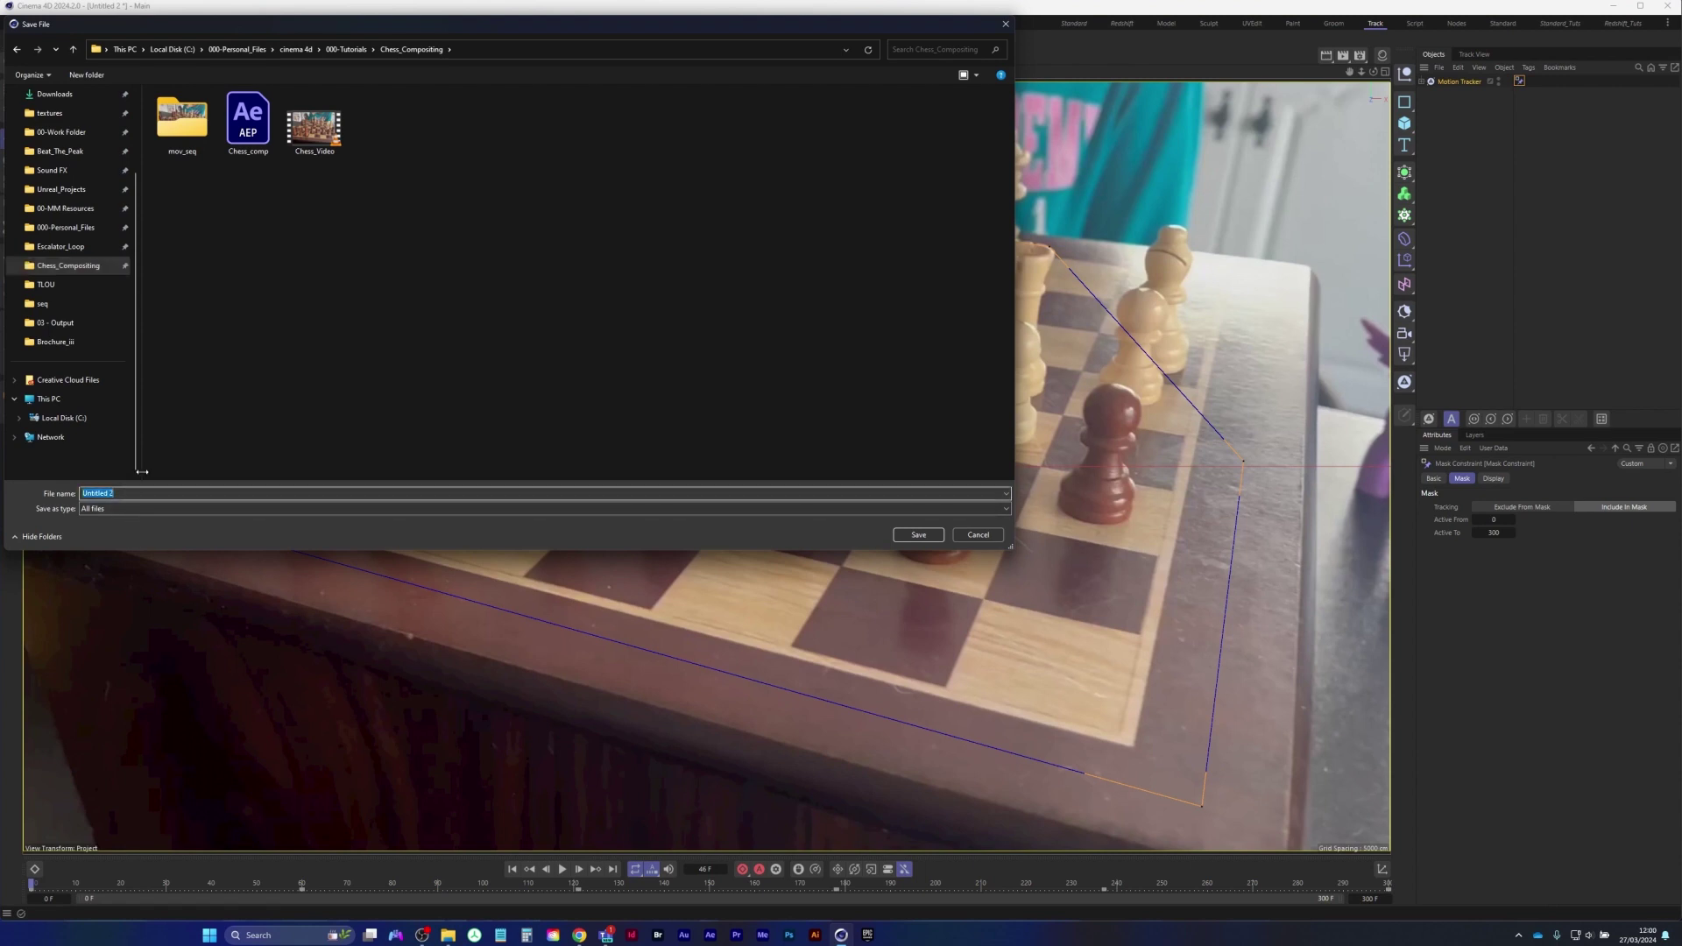
pyautogui.write('chess_com')
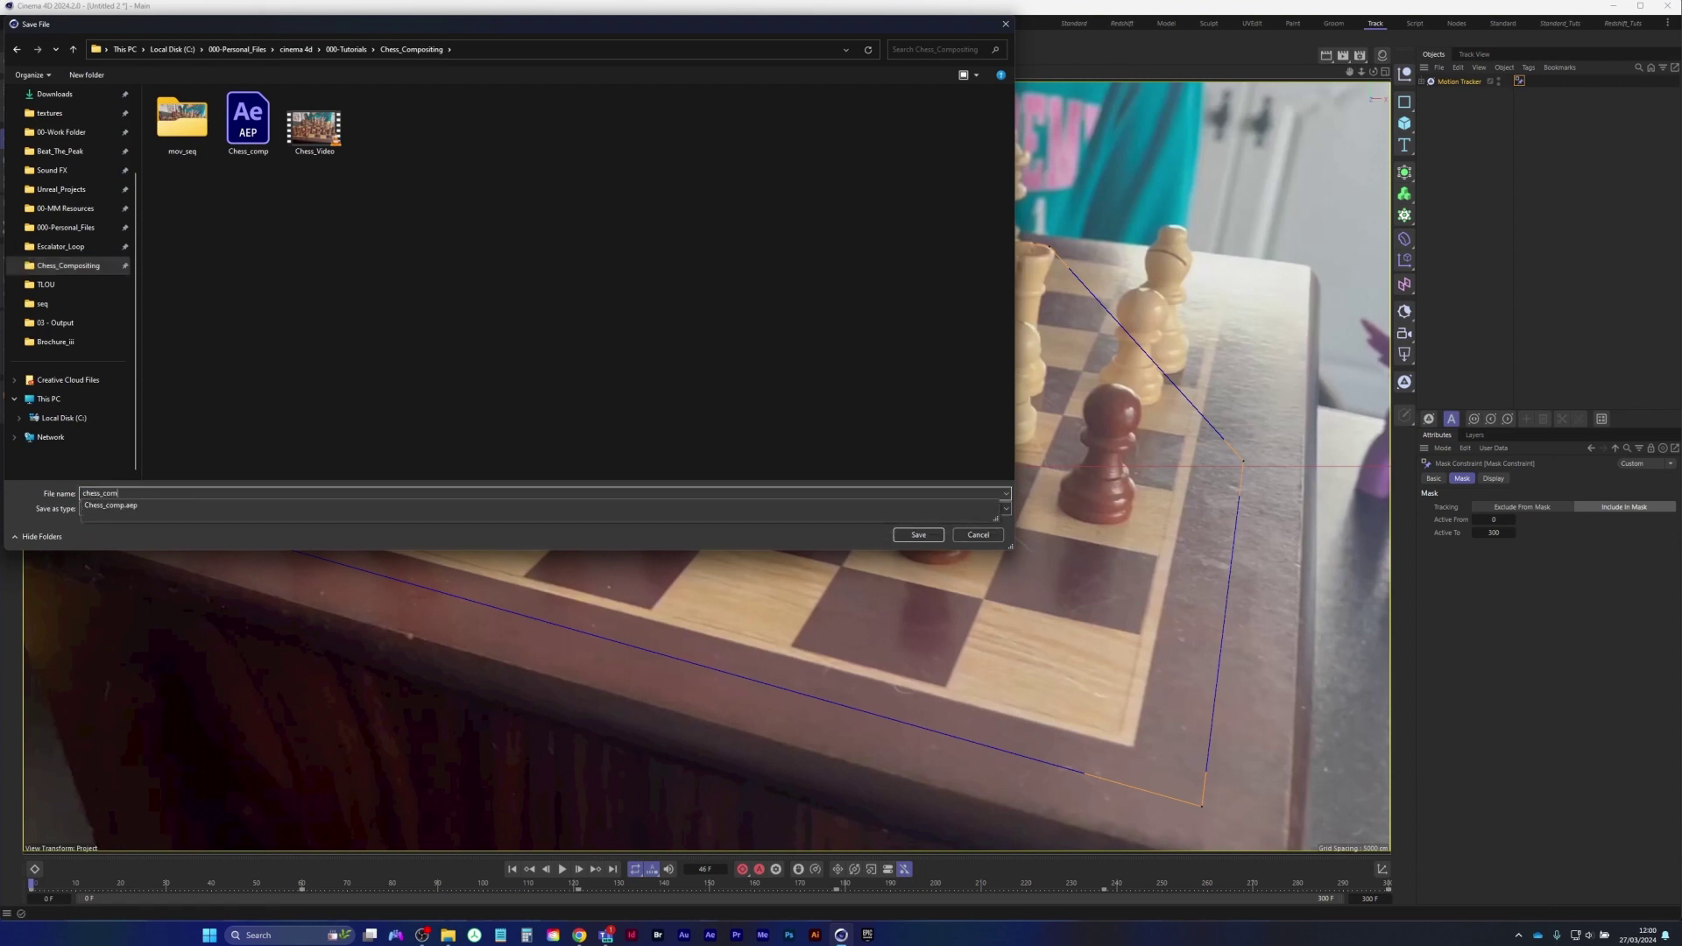
pyautogui.write('p')
pyautogui.press('Return')
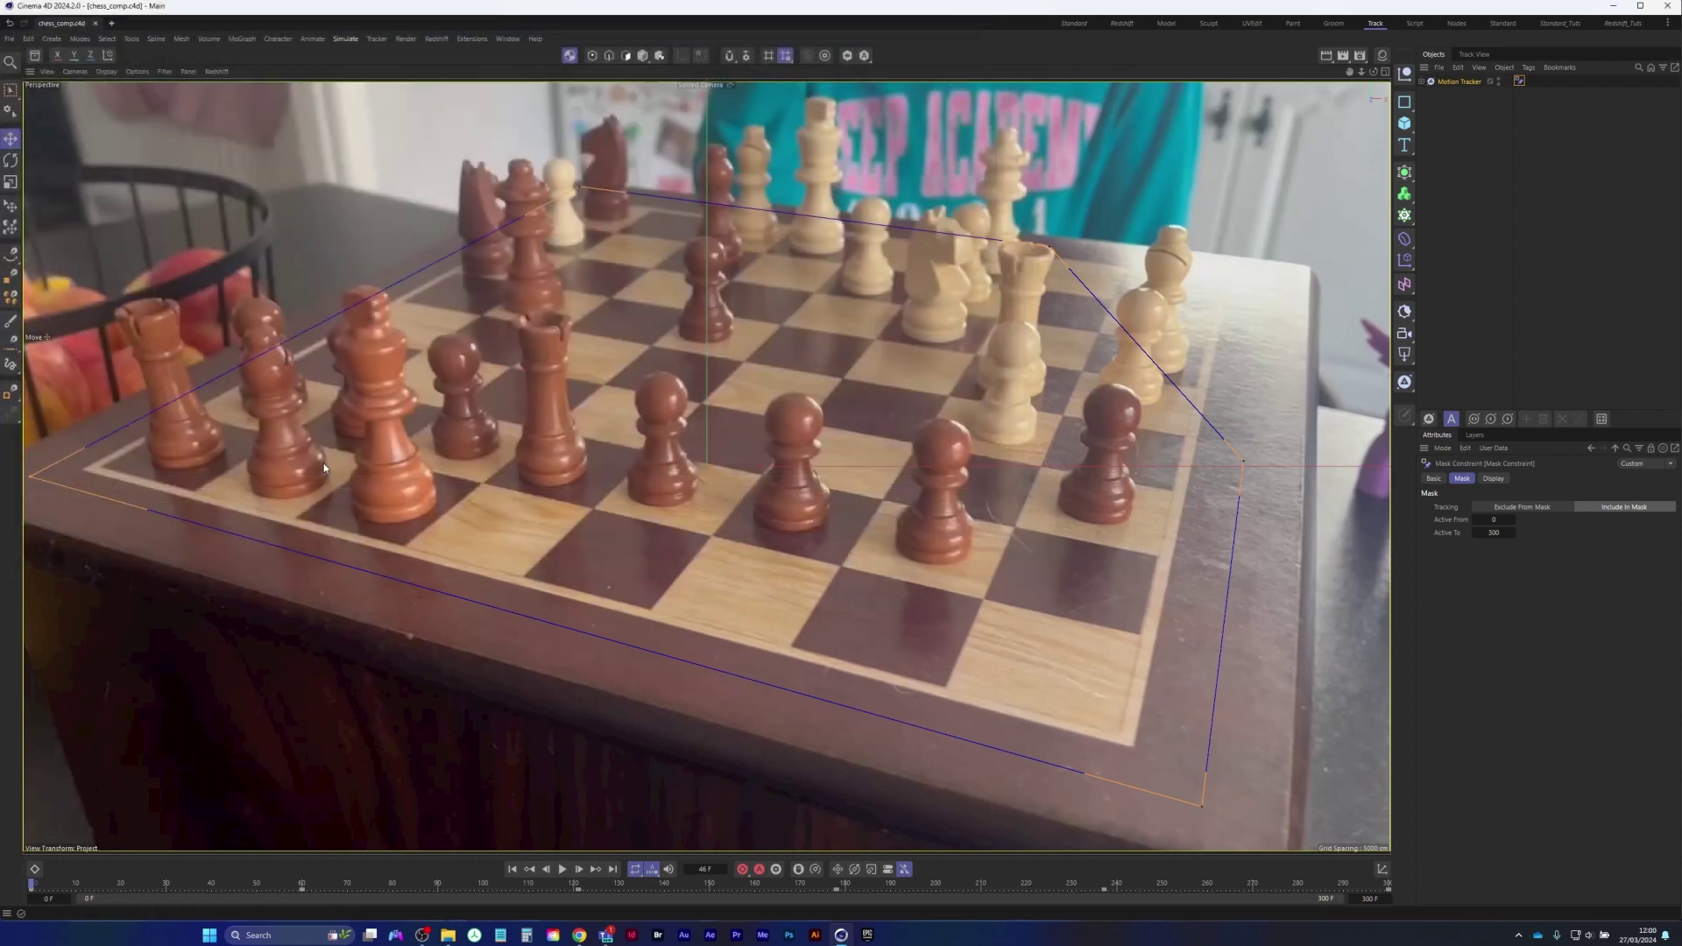
# Set the Motion Tracker's number of automatic 2D tracks to 500 and create the auto tracks
pyautogui.click(1467, 83)
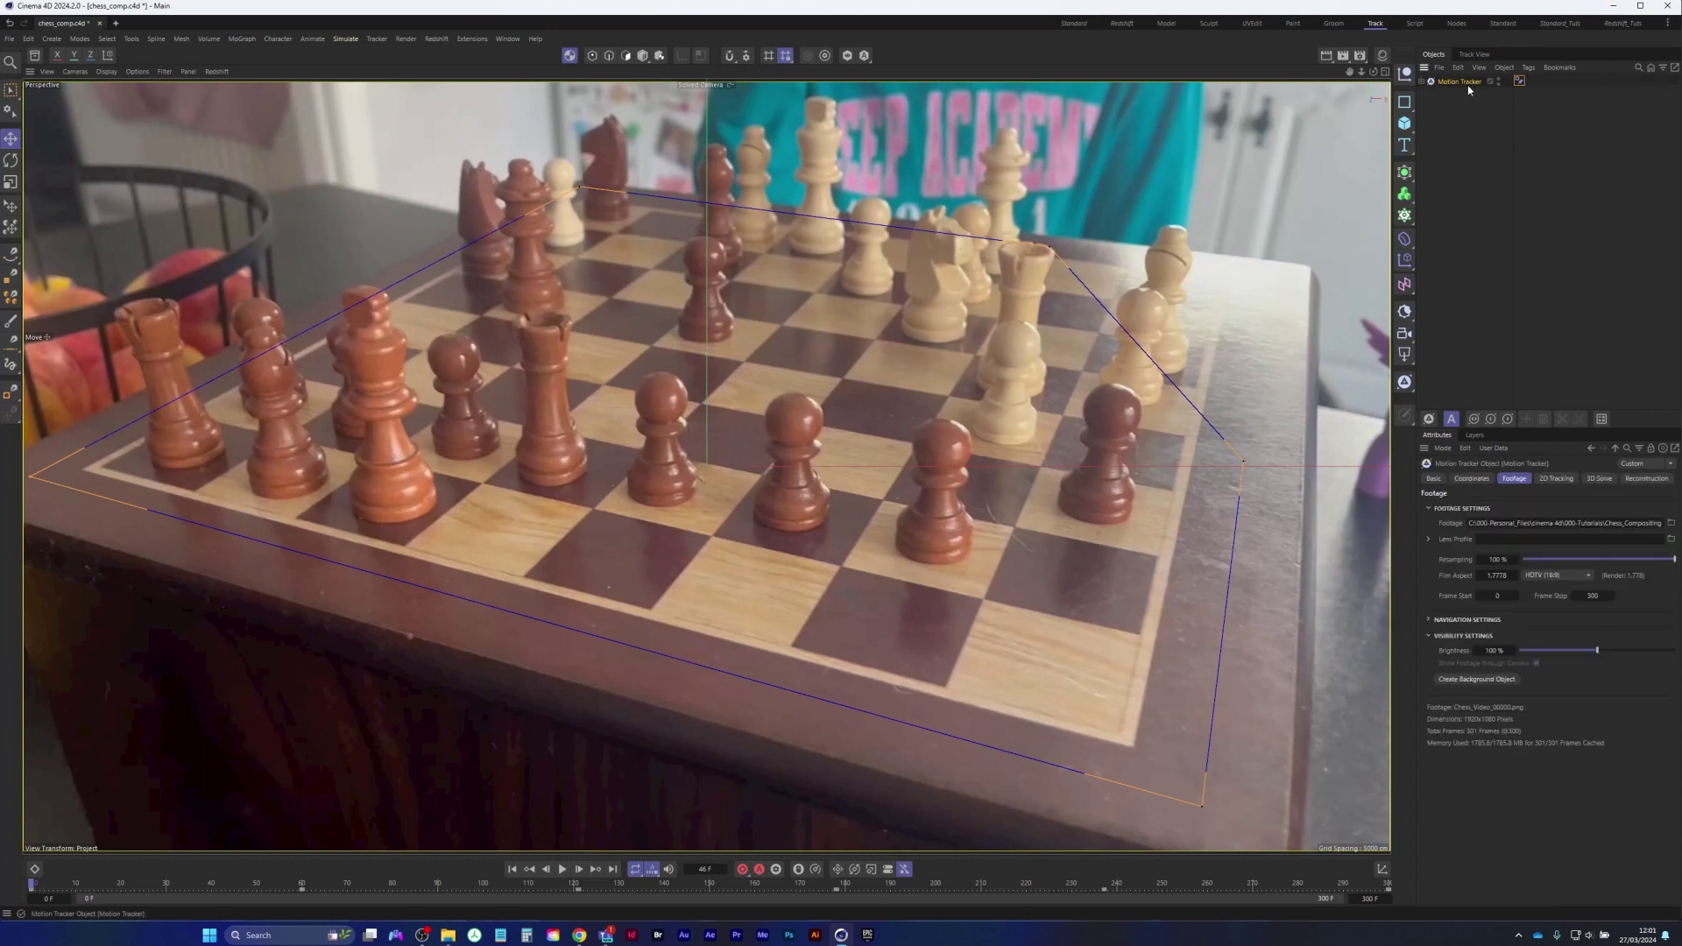
pyautogui.click(1556, 479)
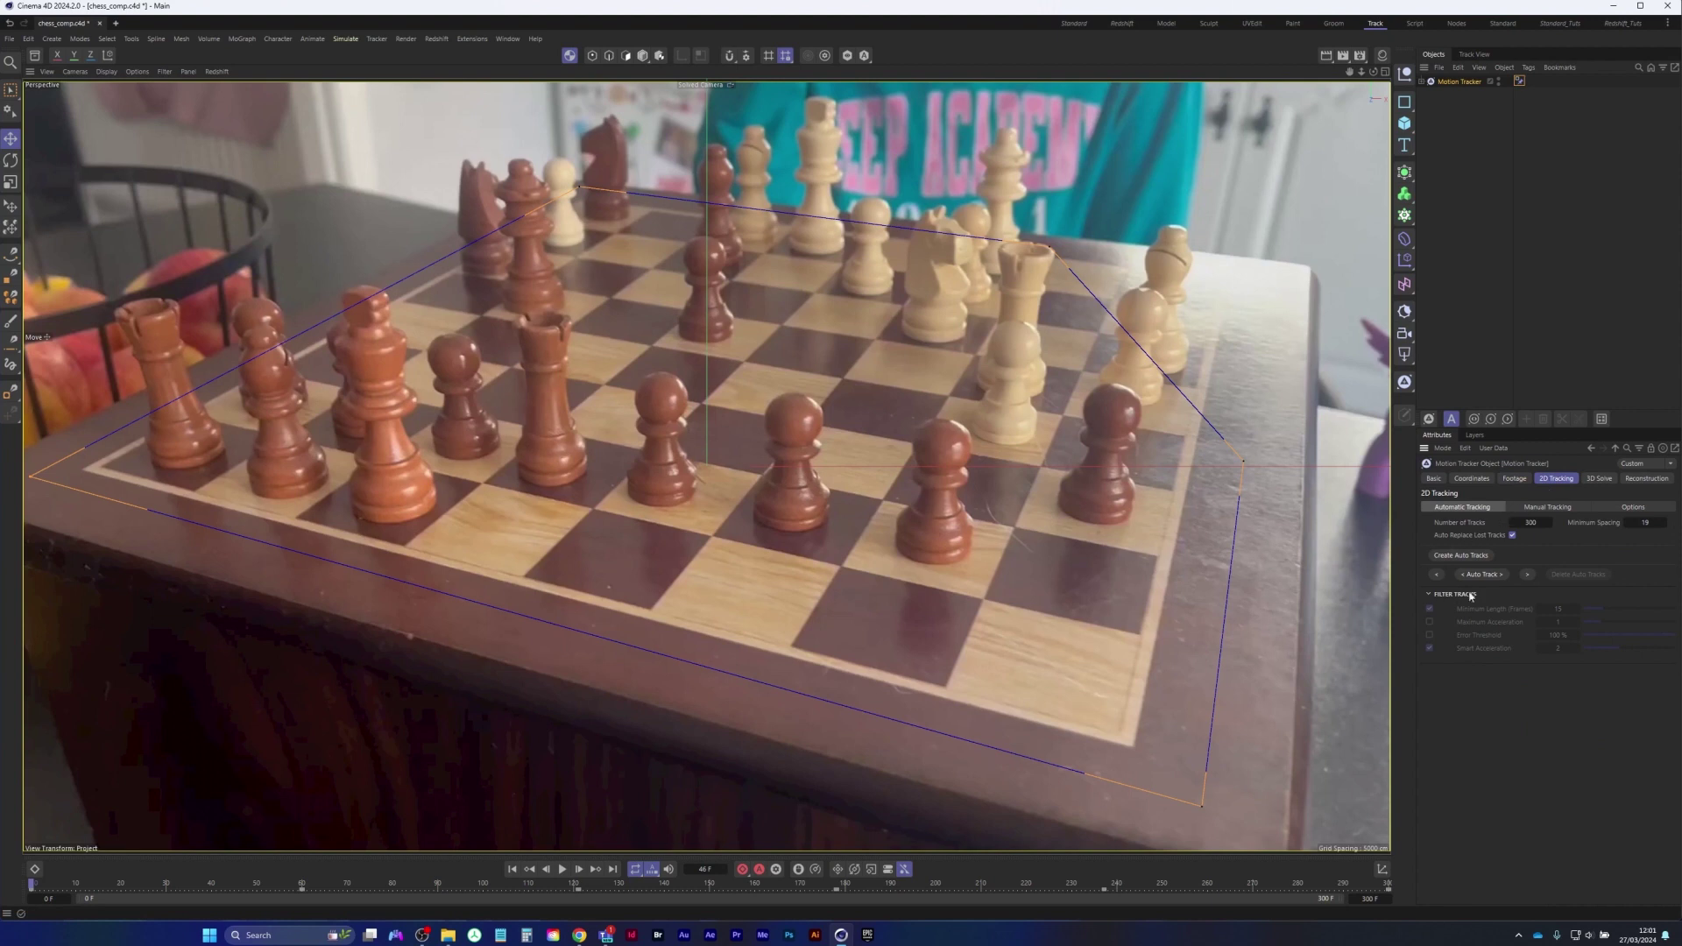
pyautogui.doubleClick(1534, 523)
pyautogui.write('500')
pyautogui.click(1477, 555)
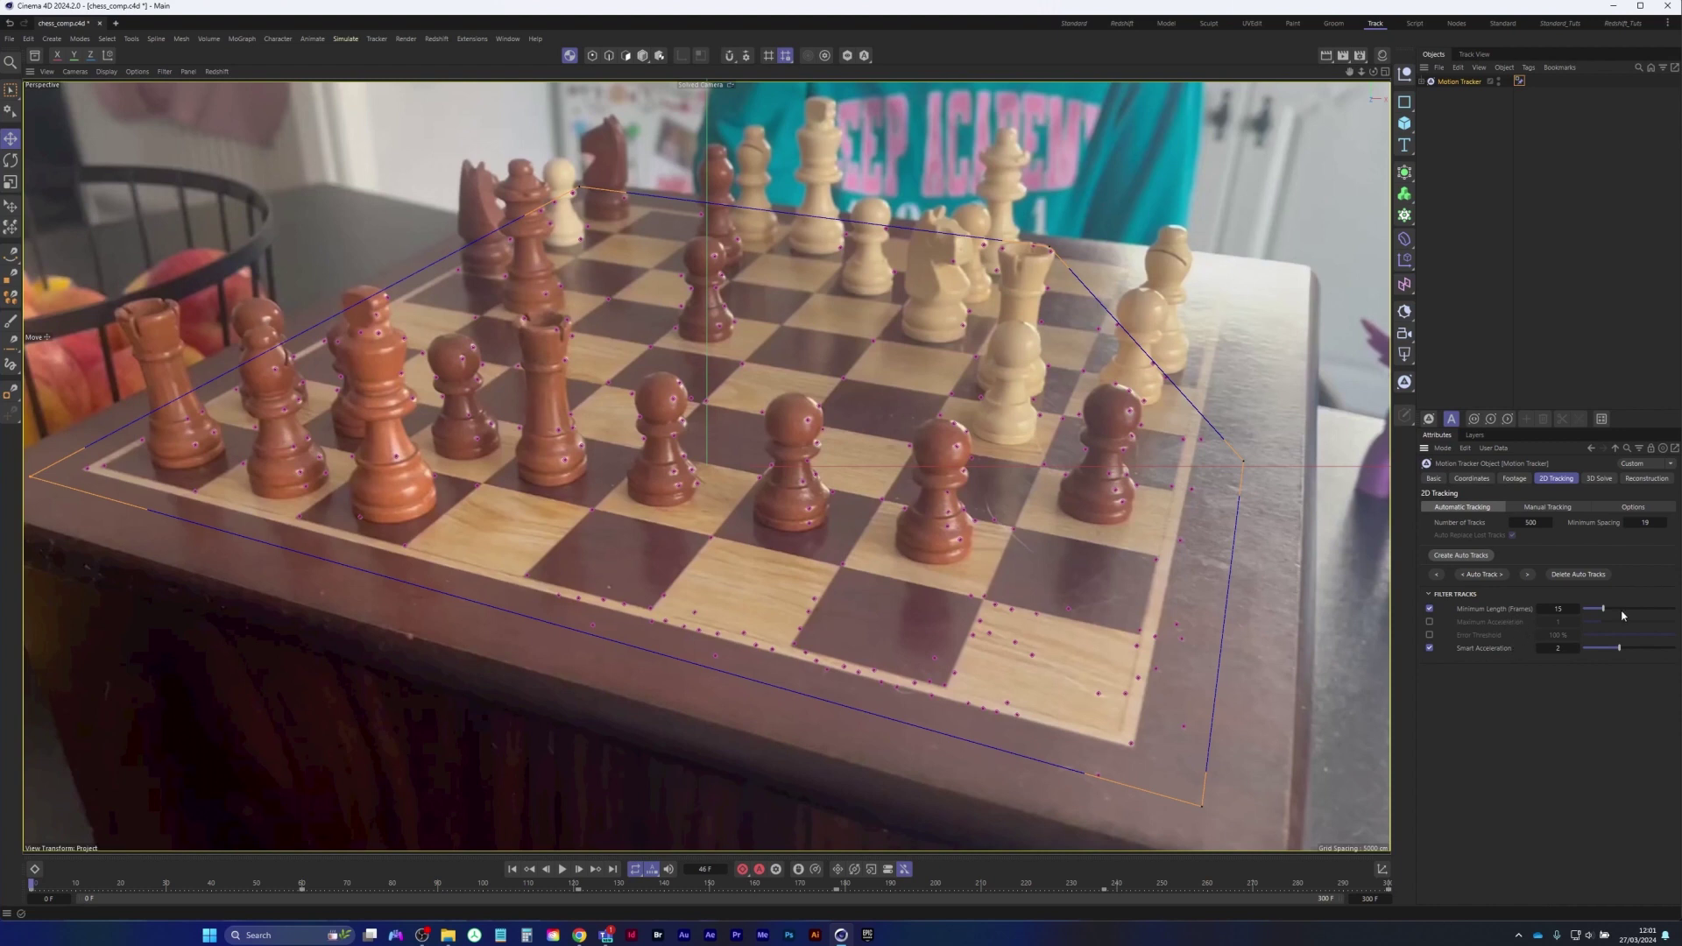
# Set the Minimum Length filter to 100 frames, then auto-track the footage in both directions
pyautogui.moveTo(1603, 608); pyautogui.dragTo(1646, 612)
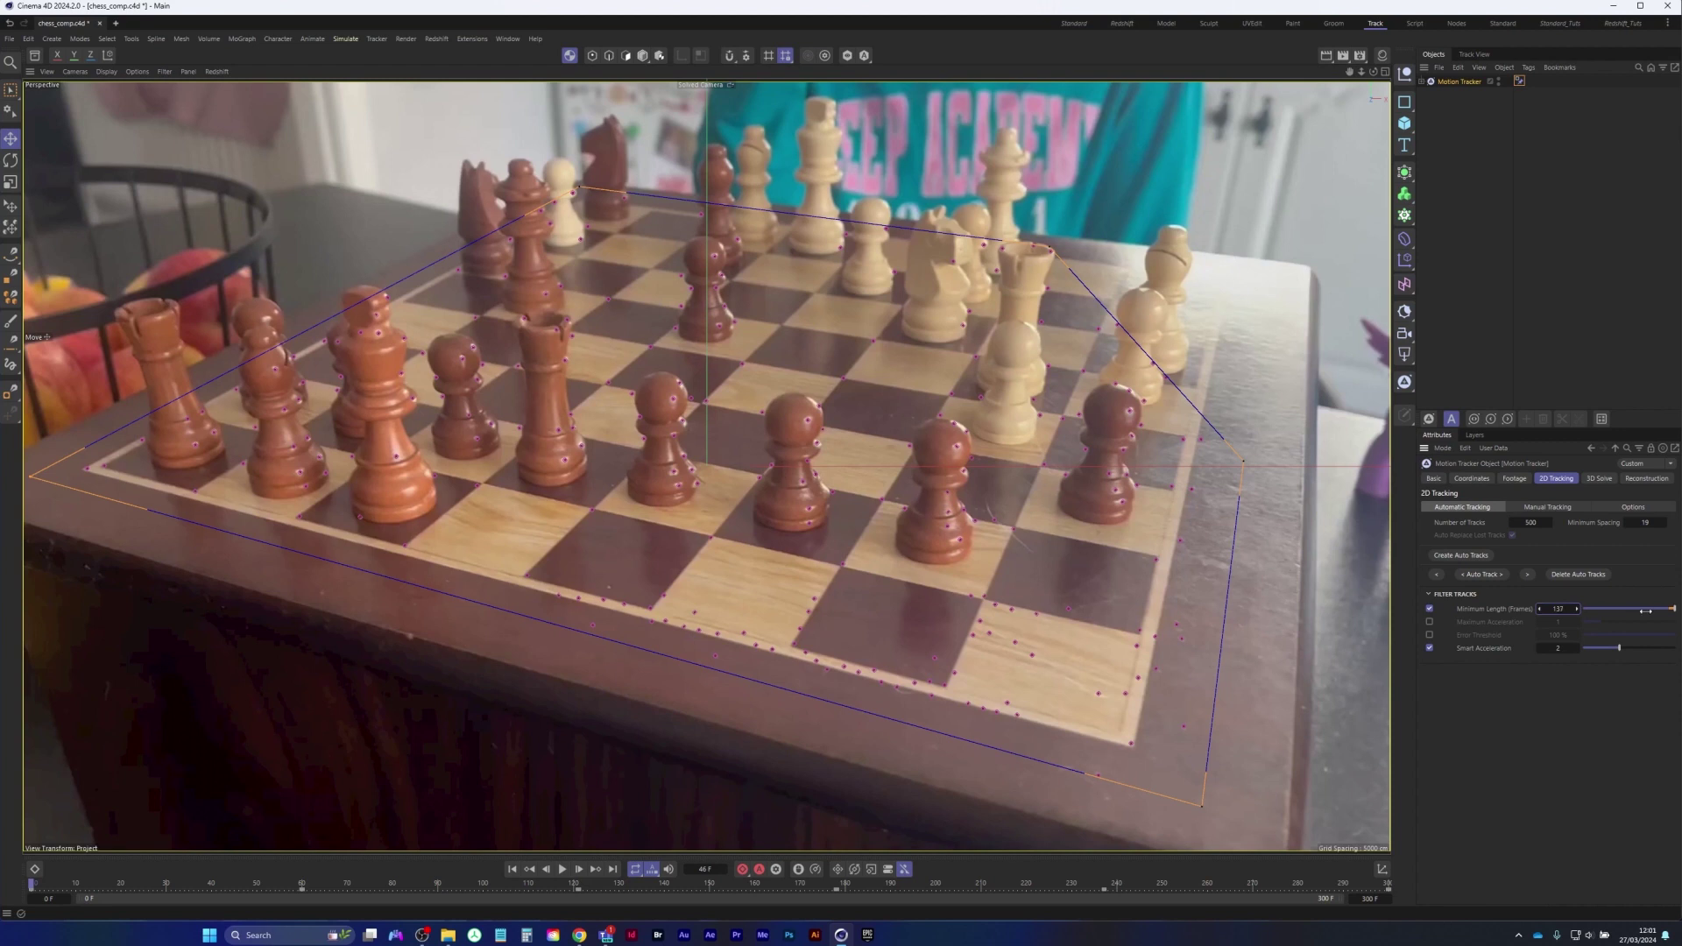
pyautogui.click(1553, 606)
pyautogui.write('100')
pyautogui.click(1484, 576)
pyautogui.moveTo(31, 886); pyautogui.dragTo(1062, 868)
pyautogui.moveTo(1362, 874); pyautogui.dragTo(29, 866)
# Activate Lasso Selection and select the Motion Tracker so its 2D tracks can be edited
pyautogui.click(10, 89)
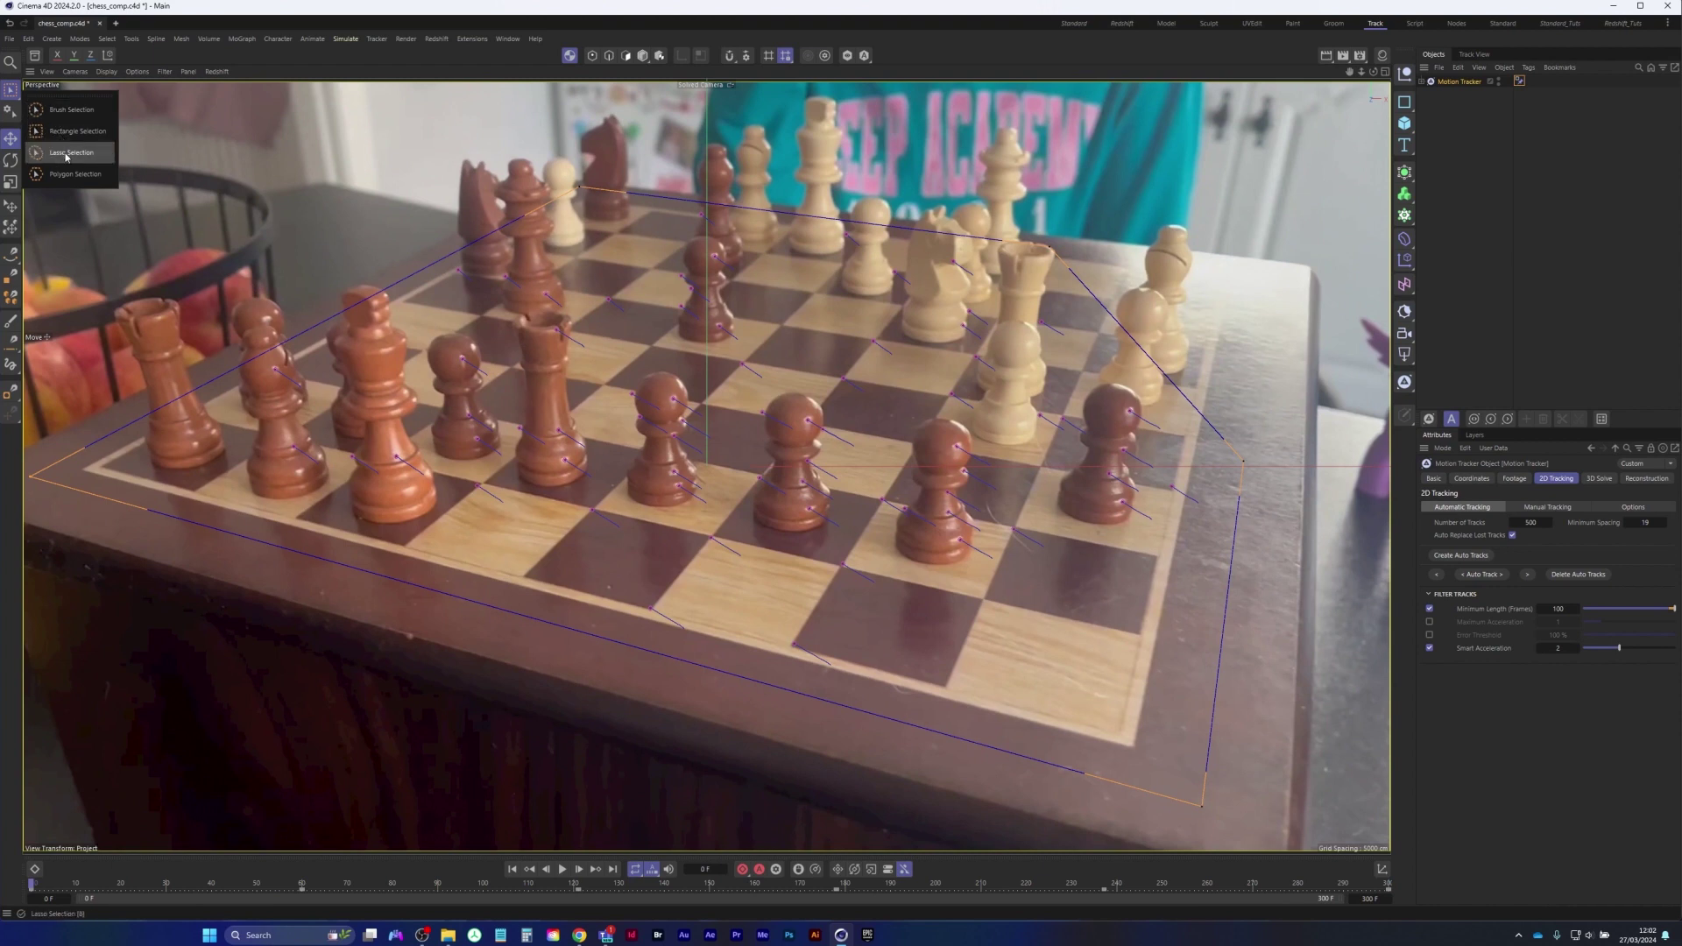
pyautogui.click(65, 153)
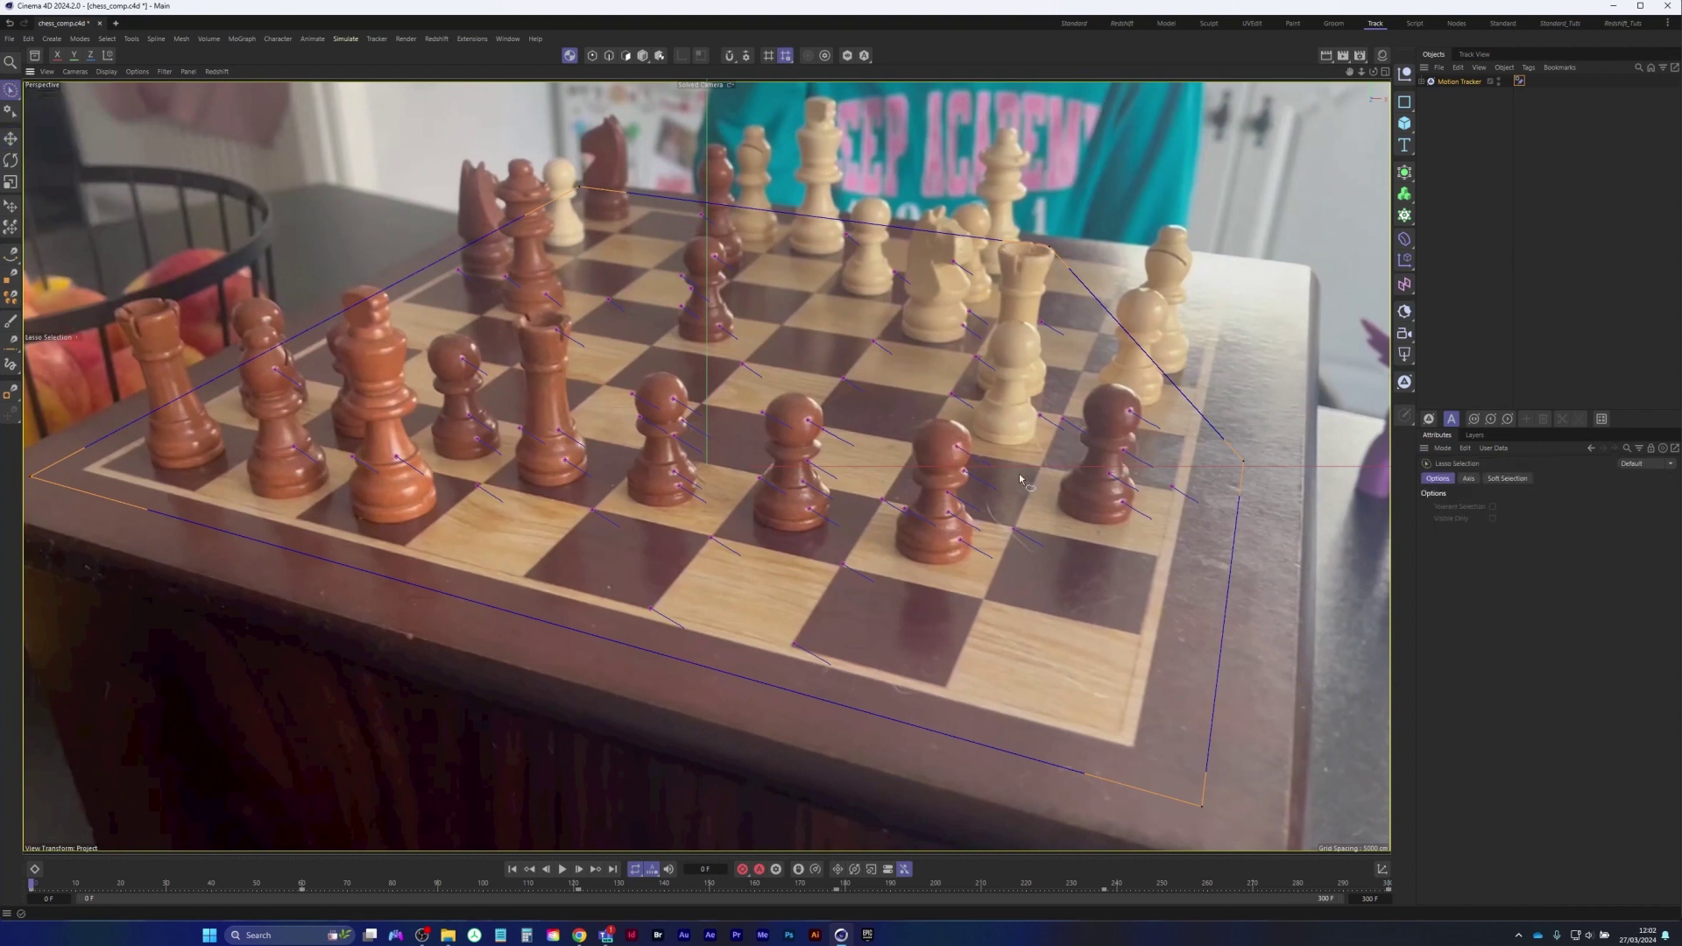
pyautogui.click(1474, 88)
pyautogui.click(1459, 82)
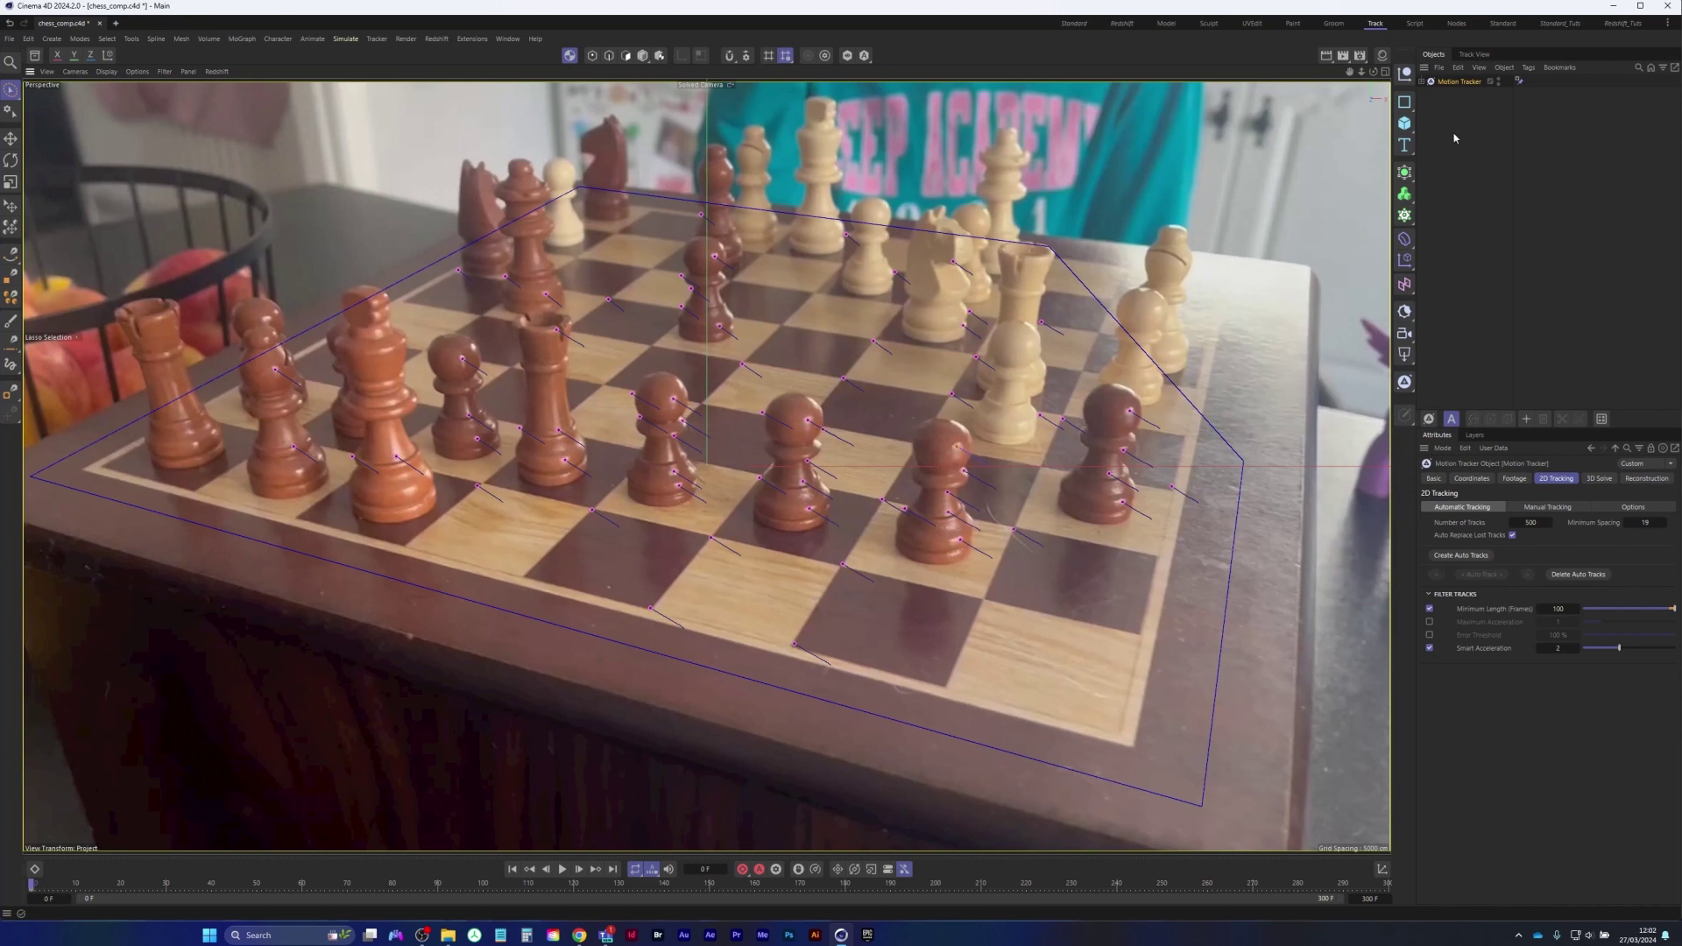
pyautogui.click(1460, 95)
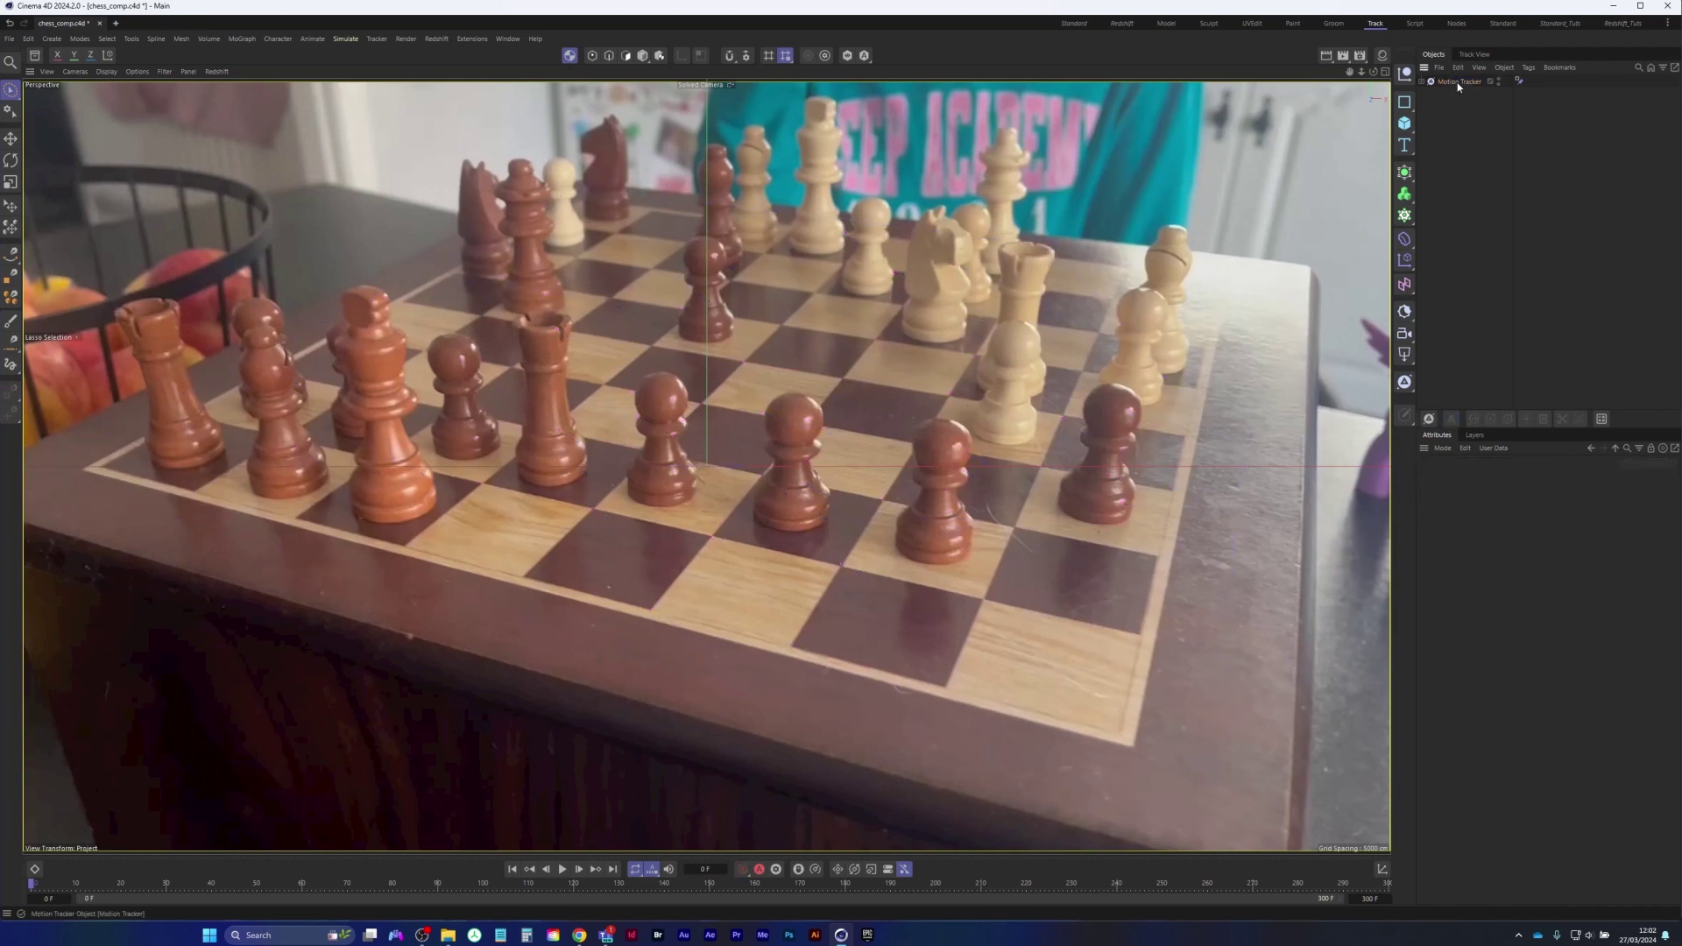
pyautogui.click(1458, 82)
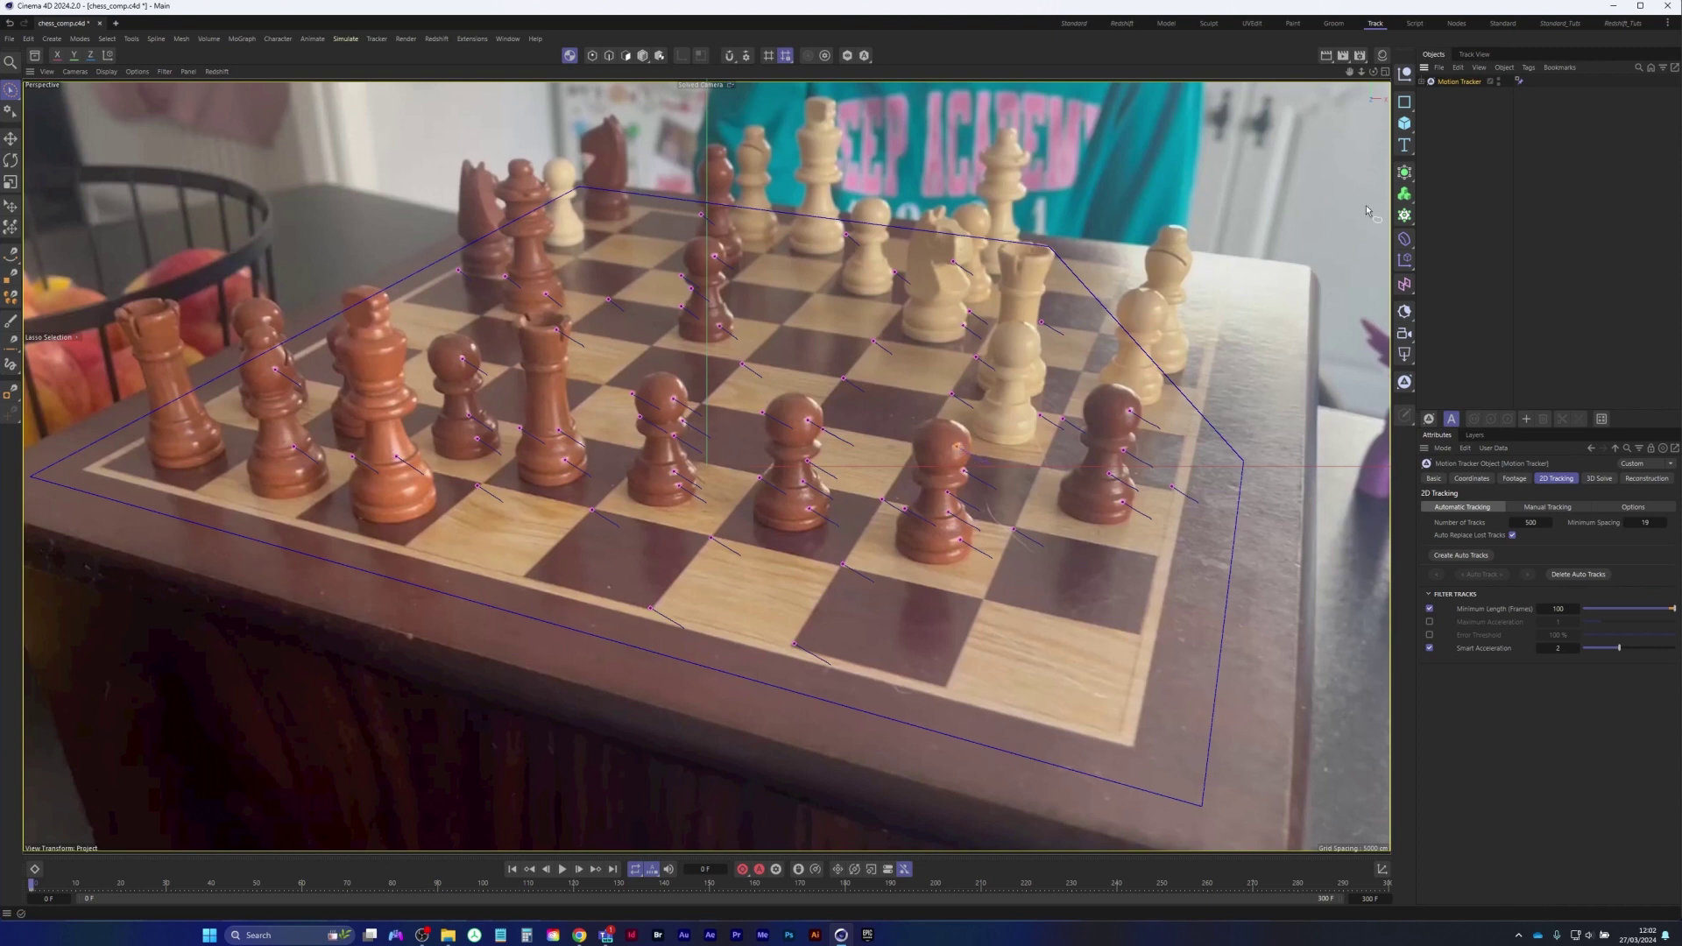
pyautogui.click(1471, 132)
pyautogui.click(1461, 82)
# Delete the stray tracks between the near pawns, on the middle dark pawn and on the dark king
pyautogui.click(1006, 445)
pyautogui.moveTo(971, 462)
pyautogui.mouseDown()
pyautogui.moveTo(968, 504)
pyautogui.moveTo(938, 495)
pyautogui.moveTo(969, 556)
pyautogui.moveTo(974, 463)
pyautogui.mouseUp()
pyautogui.press('Delete')
pyautogui.moveTo(688, 383)
pyautogui.mouseDown()
pyautogui.moveTo(668, 387)
pyautogui.moveTo(689, 495)
pyautogui.moveTo(701, 395)
pyautogui.moveTo(685, 382)
pyautogui.mouseUp()
pyautogui.press('Delete')
pyautogui.moveTo(392, 443); pyautogui.dragTo(420, 462)
pyautogui.press('Delete')
# Delete the unwanted tracks on the dark bishop and far-right dark pawn, checking the remaining tracks through frame 300
pyautogui.moveTo(291, 433)
pyautogui.mouseDown()
pyautogui.moveTo(292, 465)
pyautogui.moveTo(273, 355)
pyautogui.mouseUp()
pyautogui.press('Delete')
pyautogui.moveTo(1127, 410)
pyautogui.mouseDown()
pyautogui.moveTo(1109, 459)
pyautogui.moveTo(1143, 526)
pyautogui.moveTo(1106, 469)
pyautogui.mouseUp()
pyautogui.press('Delete')
pyautogui.press('Delete')
pyautogui.moveTo(466, 414)
pyautogui.mouseDown()
pyautogui.moveTo(488, 412)
pyautogui.moveTo(483, 450)
pyautogui.moveTo(464, 457)
pyautogui.moveTo(463, 415)
pyautogui.mouseUp()
pyautogui.moveTo(35, 888)
pyautogui.mouseDown()
pyautogui.moveTo(313, 878)
pyautogui.moveTo(18, 884)
pyautogui.mouseUp()
pyautogui.moveTo(745, 321)
pyautogui.mouseDown()
pyautogui.moveTo(725, 252)
pyautogui.moveTo(706, 267)
pyautogui.moveTo(711, 316)
pyautogui.moveTo(739, 323)
pyautogui.mouseUp()
pyautogui.moveTo(35, 889); pyautogui.dragTo(1489, 861)
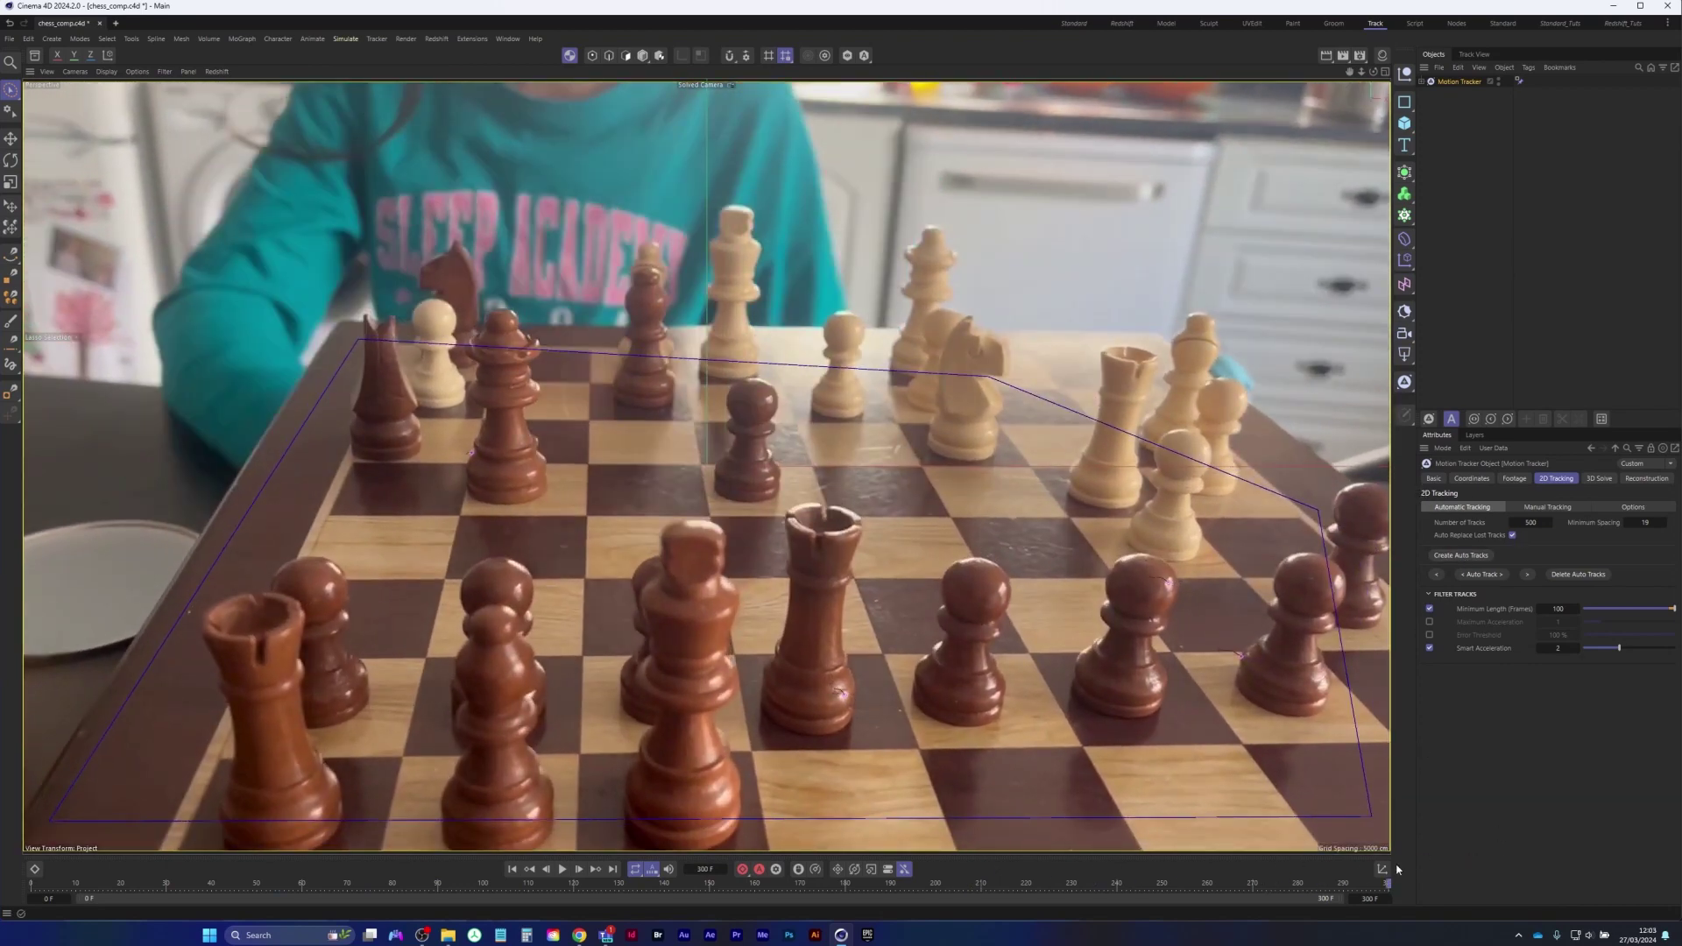
# Create new auto tracks at frame 300, remove the strays around the dark pawns, and track them backward
pyautogui.click(1481, 552)
pyautogui.moveTo(1165, 670)
pyautogui.mouseDown()
pyautogui.moveTo(1153, 662)
pyautogui.moveTo(1143, 691)
pyautogui.moveTo(1164, 675)
pyautogui.mouseUp()
pyautogui.press('Delete')
pyautogui.moveTo(1148, 682); pyautogui.dragTo(1182, 680)
pyautogui.moveTo(1319, 655)
pyautogui.mouseDown()
pyautogui.moveTo(1319, 621)
pyautogui.moveTo(1332, 609)
pyautogui.moveTo(1341, 626)
pyautogui.mouseUp()
pyautogui.moveTo(780, 412)
pyautogui.mouseDown()
pyautogui.moveTo(762, 435)
pyautogui.moveTo(768, 489)
pyautogui.moveTo(787, 487)
pyautogui.moveTo(779, 412)
pyautogui.mouseUp()
pyautogui.click(1437, 574)
# Create new auto tracks at frame 150, remove those on the chess pieces, and auto-track them in both directions
pyautogui.moveTo(1390, 887); pyautogui.dragTo(709, 889)
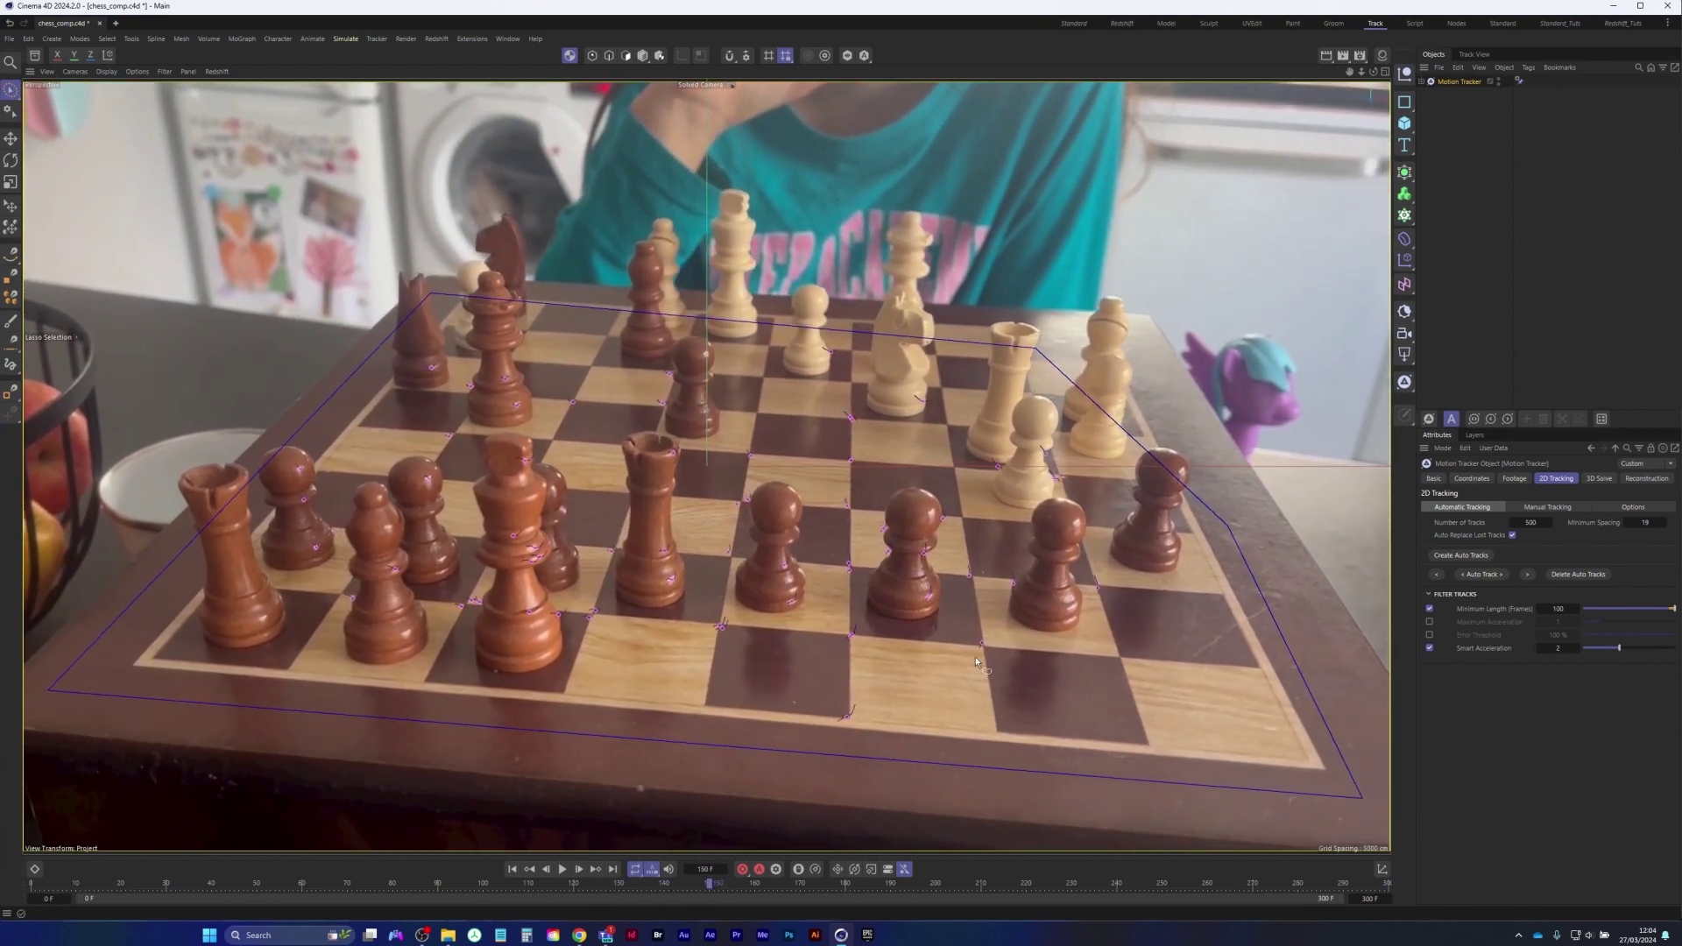
pyautogui.click(1480, 558)
pyautogui.moveTo(265, 601)
pyautogui.mouseDown()
pyautogui.moveTo(248, 614)
pyautogui.moveTo(279, 653)
pyautogui.moveTo(300, 632)
pyautogui.mouseUp()
pyautogui.moveTo(721, 371)
pyautogui.mouseDown()
pyautogui.moveTo(703, 385)
pyautogui.moveTo(756, 385)
pyautogui.mouseUp()
pyautogui.moveTo(565, 478)
pyautogui.mouseDown()
pyautogui.moveTo(559, 464)
pyautogui.moveTo(550, 504)
pyautogui.moveTo(580, 515)
pyautogui.mouseUp()
pyautogui.click(392, 624)
pyautogui.click(1483, 575)
pyautogui.moveTo(710, 892); pyautogui.dragTo(22, 818)
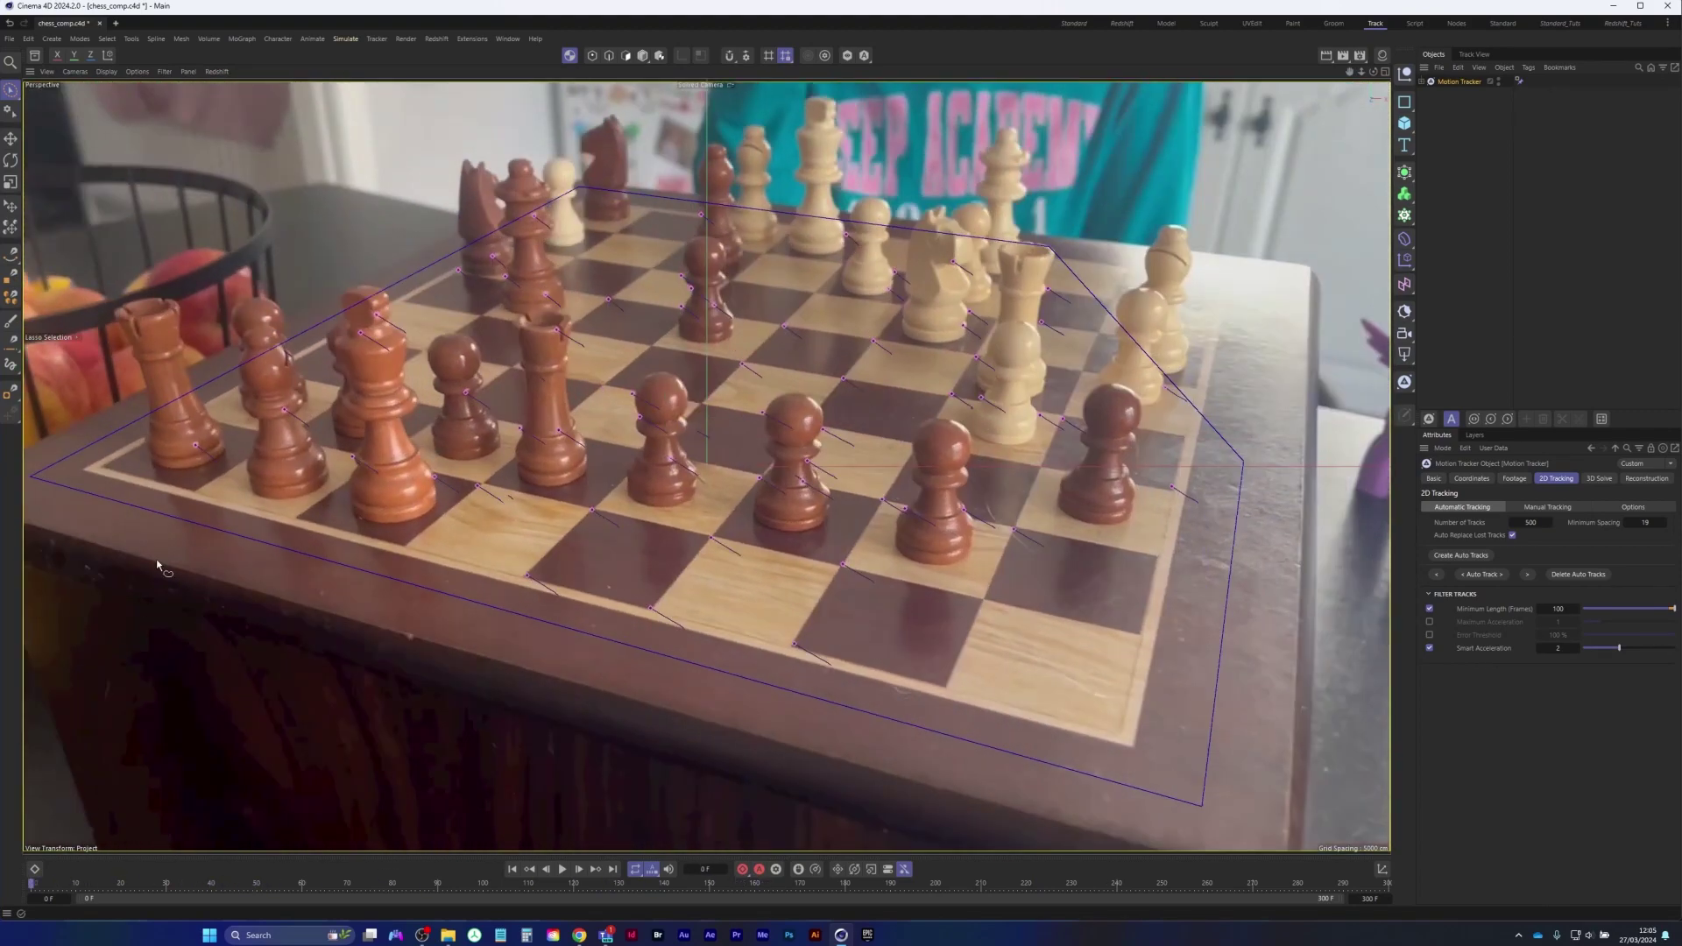
# Save the project and run the 3D solver with Full 3D Reconstruction
pyautogui.click(8, 39)
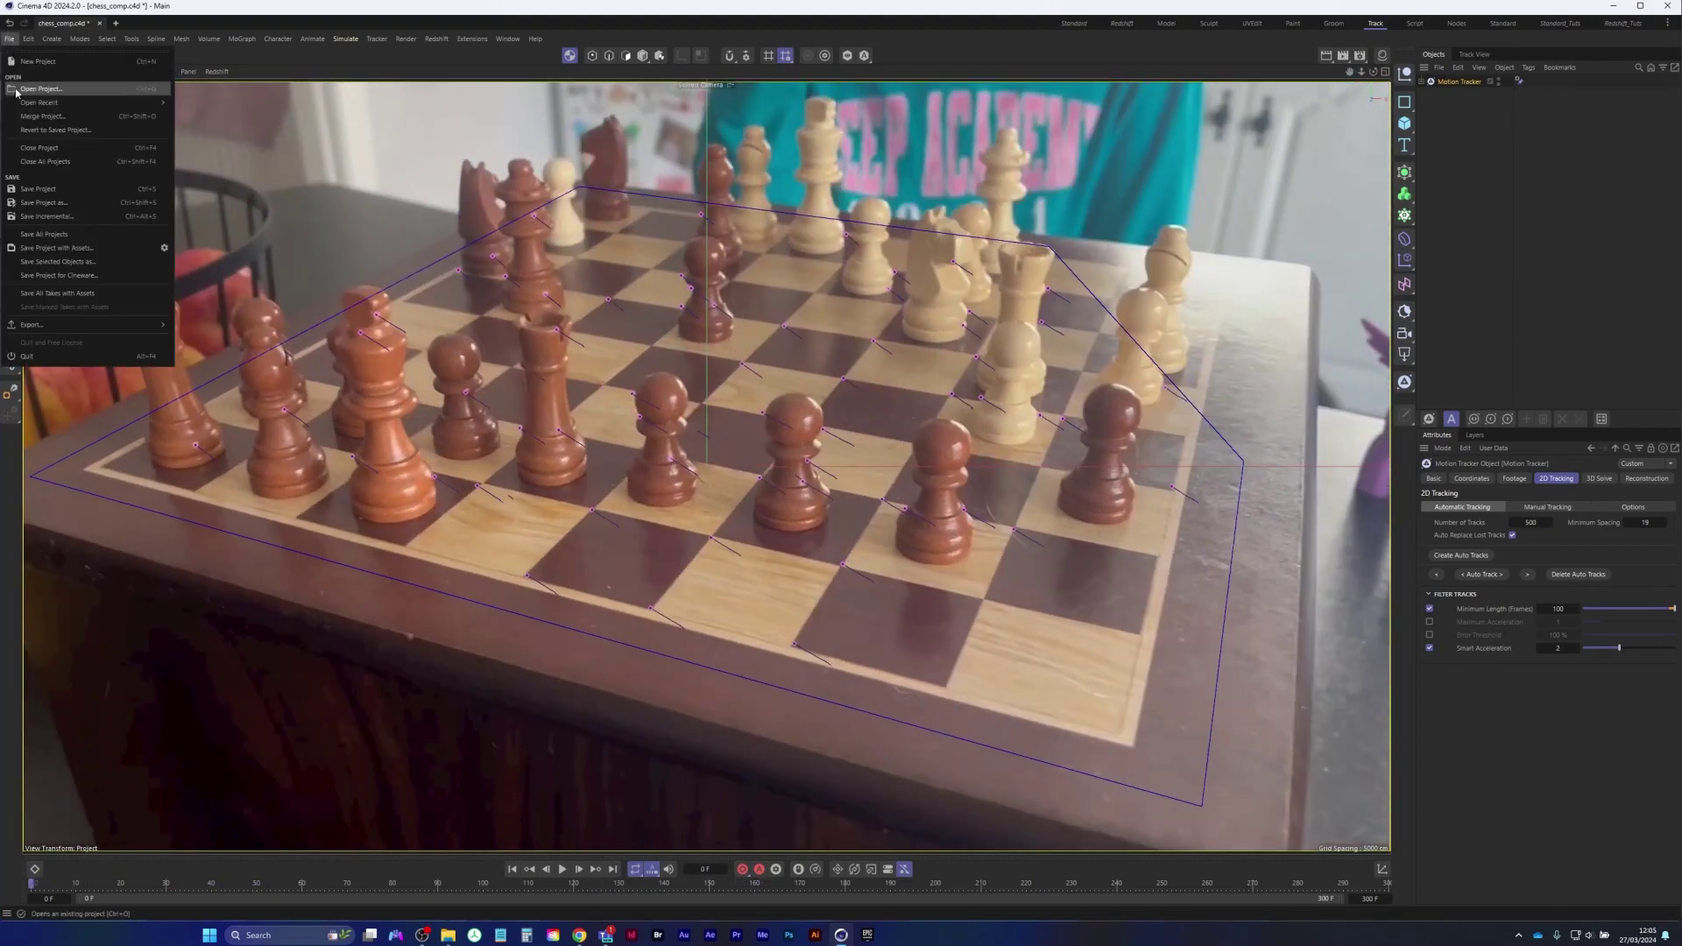
pyautogui.click(44, 191)
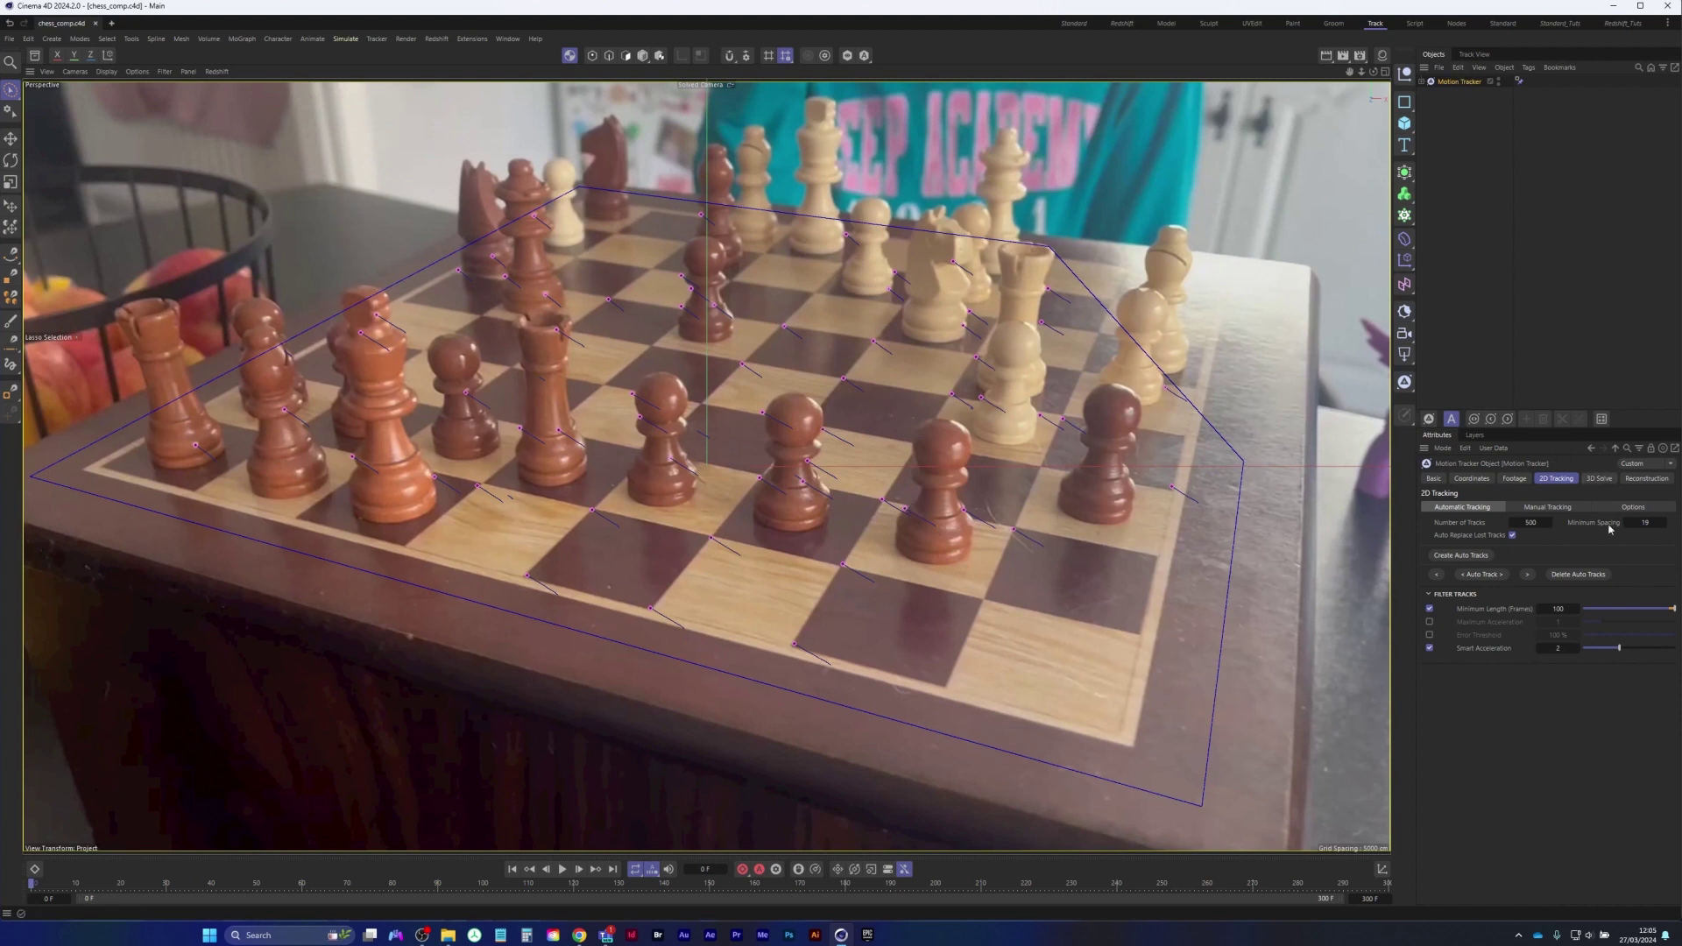
pyautogui.click(1601, 481)
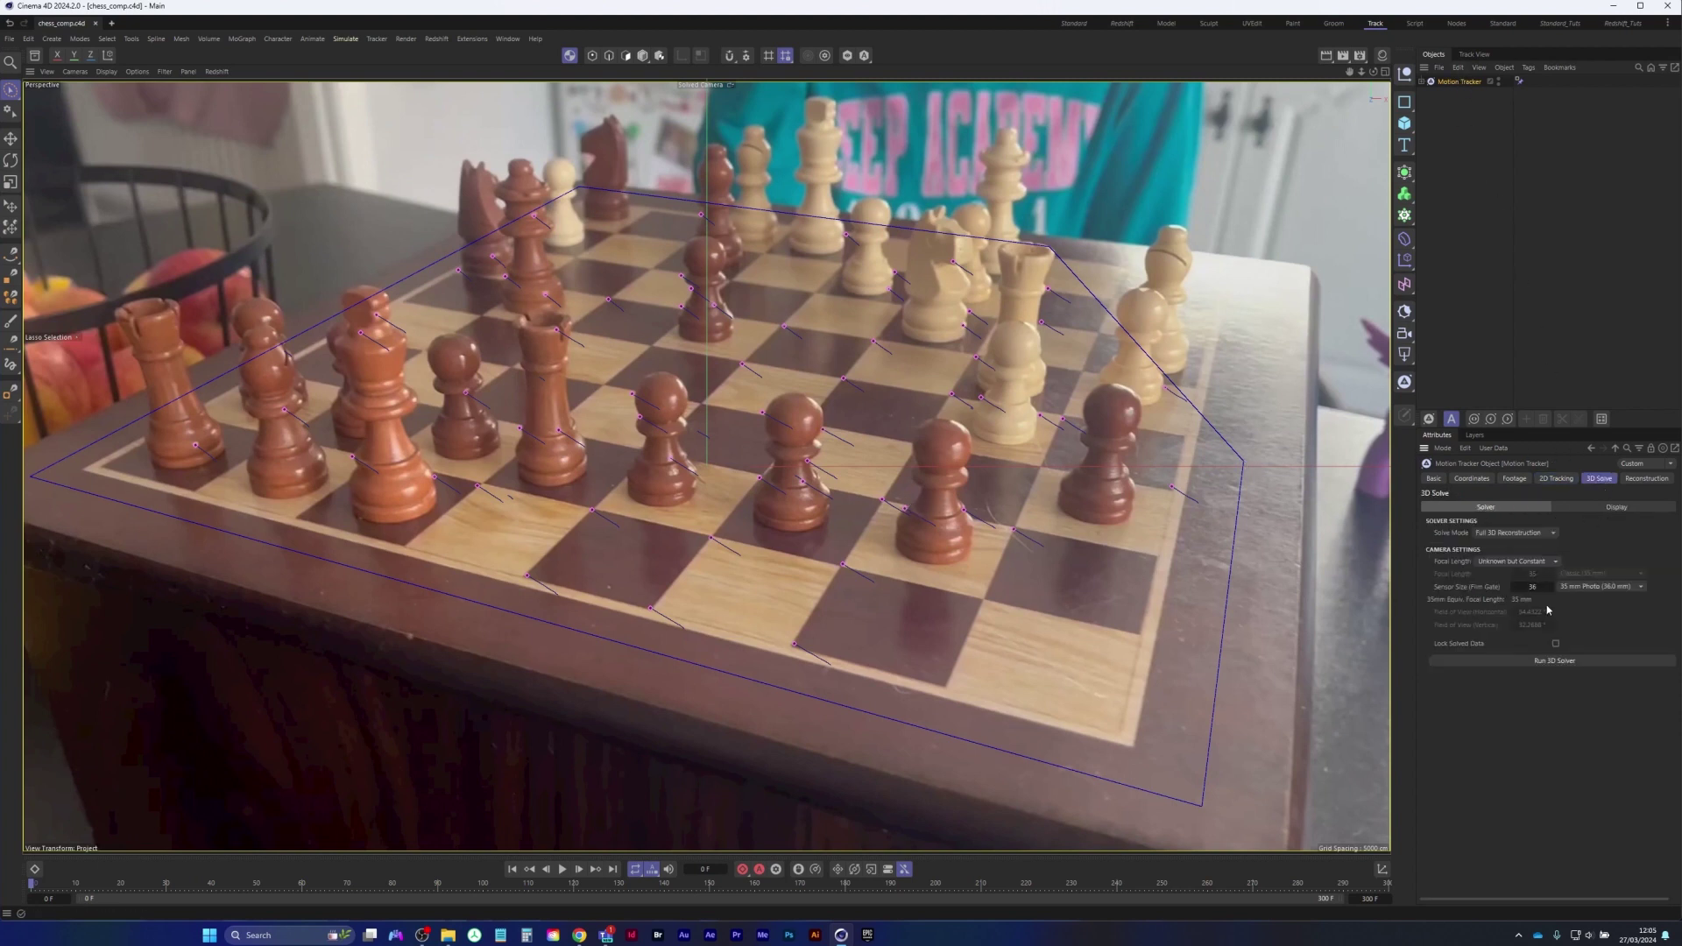
pyautogui.click(1556, 662)
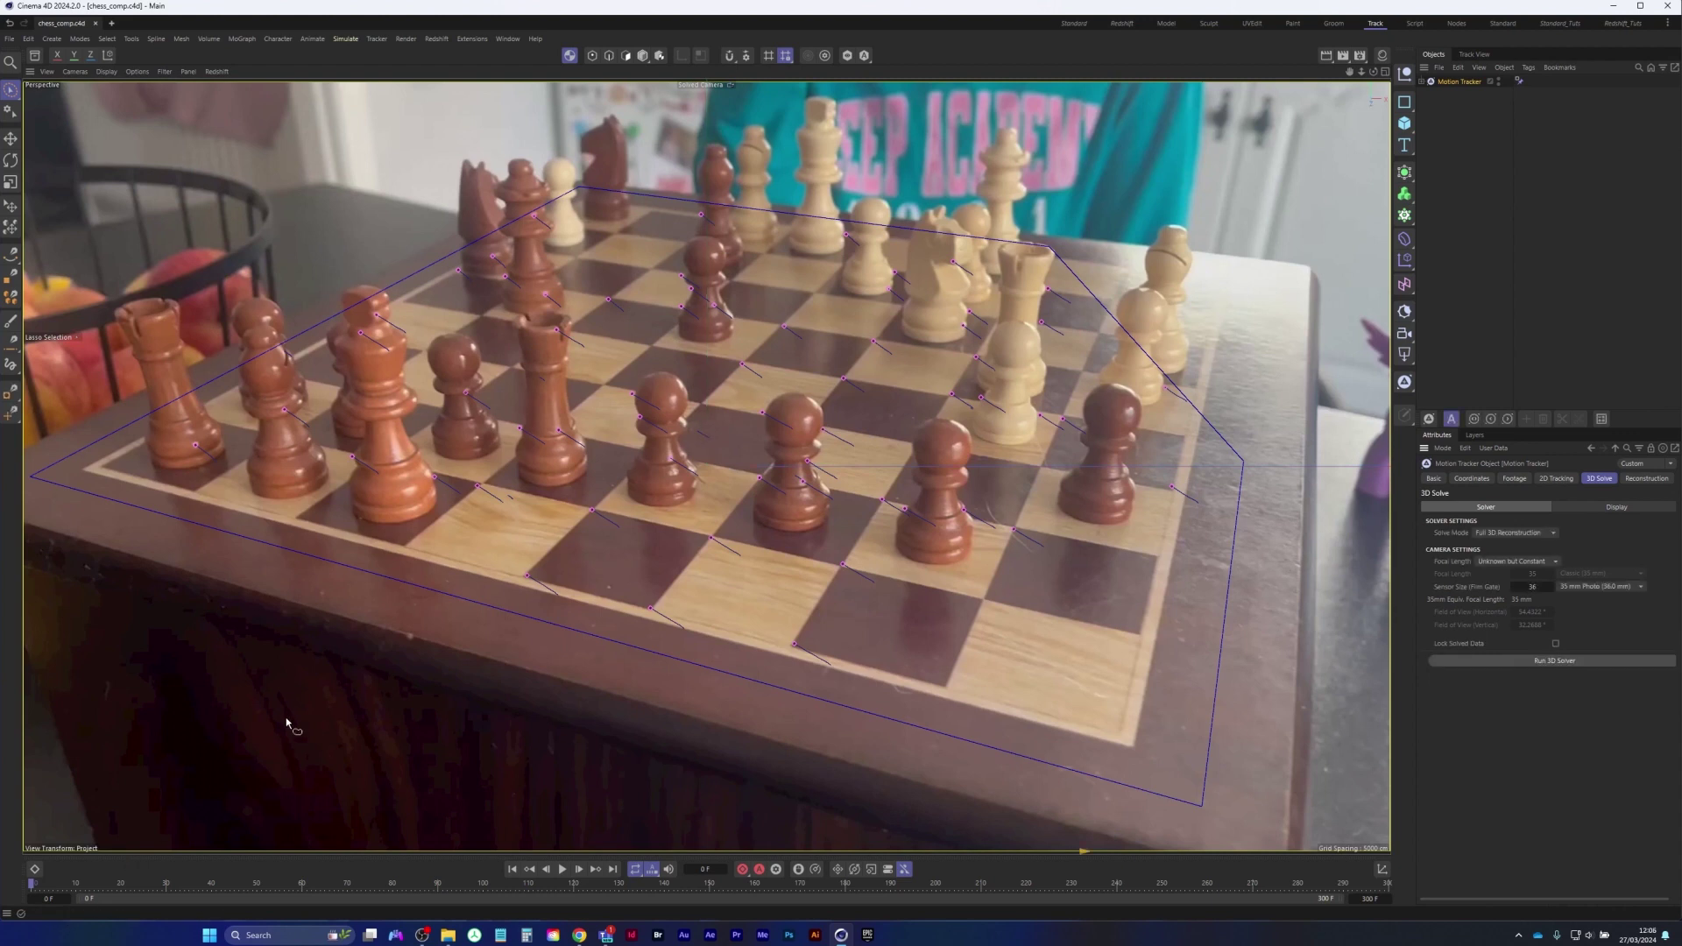
# Play the footage with the Motion Tracker deselected to check that the solved points stick to the scene
pyautogui.click(1466, 116)
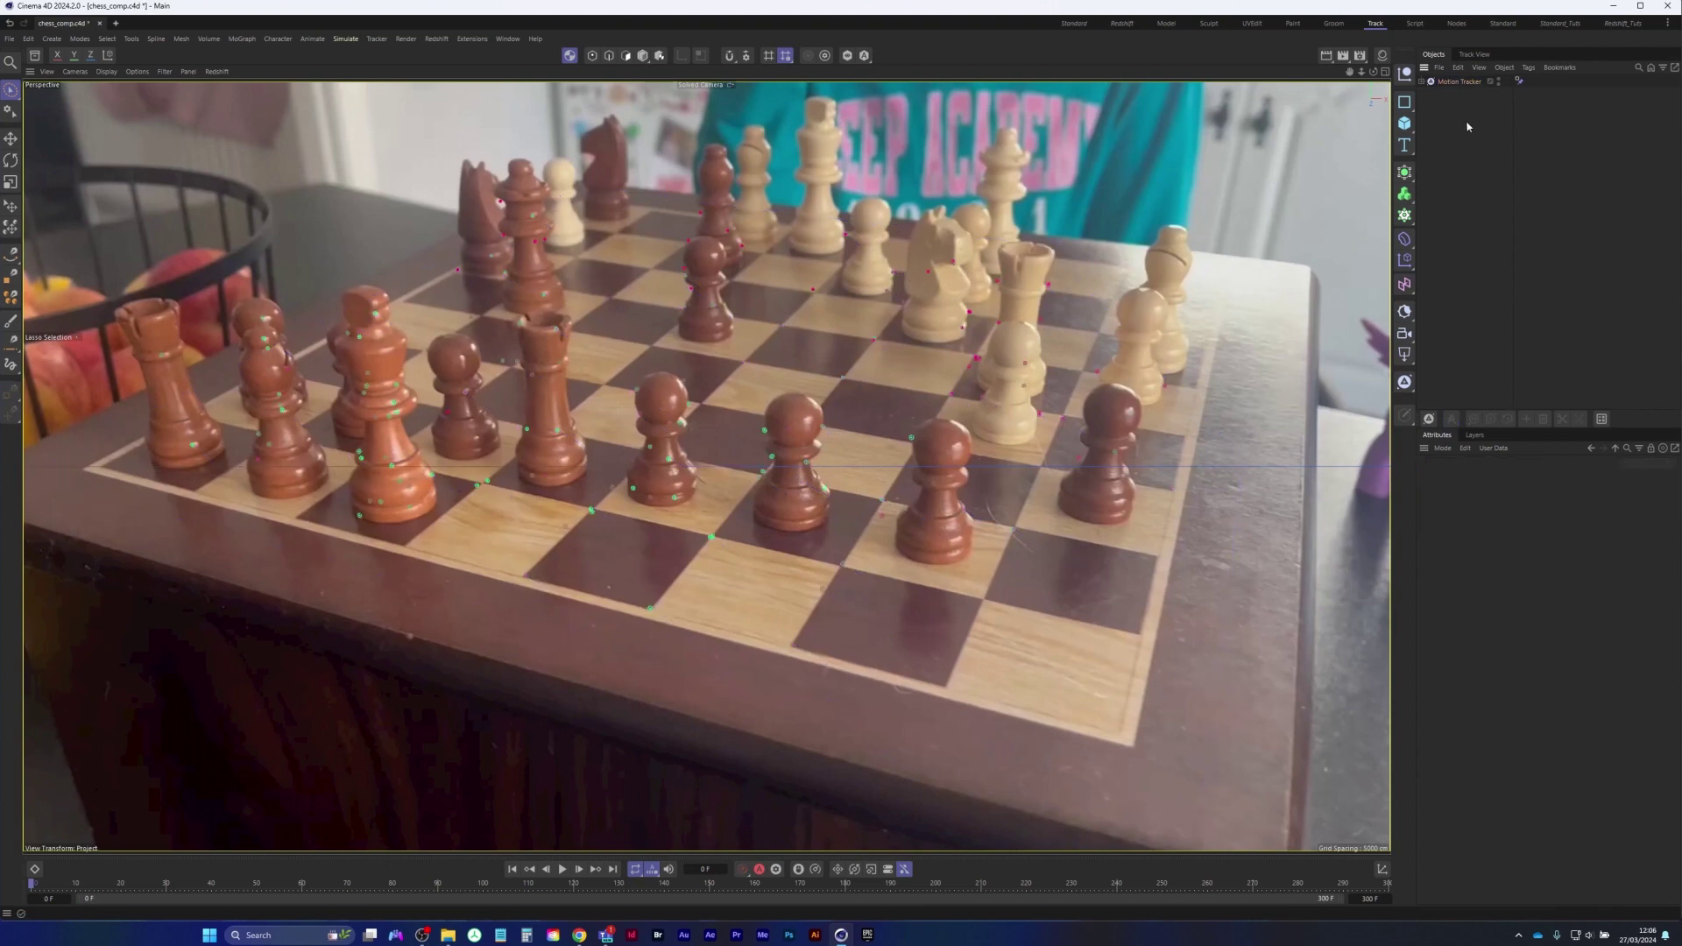
pyautogui.click(562, 870)
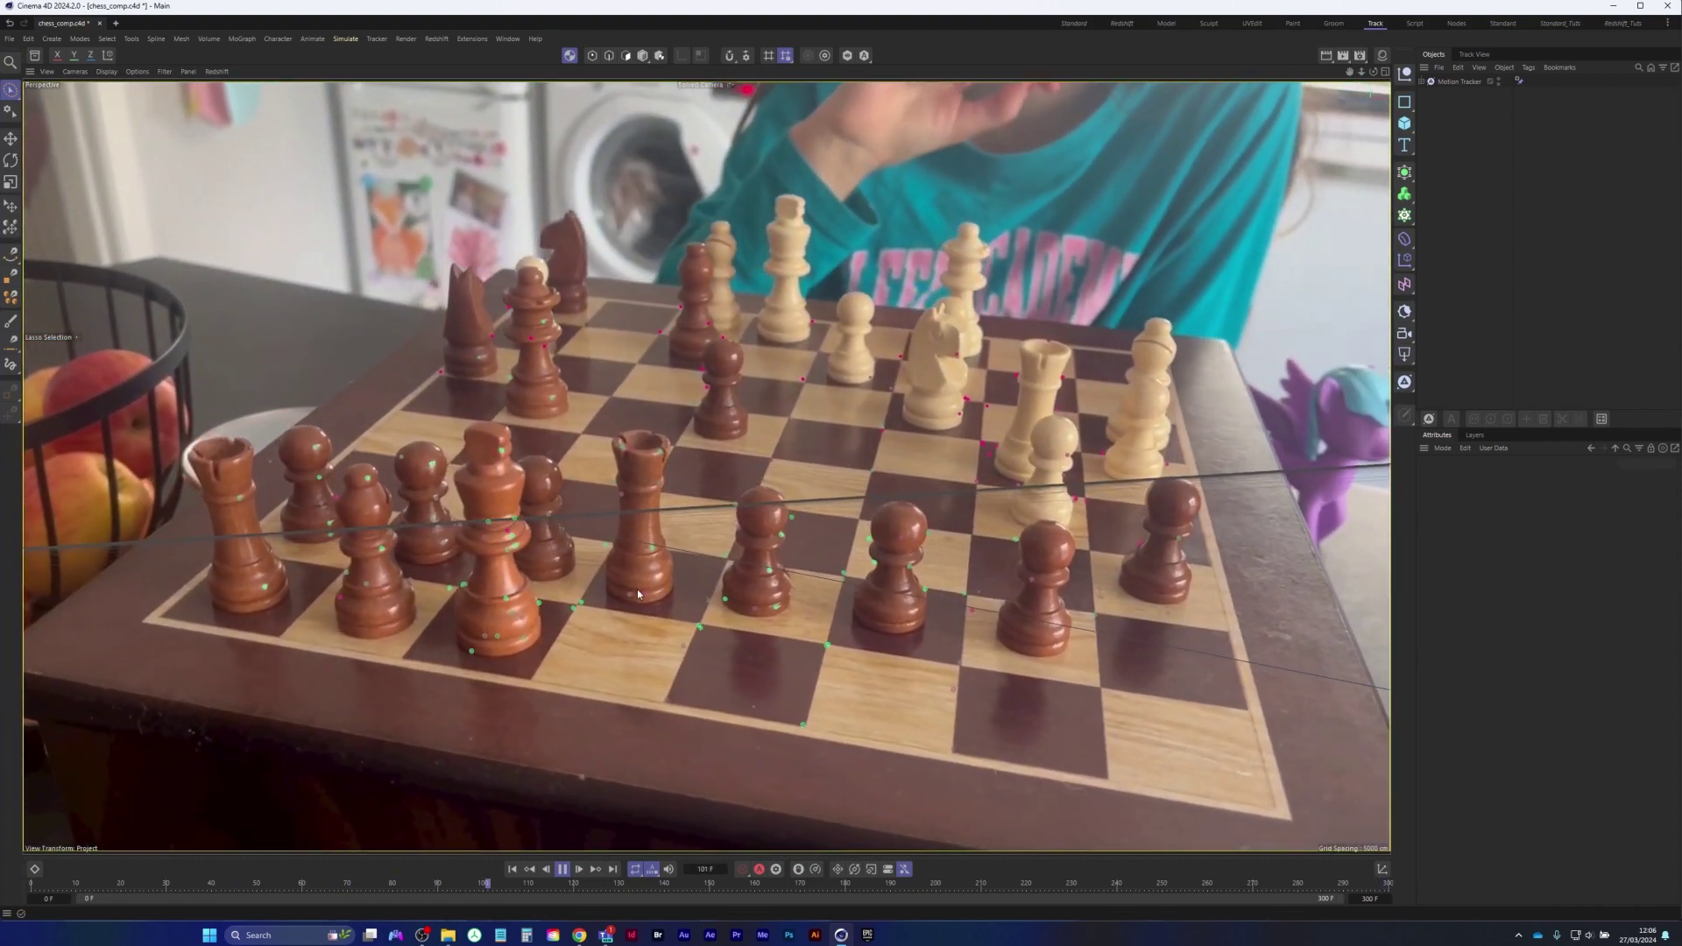
pyautogui.click(562, 869)
pyautogui.click(512, 871)
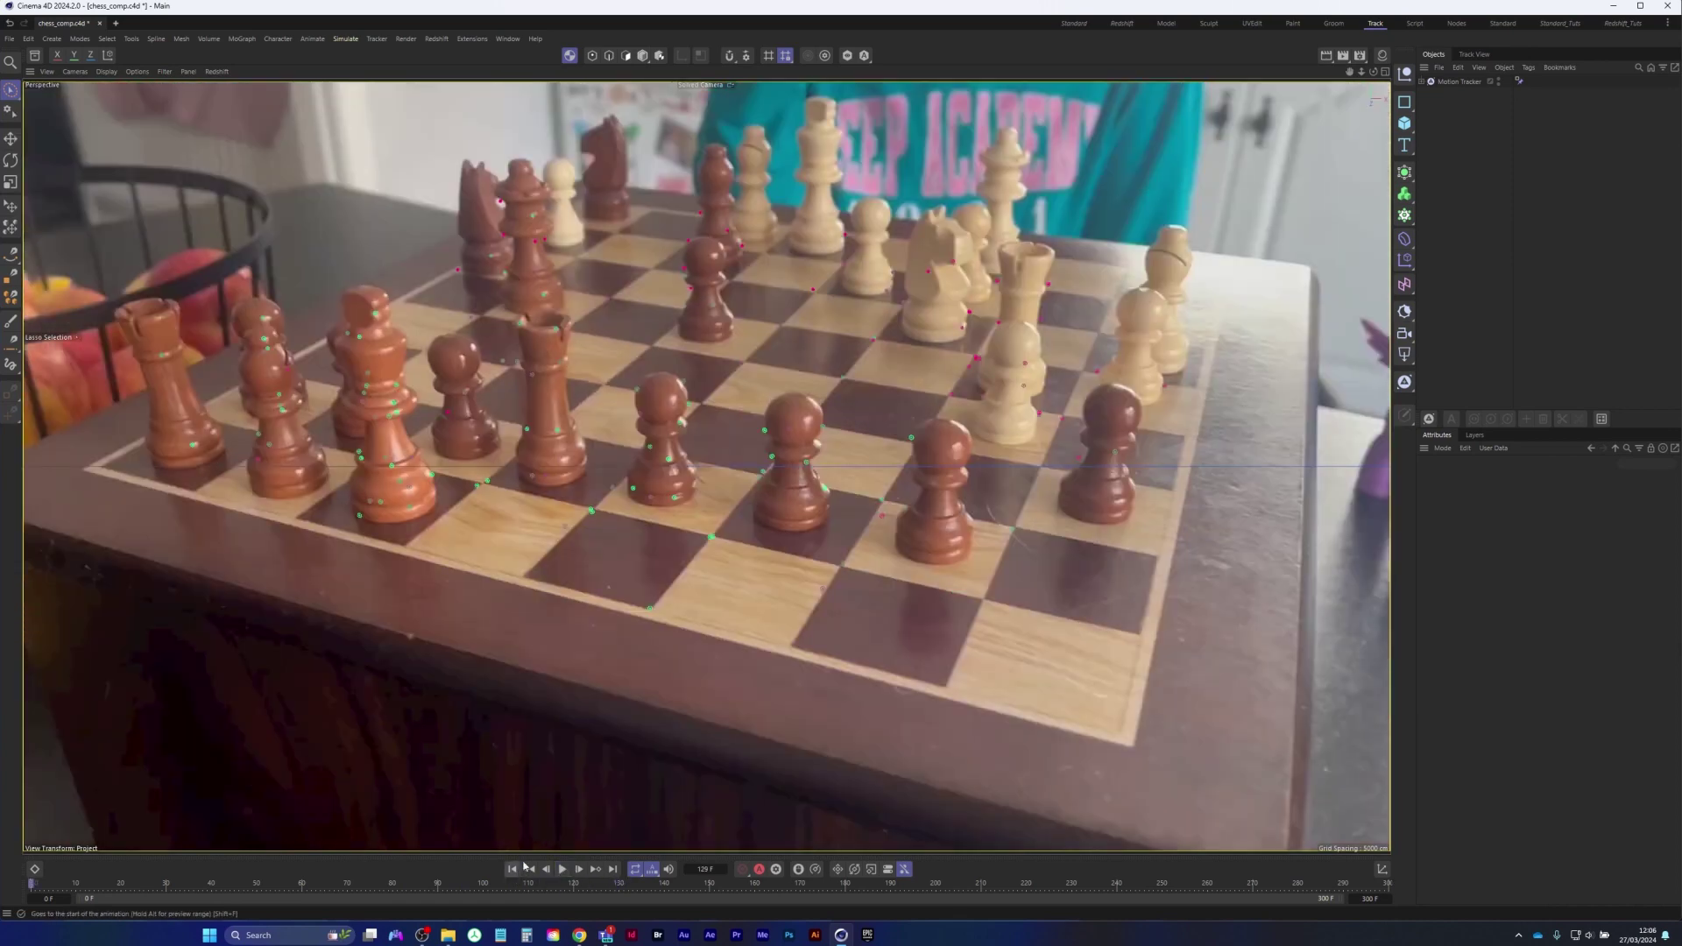
# Add a position constraint to the Motion Tracker on the square-corner track just right of the middle dark pawn
pyautogui.click(1457, 81)
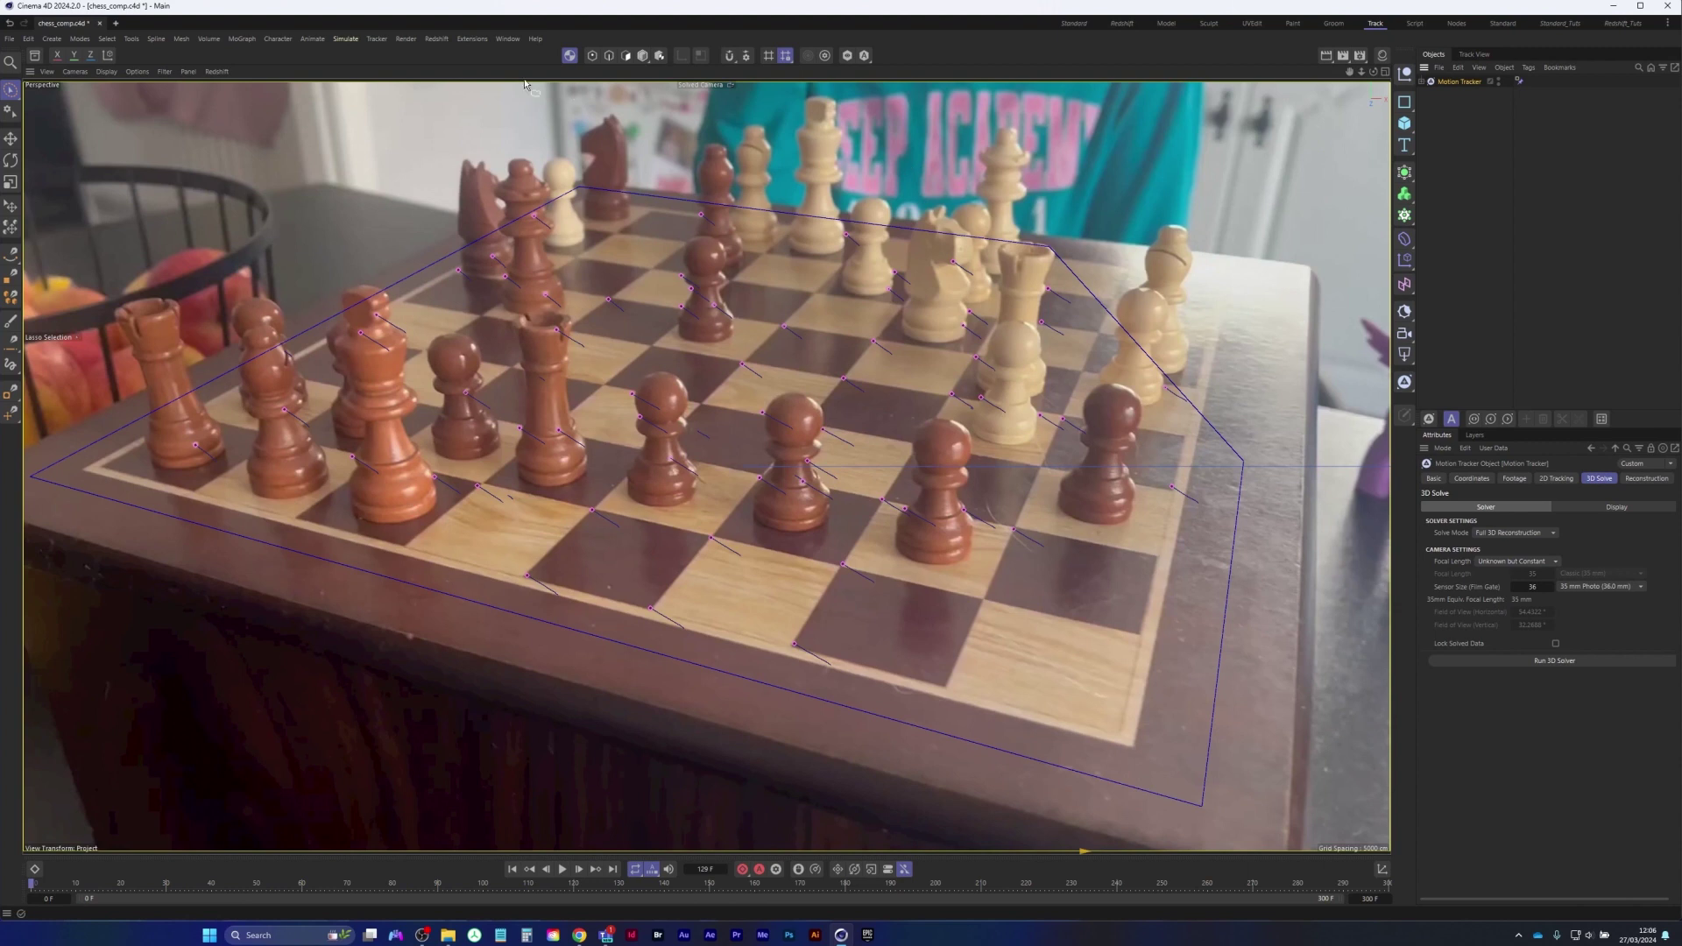
pyautogui.click(375, 39)
pyautogui.moveTo(429, 429)
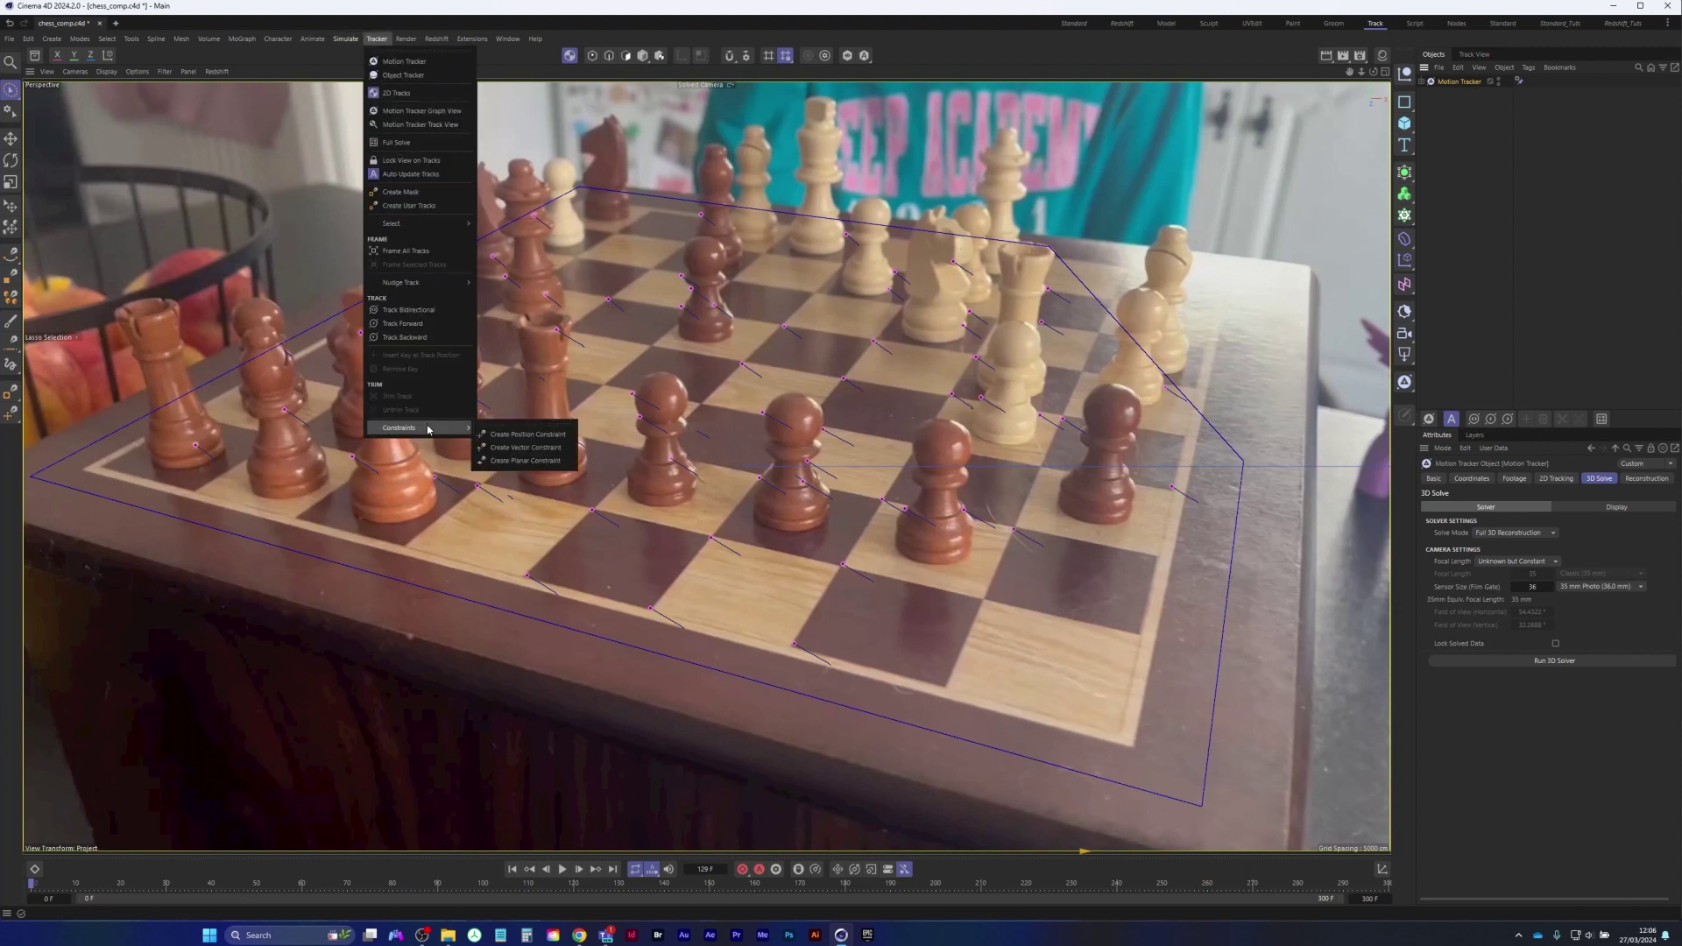
pyautogui.click(530, 436)
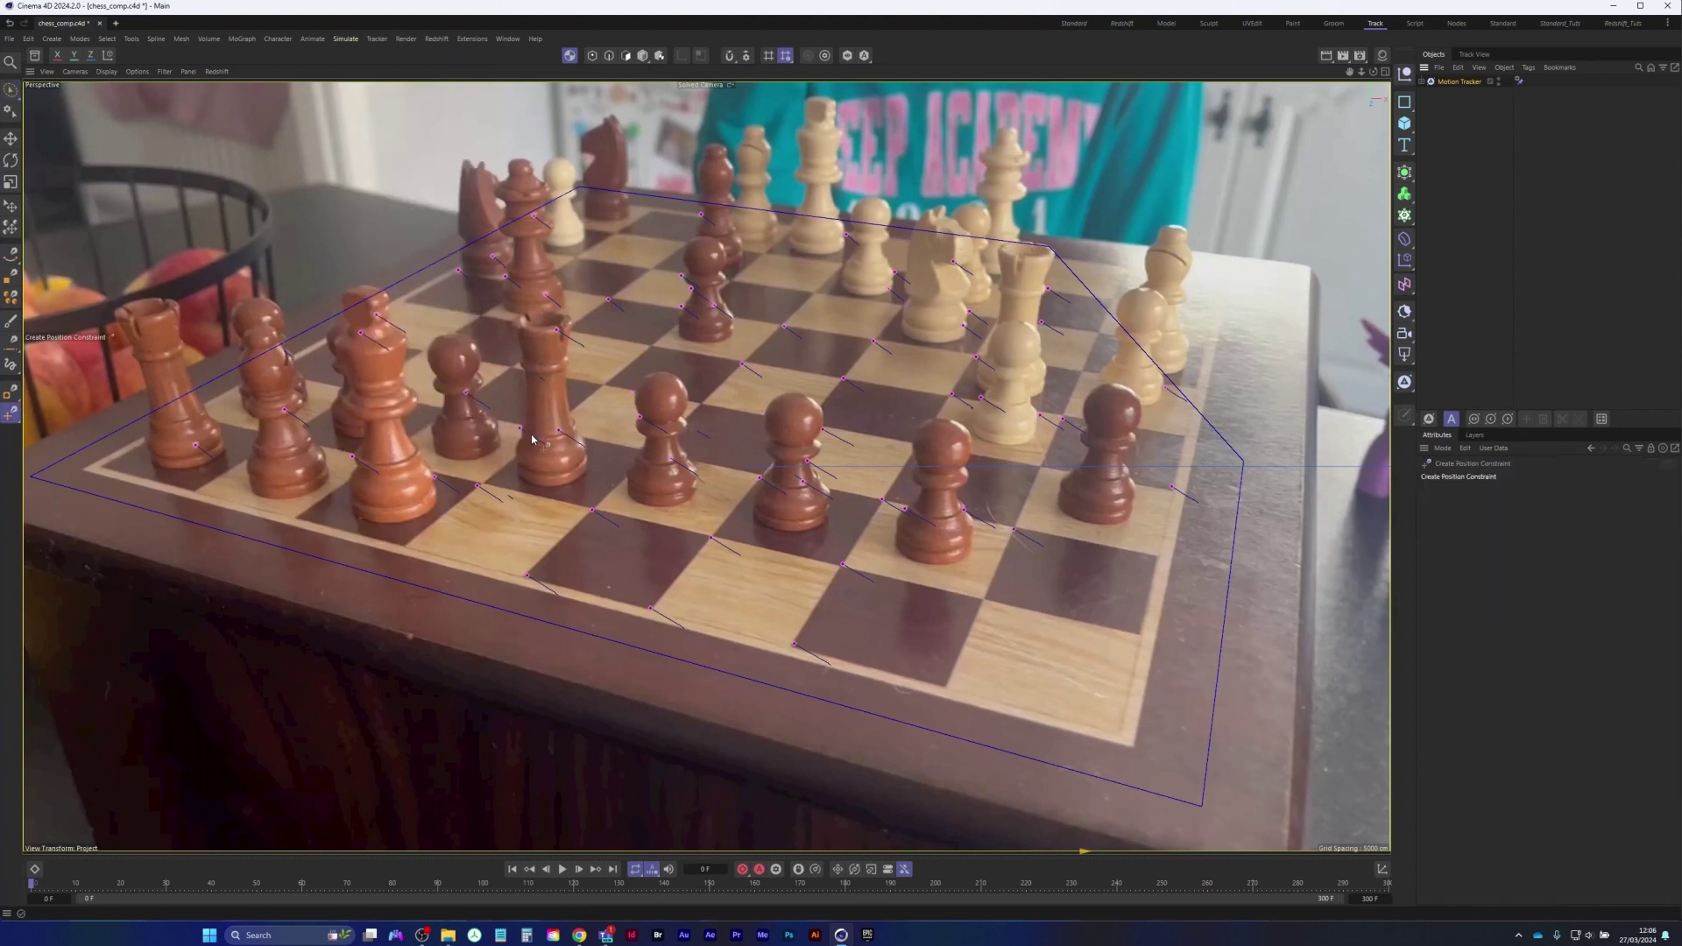
pyautogui.click(743, 366)
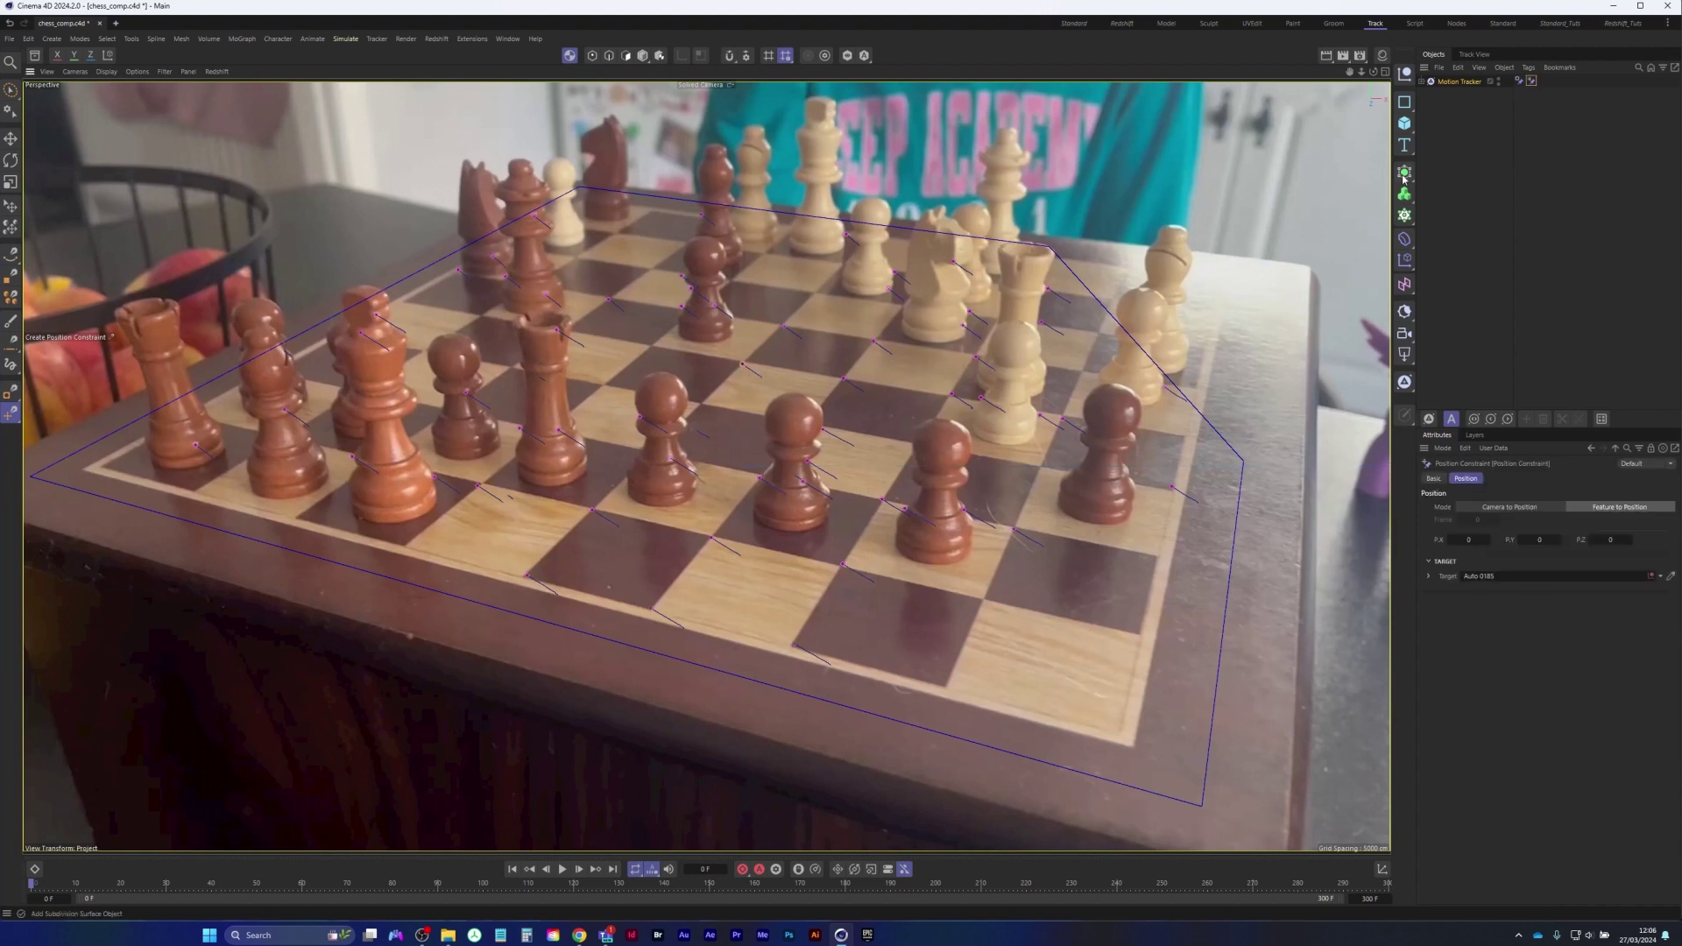
pyautogui.click(1464, 164)
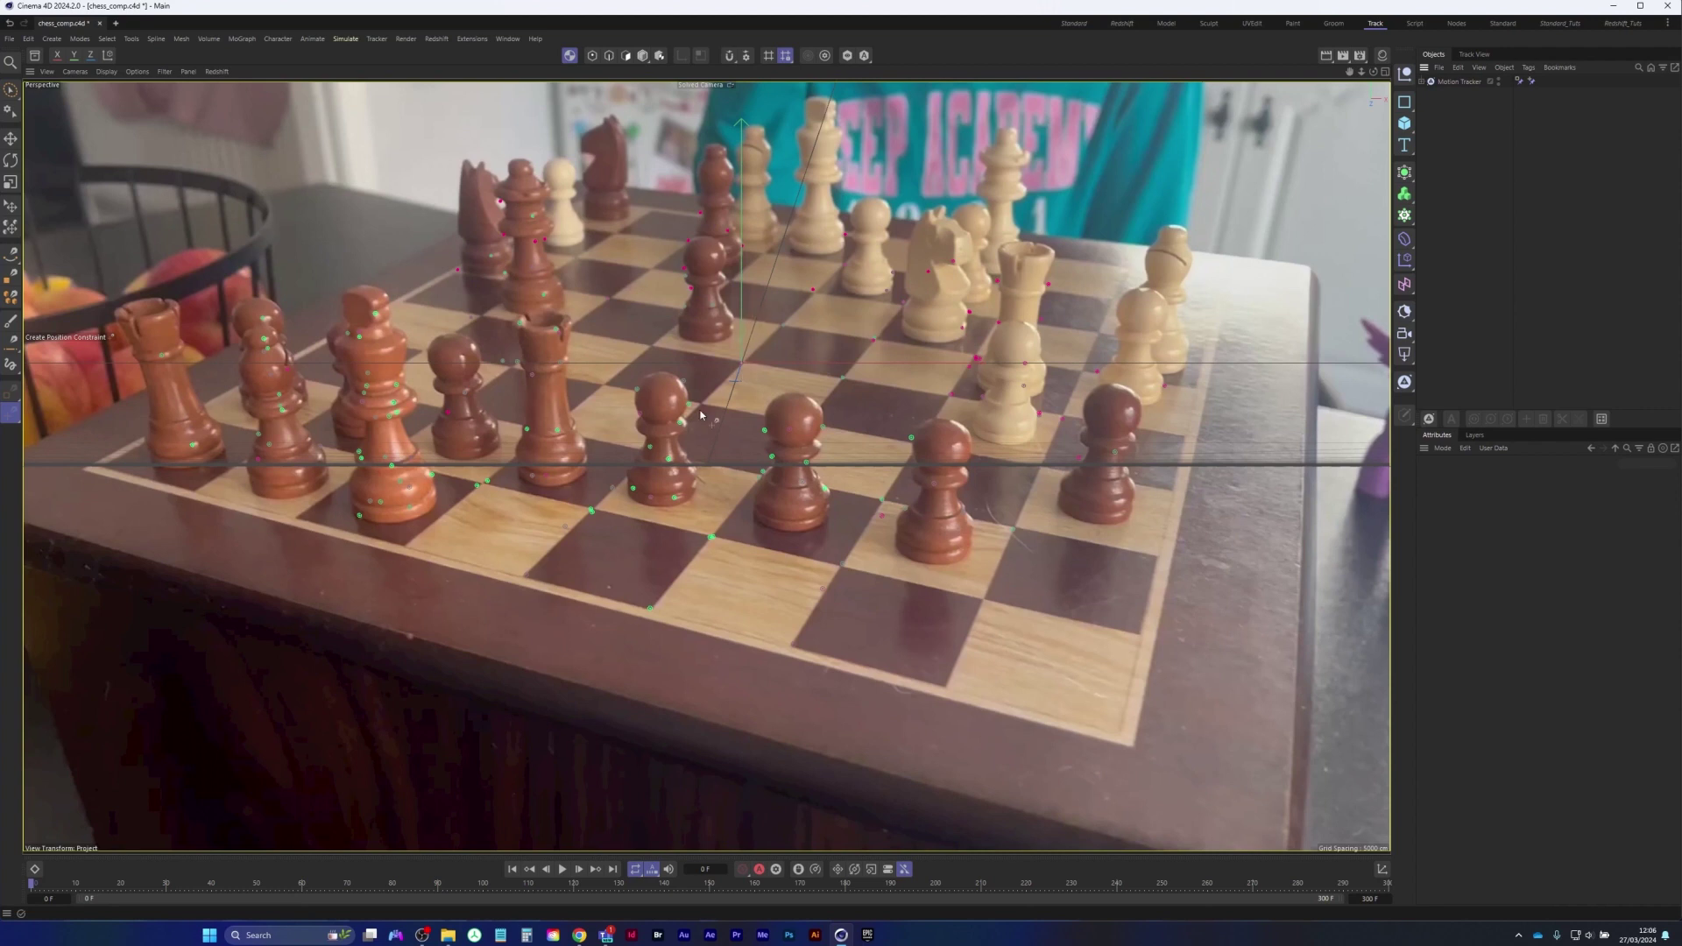
# Add a planar constraint to the Motion Tracker through three tracks at square corners near the board's centre
pyautogui.click(1464, 84)
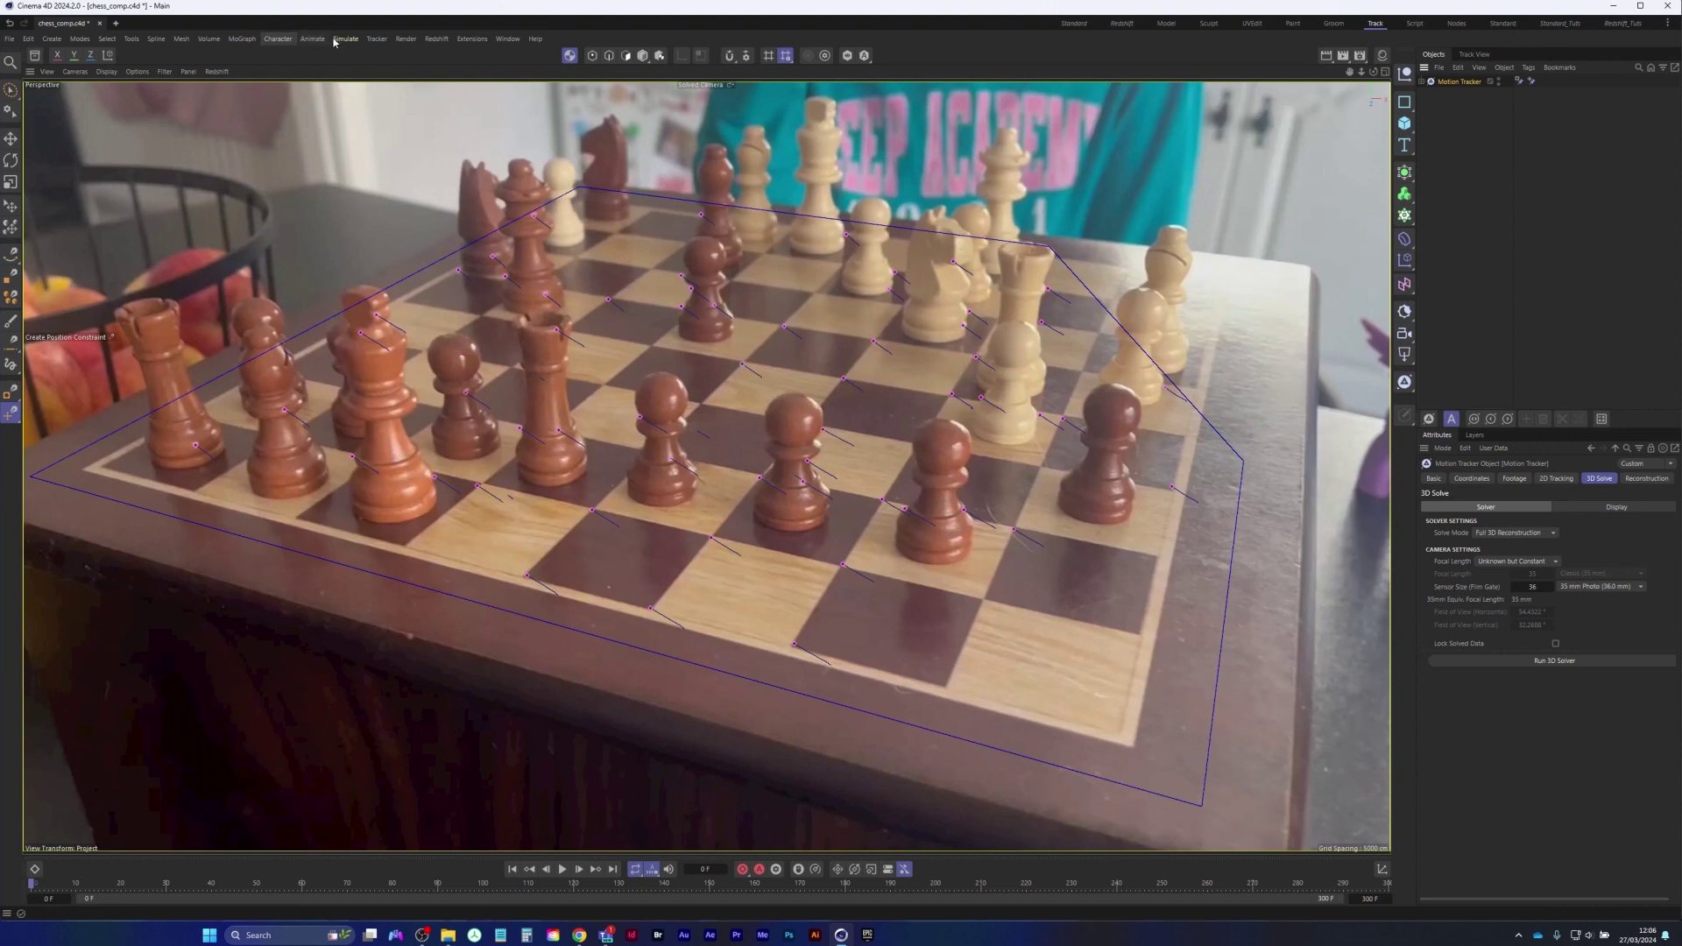
pyautogui.click(377, 38)
pyautogui.moveTo(436, 429)
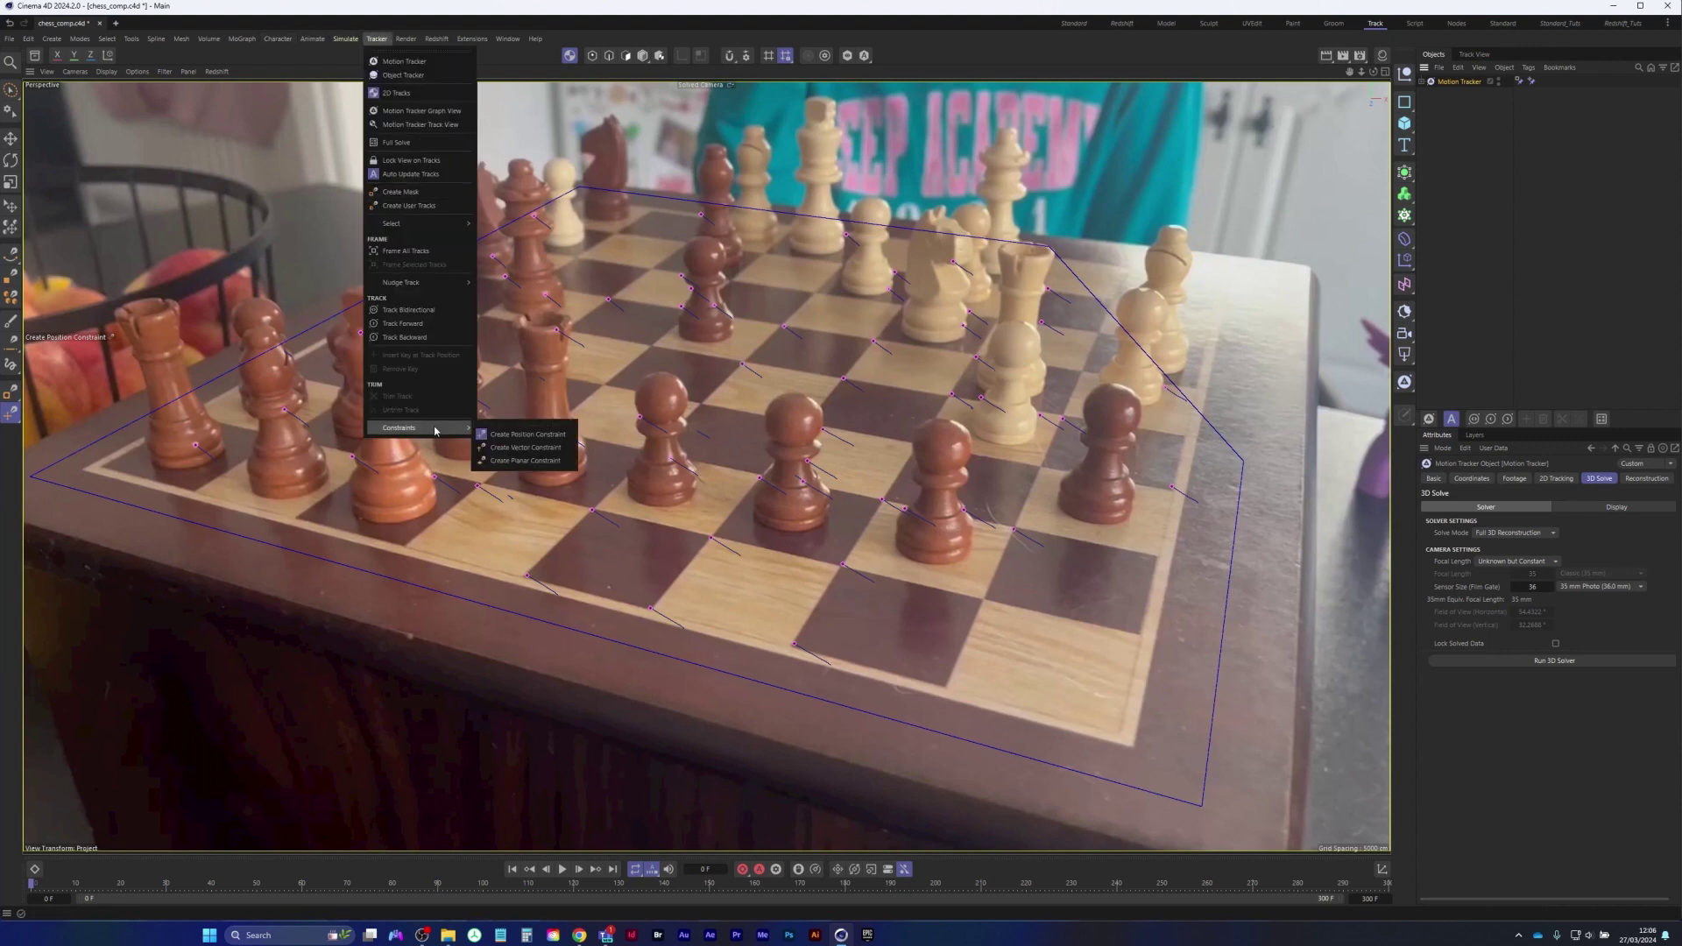
pyautogui.click(524, 461)
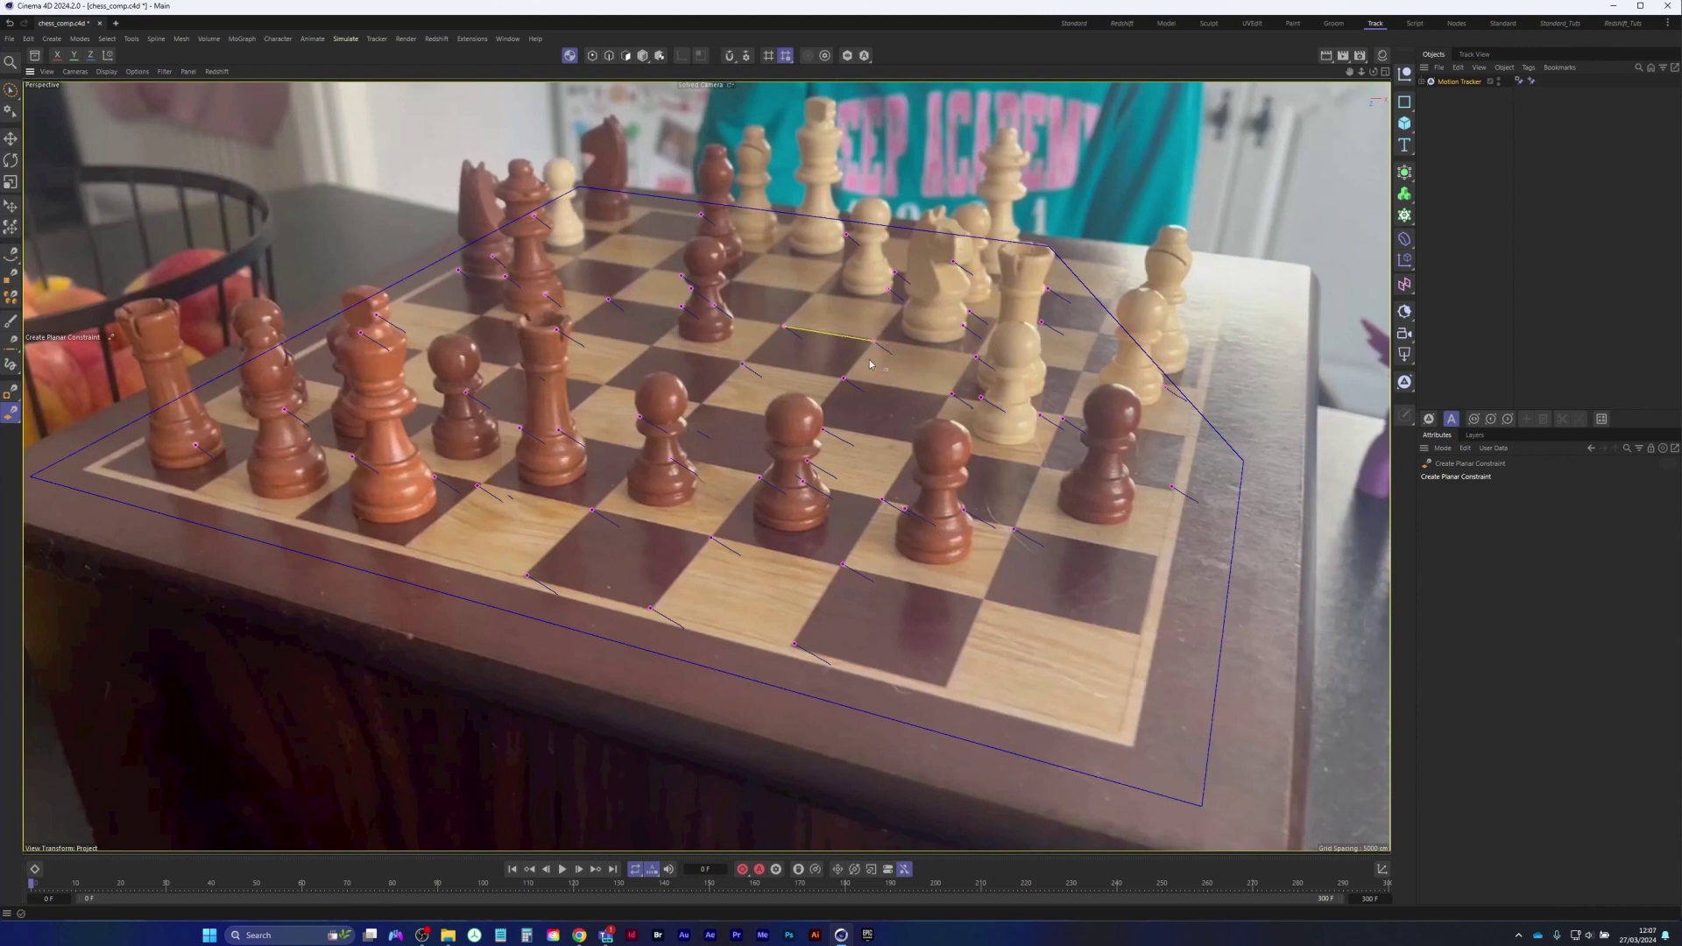
pyautogui.click(844, 381)
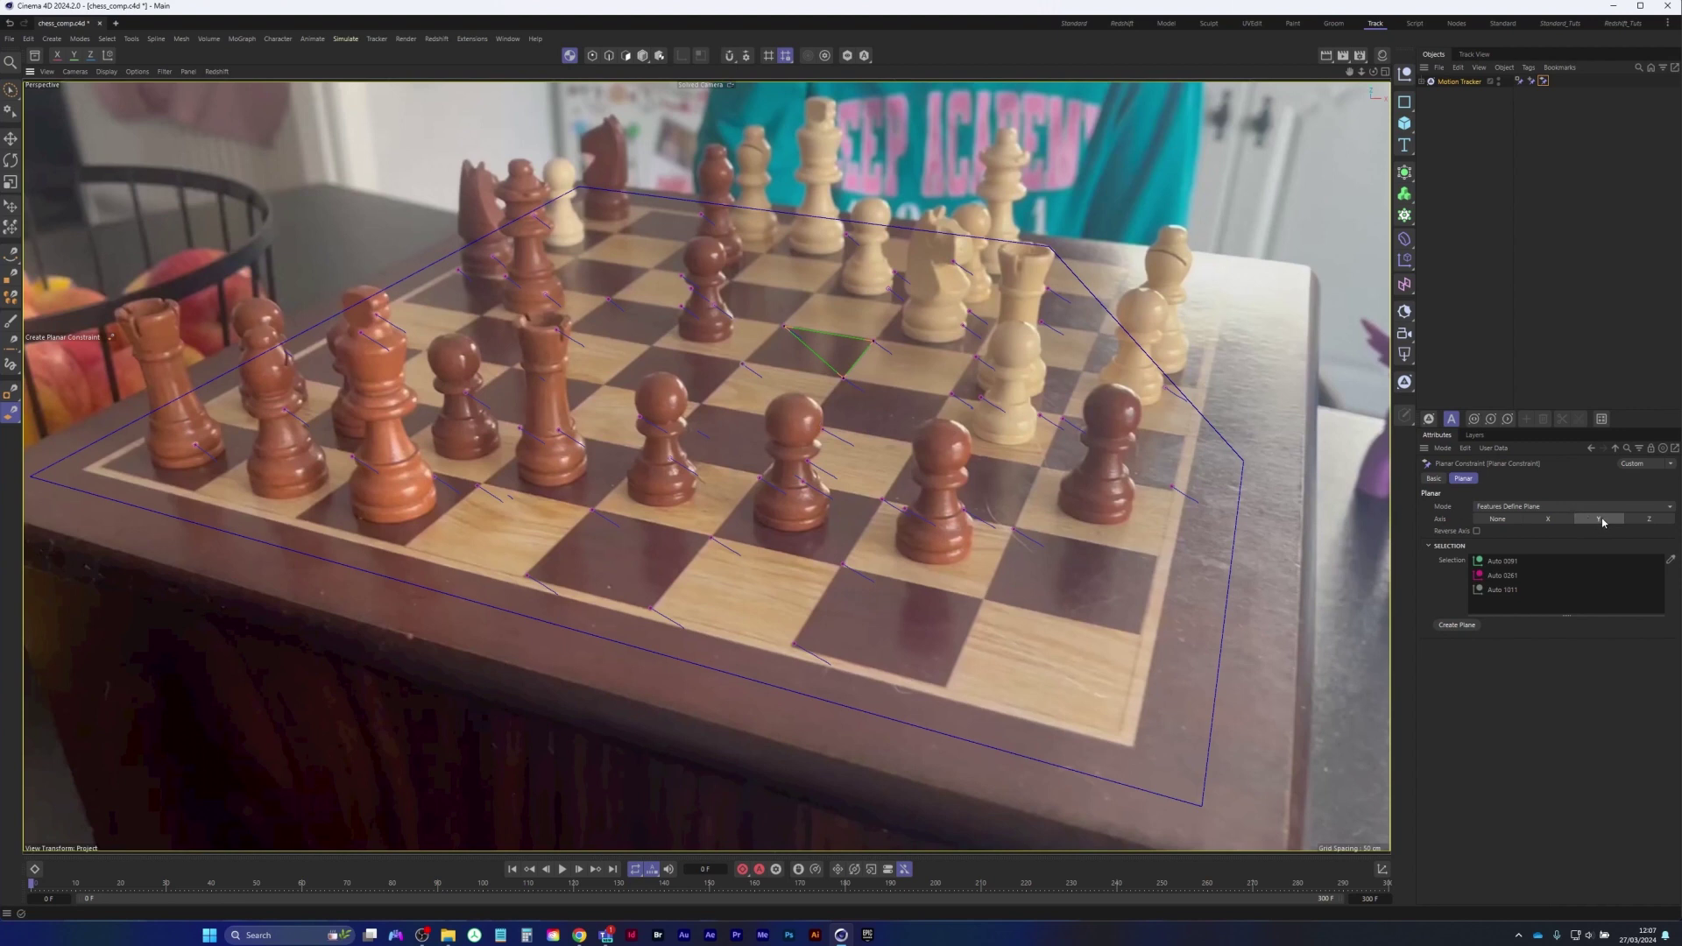
# Create a plane from the planar constraint's three tracks on the board
pyautogui.click(1453, 627)
pyautogui.click(1444, 82)
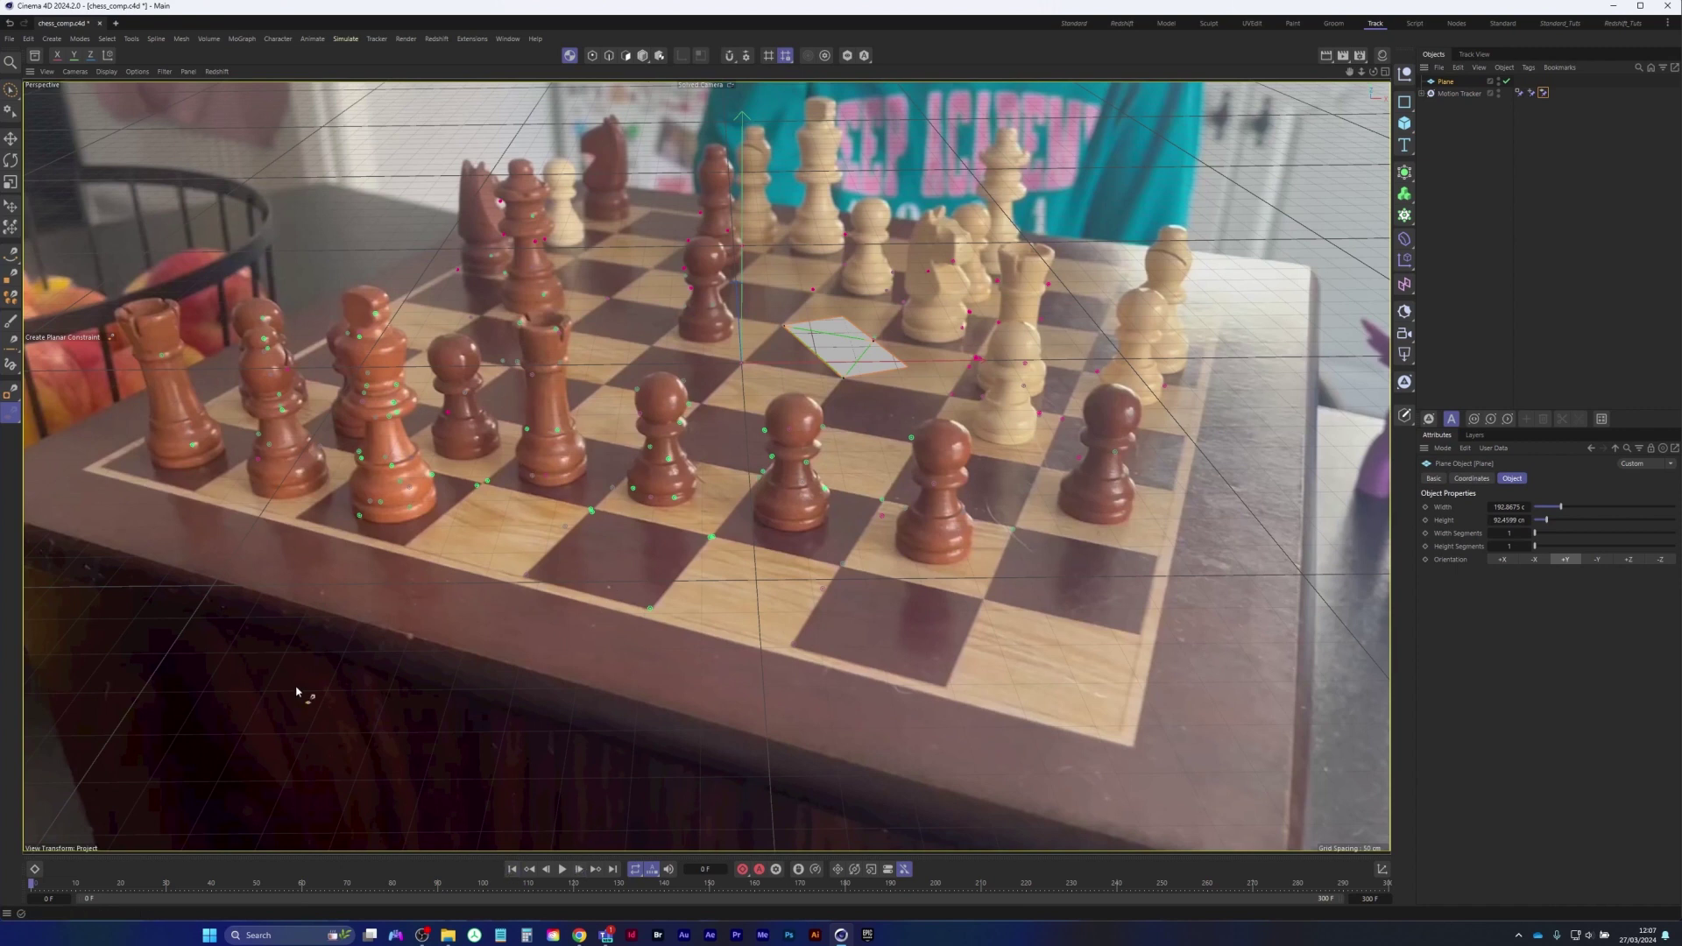
# Toggle the workplane grid off and on, and play the footage to check that the plane and grid stick to the board
pyautogui.click(165, 71)
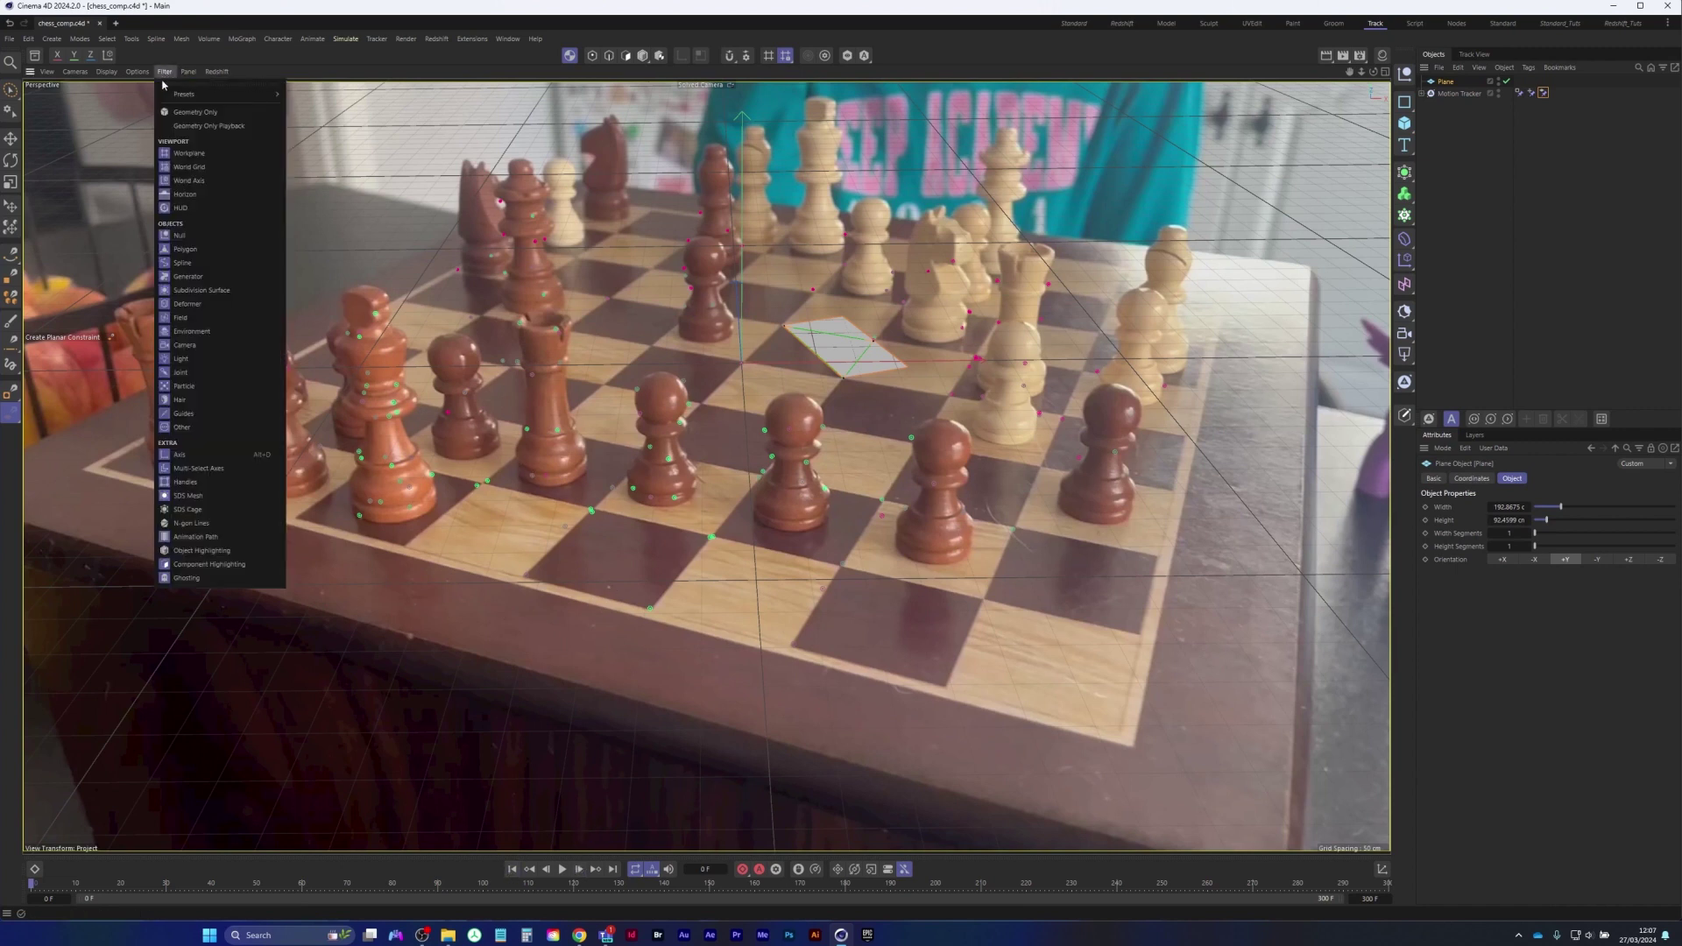
pyautogui.click(194, 154)
pyautogui.click(165, 71)
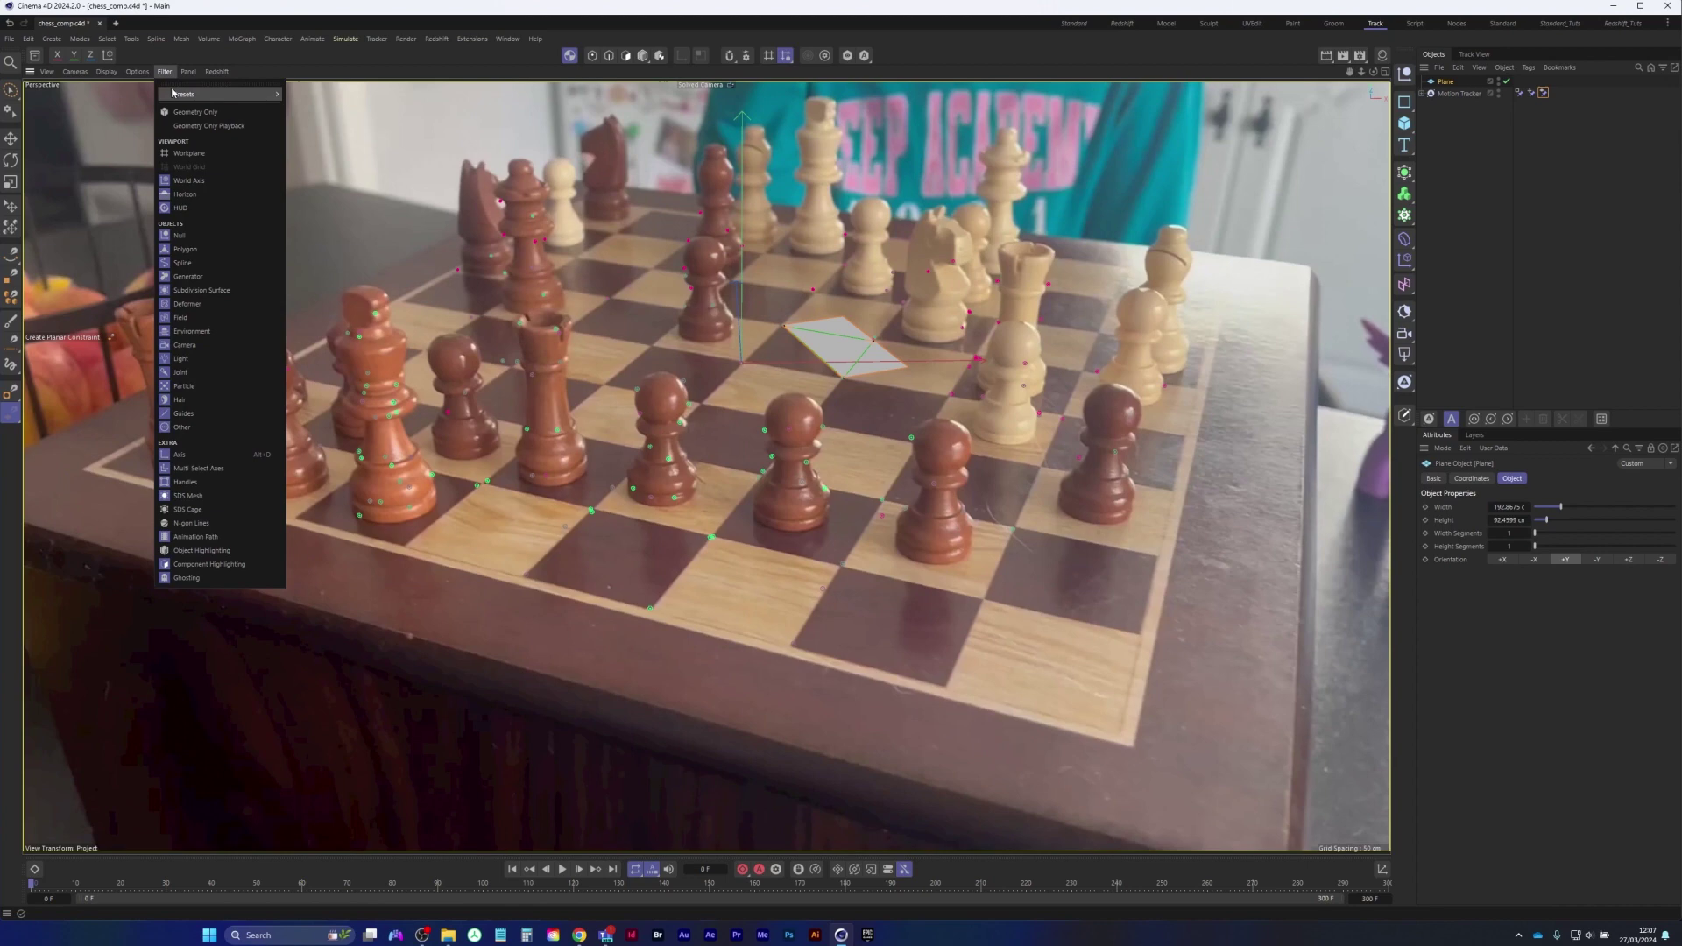
pyautogui.click(195, 154)
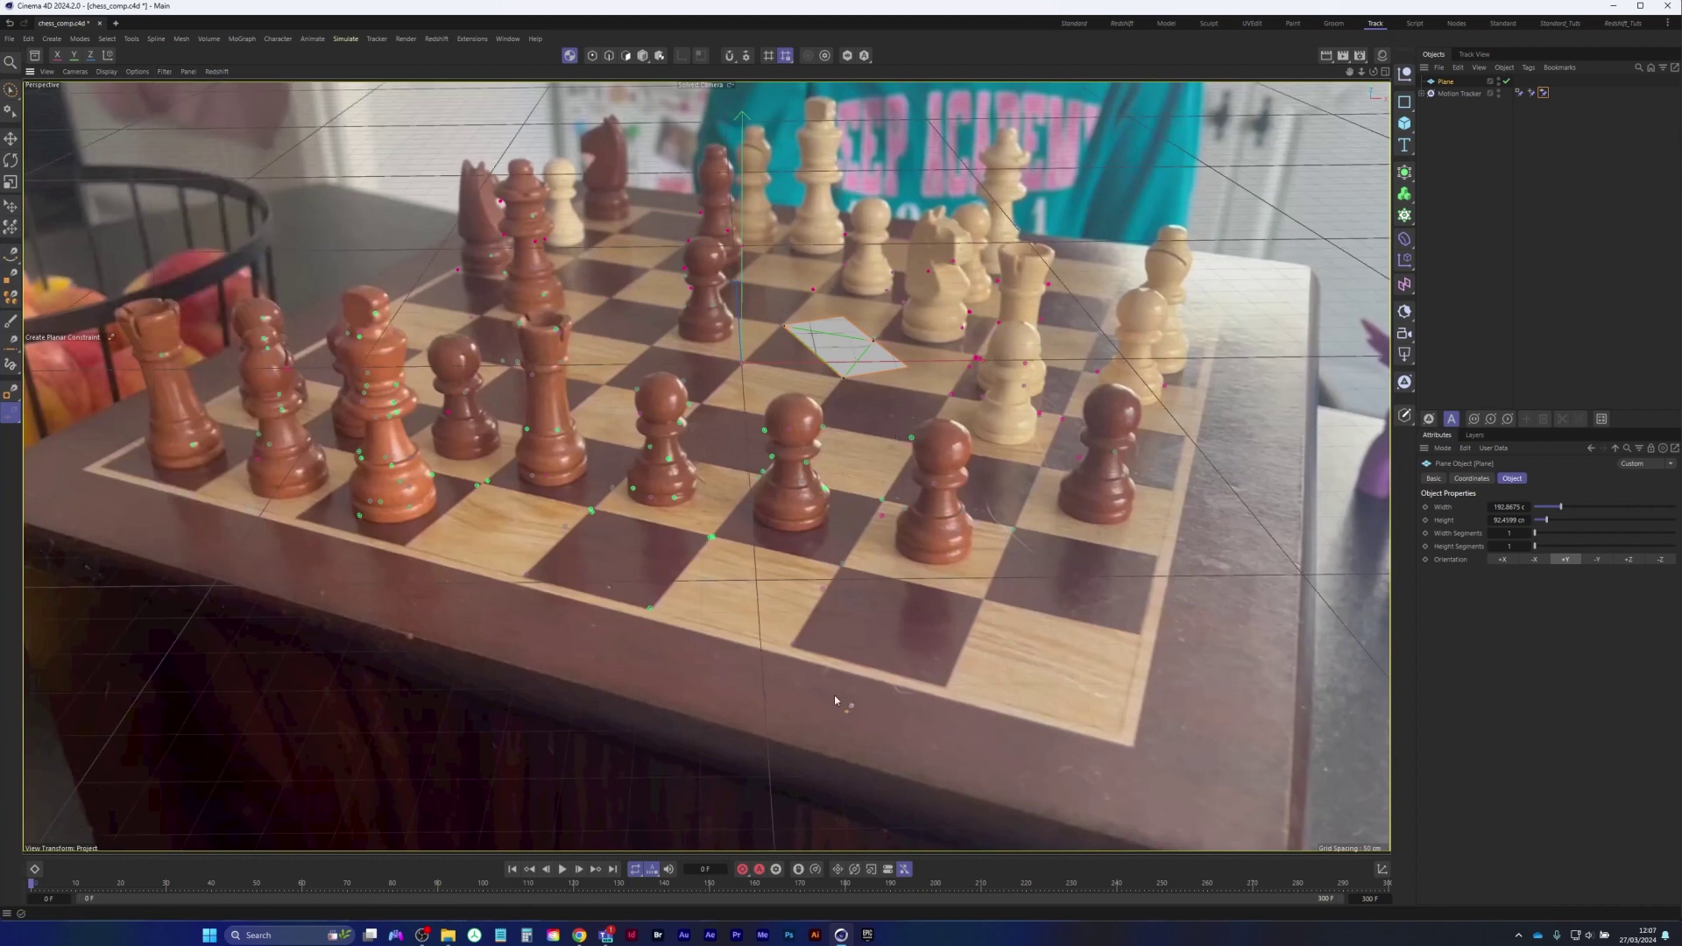
pyautogui.click(562, 869)
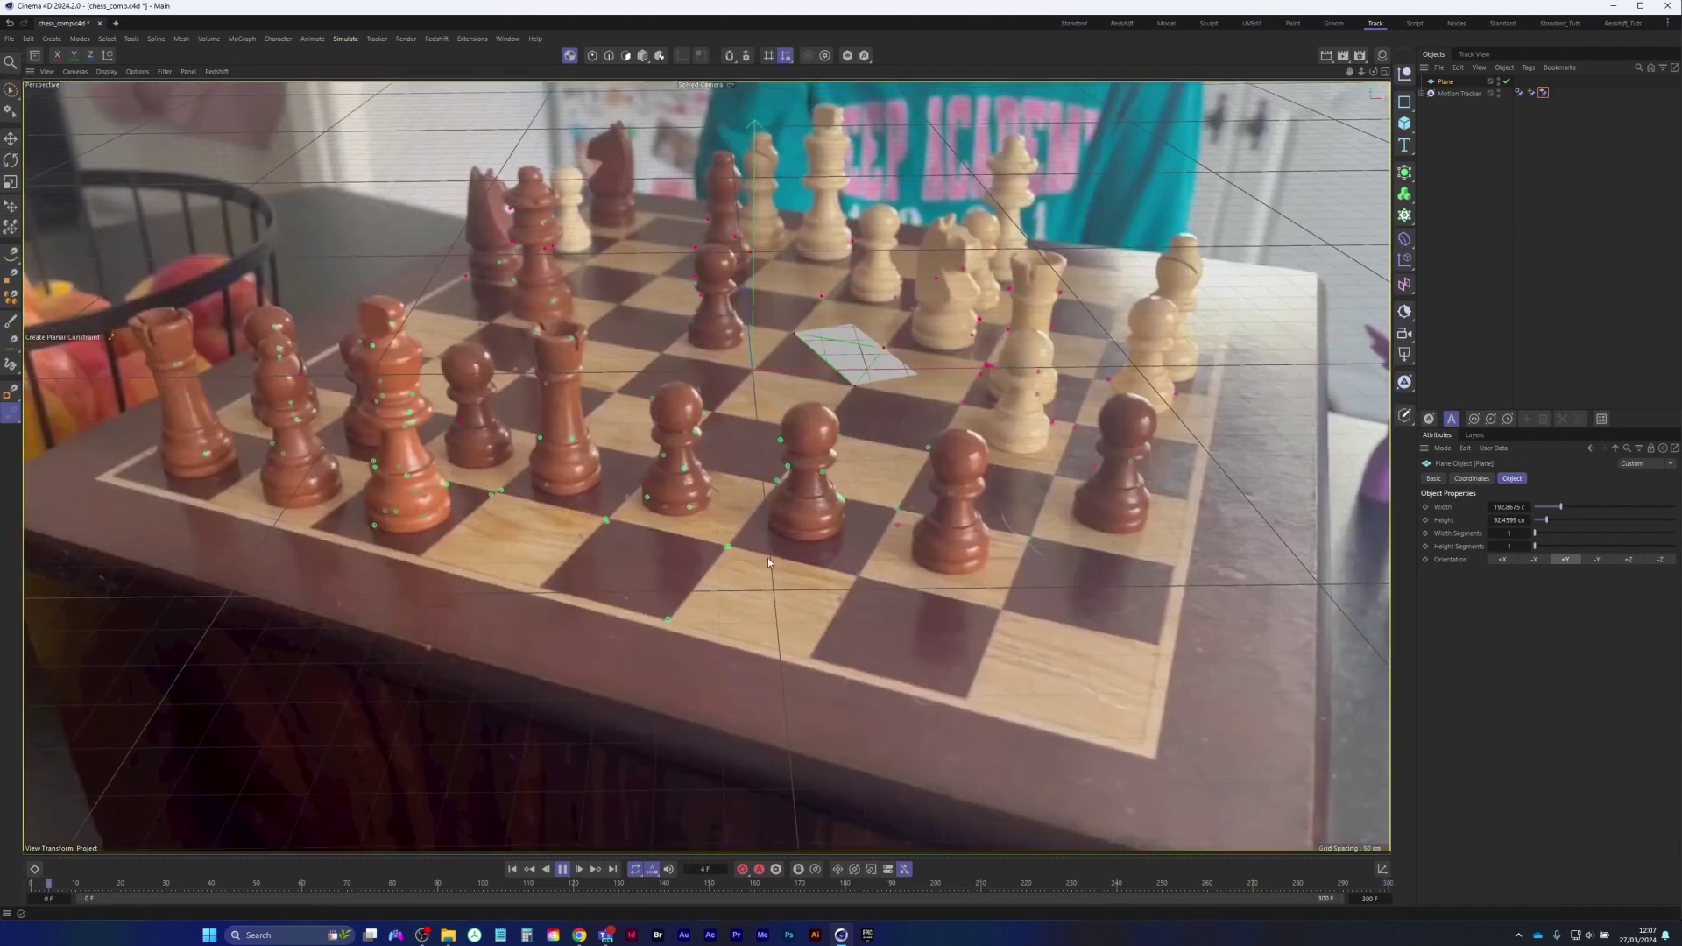
pyautogui.press('F8')
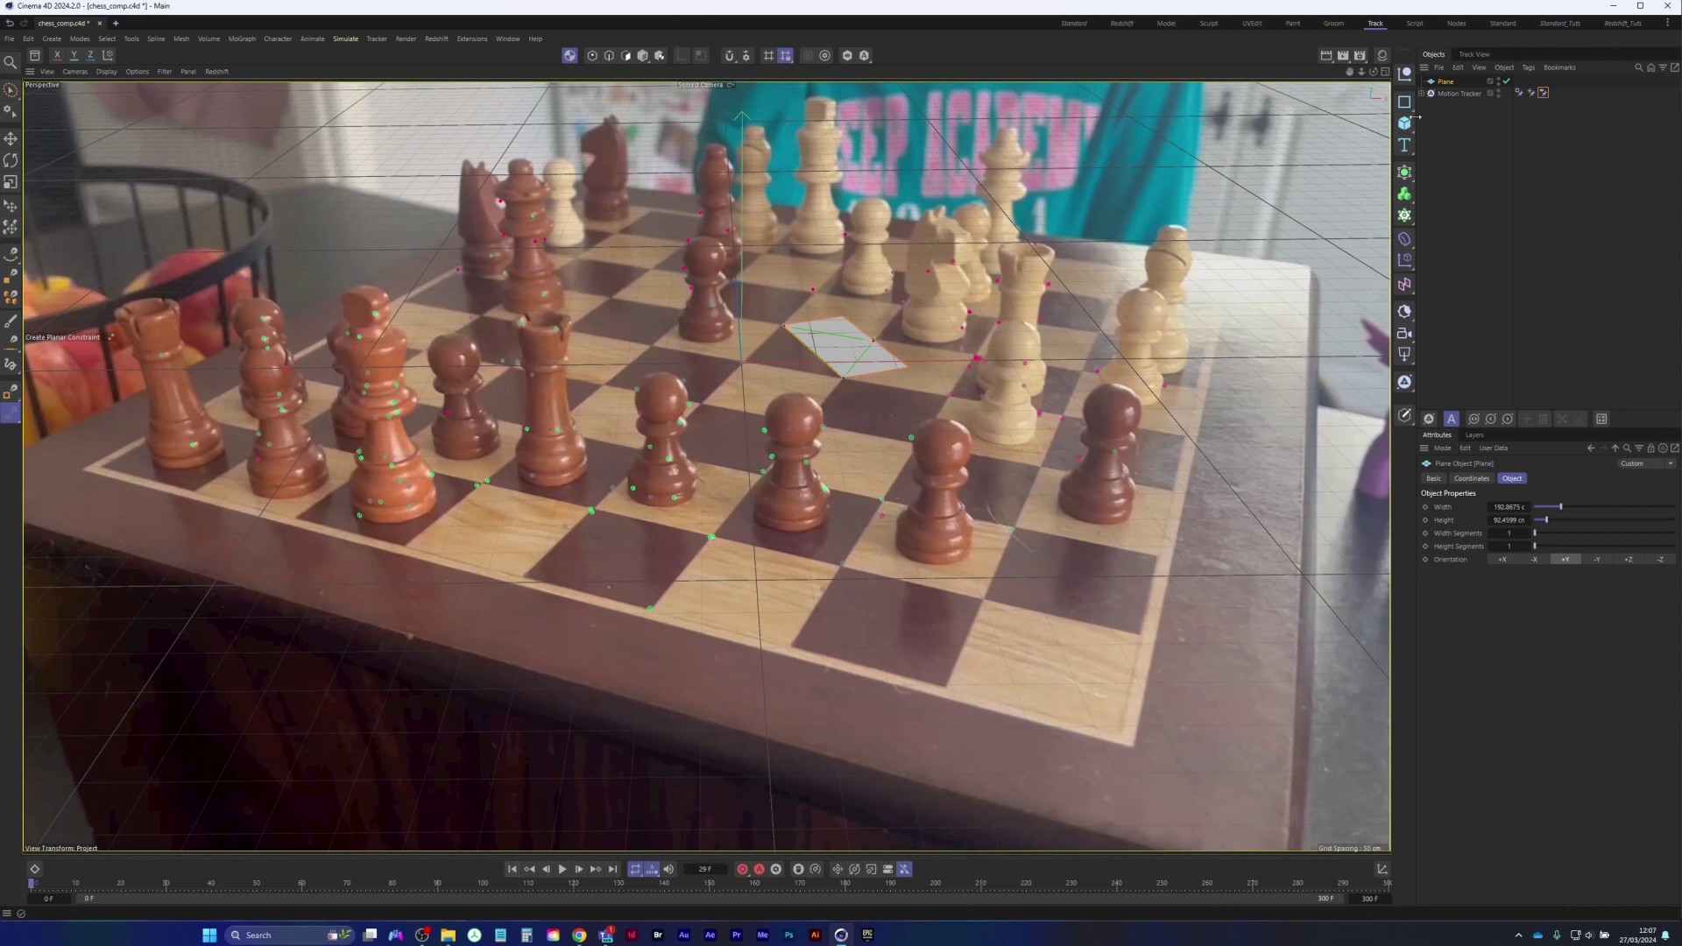
# Add a Figure primitive at the scene origin and play the footage to check that it stands on the board
pyautogui.click(1406, 123)
pyautogui.click(1474, 227)
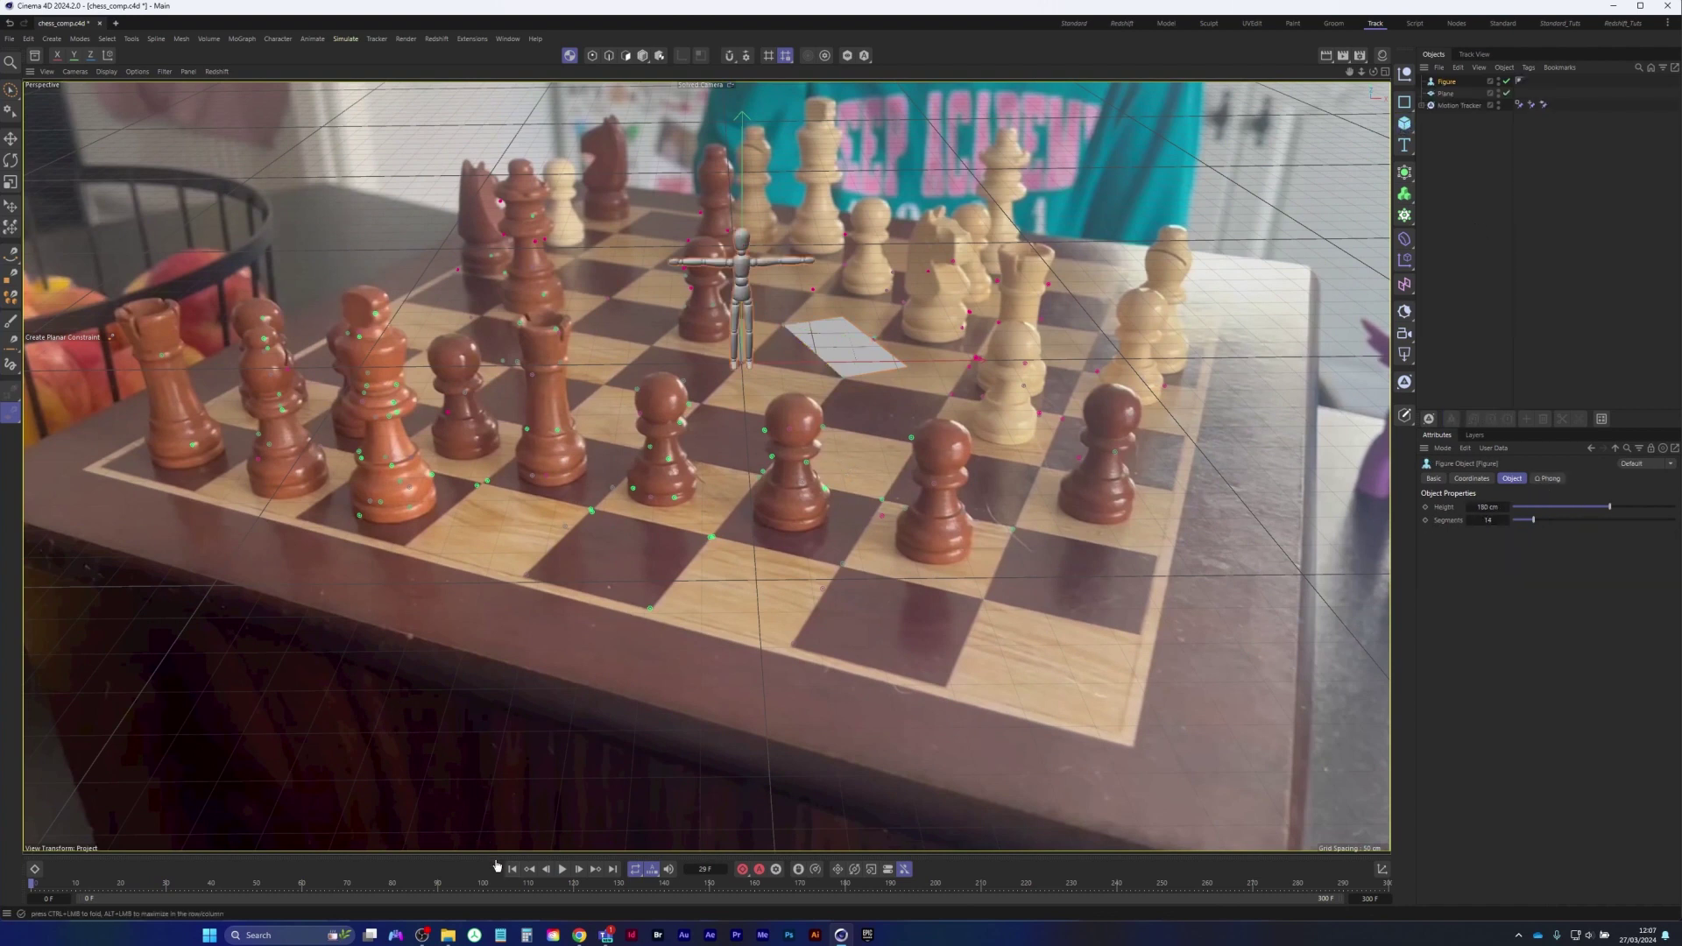
pyautogui.press('F8')
pyautogui.click(1495, 226)
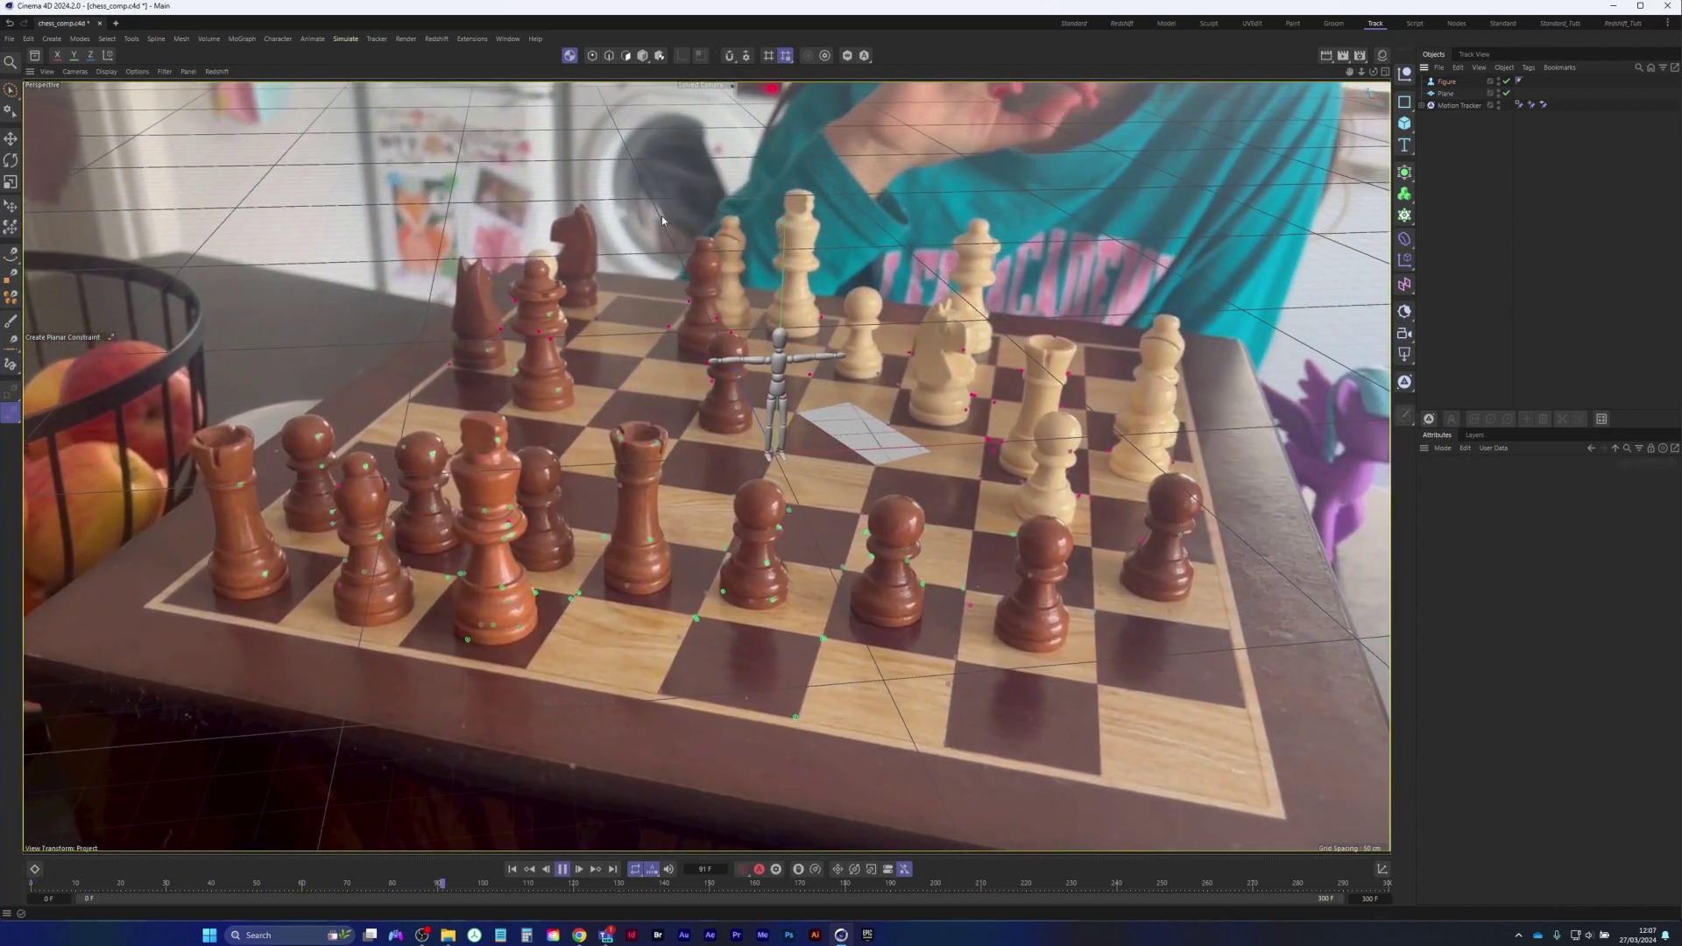
# Hide the workplane grid in the viewport and stop the playback
pyautogui.click(165, 72)
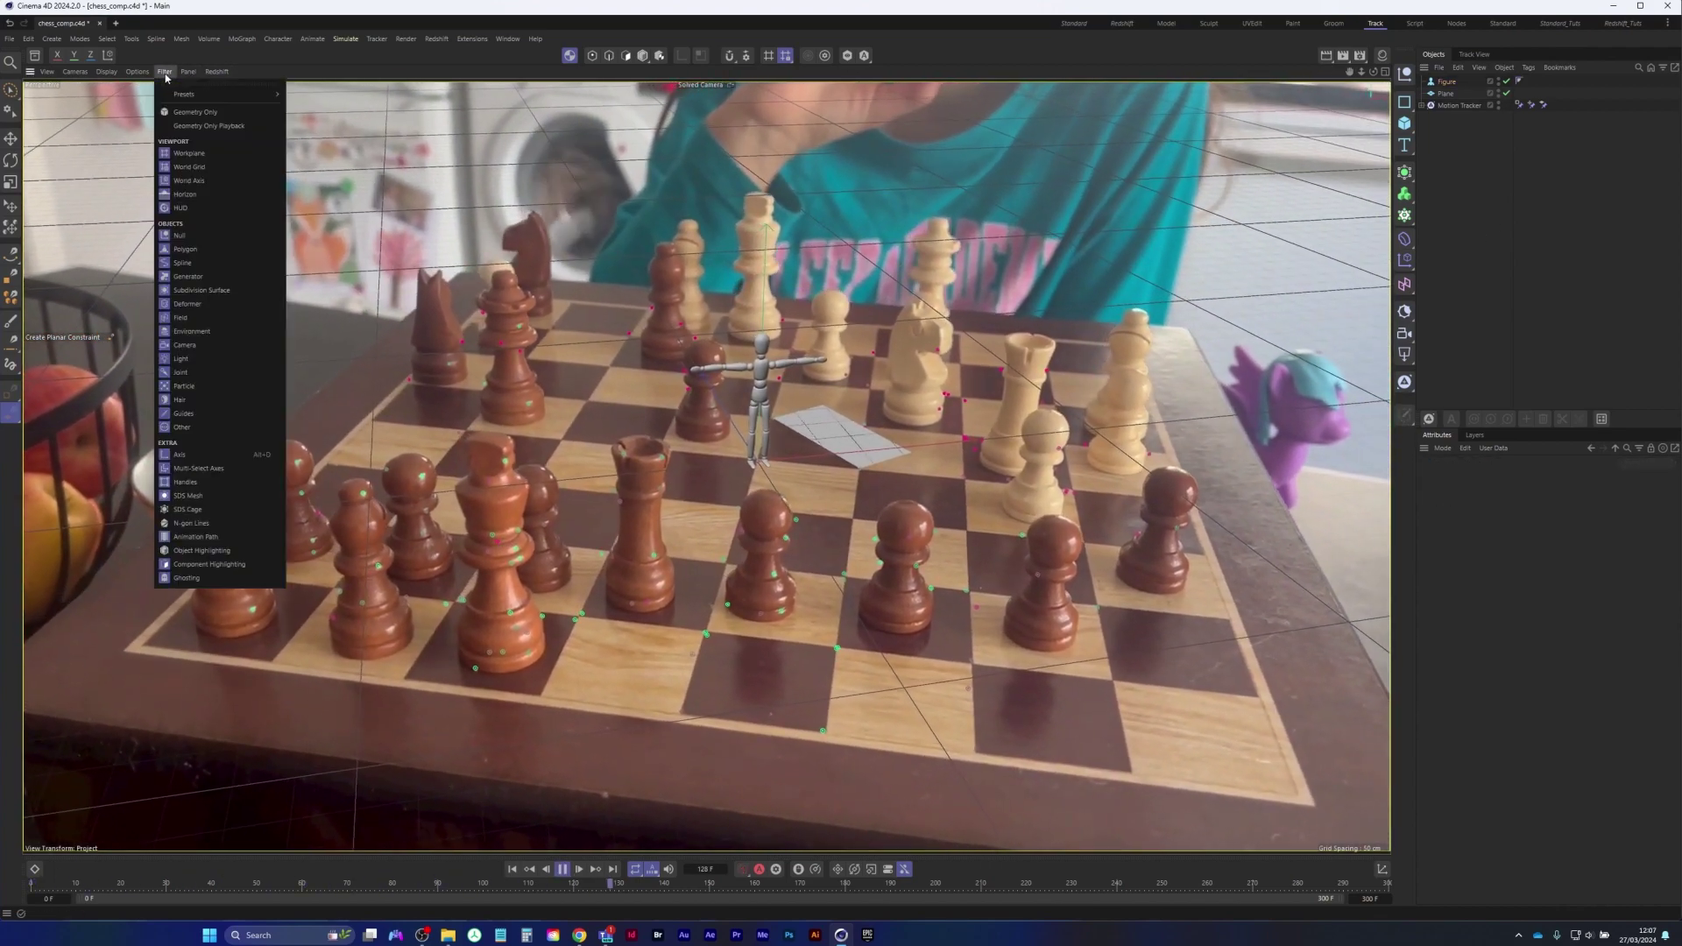
pyautogui.click(194, 153)
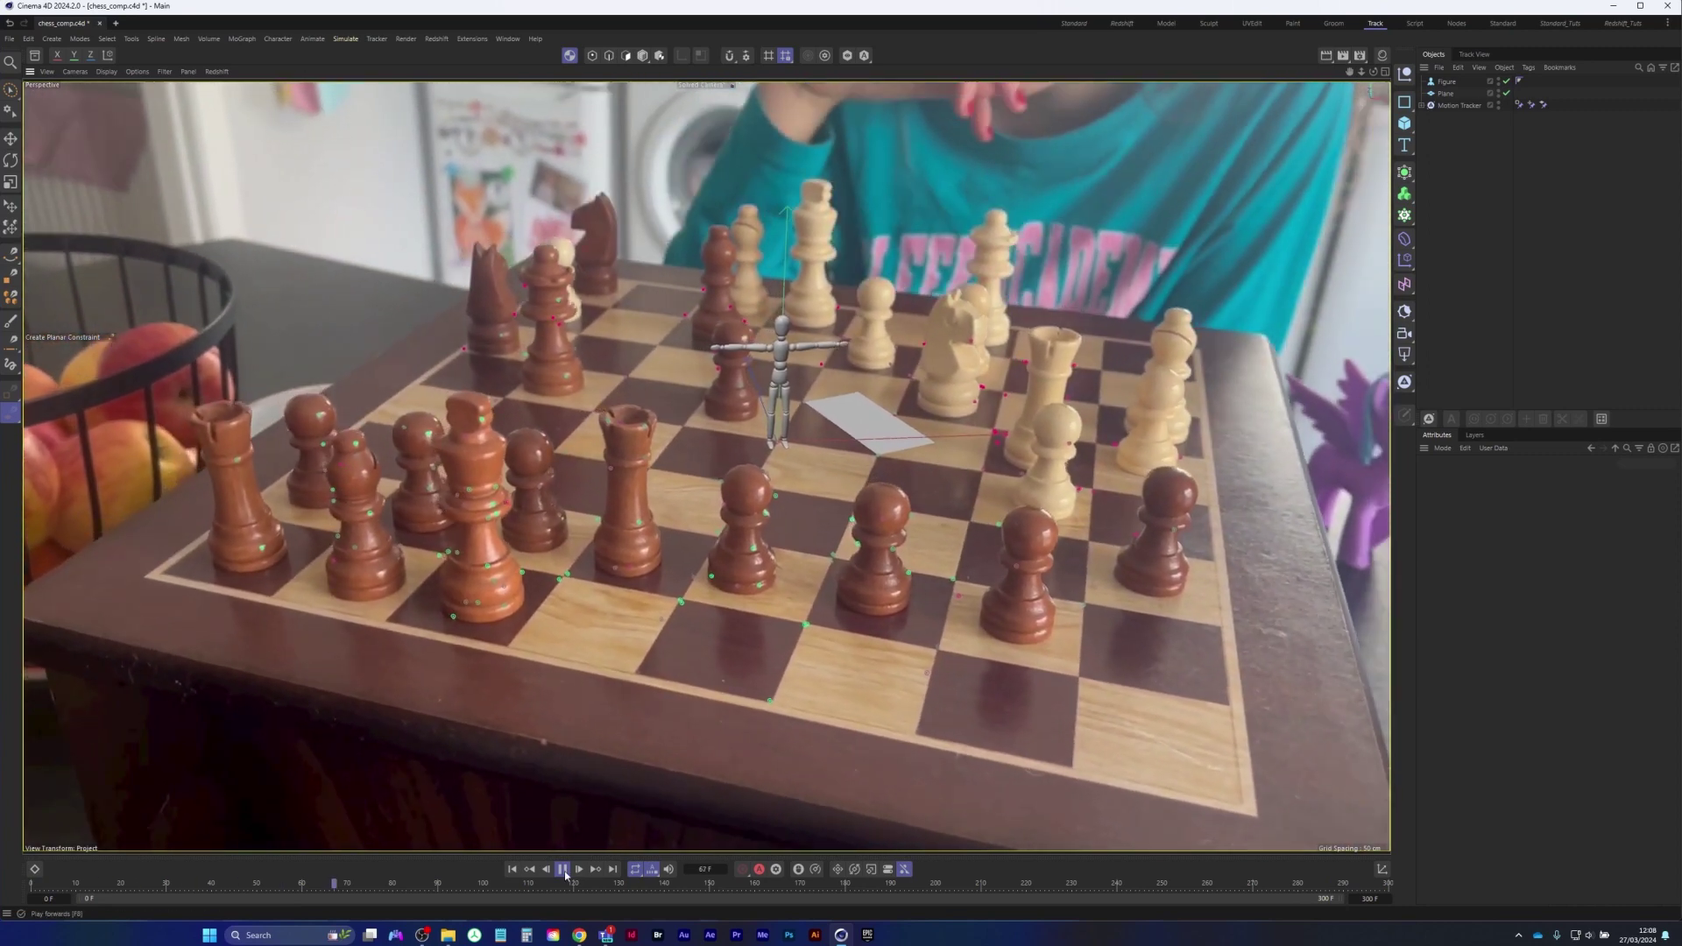
pyautogui.click(563, 870)
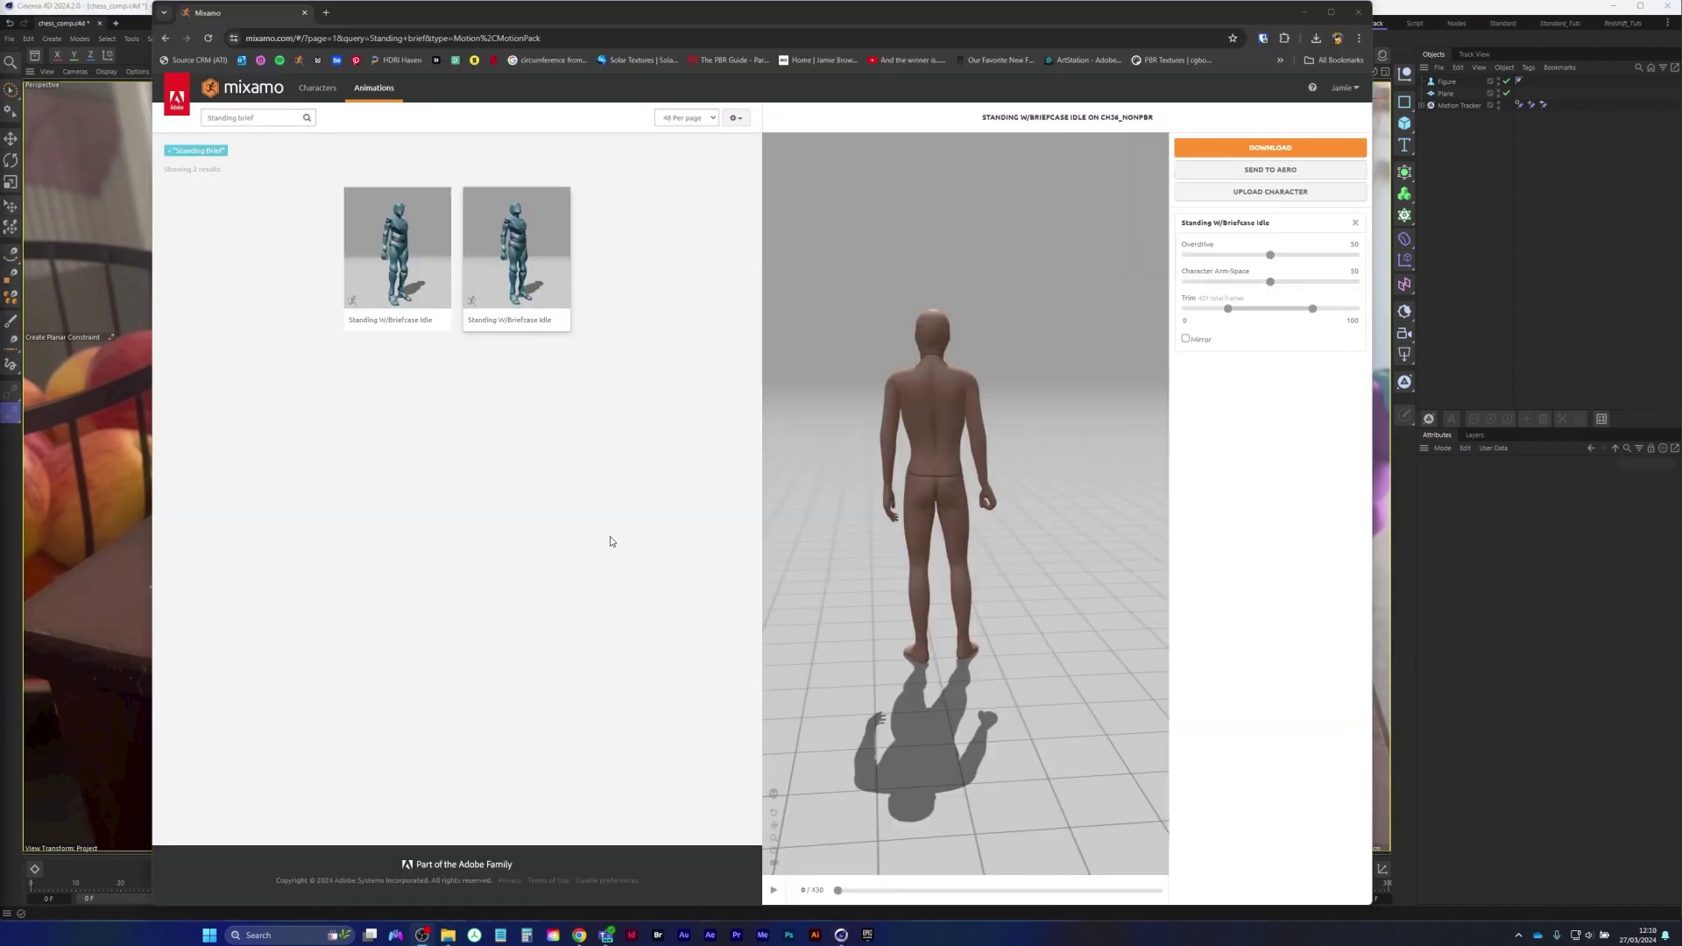
# Switch to Mixamo, search the animations for "Standing brief", and choose the second Standing W/Briefcase Idle for the character
pyautogui.click(741, 17)
pyautogui.moveTo(741, 17); pyautogui.dragTo(726, 18)
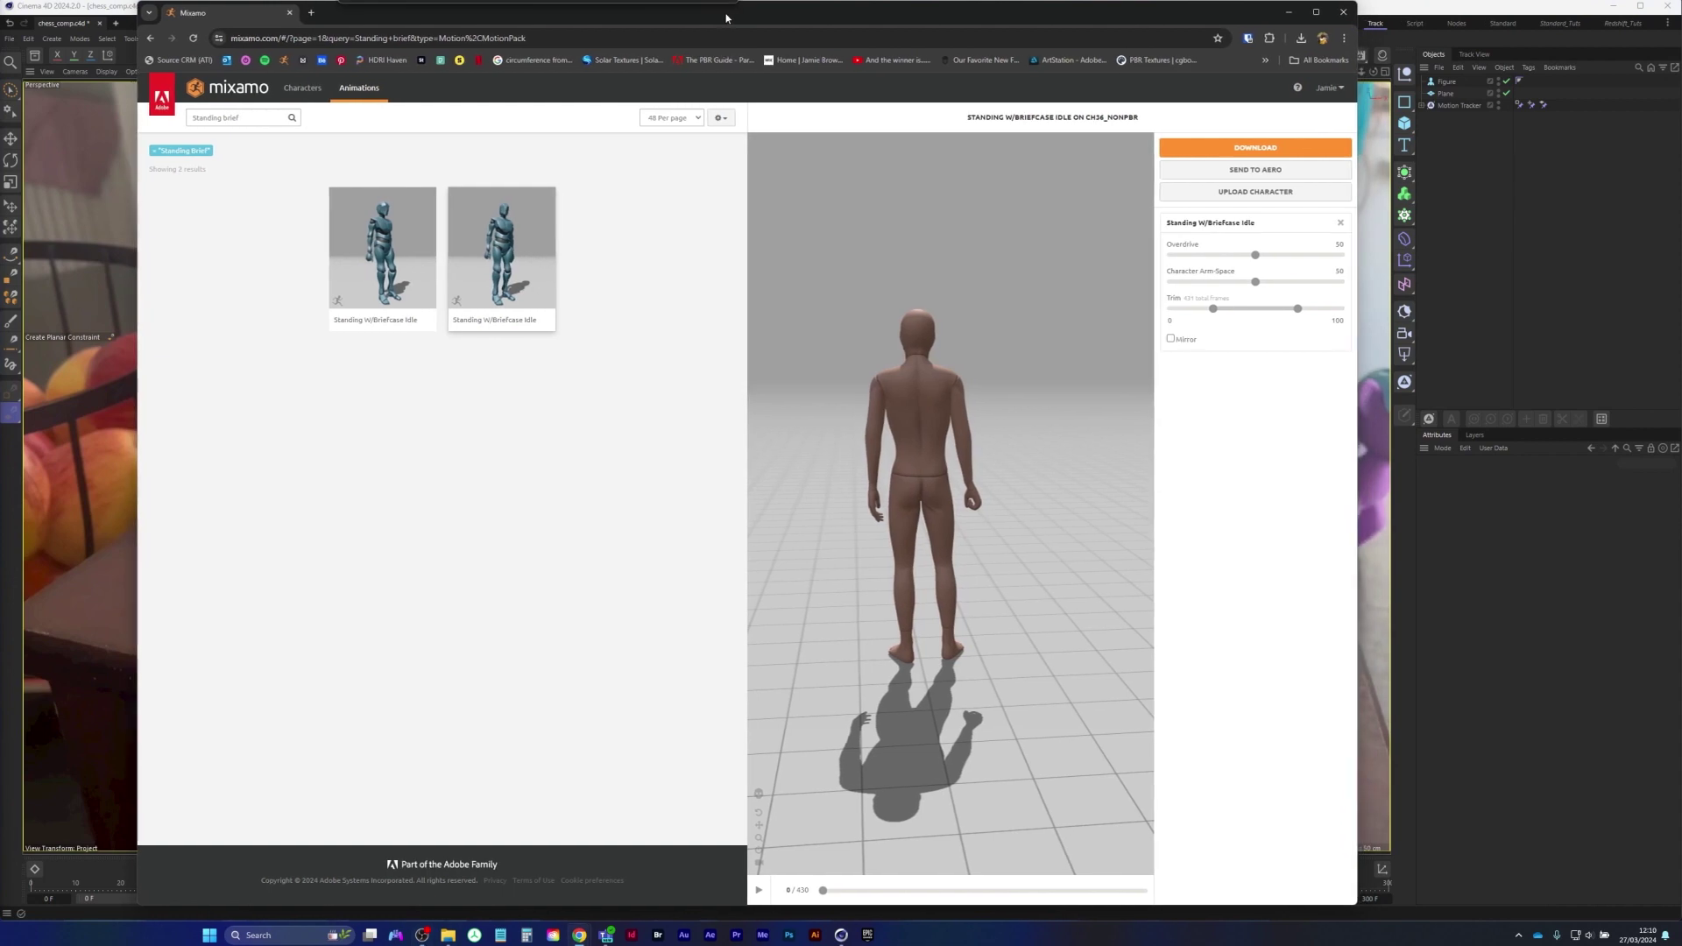
pyautogui.click(251, 120)
pyautogui.press('Return')
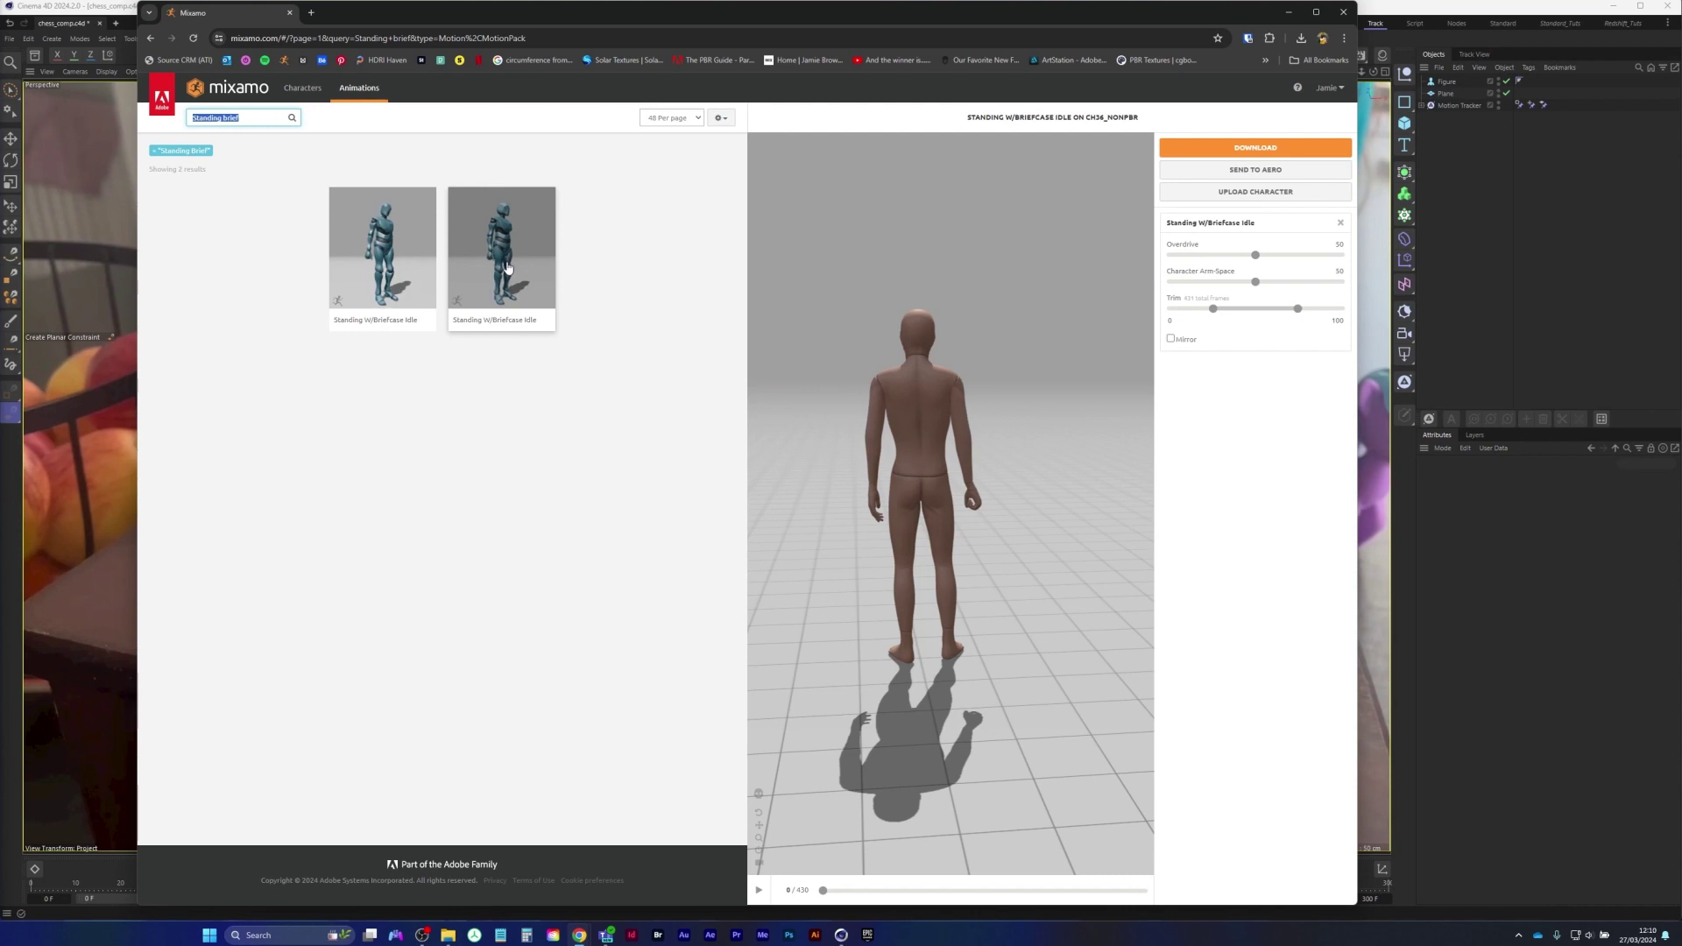
pyautogui.click(518, 269)
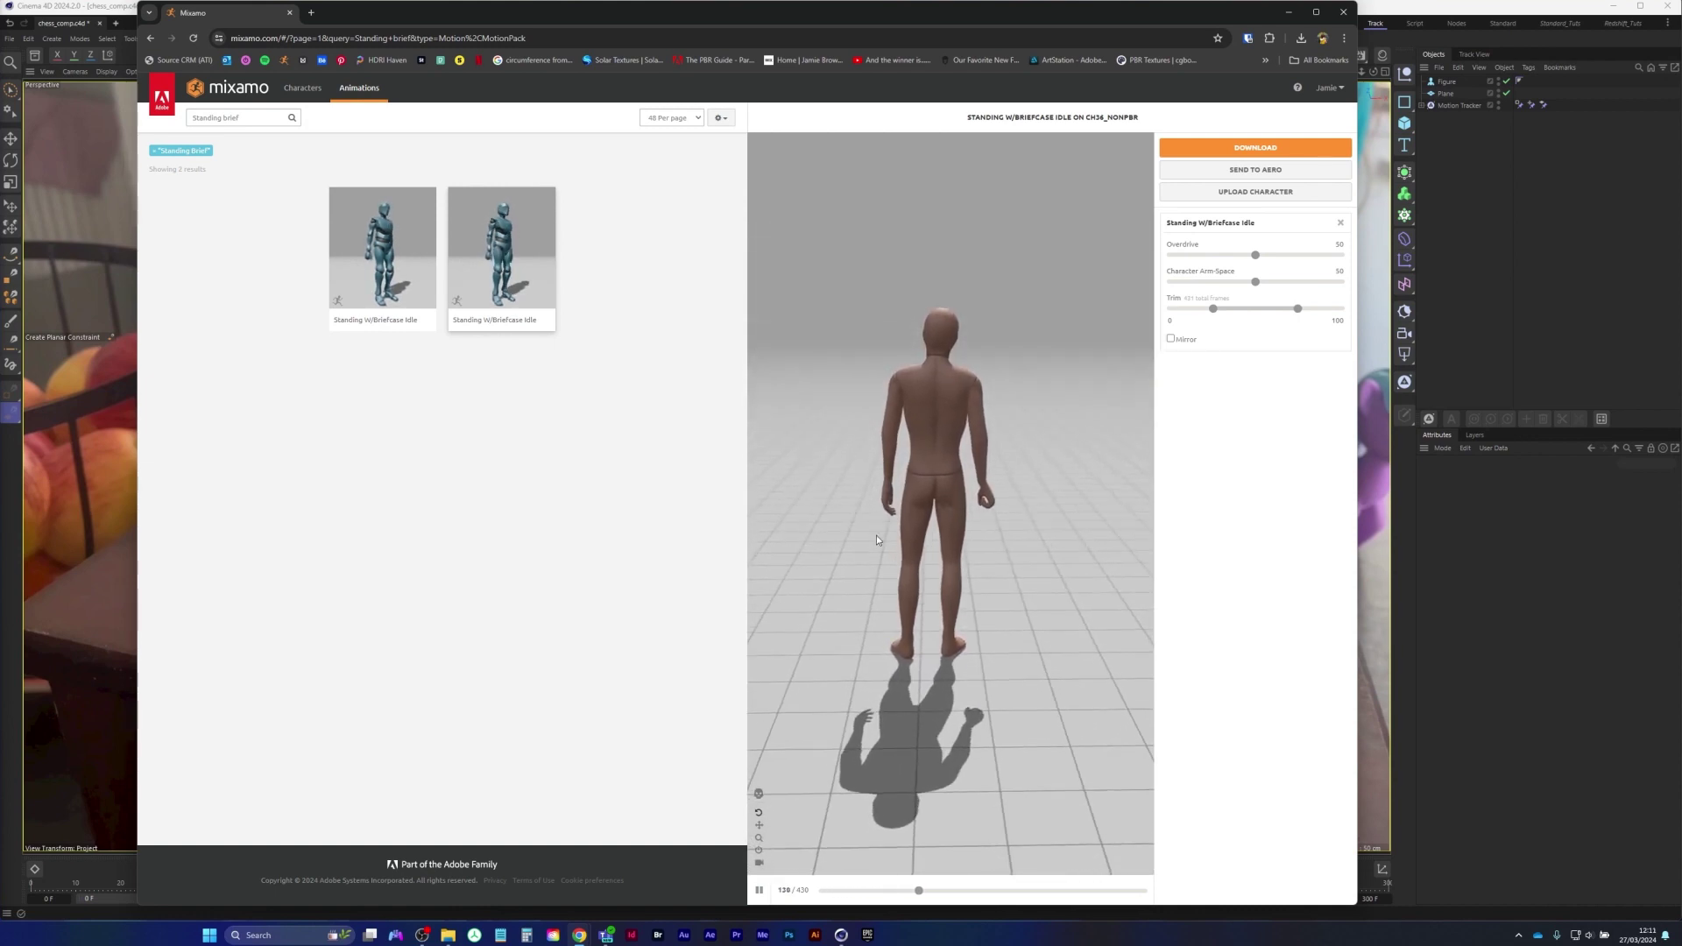
pyautogui.moveTo(1079, 17)
pyautogui.mouseDown()
pyautogui.moveTo(294, 163)
pyautogui.moveTo(1048, 26)
pyautogui.mouseUp()
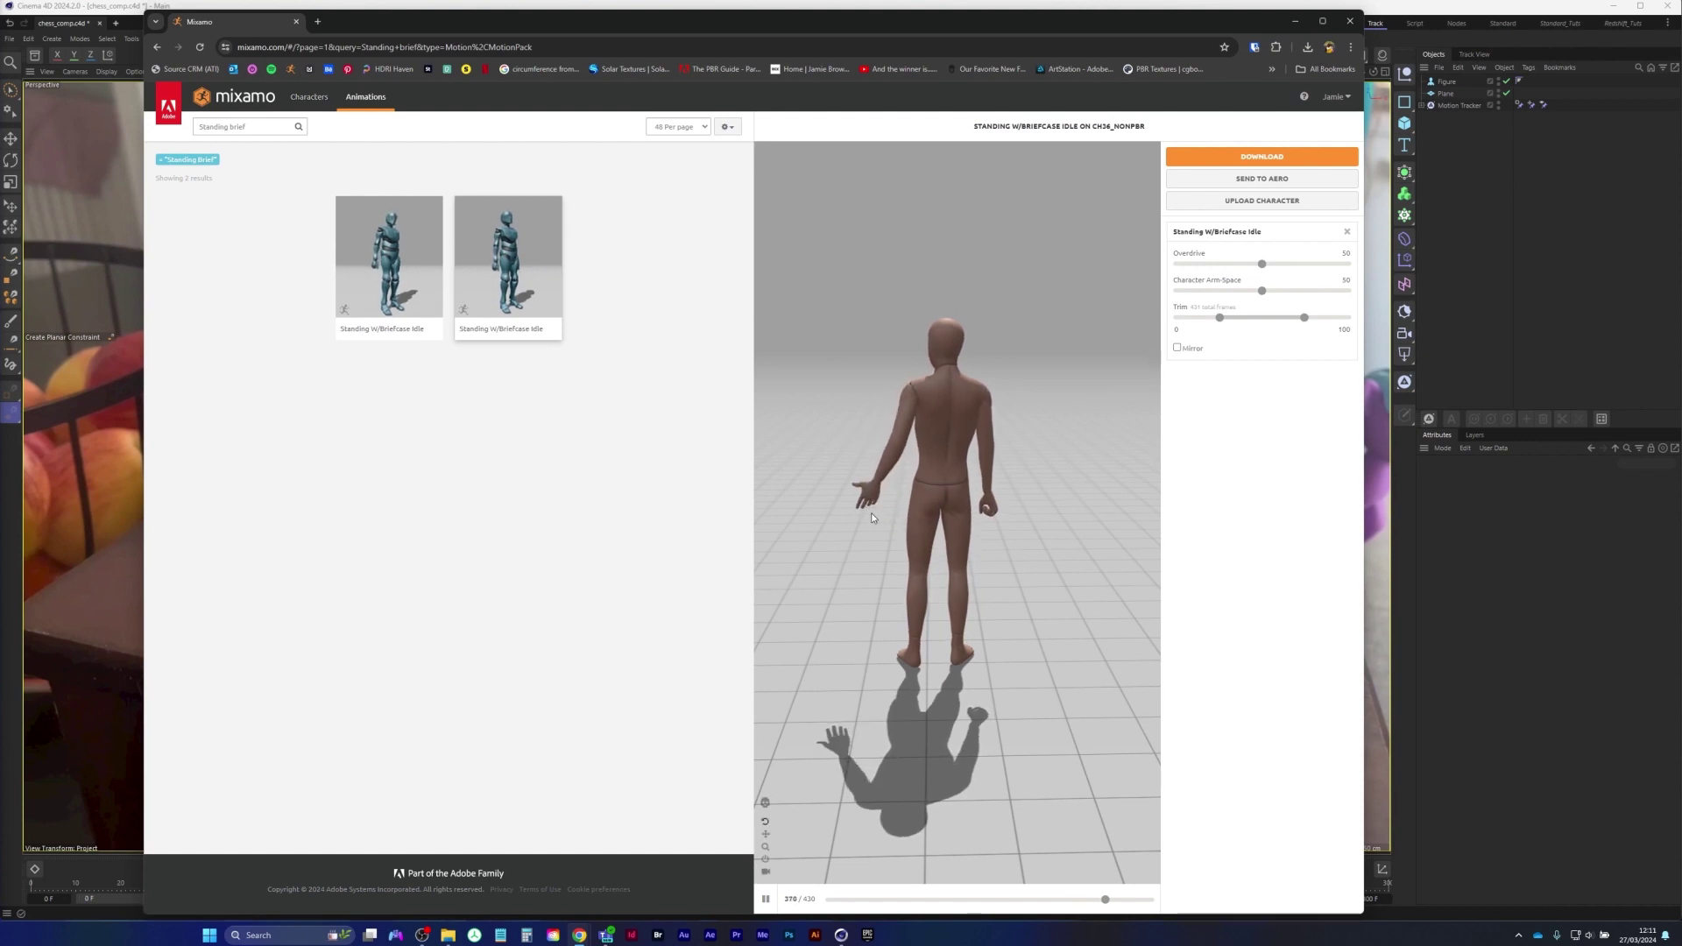
pyautogui.moveTo(871, 512); pyautogui.dragTo(934, 445)
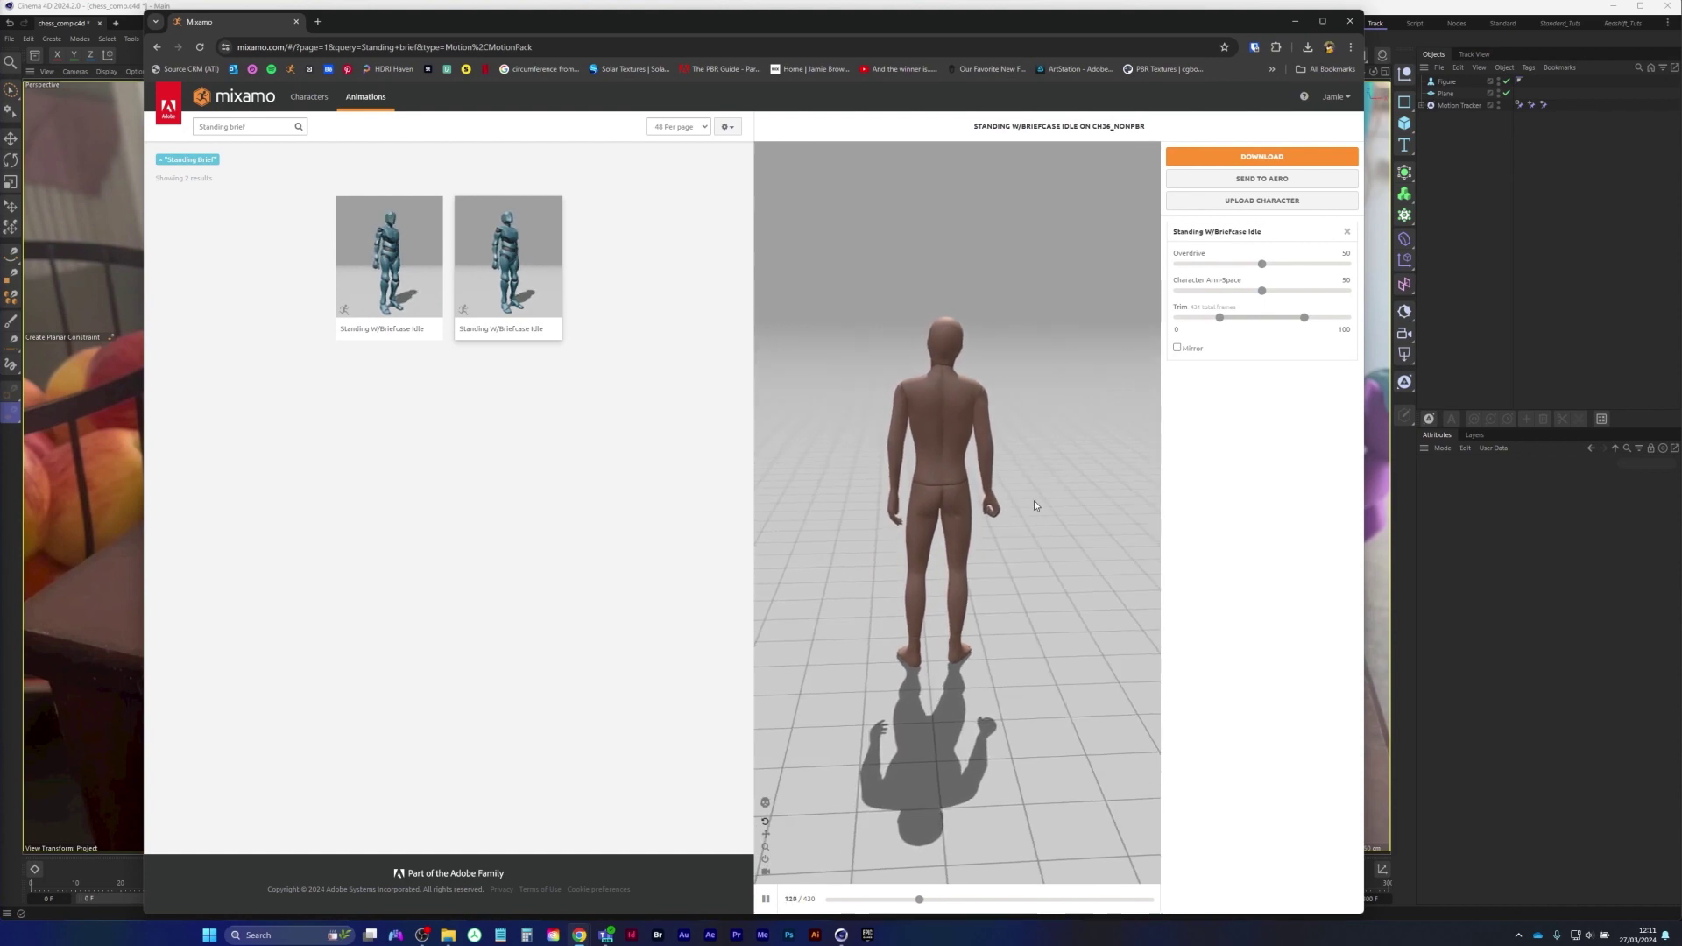
pyautogui.moveTo(1123, 24); pyautogui.dragTo(287, 143)
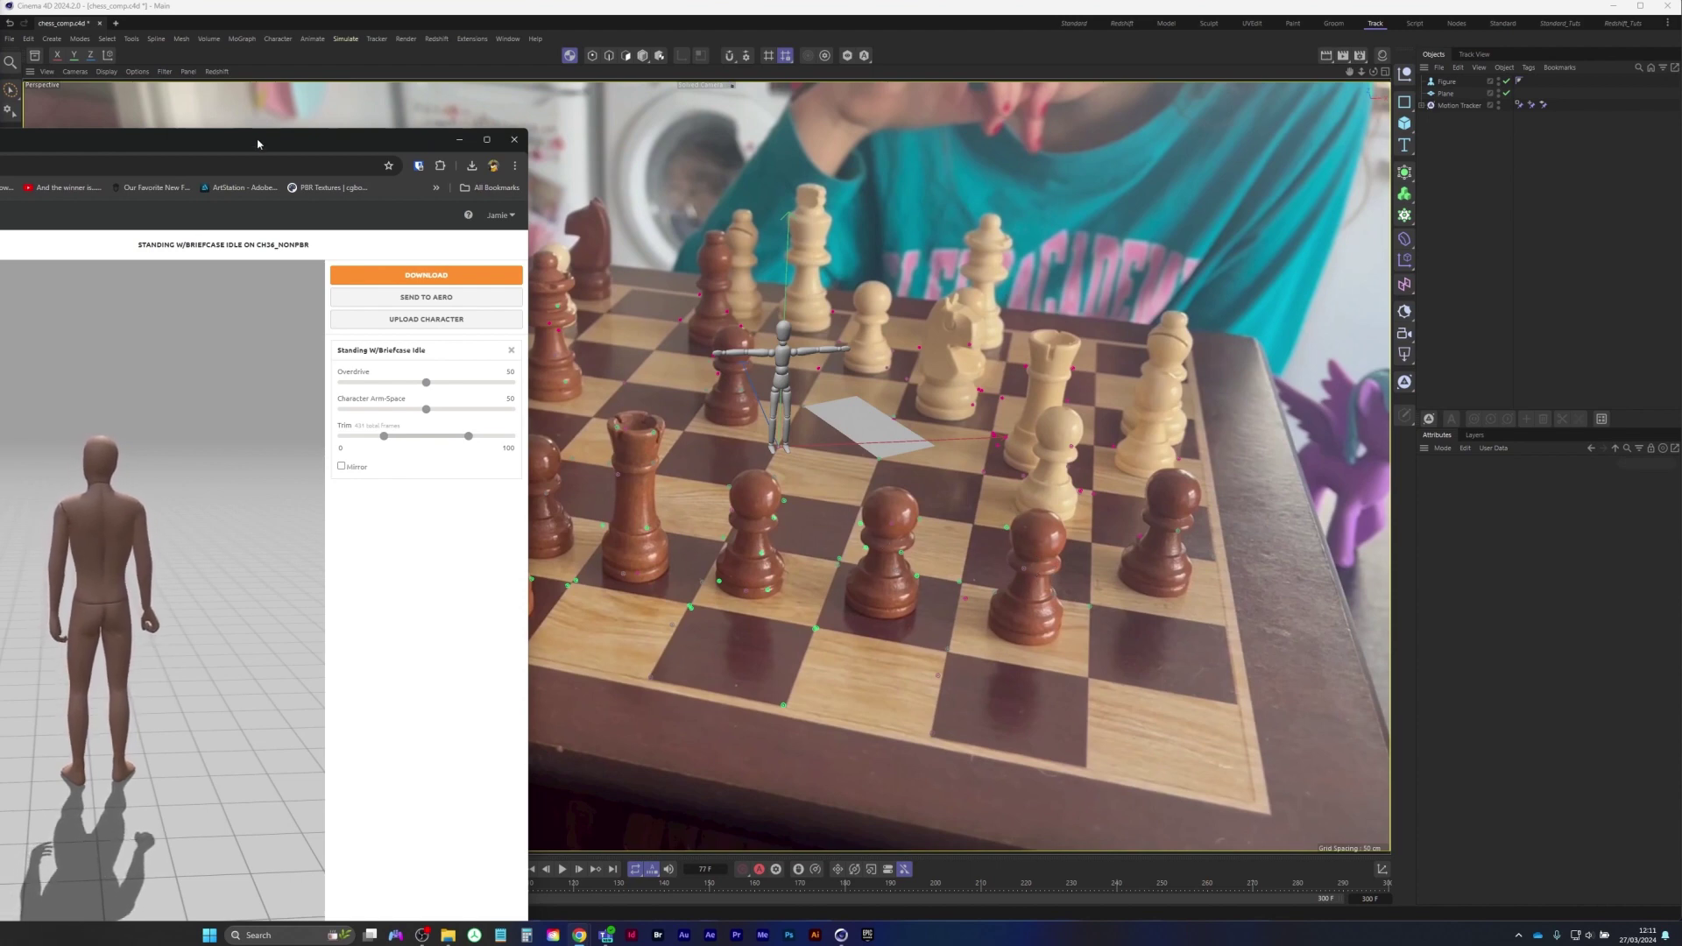
pyautogui.moveTo(257, 144); pyautogui.dragTo(1051, 15)
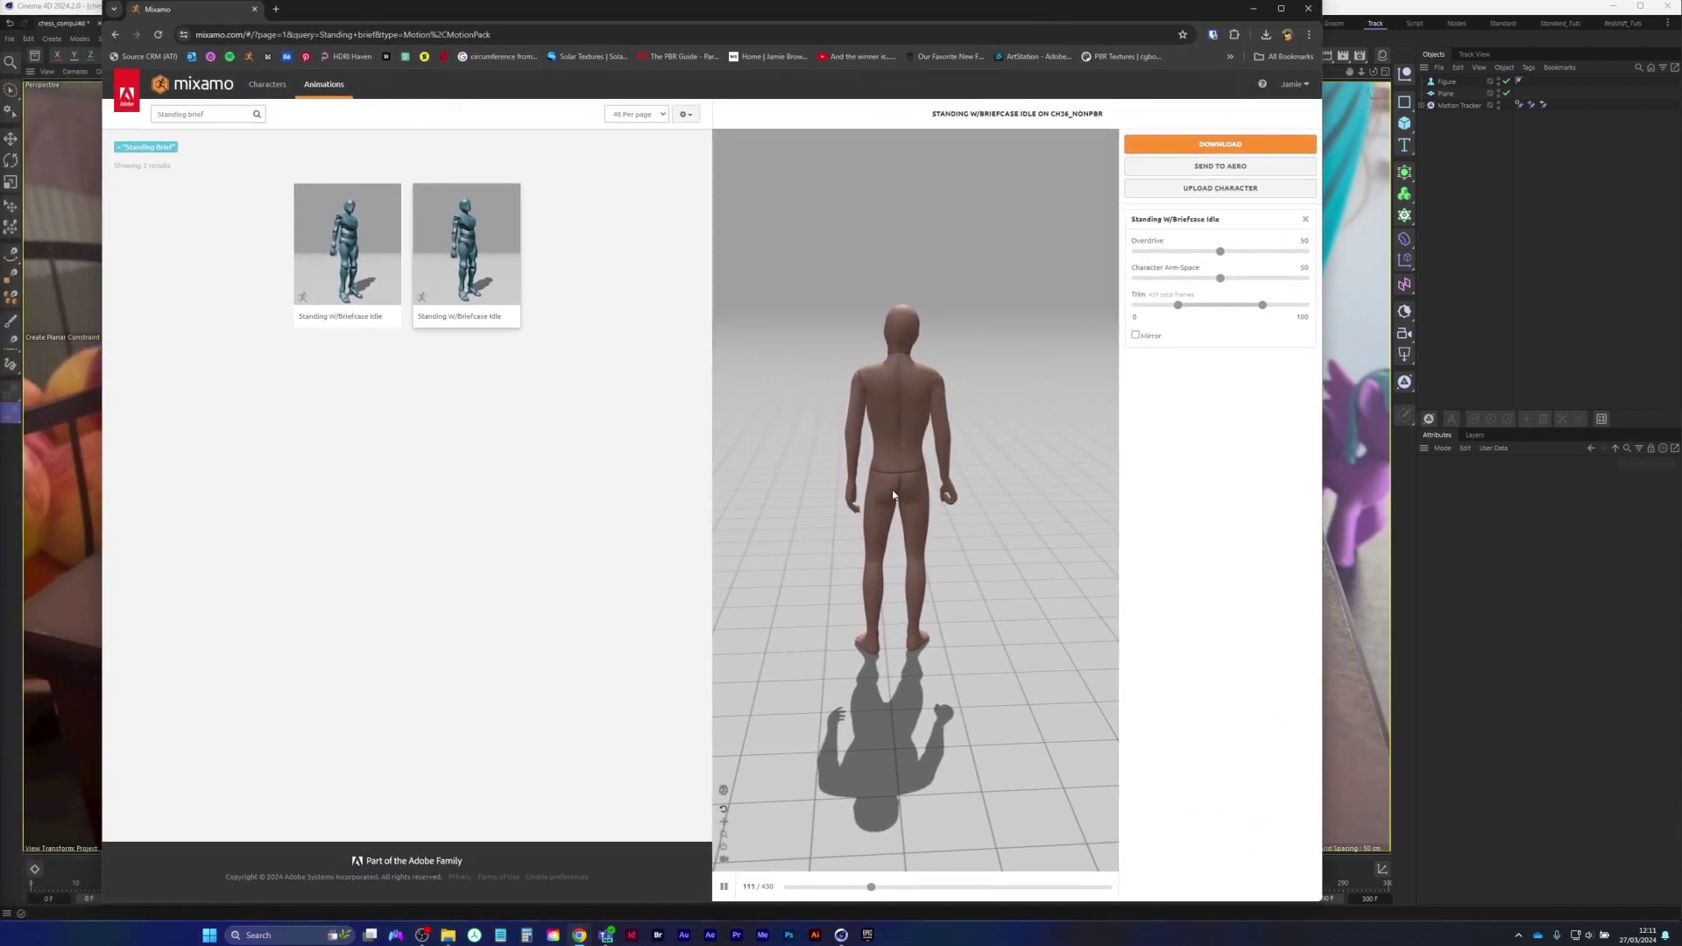
# Download the Standing W/Briefcase Idle character as FBX Binary with skin at 30 frames per second, and return to Cinema 4D
pyautogui.click(472, 268)
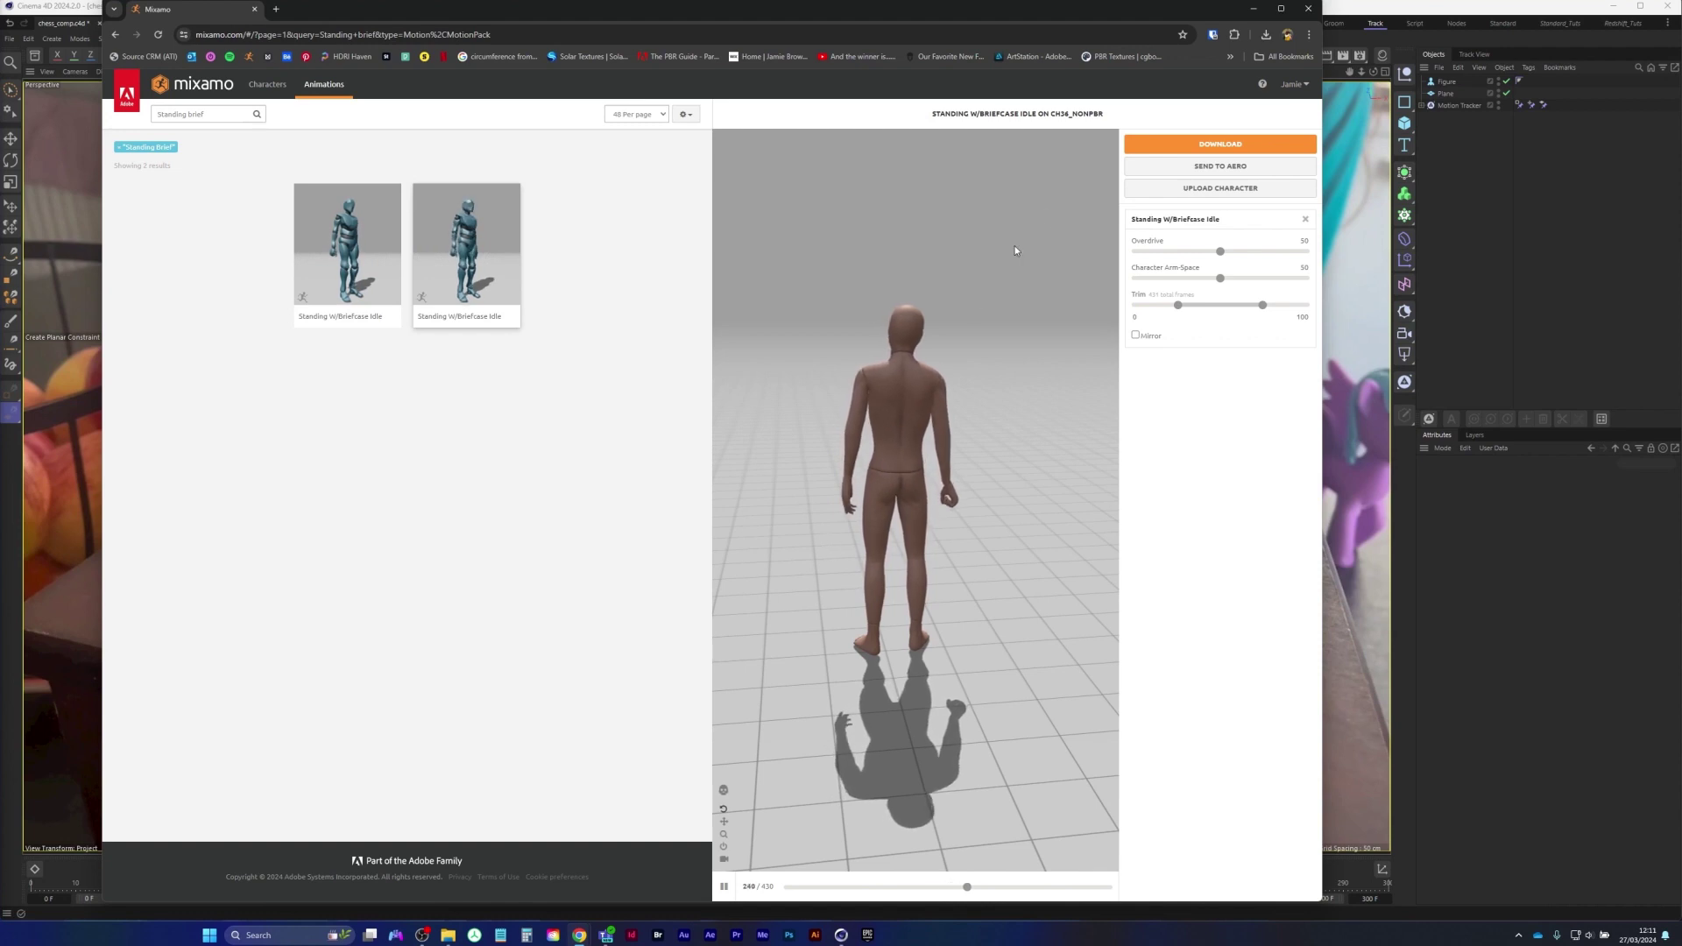
pyautogui.click(1223, 146)
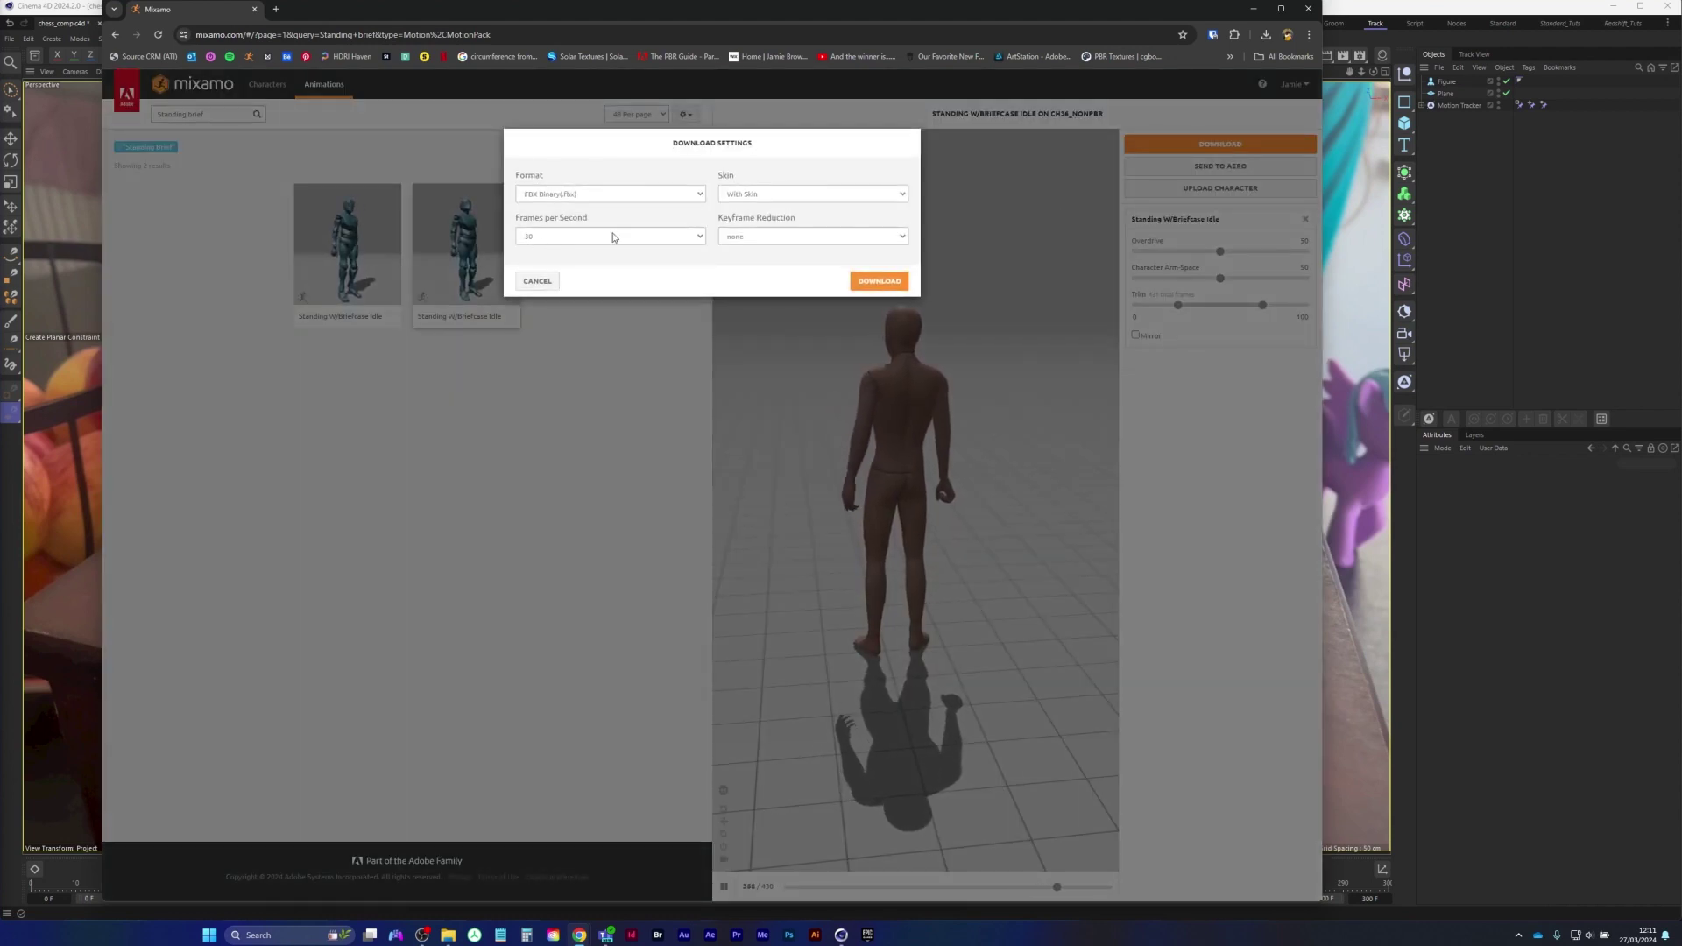
pyautogui.click(883, 283)
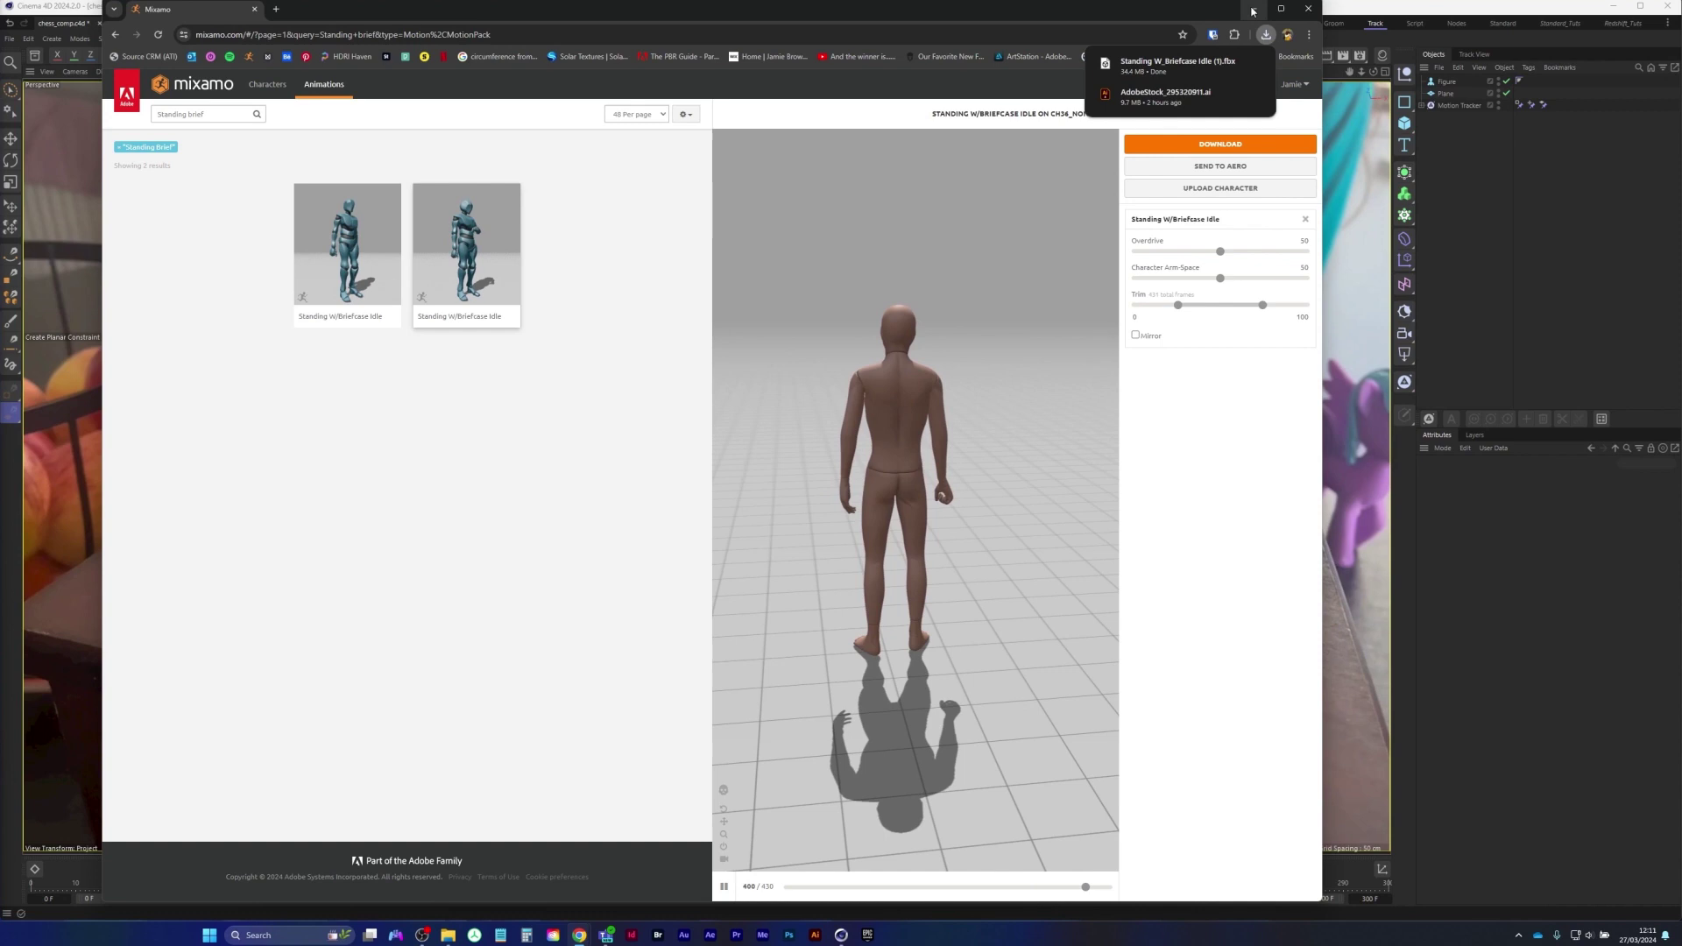
pyautogui.click(1253, 11)
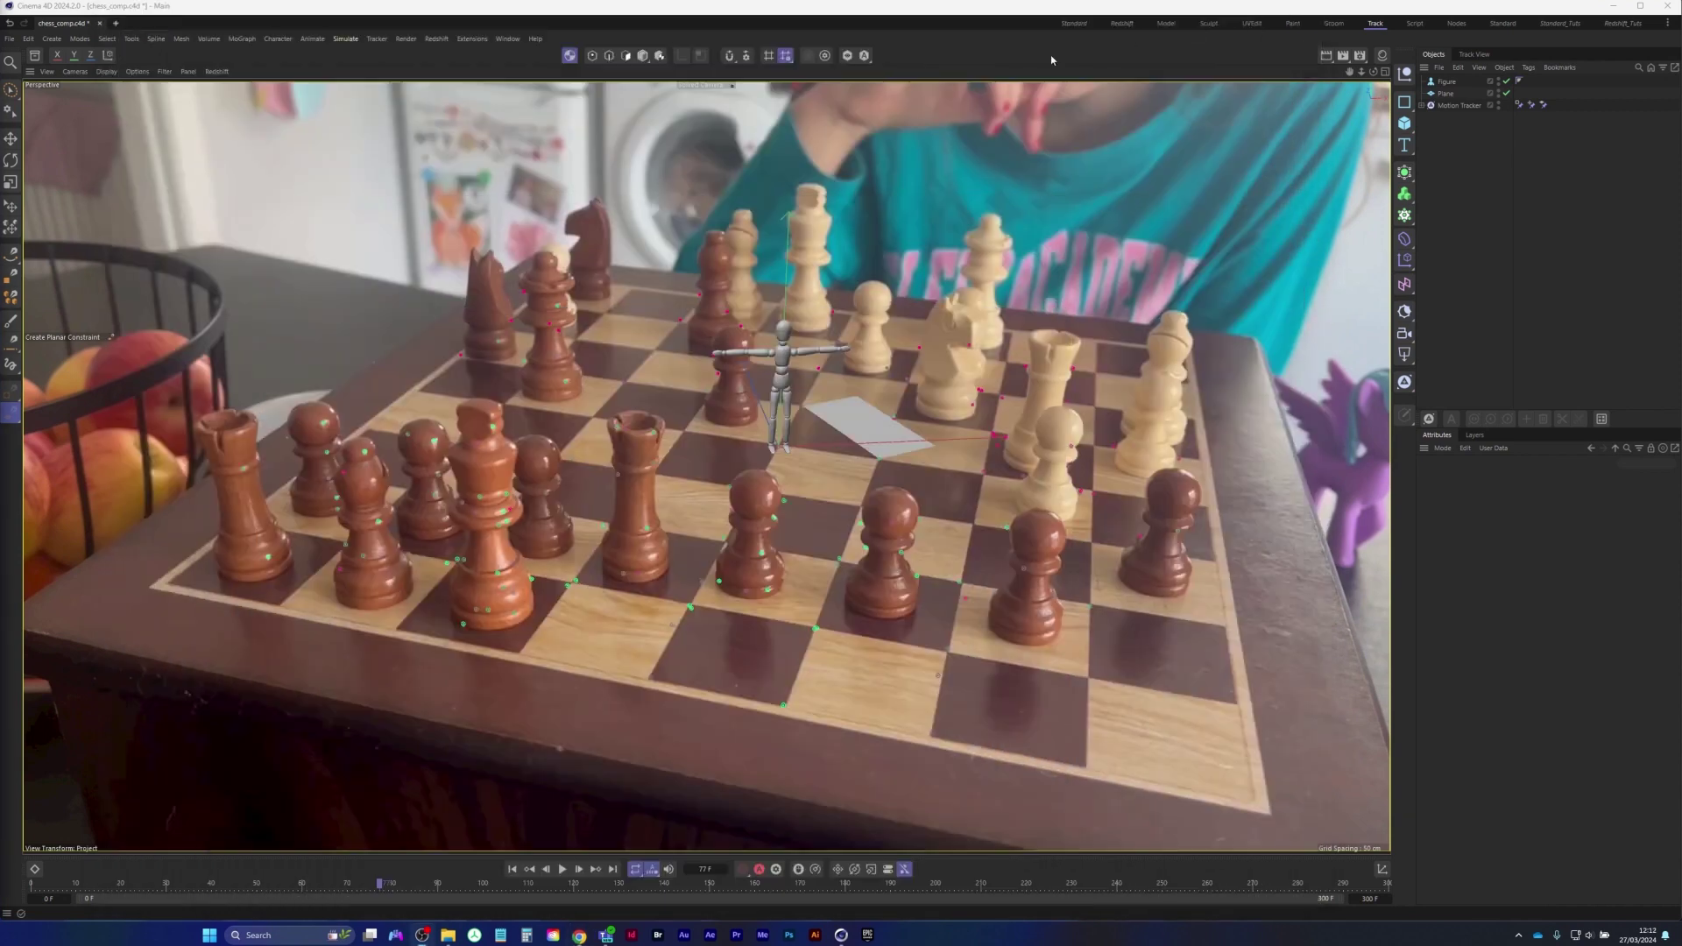
# Save the project and merge Standing W_Briefcase Idle (1) from Downloads into it without reassigning the included takes
pyautogui.click(9, 39)
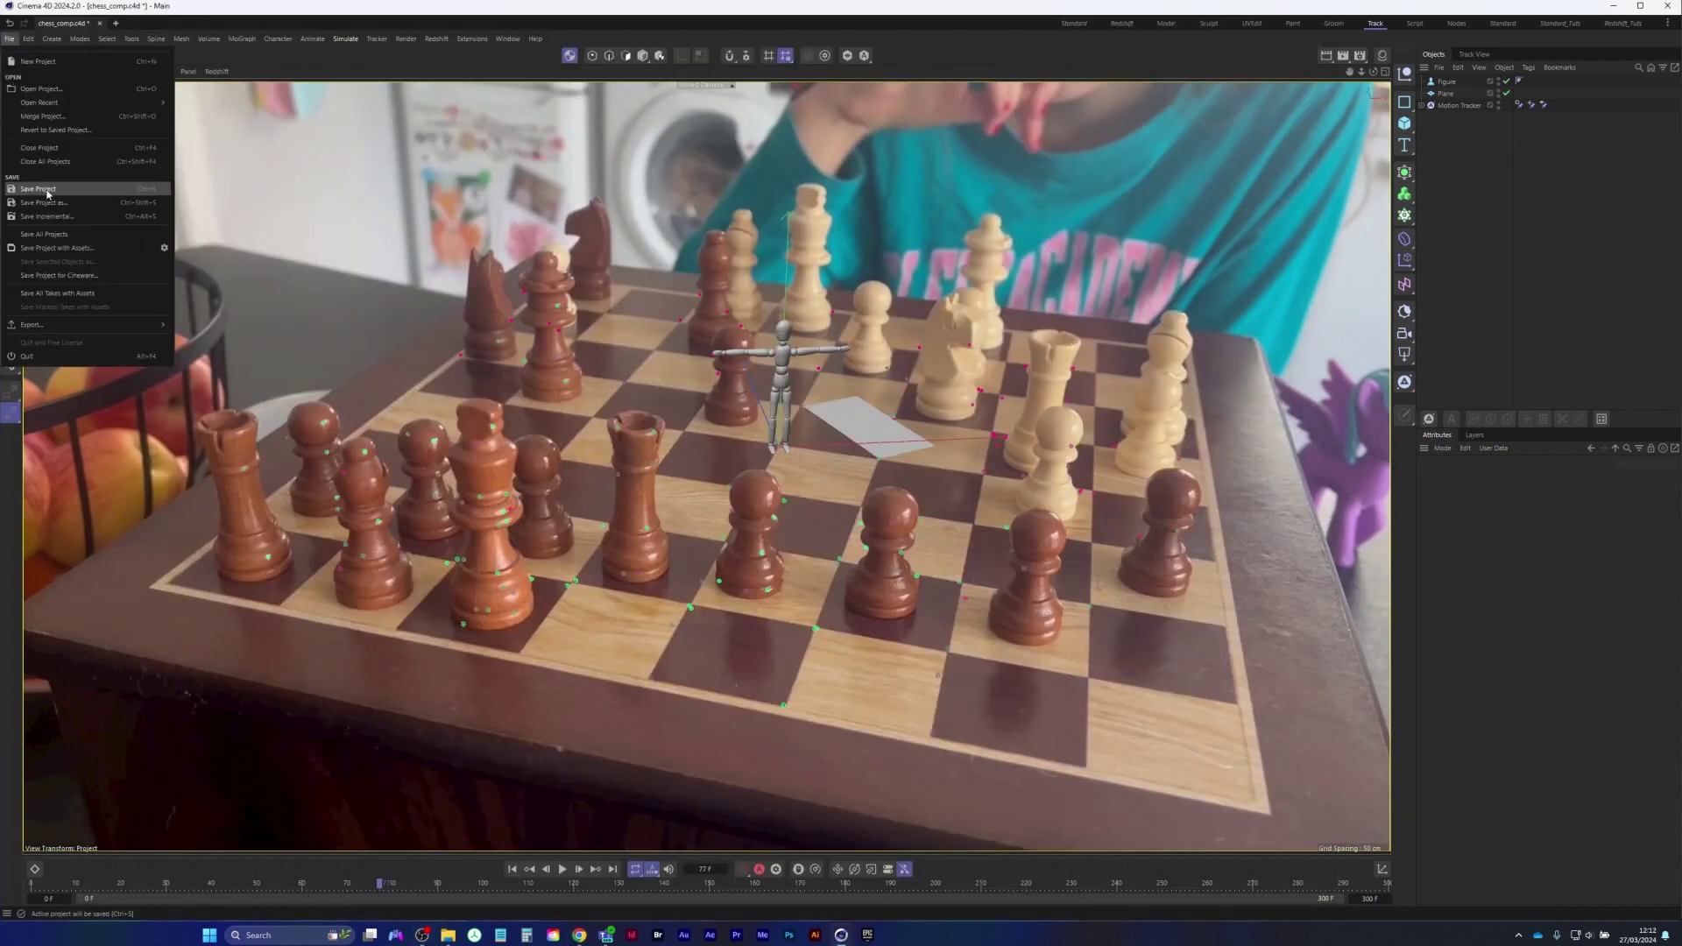
pyautogui.click(38, 189)
pyautogui.click(11, 39)
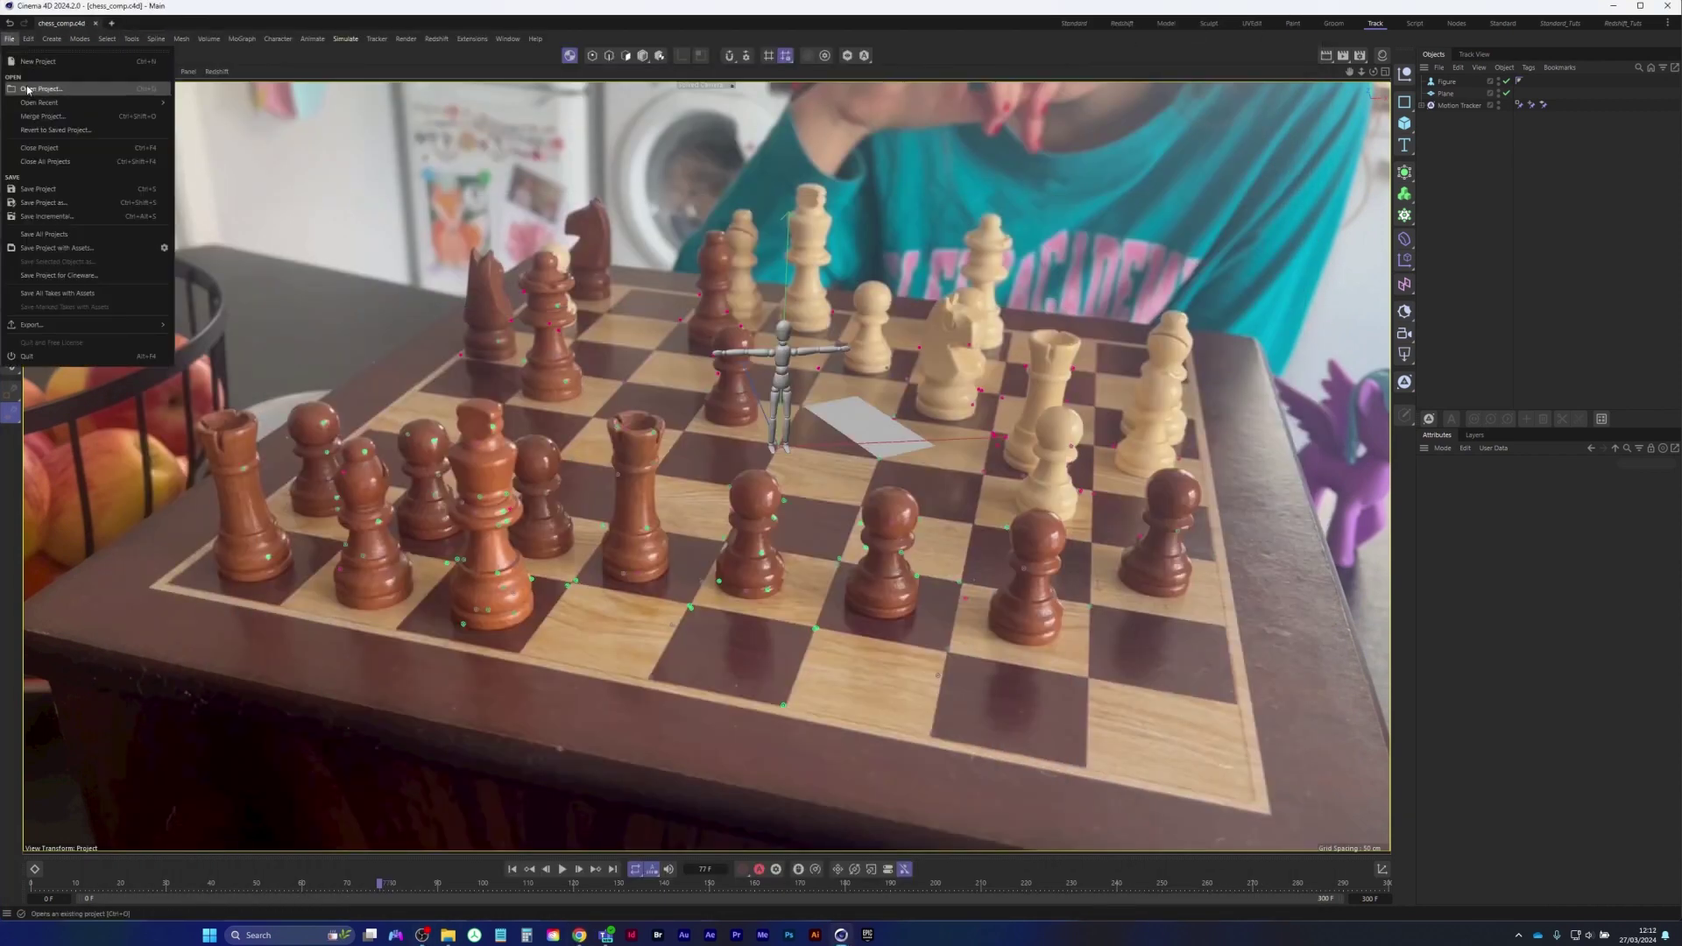
pyautogui.click(77, 117)
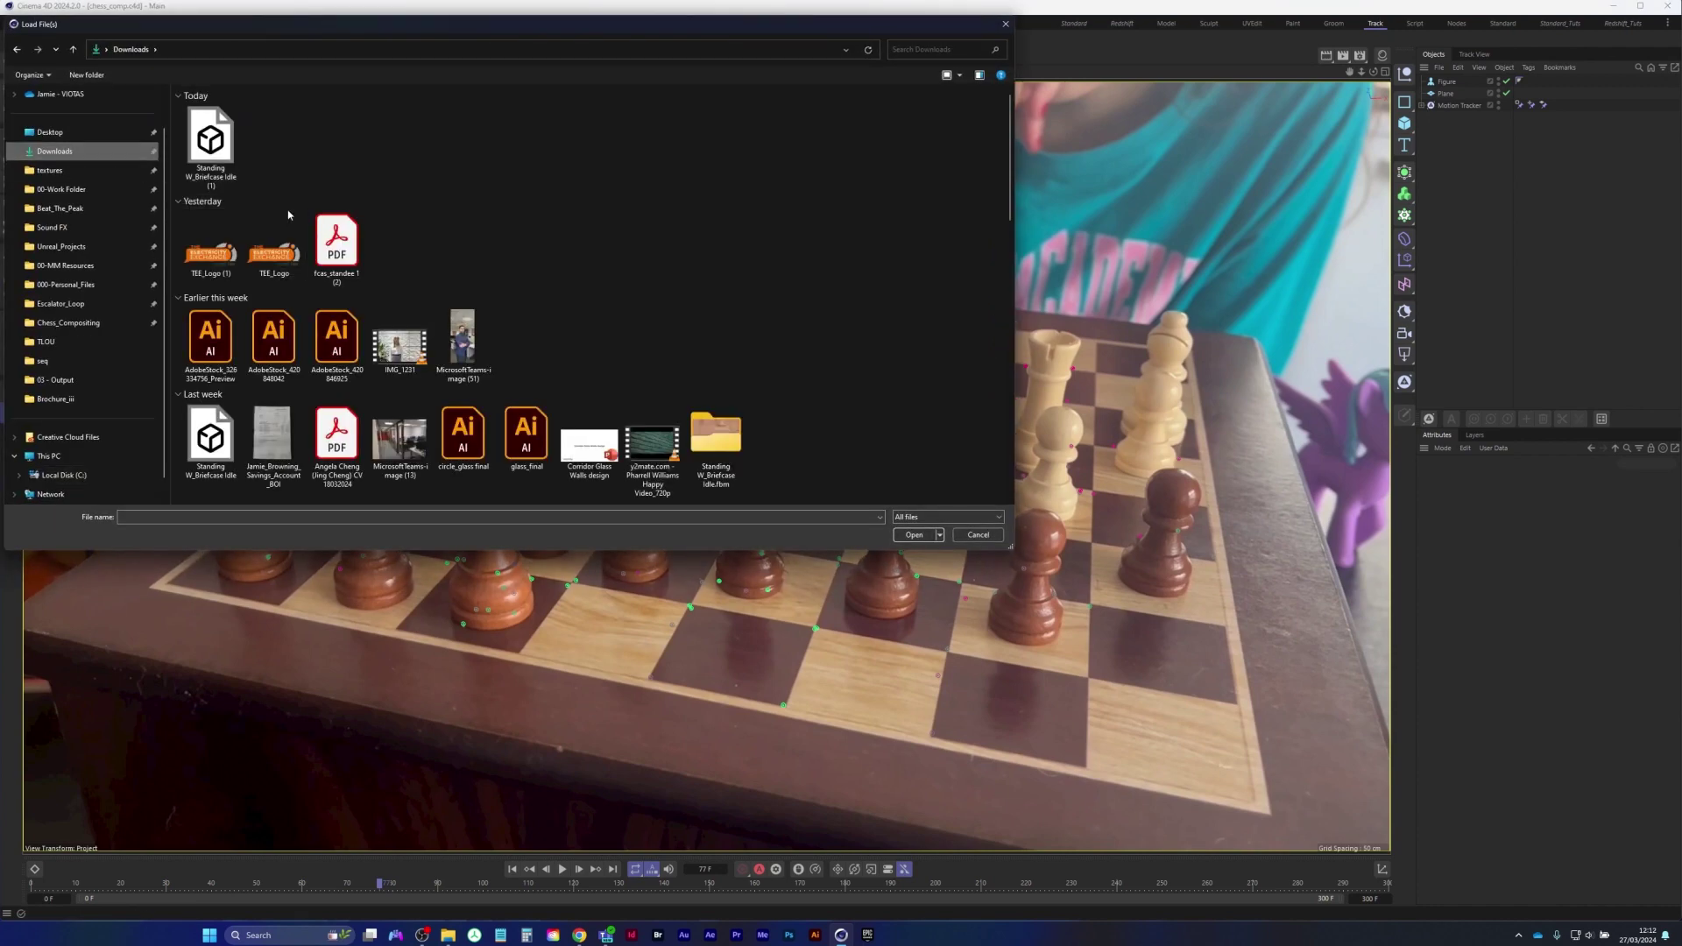
pyautogui.doubleClick(212, 140)
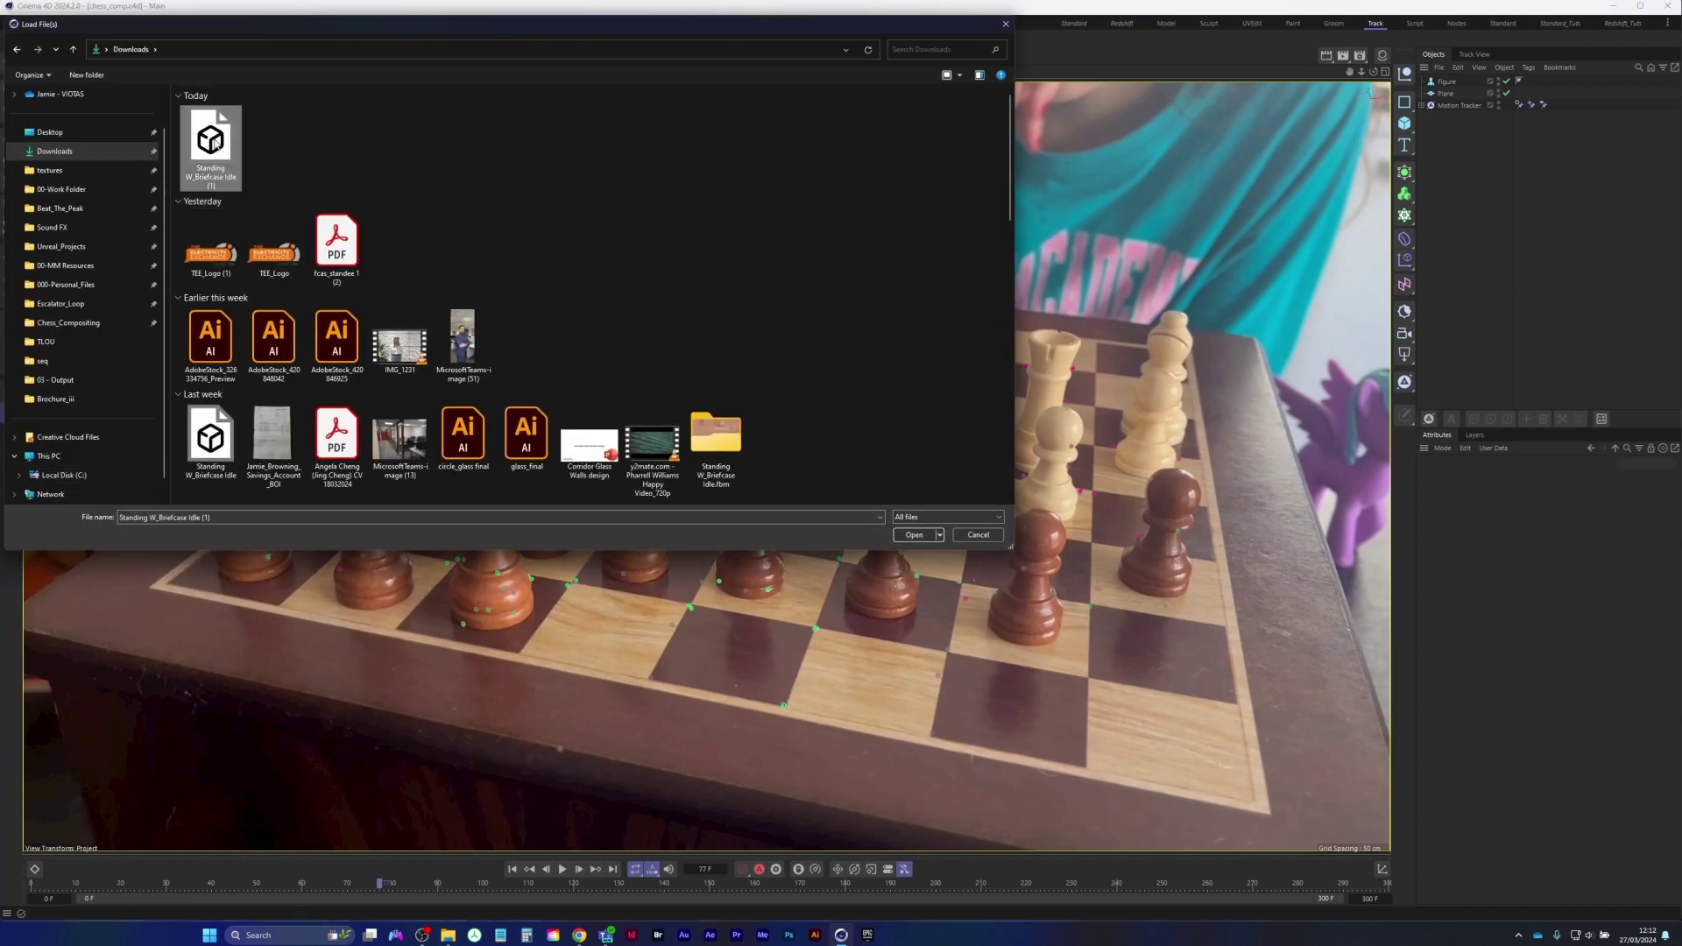
pyautogui.click(246, 321)
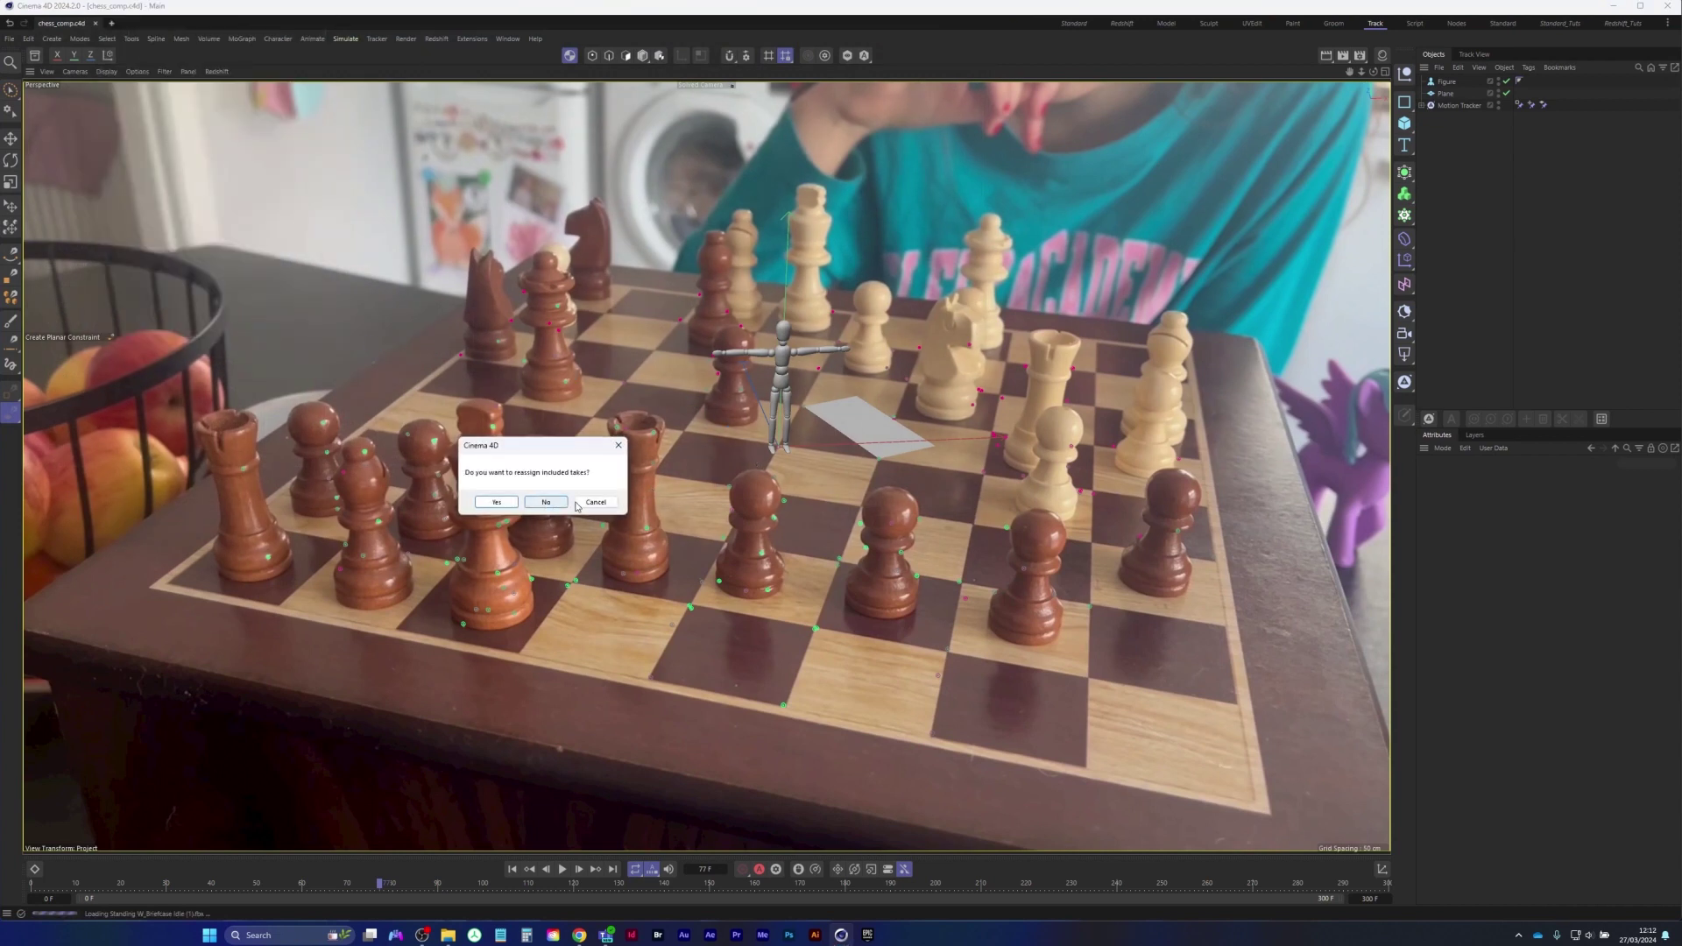
pyautogui.click(547, 503)
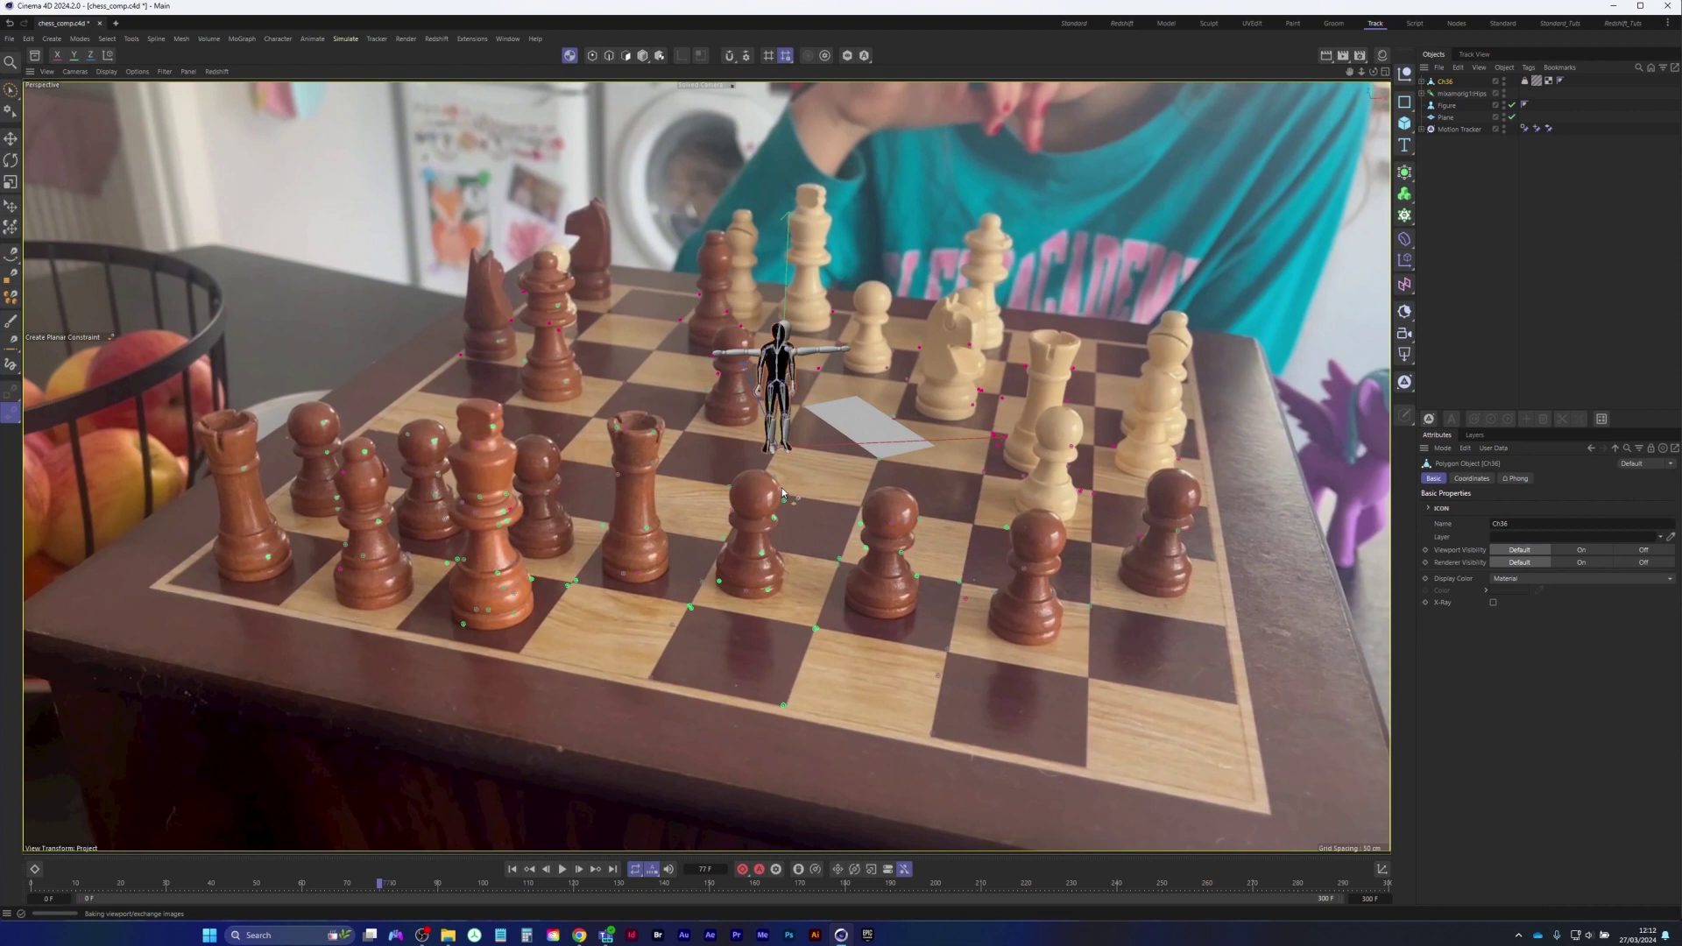
# Group the Ch36 mesh and the mixamorig:Hips joint under a null and rename the null GUY
pyautogui.keyDown('ctrl'); pyautogui.click(1456, 93); pyautogui.keyUp('ctrl')
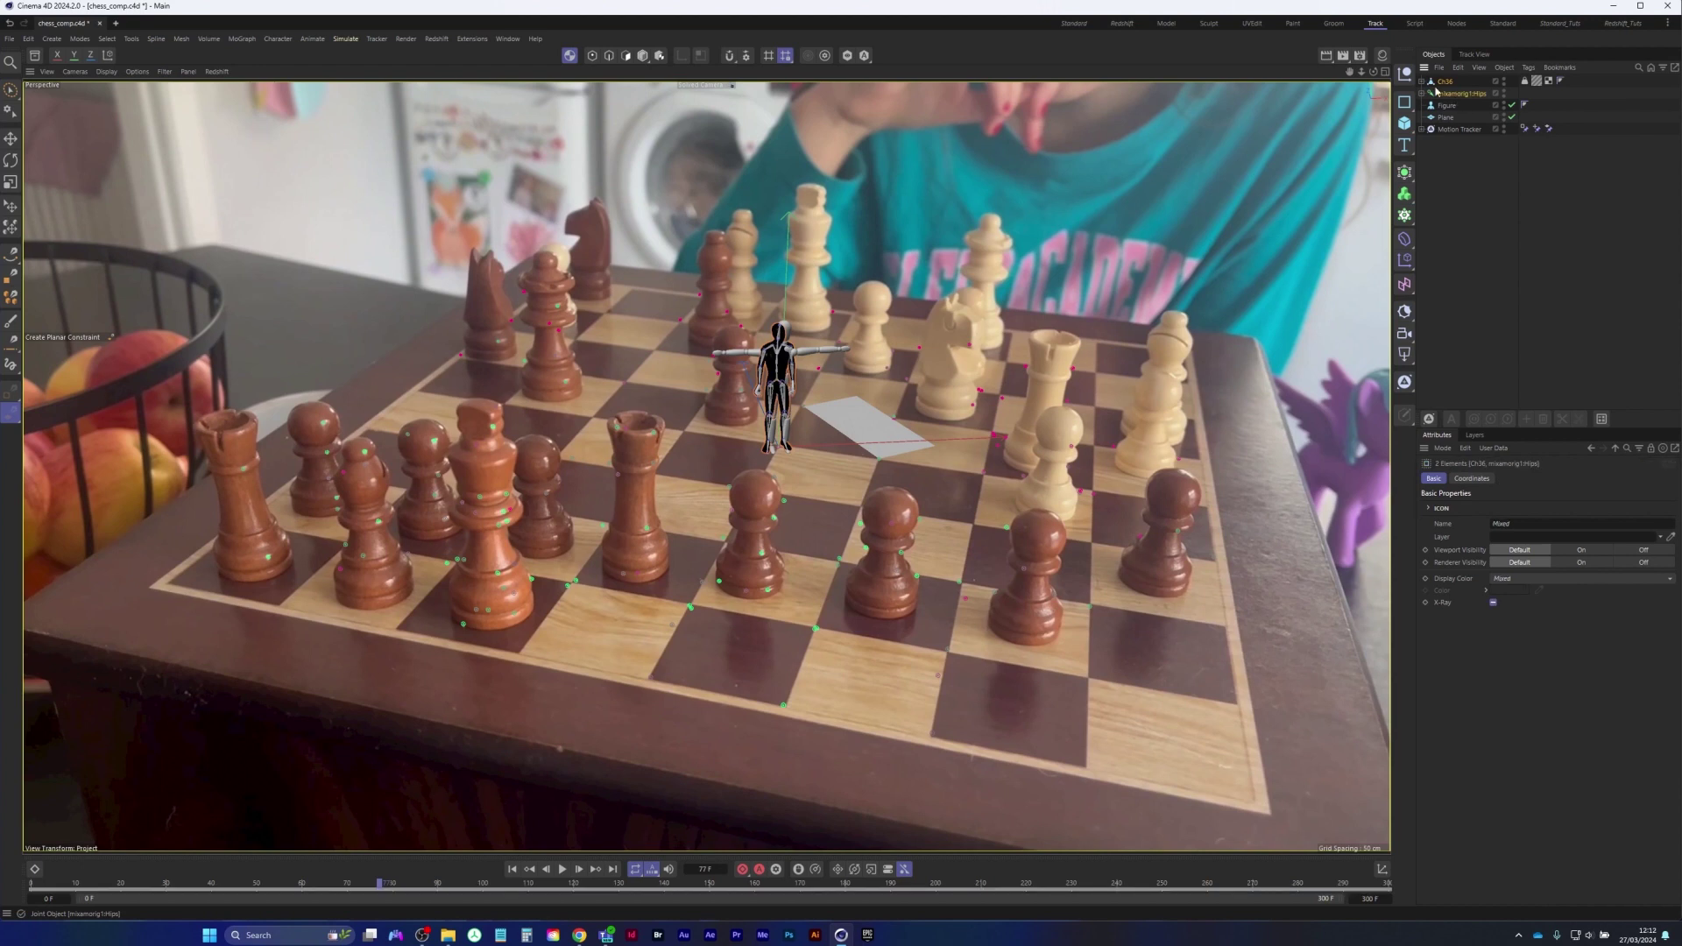
pyautogui.hotkey('alt', 'g')
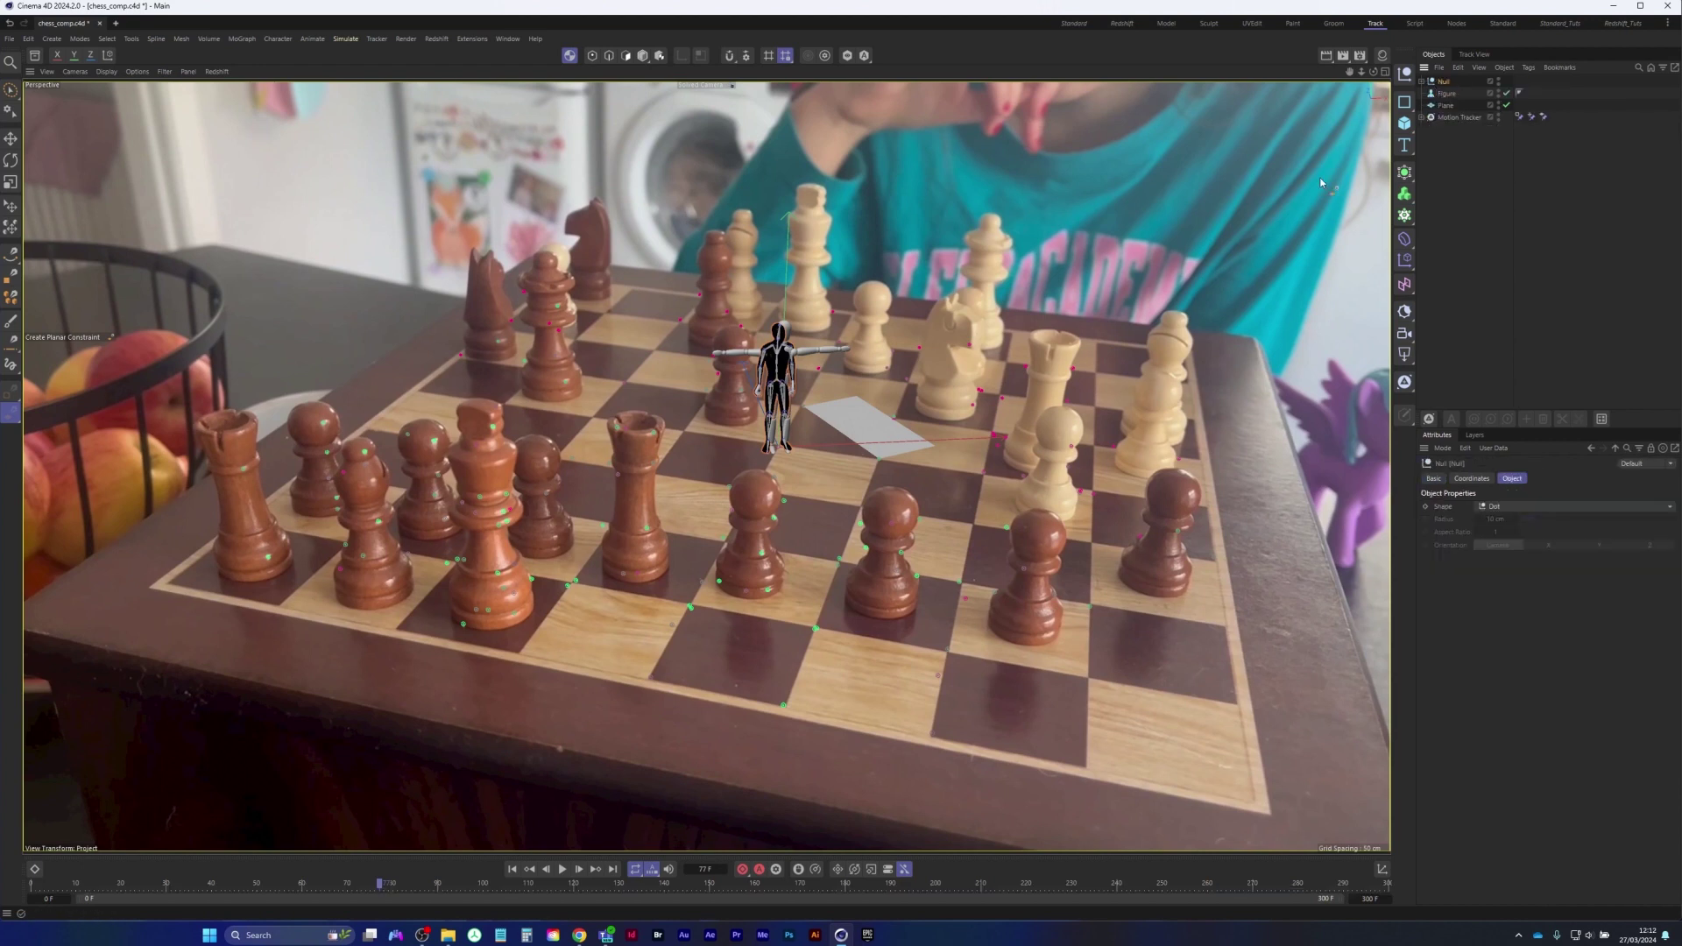
pyautogui.doubleClick(1446, 81)
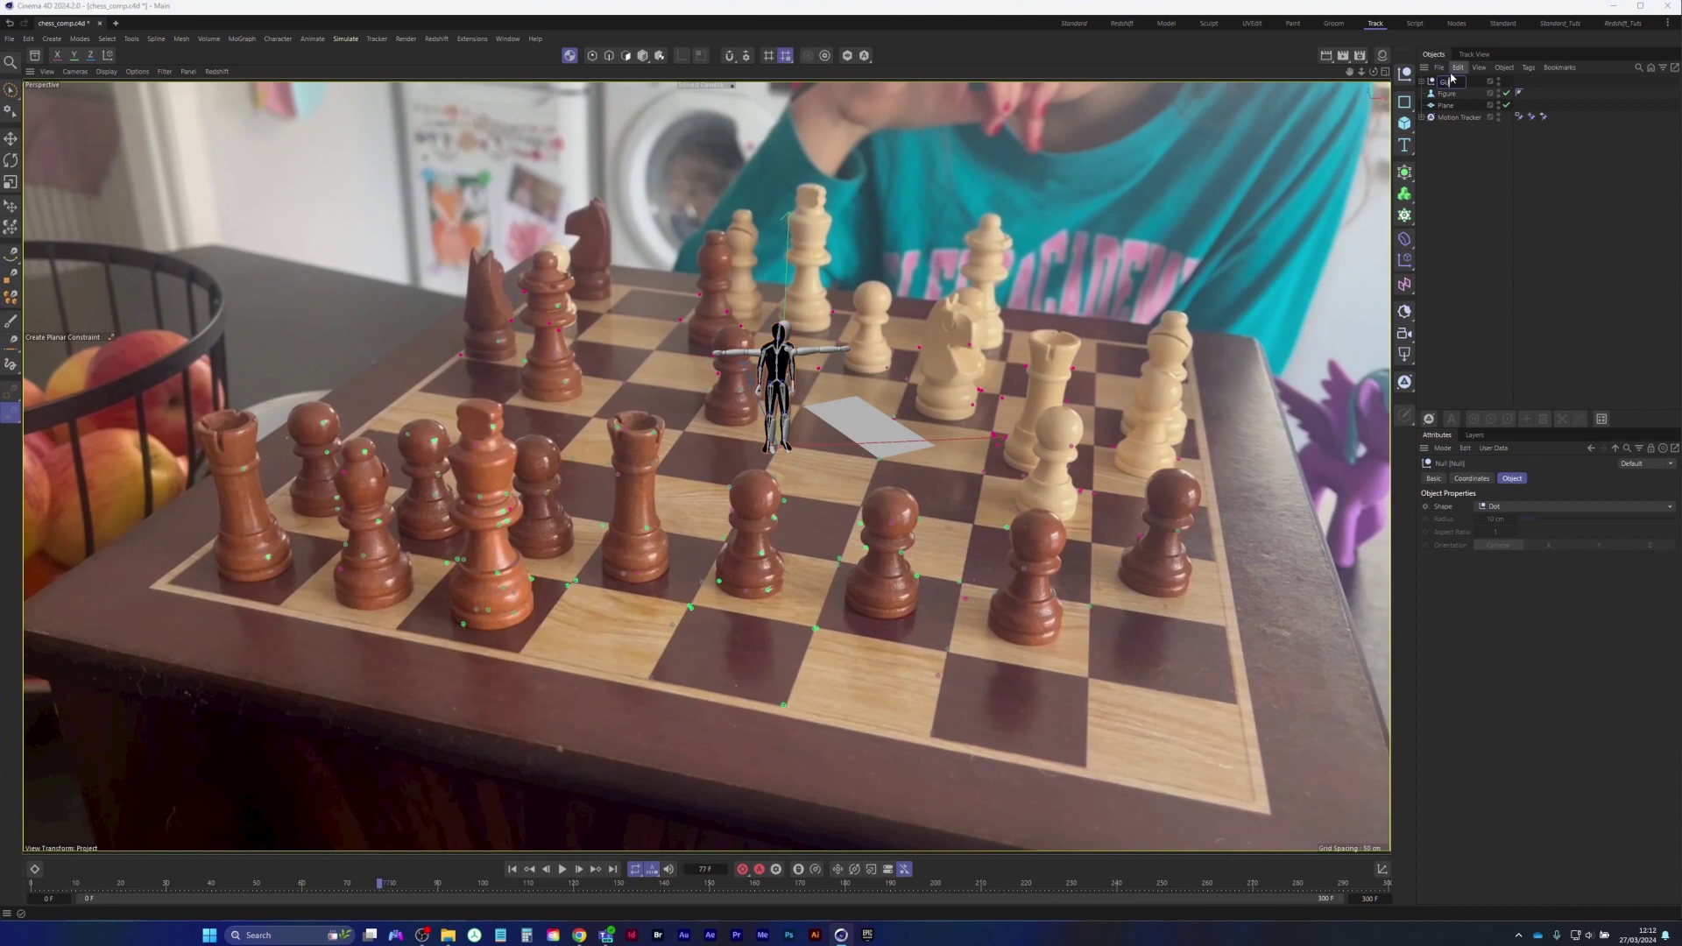
pyautogui.press('Return')
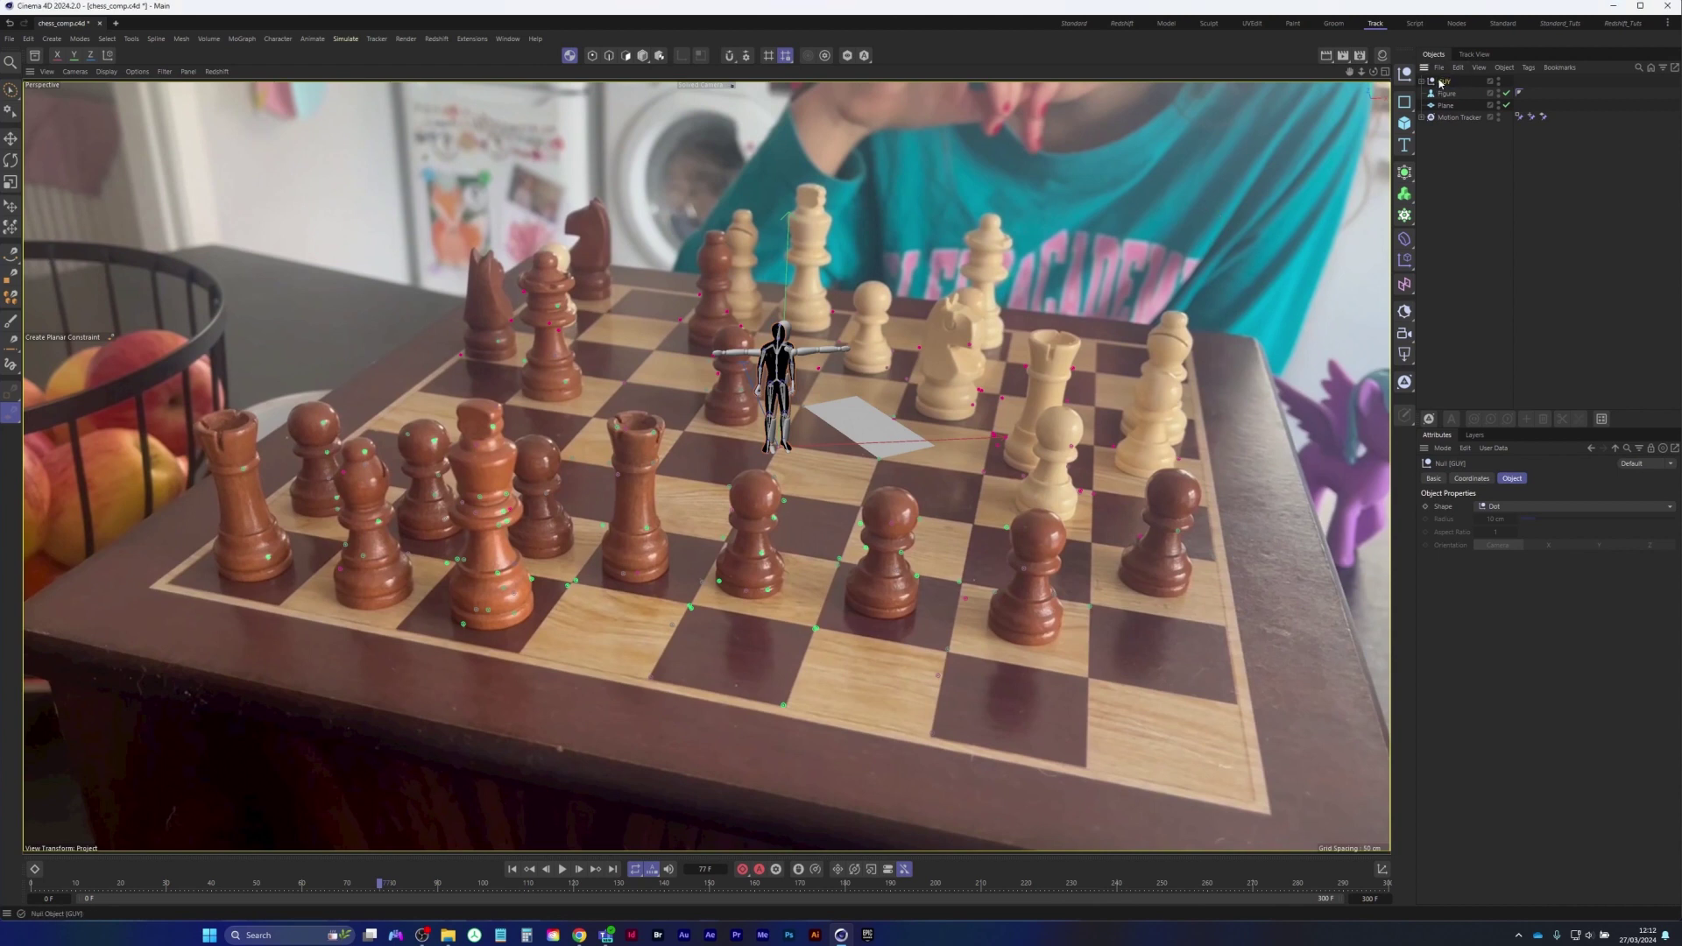
# Delete the Figure primitive and disable the Plane, leaving the GUY null selected
pyautogui.moveTo(1447, 91); pyautogui.dragTo(1452, 100)
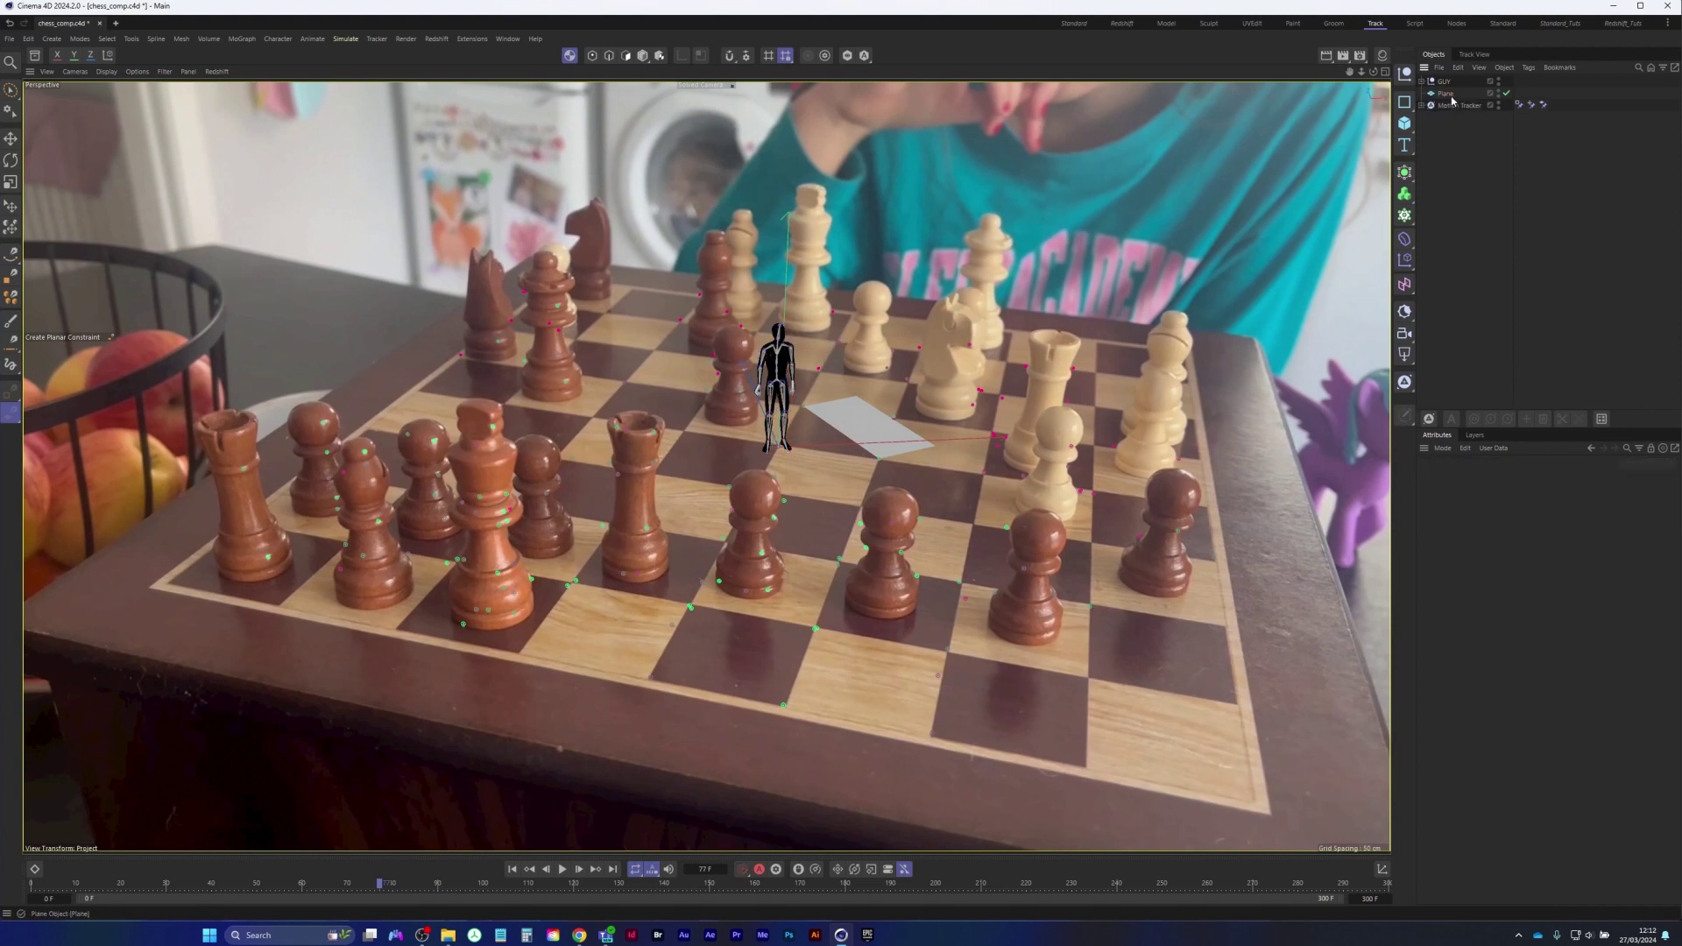
pyautogui.click(1508, 94)
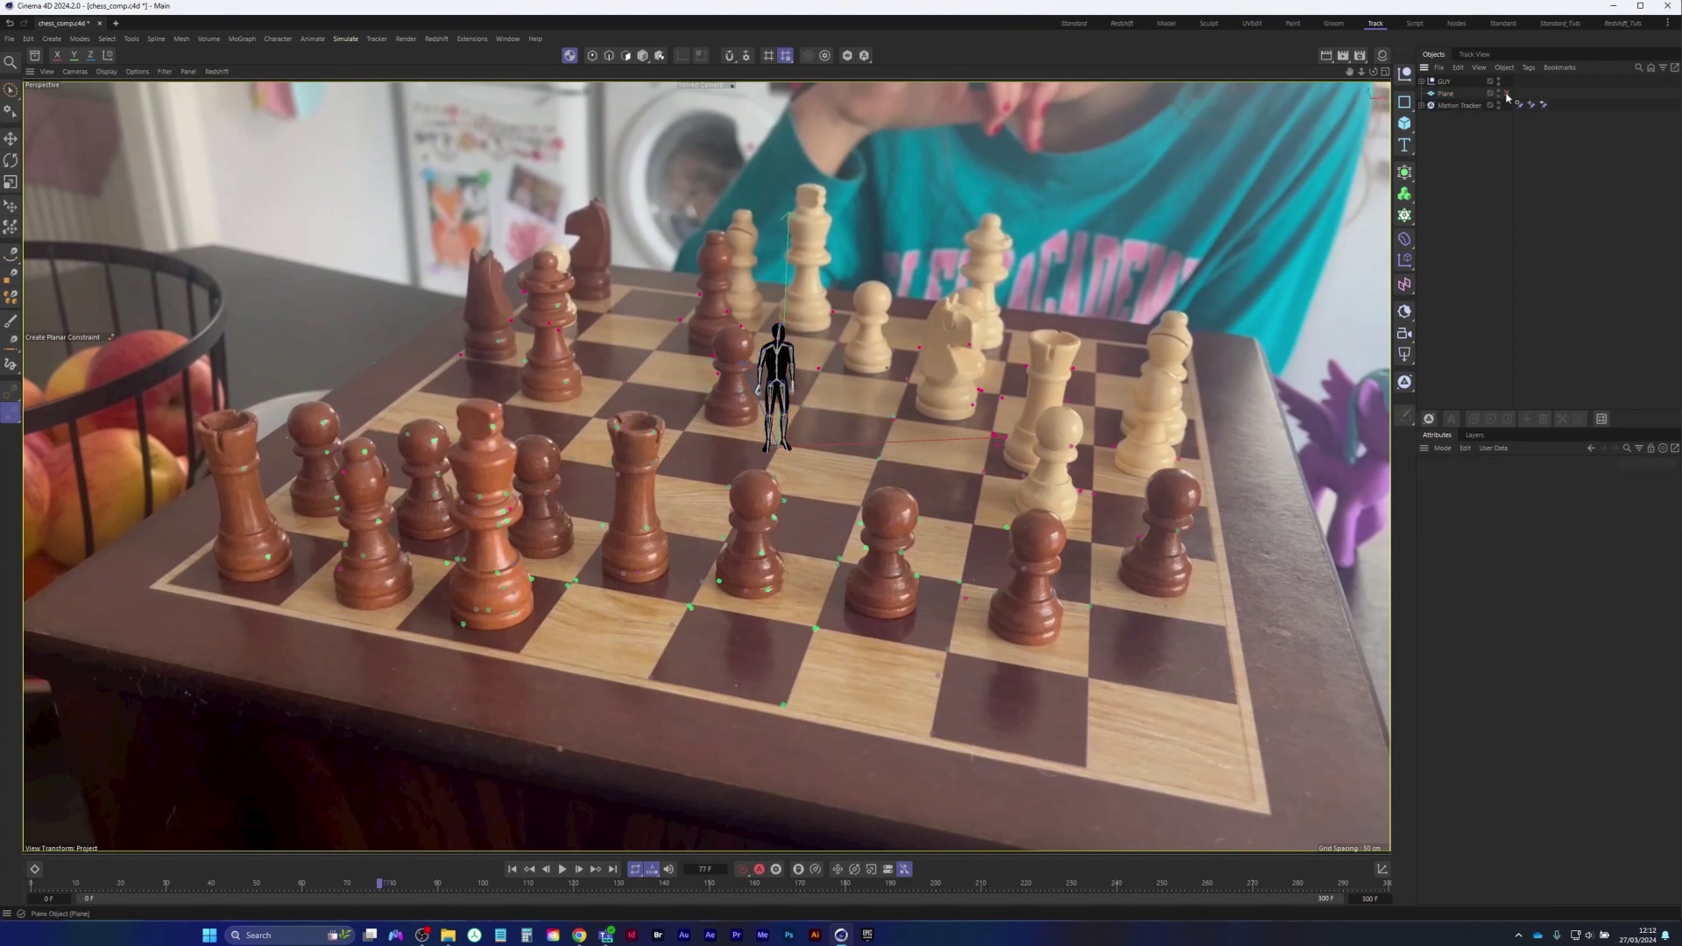
pyautogui.click(1445, 81)
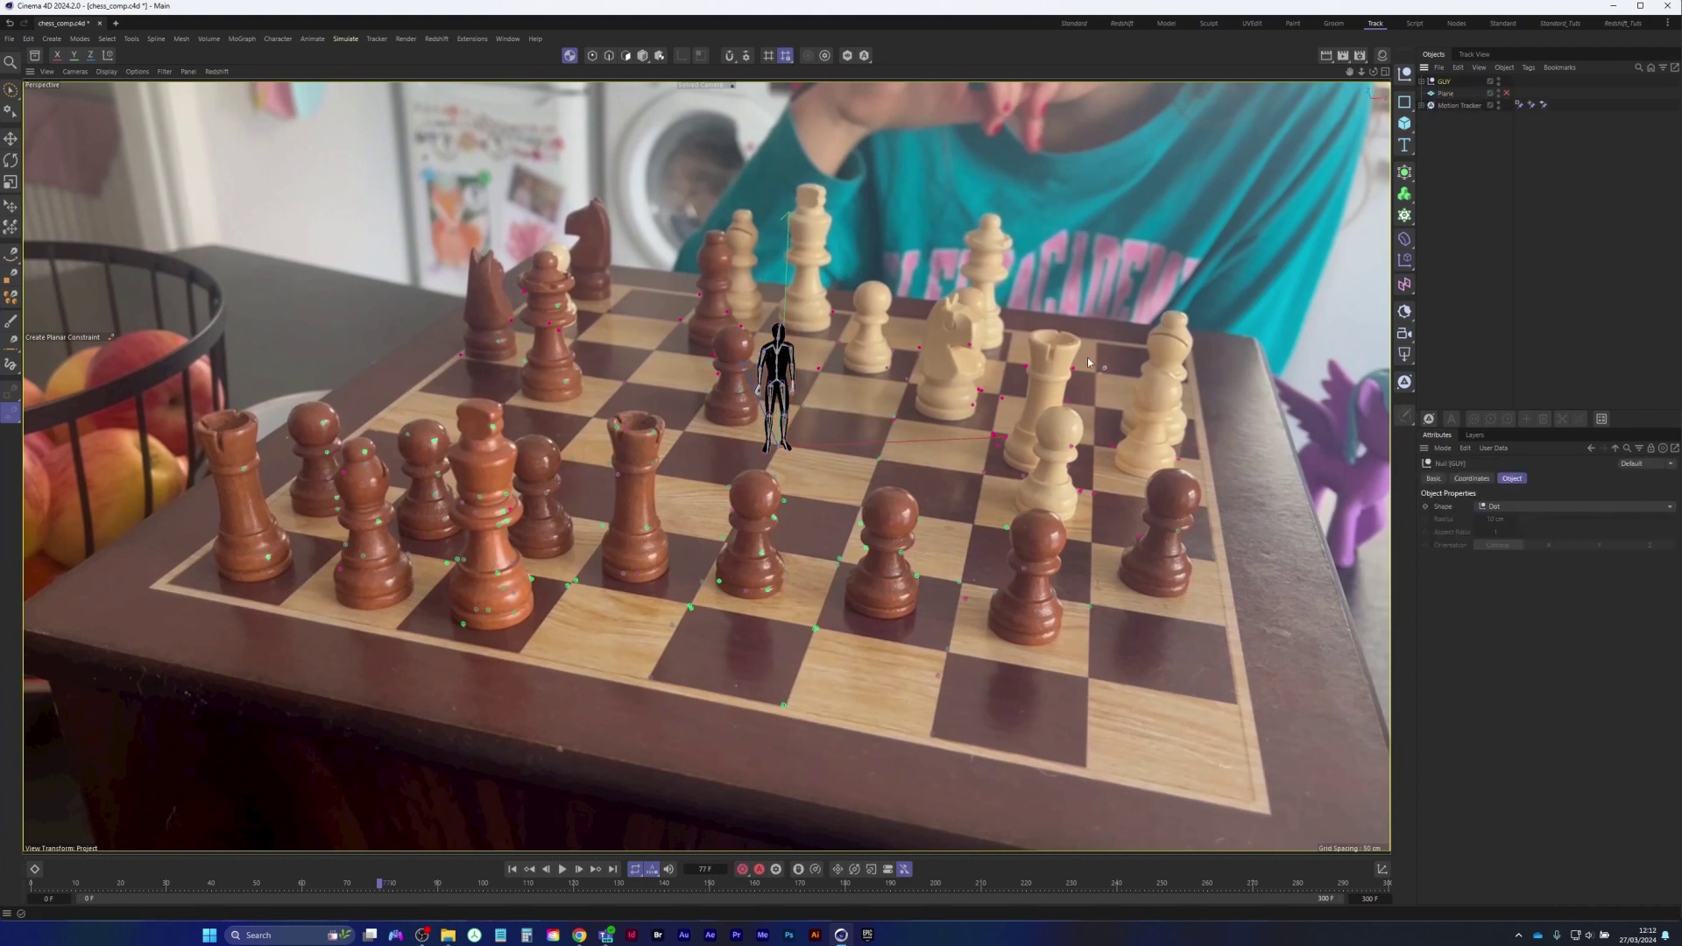
# Check the renderer in the render settings and delete the imported Ch36_Body material
pyautogui.click(1358, 58)
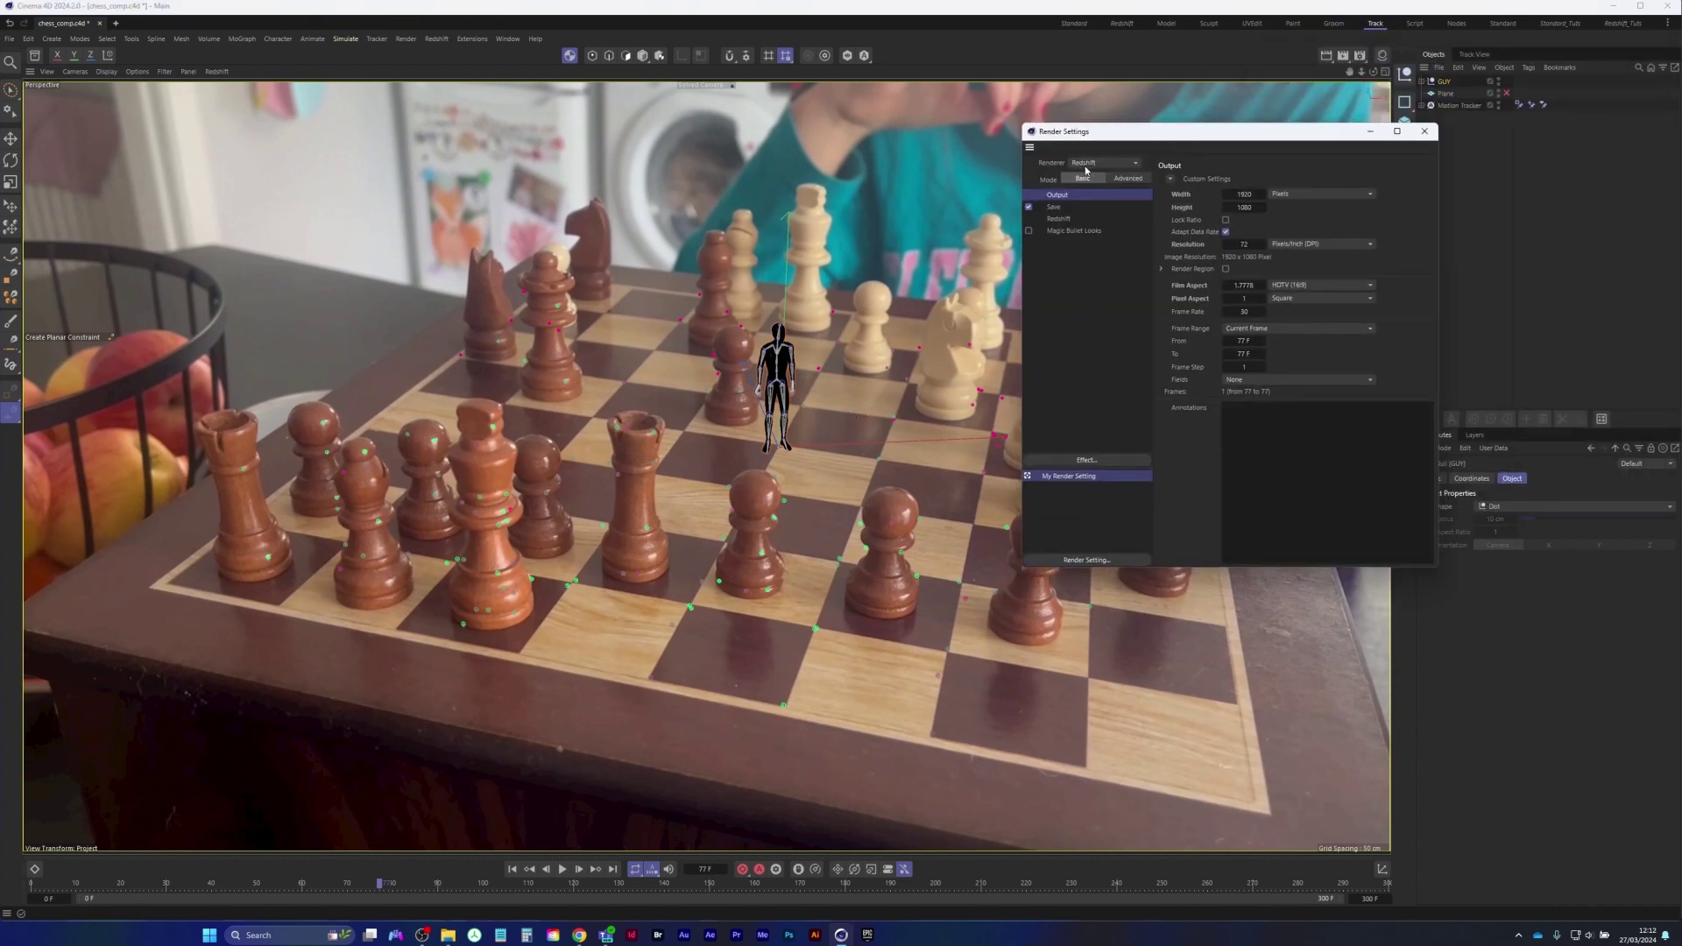
pyautogui.click(1424, 130)
pyautogui.click(1382, 55)
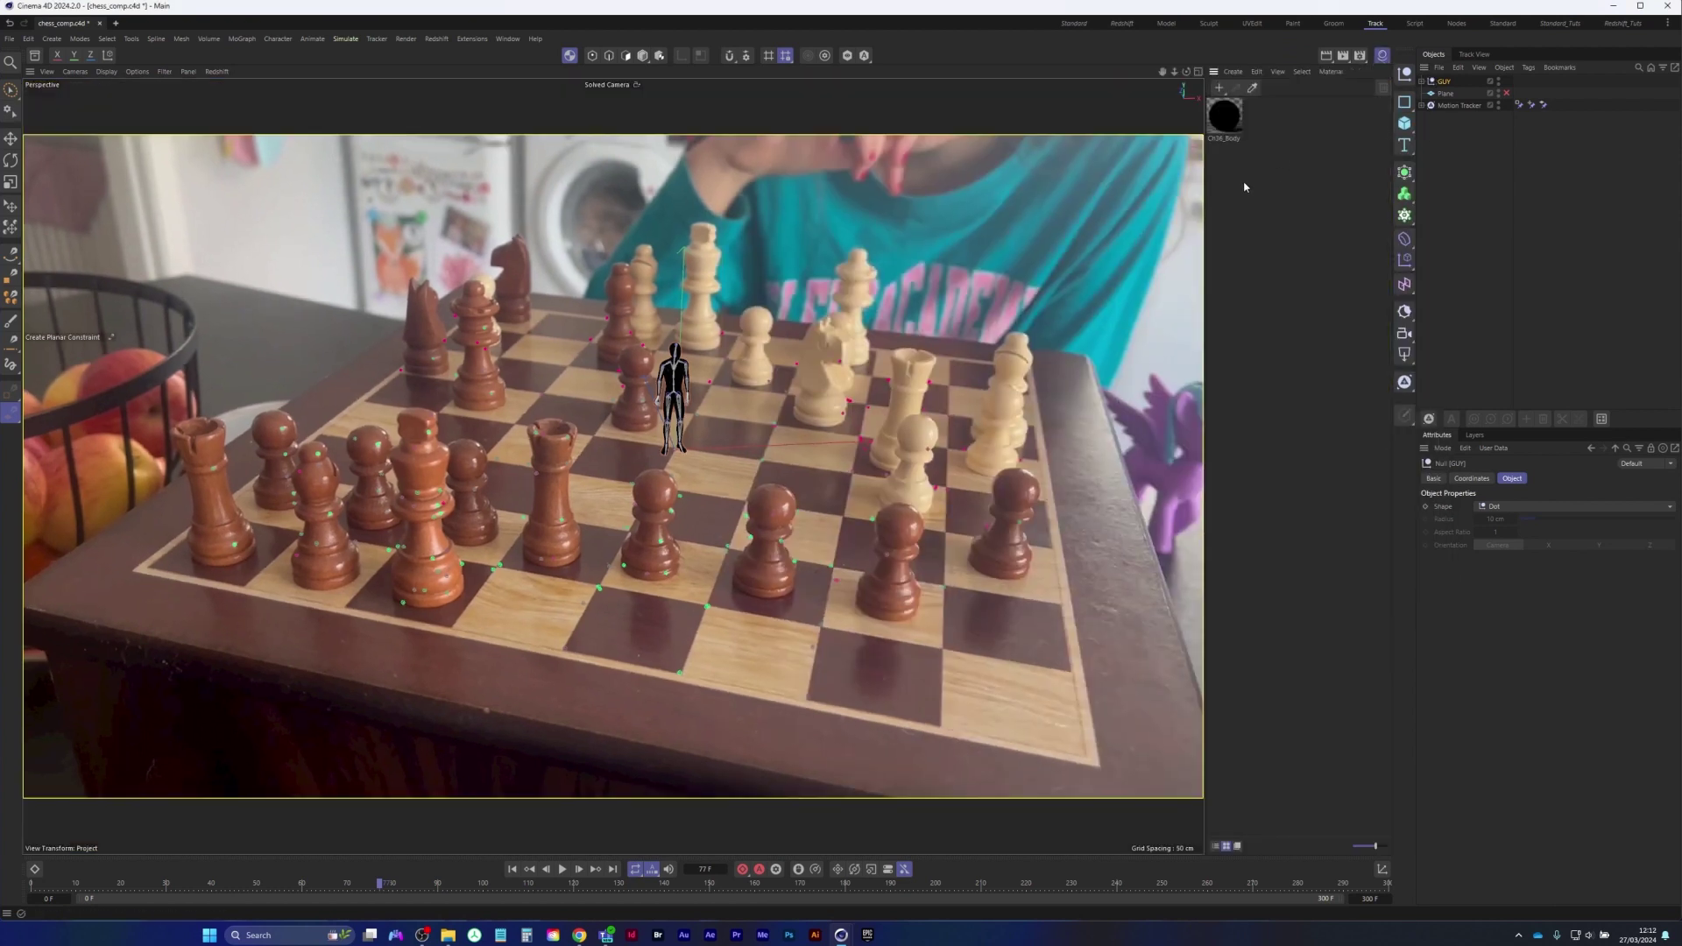
pyautogui.click(1231, 128)
pyautogui.press('Delete')
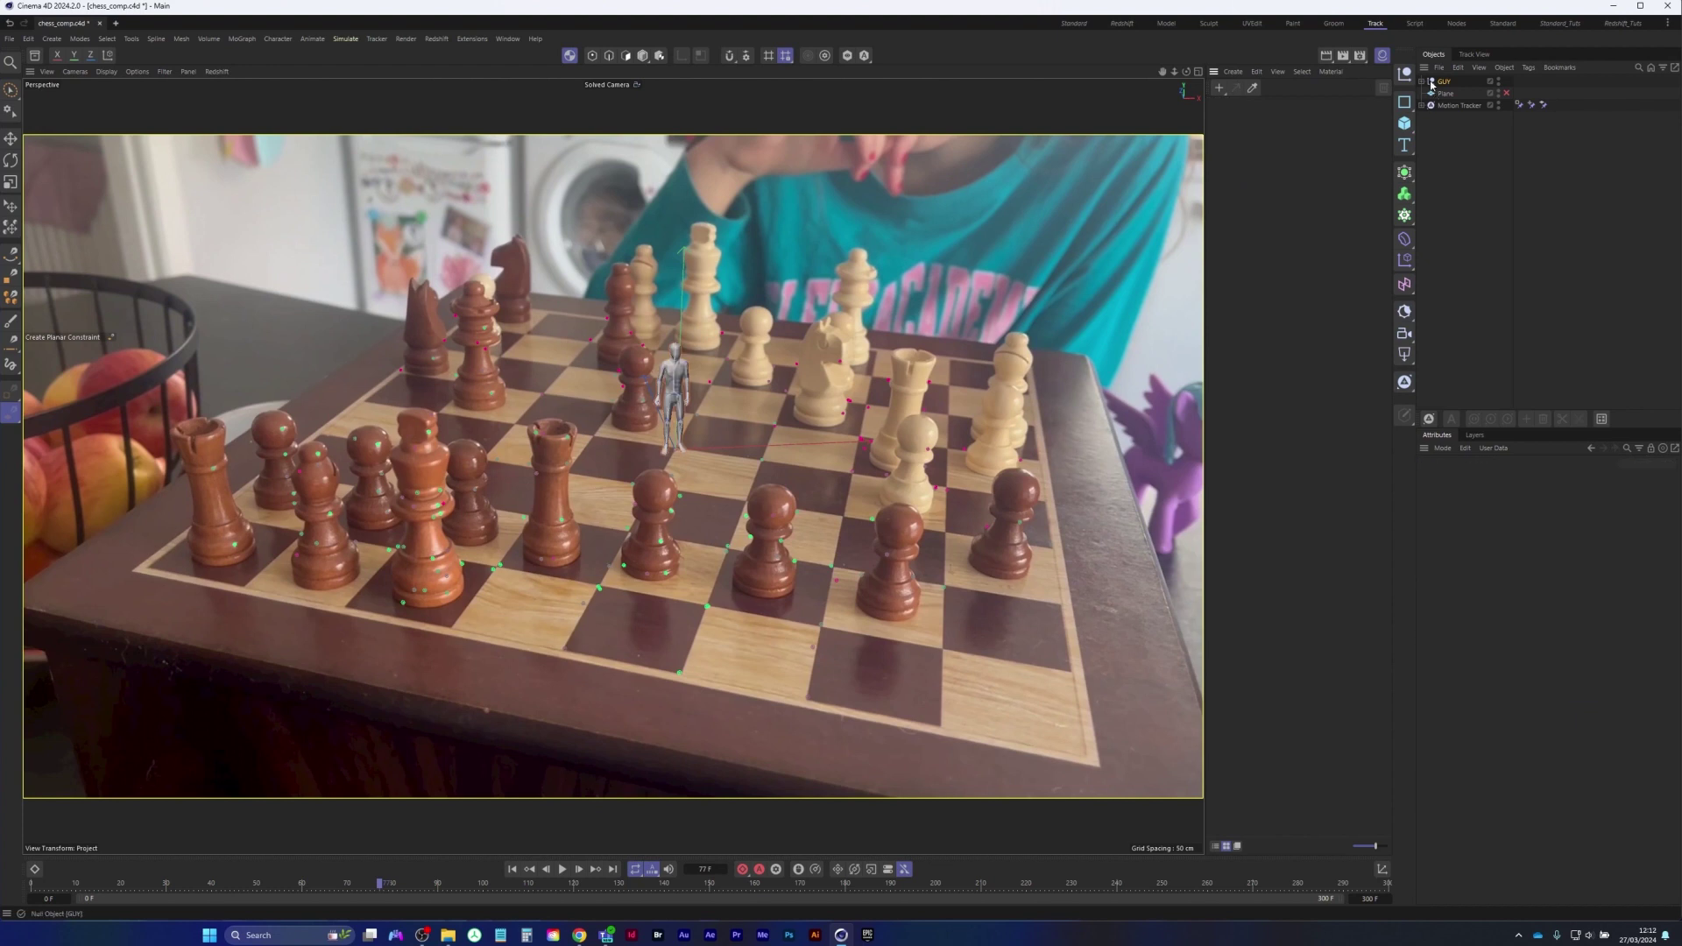
# Create a new material and apply it to the Ch36 mesh inside the GUY null
pyautogui.click(1422, 81)
pyautogui.doubleClick(1247, 177)
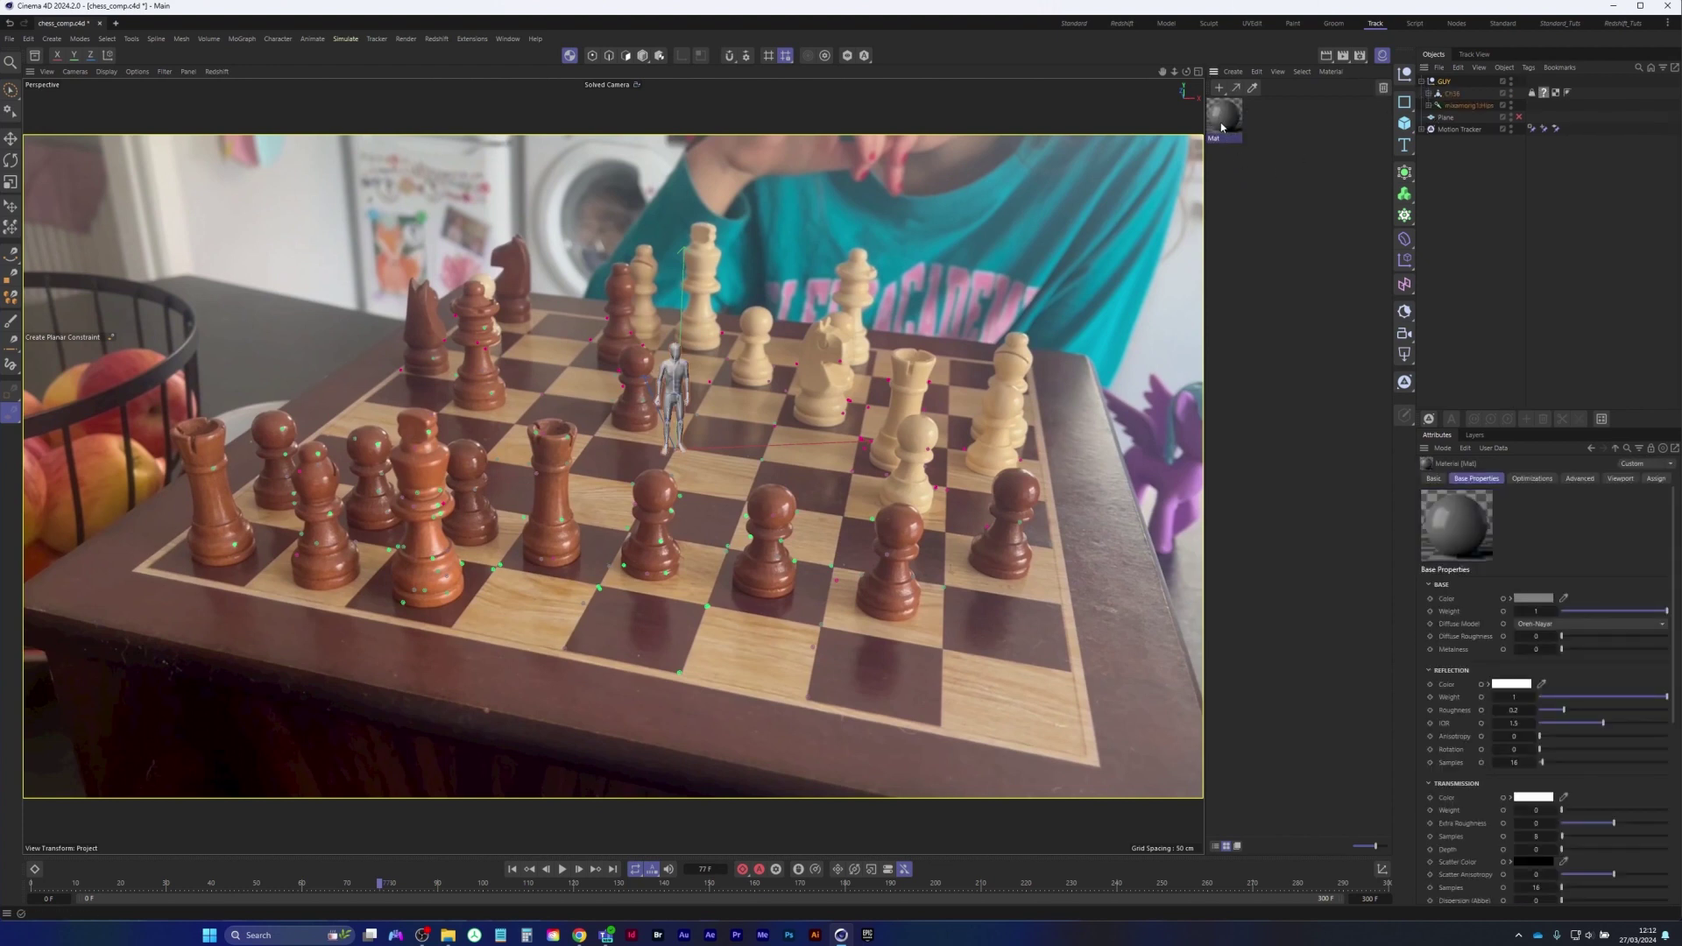
pyautogui.moveTo(1222, 127); pyautogui.dragTo(1546, 93)
# In Model mode, move the GUY null to the dark square behind the front-row pawn and rotate its heading to about -206°
pyautogui.click(1447, 83)
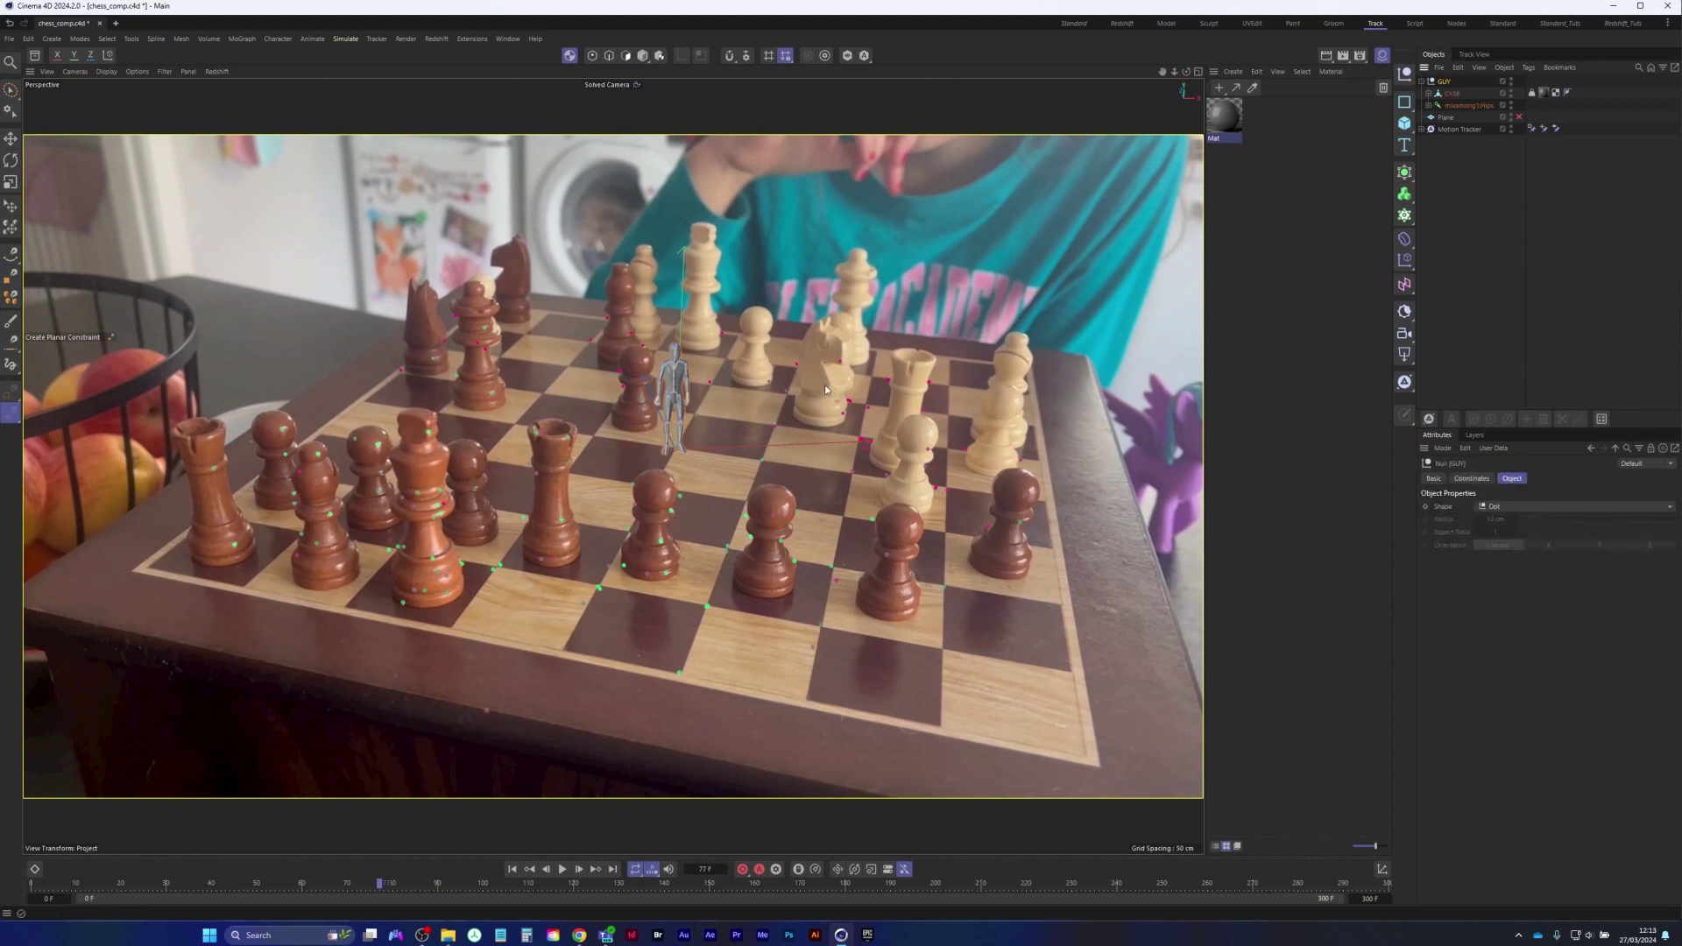
pyautogui.press('e')
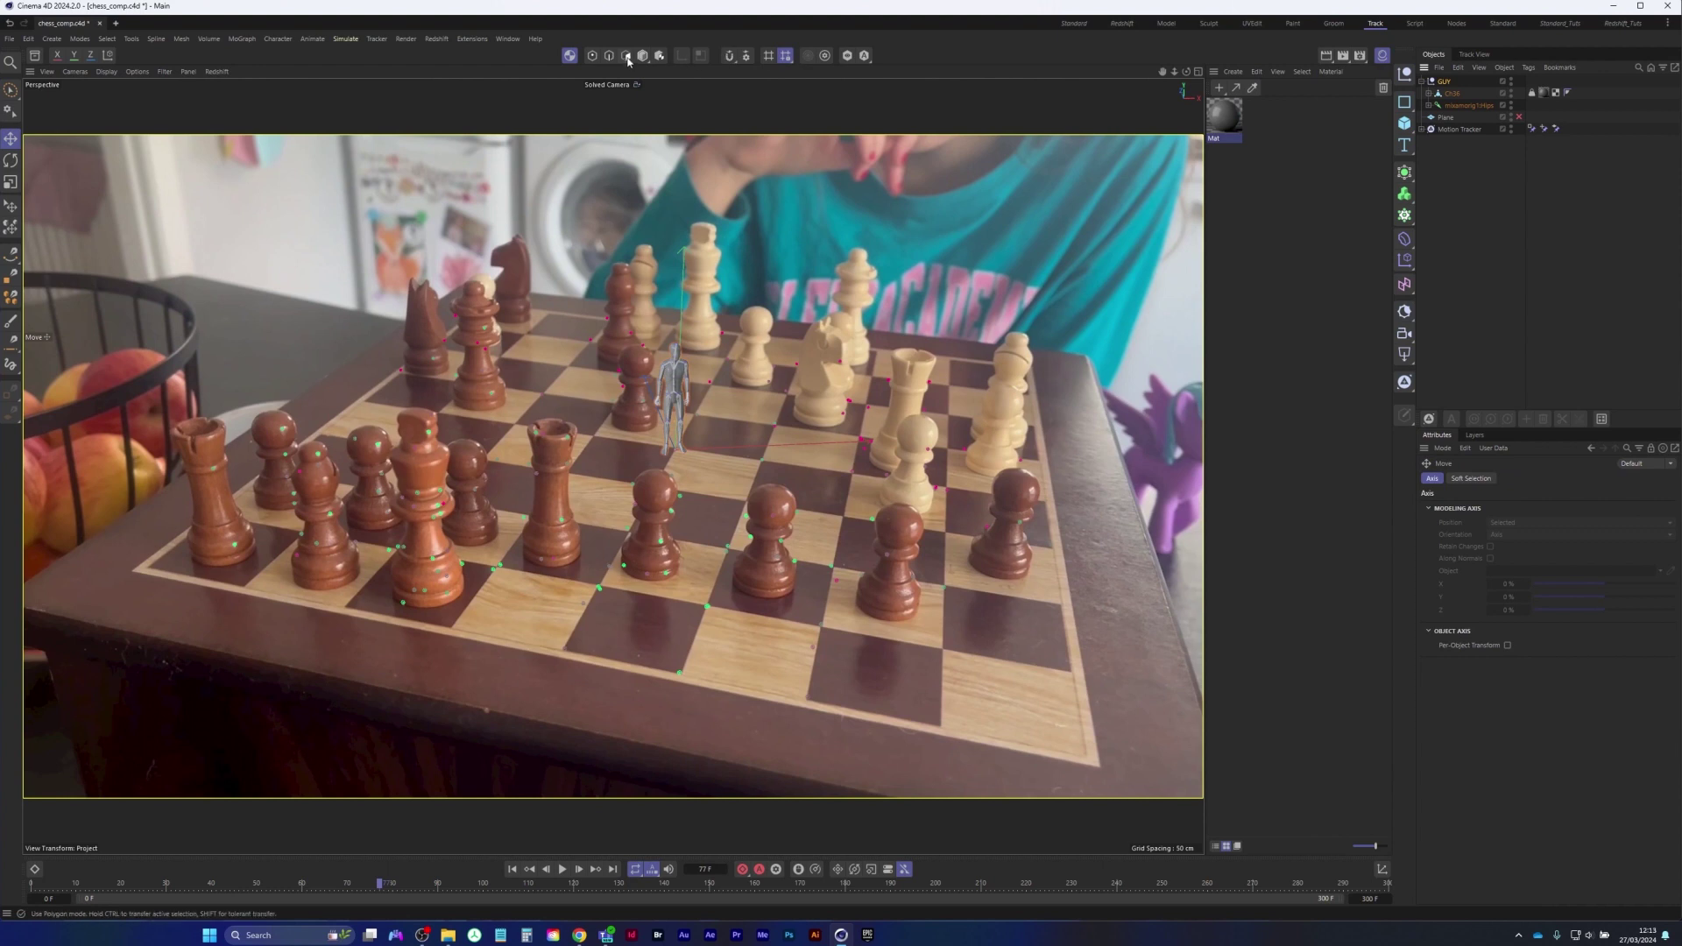
pyautogui.click(570, 57)
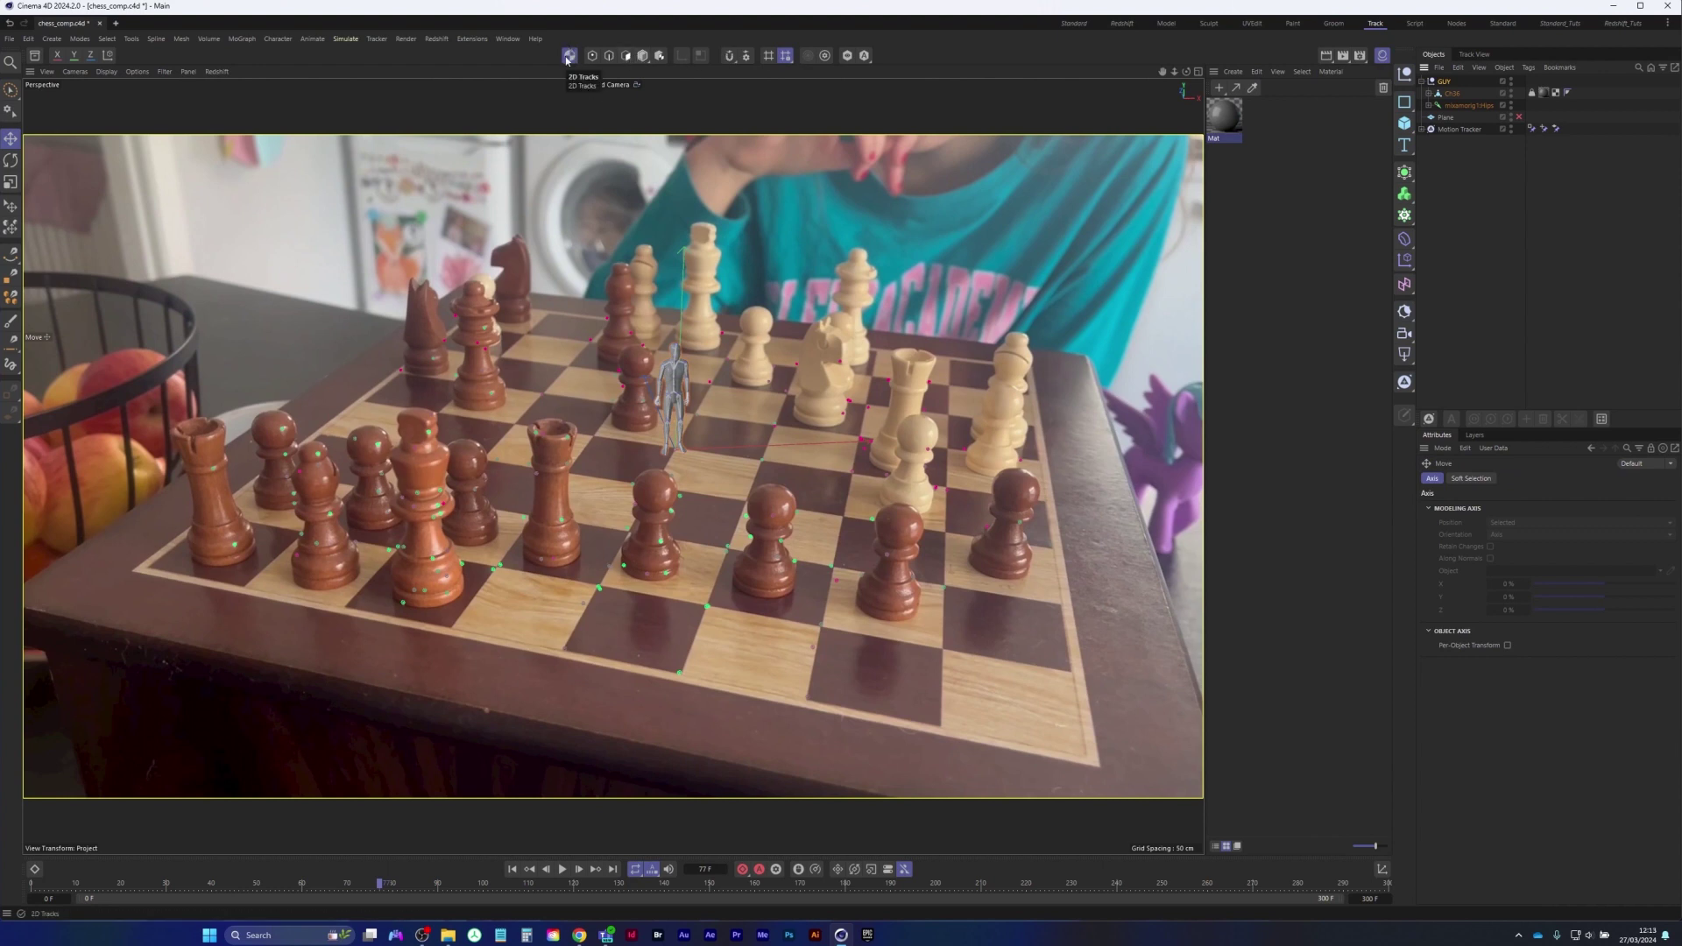
pyautogui.click(643, 56)
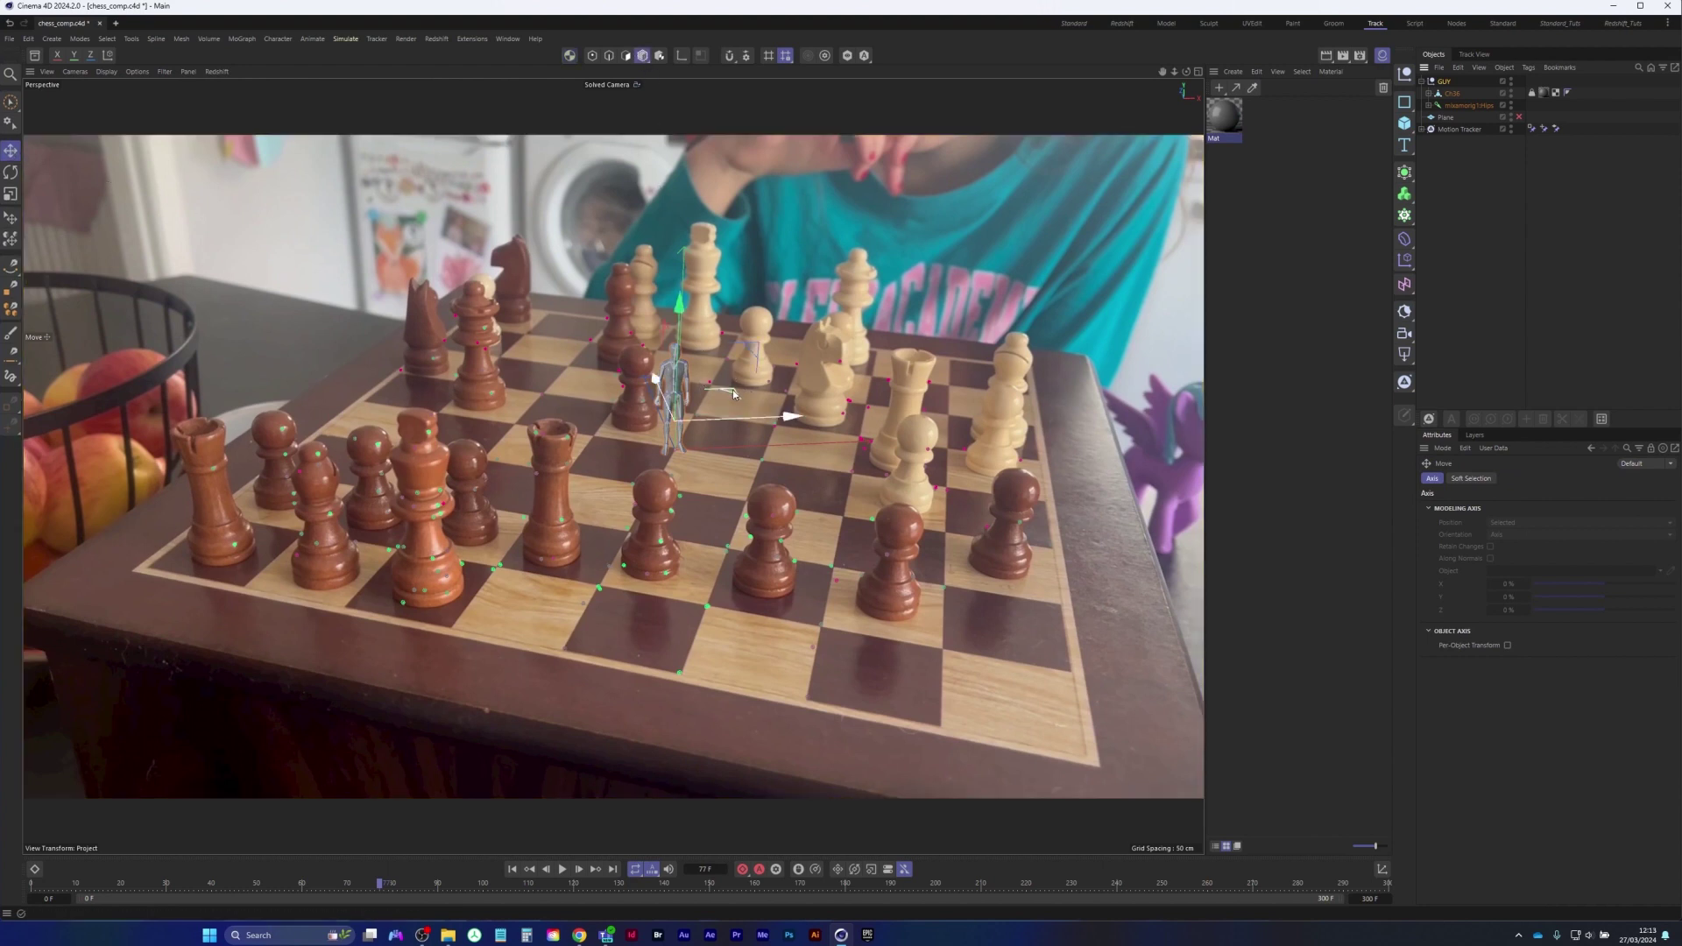
pyautogui.moveTo(734, 391); pyautogui.dragTo(940, 623)
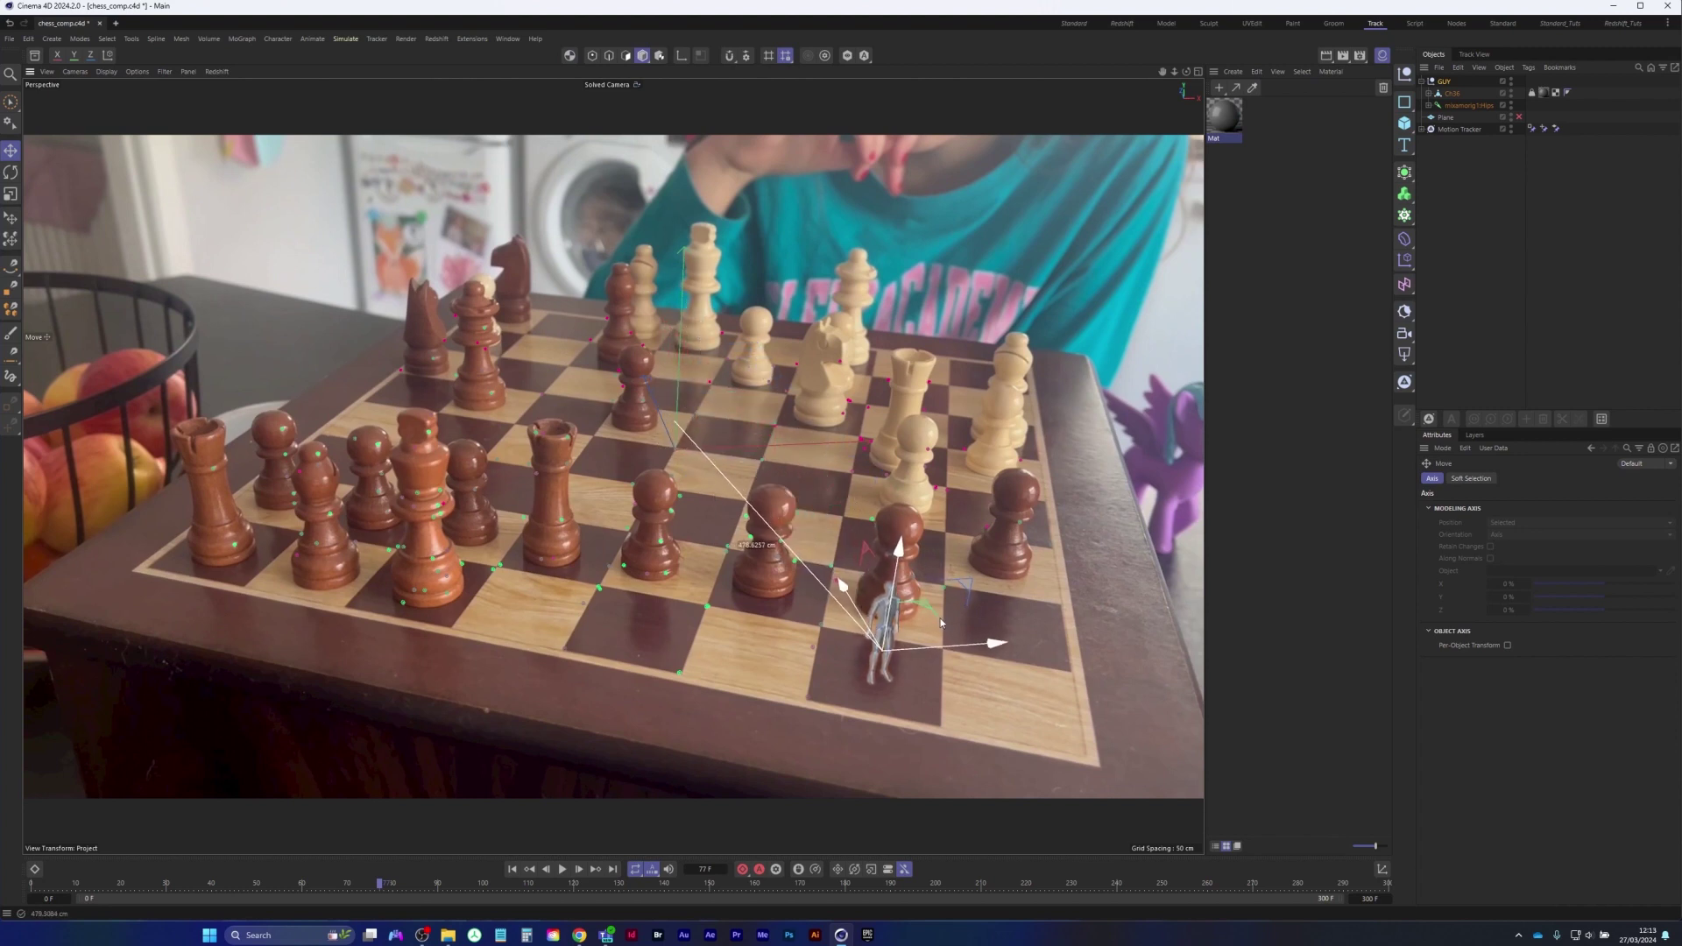
pyautogui.press('r')
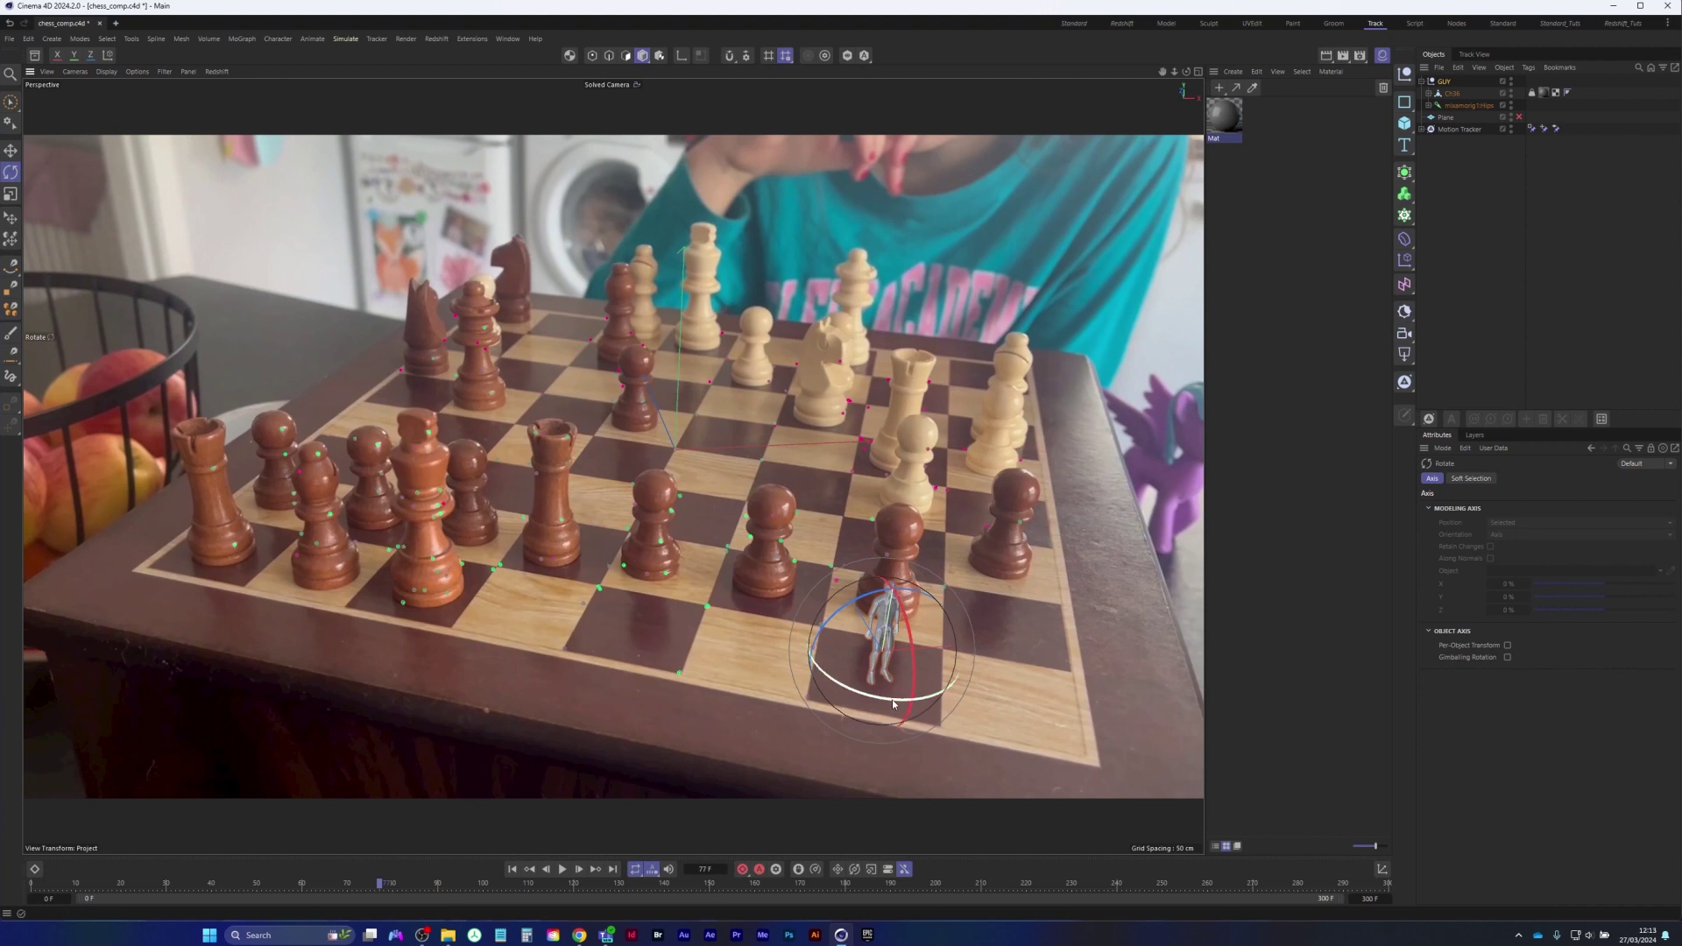
pyautogui.moveTo(892, 699); pyautogui.dragTo(967, 534)
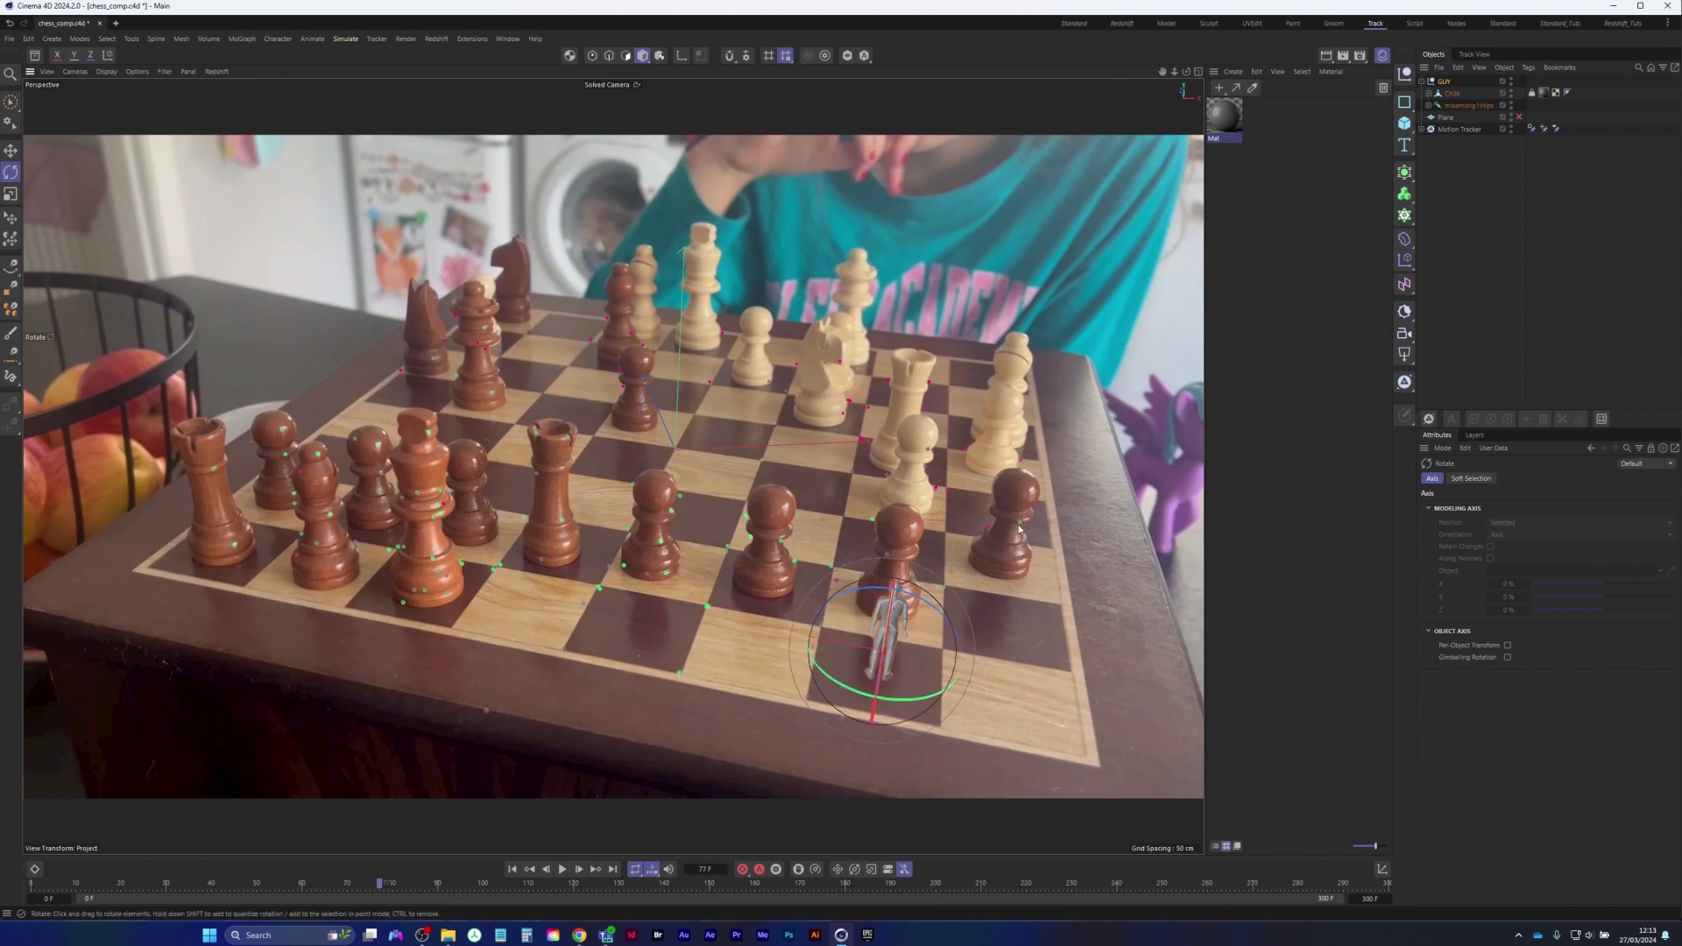
# Set the GUY null's scale to 1.4 on the X, Y and Z axes
pyautogui.click(1445, 82)
pyautogui.click(1473, 479)
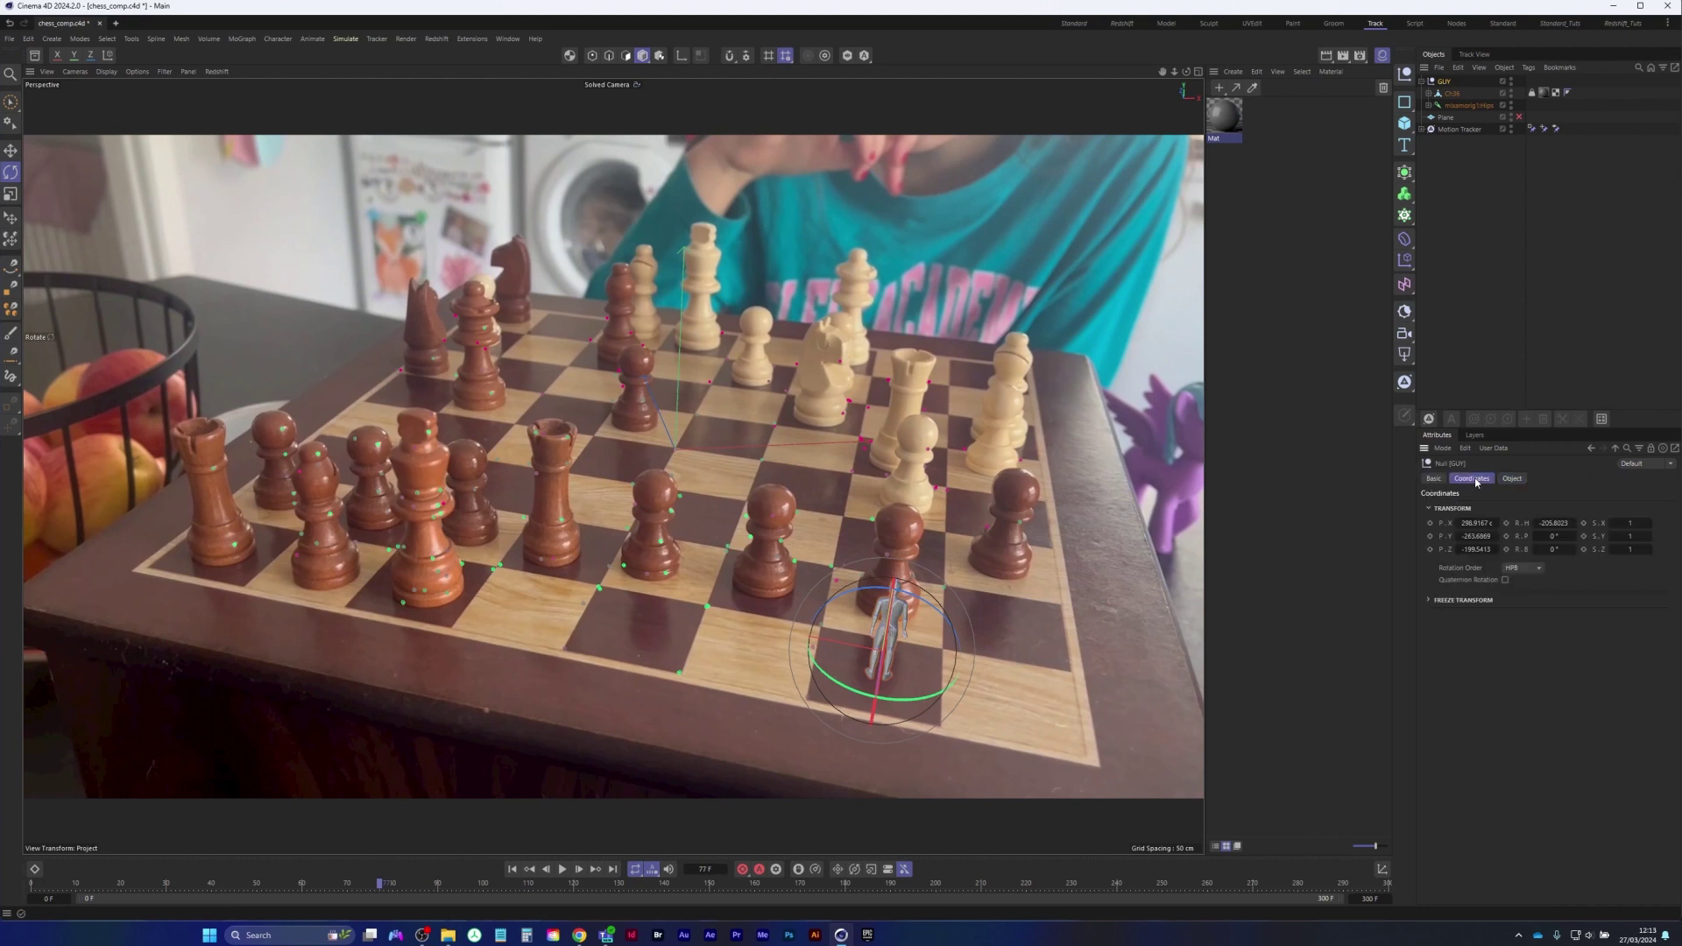
pyautogui.click(1624, 524)
pyautogui.press('Tab')
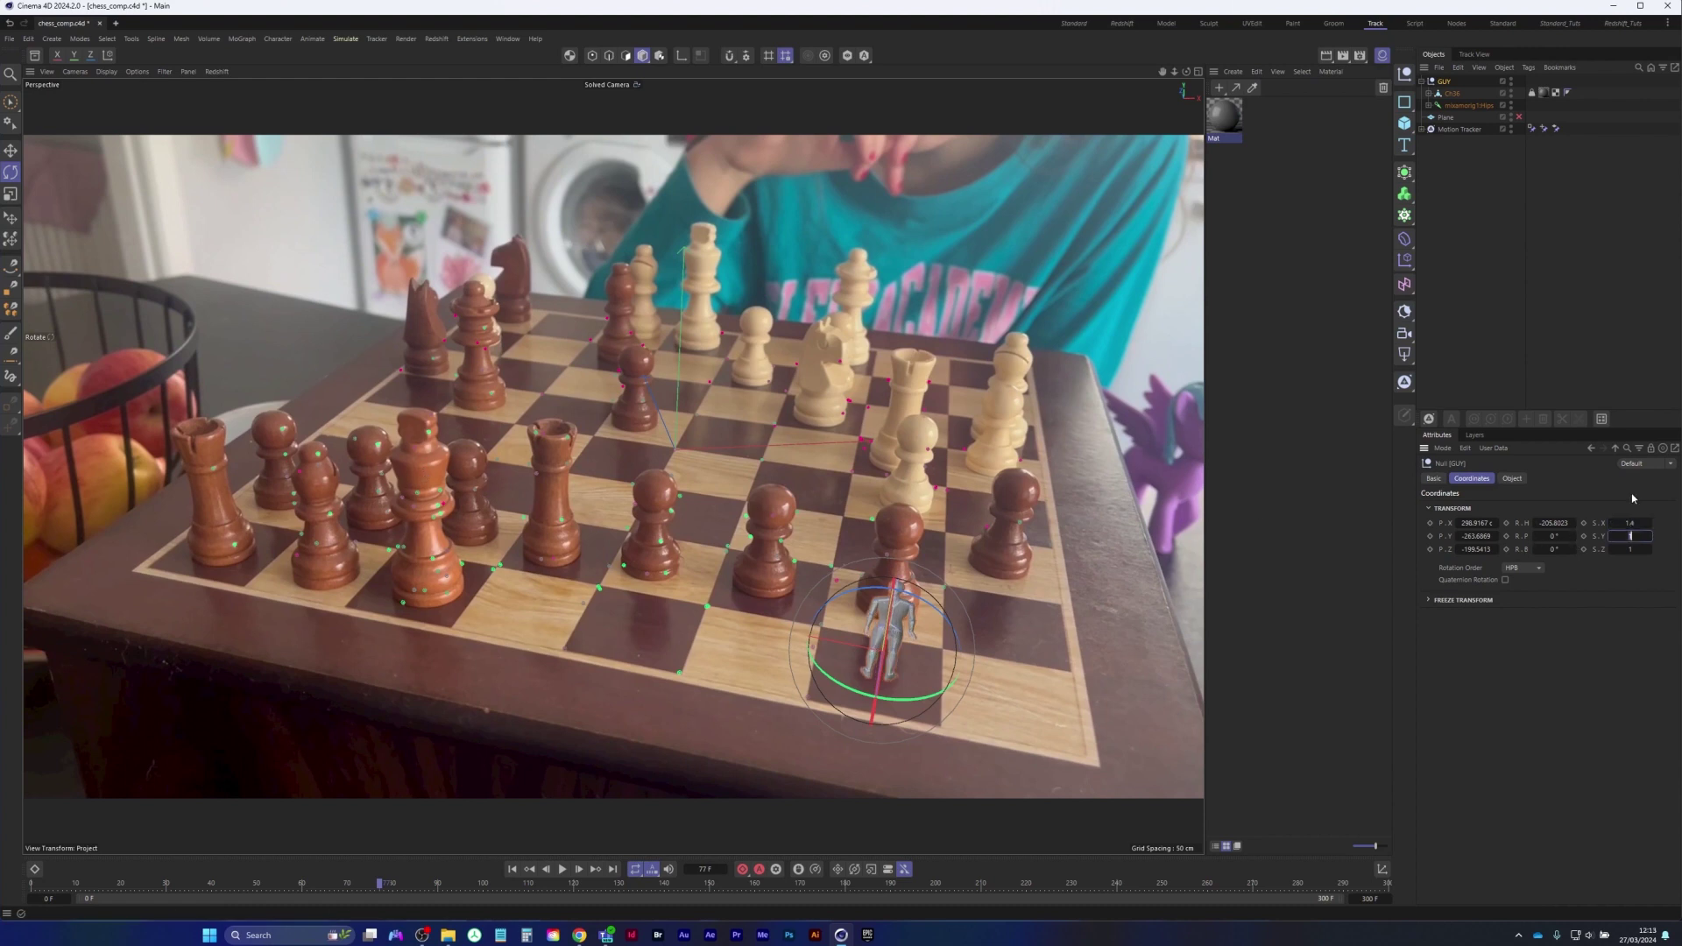
pyautogui.press('Tab')
pyautogui.write('41.4')
pyautogui.press('Return')
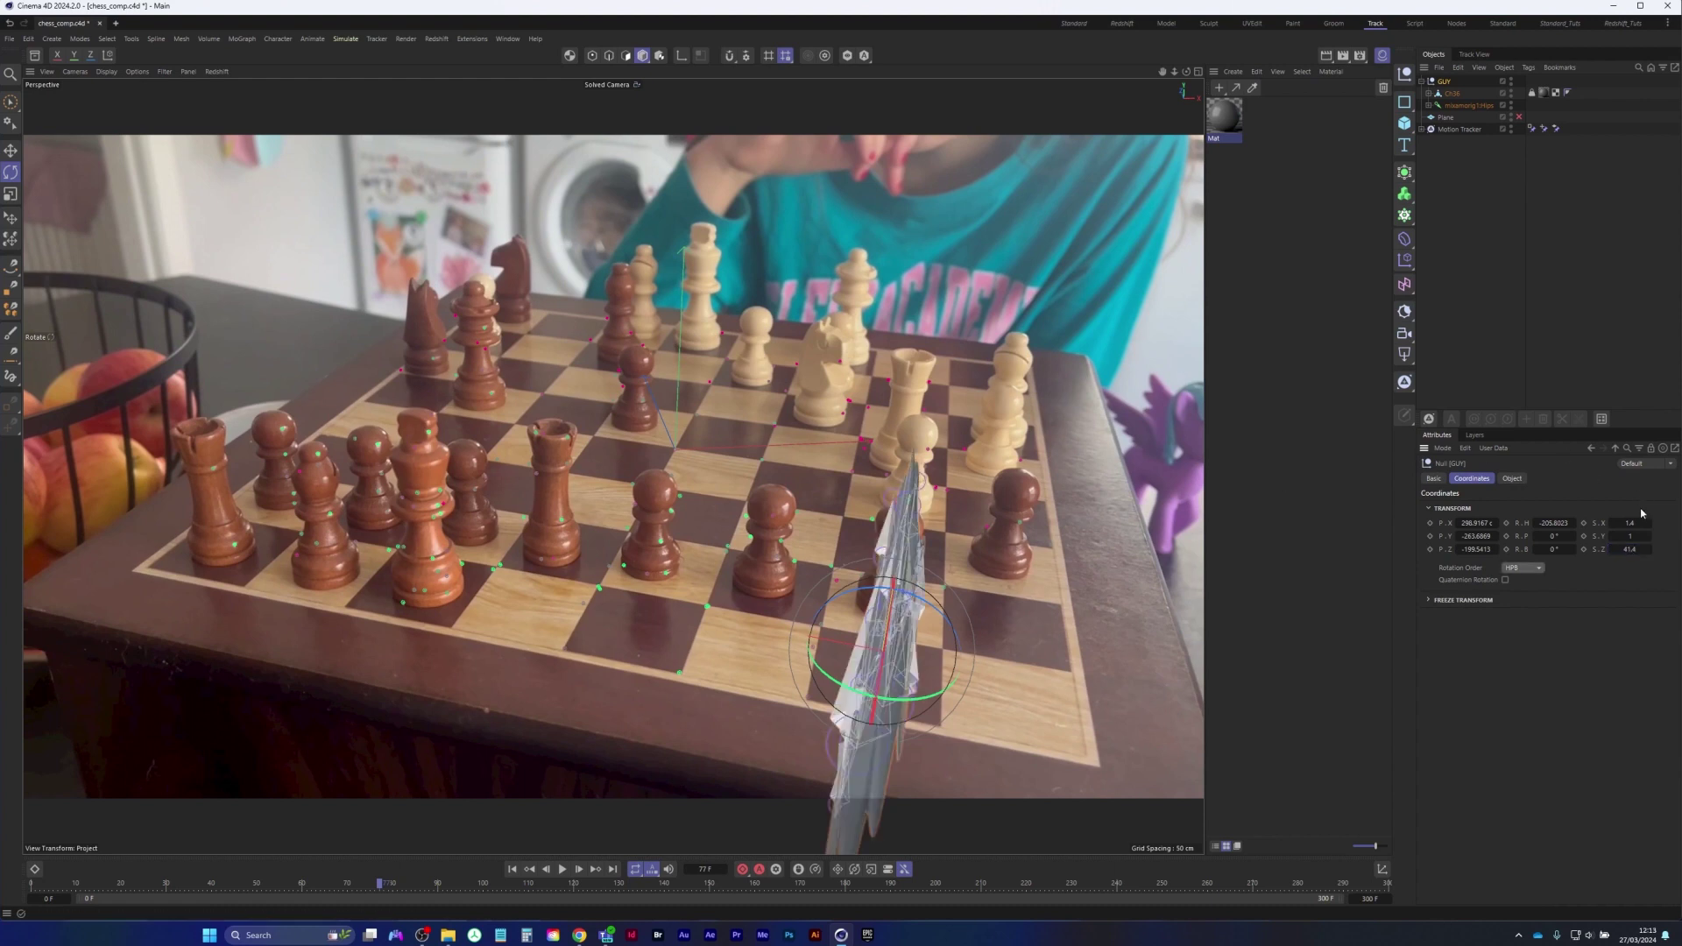
pyautogui.click(1630, 549)
pyautogui.write('1.4')
pyautogui.click(1630, 536)
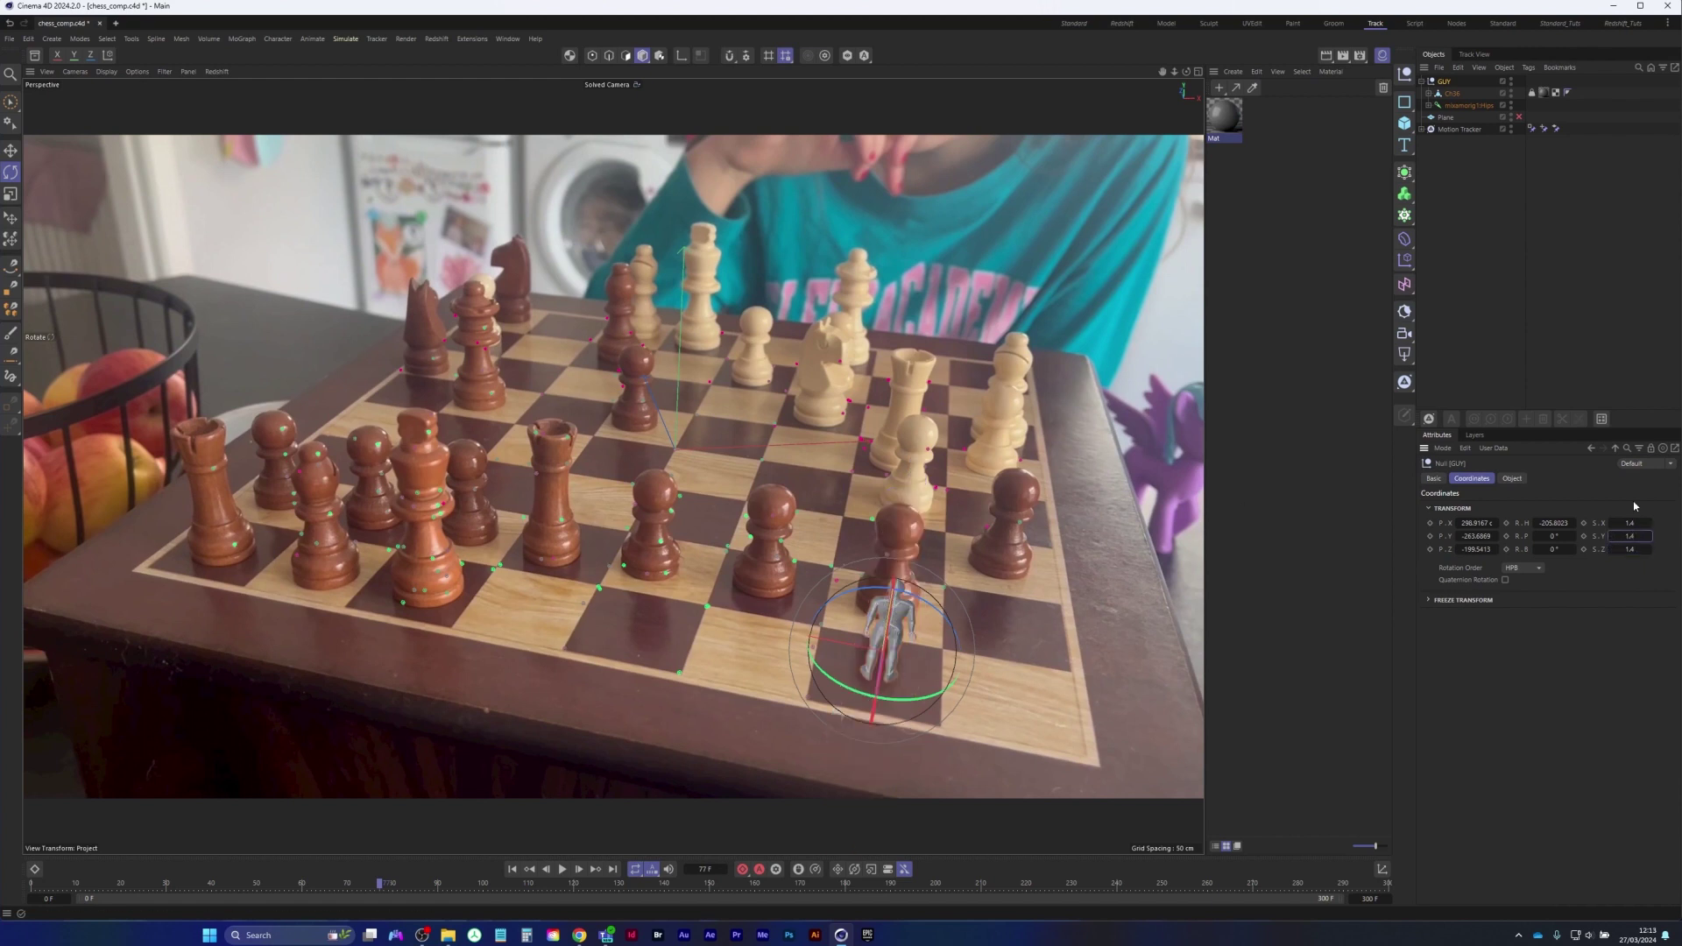
pyautogui.press('Tab')
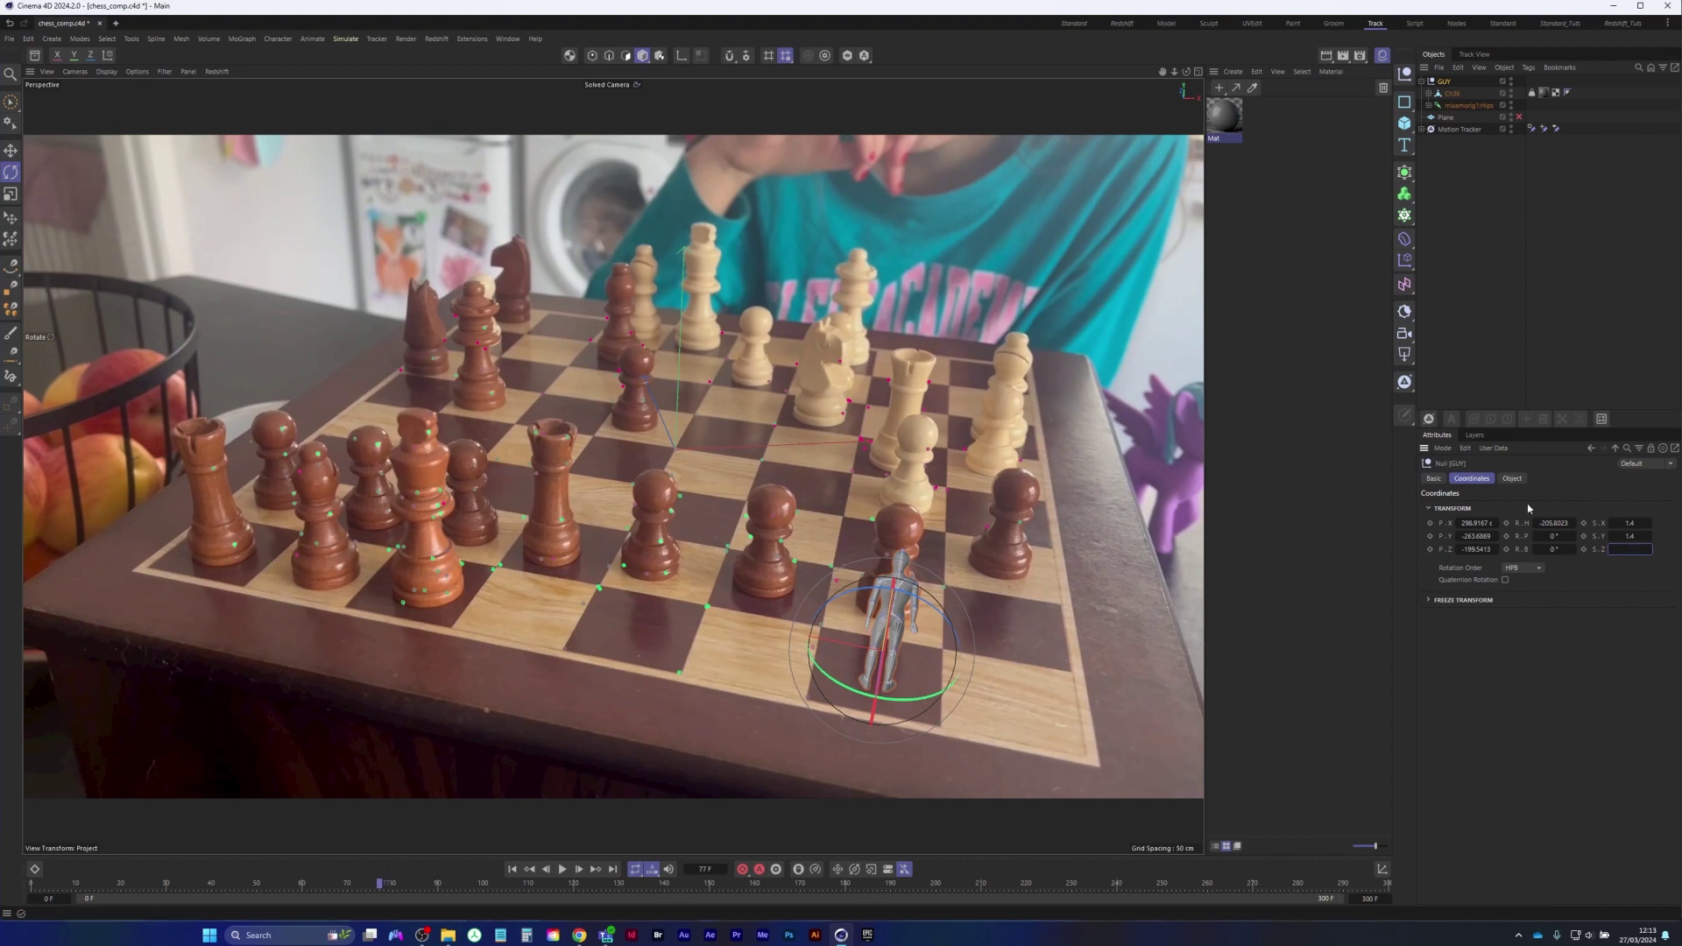
pyautogui.write('0')
pyautogui.press('Return')
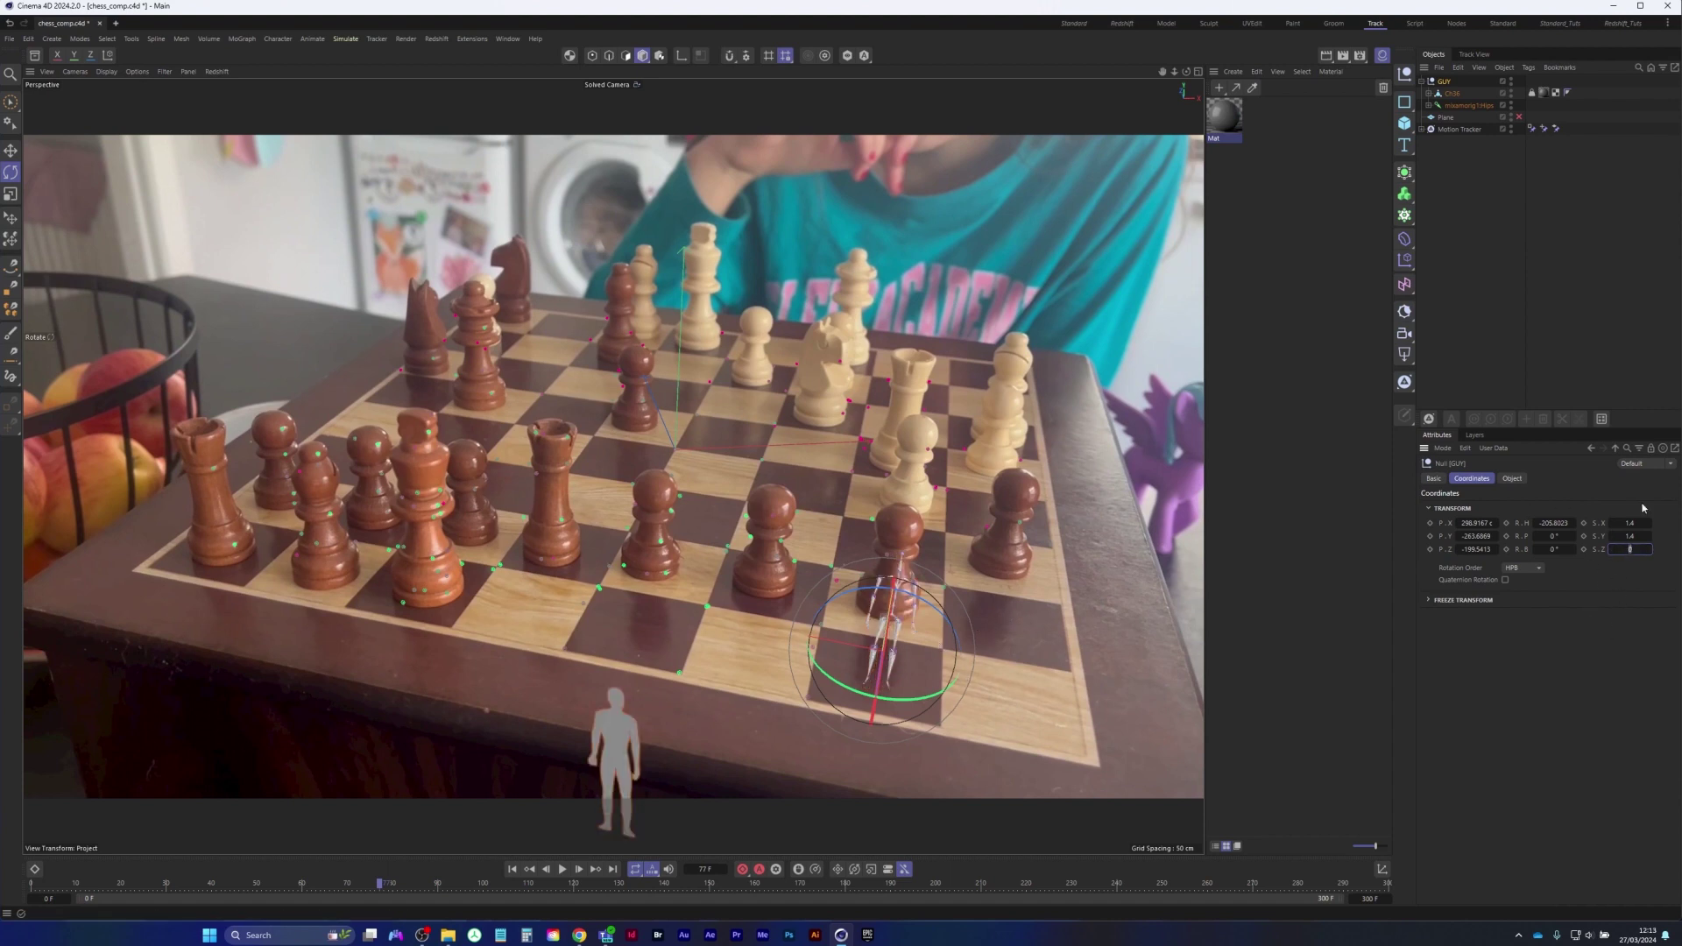
pyautogui.write('1.4')
pyautogui.press('Return')
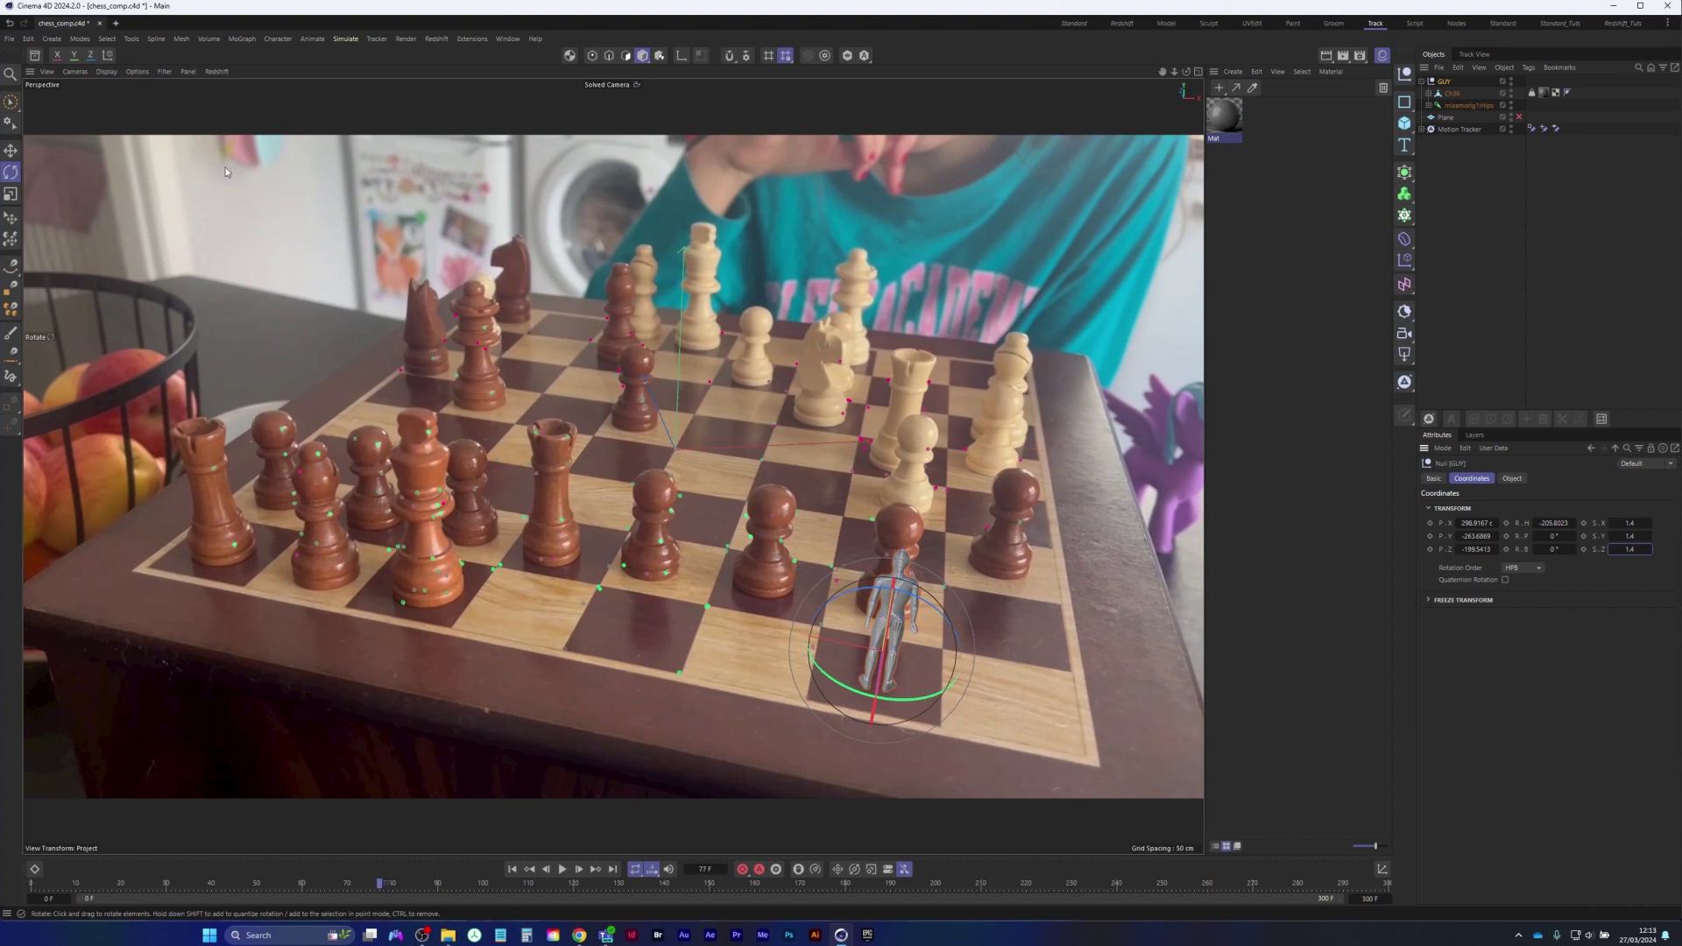
pyautogui.press('e')
pyautogui.moveTo(774, 634); pyautogui.dragTo(414, 562)
pyautogui.hotkey('ctrl', 'z')
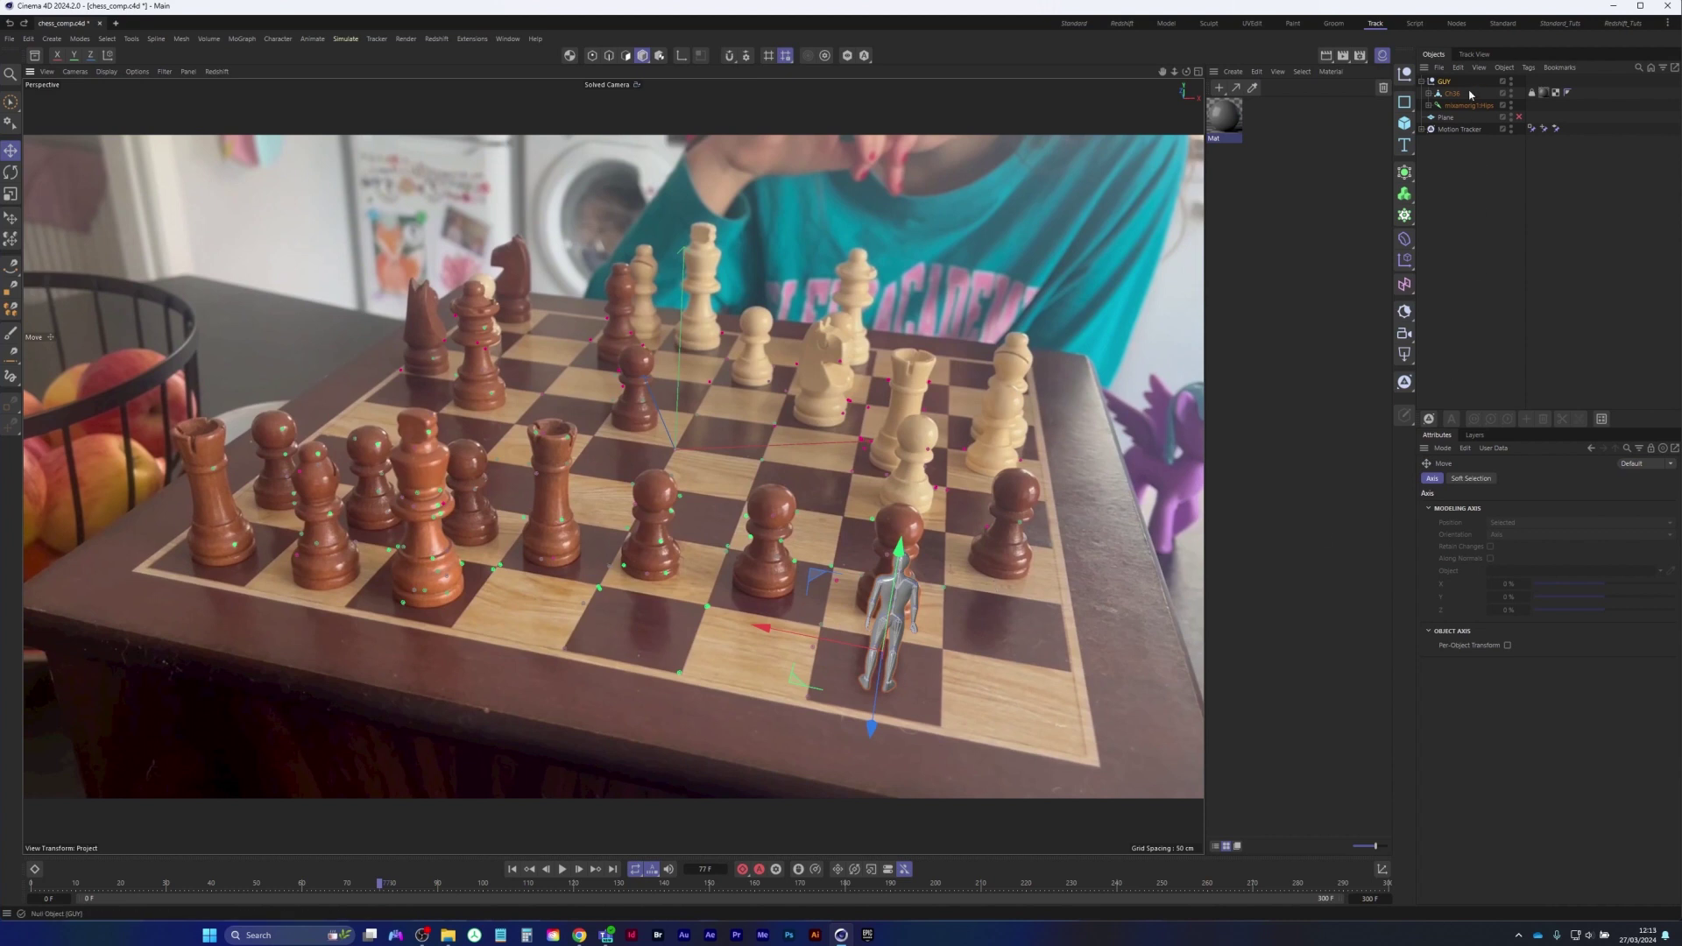
# Scale the GUY null to 1.8 on the X, Y and Z axes
pyautogui.click(1445, 82)
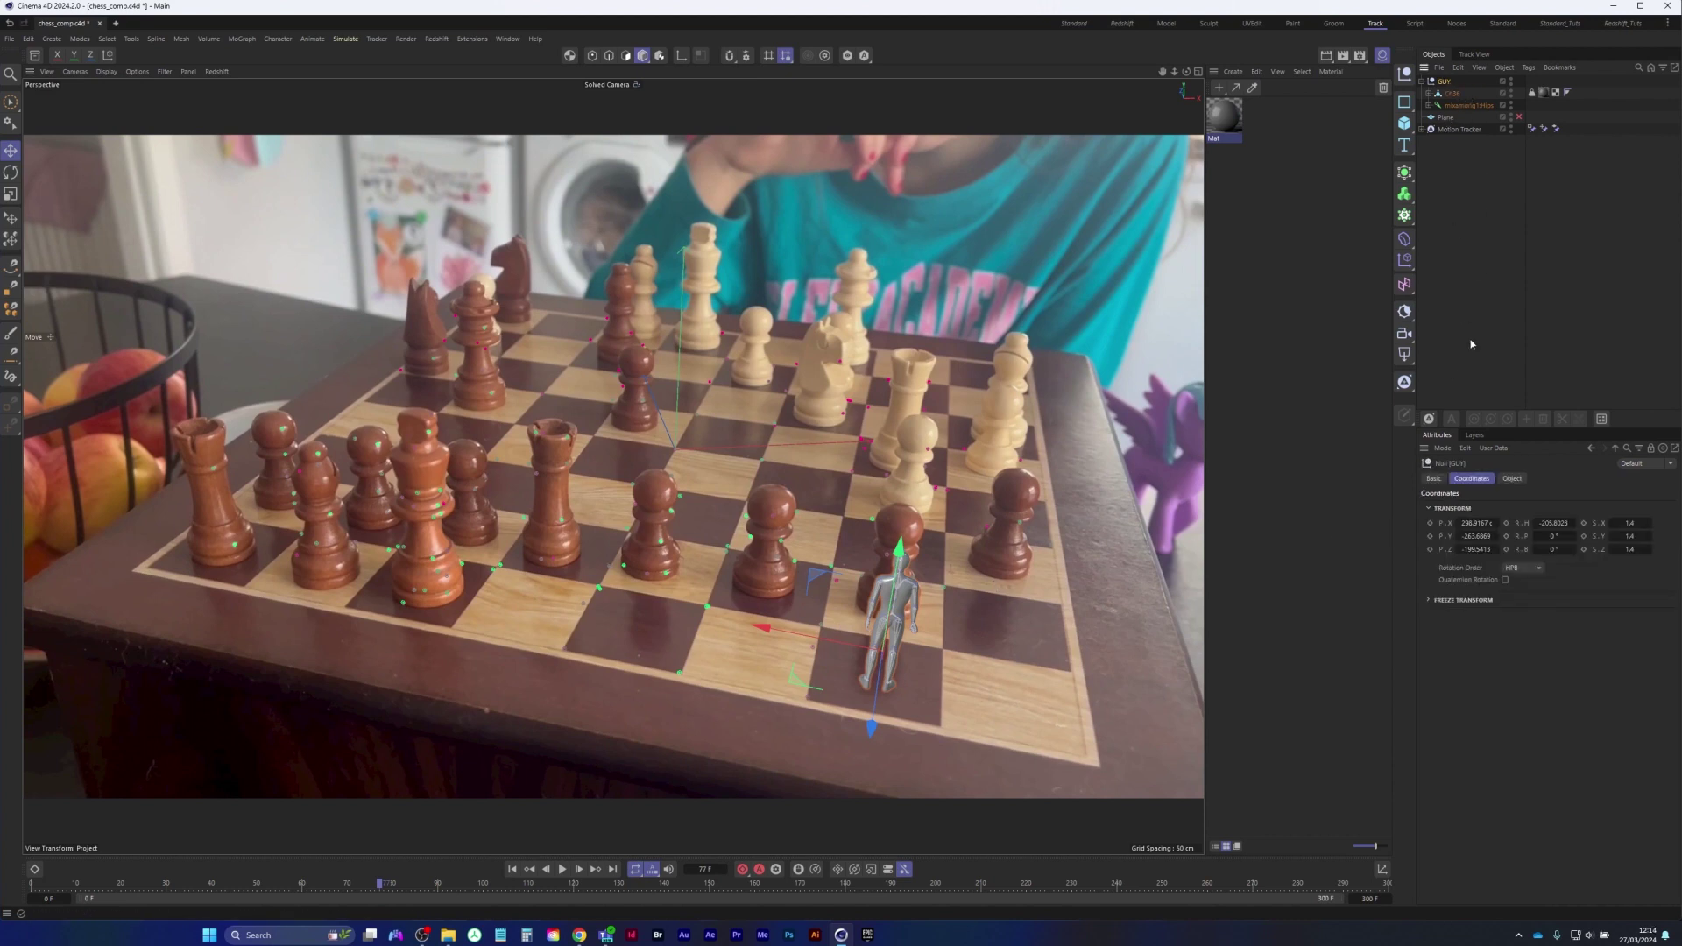
pyautogui.click(1631, 524)
pyautogui.write('1.8')
pyautogui.press('Tab')
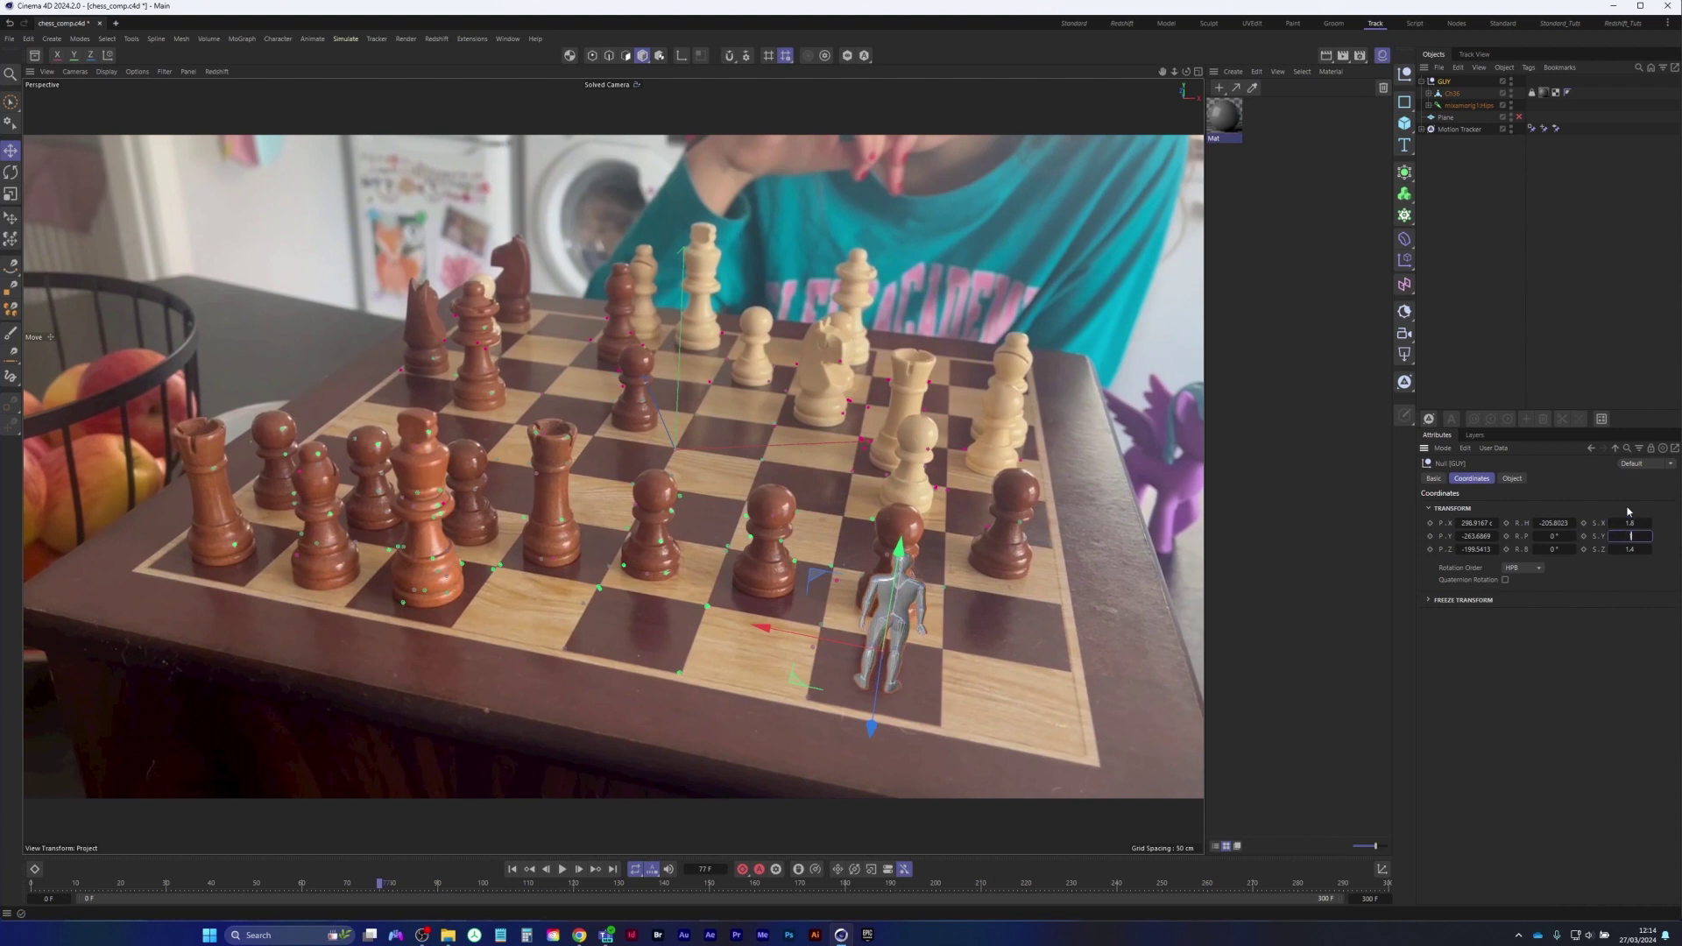
pyautogui.write('1.8')
pyautogui.press('Tab')
pyautogui.write('1')
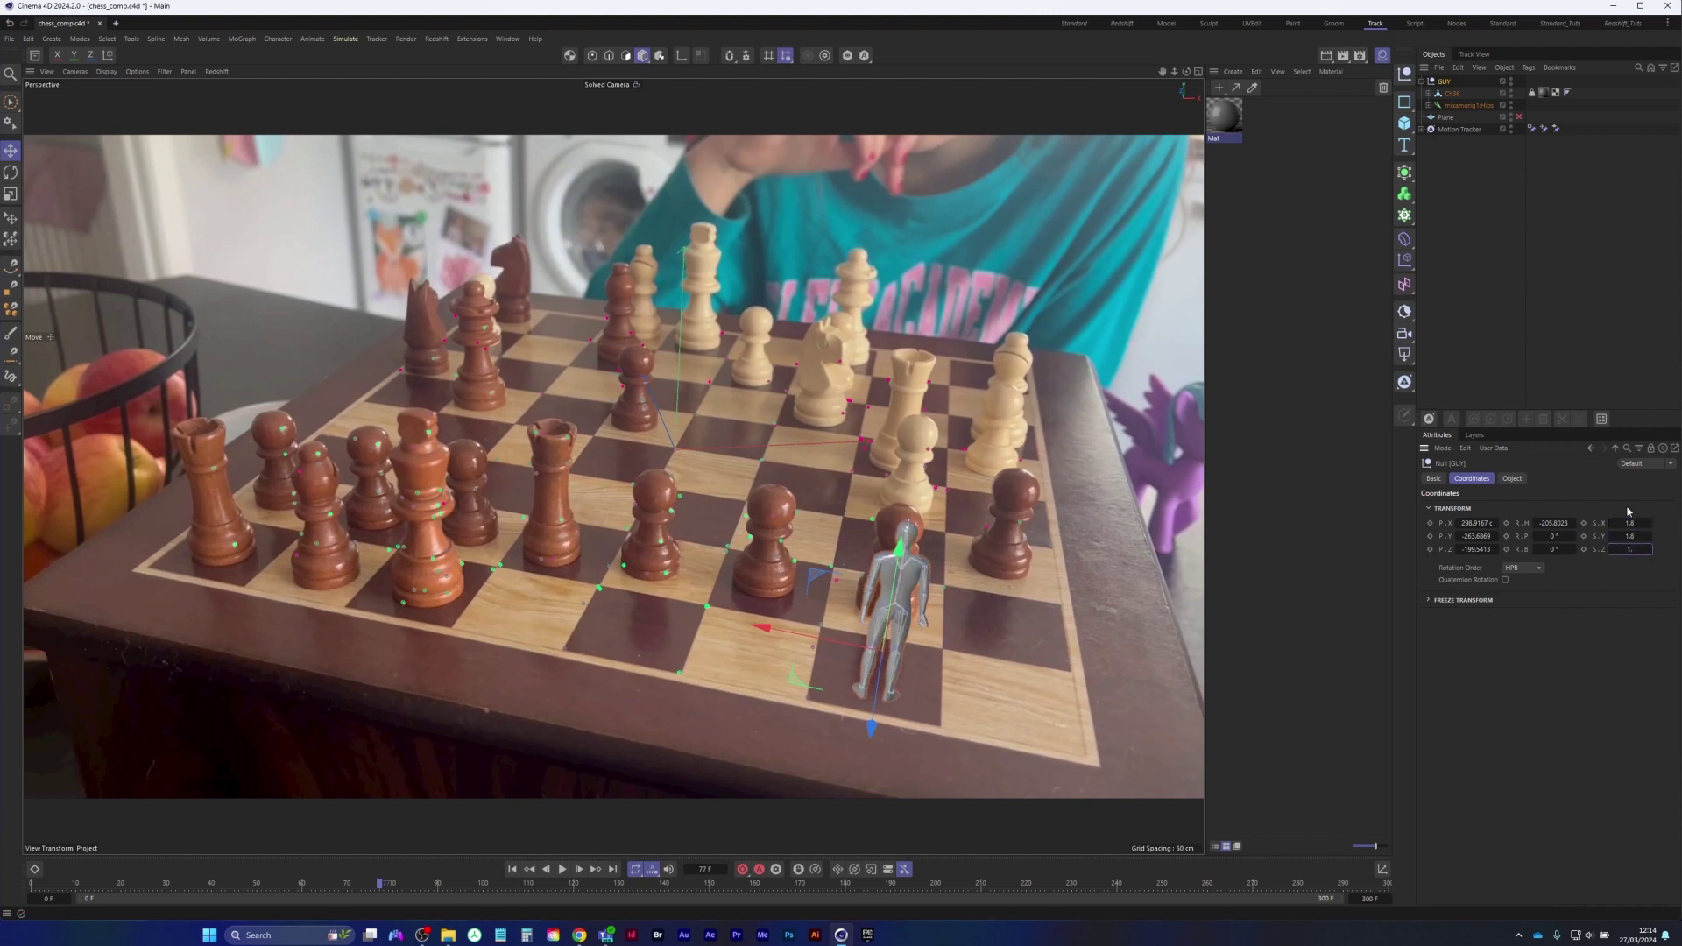
pyautogui.press('Return')
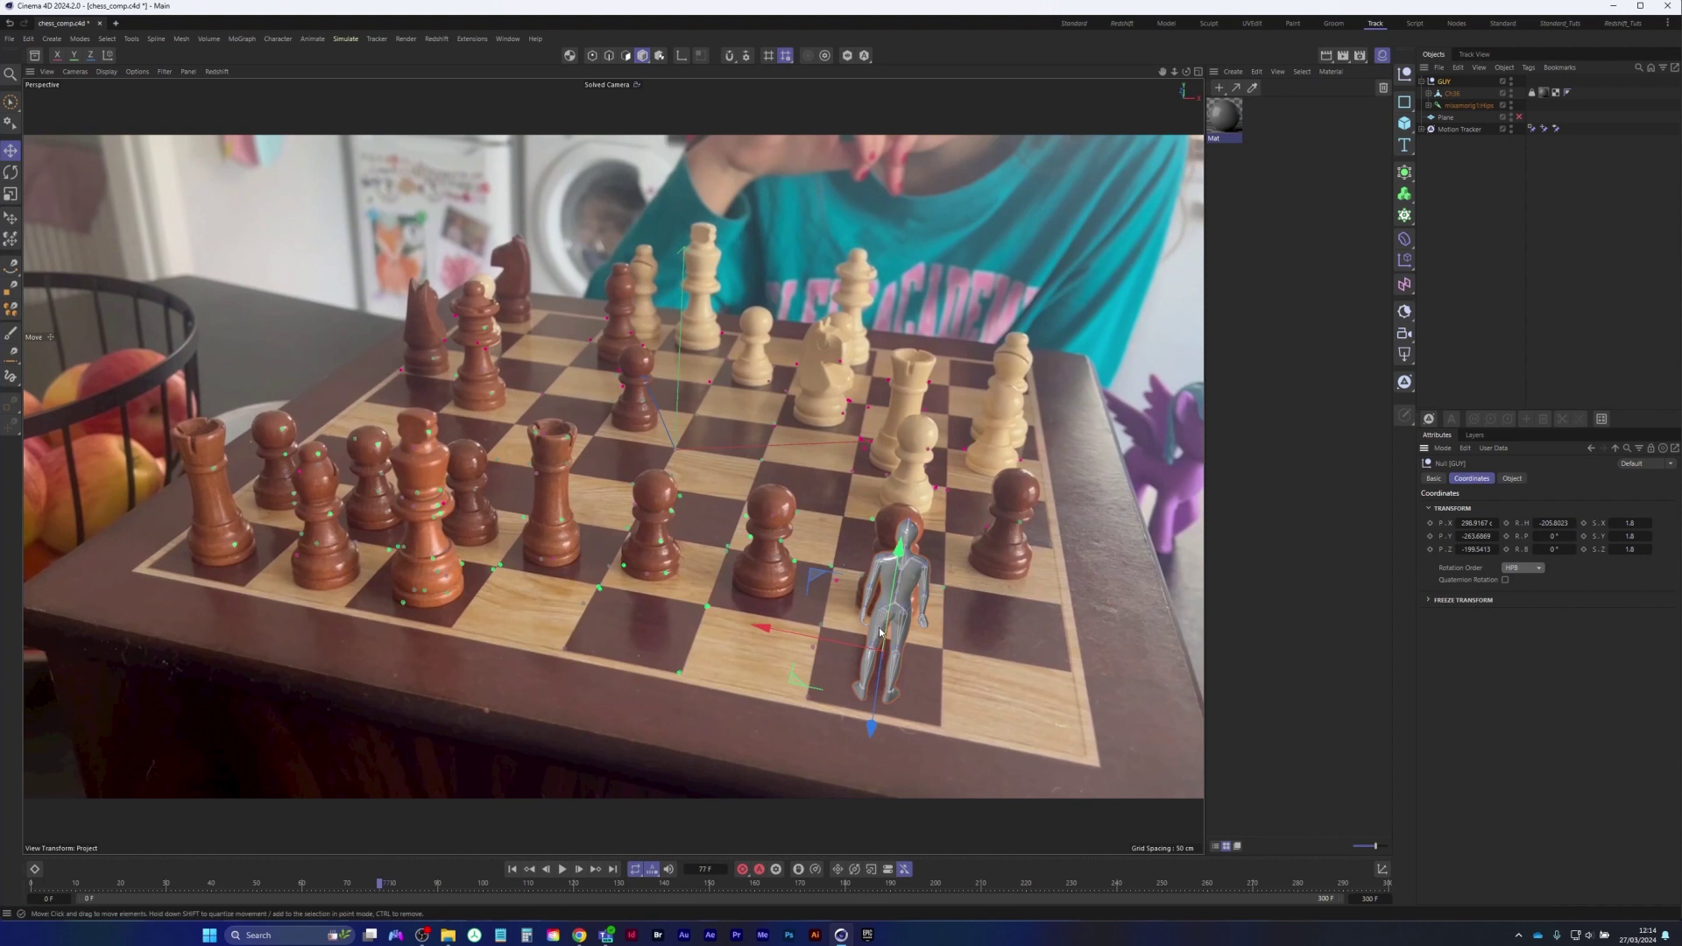
# Nudge the GUY null along its X and Z axes so the feet sit on the dark square, and deselect it
pyautogui.moveTo(776, 629); pyautogui.dragTo(771, 588)
pyautogui.moveTo(873, 727); pyautogui.dragTo(873, 711)
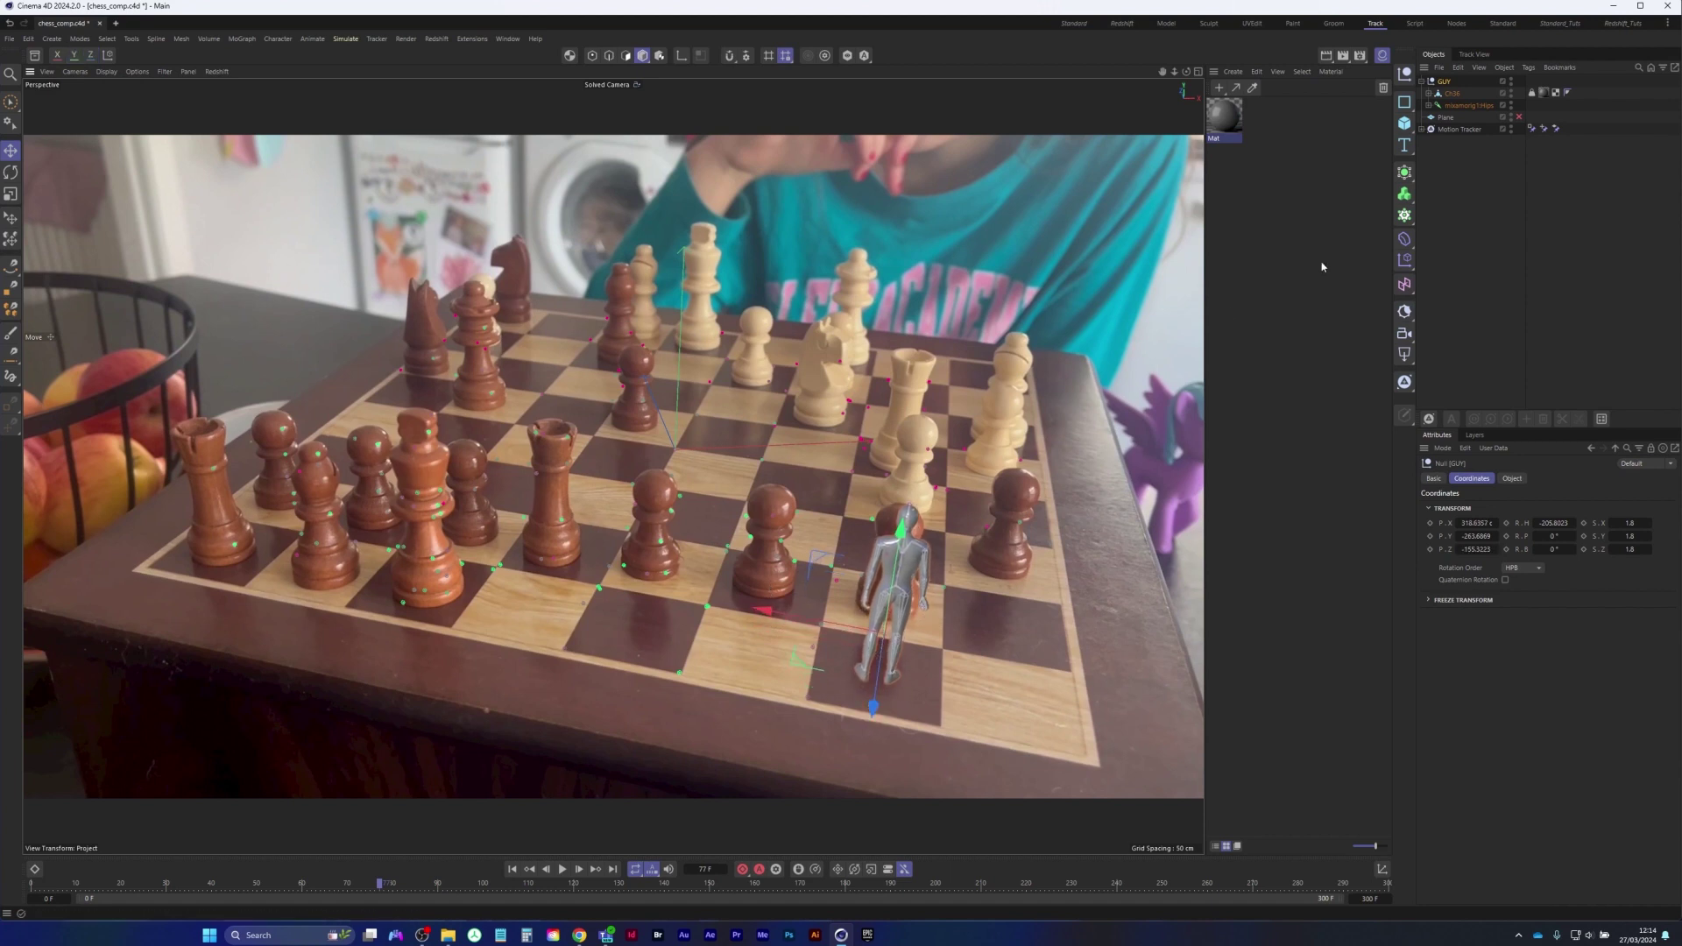
pyautogui.click(1459, 194)
# Play the animation from the first frame to check how the character sticks to the tracked board
pyautogui.click(513, 869)
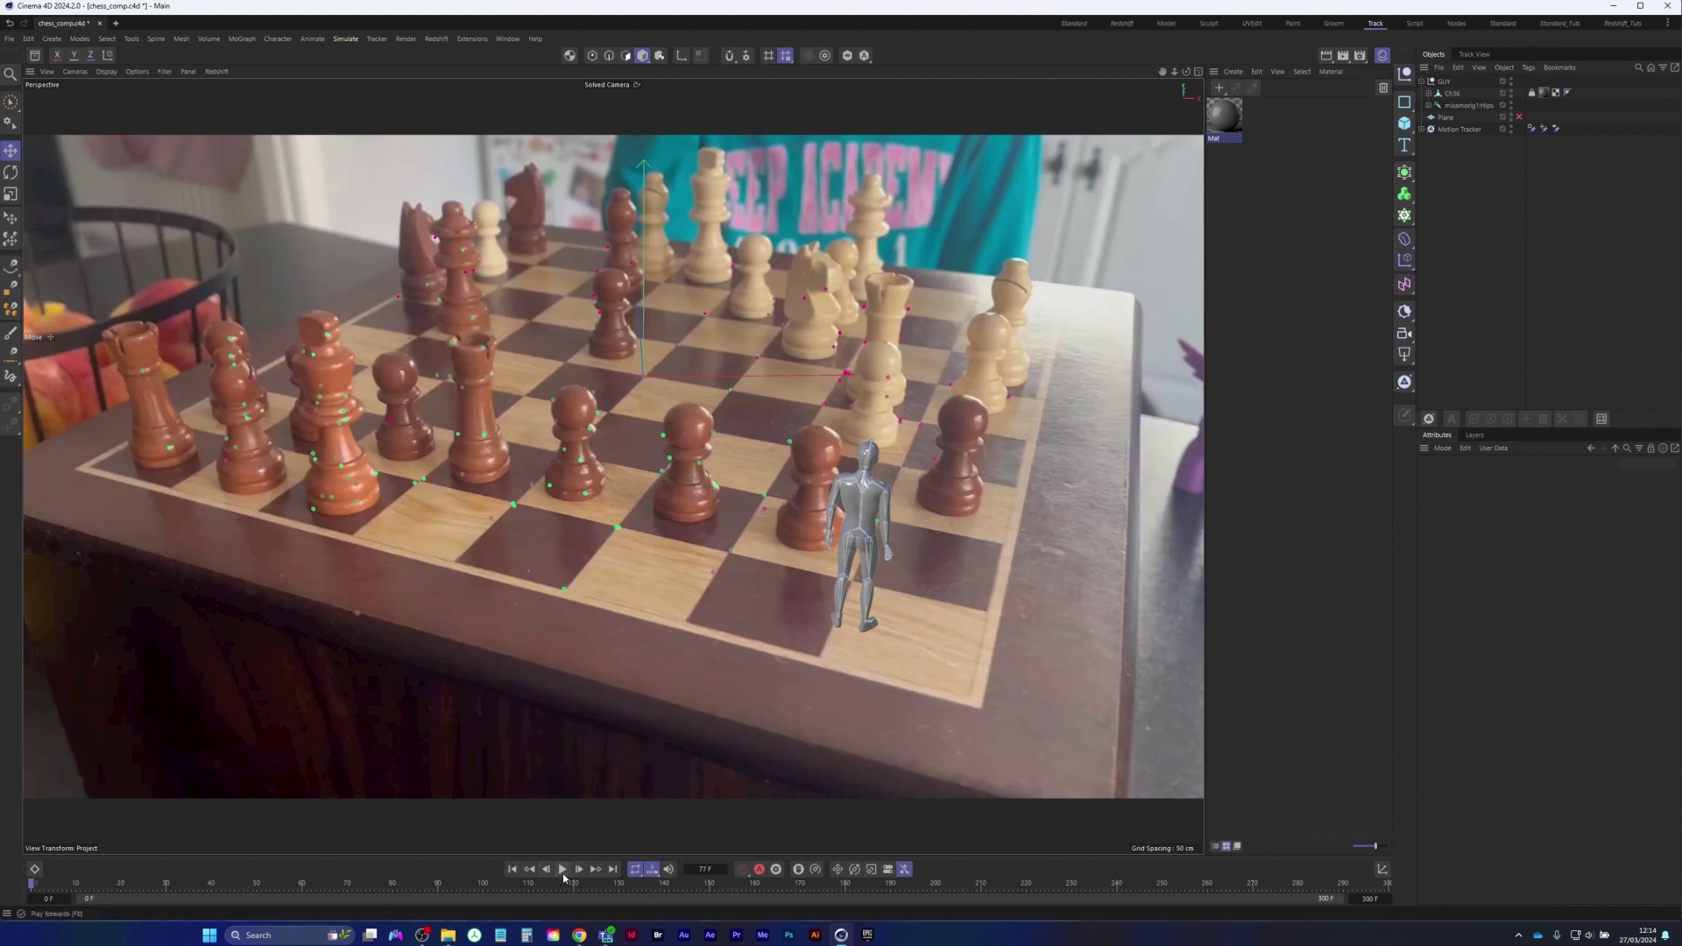
pyautogui.click(565, 870)
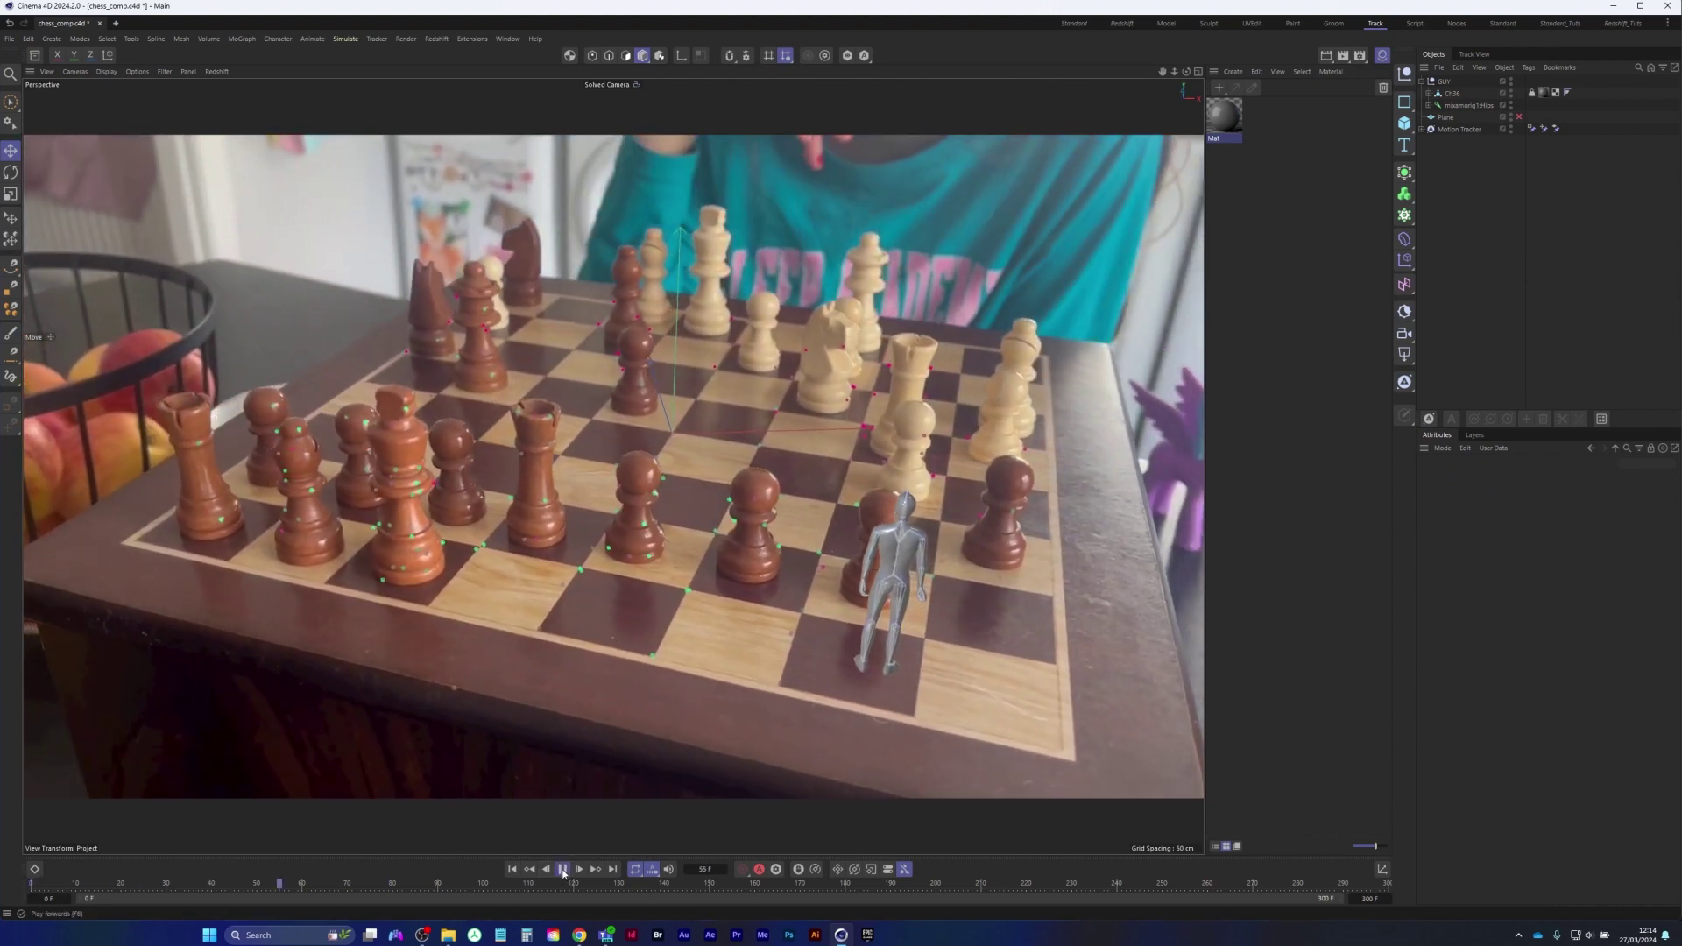
pyautogui.click(563, 869)
# Add a plane named Floor and move it horizontally to the board's front corner, keeping its Y position at 0 cm
pyautogui.click(1444, 81)
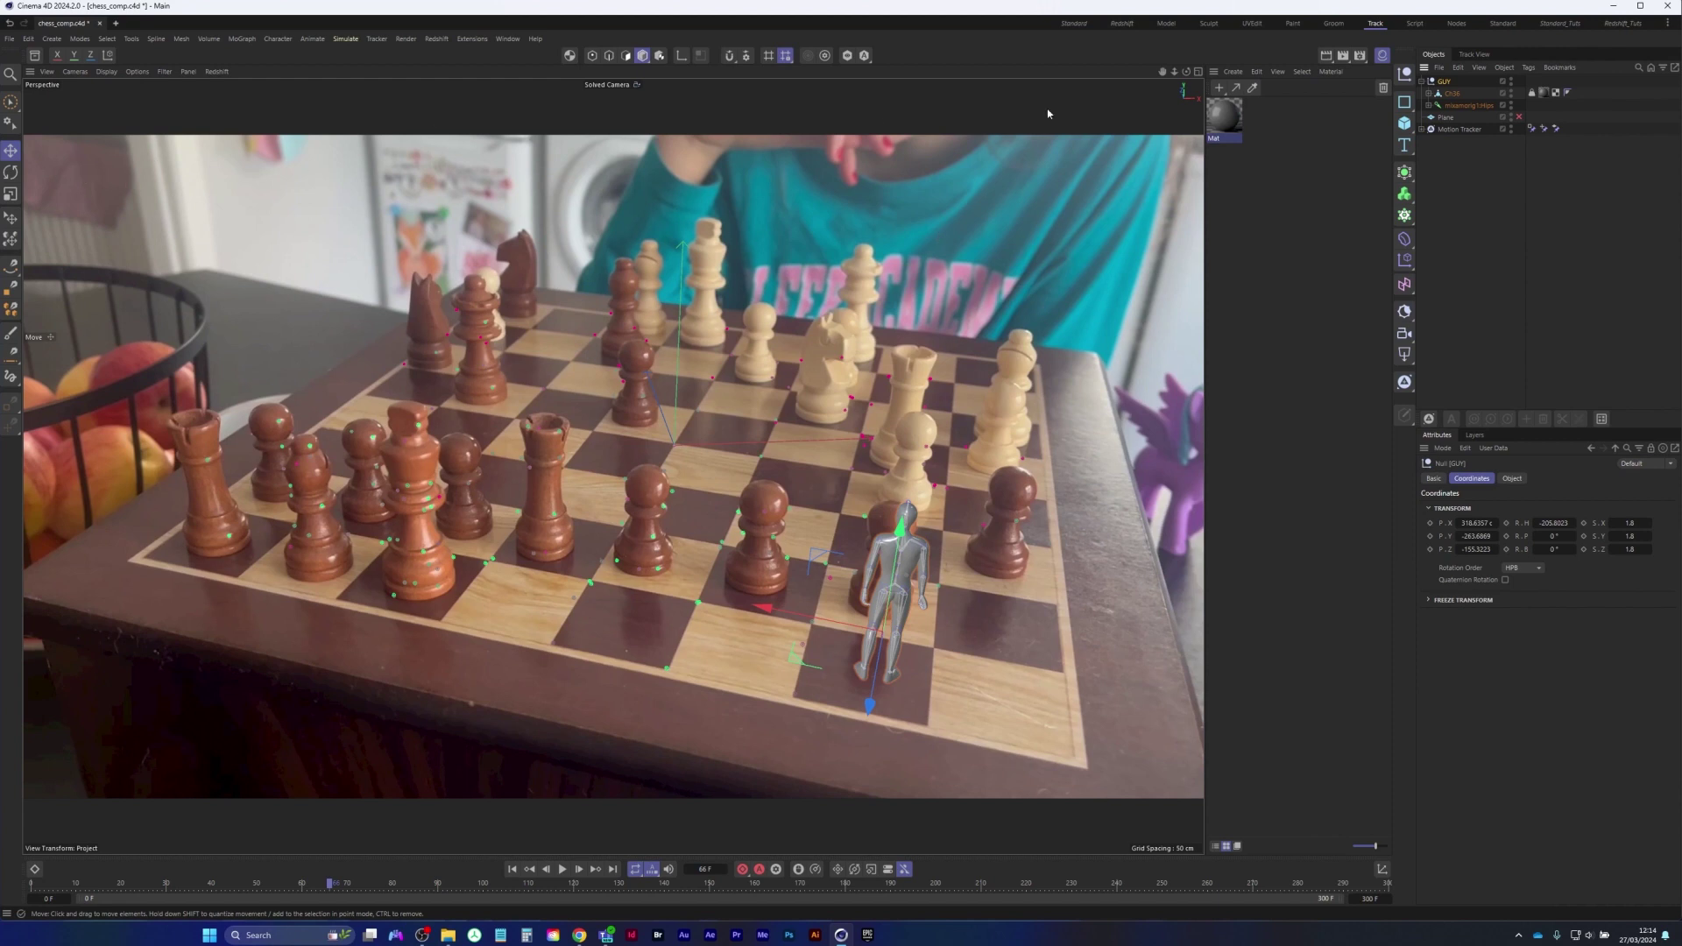
pyautogui.moveTo(1404, 125); pyautogui.dragTo(1459, 171)
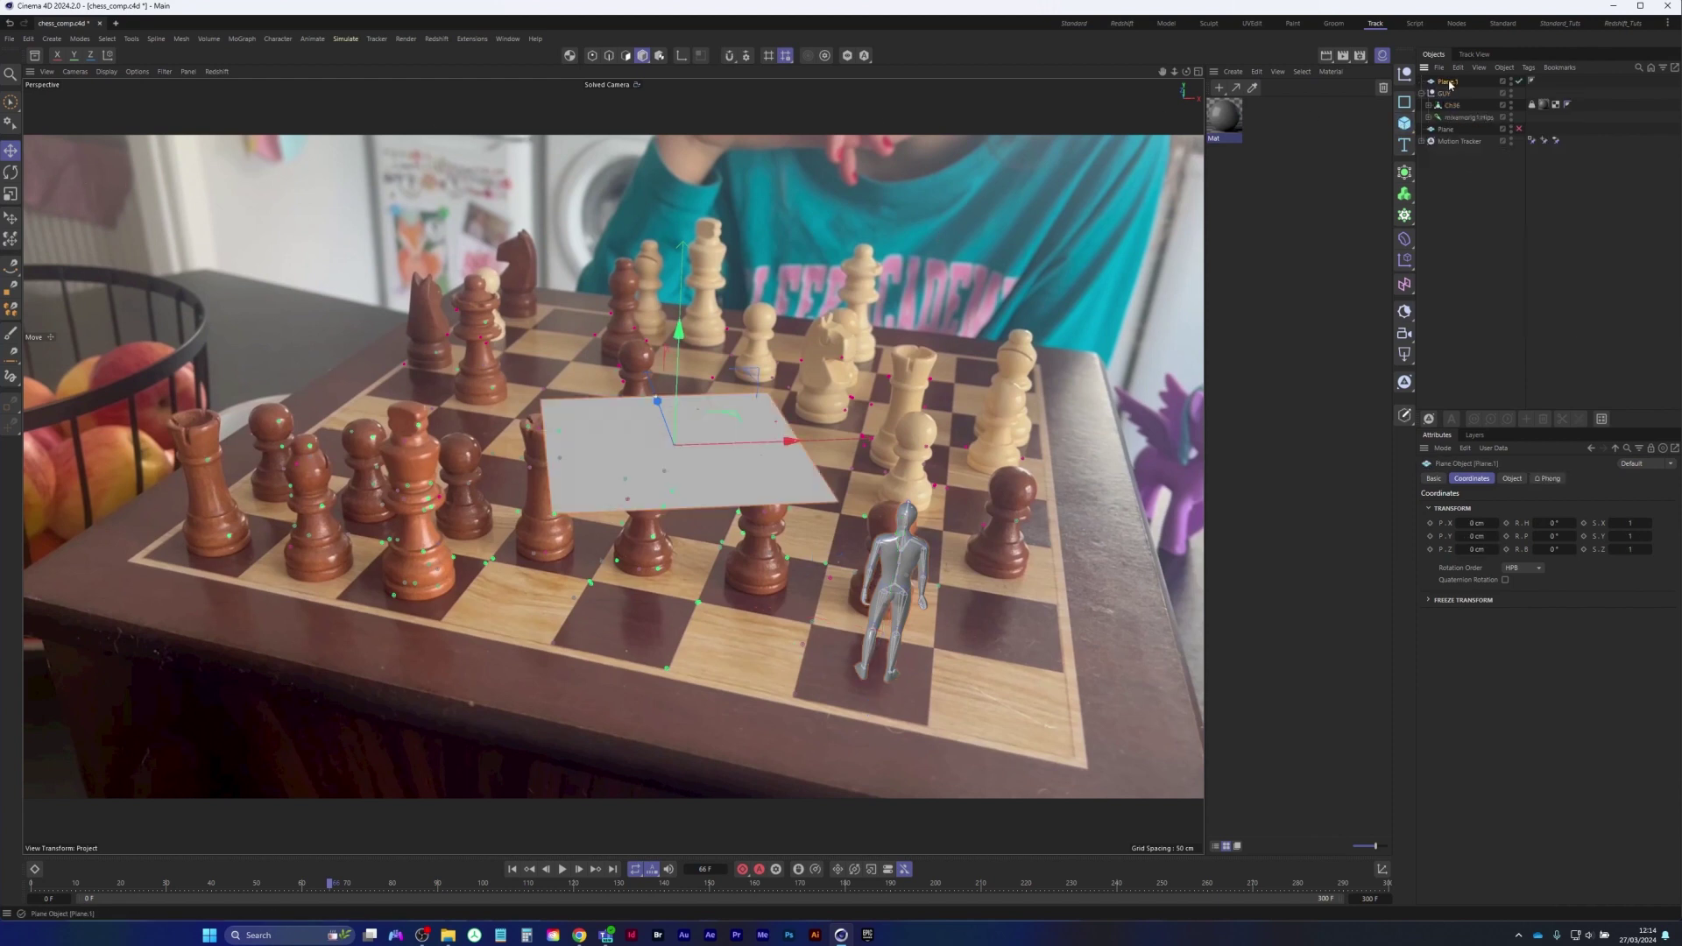
pyautogui.doubleClick(1447, 81)
pyautogui.write('Floor')
pyautogui.press('Return')
pyautogui.press('y')
pyautogui.moveTo(737, 419); pyautogui.dragTo(917, 594)
# In the top view, move the GUY null horizontally until it sits over the Floor plane
pyautogui.middleClick(893, 535)
pyautogui.middleClick(870, 270)
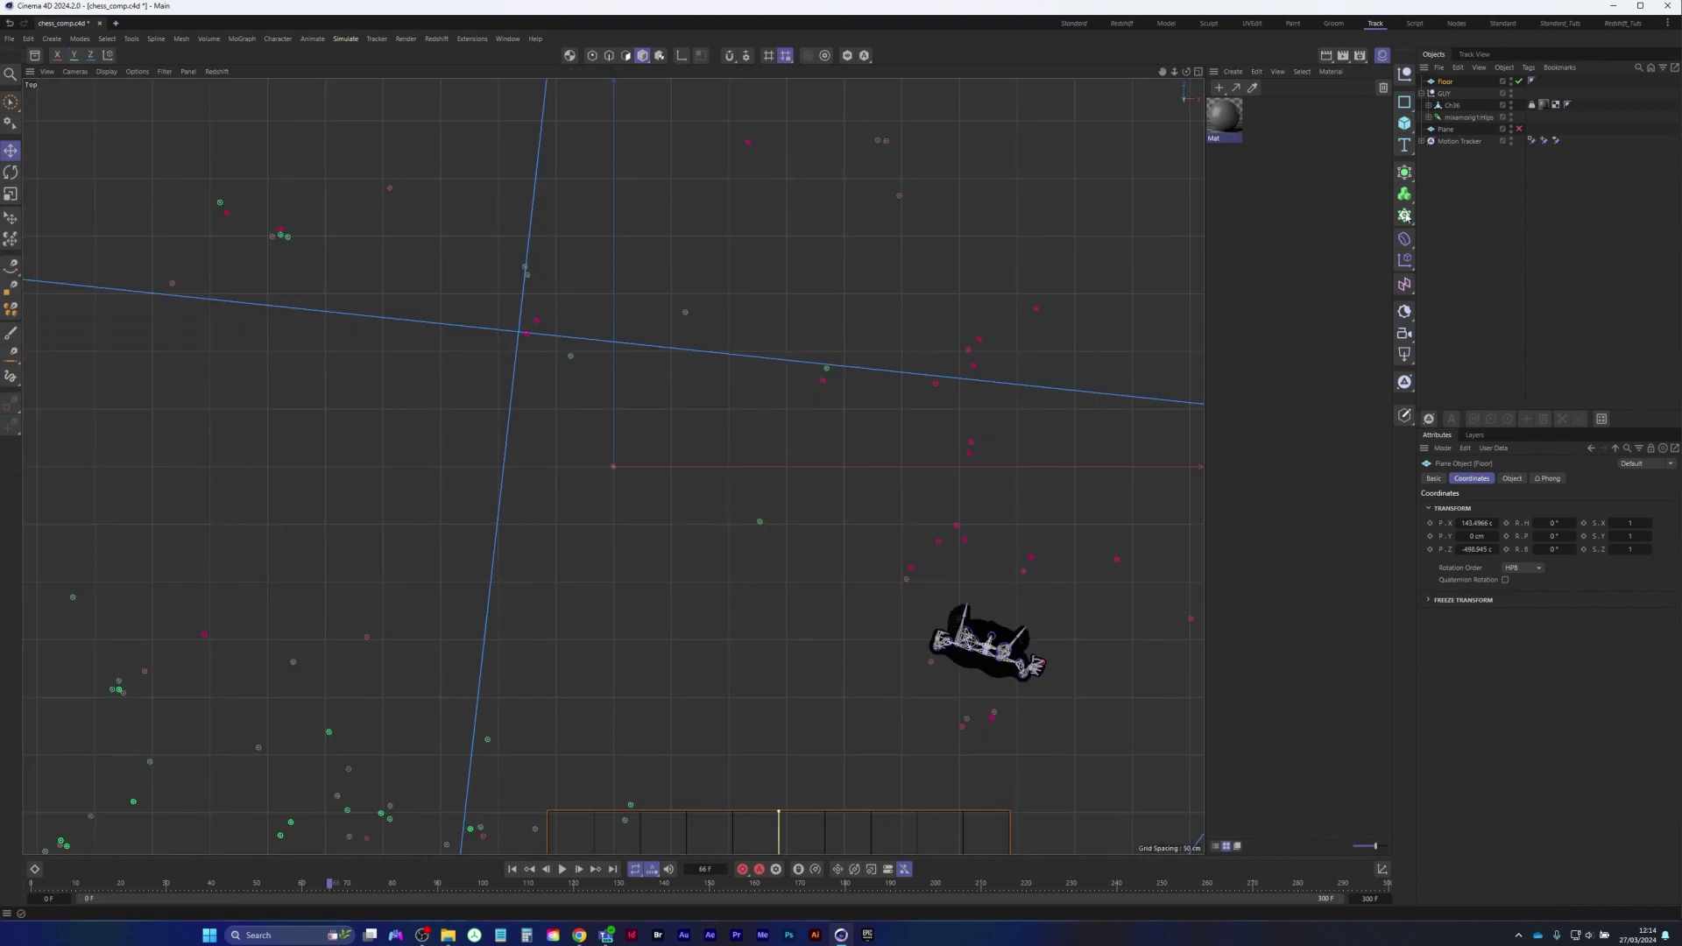
pyautogui.click(1480, 172)
pyautogui.scroll(-6, 869, 423)
pyautogui.keyDown('alt'); pyautogui.moveTo(822, 472); pyautogui.dragTo(742, 312, button='middle'); pyautogui.keyUp('alt')
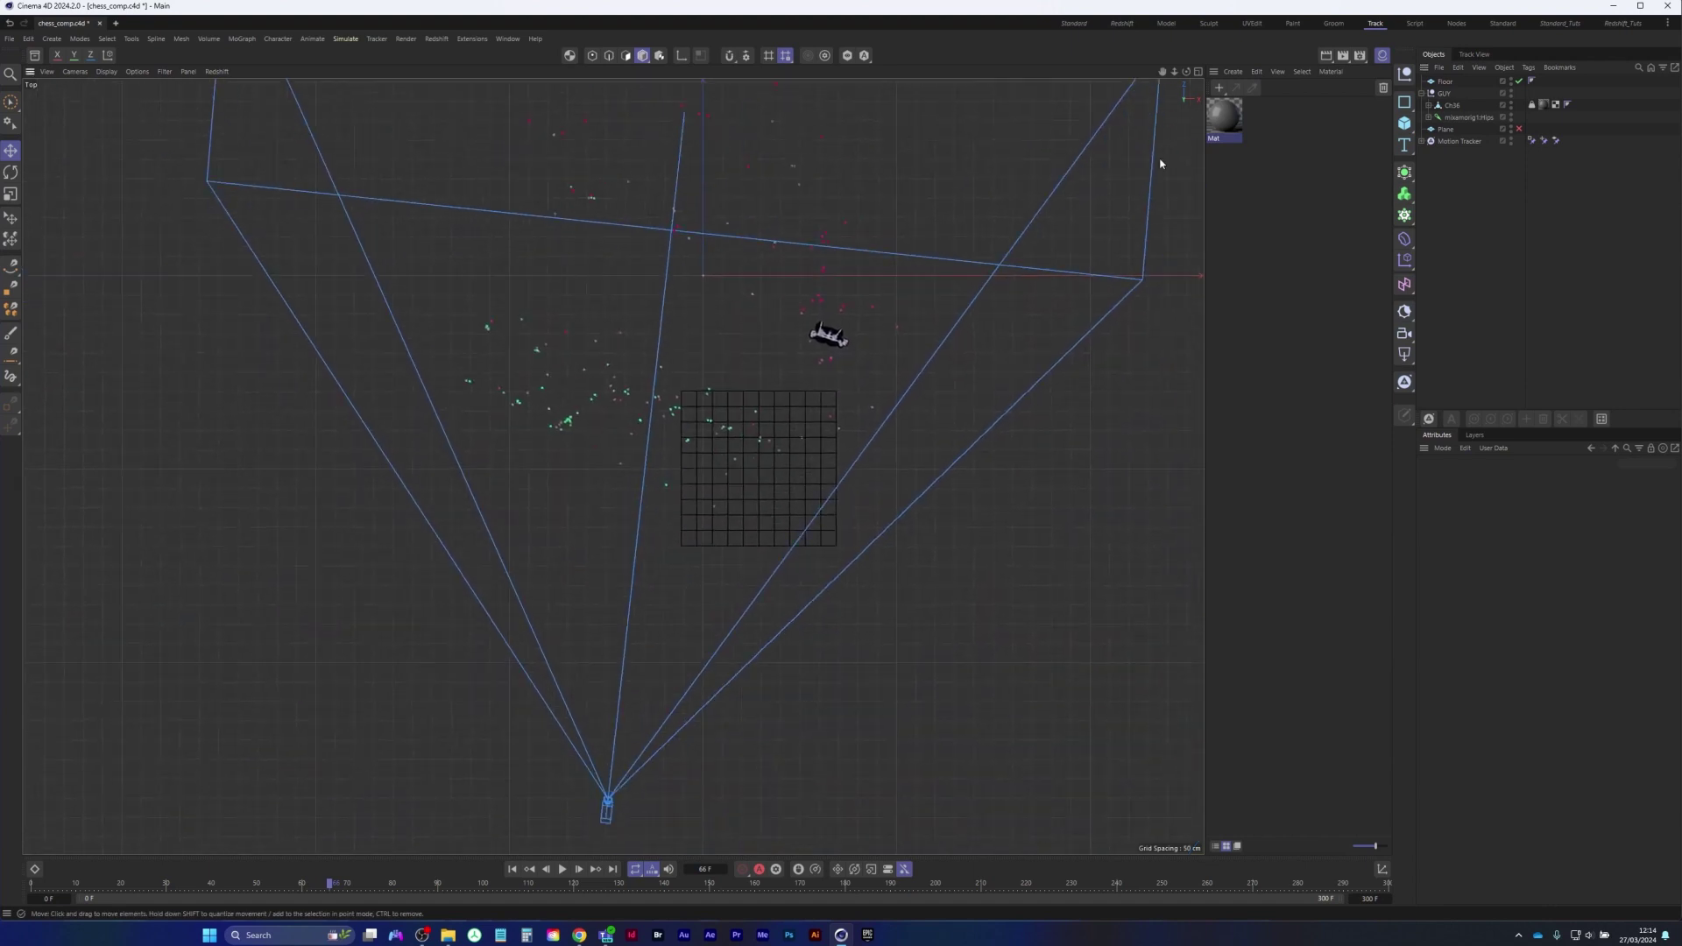
pyautogui.click(1445, 93)
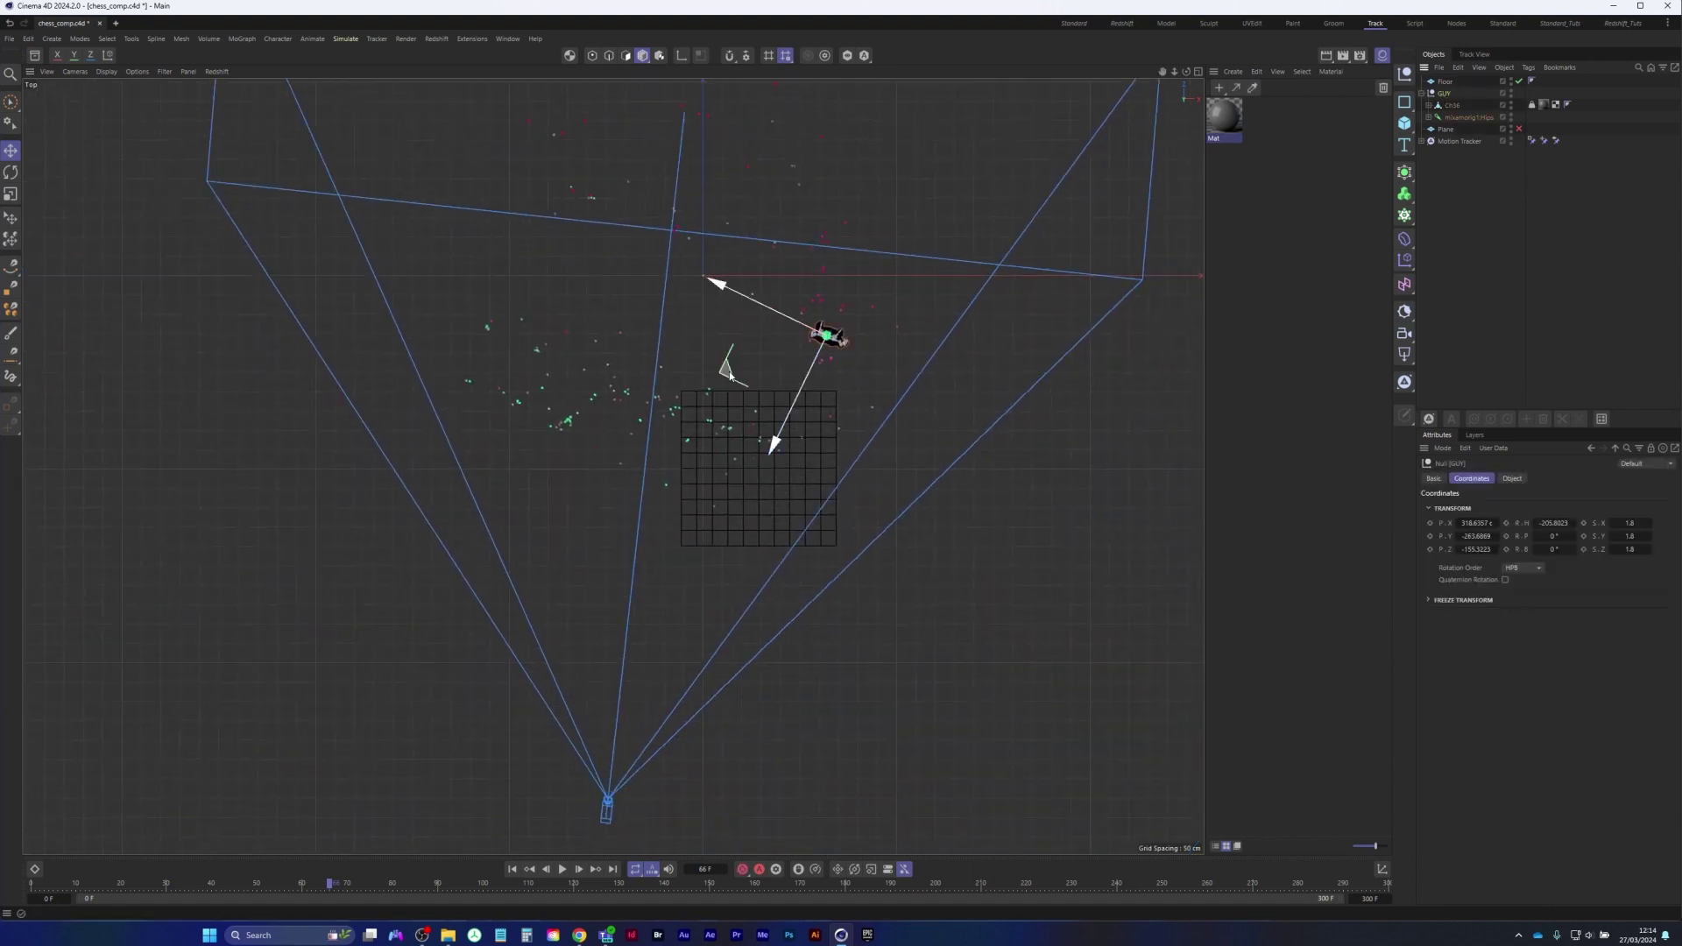
pyautogui.moveTo(748, 383); pyautogui.dragTo(671, 520)
# In the solved camera view, raise the GUY null onto the Floor plane at about Y 87 cm and shift it slightly toward the camera
pyautogui.middleClick(933, 417)
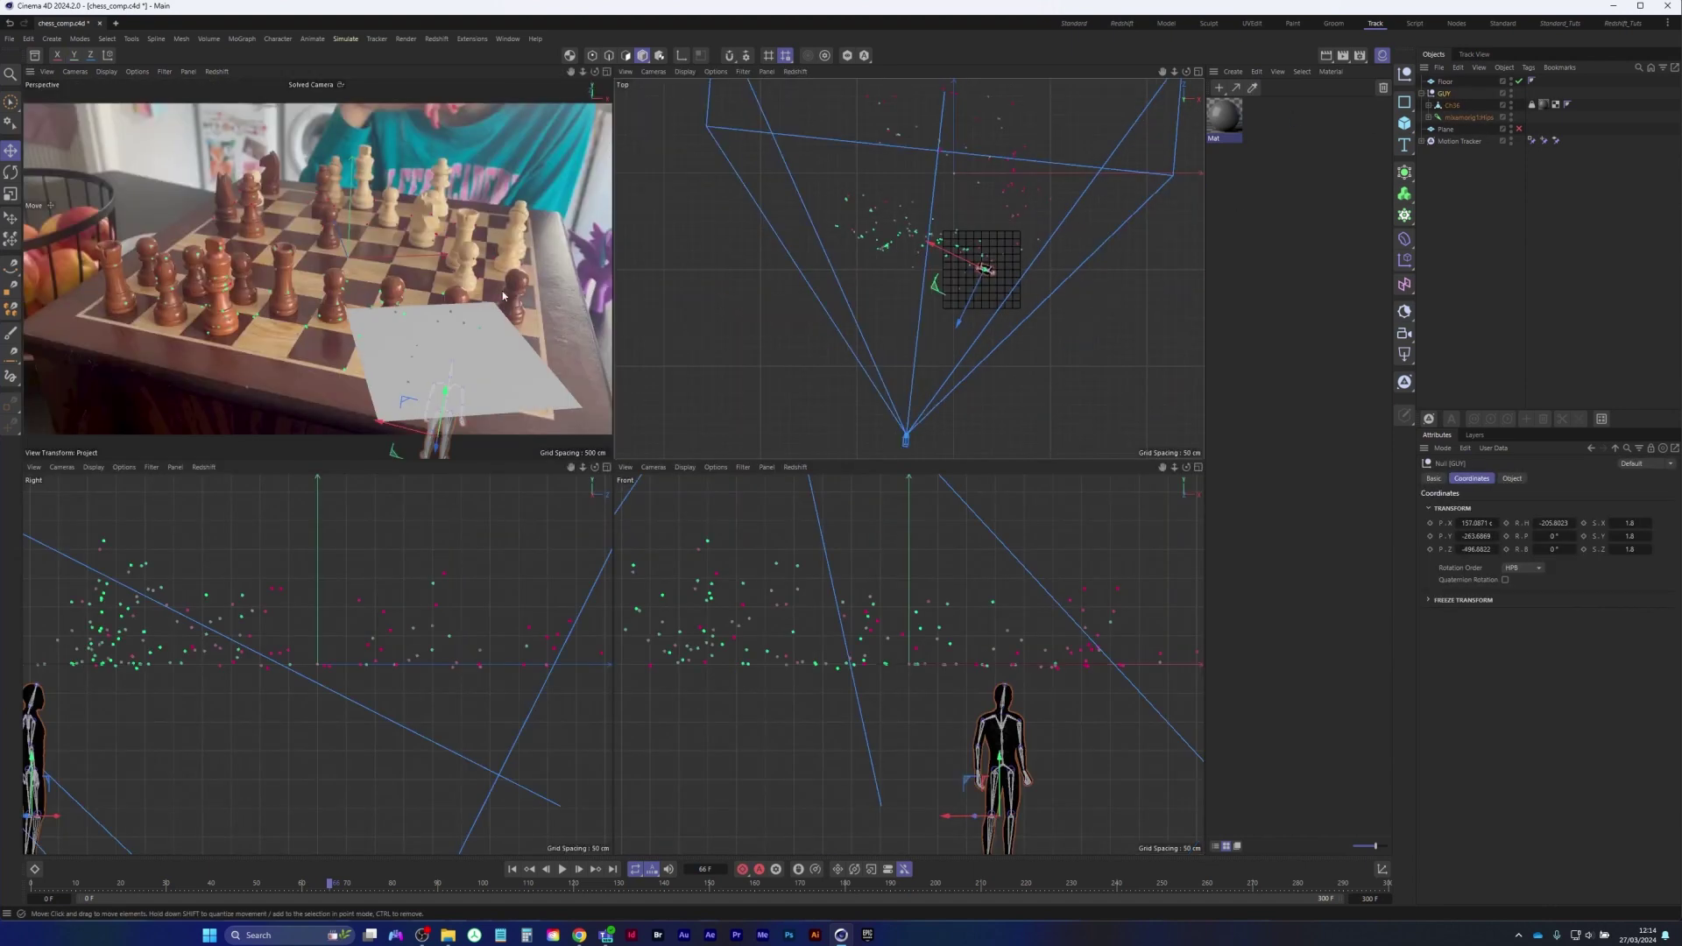
pyautogui.middleClick(500, 313)
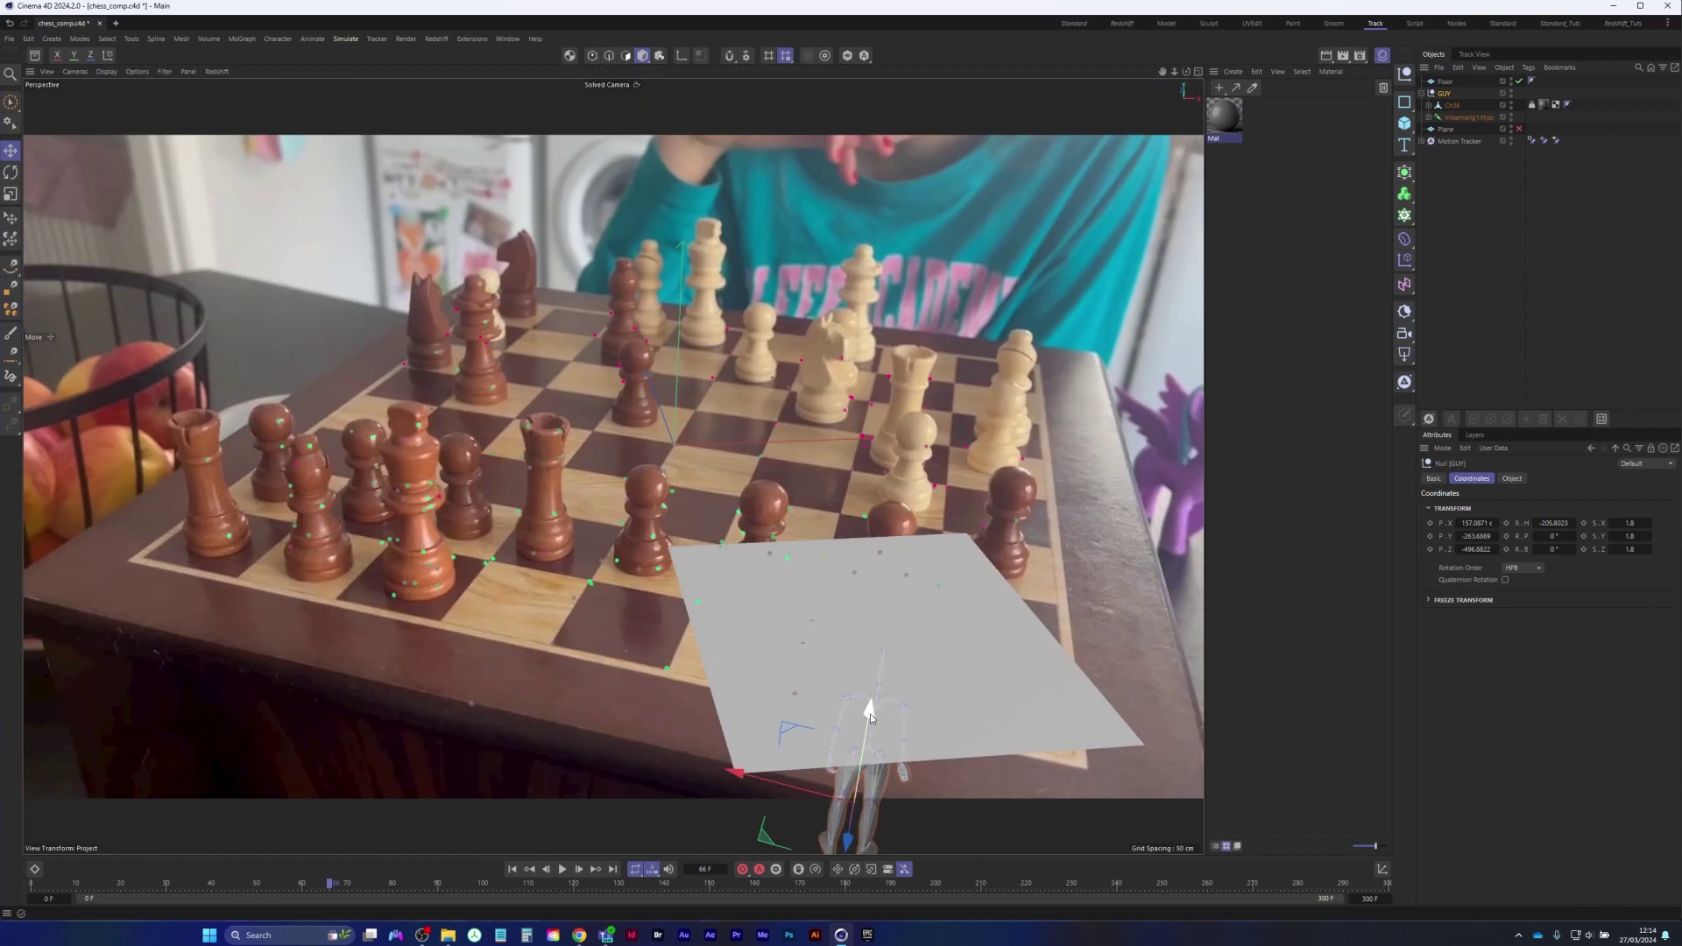
pyautogui.moveTo(870, 713); pyautogui.dragTo(891, 478)
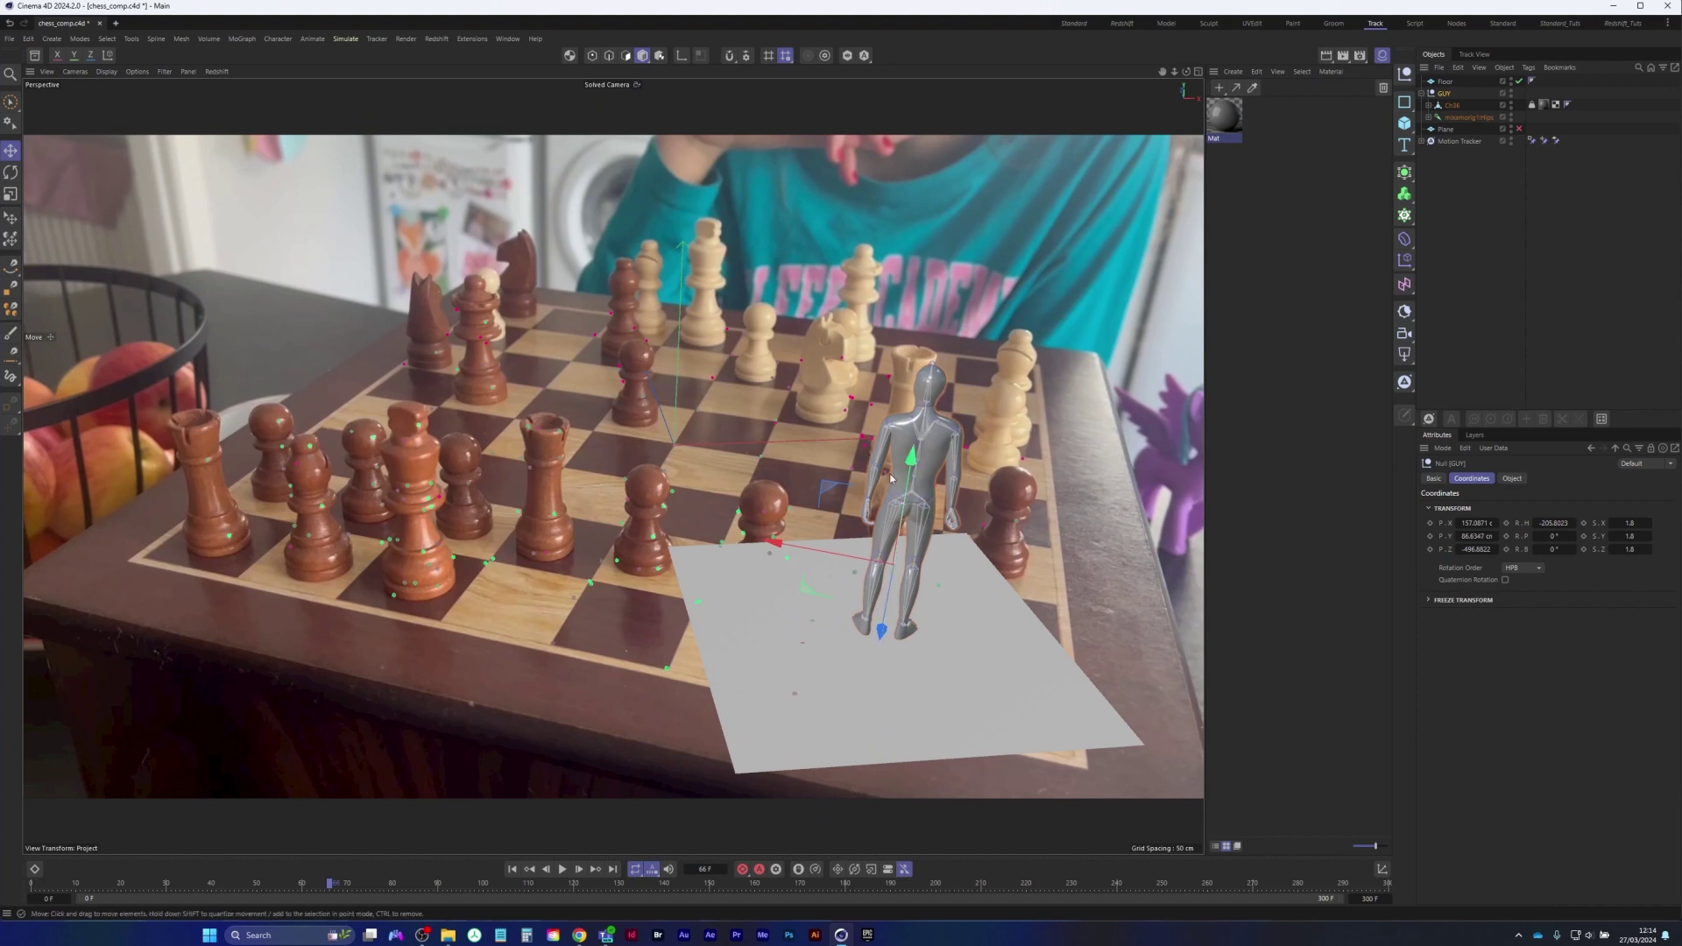
pyautogui.moveTo(912, 628); pyautogui.dragTo(877, 660)
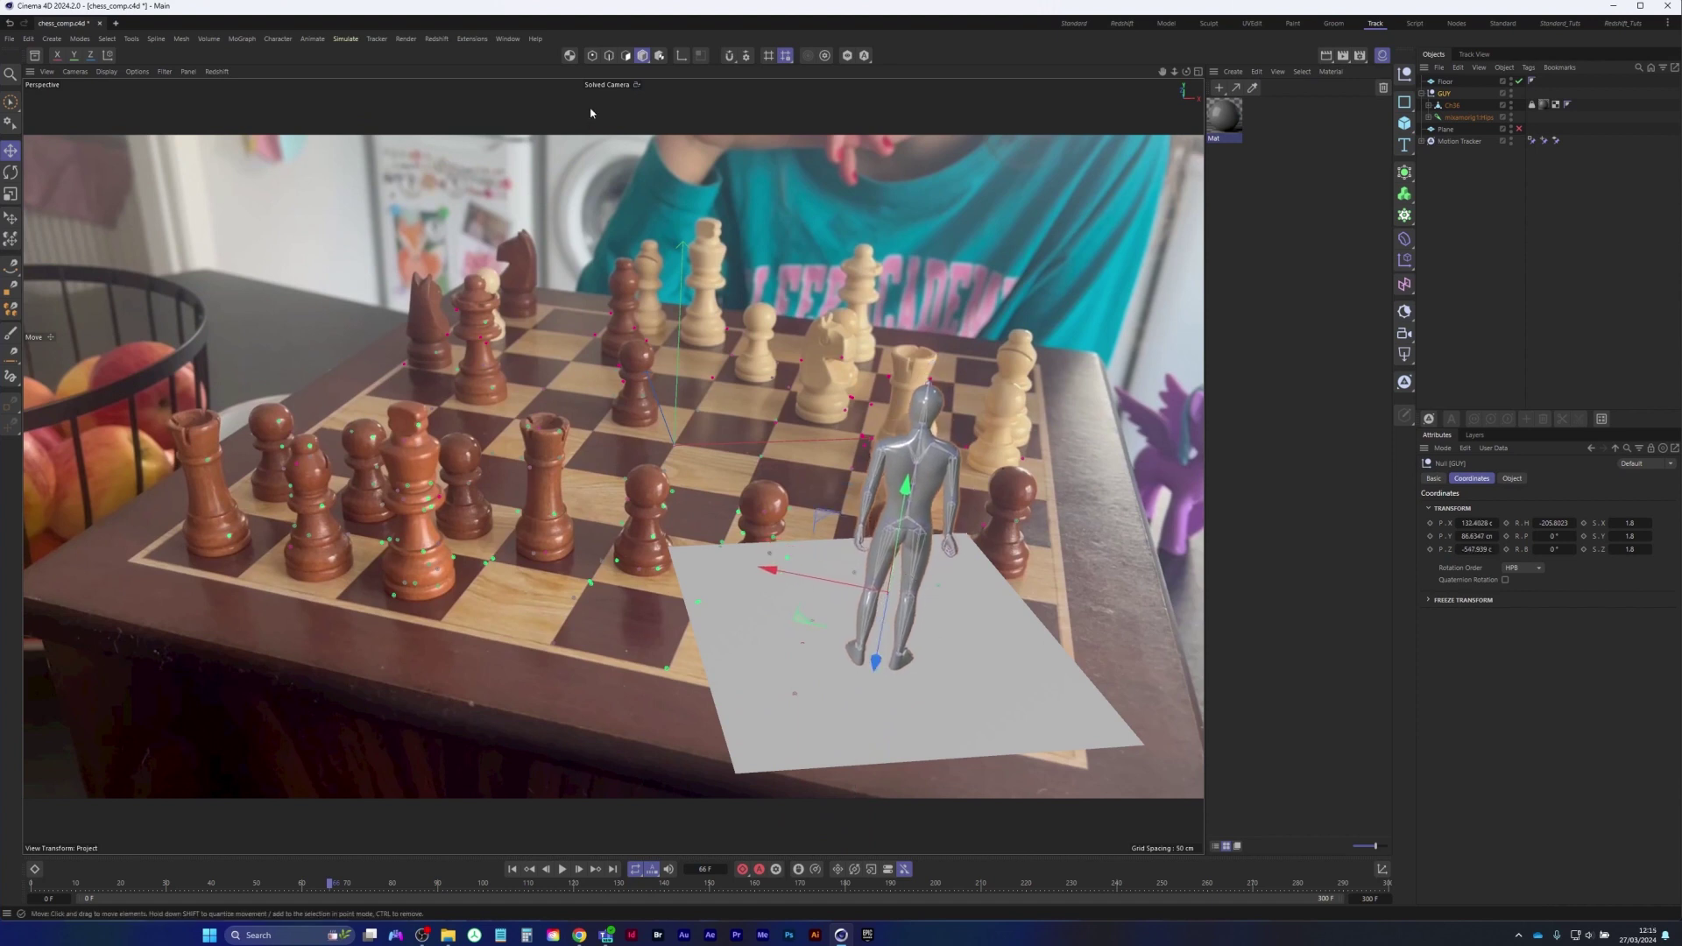
# In the front view, raise the GUY null to about Y 88 cm so the character's feet rest on the ground line
pyautogui.middleClick(928, 543)
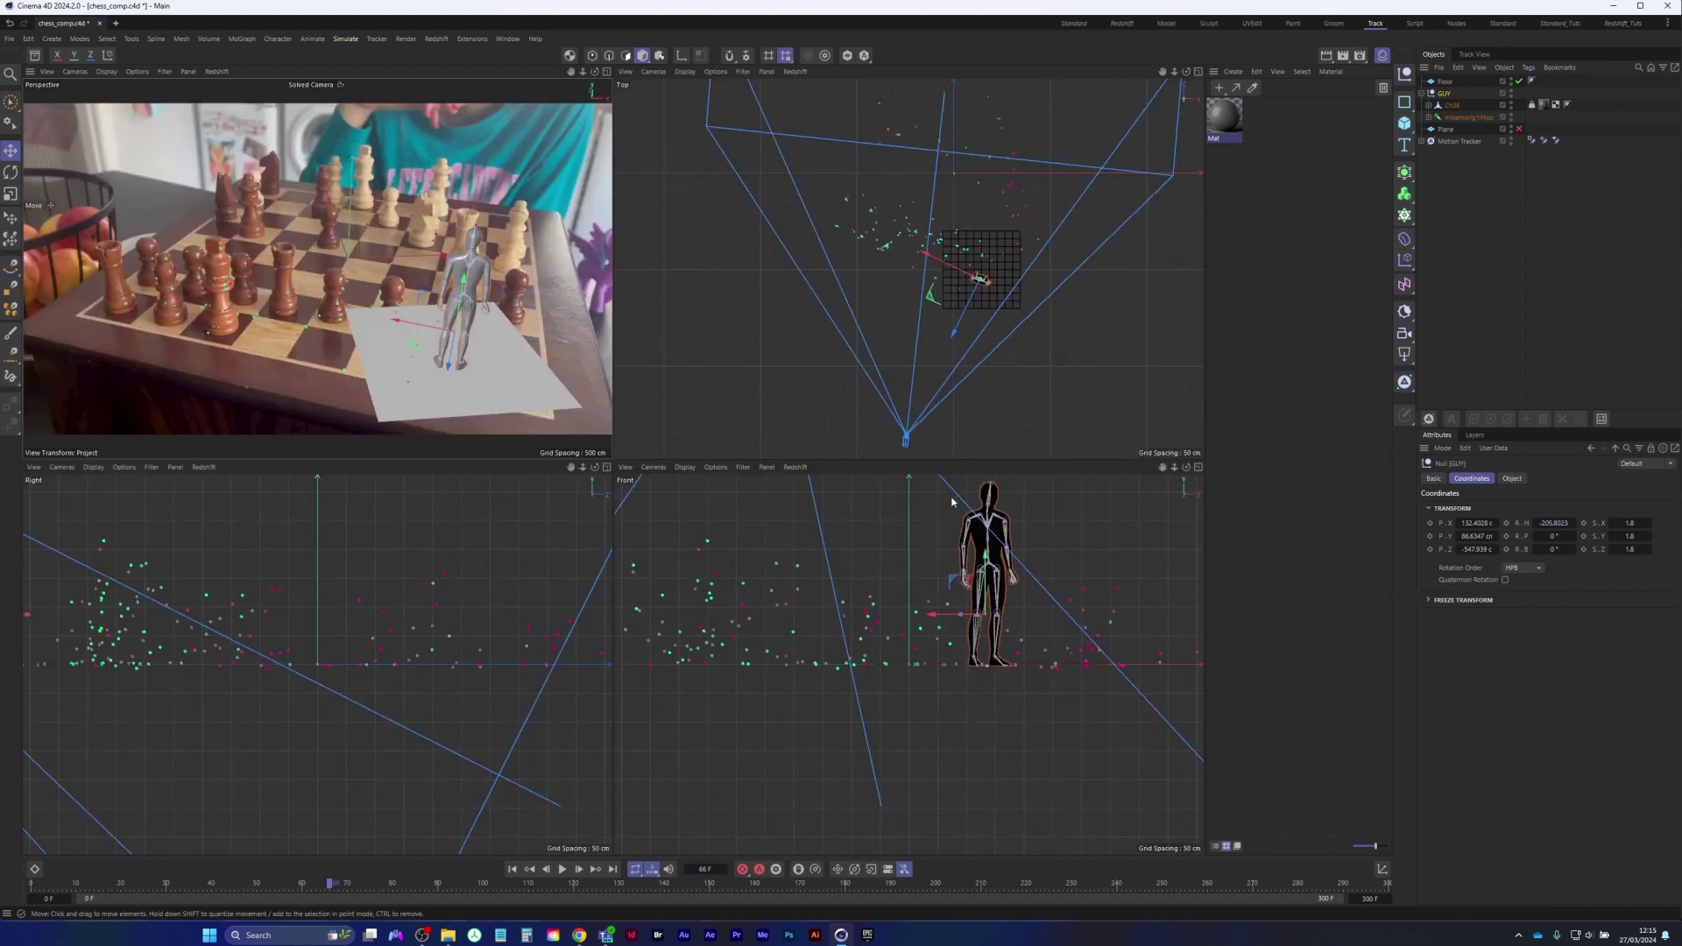
pyautogui.middleClick(952, 503)
pyautogui.scroll(3, 687, 510)
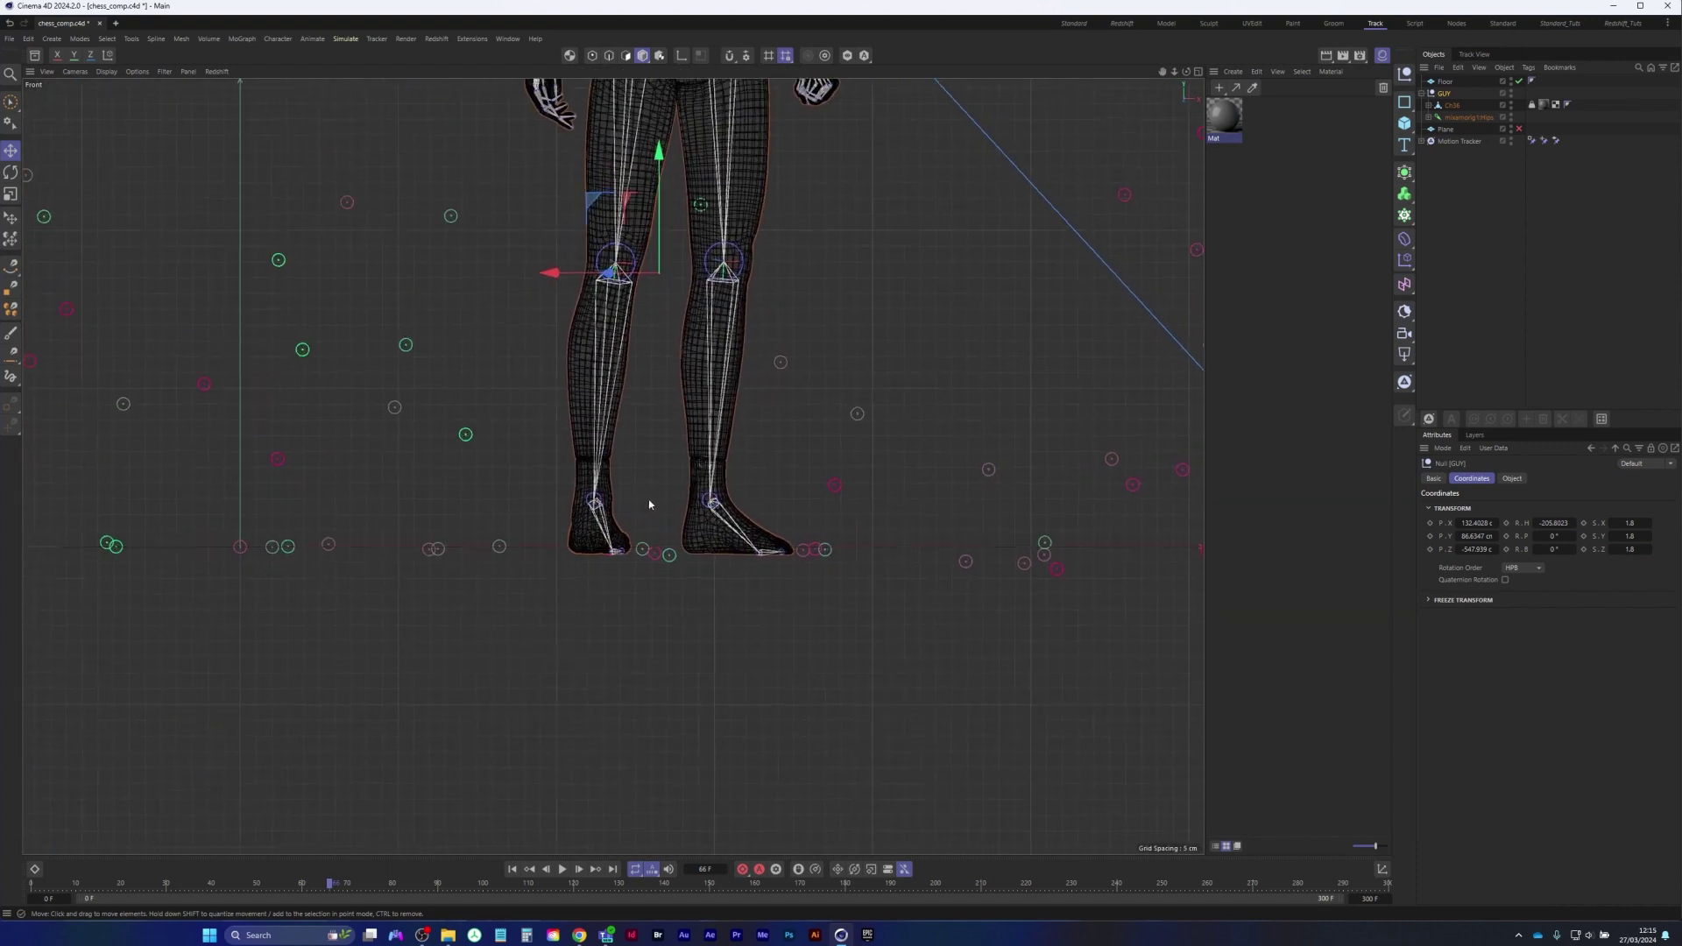
pyautogui.moveTo(659, 150); pyautogui.dragTo(659, 142)
pyautogui.middleClick(659, 142)
pyautogui.middleClick(485, 291)
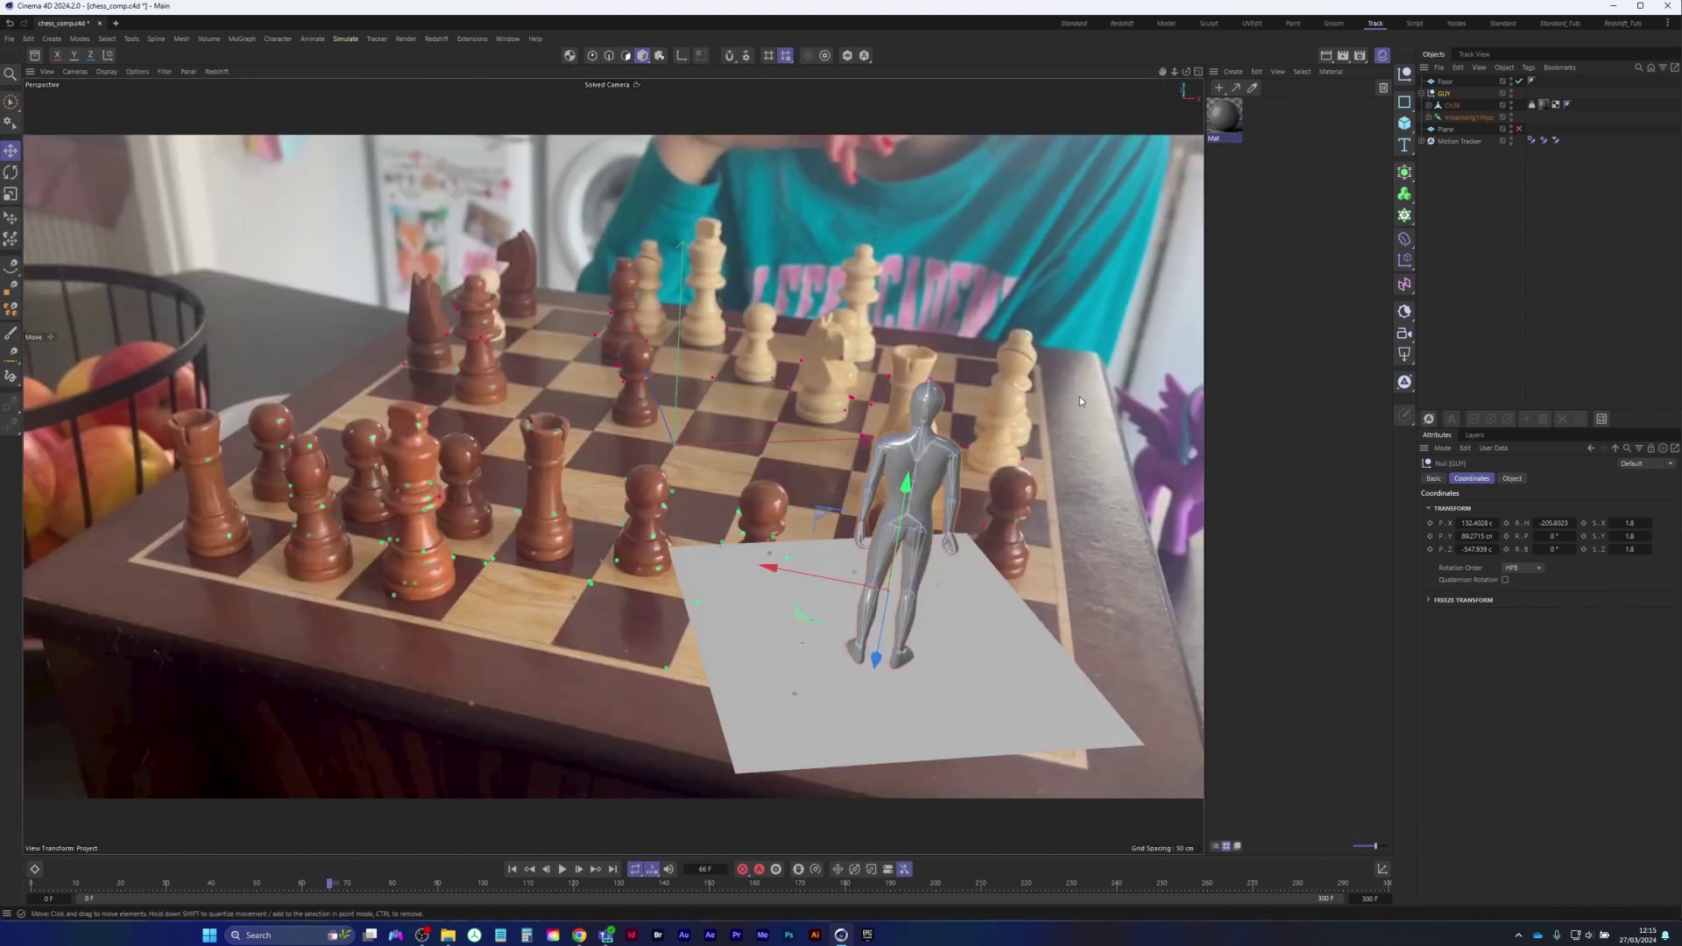
# Set the GUY null's scale to 1.4 on X, Y and Z
pyautogui.doubleClick(1635, 524)
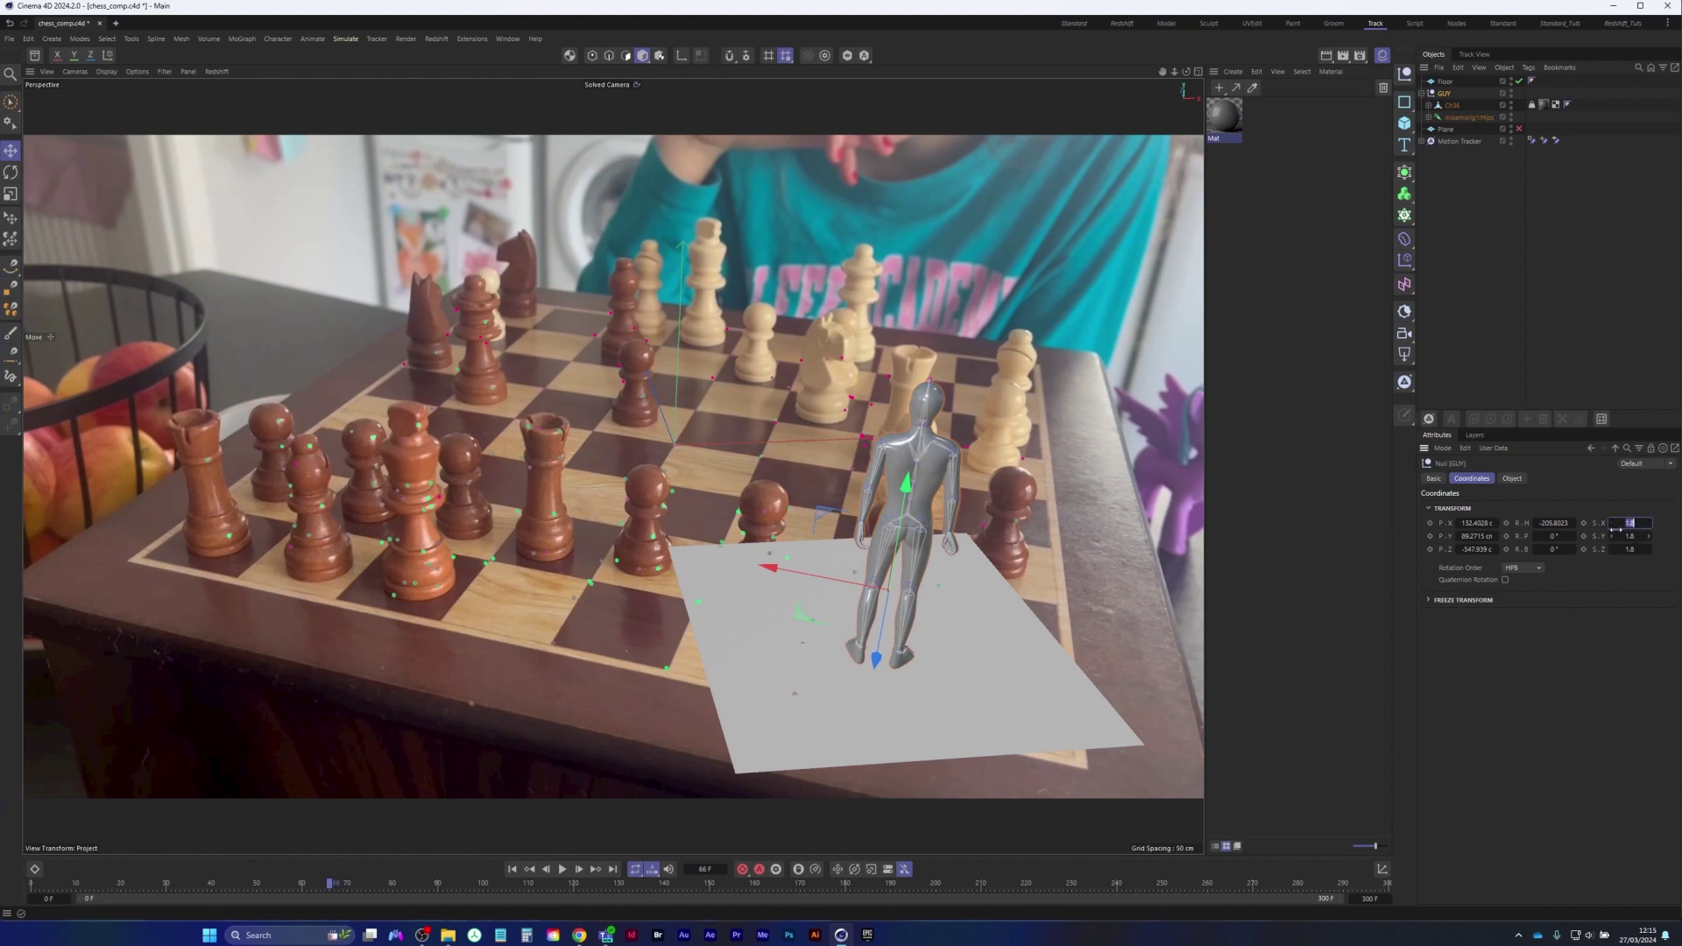
pyautogui.write('1.4')
pyautogui.press('Tab')
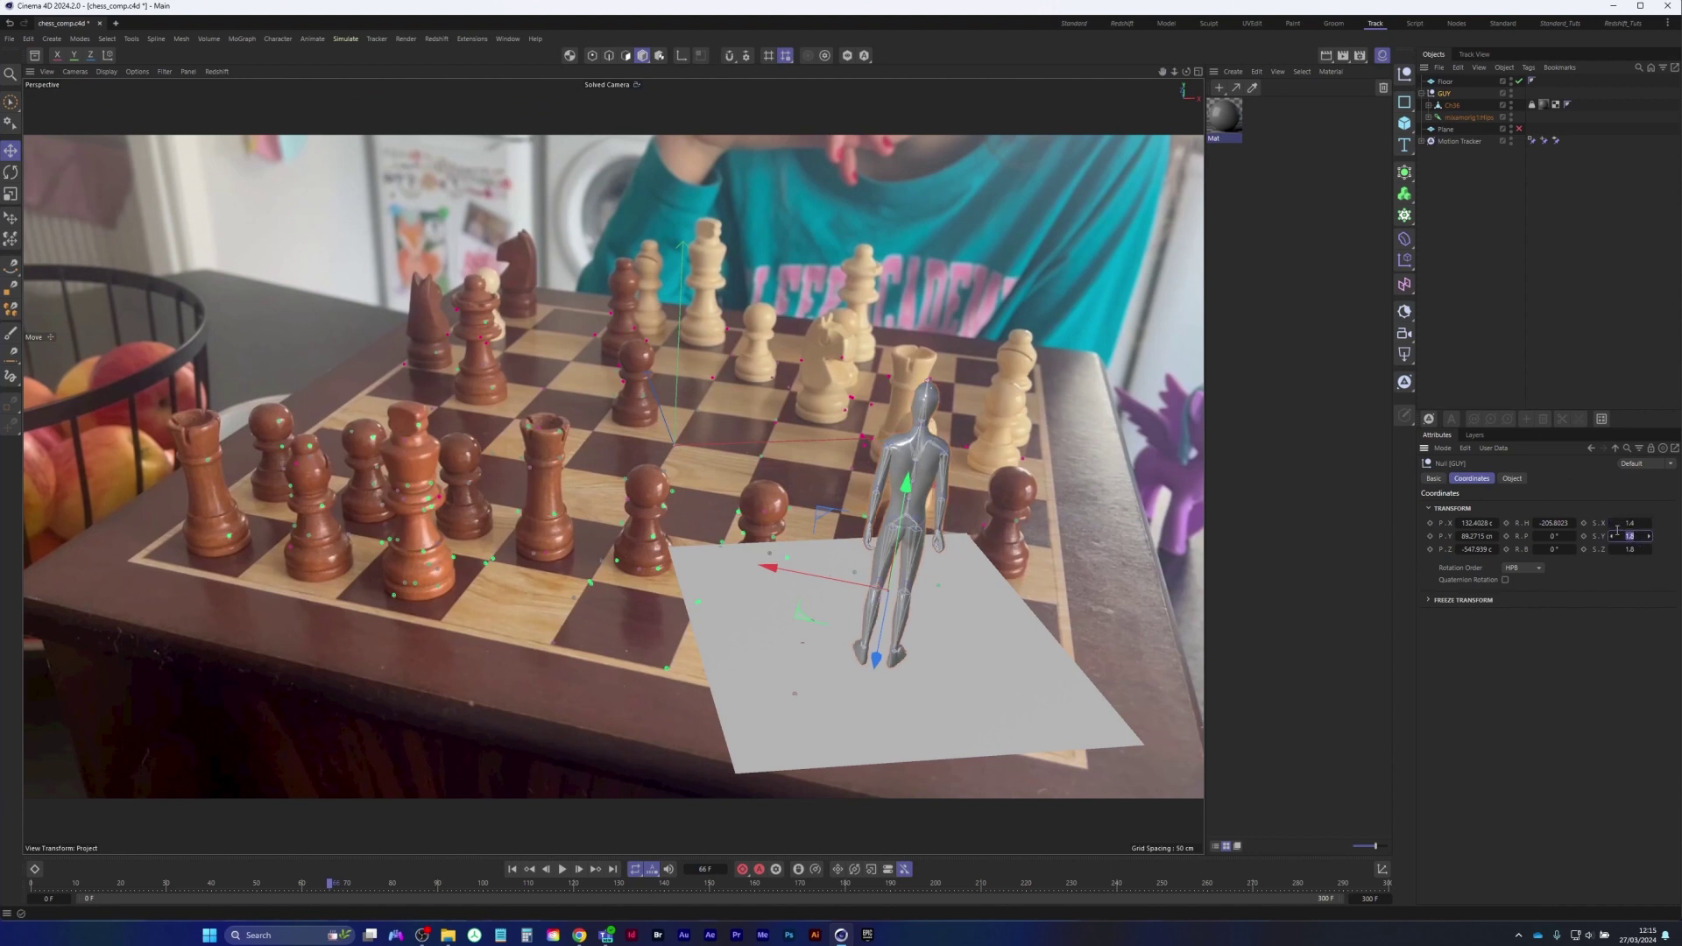
pyautogui.press('Tab')
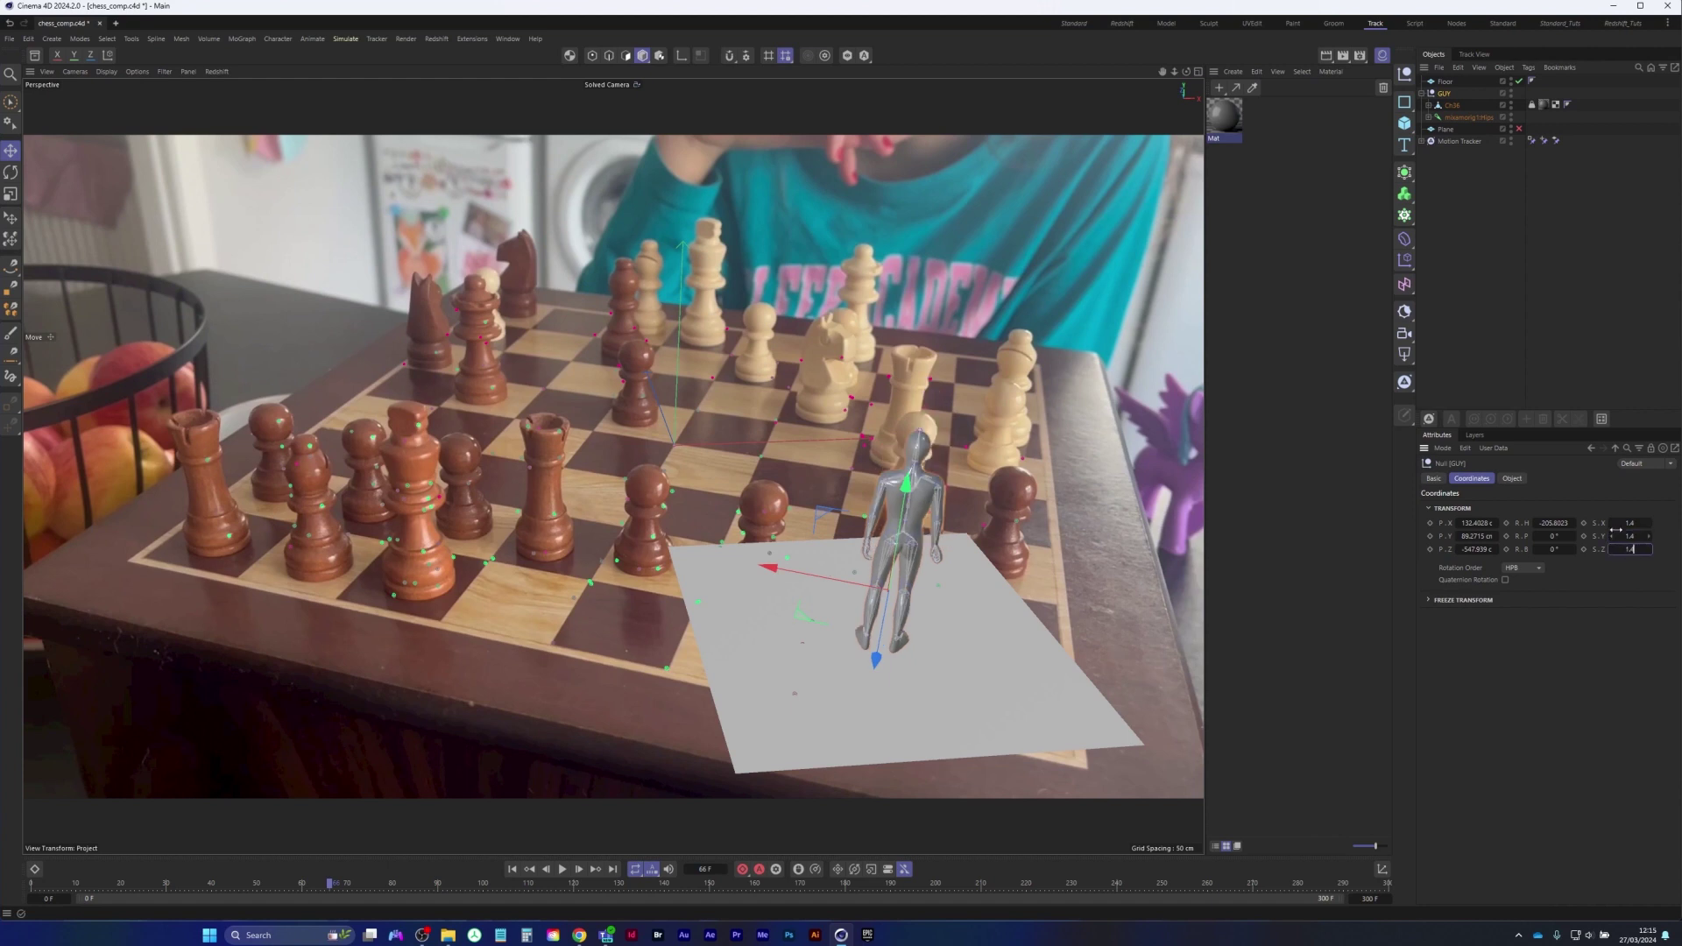
pyautogui.press('Tab')
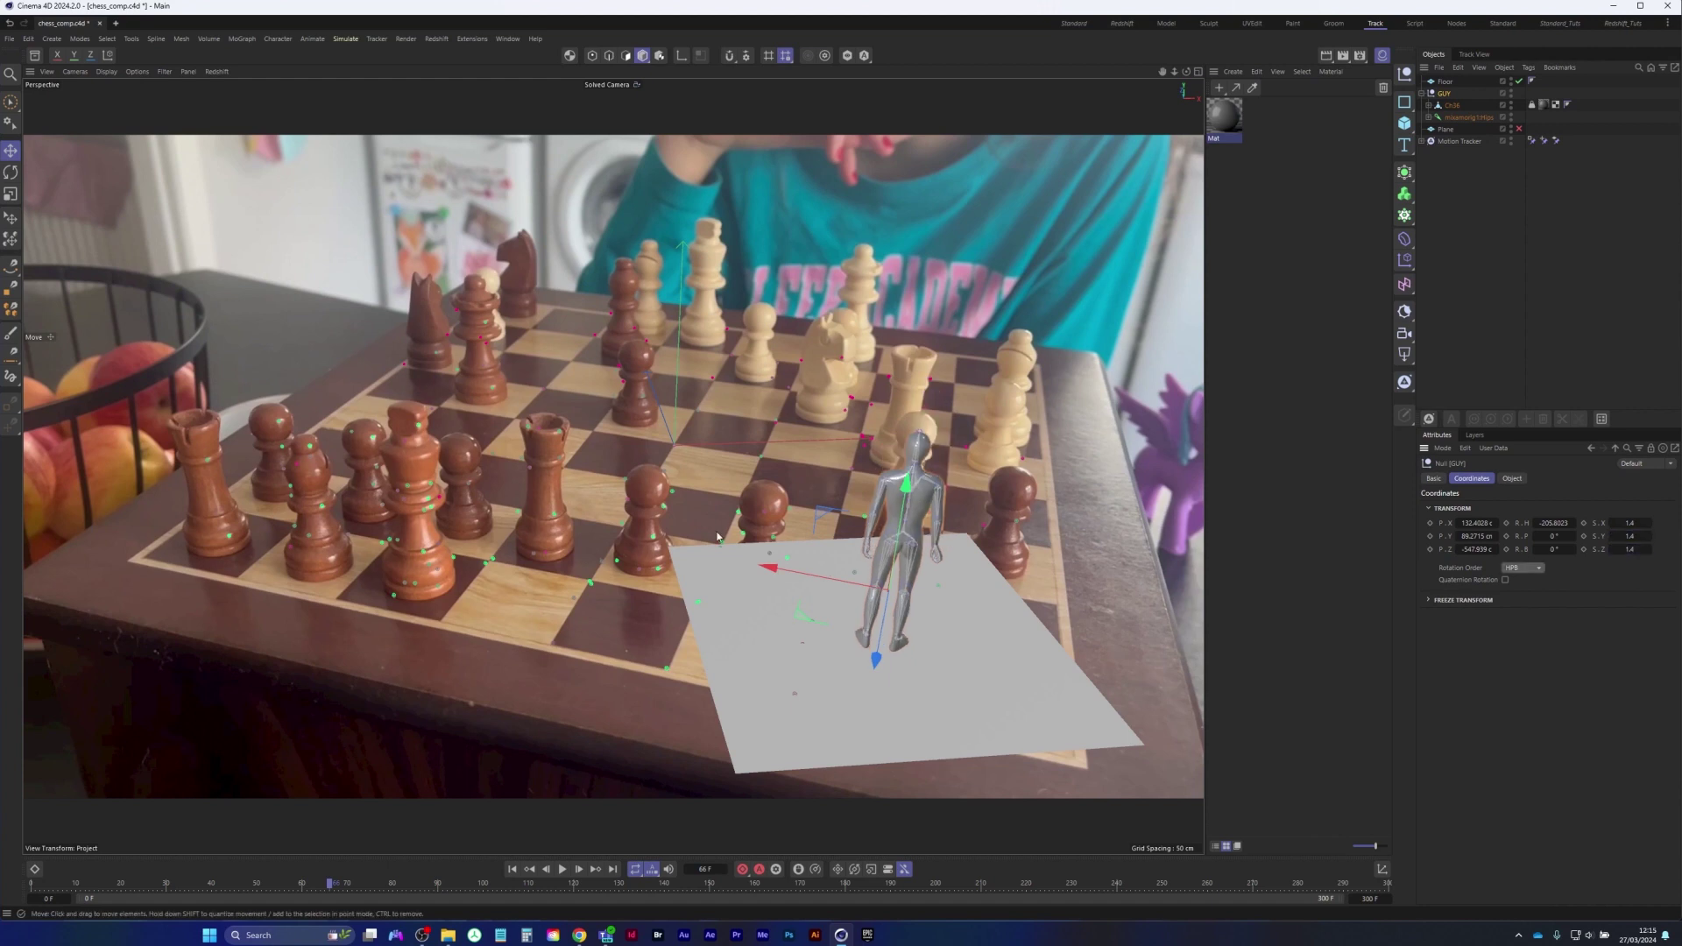
# In the front view, lower the GUY null to about Y 71 cm, and disable the Floor plane in the solved camera view
pyautogui.middleClick(937, 593)
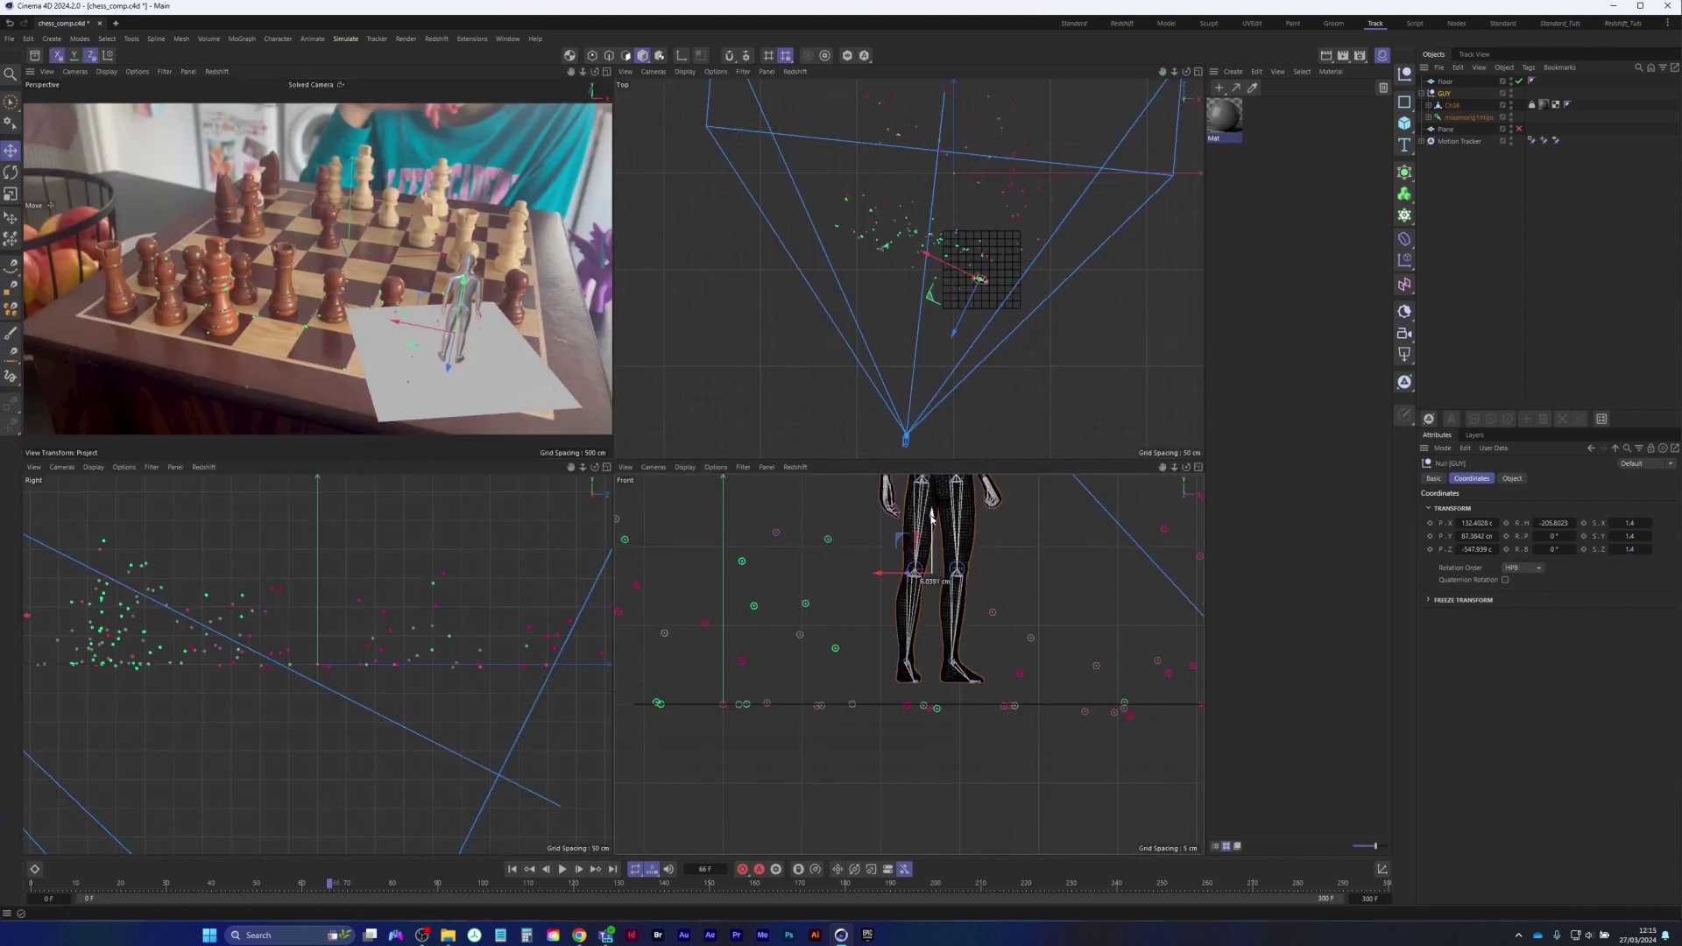
pyautogui.moveTo(932, 508); pyautogui.dragTo(930, 538)
pyautogui.middleClick(495, 322)
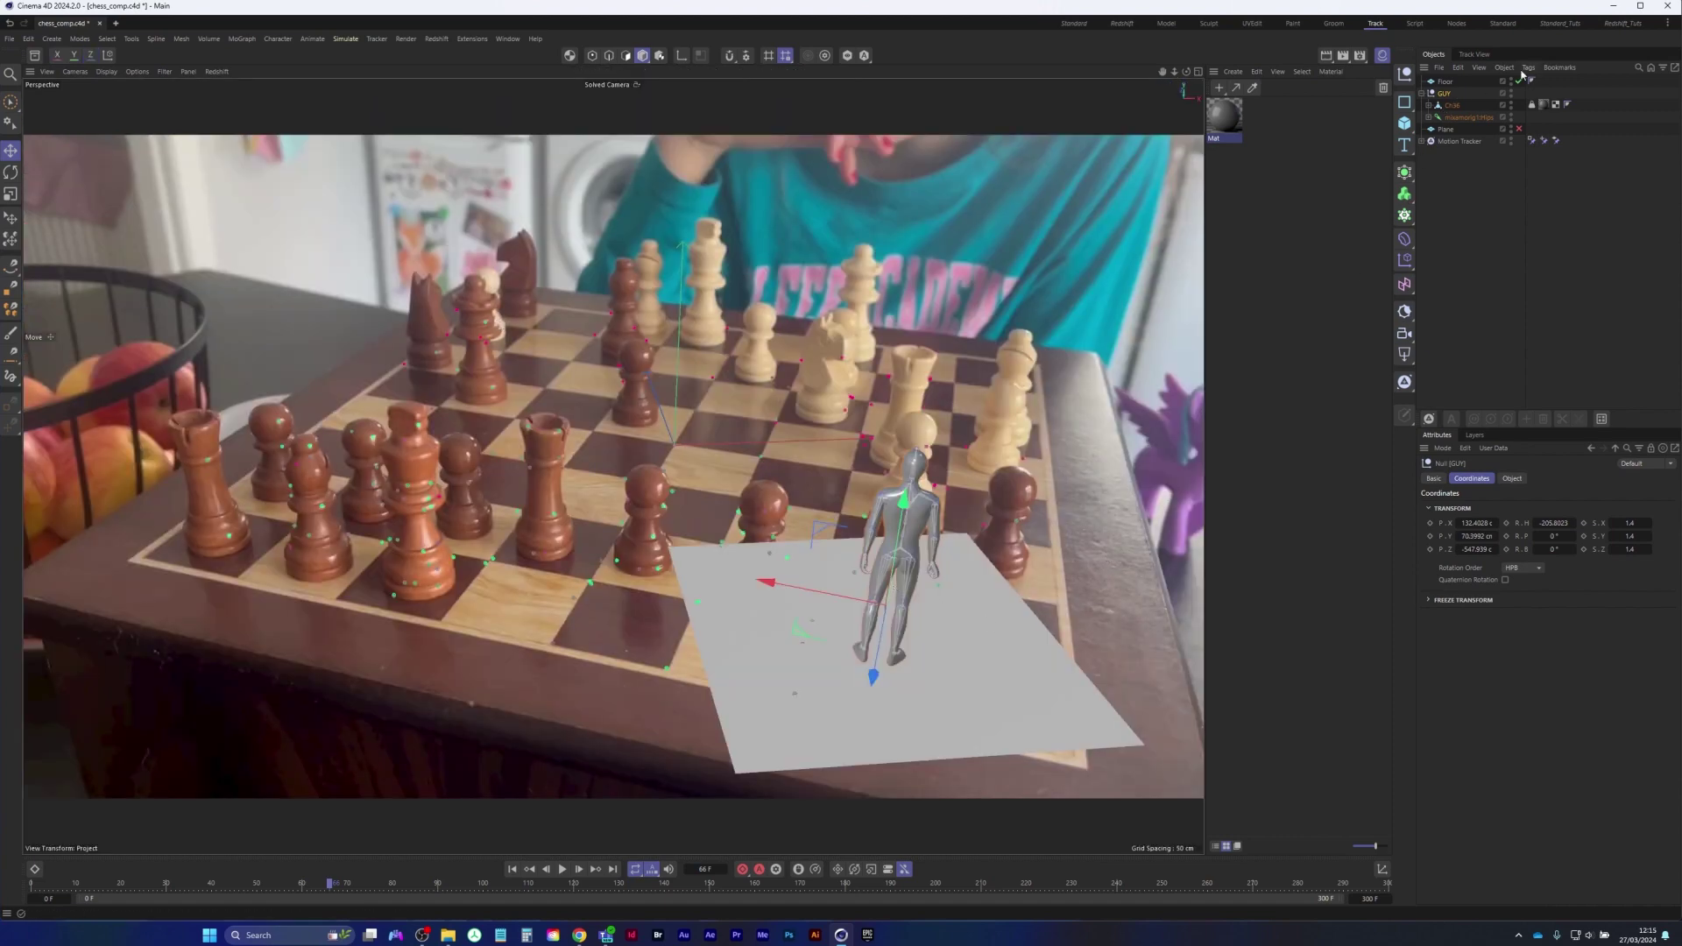
pyautogui.click(1519, 81)
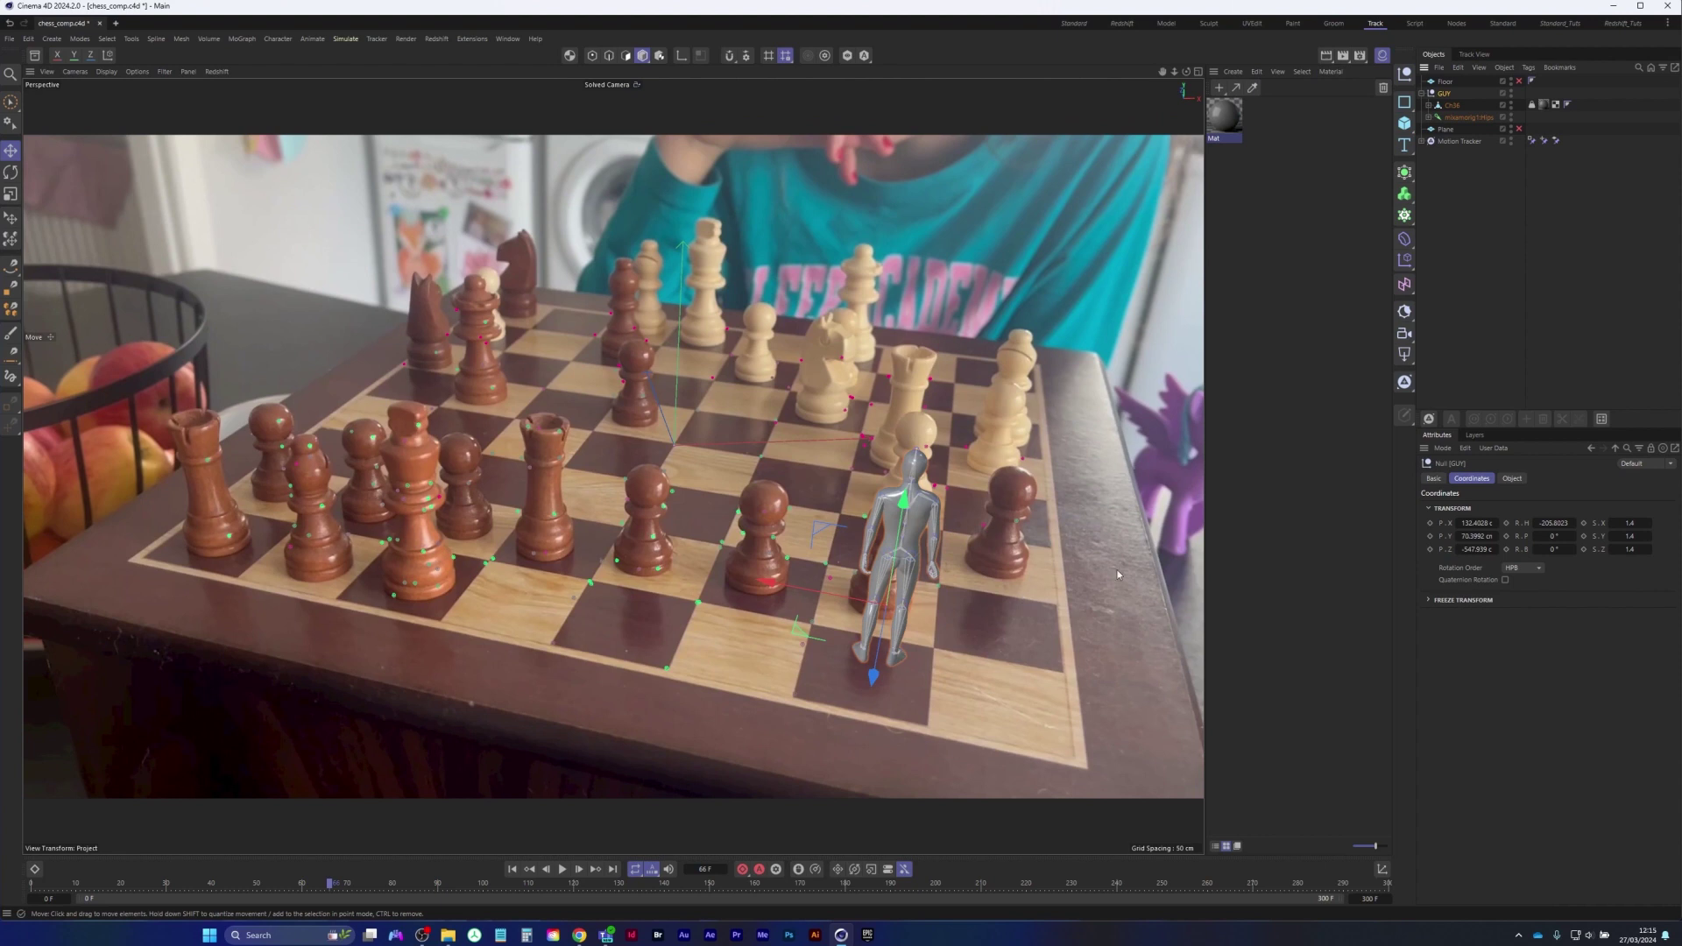
# Set the GUY null's scale to 1.2 on X, Y and Z
pyautogui.click(1631, 523)
pyautogui.write('1')
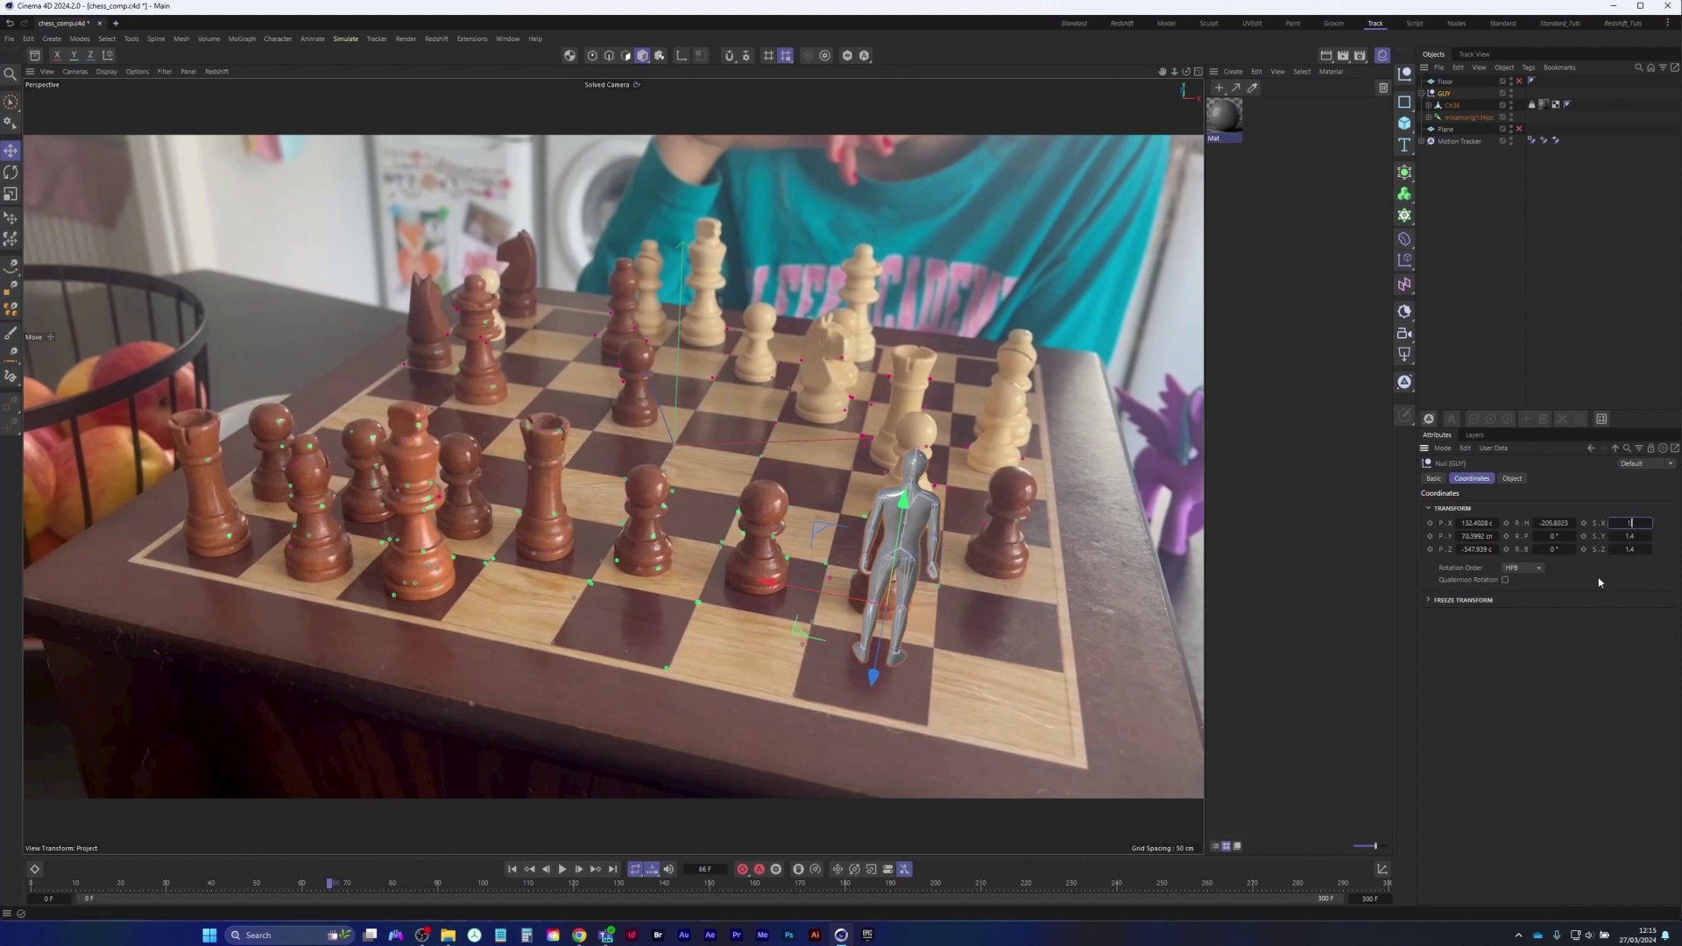
pyautogui.write('.2')
pyautogui.press('Tab')
pyautogui.press('Tab')
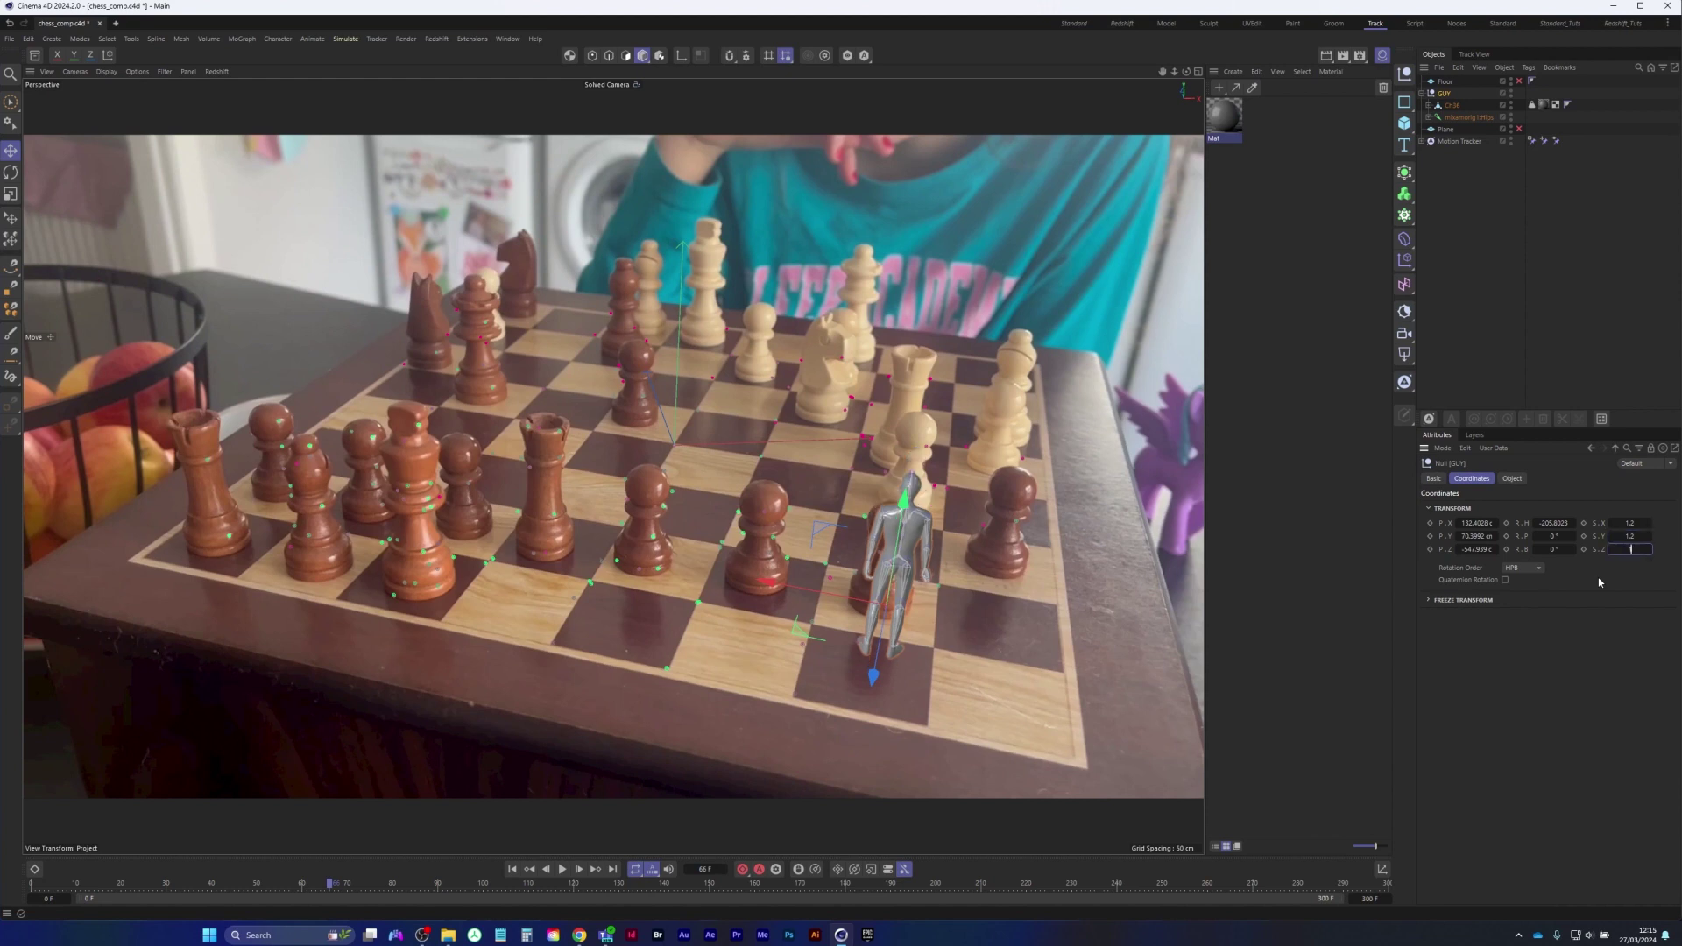
pyautogui.write('1.2')
pyautogui.press('Tab')
# Lower the GUY null to the ground line at about Y 60 cm and move it horizontally toward the camera on its dark square
pyautogui.middleClick(992, 548)
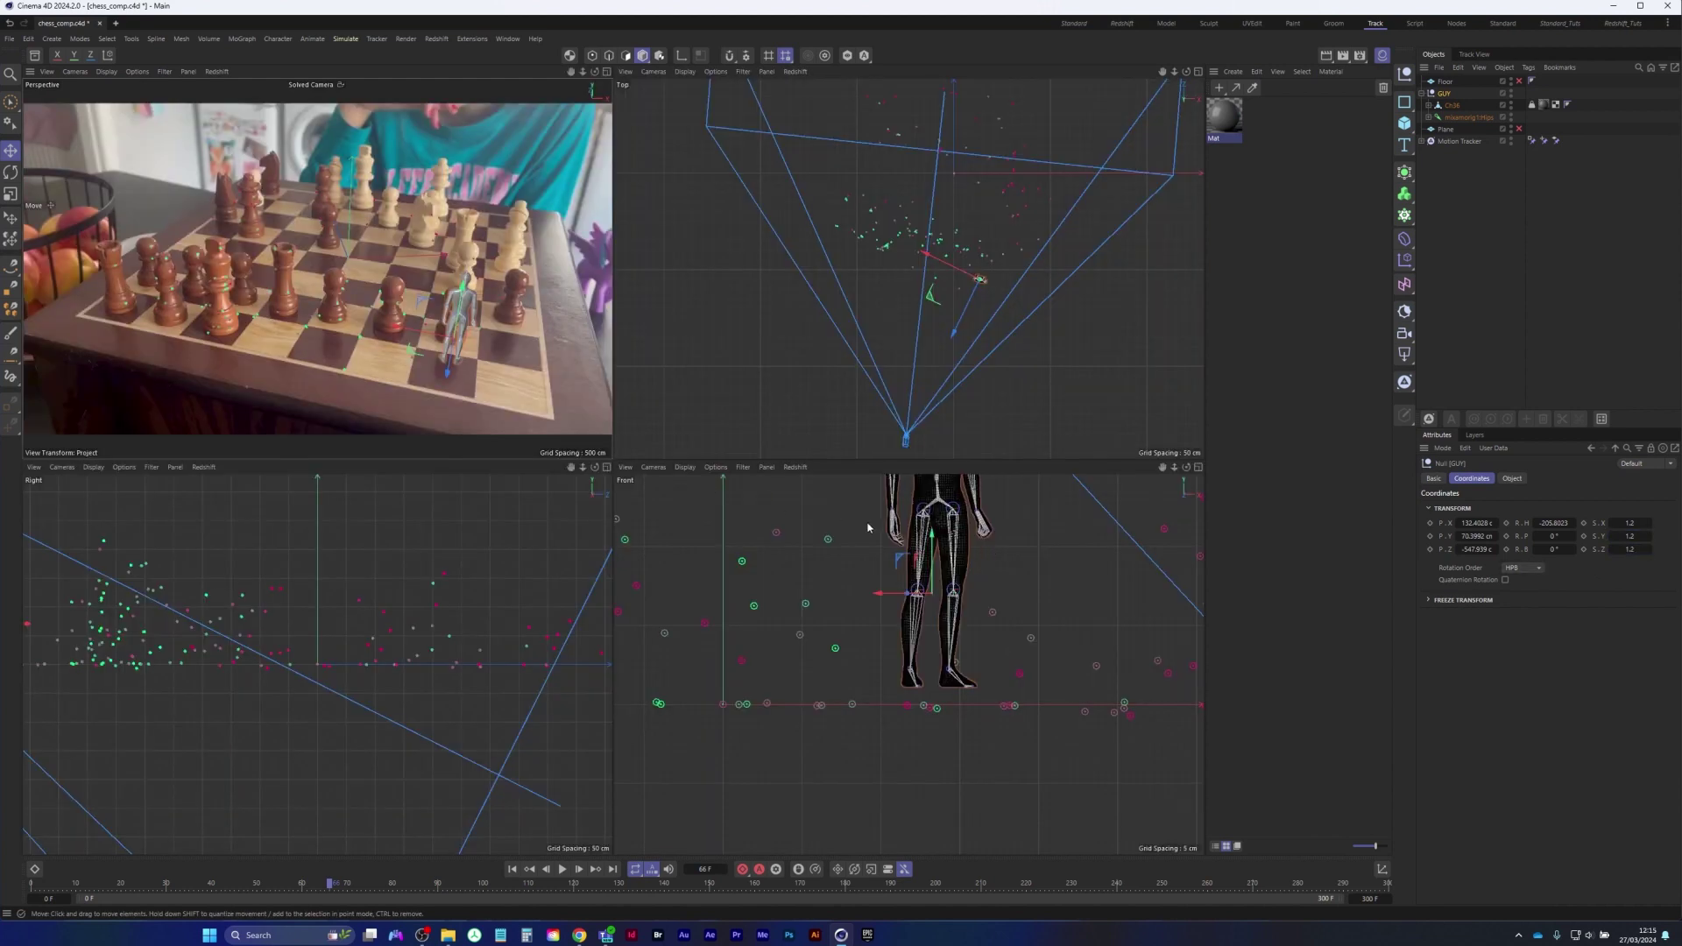
pyautogui.moveTo(933, 535); pyautogui.dragTo(932, 552)
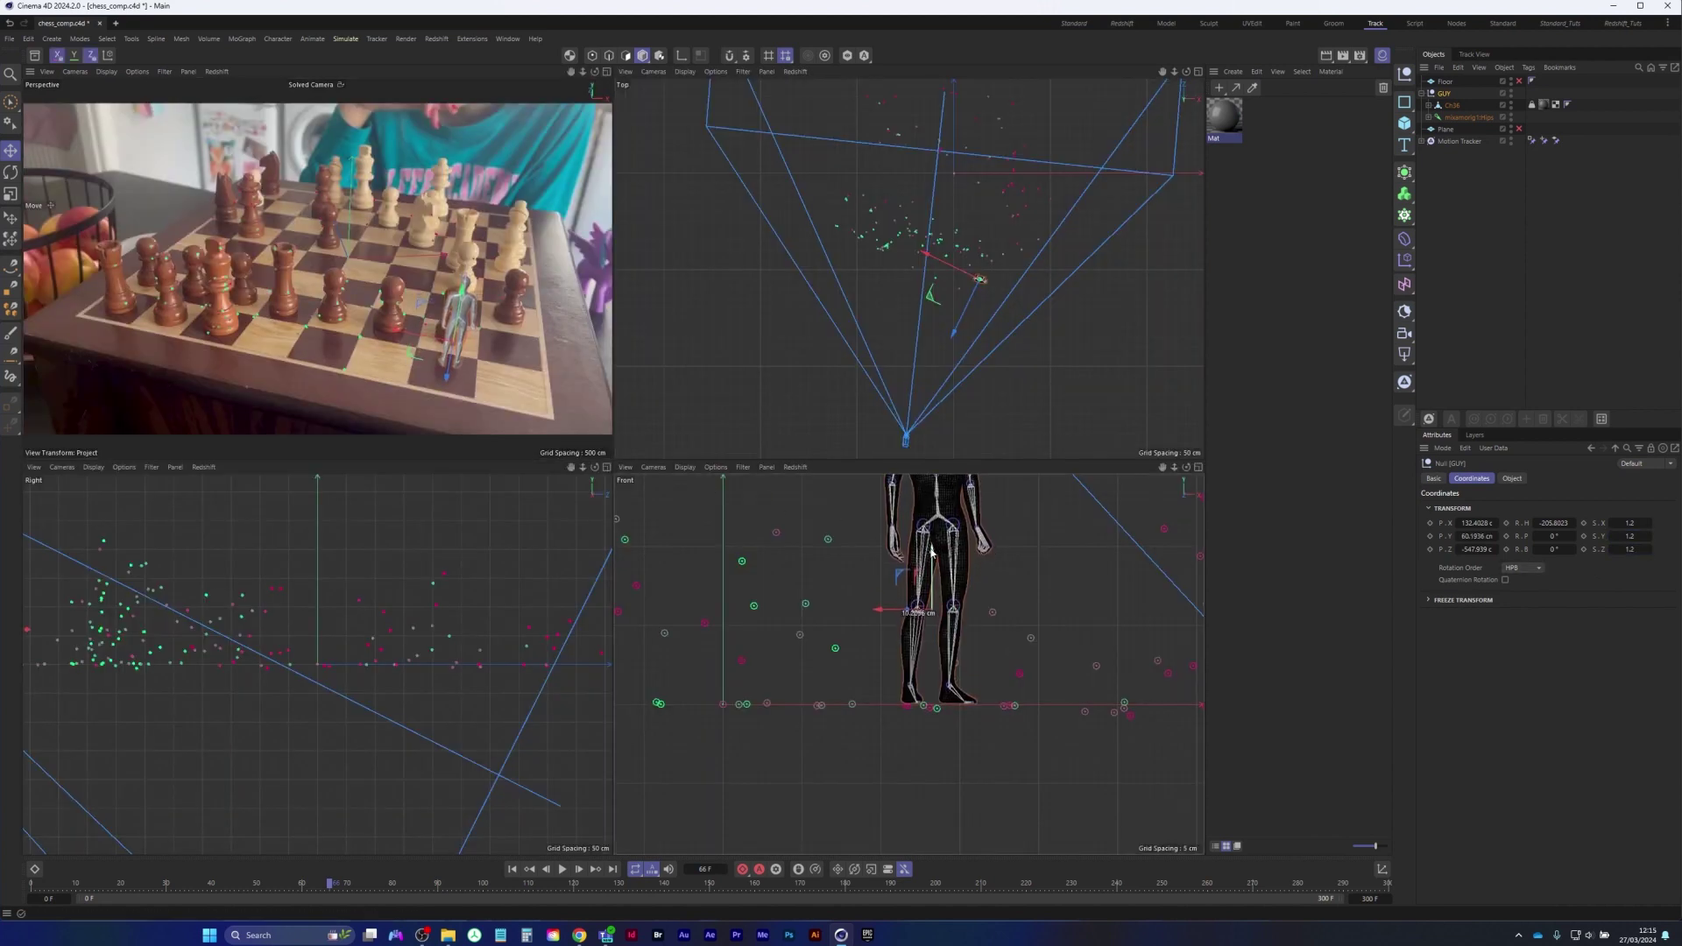
pyautogui.middleClick(587, 375)
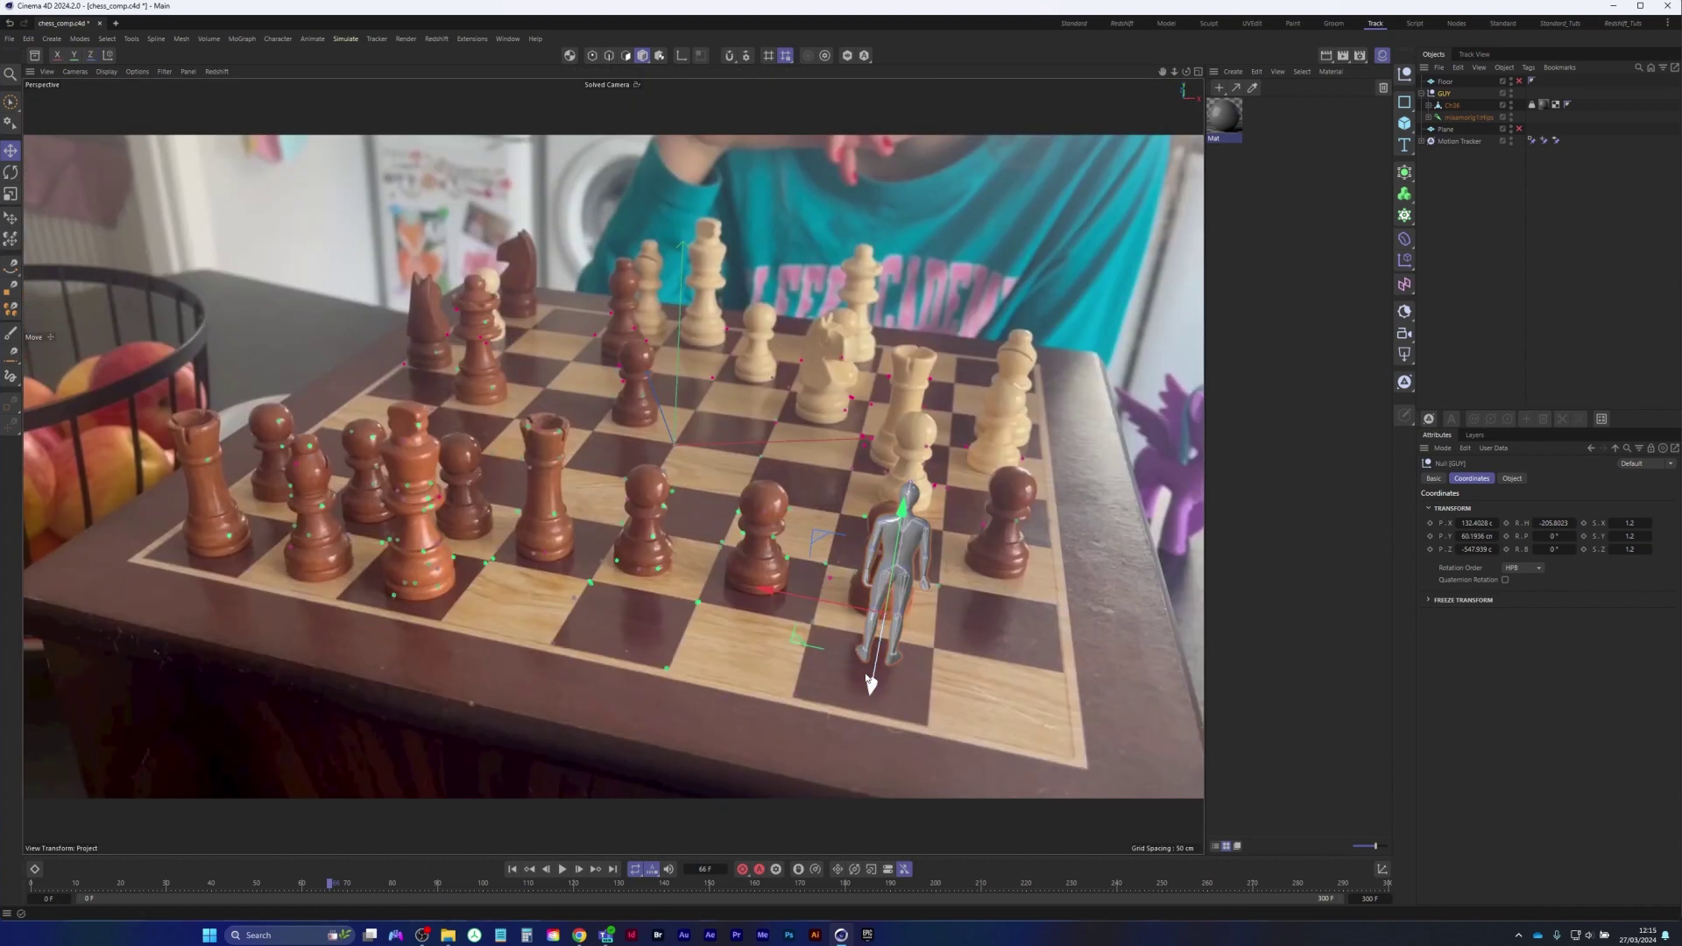
pyautogui.moveTo(870, 684); pyautogui.dragTo(864, 708)
pyautogui.moveTo(766, 613); pyautogui.dragTo(732, 665)
# Play the animation from the first frame to check the rescaled character on the tracked board, stopping at frame 129
pyautogui.click(512, 870)
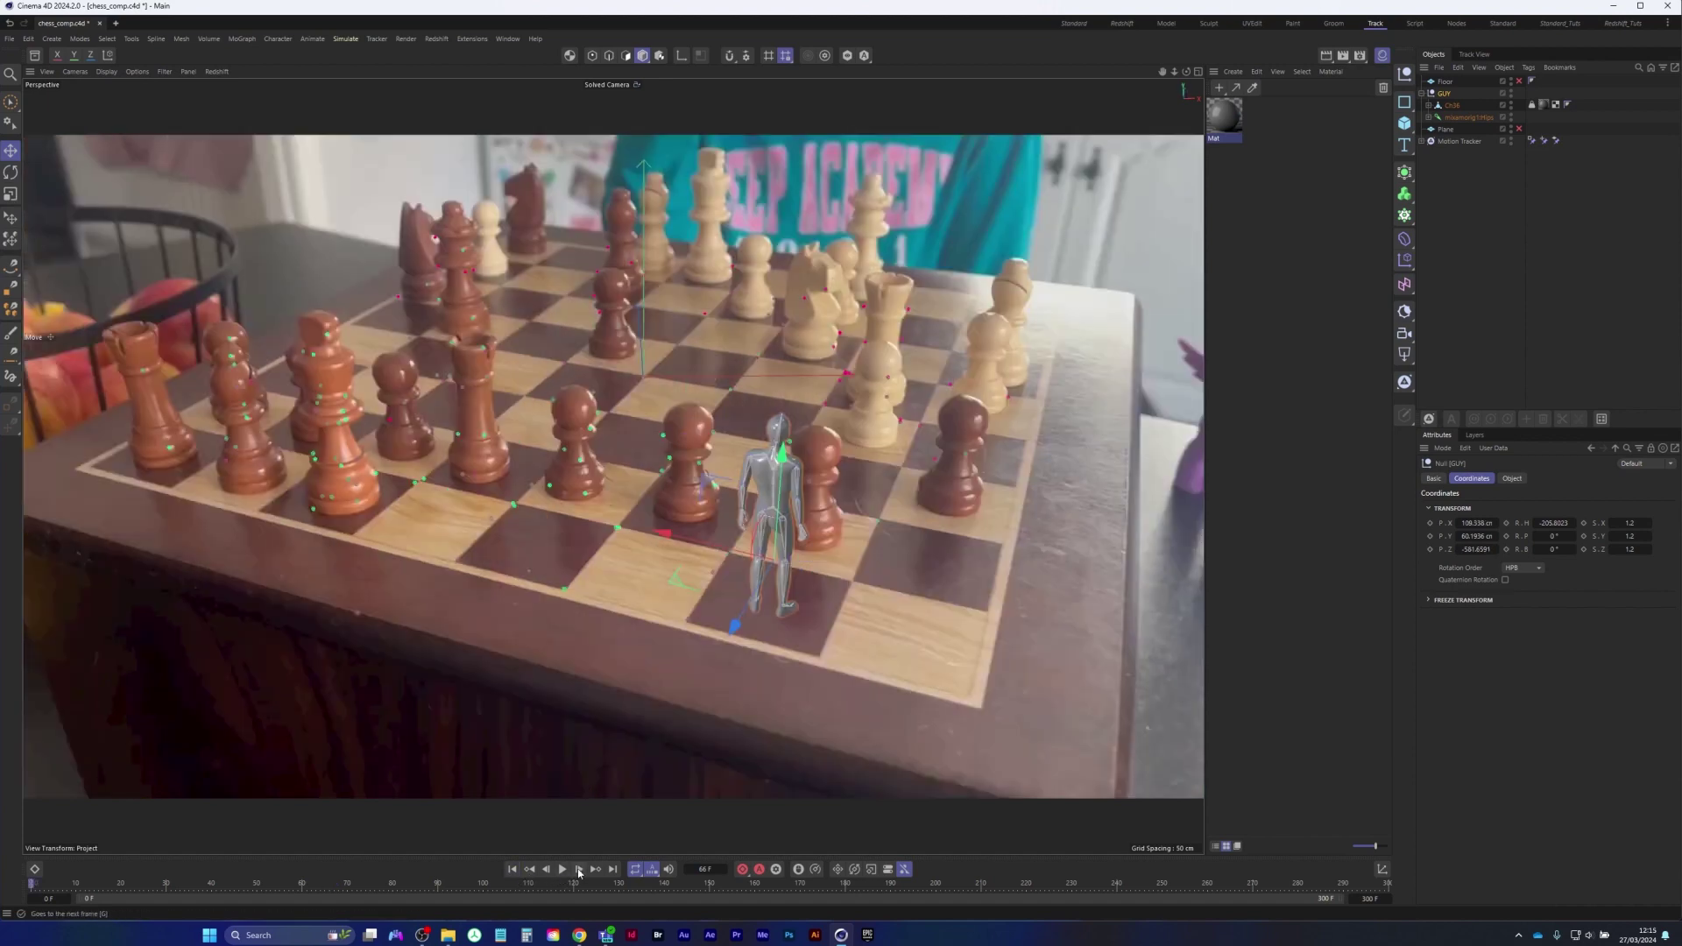
pyautogui.click(565, 872)
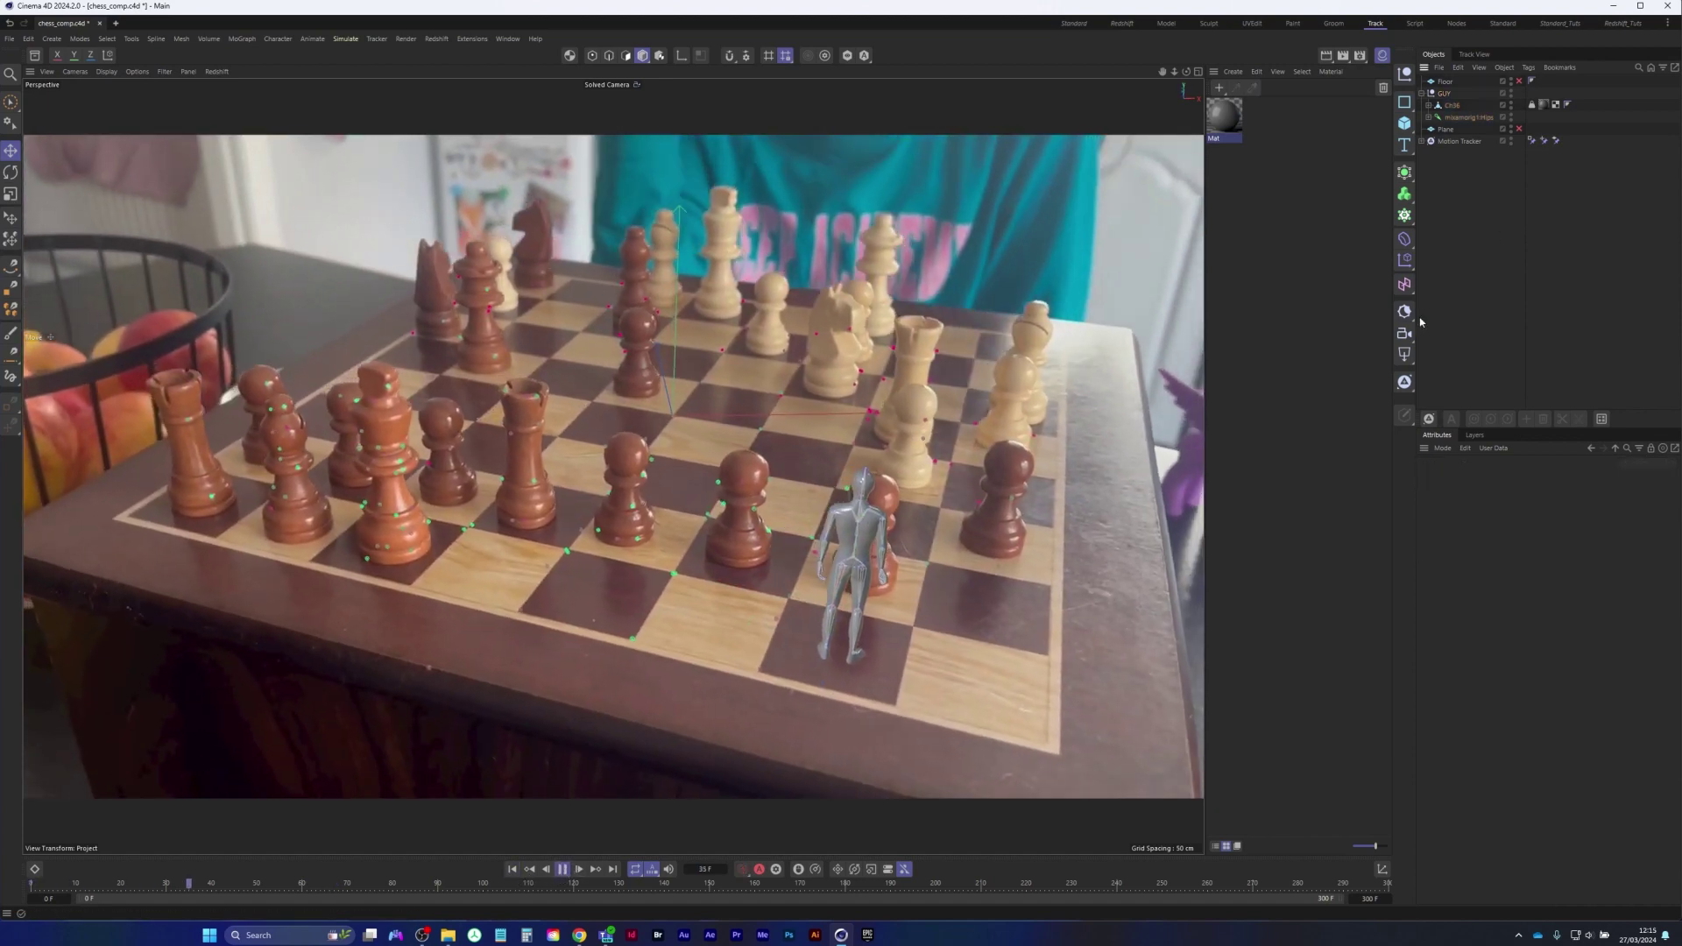
pyautogui.click(1332, 357)
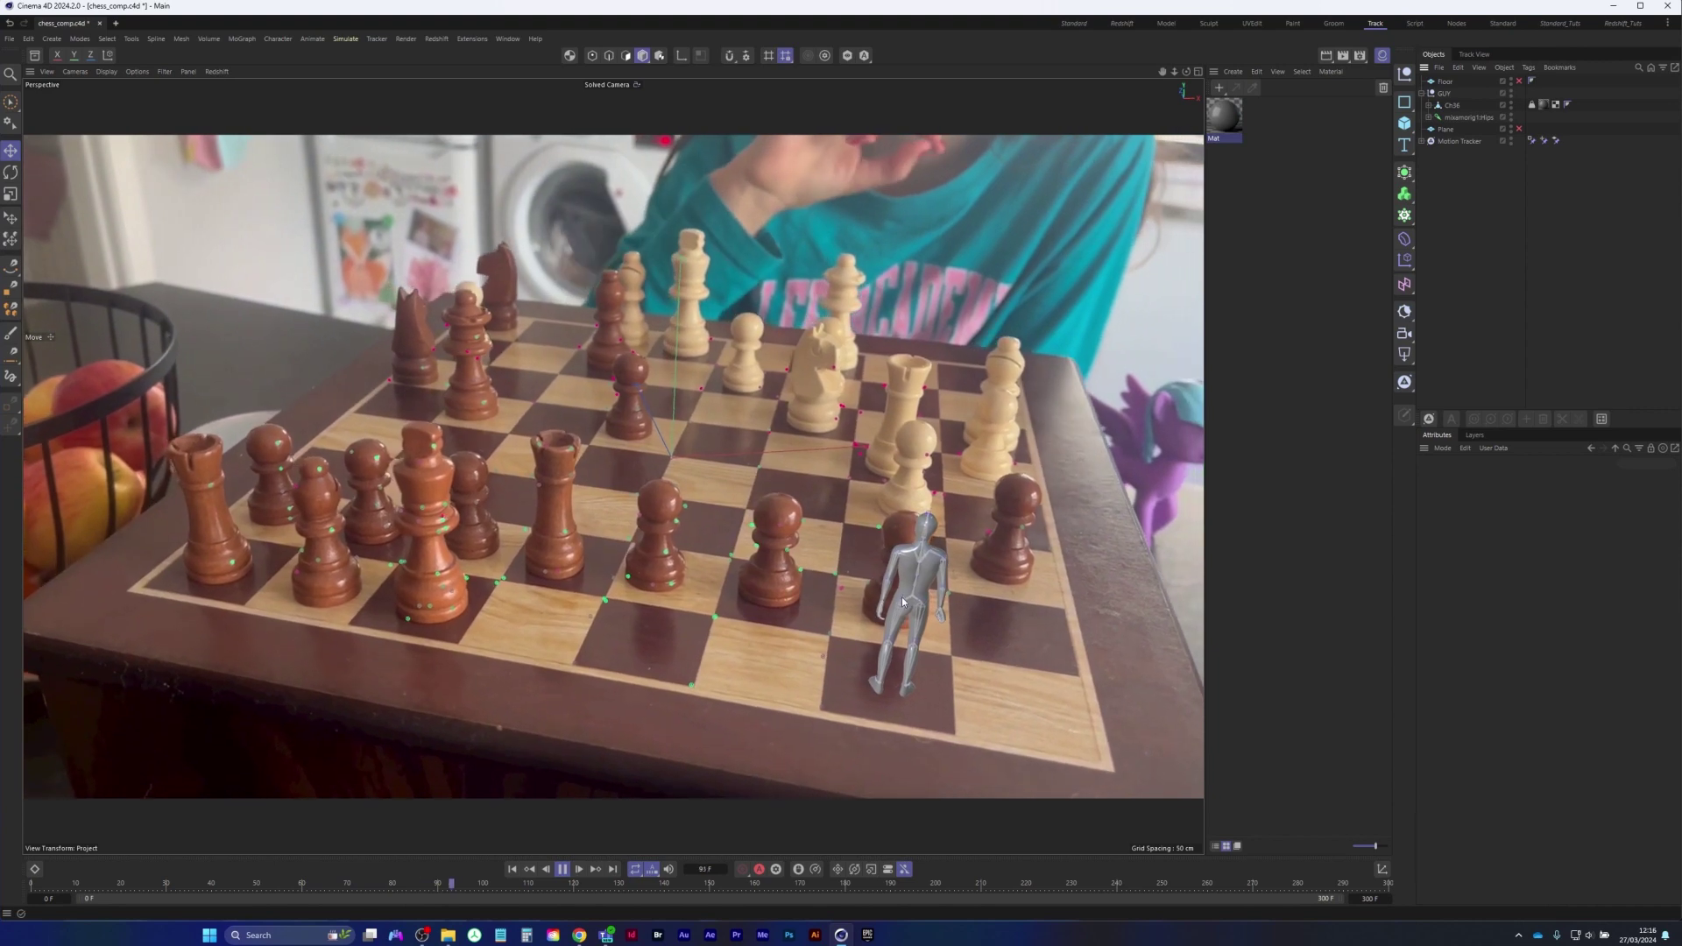
pyautogui.click(562, 869)
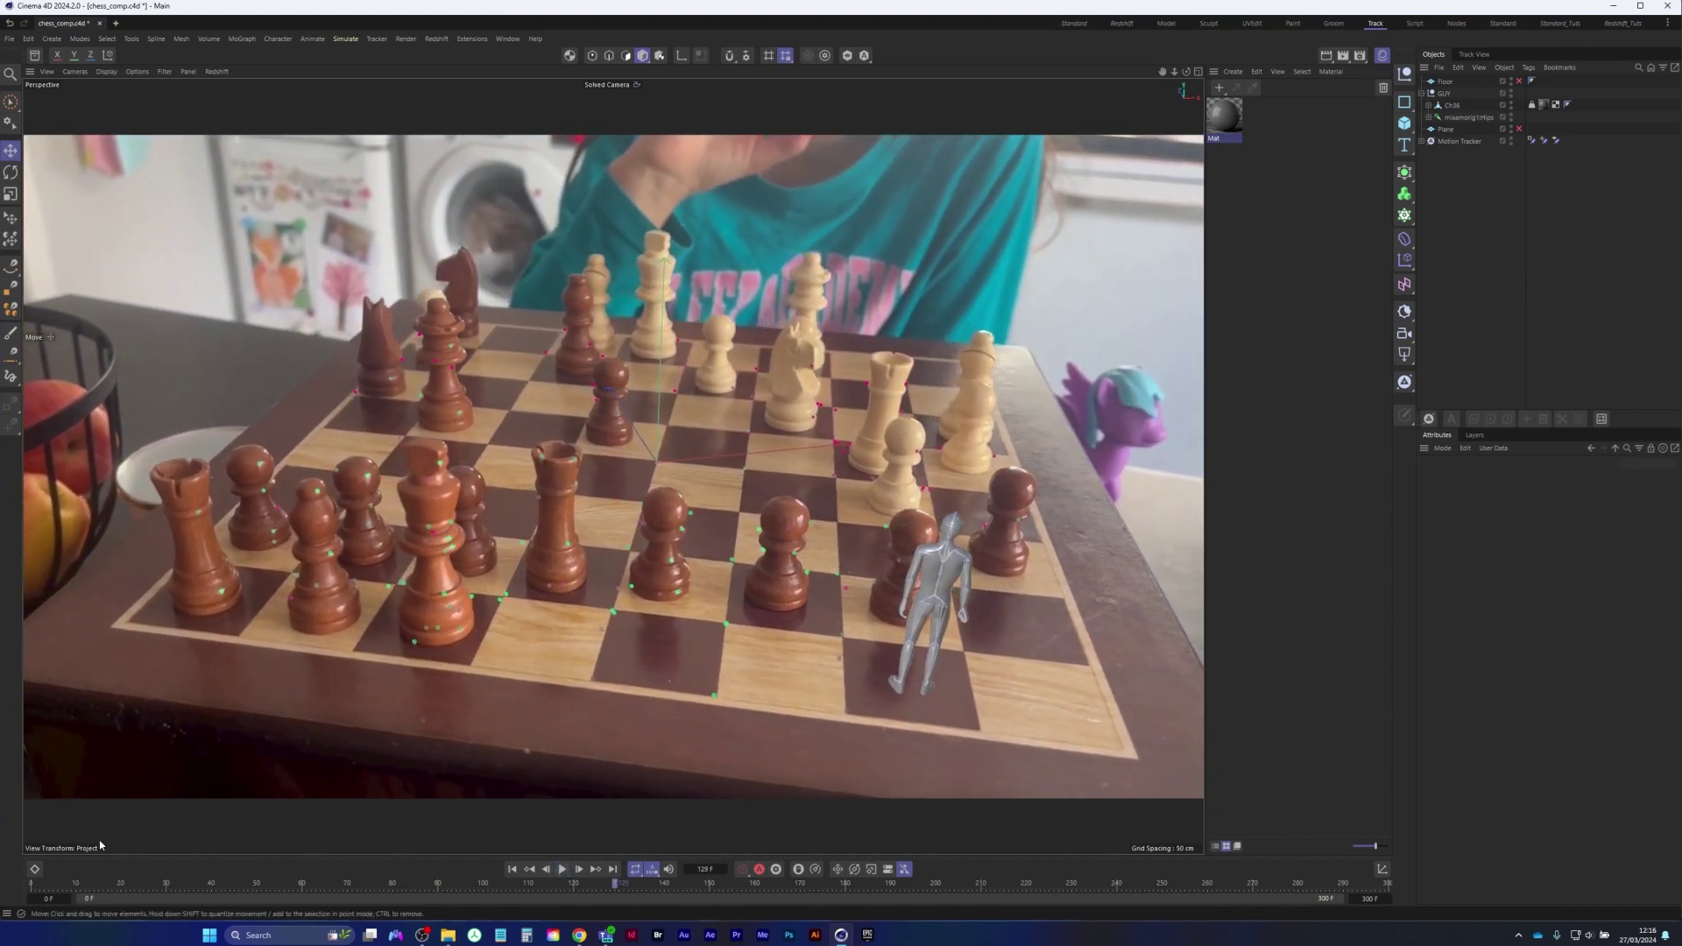
# In the Dope Sheet, shift all the mixamorig:Hips keys earlier to span about frames -129 to 301, and close the timeline
pyautogui.click(34, 869)
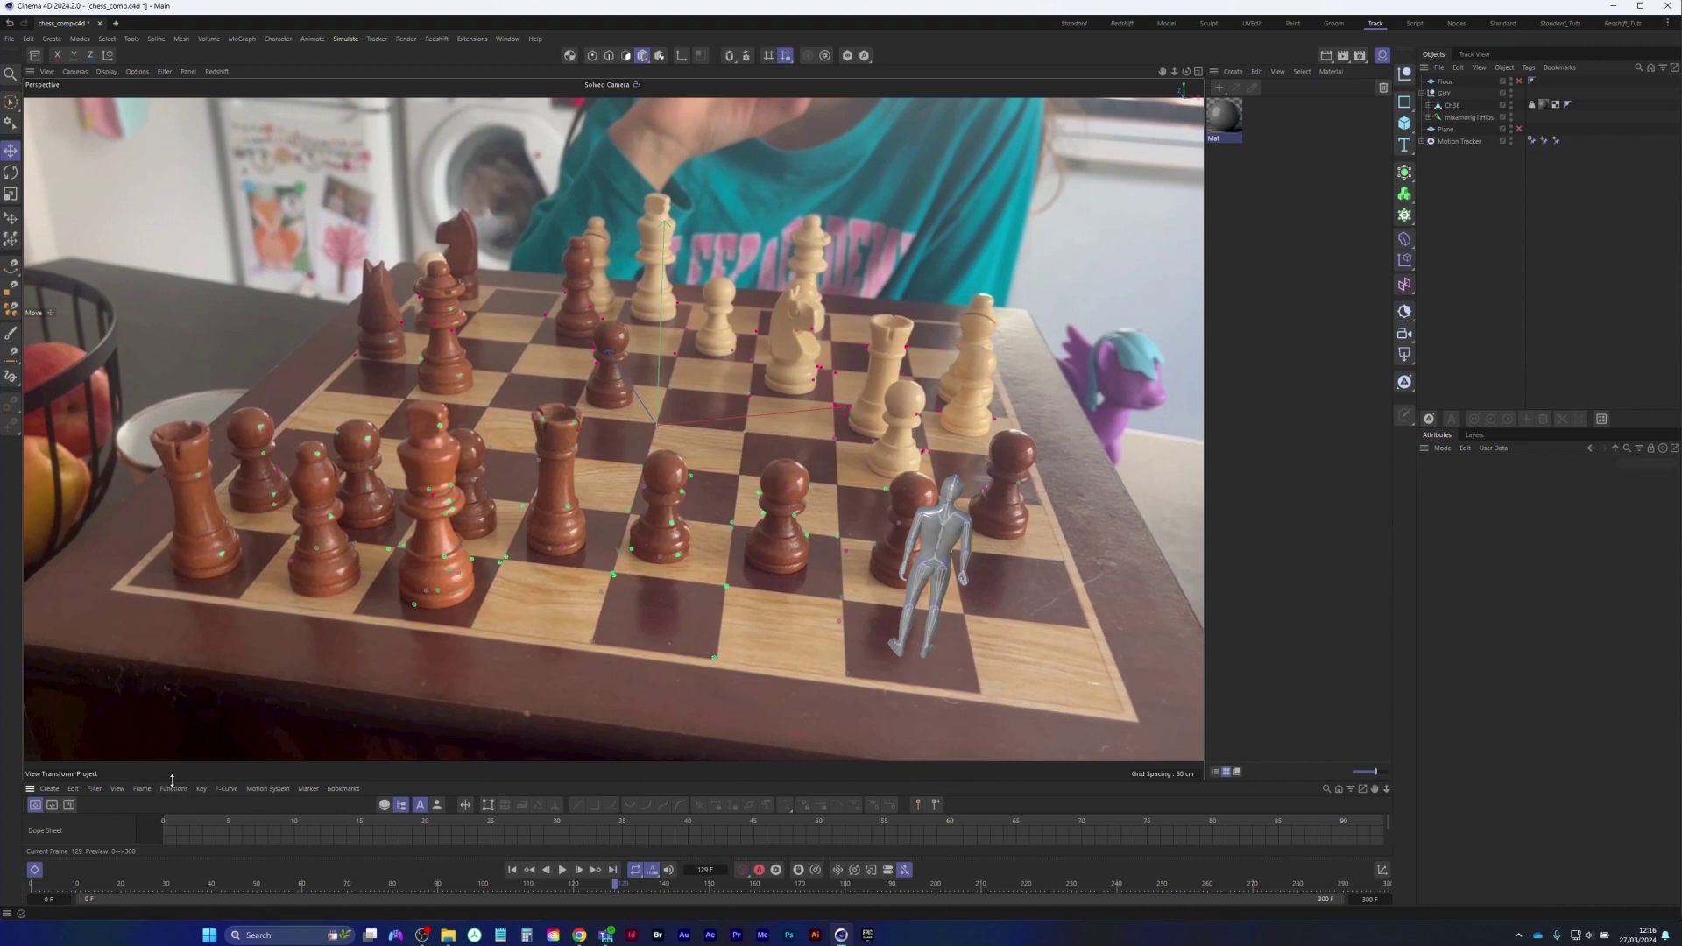
pyautogui.moveTo(166, 781); pyautogui.dragTo(200, 568)
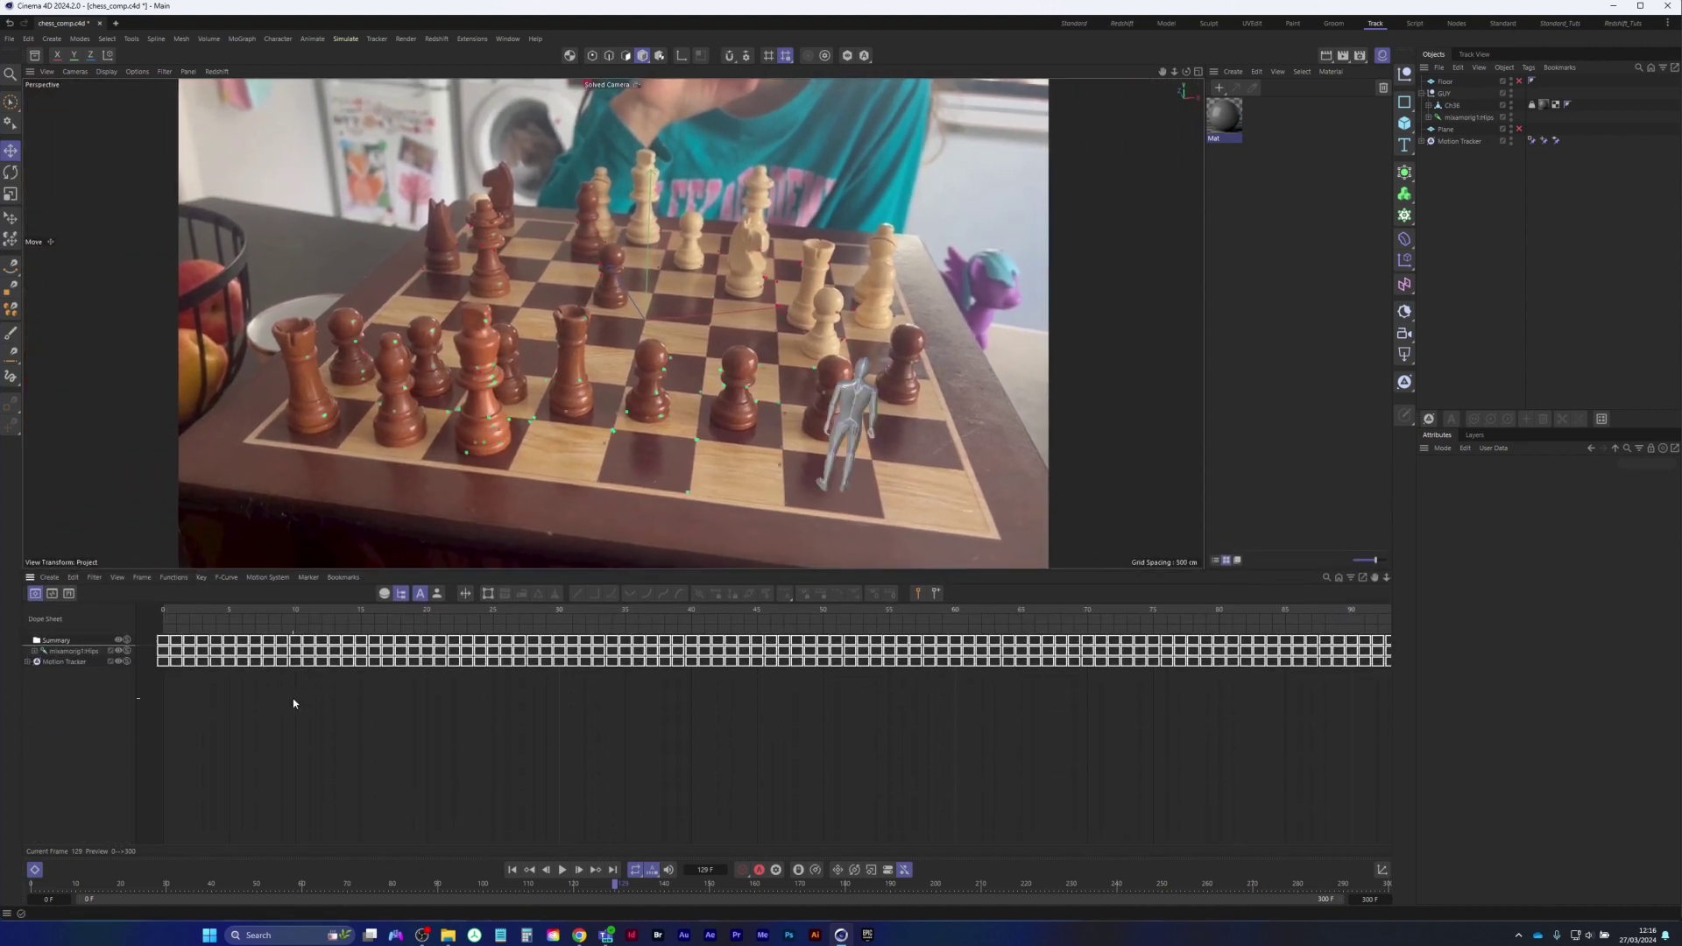
pyautogui.click(74, 652)
pyautogui.scroll(-8, 616, 730)
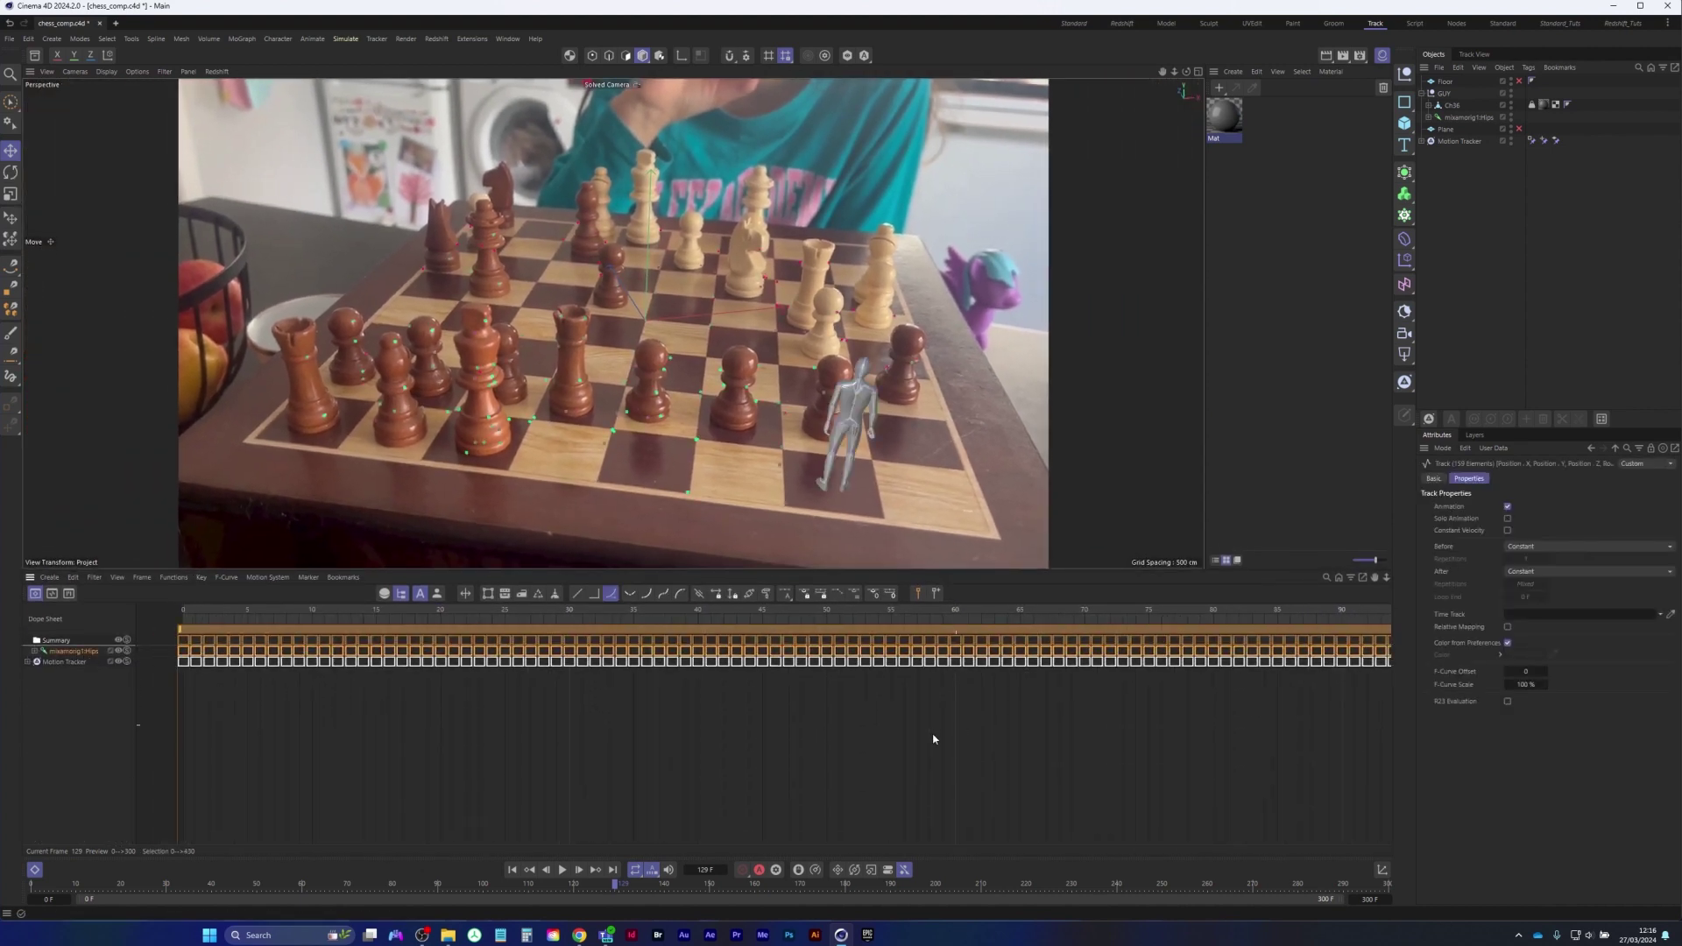
pyautogui.scroll(-3, 960, 735)
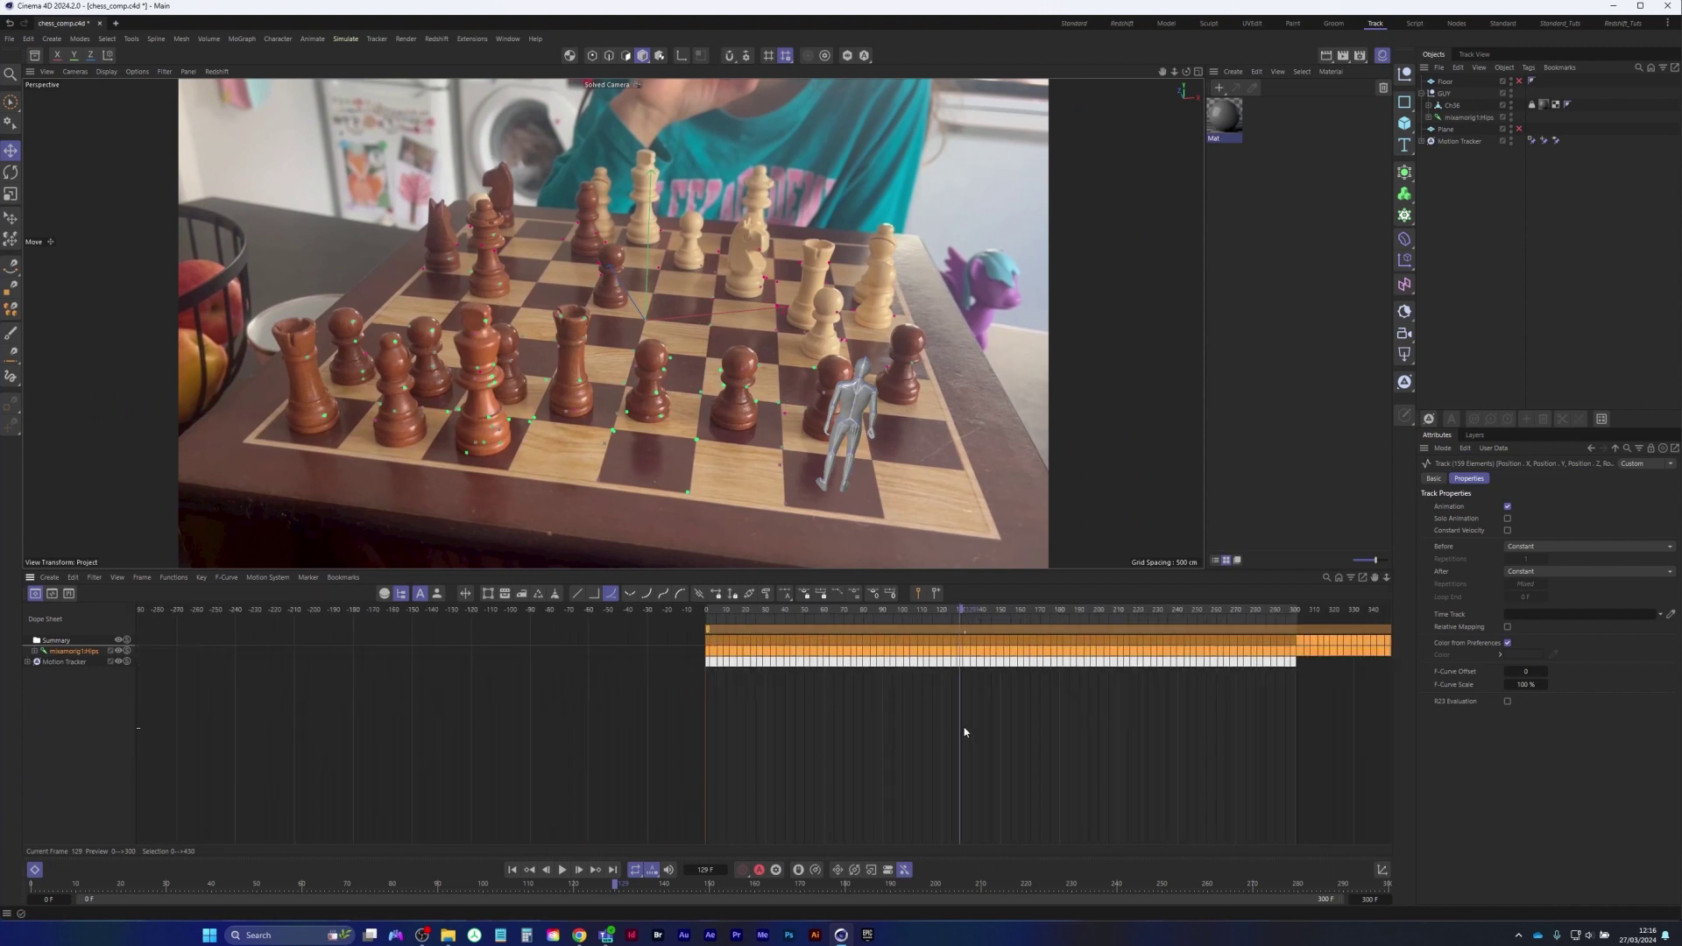
pyautogui.keyDown('alt'); pyautogui.moveTo(965, 733); pyautogui.dragTo(879, 713, button='middle'); pyautogui.keyUp('alt')
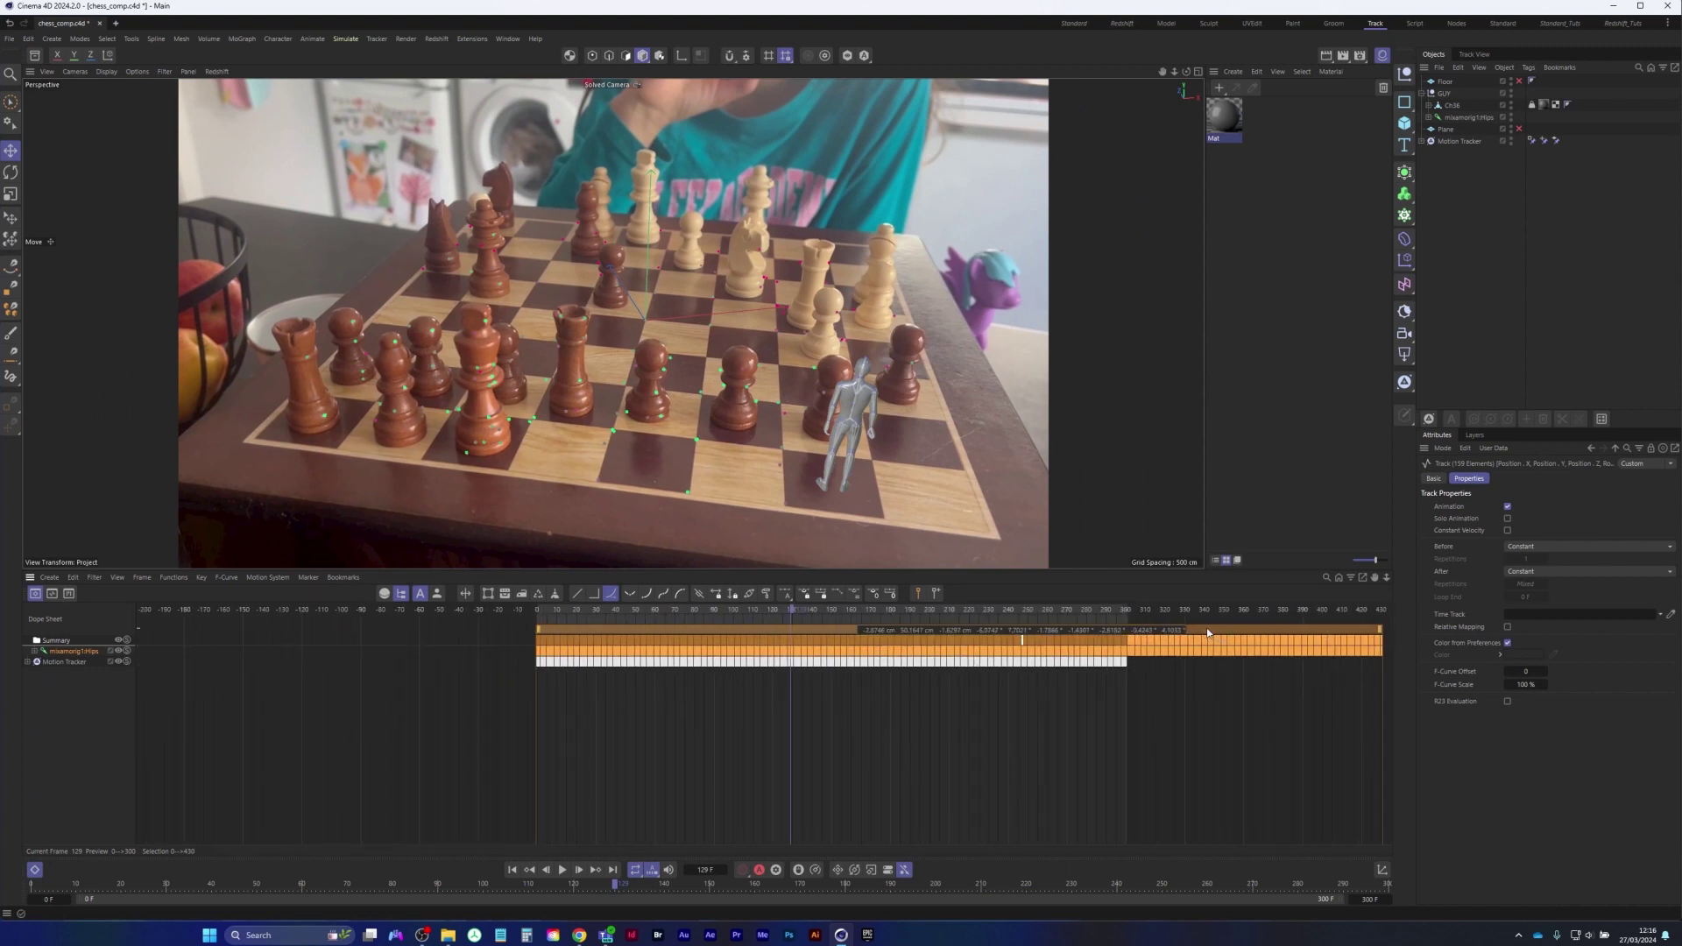
pyautogui.moveTo(1207, 631); pyautogui.dragTo(953, 624)
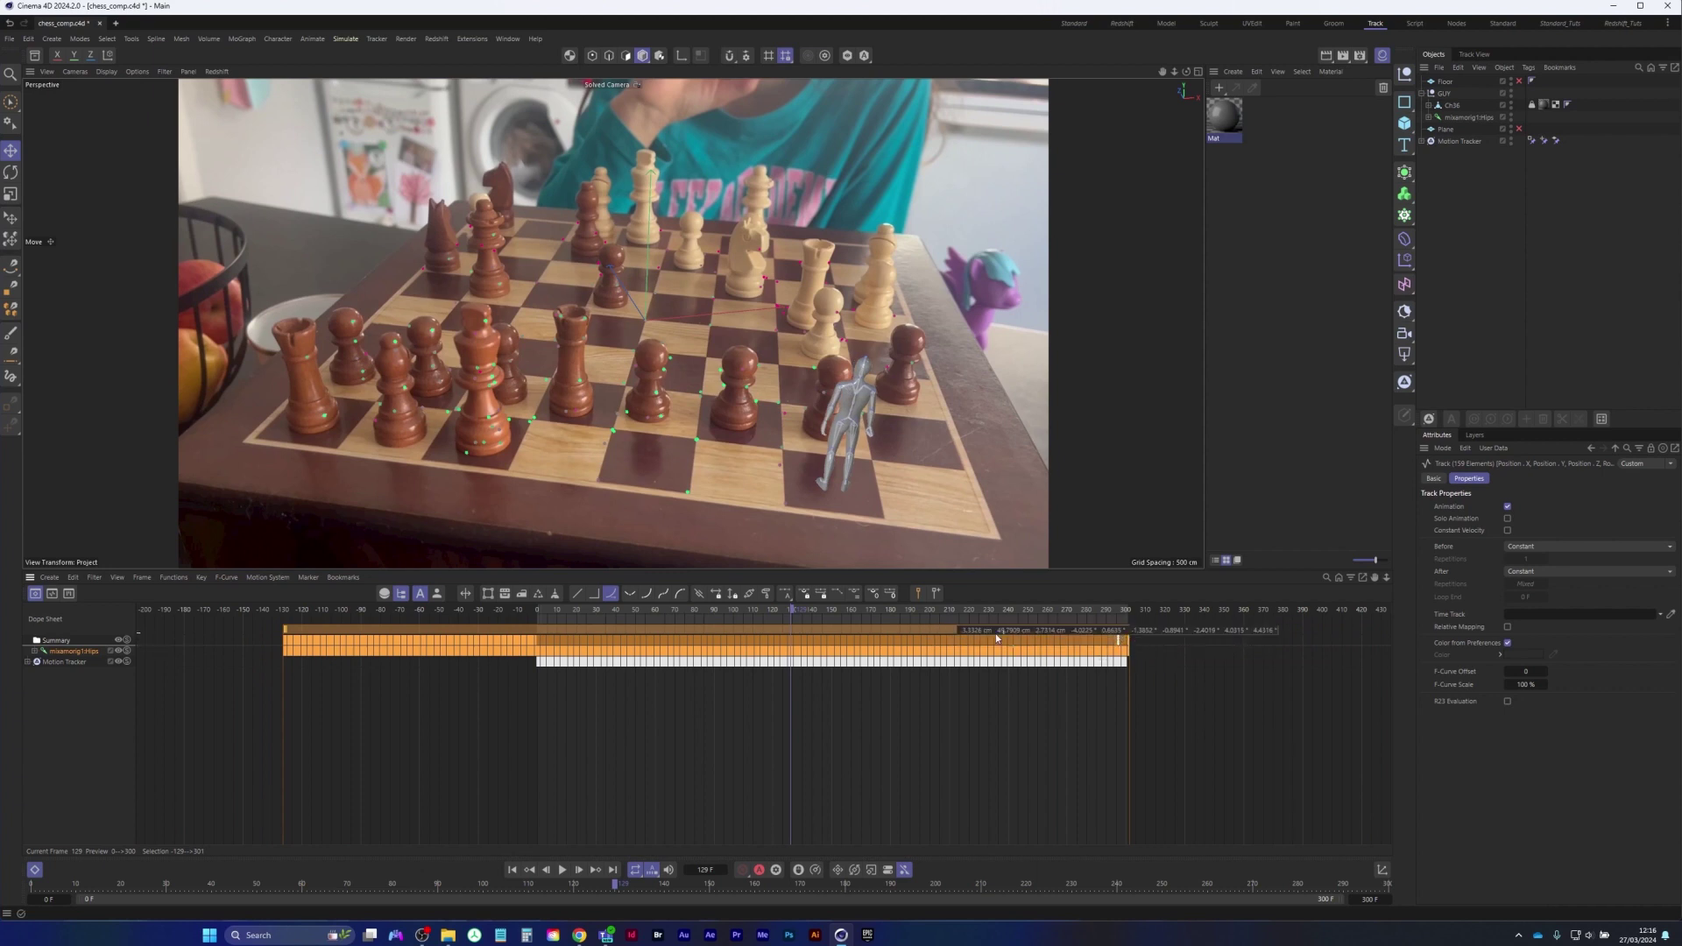
pyautogui.click(30, 578)
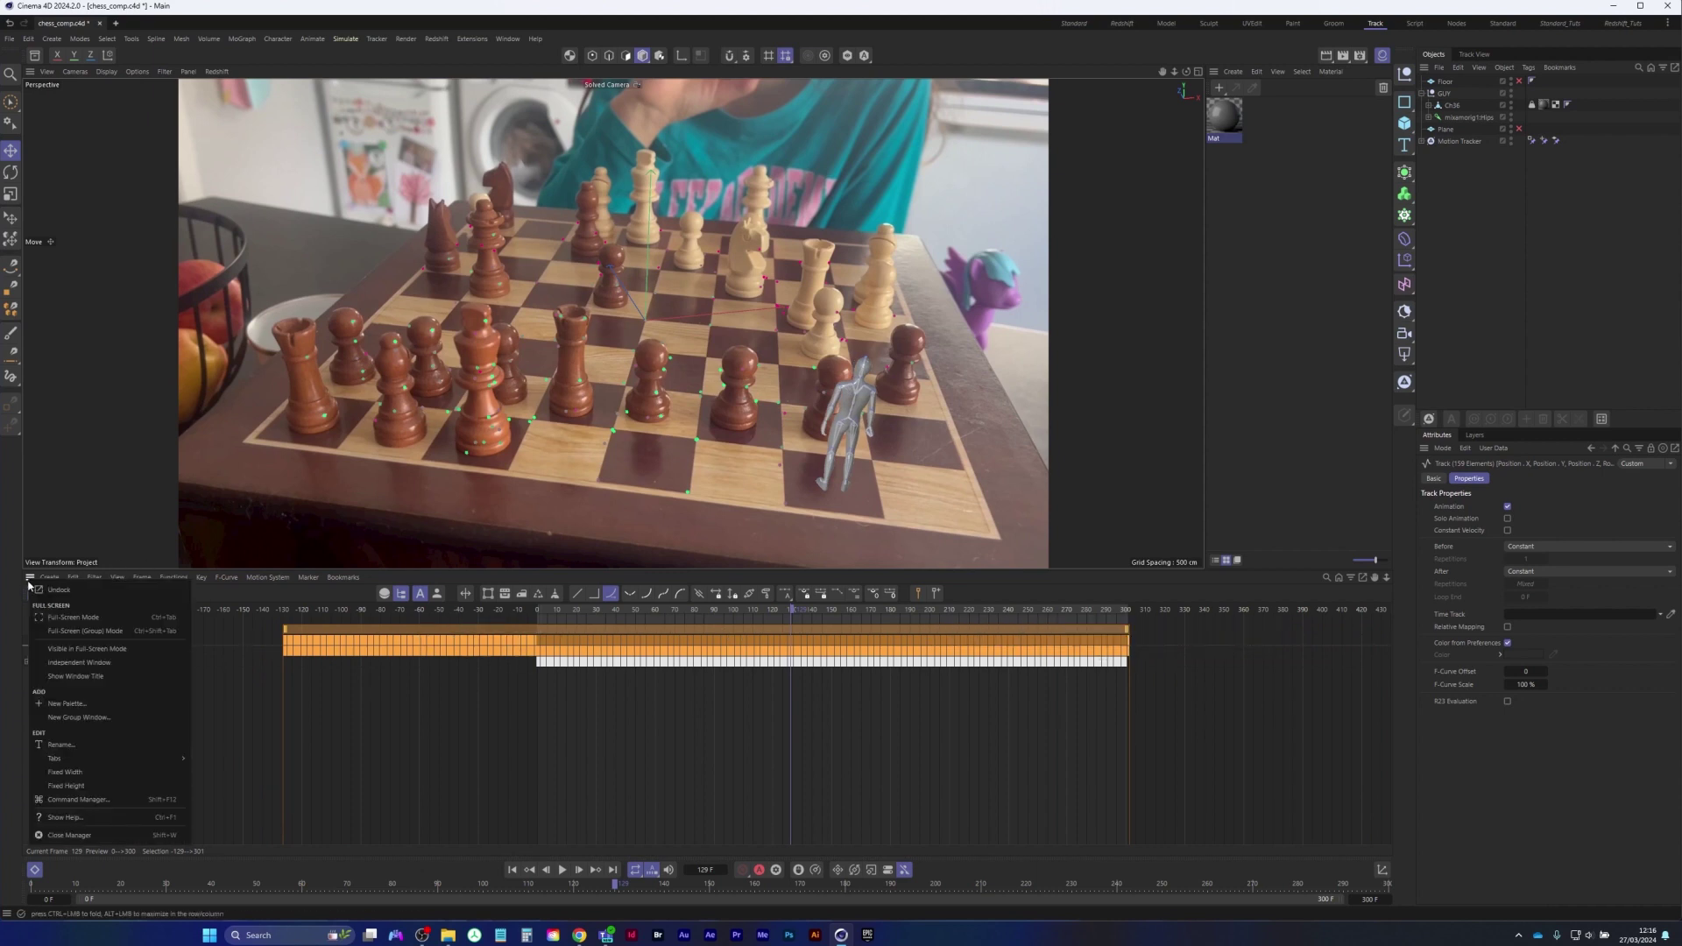
pyautogui.click(73, 591)
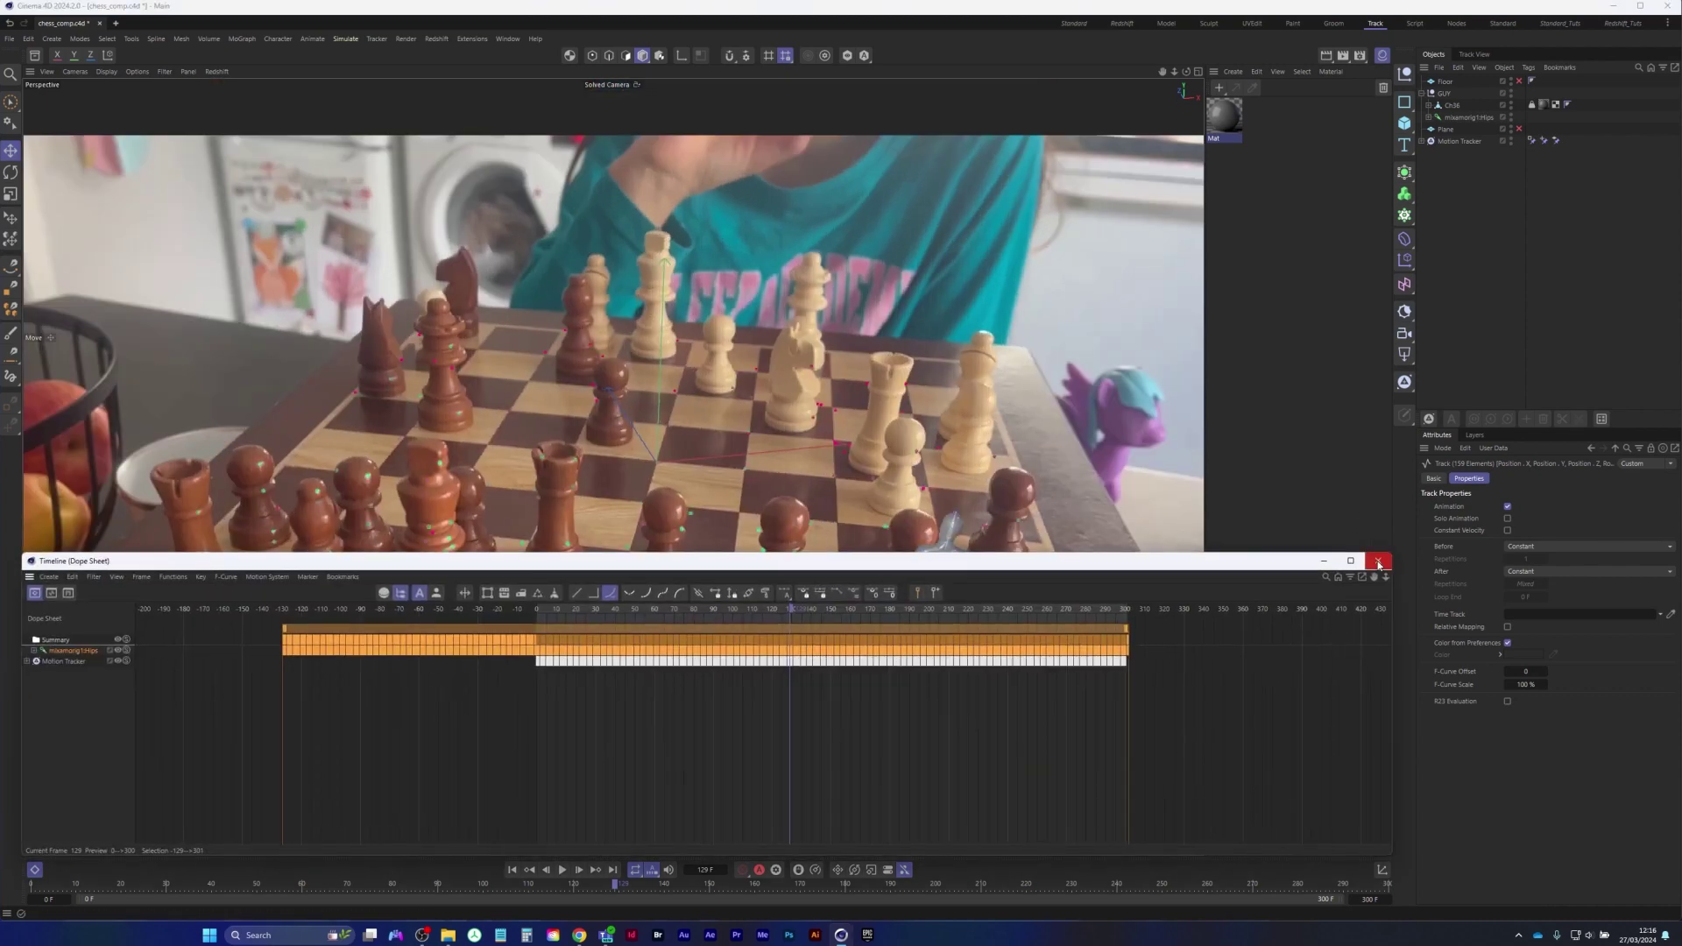
pyautogui.click(1378, 561)
# Replay the animation from the first frame to check the shifted character motion, and save the project
pyautogui.click(513, 870)
pyautogui.click(563, 870)
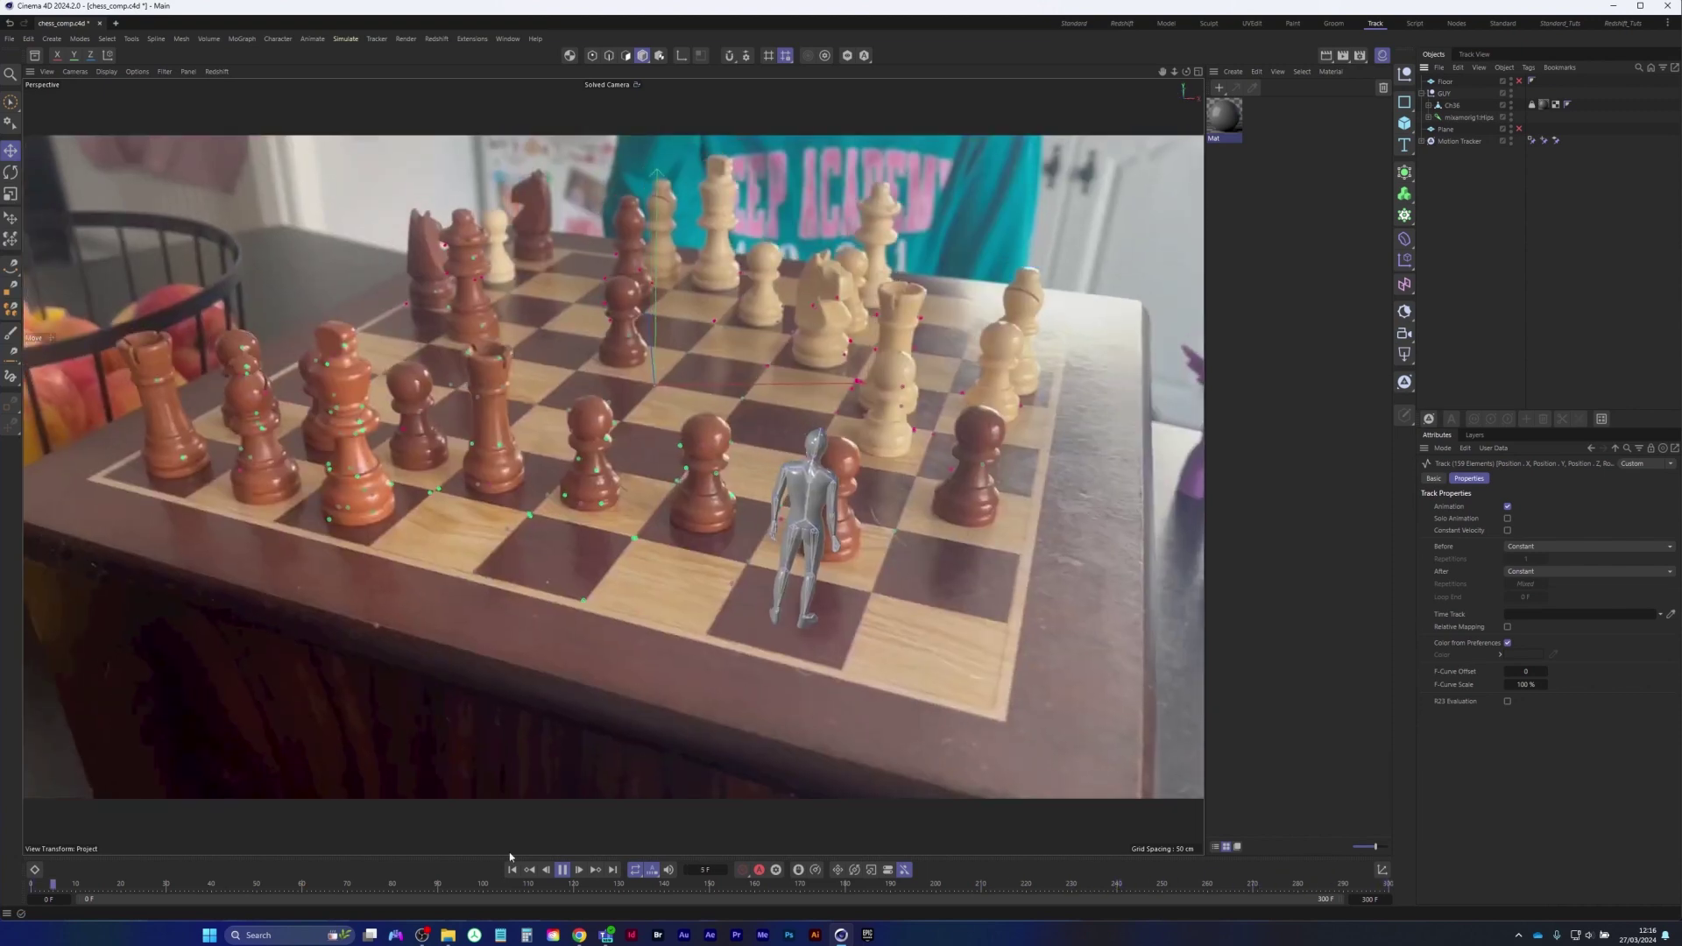
pyautogui.click(562, 870)
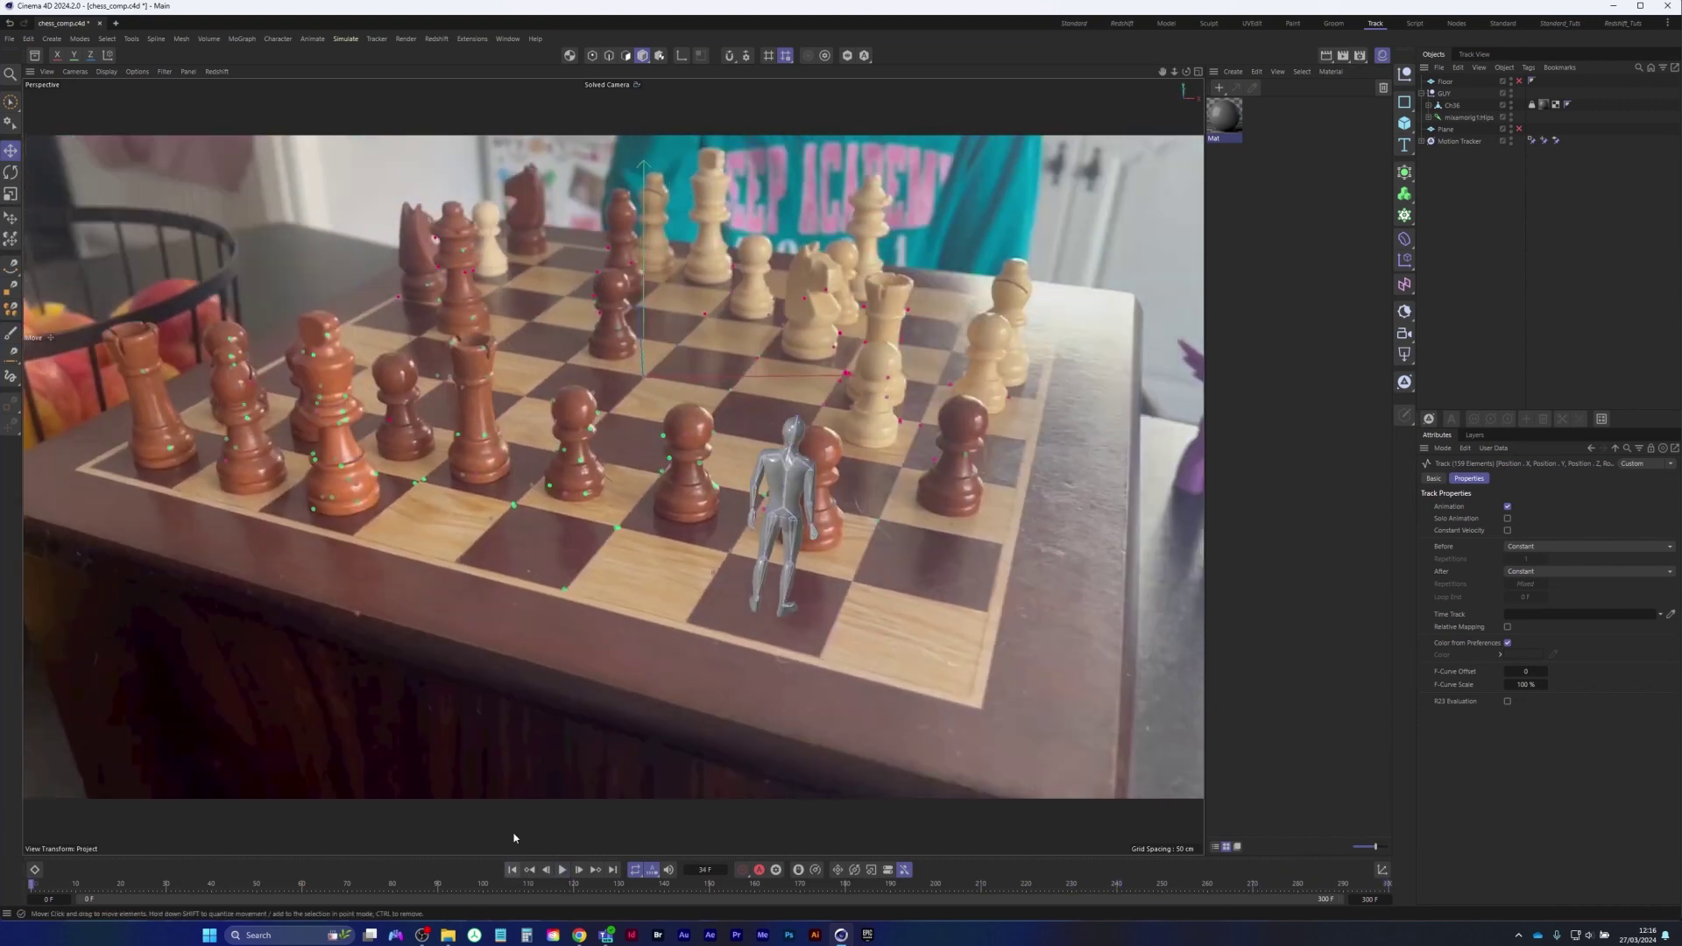
pyautogui.click(10, 39)
pyautogui.click(53, 189)
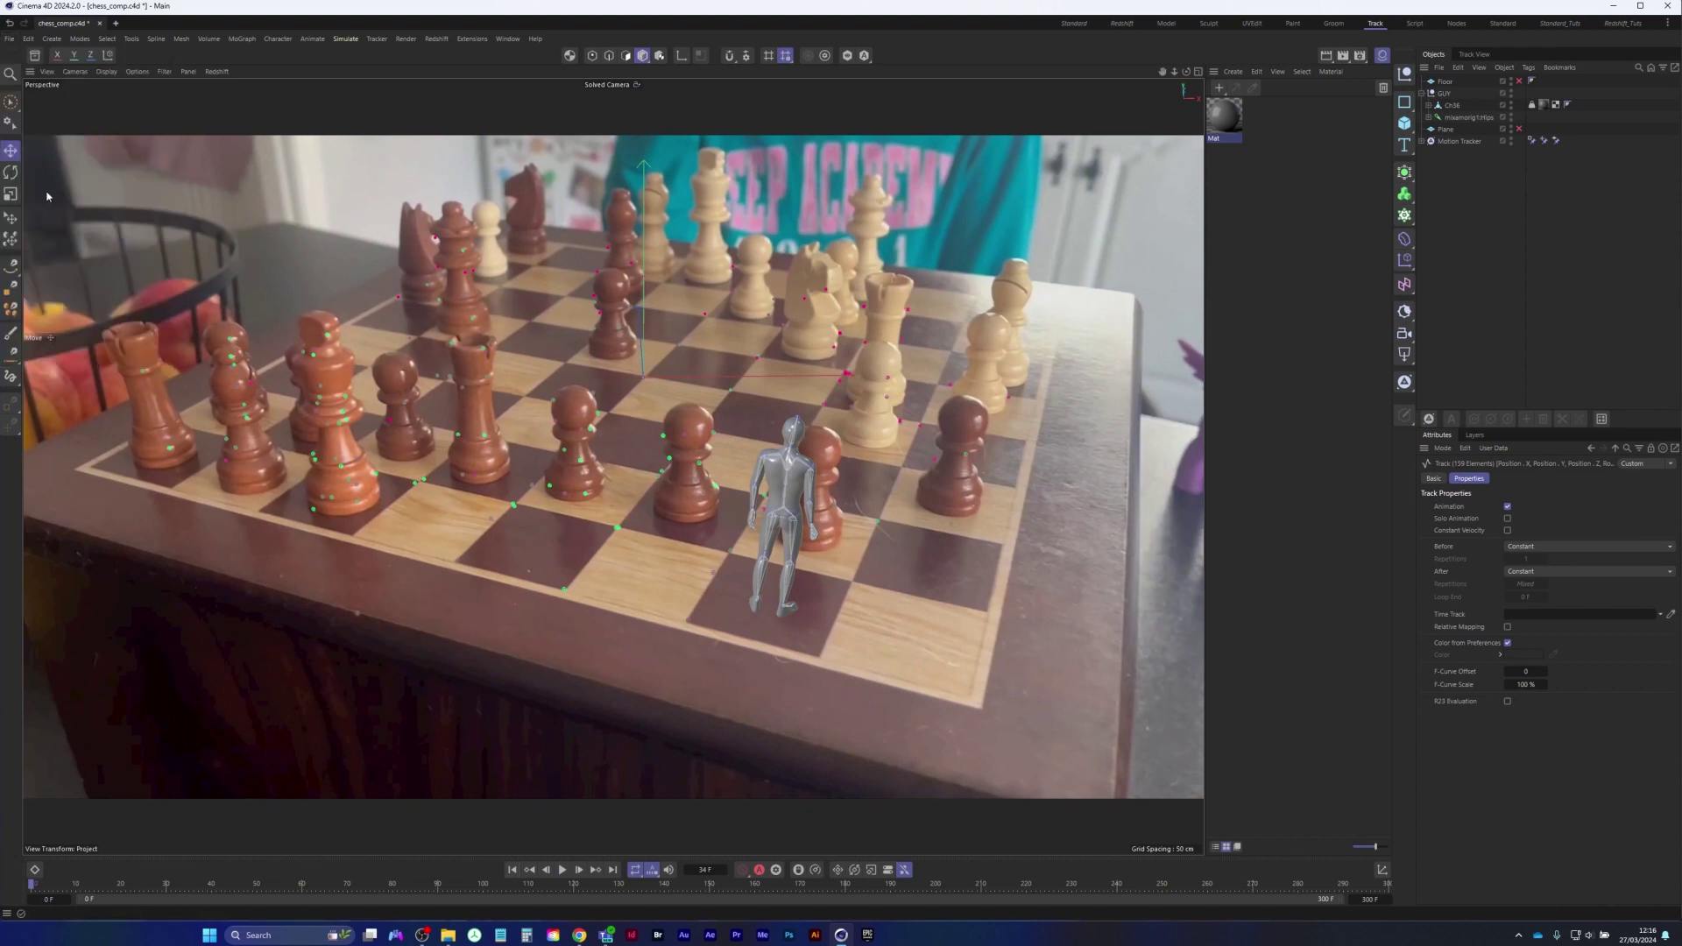
# Check which renderer is set in the render settings, and convert the Motion Tracker's Solved Camera to a Redshift camera
pyautogui.click(1422, 142)
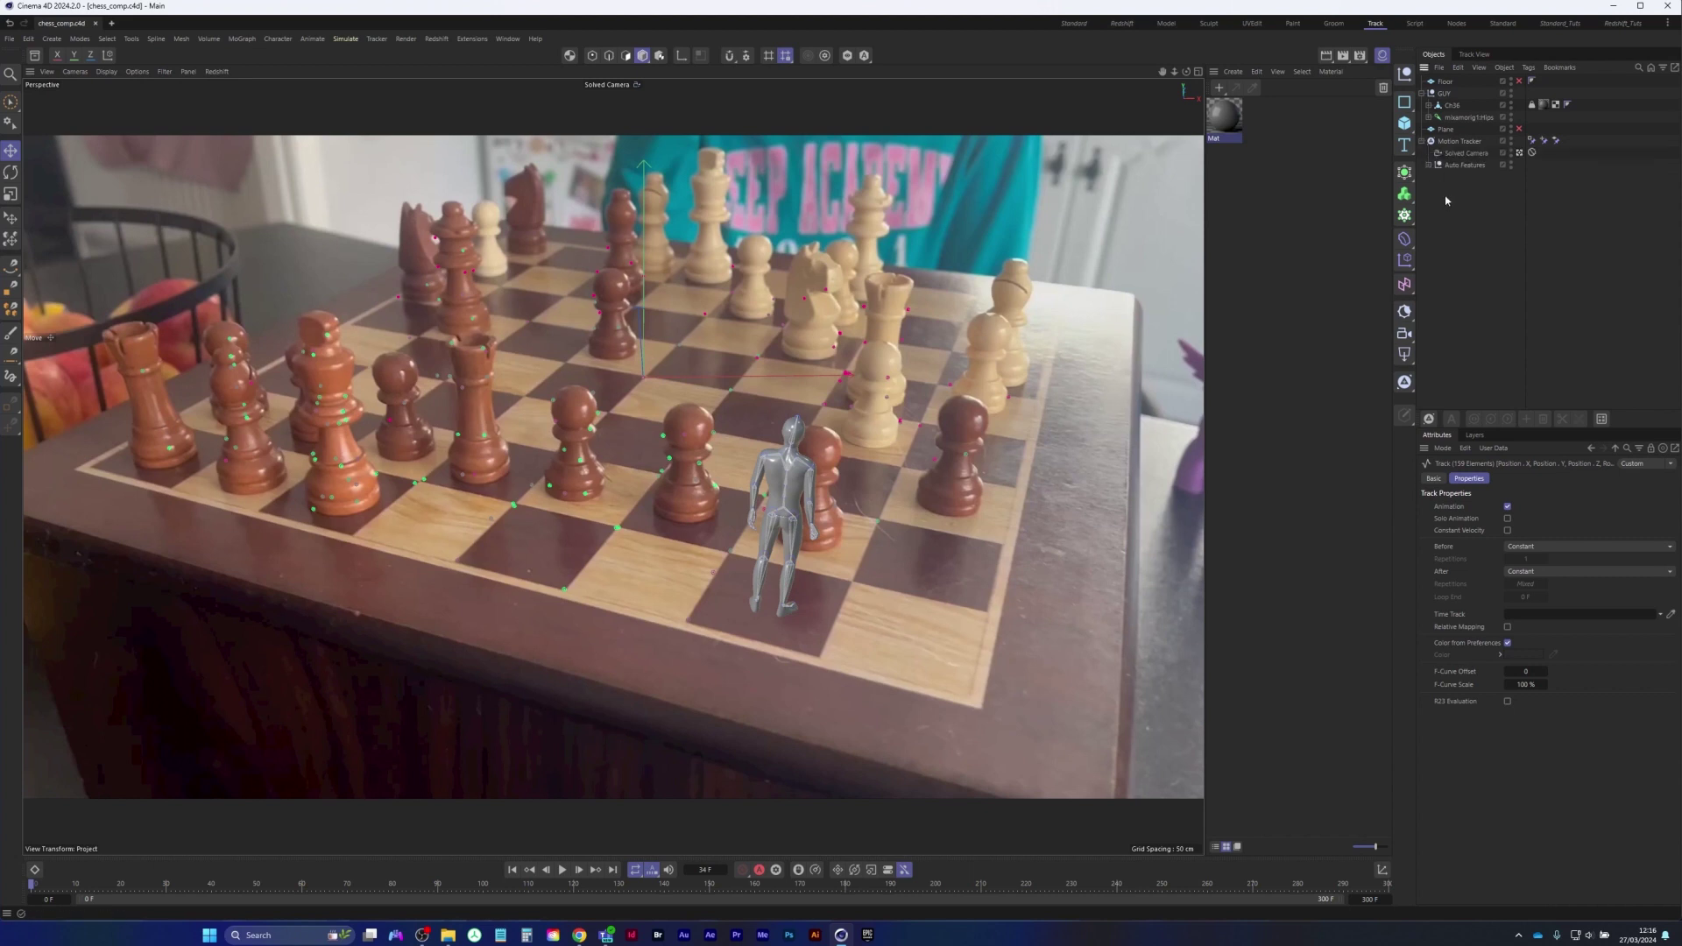
pyautogui.click(1360, 56)
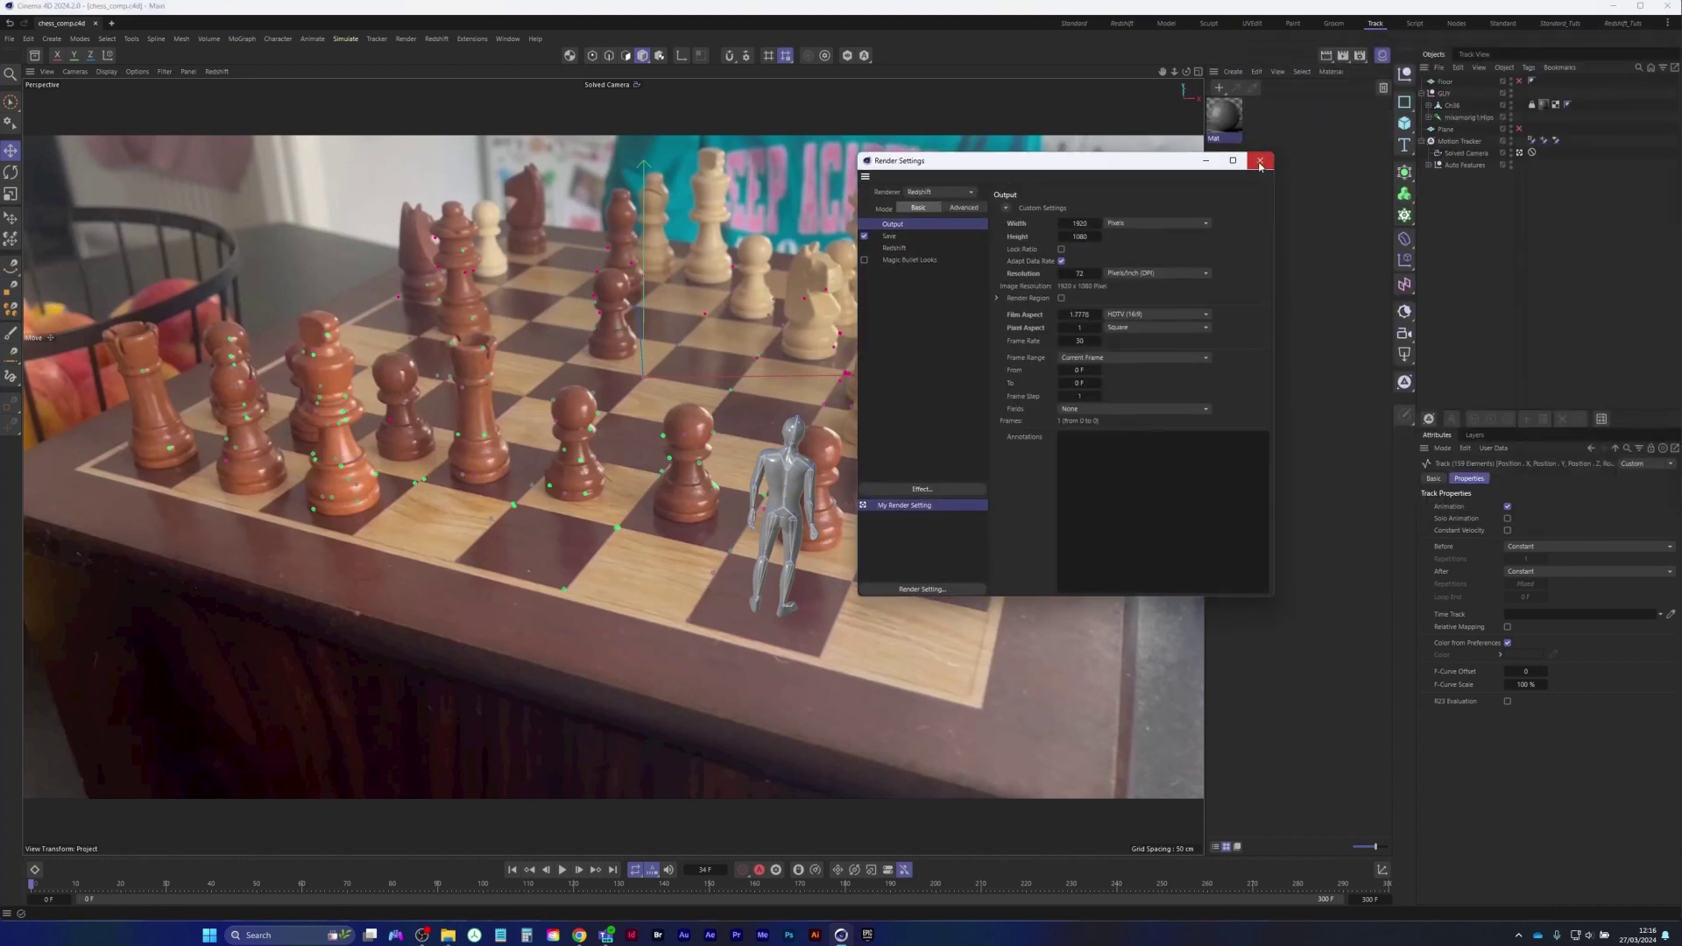
pyautogui.click(1260, 160)
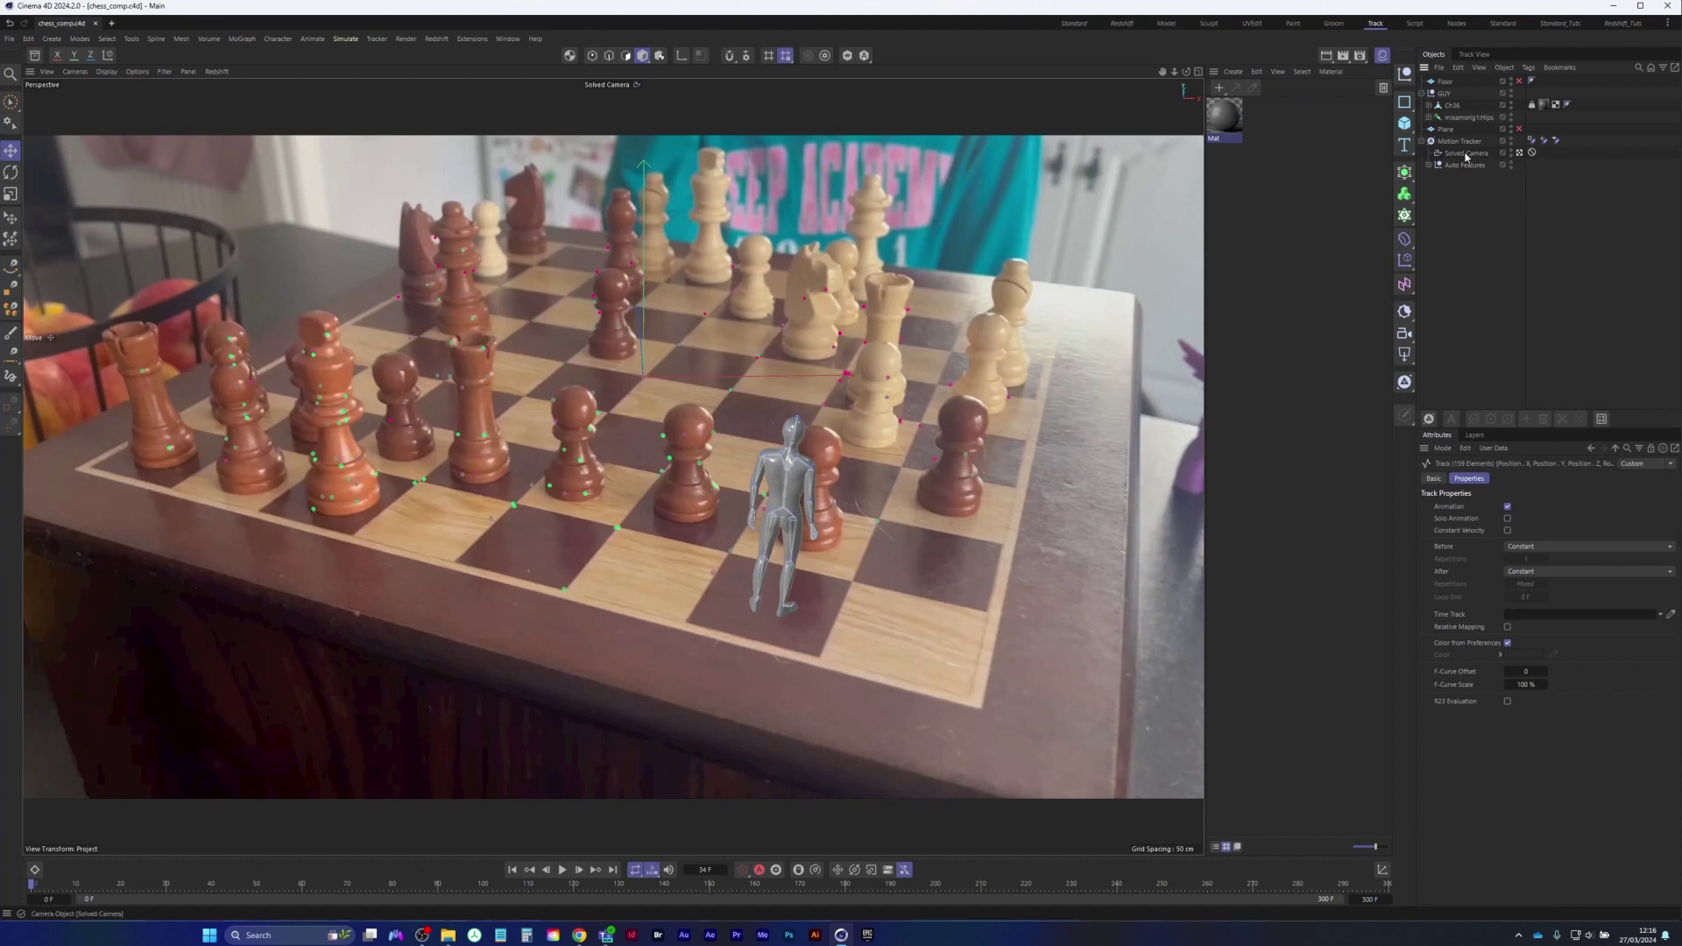
pyautogui.click(1462, 155)
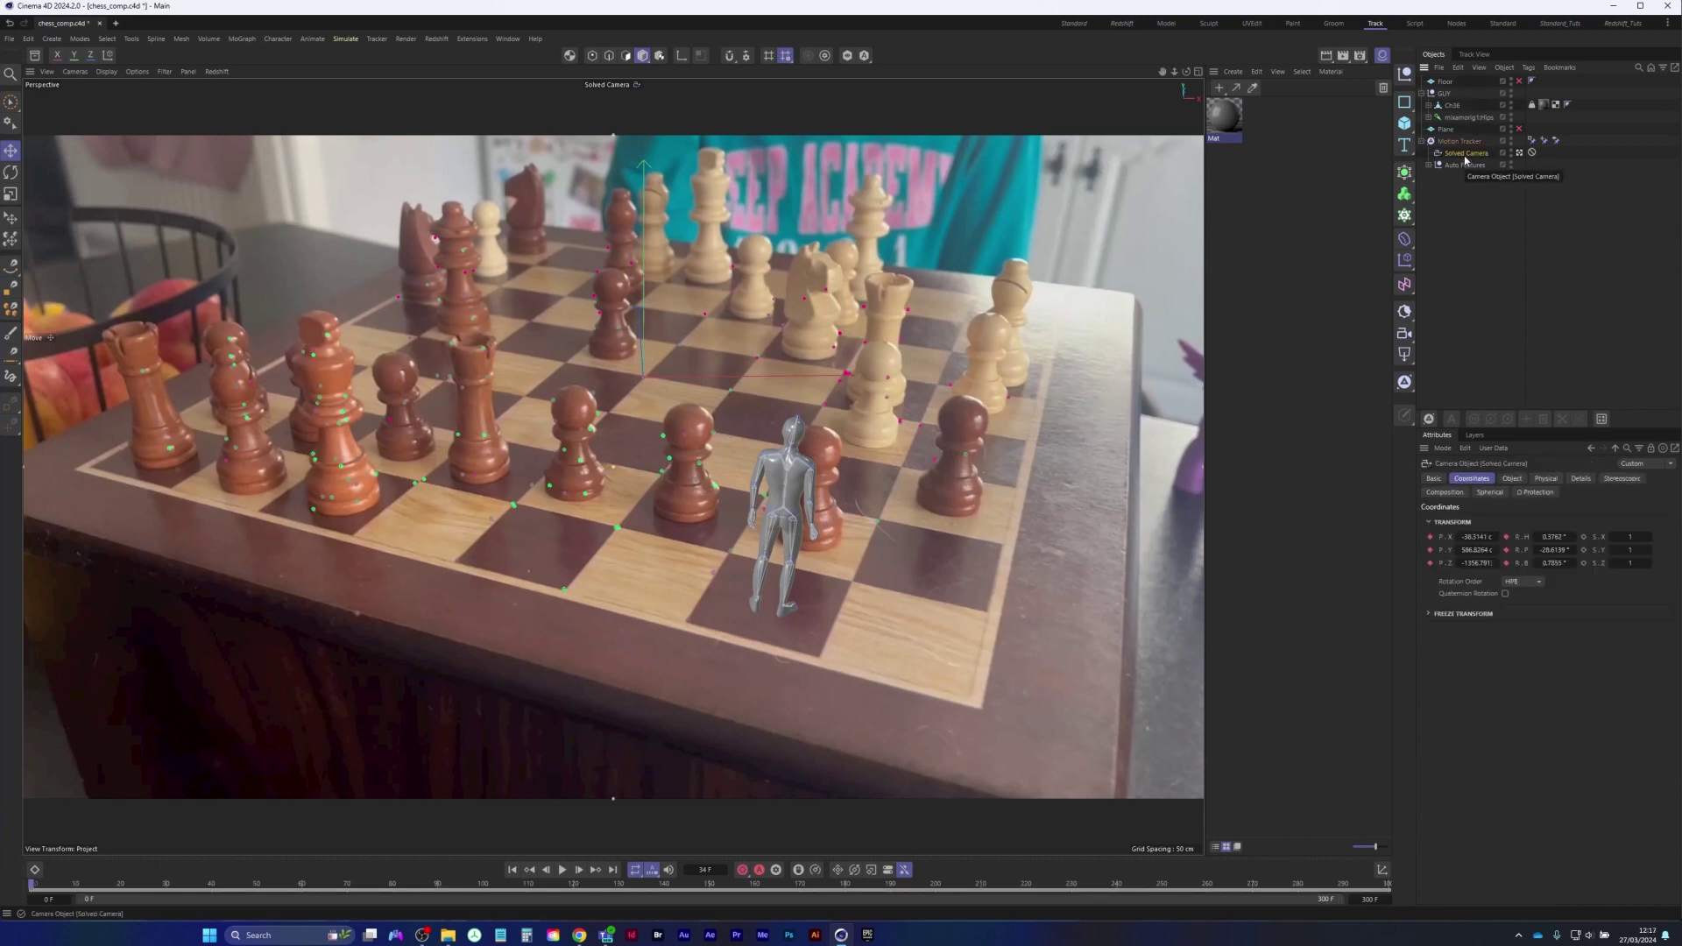
pyautogui.click(1458, 180)
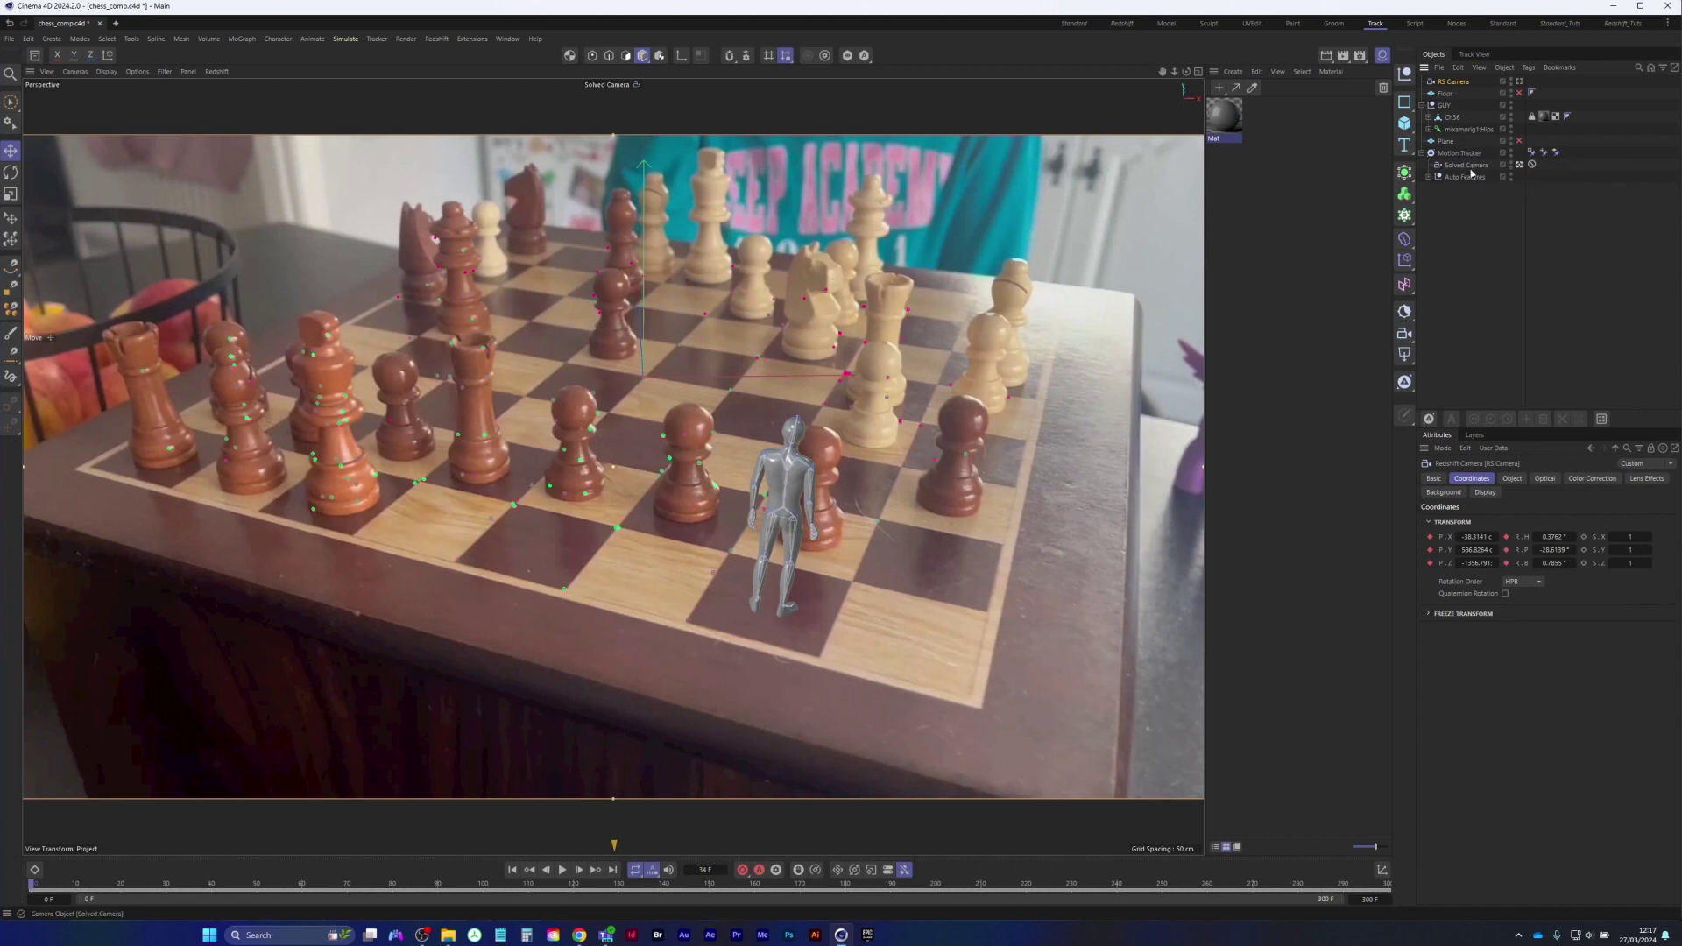
# Switch the view to the RS Camera and play the animation to compare its motion with the Solved Camera
pyautogui.click(1466, 166)
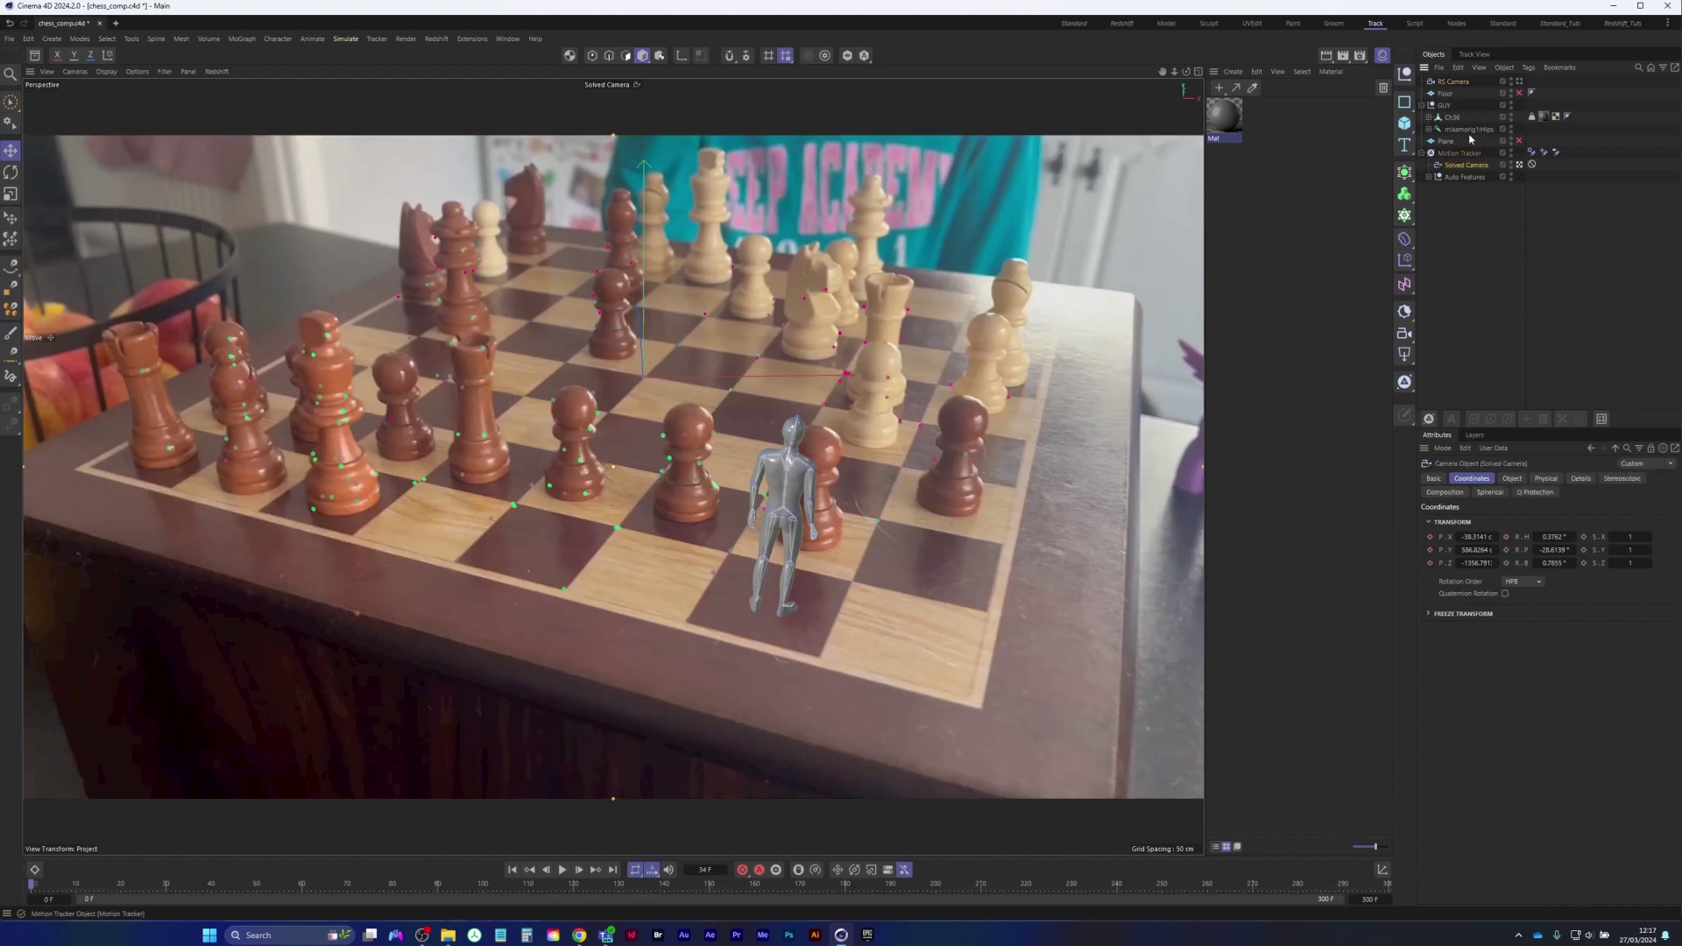
pyautogui.click(1461, 82)
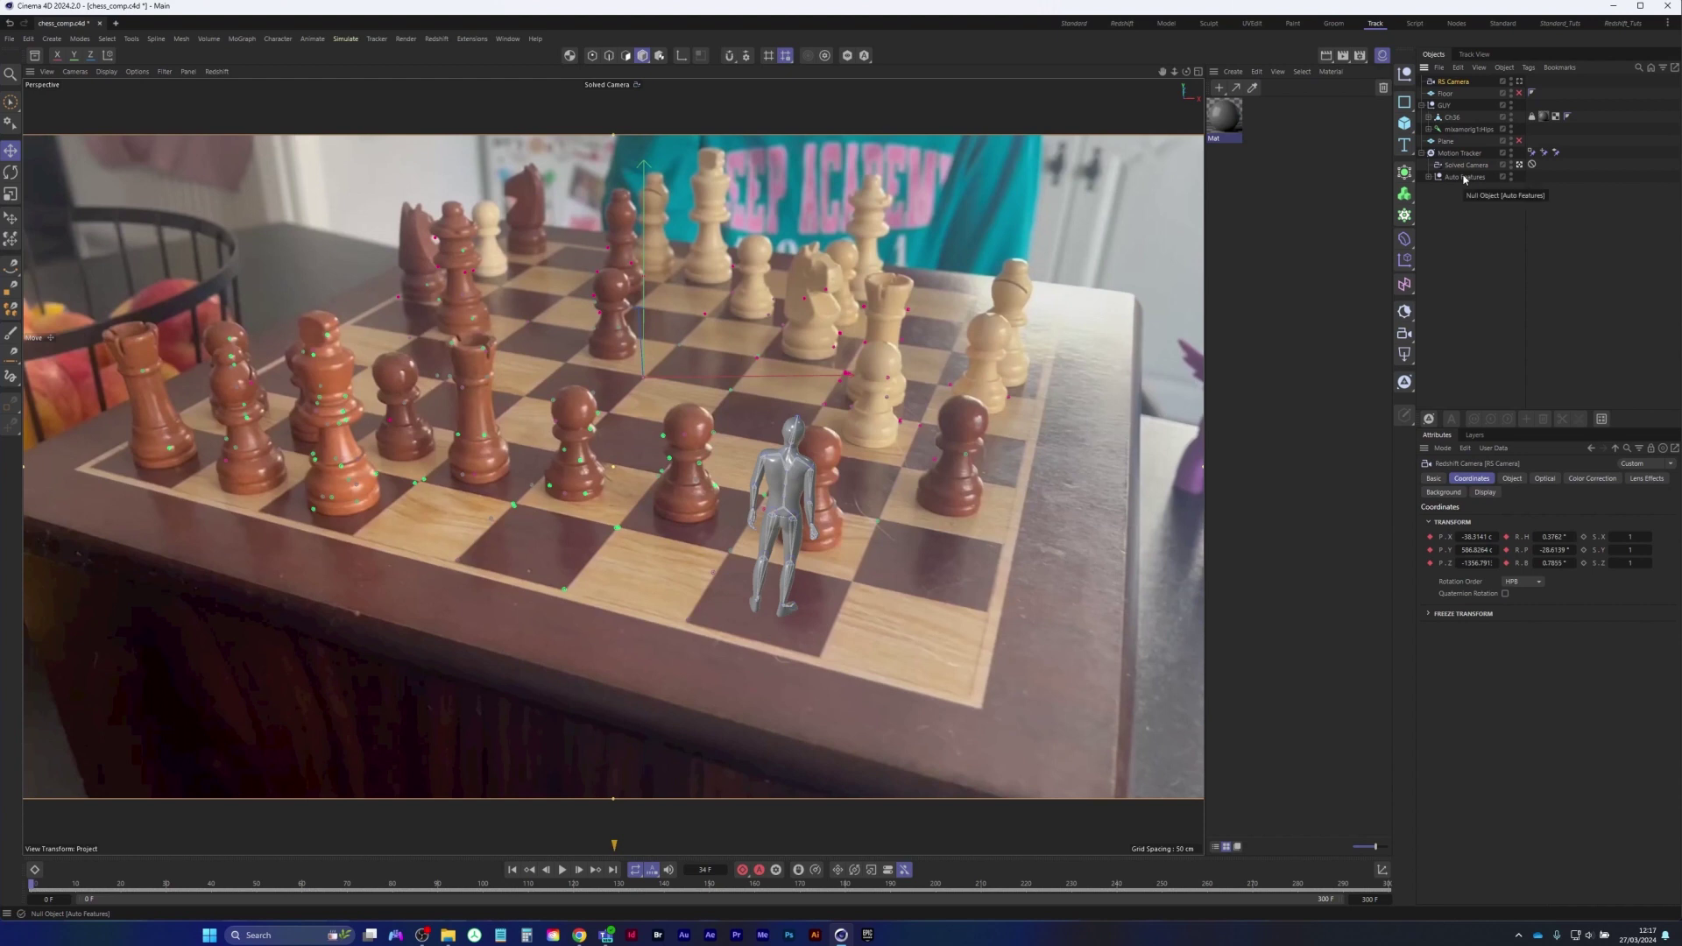
pyautogui.click(1520, 82)
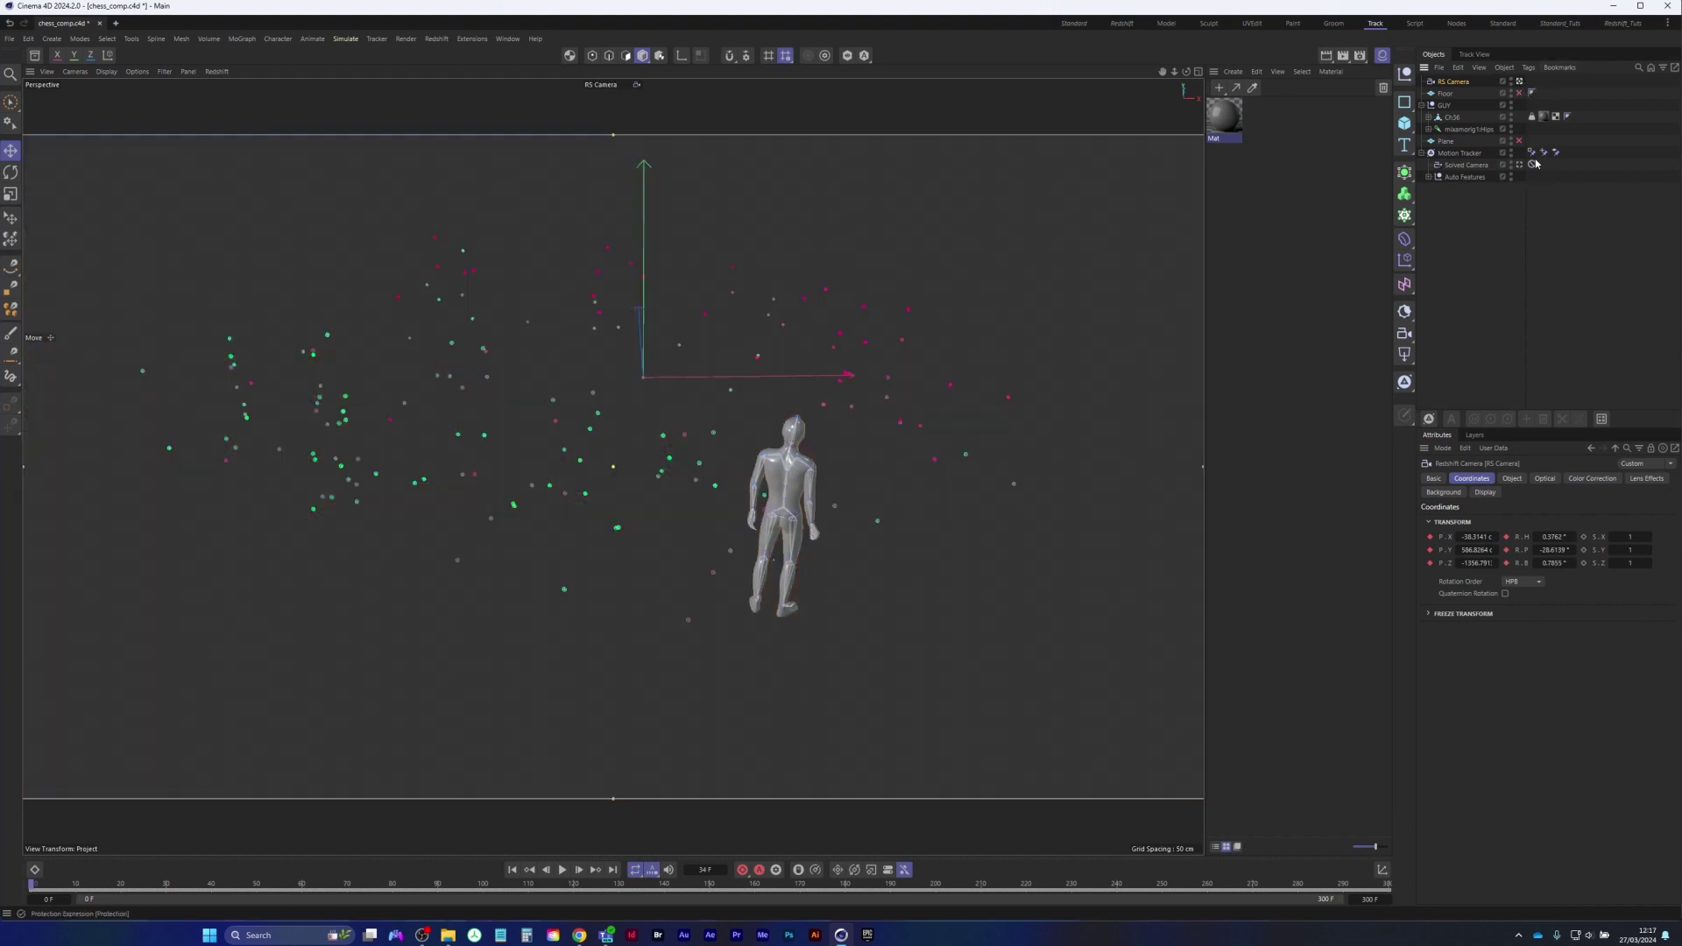
pyautogui.click(566, 870)
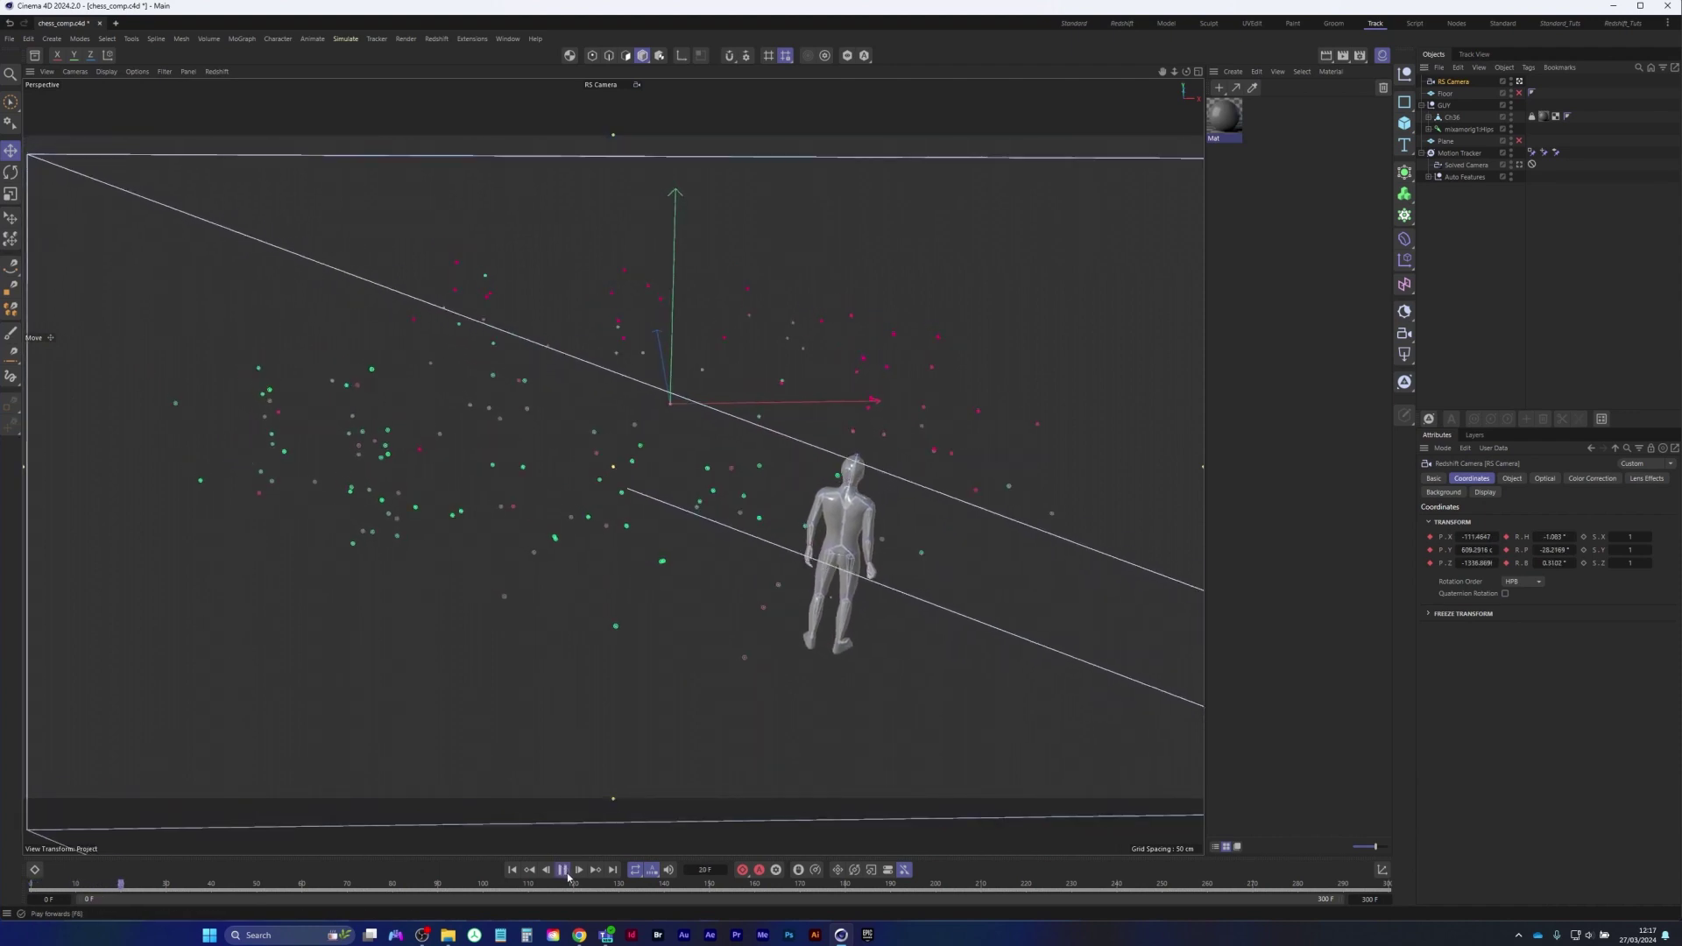
pyautogui.click(1469, 166)
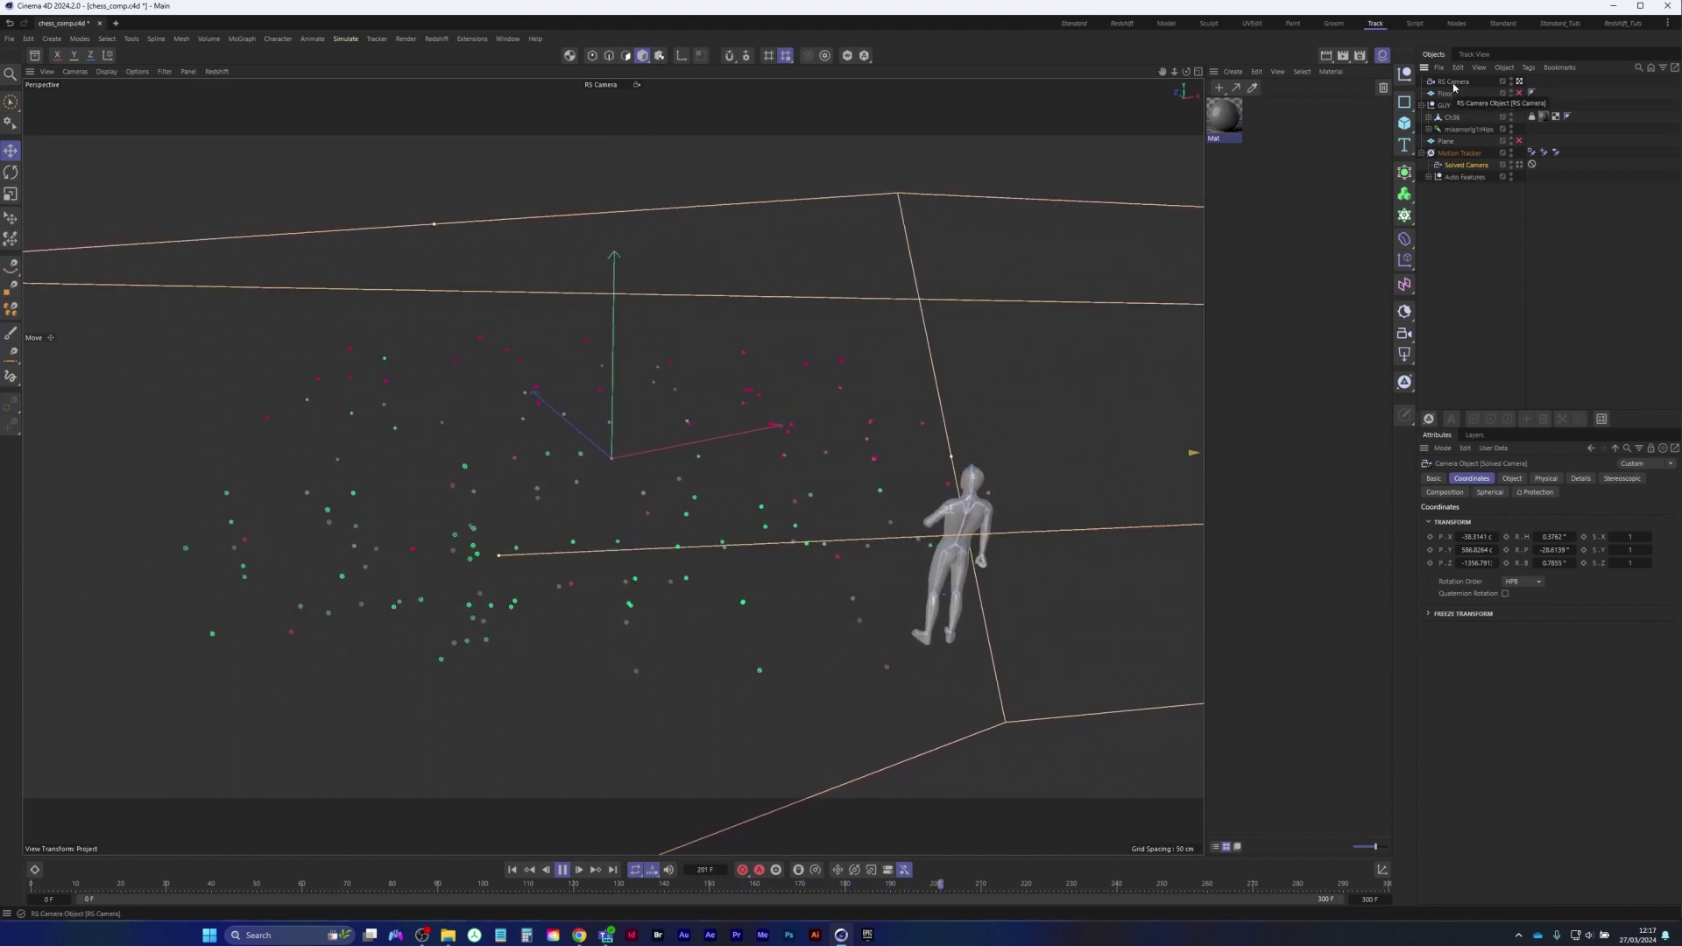
pyautogui.click(561, 870)
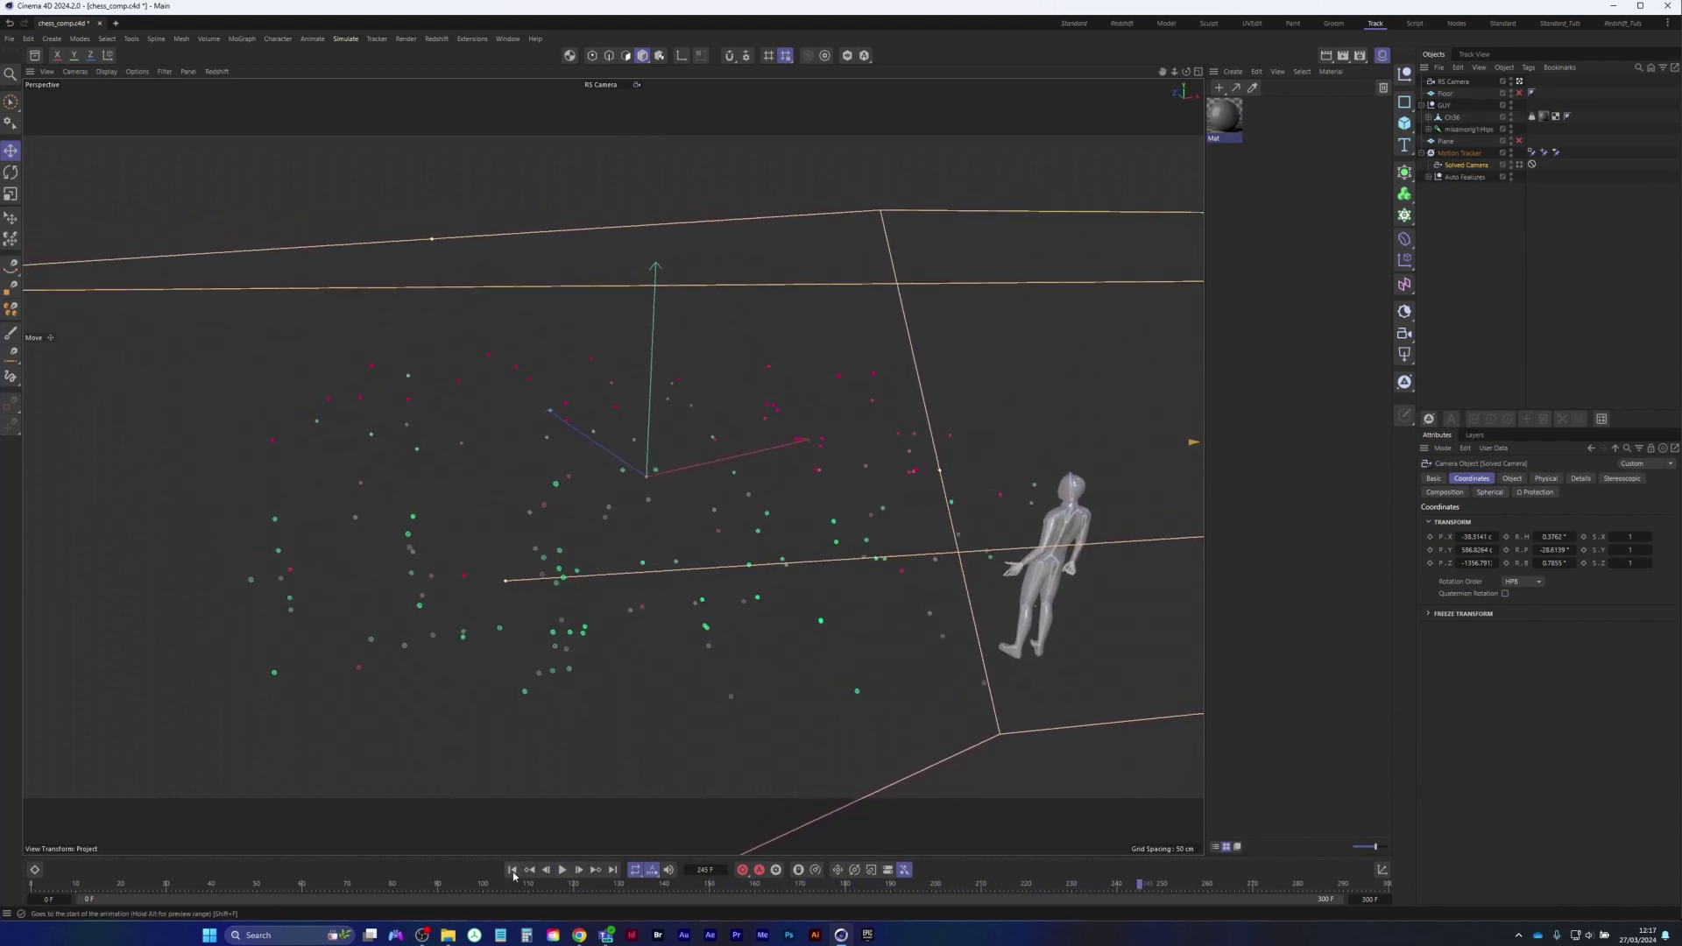
# Override the RS Camera's background with the image Chess_Video_00000 from the mov_seq folder
pyautogui.click(1455, 82)
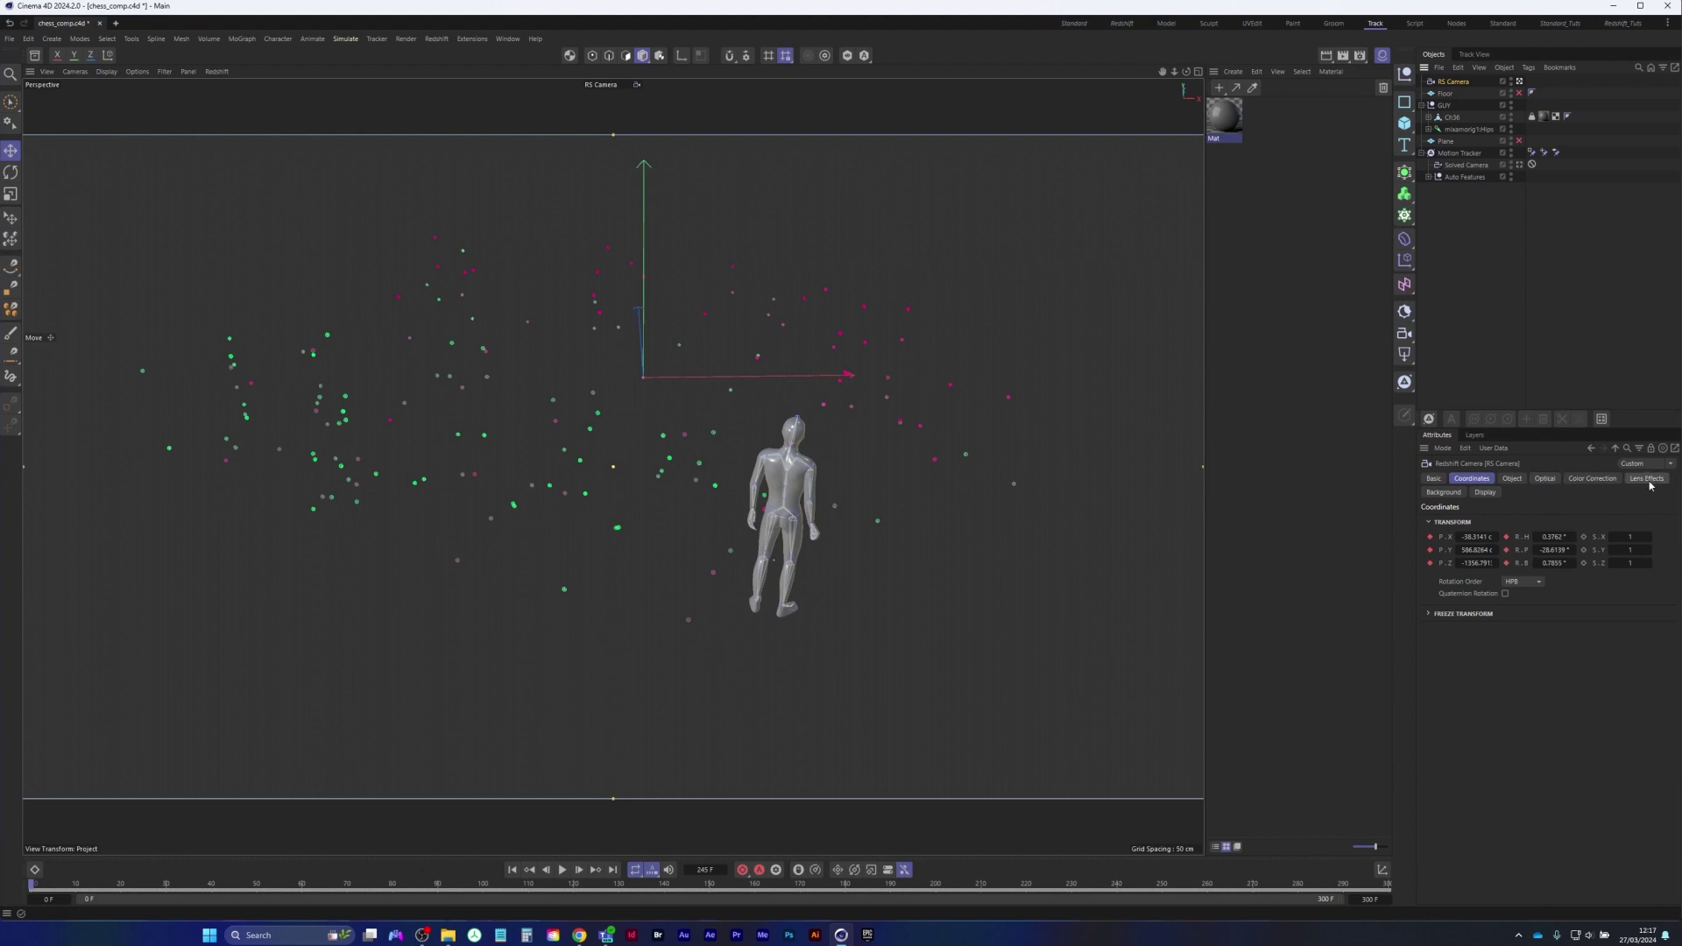
pyautogui.click(1444, 494)
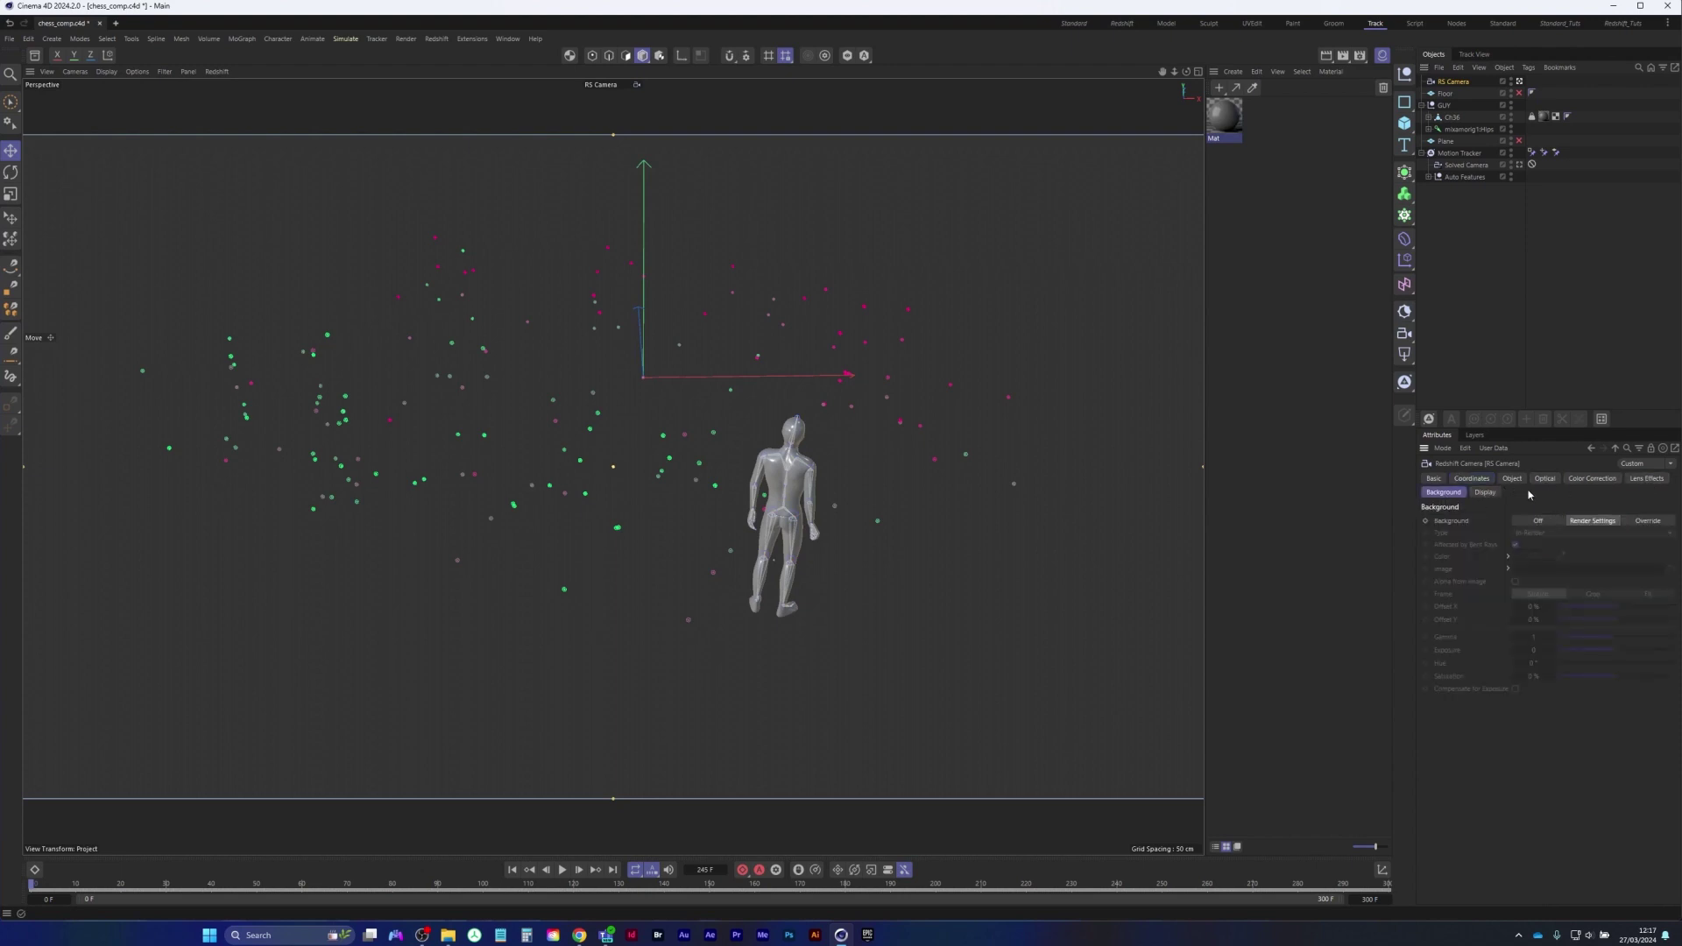
pyautogui.click(1656, 525)
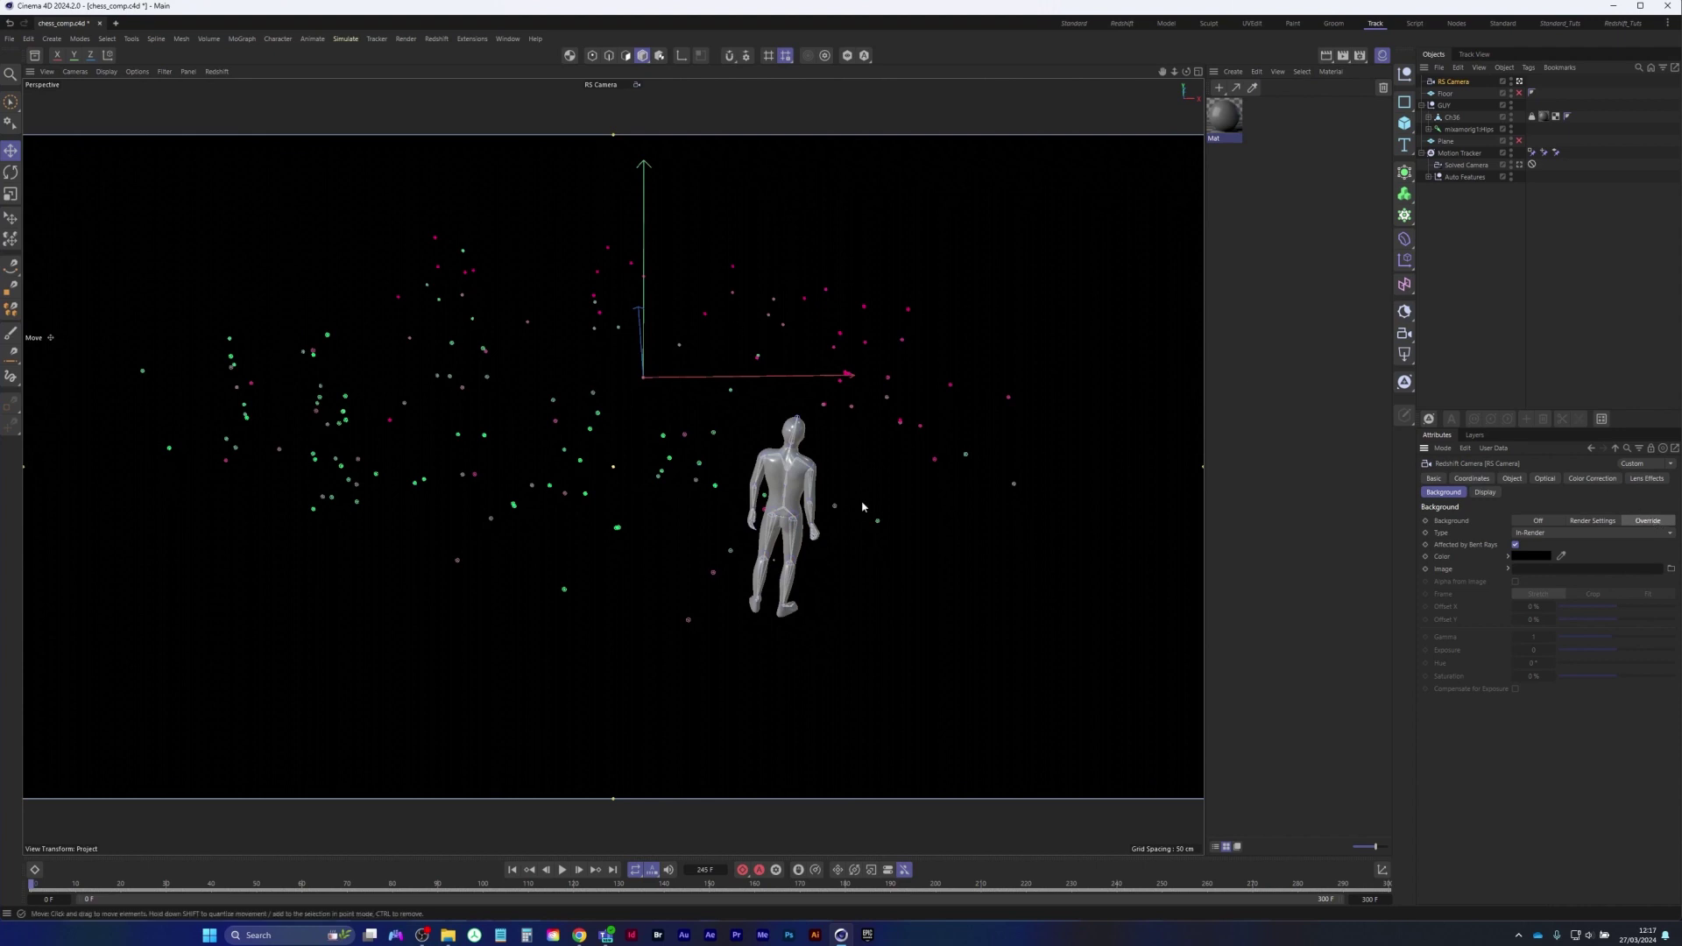
pyautogui.click(1672, 570)
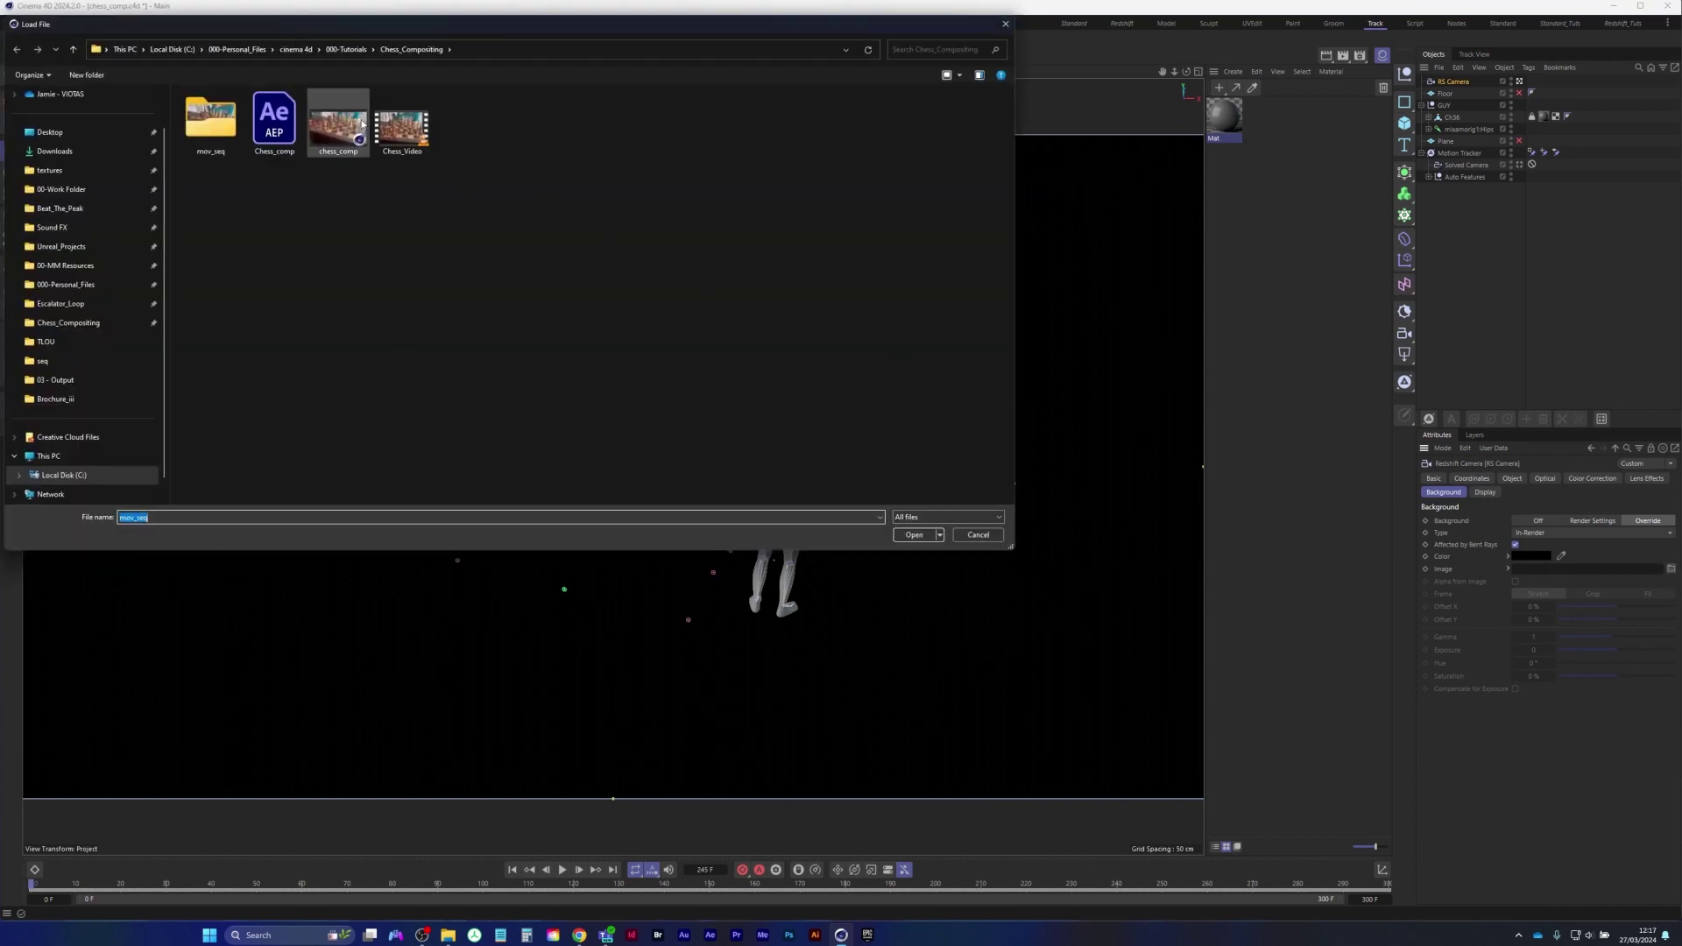
pyautogui.doubleClick(215, 131)
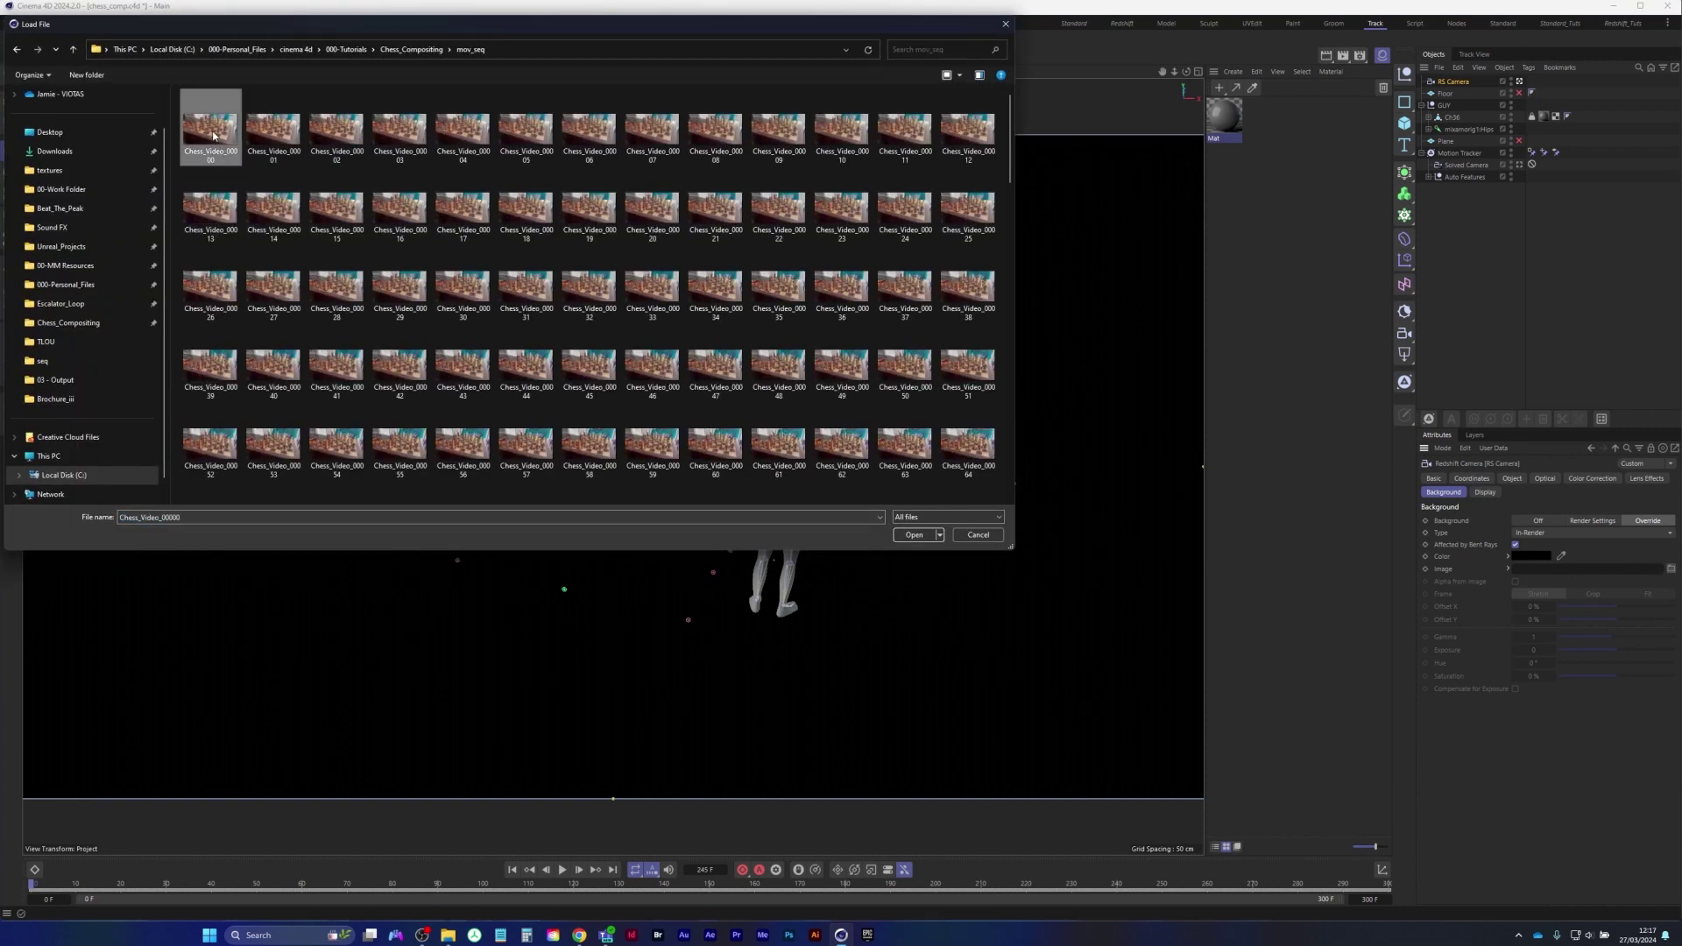
pyautogui.doubleClick(217, 133)
pyautogui.click(623, 517)
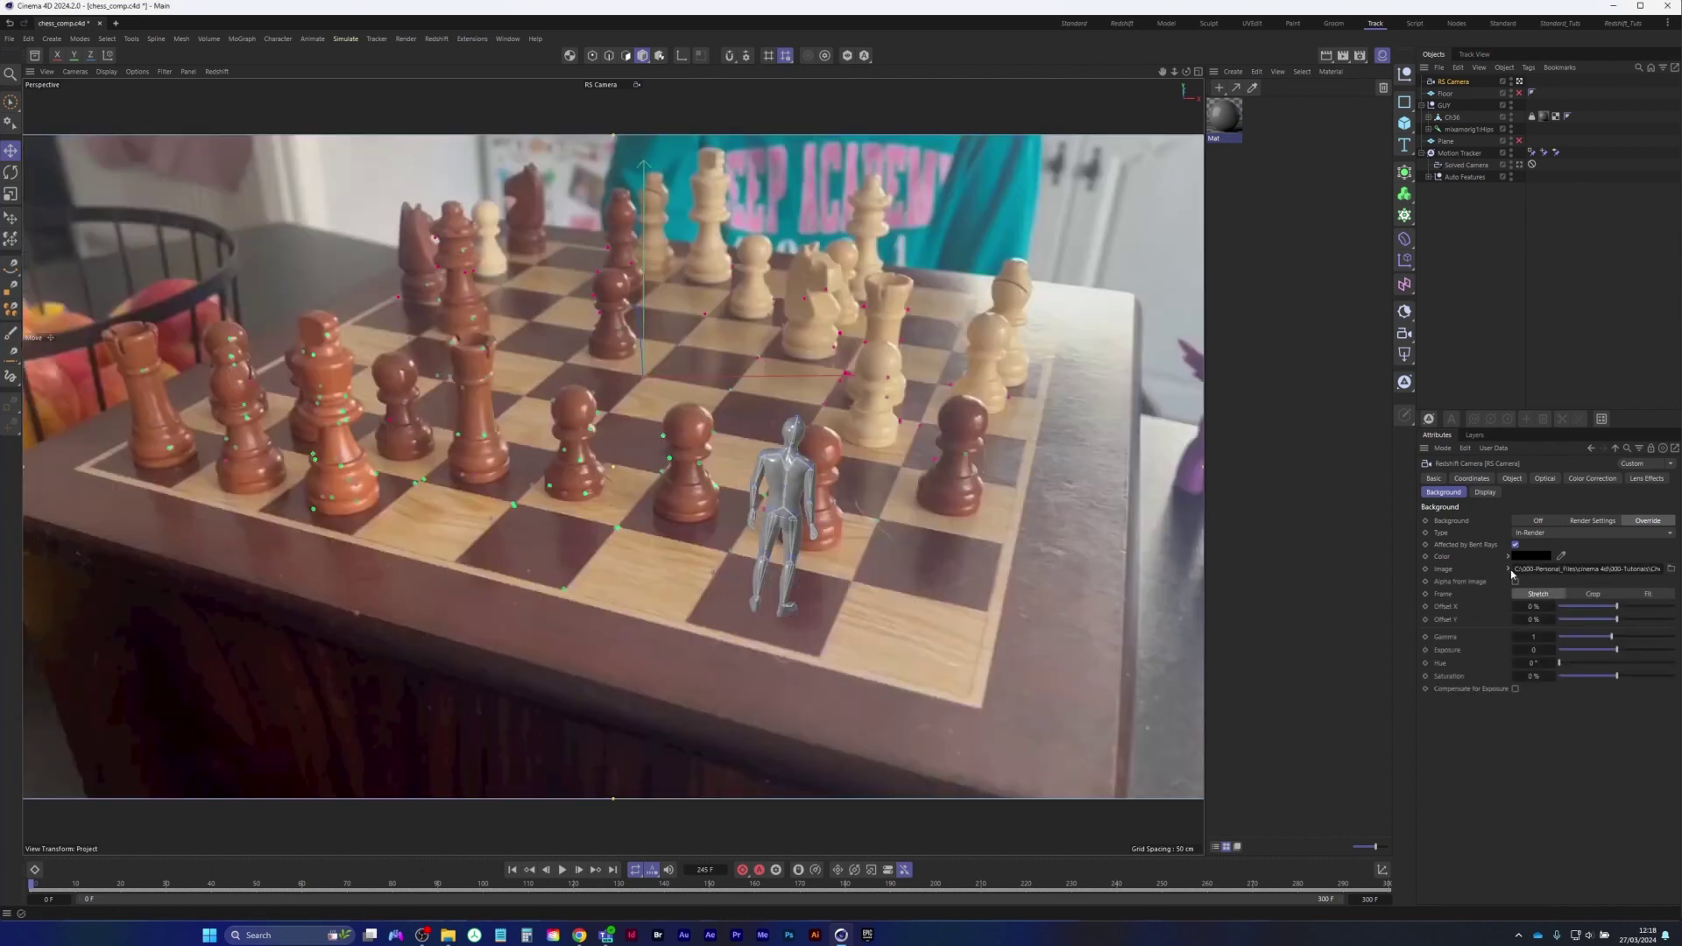
# Set the RS Camera background image's animation mode to Simple and detect the sequence's frames
pyautogui.click(563, 870)
pyautogui.click(1508, 569)
pyautogui.click(1570, 570)
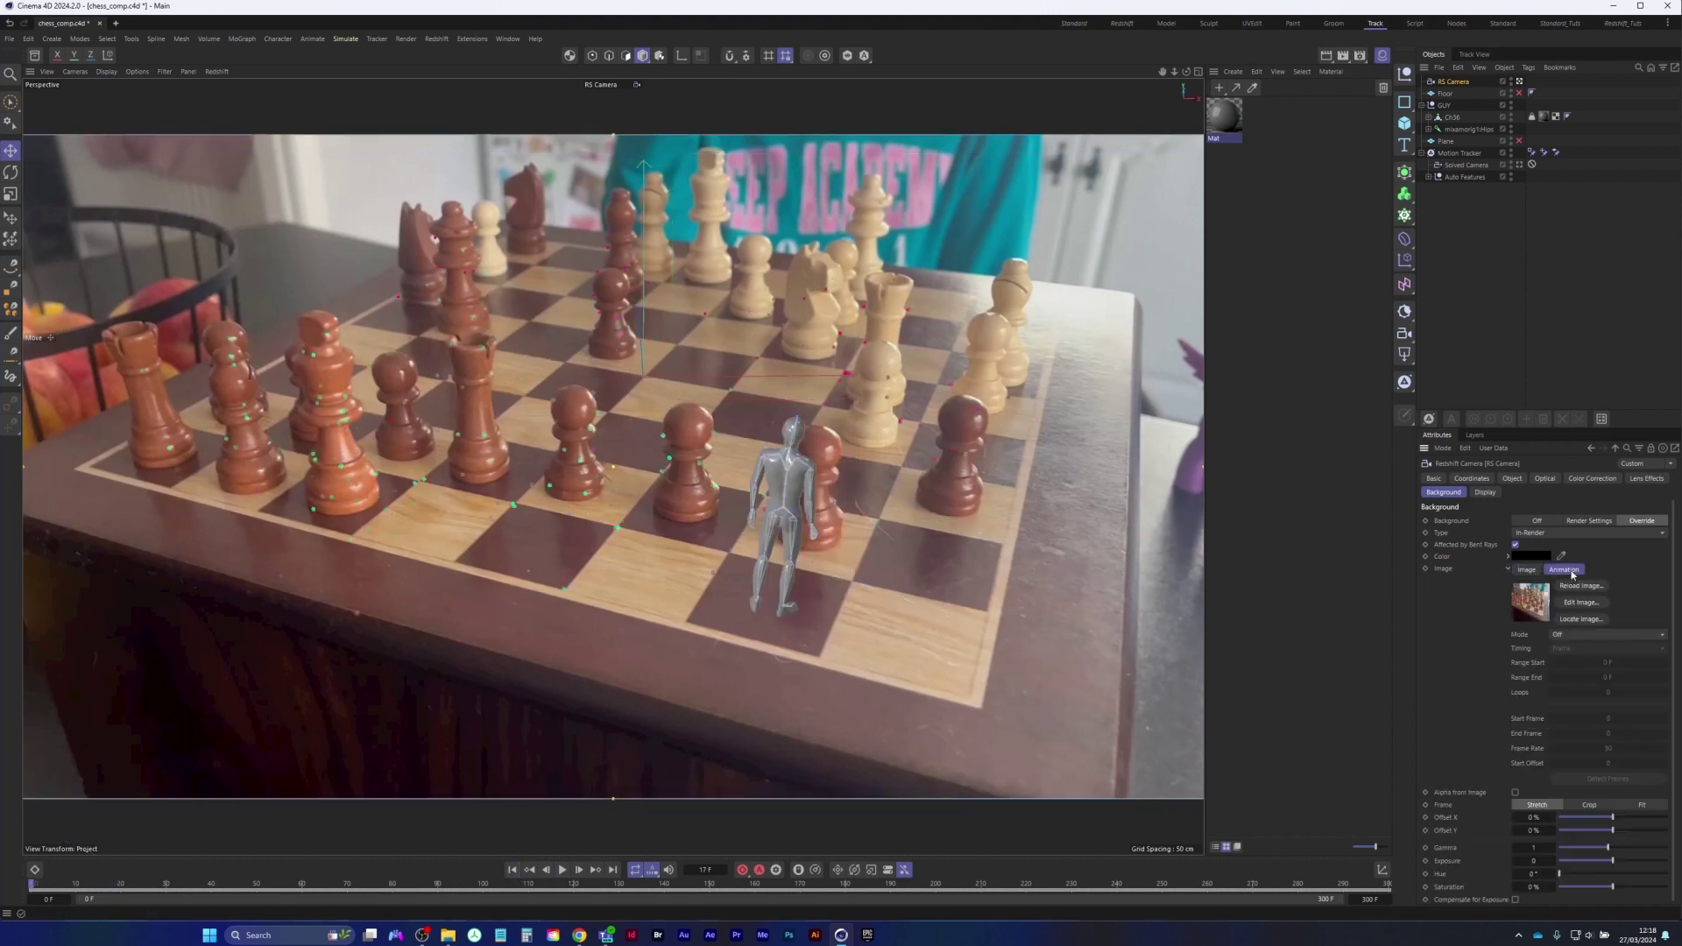
pyautogui.click(1602, 666)
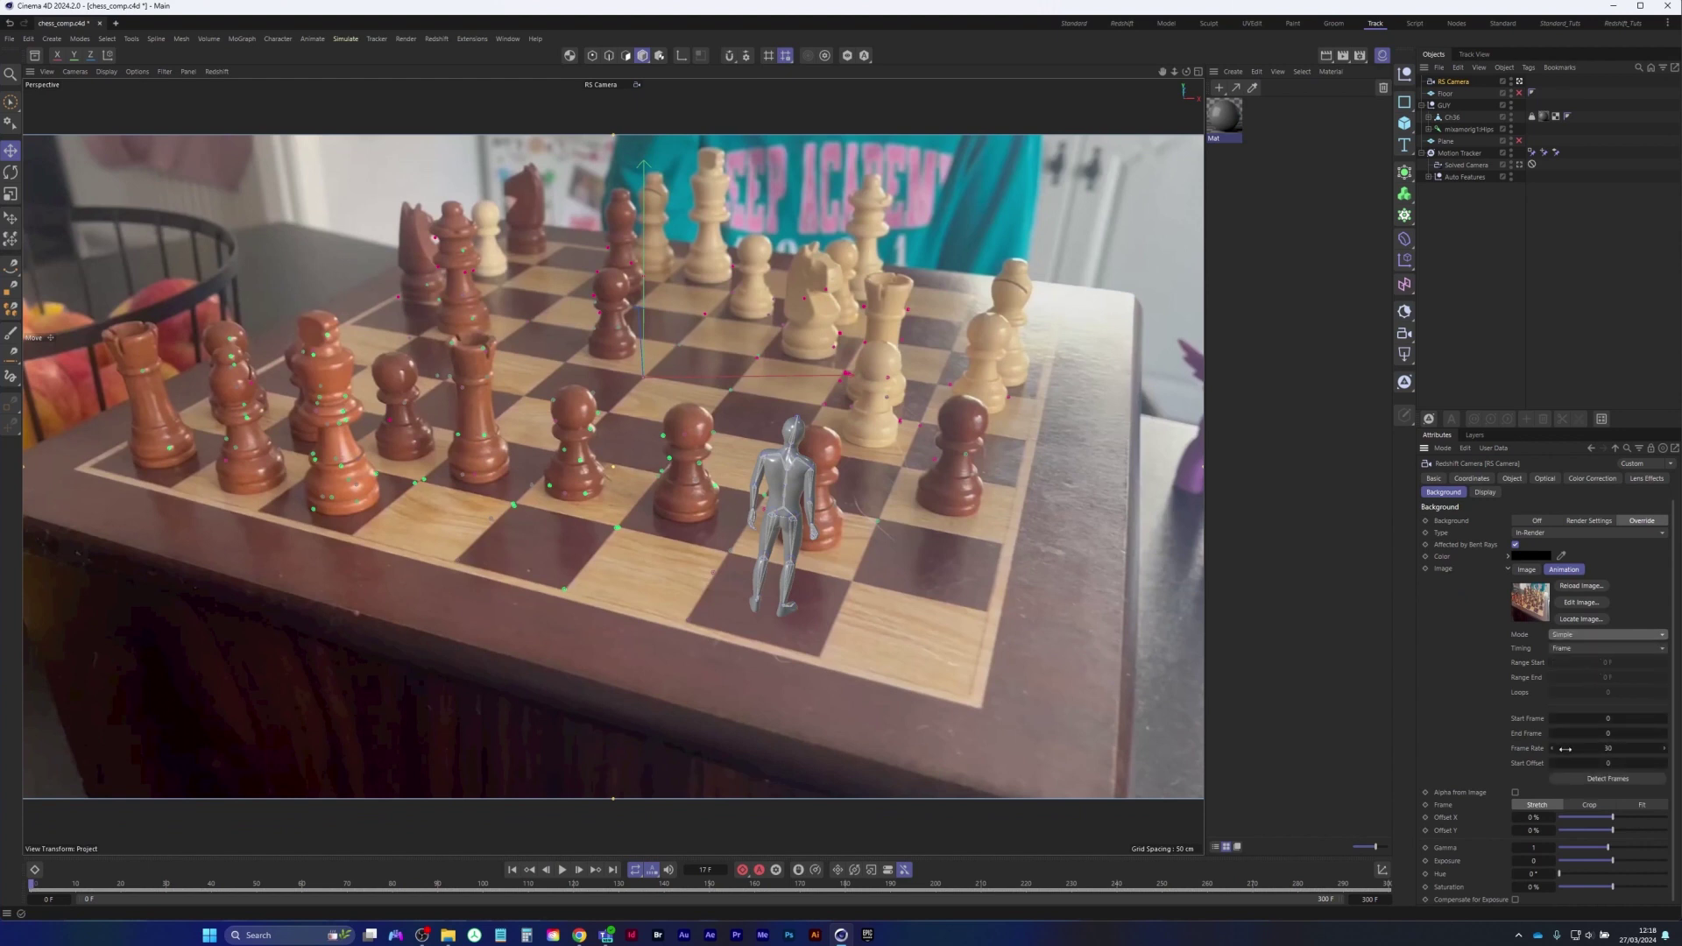
pyautogui.click(1612, 781)
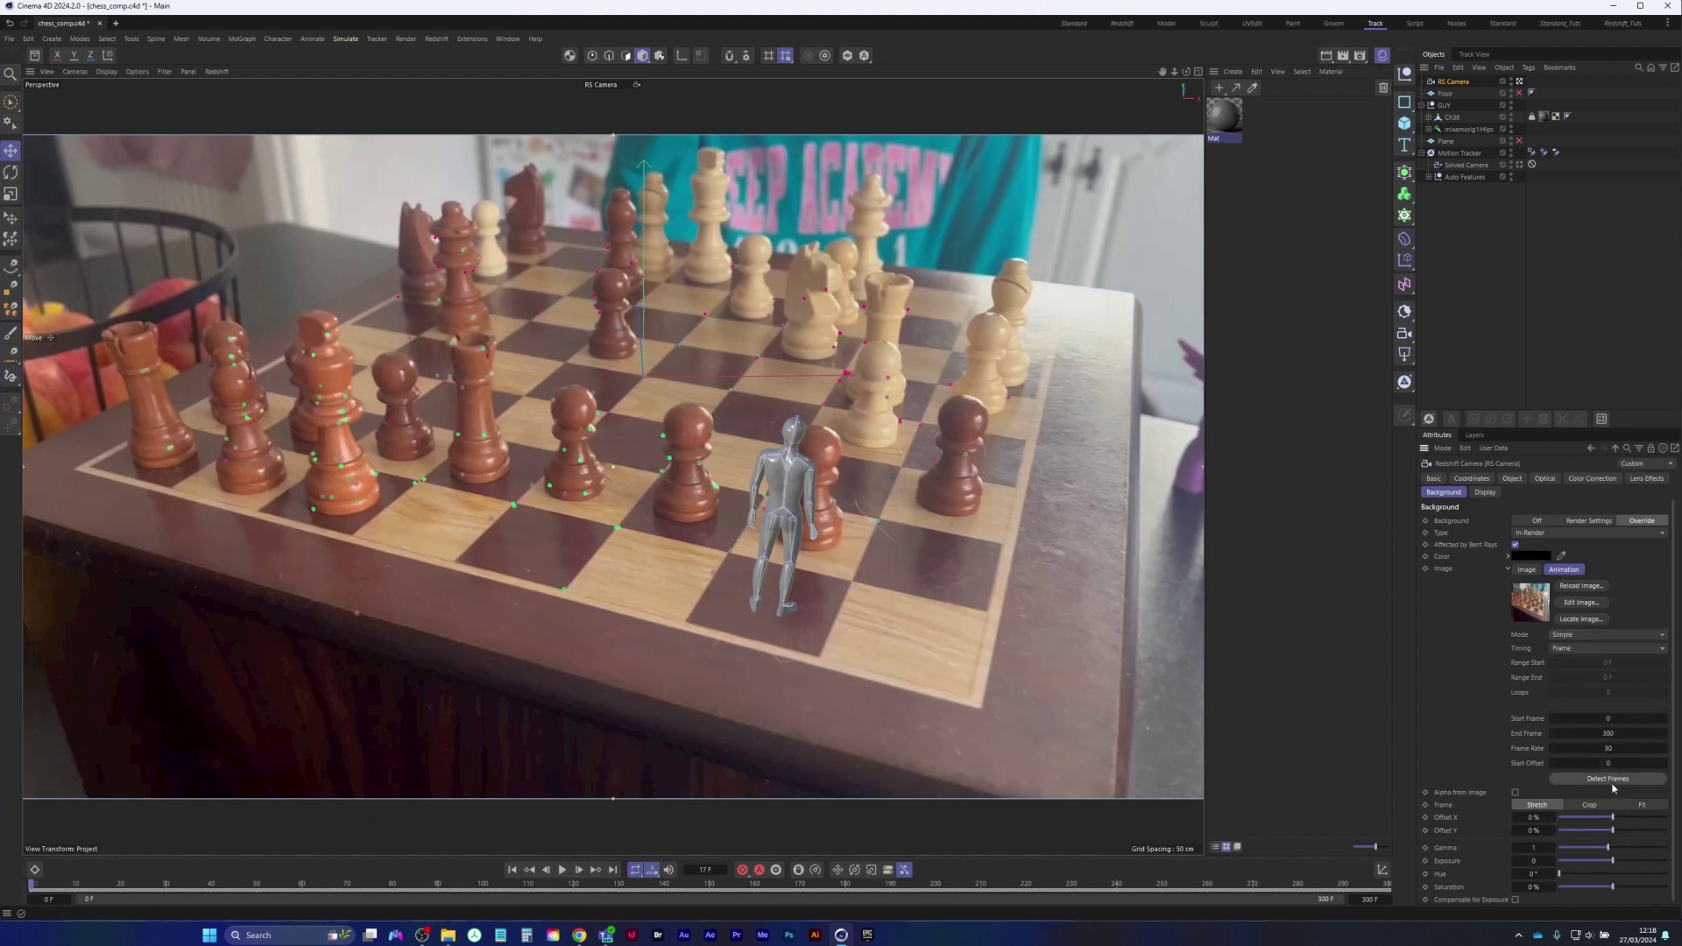
# Play the animation through the RS Camera to check the background footage, and hide the Solved Camera
pyautogui.click(563, 872)
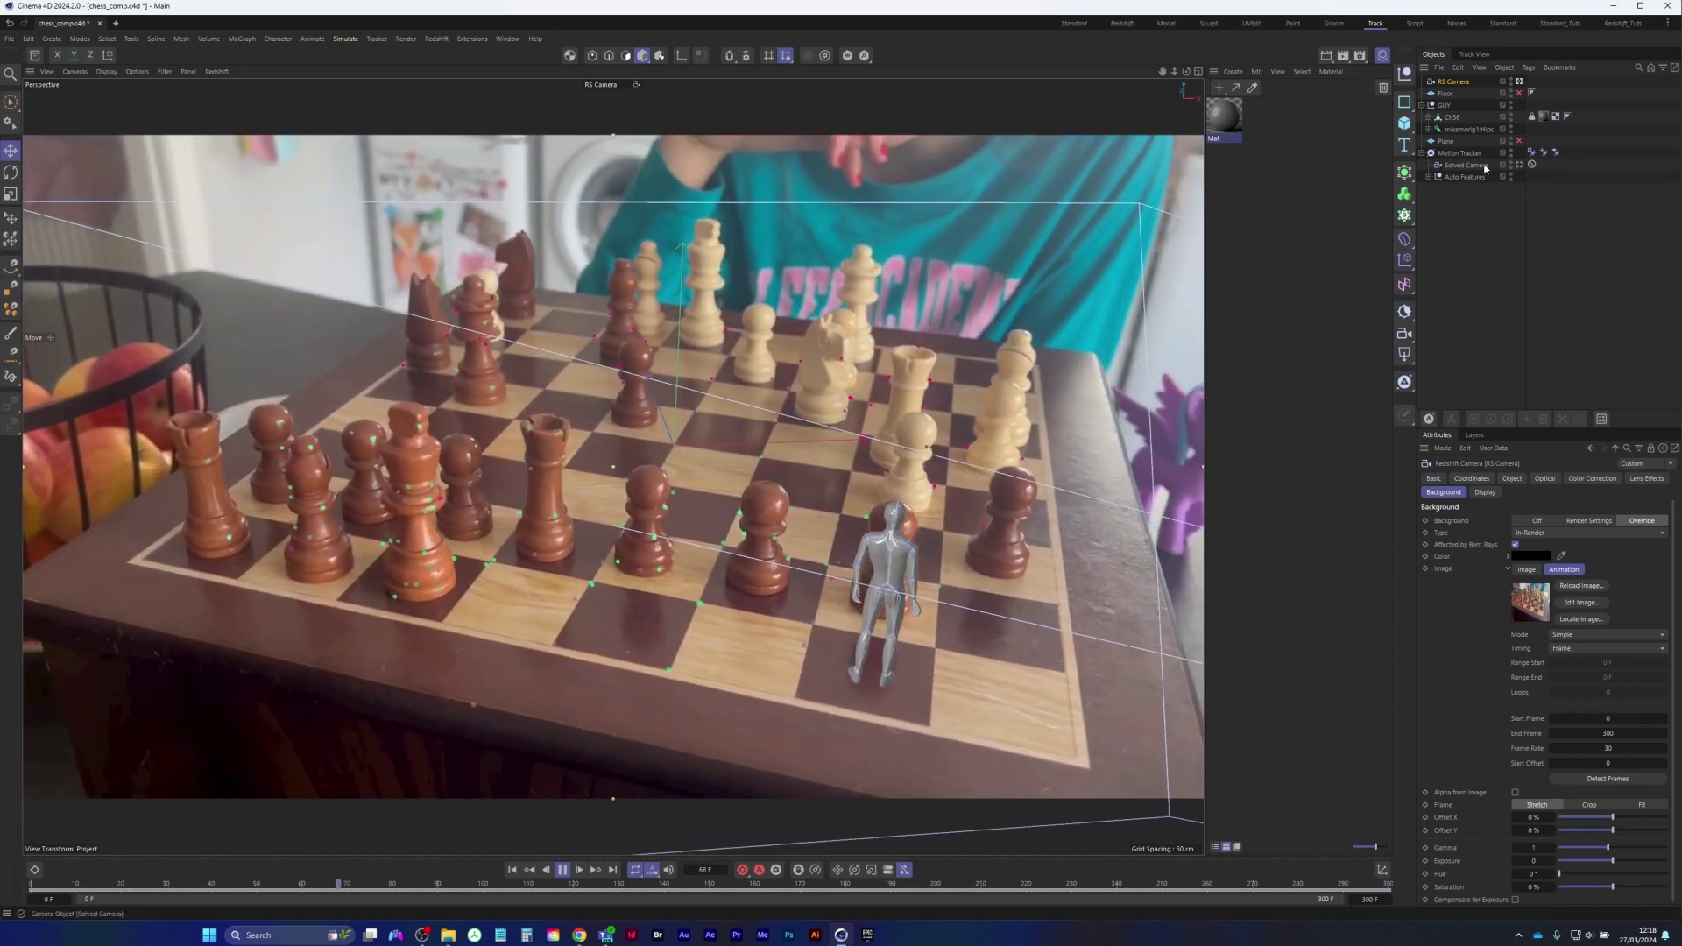
pyautogui.click(1500, 165)
pyautogui.click(1496, 202)
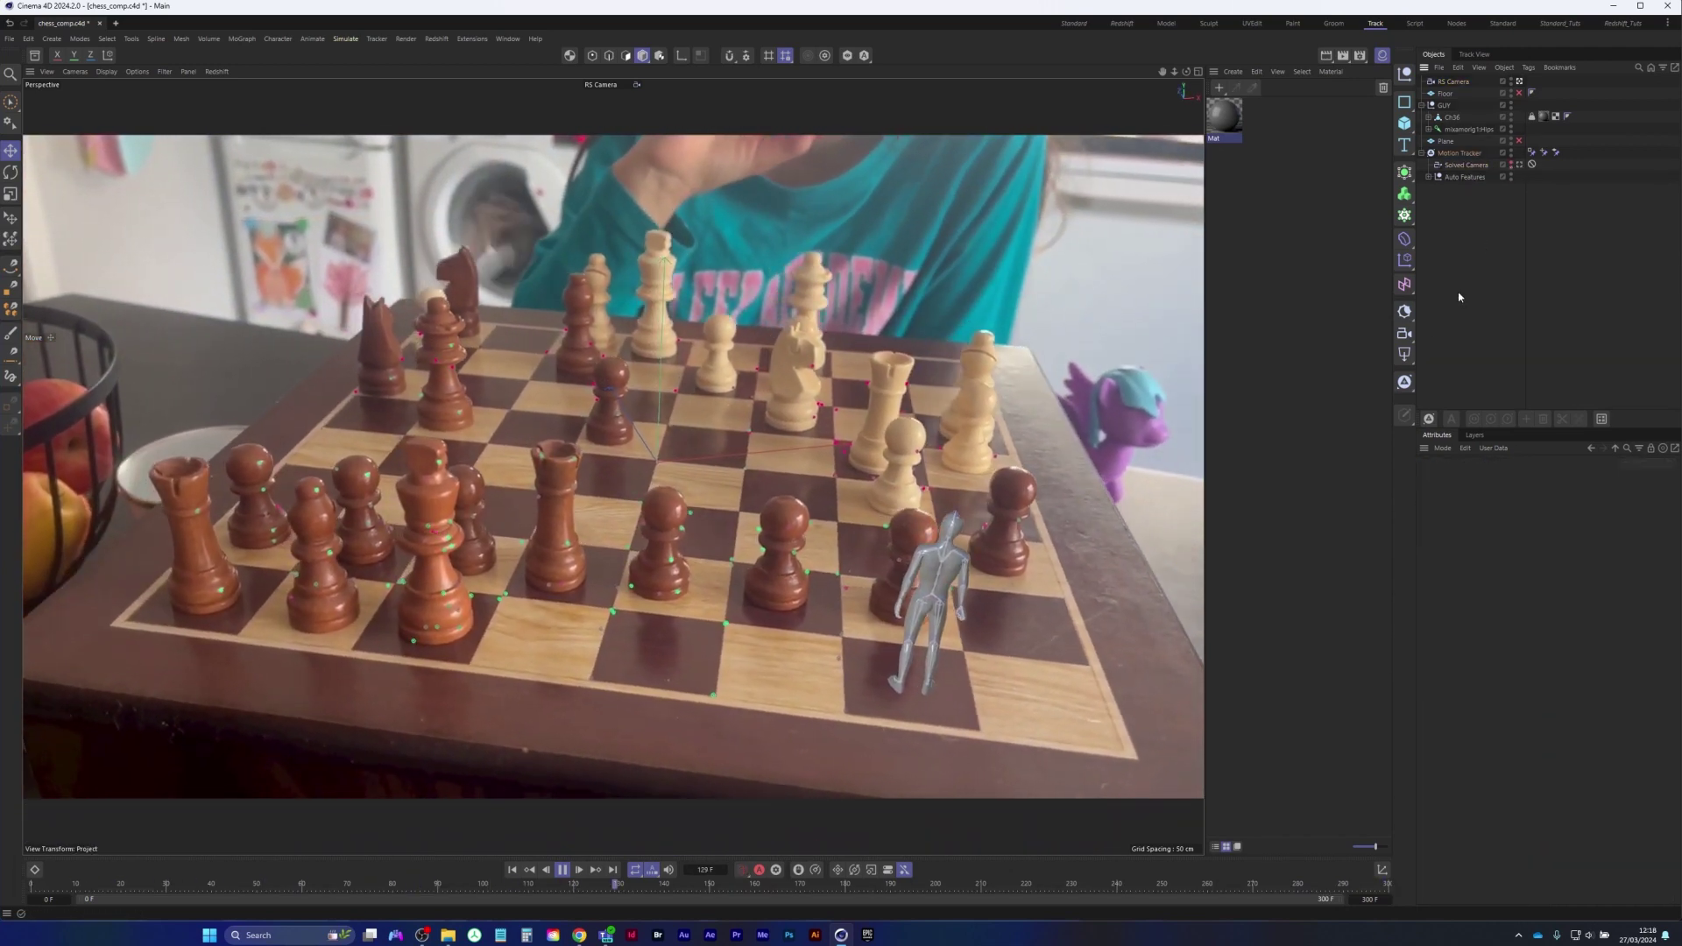
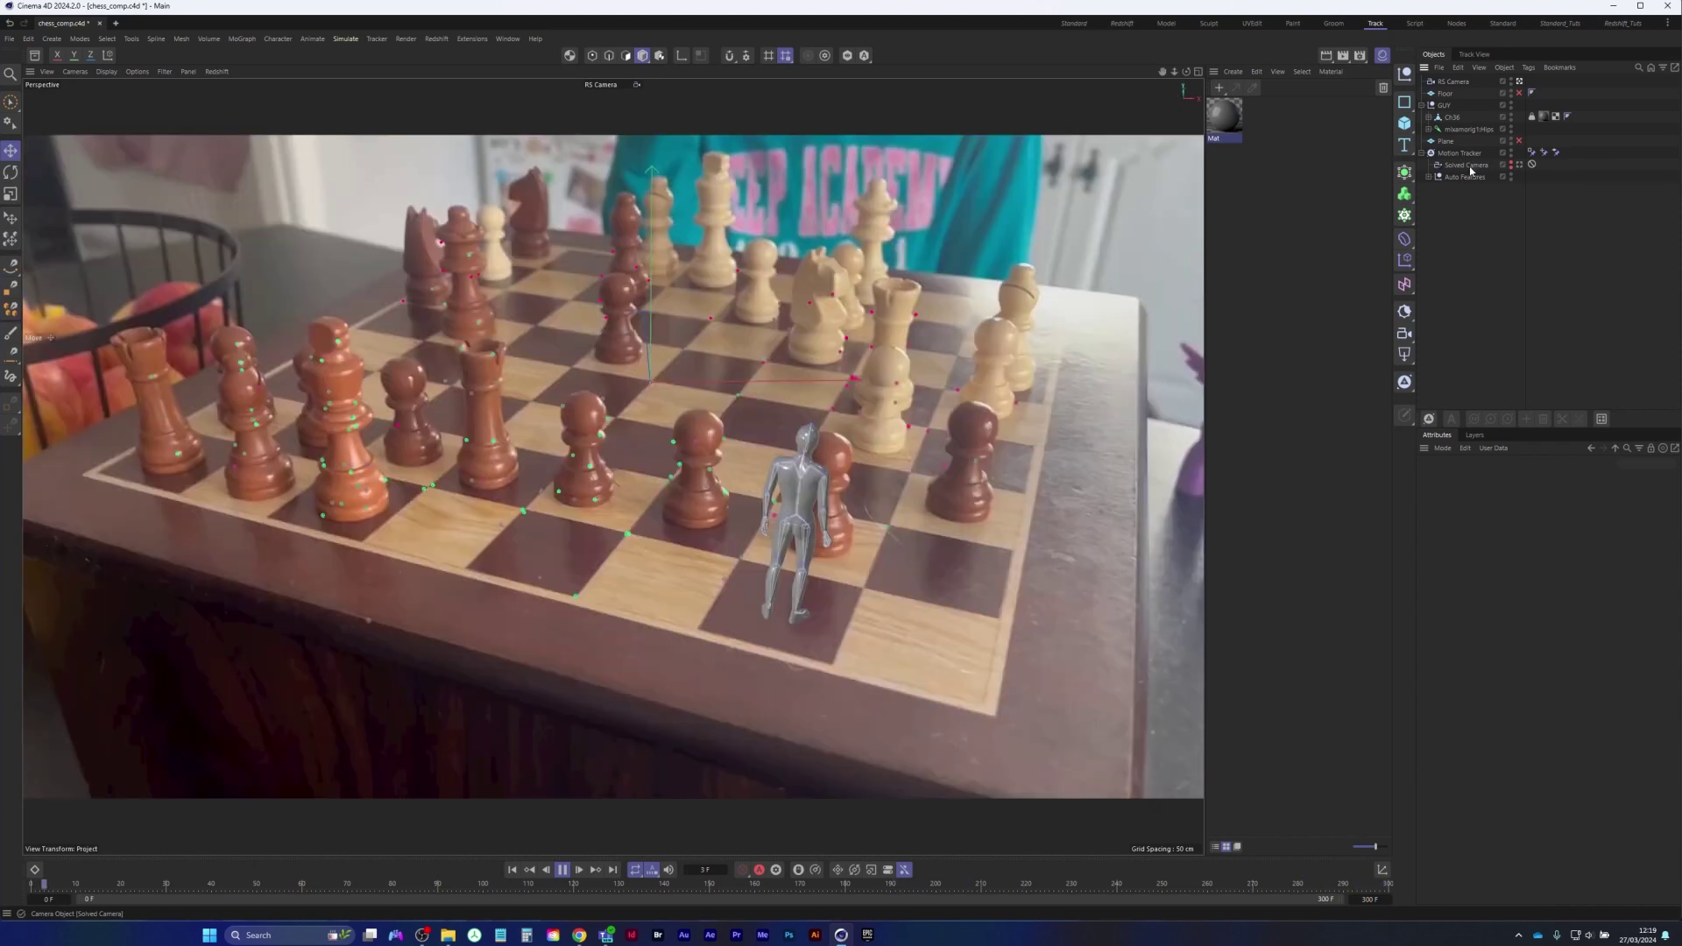
# Compare the Solved Camera and RS Camera views during playback, and inspect the scene briefly in the four-view layout
pyautogui.click(1521, 165)
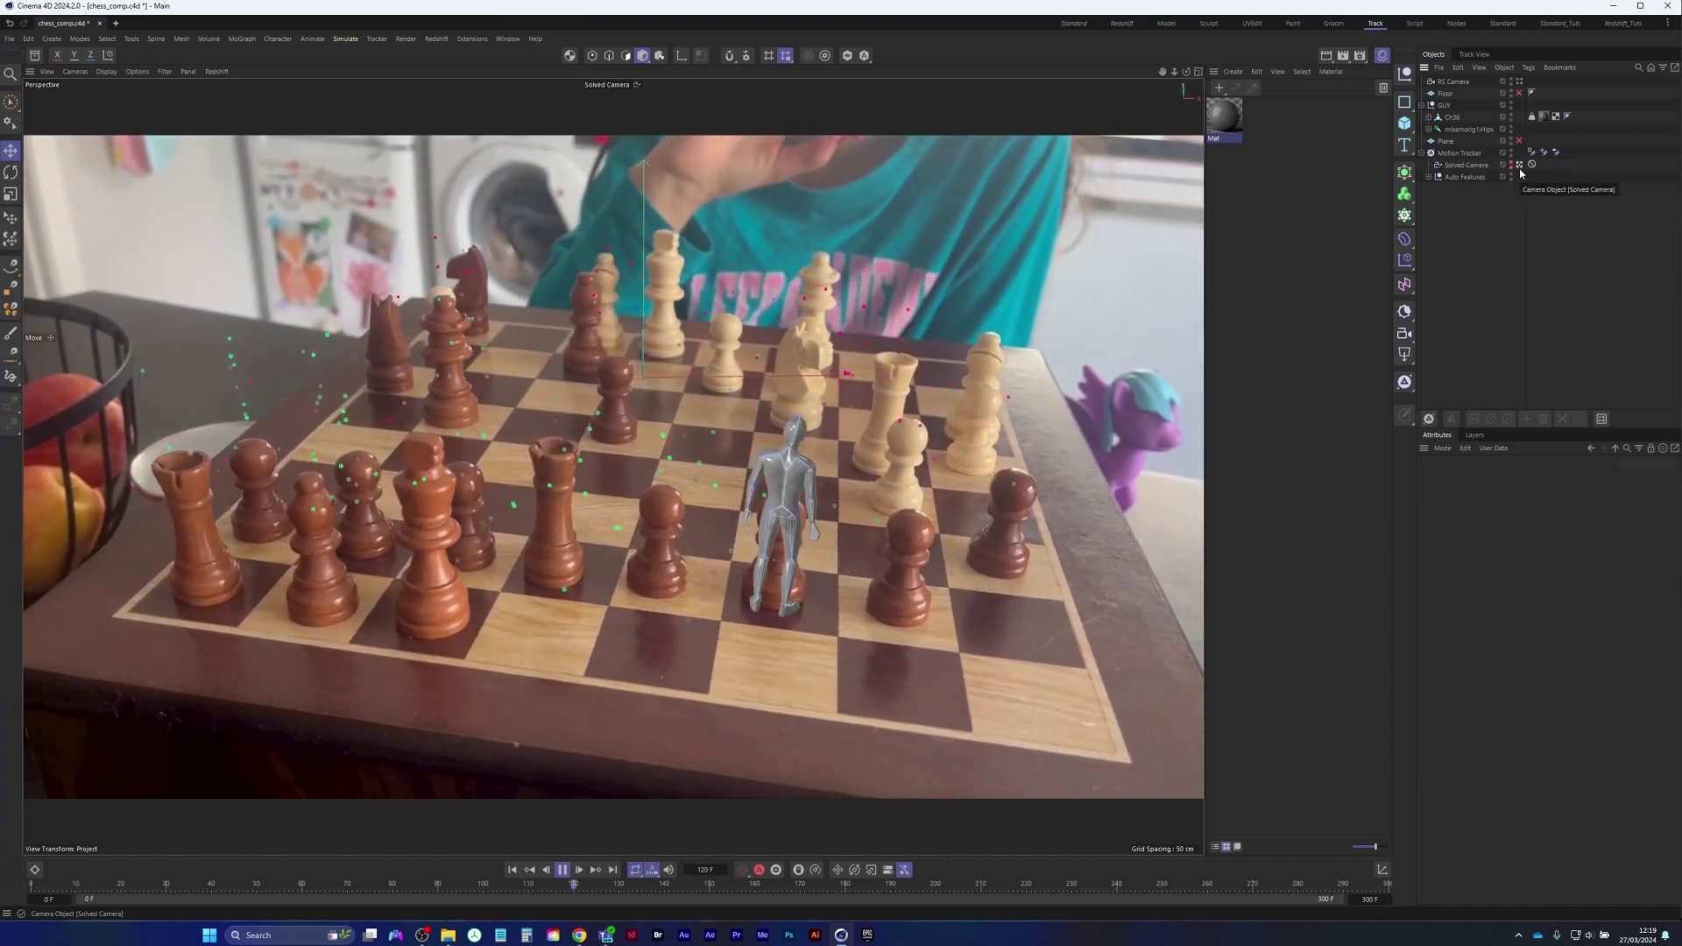
pyautogui.click(1454, 82)
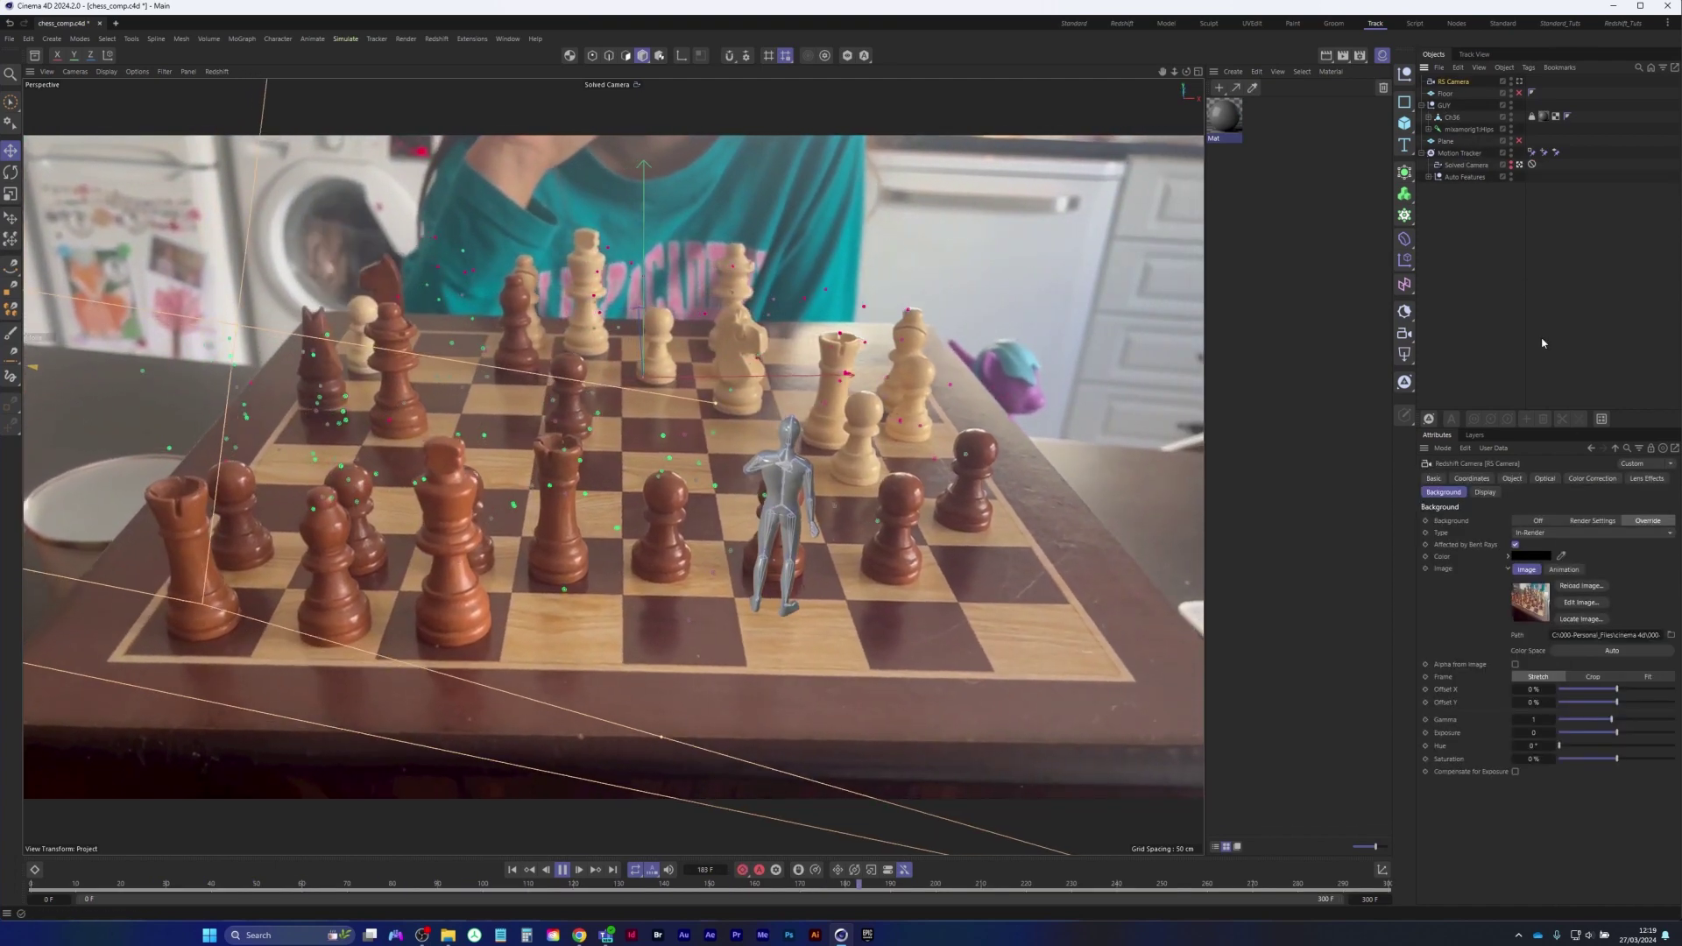
pyautogui.click(1521, 82)
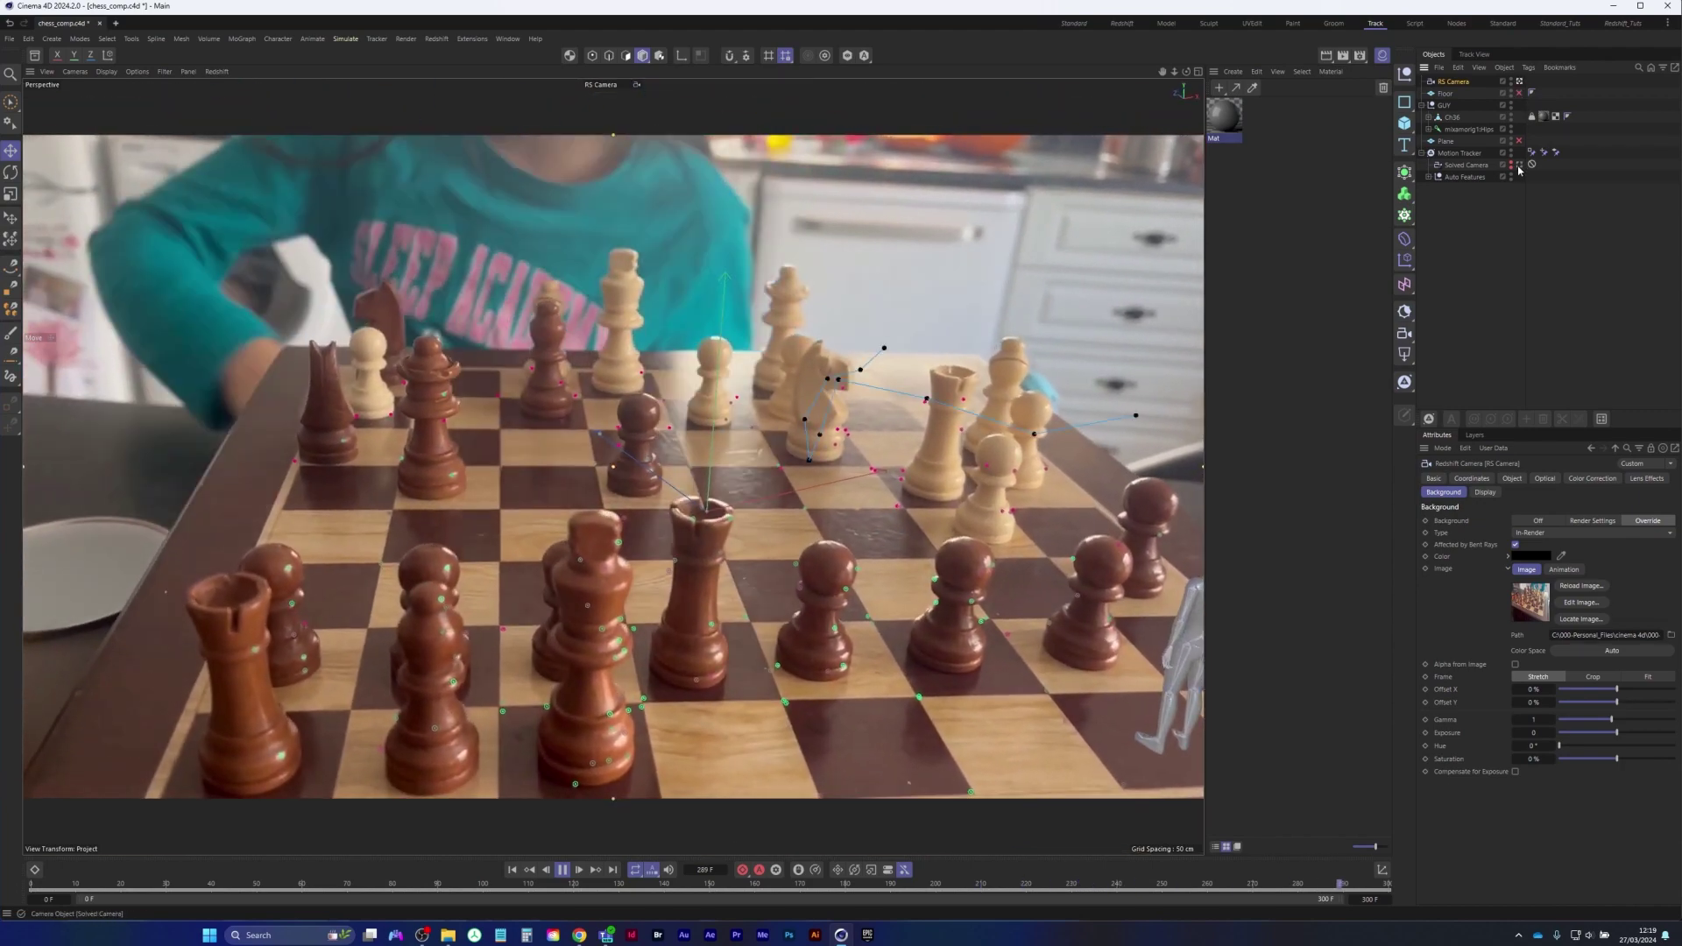
pyautogui.click(1520, 165)
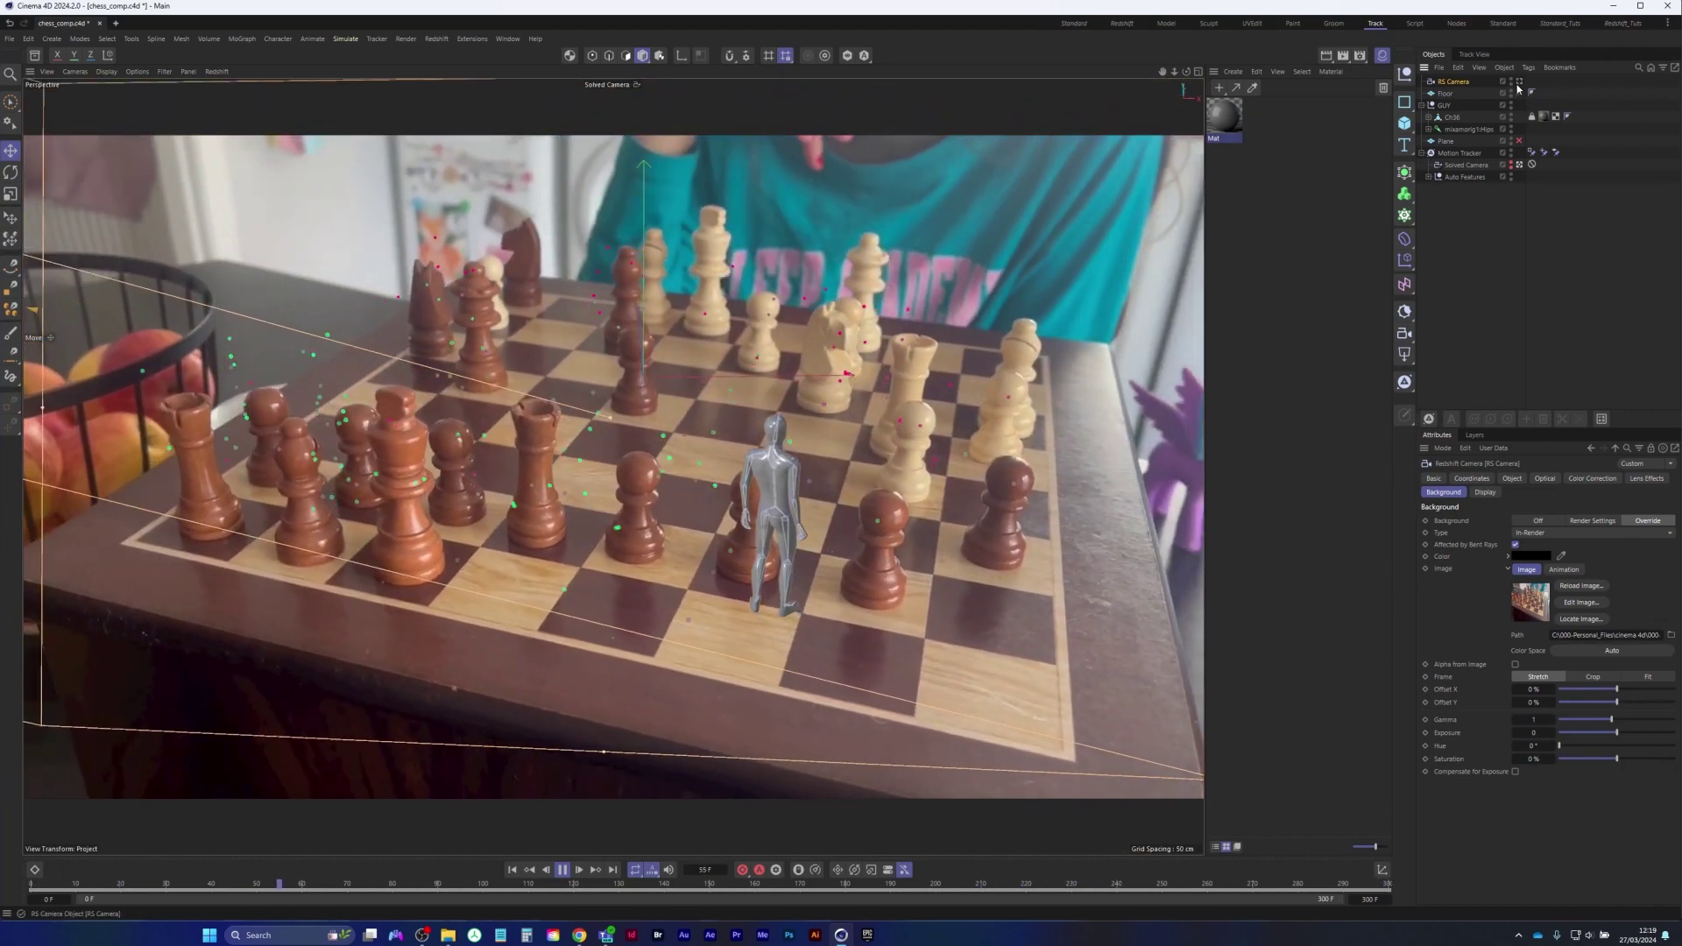
pyautogui.click(1520, 82)
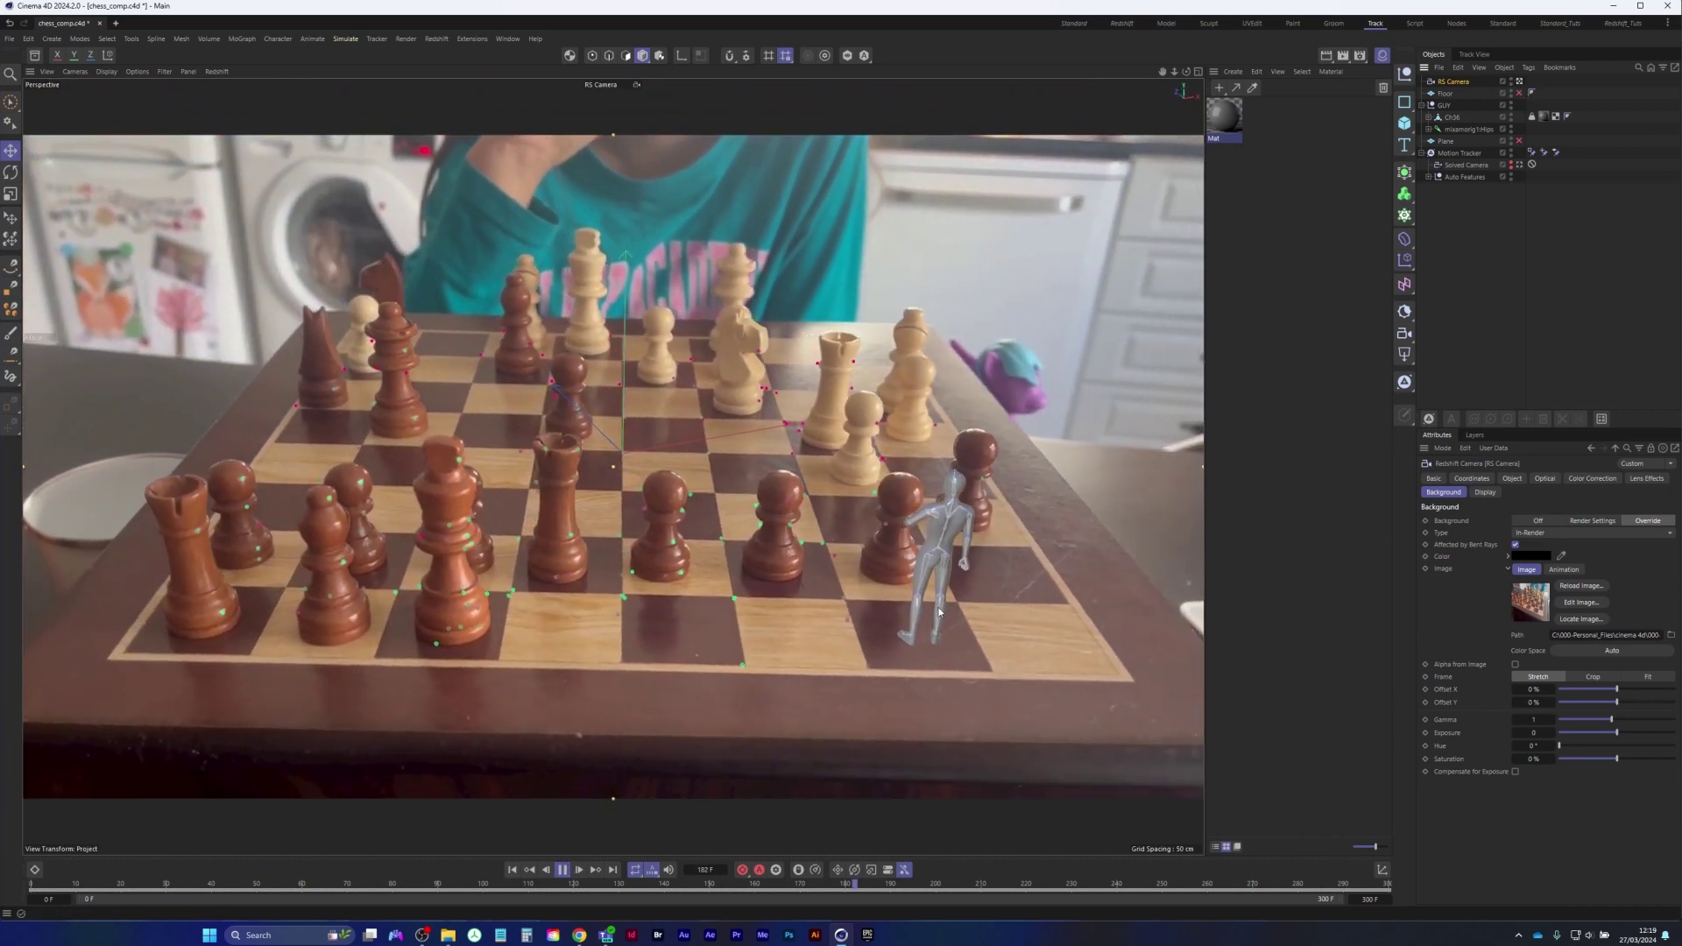
pyautogui.click(562, 870)
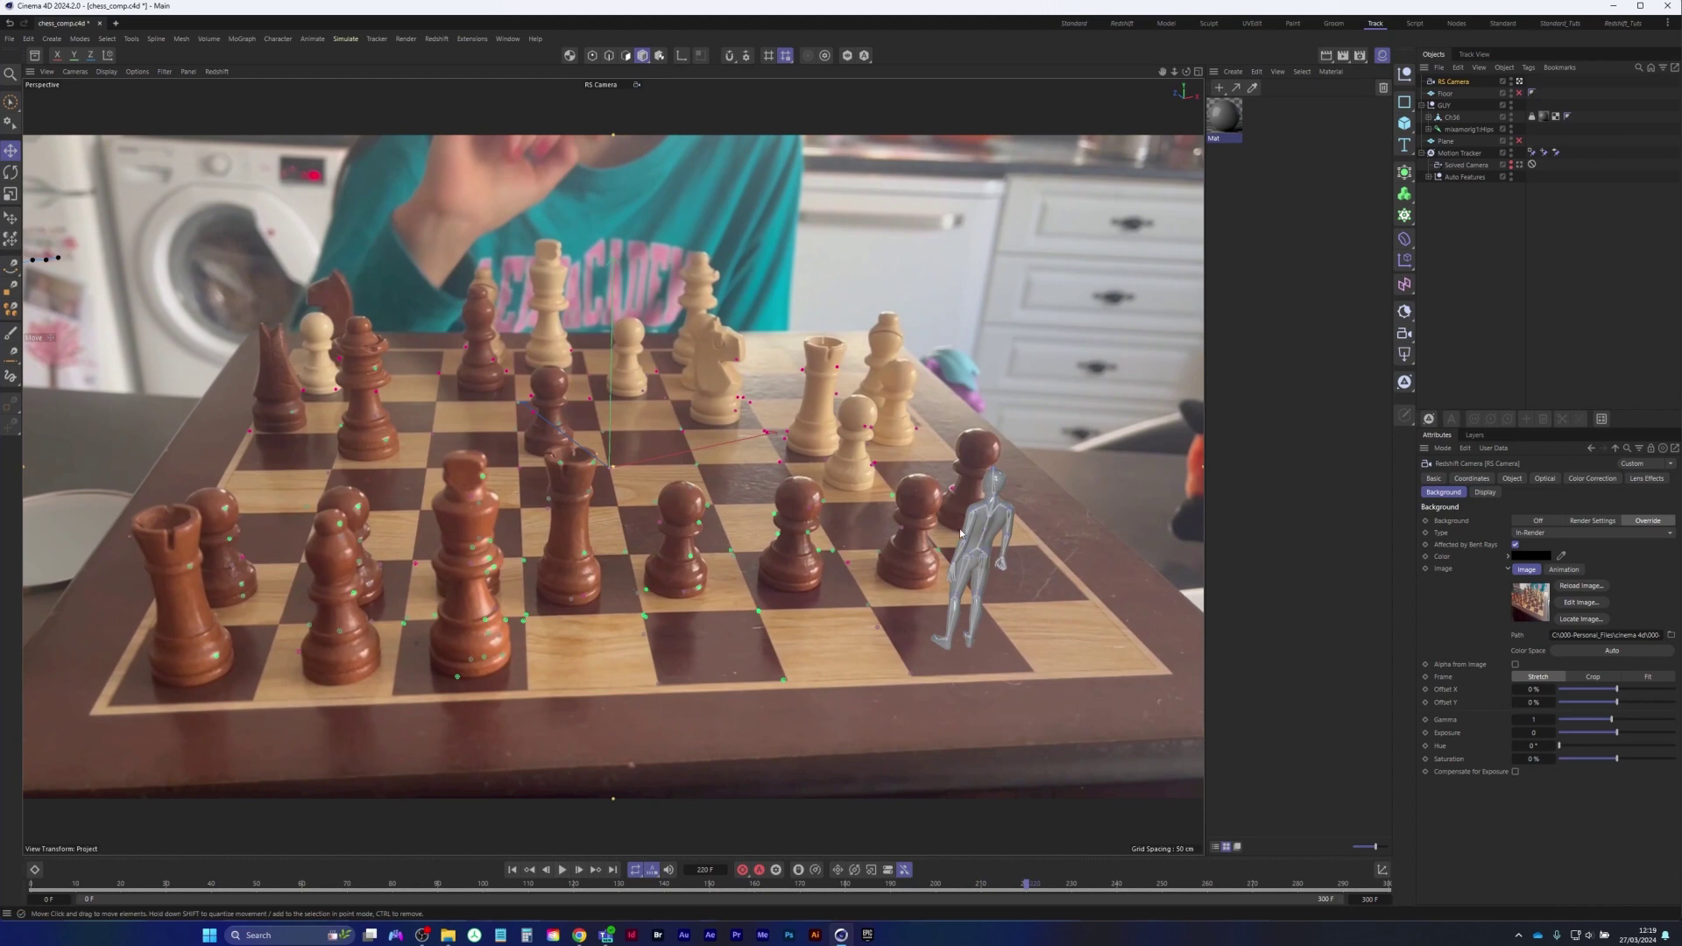
pyautogui.middleClick(994, 535)
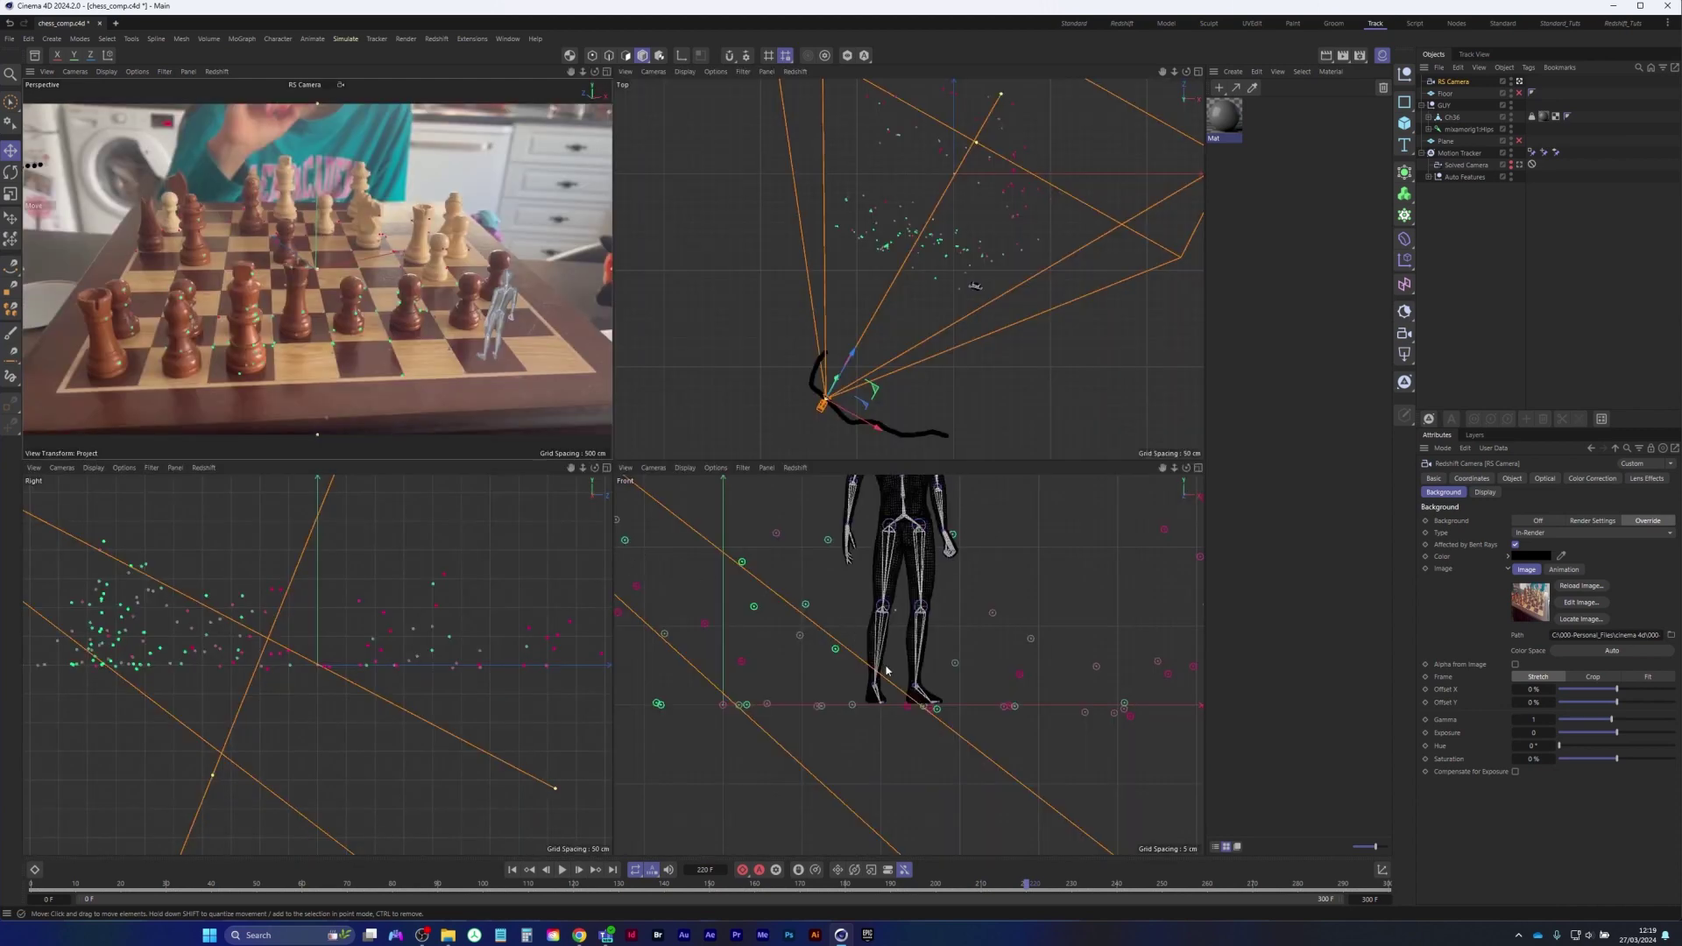
pyautogui.middleClick(579, 412)
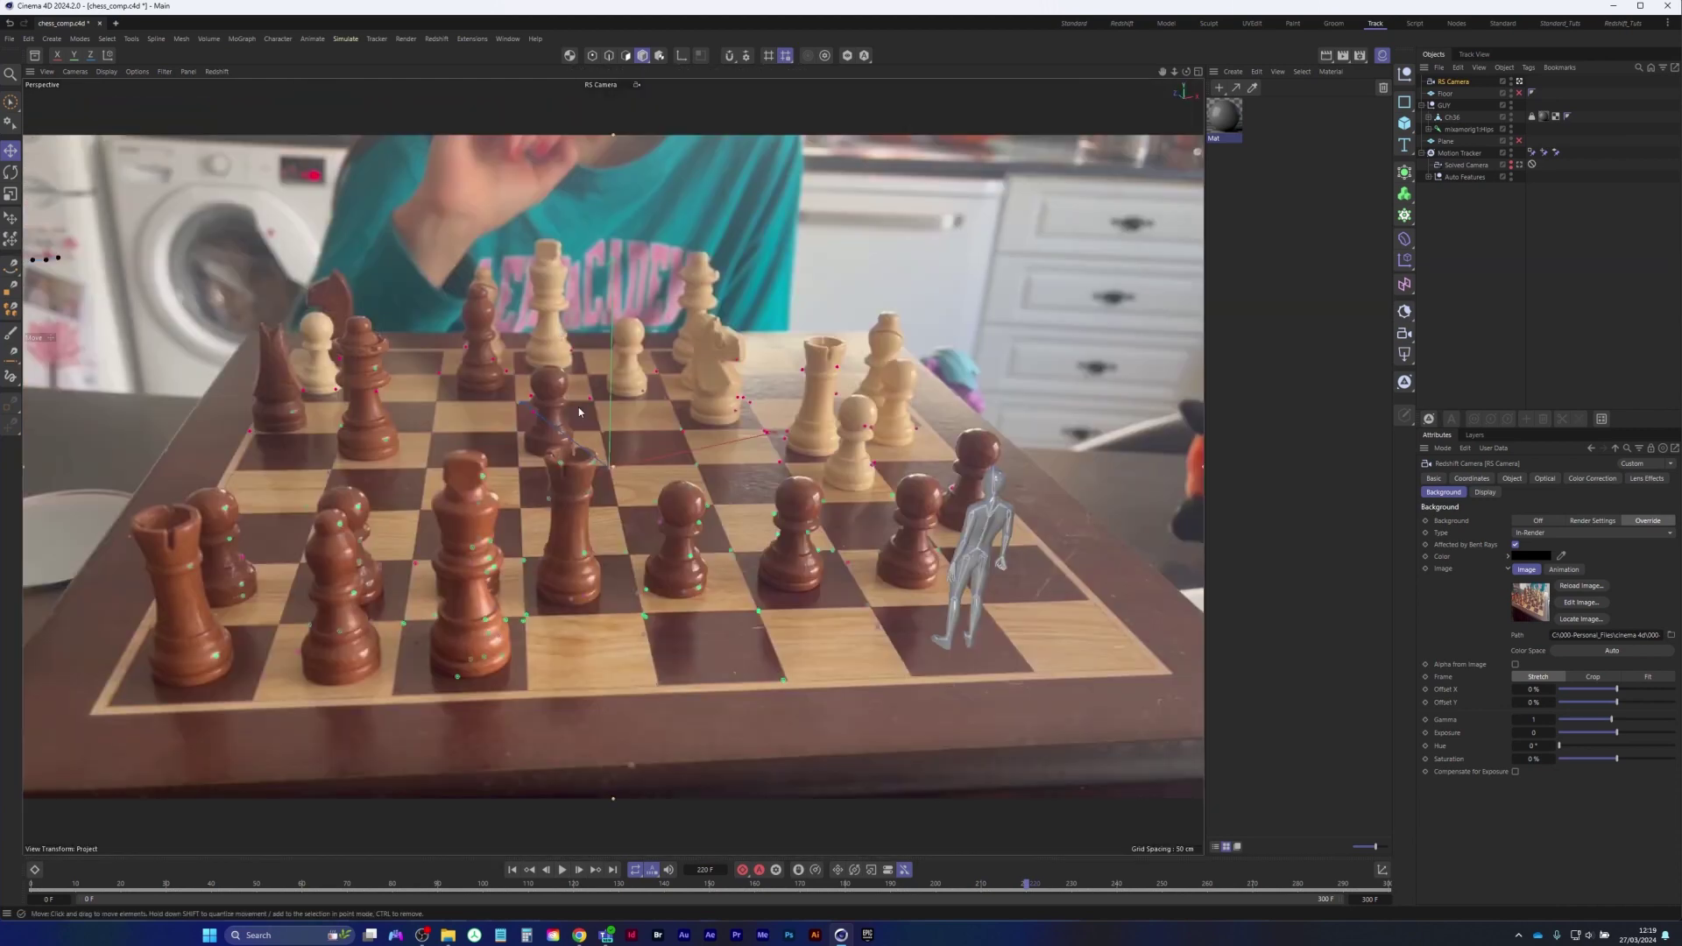
# Replay the animation from the first frame through the RS Camera, return to the start, and save the project
pyautogui.click(515, 870)
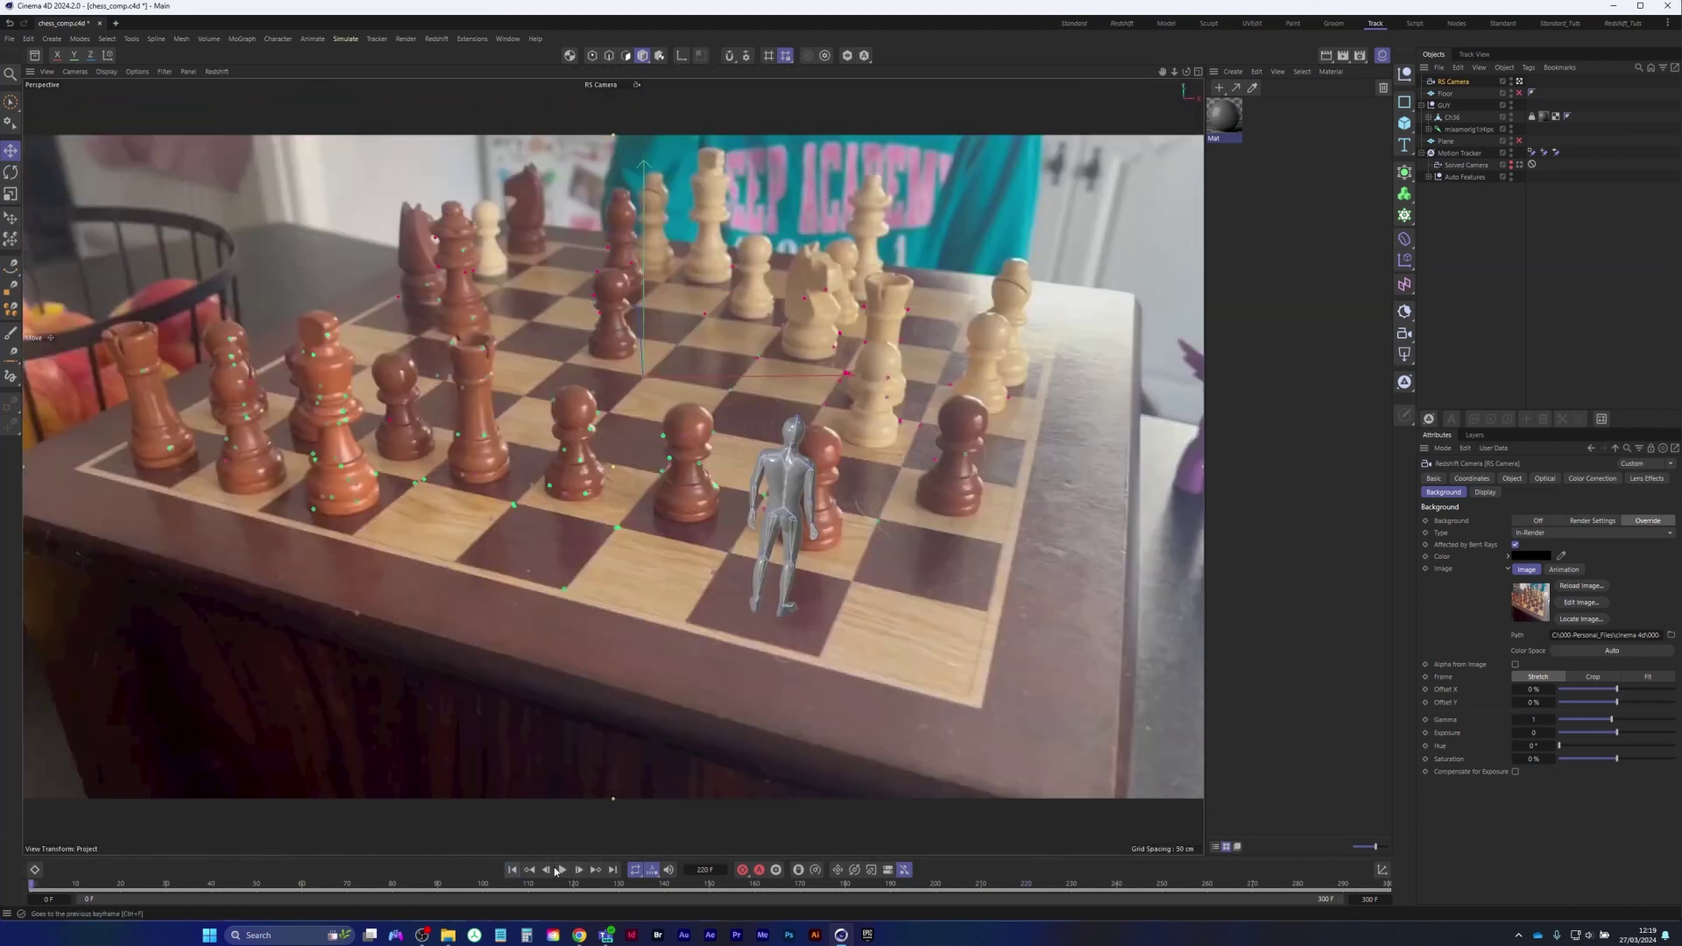
pyautogui.click(1463, 284)
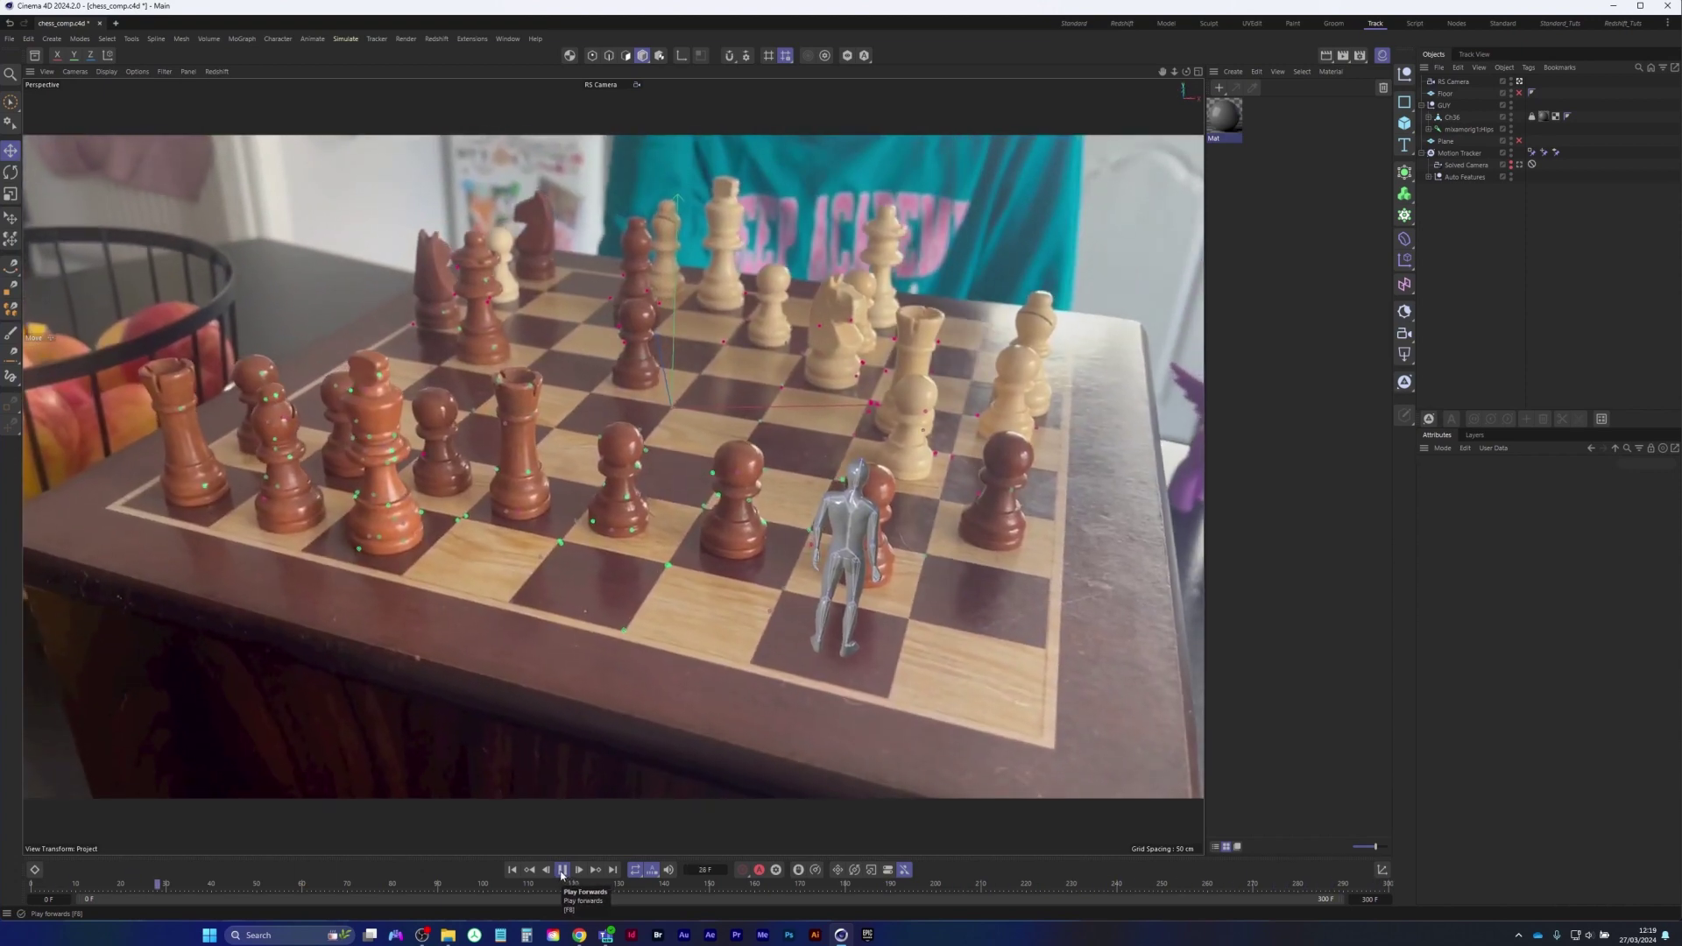
pyautogui.click(562, 870)
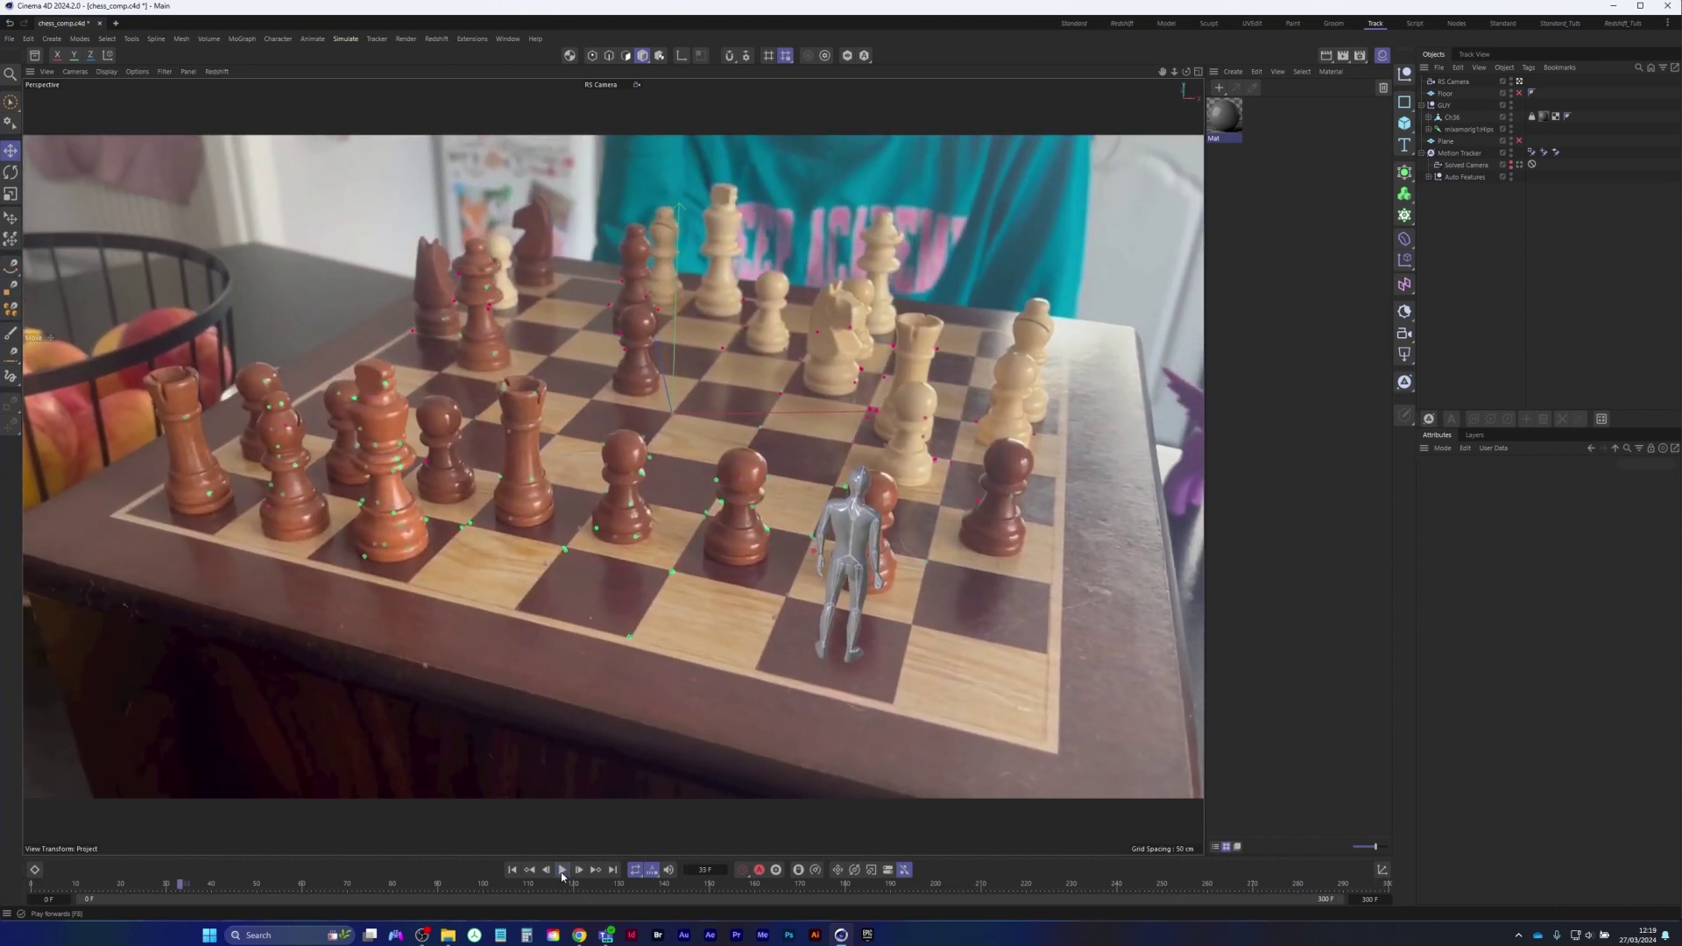
pyautogui.click(510, 870)
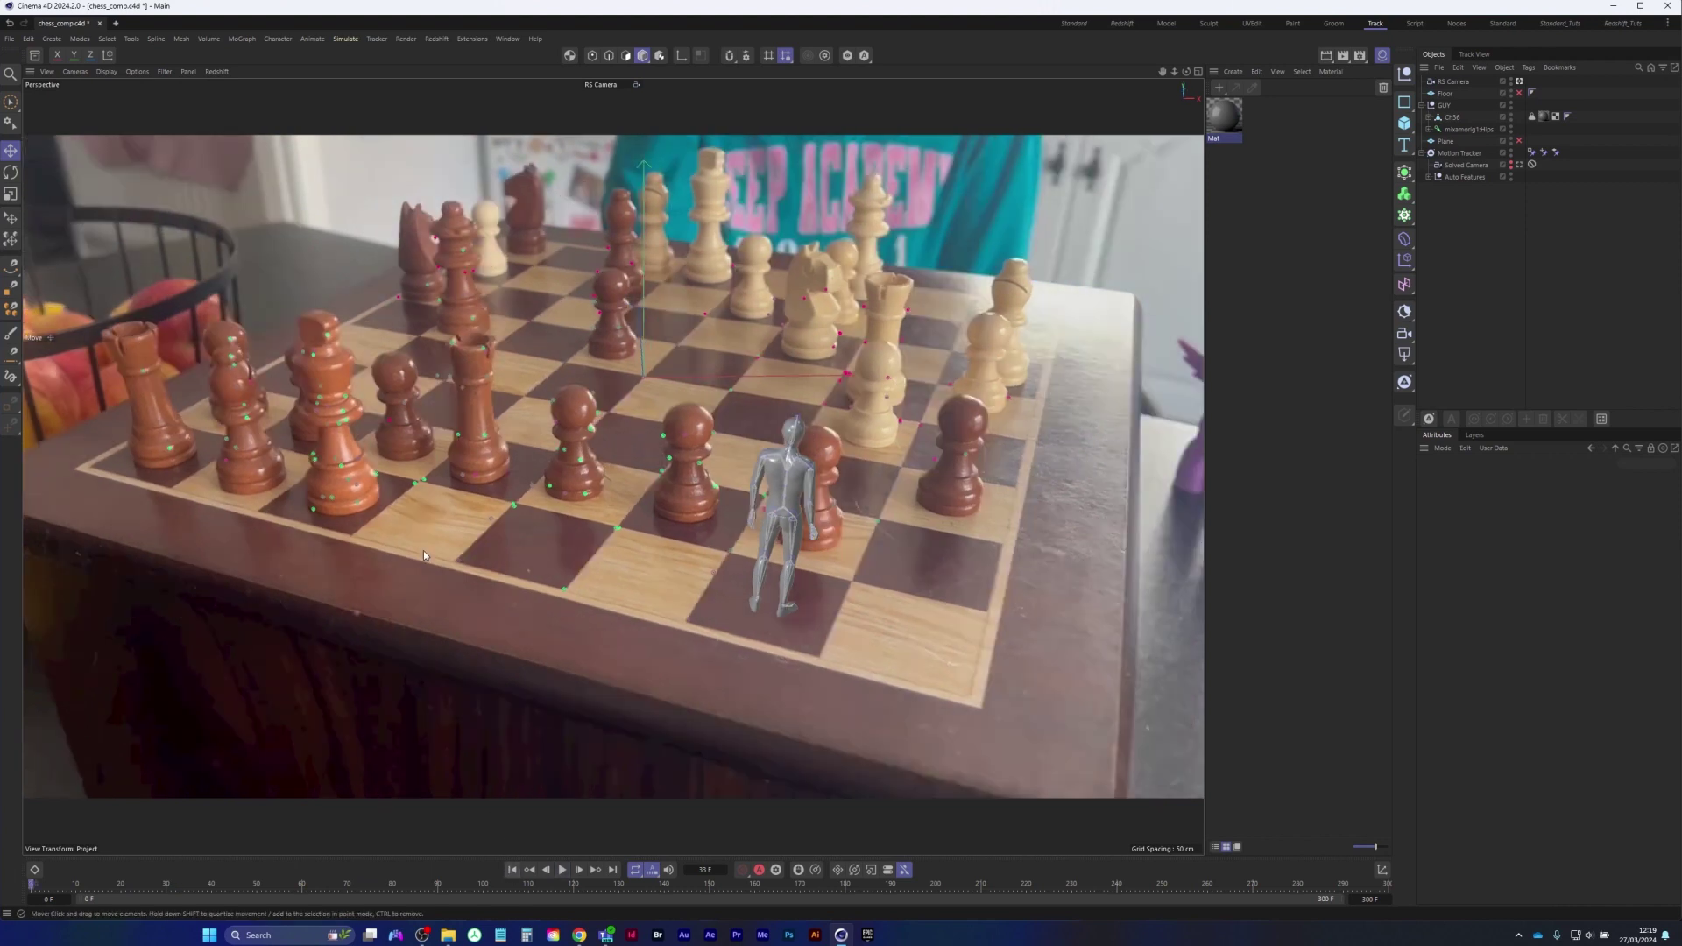
pyautogui.click(8, 39)
pyautogui.click(77, 190)
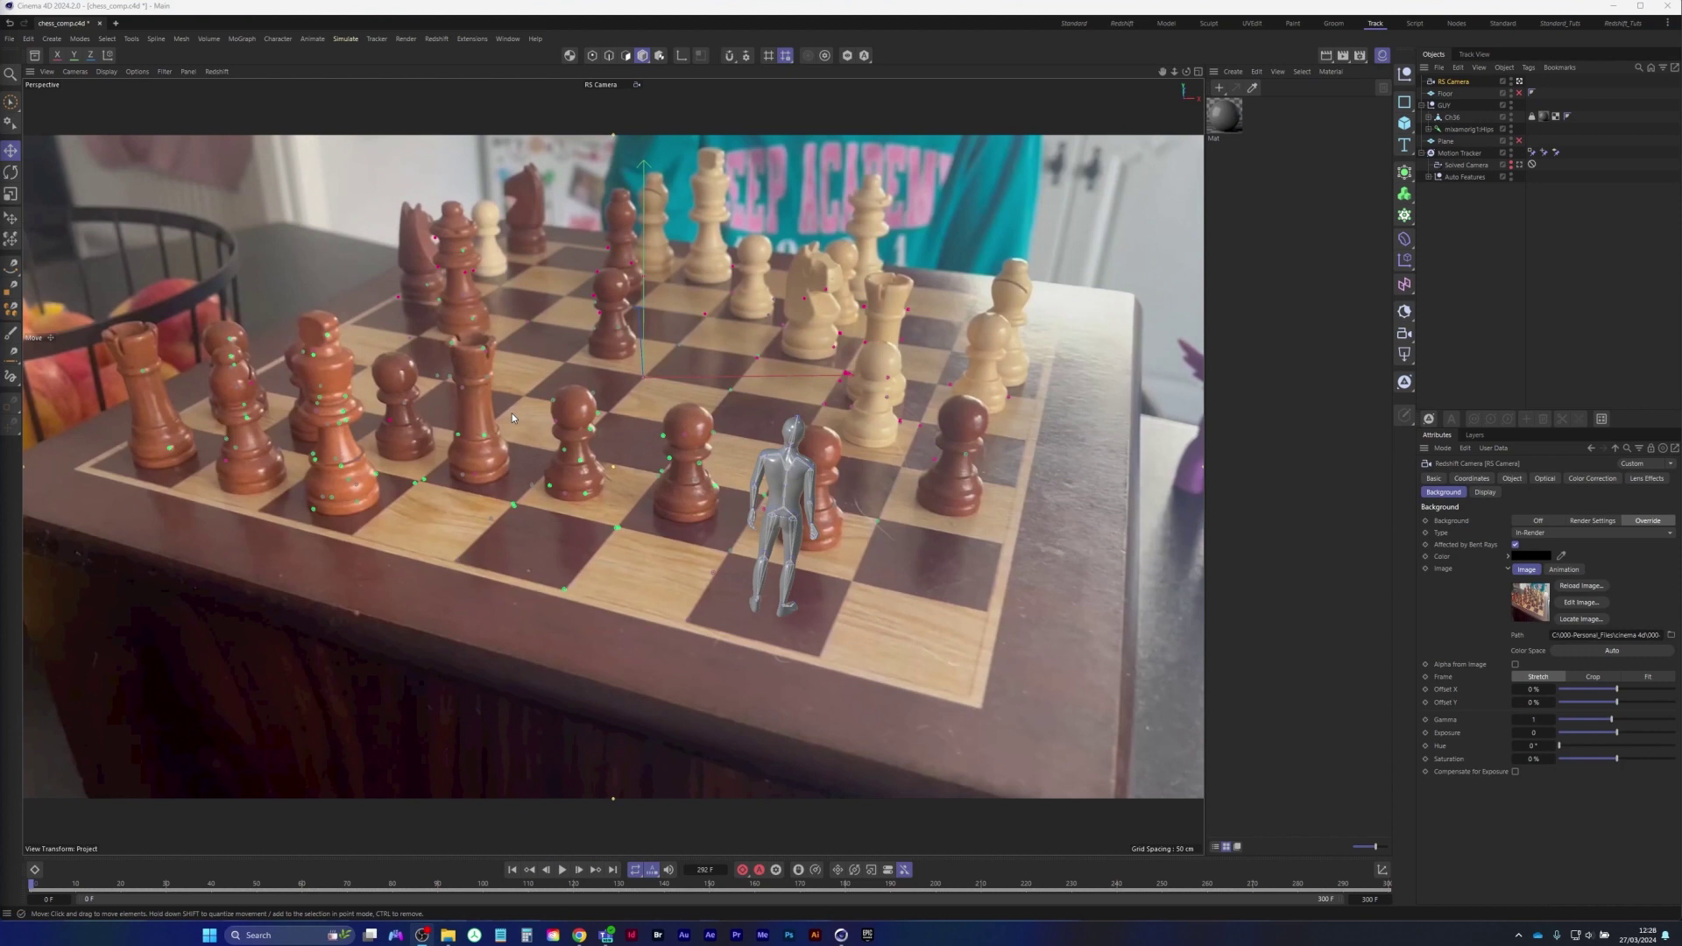
# Enable the Floor plane beneath the character, and try adding a second plane before undoing it
pyautogui.click(1446, 94)
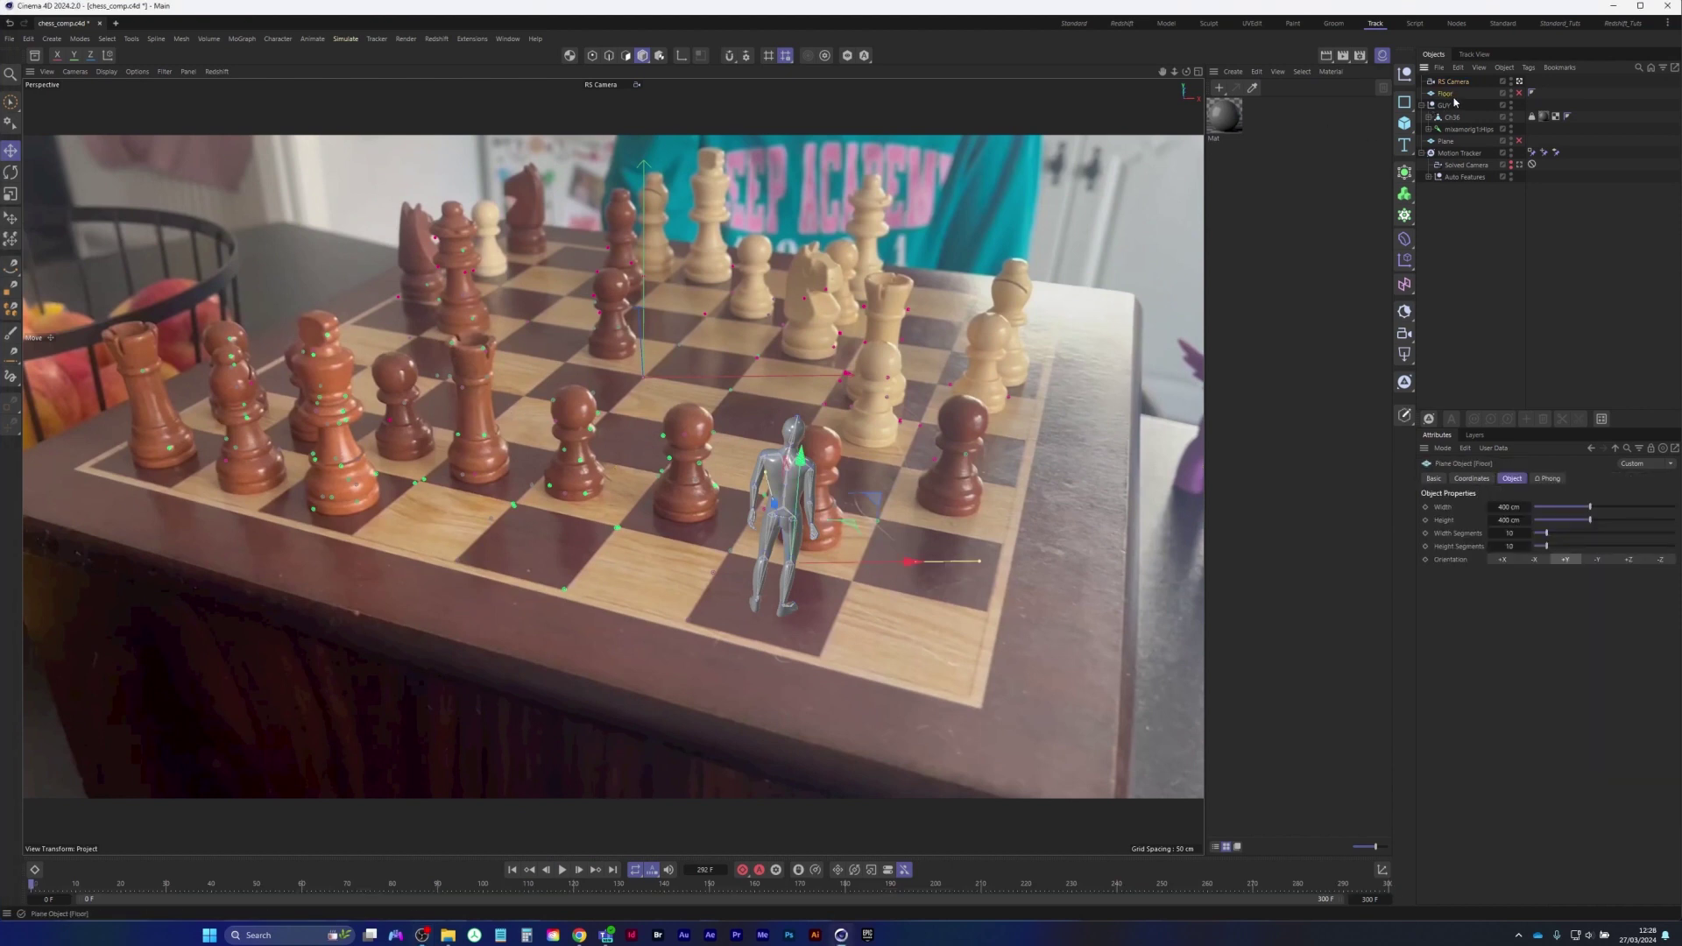
pyautogui.click(1521, 94)
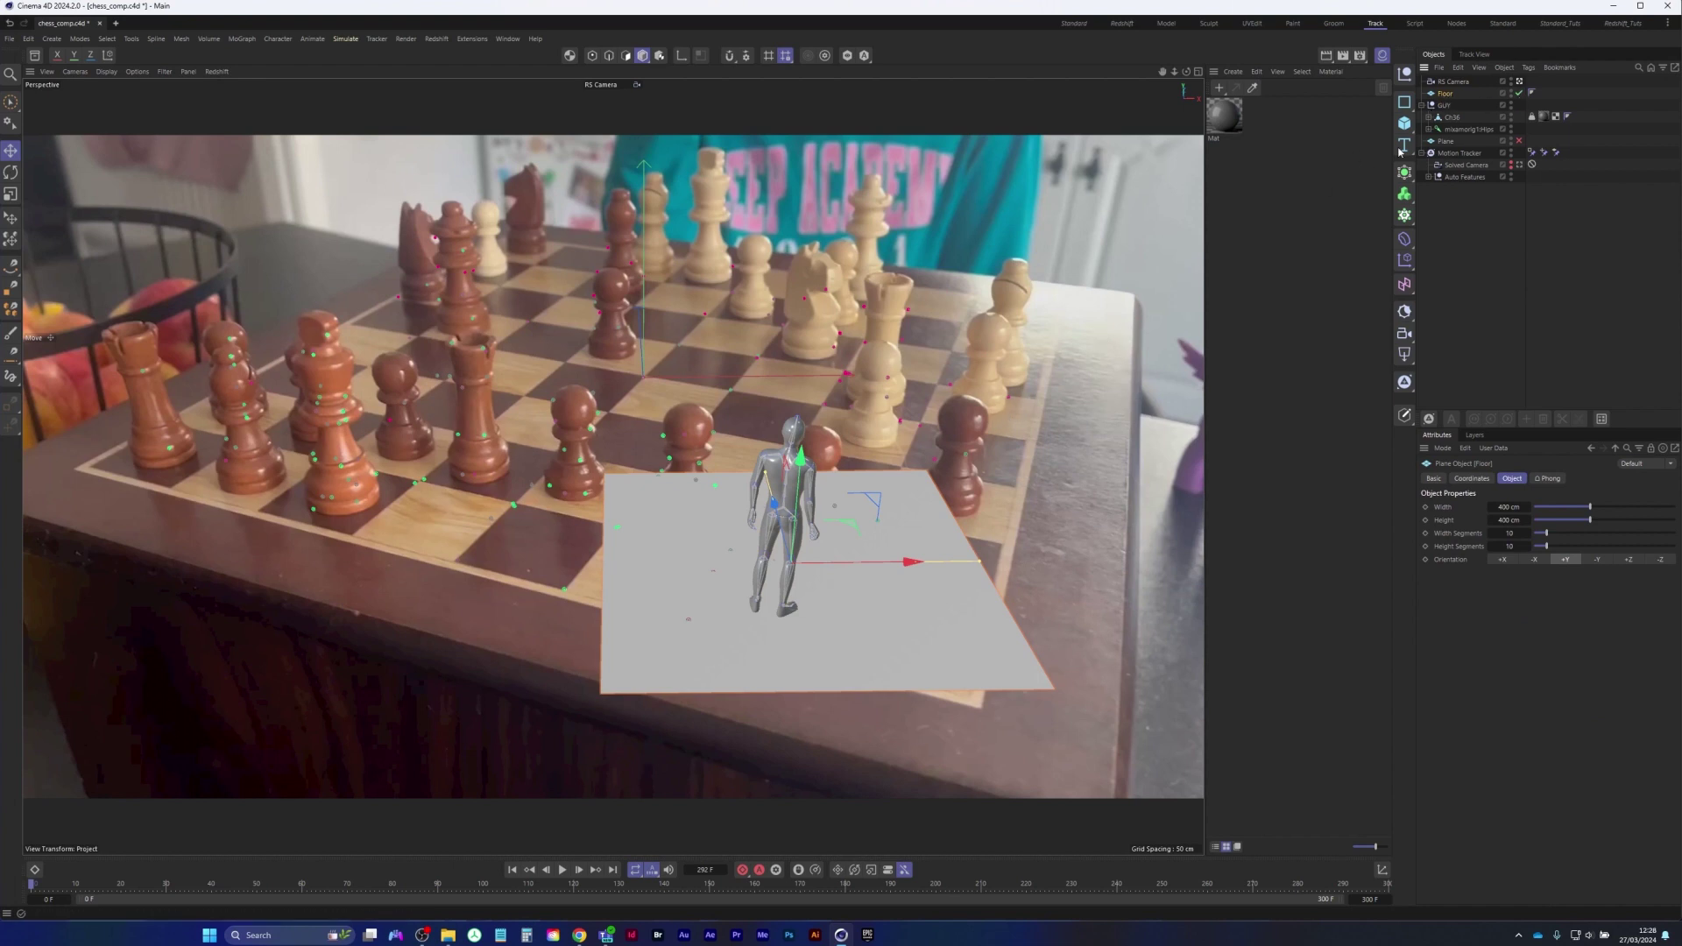
pyautogui.moveTo(1406, 126); pyautogui.dragTo(1472, 175)
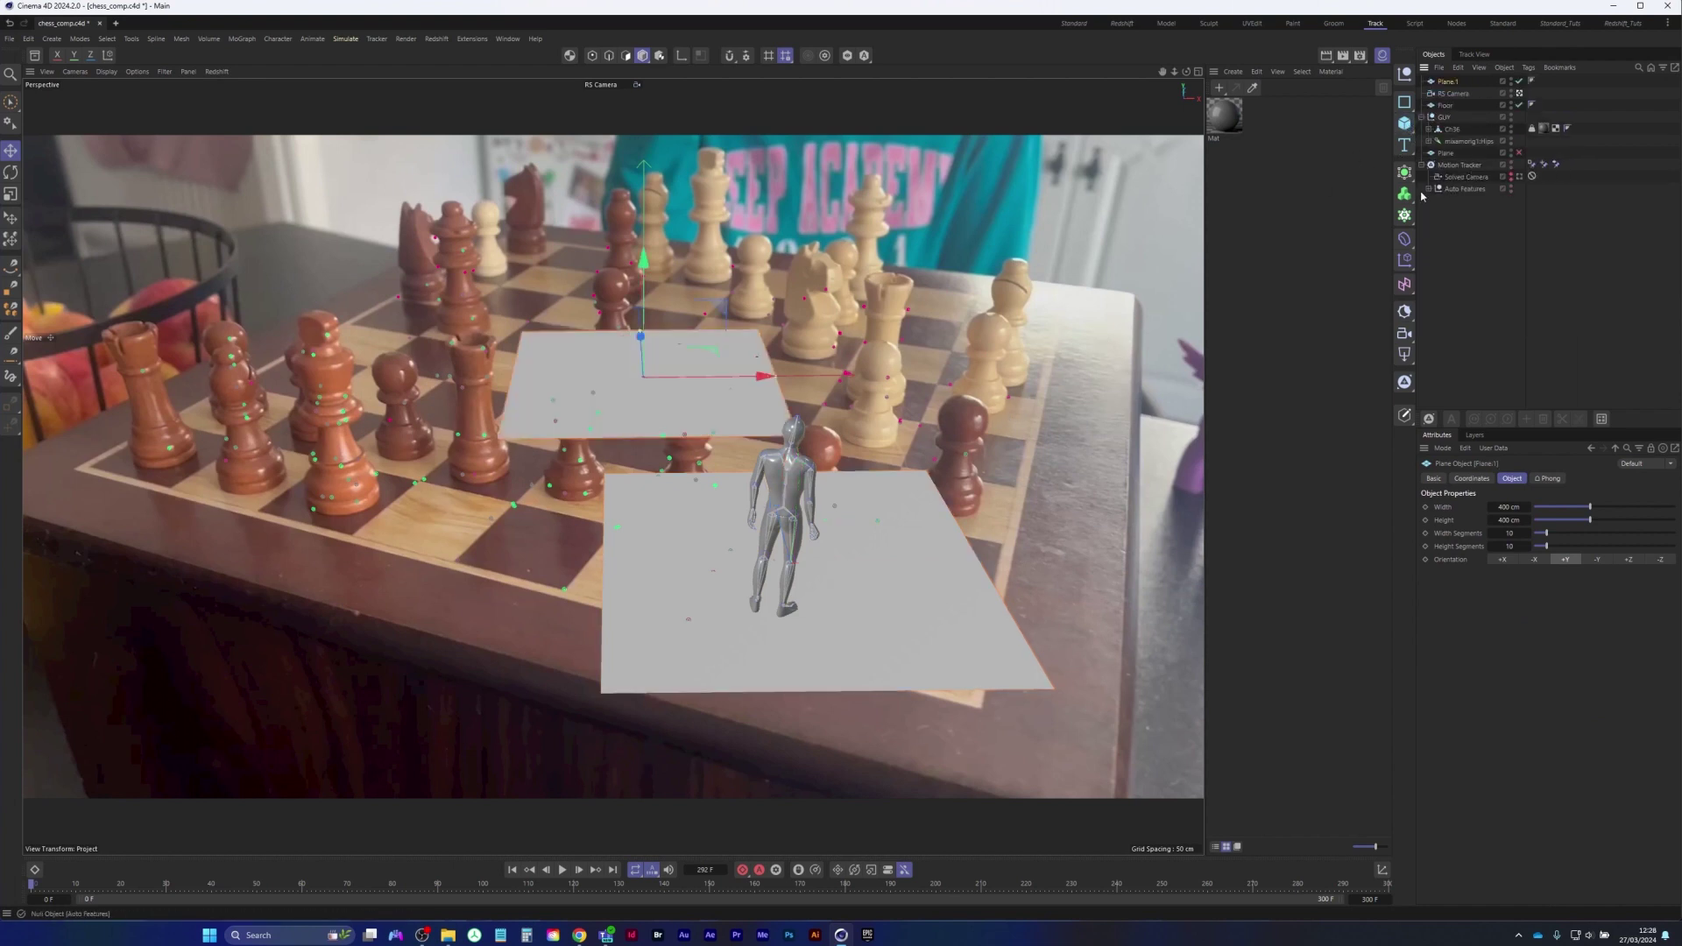
pyautogui.hotkey('ctrl', 'z')
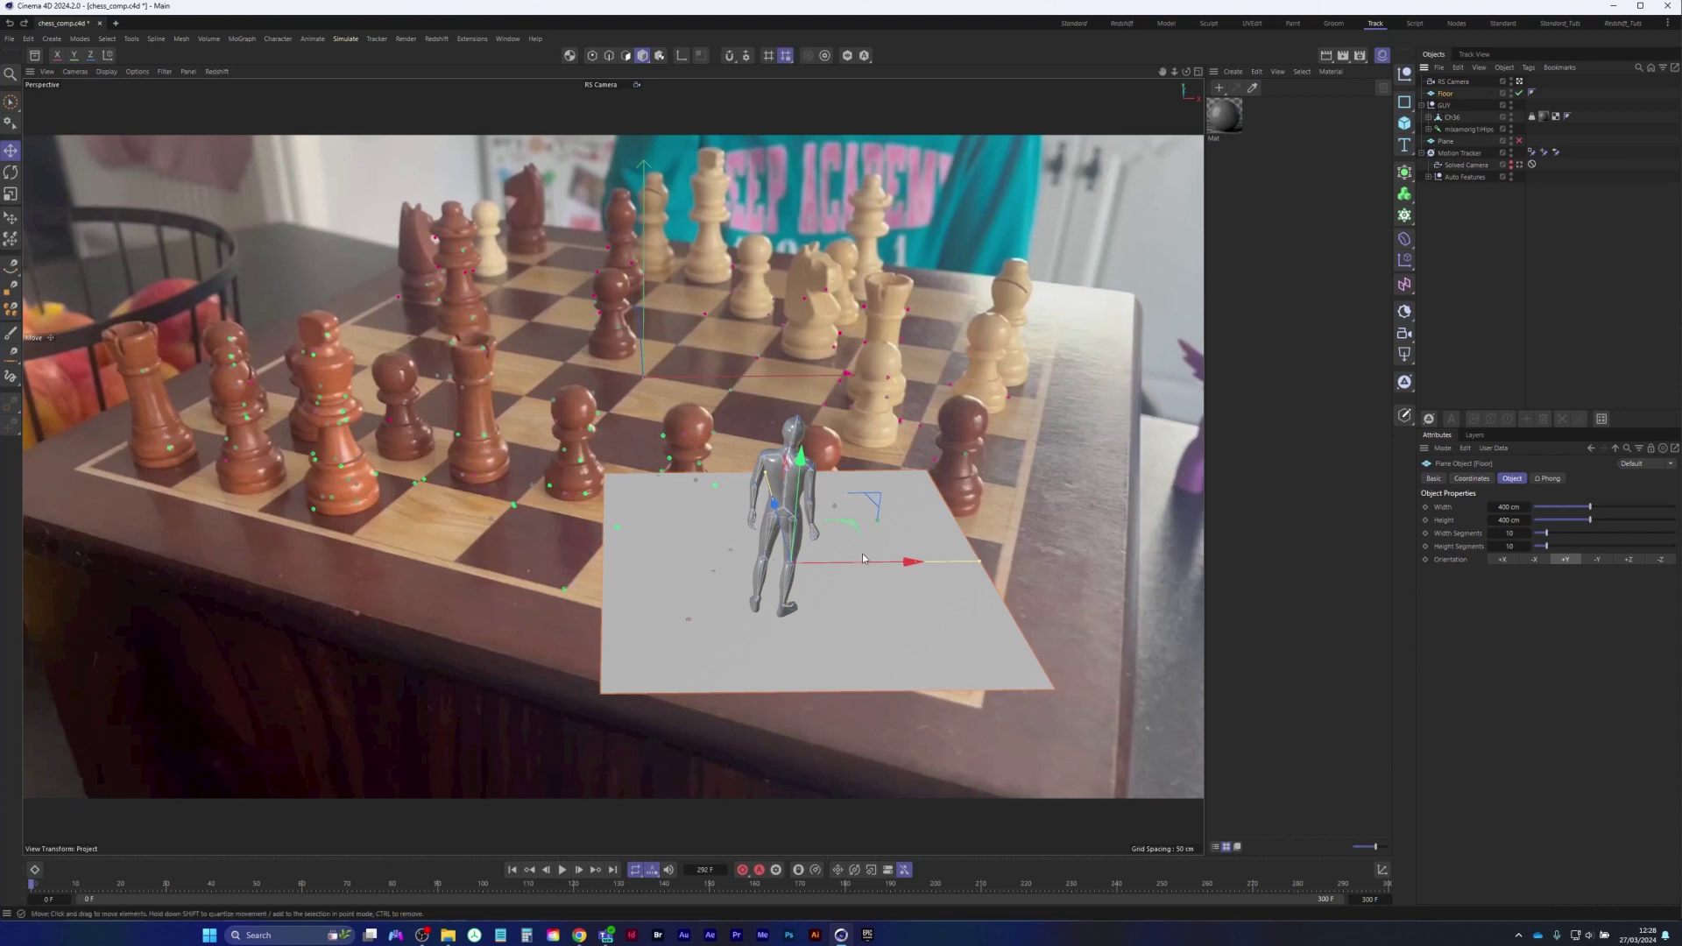
# Move the Floor plane onto the middle of the chessboard, rotated to match the table's angle, and enlarge it to cover the tabletop
pyautogui.moveTo(911, 561); pyautogui.dragTo(720, 363)
pyautogui.press('r')
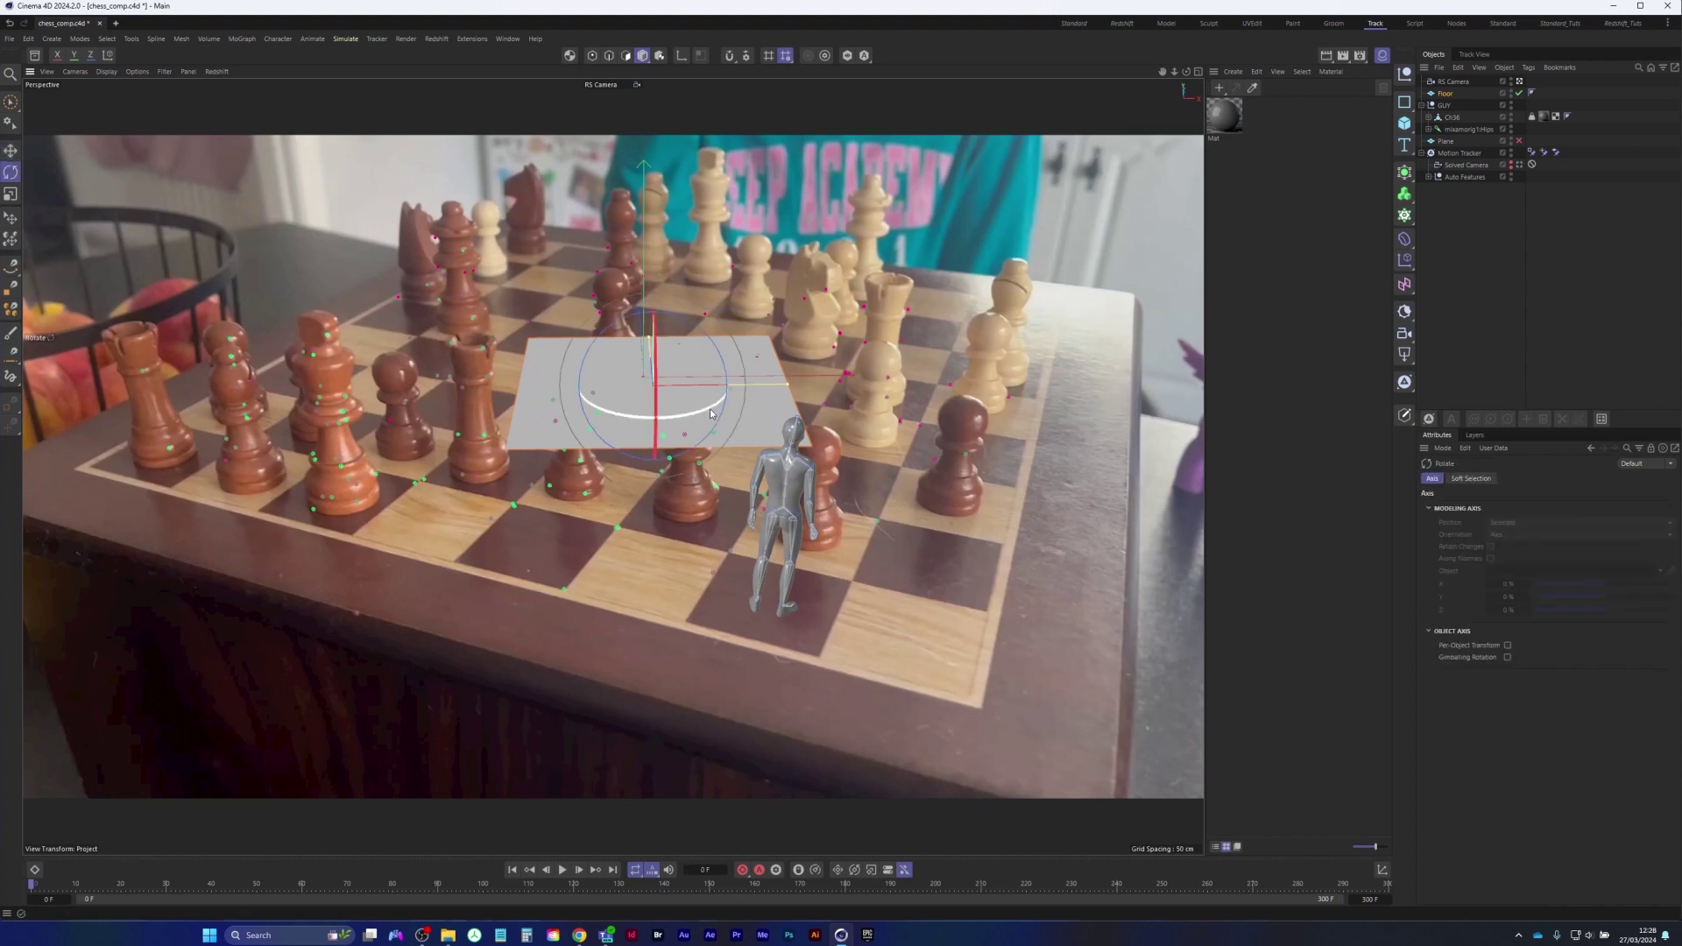
pyautogui.moveTo(699, 421)
pyautogui.mouseDown()
pyautogui.moveTo(736, 315)
pyautogui.moveTo(873, 140)
pyautogui.moveTo(860, 156)
pyautogui.mouseUp()
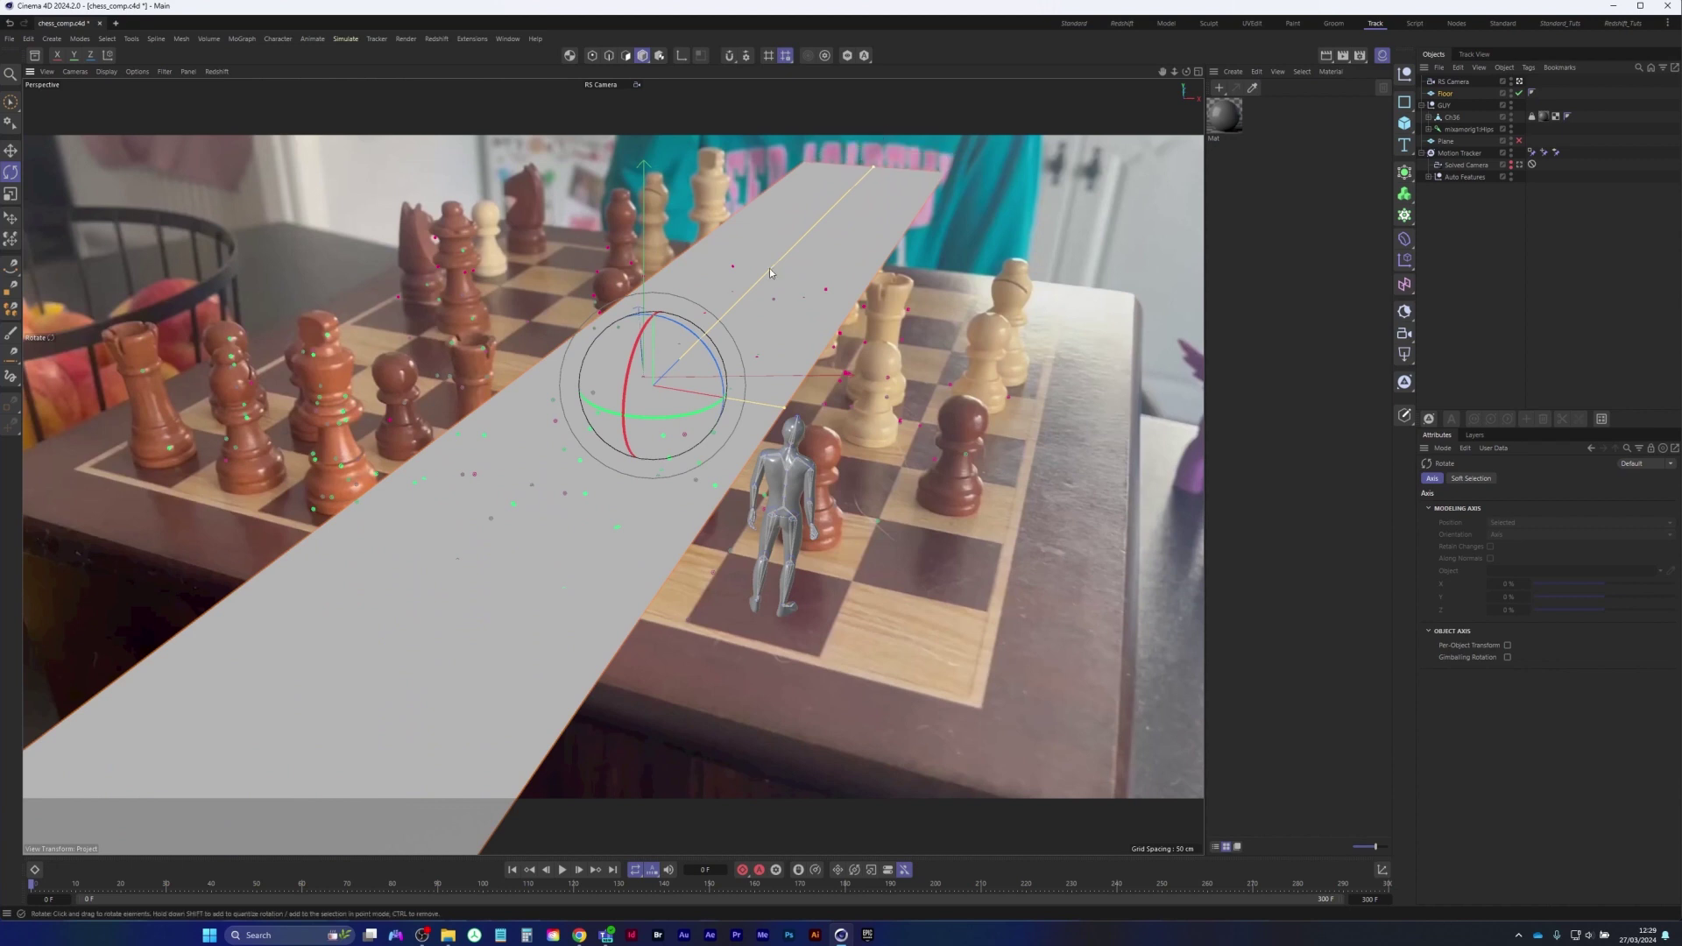
pyautogui.press('space')
pyautogui.moveTo(687, 349); pyautogui.dragTo(881, 116)
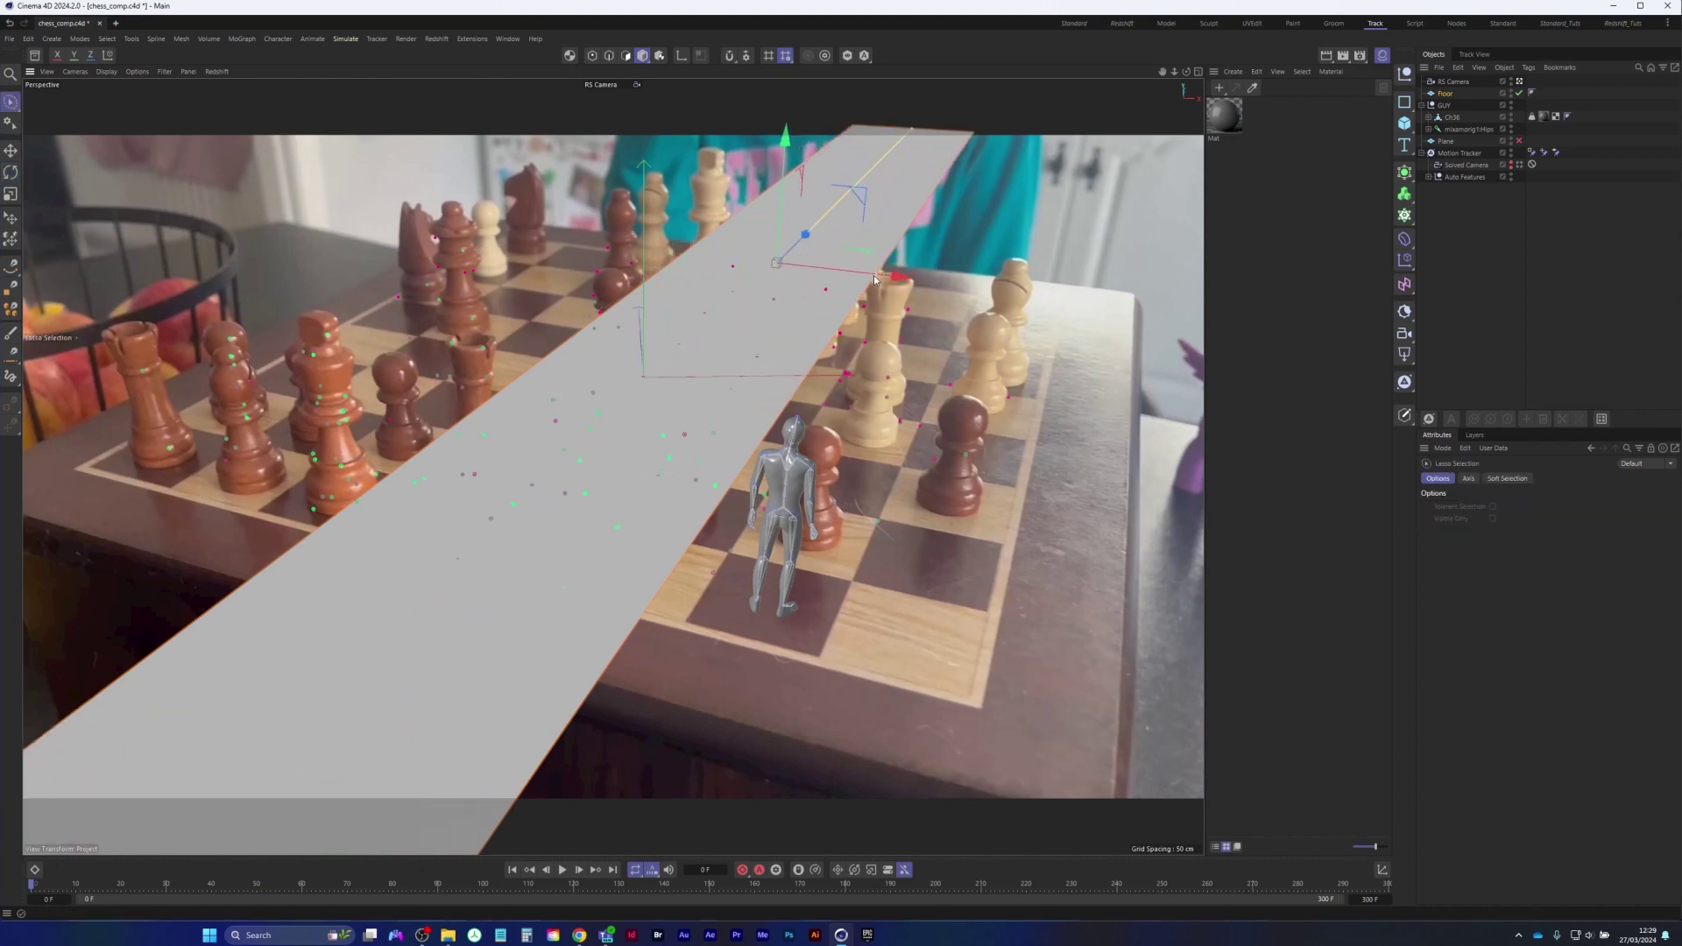
pyautogui.moveTo(874, 275); pyautogui.dragTo(903, 327)
pyautogui.middleClick(882, 333)
pyautogui.scroll(-2, 758, 329)
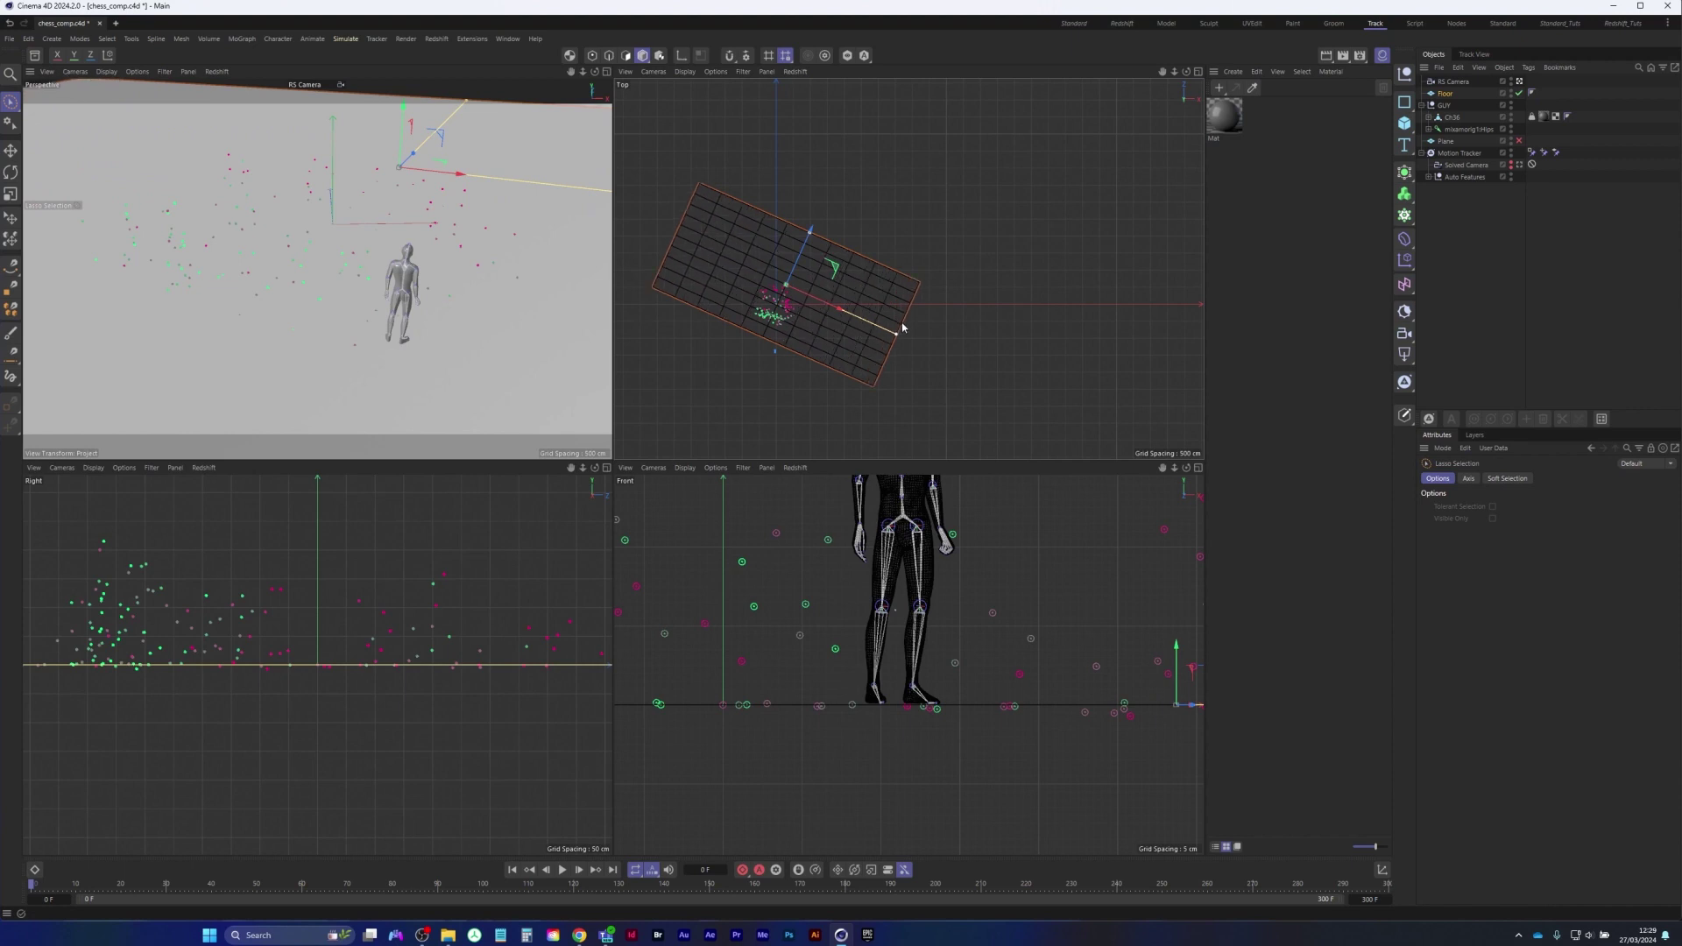
# Set the Floor plane's width and height segments to 1
pyautogui.click(1446, 94)
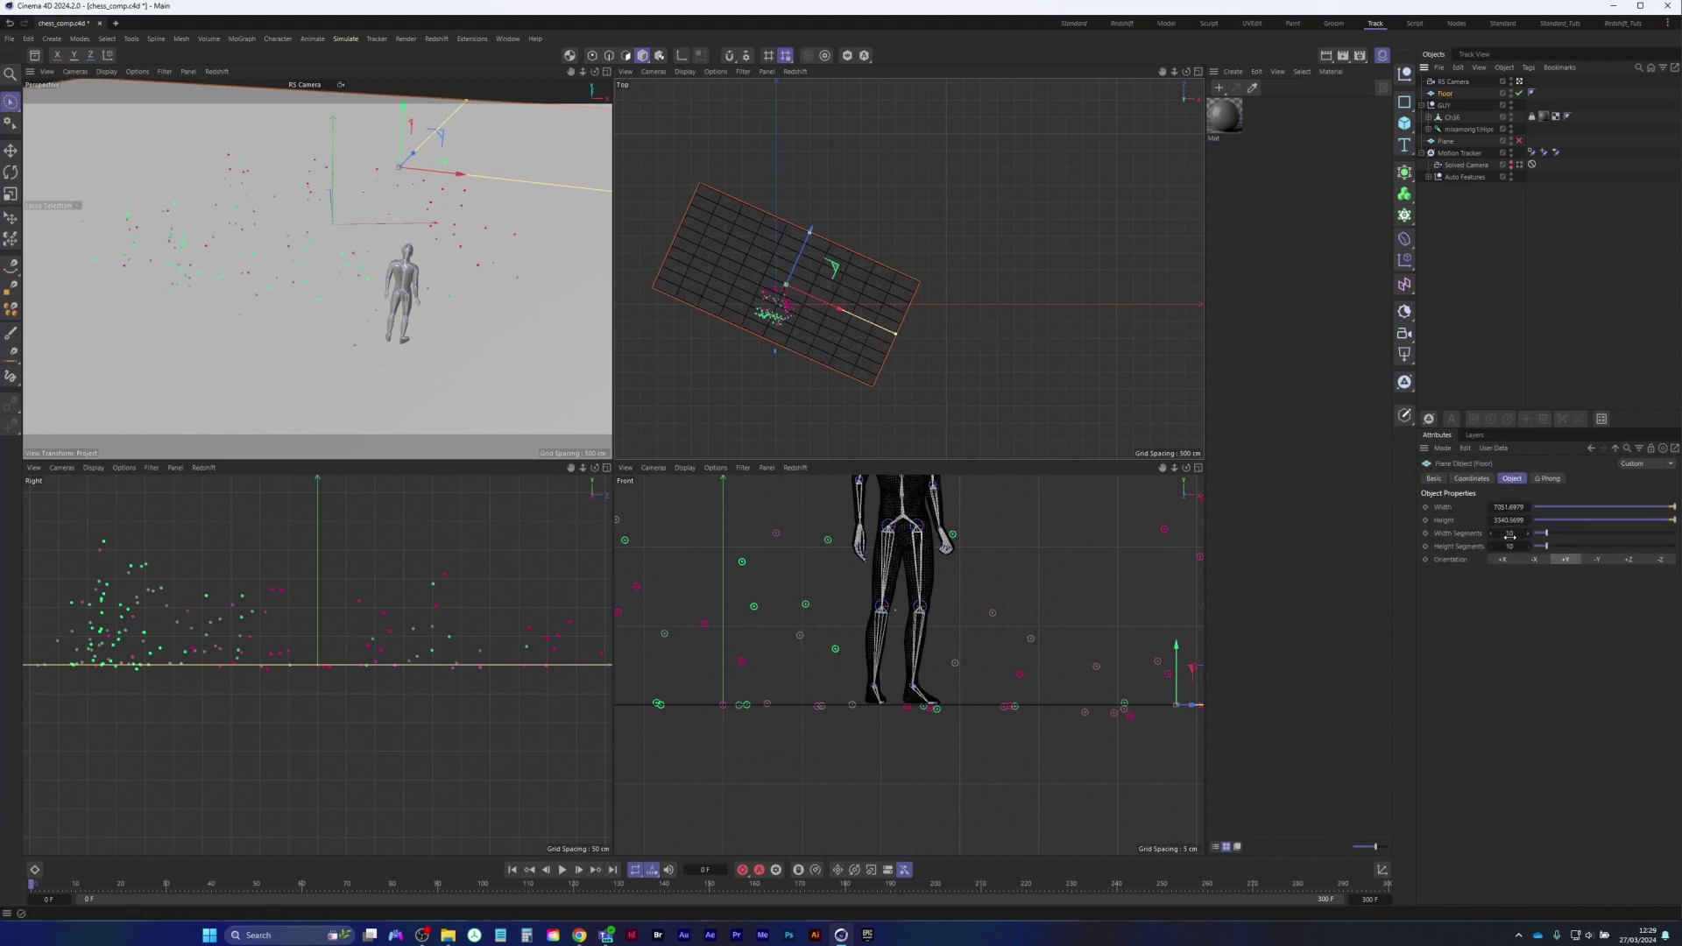
pyautogui.write('1')
pyautogui.press('Return')
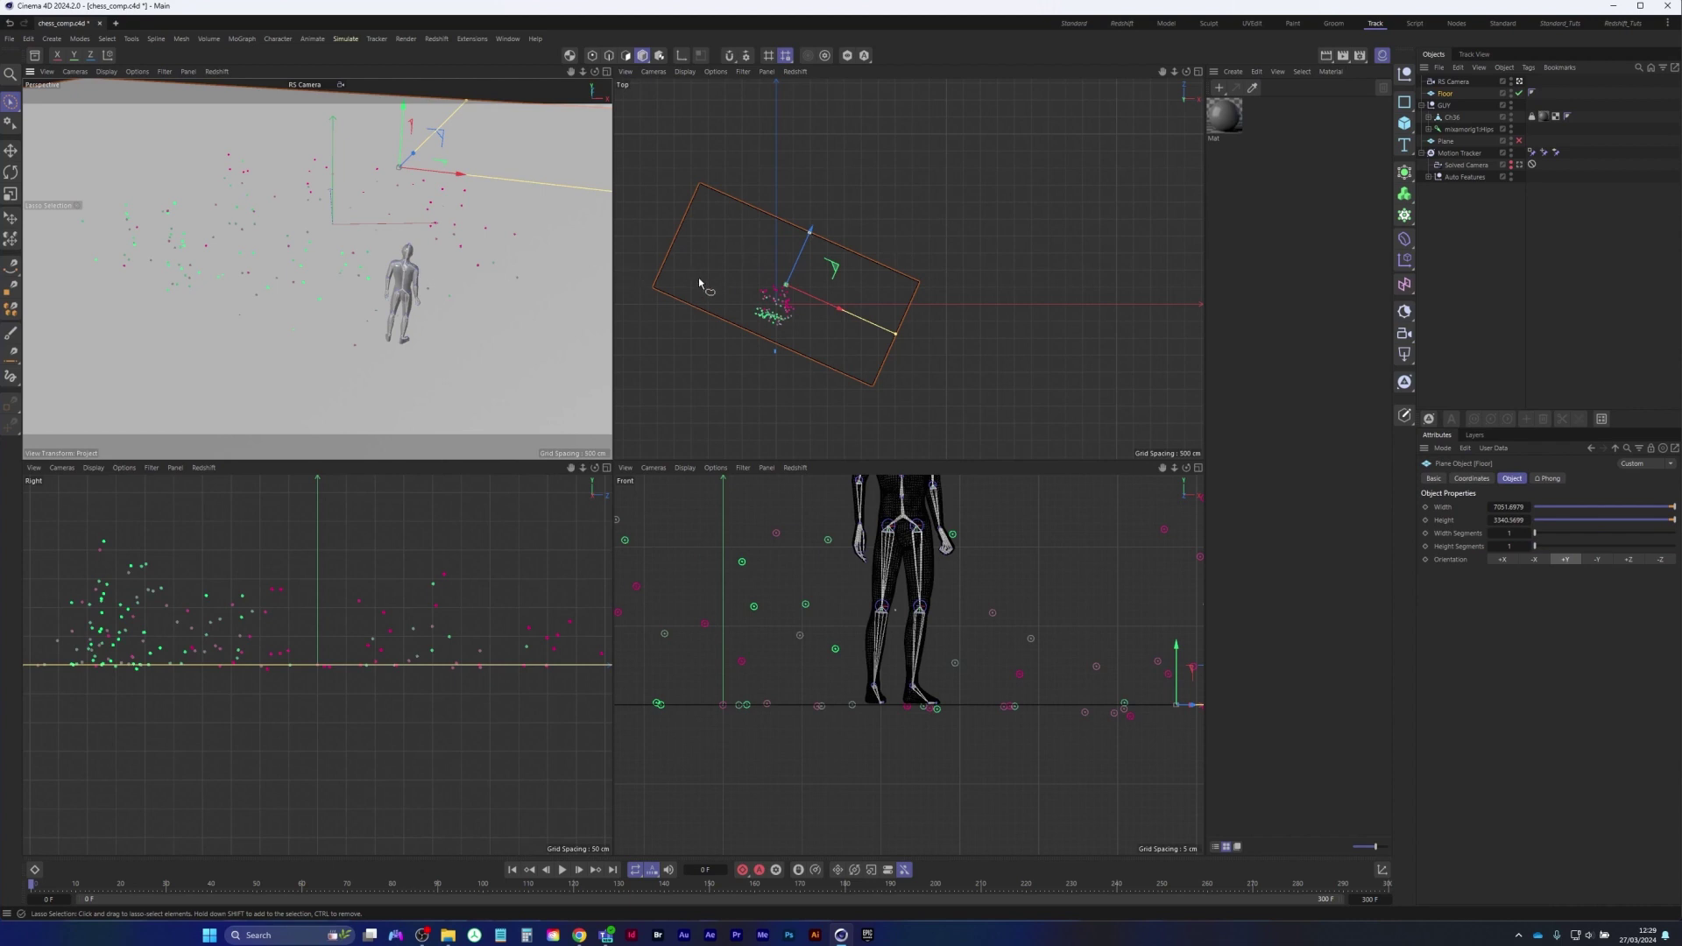
# Fine-tune the Floor to follow the table edge, with Z position about 925 cm and heading rotation about -24°
pyautogui.moveTo(805, 253); pyautogui.dragTo(808, 241)
pyautogui.middleClick(326, 337)
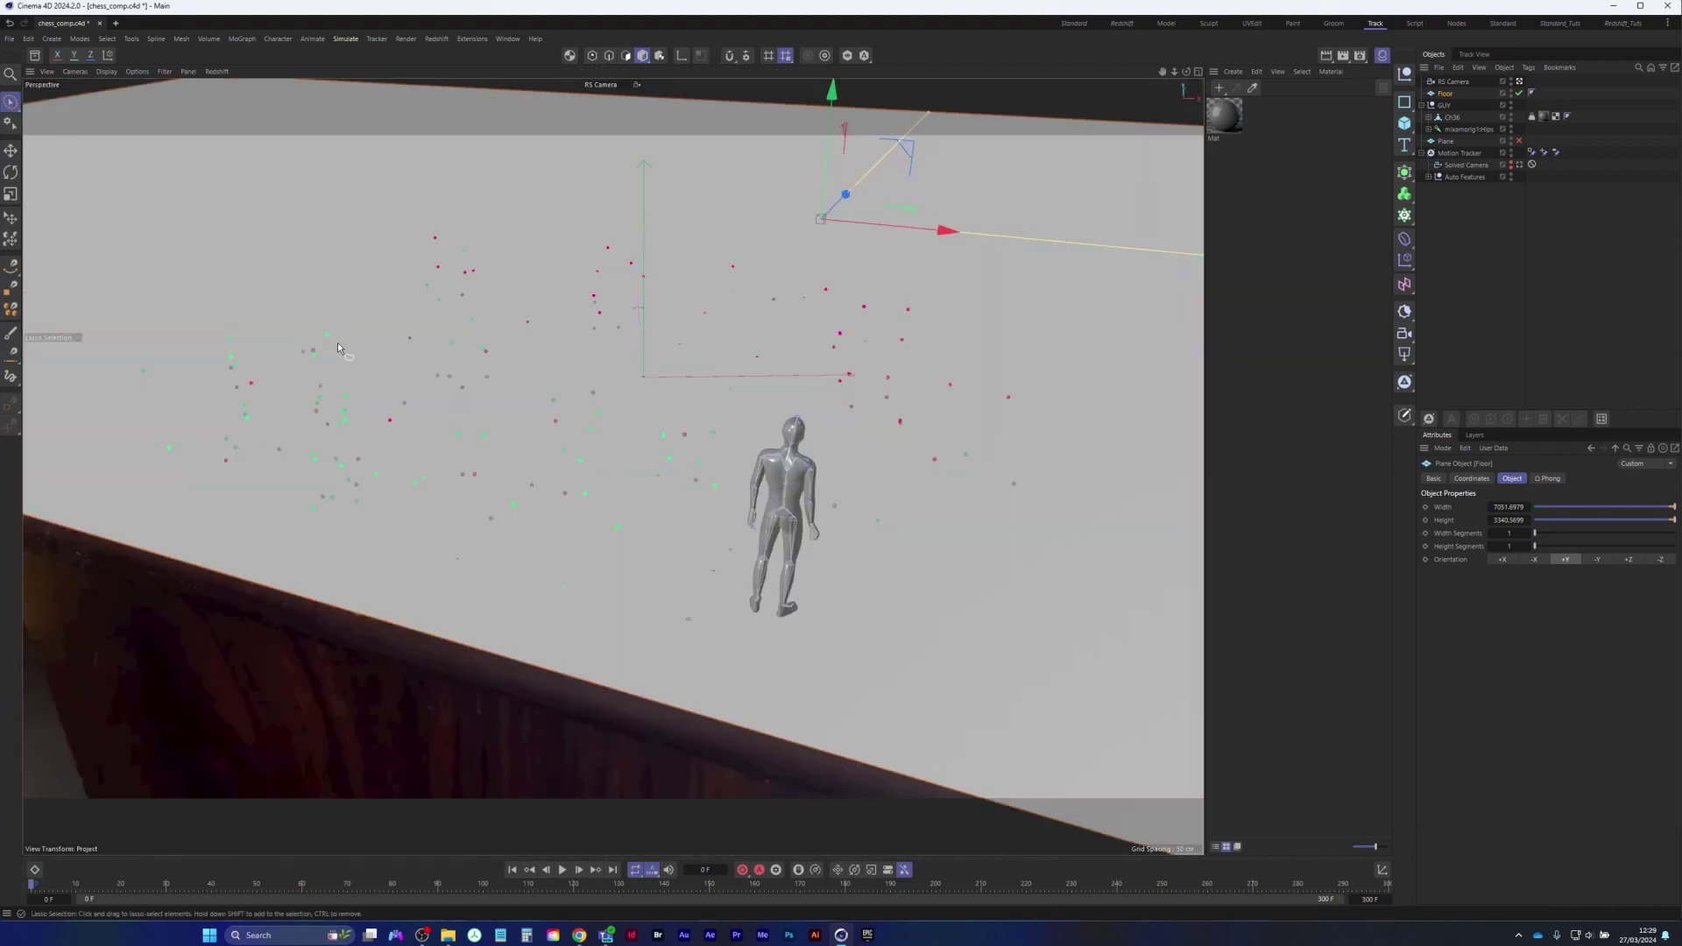
pyautogui.click(1471, 479)
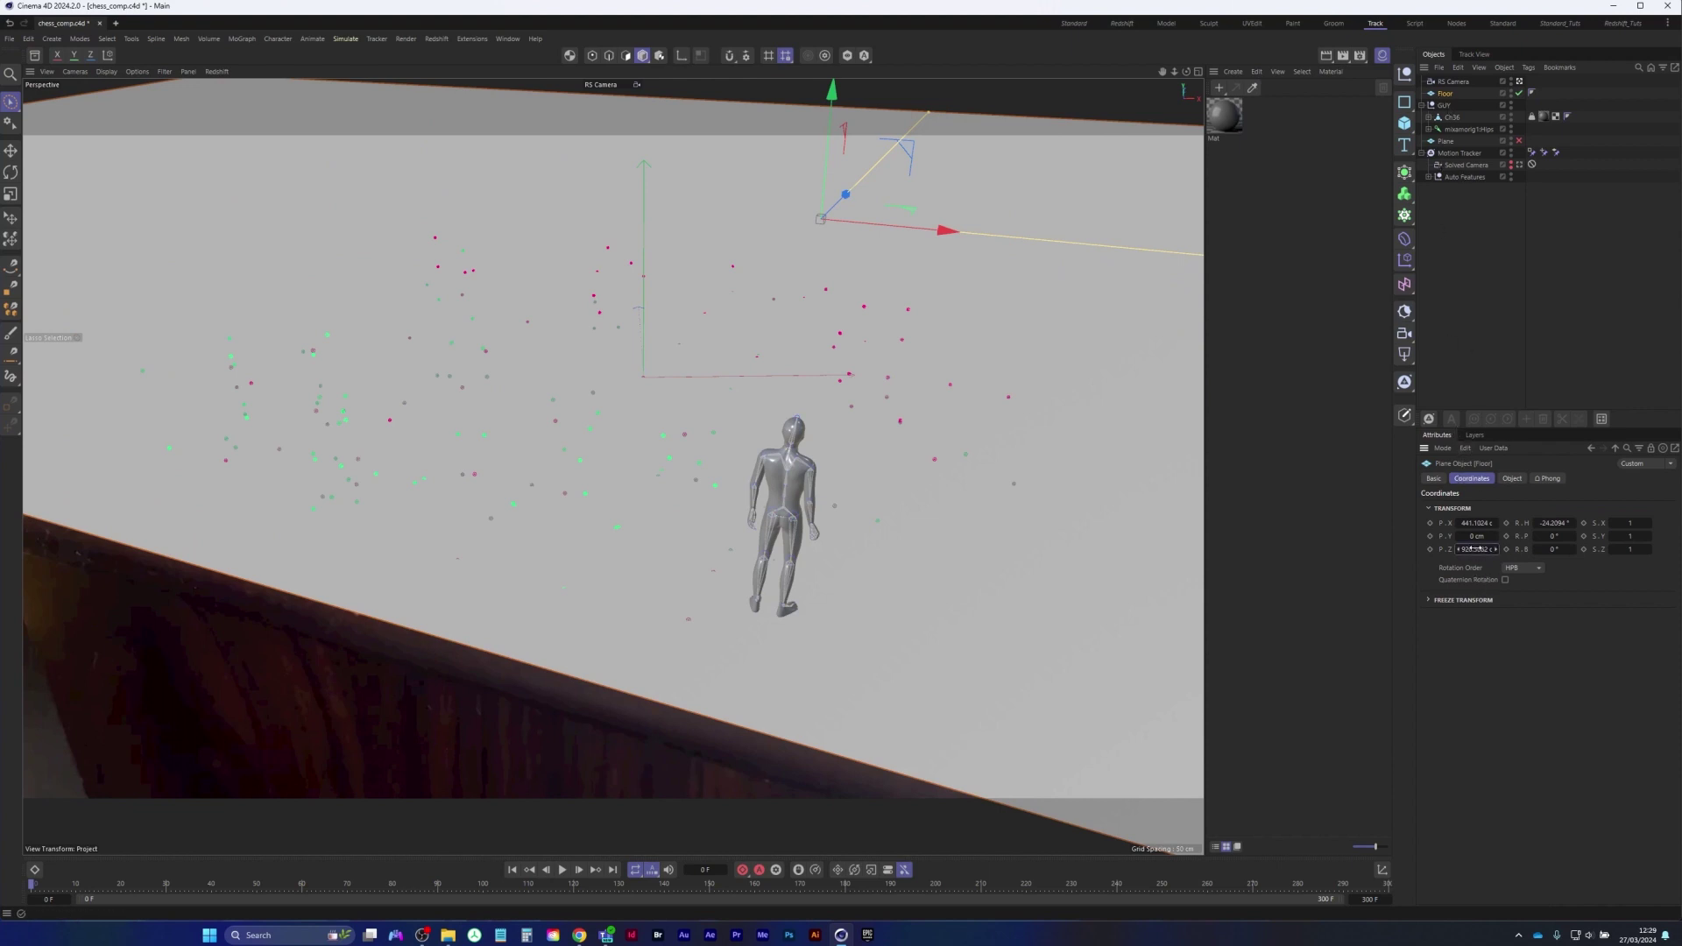
pyautogui.moveTo(1473, 548); pyautogui.dragTo(1456, 556)
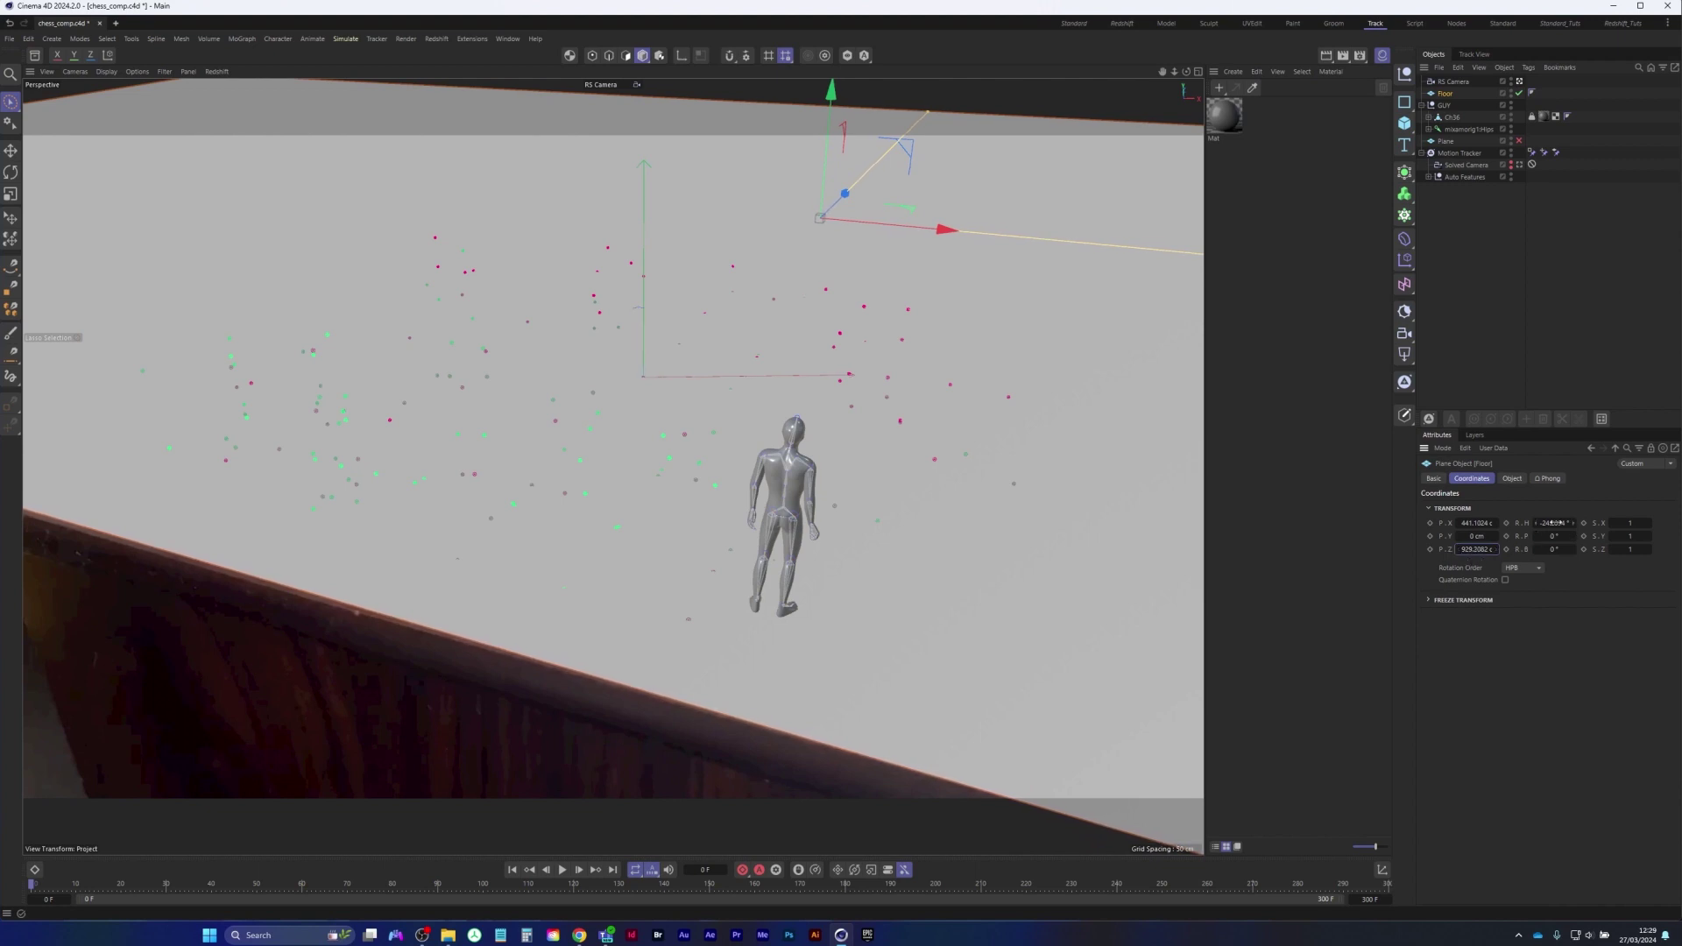
pyautogui.moveTo(1553, 523); pyautogui.dragTo(1555, 524)
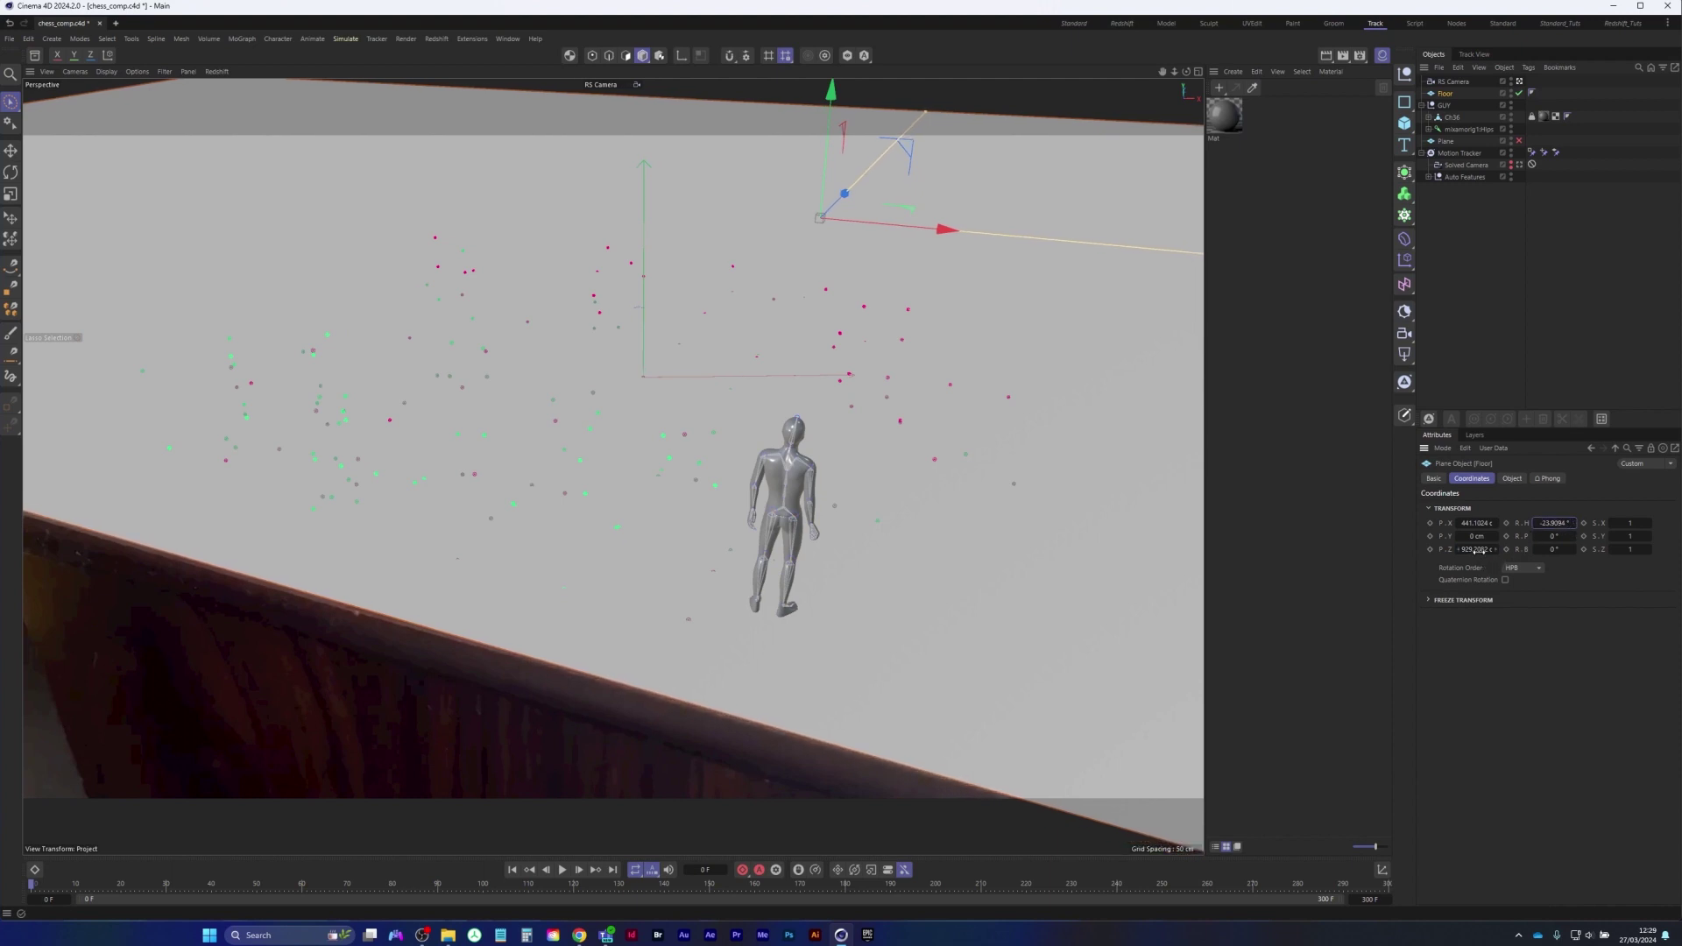
pyautogui.moveTo(1477, 549); pyautogui.dragTo(1464, 552)
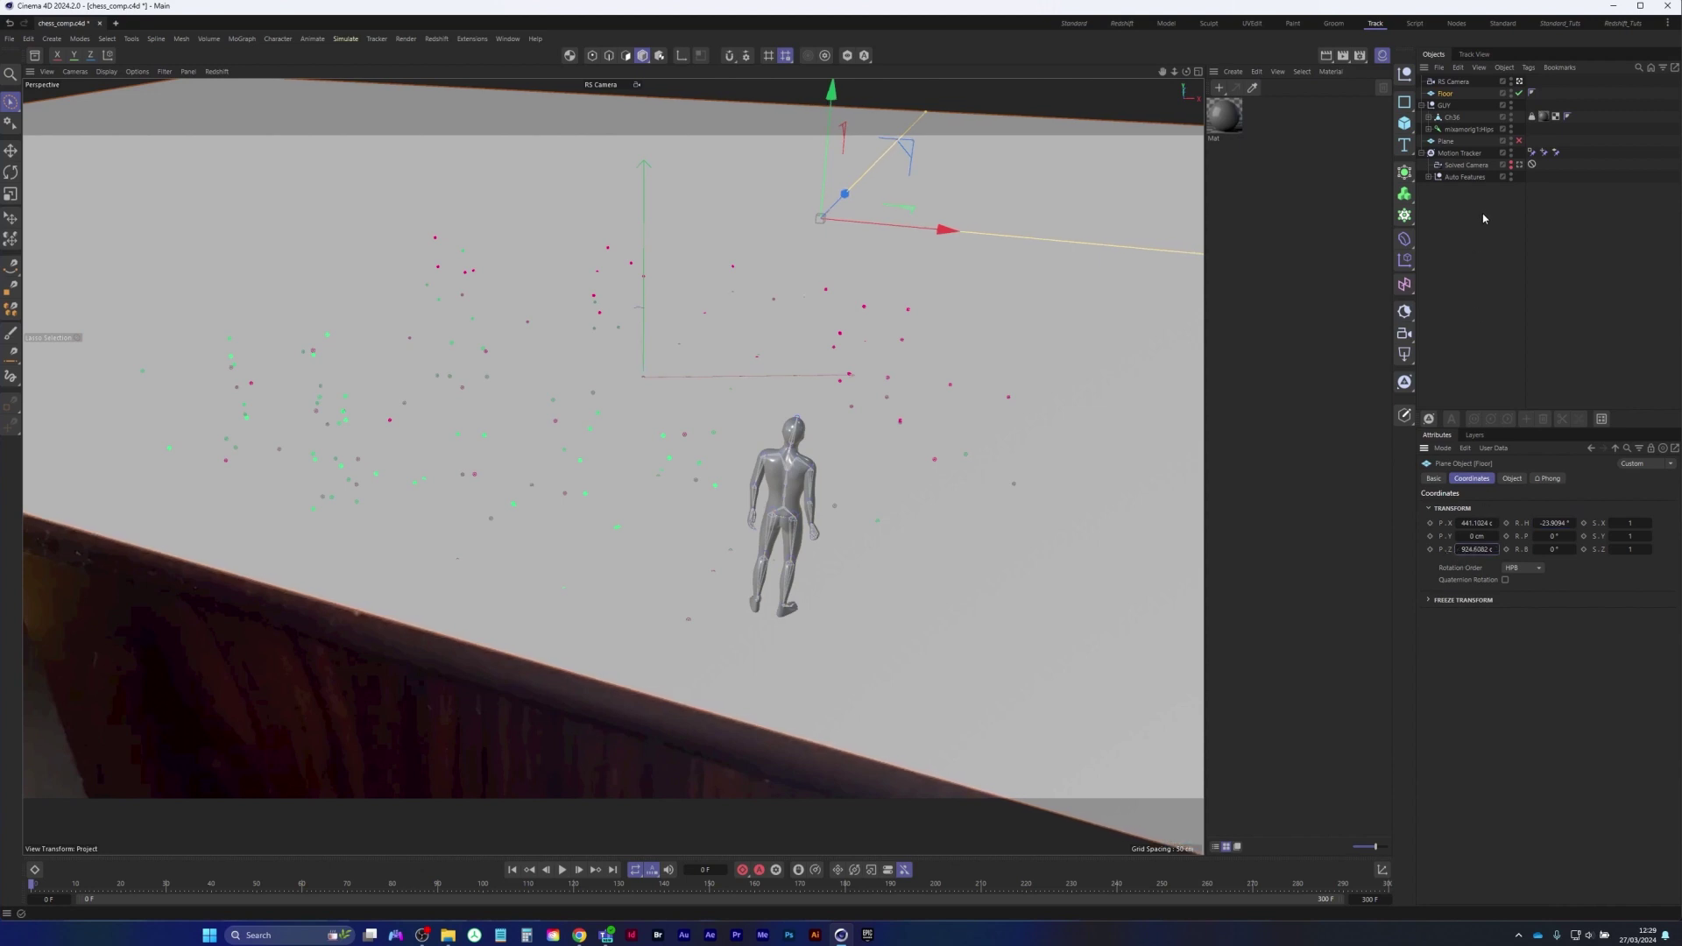
# Add an RS Object render tag to the Floor
pyautogui.rightClick(1447, 95)
pyautogui.click(1447, 95)
pyautogui.rightClick(1446, 94)
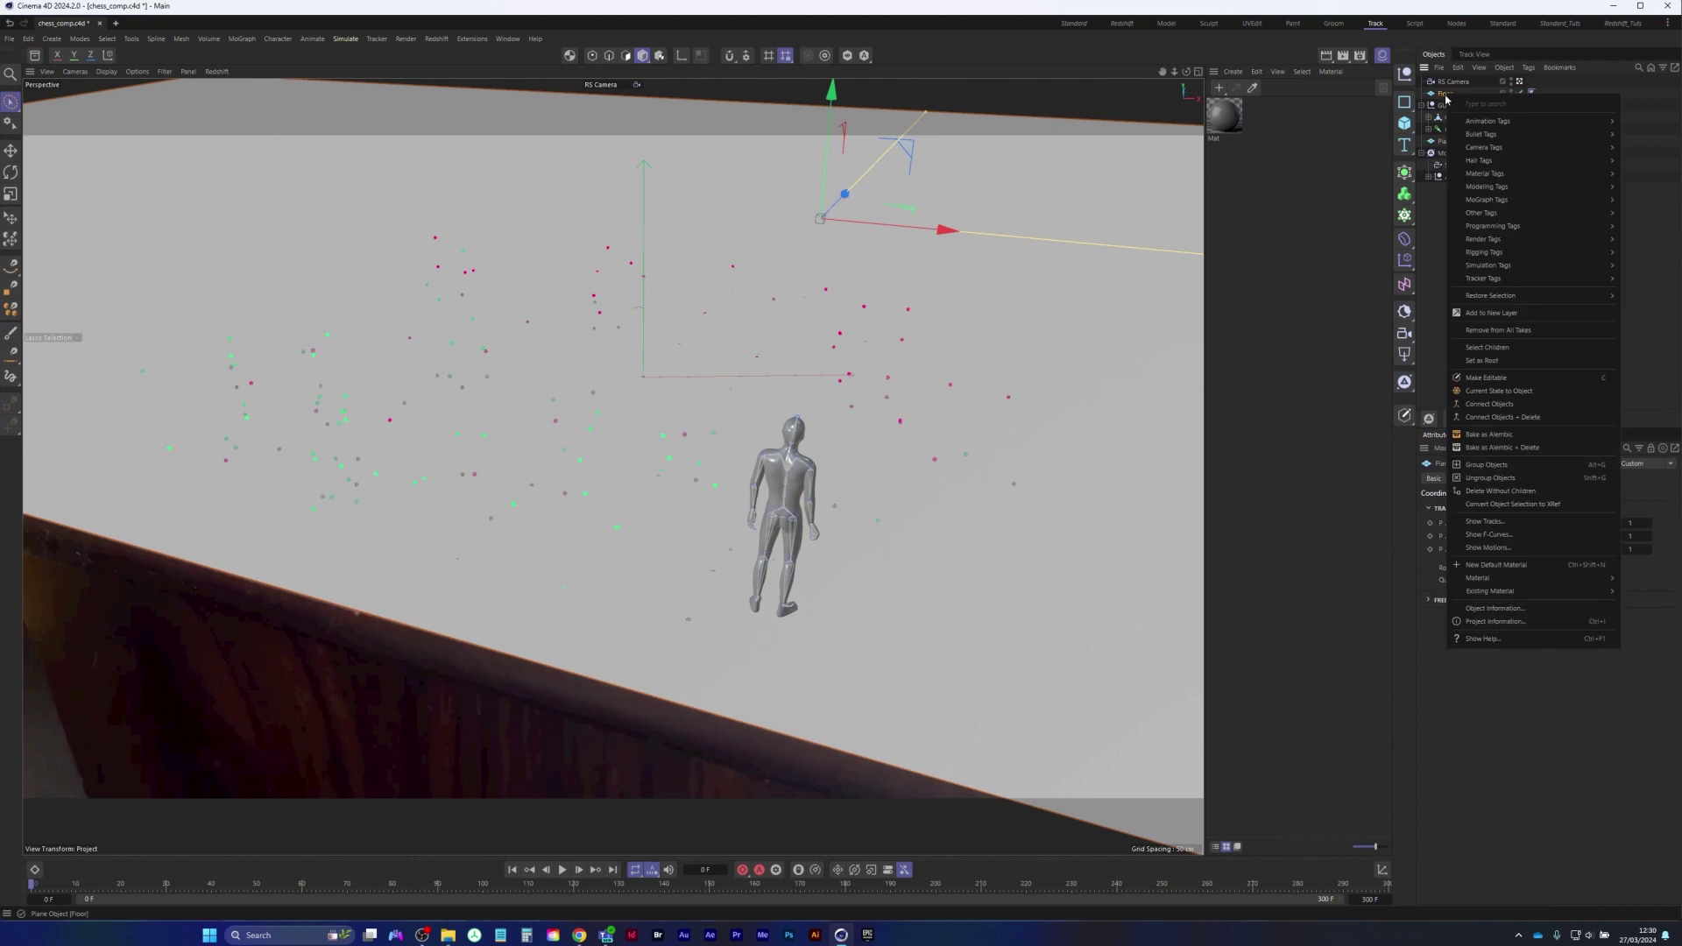
pyautogui.moveTo(1523, 240)
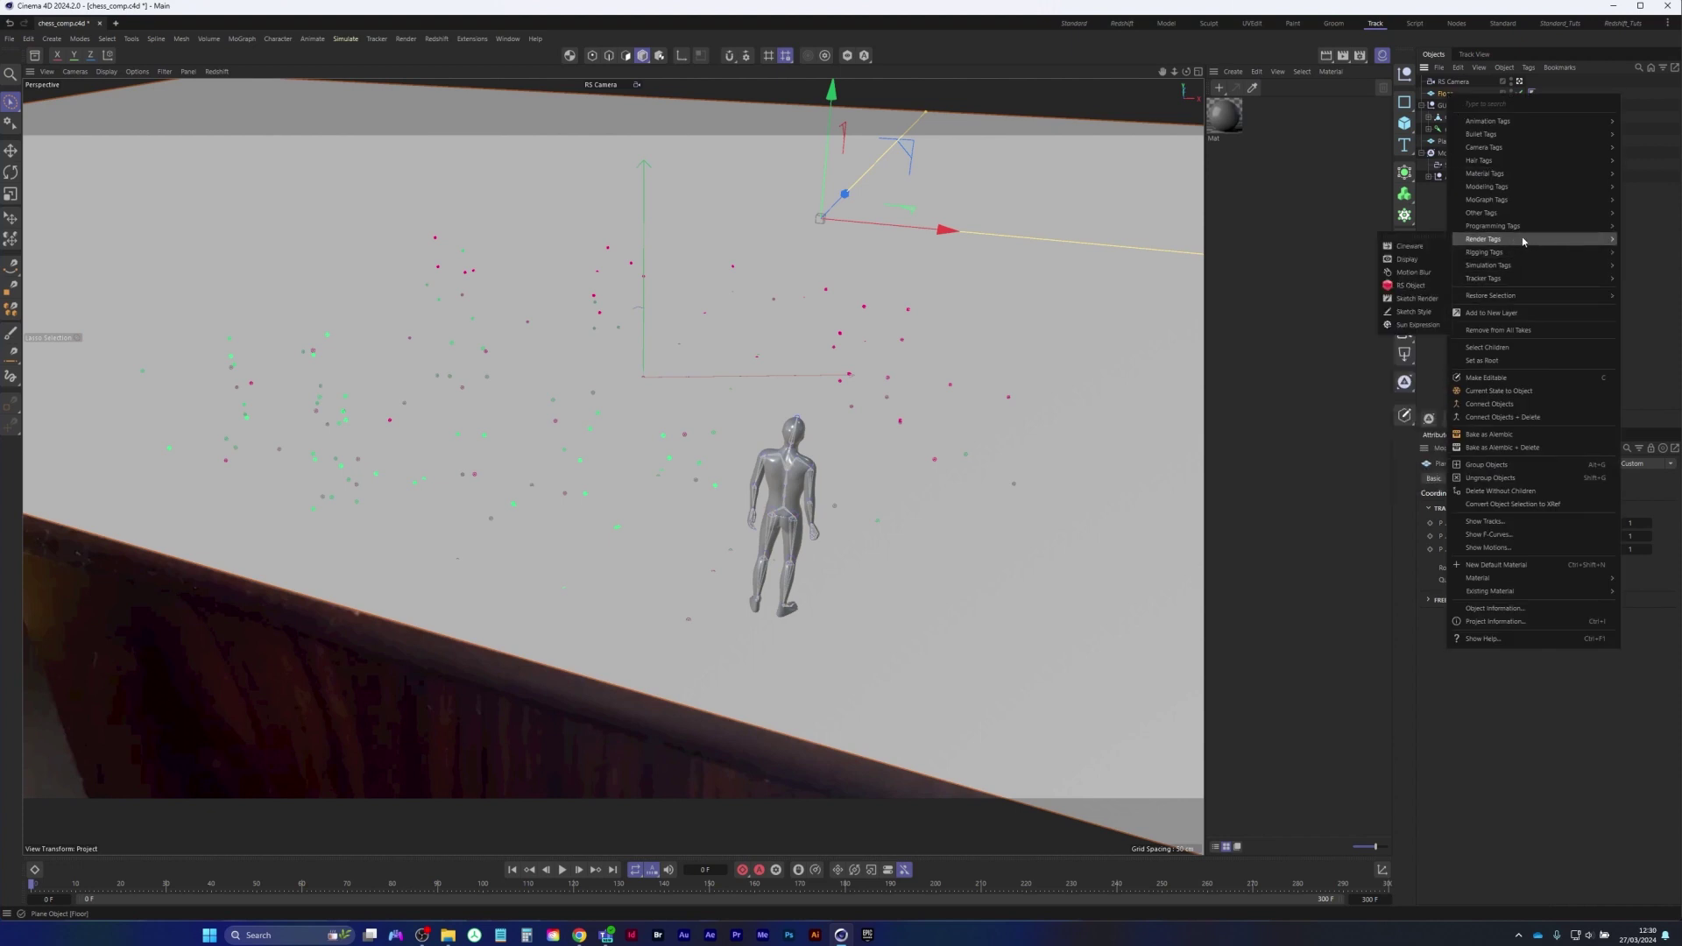
pyautogui.click(1412, 286)
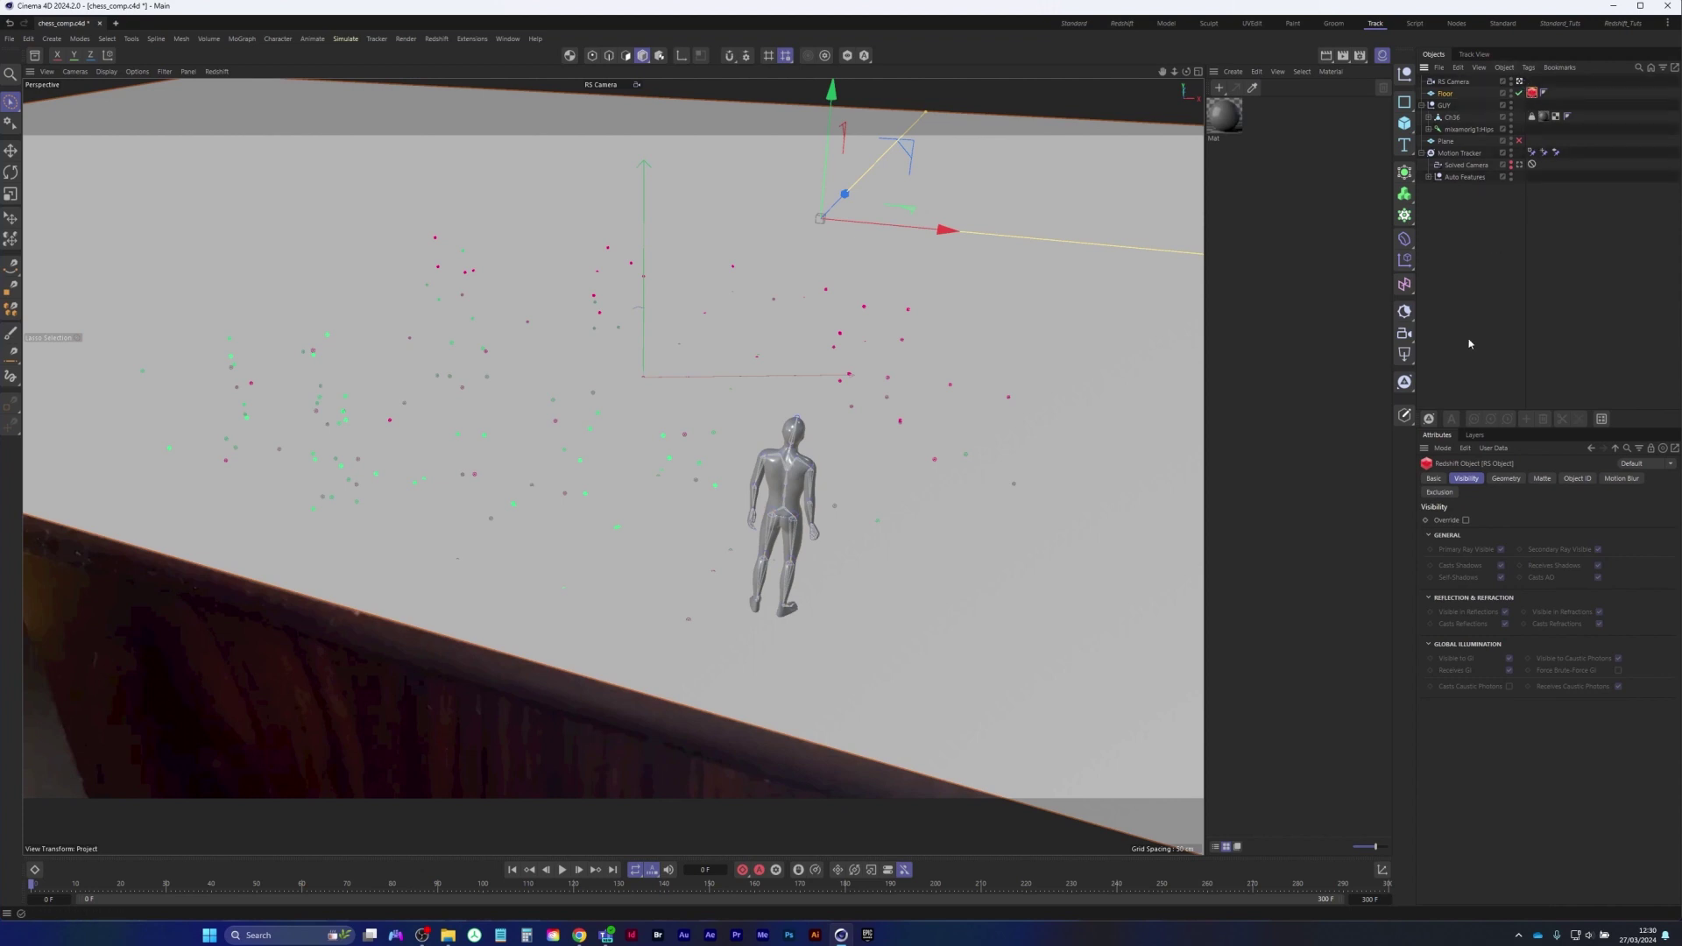
# Override the matte settings on the Floor's Redshift Object tag, enable the matte, and save the project
pyautogui.click(1543, 480)
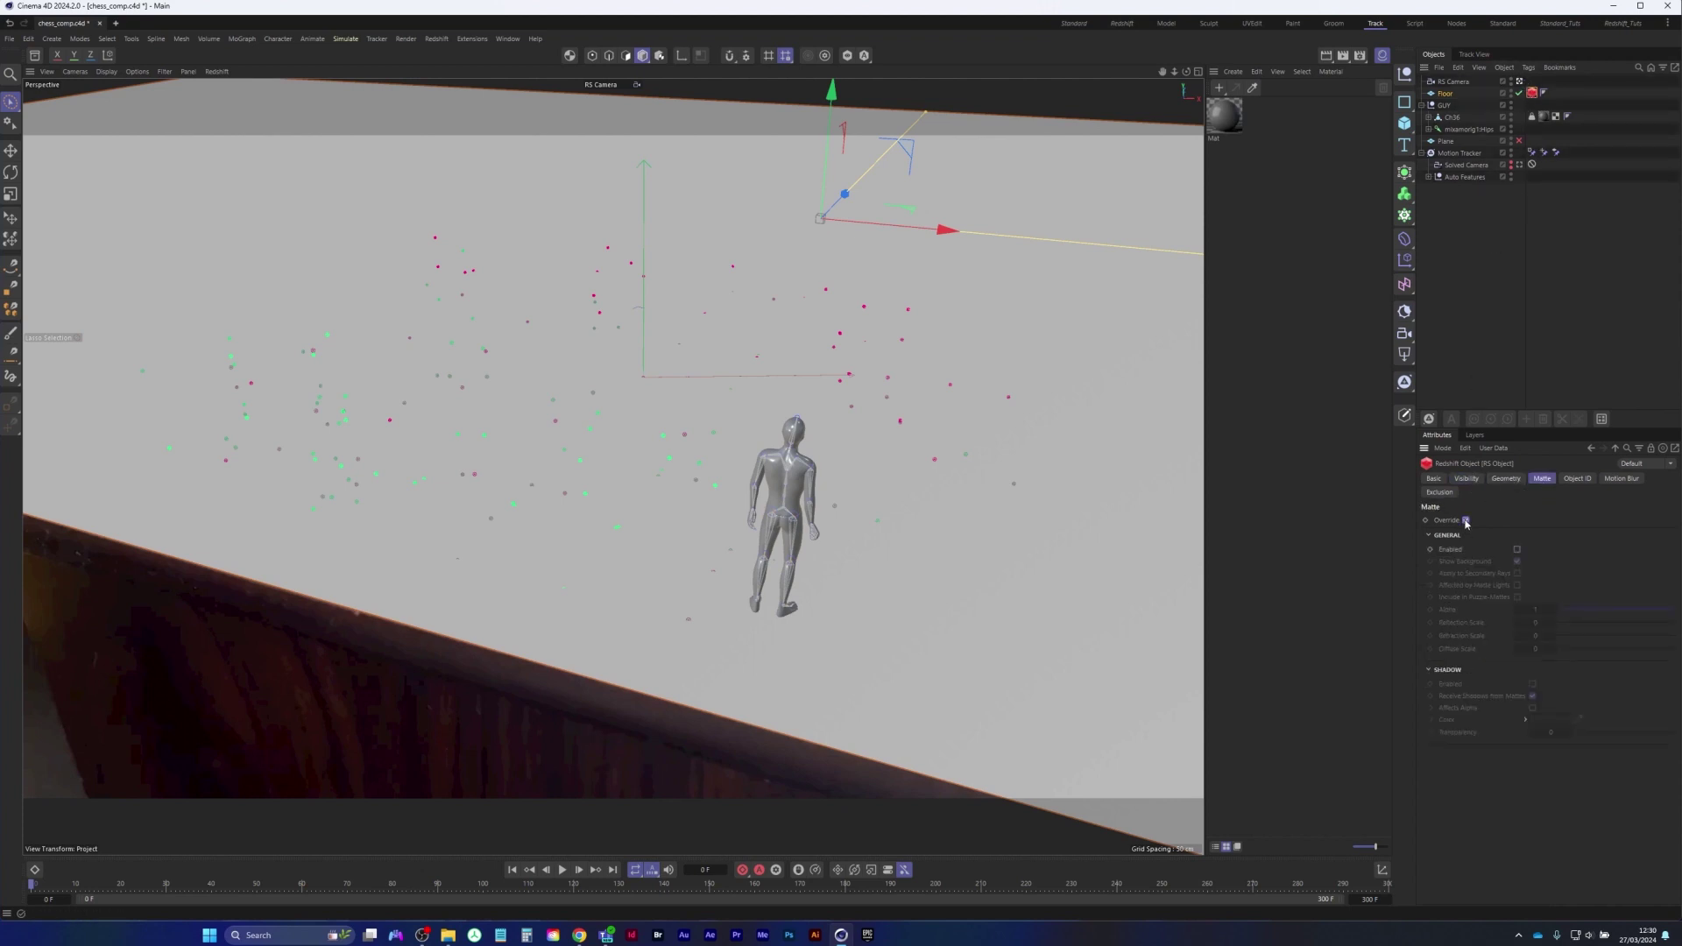
pyautogui.click(1518, 551)
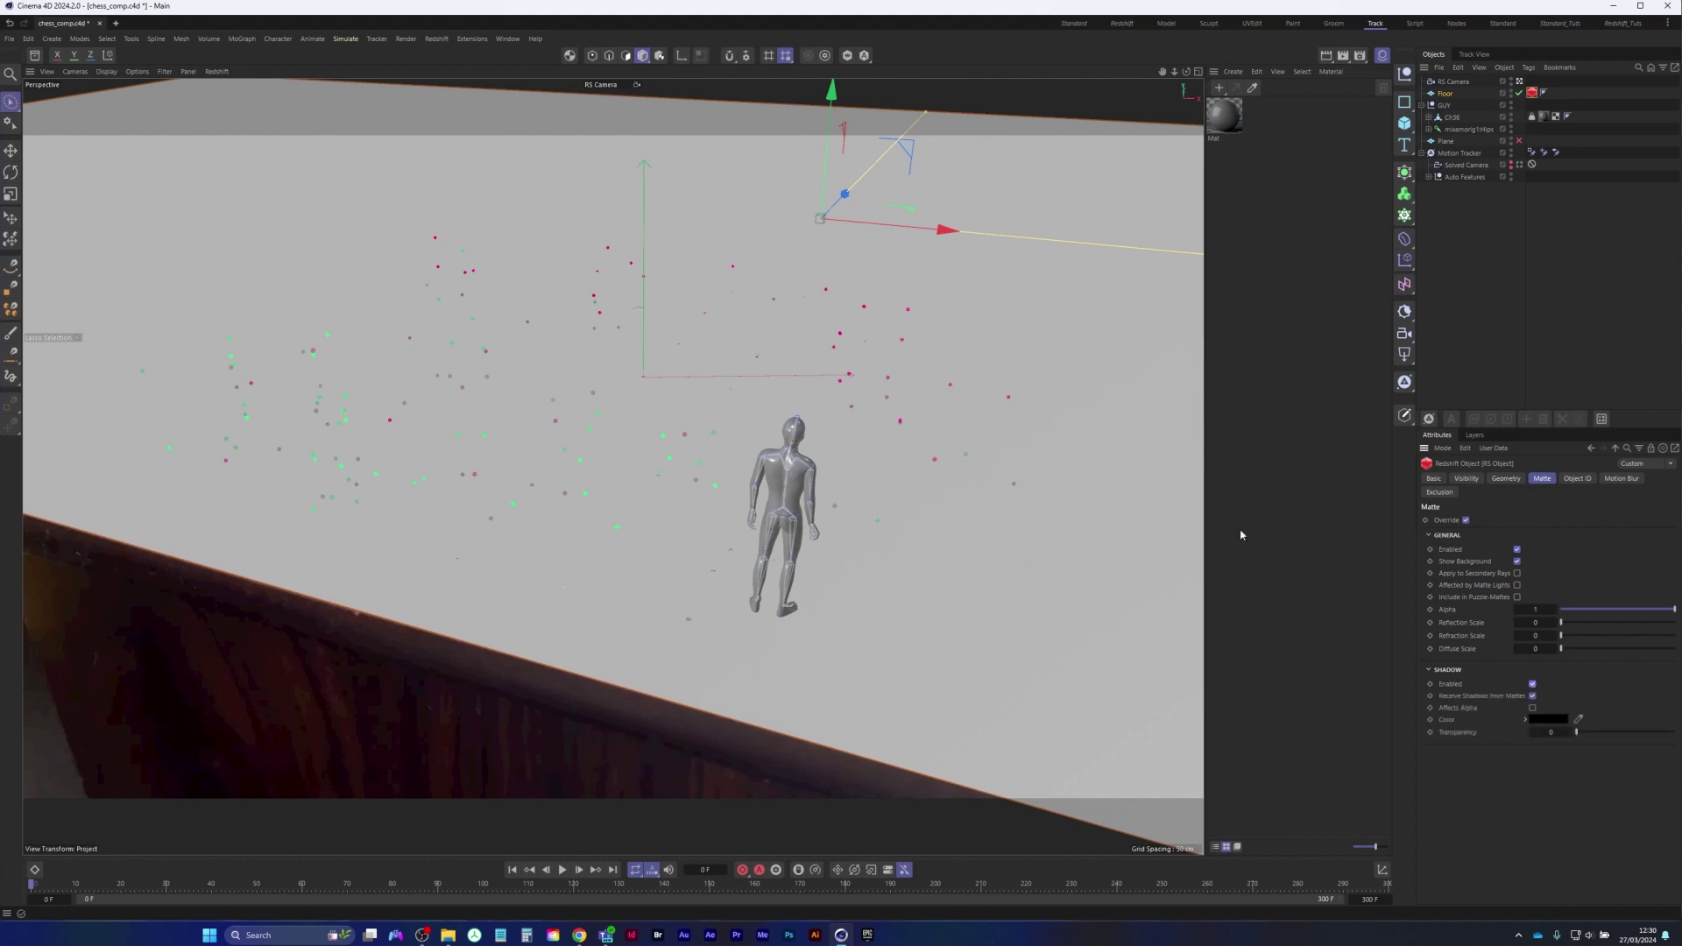
pyautogui.click(10, 39)
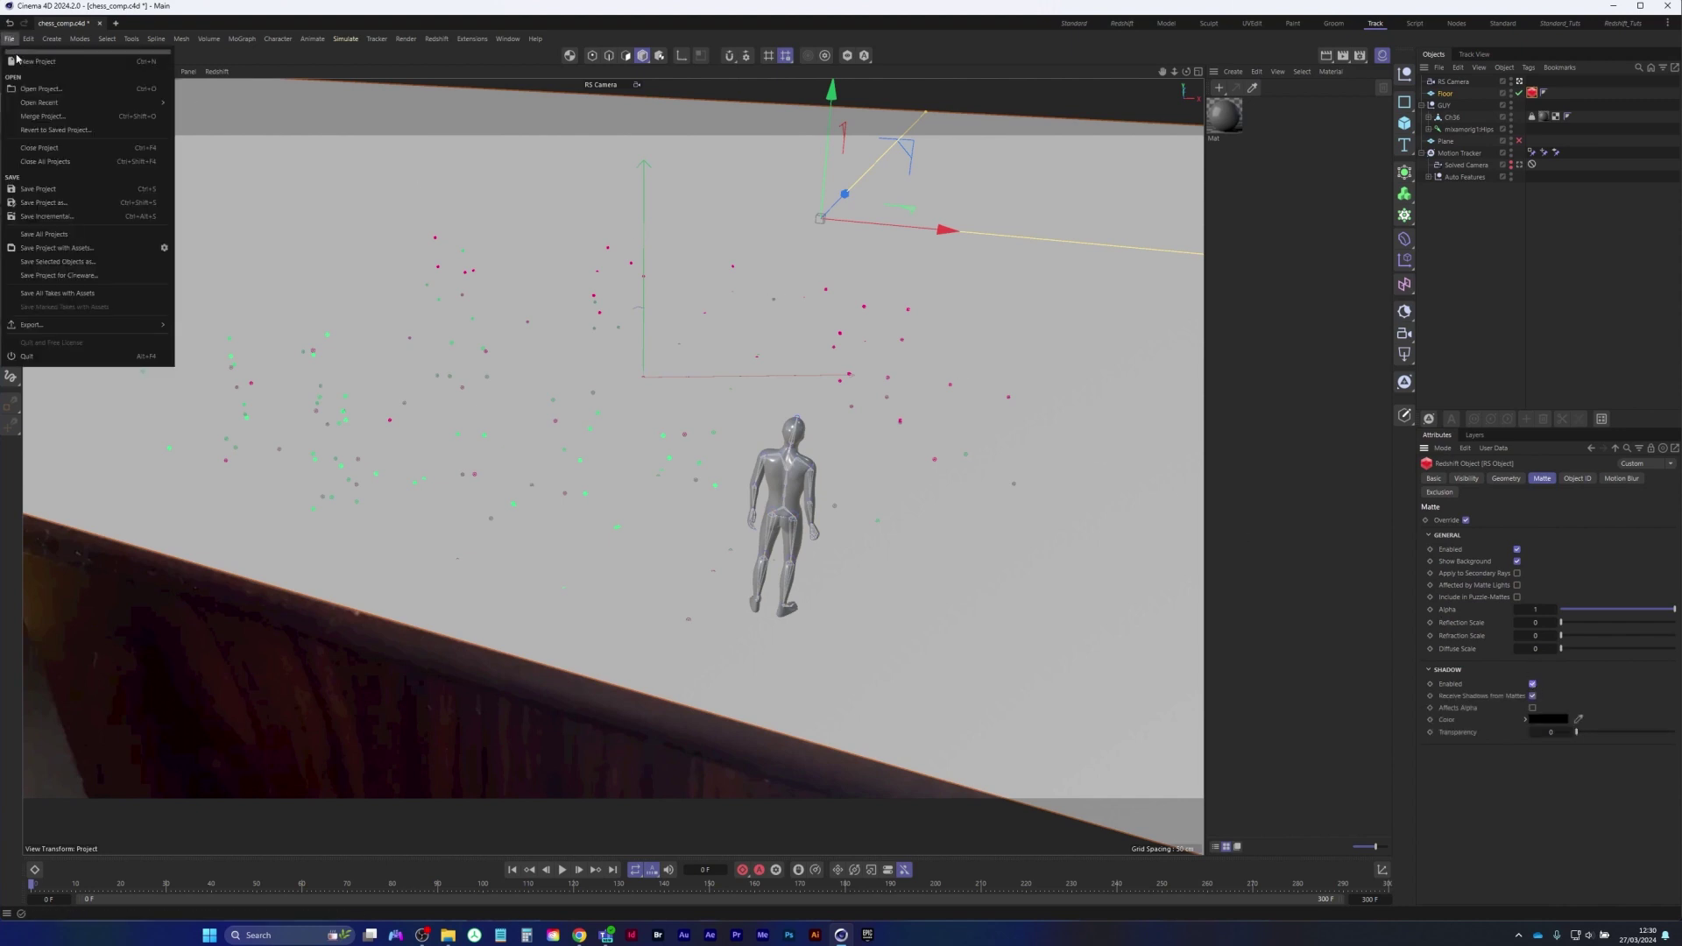
pyautogui.click(39, 189)
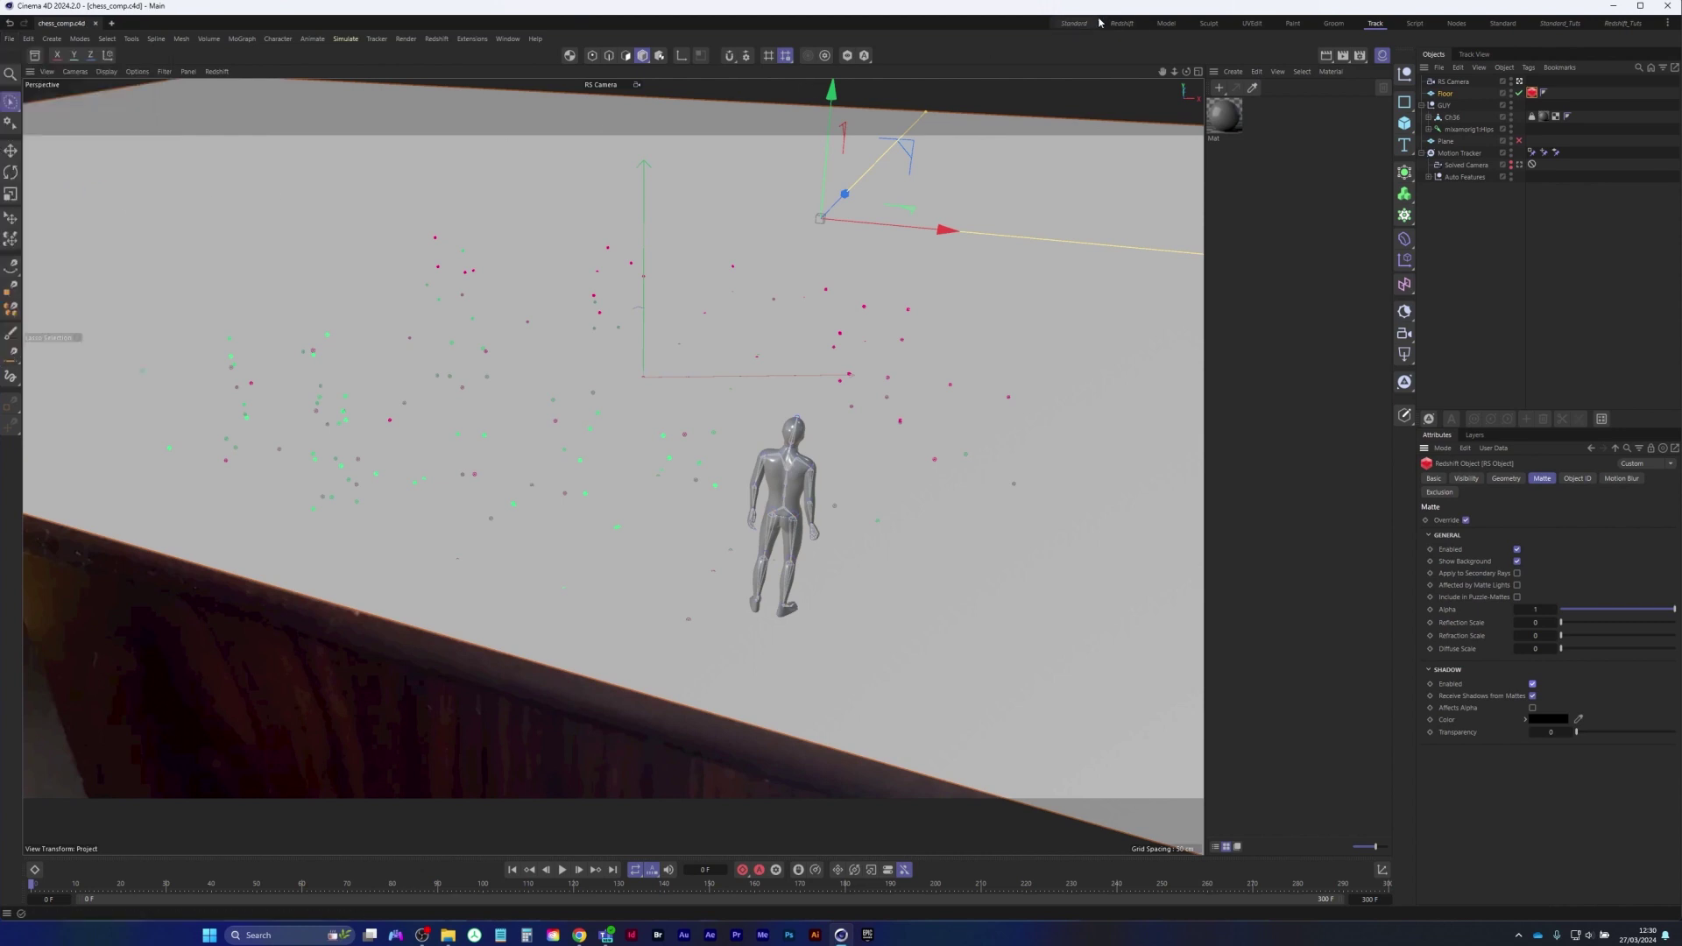
# Switch to the custom Redshift tutorial layout and start the live Redshift render
pyautogui.click(1622, 22)
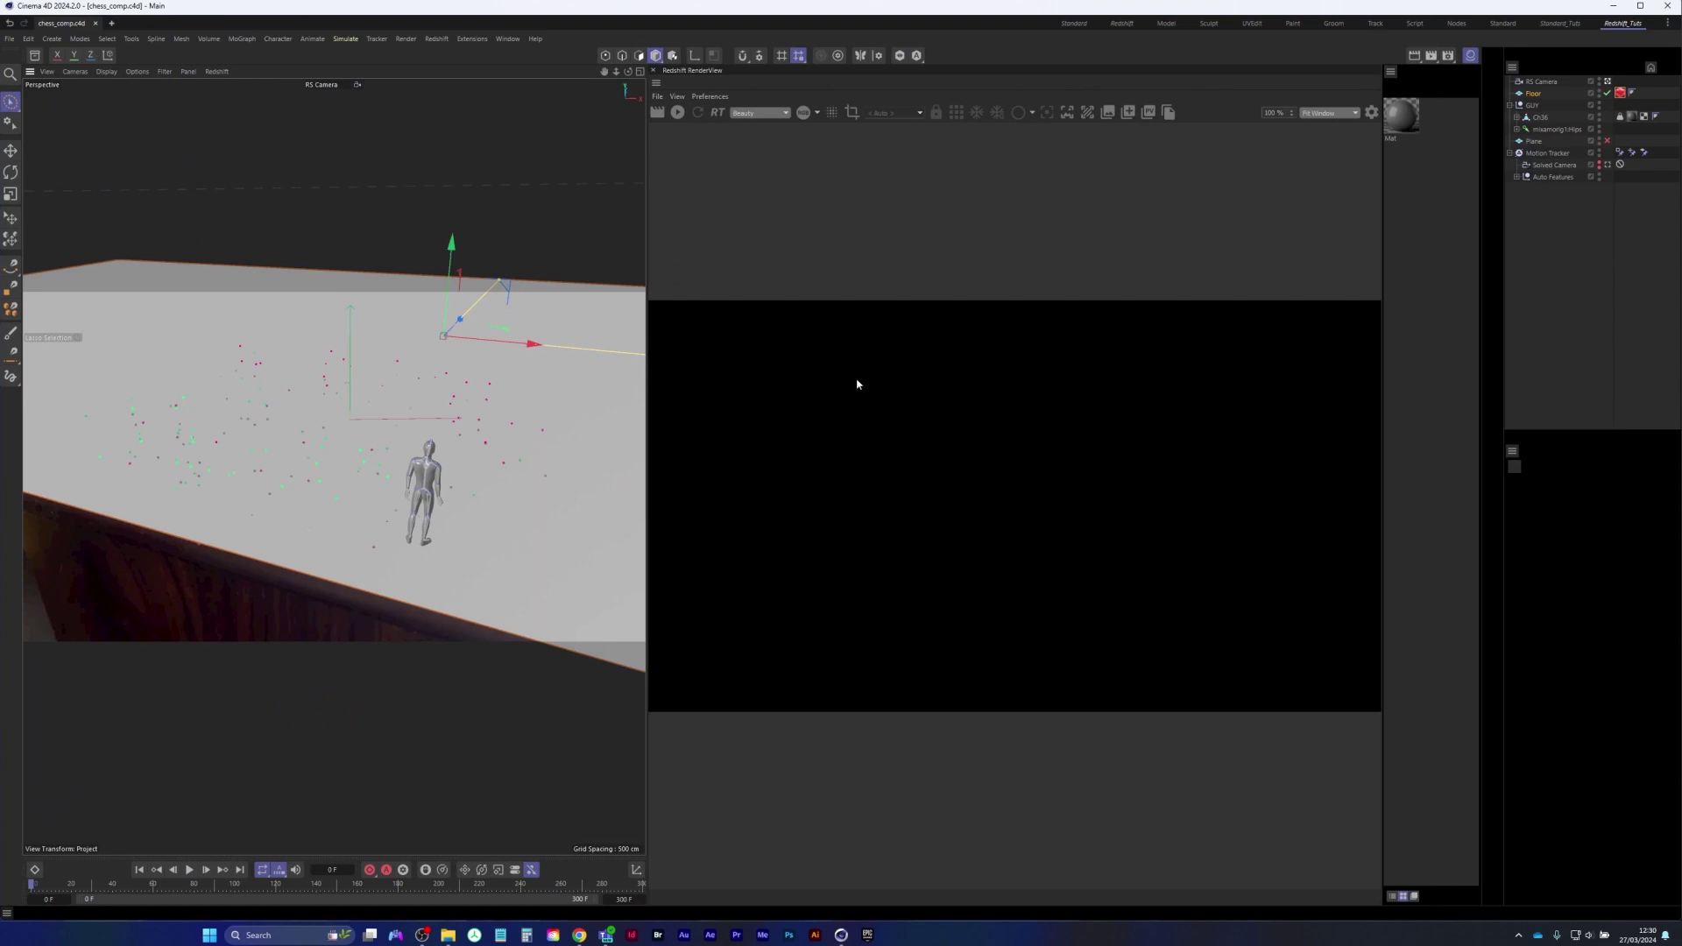
pyautogui.click(1113, 22)
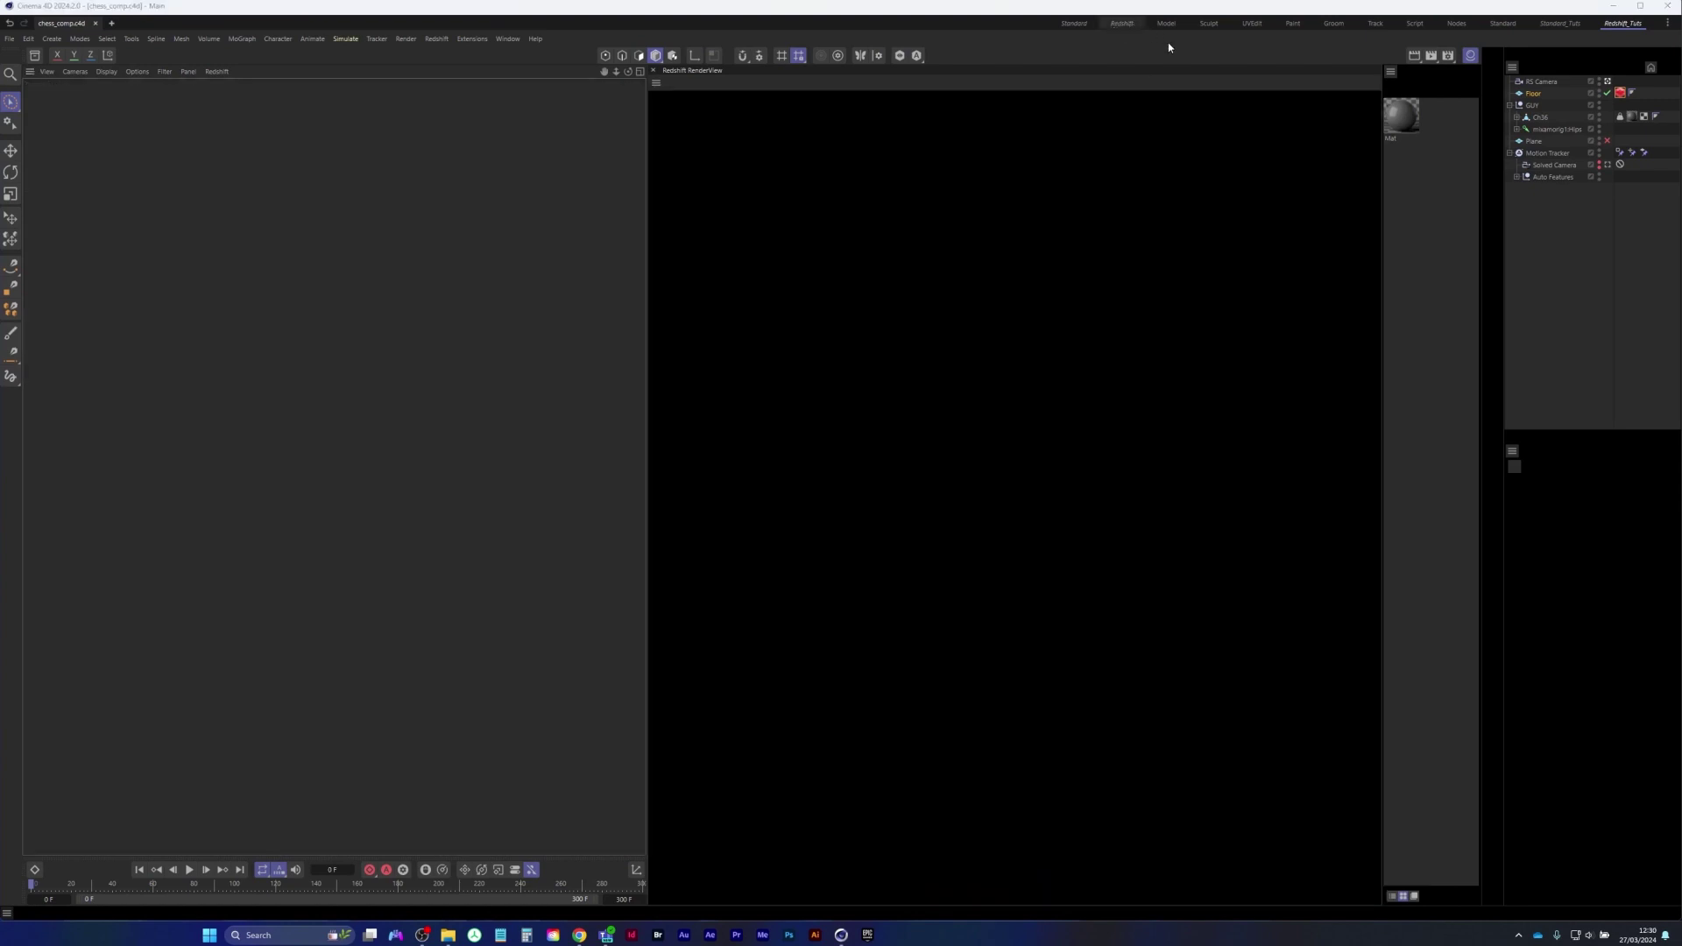
pyautogui.click(1622, 27)
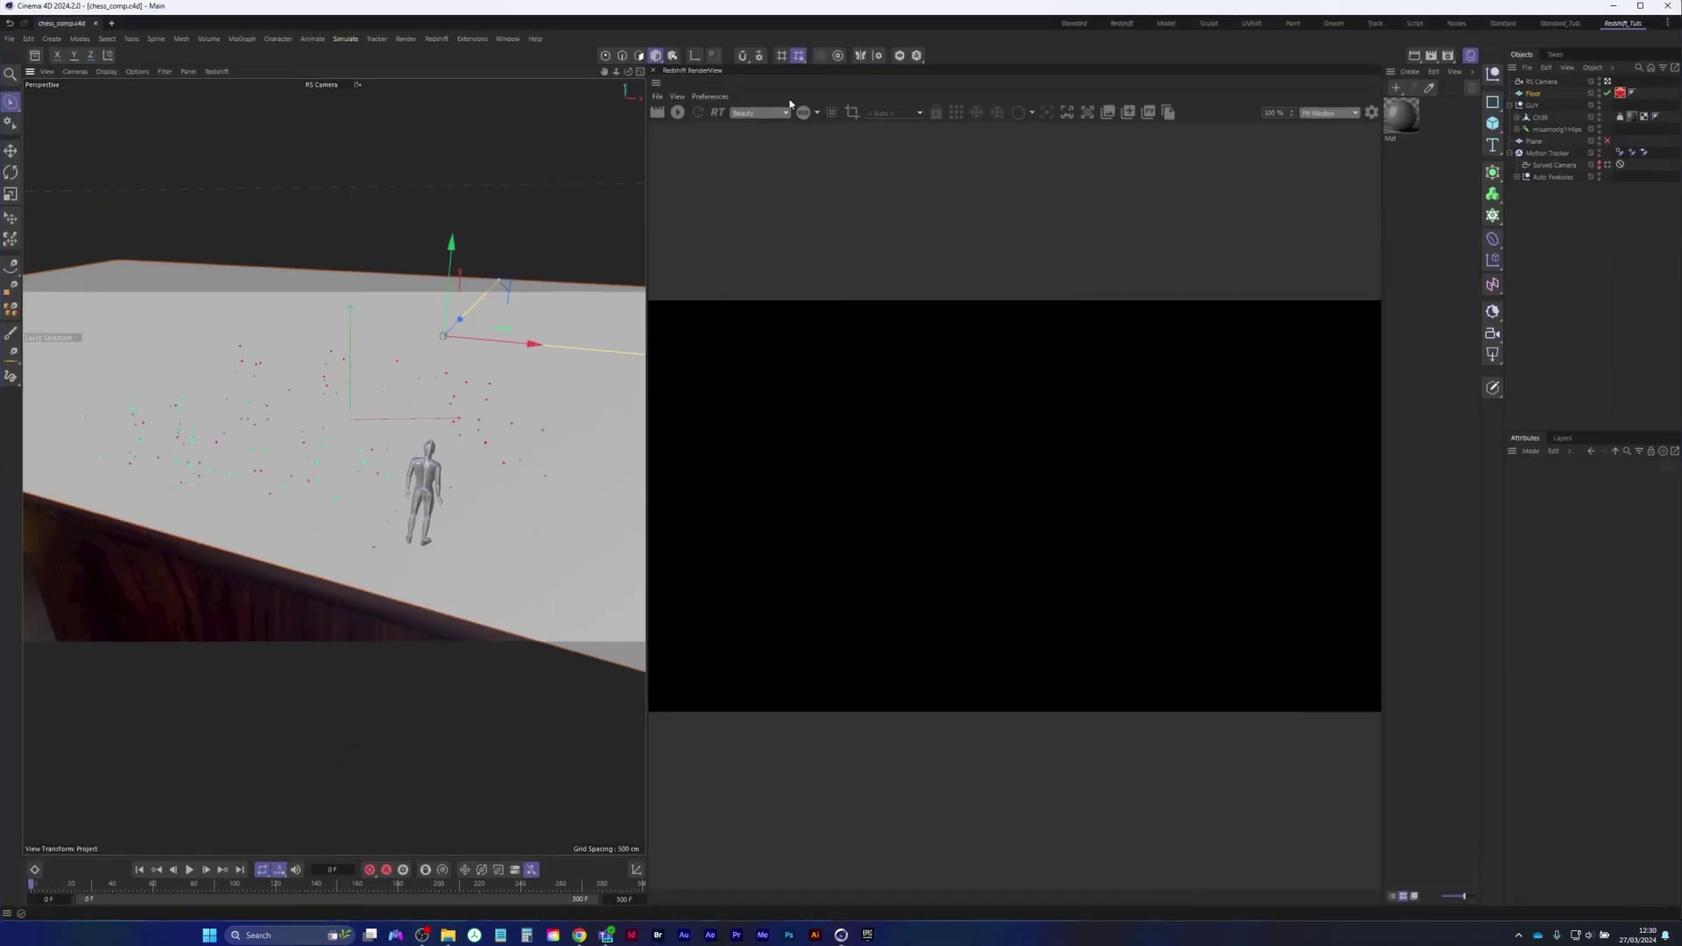
pyautogui.click(678, 112)
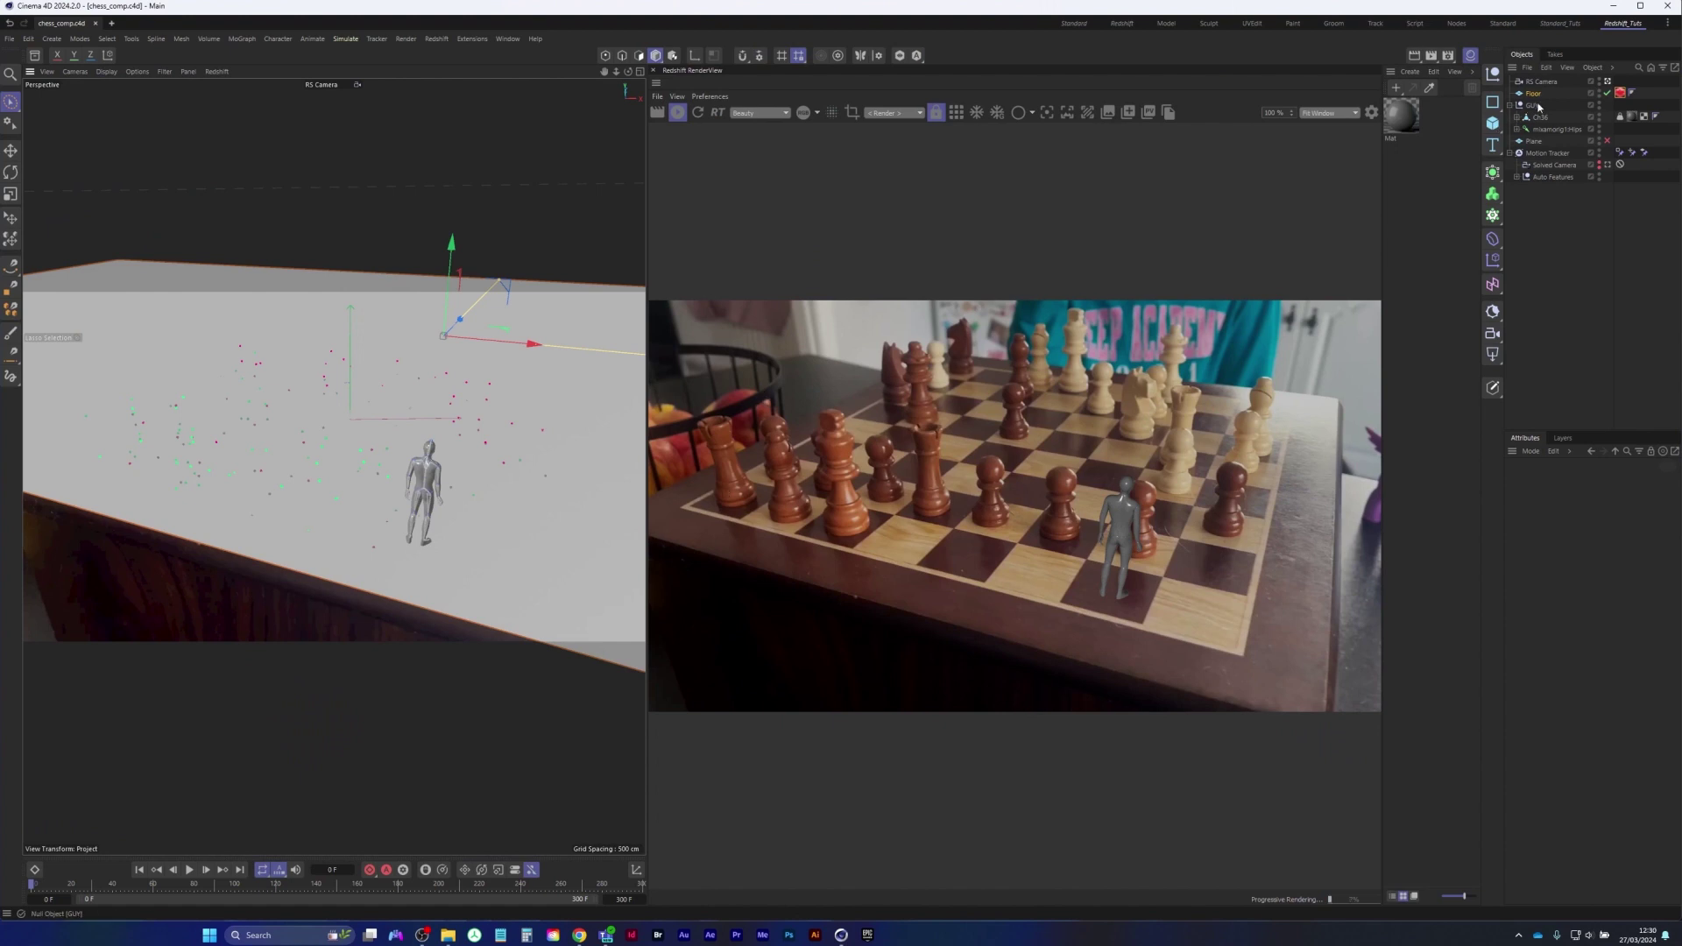
# Delete the Floor's Redshift Object tag to compare the render without it, and undo the deletion
pyautogui.click(1621, 93)
pyautogui.press('Delete')
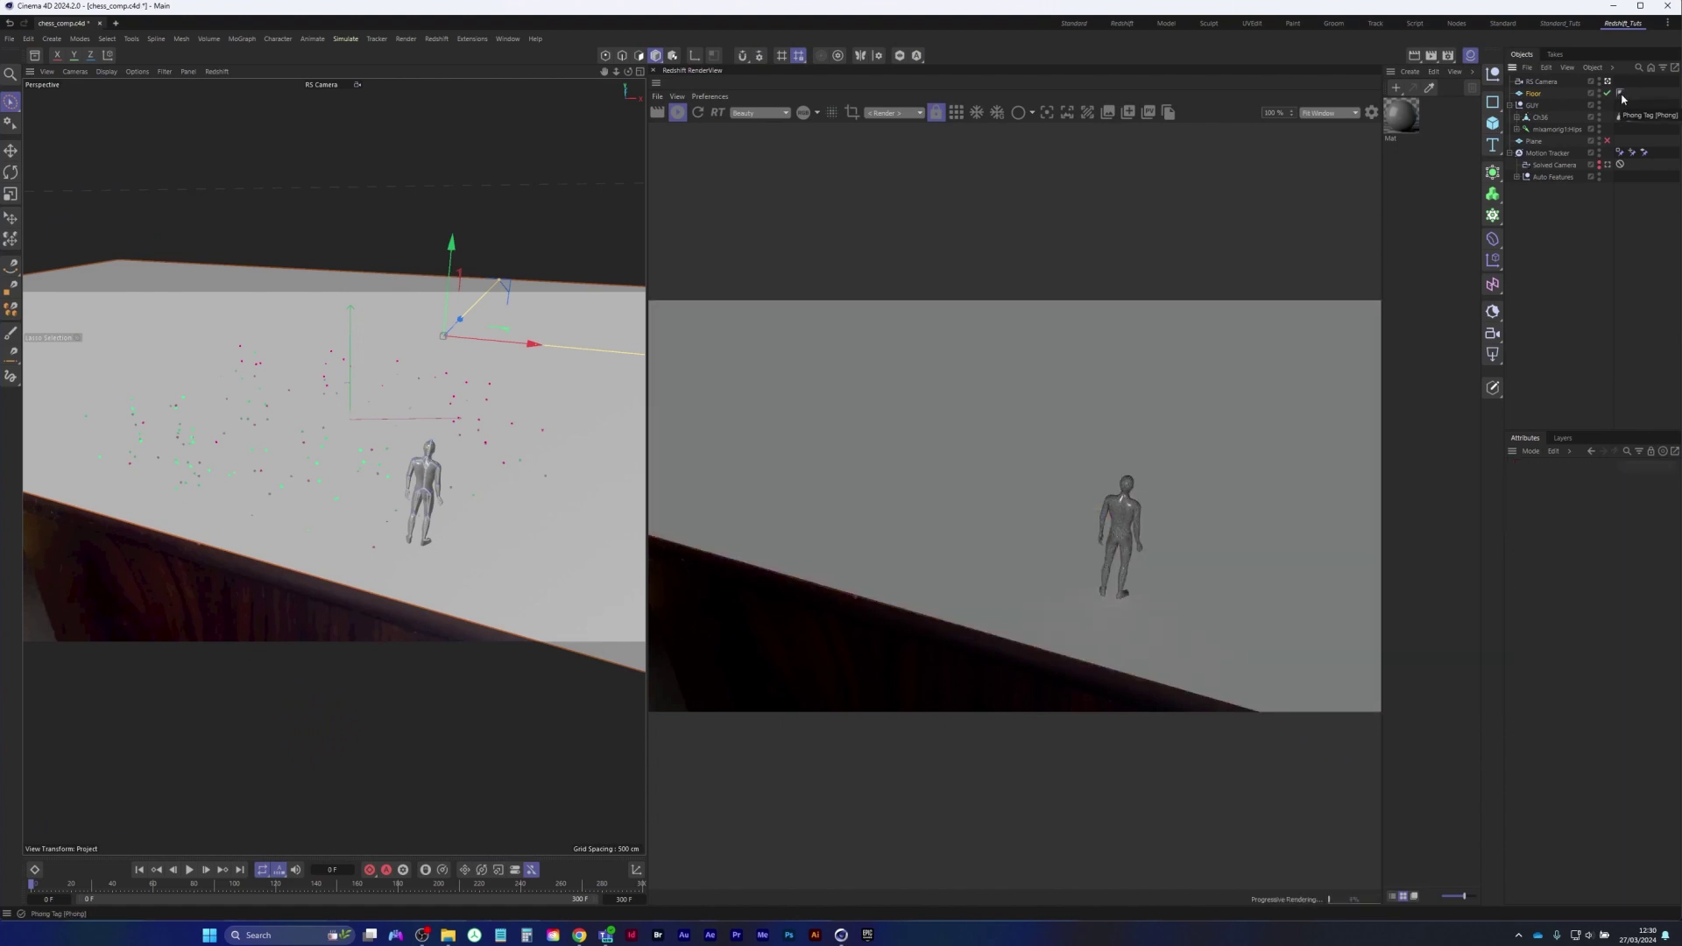
pyautogui.hotkey('ctrl', 'z')
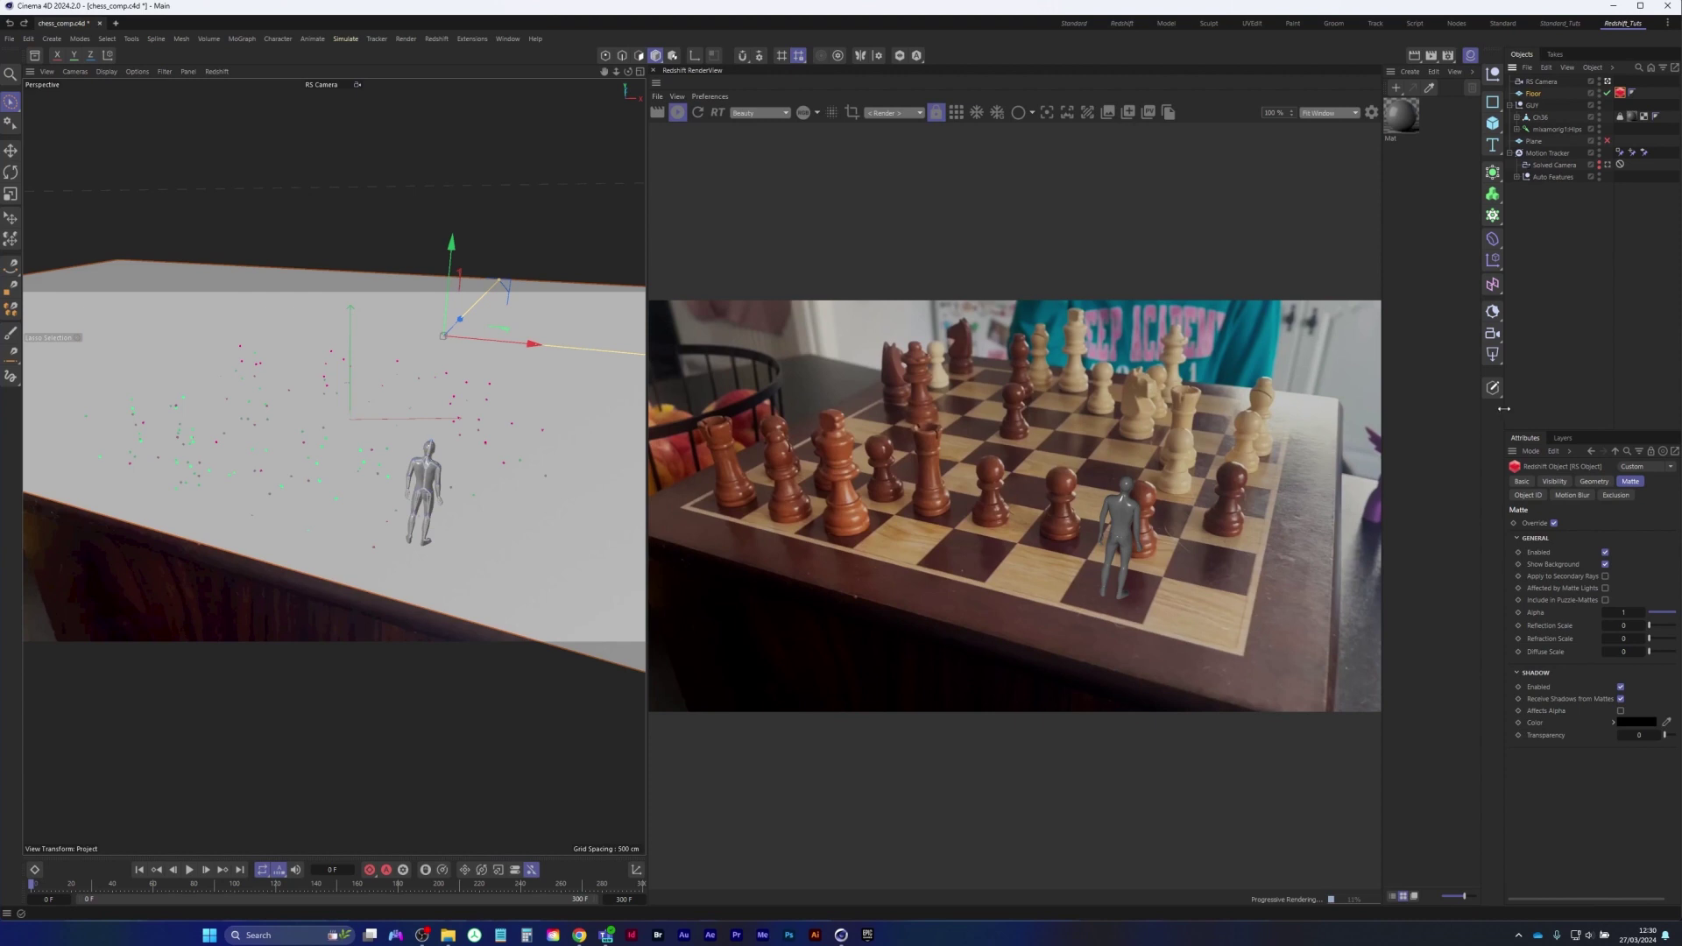
# Make room for the object attributes by hiding the materials area, and enable Affects Alpha for the Floor's matte shadows
pyautogui.click(1470, 56)
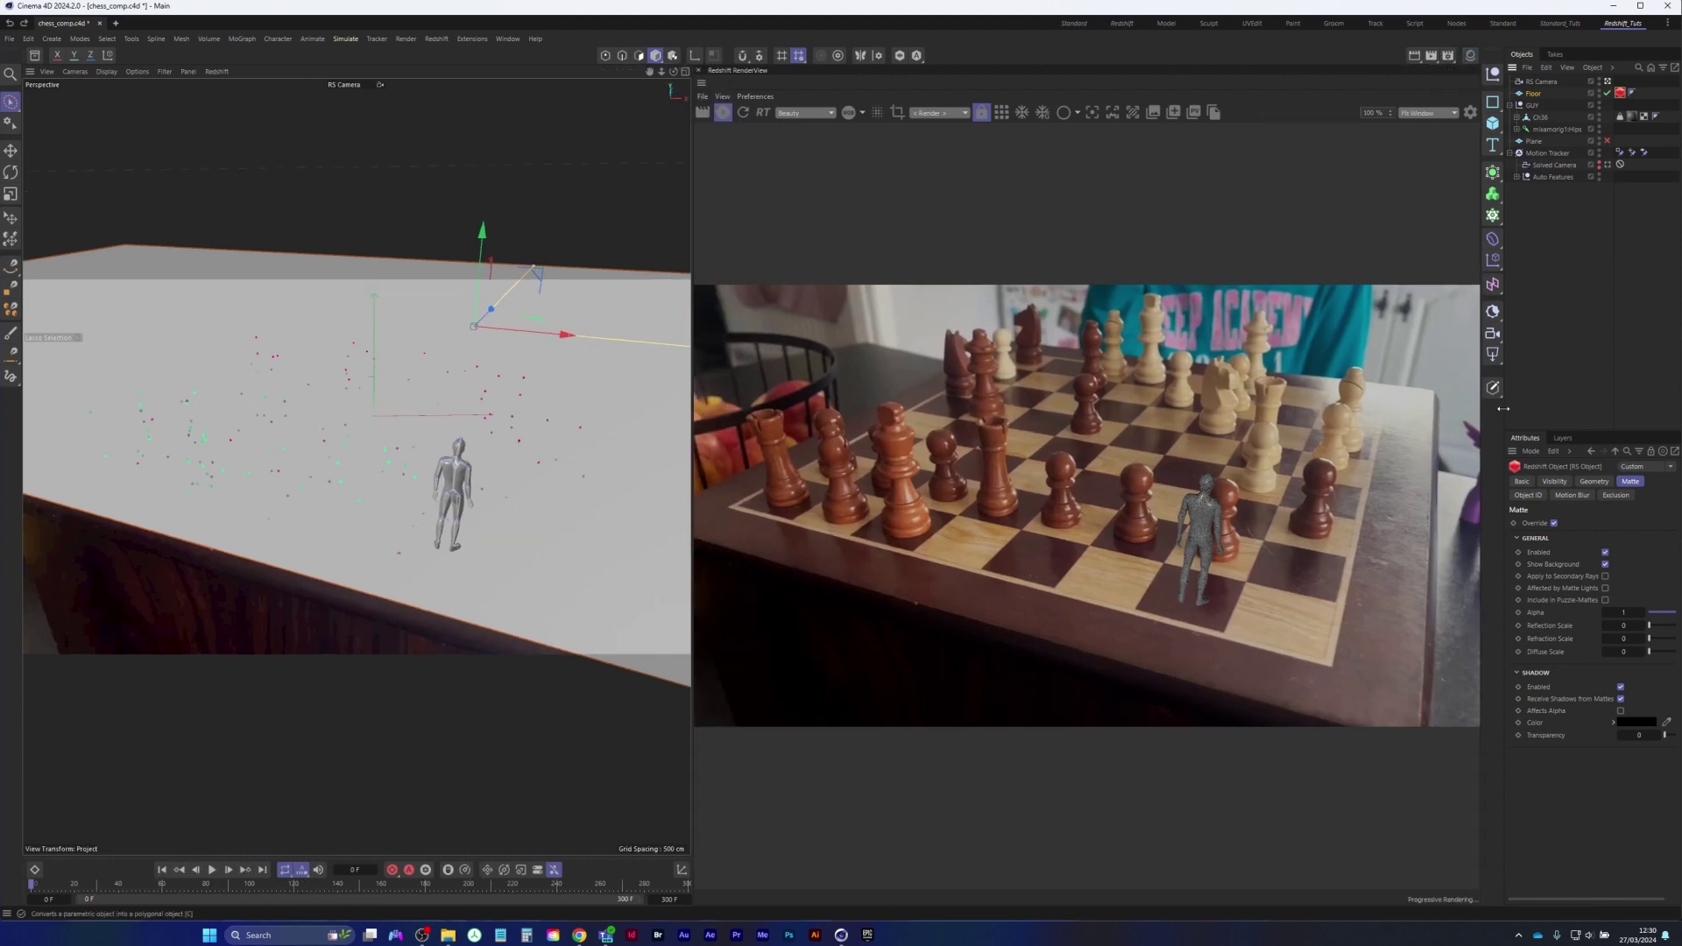
pyautogui.moveTo(1505, 419); pyautogui.dragTo(1357, 440)
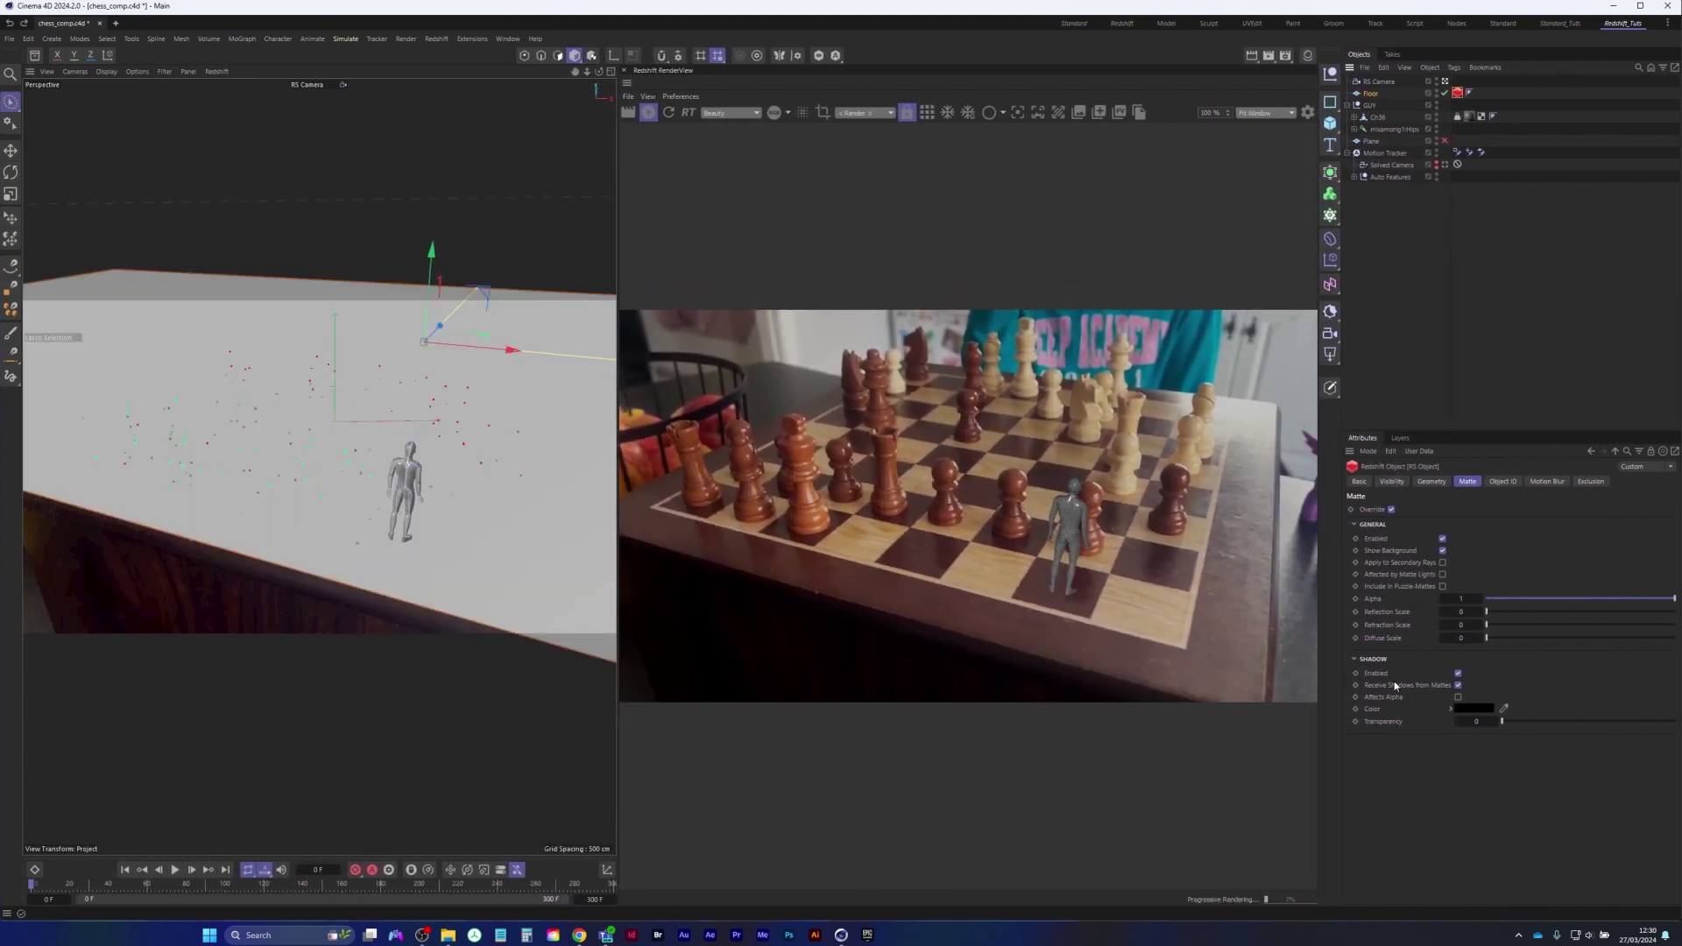
pyautogui.click(1458, 684)
pyautogui.click(1458, 698)
# Add a Redshift Dome Light to the scene
pyautogui.click(1330, 354)
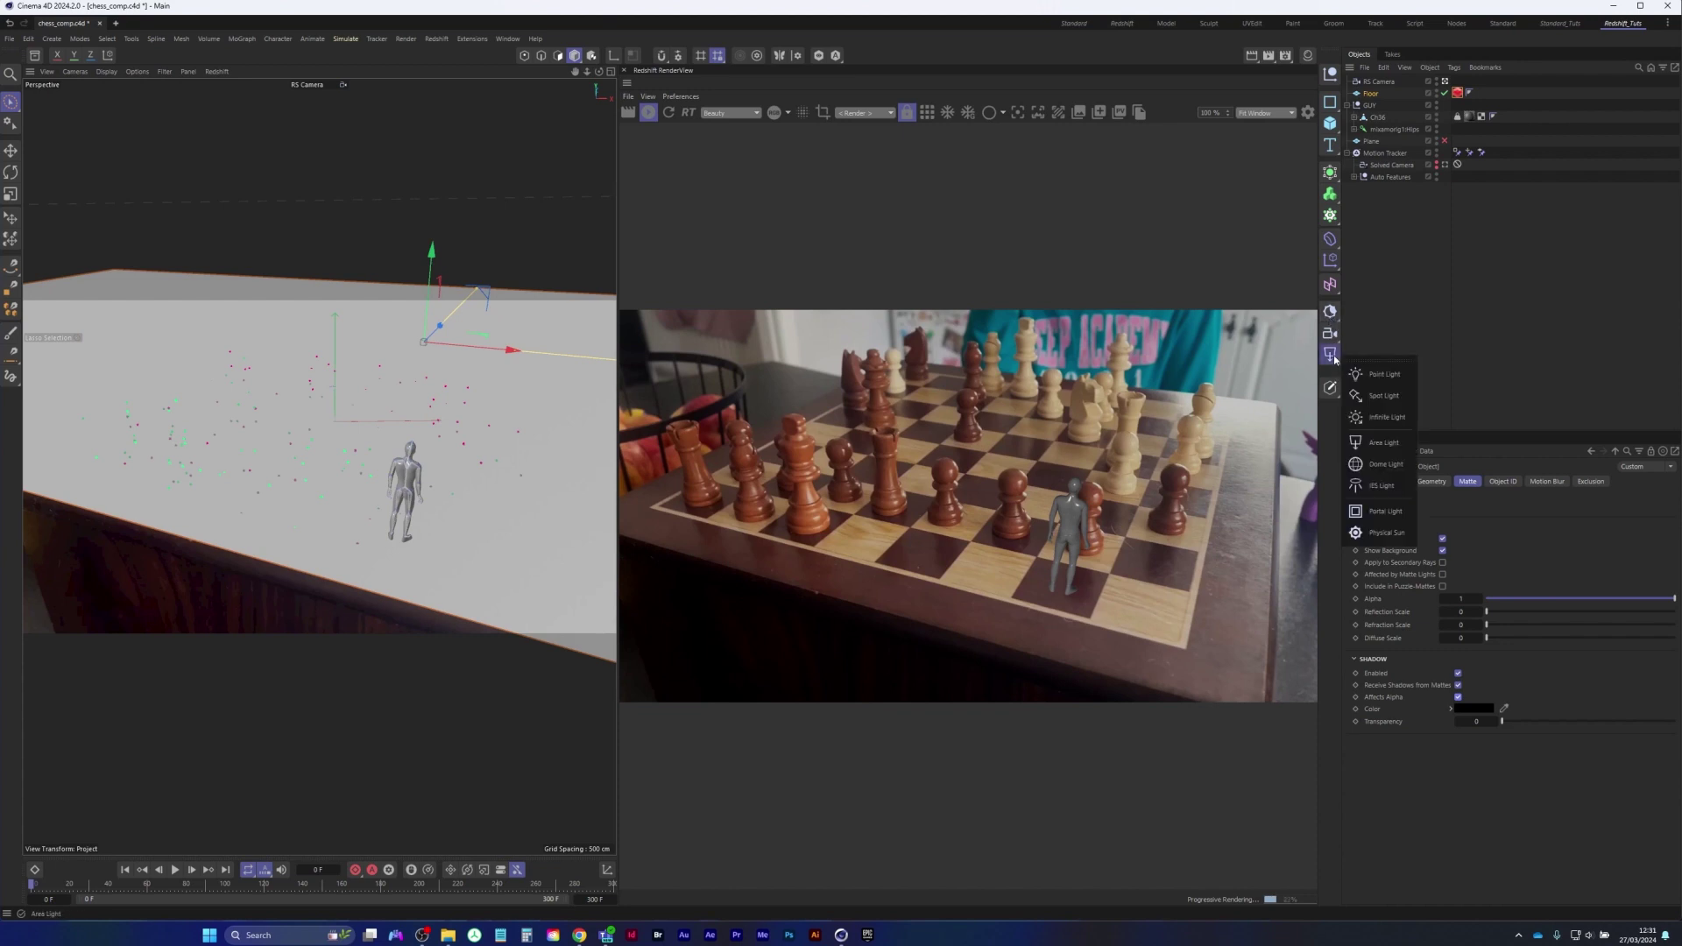
pyautogui.click(1384, 464)
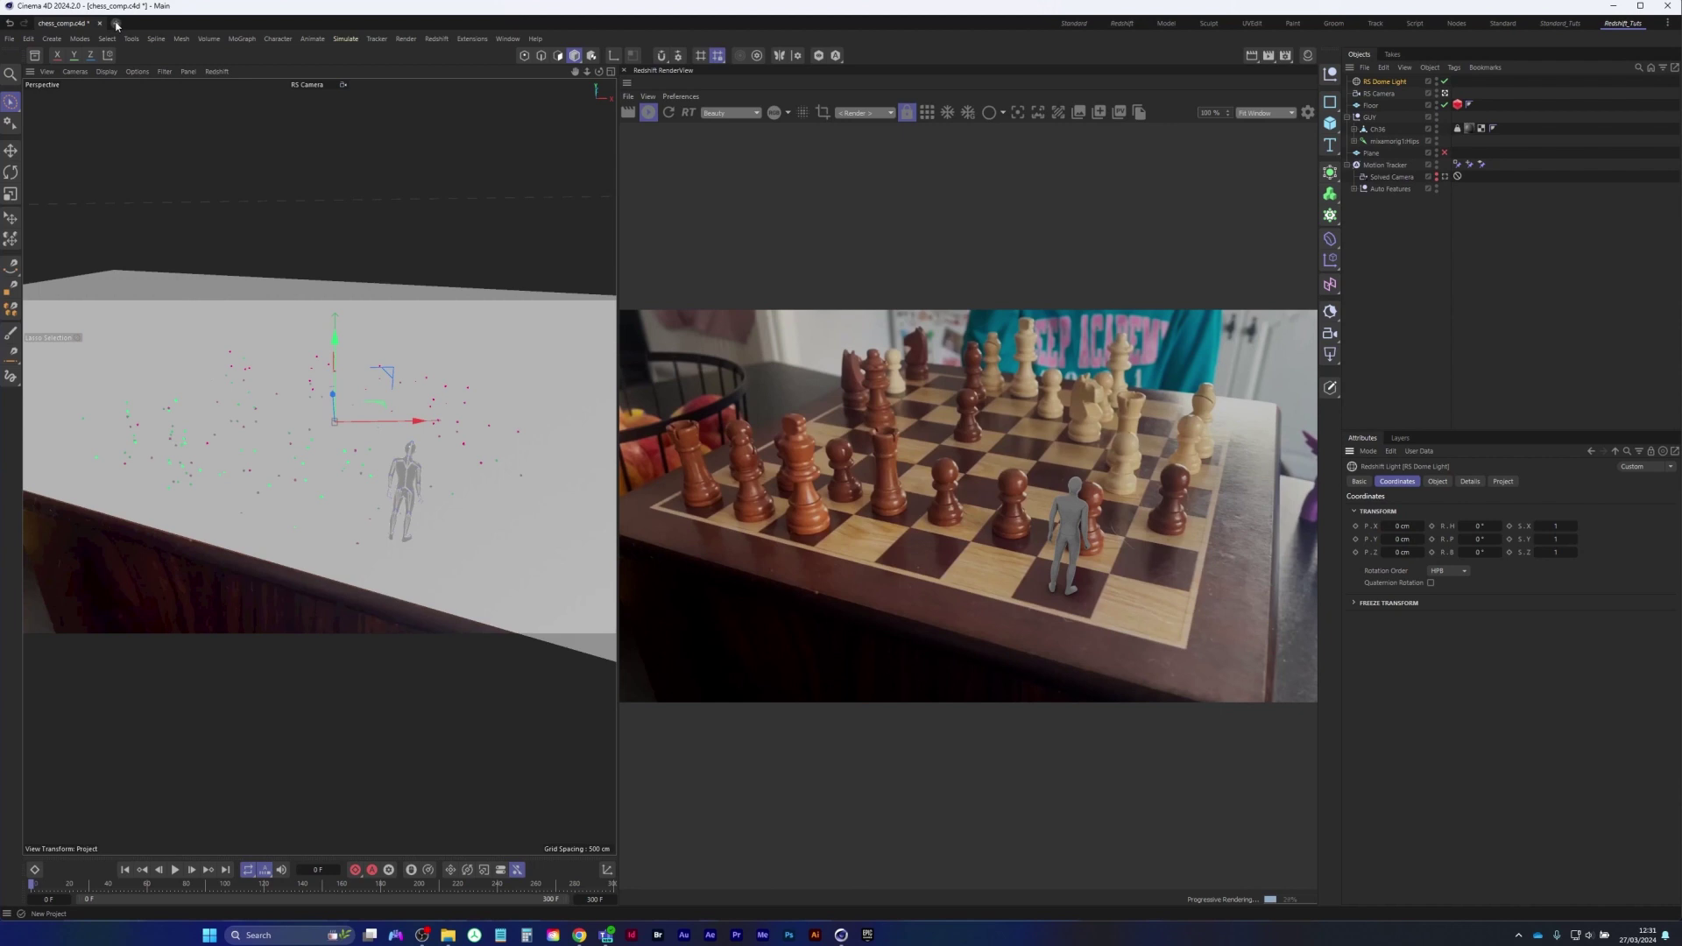
# Open the recent project chess_compositing-01C.c4d with the live render stopped, and check the HDRI texture used by RS Dome Light.1
pyautogui.click(10, 39)
pyautogui.moveTo(72, 108)
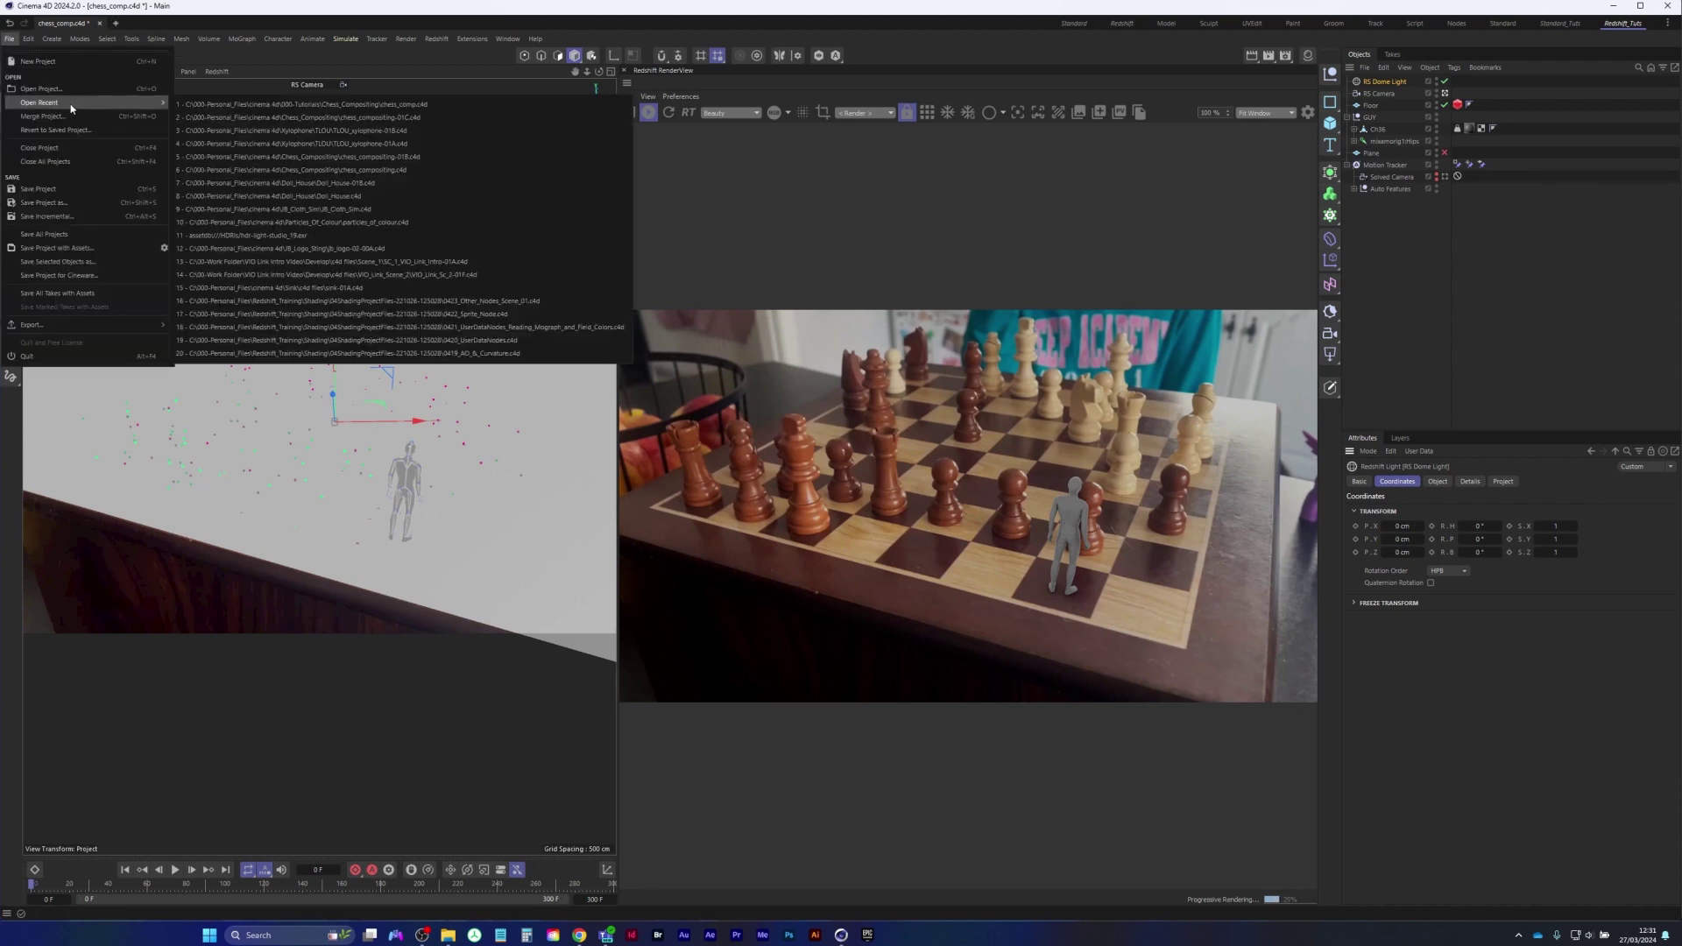
pyautogui.click(339, 120)
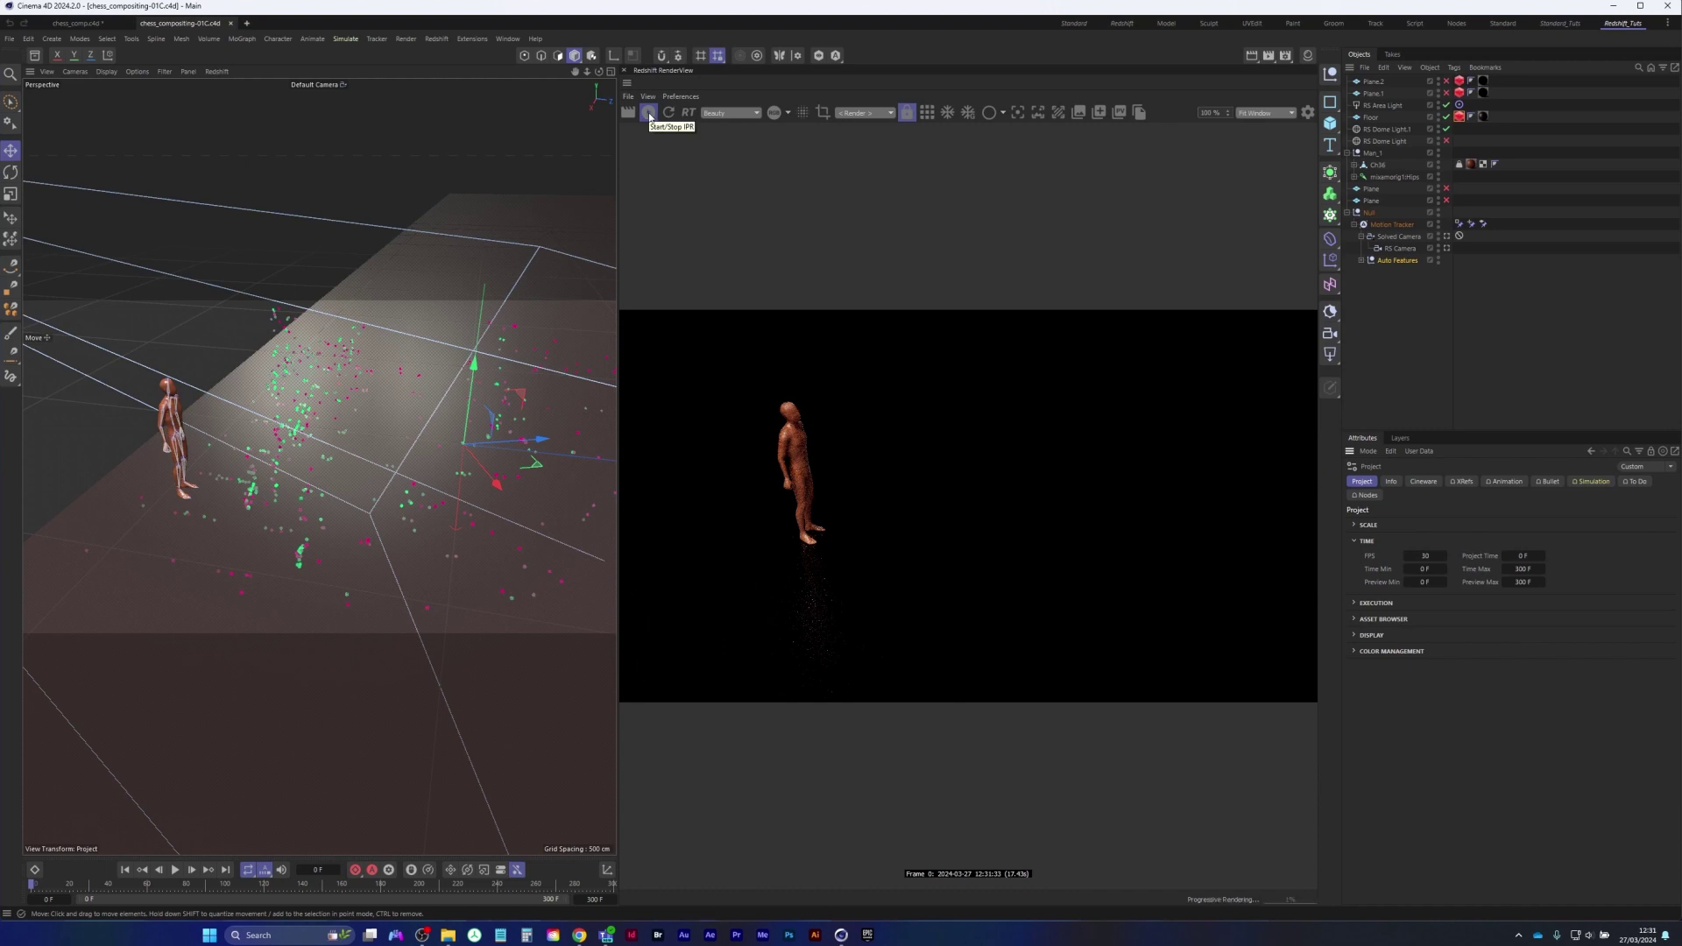
pyautogui.click(650, 112)
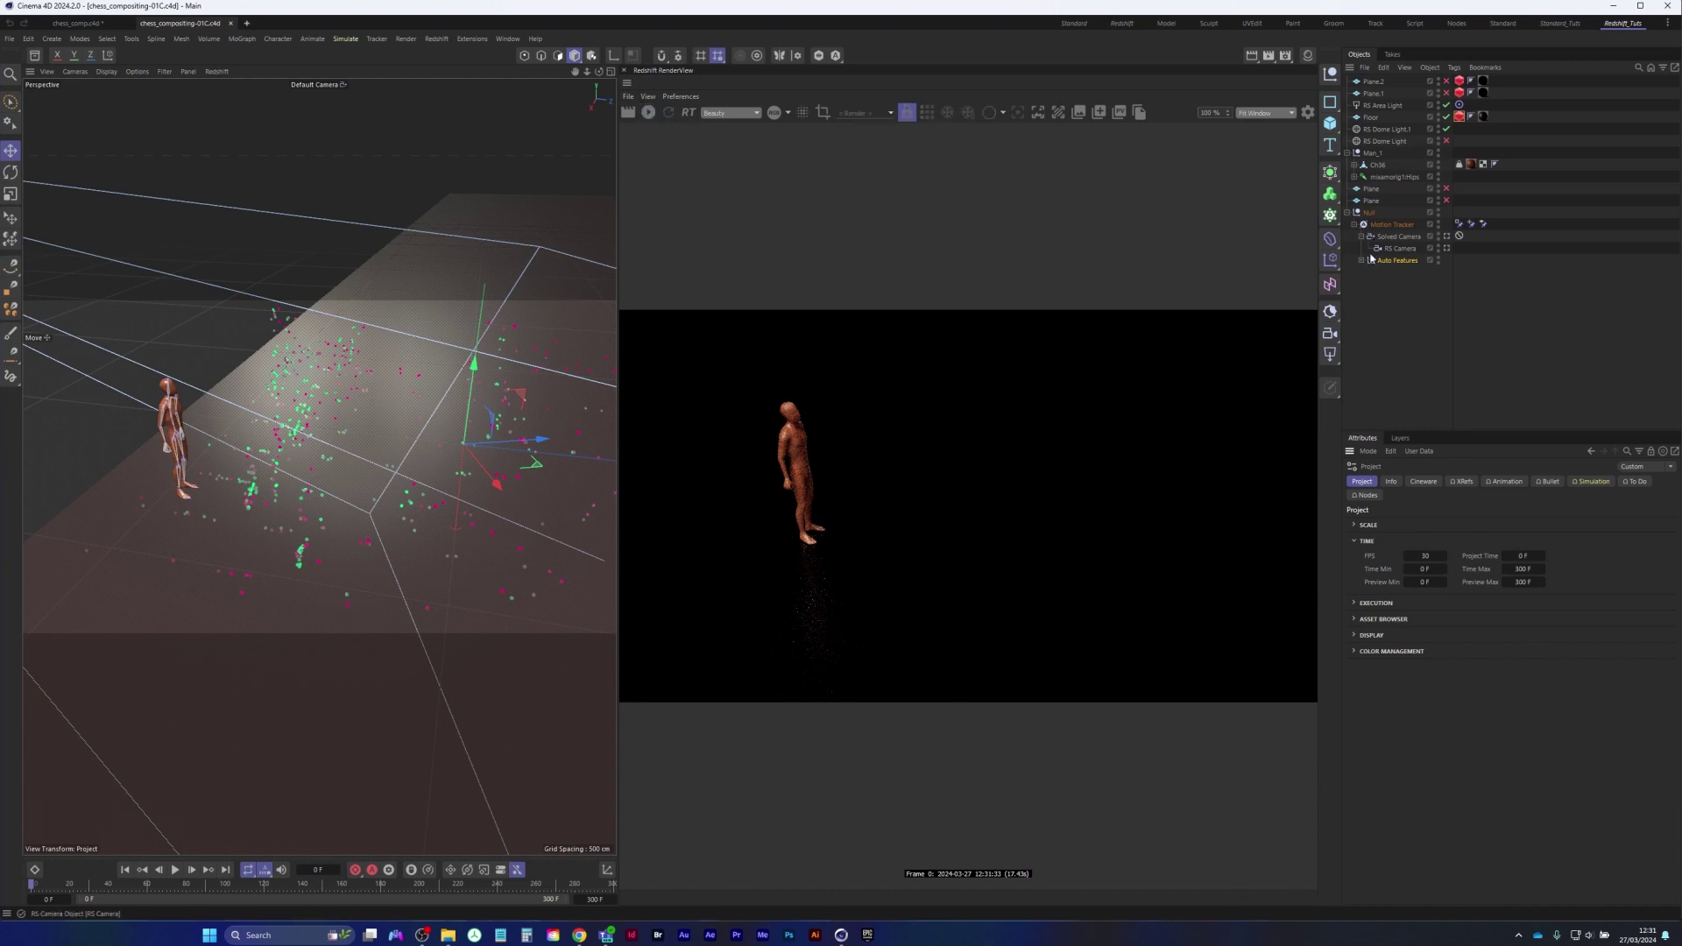
pyautogui.click(1386, 128)
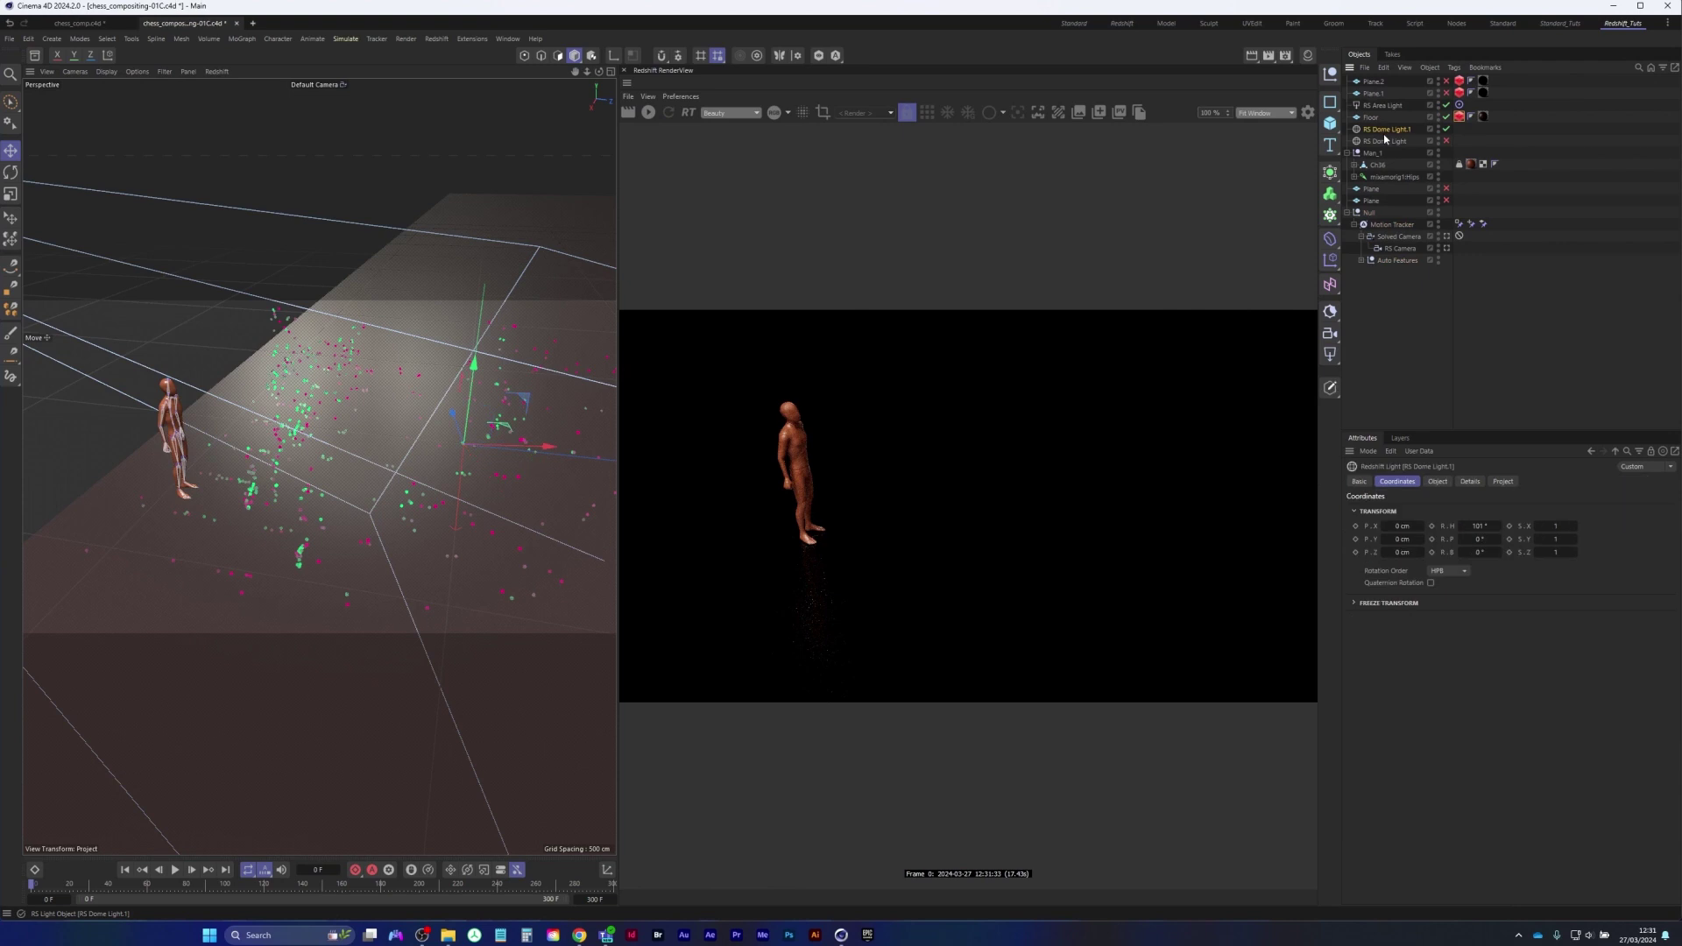
pyautogui.click(1440, 482)
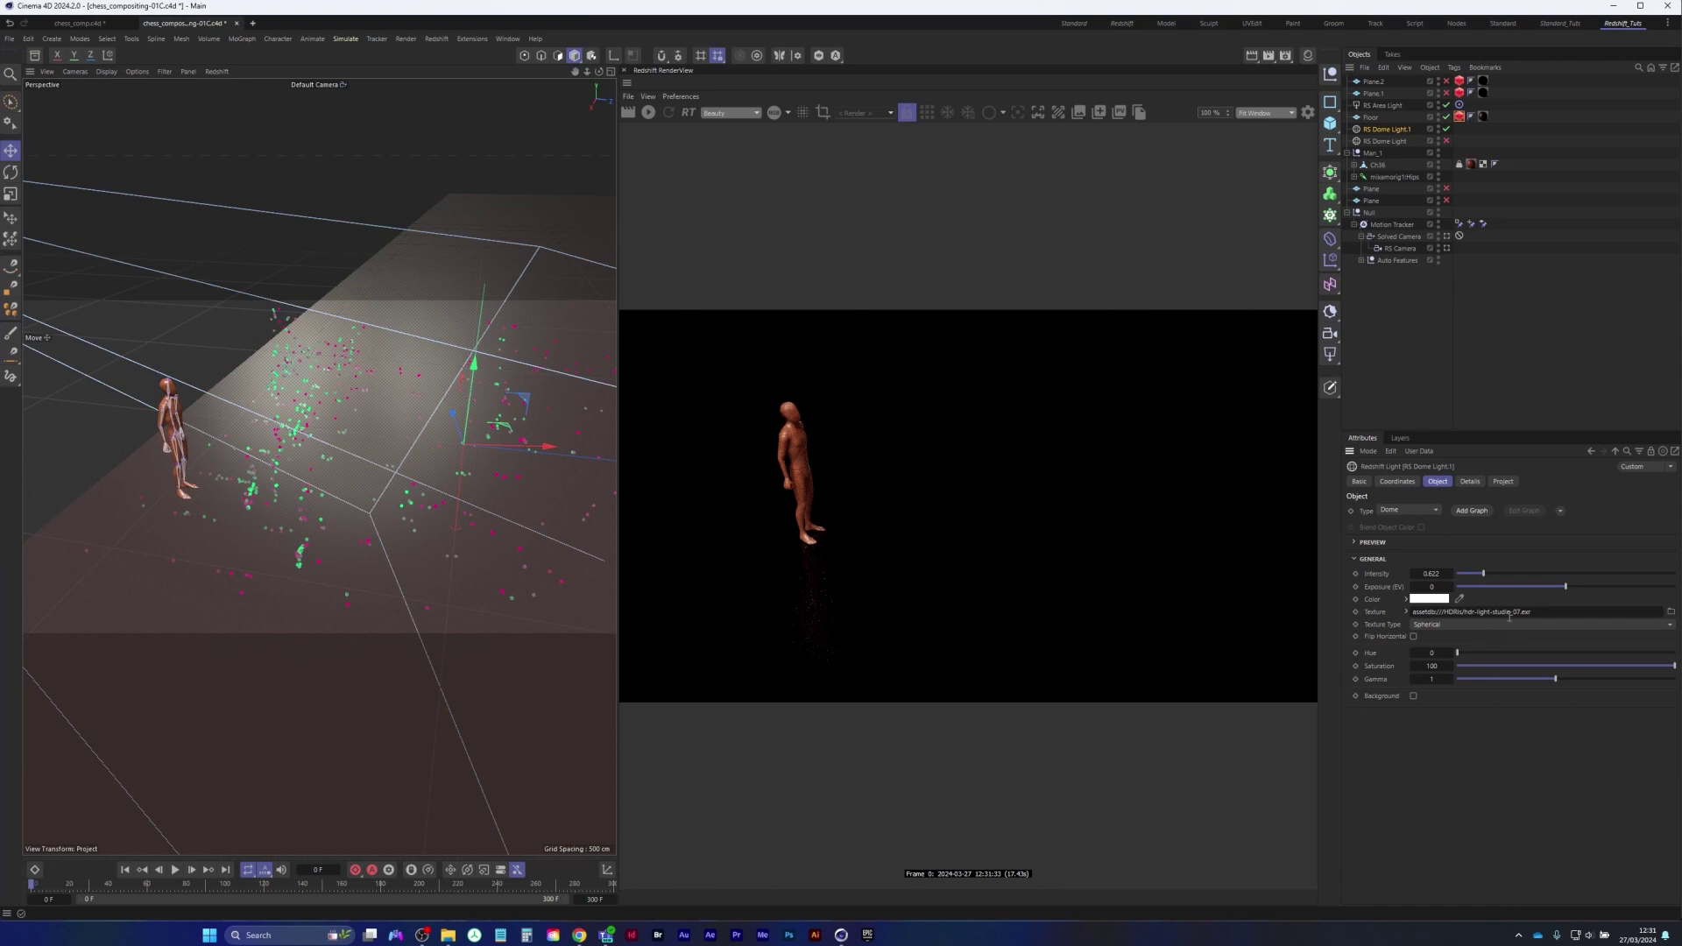
# Switch back to the chess_comp.c4d project and search the asset browser for HDRI
pyautogui.click(77, 24)
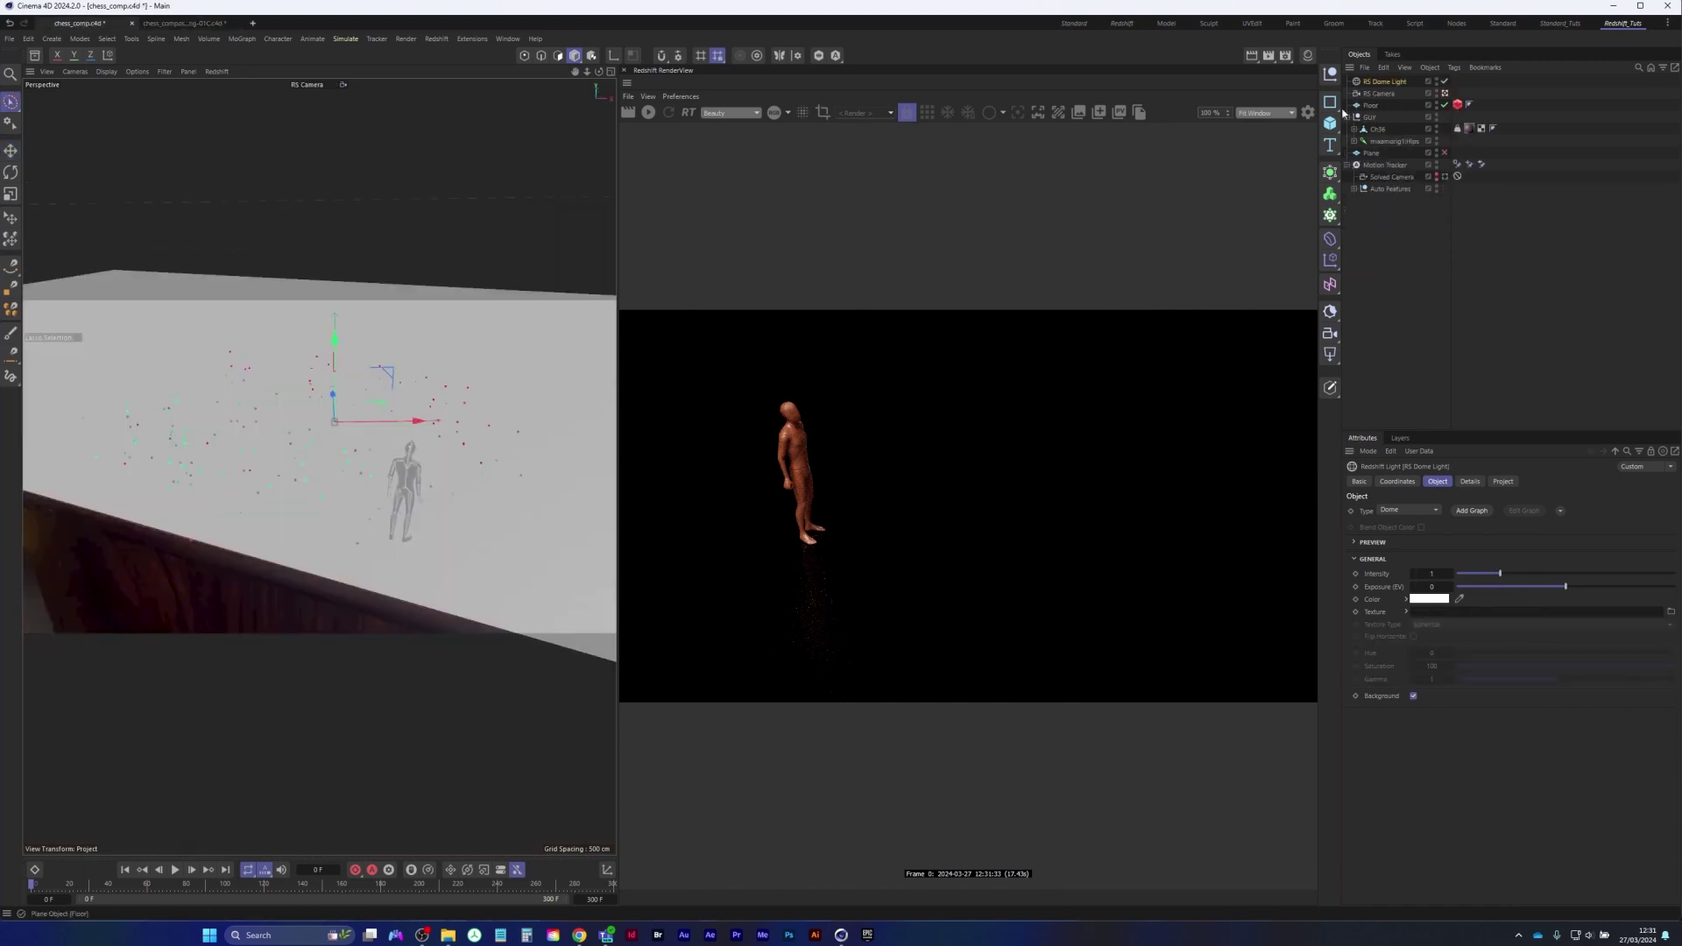
pyautogui.click(34, 56)
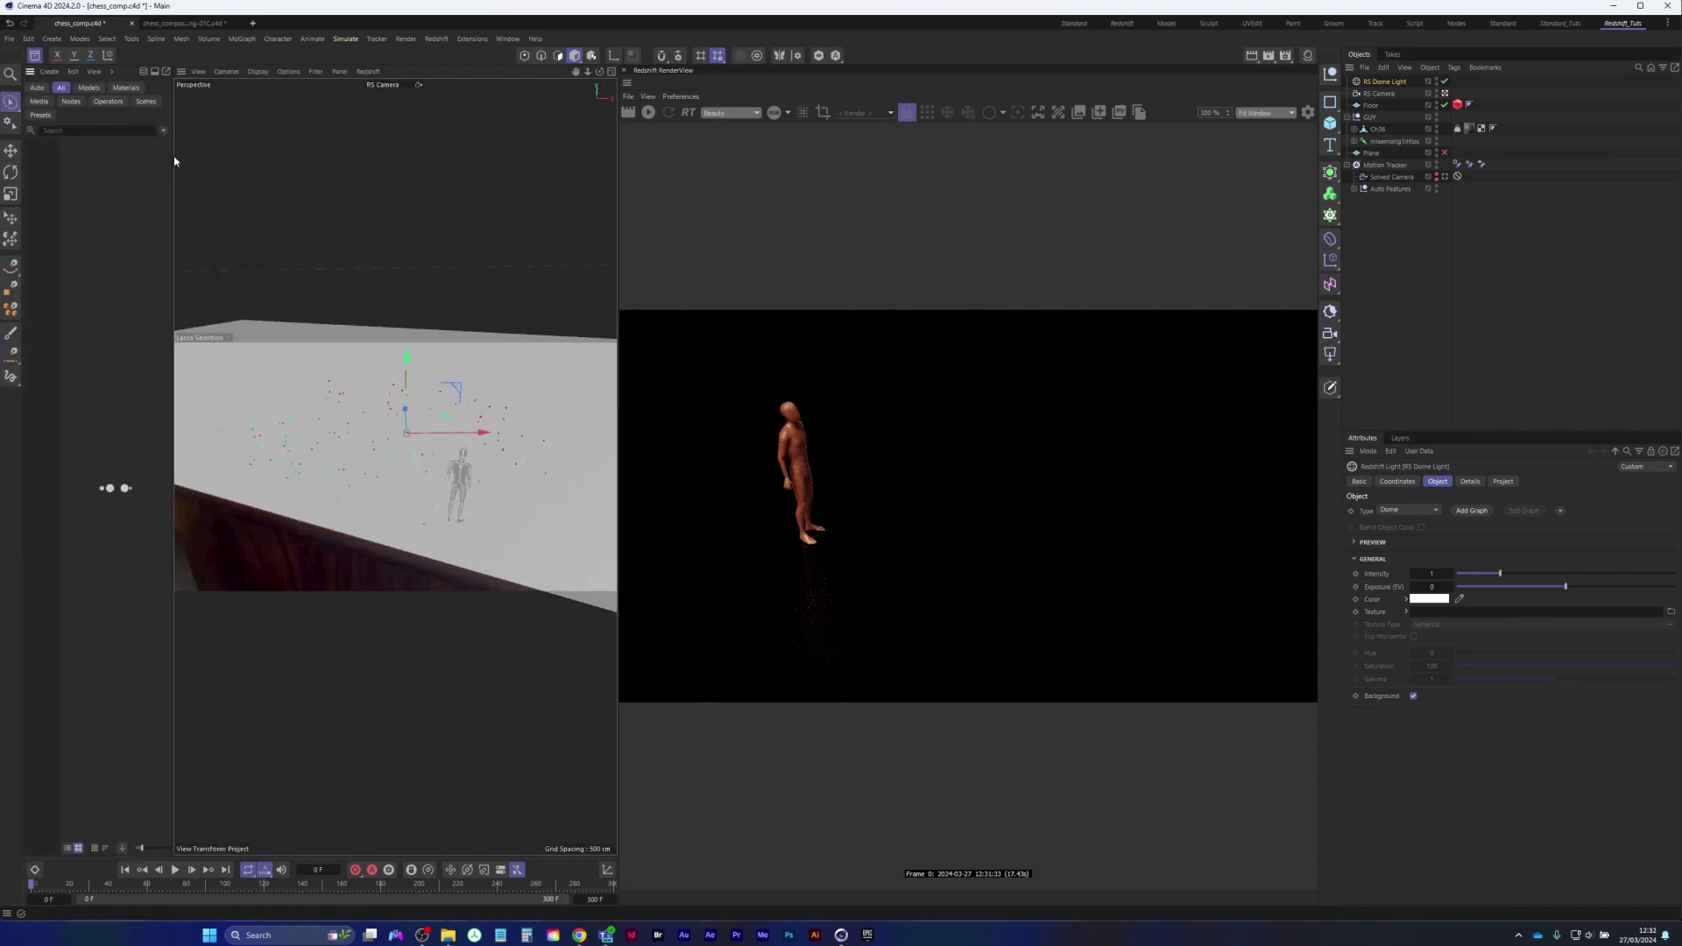
pyautogui.moveTo(175, 162); pyautogui.dragTo(307, 153)
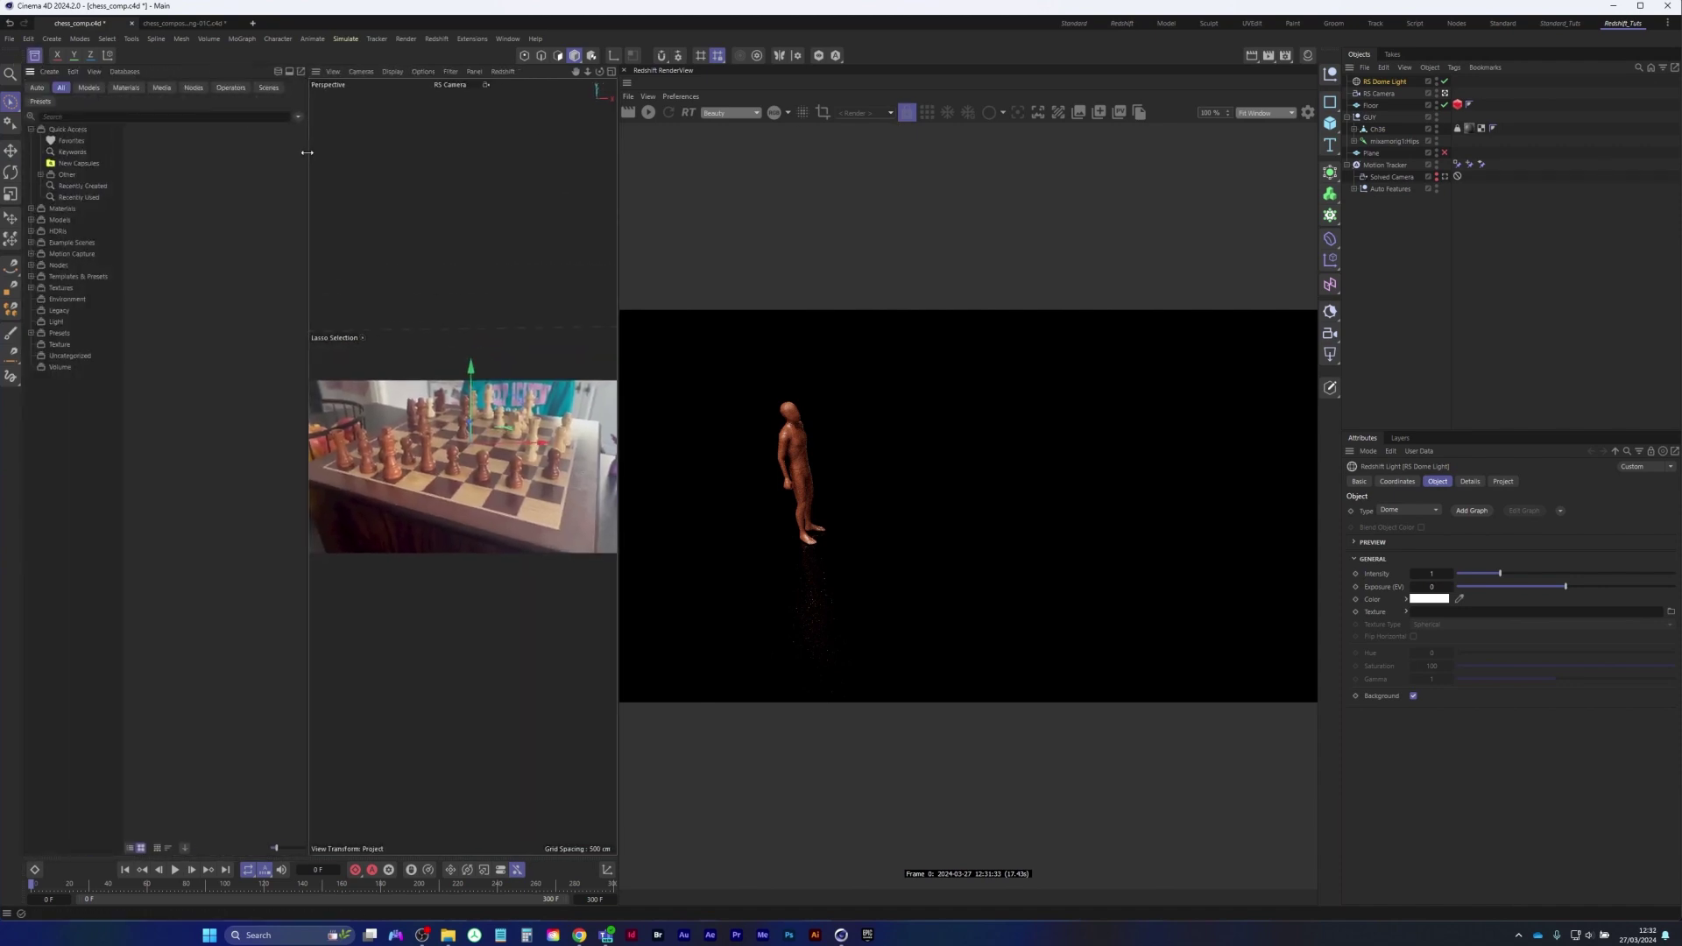
pyautogui.click(61, 112)
pyautogui.write('lDR')
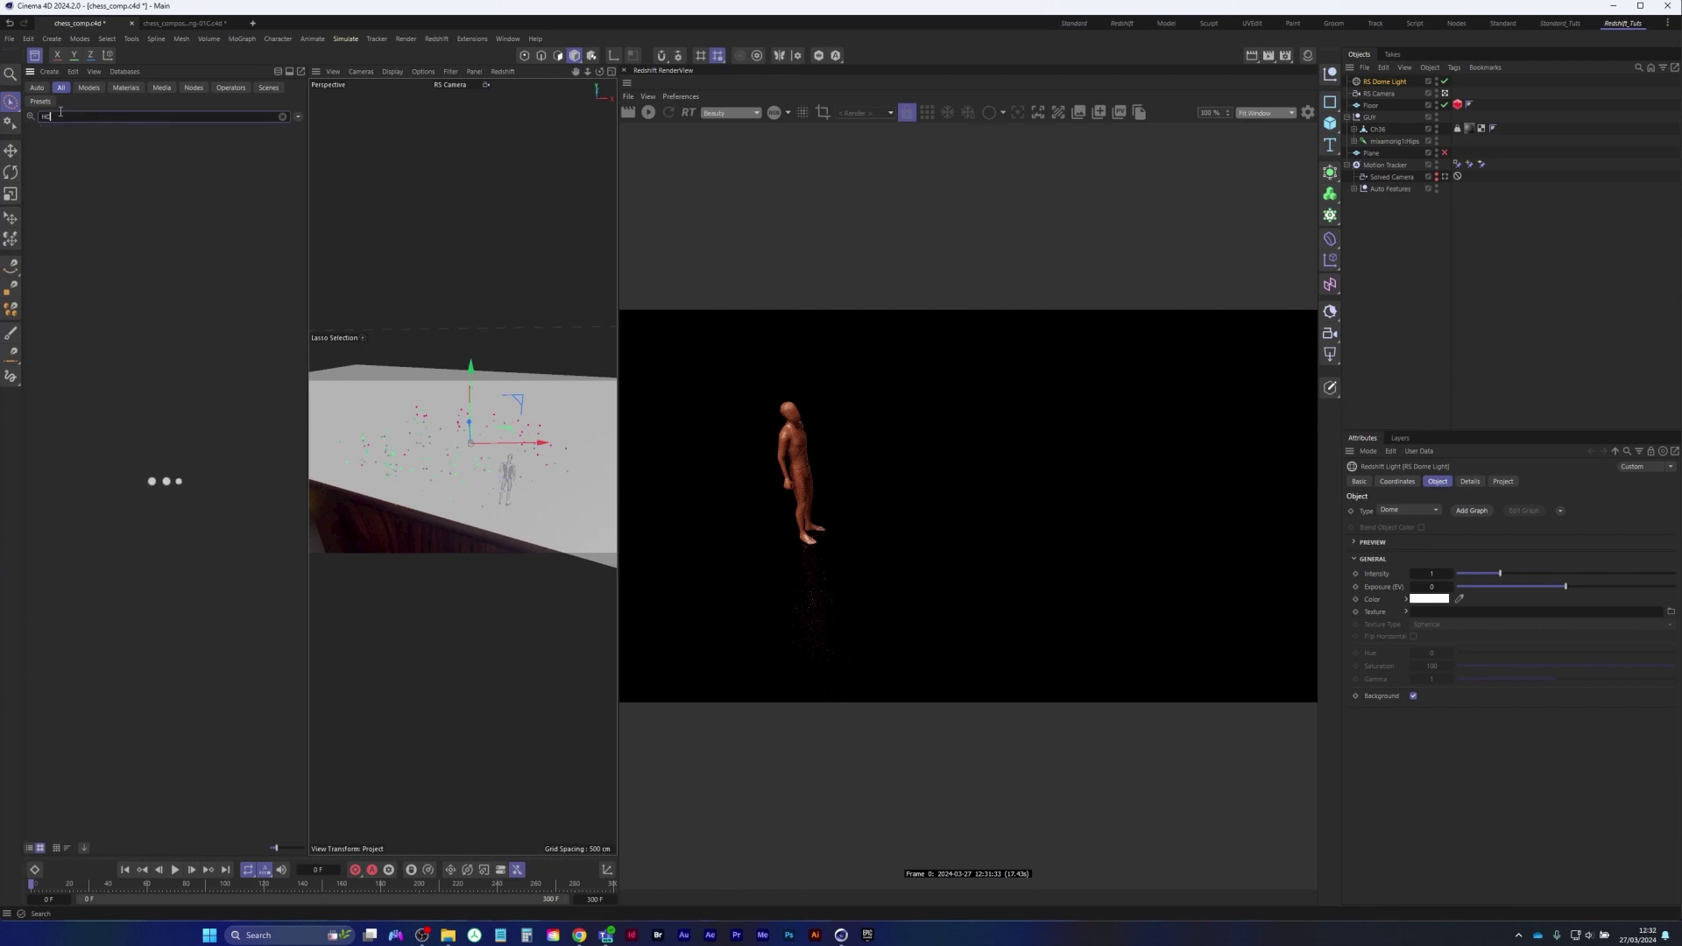
pyautogui.write('I')
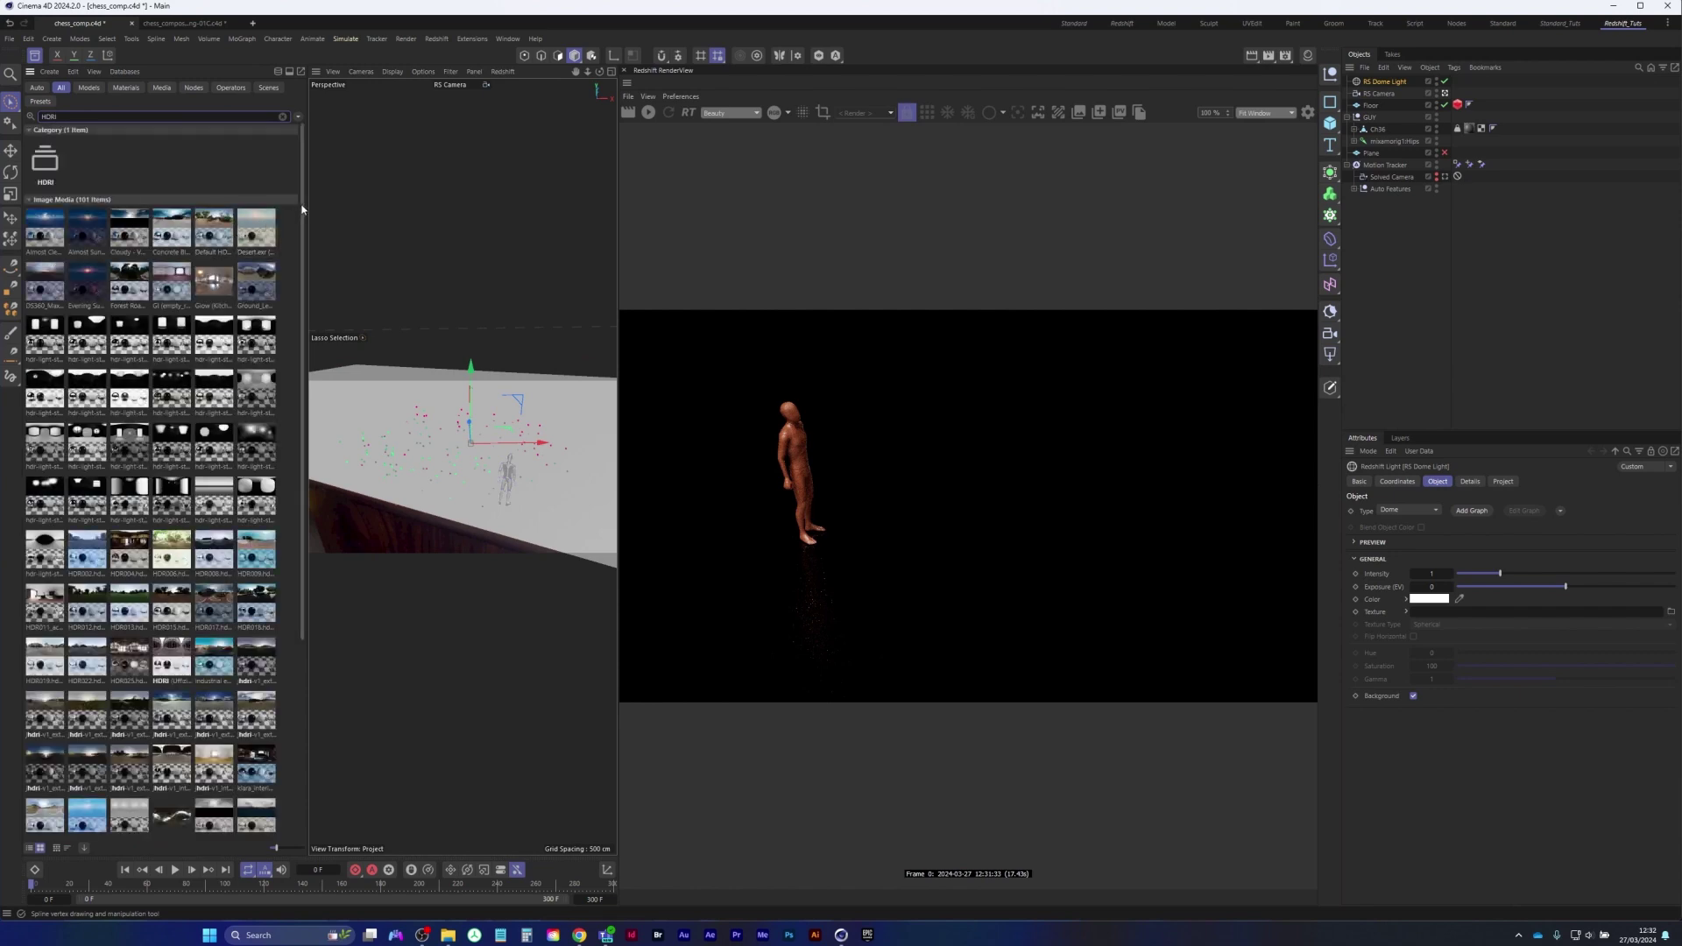
# Assign hdr-light-studio_07.exr from the HDRI results as the RS Dome Light's texture and start the live render
pyautogui.moveTo(303, 203); pyautogui.dragTo(285, 457)
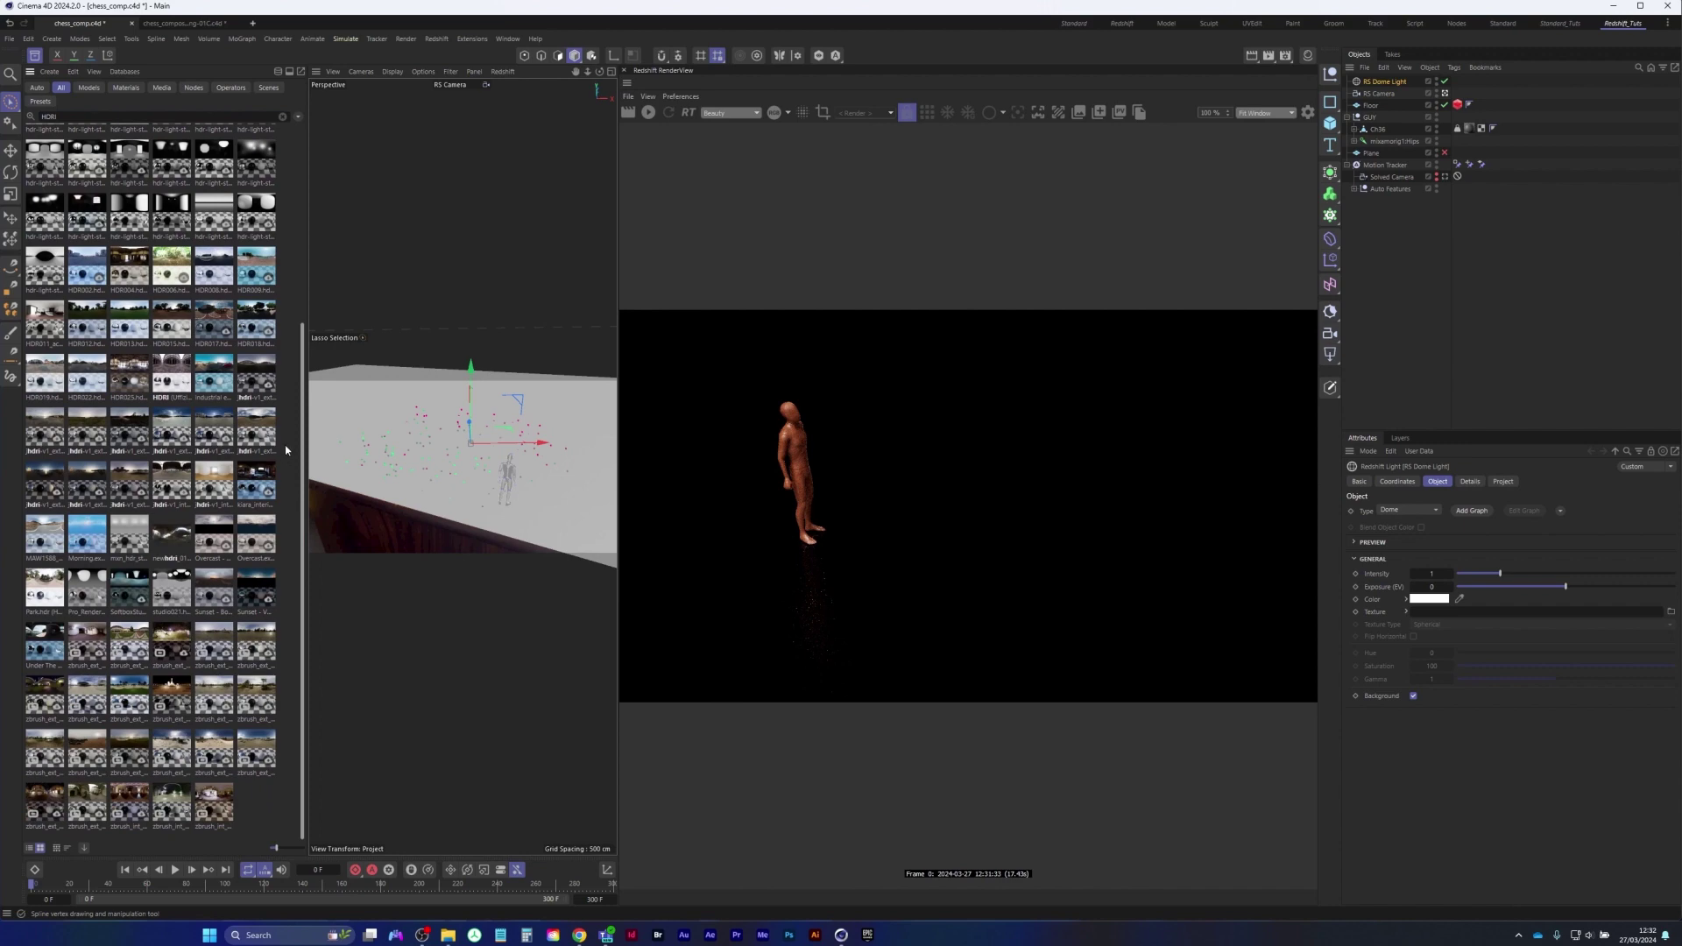
pyautogui.scroll(3, 287, 328)
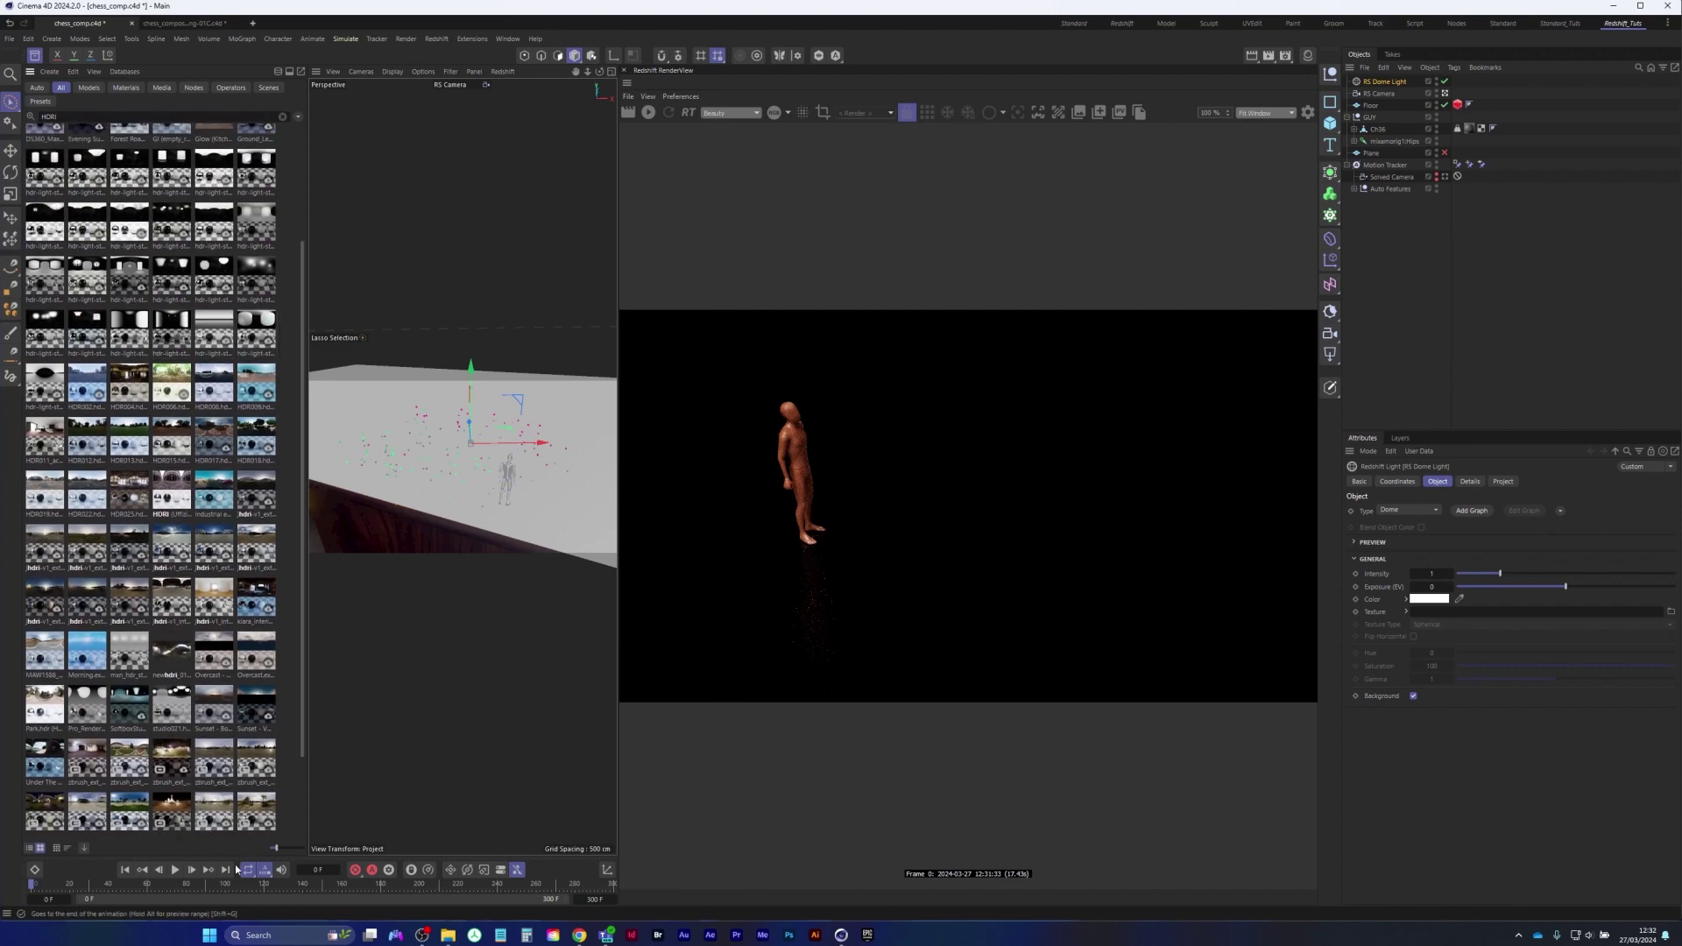
pyautogui.moveTo(276, 848); pyautogui.dragTo(286, 849)
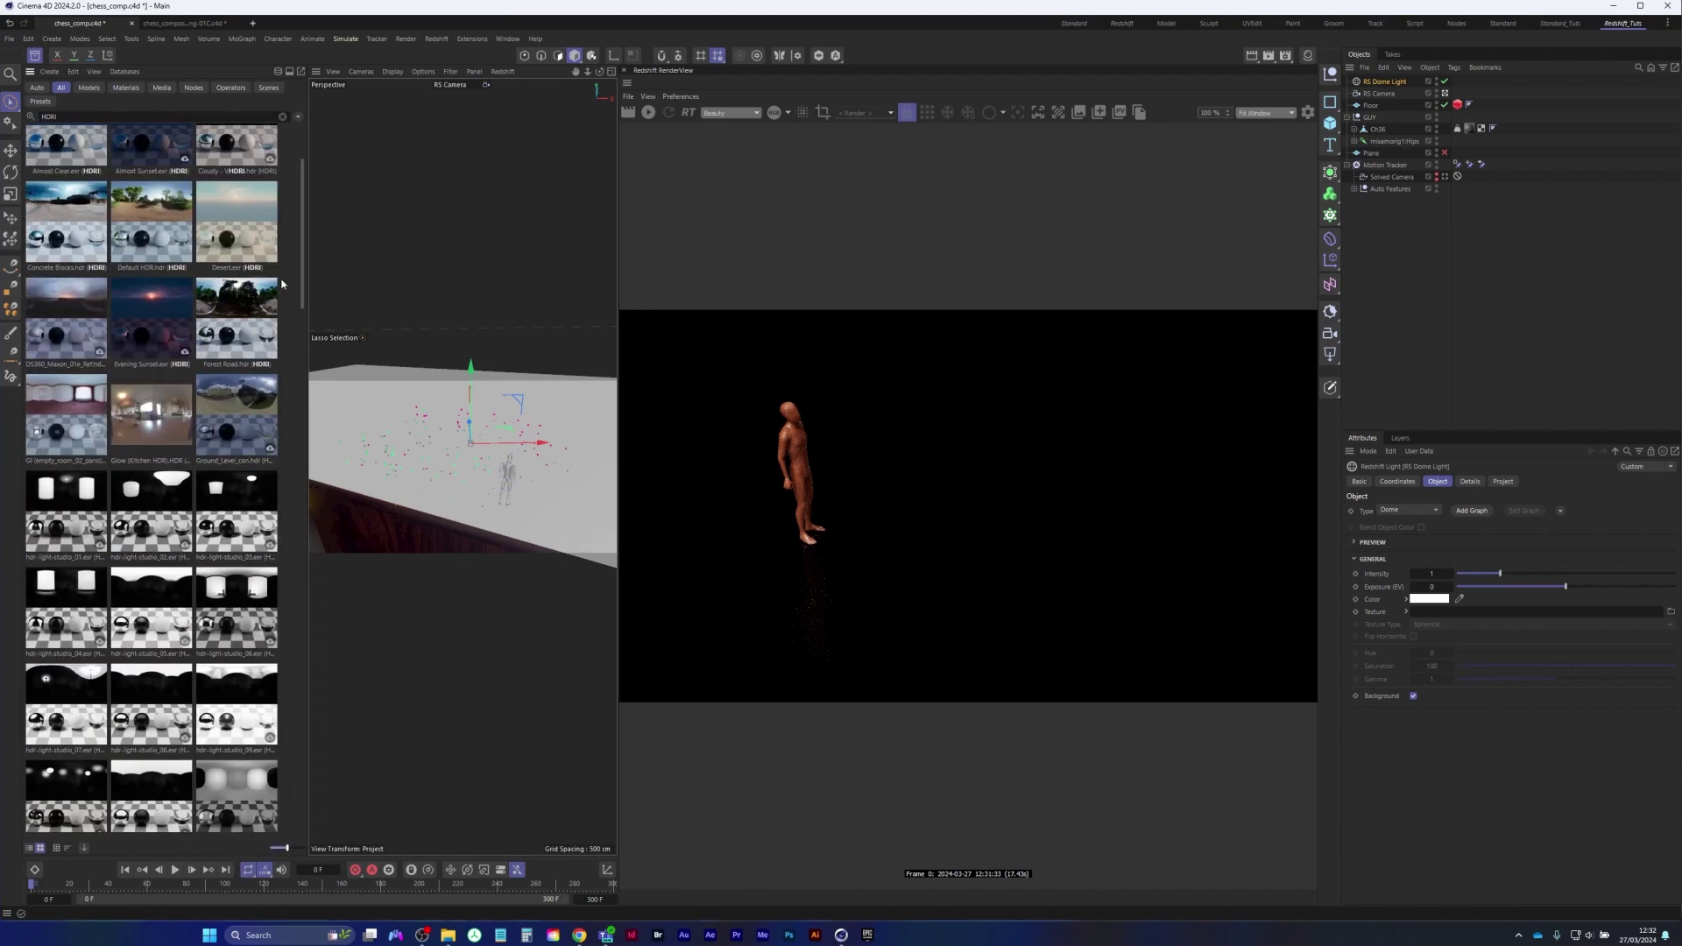
pyautogui.moveTo(302, 270); pyautogui.dragTo(298, 334)
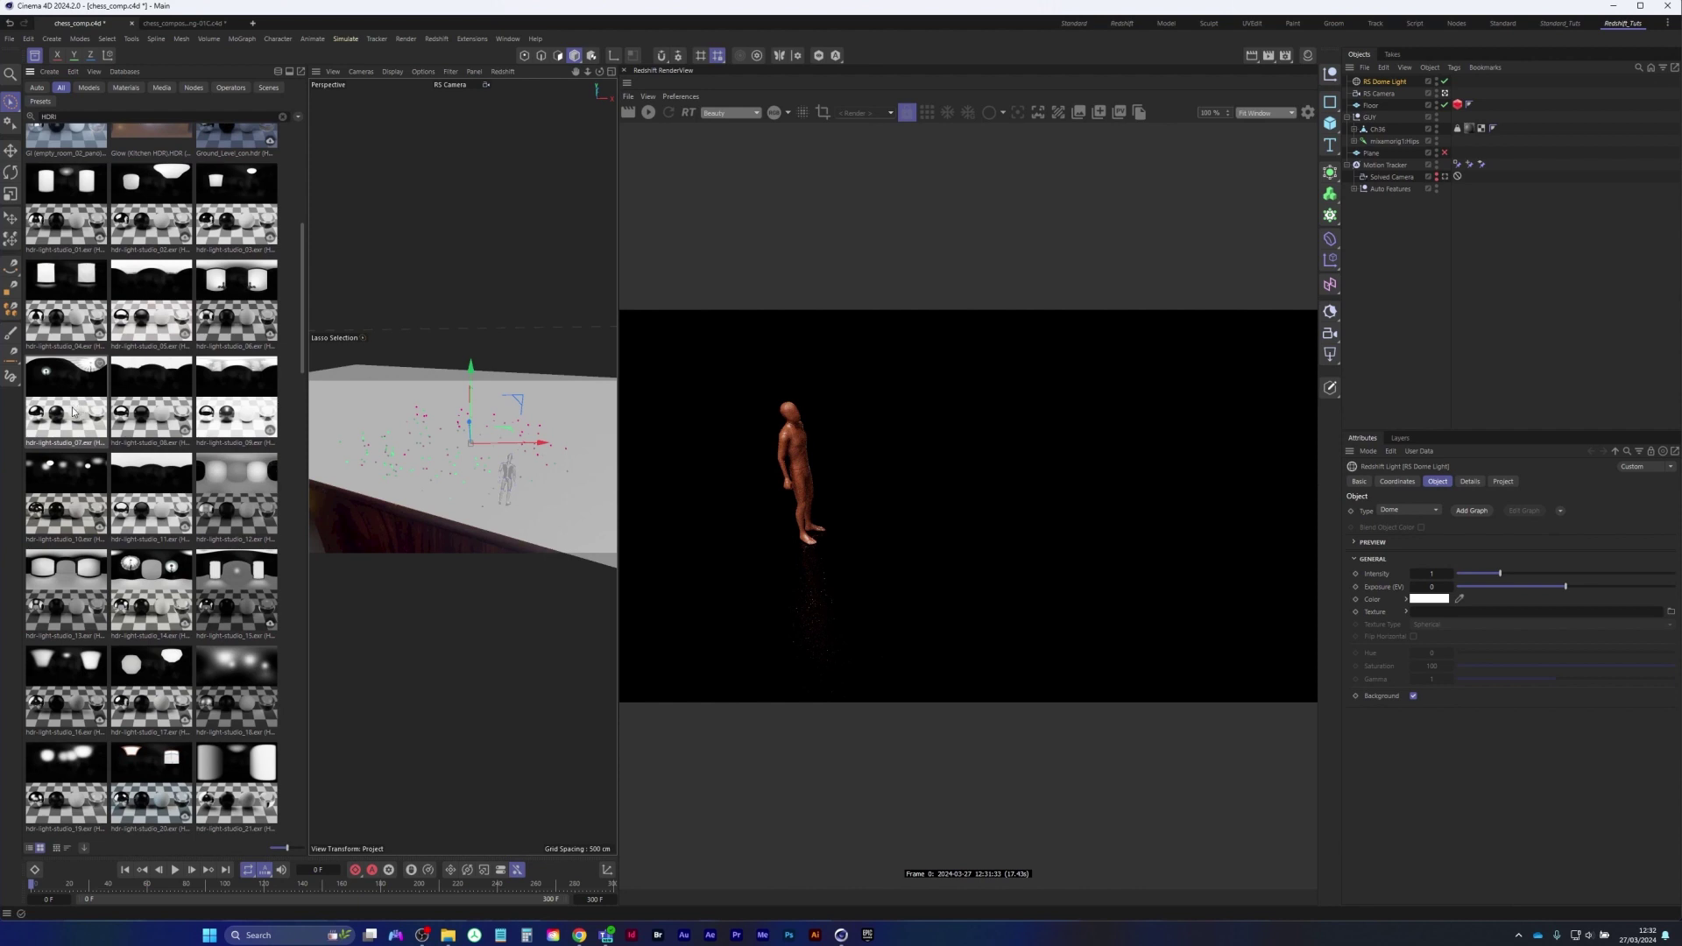
pyautogui.moveTo(70, 407); pyautogui.dragTo(1431, 621)
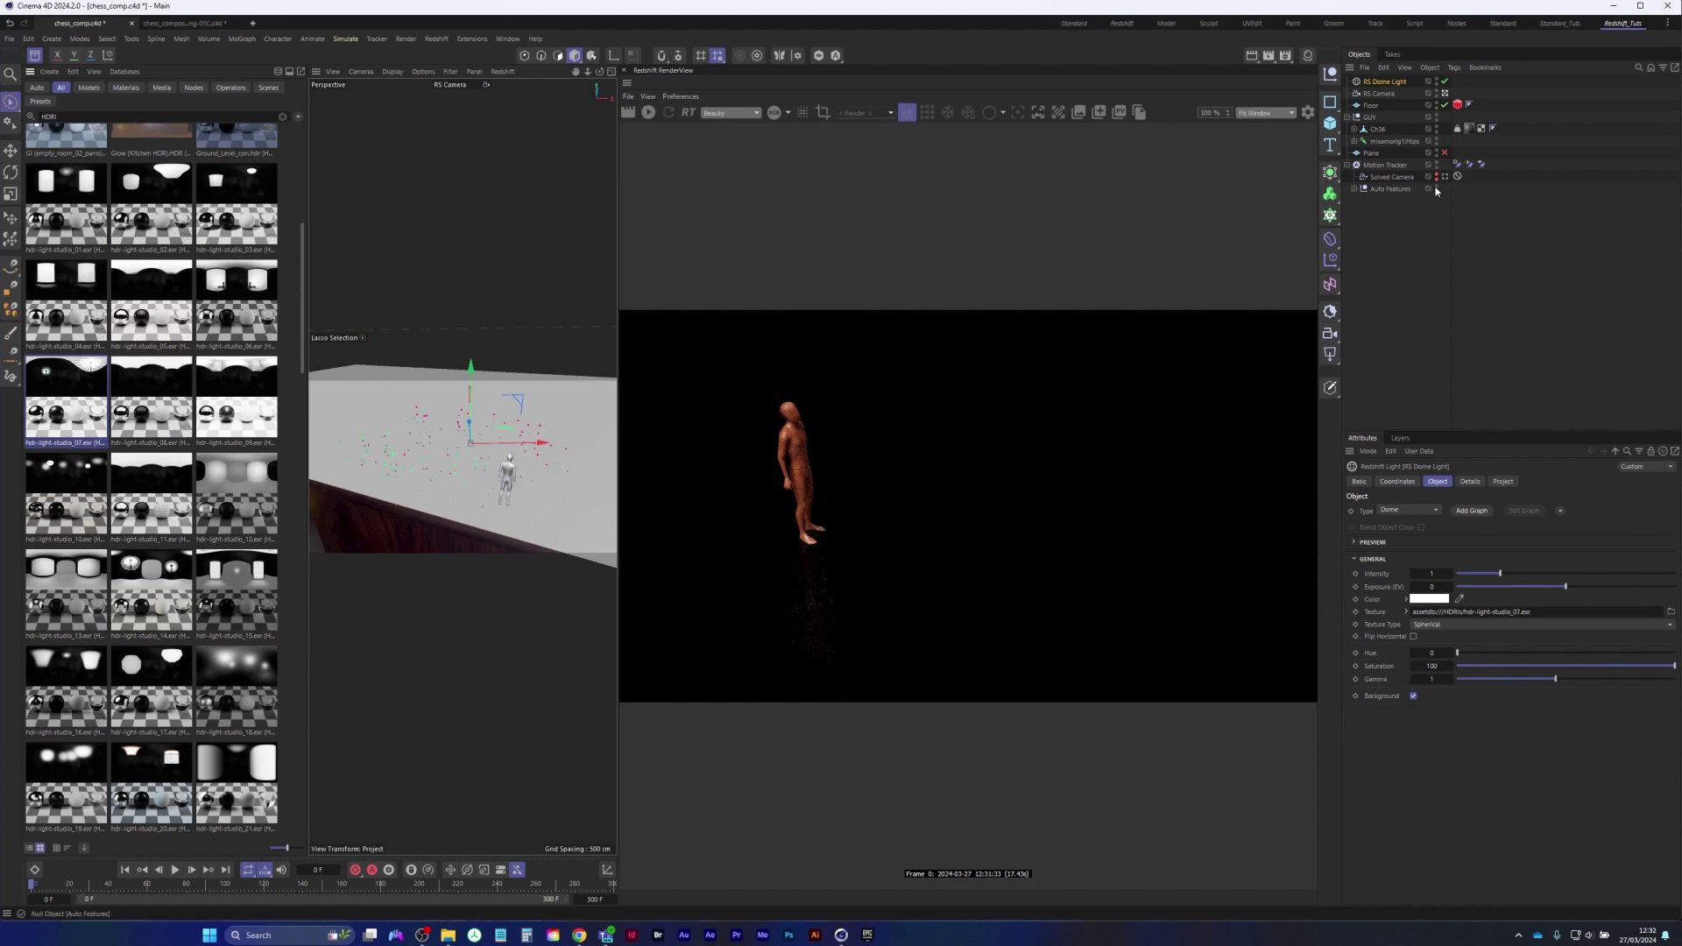
pyautogui.click(649, 112)
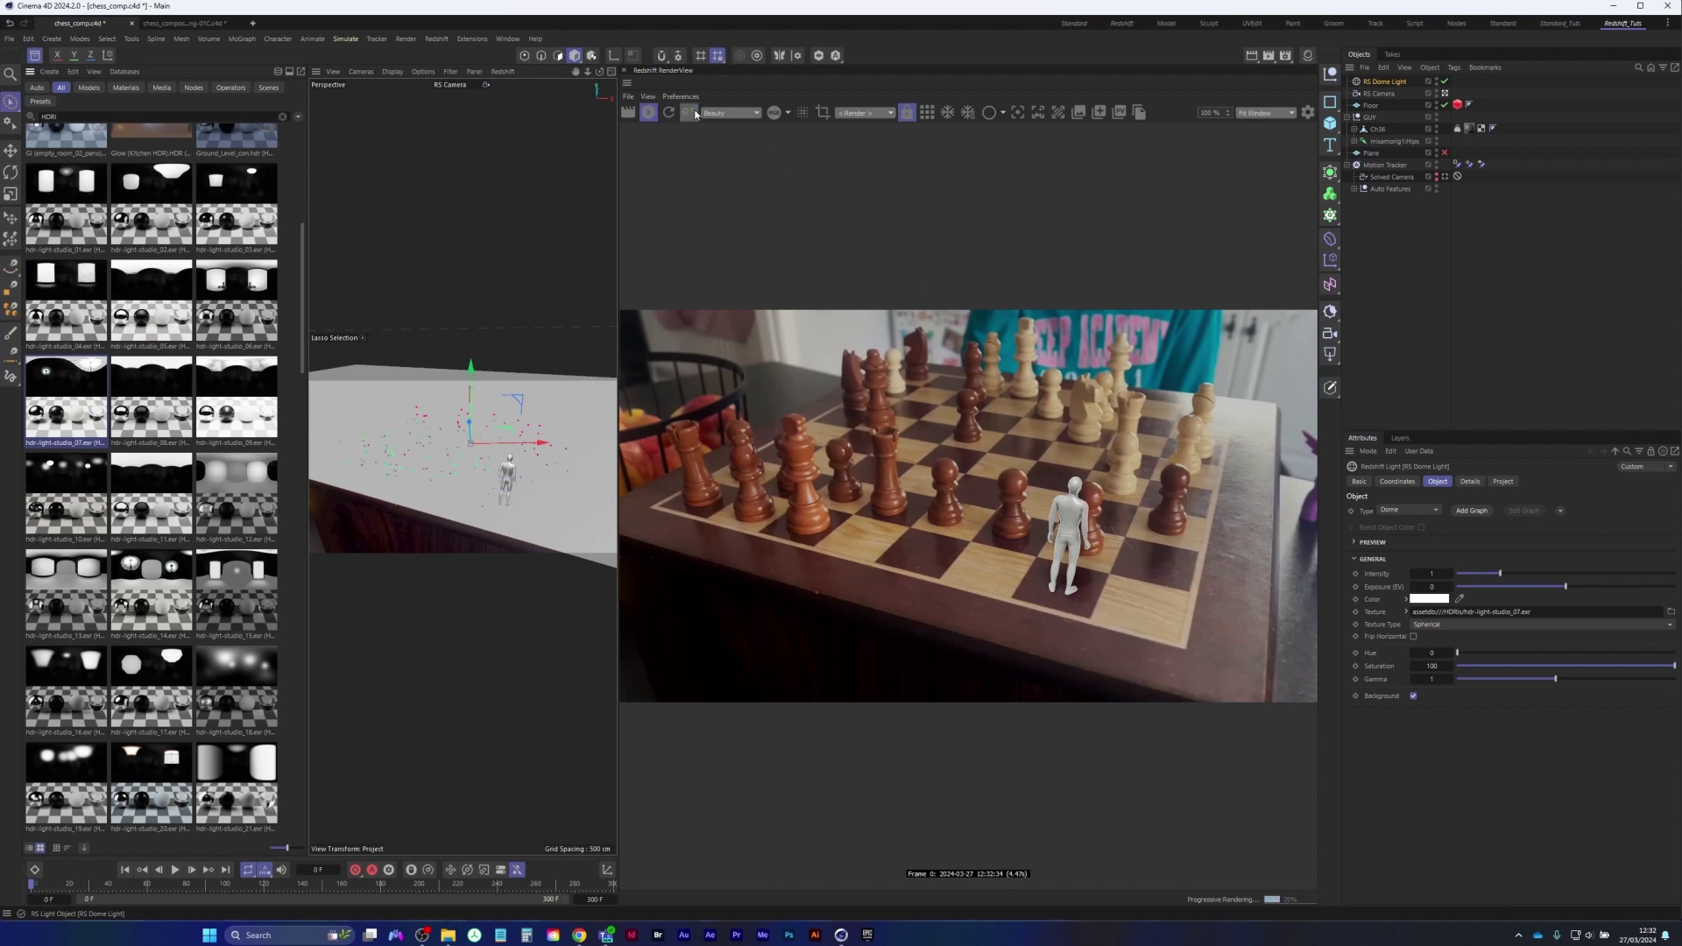
# Check the dome light's rotation in chess_compositing-01C.c4d, and set the RS Dome Light's heading in chess_comp.c4d to 101°
pyautogui.click(197, 27)
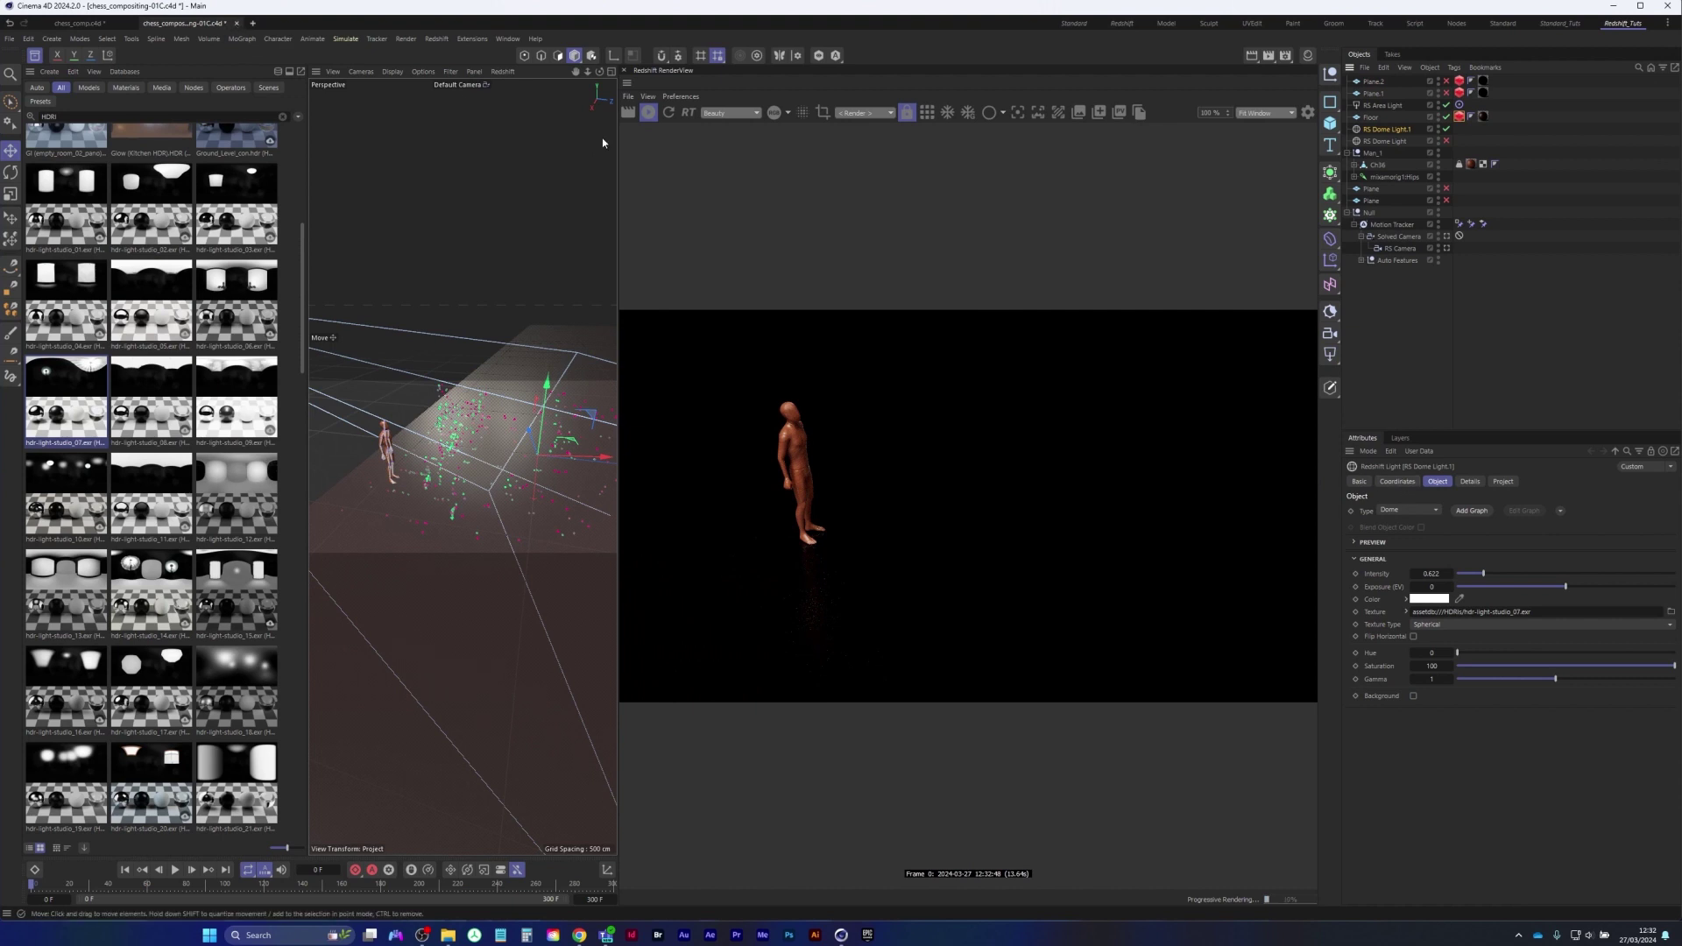
pyautogui.click(1405, 482)
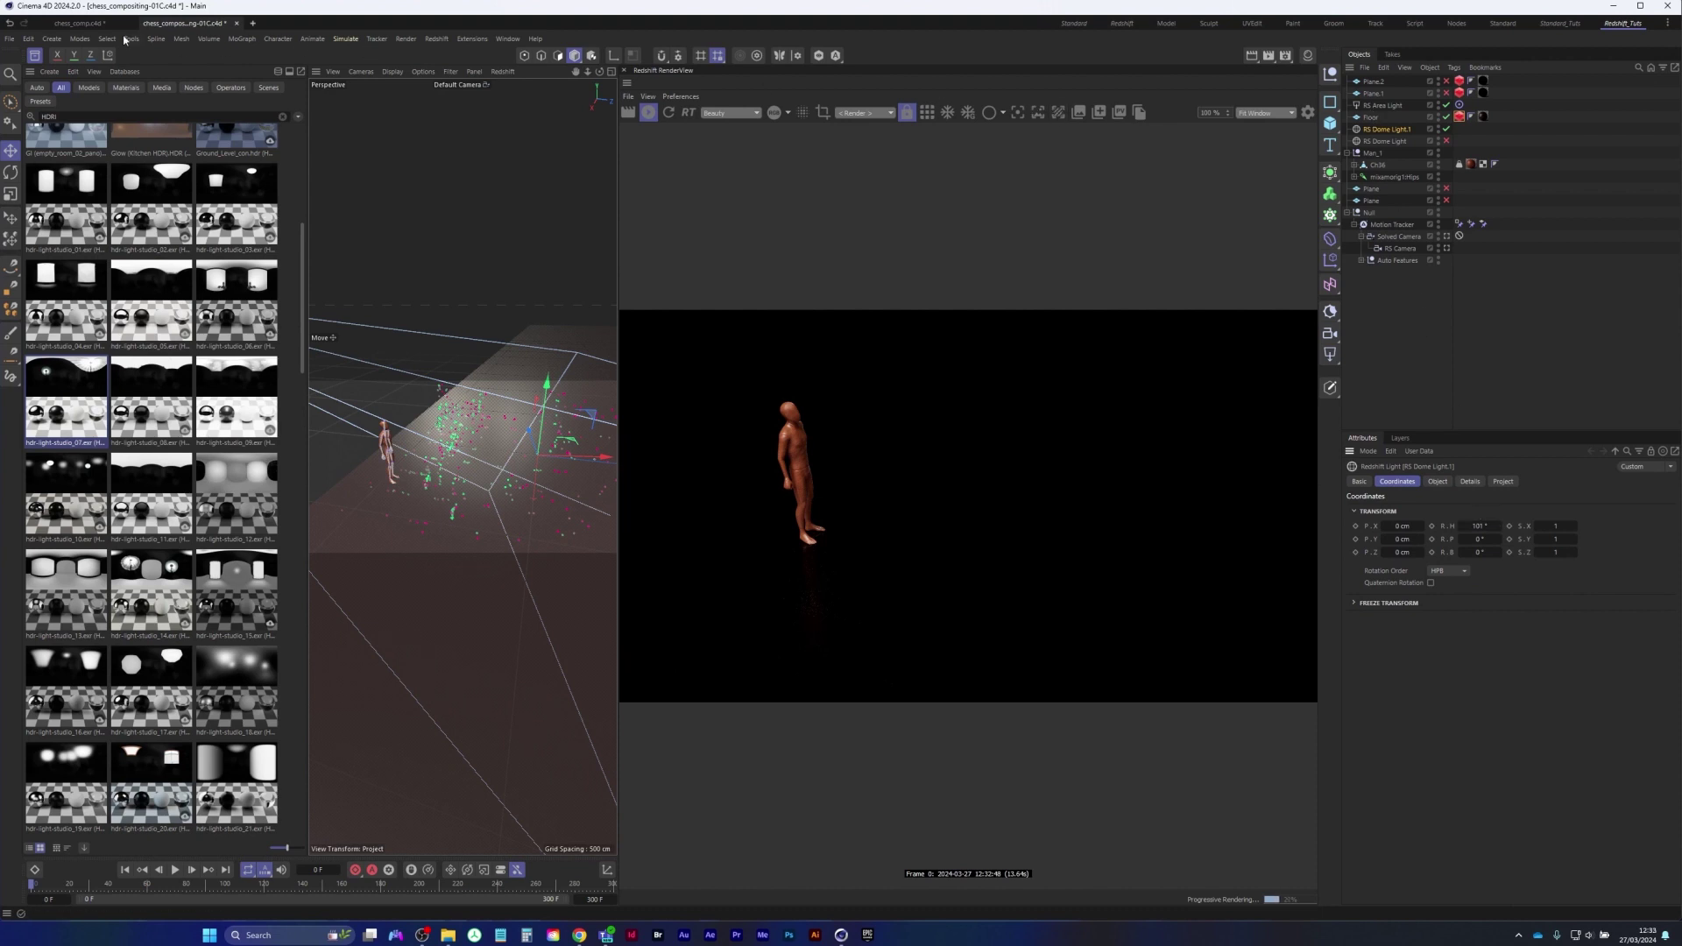
pyautogui.click(74, 24)
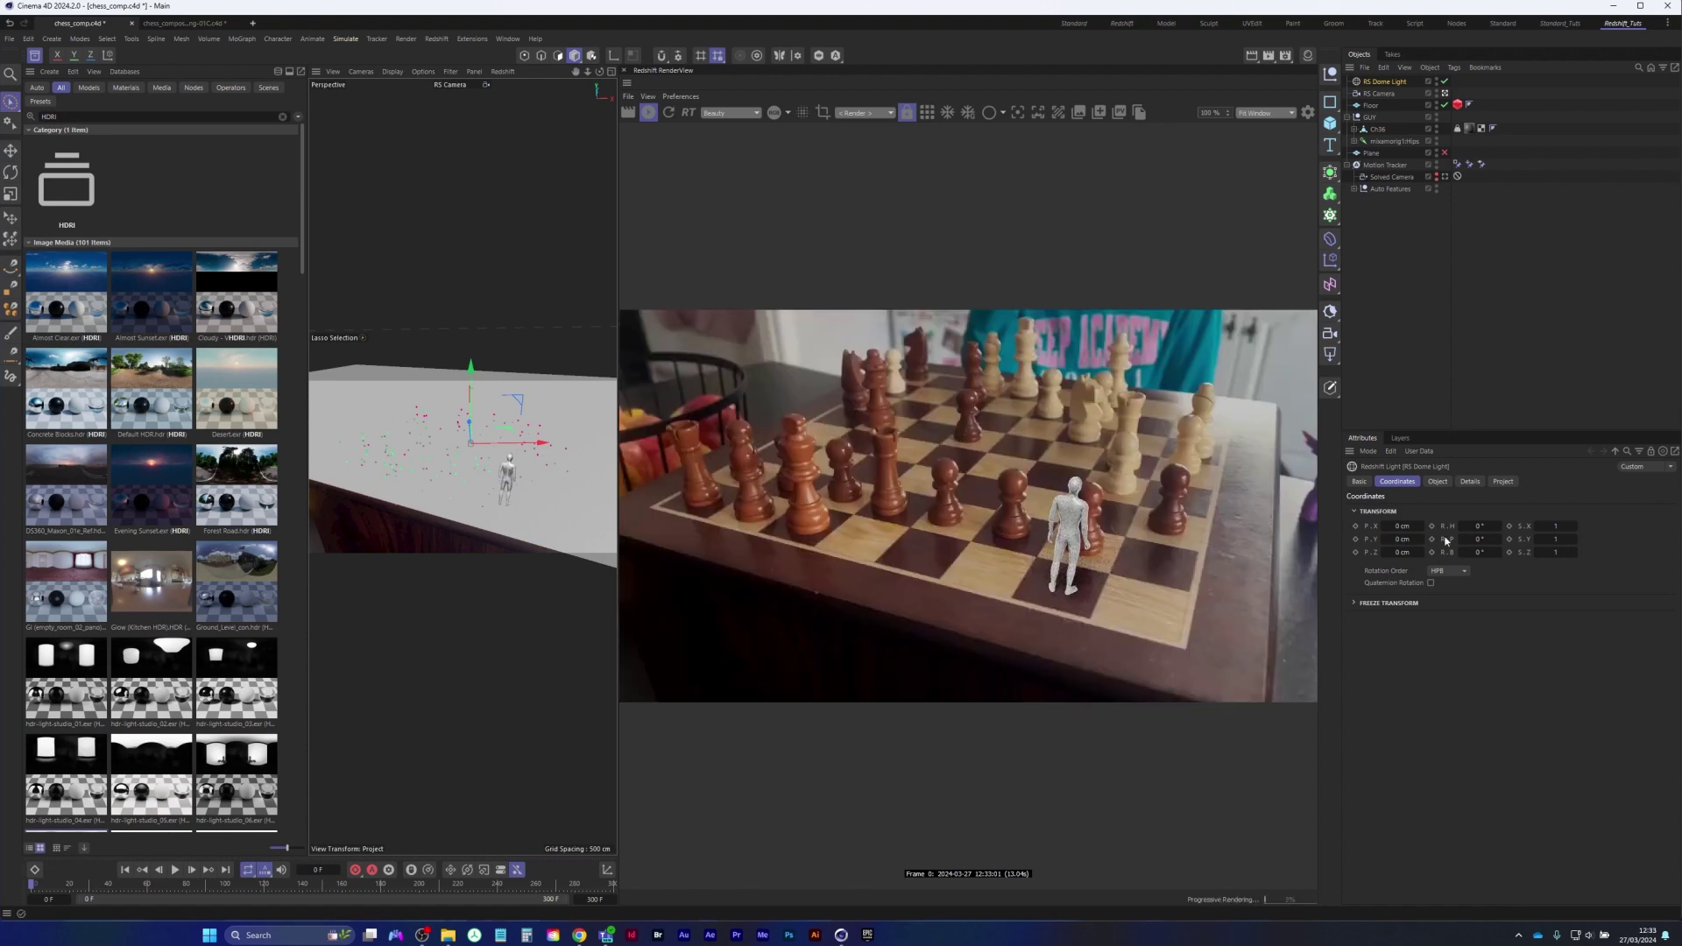
pyautogui.click(1482, 526)
pyautogui.write('101')
pyautogui.press('Return')
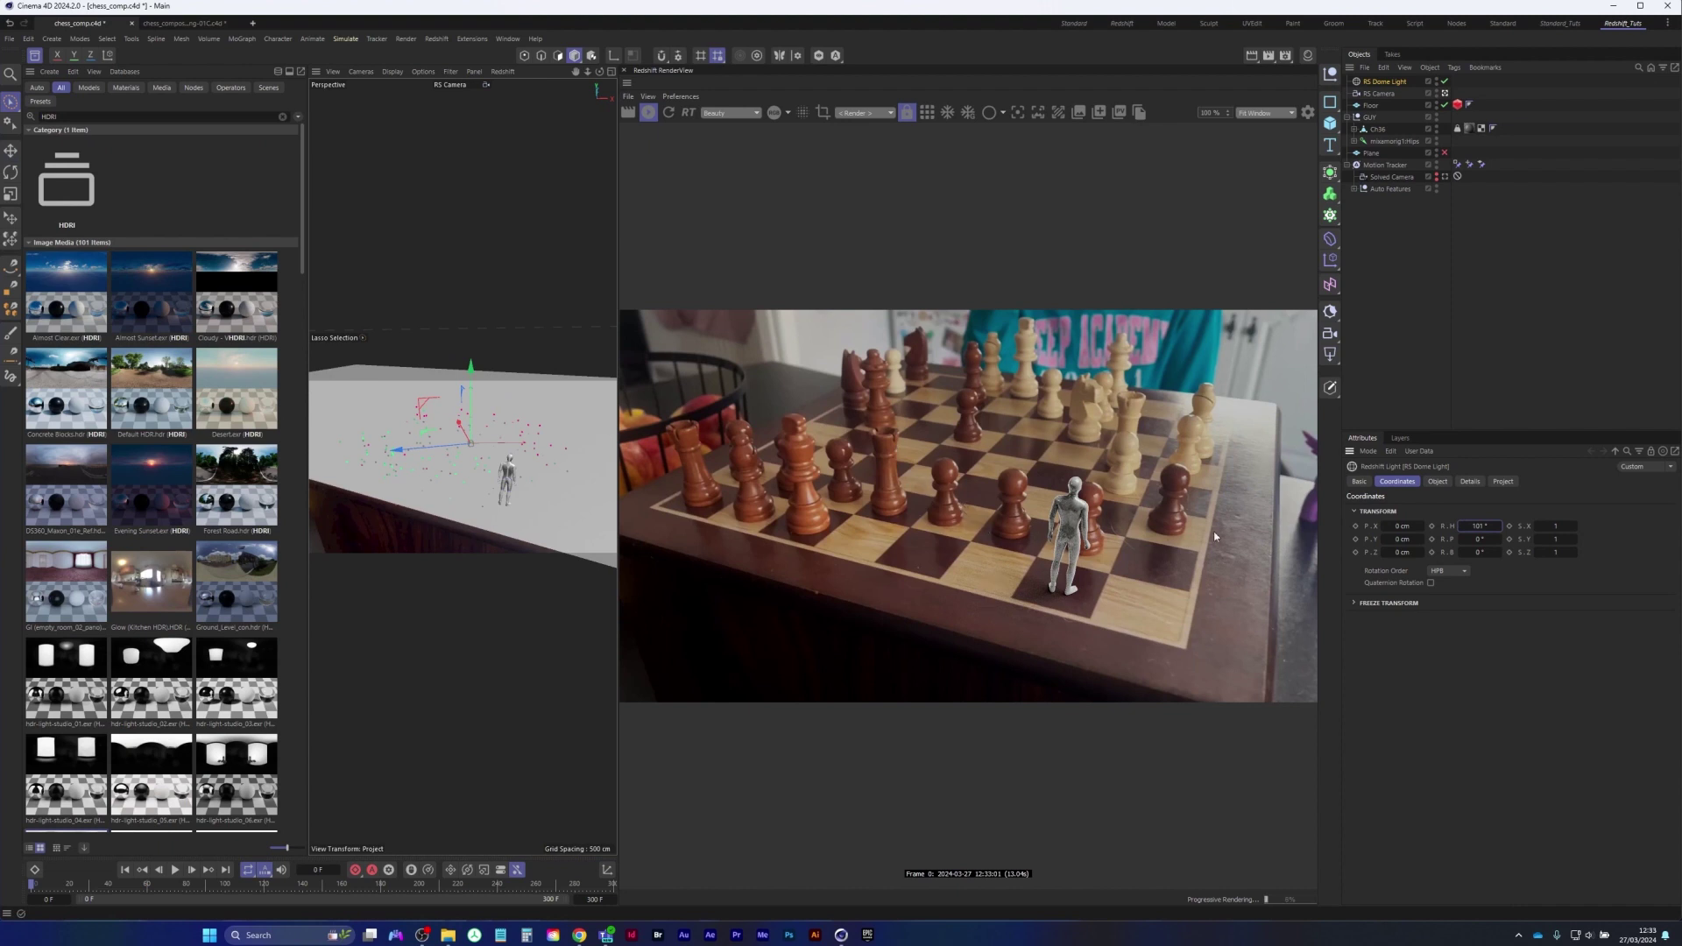
# Try a heading of 47° for the RS Dome Light, and set it back to 101°
pyautogui.moveTo(1480, 526); pyautogui.dragTo(1448, 538)
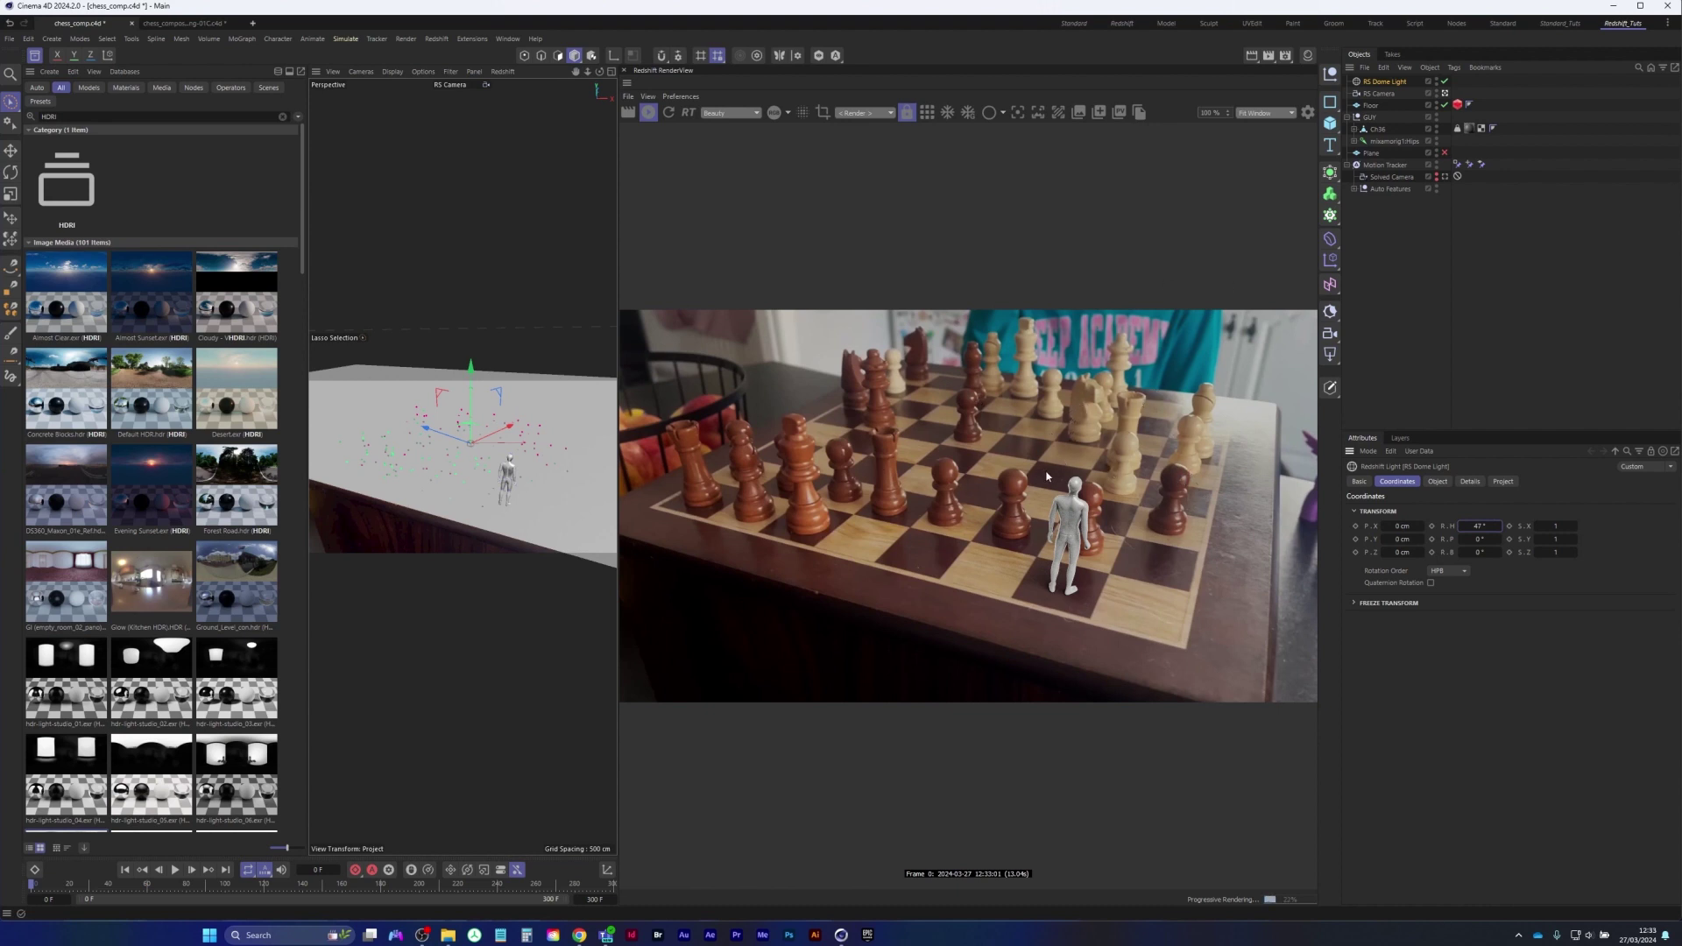
pyautogui.click(1486, 526)
pyautogui.write('101')
pyautogui.press('Return')
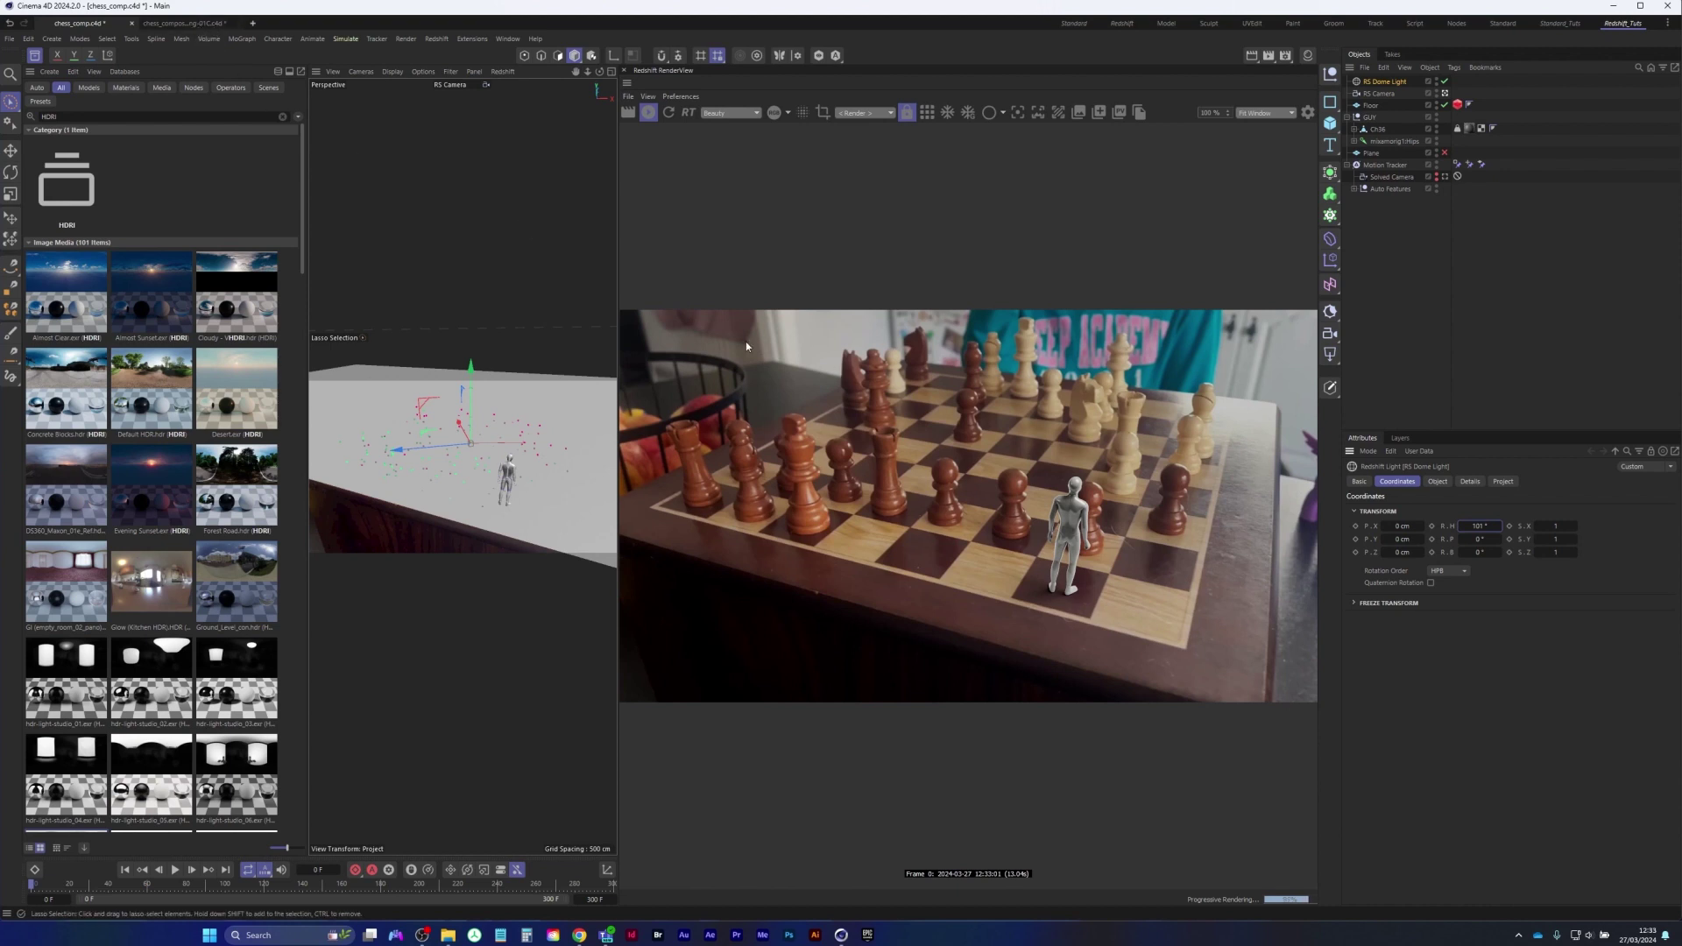
# Copy the Man_1 material from chess_compositing-01C.c4d into chess_comp.c4d, and assign it to the character mesh with the live render running
pyautogui.click(35, 56)
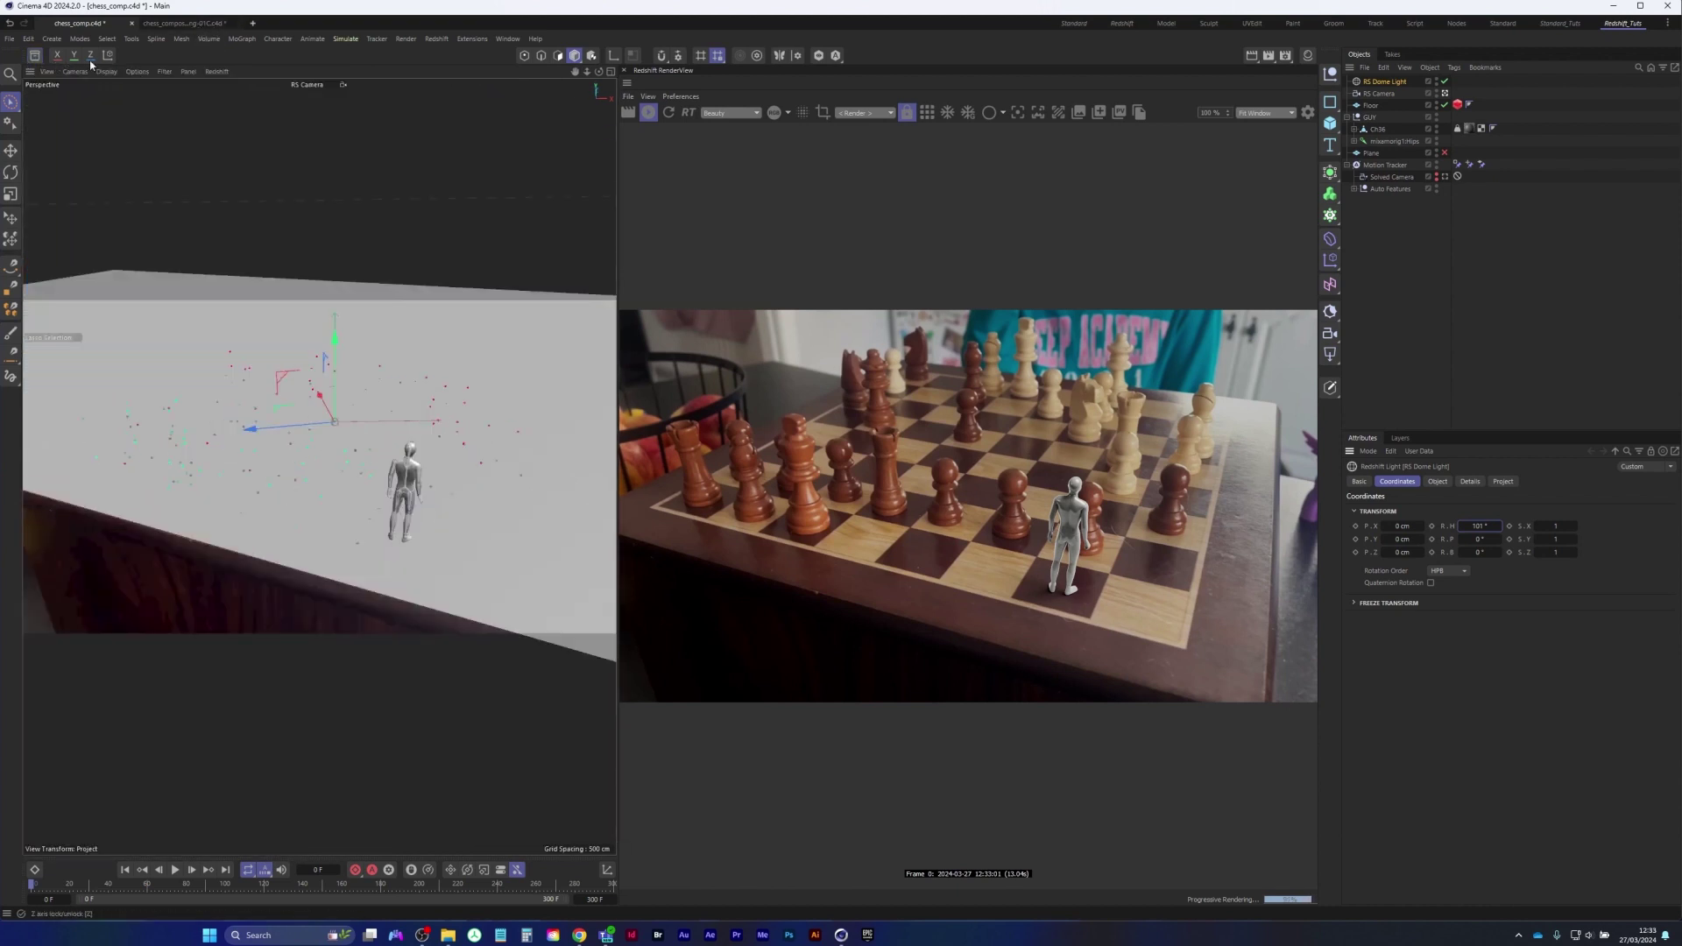
pyautogui.click(197, 24)
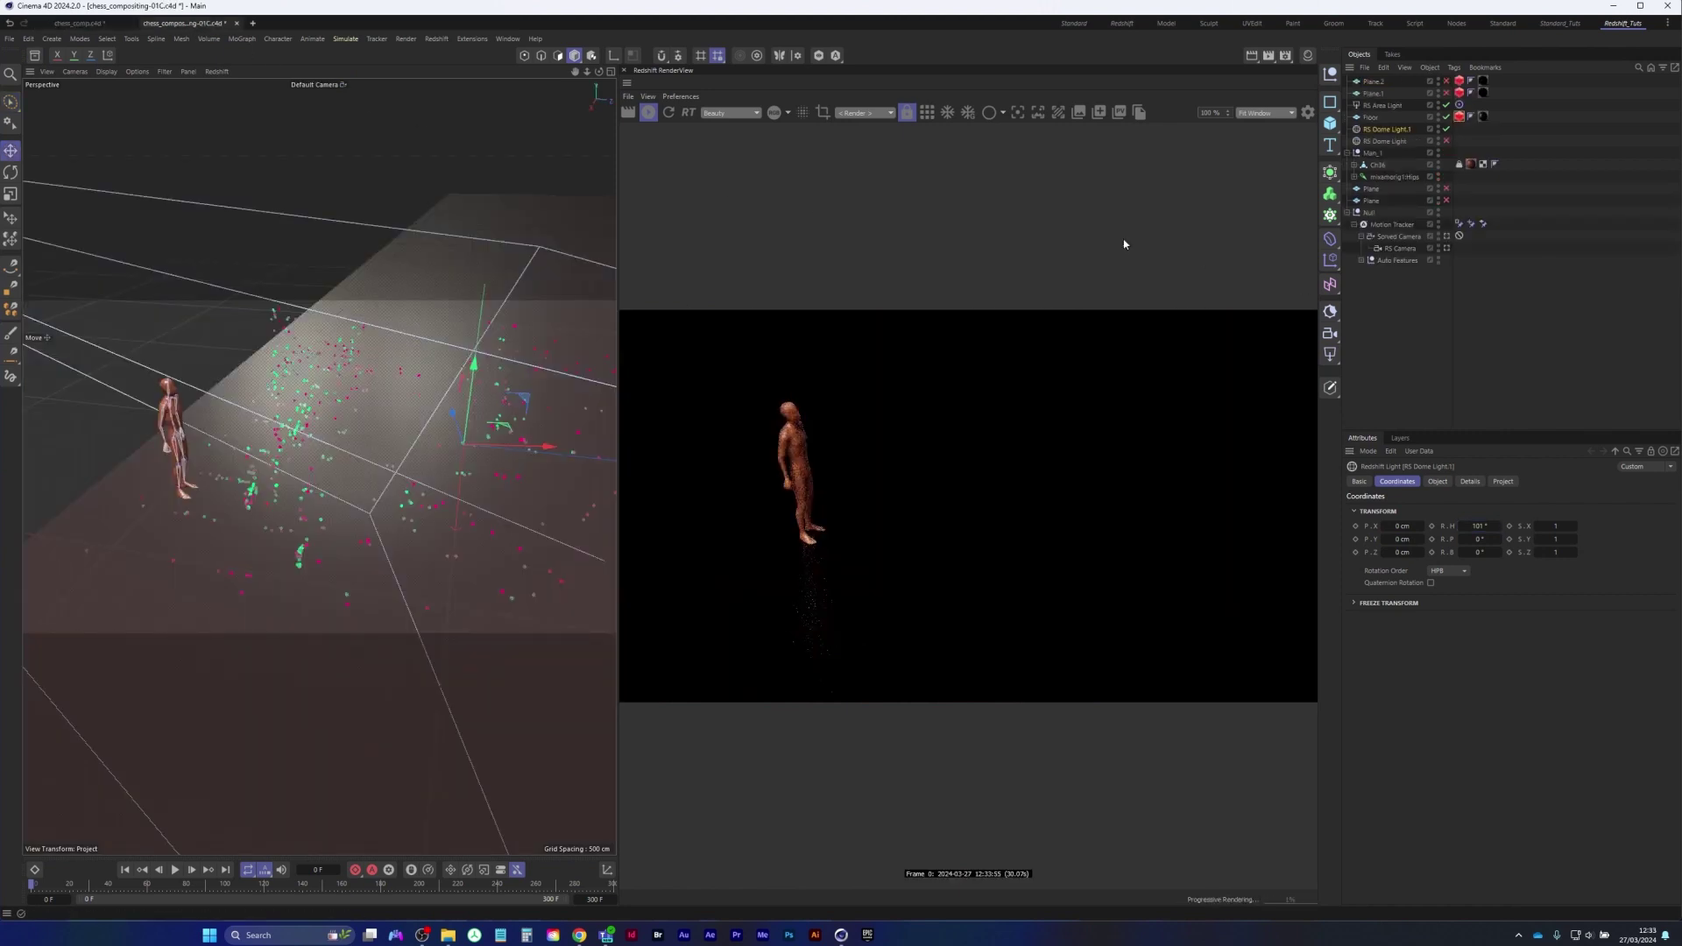
pyautogui.click(647, 113)
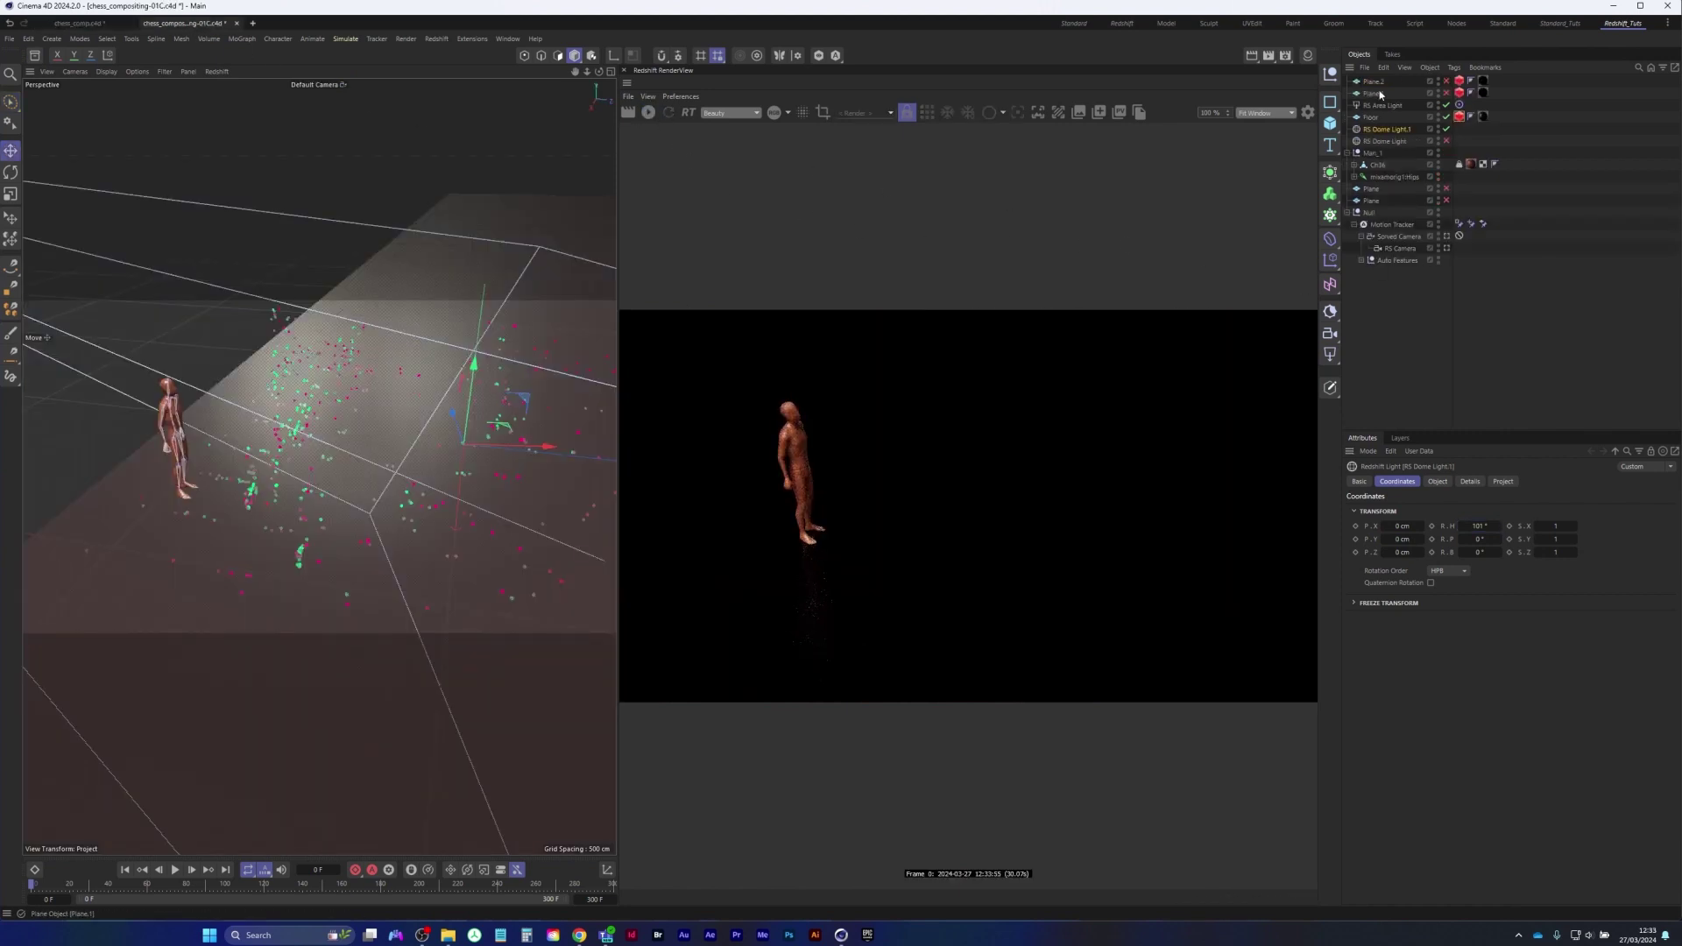
pyautogui.click(1308, 58)
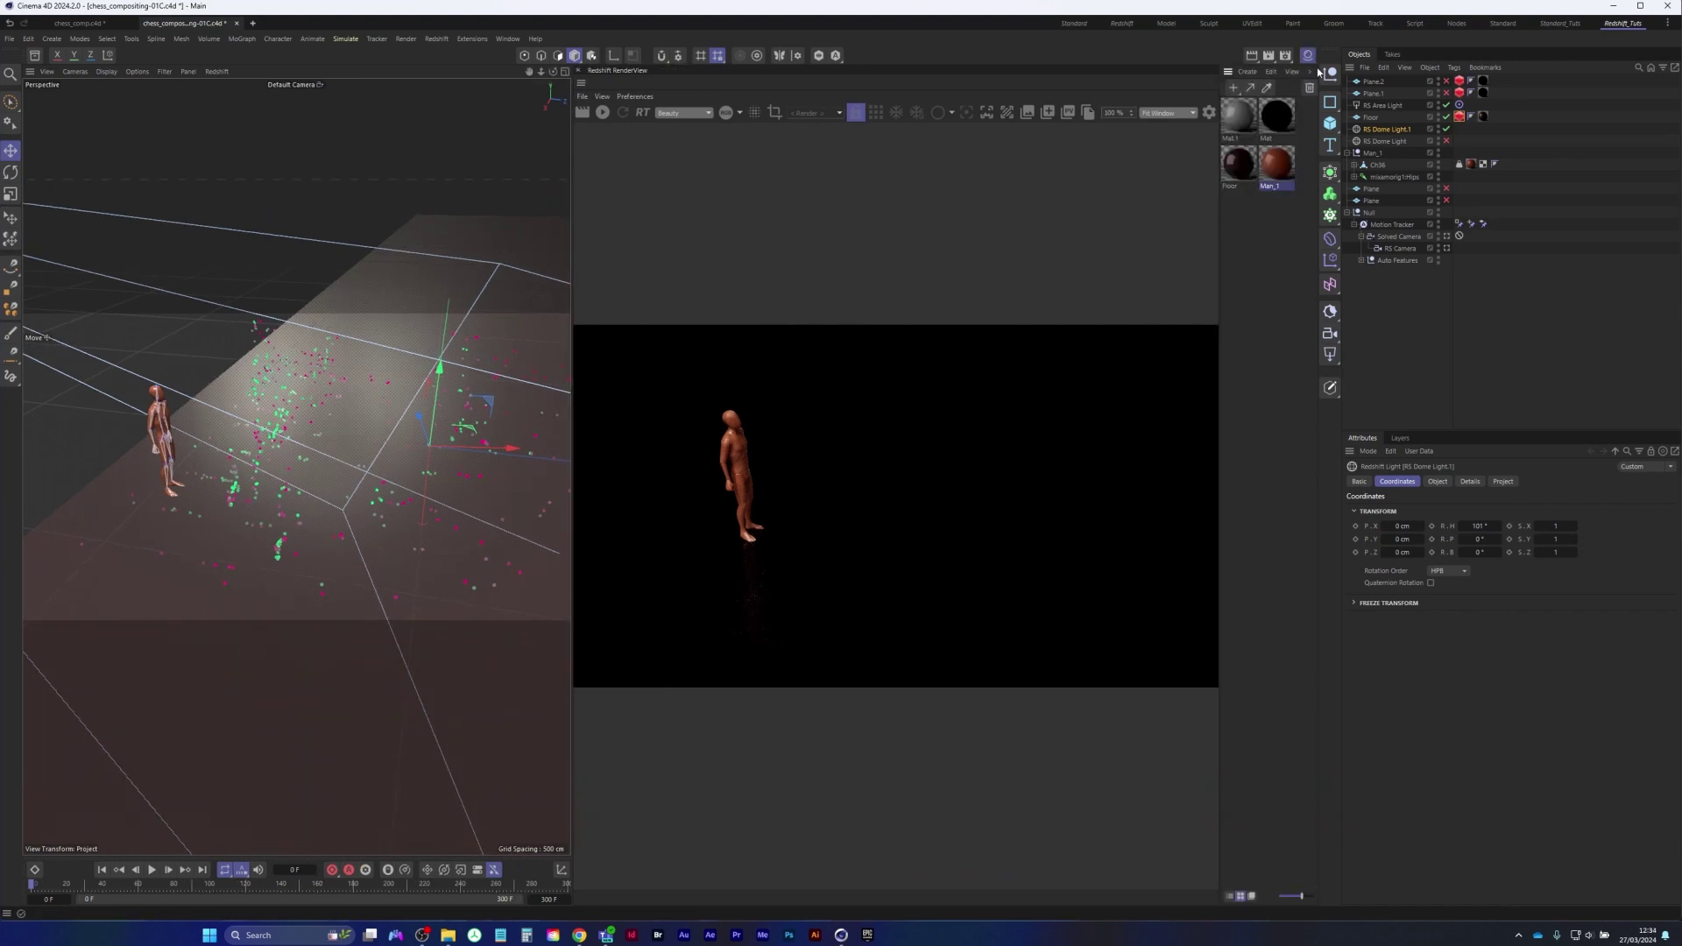
pyautogui.click(1279, 164)
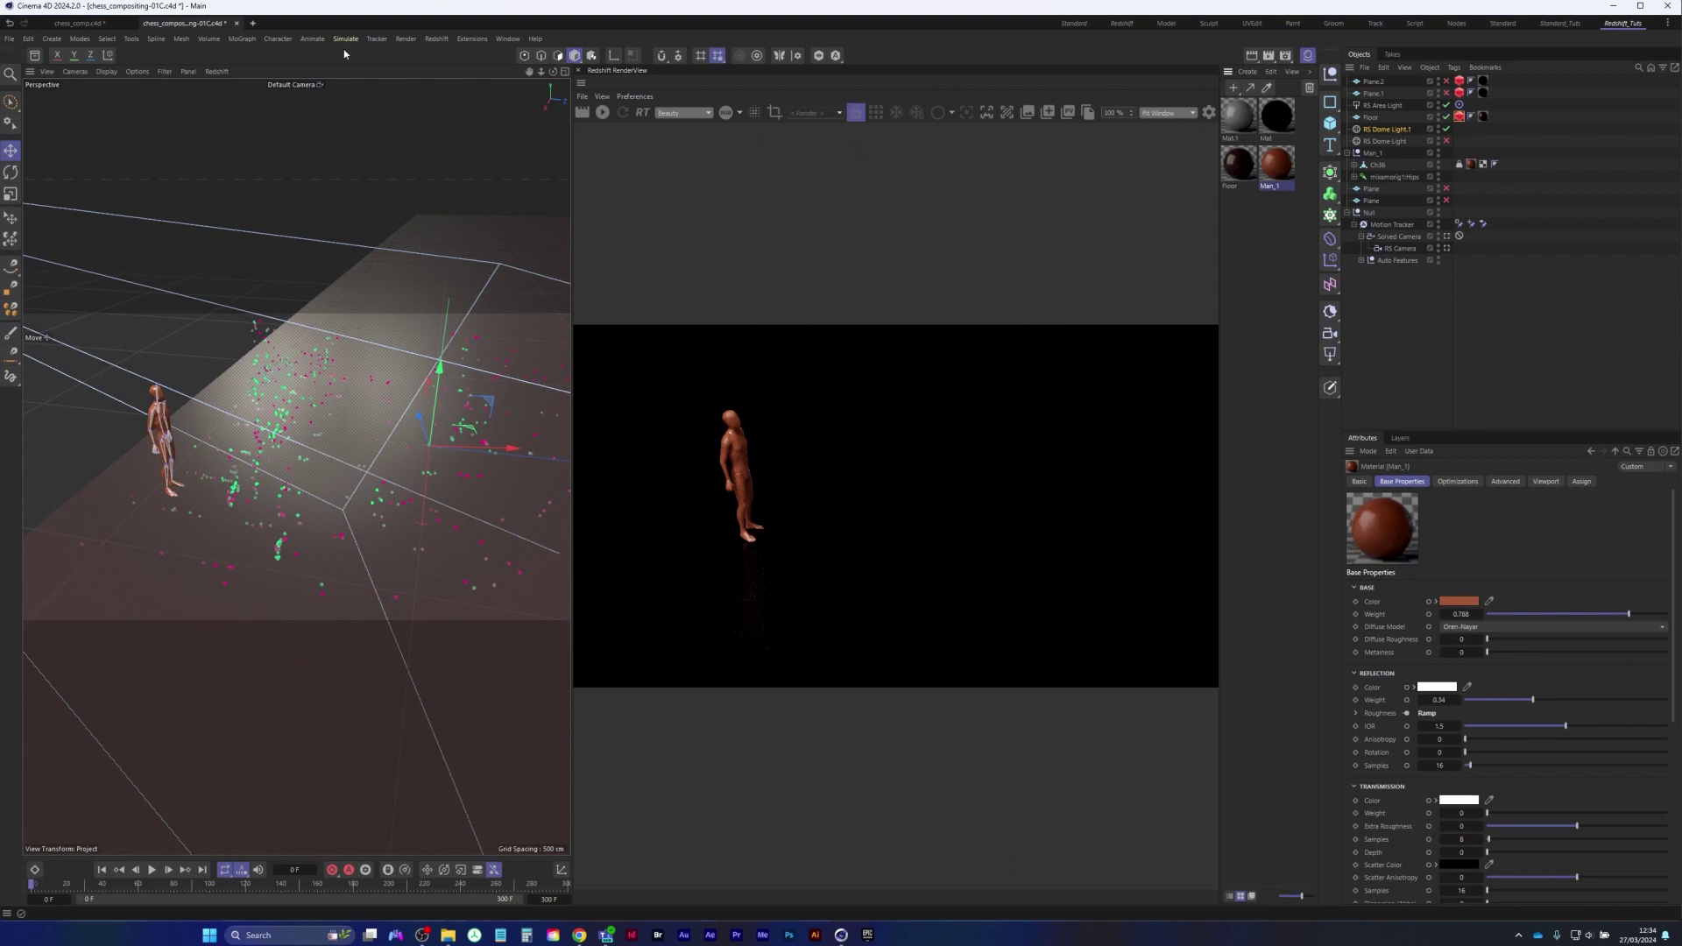
pyautogui.click(79, 23)
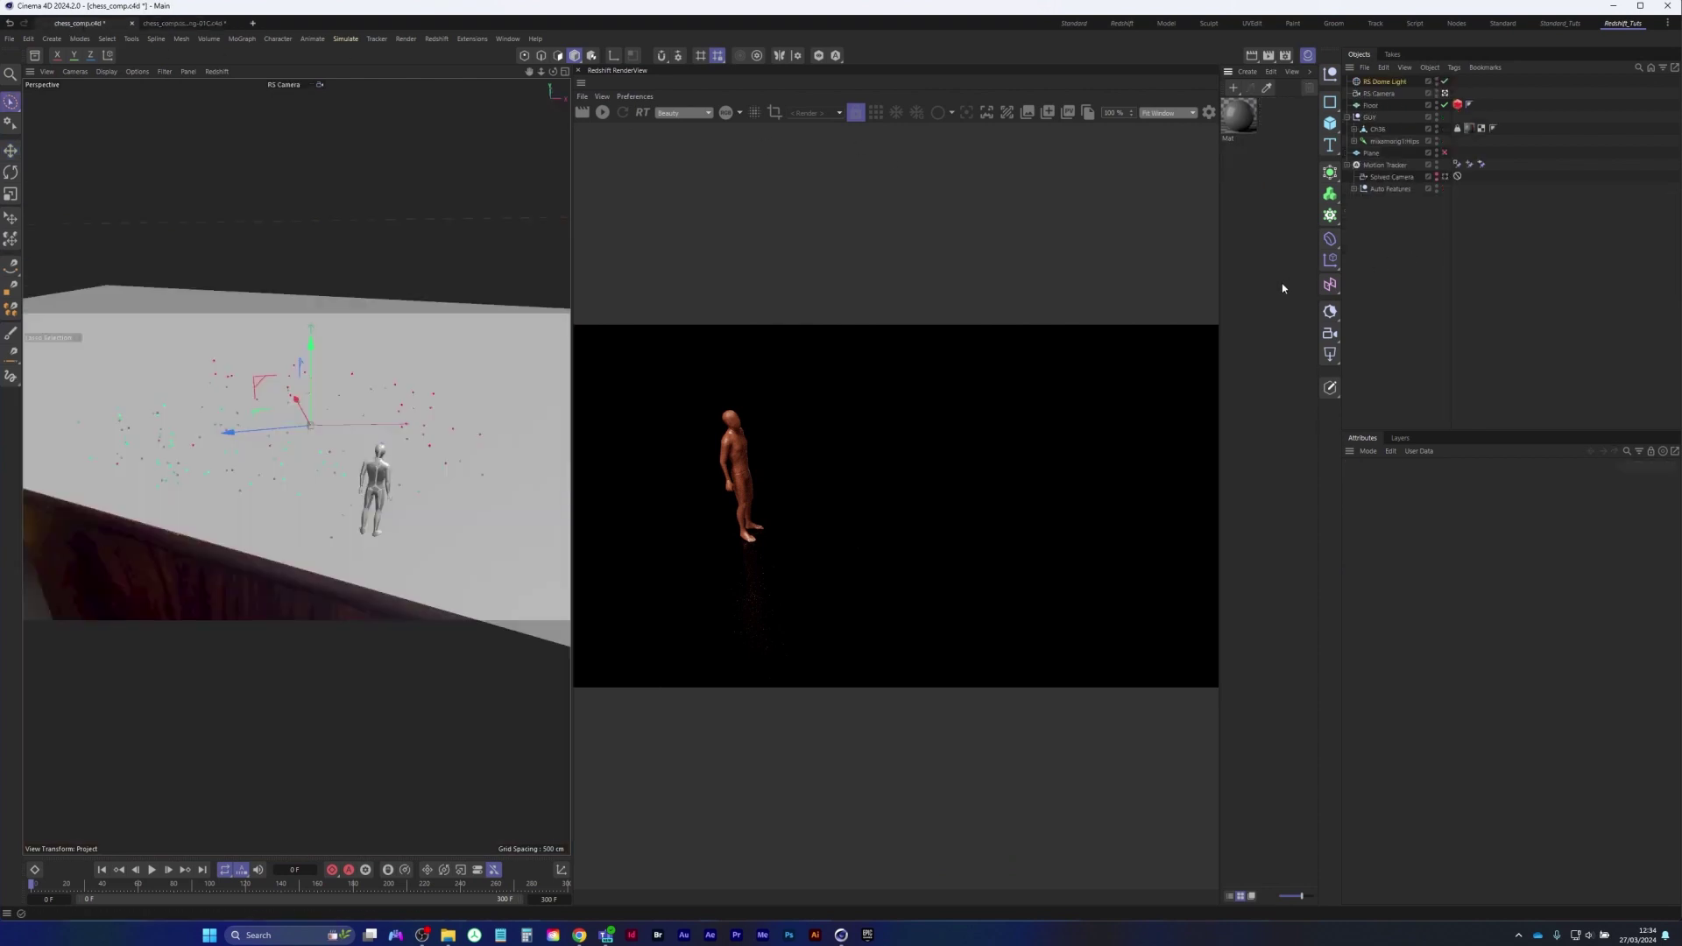
pyautogui.hotkey('ctrl', 'v')
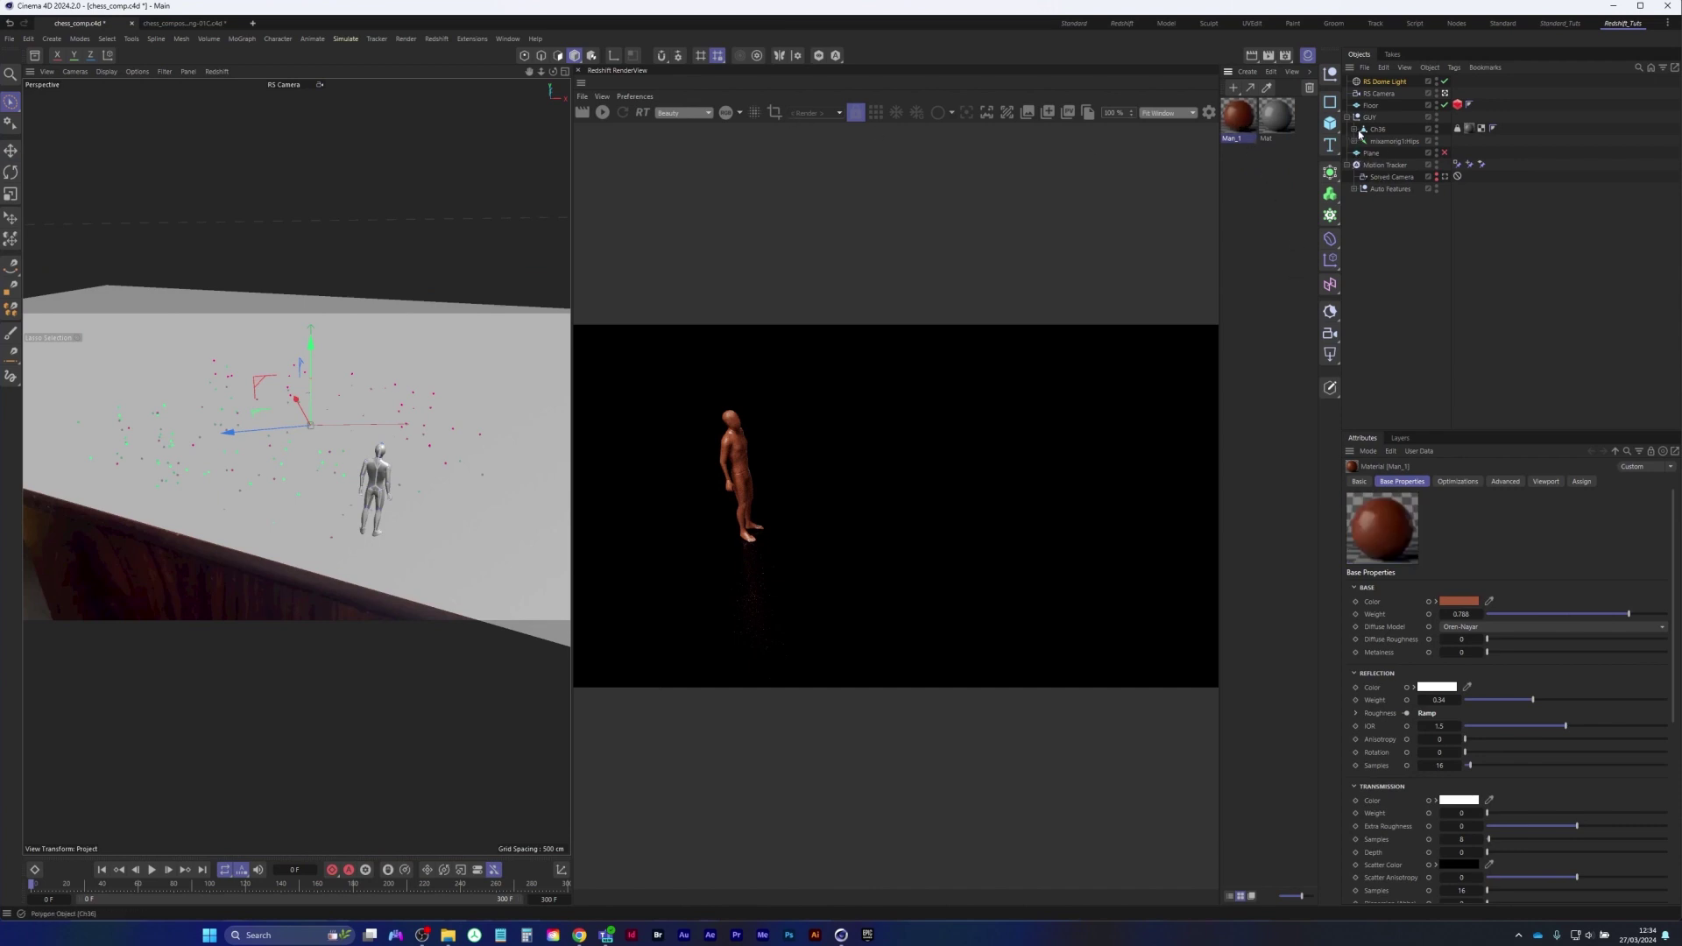
pyautogui.moveTo(1238, 121); pyautogui.dragTo(1473, 131)
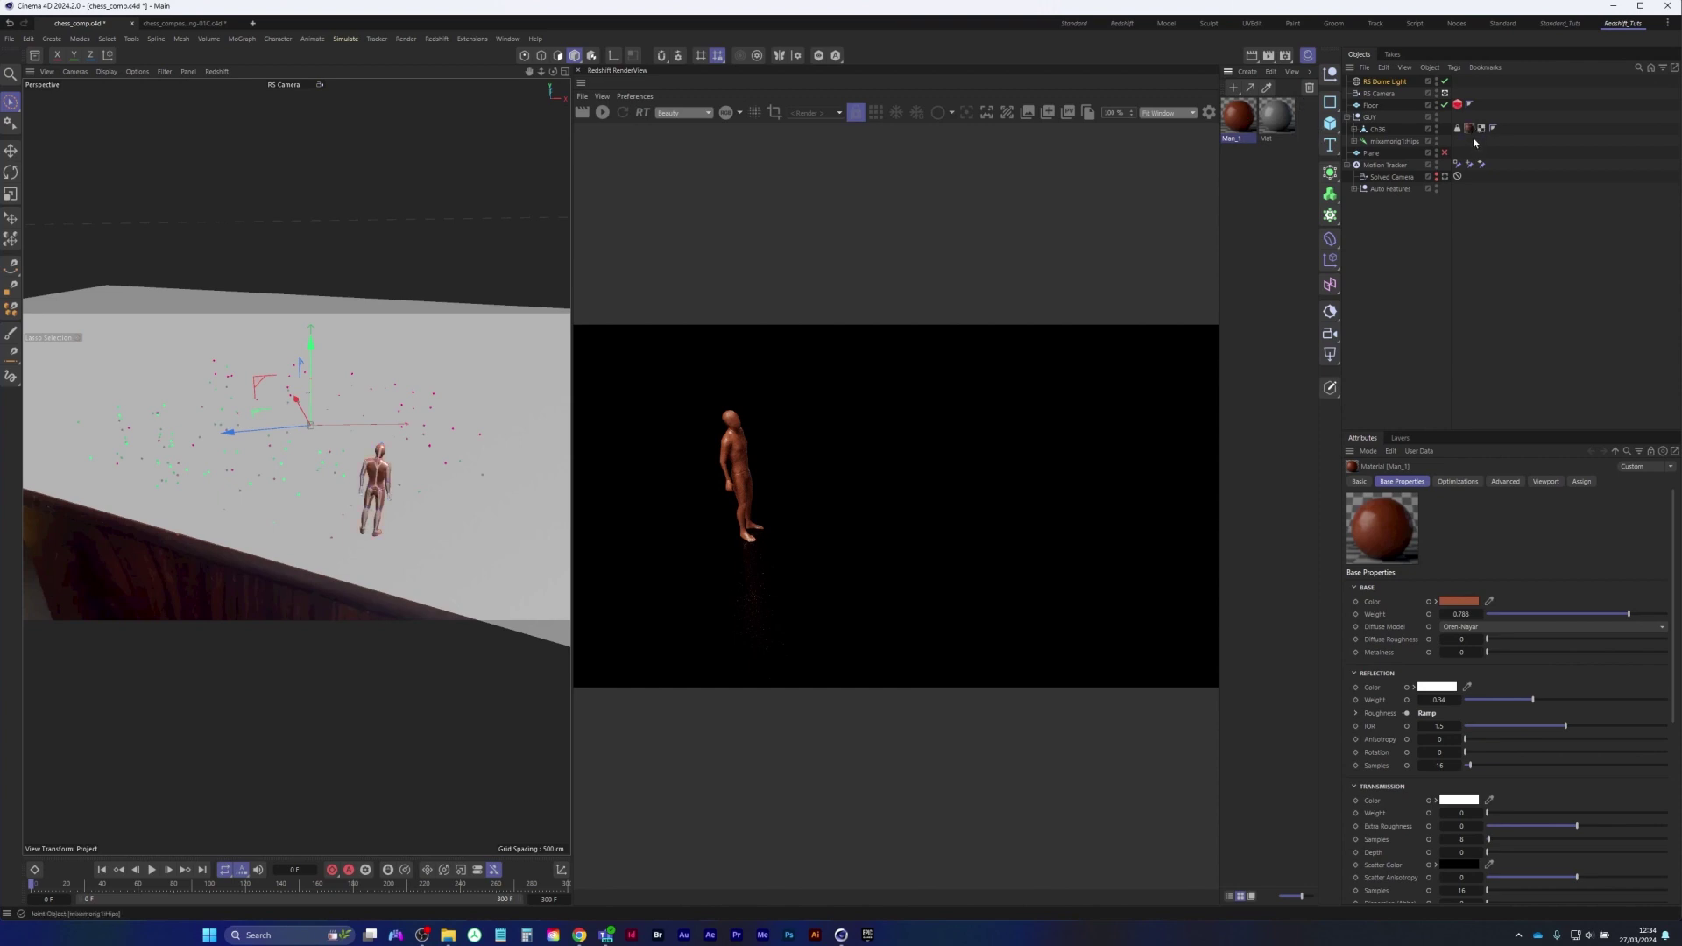
pyautogui.click(602, 112)
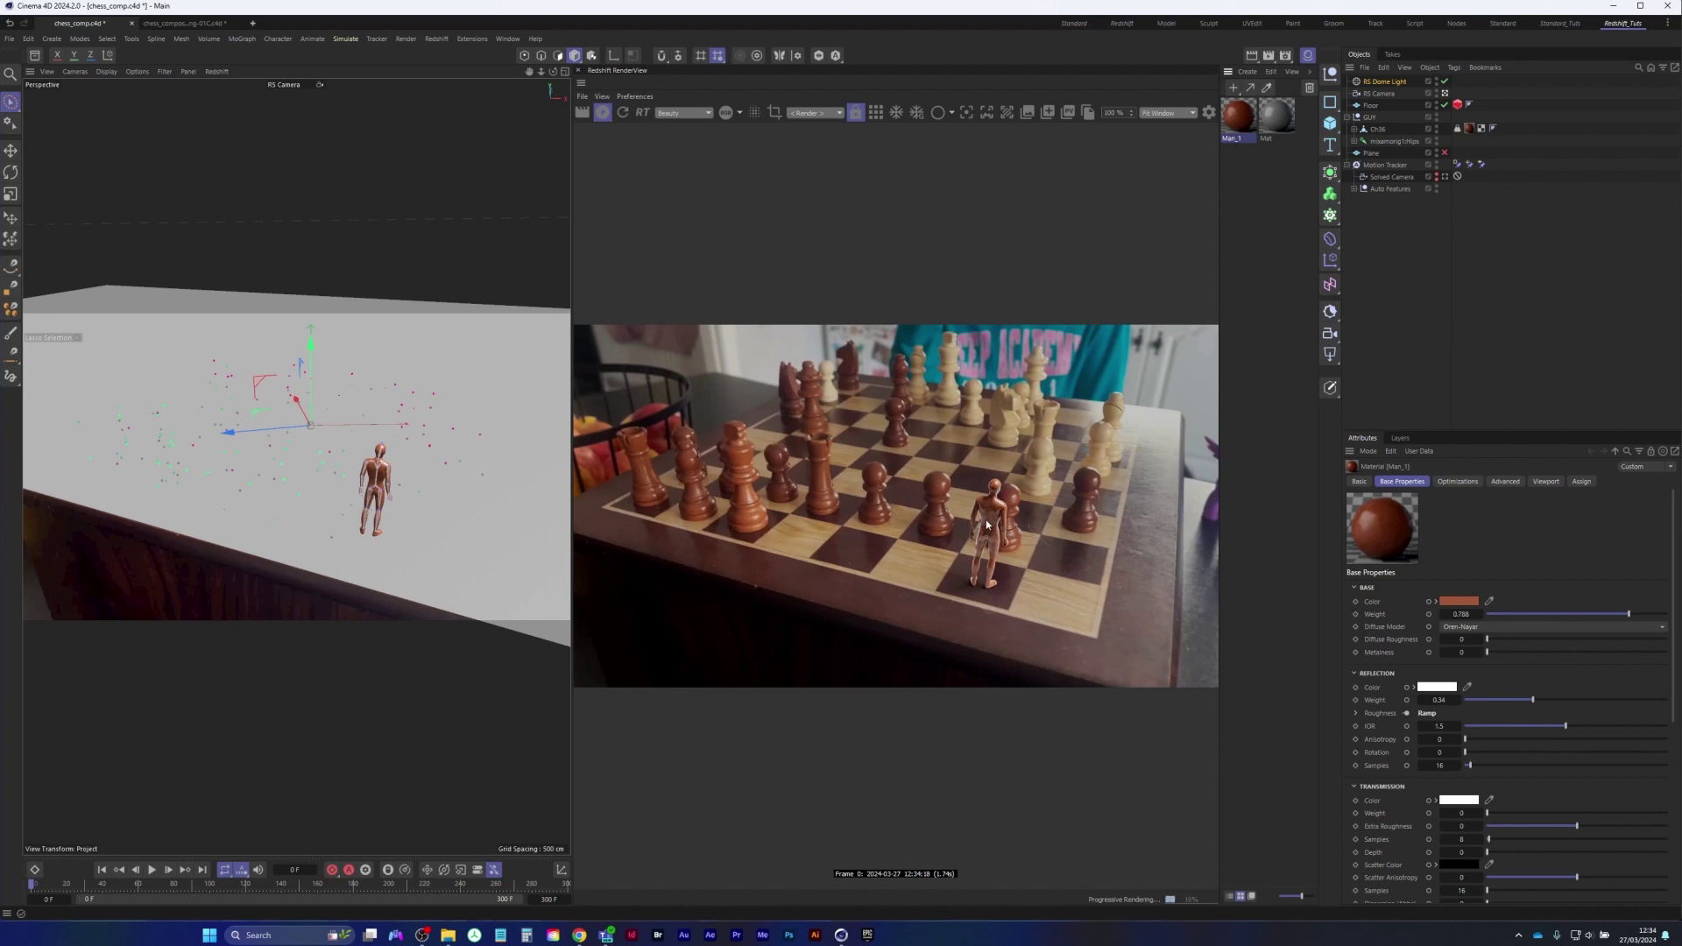
# Check the dome light's intensity in chess_compositing-01C.c4d, and set the RS Dome Light's intensity in chess_comp.c4d to 0.622
pyautogui.click(200, 24)
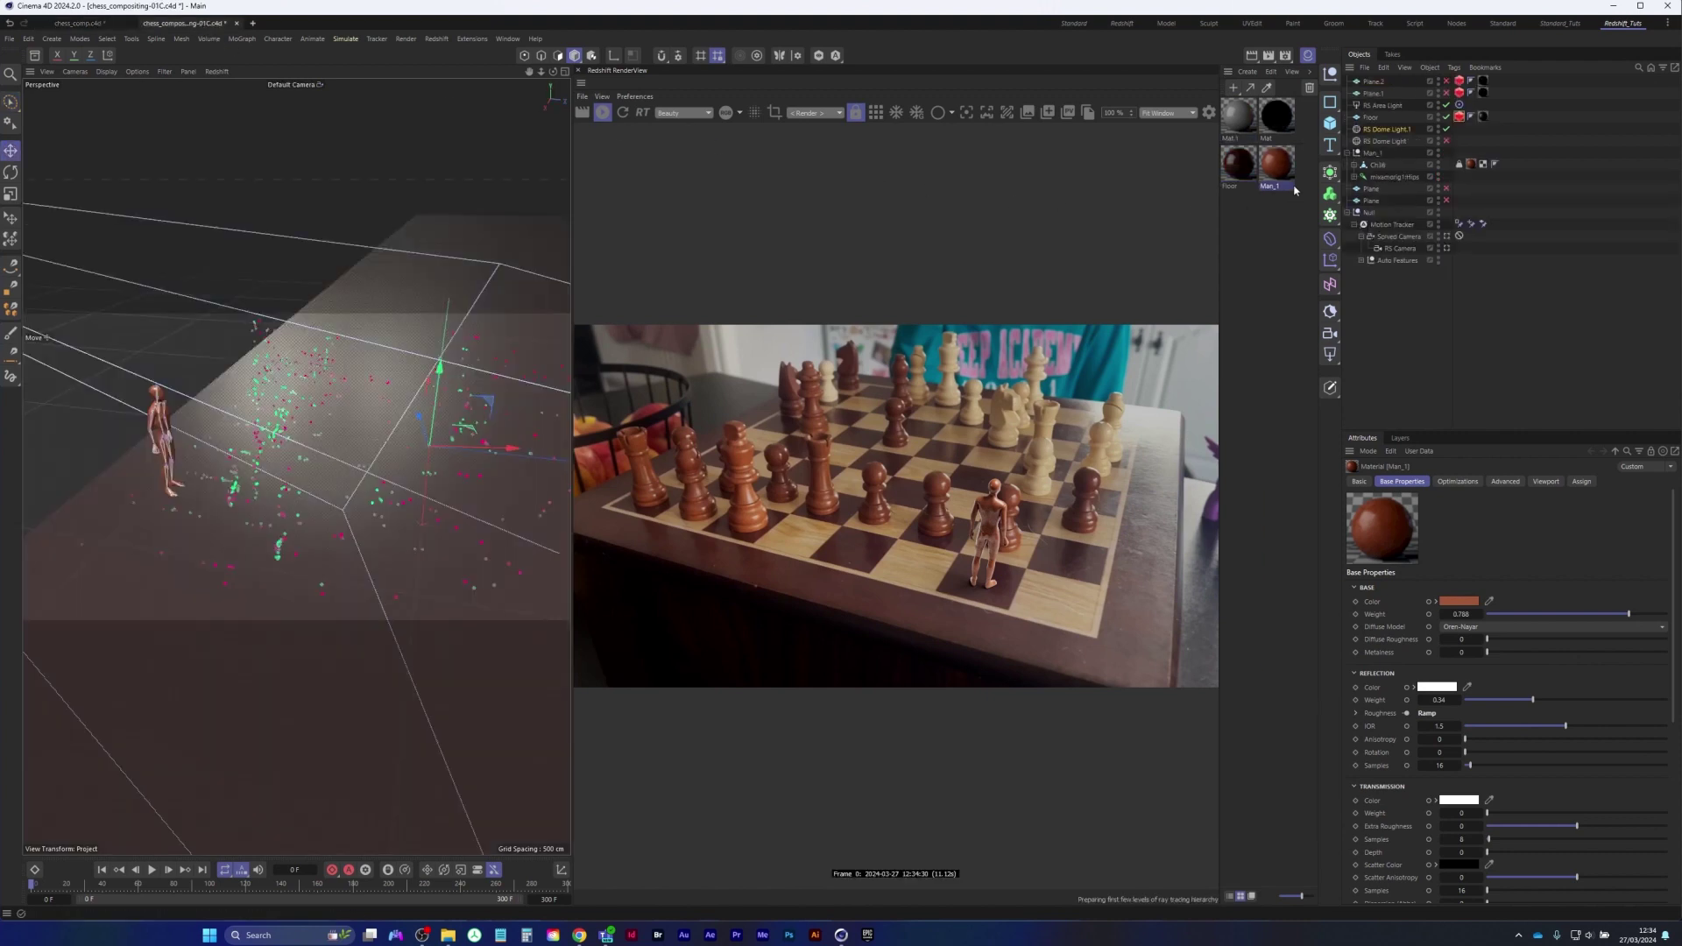
pyautogui.click(1392, 130)
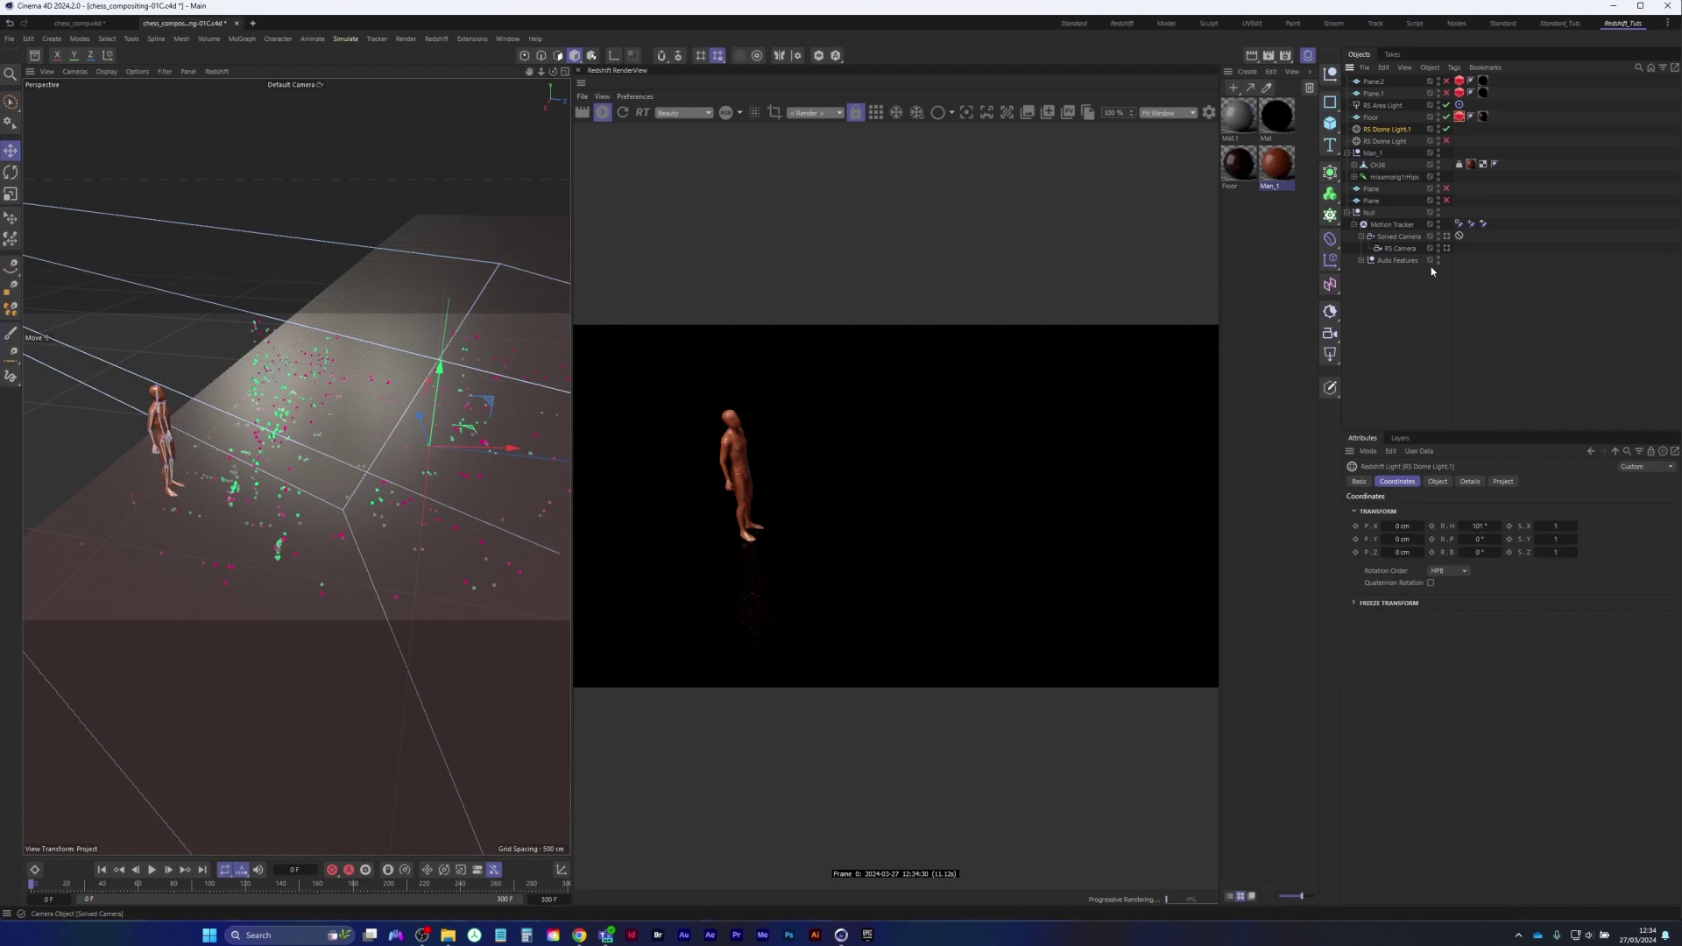
pyautogui.click(1439, 483)
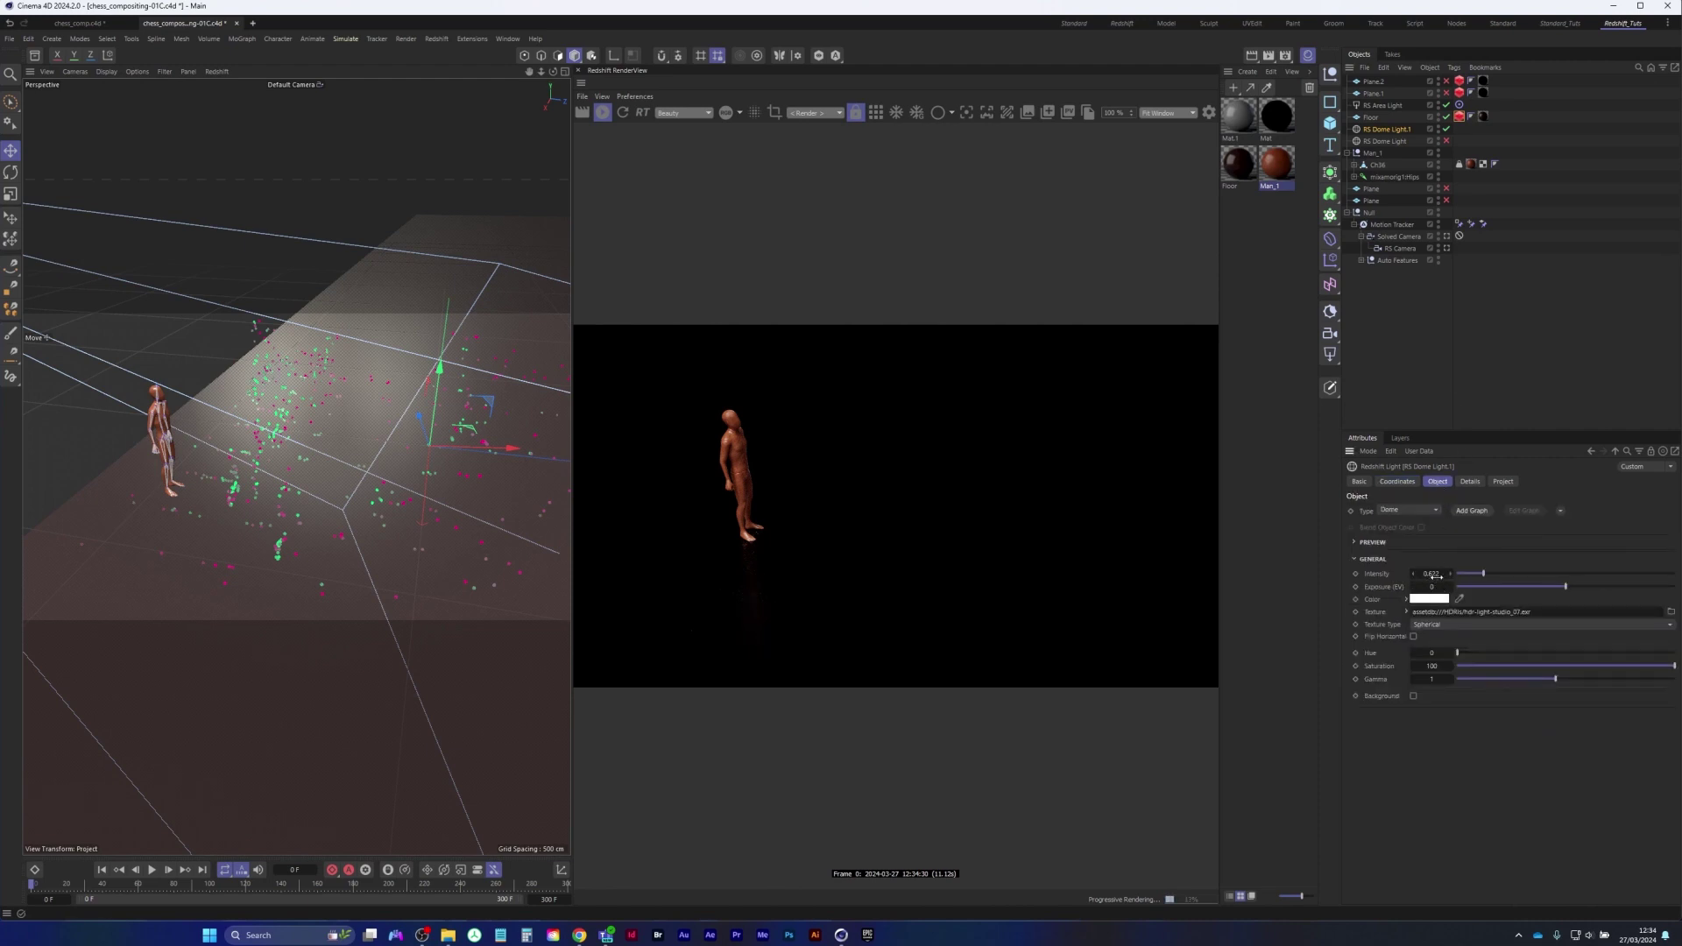
pyautogui.click(79, 22)
pyautogui.doubleClick(1432, 573)
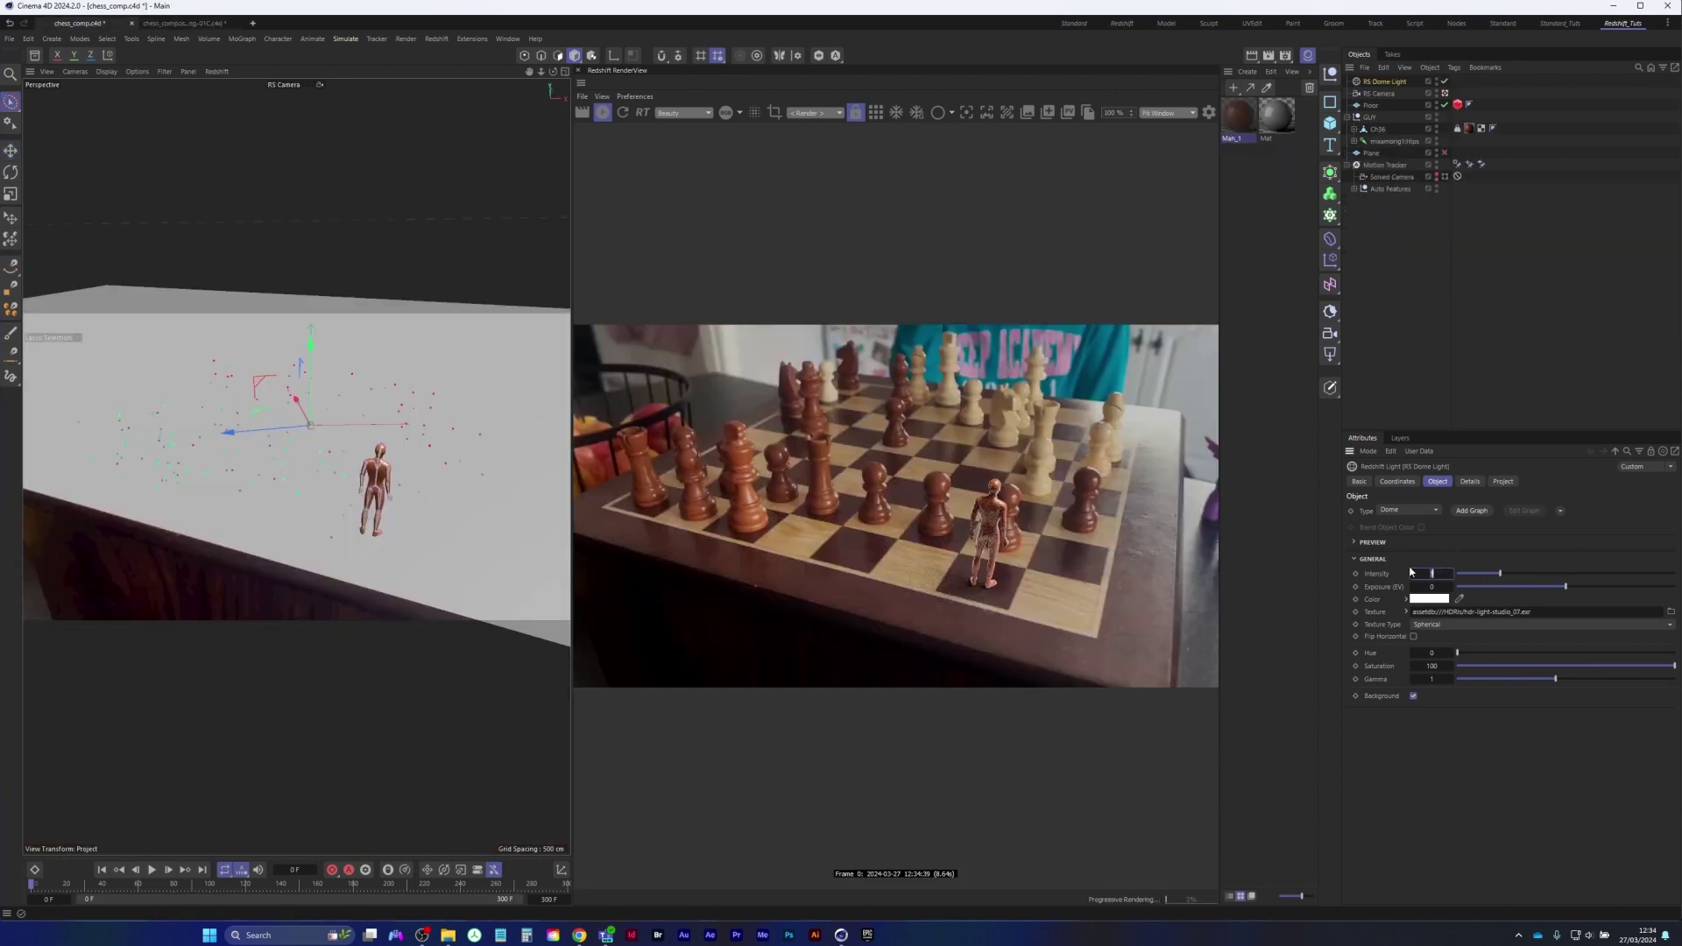
pyautogui.write('0.622')
pyautogui.press('Return')
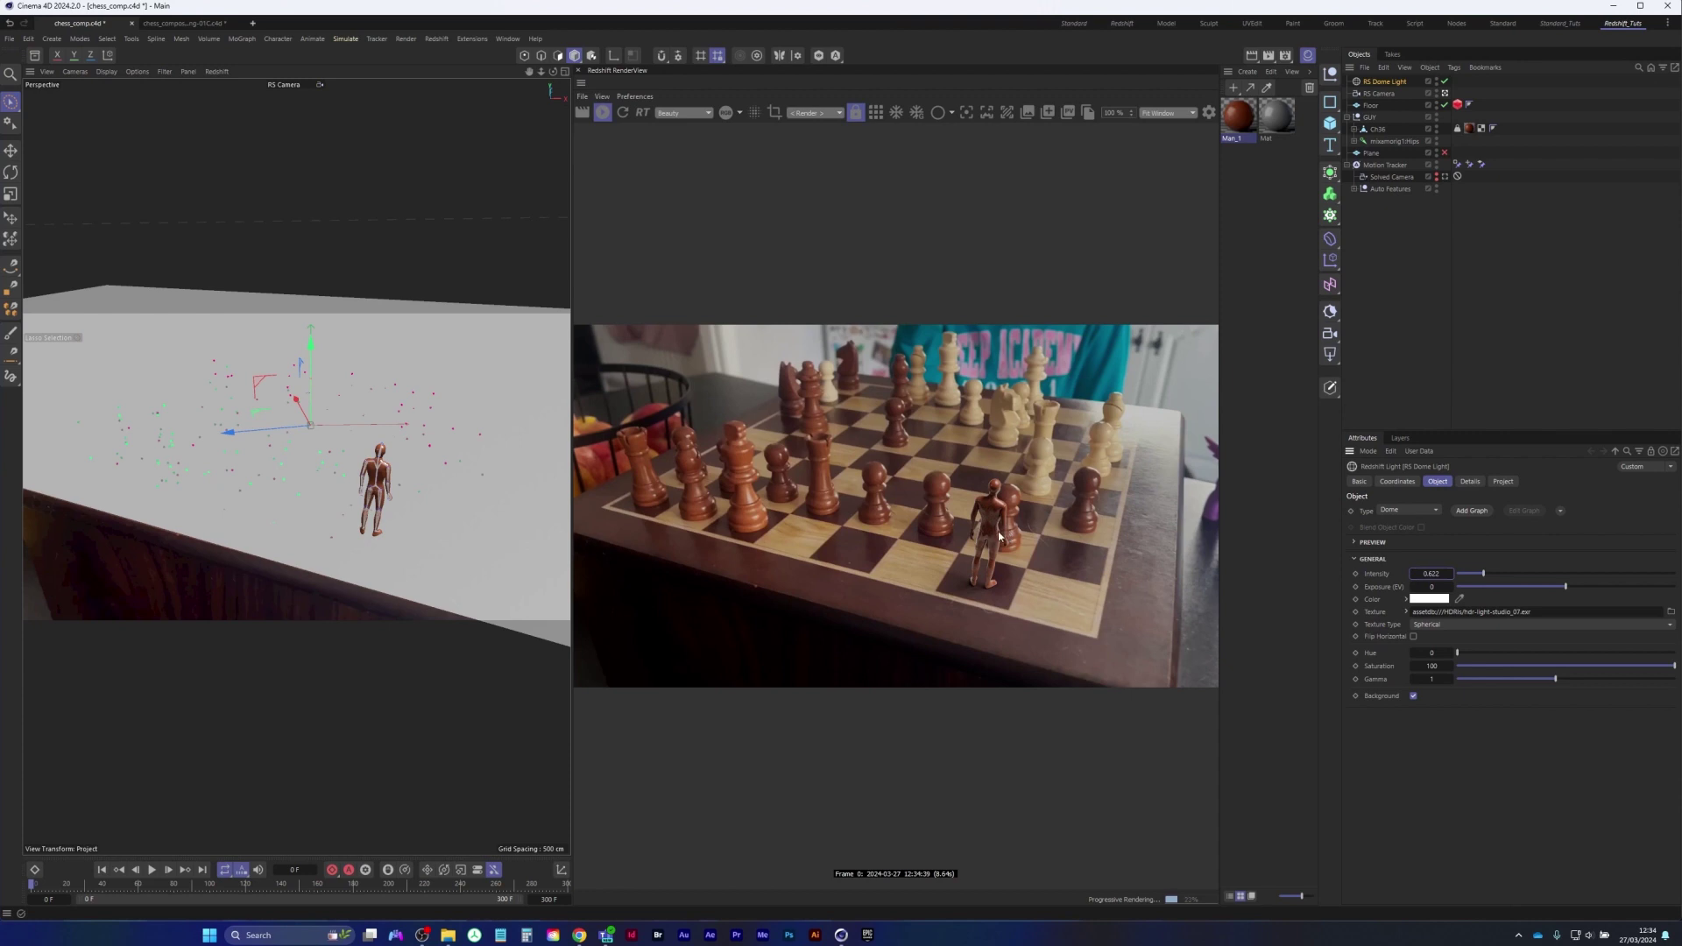
# Look over the objects in chess_compositing-01C.c4d once more, and save the chess_comp.c4d project
pyautogui.click(184, 23)
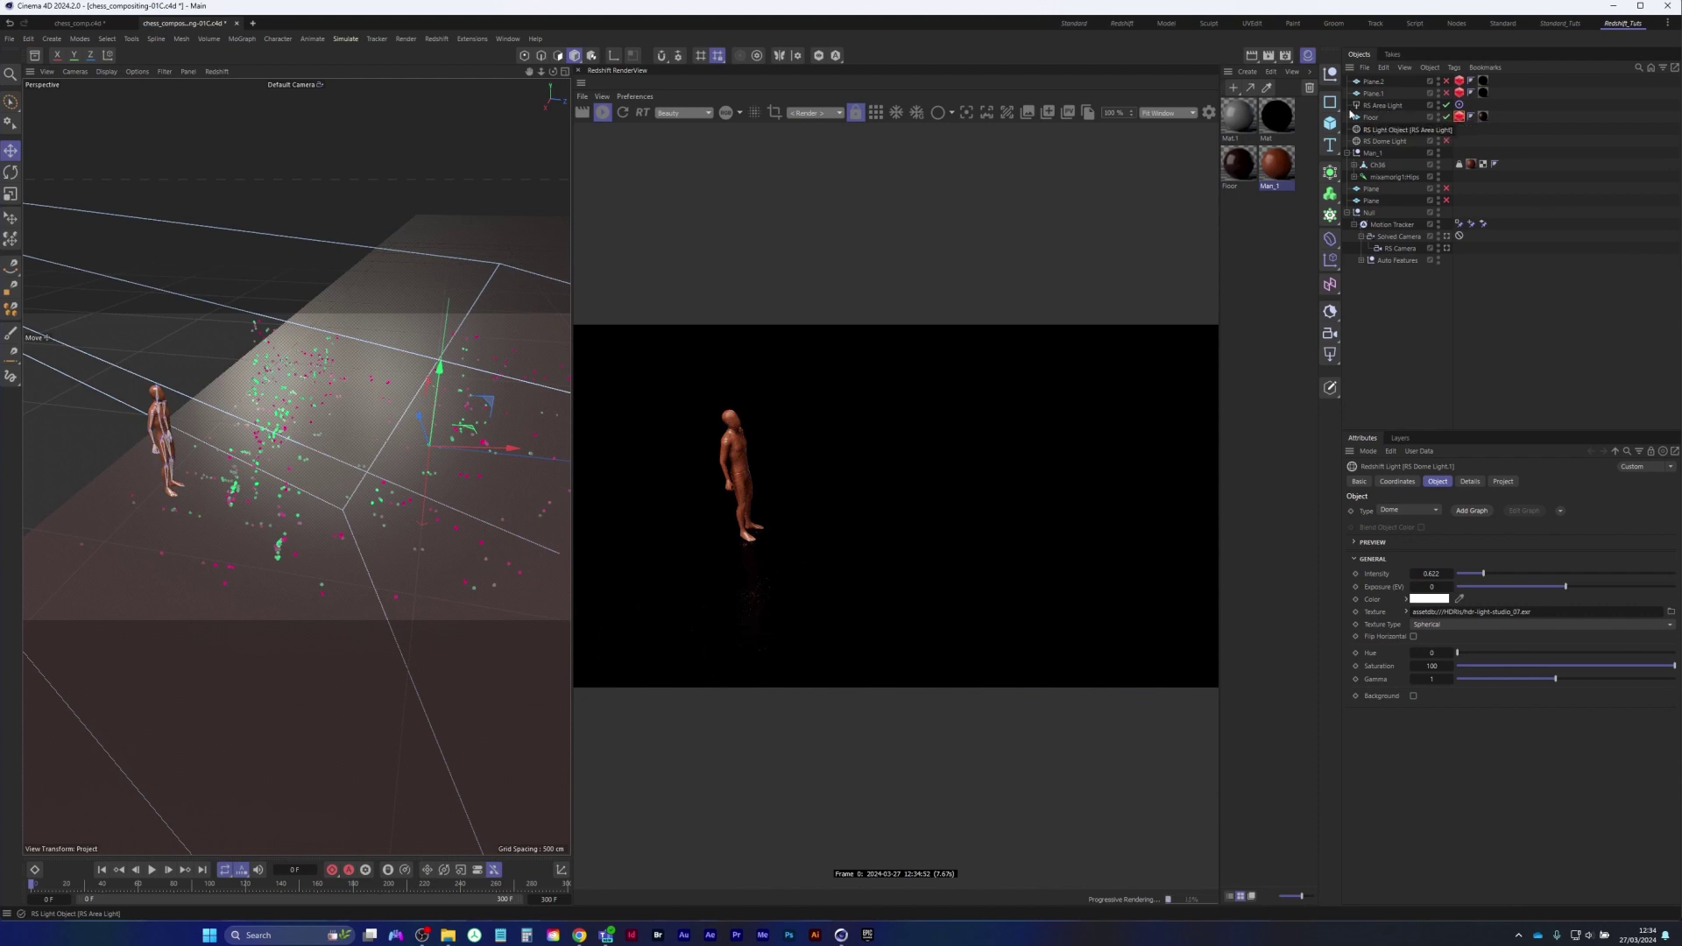
pyautogui.click(86, 25)
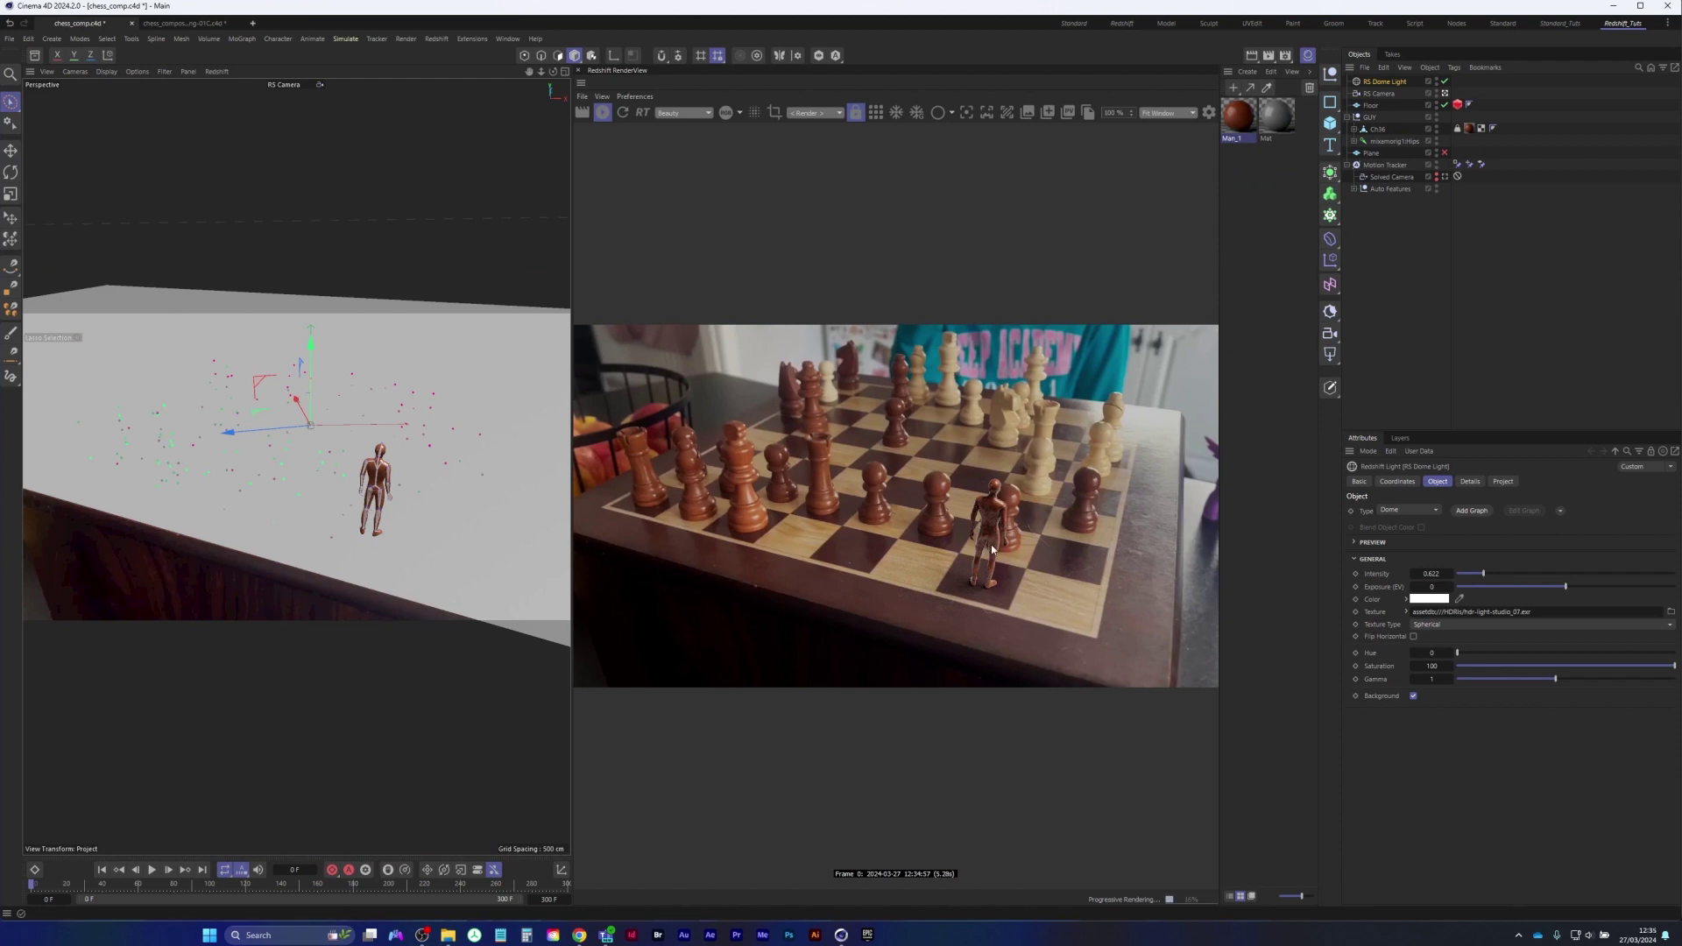
pyautogui.click(10, 39)
pyautogui.click(38, 189)
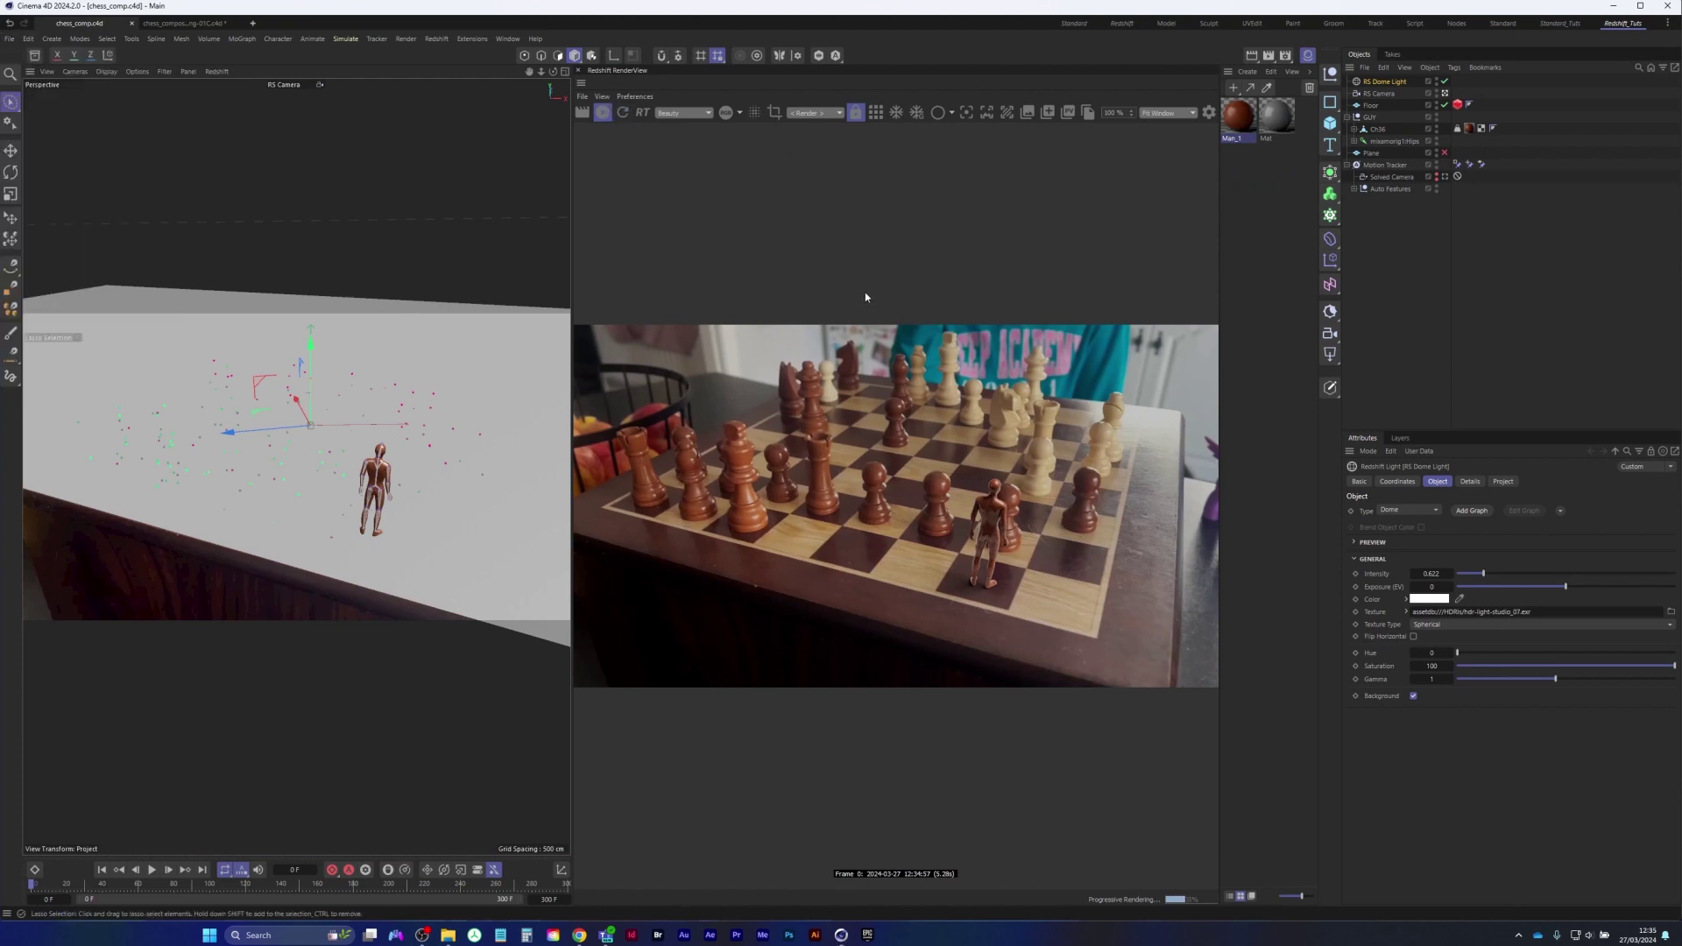
# Restart the live Redshift render and display it at its original size
pyautogui.click(603, 113)
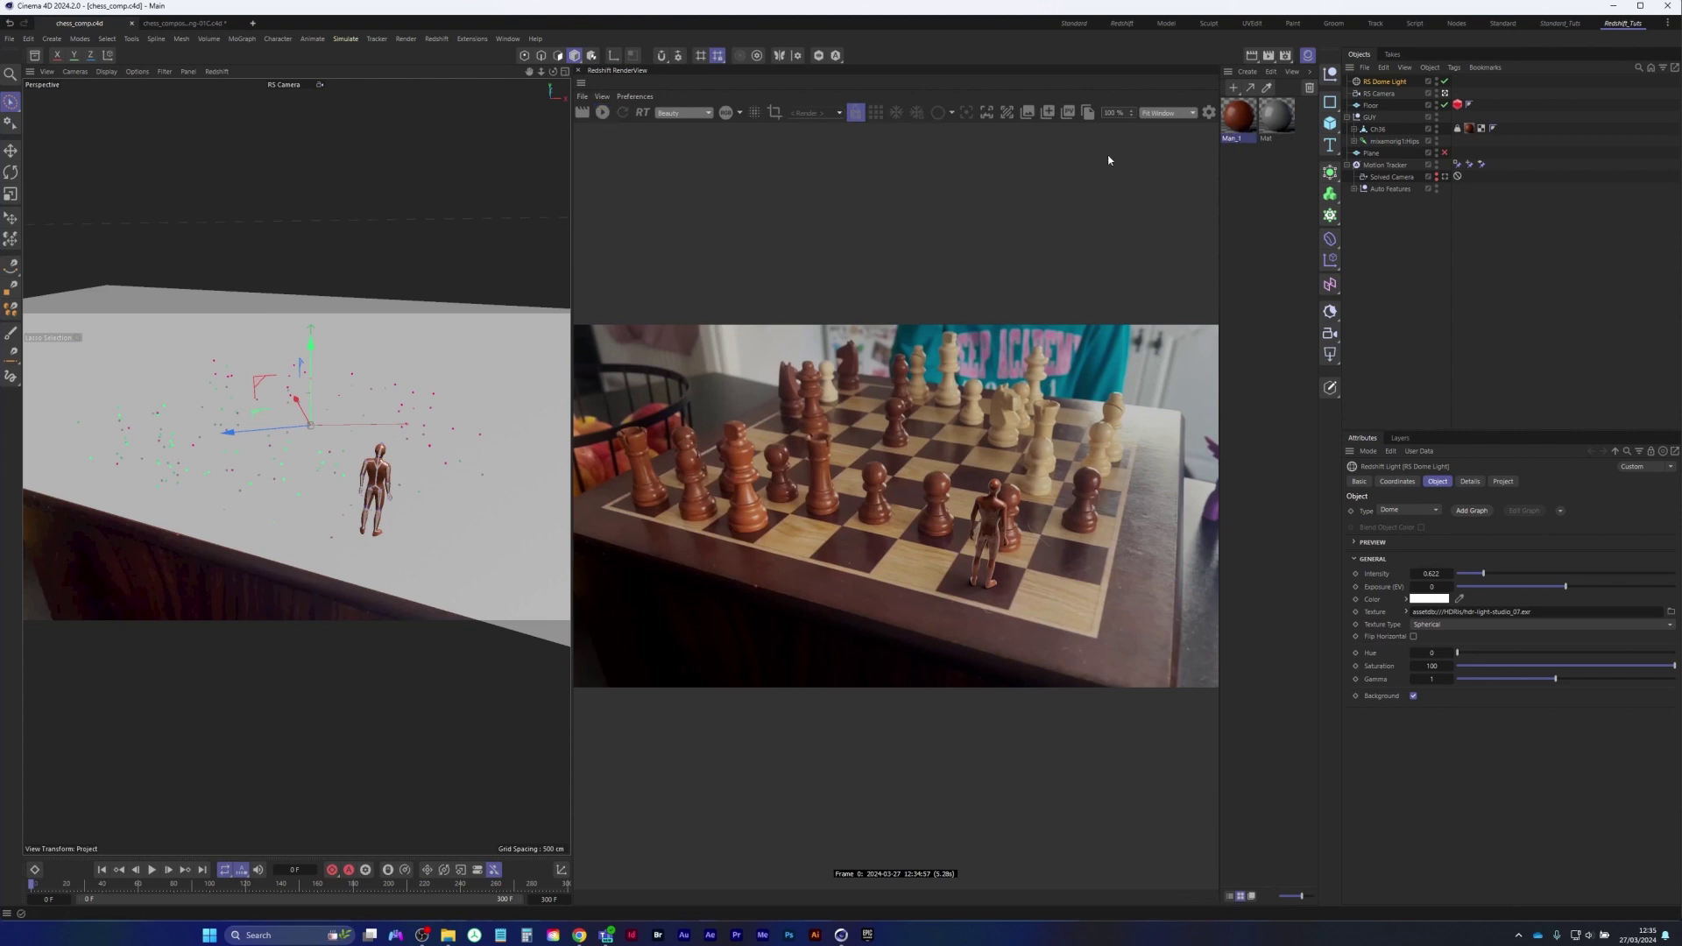
pyautogui.click(603, 113)
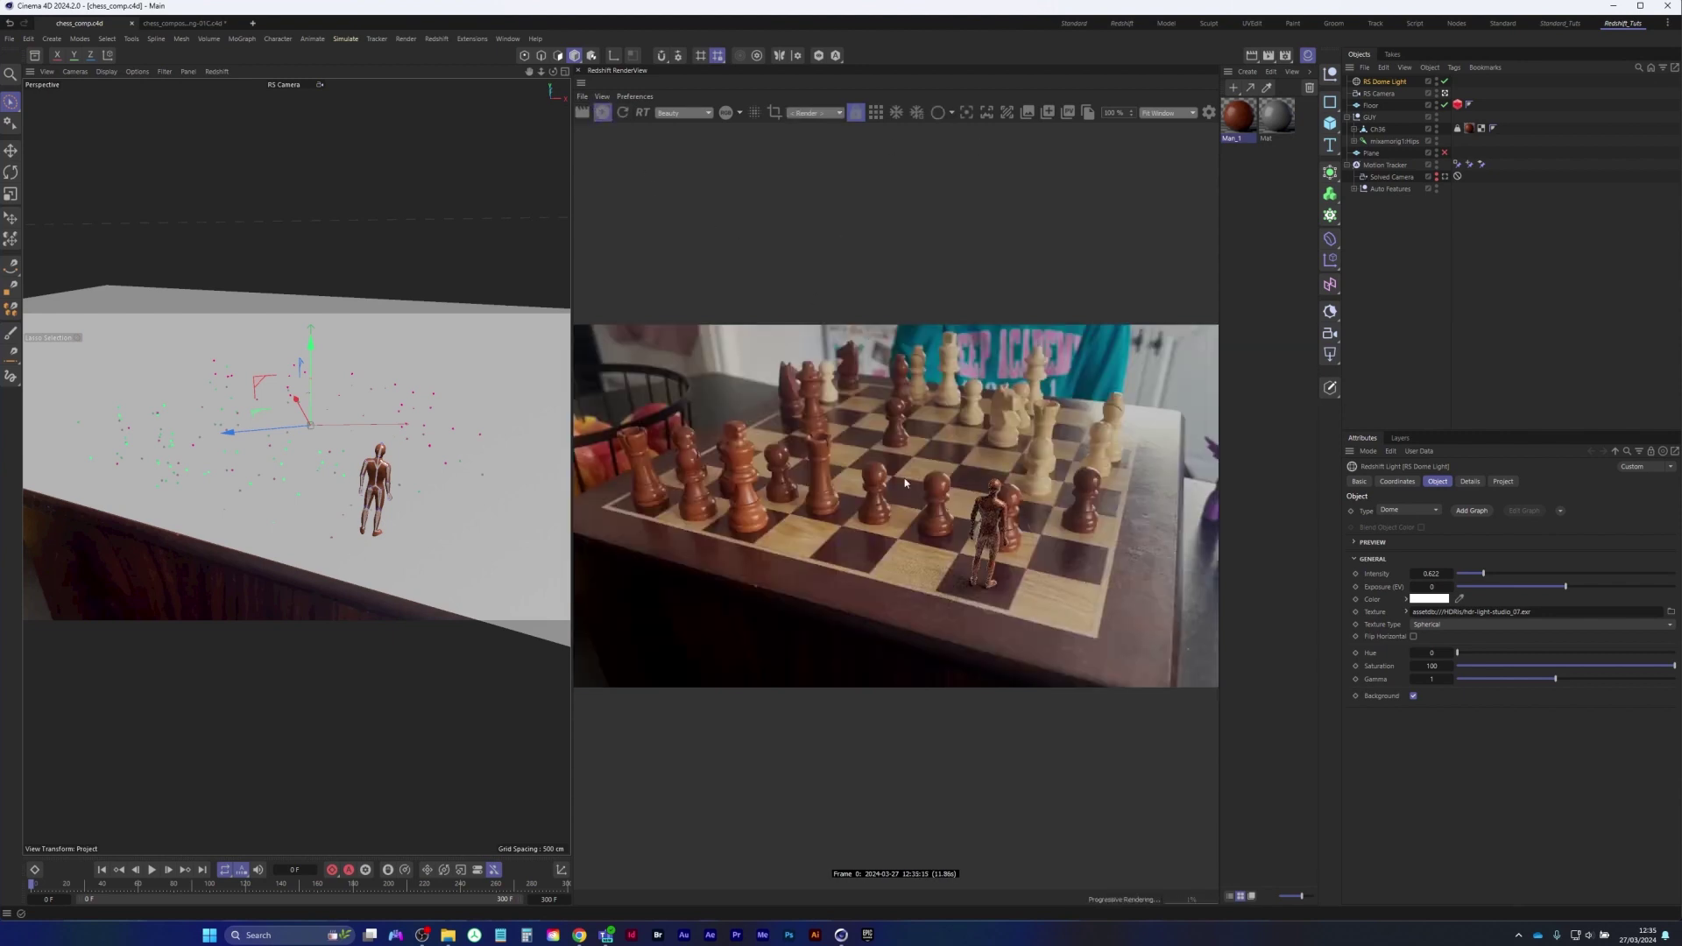
pyautogui.click(1172, 117)
pyautogui.click(1170, 128)
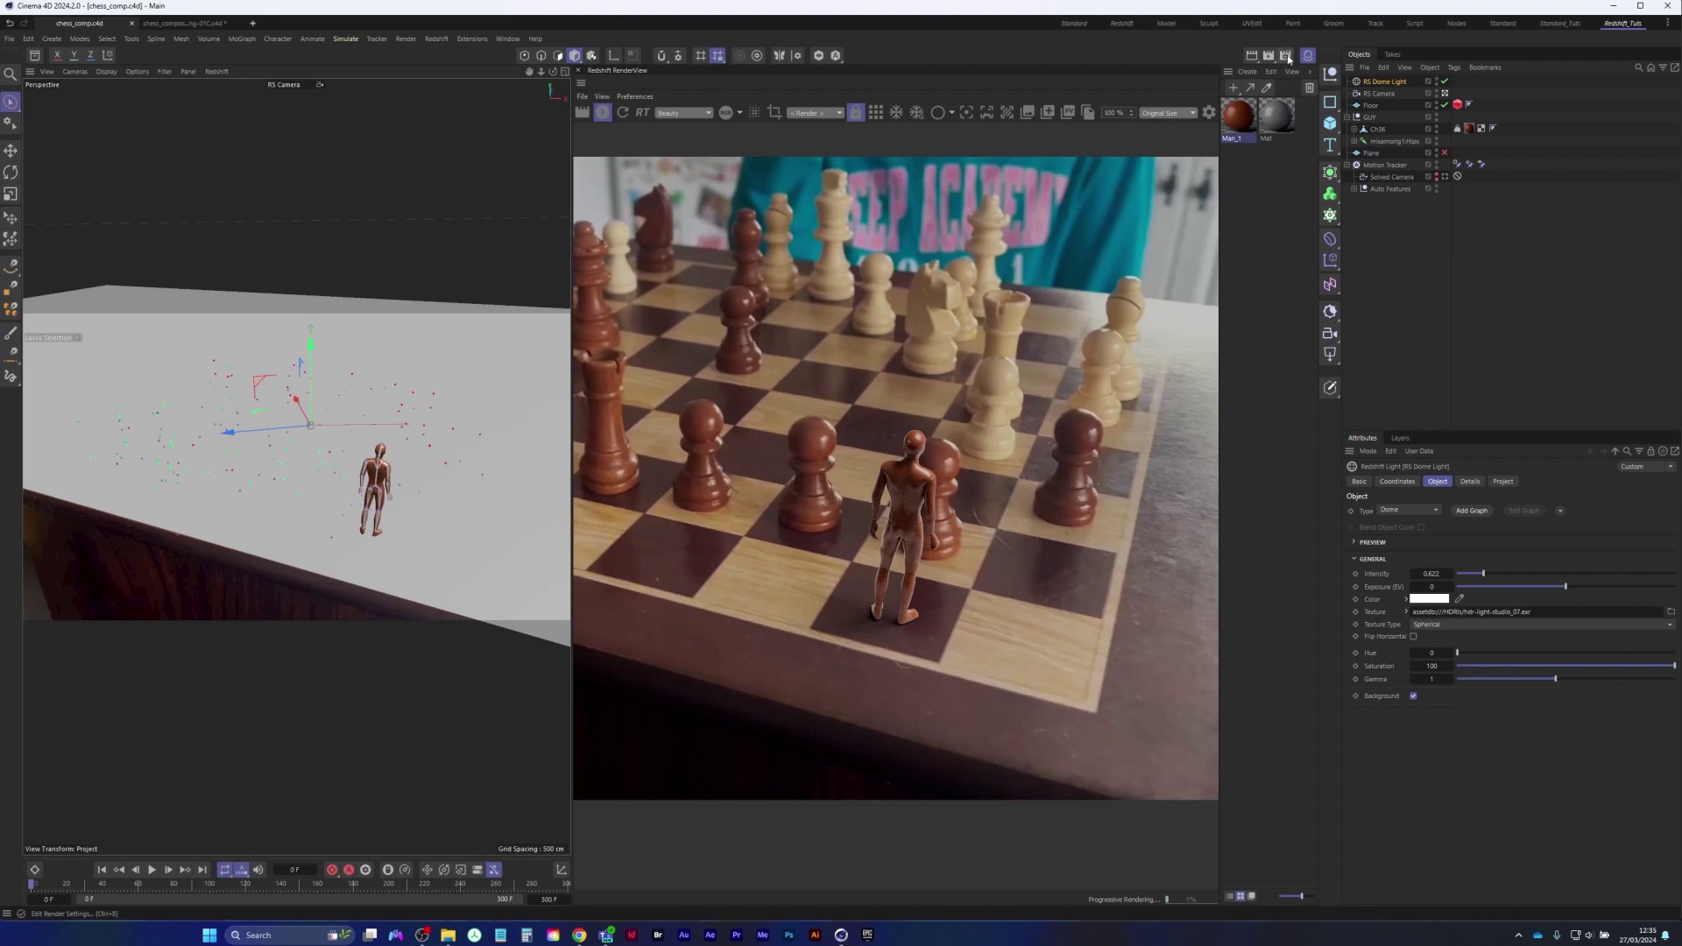
# Lock the output ratio in the render settings, set the width to 3000 pixels, and inspect the character in the larger render
pyautogui.click(1285, 55)
pyautogui.moveTo(1405, 52); pyautogui.dragTo(1055, 163)
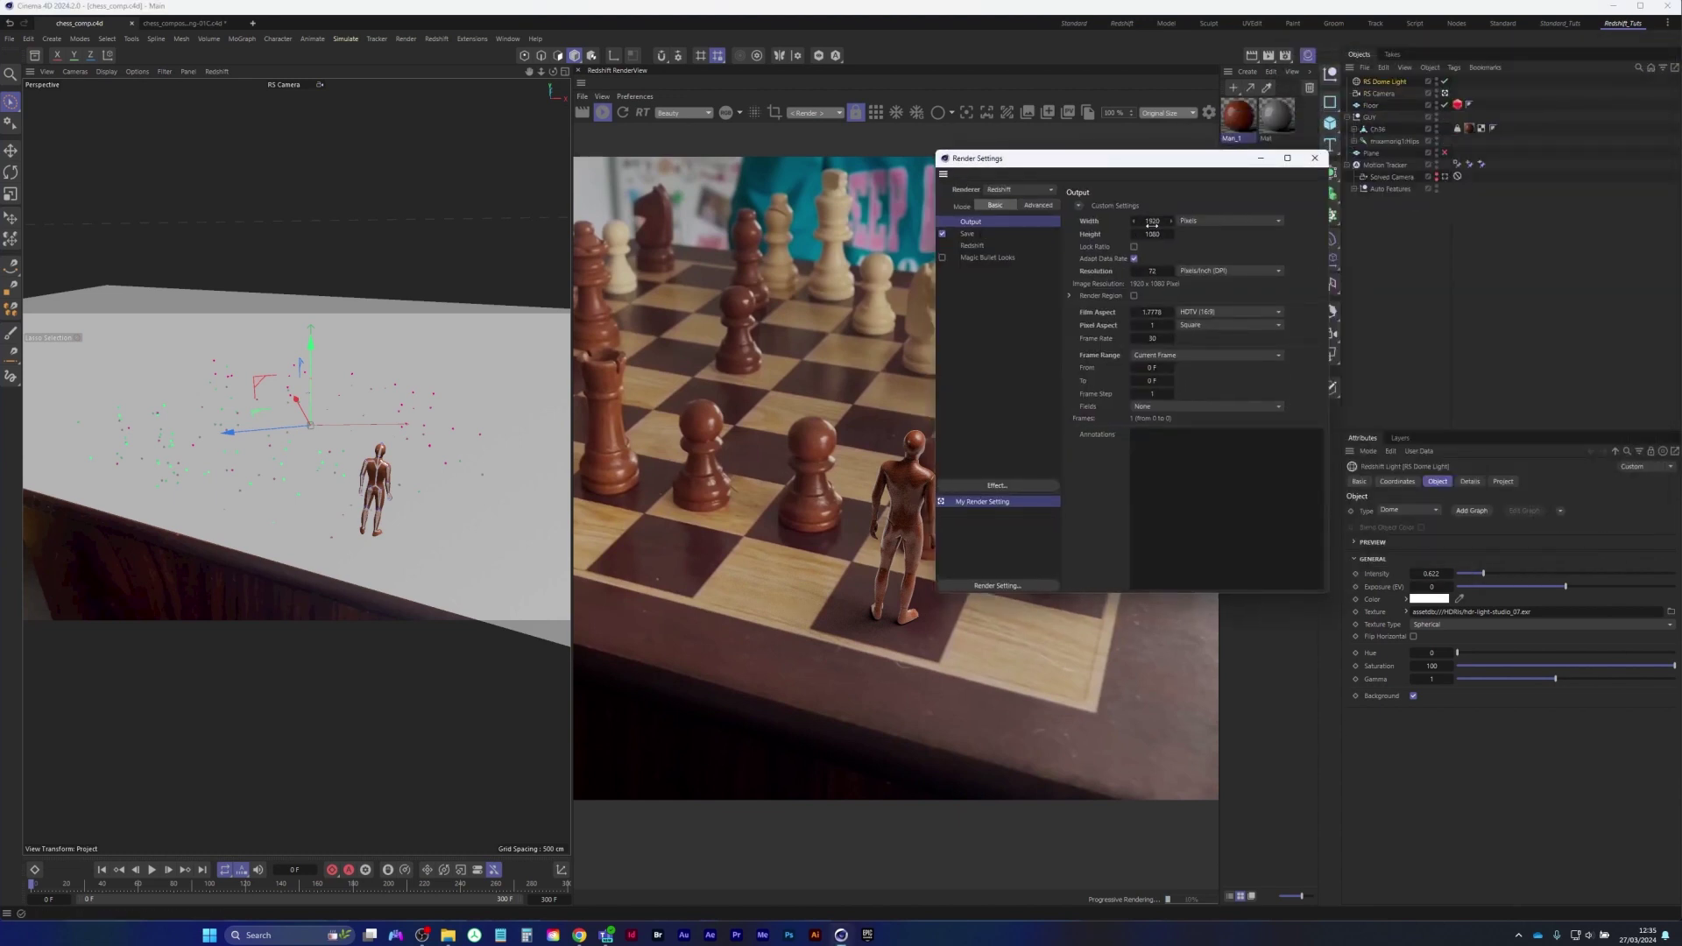
pyautogui.click(1135, 247)
pyautogui.doubleClick(1153, 220)
pyautogui.press('BackSpace')
pyautogui.write('3000')
pyautogui.press('Return')
pyautogui.click(1315, 158)
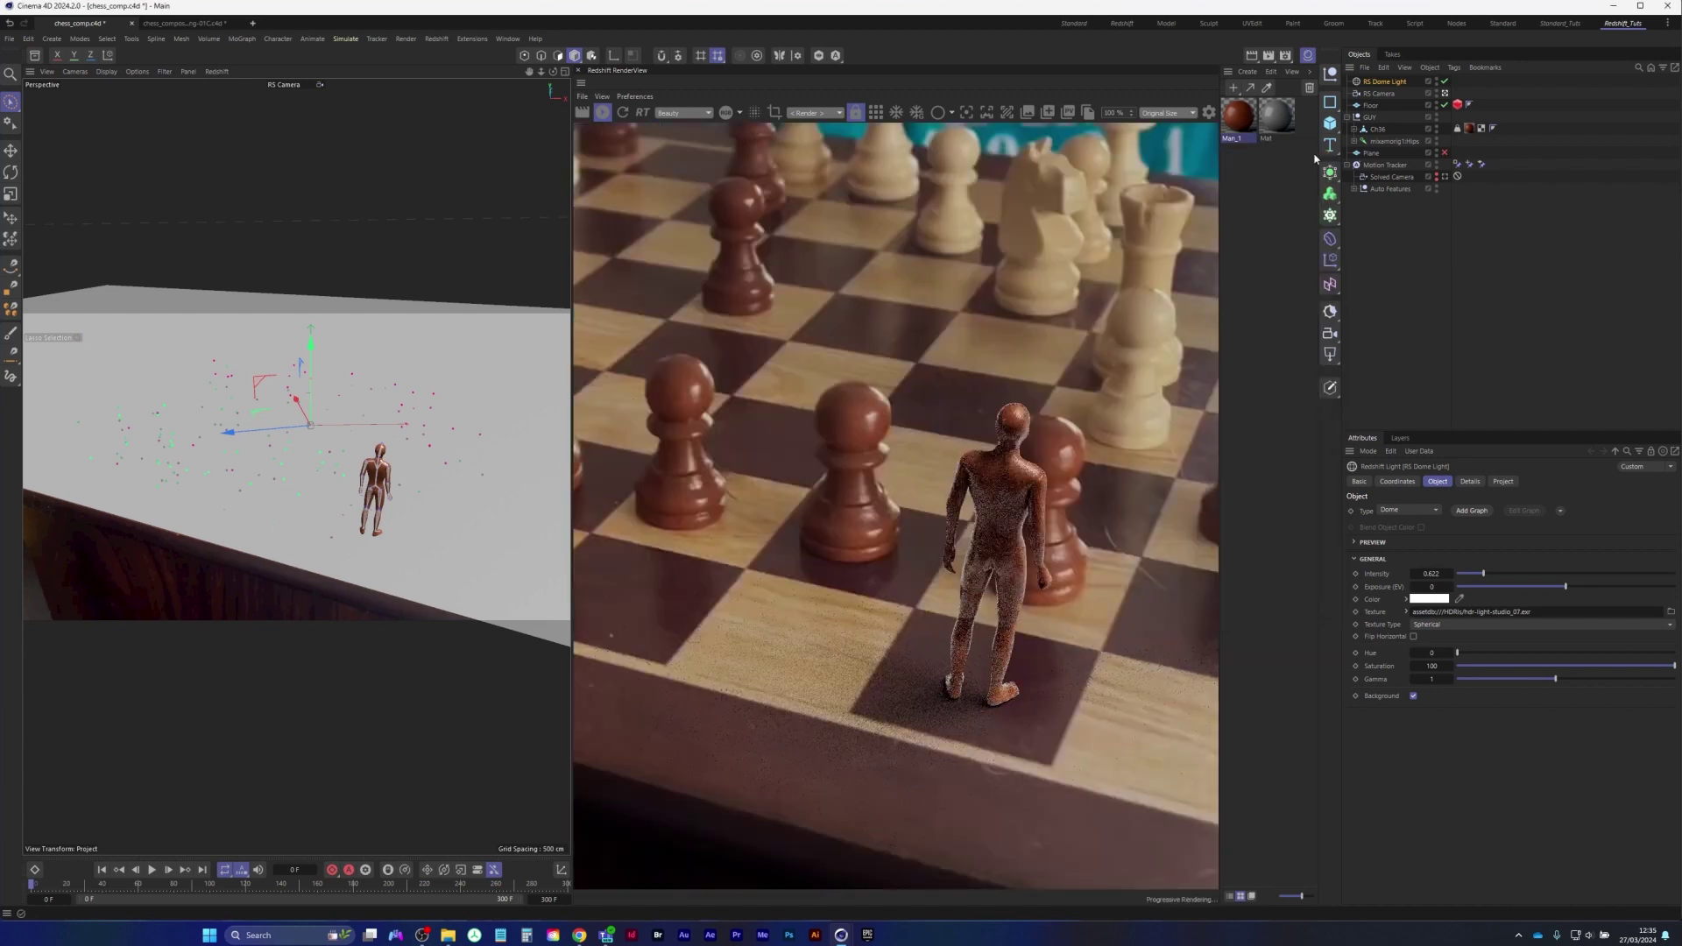
pyautogui.moveTo(997, 574); pyautogui.dragTo(902, 484)
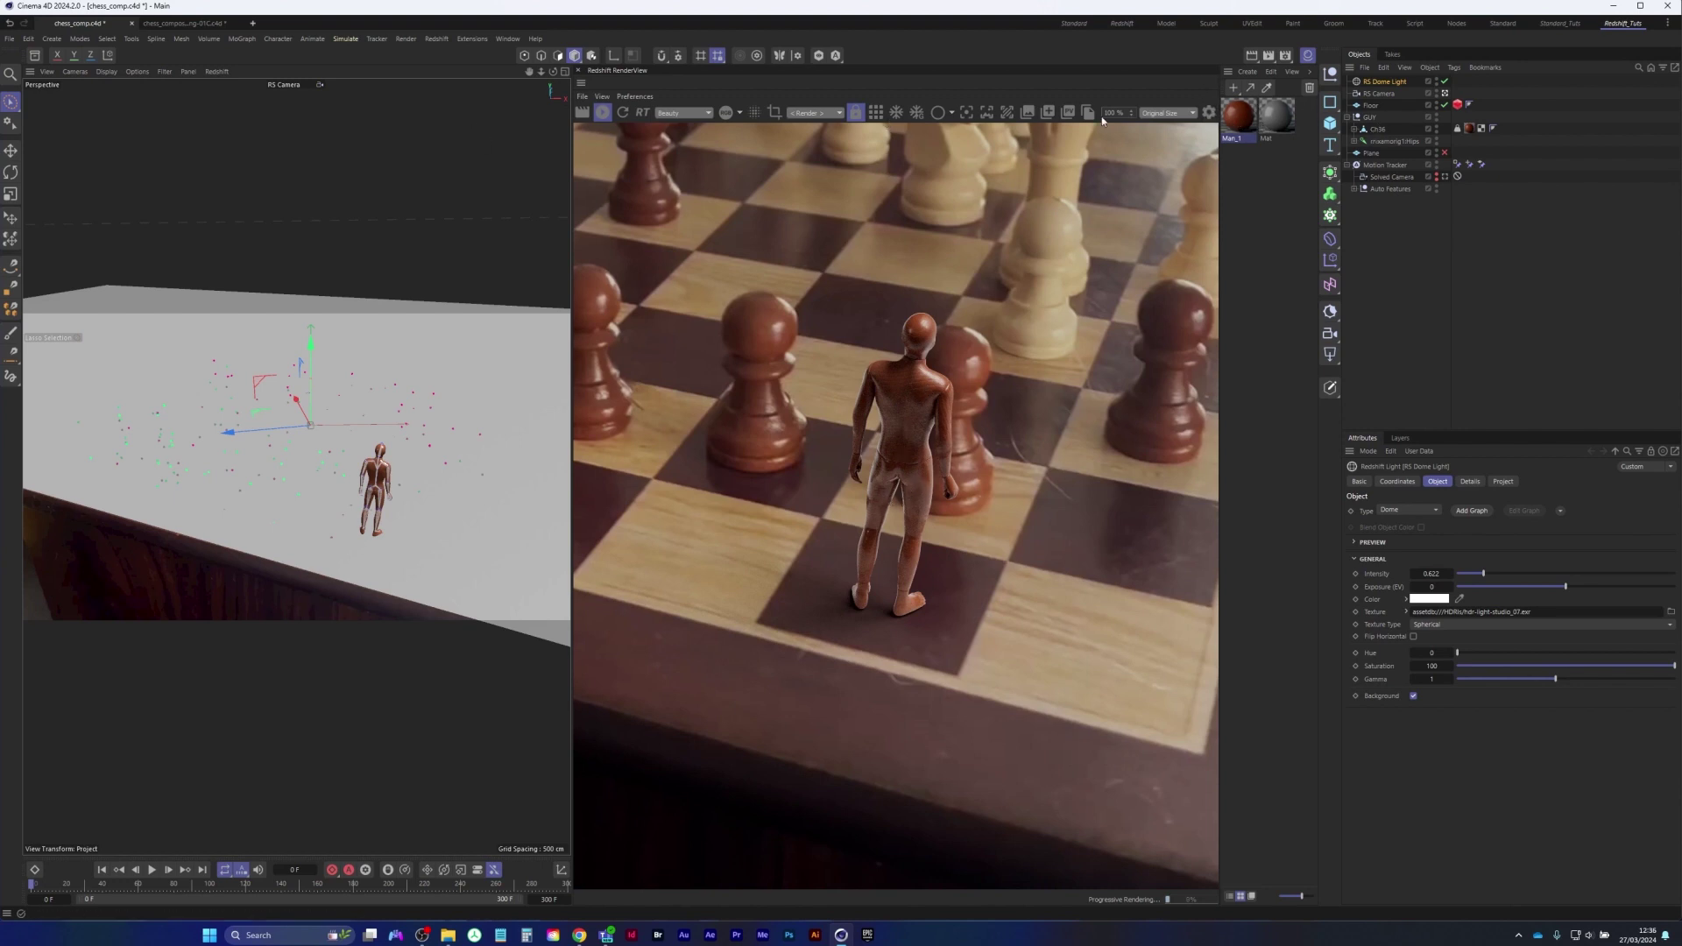
# Pause the render preview and open the Man_1 material's node graph in an enlarged Node Editor
pyautogui.click(598, 119)
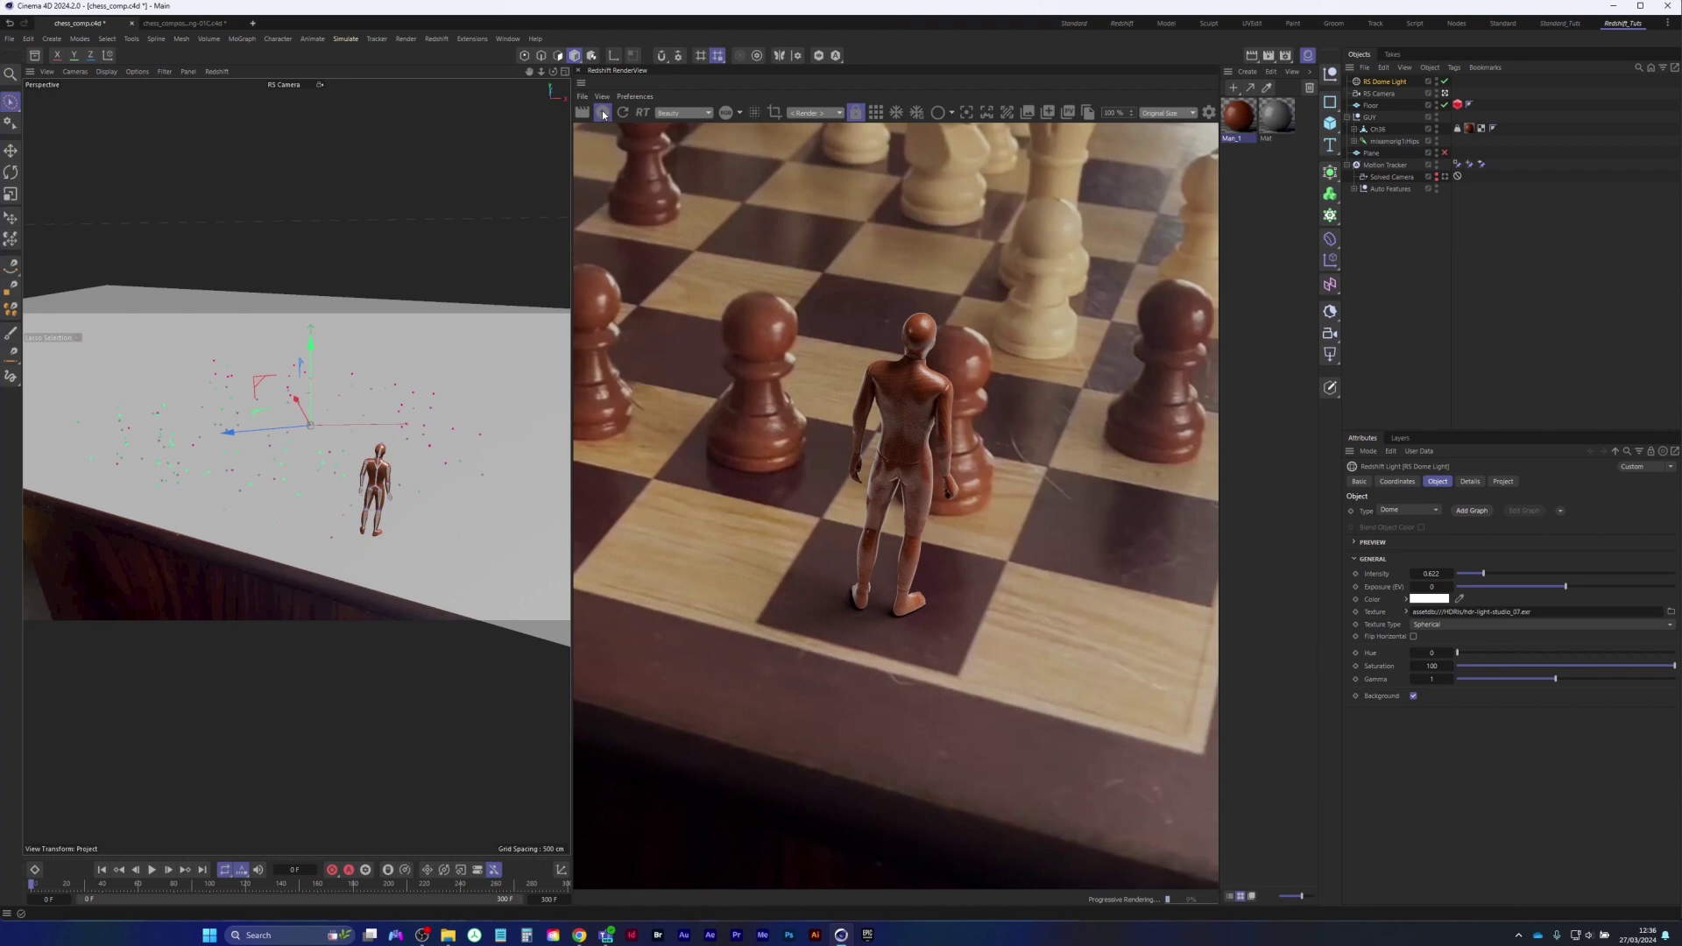
pyautogui.click(1247, 139)
pyautogui.doubleClick(1247, 138)
pyautogui.moveTo(1309, 109); pyautogui.dragTo(425, 41)
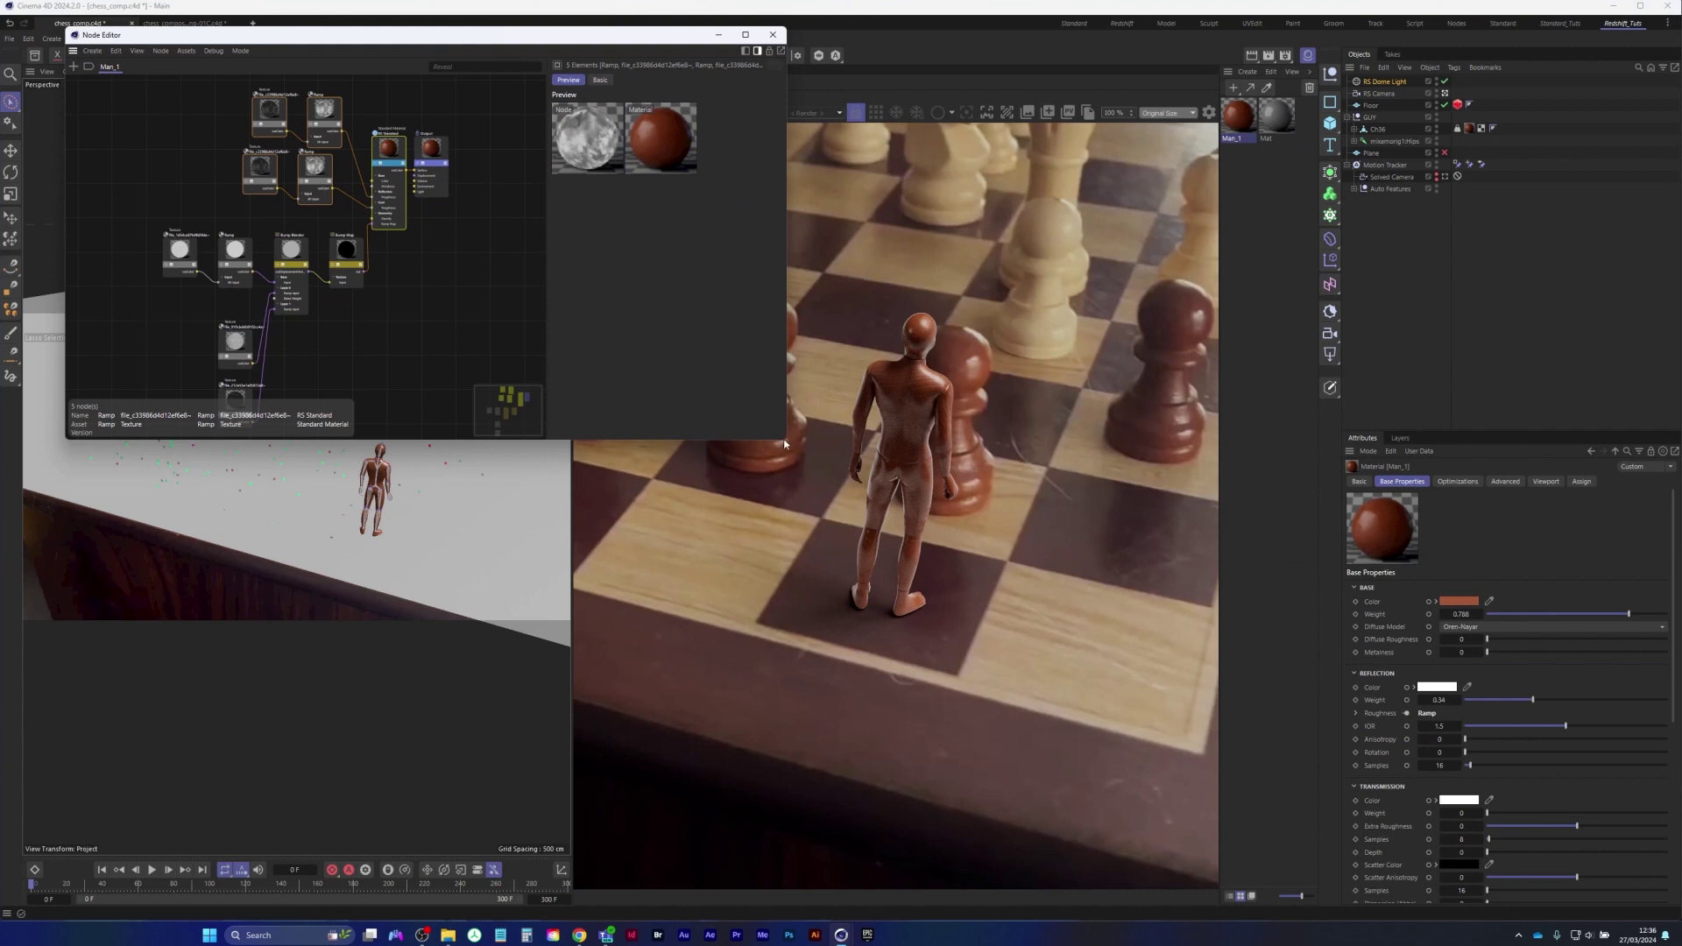
pyautogui.moveTo(786, 444); pyautogui.dragTo(807, 853)
# Examine the Man_1 node graph and its RS Standard settings, comparing them with the plain Mat material
pyautogui.moveTo(360, 340); pyautogui.dragTo(404, 533, button='middle')
pyautogui.scroll(2, 368, 500)
pyautogui.scroll(1, 266, 372)
pyautogui.moveTo(203, 335)
pyautogui.mouseDown(button='middle')
pyautogui.moveTo(222, 354)
pyautogui.moveTo(206, 278)
pyautogui.moveTo(225, 319)
pyautogui.moveTo(183, 352)
pyautogui.mouseUp(button='middle')
pyautogui.scroll(1, 200, 306)
pyautogui.click(448, 275)
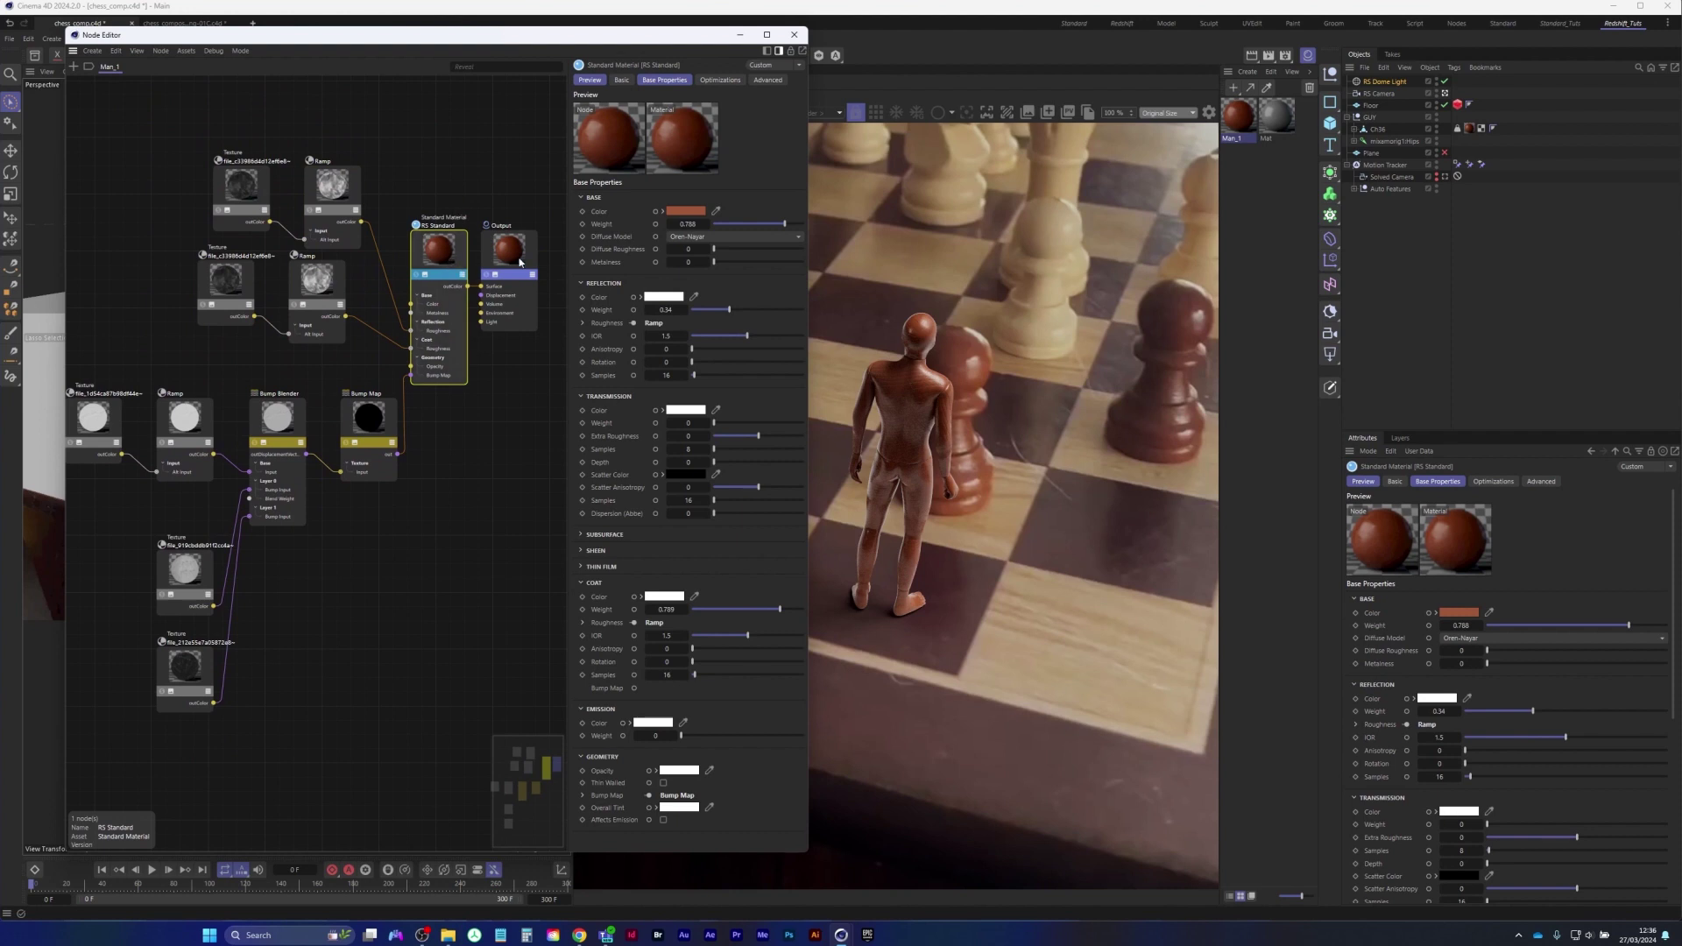
pyautogui.click(1278, 121)
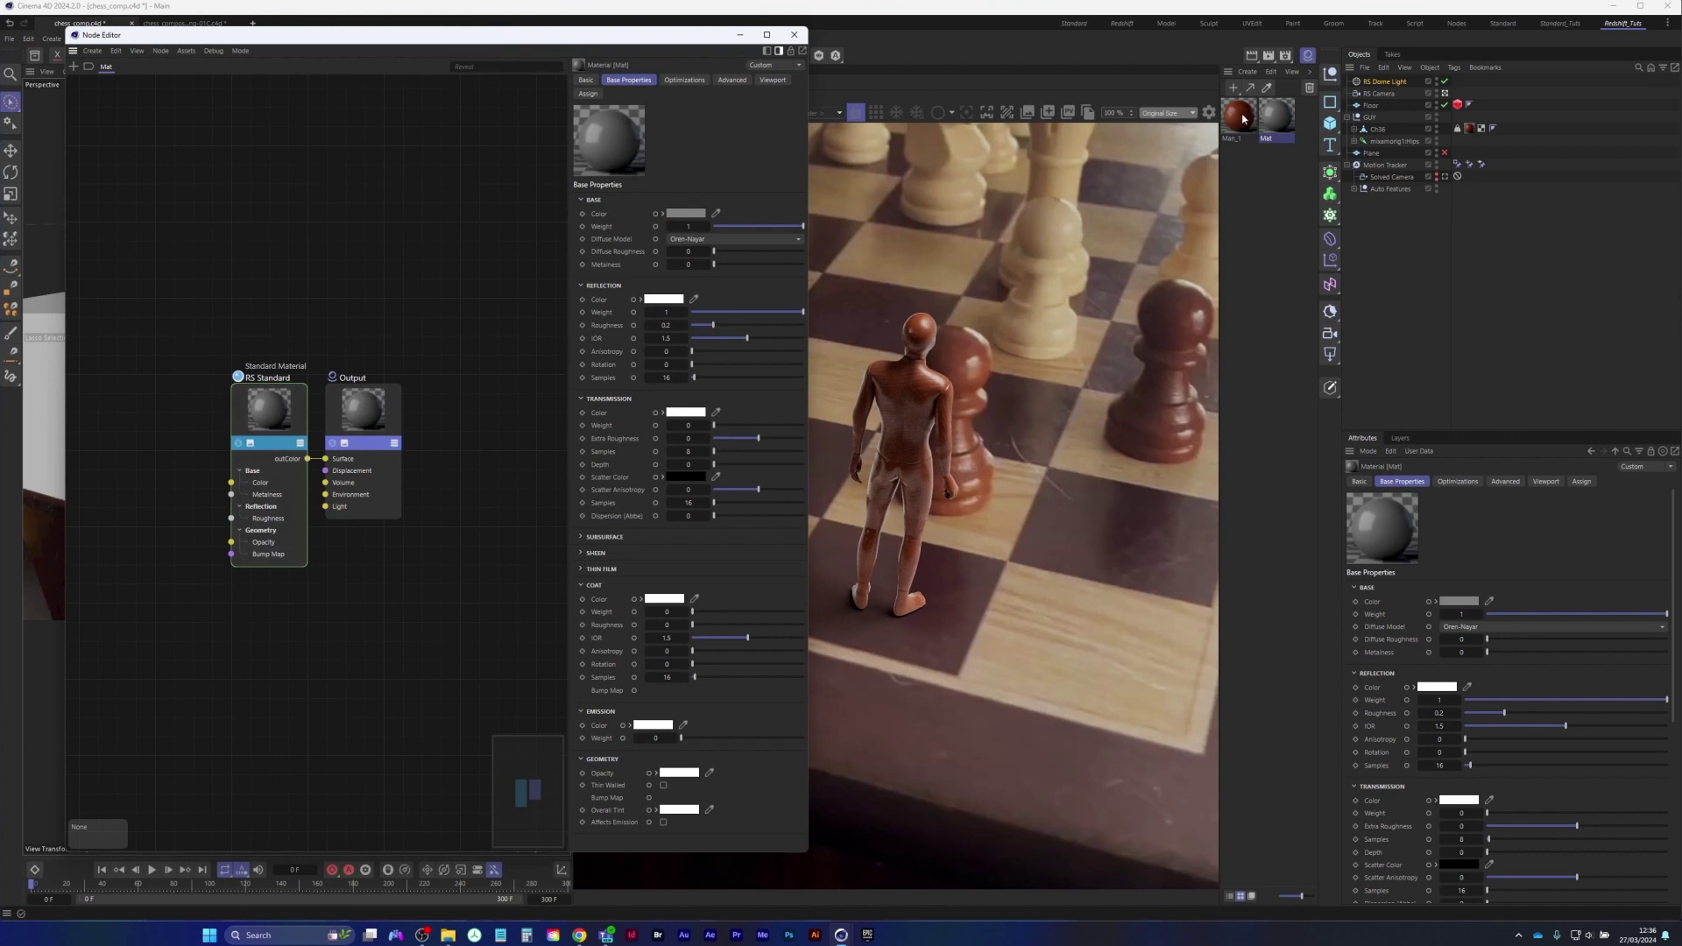
pyautogui.click(1241, 119)
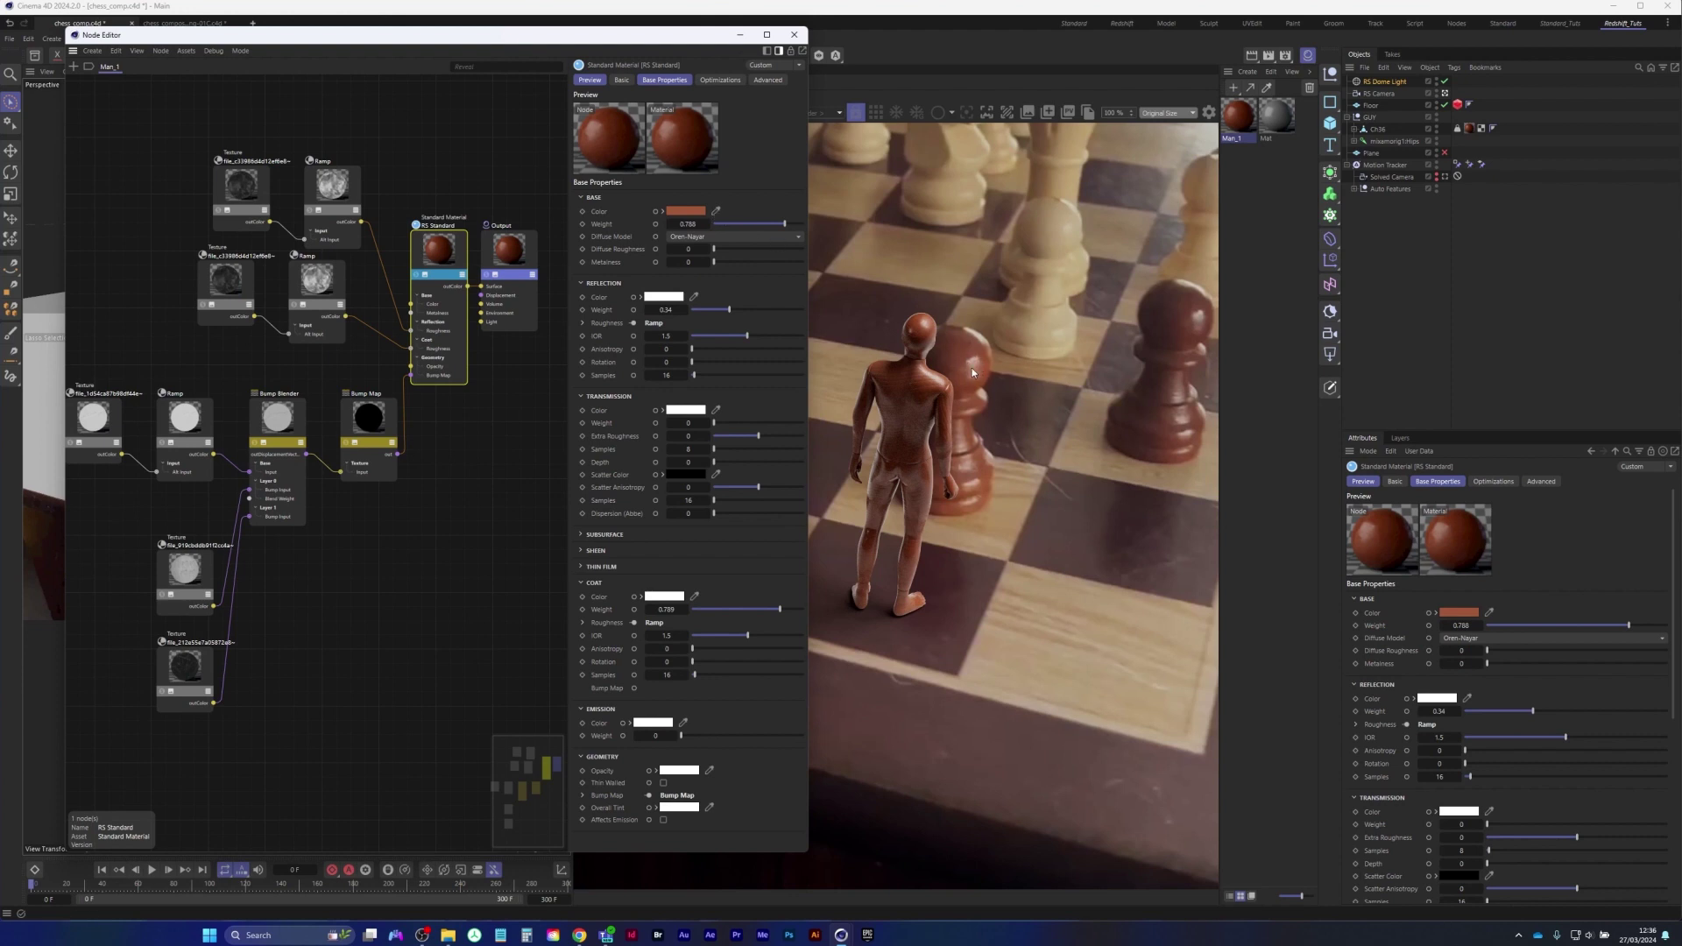
# Set the Base color weight of Man_1's RS Standard node to 1
pyautogui.moveTo(575, 46); pyautogui.dragTo(566, 55)
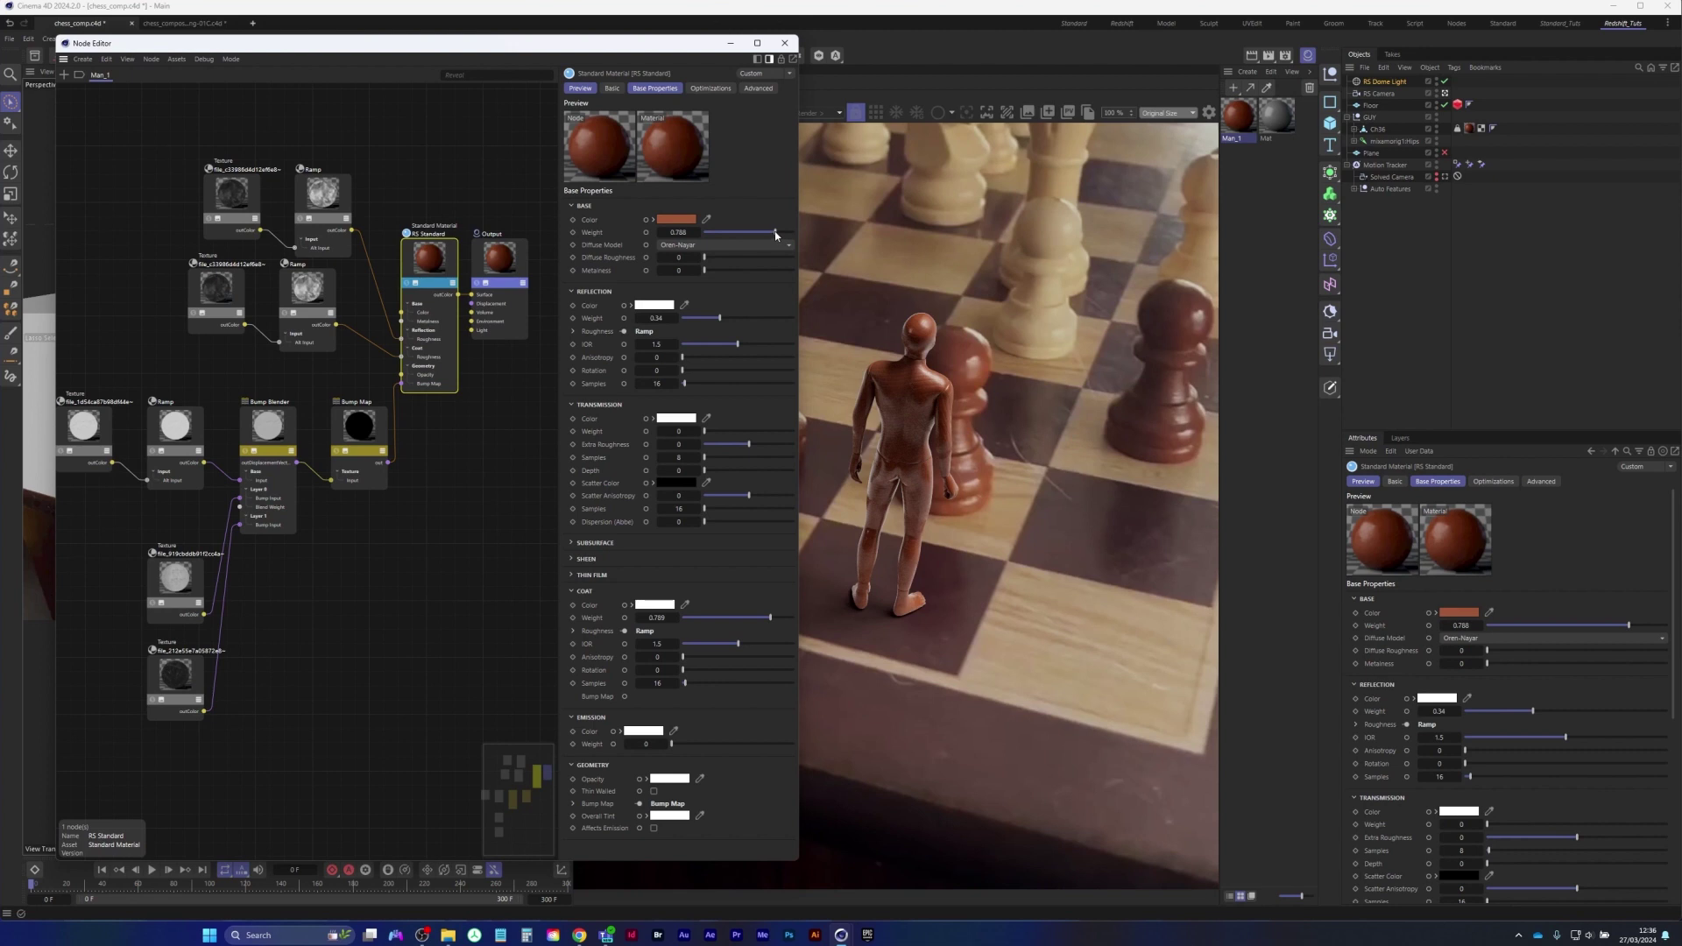
pyautogui.moveTo(776, 232); pyautogui.dragTo(806, 235)
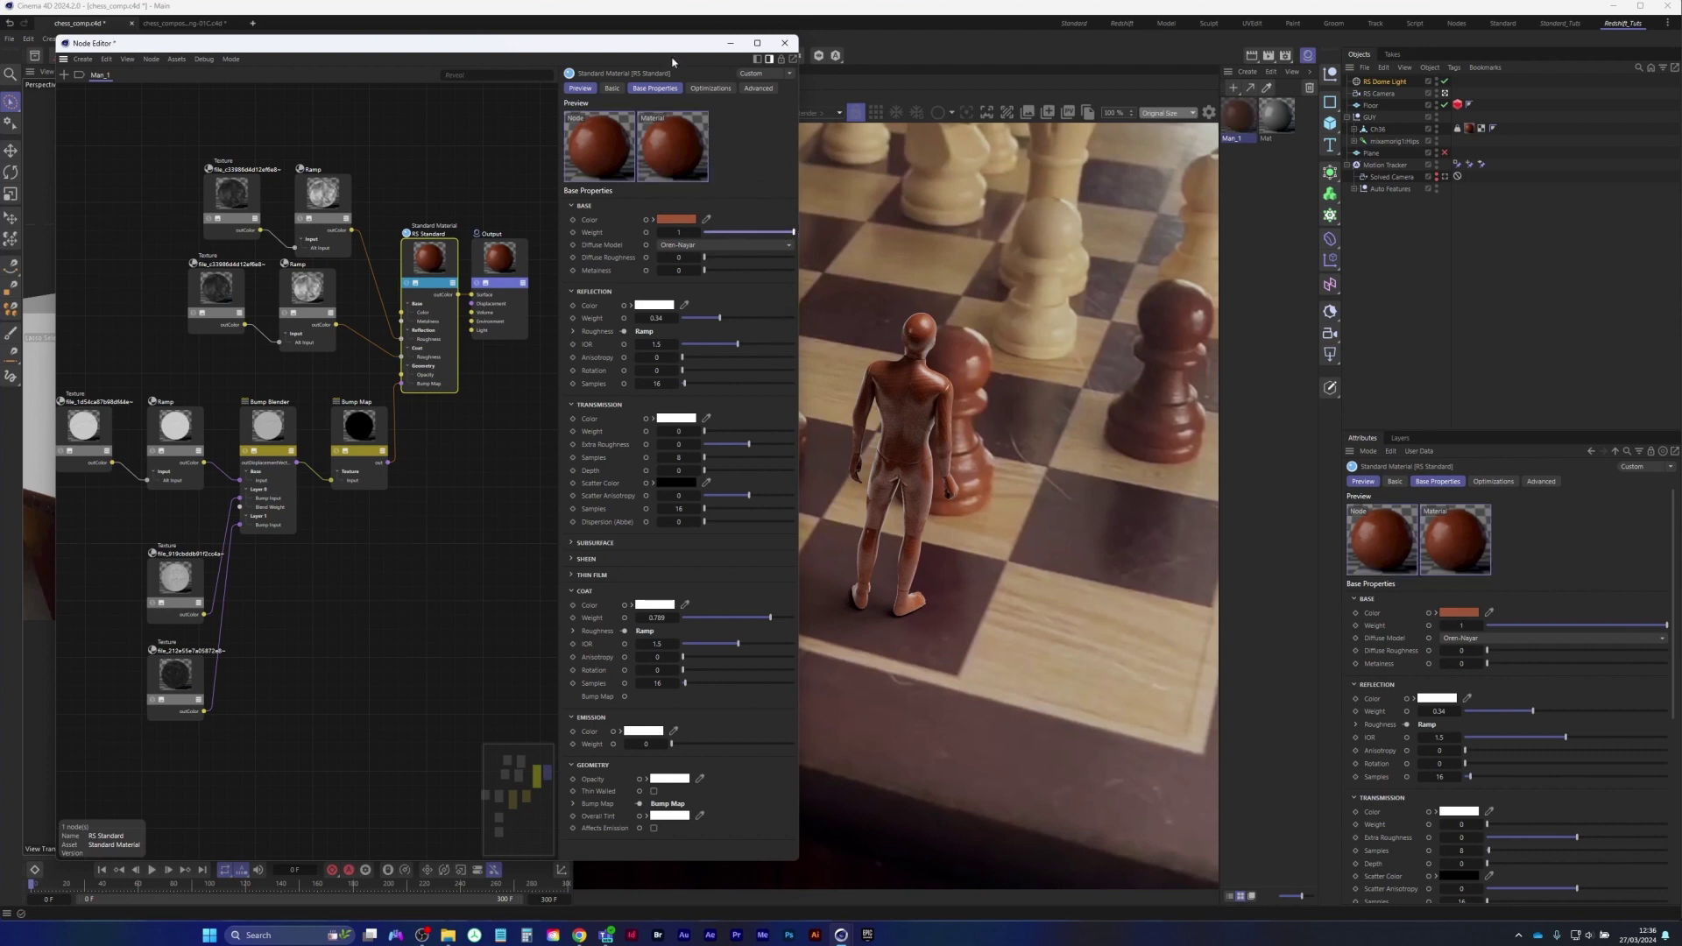
pyautogui.moveTo(774, 40); pyautogui.dragTo(539, 122)
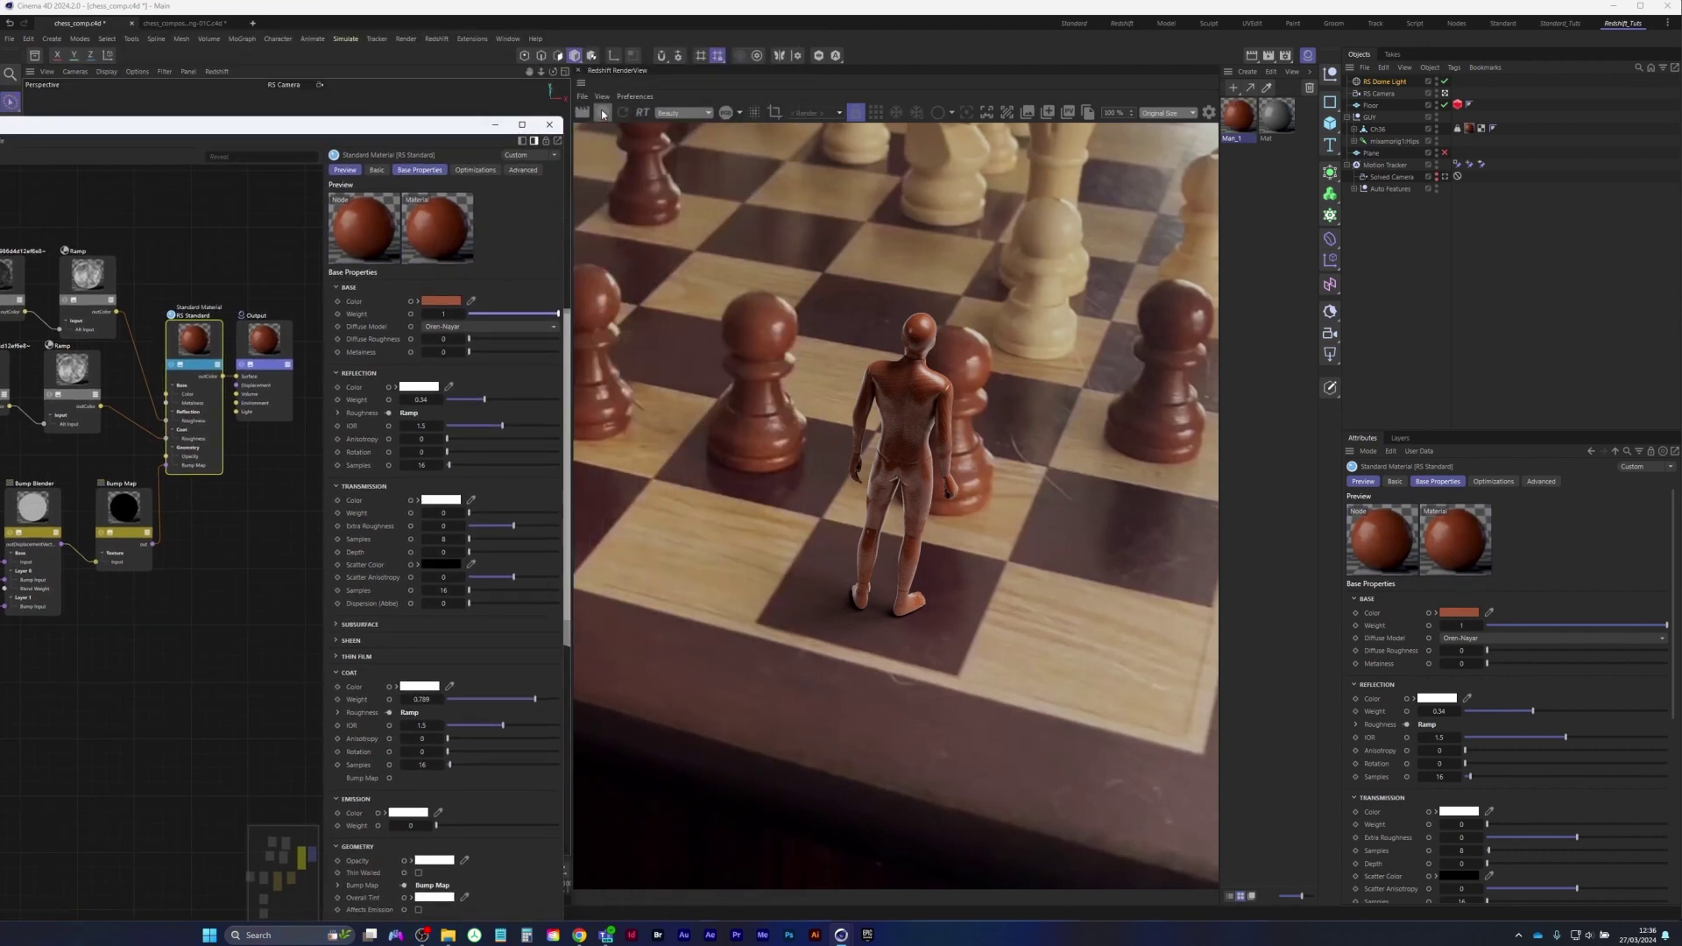
# Restart the render preview and return the RS Standard node's Base weight to about 0.788
pyautogui.click(603, 113)
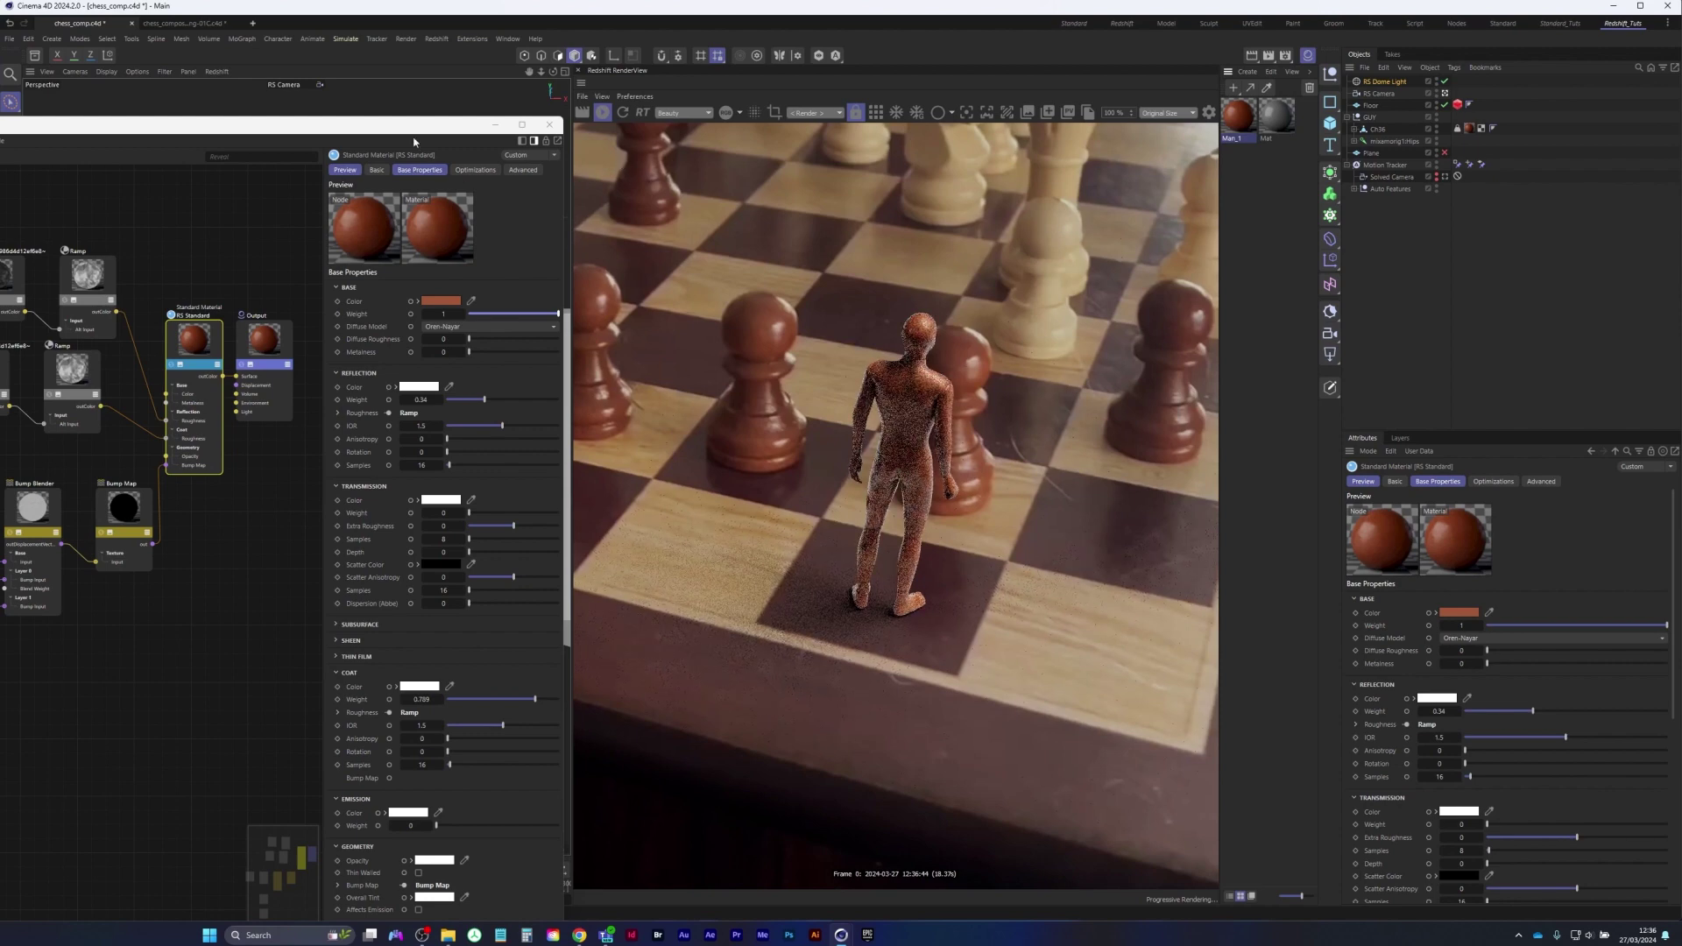
pyautogui.moveTo(414, 127); pyautogui.dragTo(658, 48)
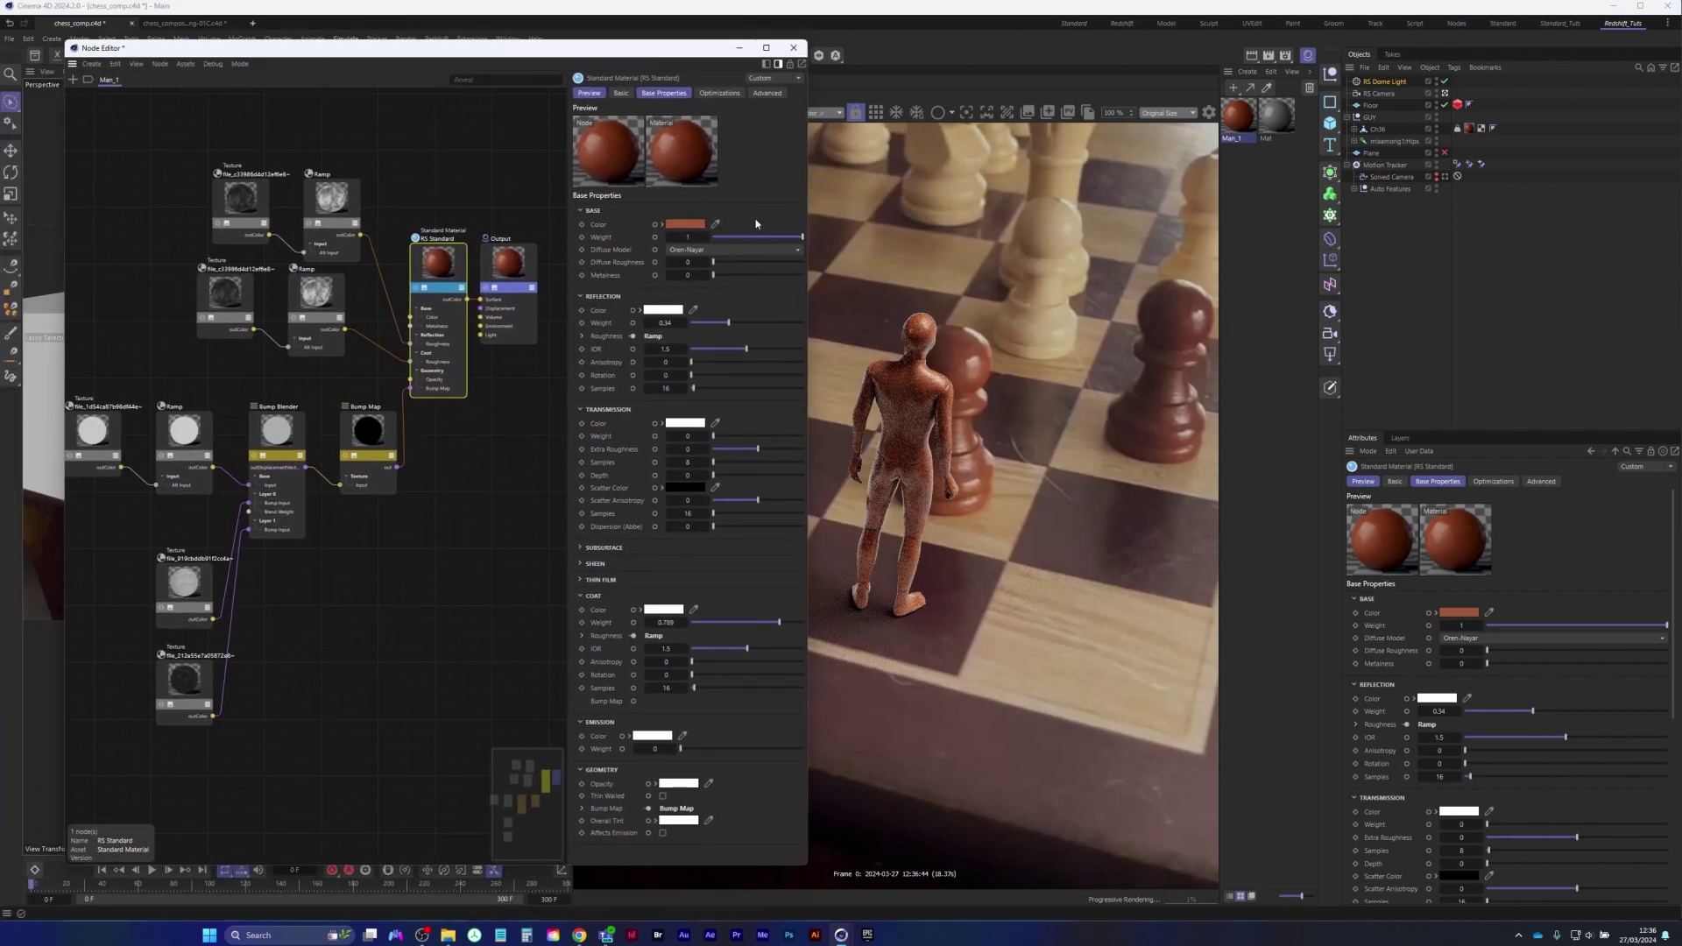
pyautogui.moveTo(802, 237); pyautogui.dragTo(784, 237)
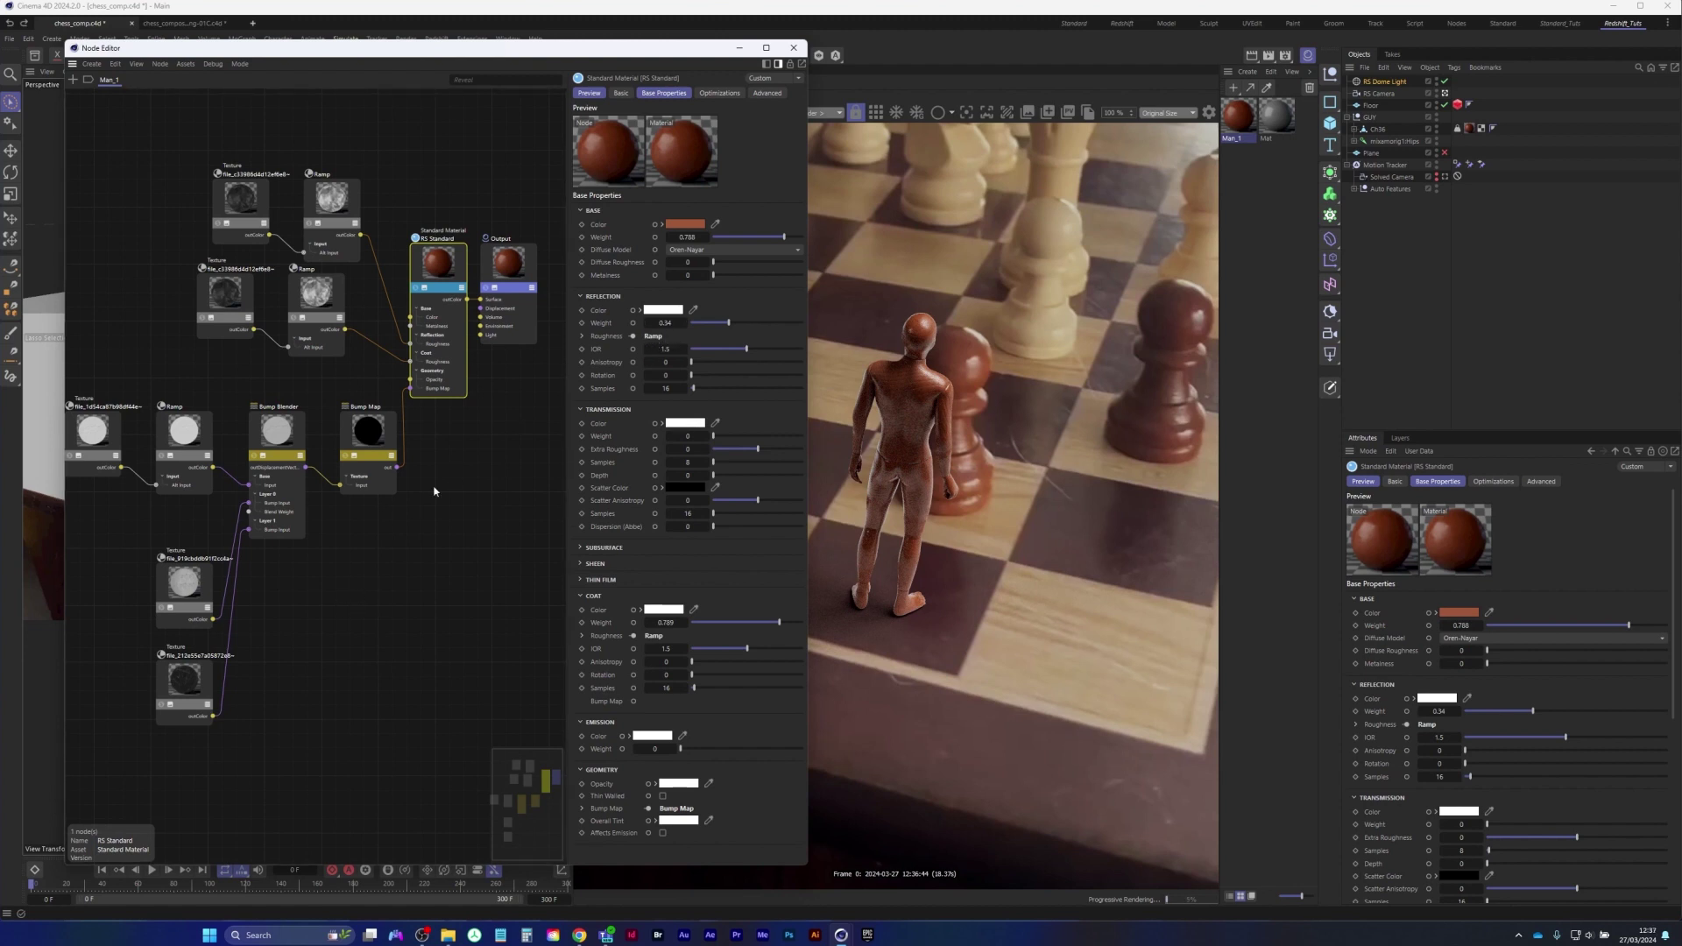
# Inspect the nodes feeding the roughness and bump inputs, including the image settings of the uppermost Texture node
pyautogui.moveTo(330, 598); pyautogui.dragTo(361, 592, button='middle')
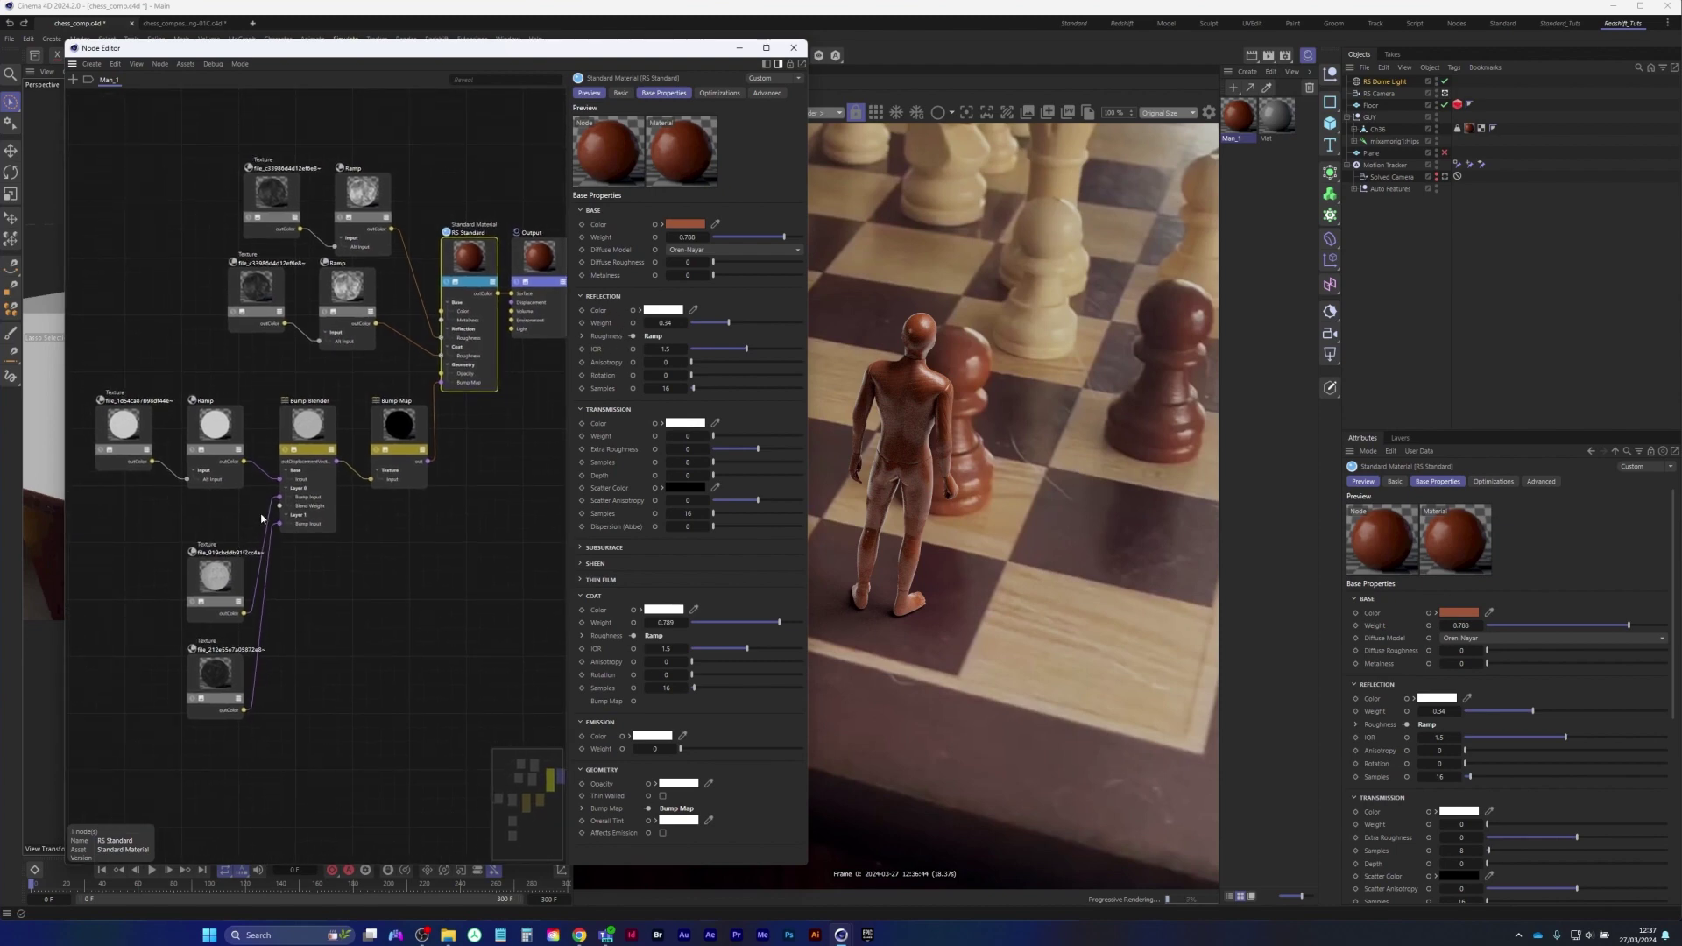
pyautogui.scroll(5, 326, 386)
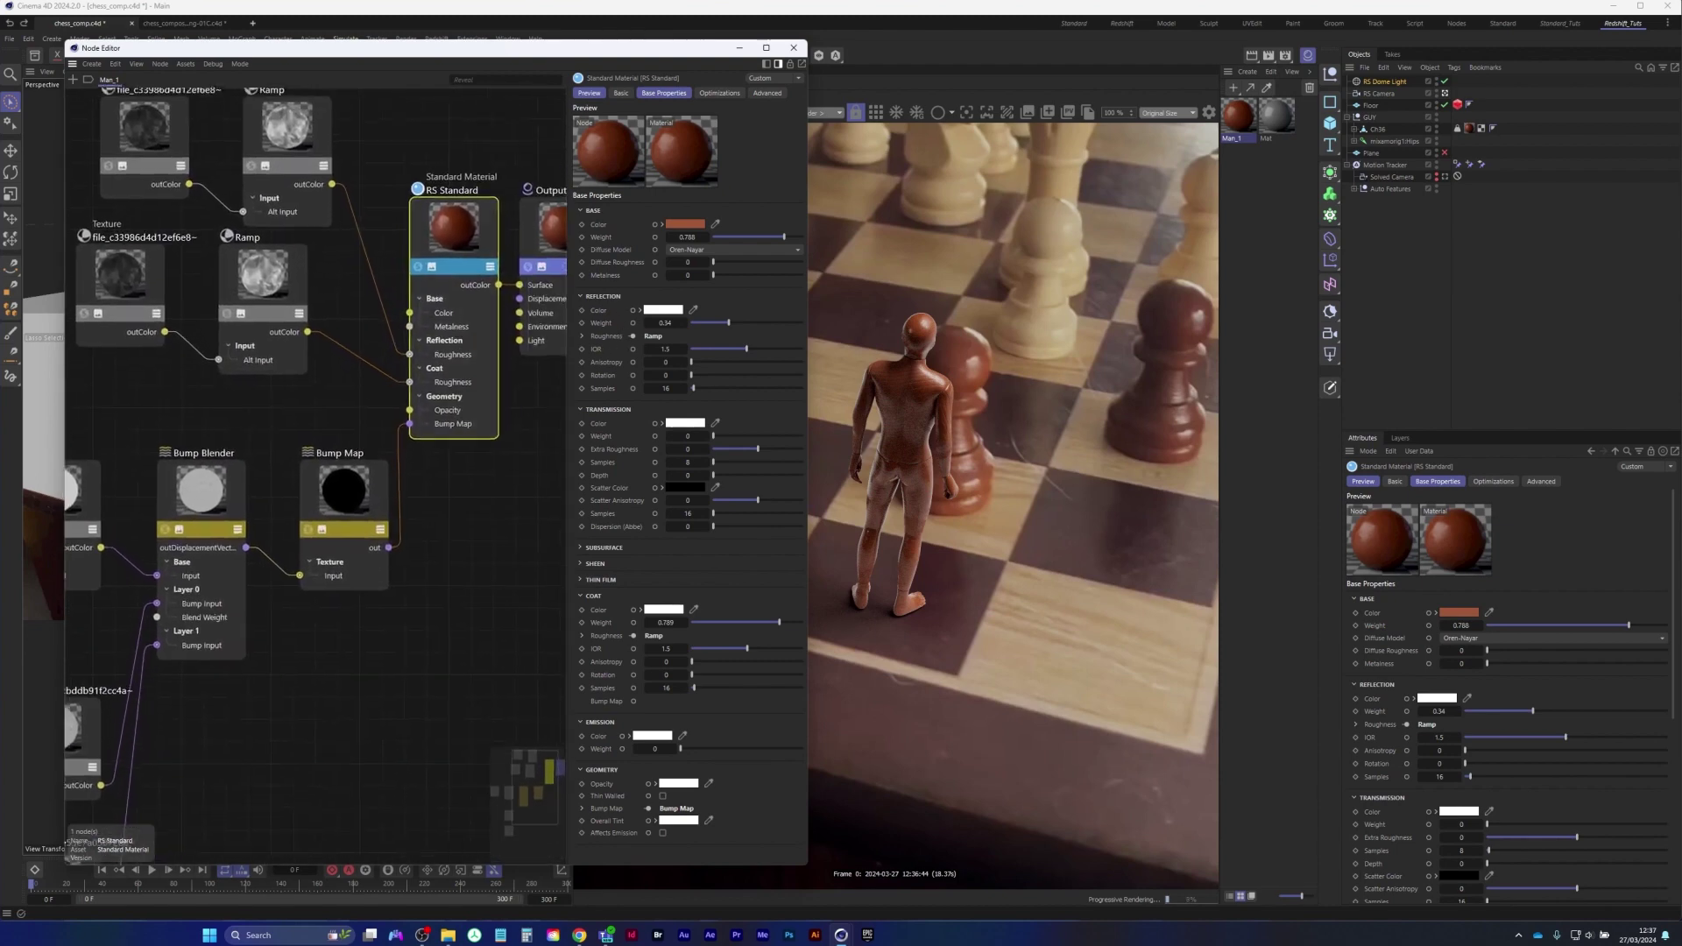
pyautogui.scroll(3, 403, 387)
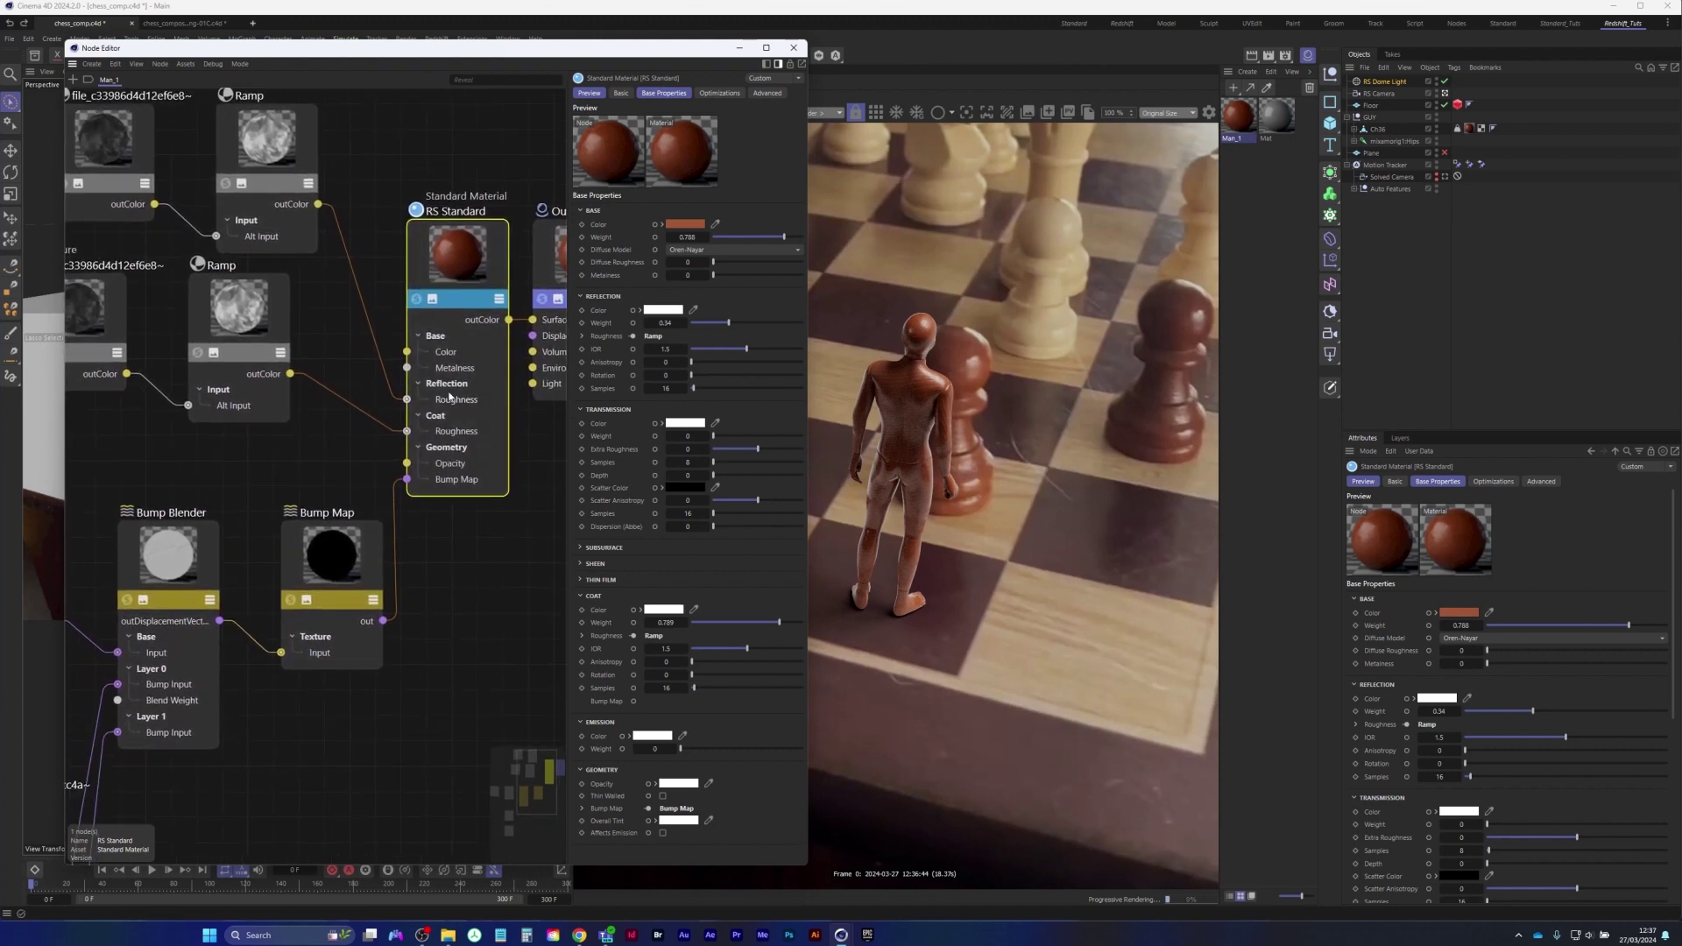
pyautogui.moveTo(117, 156); pyautogui.dragTo(172, 191, button='middle')
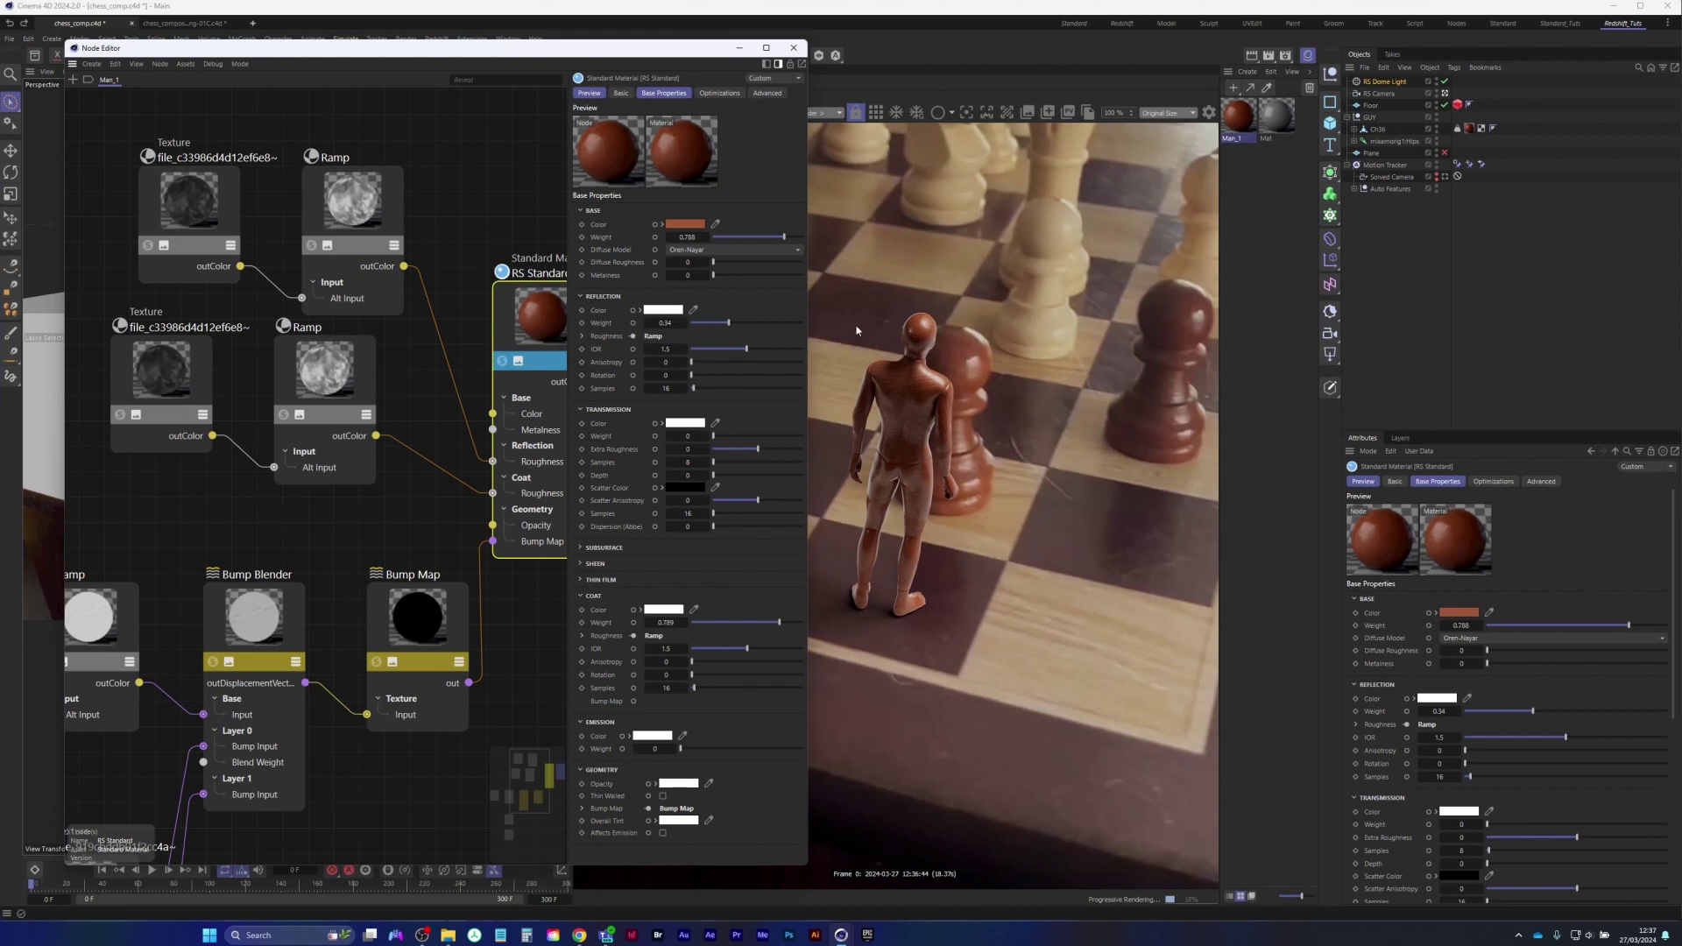
pyautogui.click(196, 216)
pyautogui.moveTo(305, 55); pyautogui.dragTo(802, 66)
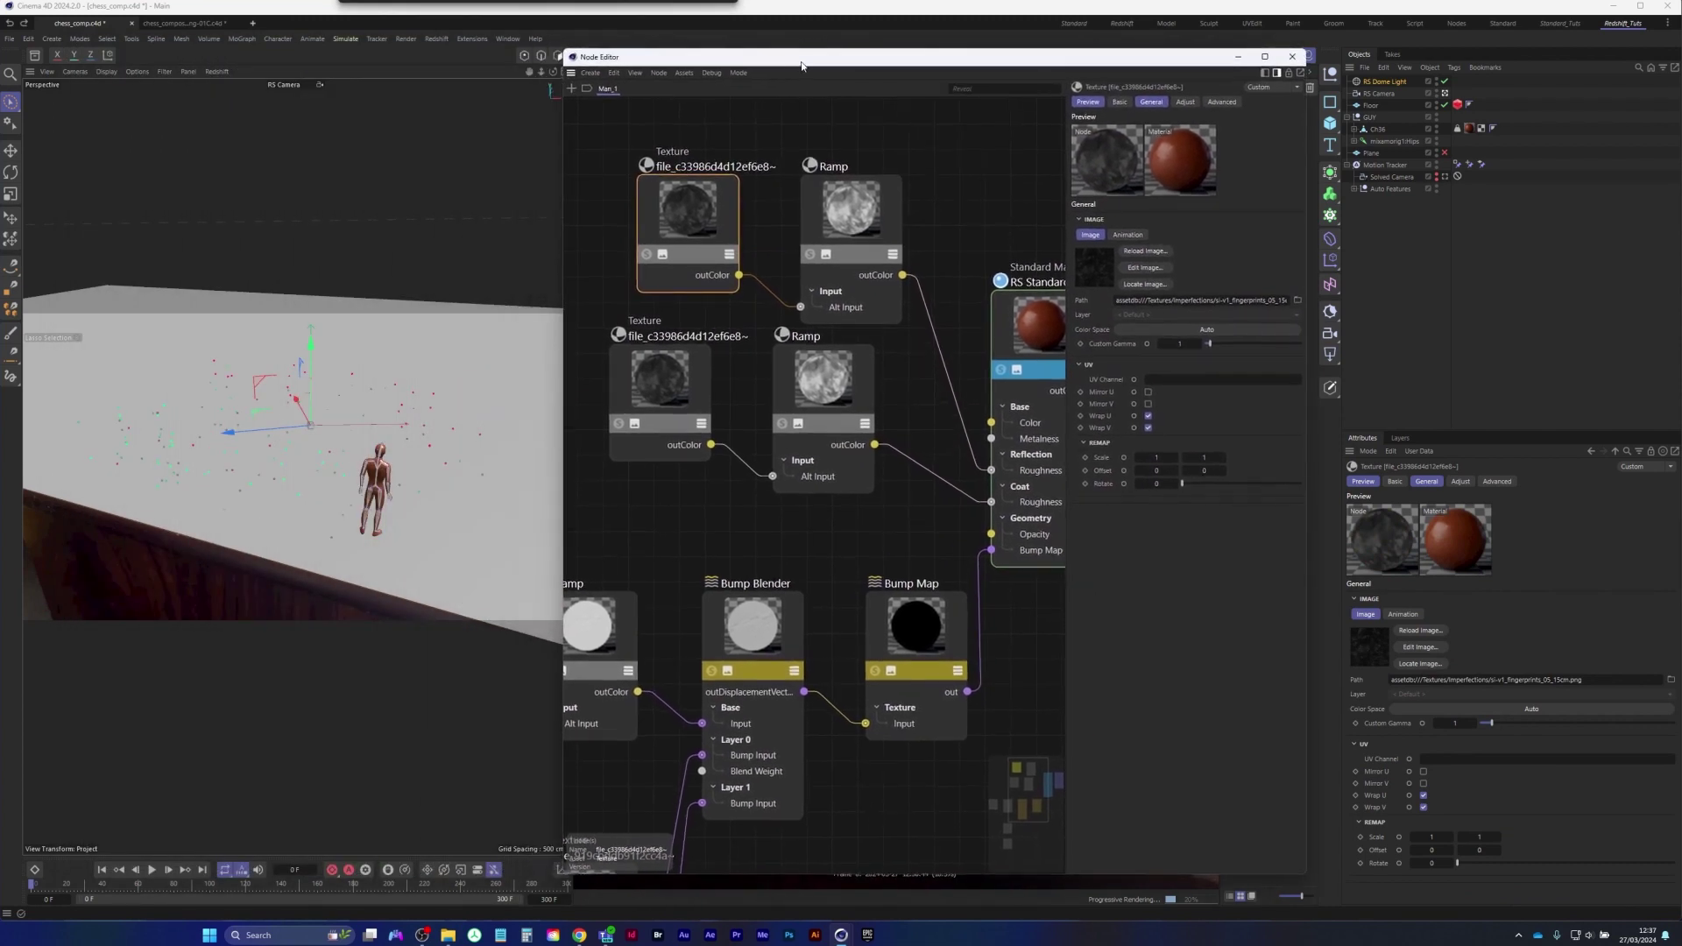
# Save the project and search the Asset Browser for "imperfections" to browse surface imperfection textures
pyautogui.click(10, 39)
pyautogui.click(54, 188)
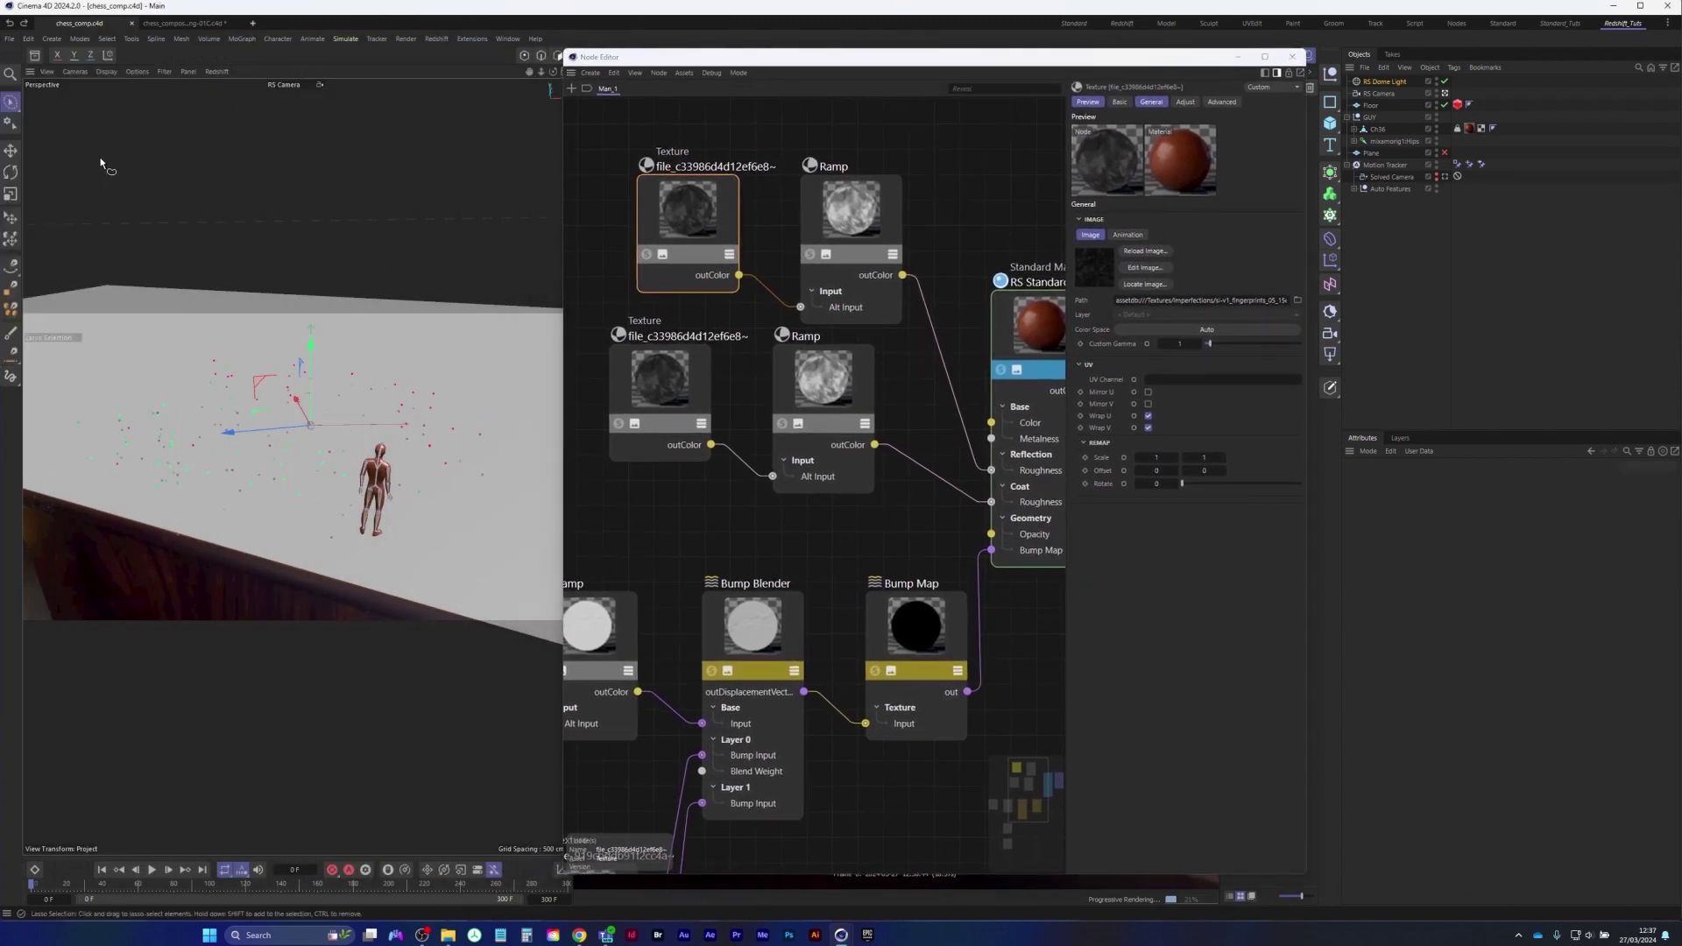
pyautogui.click(35, 56)
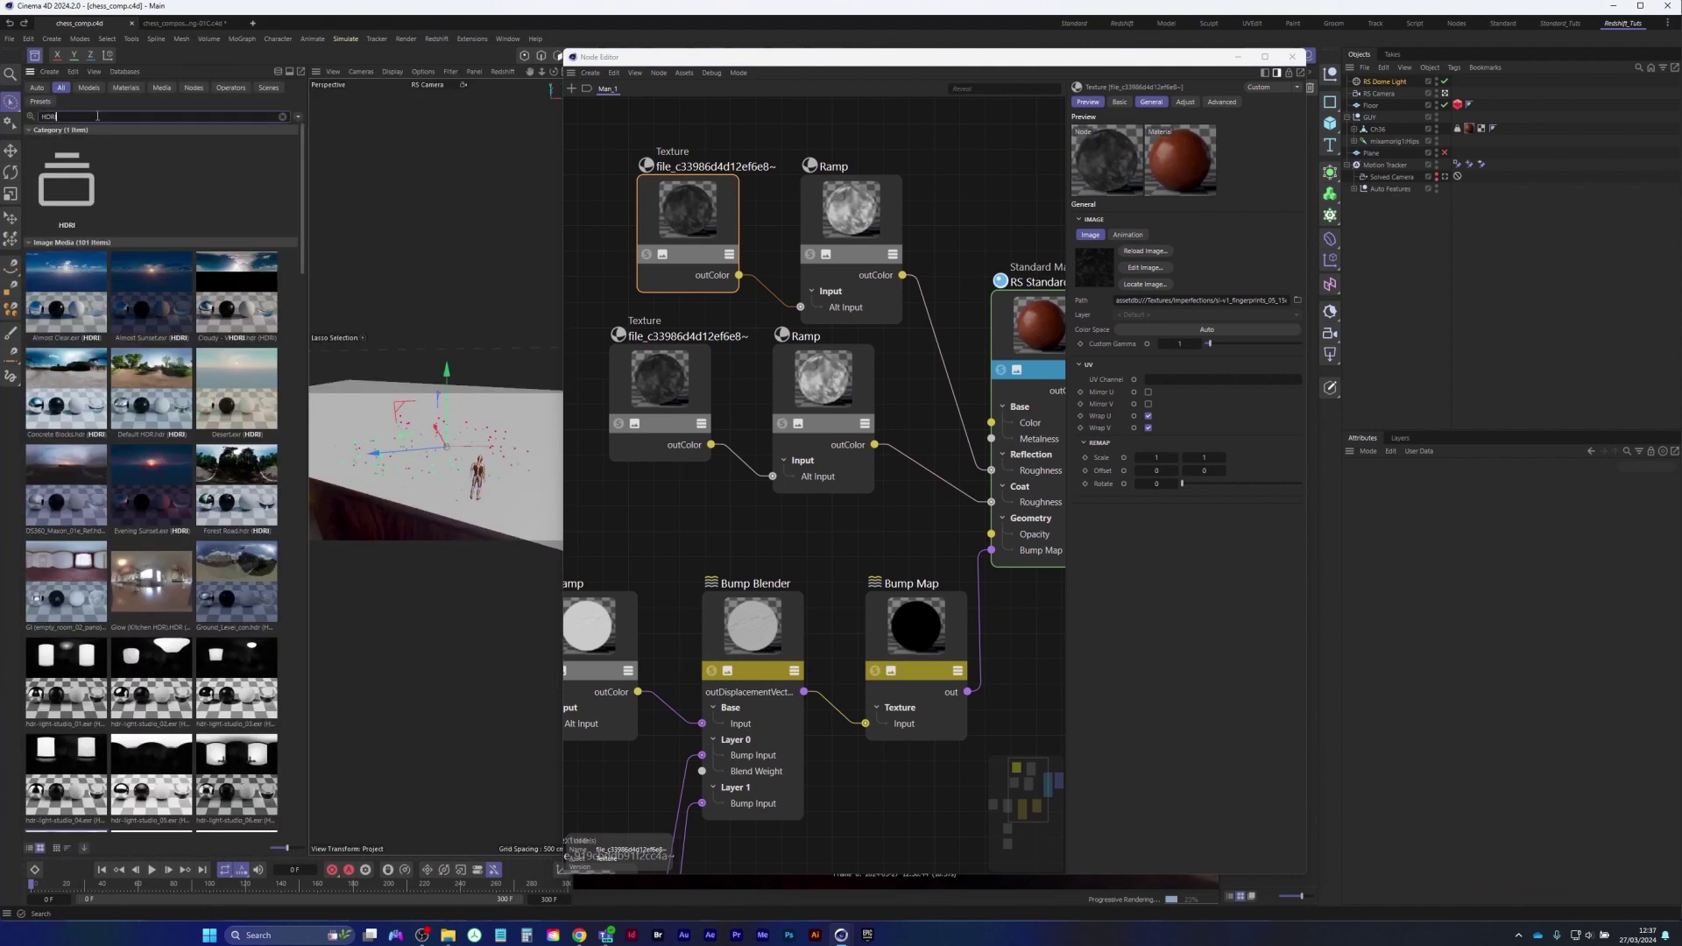
pyautogui.write('im')
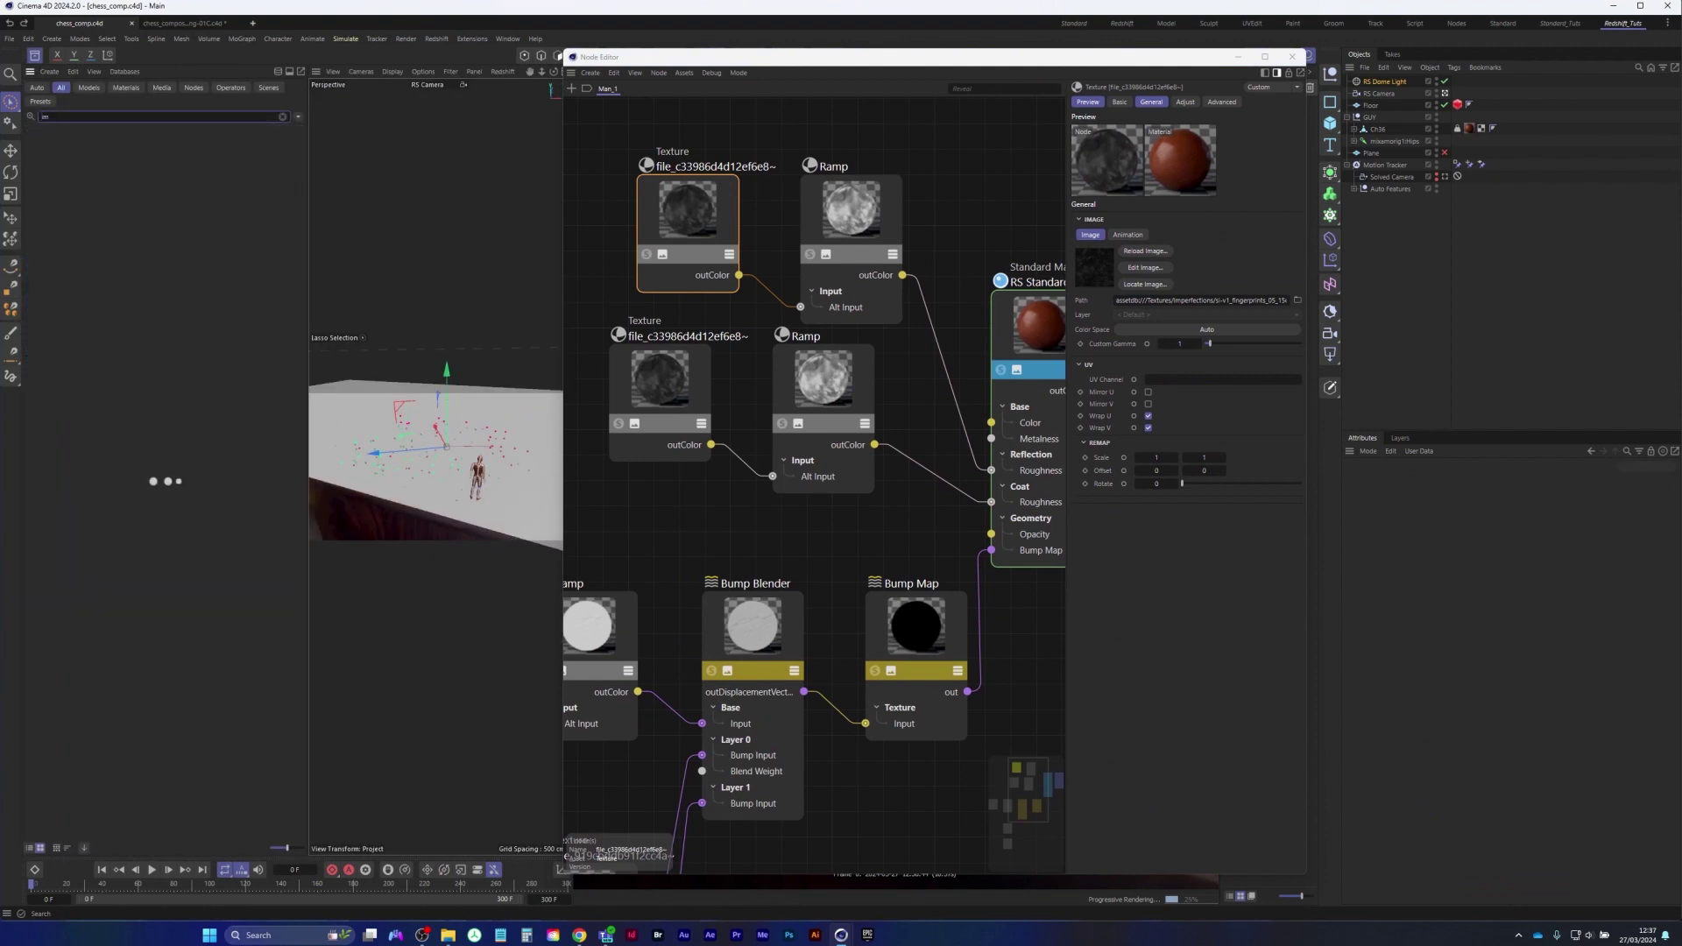
pyautogui.write('perfections')
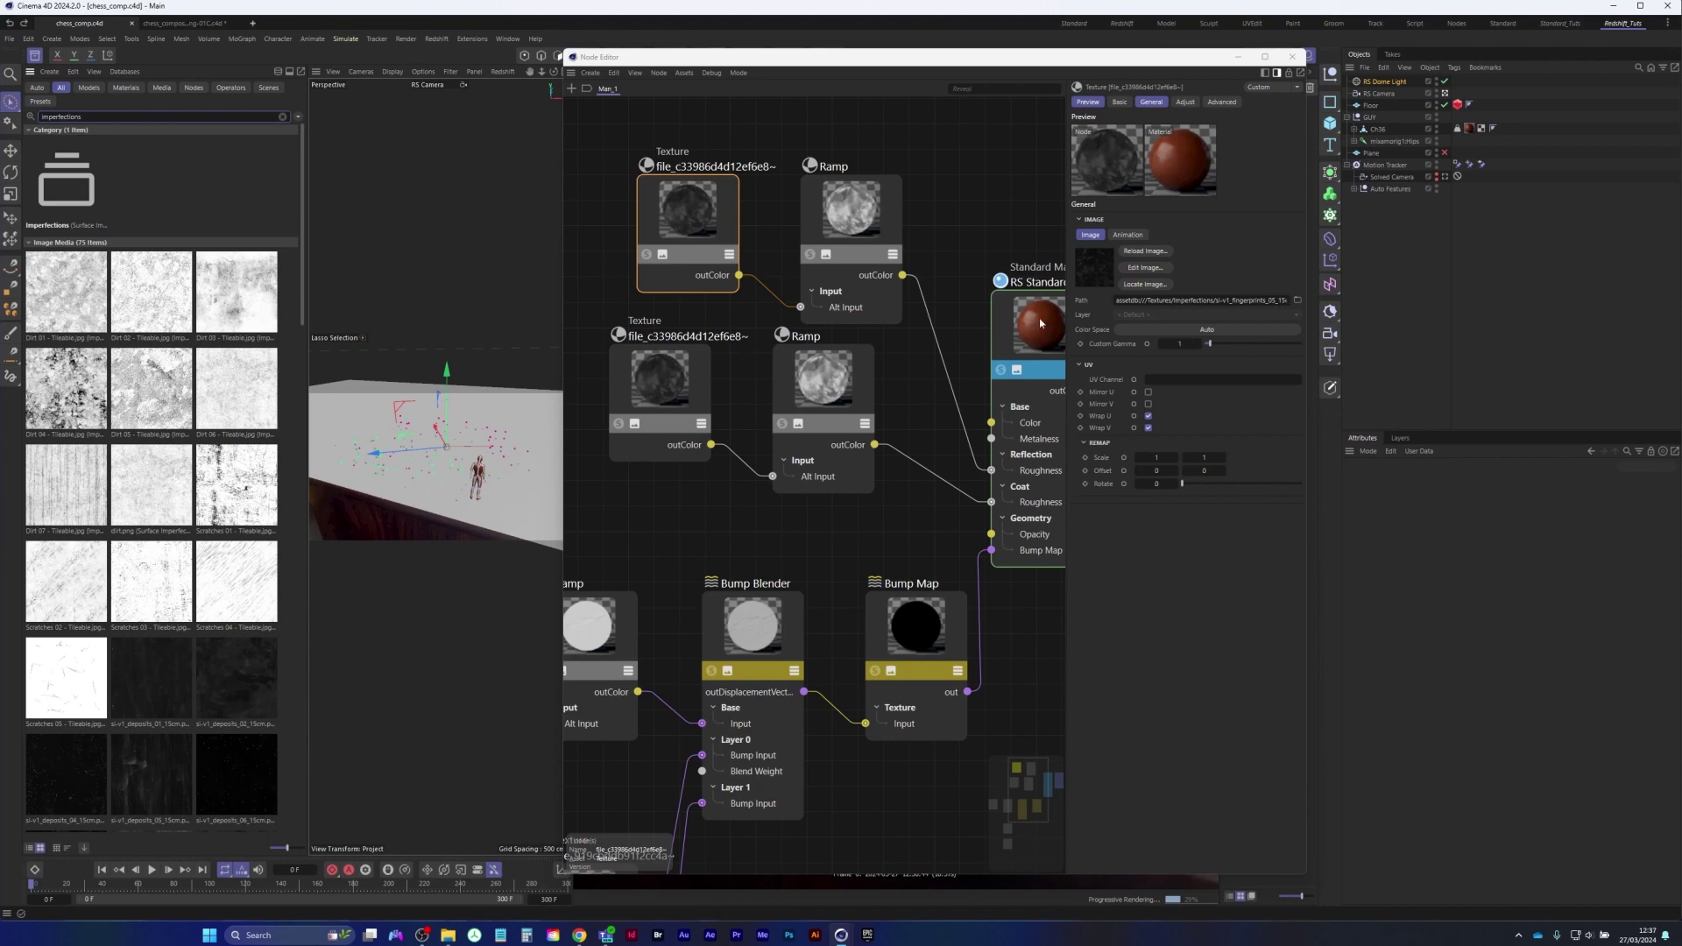
pyautogui.moveTo(305, 246); pyautogui.dragTo(294, 549)
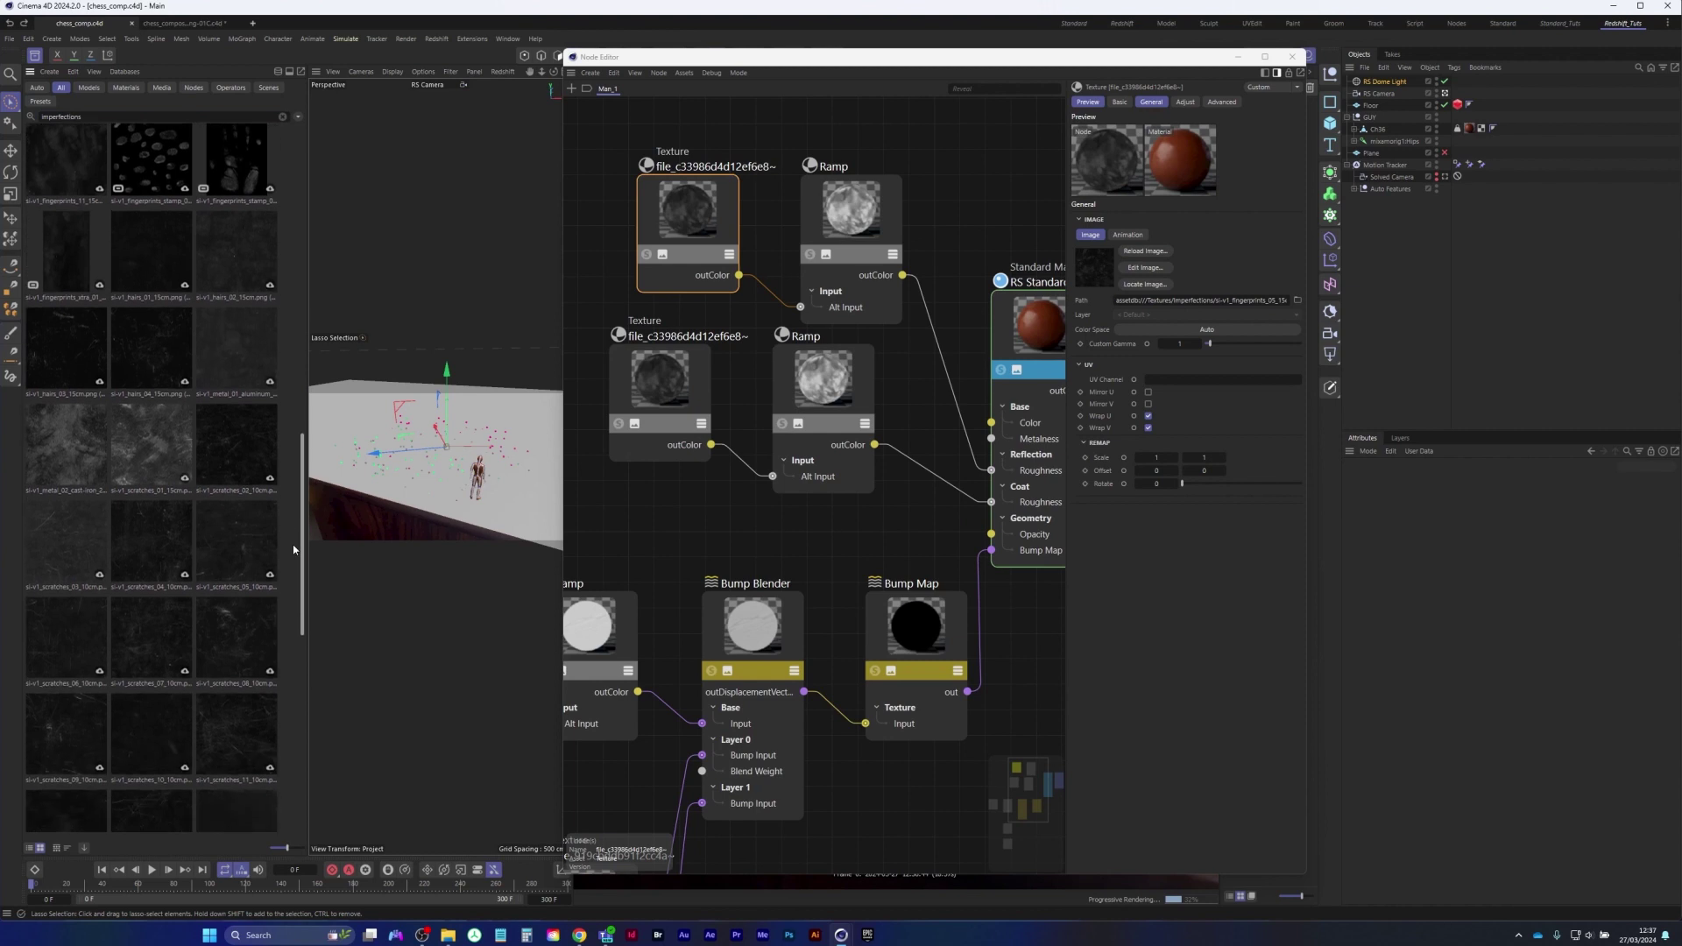
pyautogui.keyDown('ctrl'); pyautogui.scroll(2, 301, 772); pyautogui.keyUp('ctrl')
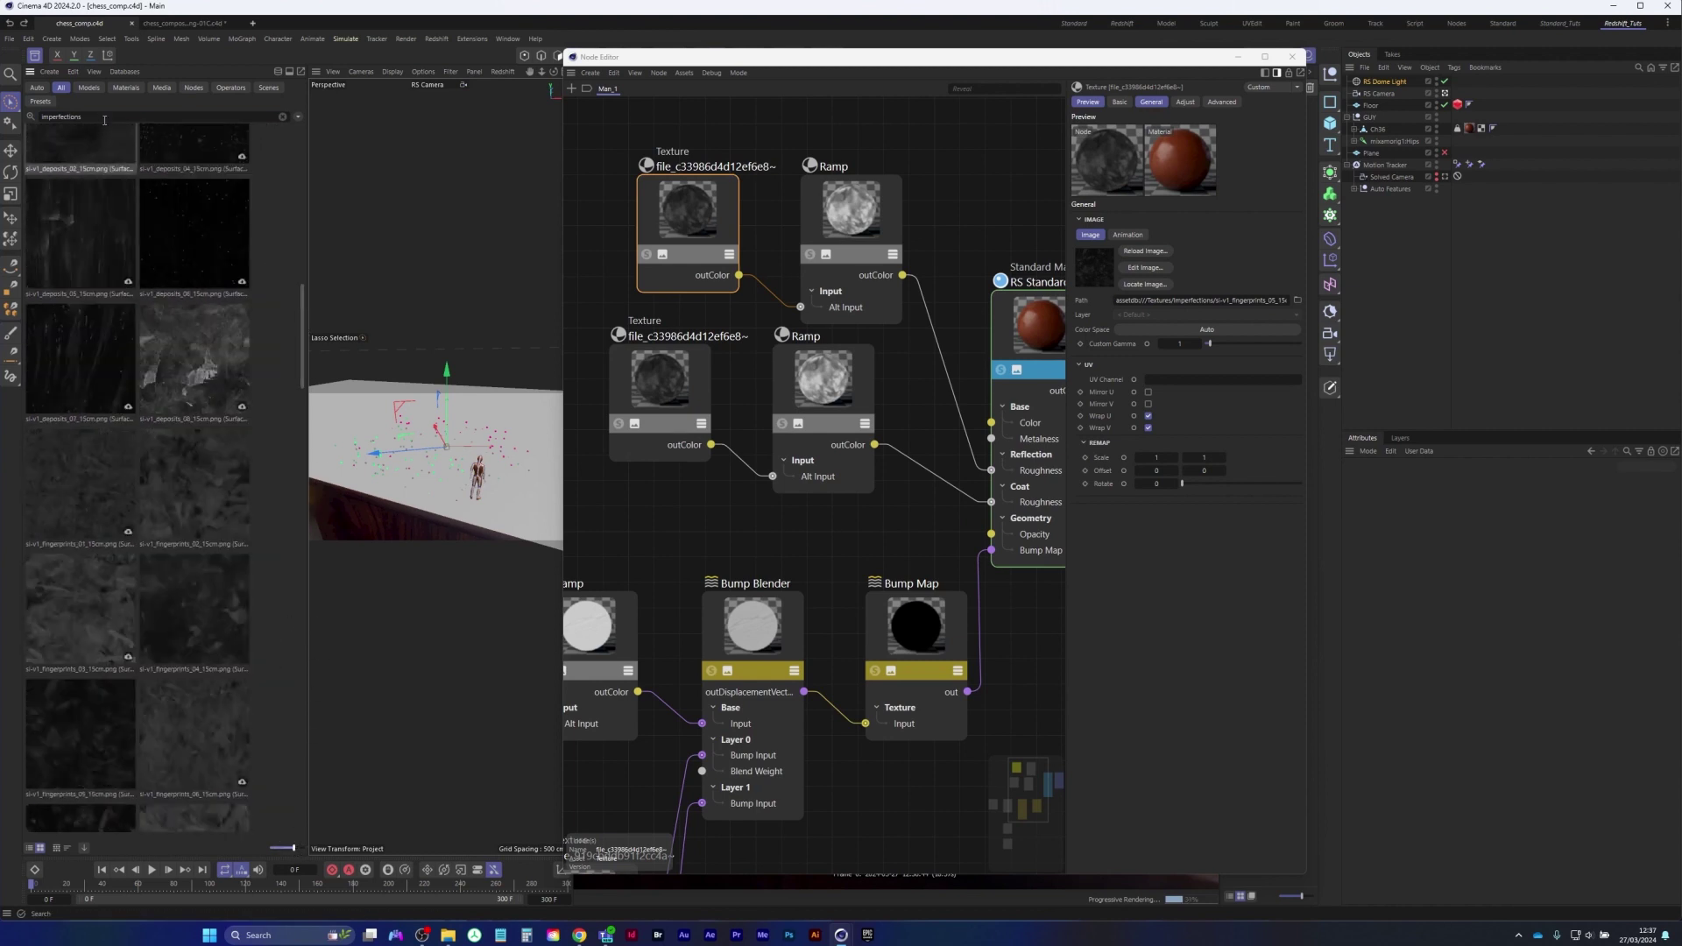
# Search the Asset Browser for the texture "fingerprints 05"
pyautogui.doubleClick(41, 116)
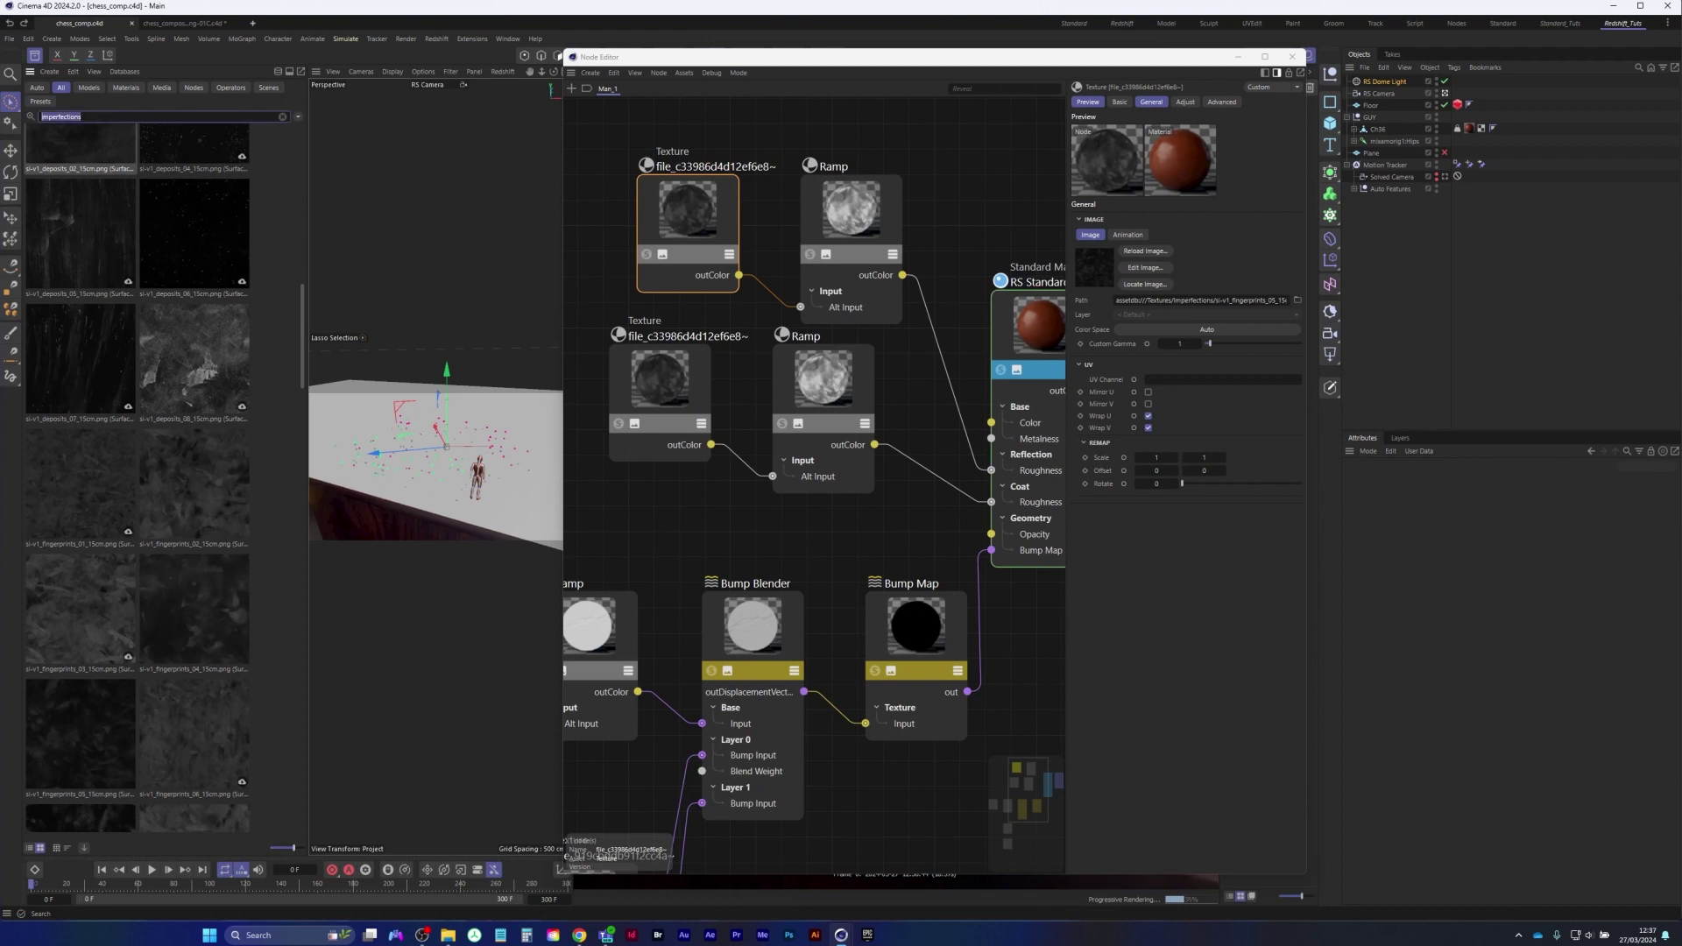
pyautogui.write('fingerp')
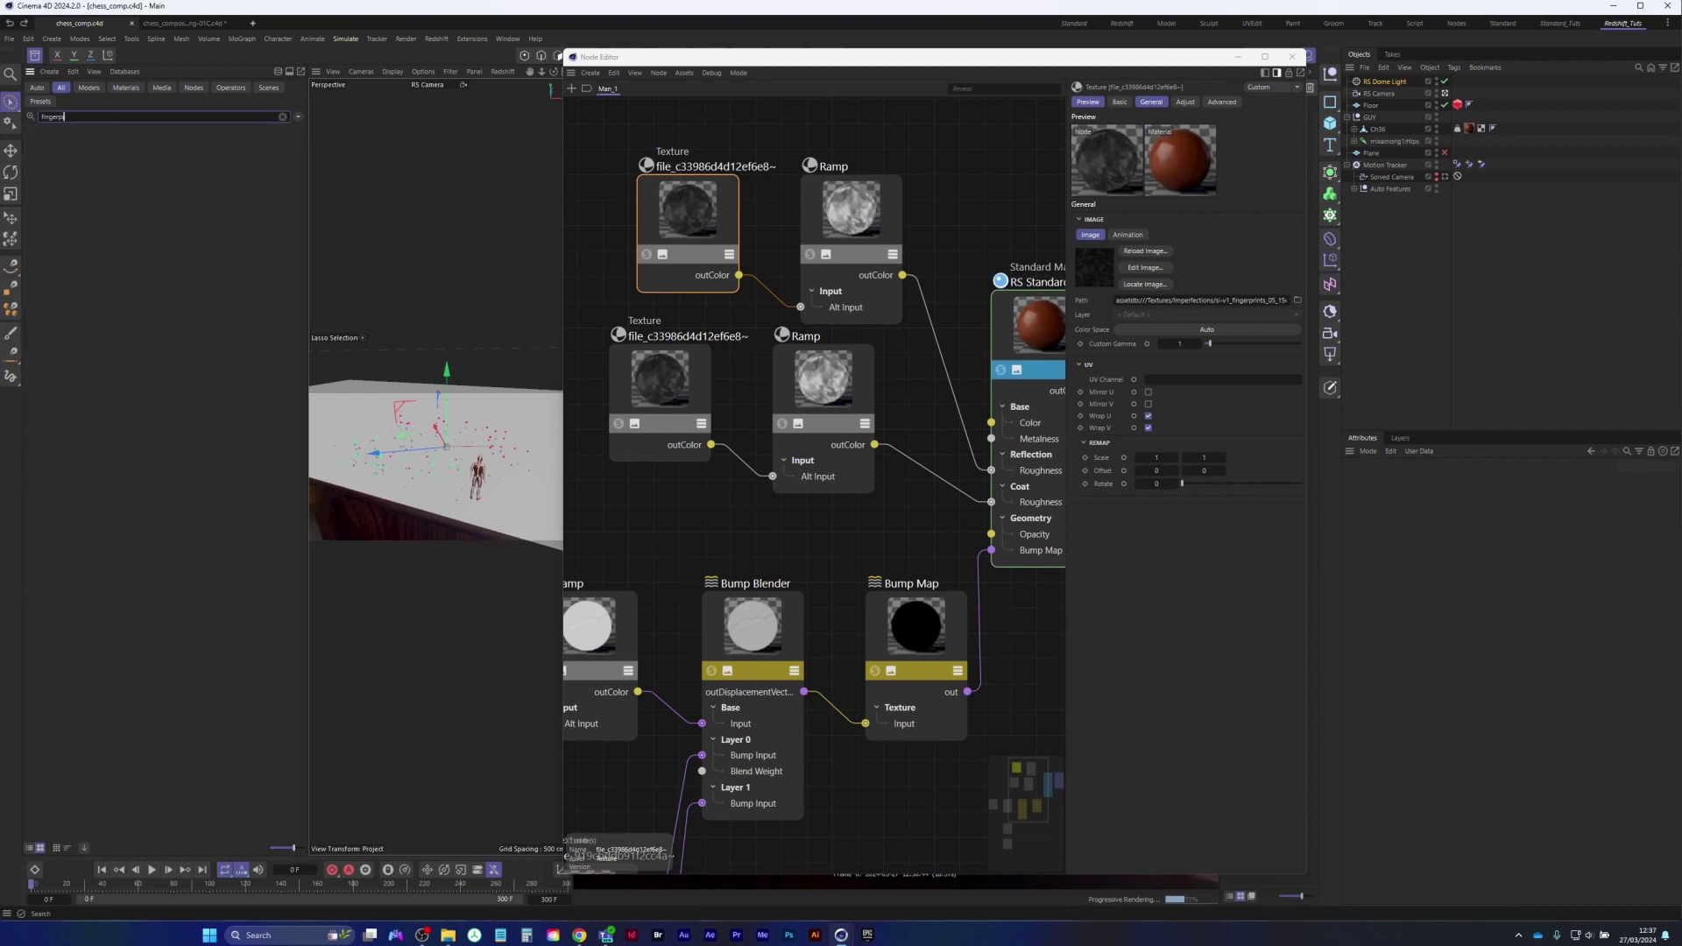
pyautogui.write('rint')
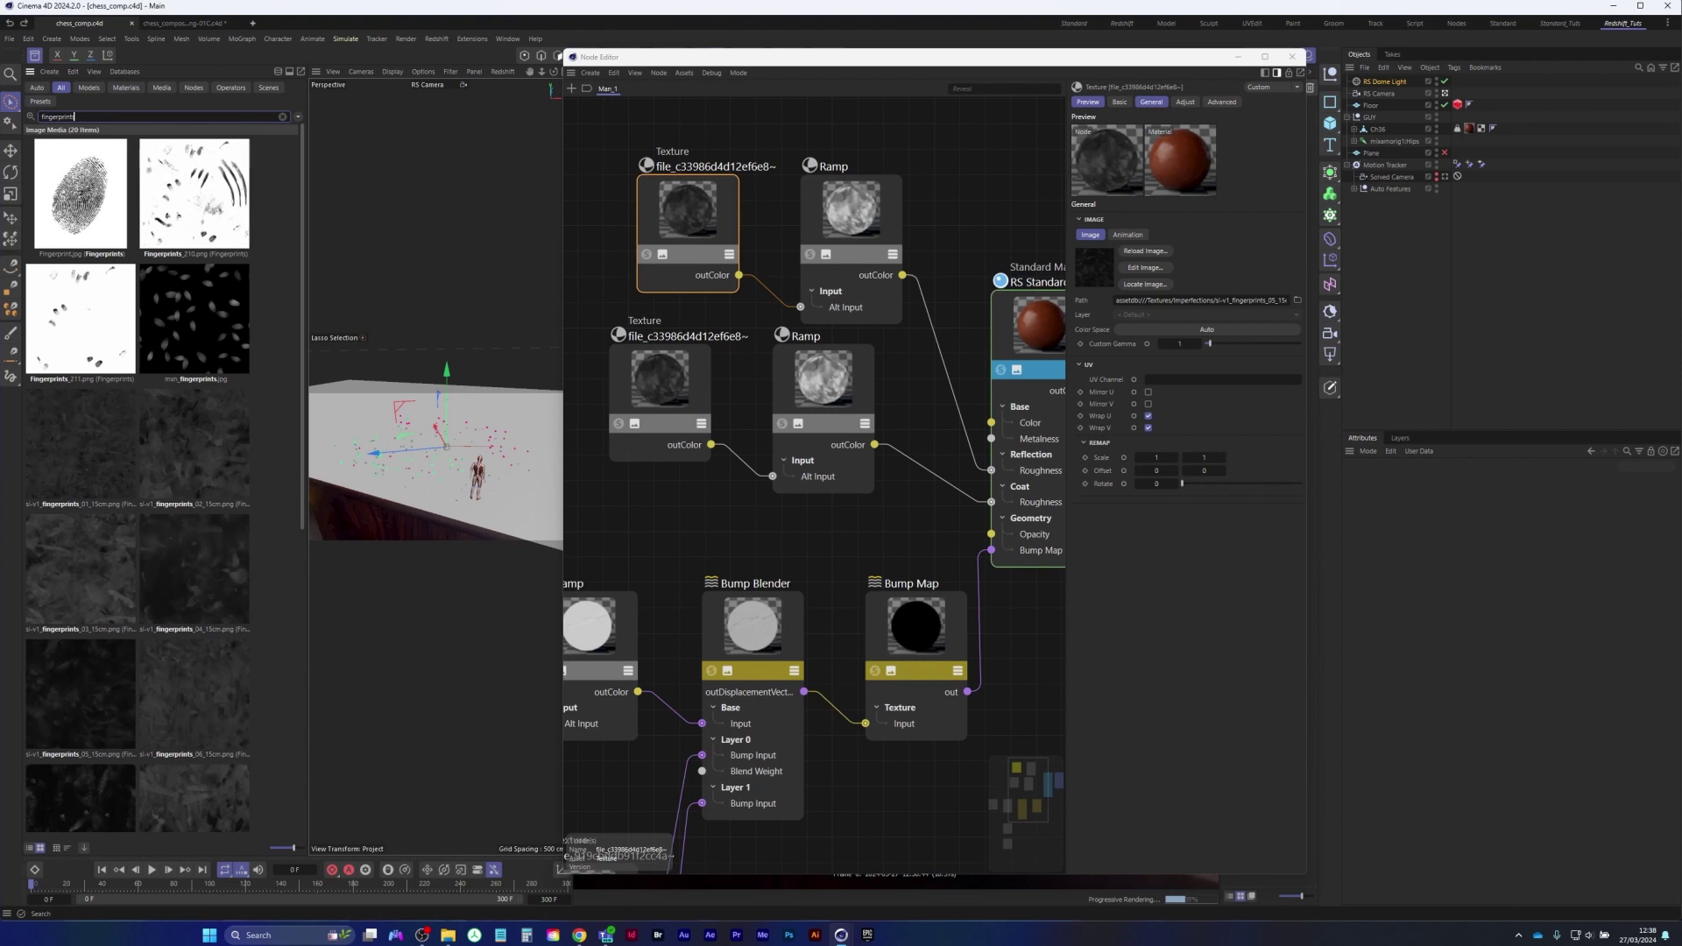
pyautogui.write('s 05')
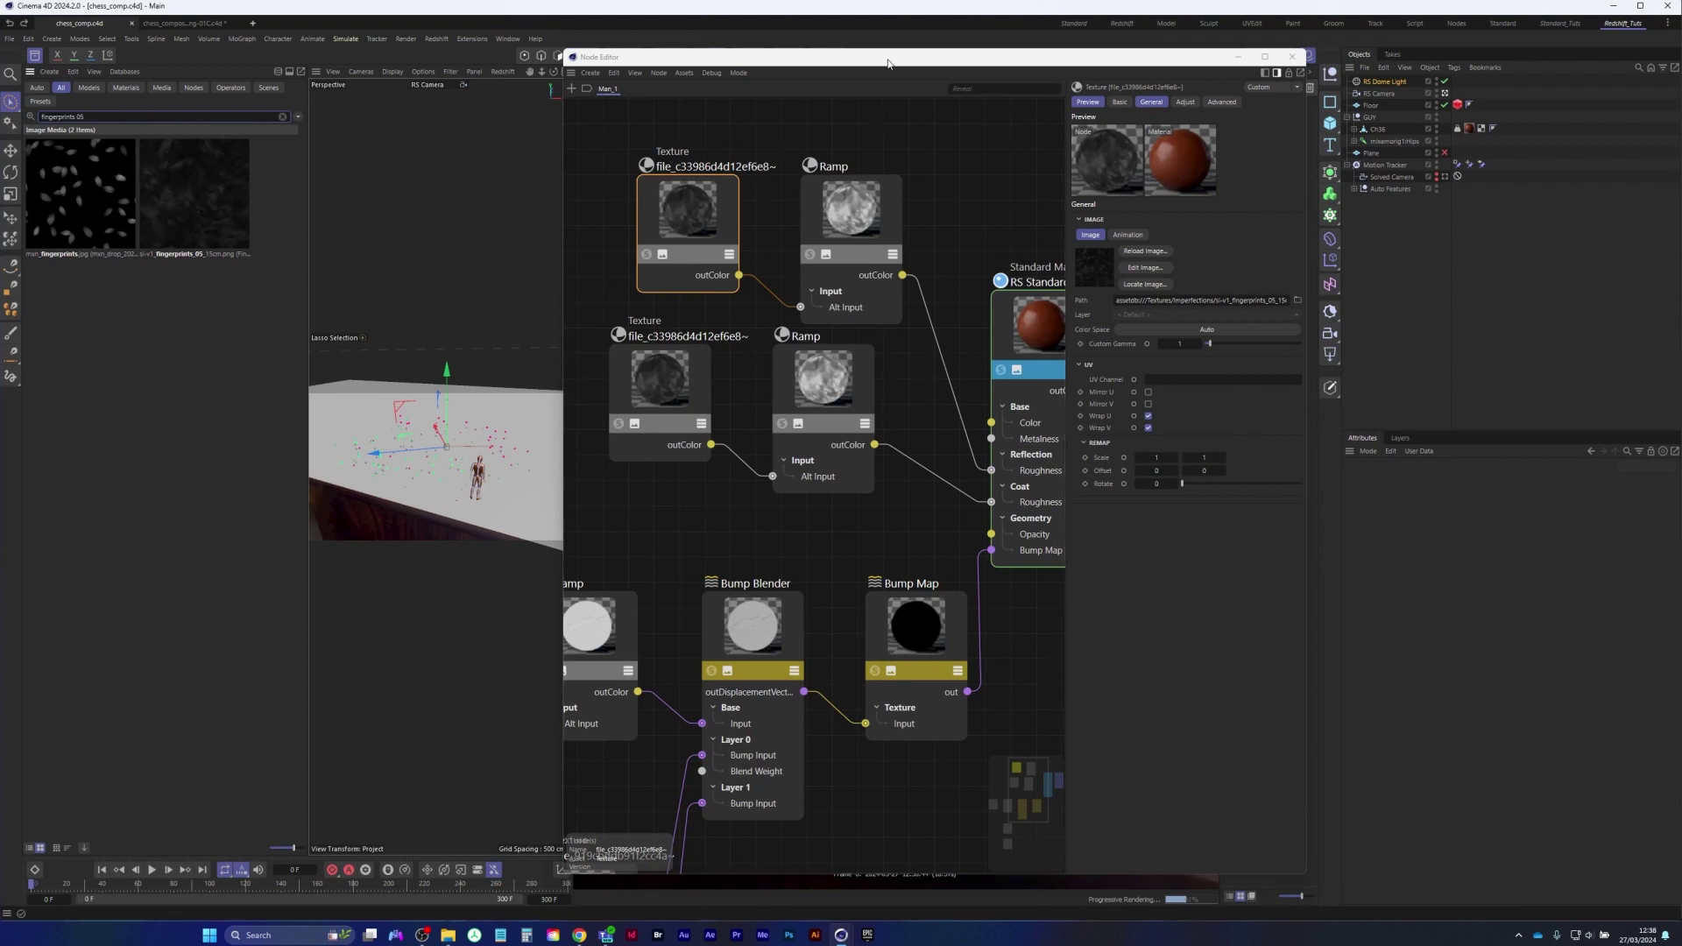
# Preview the uppermost fingerprint Texture node alone on the figure in the render, and return to the full material
pyautogui.moveTo(894, 62); pyautogui.dragTo(397, 53)
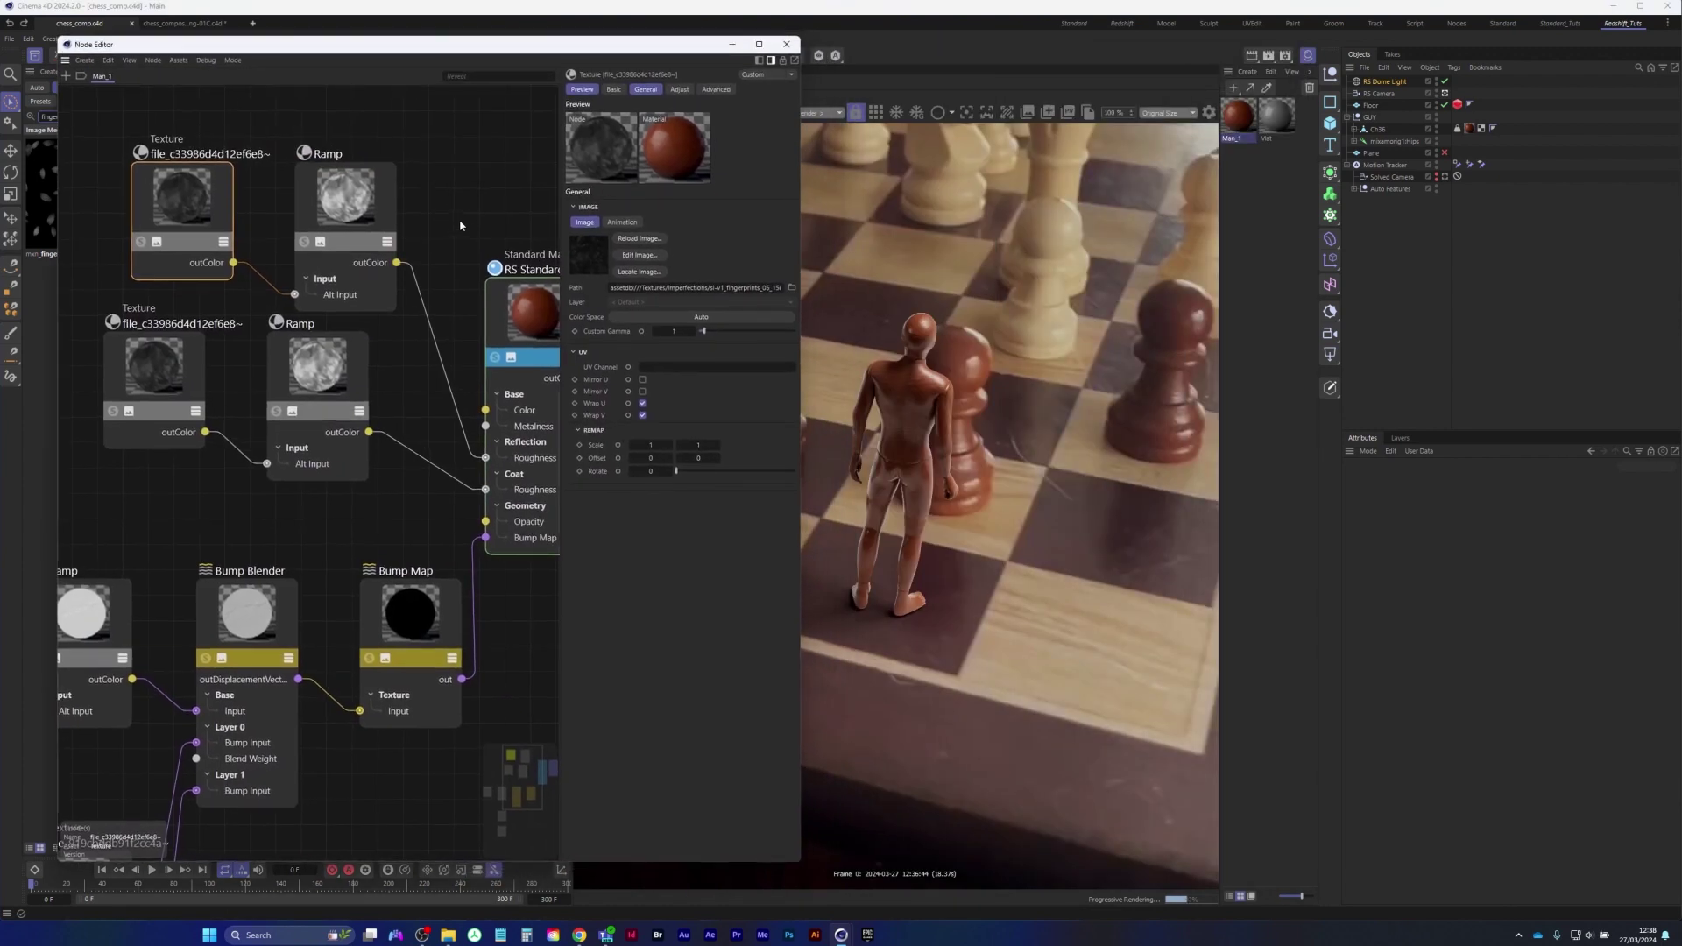
pyautogui.moveTo(529, 54); pyautogui.dragTo(498, 45)
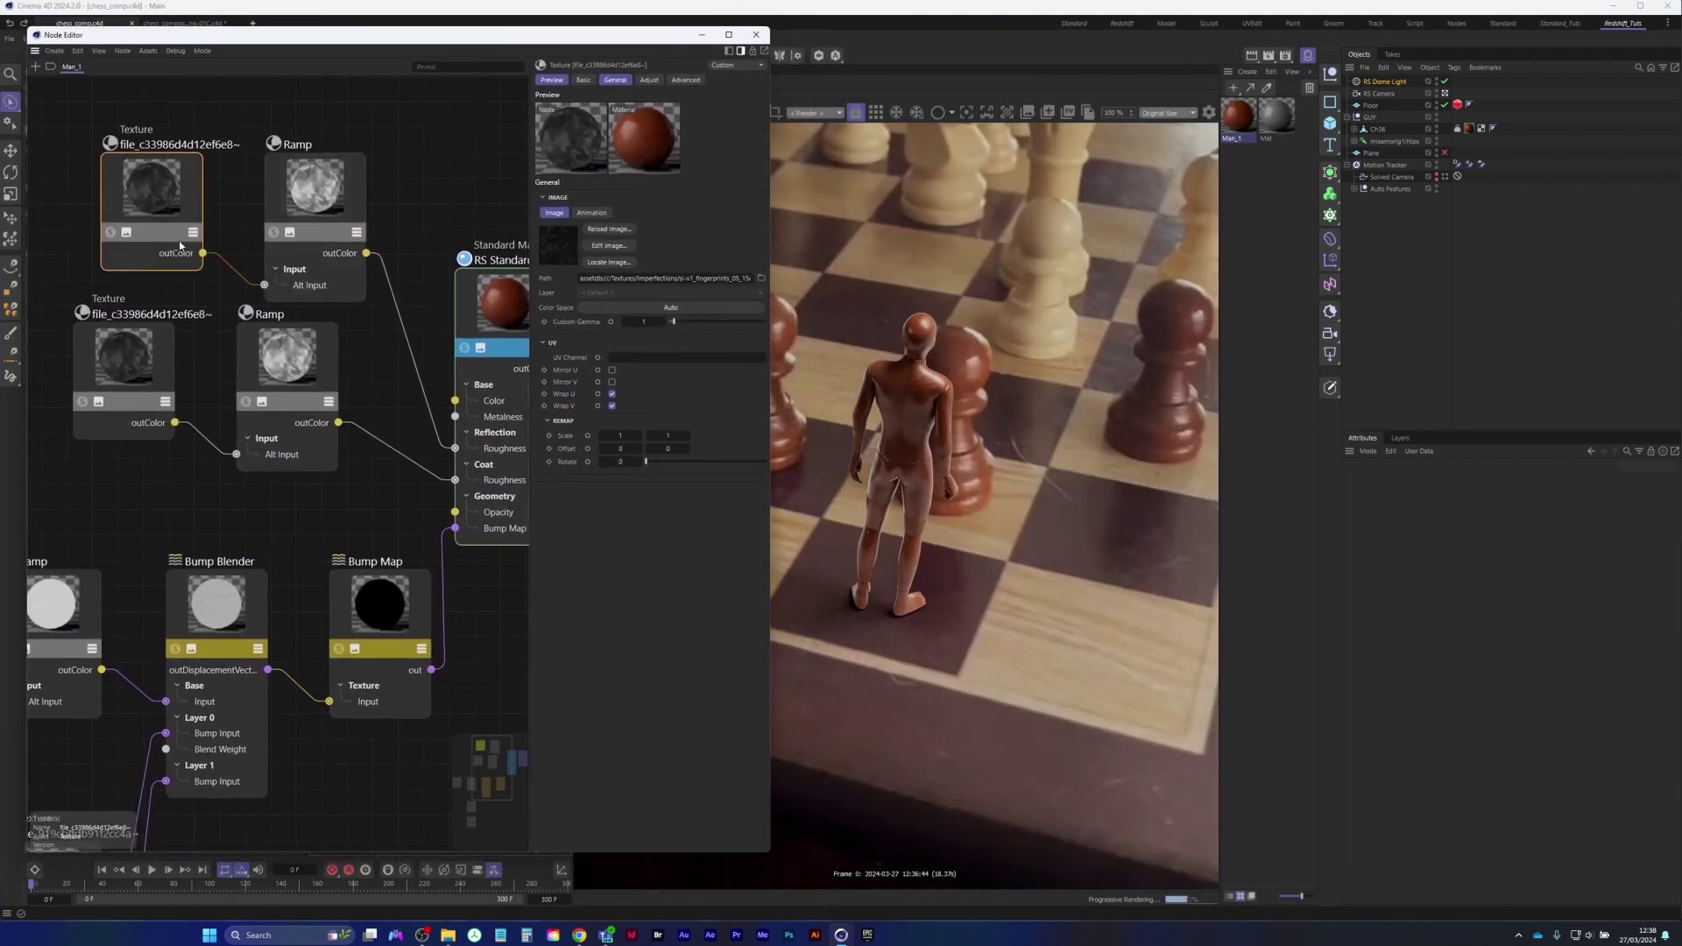
pyautogui.click(112, 233)
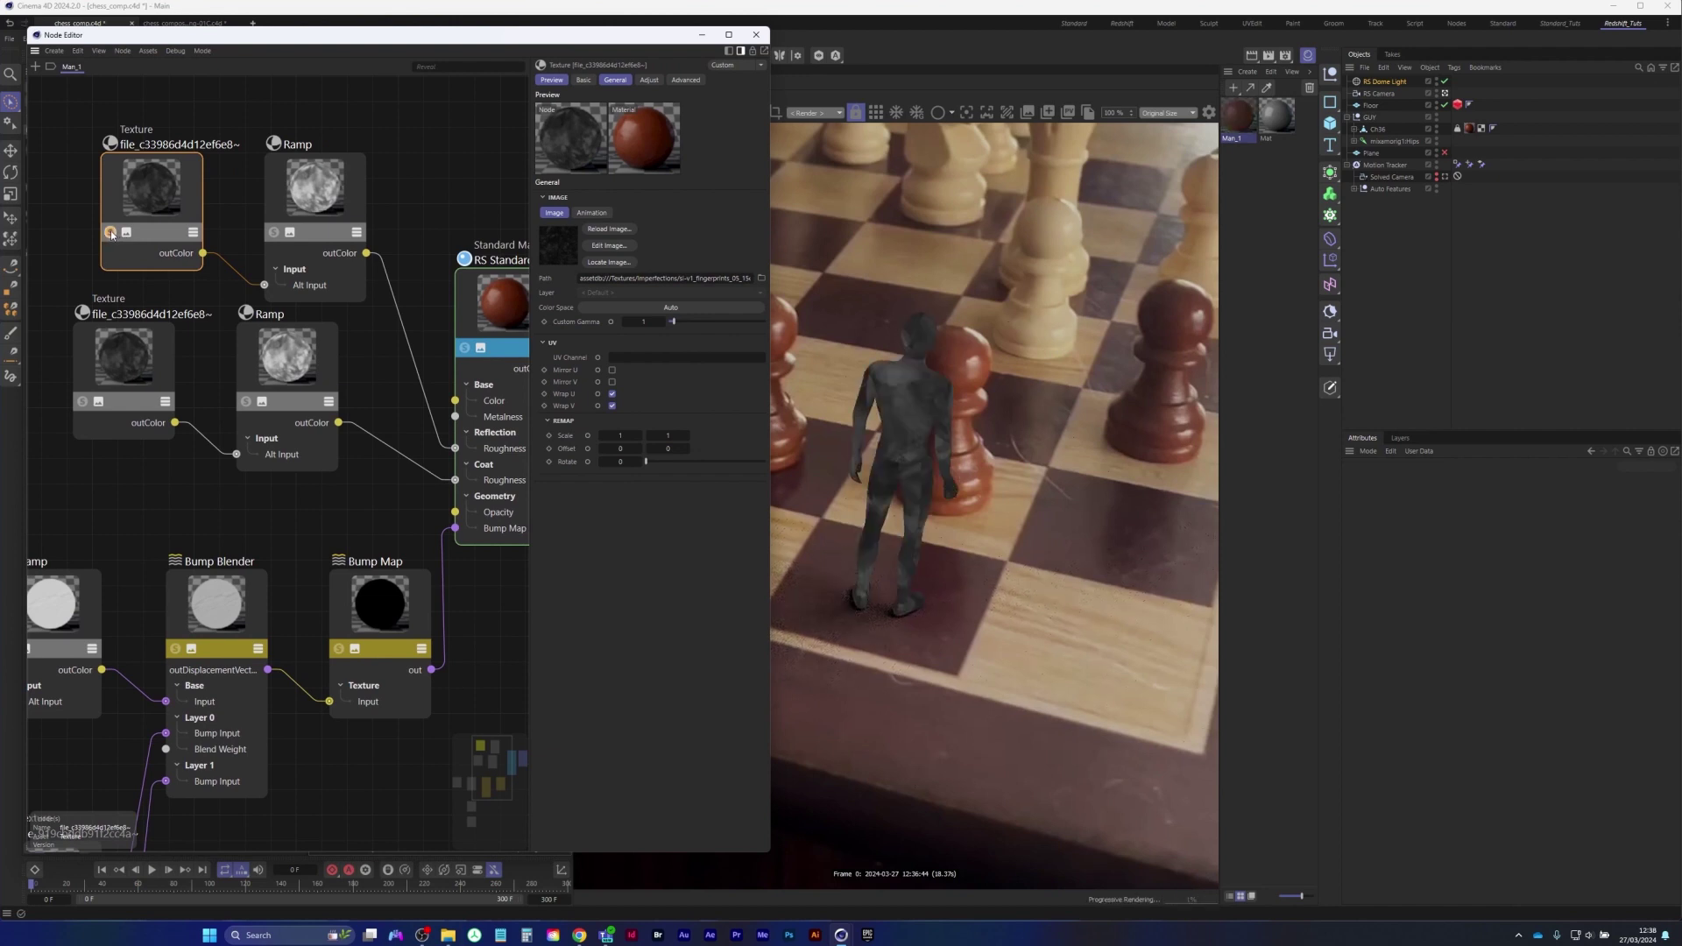
pyautogui.click(112, 233)
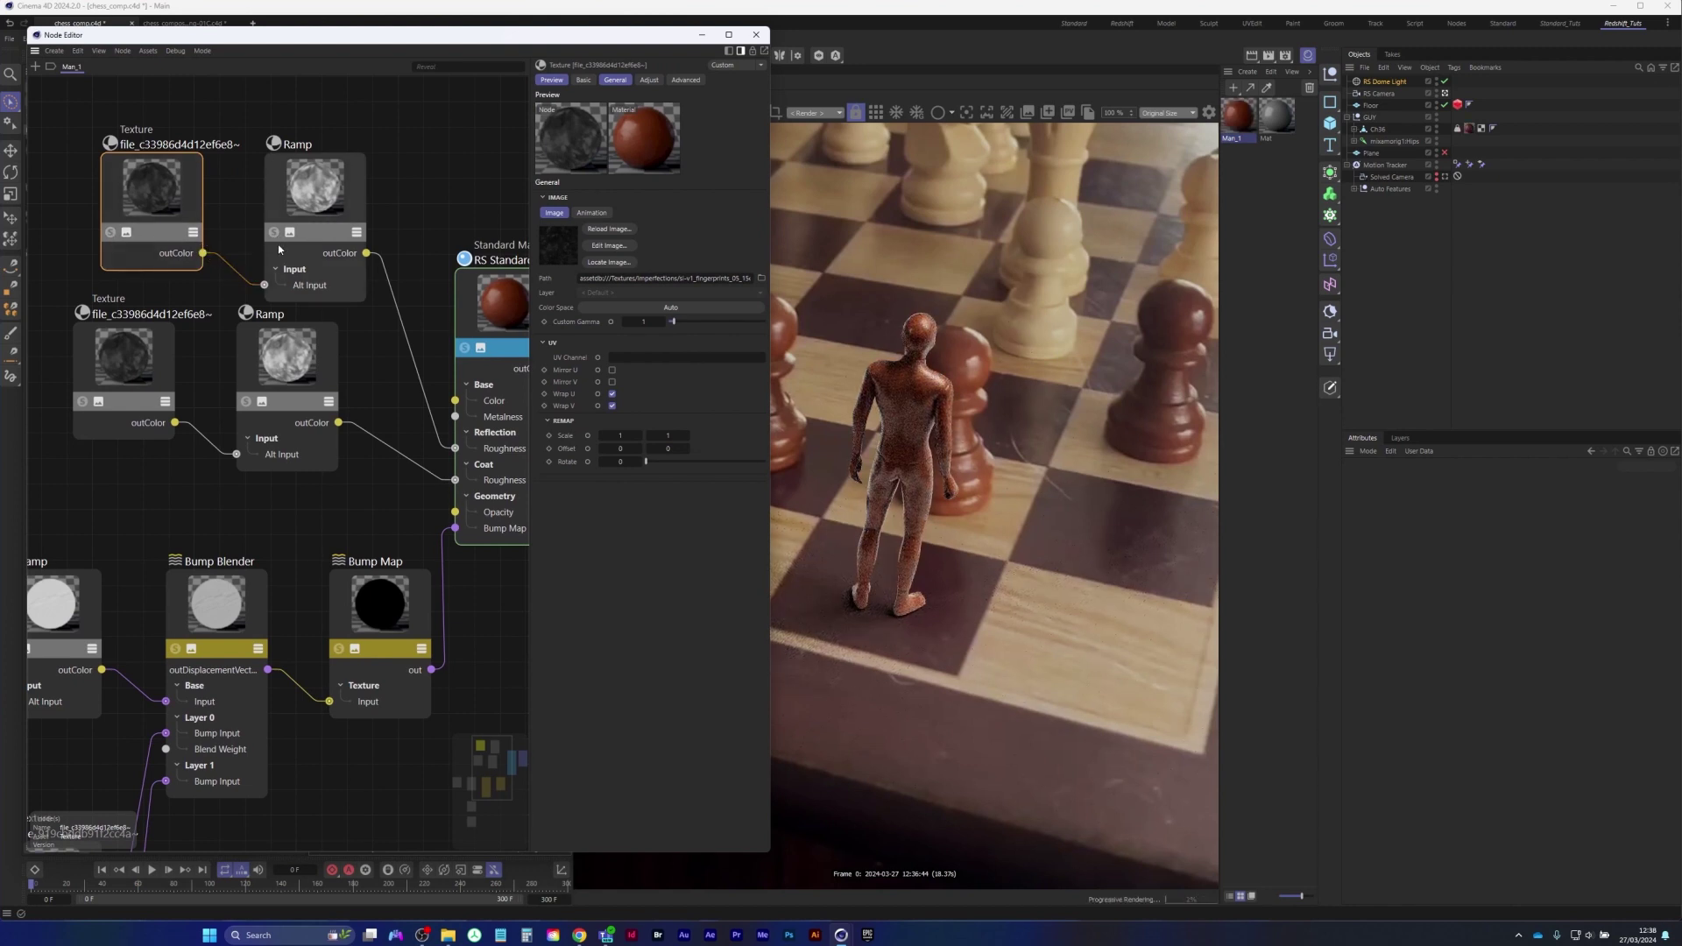
# Try moving the white knot of the reflection roughness Ramp to 100%, and undo the change
pyautogui.click(324, 188)
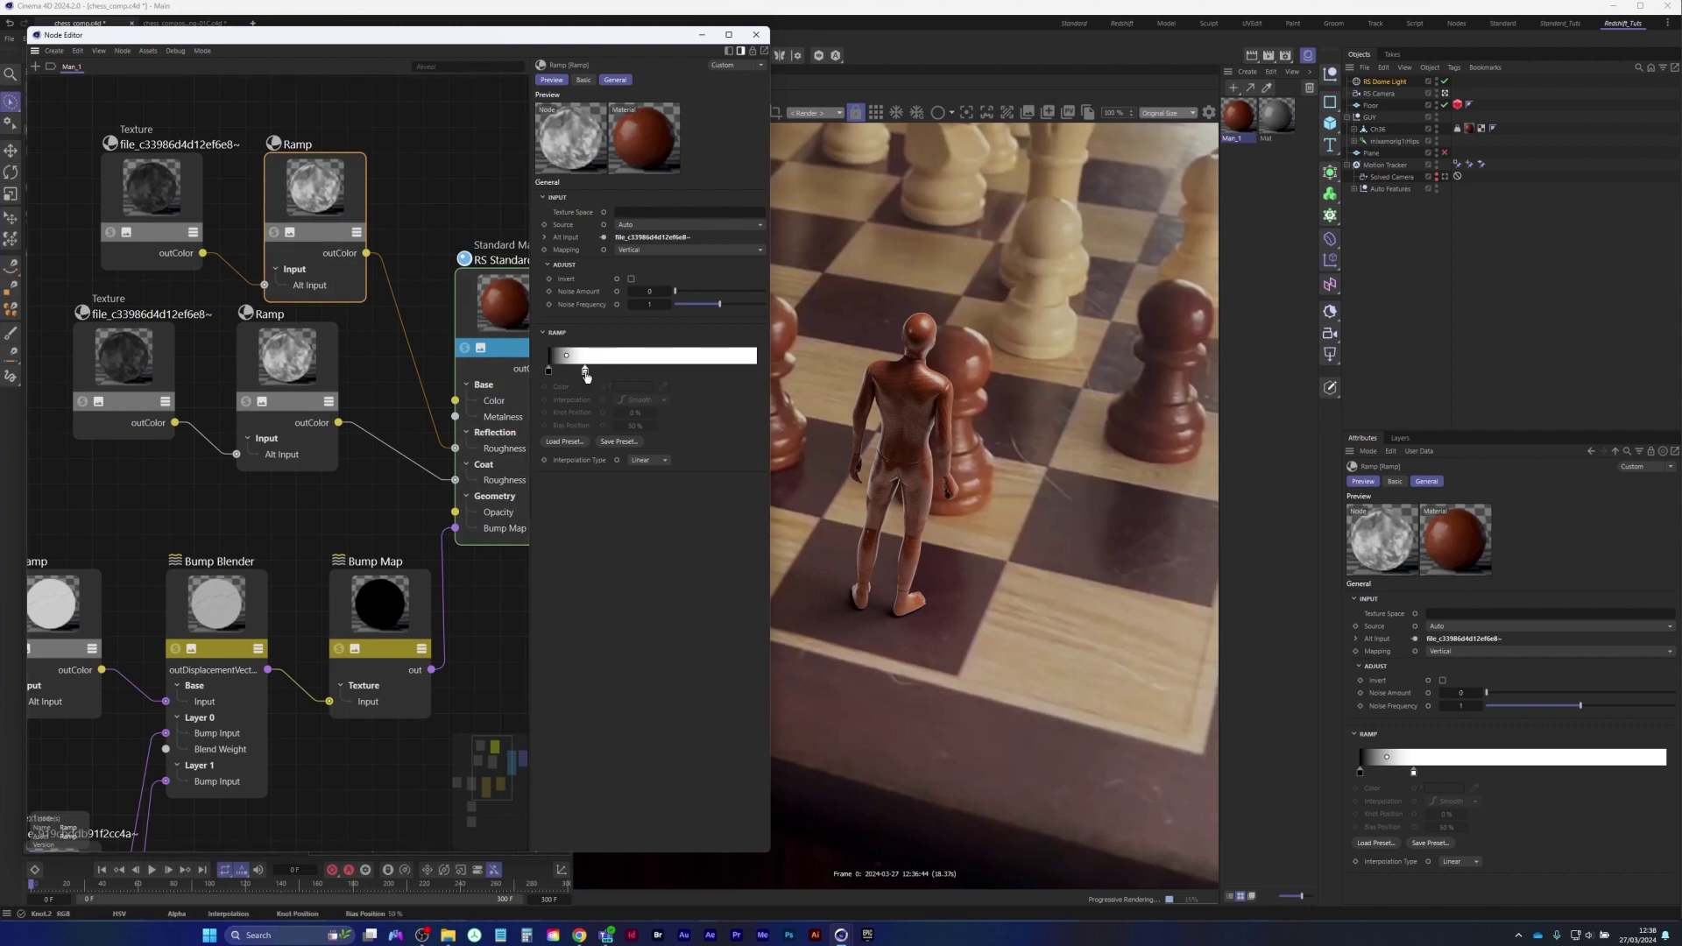
pyautogui.moveTo(586, 375); pyautogui.dragTo(757, 373)
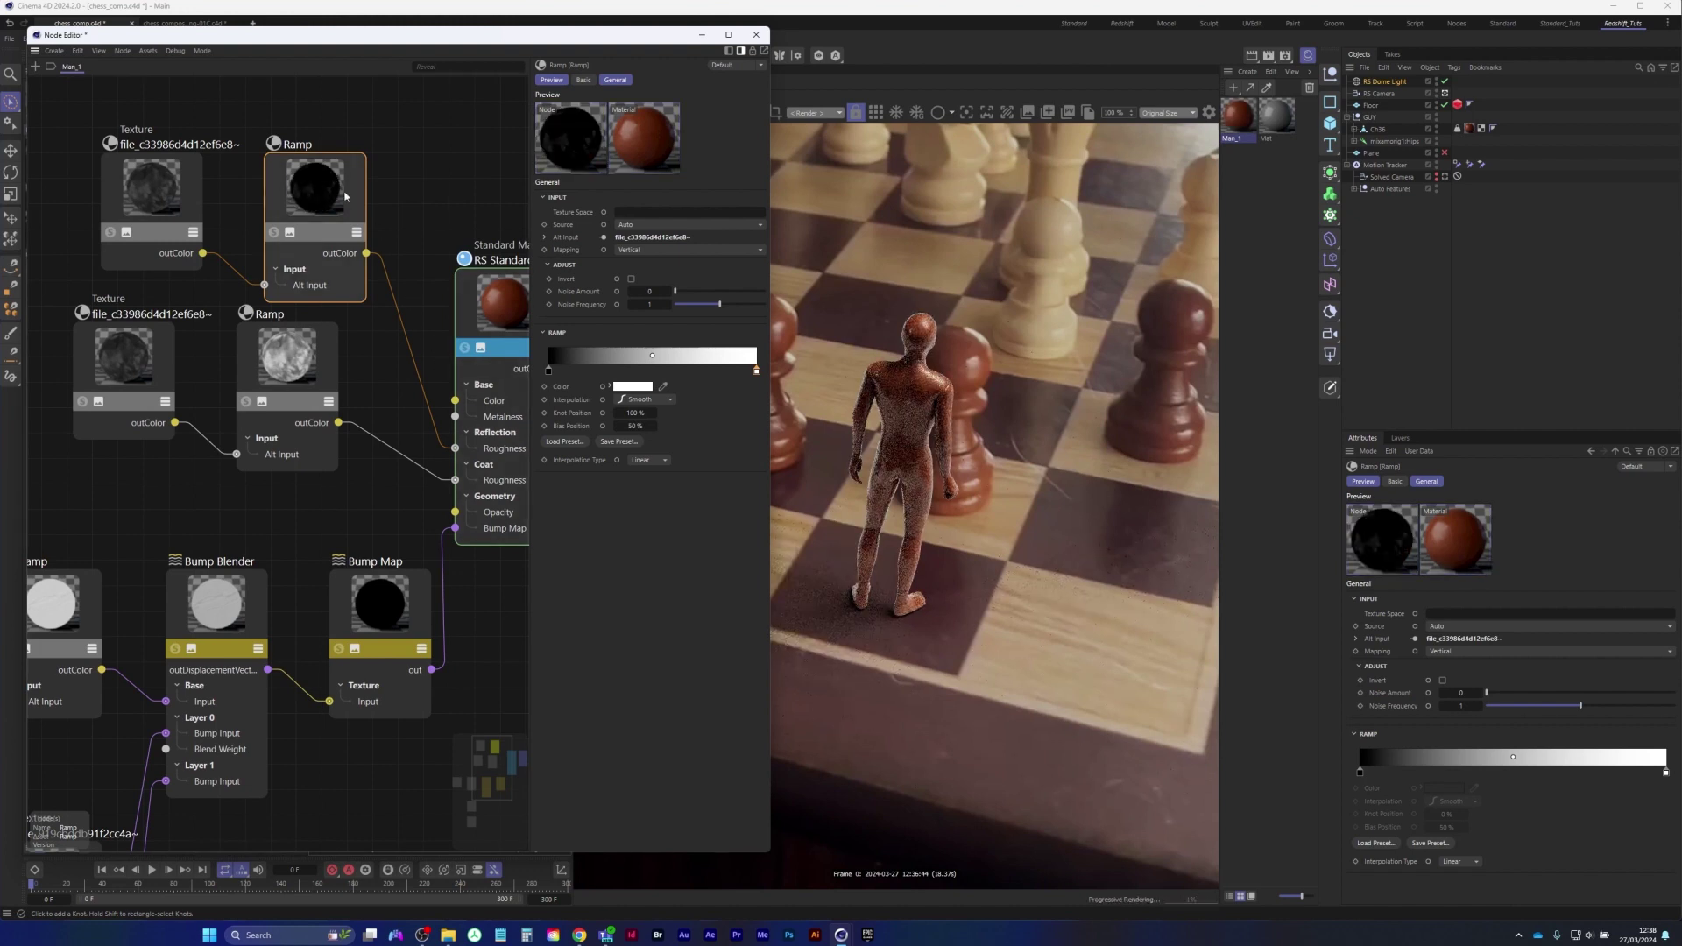
pyautogui.hotkey('ctrl', 'z')
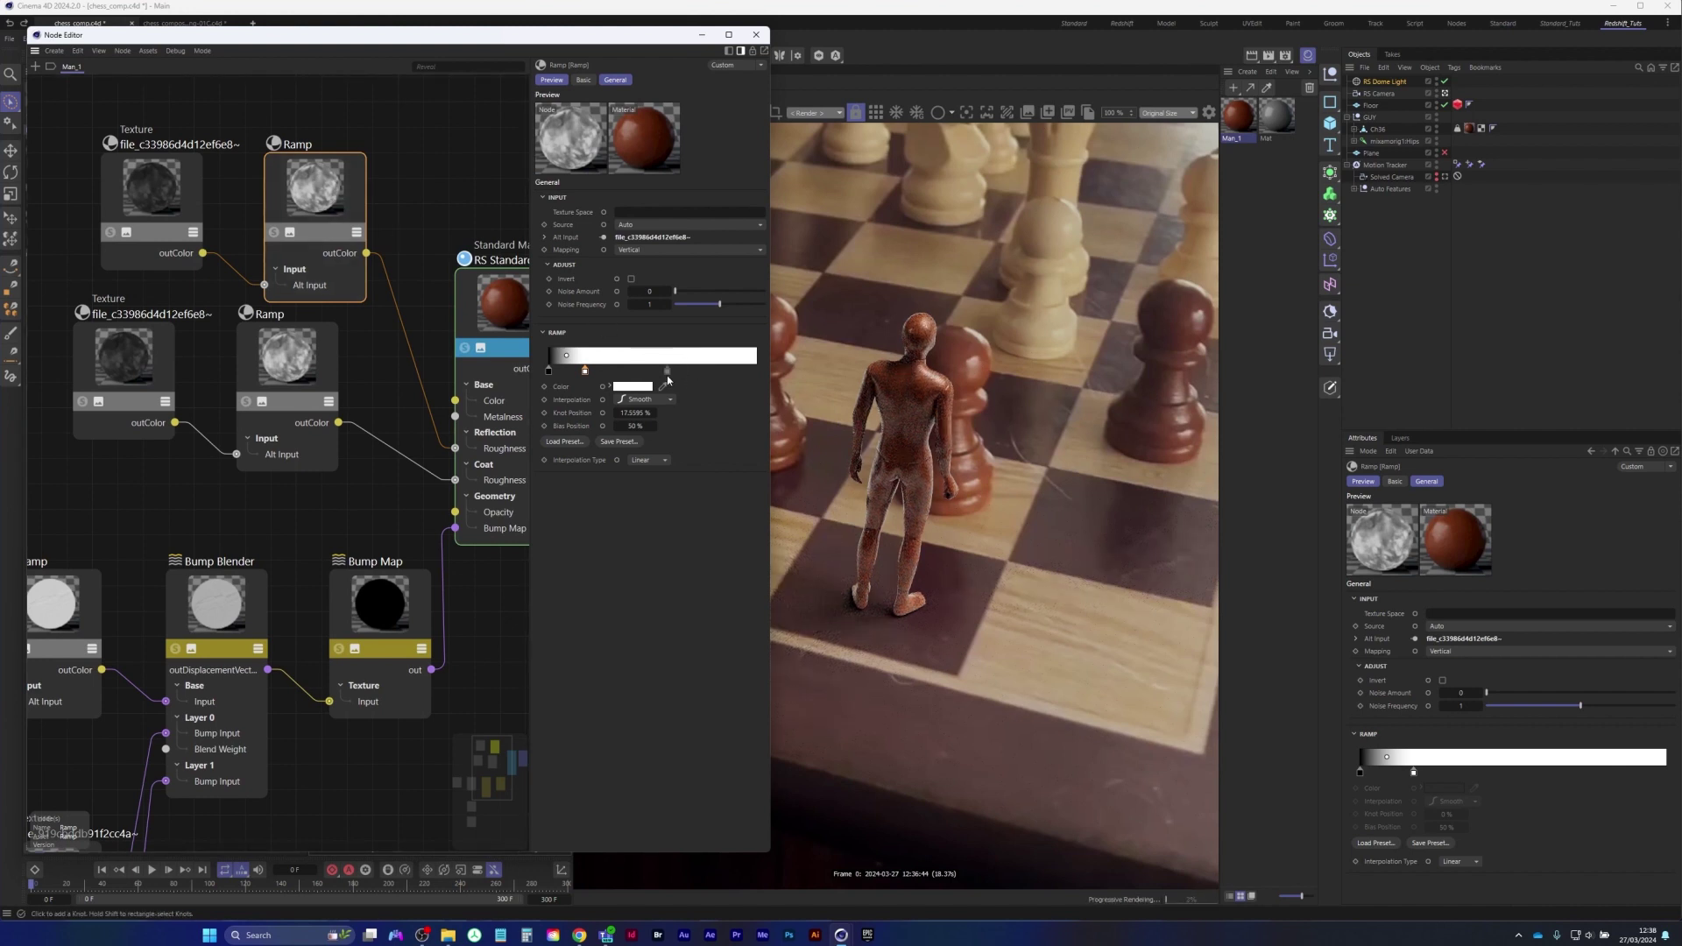
# Disconnect the upper Ramp node from the Reflection Roughness input of the RS Standard node
pyautogui.click(484, 316)
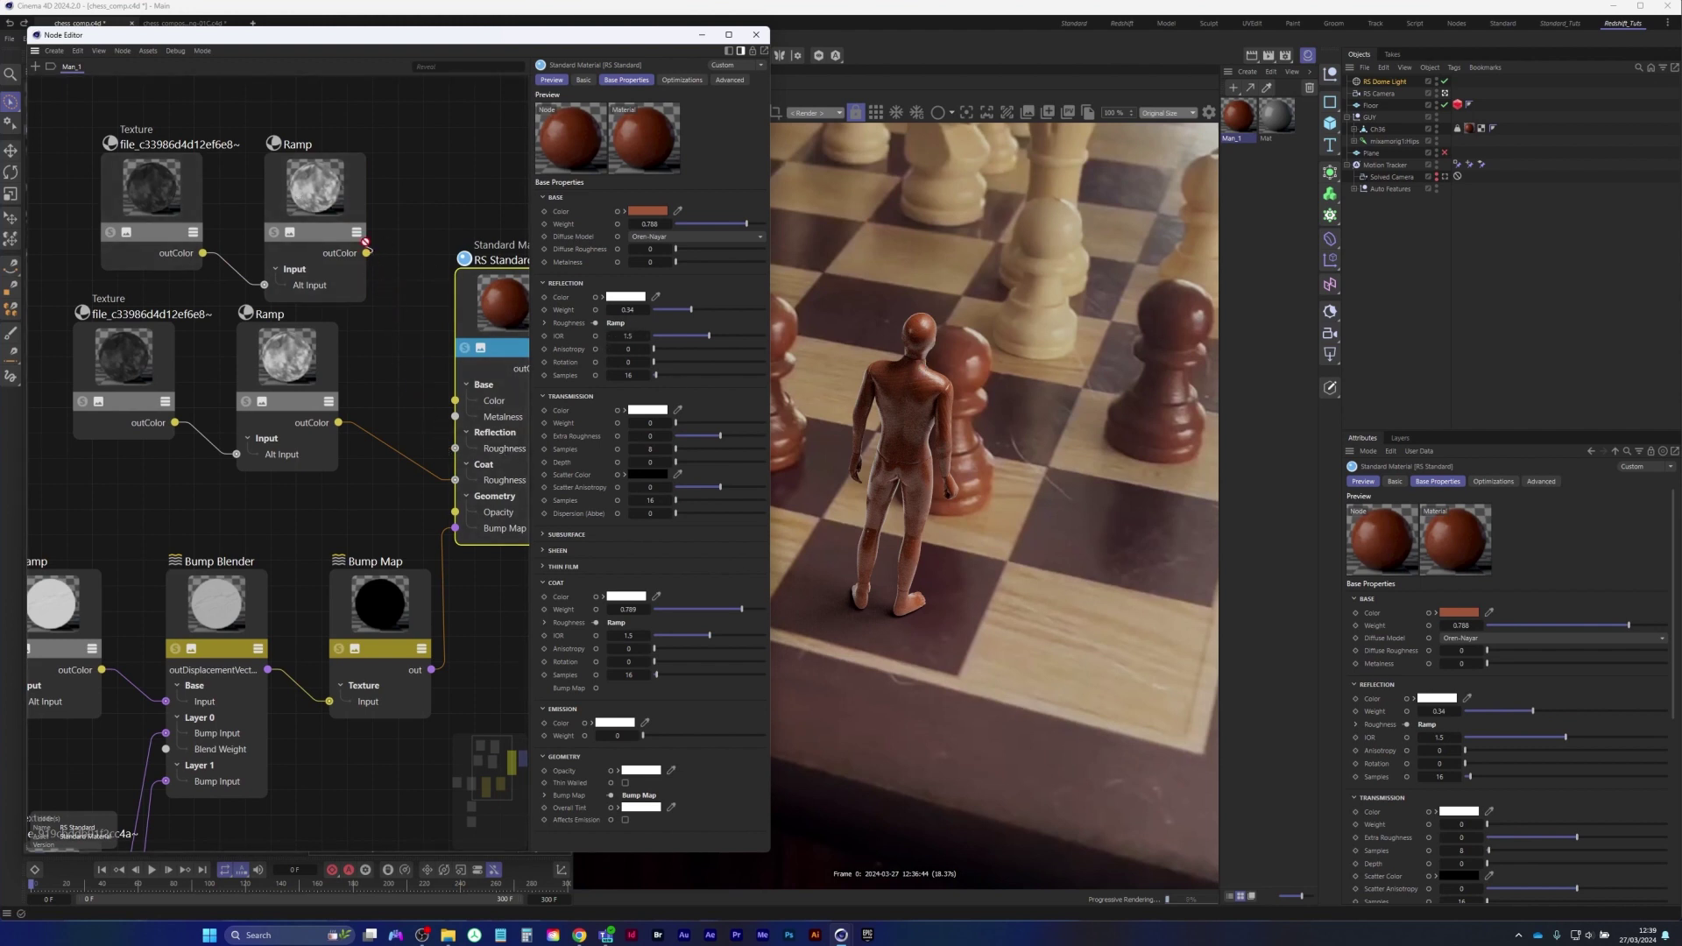
pyautogui.click(409, 349)
pyautogui.press('Delete')
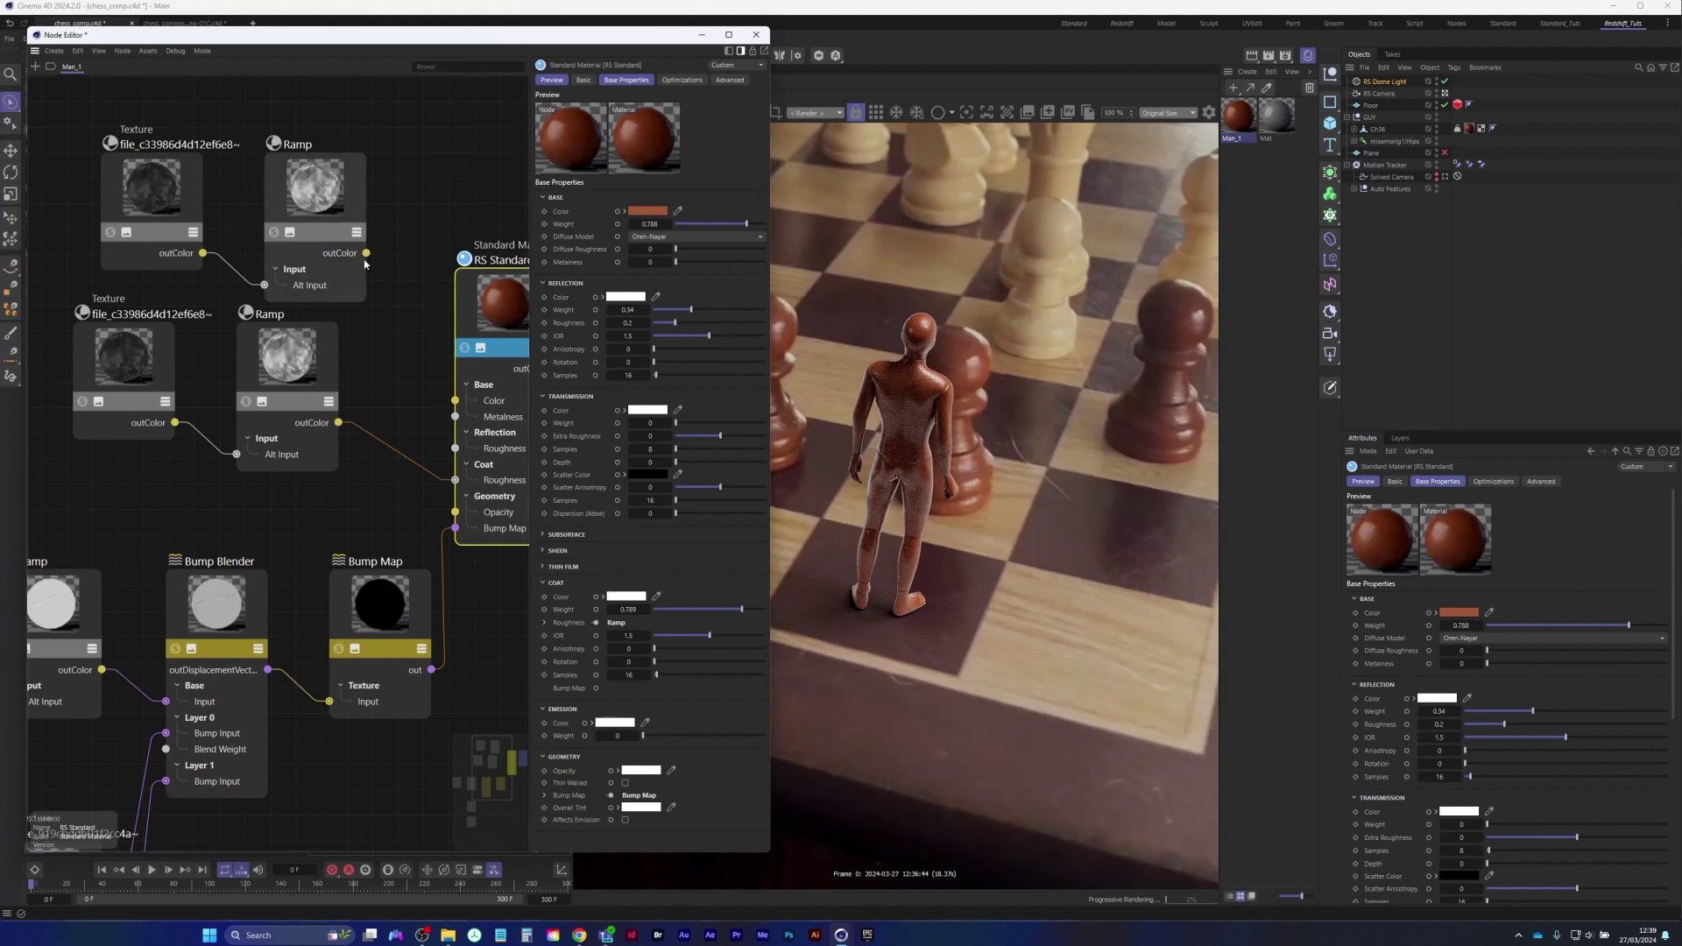
# Connect the upper Ramp node's outColor to the Reflection Roughness input of the RS Standard node
pyautogui.moveTo(365, 260); pyautogui.dragTo(464, 444)
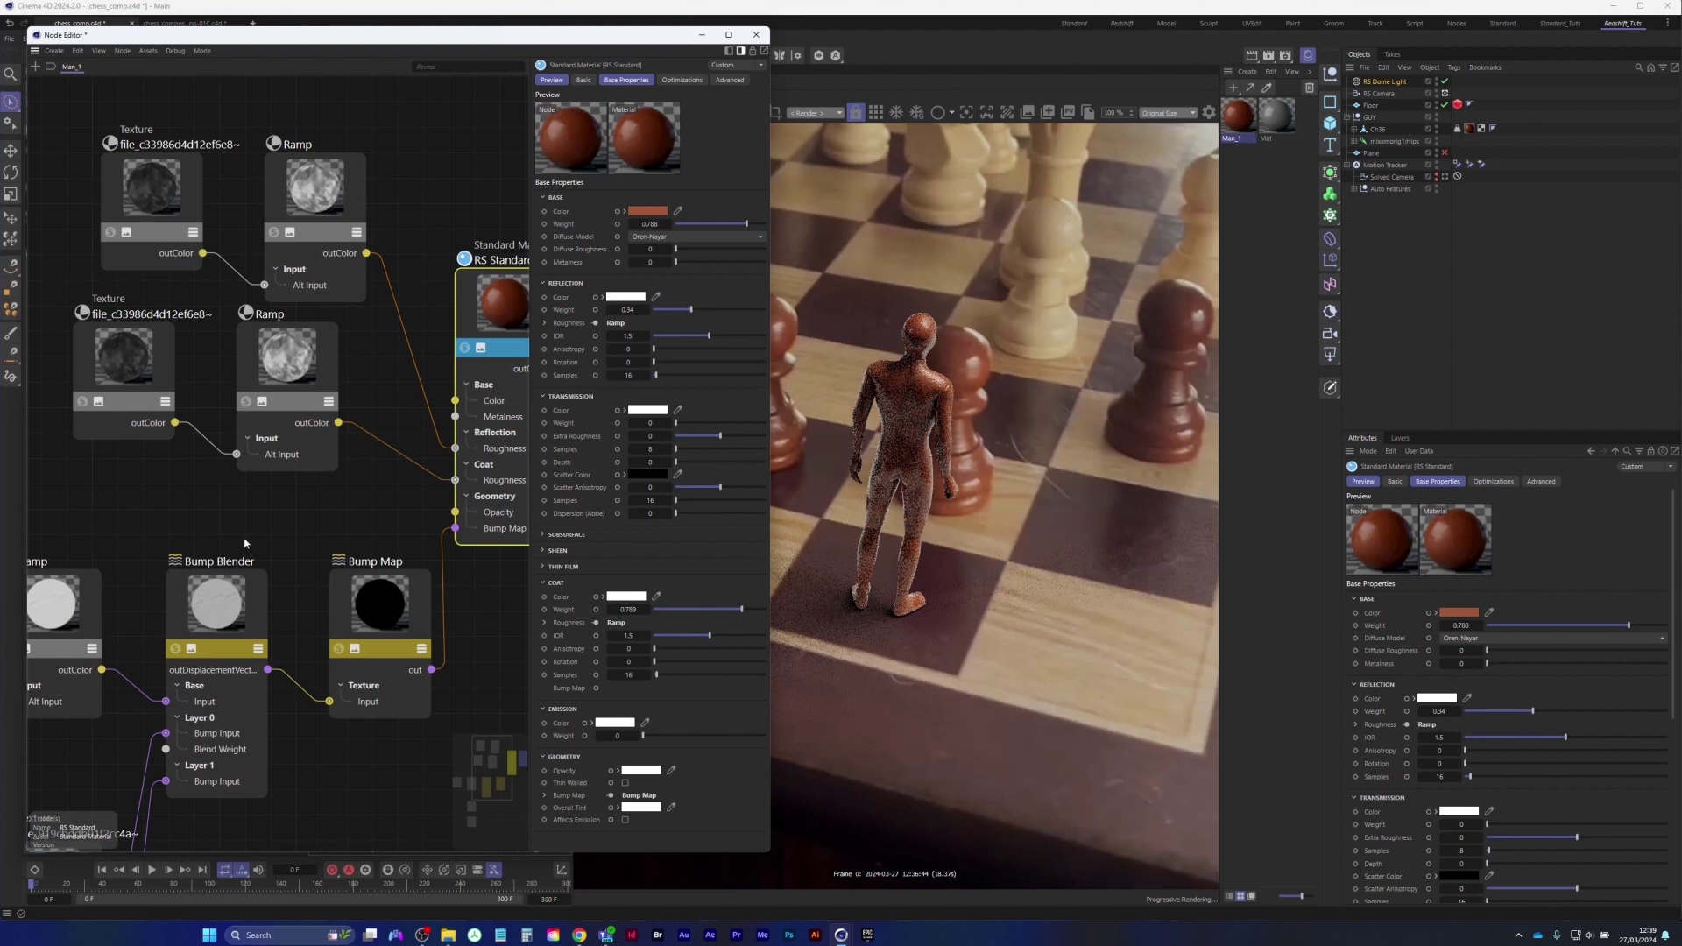
pyautogui.moveTo(438, 483); pyautogui.dragTo(388, 477, button='middle')
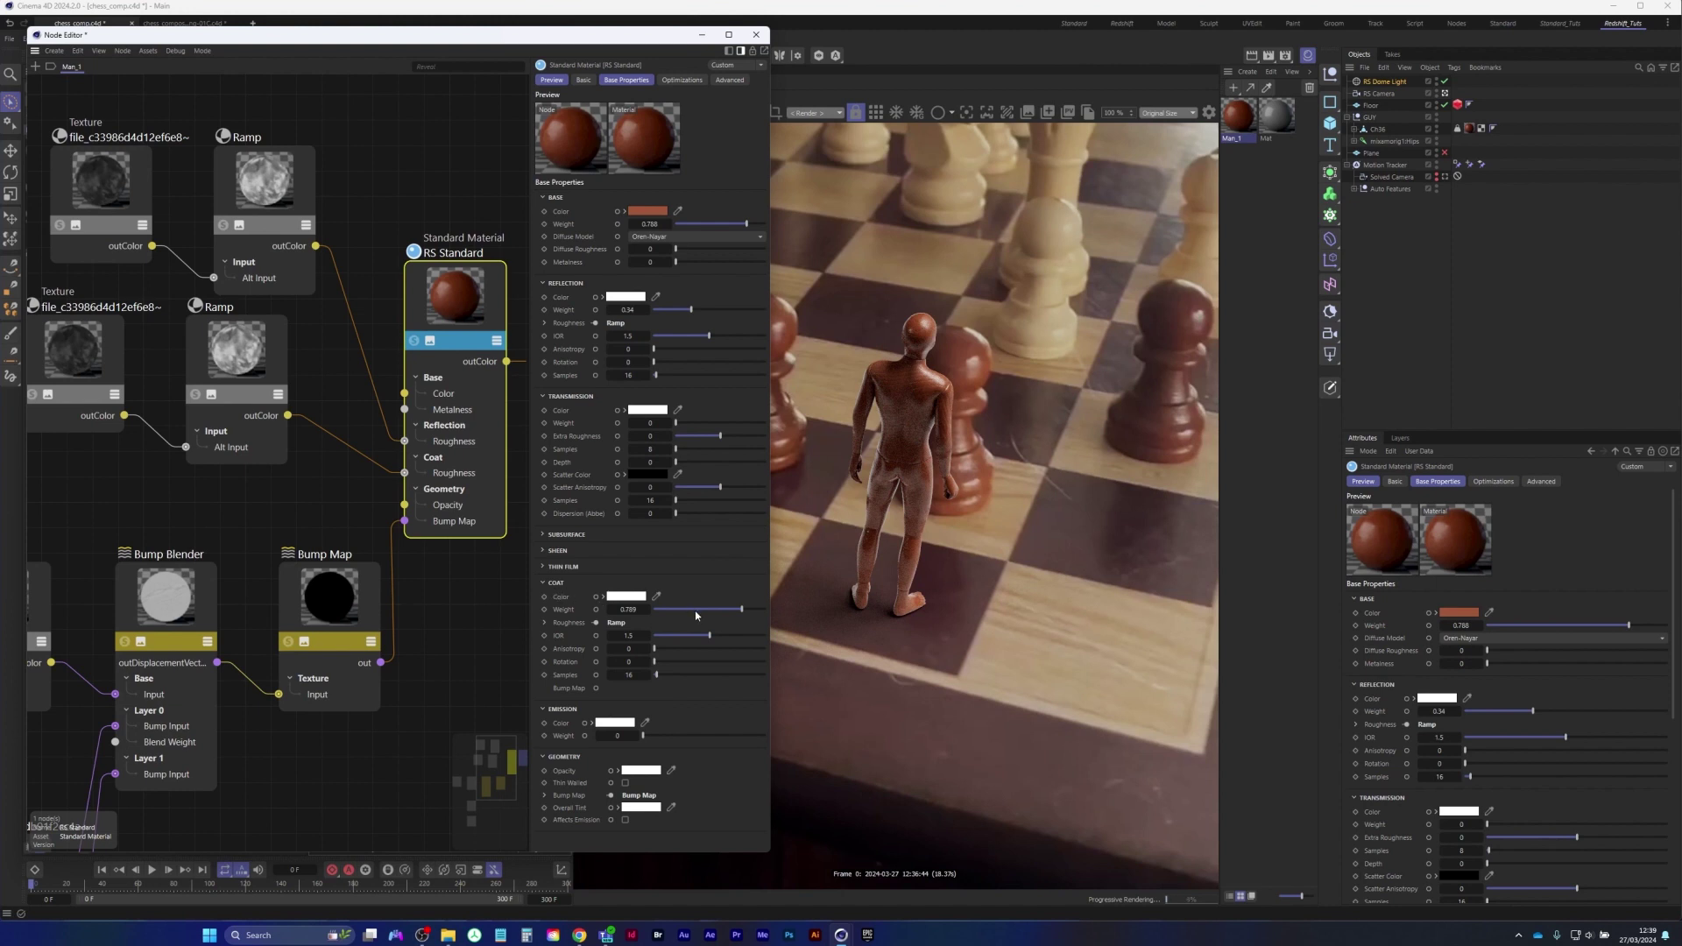
# Try setting the RS Standard node's Coat Weight to 0, and undo the change
pyautogui.moveTo(695, 612); pyautogui.dragTo(613, 614)
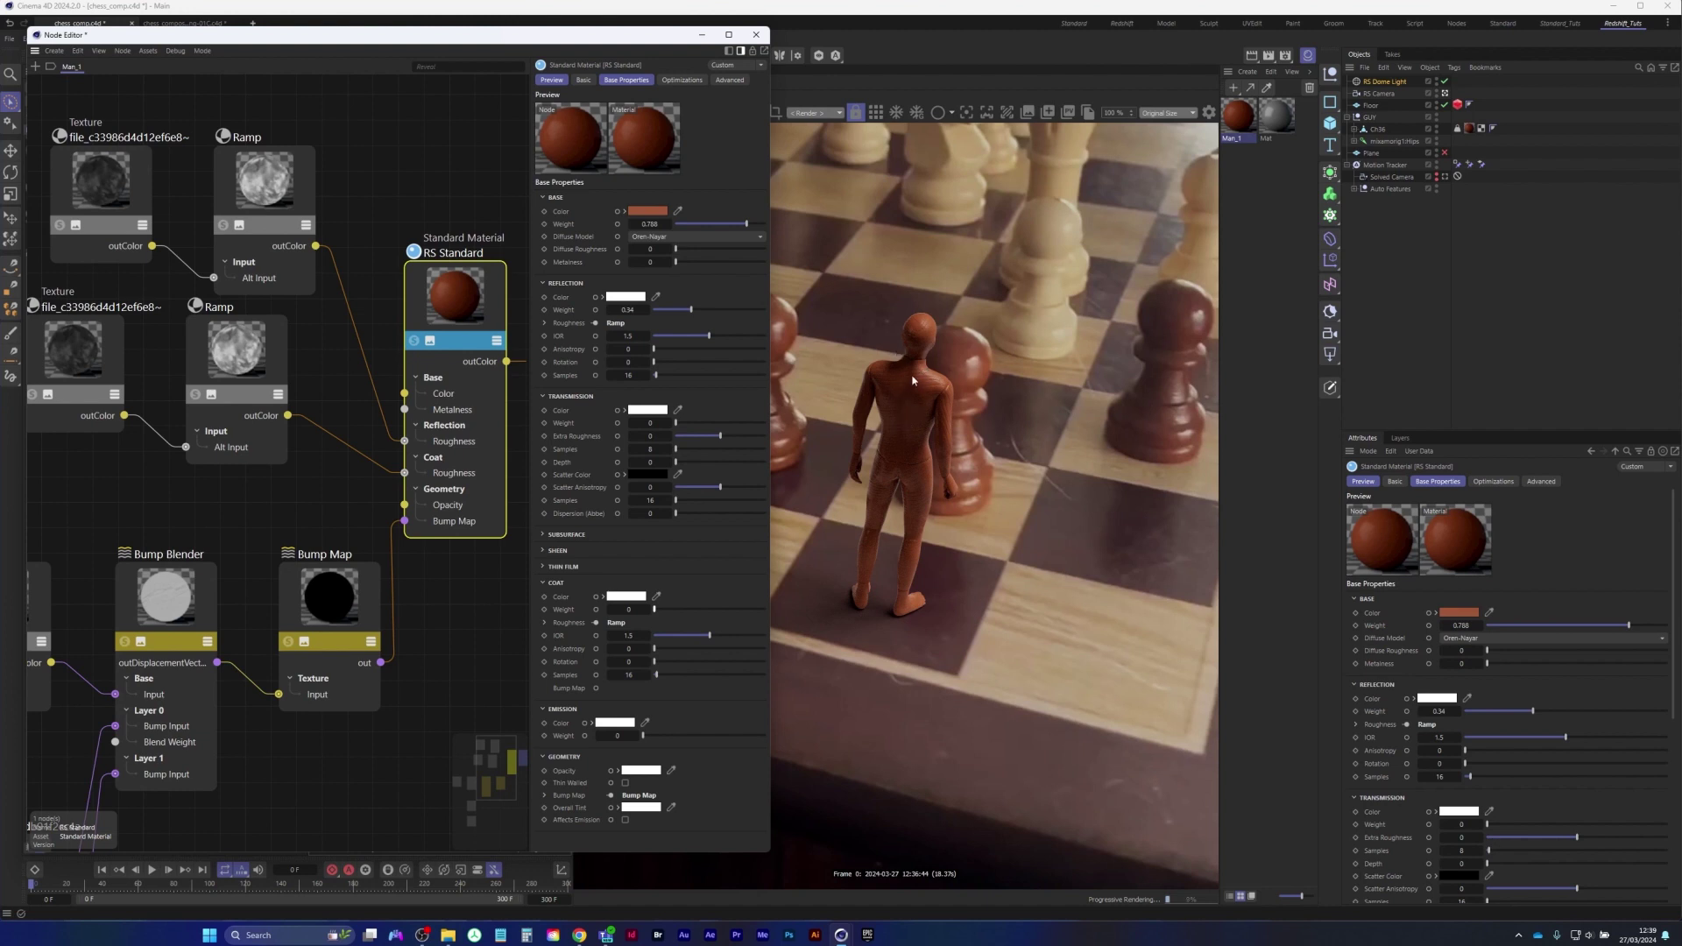
pyautogui.hotkey('ctrl', 'z')
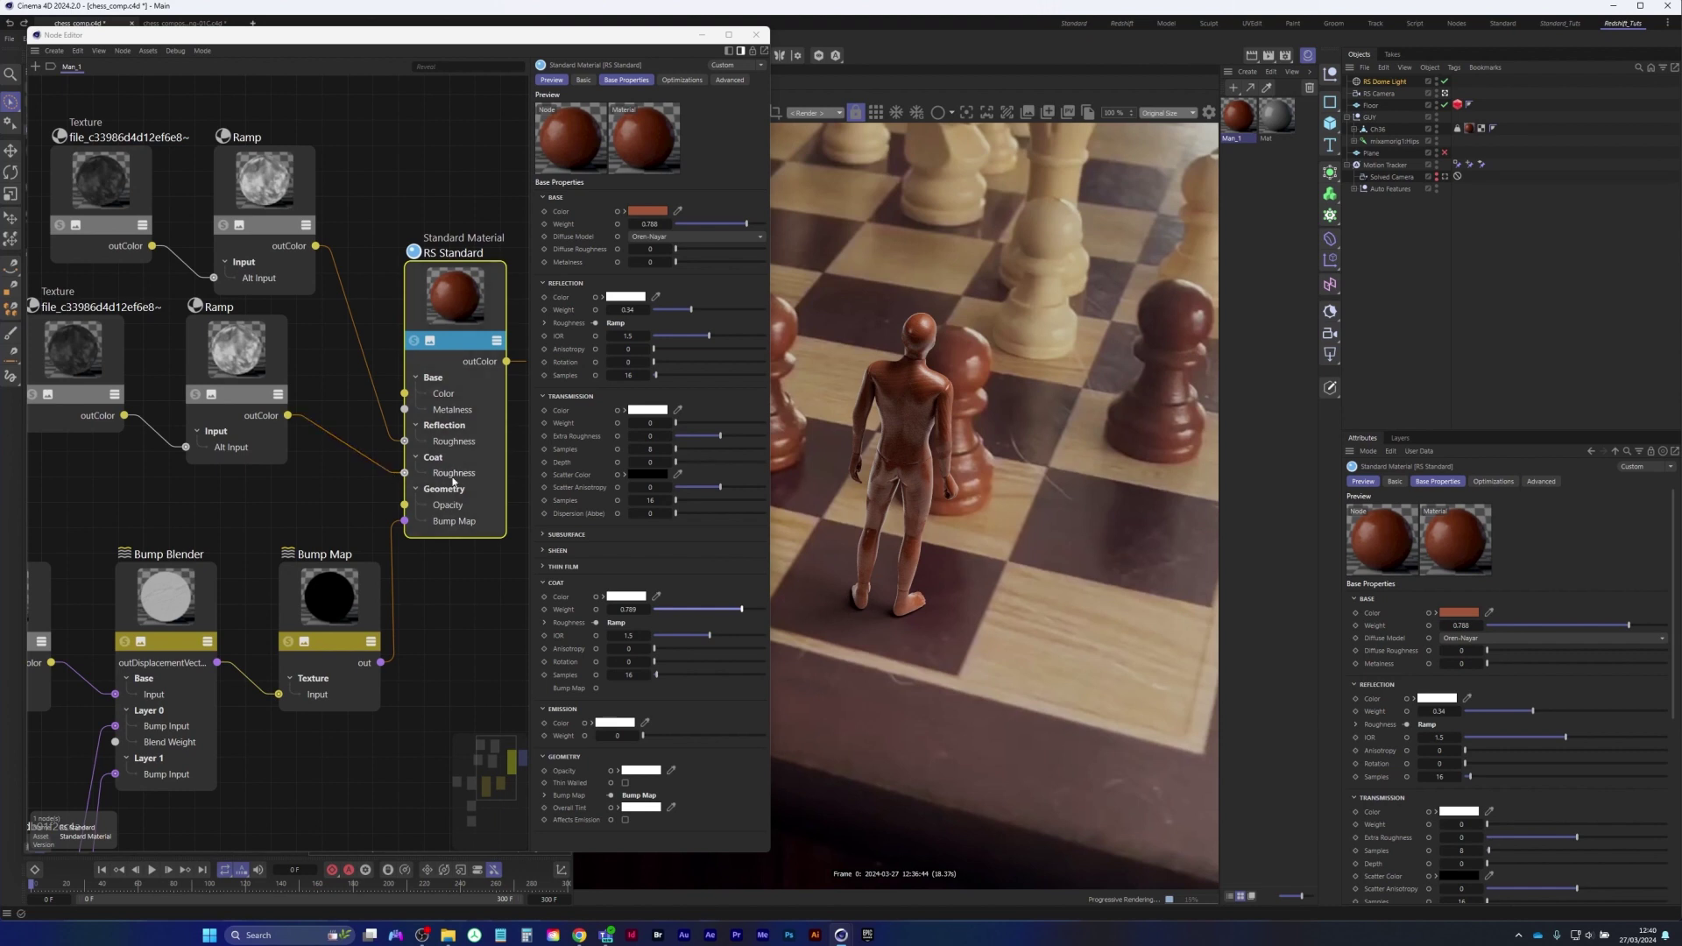
# Disconnect the lower Ramp node from the RS Standard node's Coat Roughness input, and connect it to Coat Roughness again
pyautogui.moveTo(404, 472); pyautogui.dragTo(417, 298)
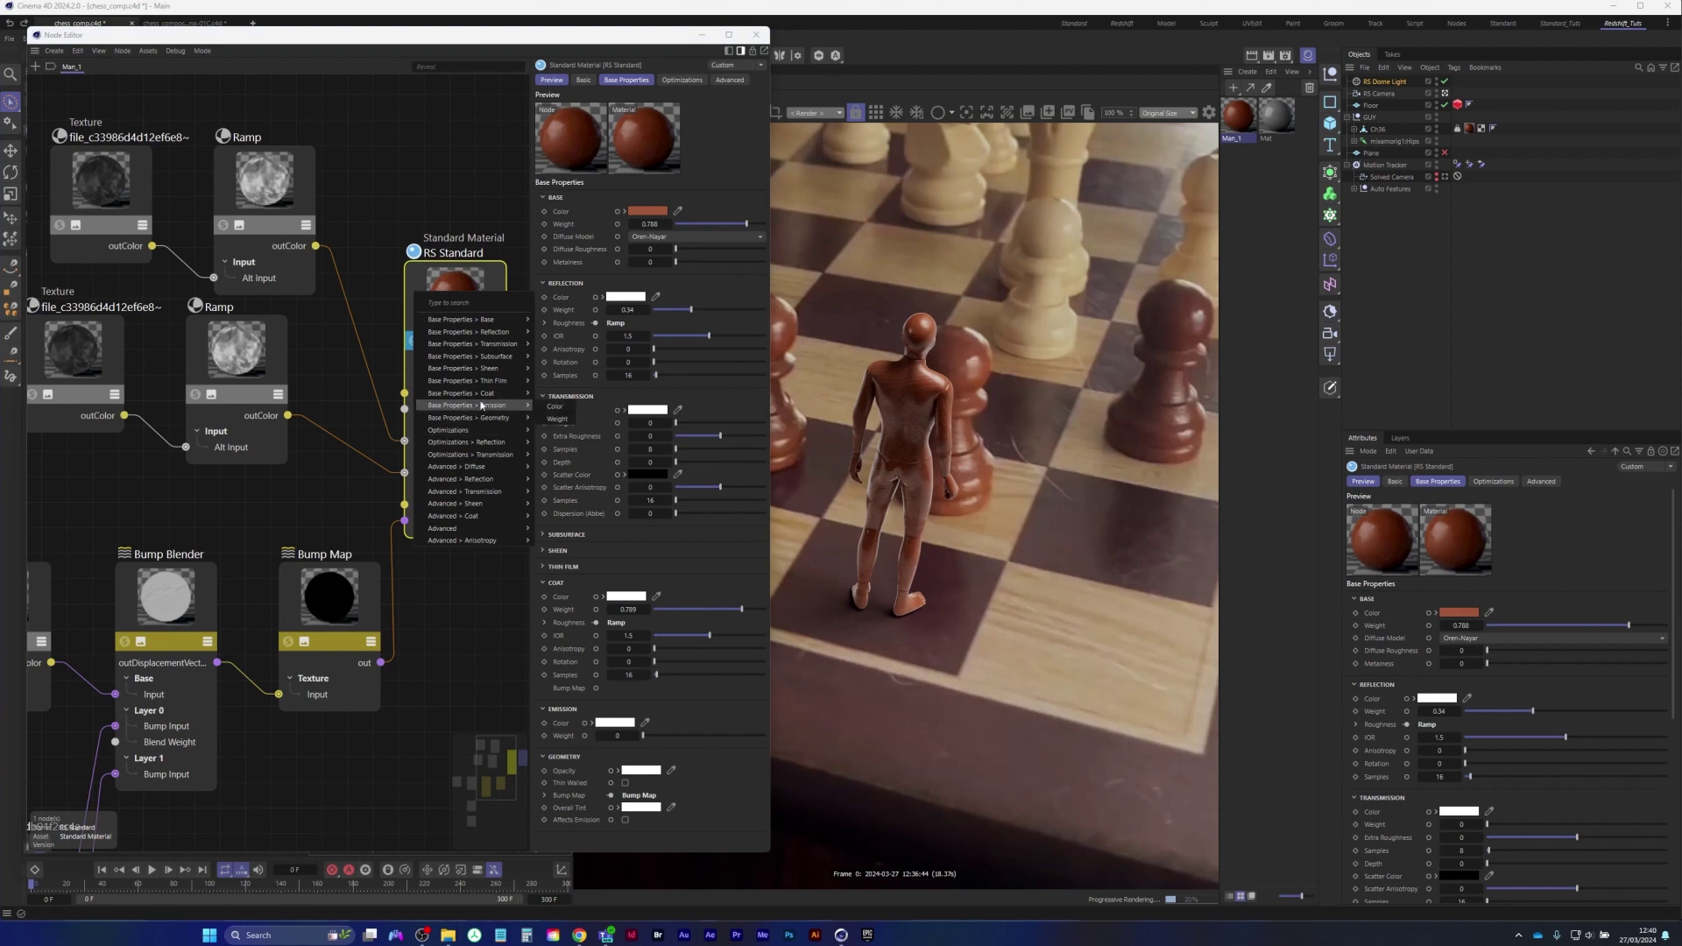
pyautogui.moveTo(504, 393)
pyautogui.click(570, 422)
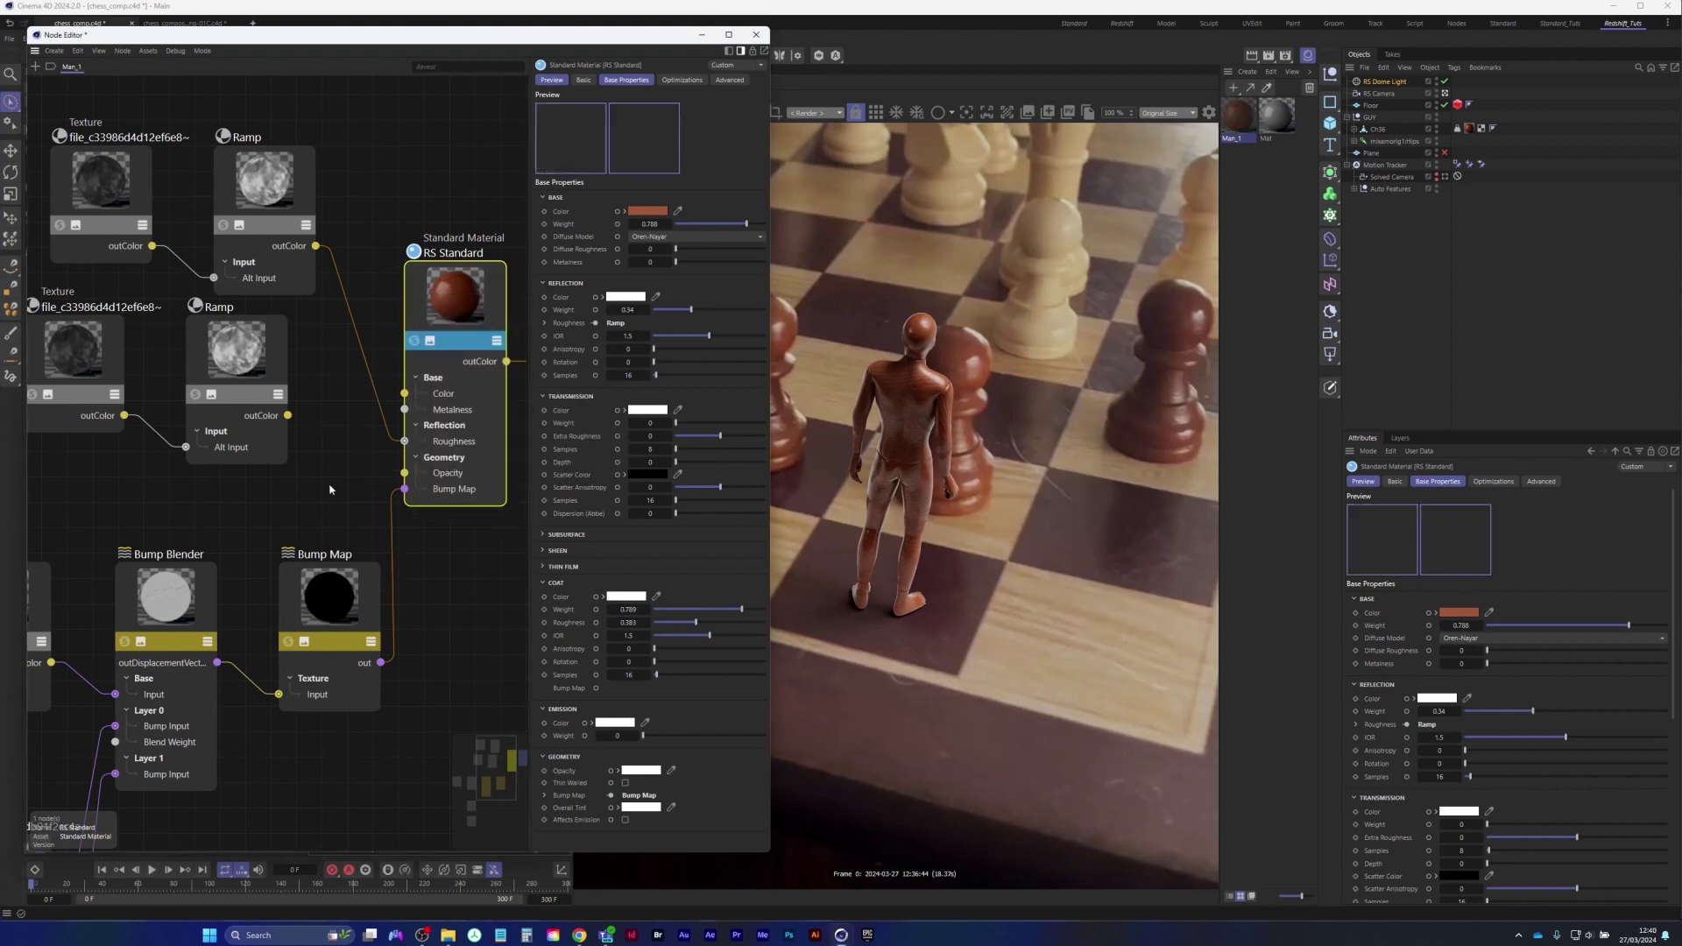
pyautogui.moveTo(289, 416); pyautogui.dragTo(422, 290)
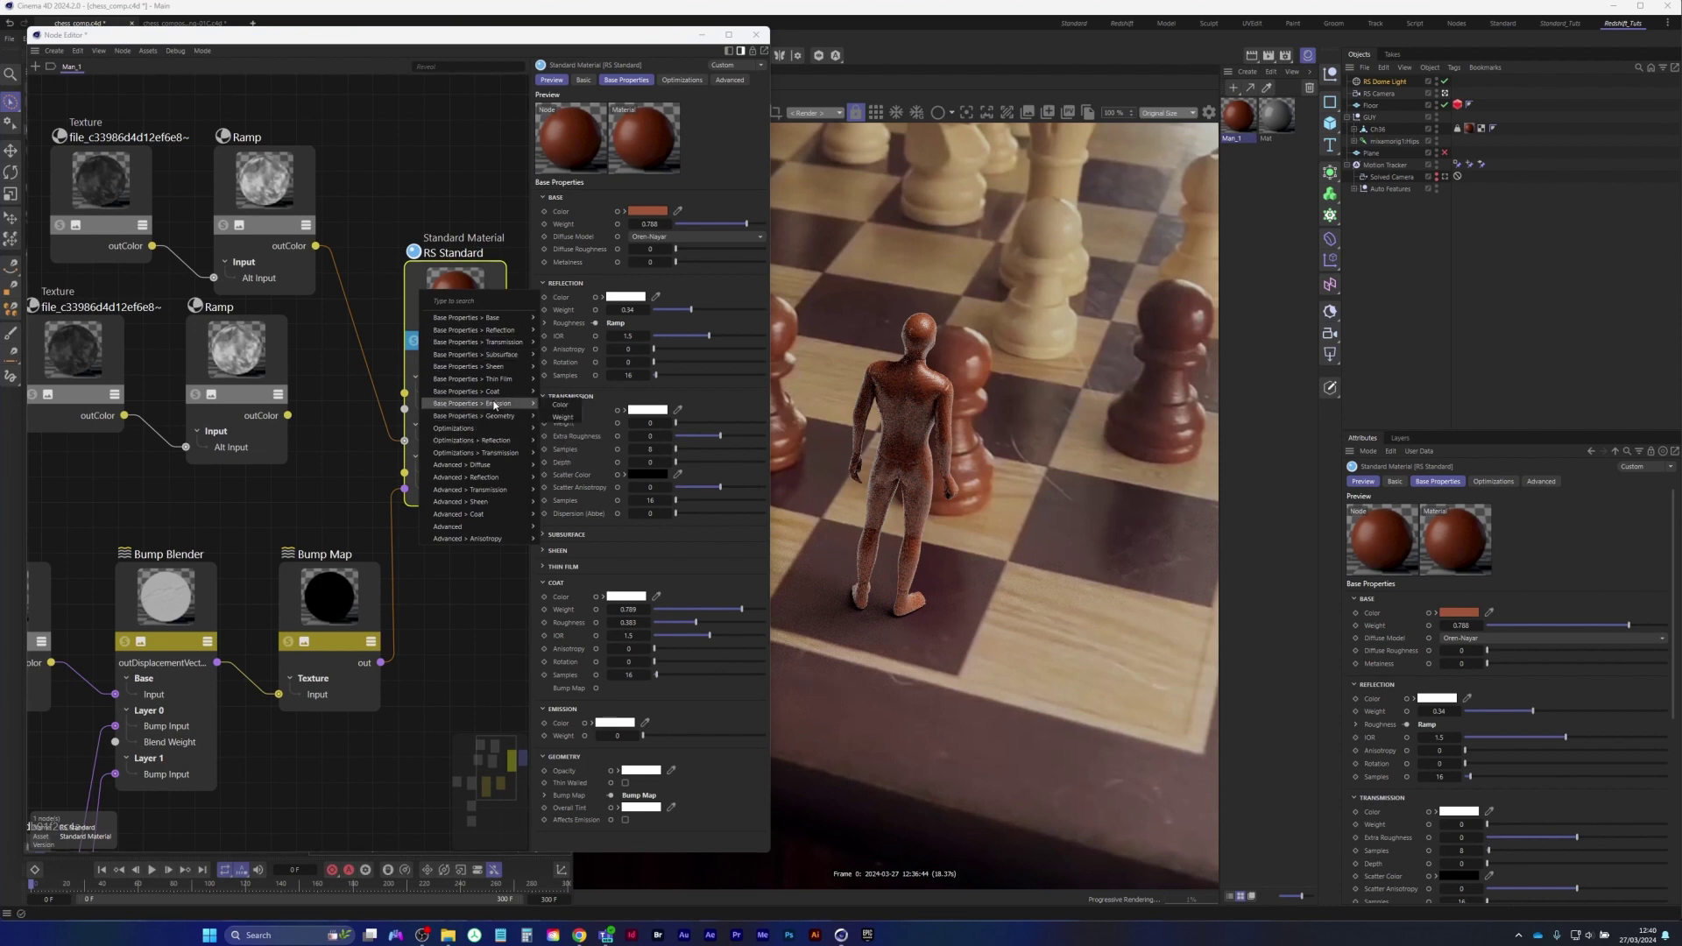
pyautogui.moveTo(500, 391)
pyautogui.click(568, 416)
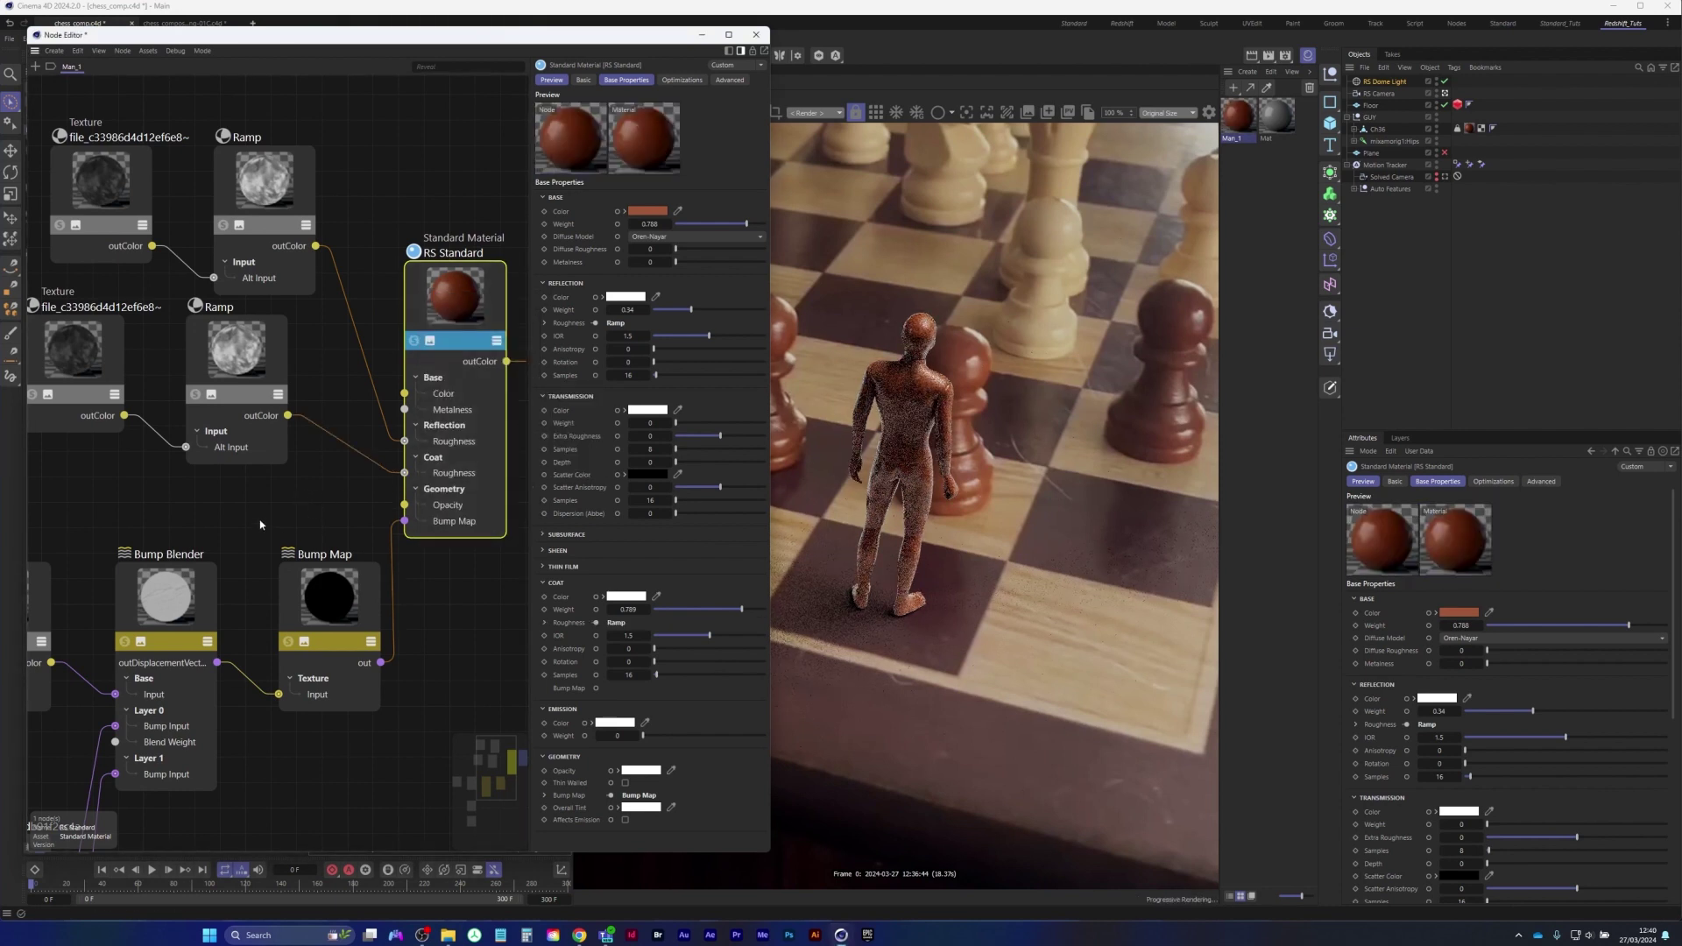
# Examine the bump branch of the node graph, from the Texture nodes through the Ramp and Bump Blender to the Bump Map
pyautogui.moveTo(259, 525); pyautogui.dragTo(393, 463, button='middle')
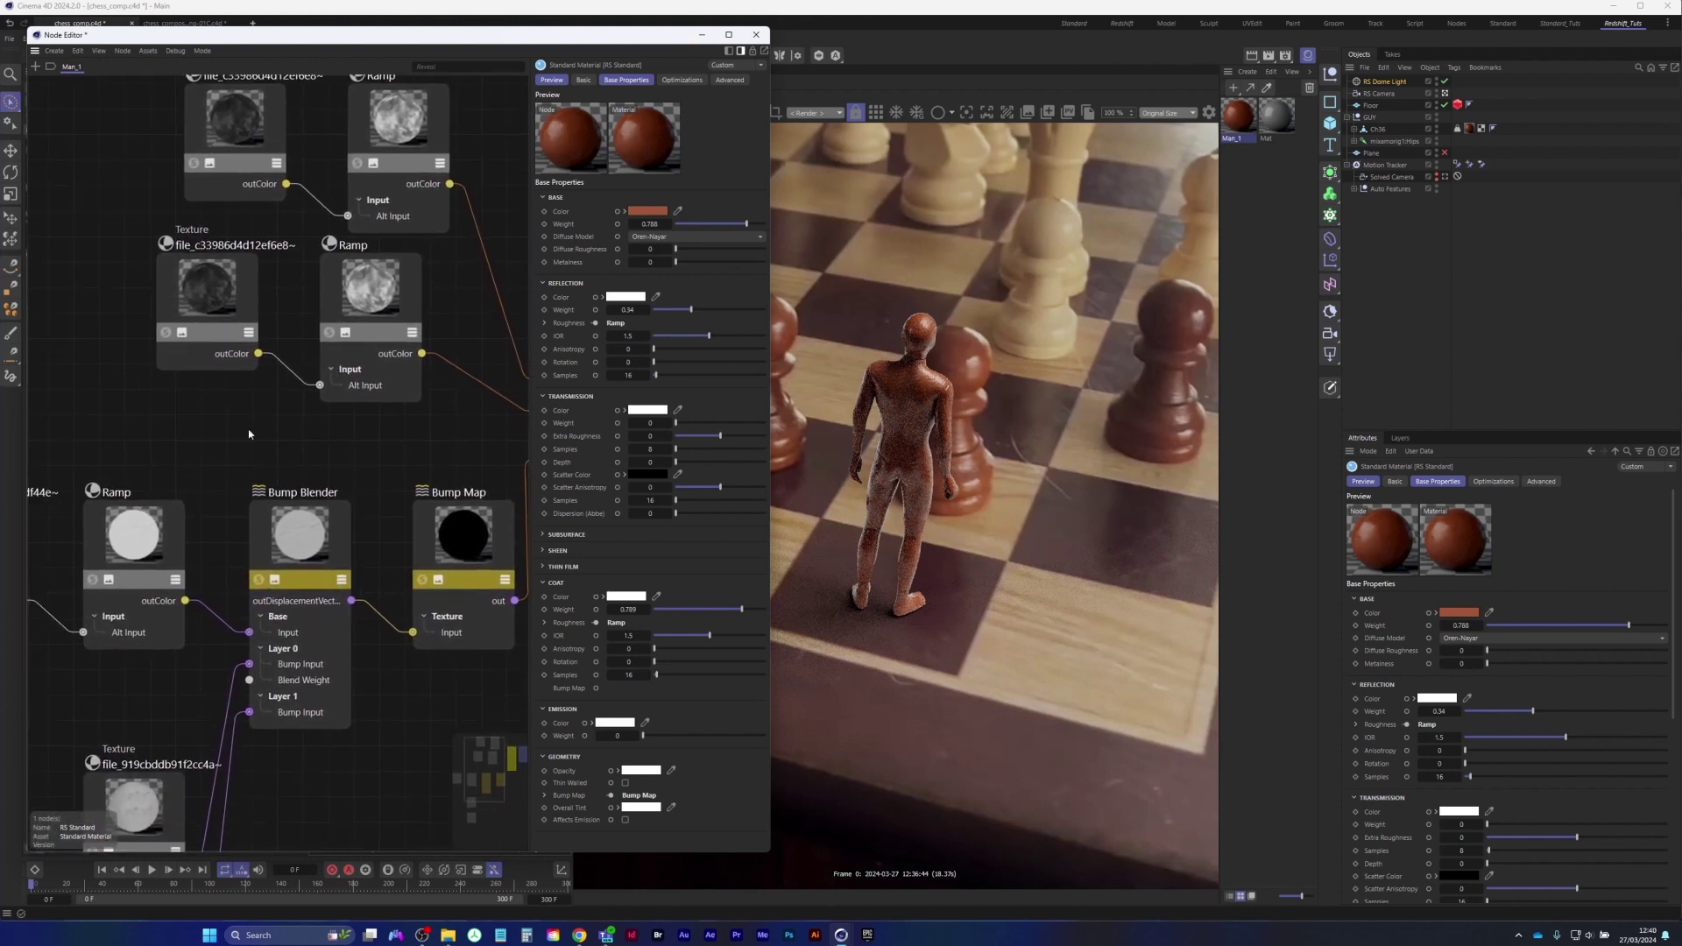
pyautogui.moveTo(249, 434); pyautogui.dragTo(364, 352, button='middle')
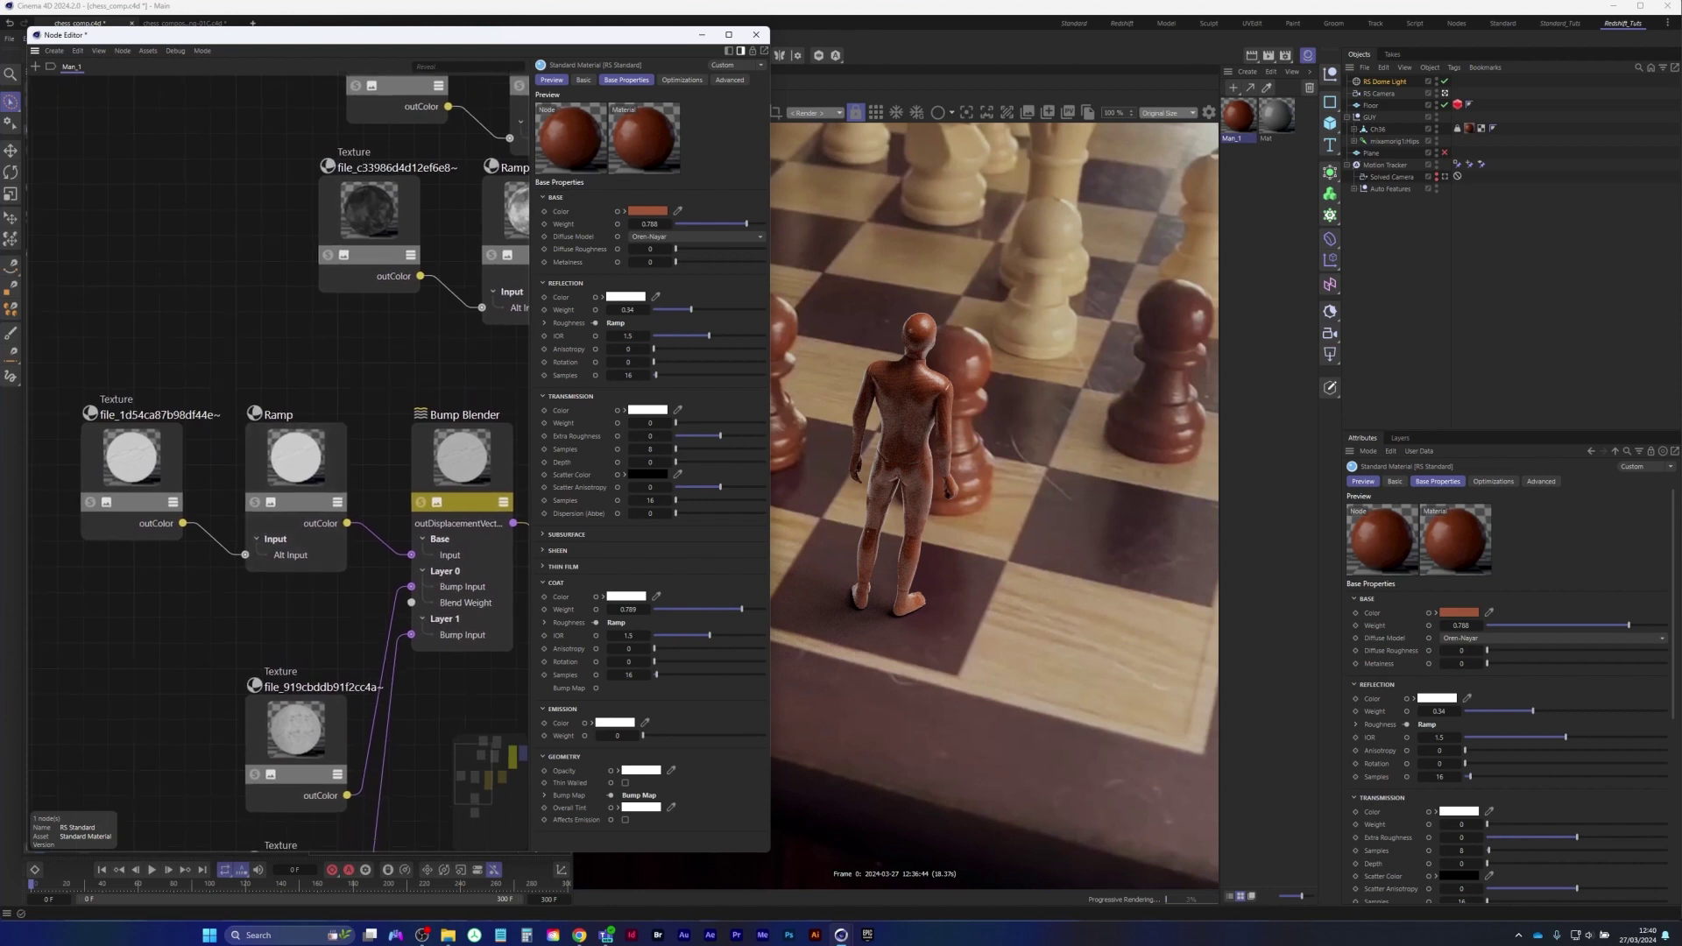
pyautogui.moveTo(279, 518); pyautogui.dragTo(243, 424, button='middle')
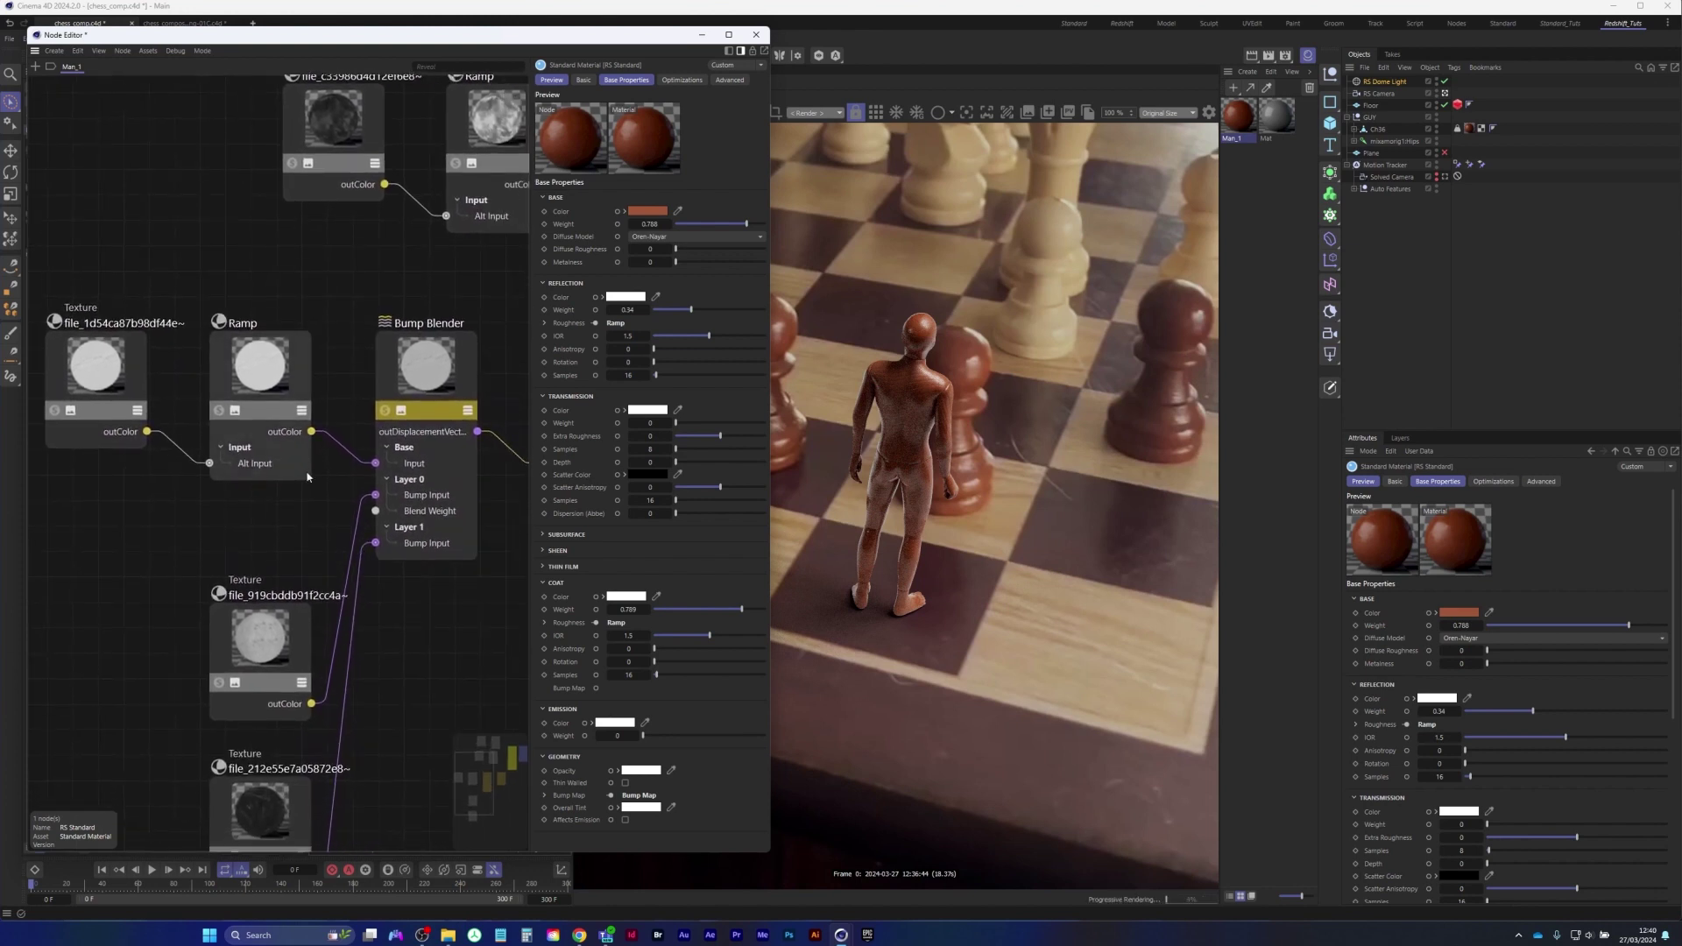
pyautogui.moveTo(307, 477); pyautogui.dragTo(252, 461, button='middle')
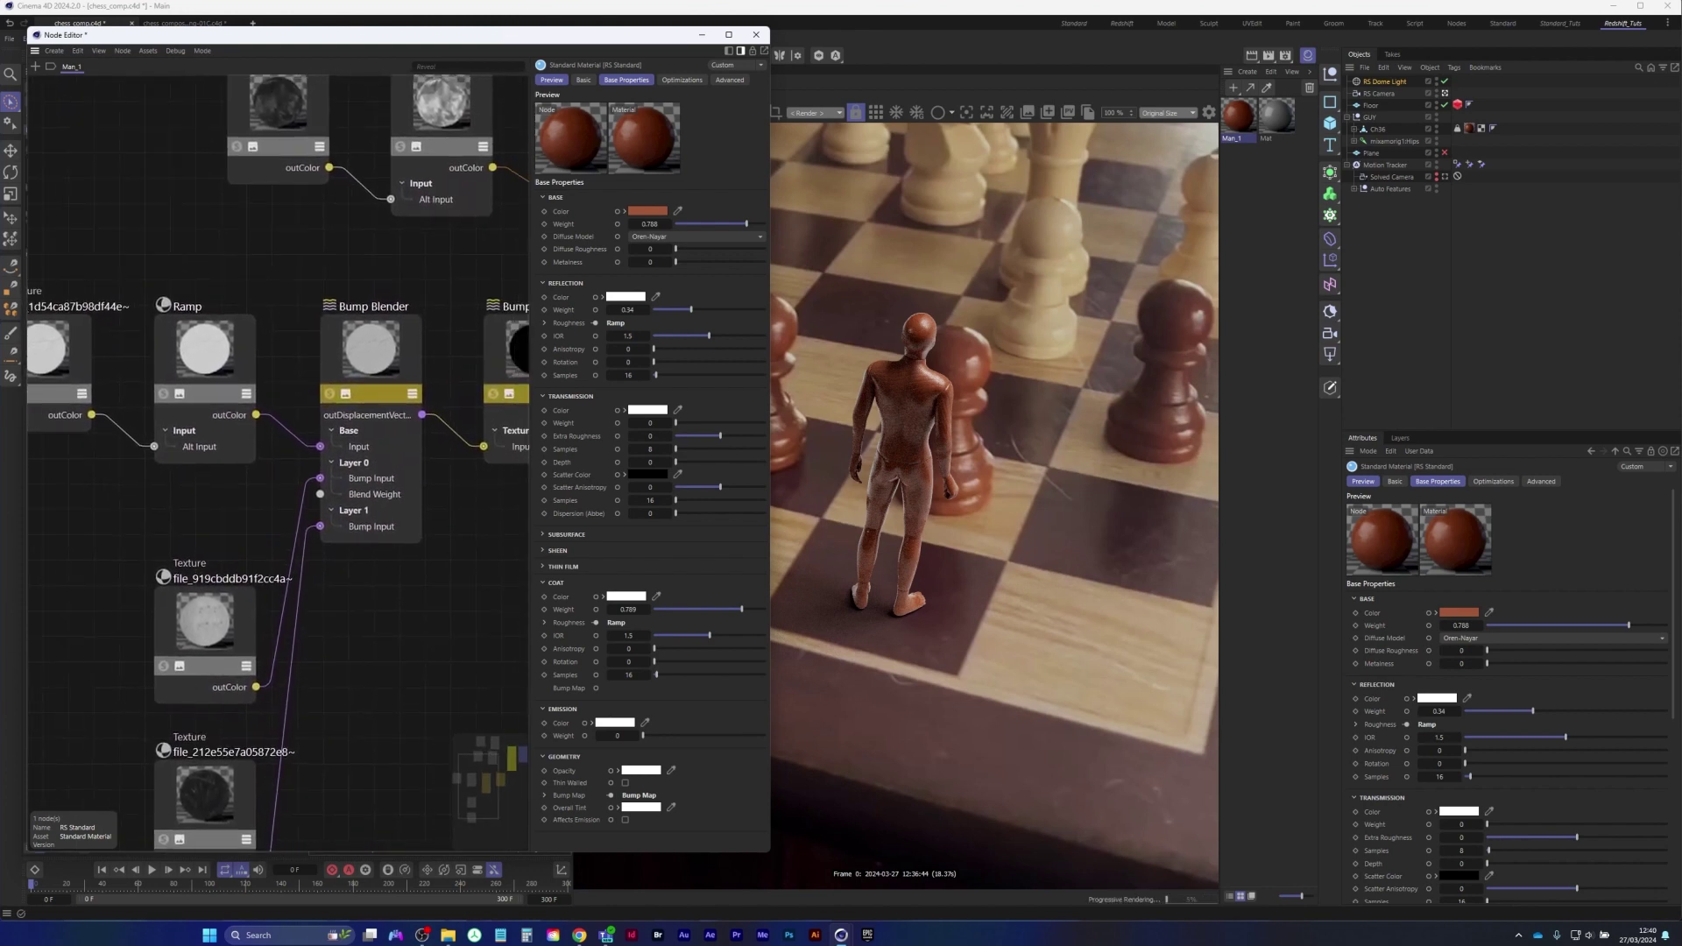
pyautogui.moveTo(374, 361); pyautogui.dragTo(424, 447, button='middle')
pyautogui.scroll(-2, 469, 385)
pyautogui.scroll(-2, 468, 385)
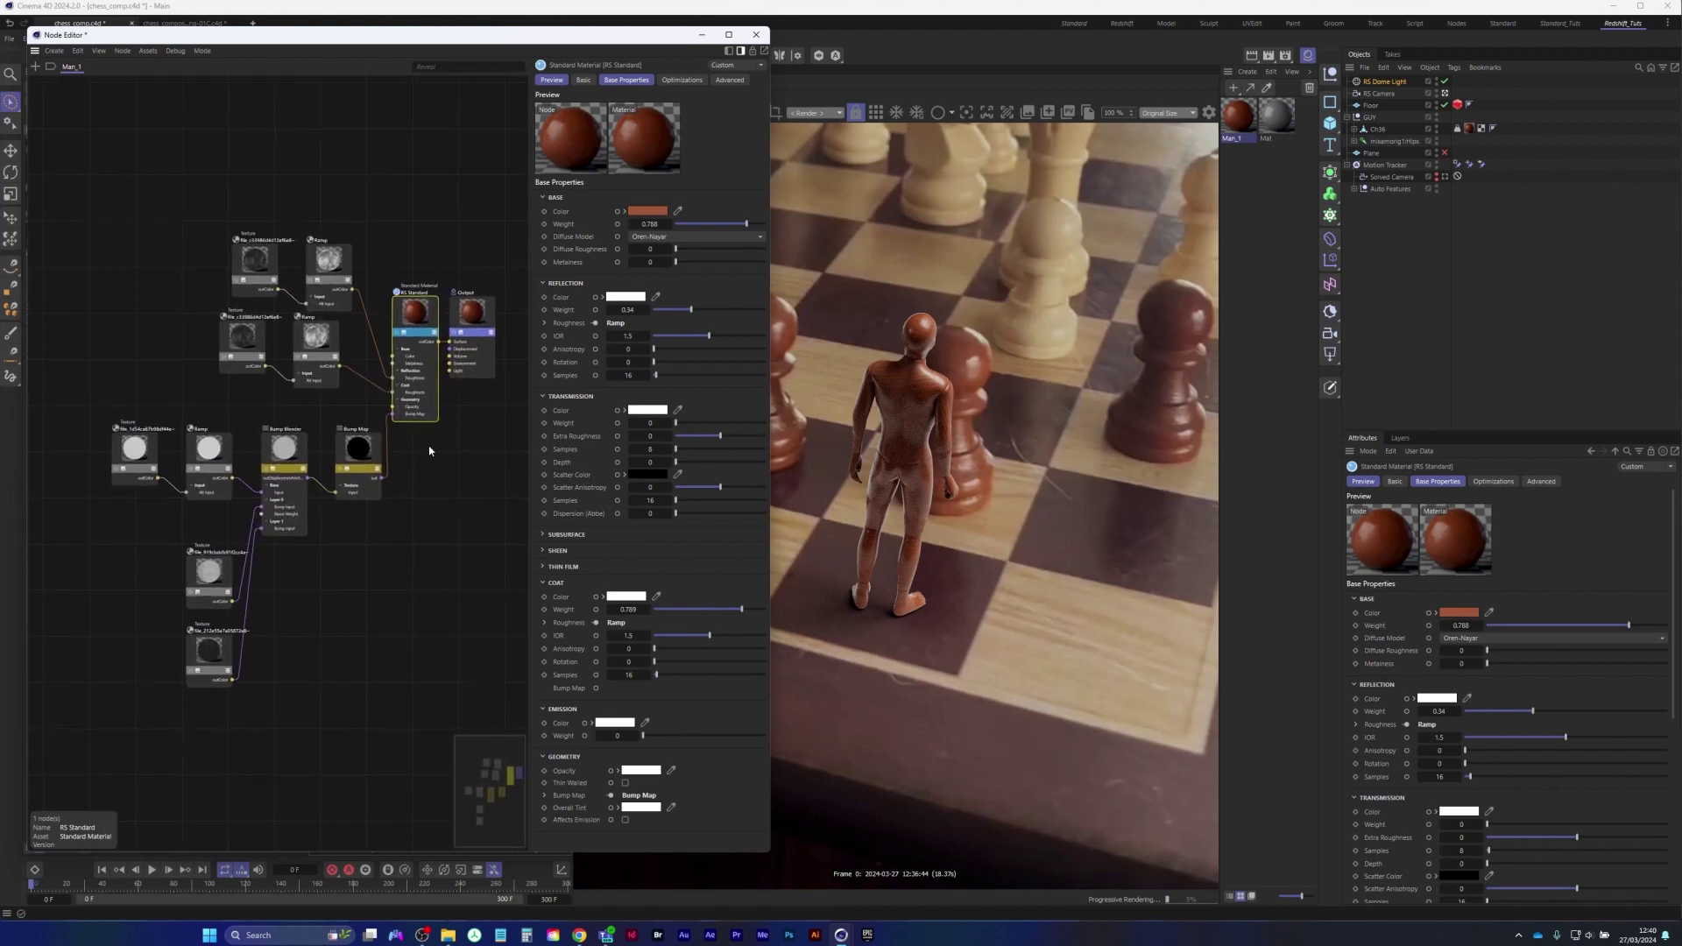
pyautogui.scroll(1, 484, 405)
pyautogui.scroll(2, 453, 396)
pyautogui.scroll(-3, 440, 401)
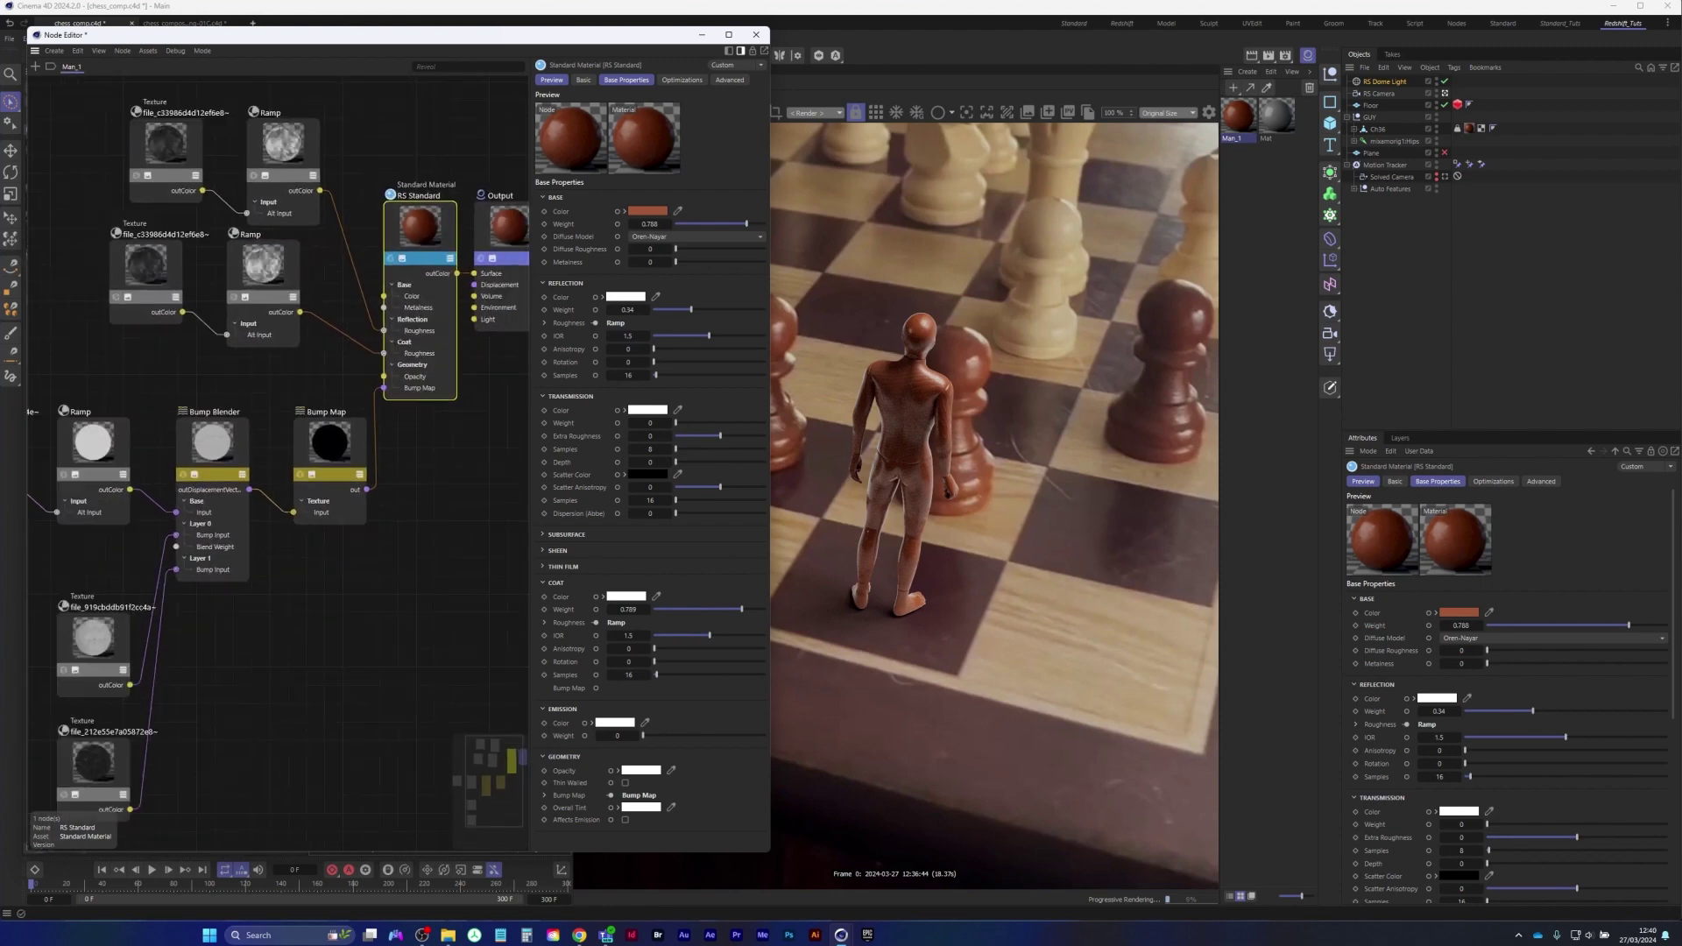
pyautogui.moveTo(197, 637); pyautogui.dragTo(311, 776, button='middle')
pyautogui.scroll(4, 249, 647)
pyautogui.scroll(-2, 254, 635)
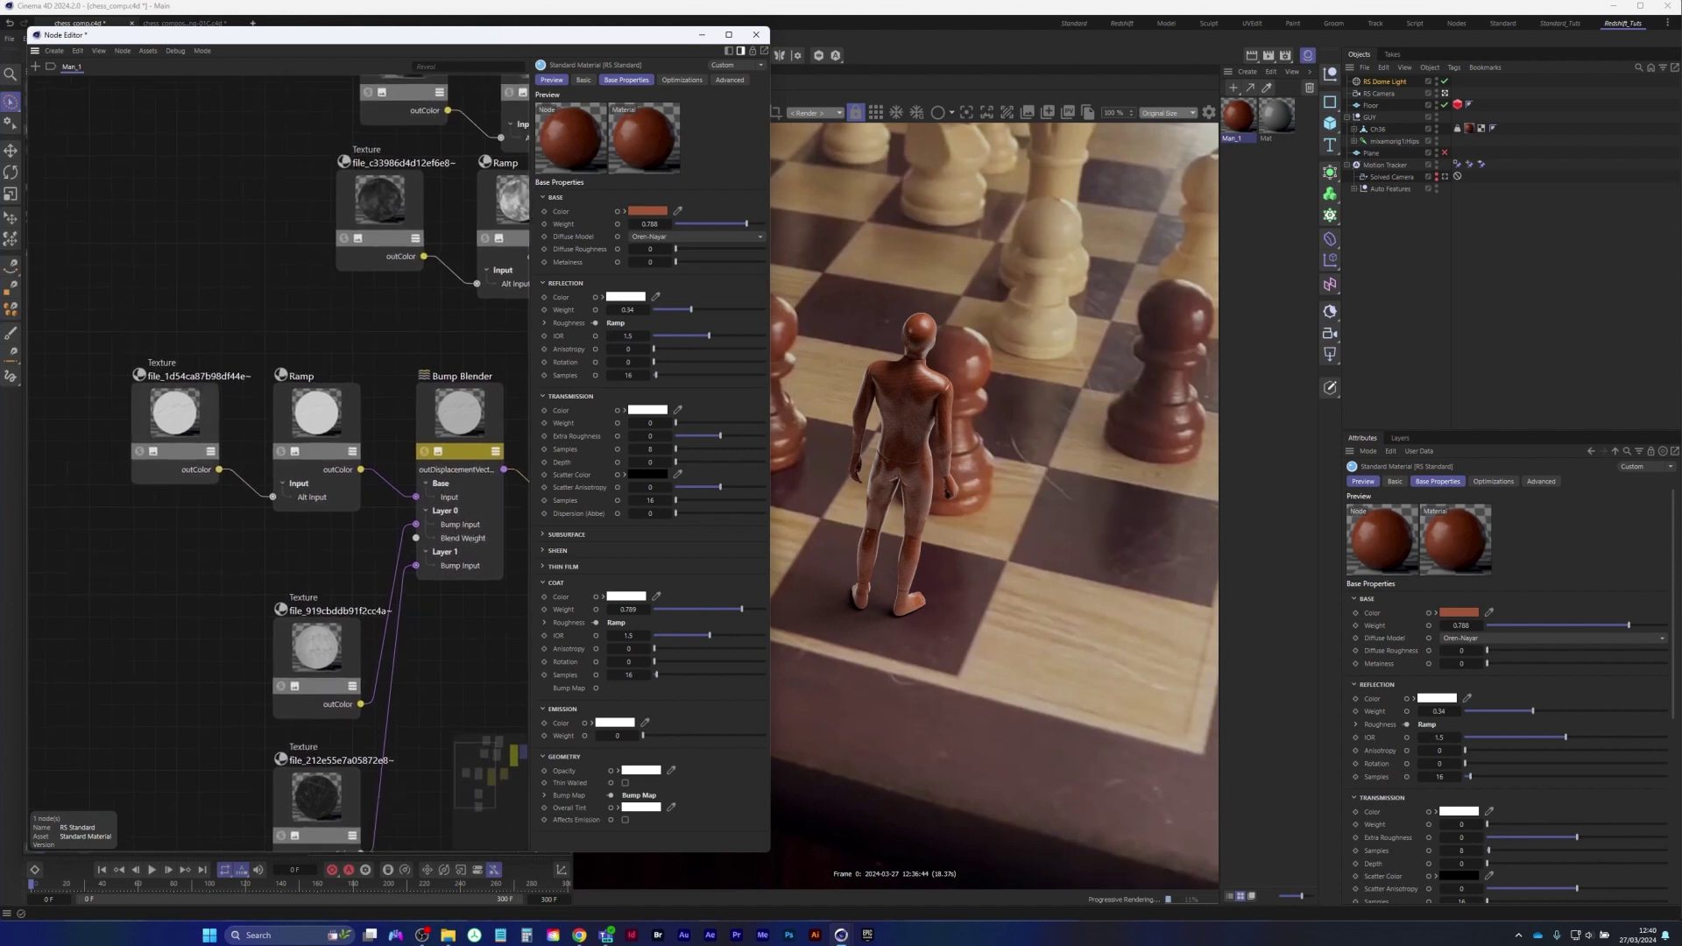
pyautogui.scroll(2, 158, 433)
# Select only the Texture node feeding the Bump Blender's base Ramp and show its image settings
pyautogui.keyDown('shift'); pyautogui.click(167, 414); pyautogui.keyUp('shift')
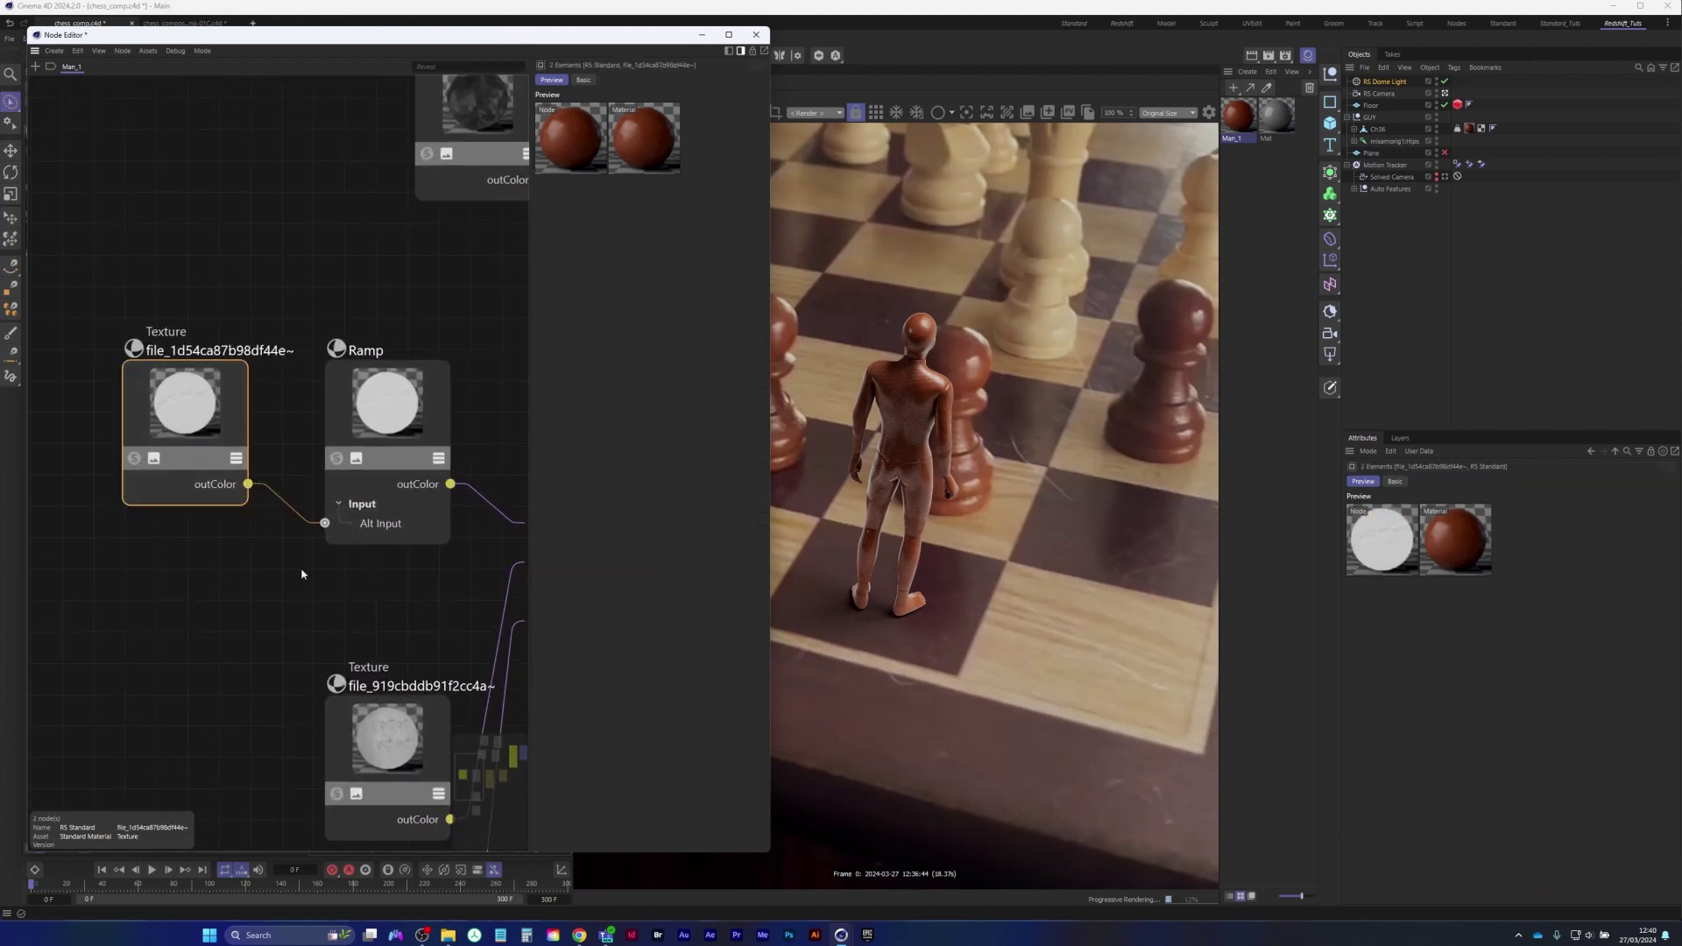
pyautogui.scroll(-3, 298, 526)
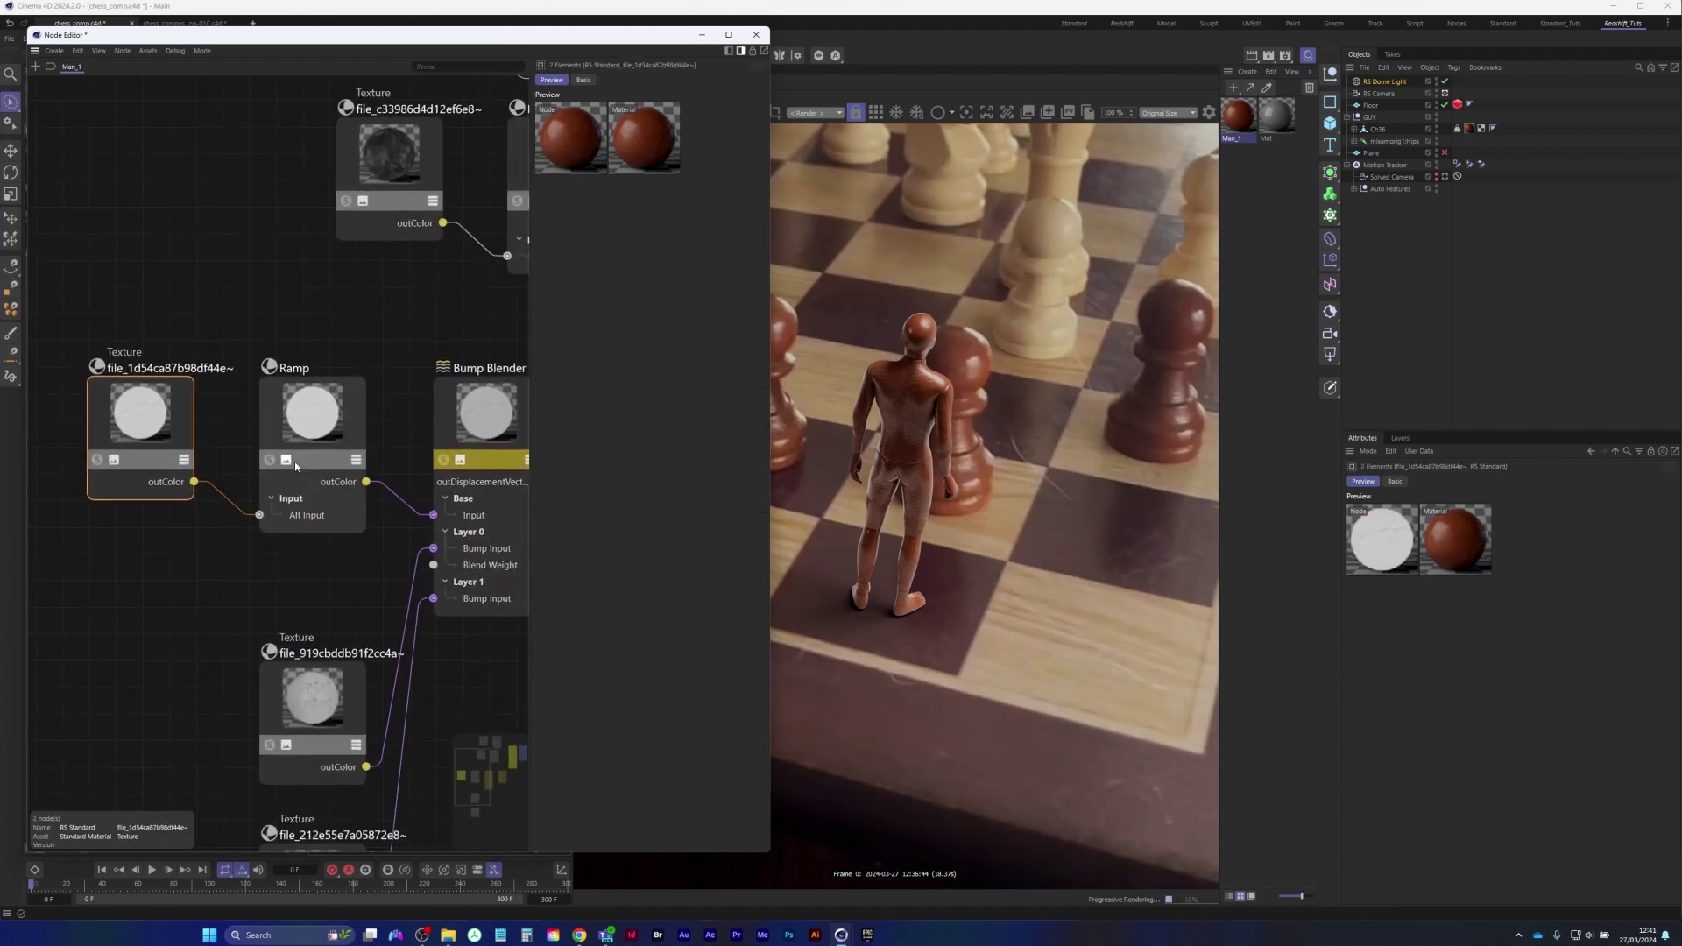
pyautogui.keyDown('shift'); pyautogui.click(174, 391); pyautogui.keyUp('shift')
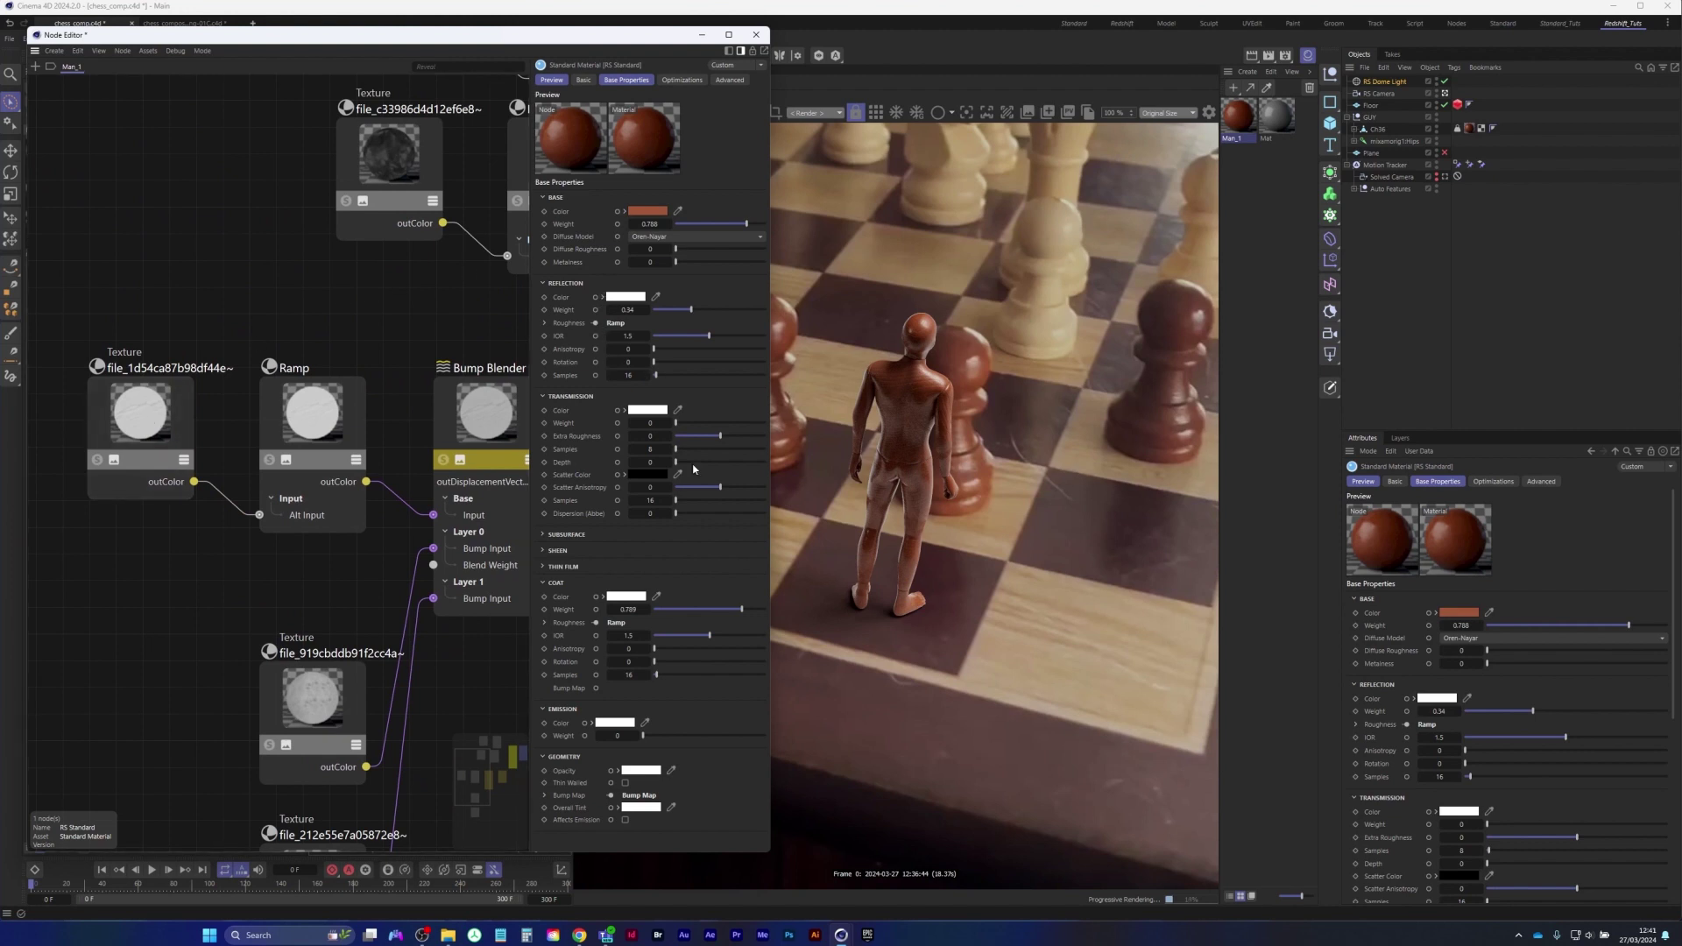
pyautogui.keyDown('shift'); pyautogui.click(129, 413); pyautogui.keyUp('shift')
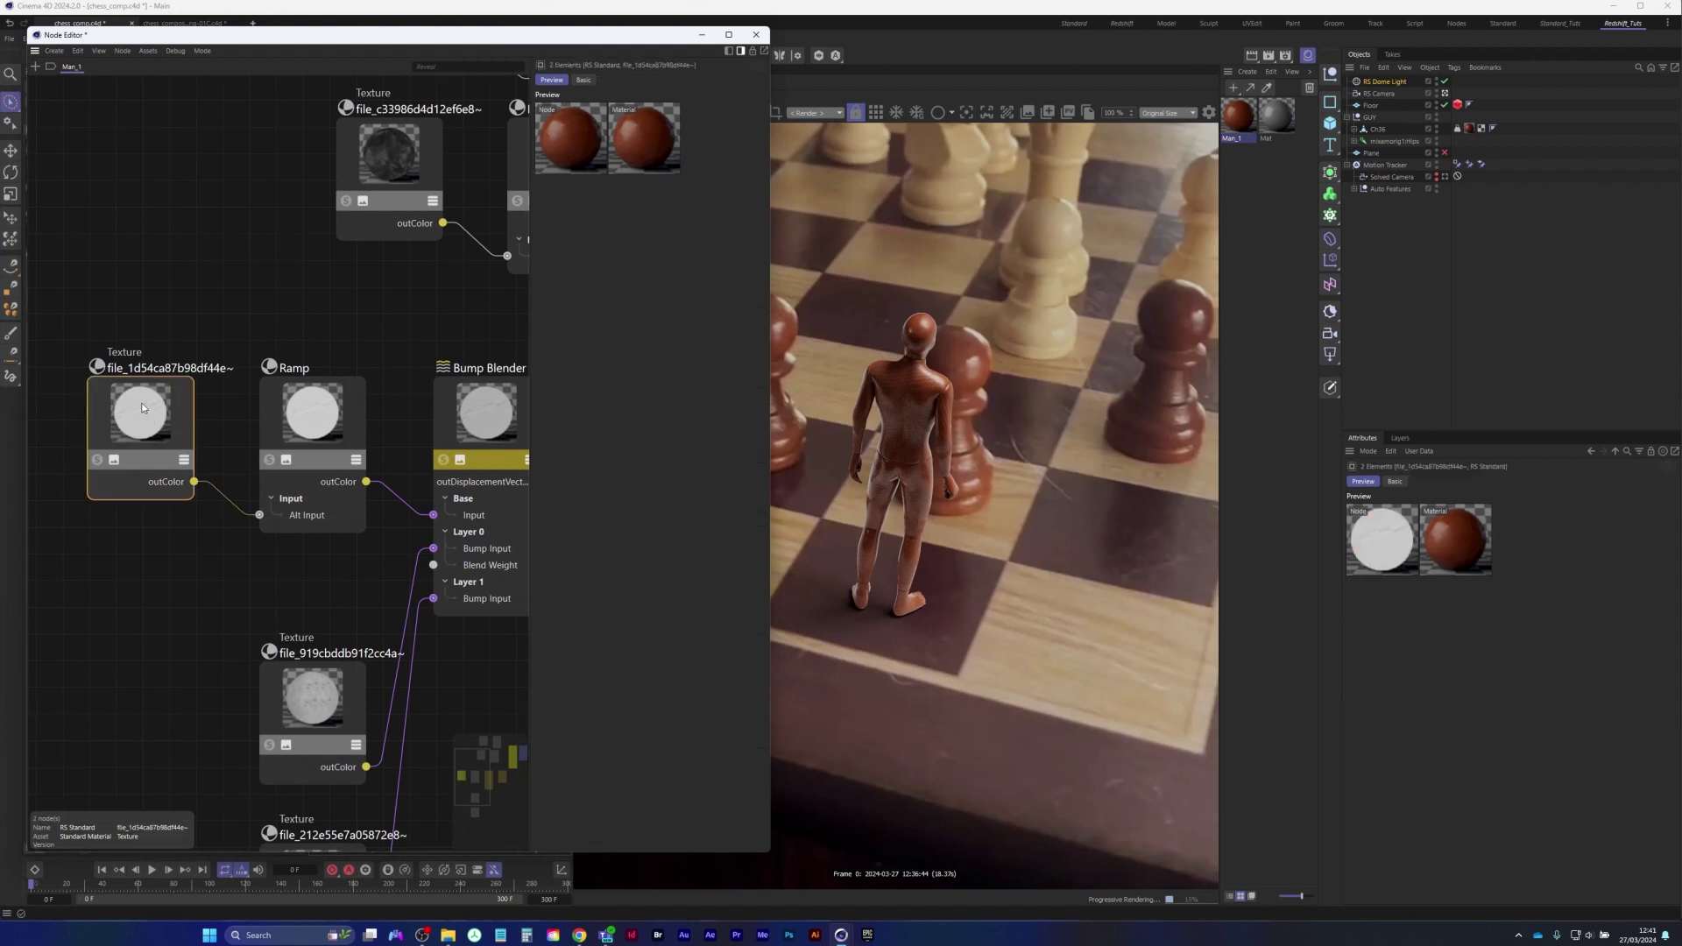
pyautogui.click(583, 79)
pyautogui.click(558, 81)
pyautogui.moveTo(560, 35); pyautogui.dragTo(644, 60)
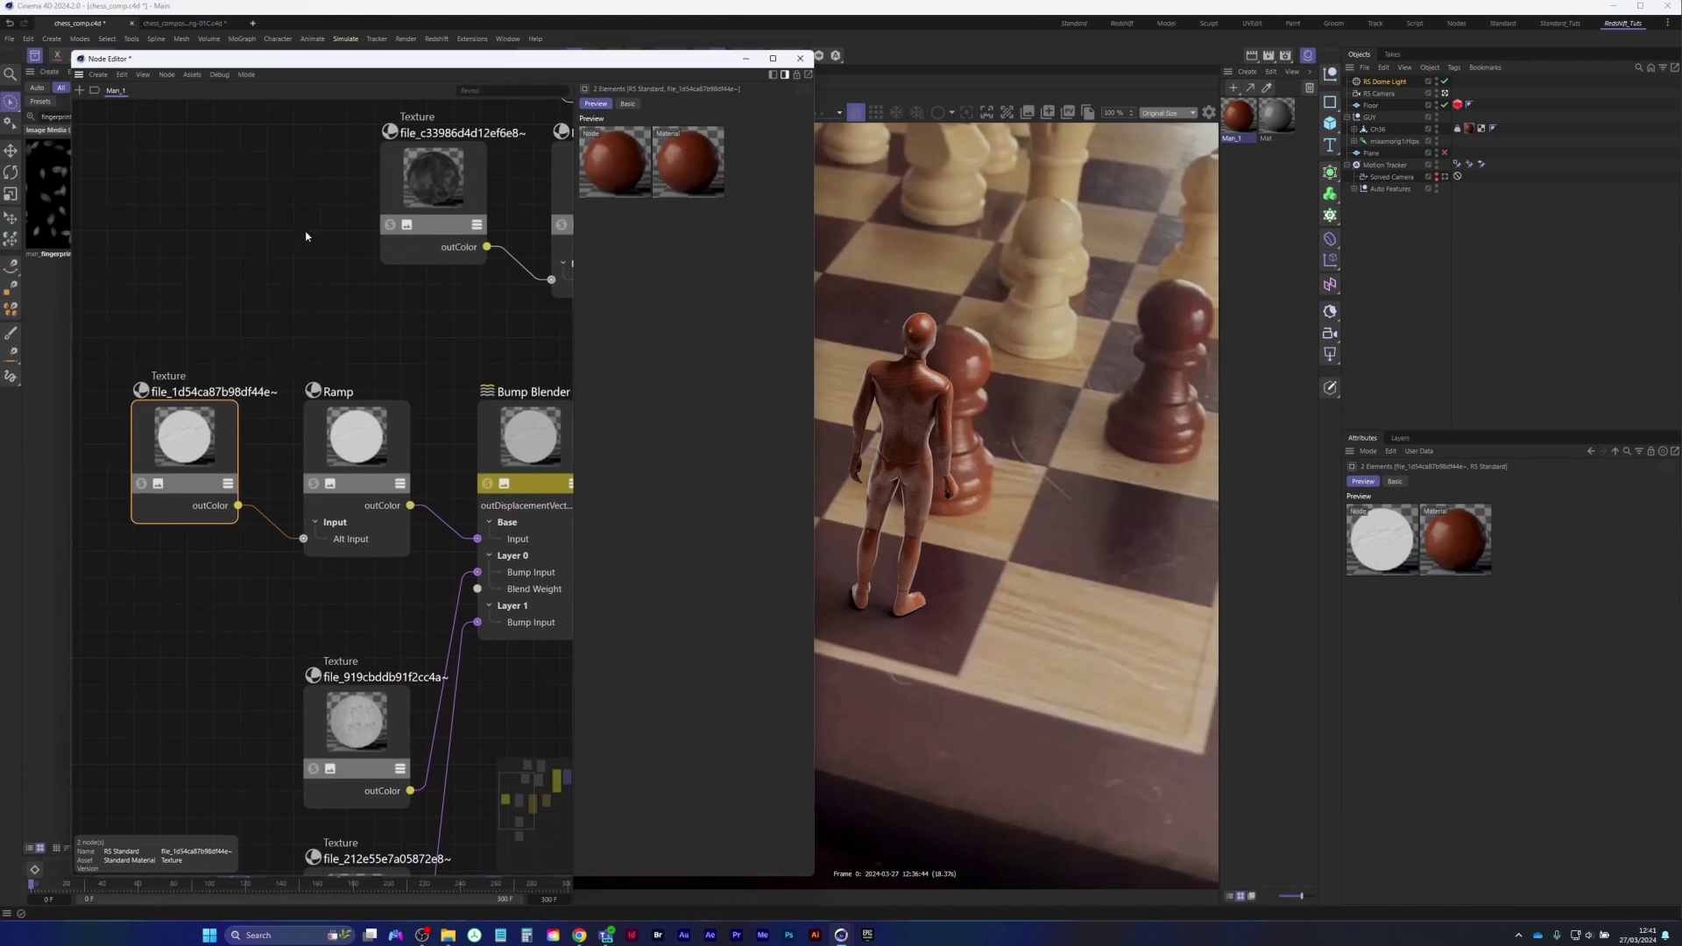
pyautogui.click(334, 443)
pyautogui.keyDown('shift'); pyautogui.click(221, 438); pyautogui.keyUp('shift')
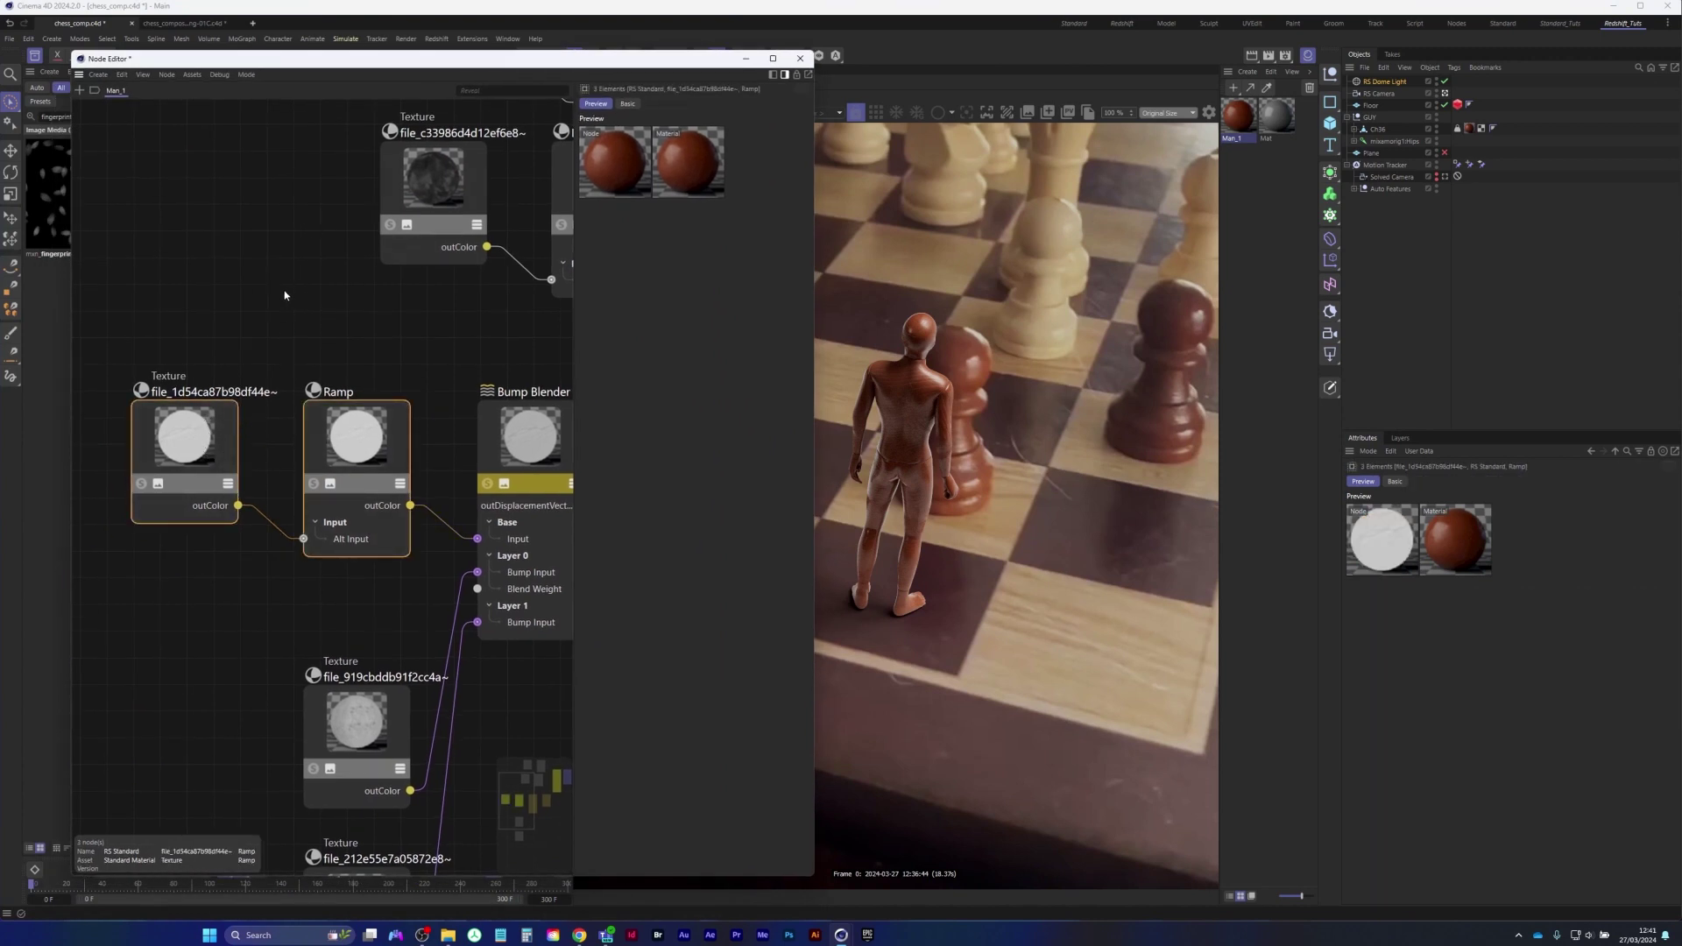
pyautogui.doubleClick(201, 432)
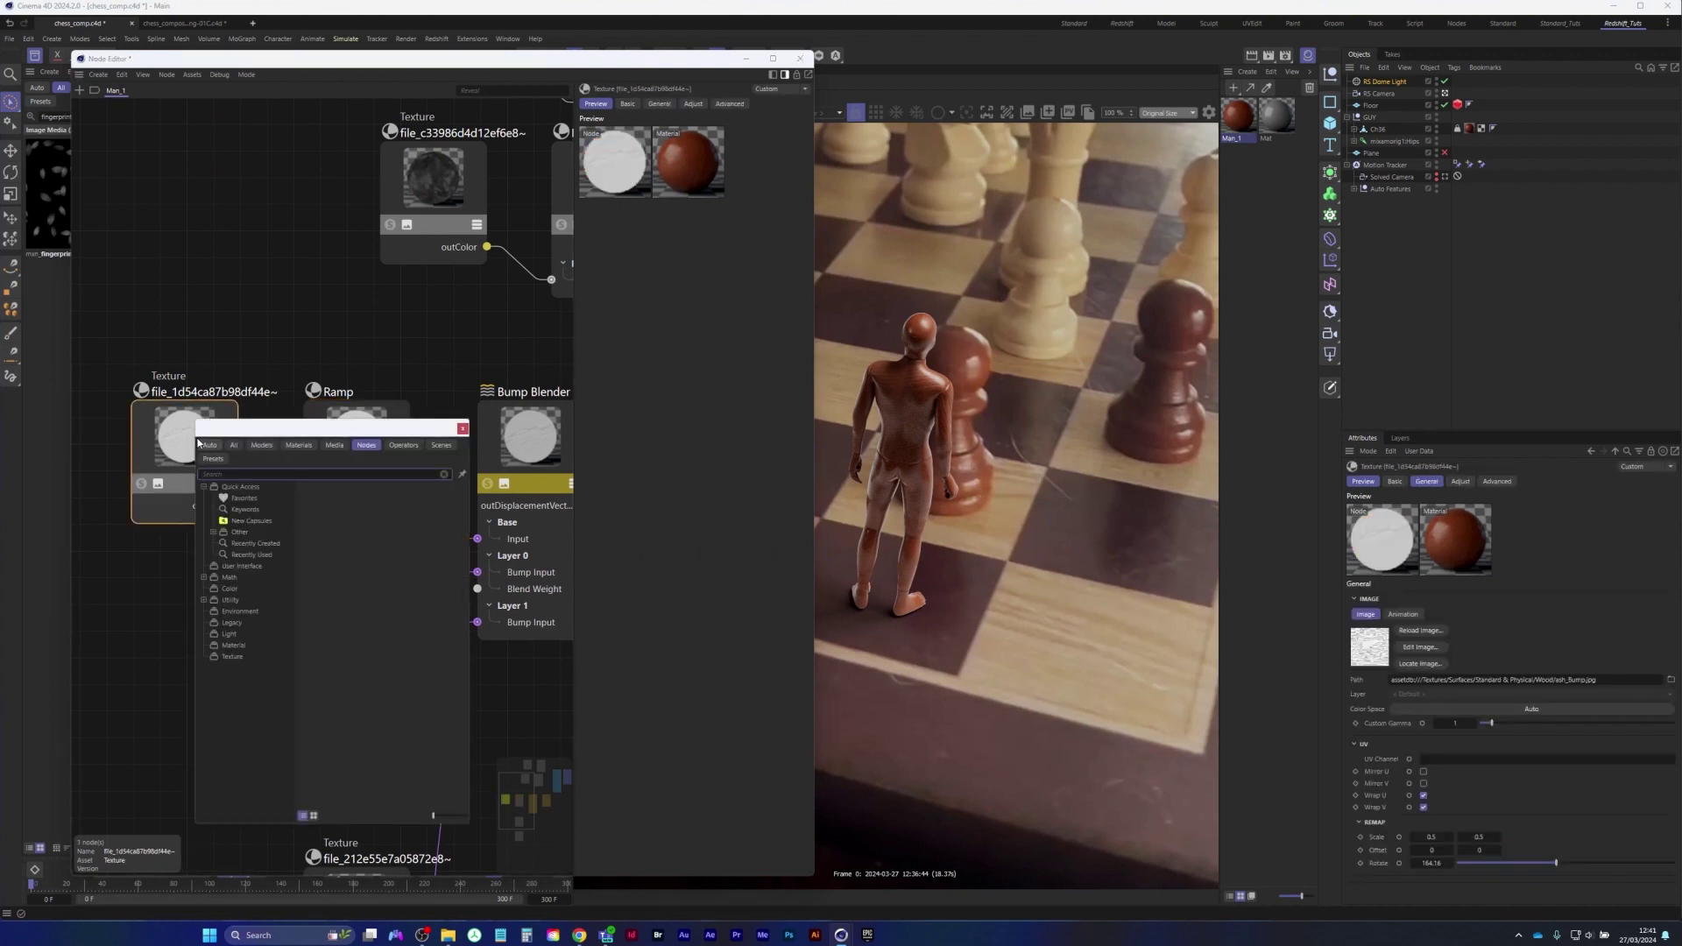
pyautogui.click(463, 428)
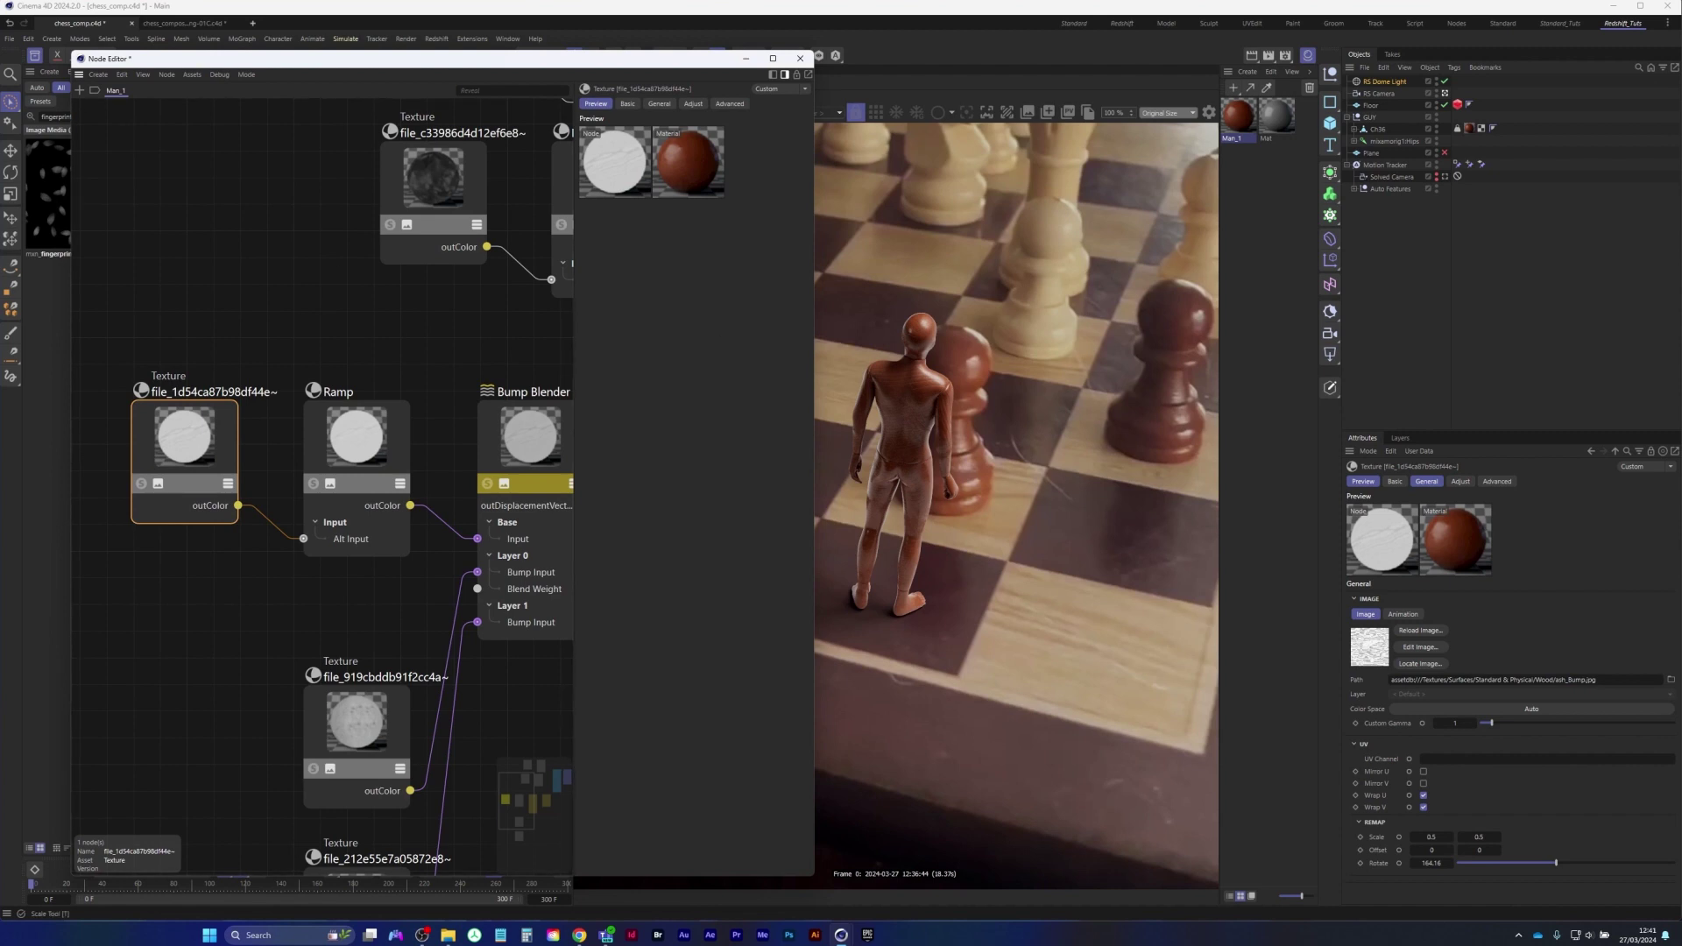
# Search the Asset Browser for the texture "ash_bump" and pick out ash_Bump.jpg
pyautogui.moveTo(165, 58); pyautogui.dragTo(665, 55)
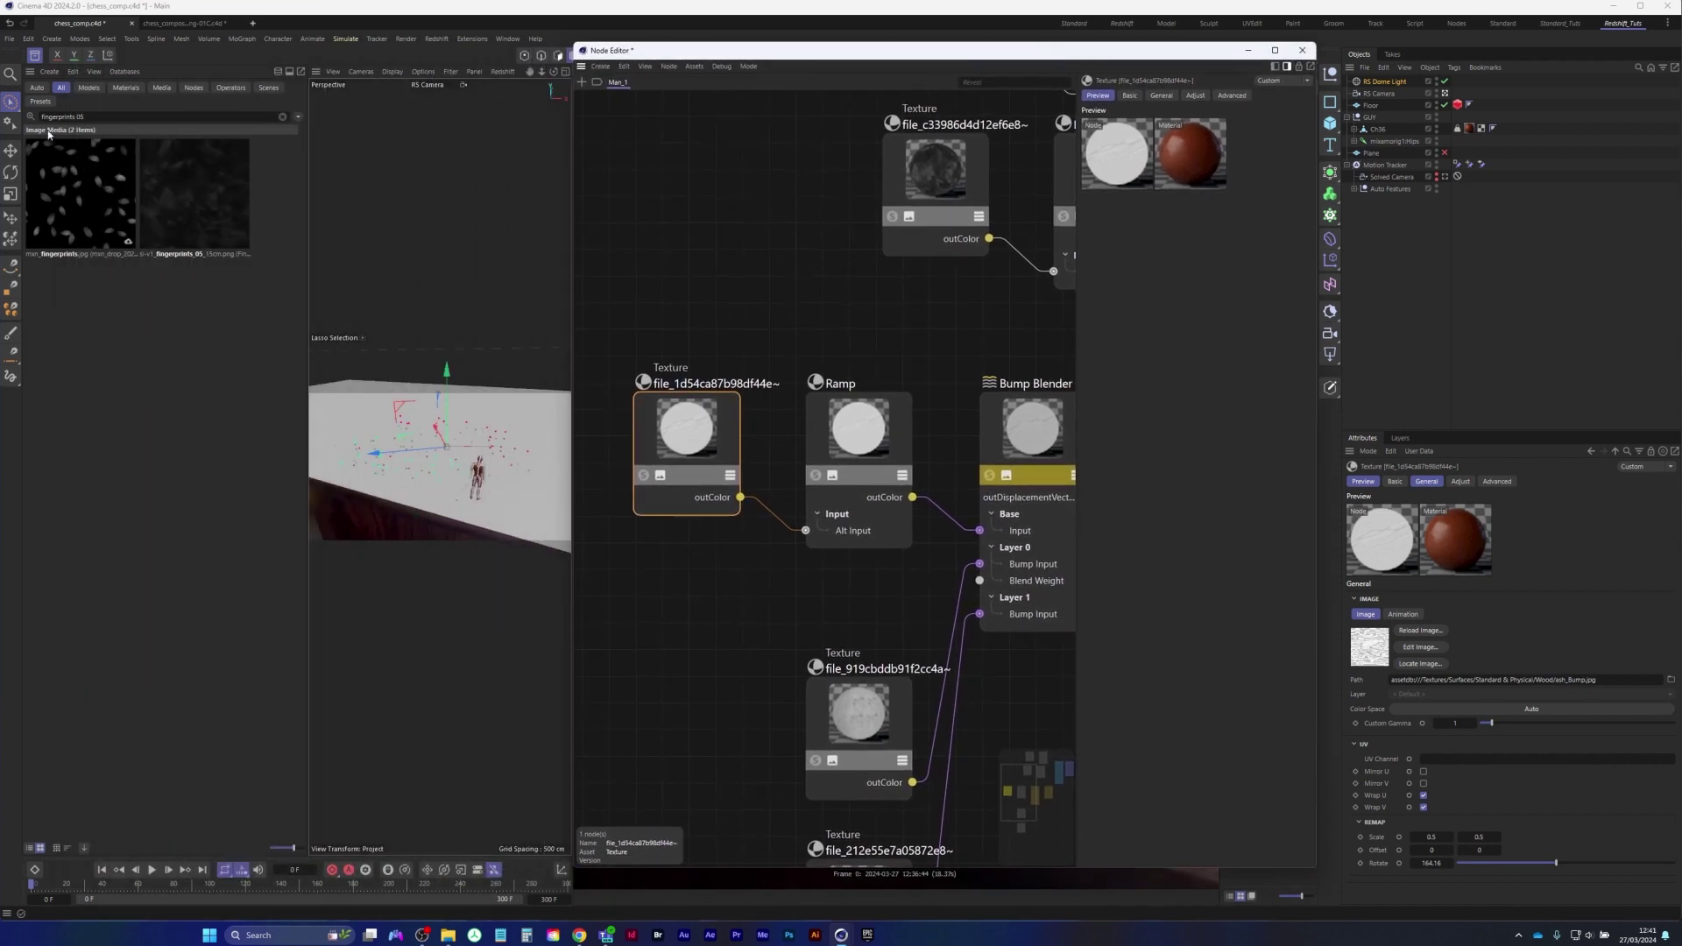
pyautogui.click(101, 116)
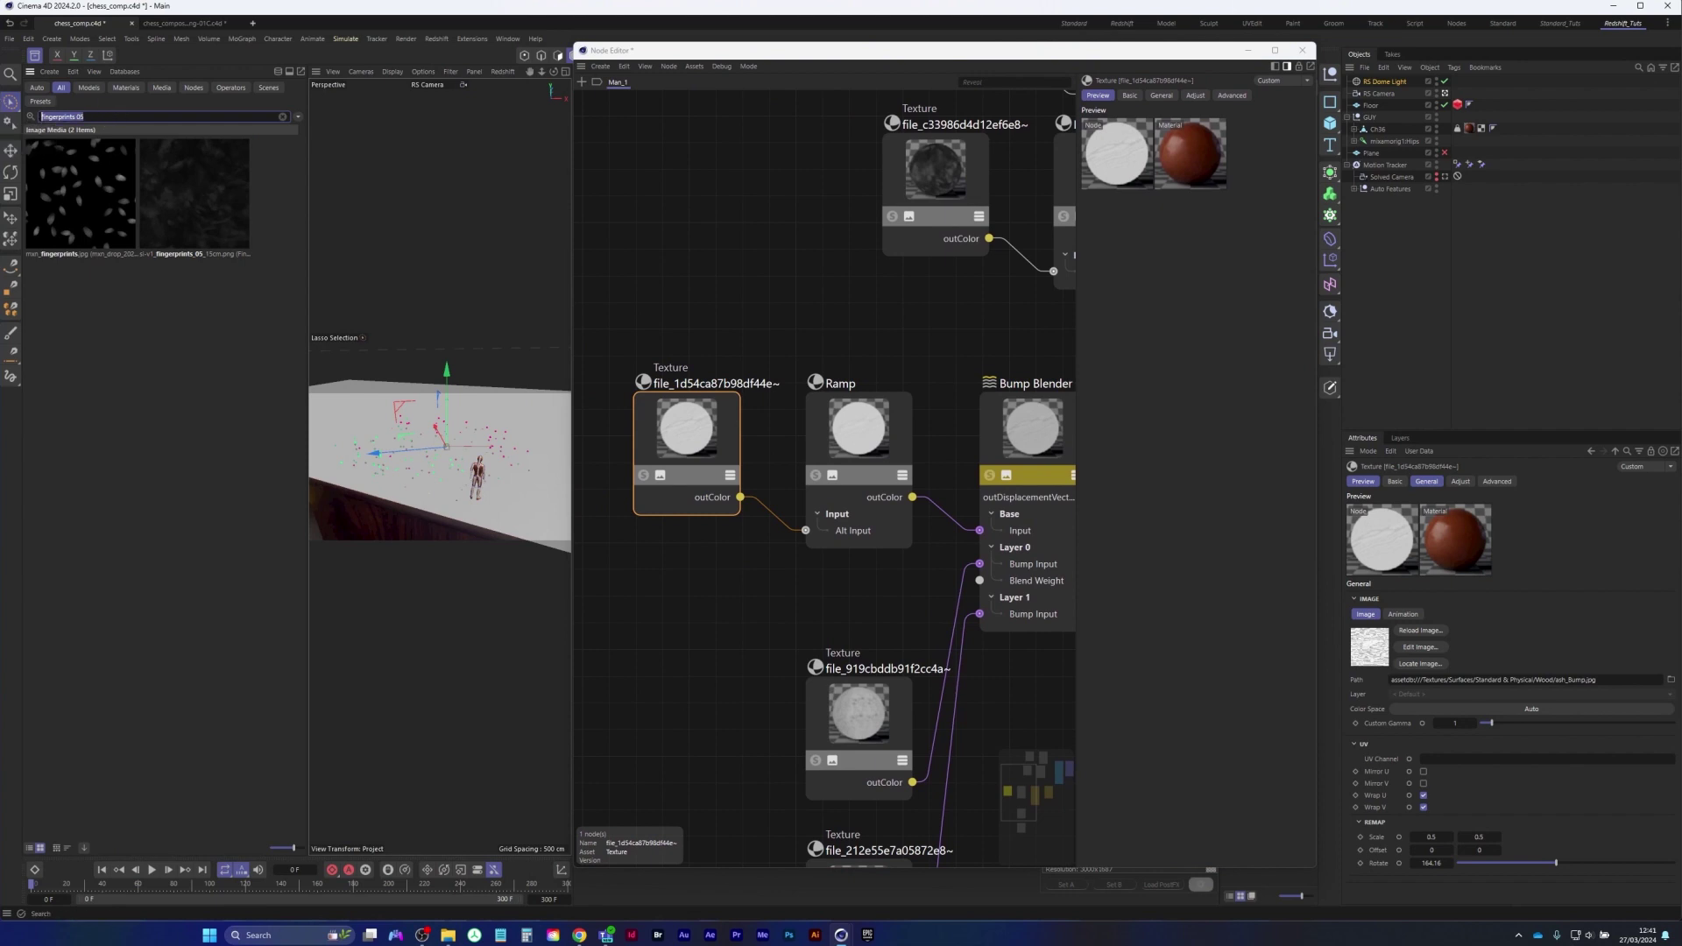
pyautogui.write('ash_bump')
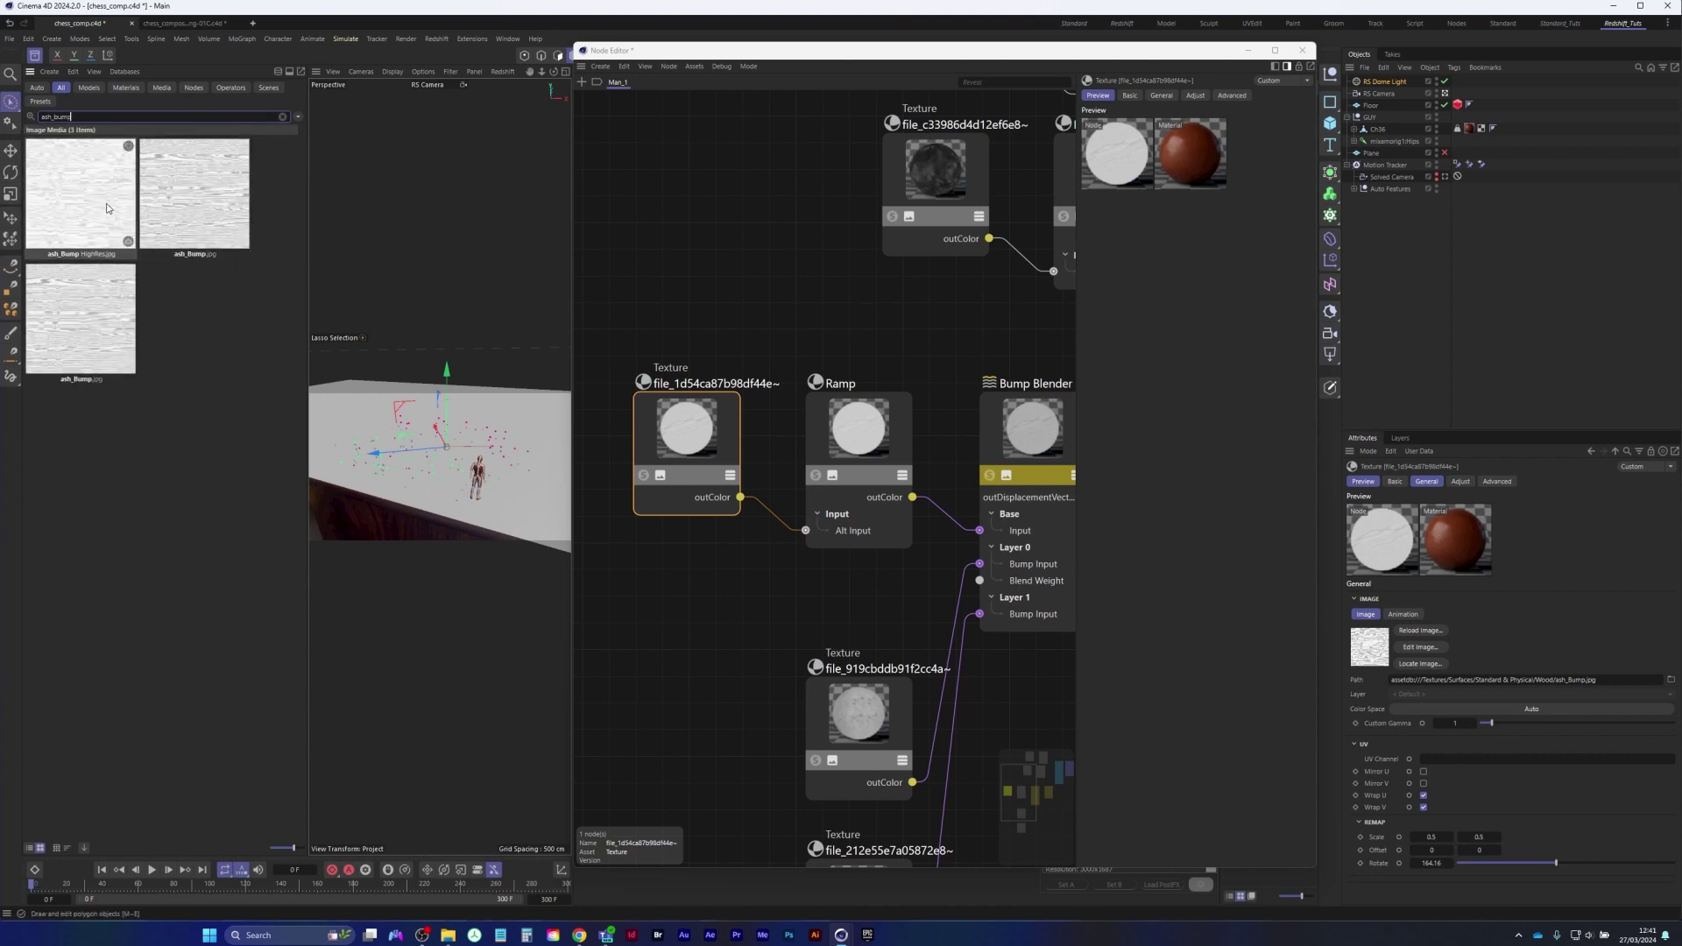
pyautogui.click(198, 203)
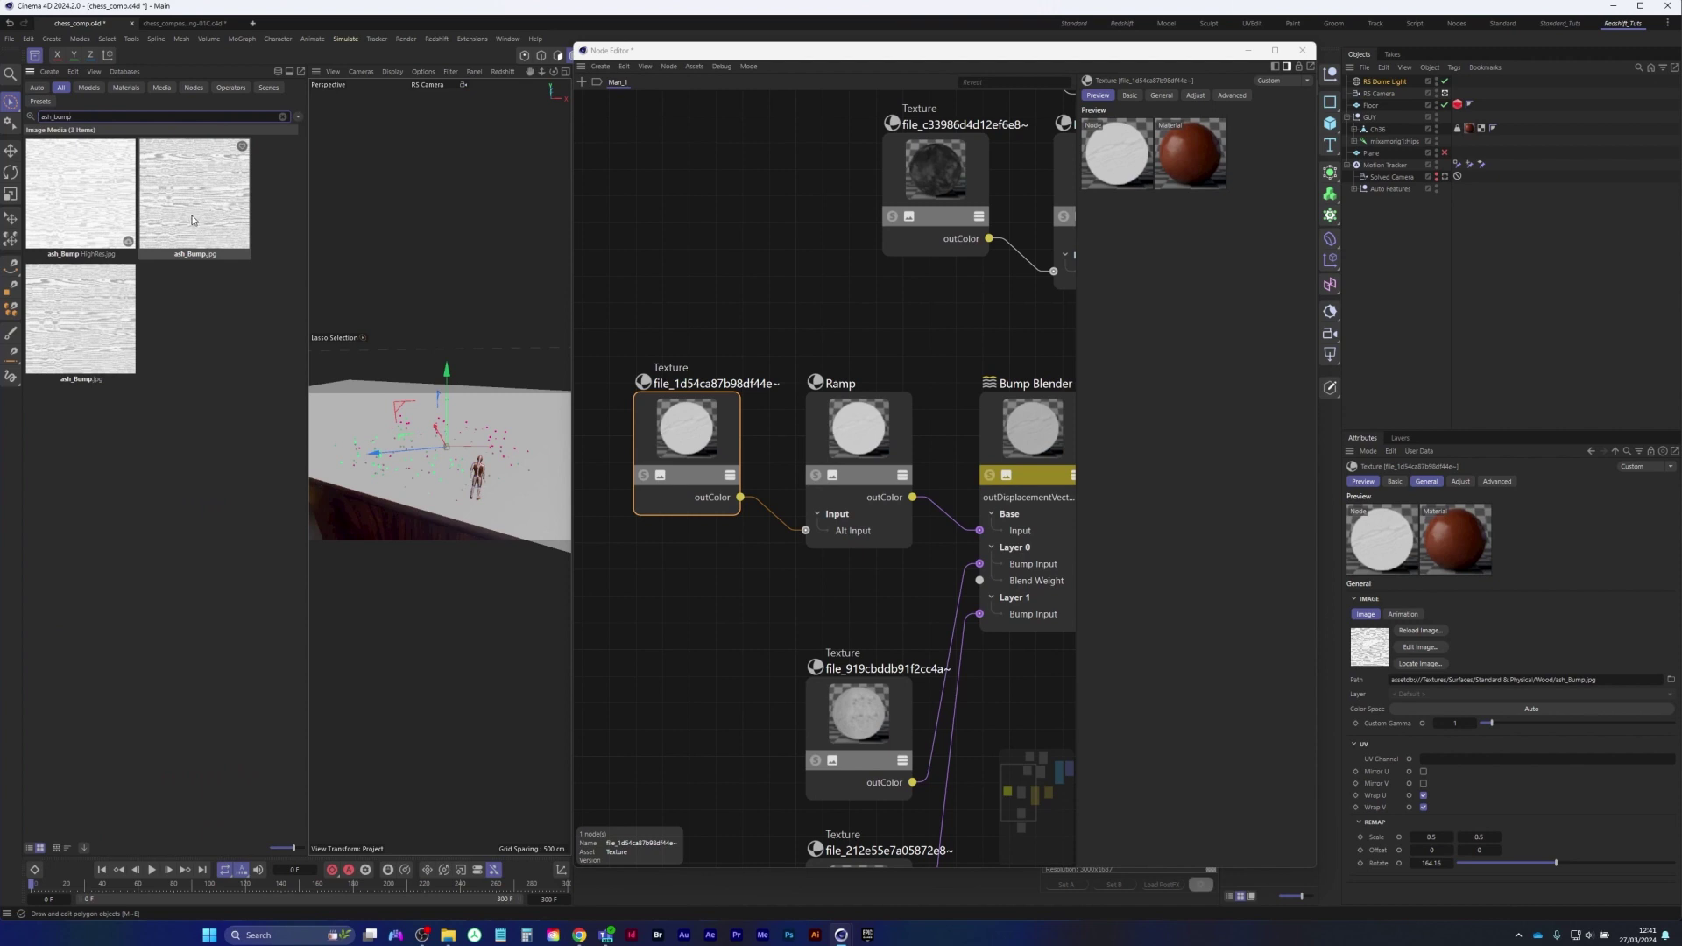
# Move the Node Editor off the render view, display the render at Original Size, and review the bump nodes beside it
pyautogui.click(941, 56)
pyautogui.moveTo(941, 60); pyautogui.dragTo(271, 57)
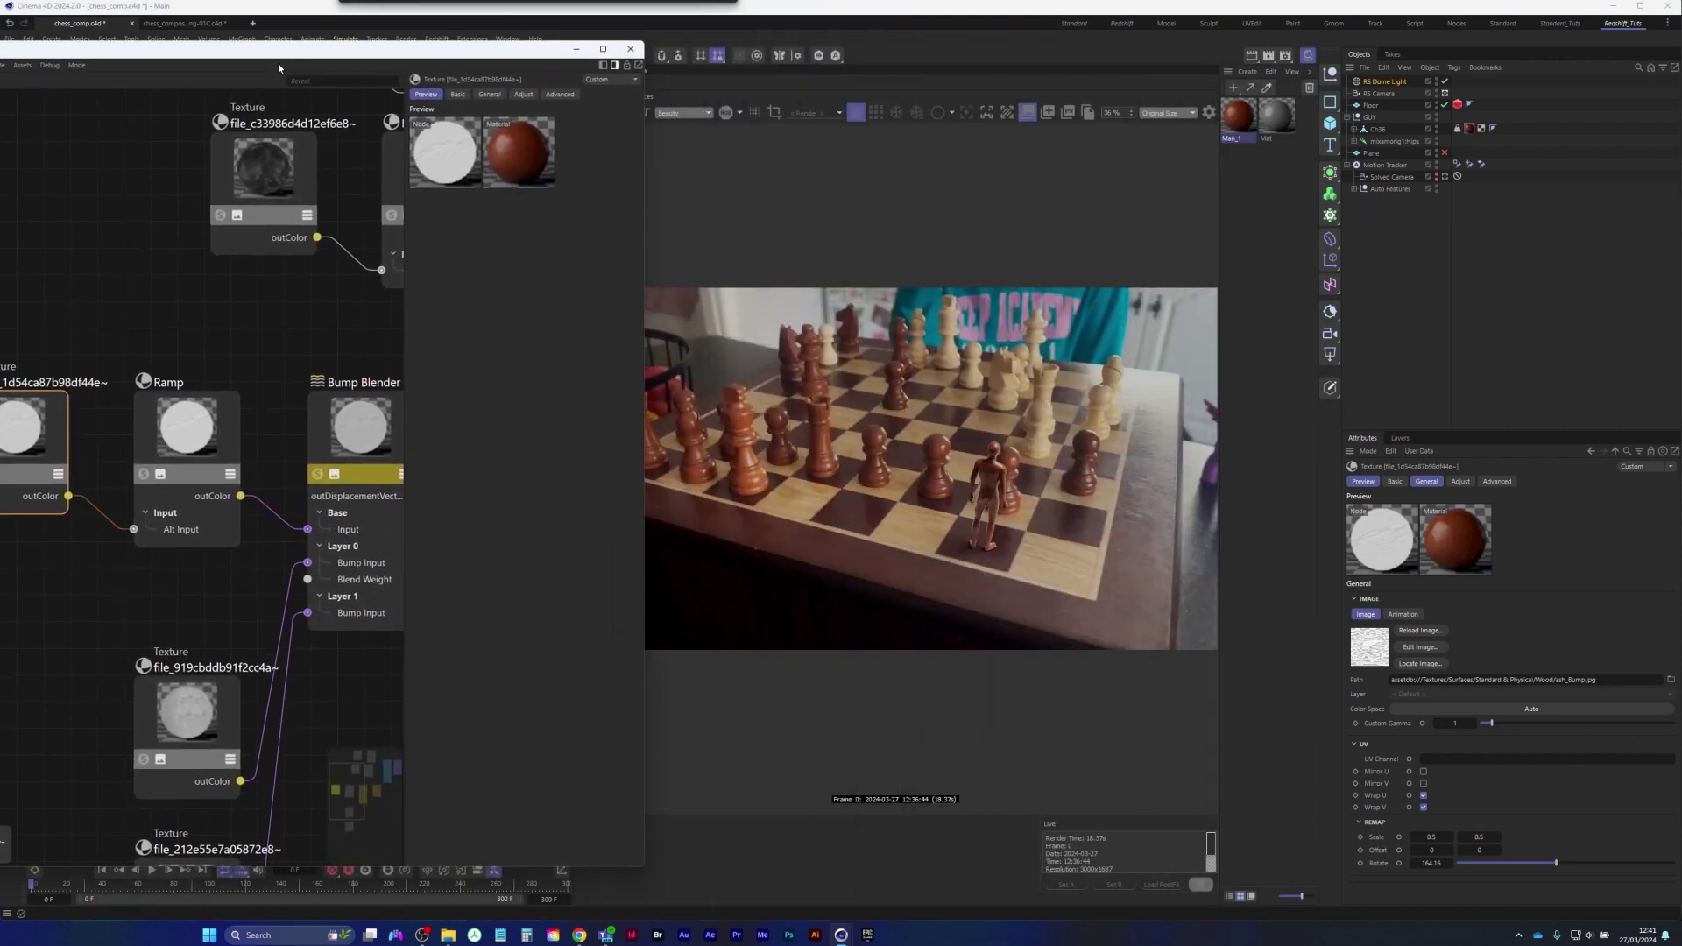
pyautogui.keyDown('shift'); pyautogui.click(190, 433); pyautogui.keyUp('shift')
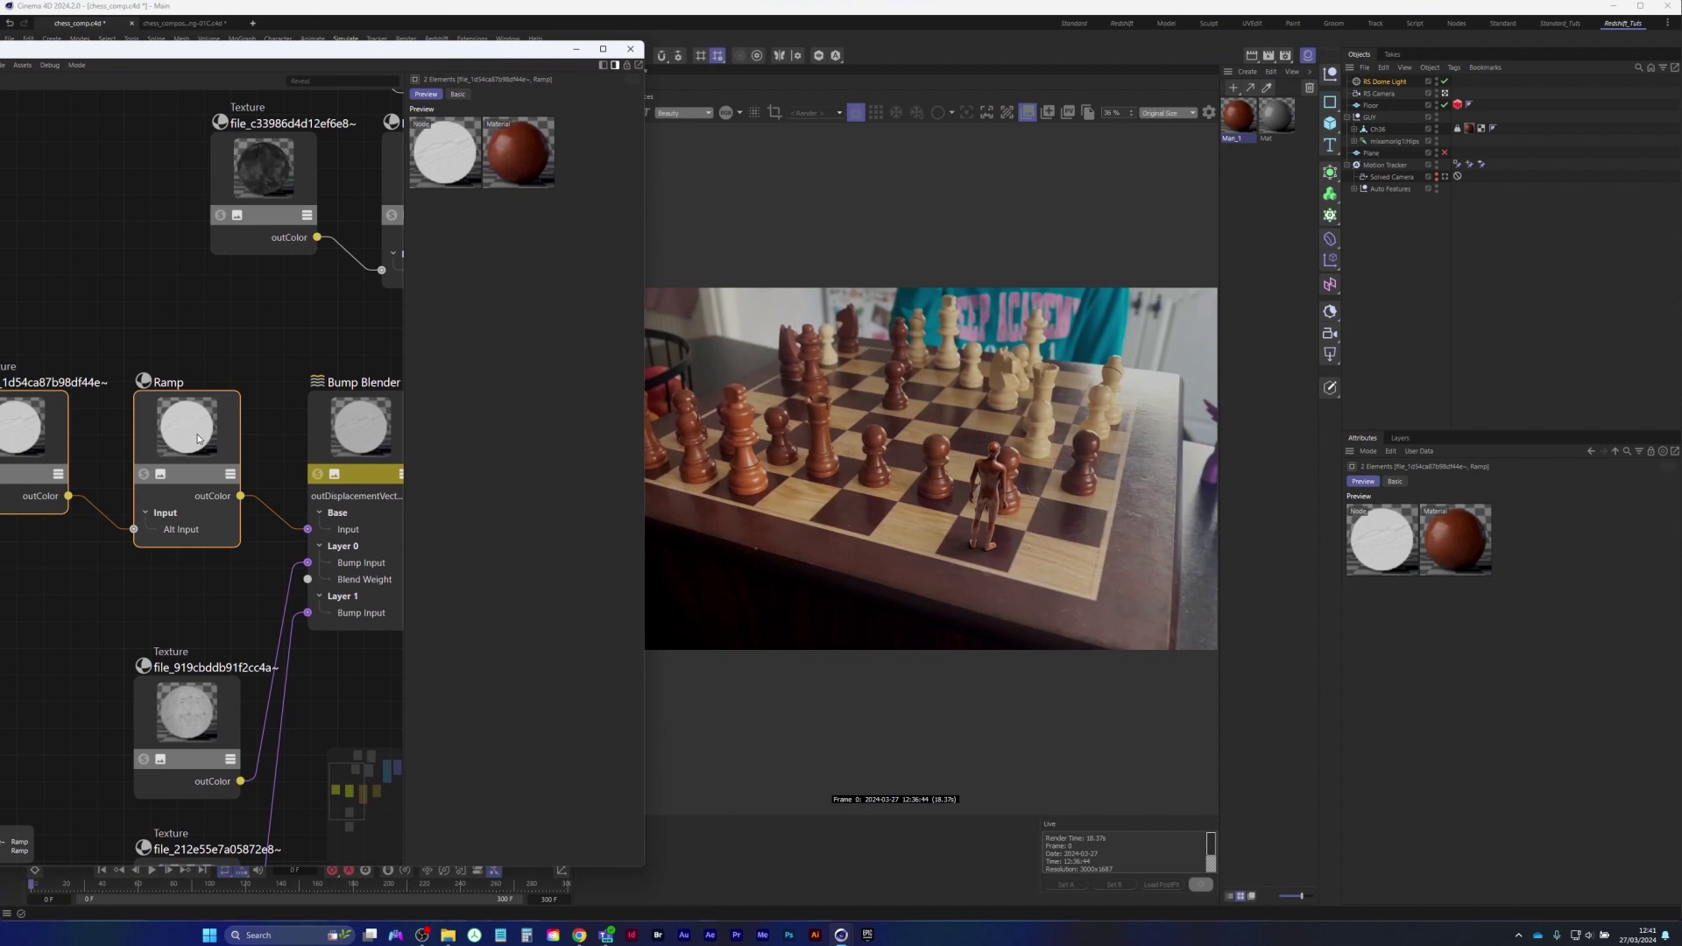
pyautogui.moveTo(236, 351); pyautogui.dragTo(151, 318, button='middle')
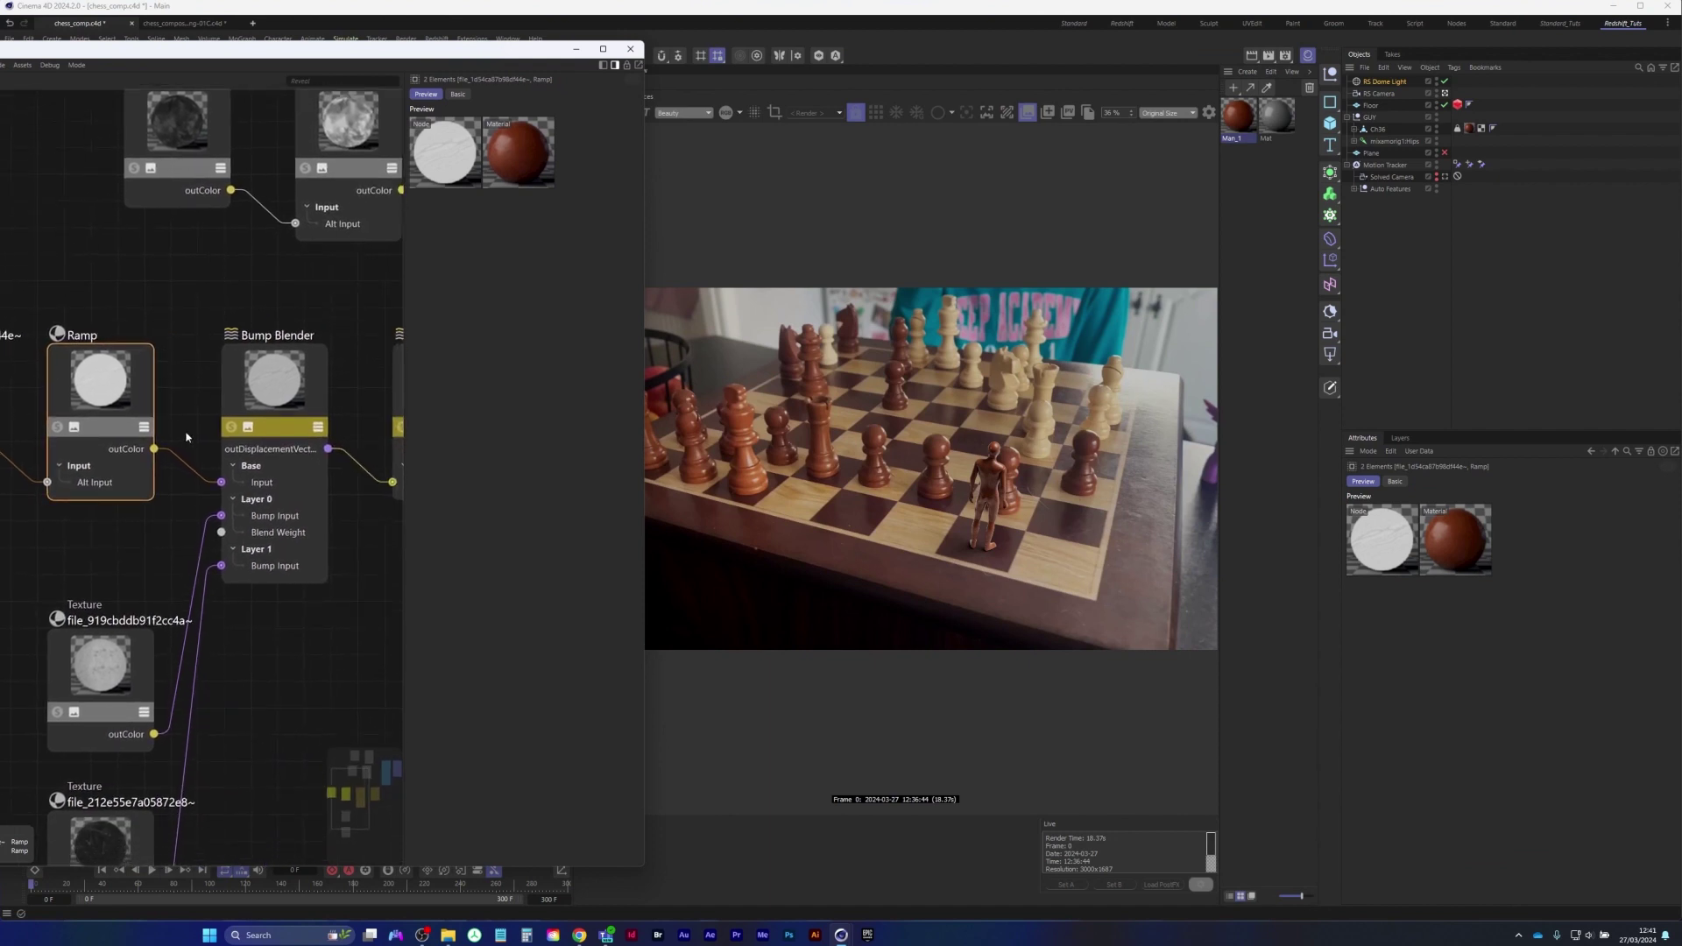
pyautogui.moveTo(188, 439); pyautogui.dragTo(78, 389, button='middle')
pyautogui.click(1160, 119)
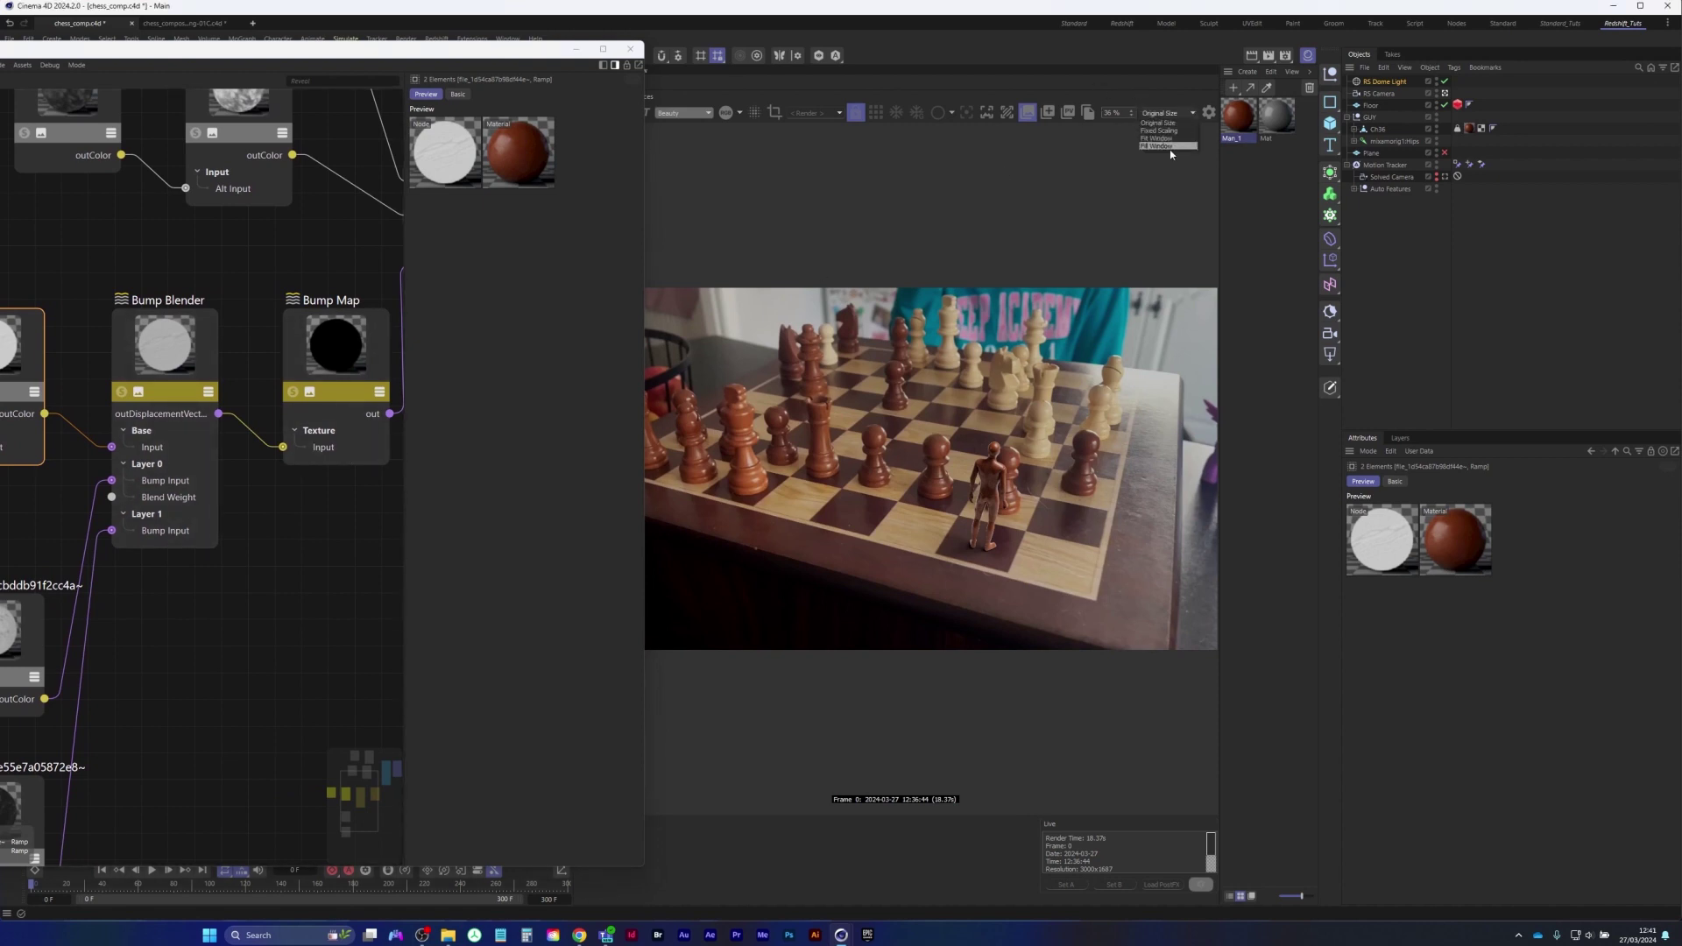
pyautogui.click(1157, 156)
pyautogui.click(1169, 113)
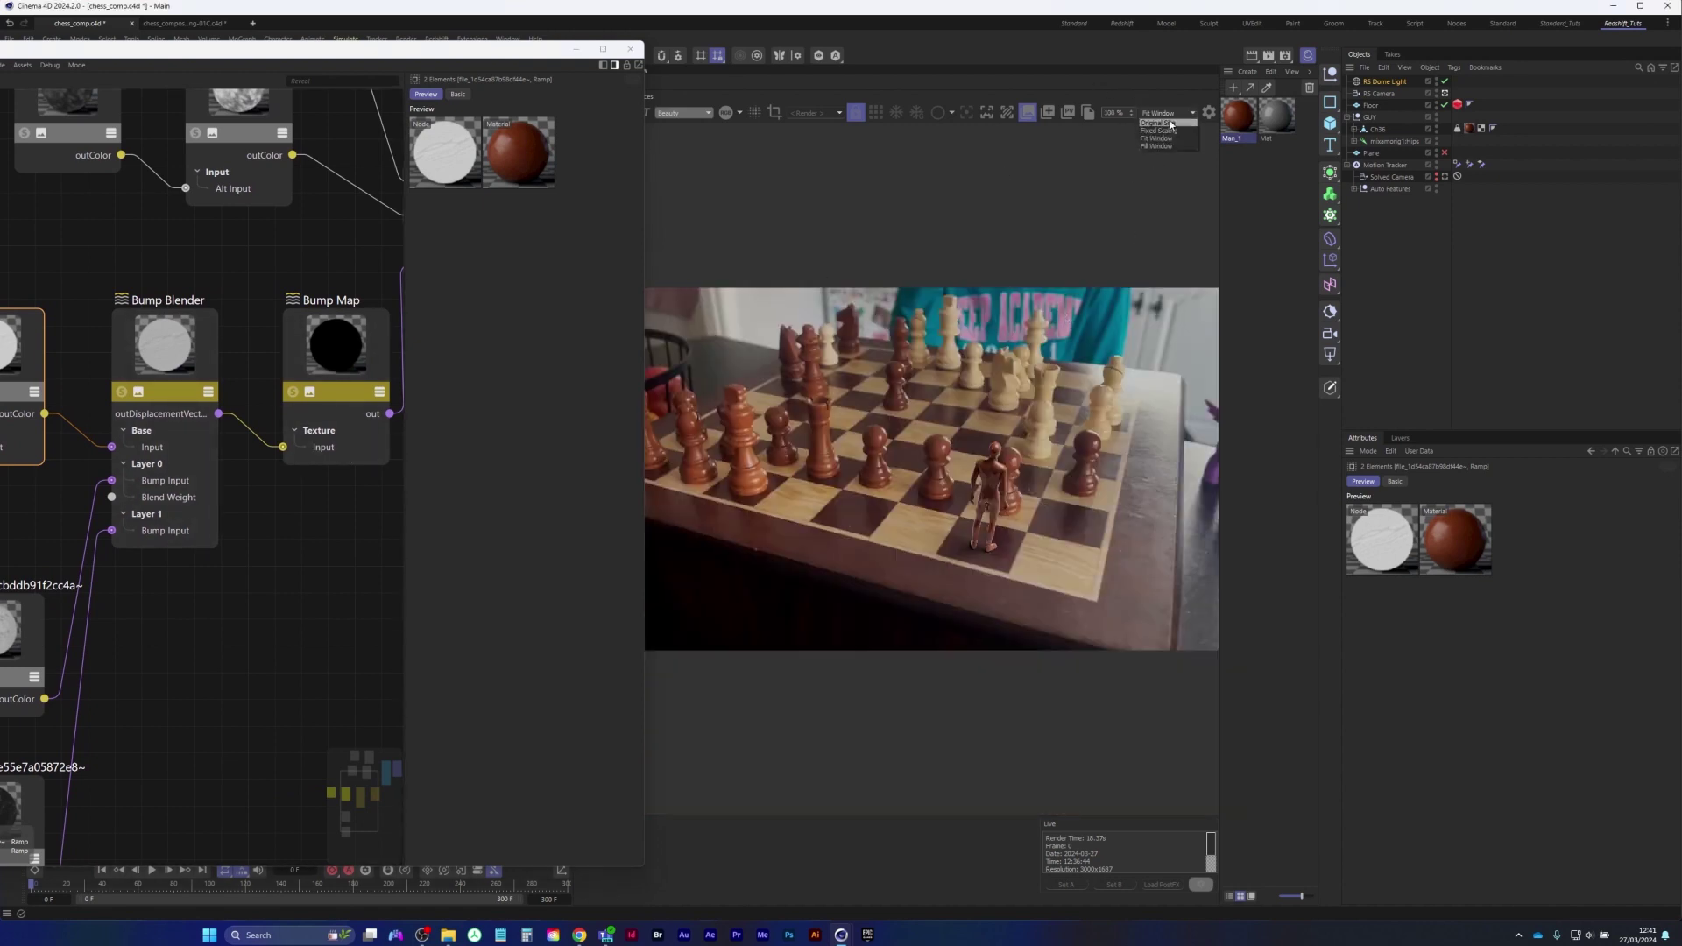
pyautogui.click(1171, 131)
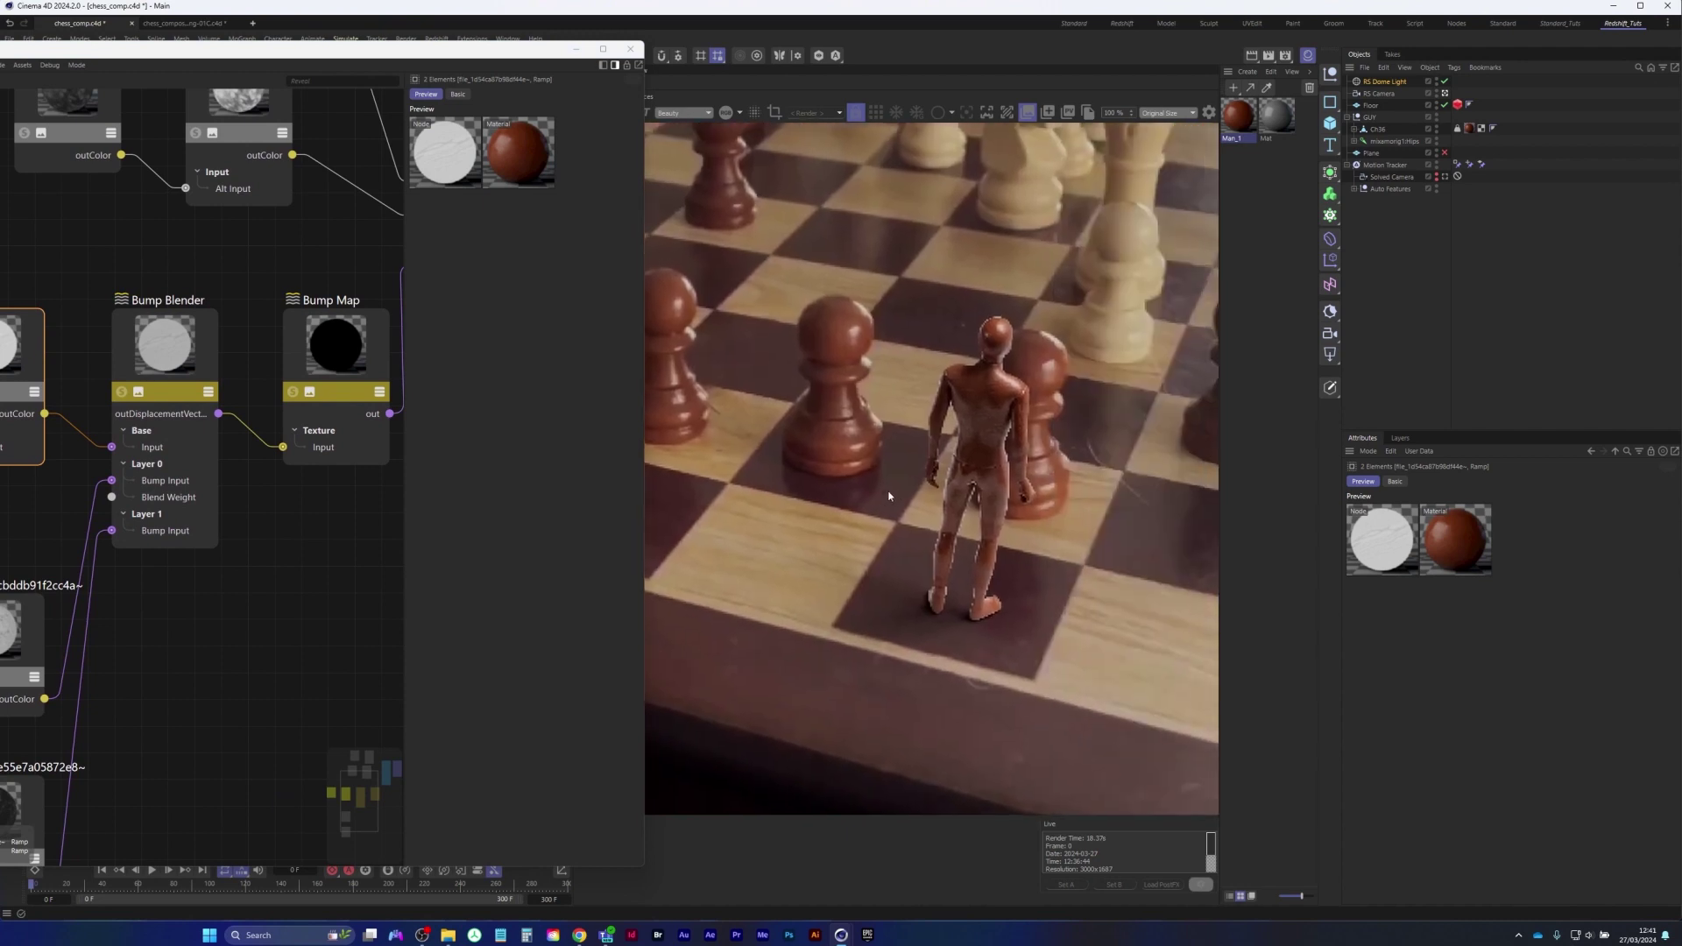
pyautogui.moveTo(328, 467); pyautogui.dragTo(245, 481, button='middle')
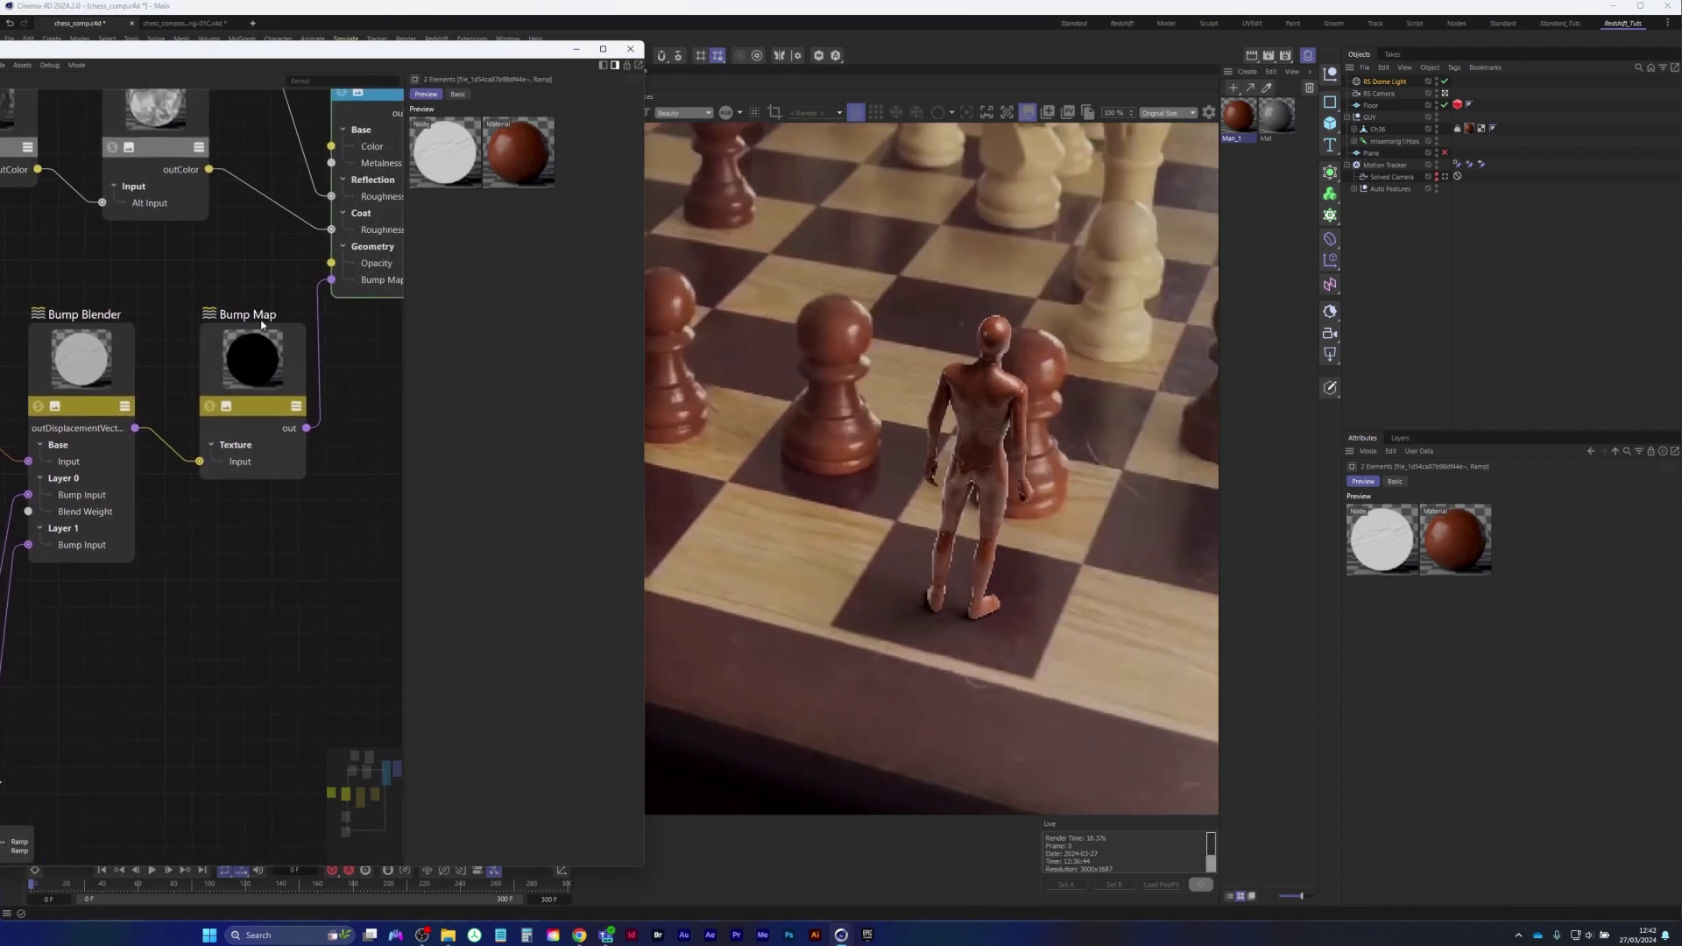
pyautogui.scroll(-5, 227, 517)
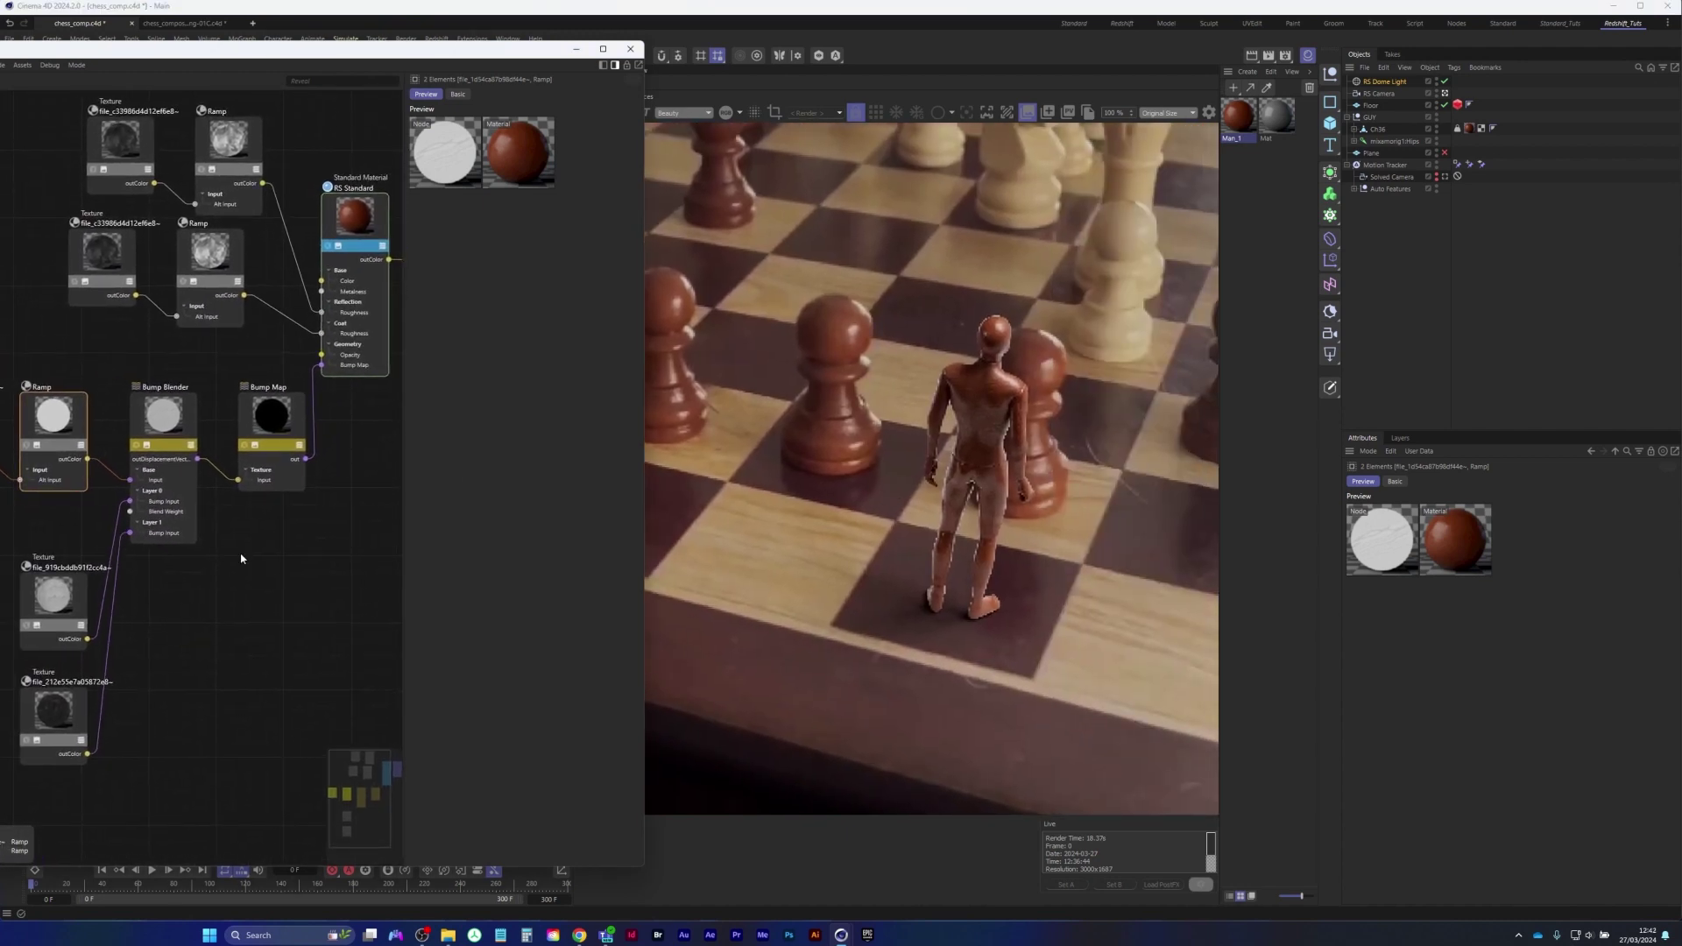
# Search the node library for "bump" and close it without adding a node
pyautogui.doubleClick(271, 565)
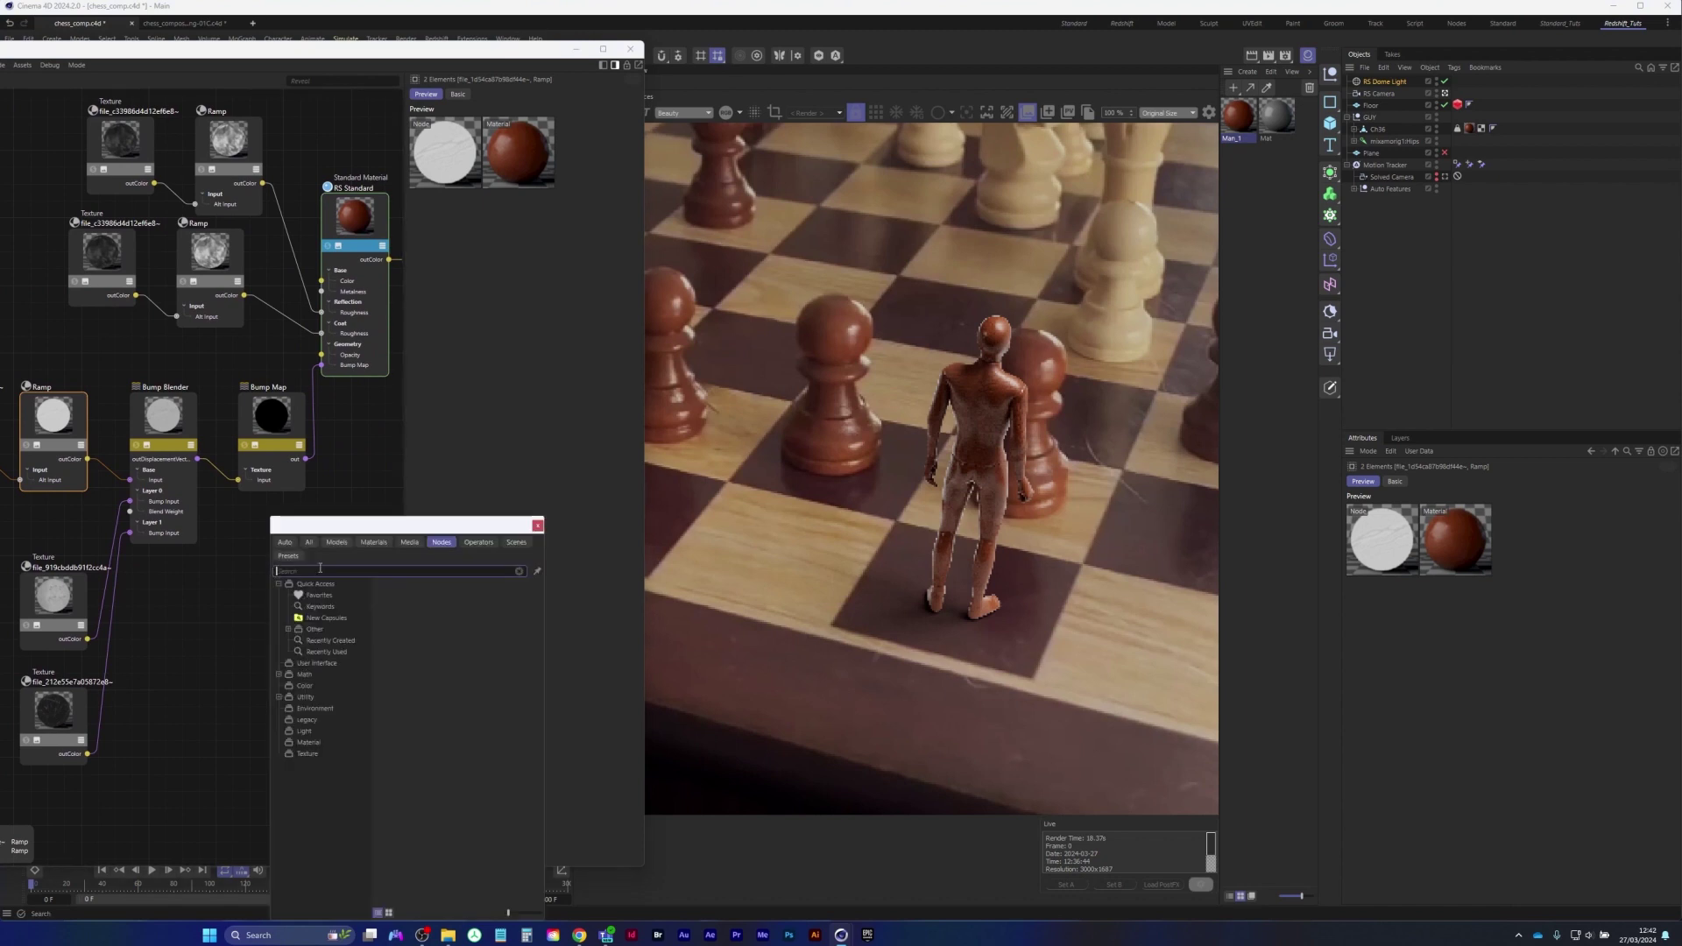
pyautogui.write('bump')
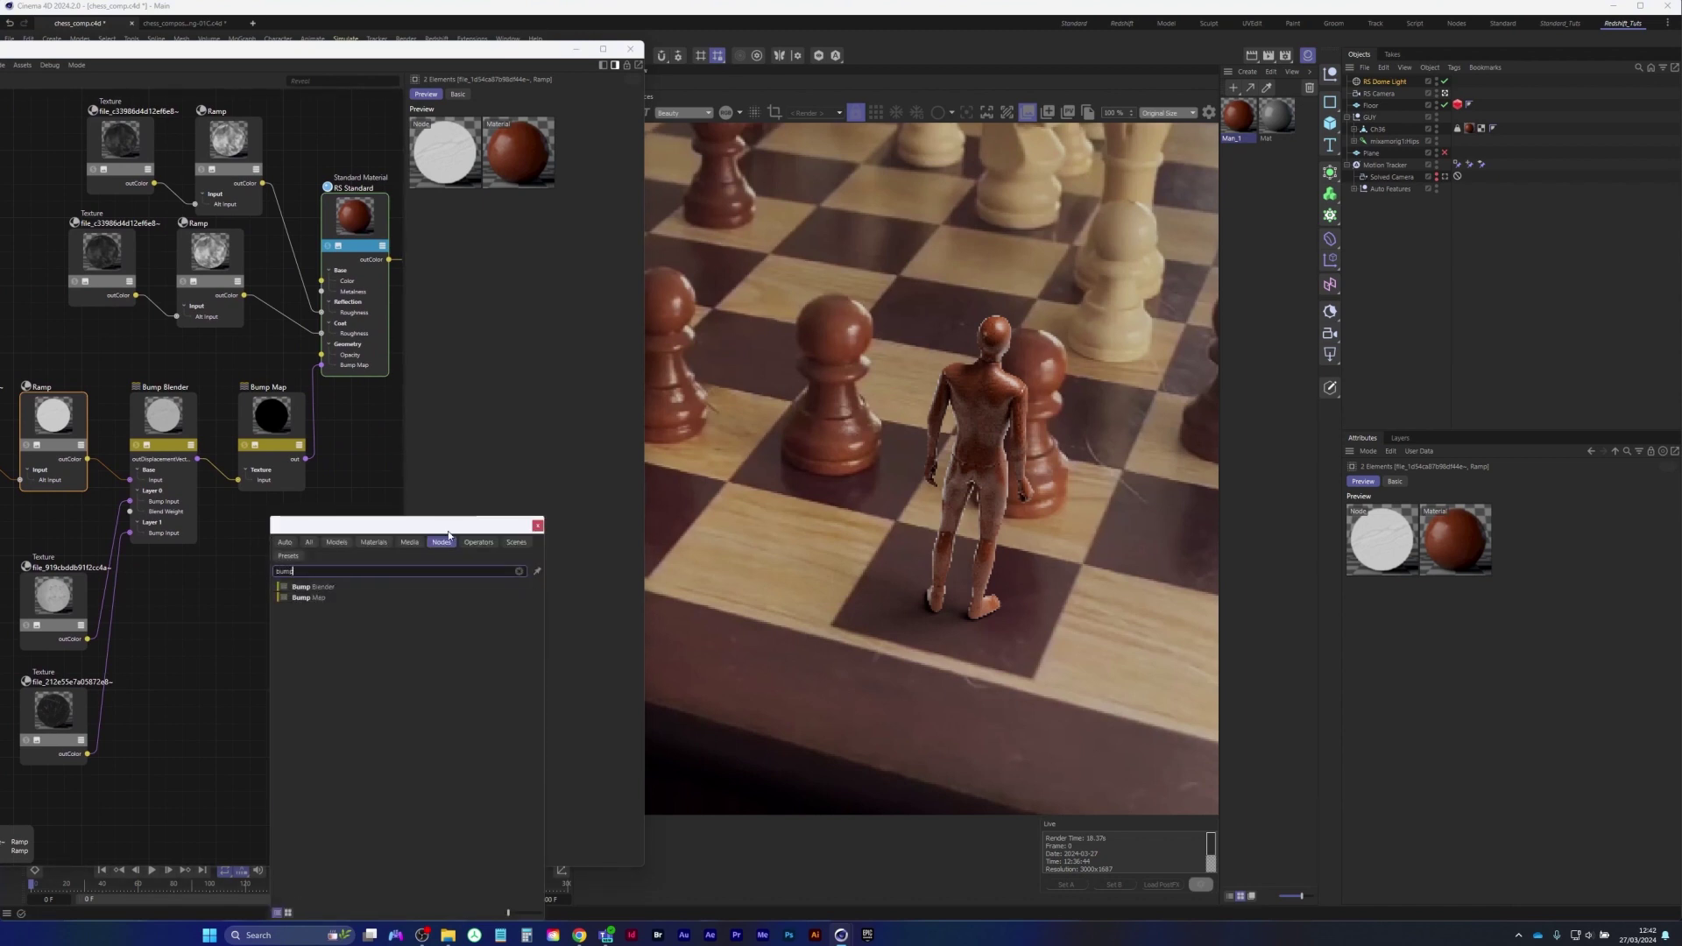
pyautogui.click(538, 526)
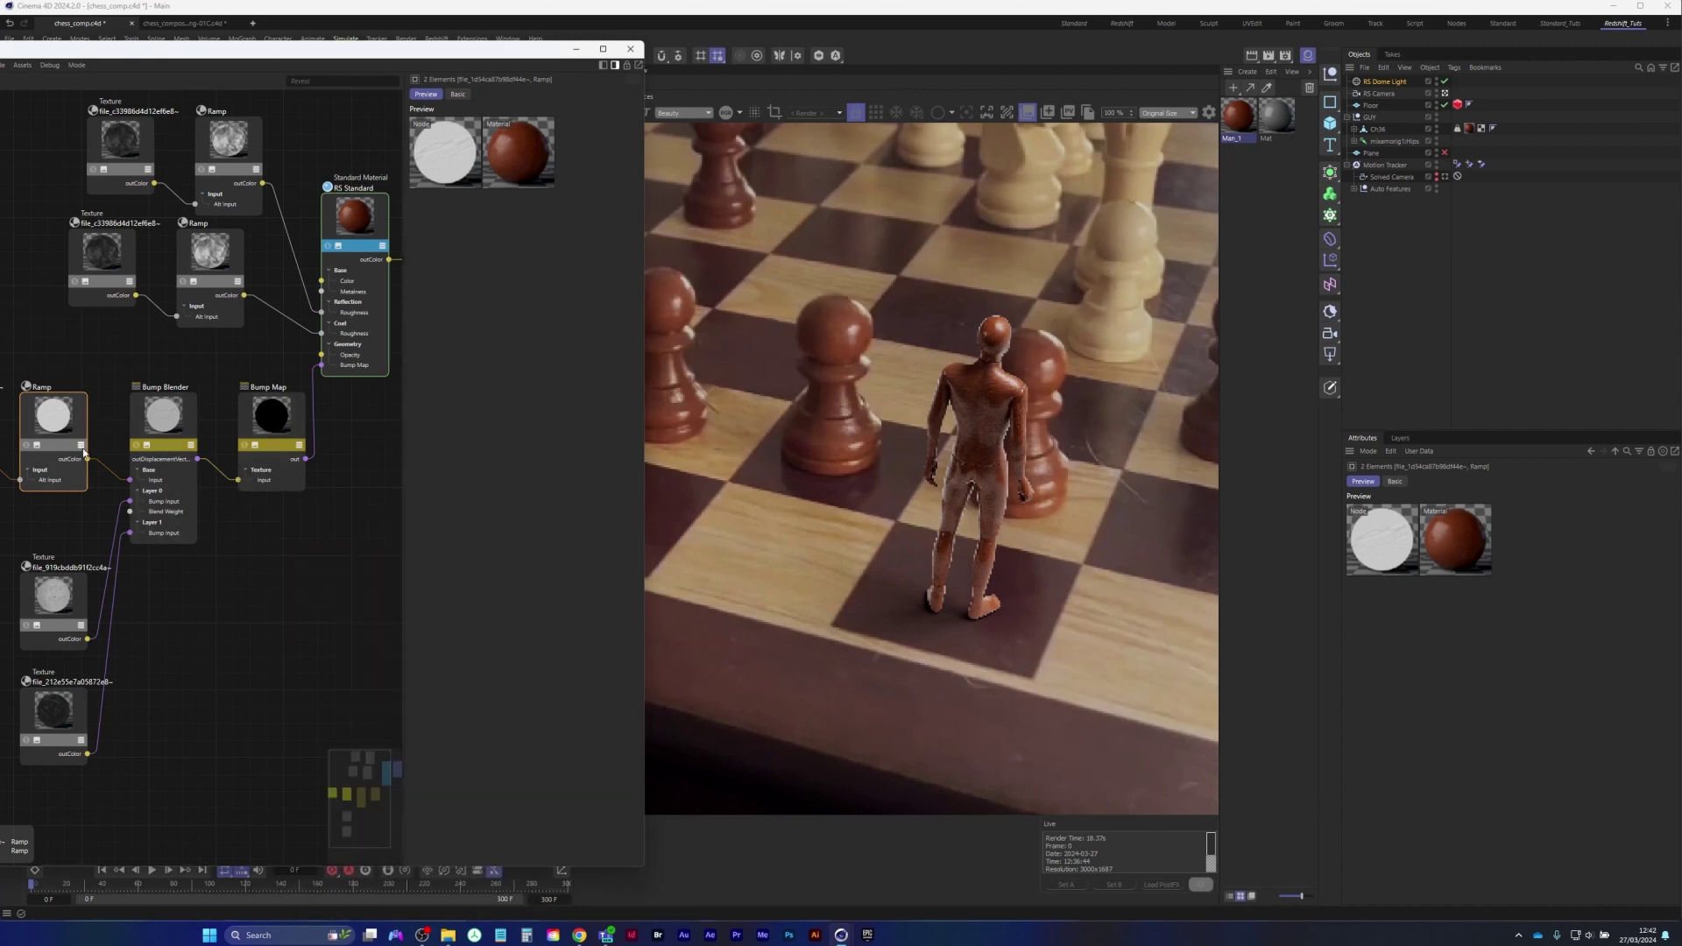
# Move the Node Editor off the render view and start the live Redshift render of the figure
pyautogui.moveTo(128, 480)
pyautogui.mouseDown()
pyautogui.moveTo(250, 478)
pyautogui.moveTo(105, 466)
pyautogui.moveTo(131, 479)
pyautogui.mouseUp()
pyautogui.moveTo(563, 48); pyautogui.dragTo(416, 66)
pyautogui.click(600, 116)
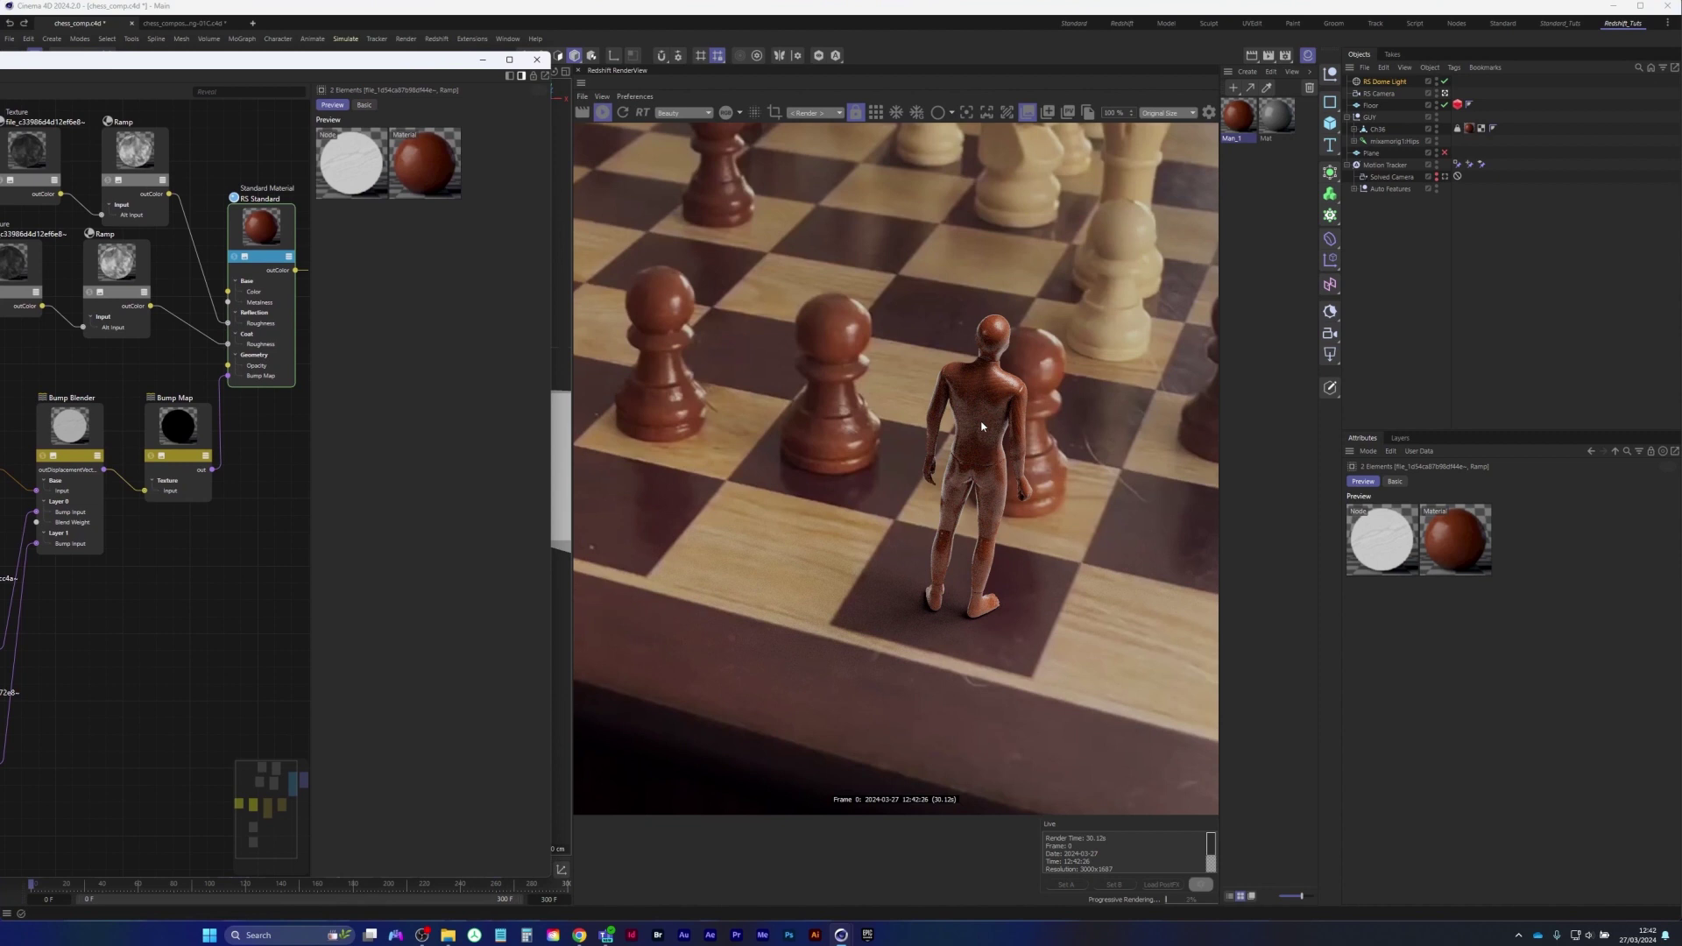
# Search the Asset Browser for "imperfections" and browse the results down to the scratches textures
pyautogui.scroll(8, 68, 537)
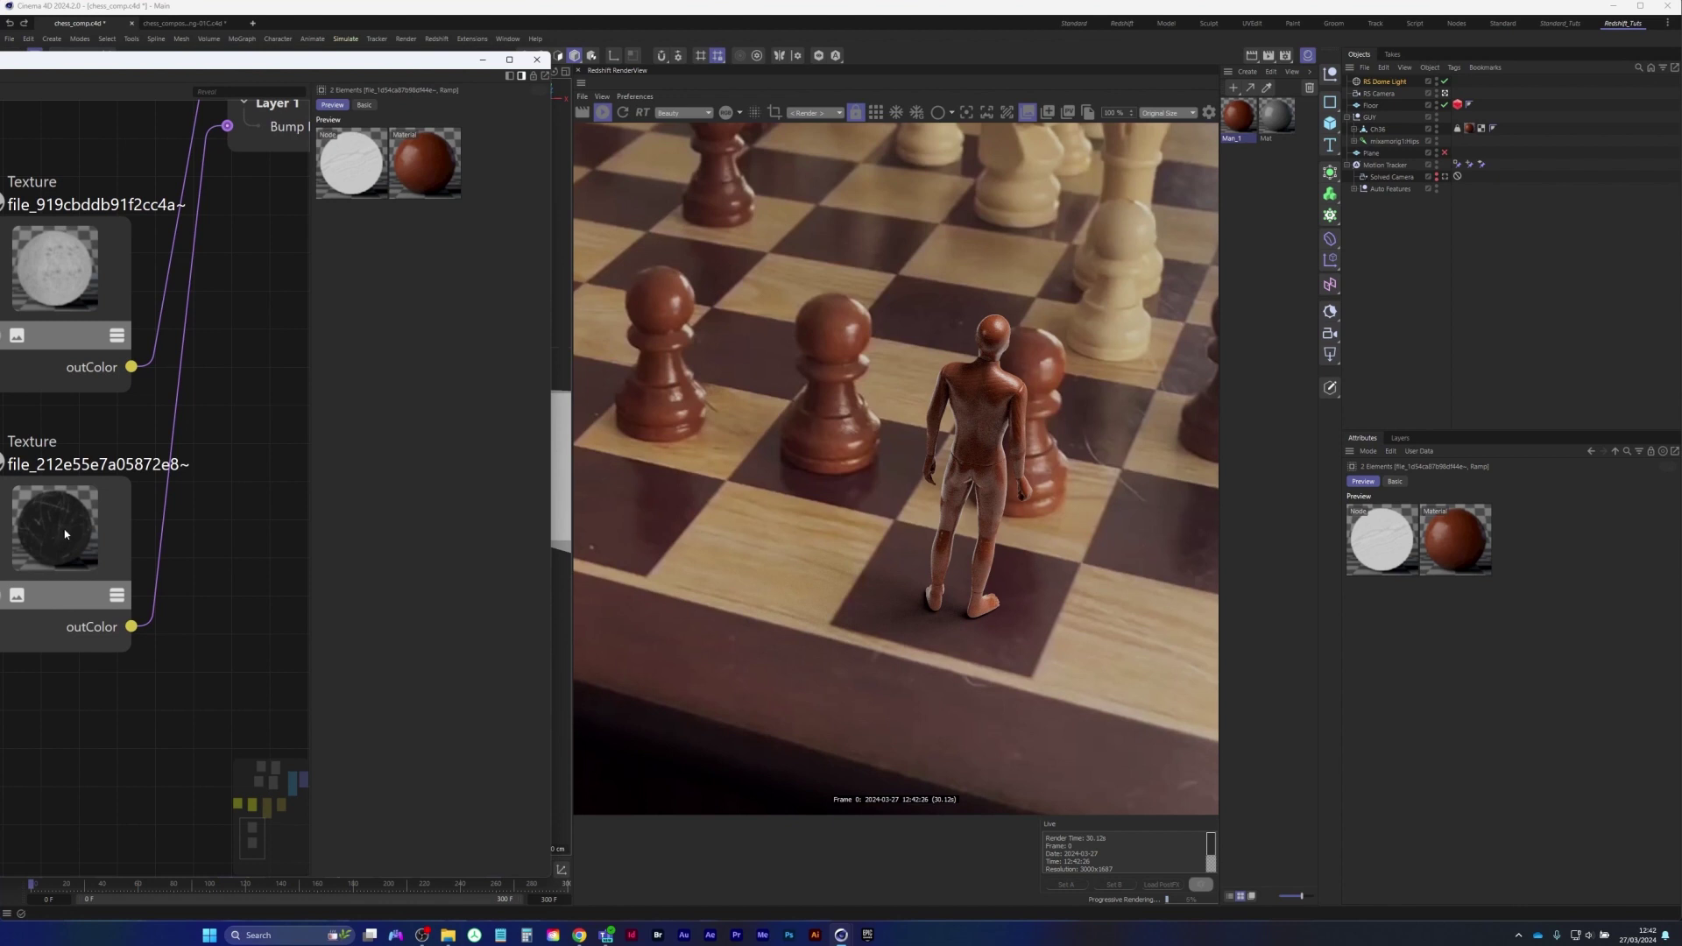
pyautogui.moveTo(154, 62); pyautogui.dragTo(721, 62)
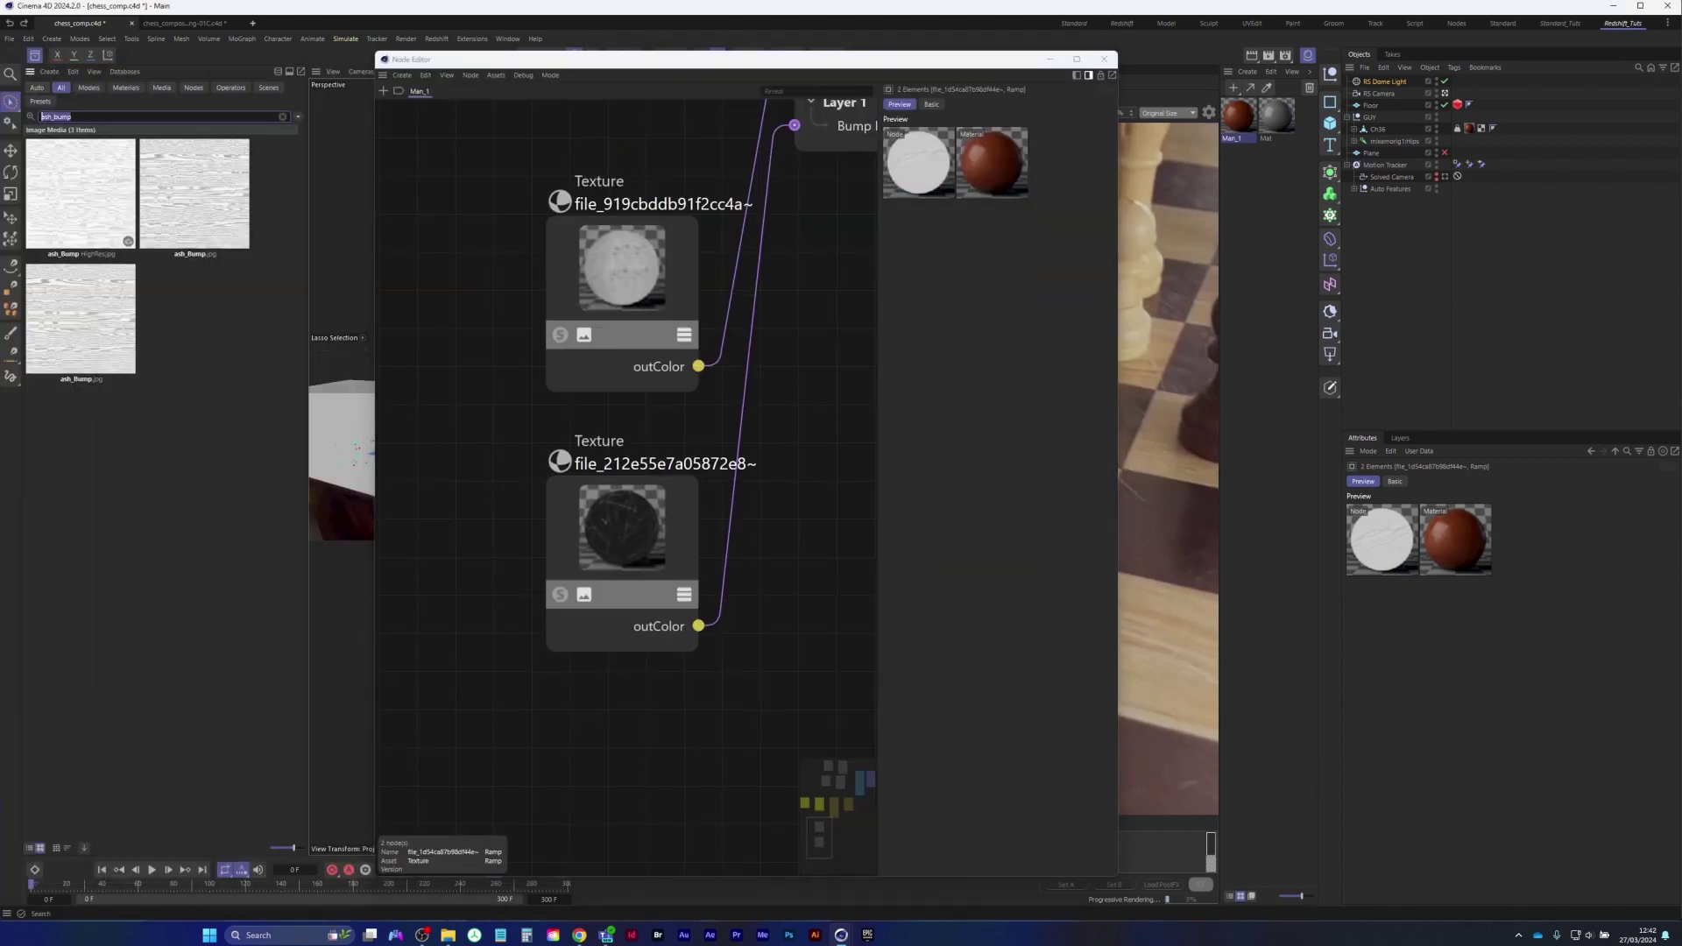
pyautogui.doubleClick(85, 116)
pyautogui.write('imperfections')
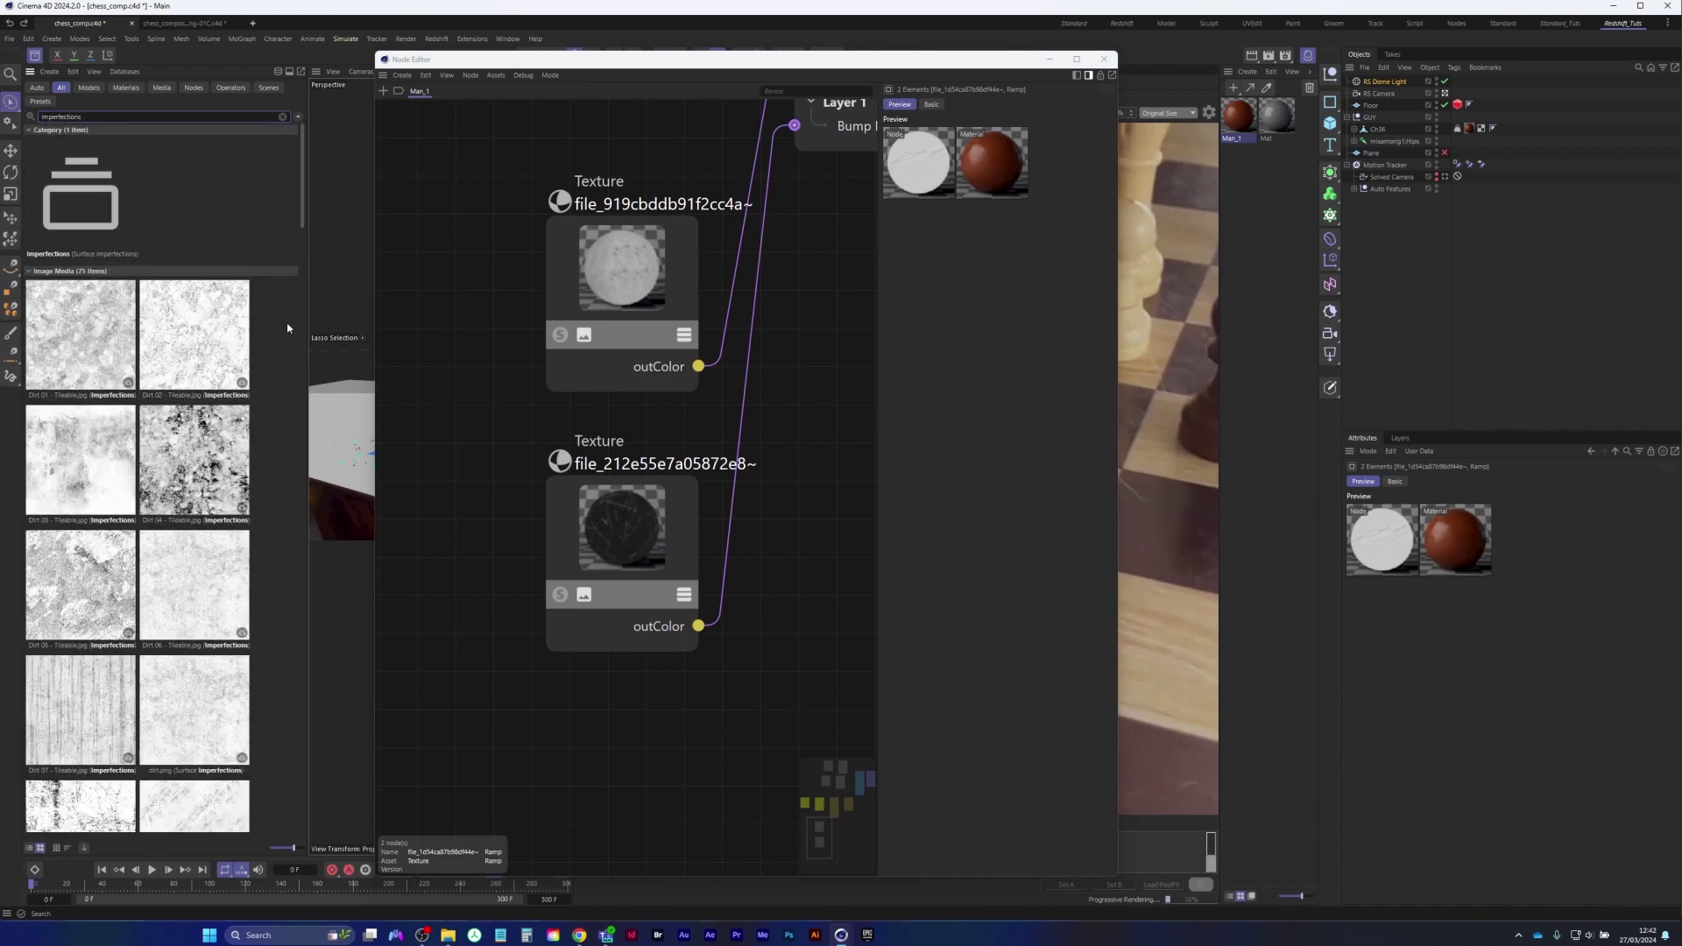
pyautogui.scroll(-5, 294, 361)
pyautogui.moveTo(295, 363); pyautogui.dragTo(289, 620)
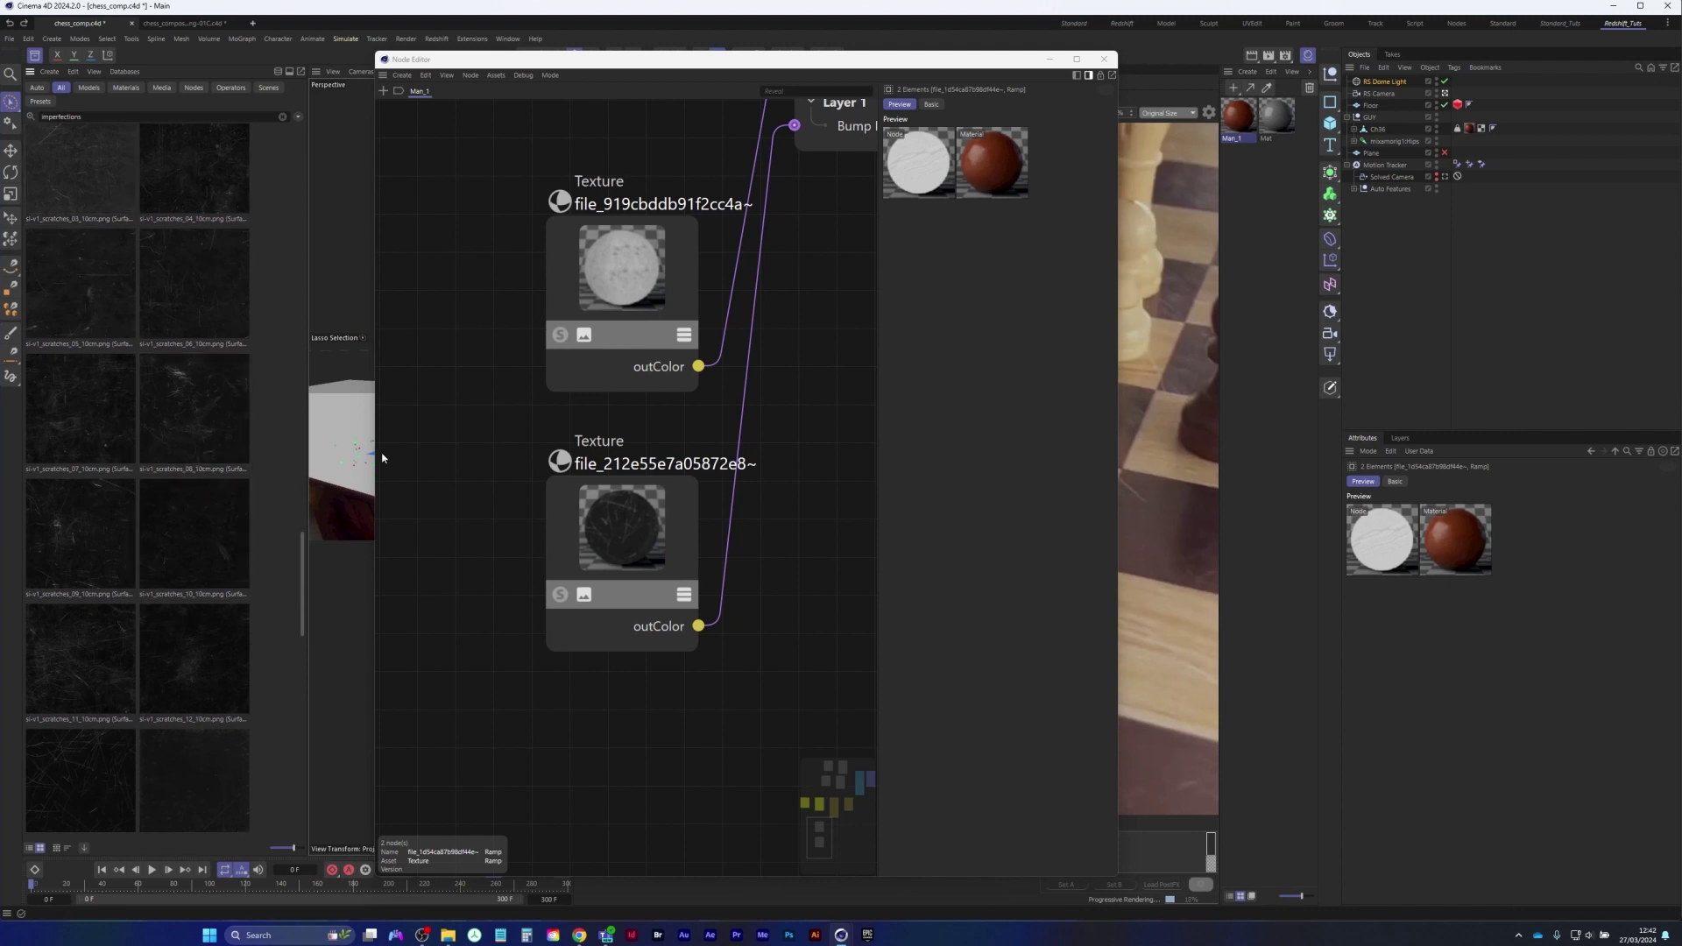
# Check the figure's upper body with a render region beside the node graph, and switch the region off again
pyautogui.scroll(-5, 582, 406)
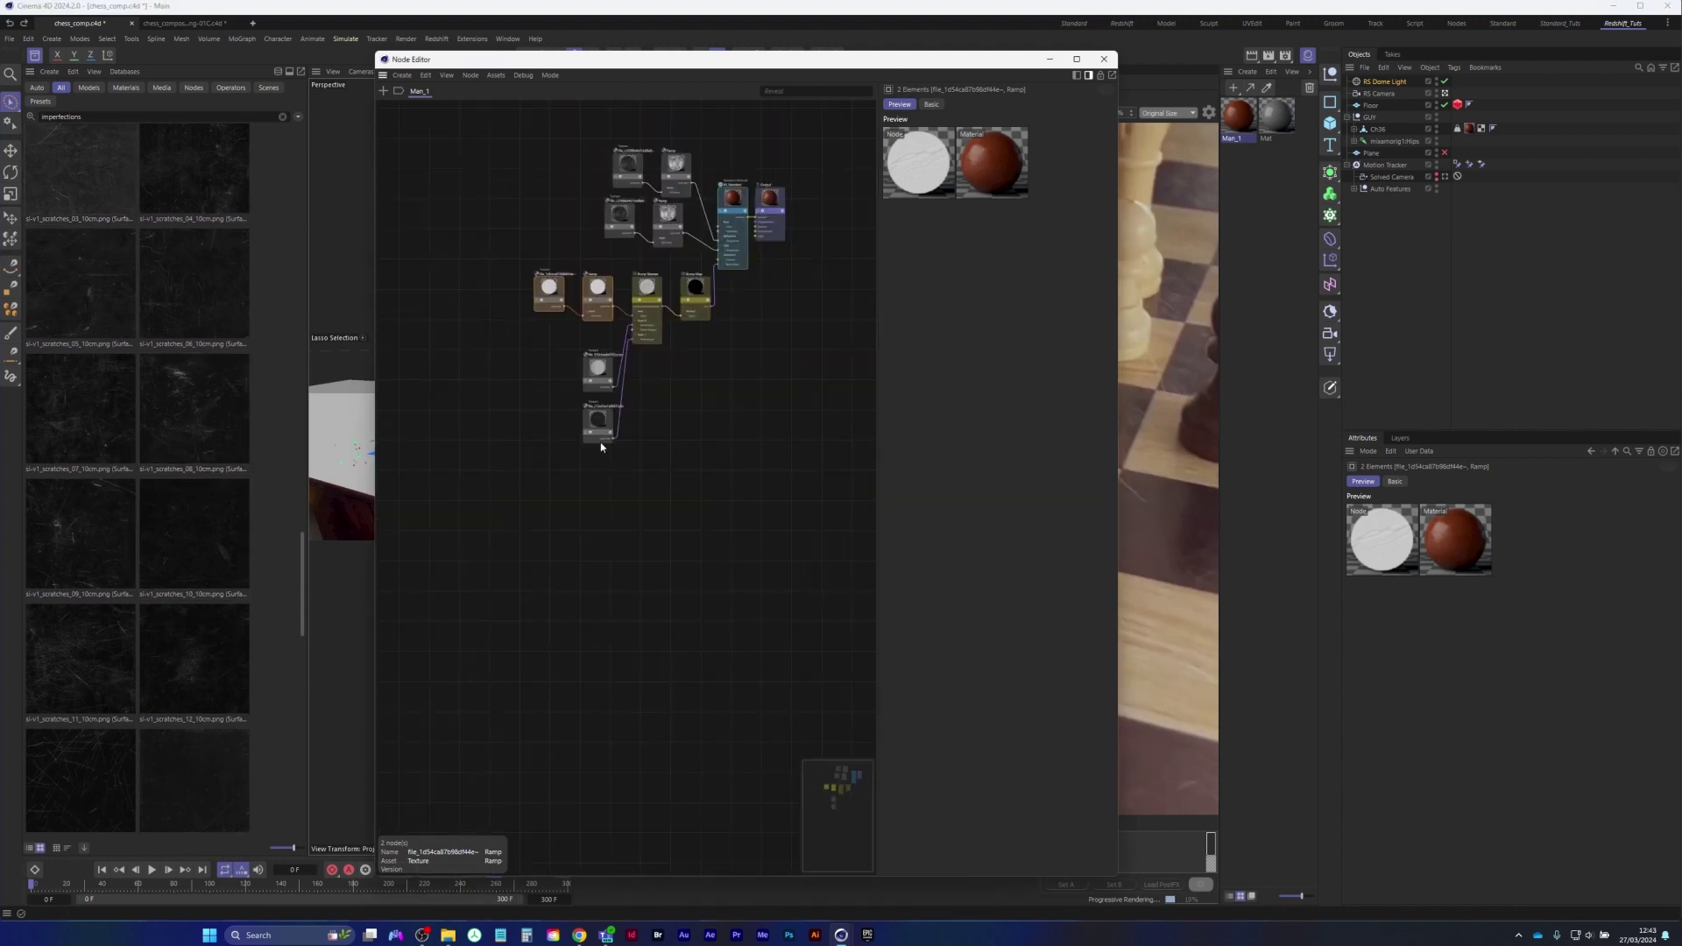
pyautogui.scroll(3, 581, 469)
pyautogui.scroll(2, 574, 473)
pyautogui.moveTo(582, 470); pyautogui.dragTo(586, 495, button='middle')
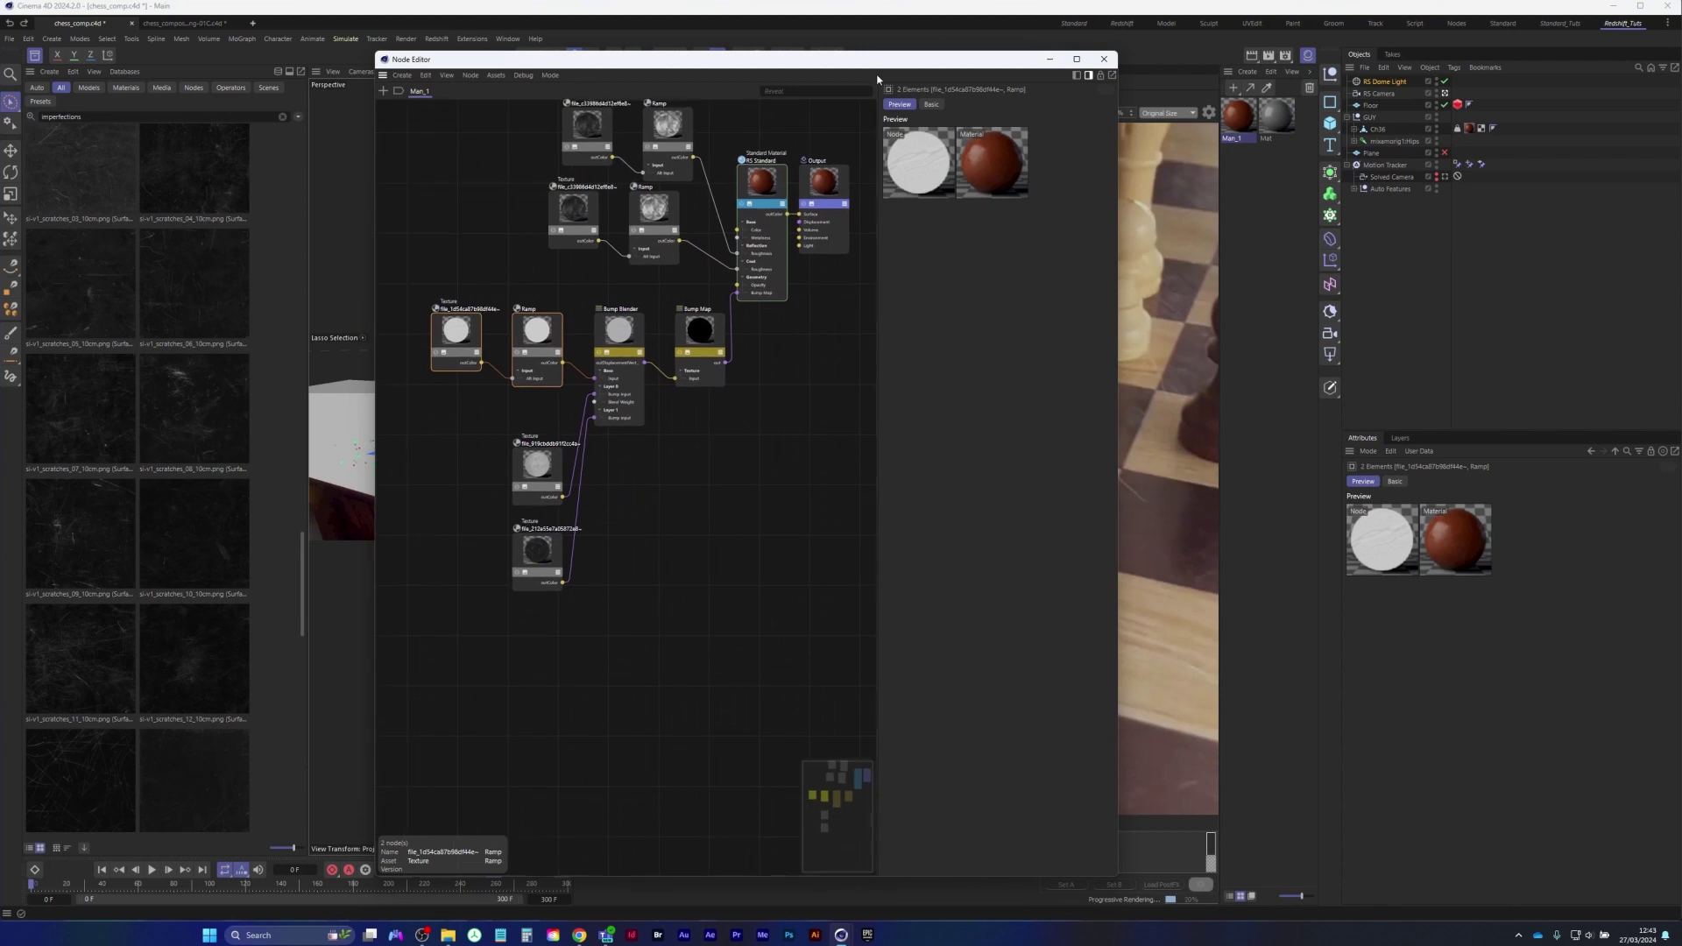
pyautogui.moveTo(880, 60); pyautogui.dragTo(289, 65)
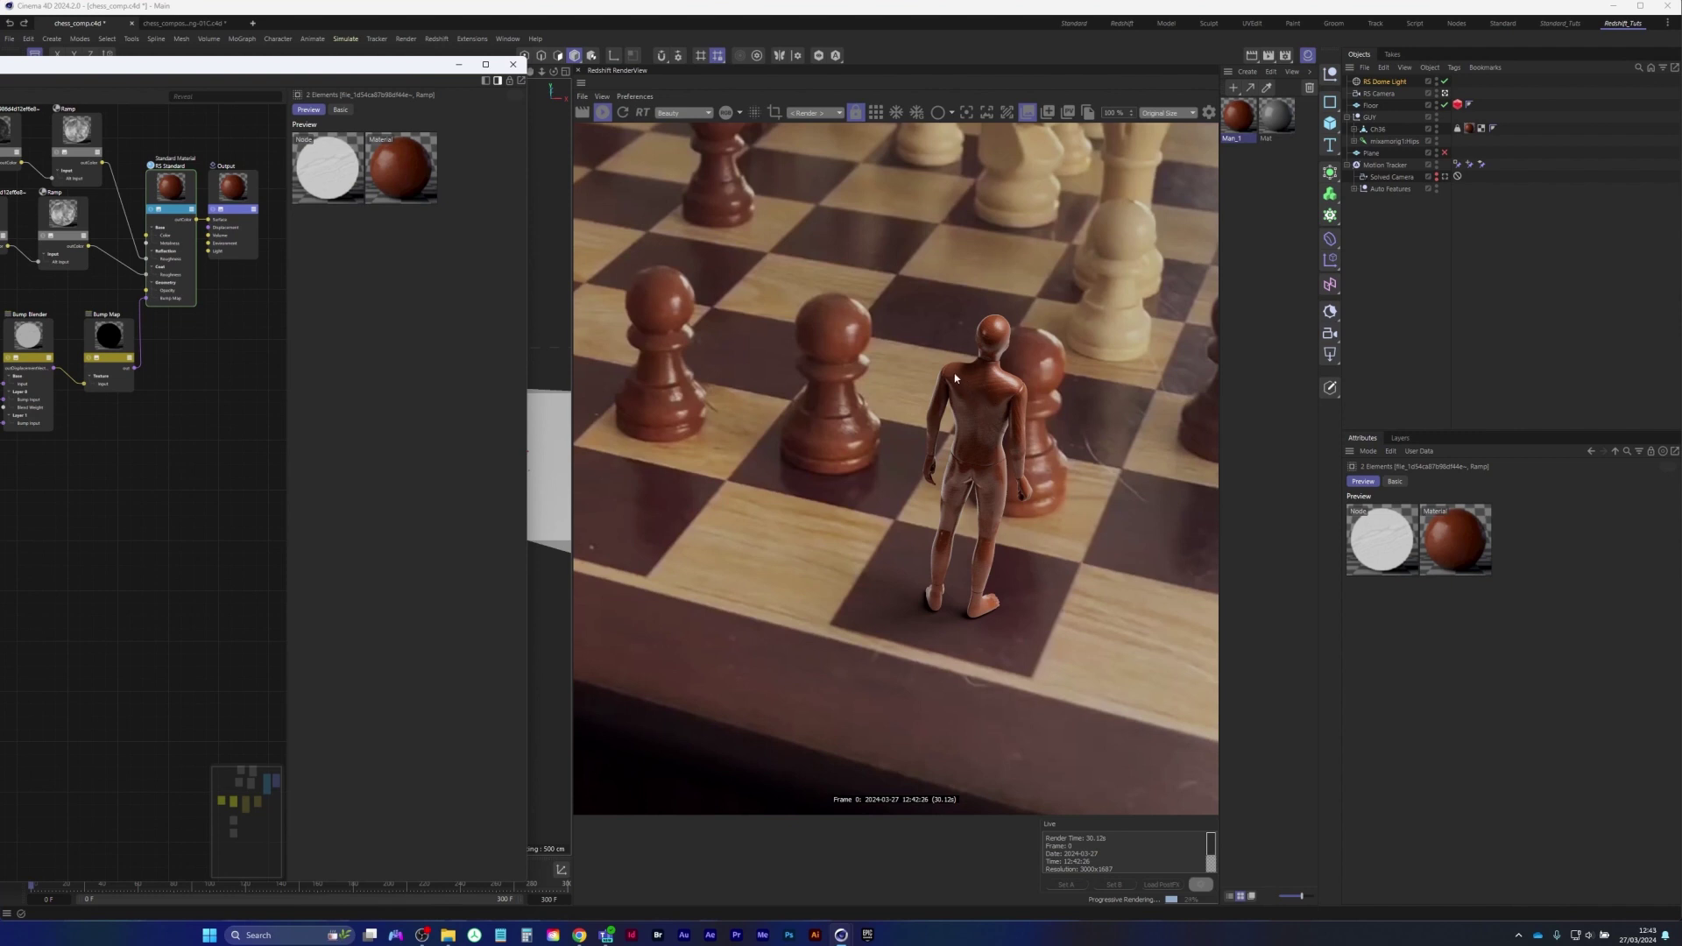
pyautogui.moveTo(928, 341); pyautogui.dragTo(1043, 431)
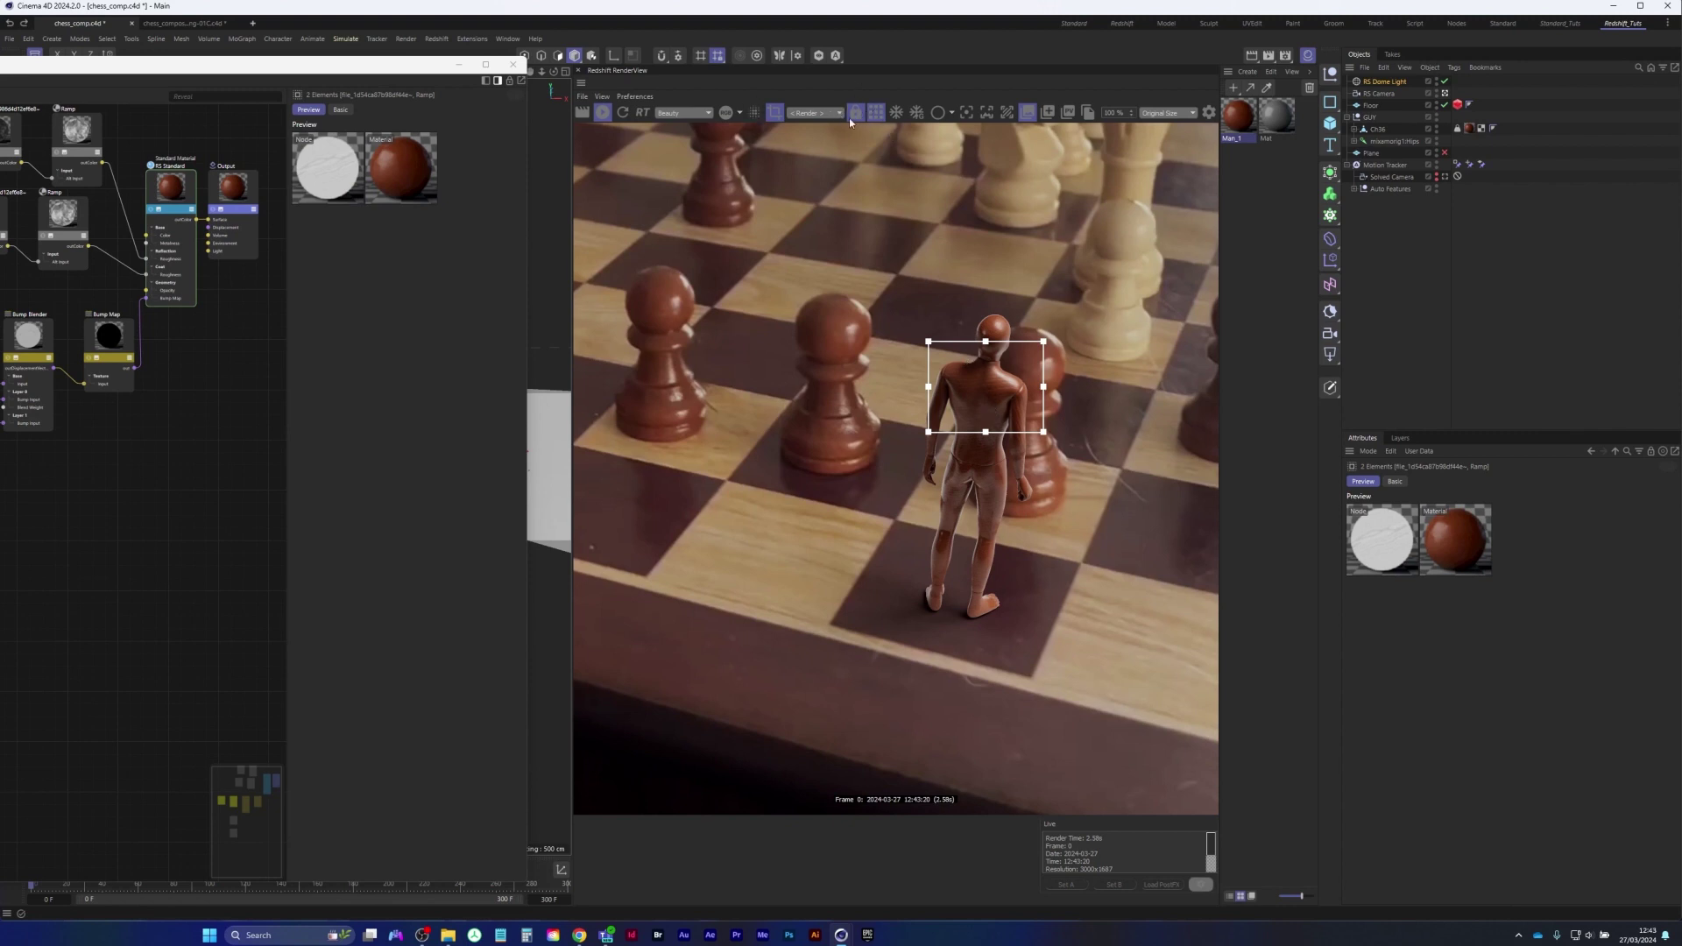
pyautogui.click(775, 113)
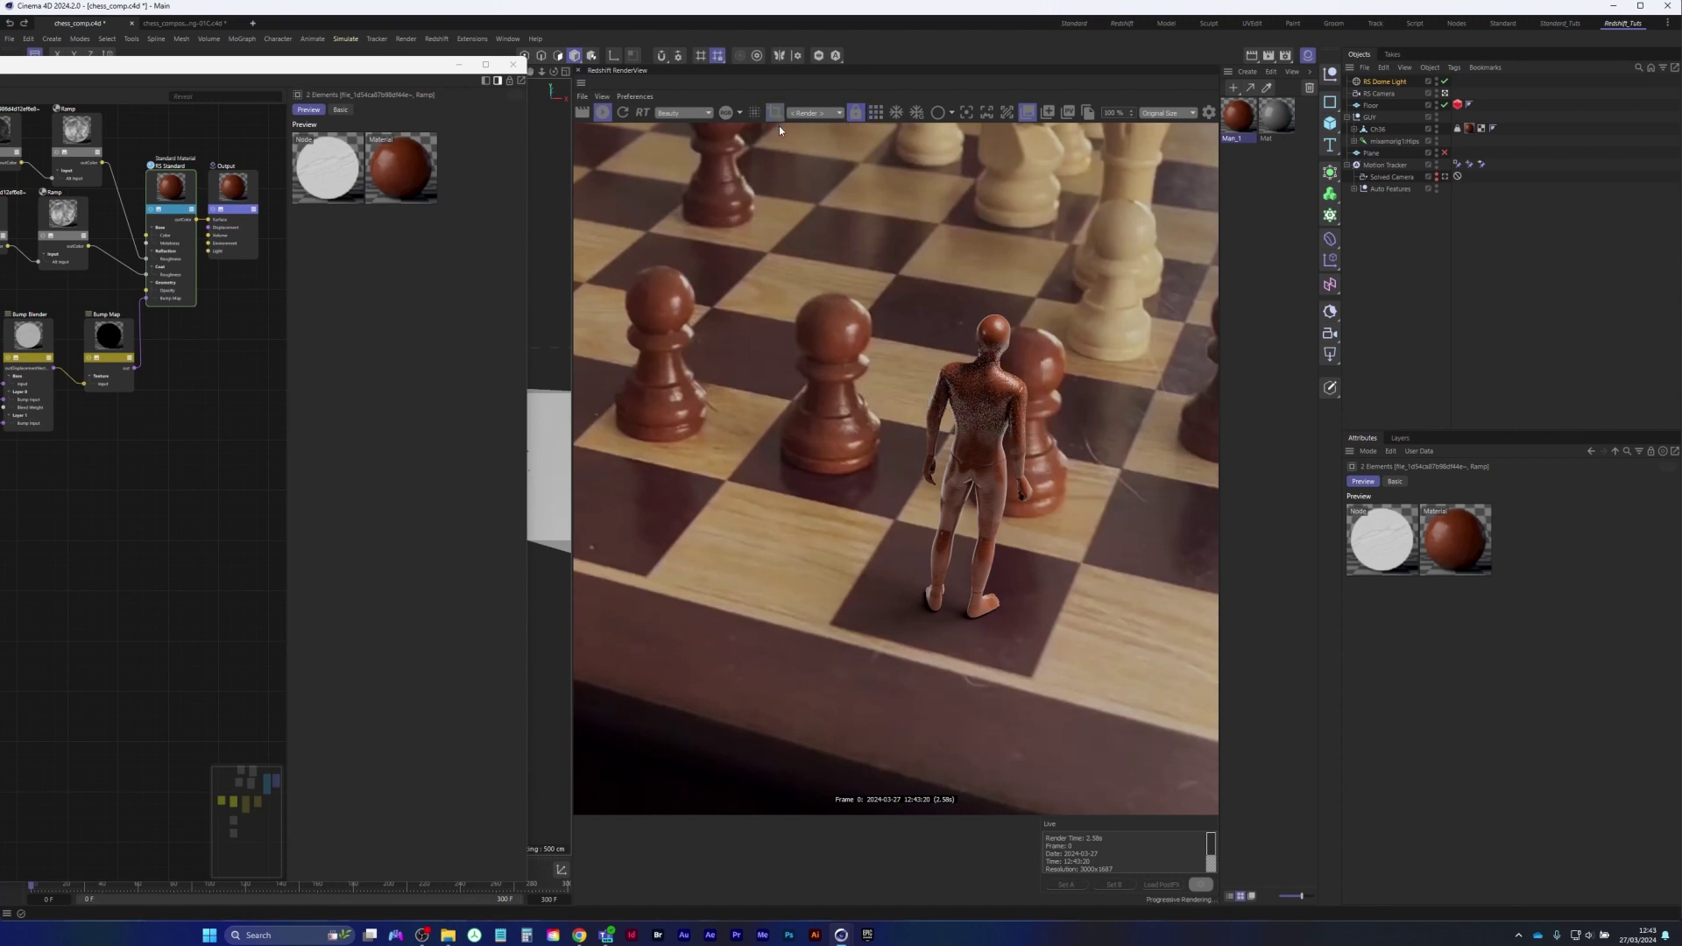
# Examine the two Texture nodes feeding Layer 0 and Layer 1 of the Bump Blender and their link to the Bump Map
pyautogui.moveTo(112, 491); pyautogui.dragTo(162, 496, button='middle')
pyautogui.scroll(5, 17, 569)
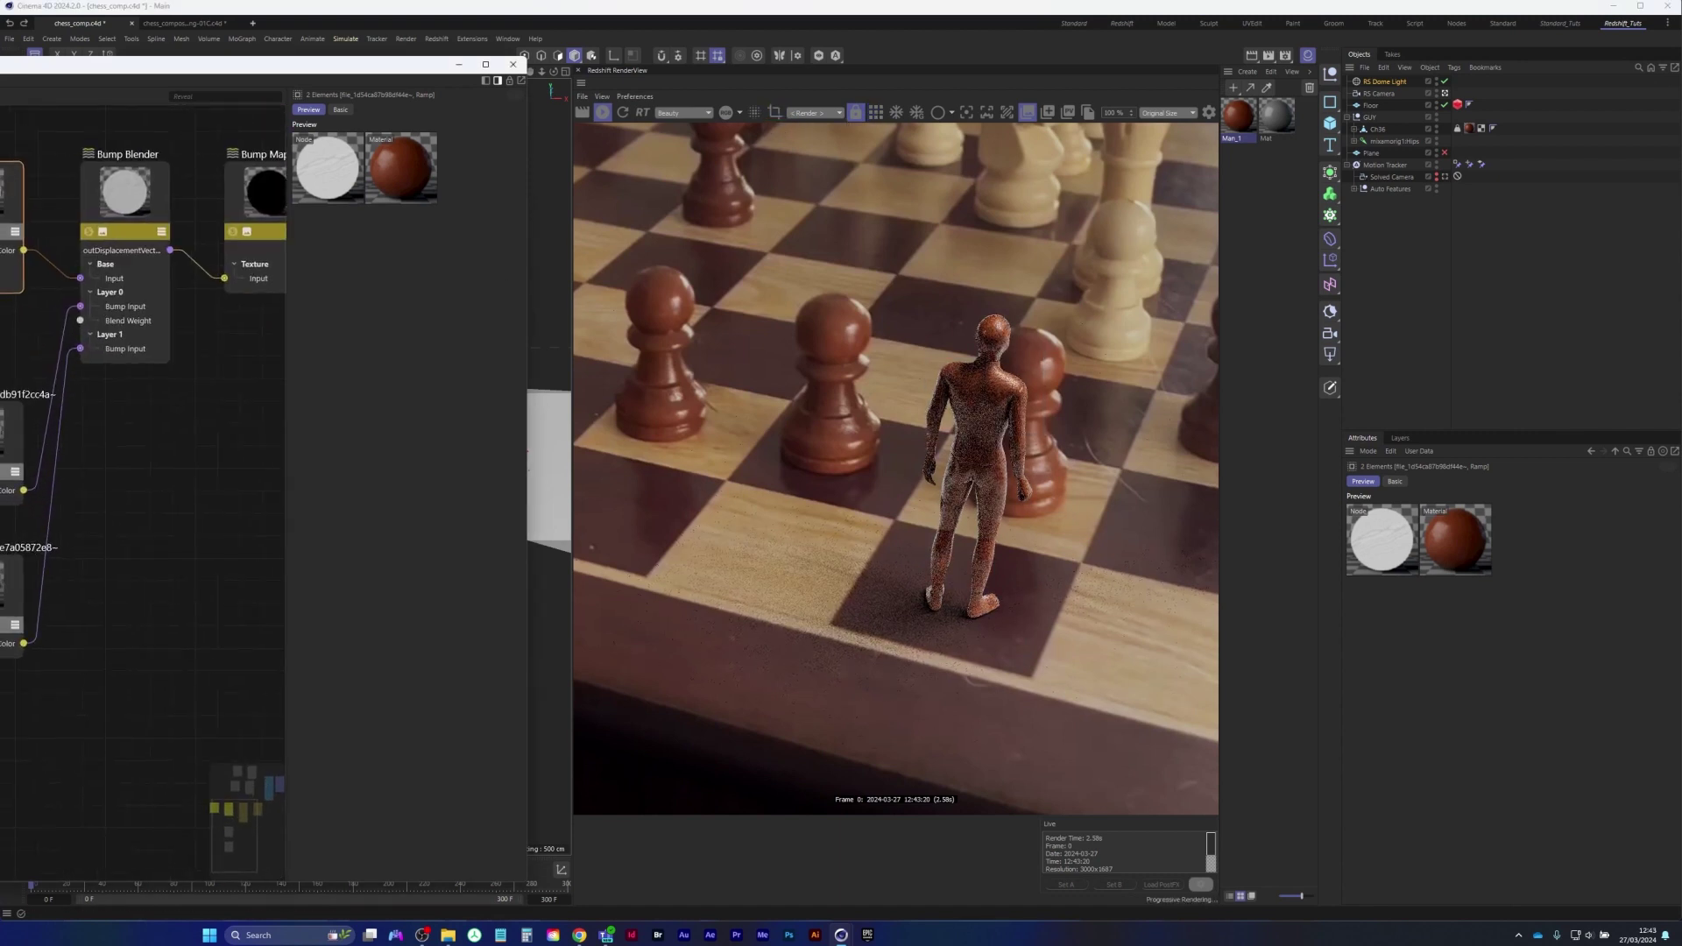
pyautogui.moveTo(18, 569); pyautogui.dragTo(79, 530, button='middle')
pyautogui.scroll(2, 38, 524)
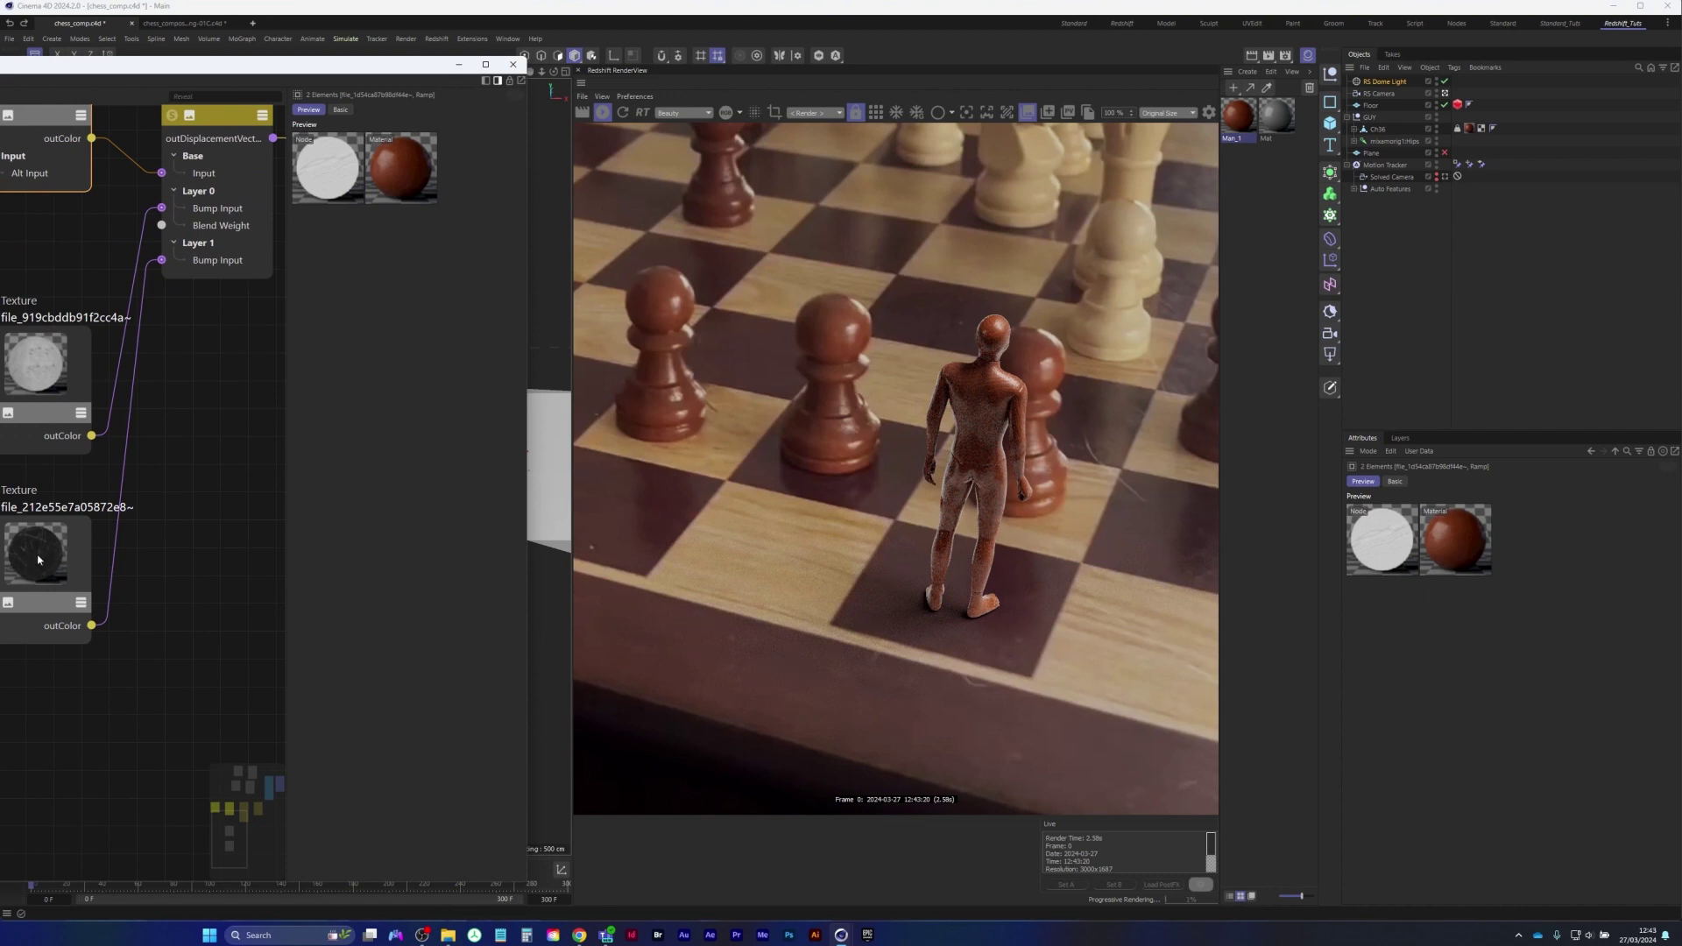
pyautogui.moveTo(179, 65); pyautogui.dragTo(535, 51)
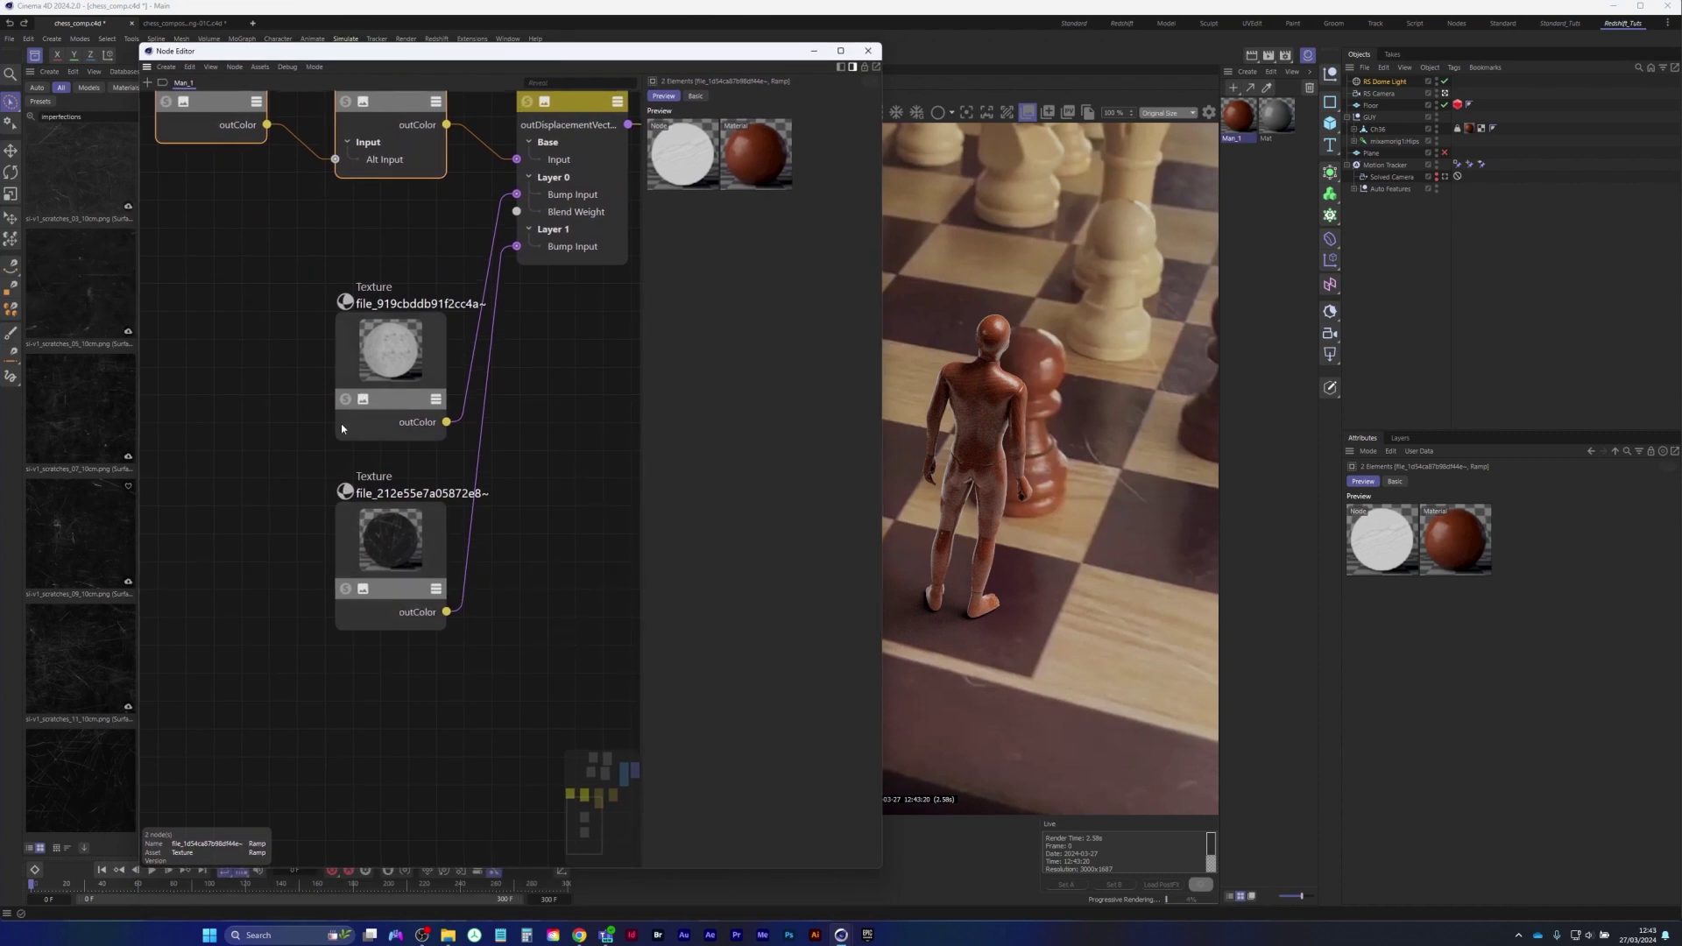
pyautogui.moveTo(342, 428); pyautogui.dragTo(275, 455, button='middle')
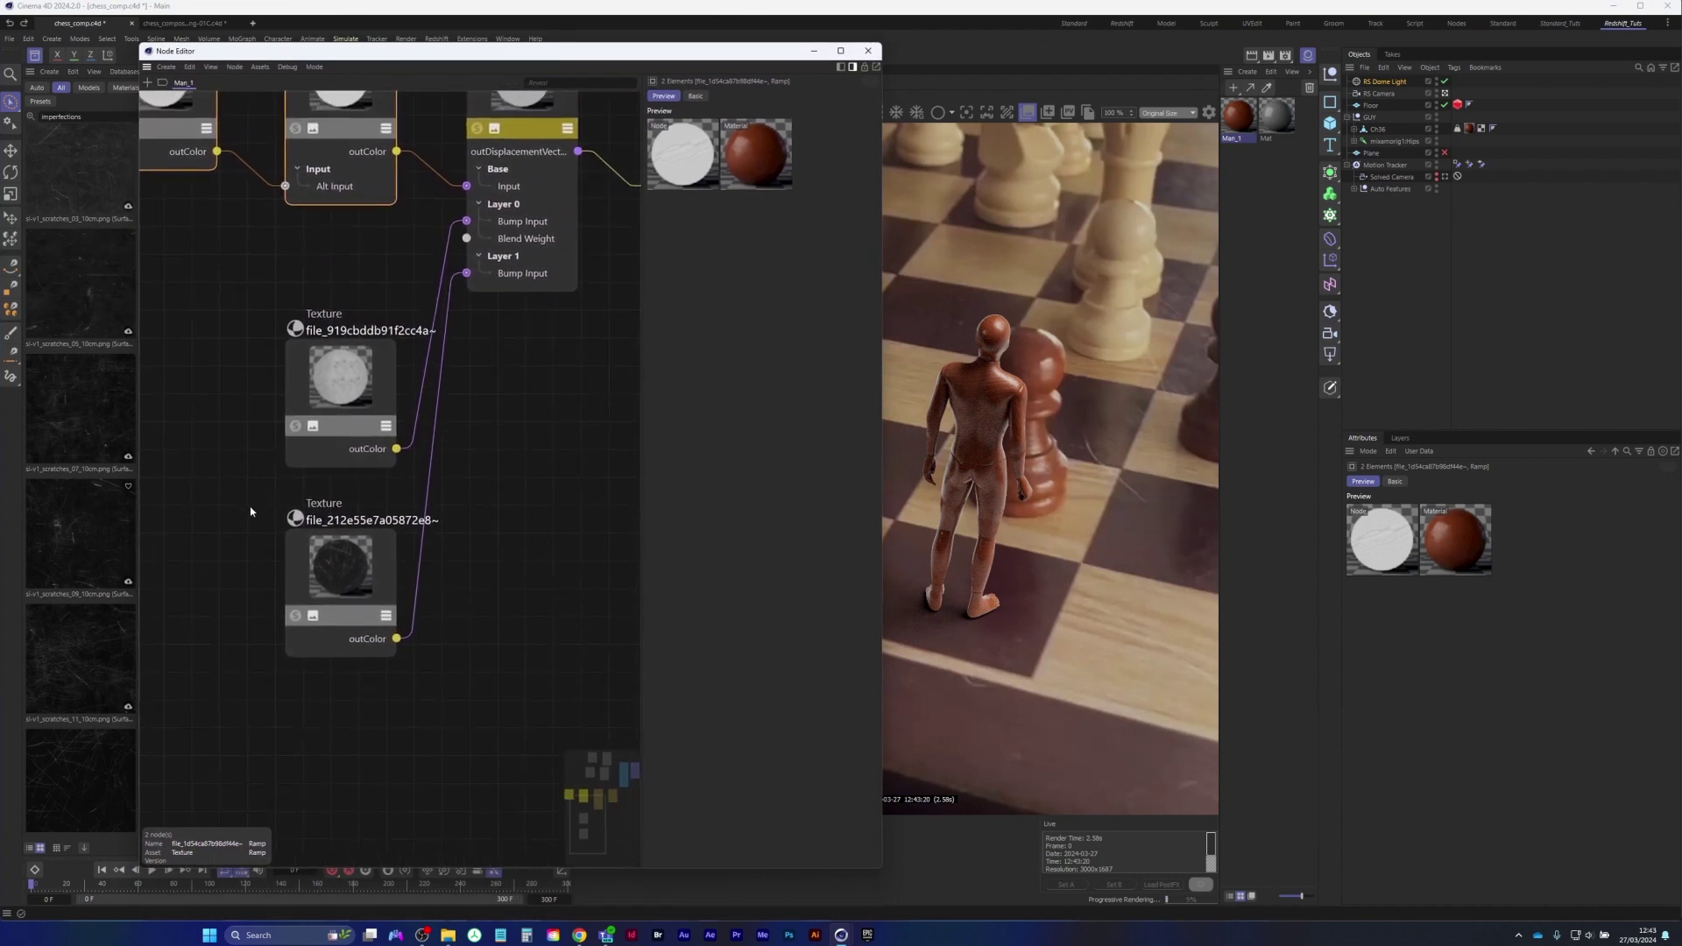
pyautogui.moveTo(370, 273); pyautogui.dragTo(311, 421, button='middle')
pyautogui.scroll(-2, 418, 378)
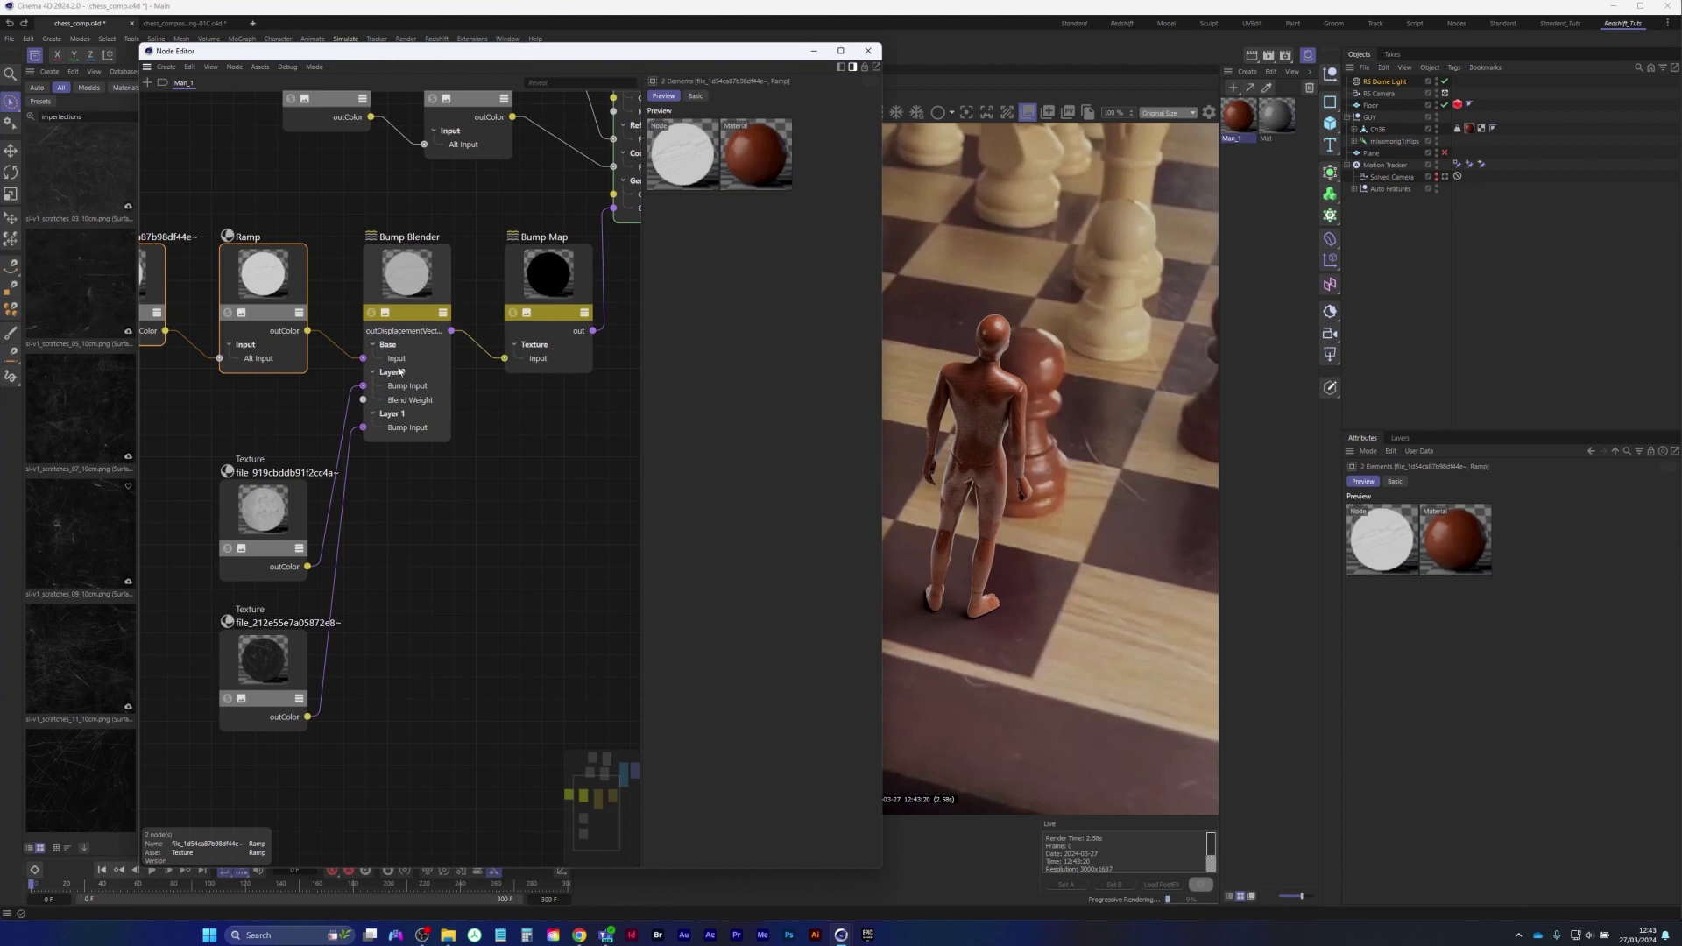
# Look up the Bump Blender and Bump Map entries in the node library again, and close it without adding either
pyautogui.doubleClick(473, 532)
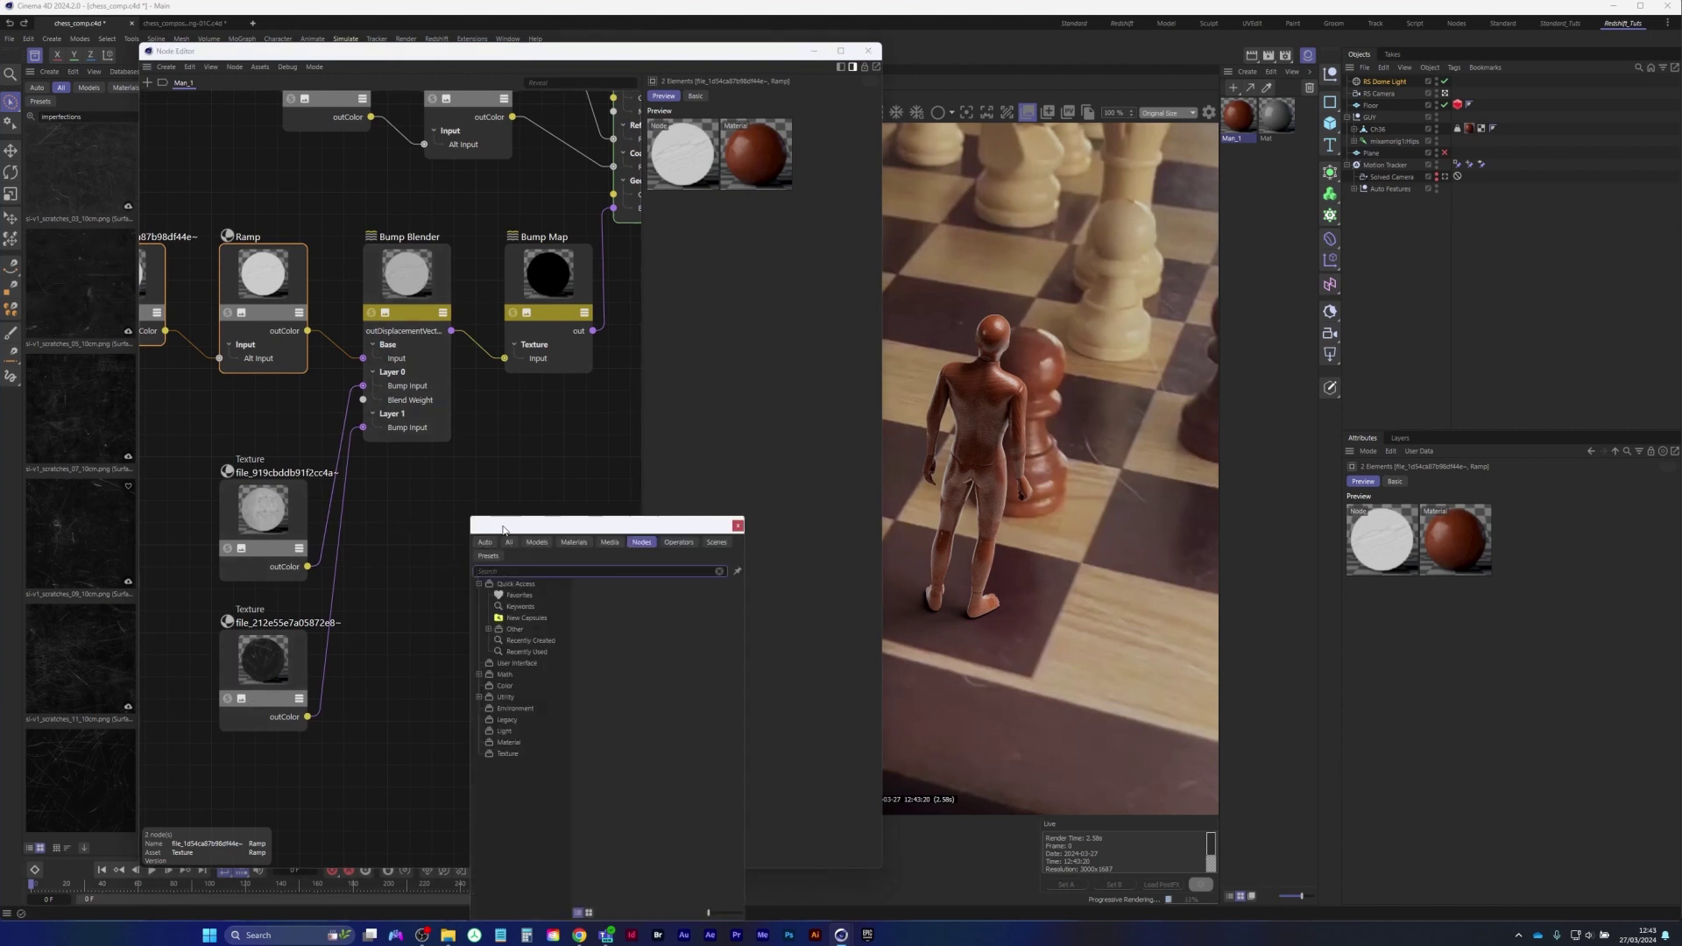
pyautogui.write('bump')
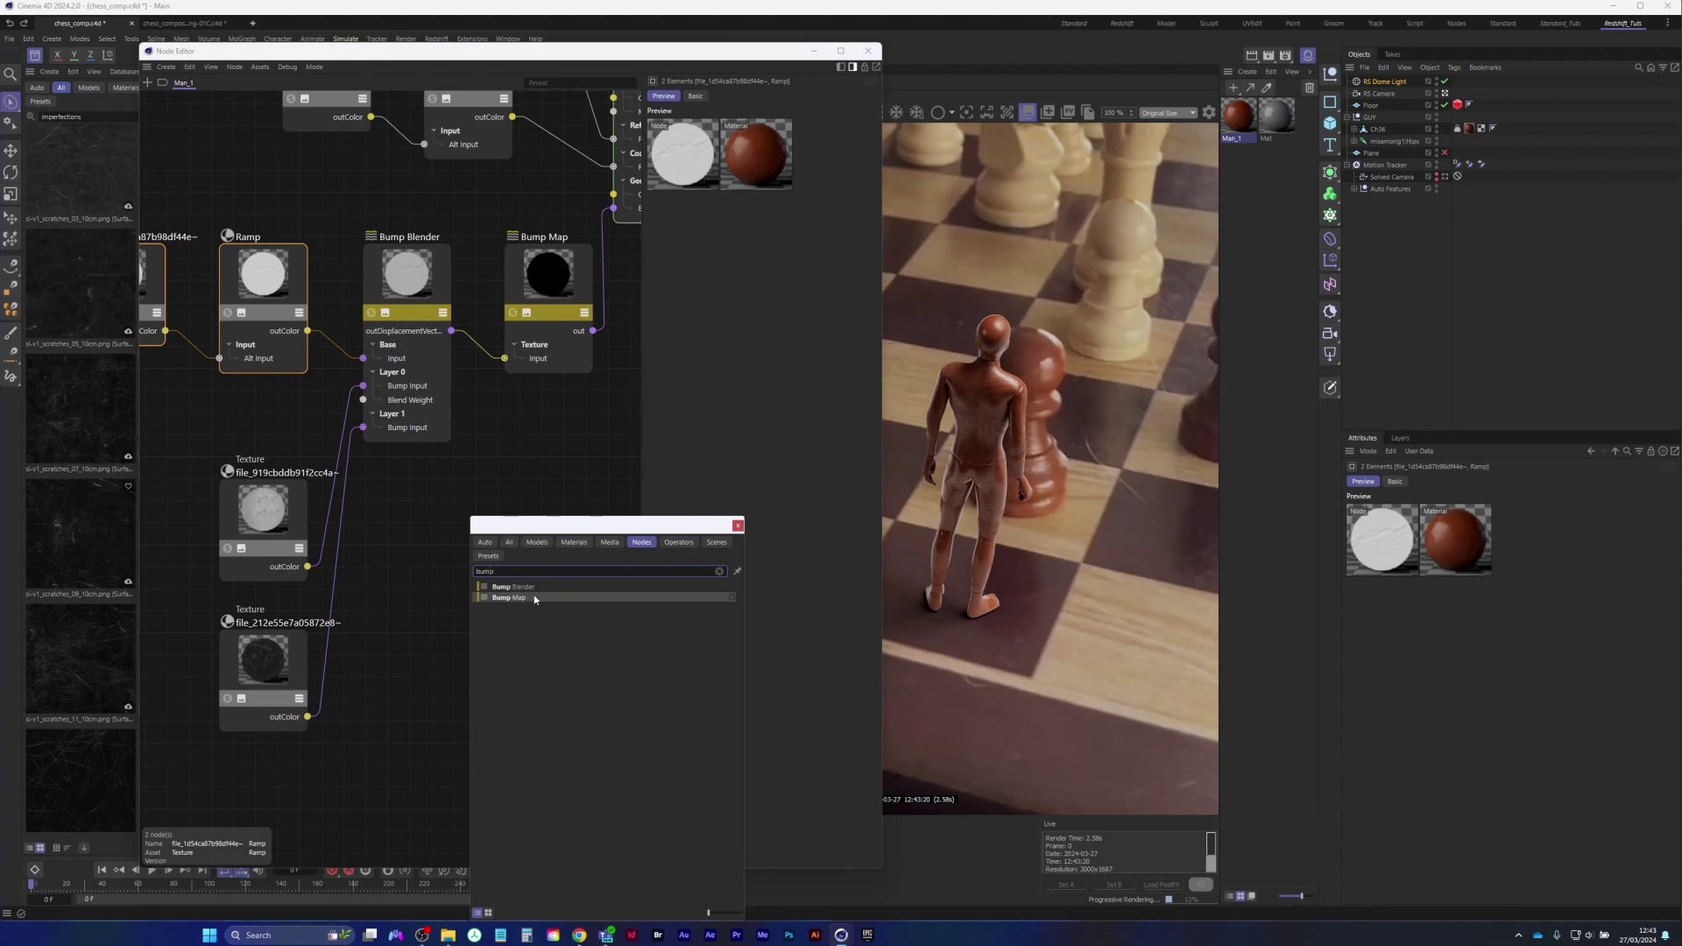
pyautogui.click(738, 525)
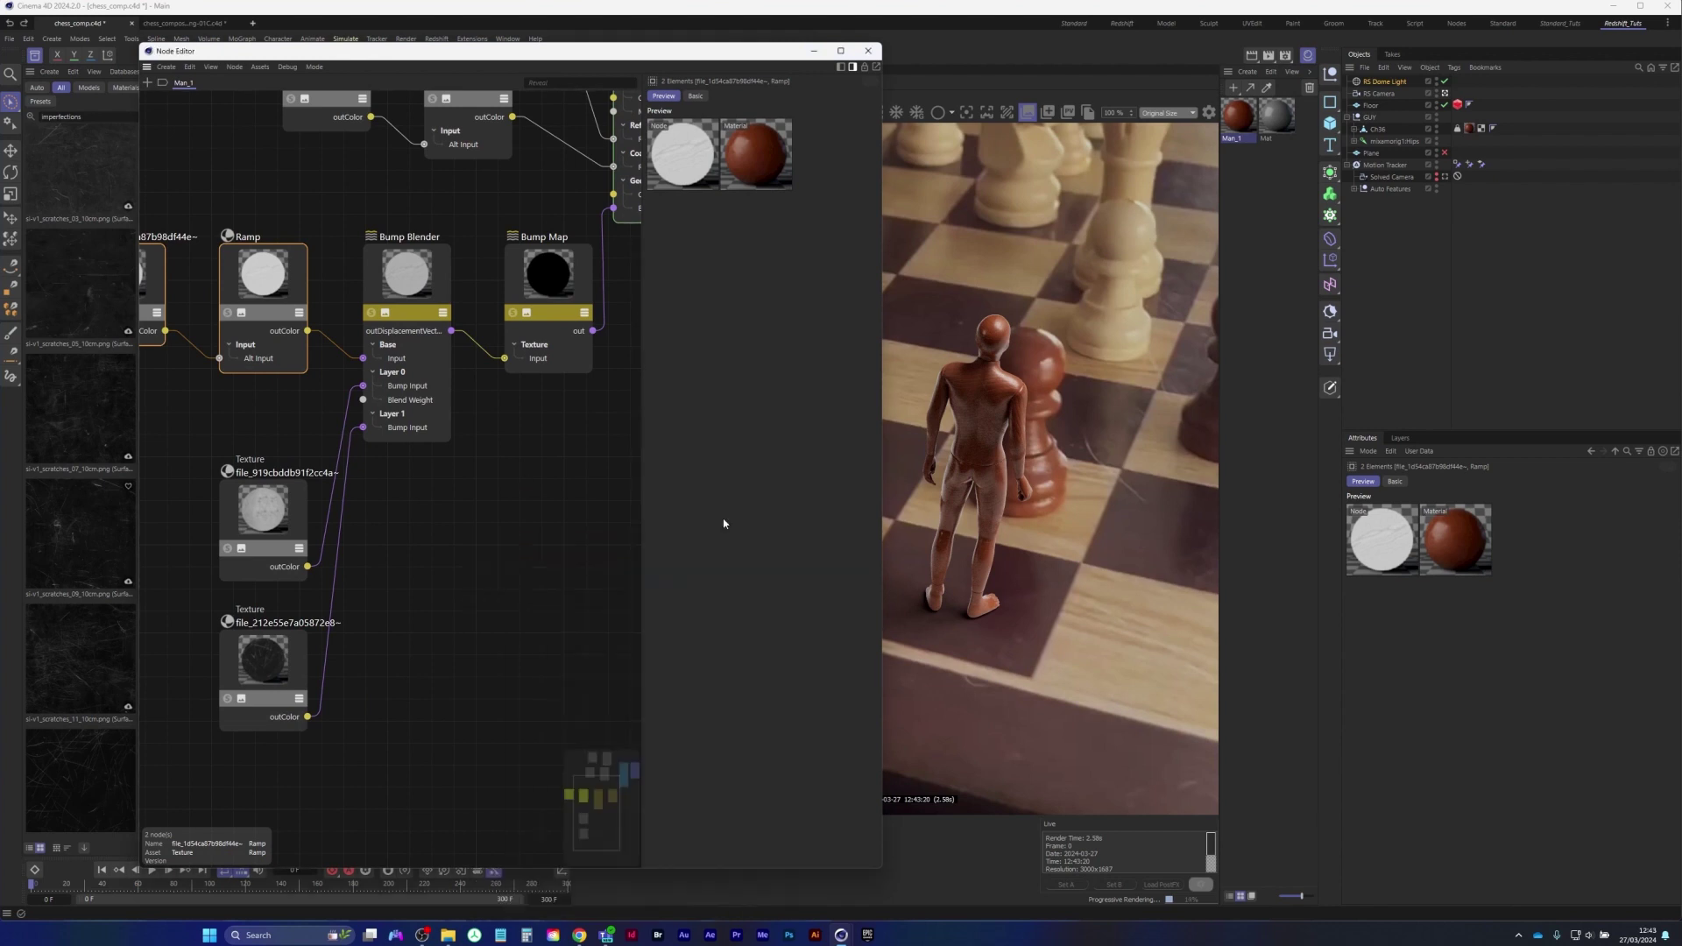
# Add the Bump Blender's Layer 0 Texture node to the selection and review how the bump layers fit into the whole node graph
pyautogui.moveTo(337, 372); pyautogui.dragTo(398, 347, button='middle')
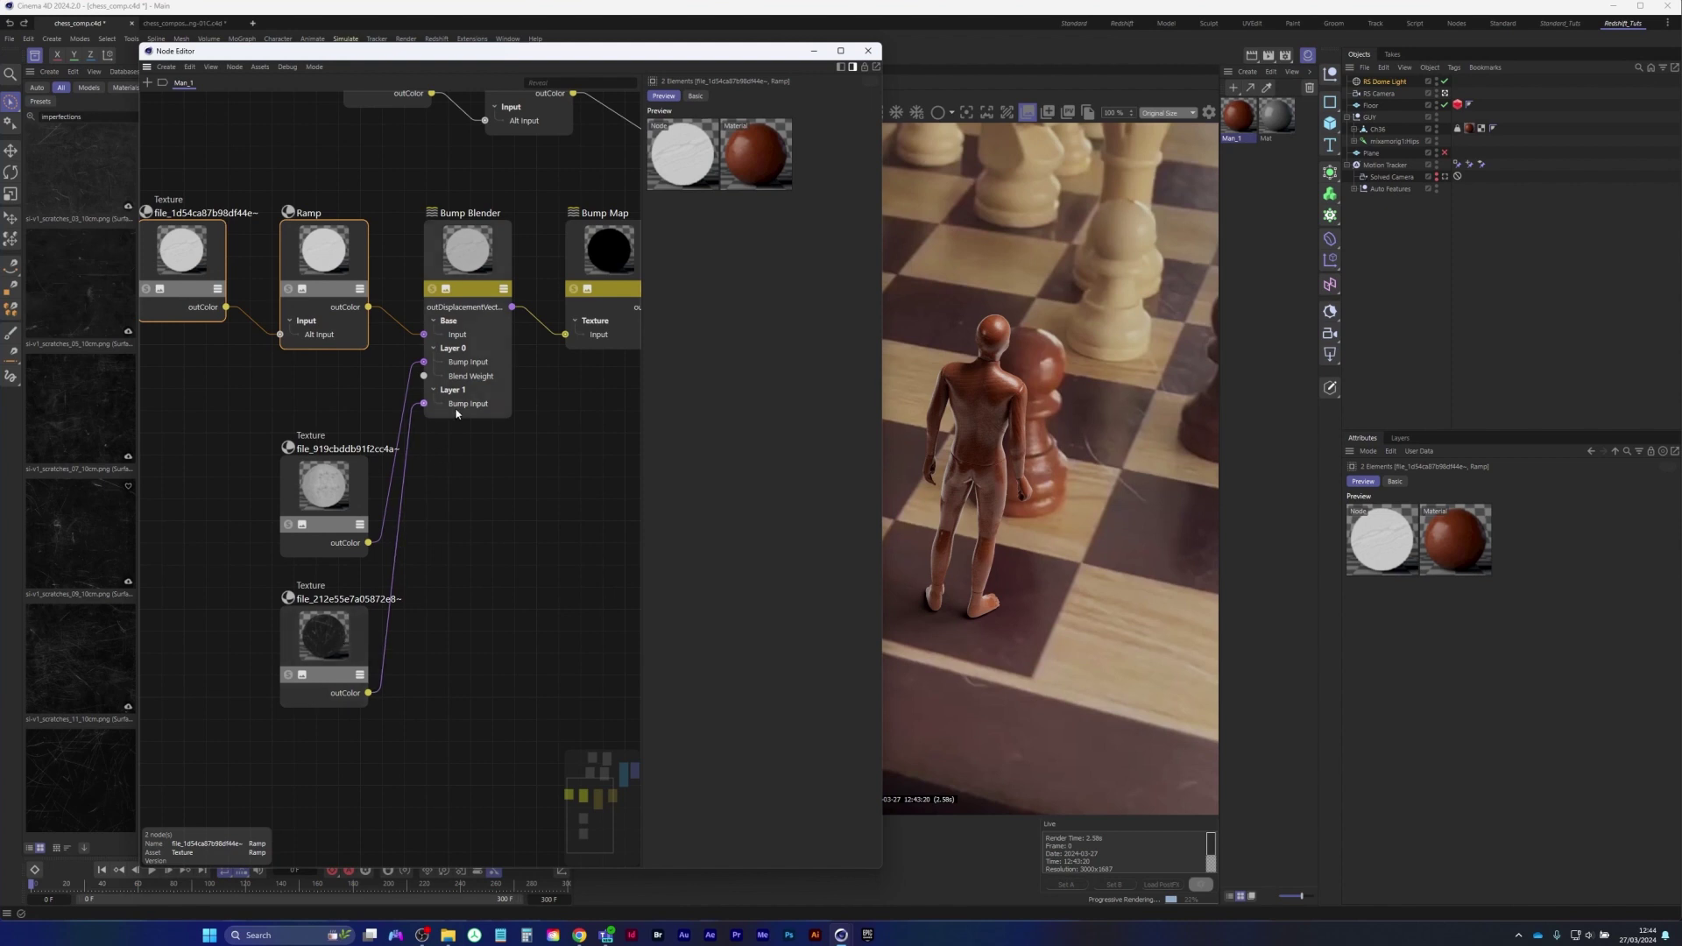
pyautogui.scroll(3, 373, 481)
pyautogui.moveTo(381, 458); pyautogui.dragTo(339, 457, button='middle')
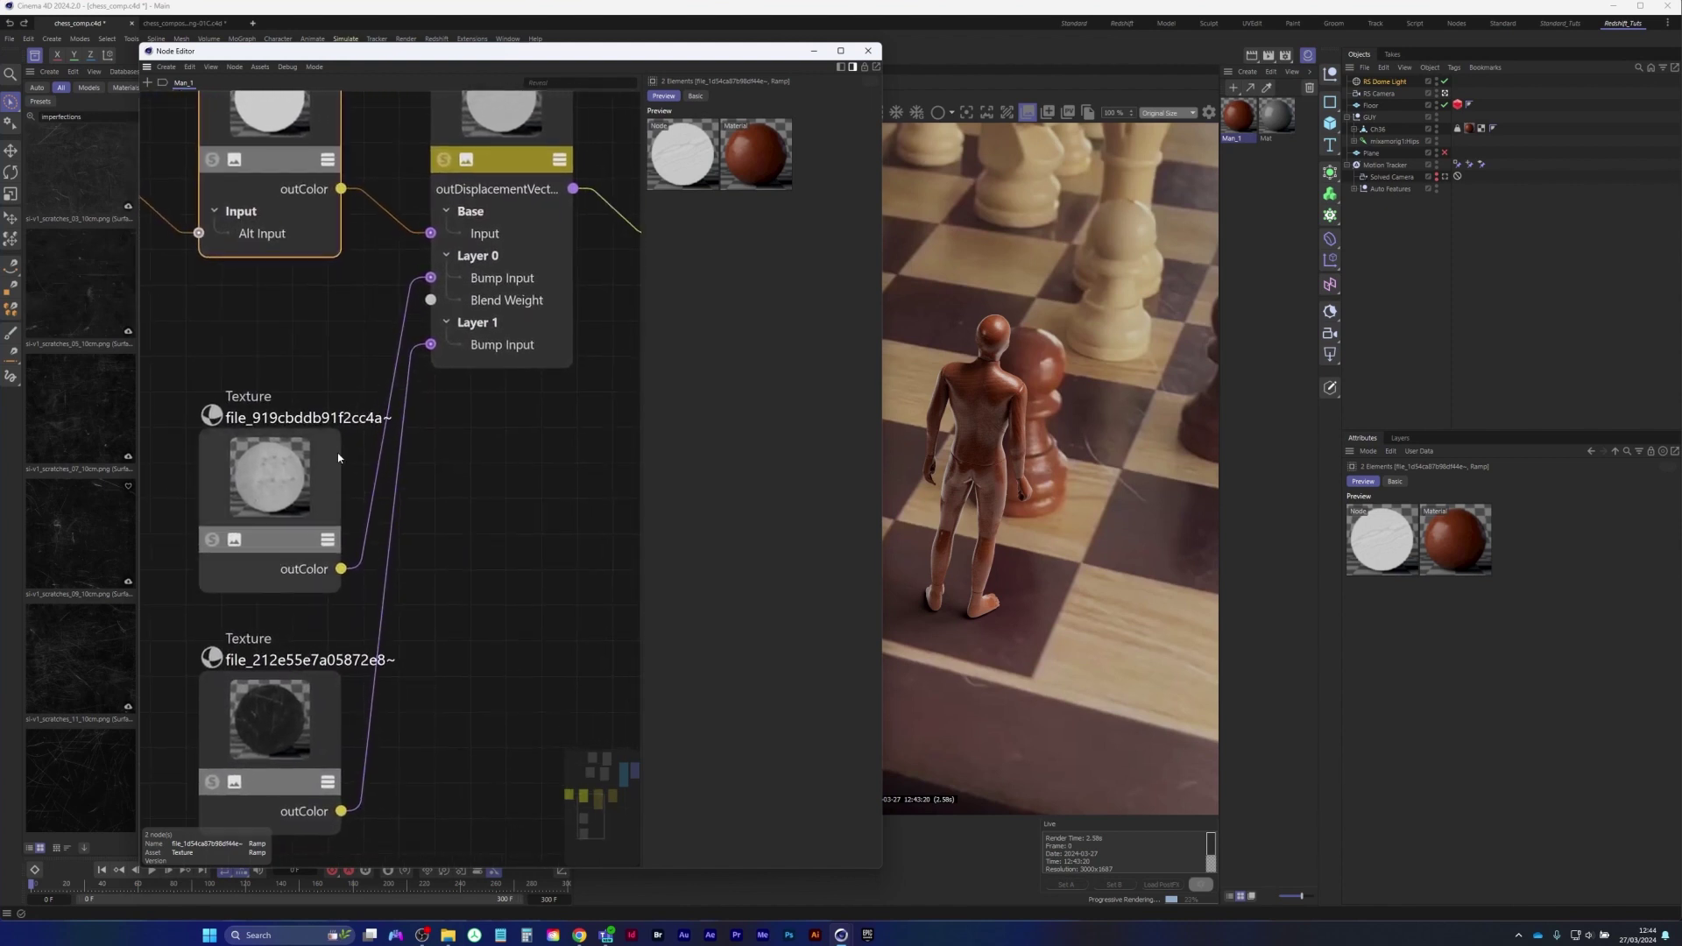
pyautogui.keyDown('shift'); pyautogui.click(271, 478); pyautogui.keyUp('shift')
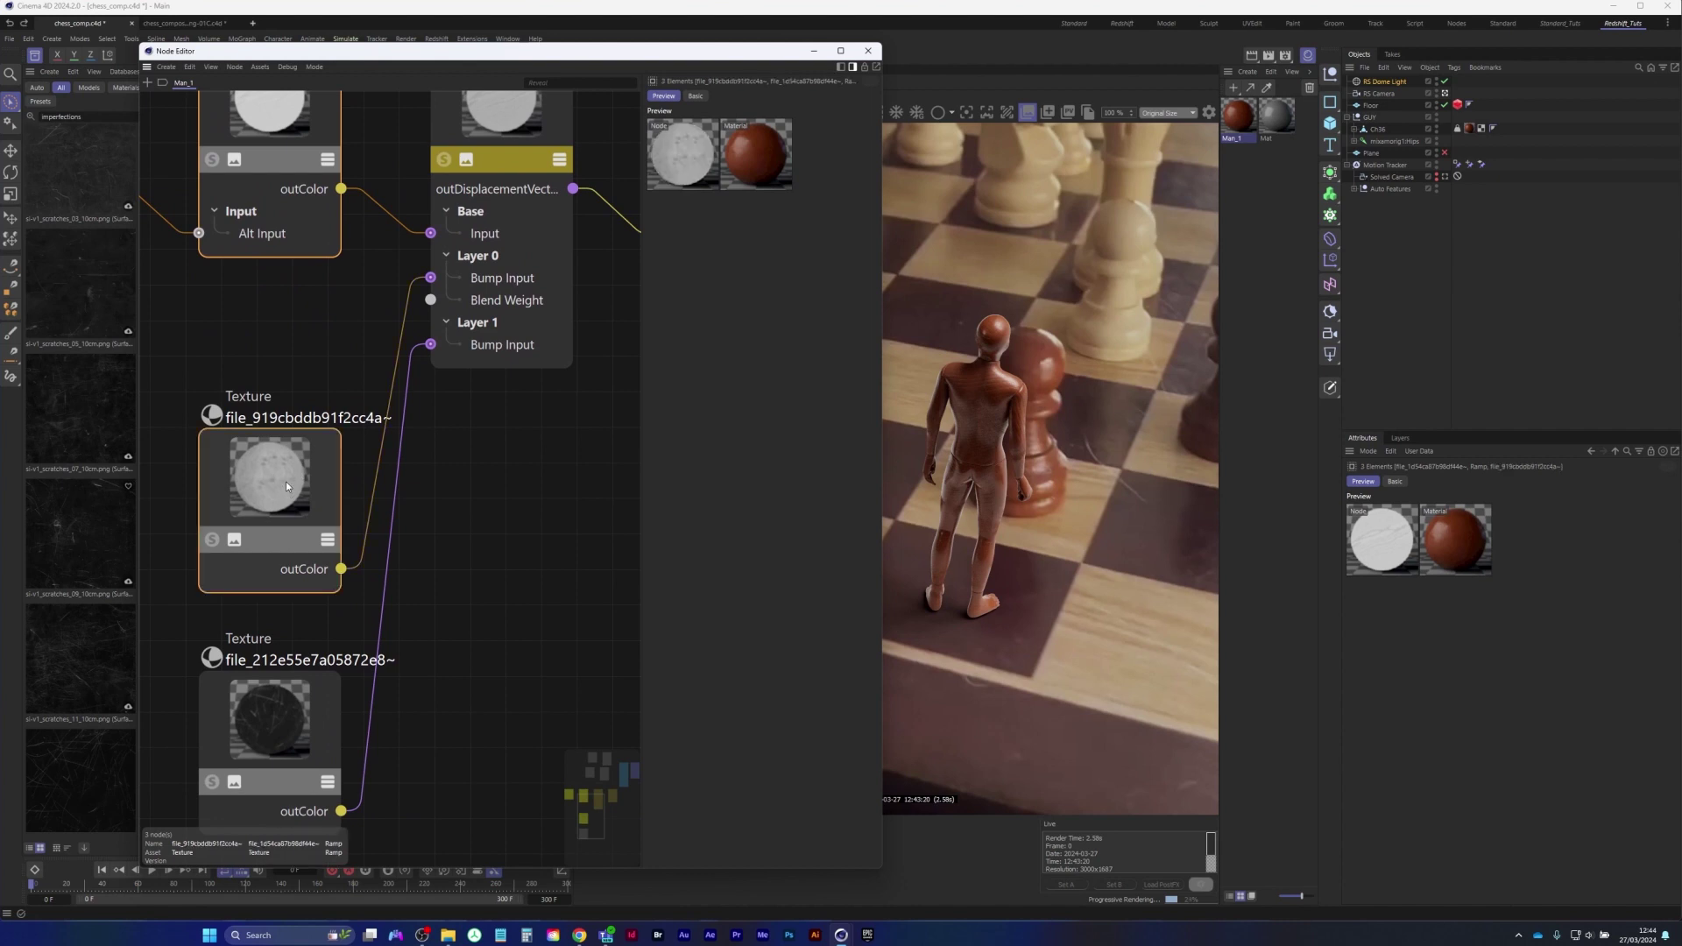
pyautogui.moveTo(338, 330); pyautogui.dragTo(325, 338, button='middle')
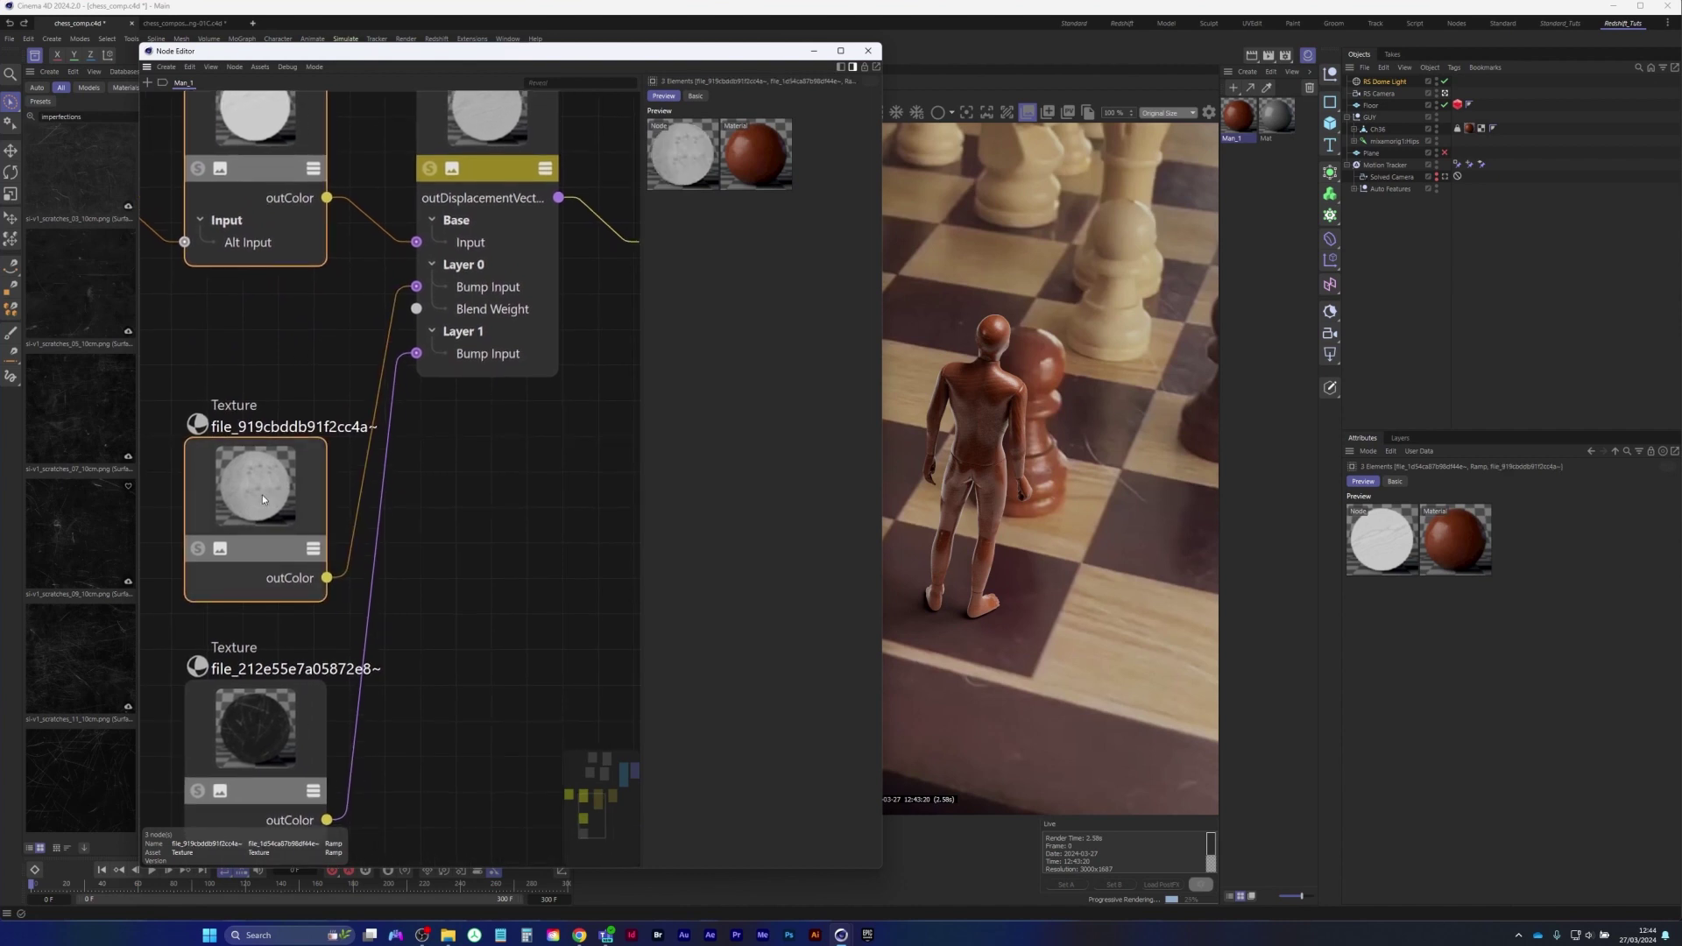
pyautogui.scroll(-6, 308, 329)
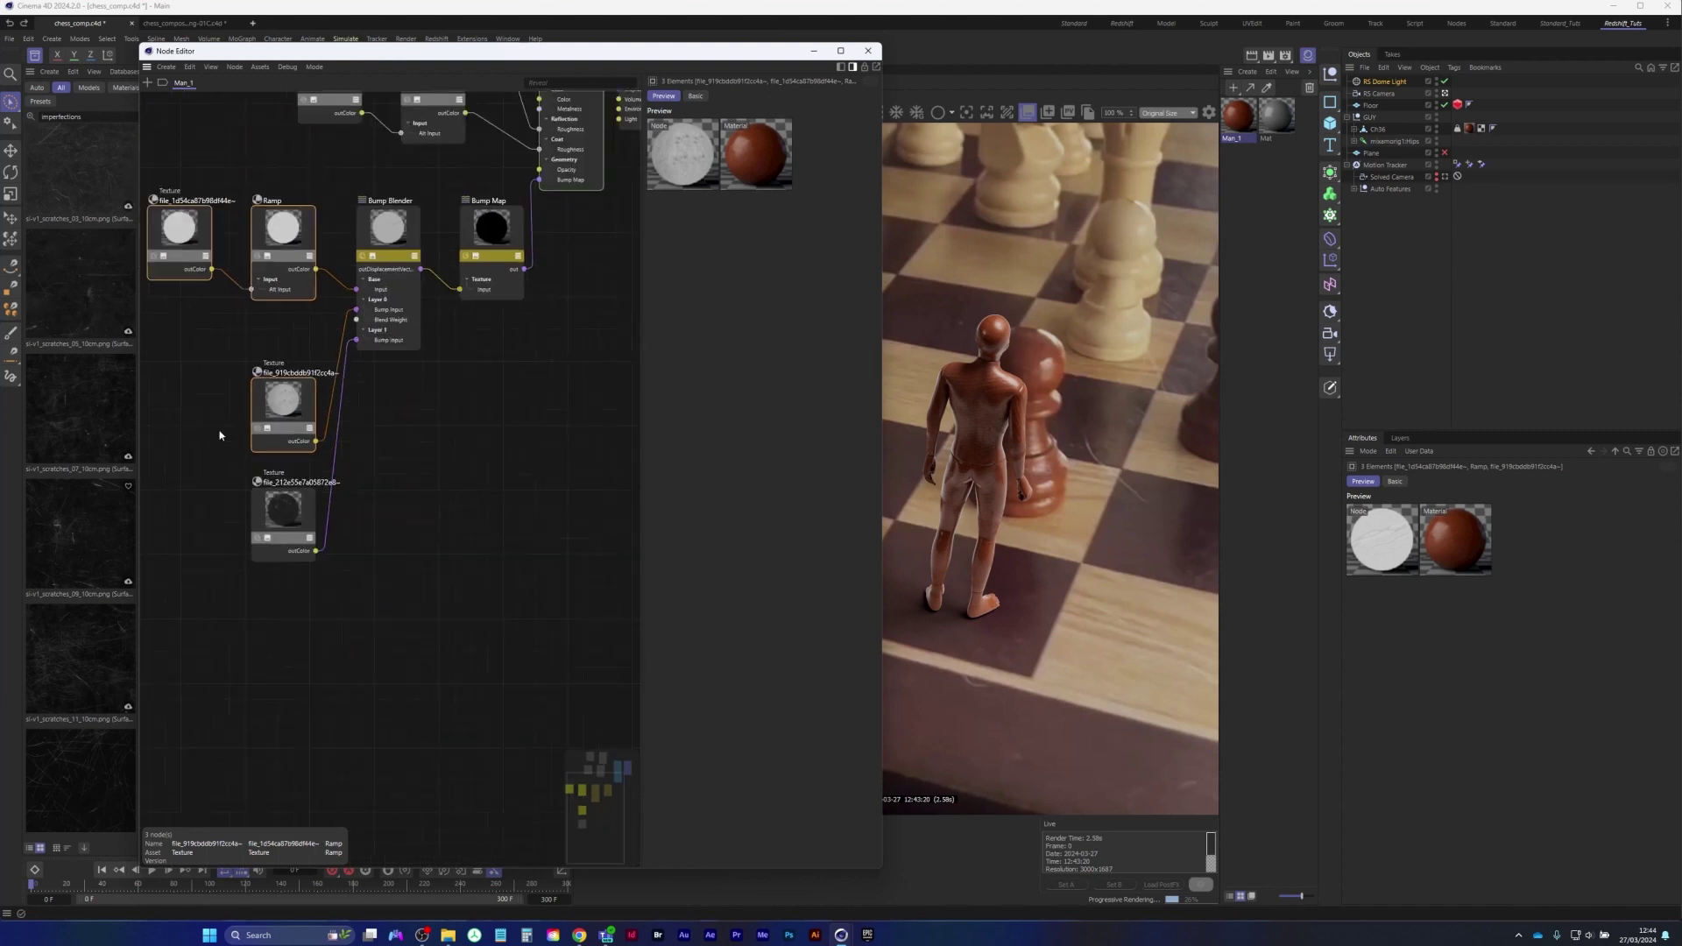
pyautogui.moveTo(447, 483); pyautogui.dragTo(407, 544, button='middle')
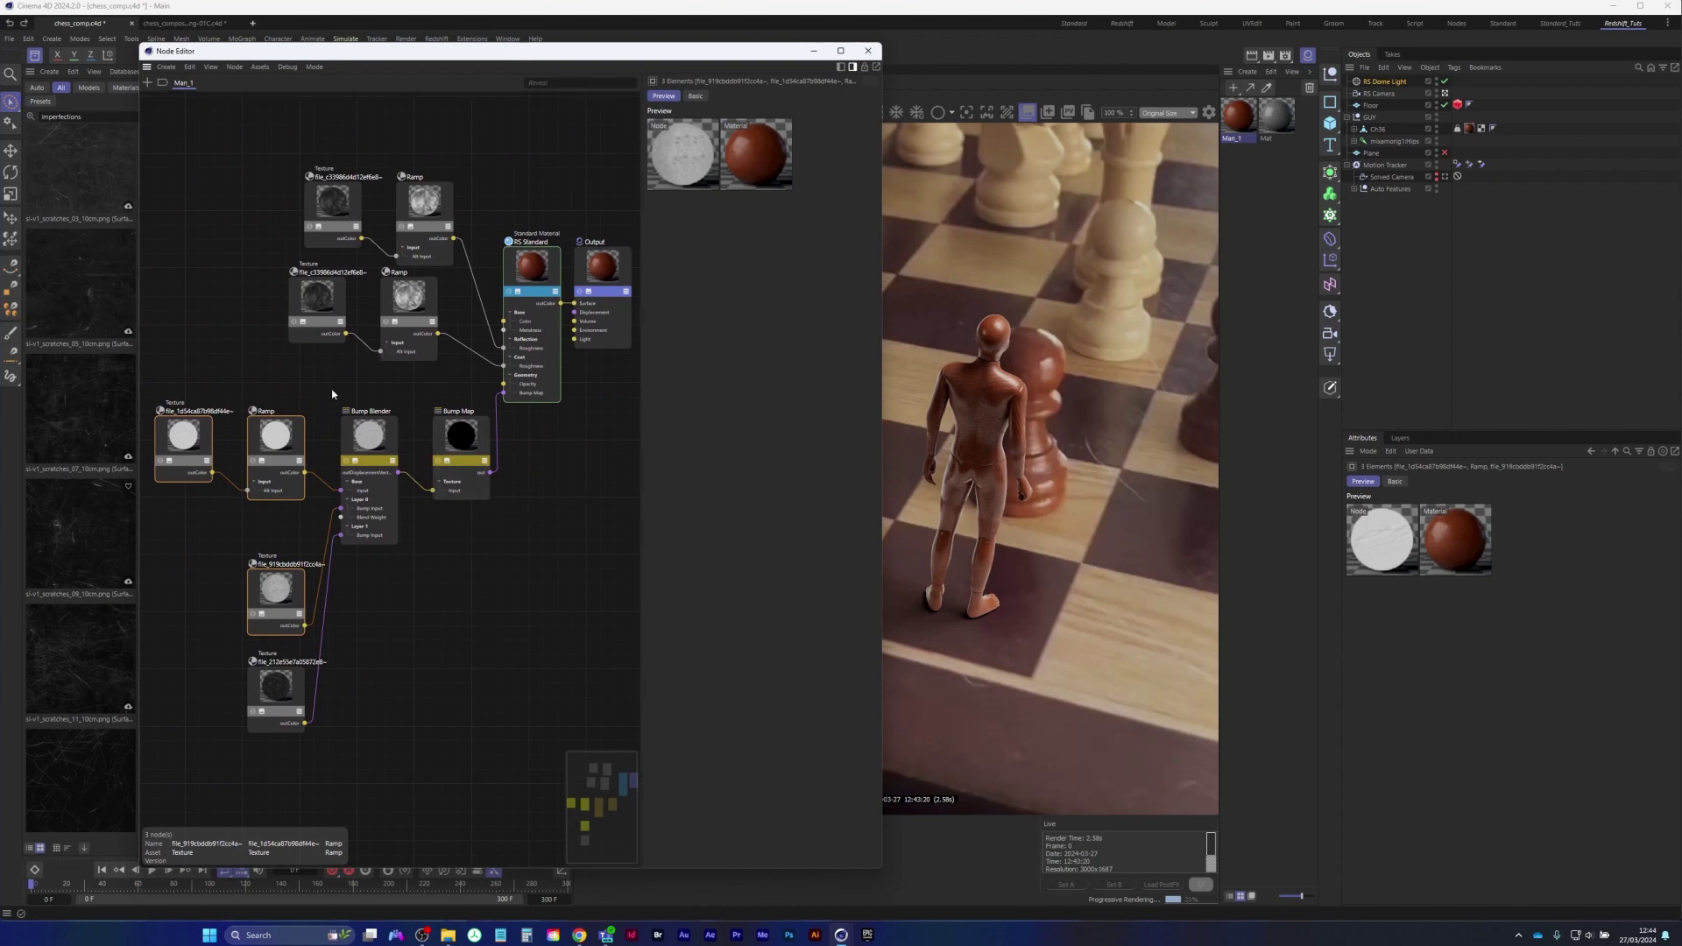
pyautogui.scroll(3, 397, 535)
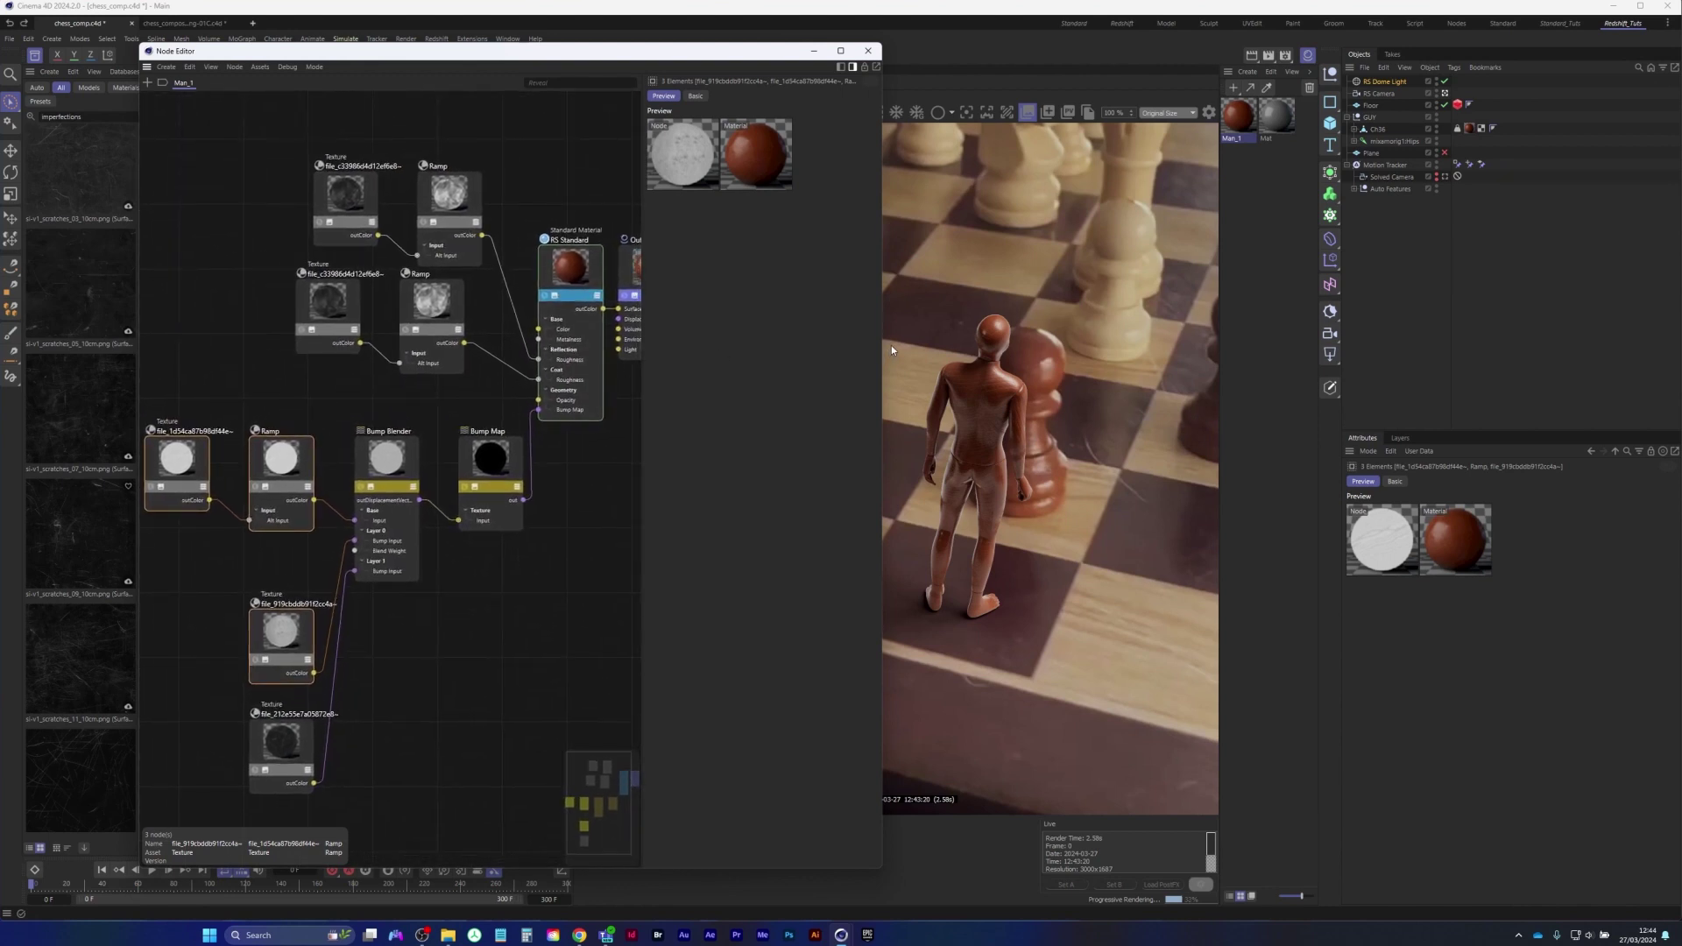
# Widen the Node Editor window to fit the whole graph and add the Bump Map node to the selection
pyautogui.moveTo(883, 347); pyautogui.dragTo(957, 347)
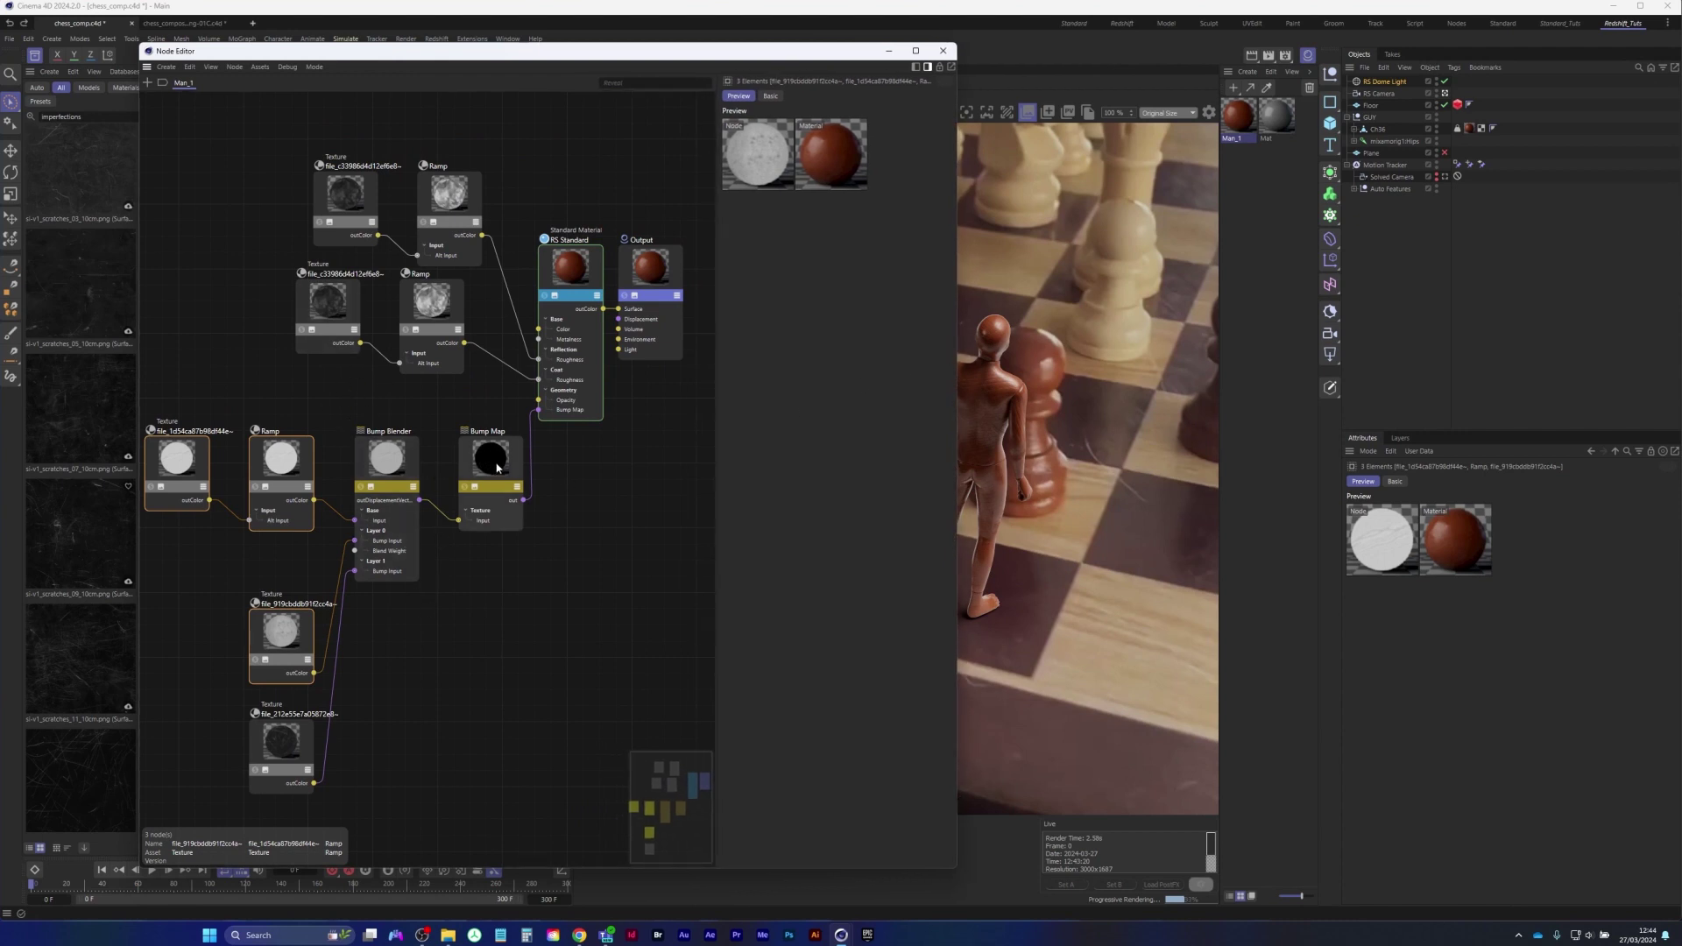
pyautogui.moveTo(622, 57); pyautogui.dragTo(498, 51)
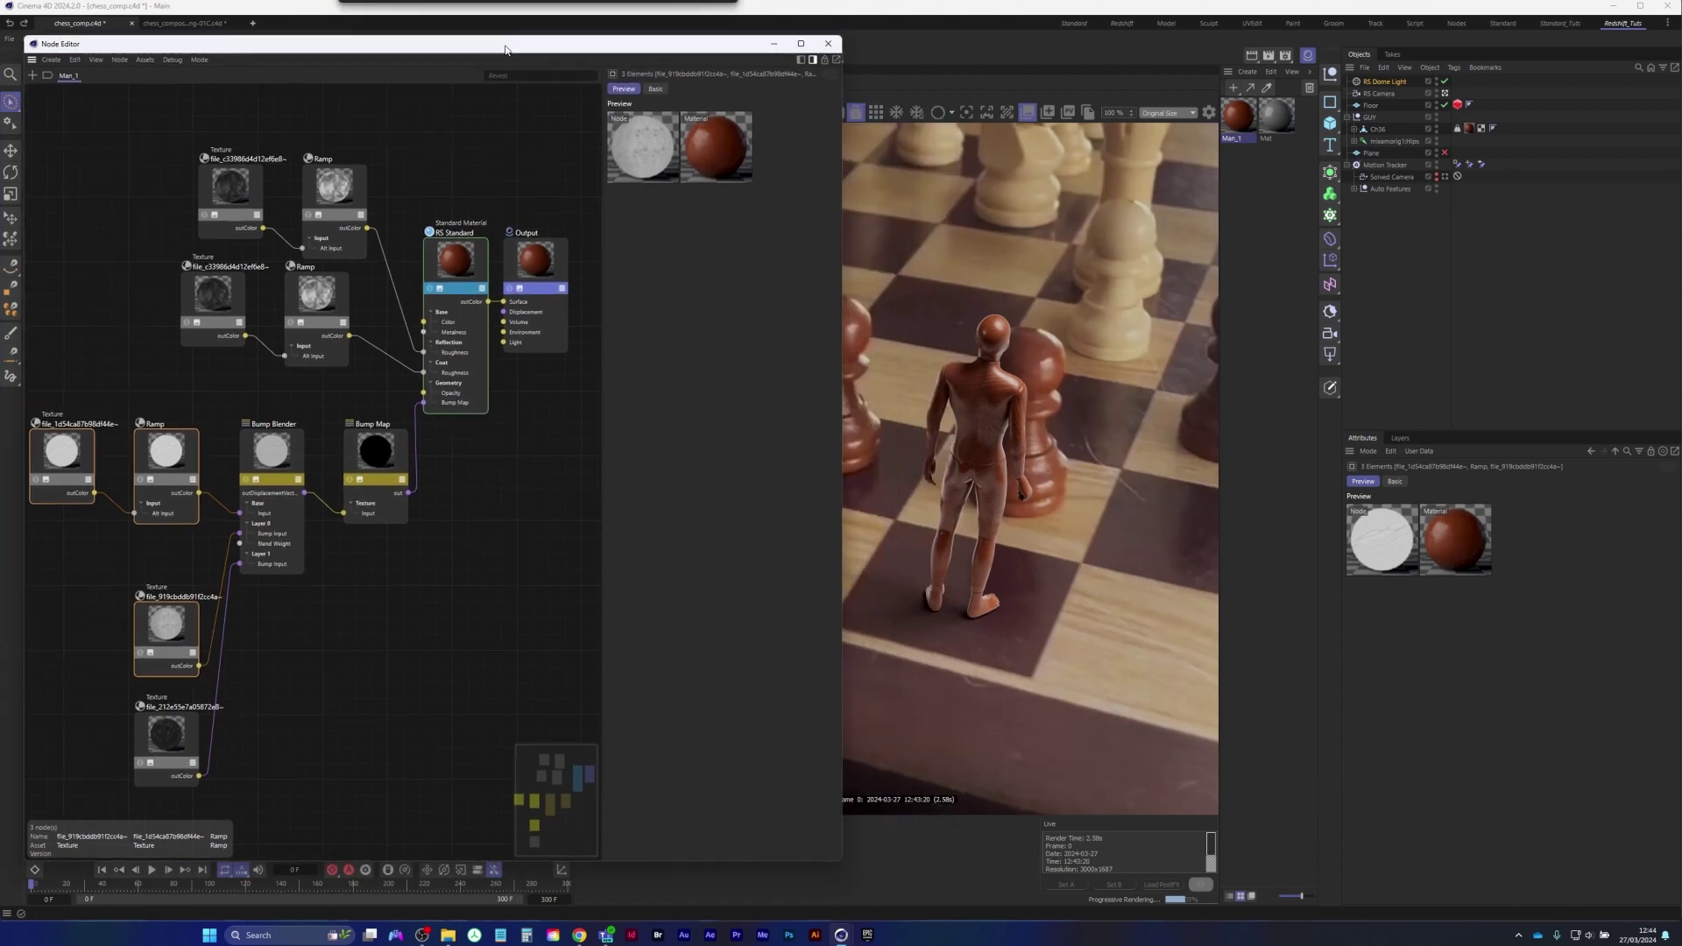
pyautogui.keyDown('shift'); pyautogui.click(371, 458); pyautogui.keyUp('shift')
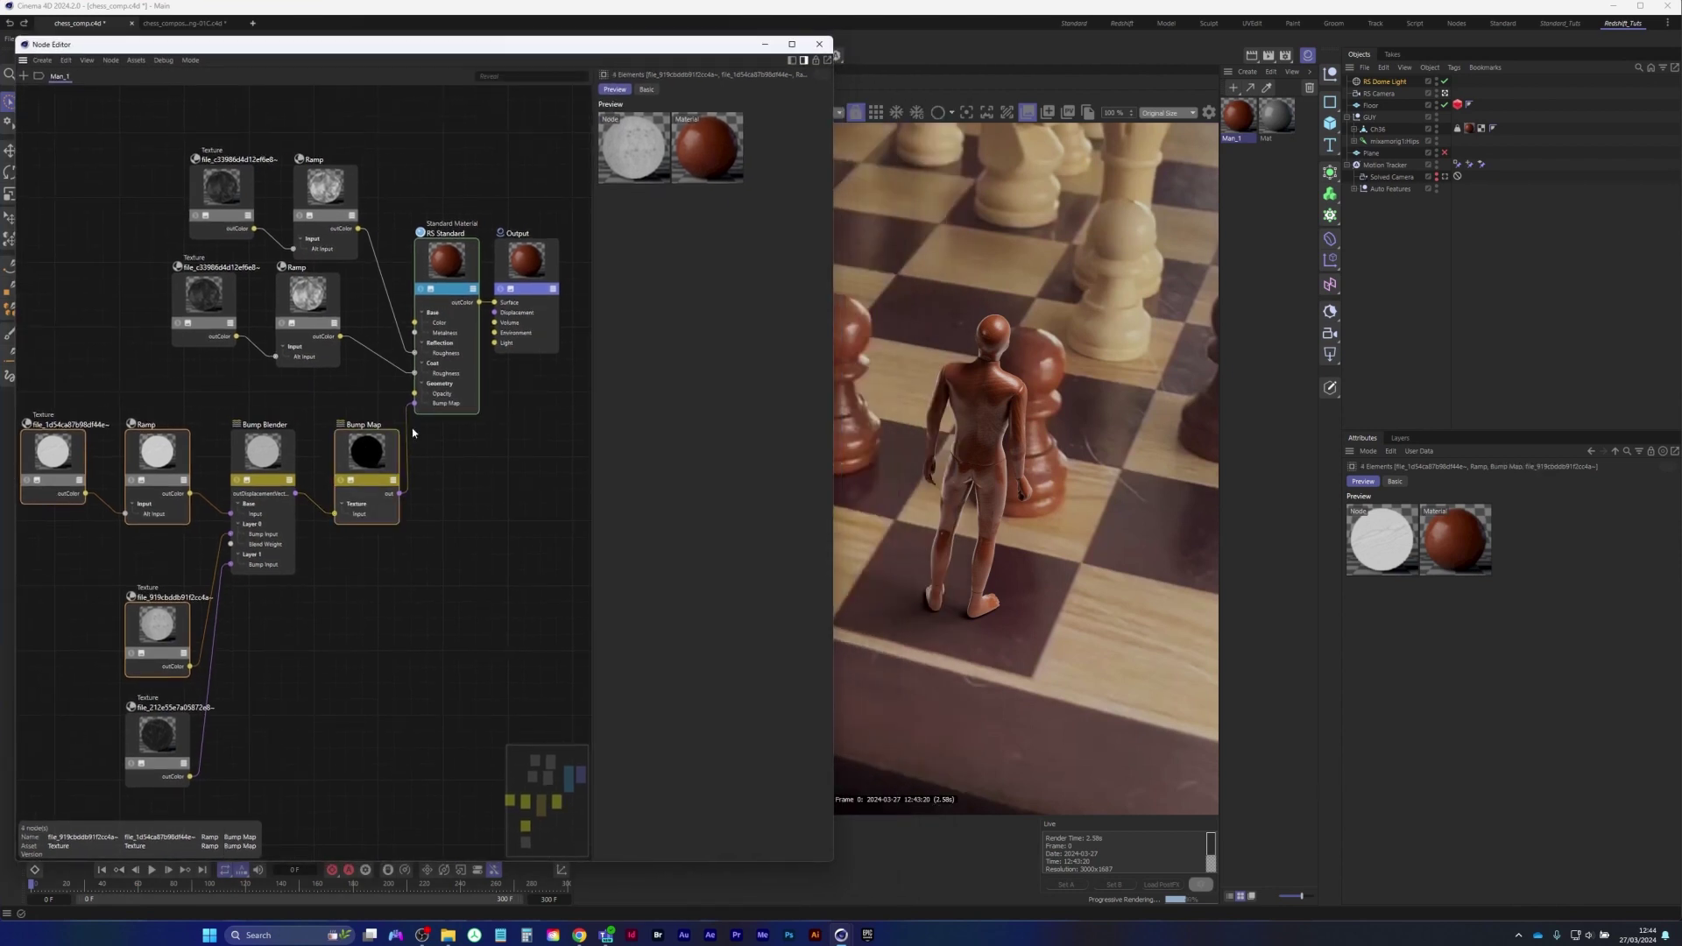
# Start the live render again and show only the Bump Map node's input settings beside it
pyautogui.moveTo(691, 50); pyautogui.dragTo(404, 75)
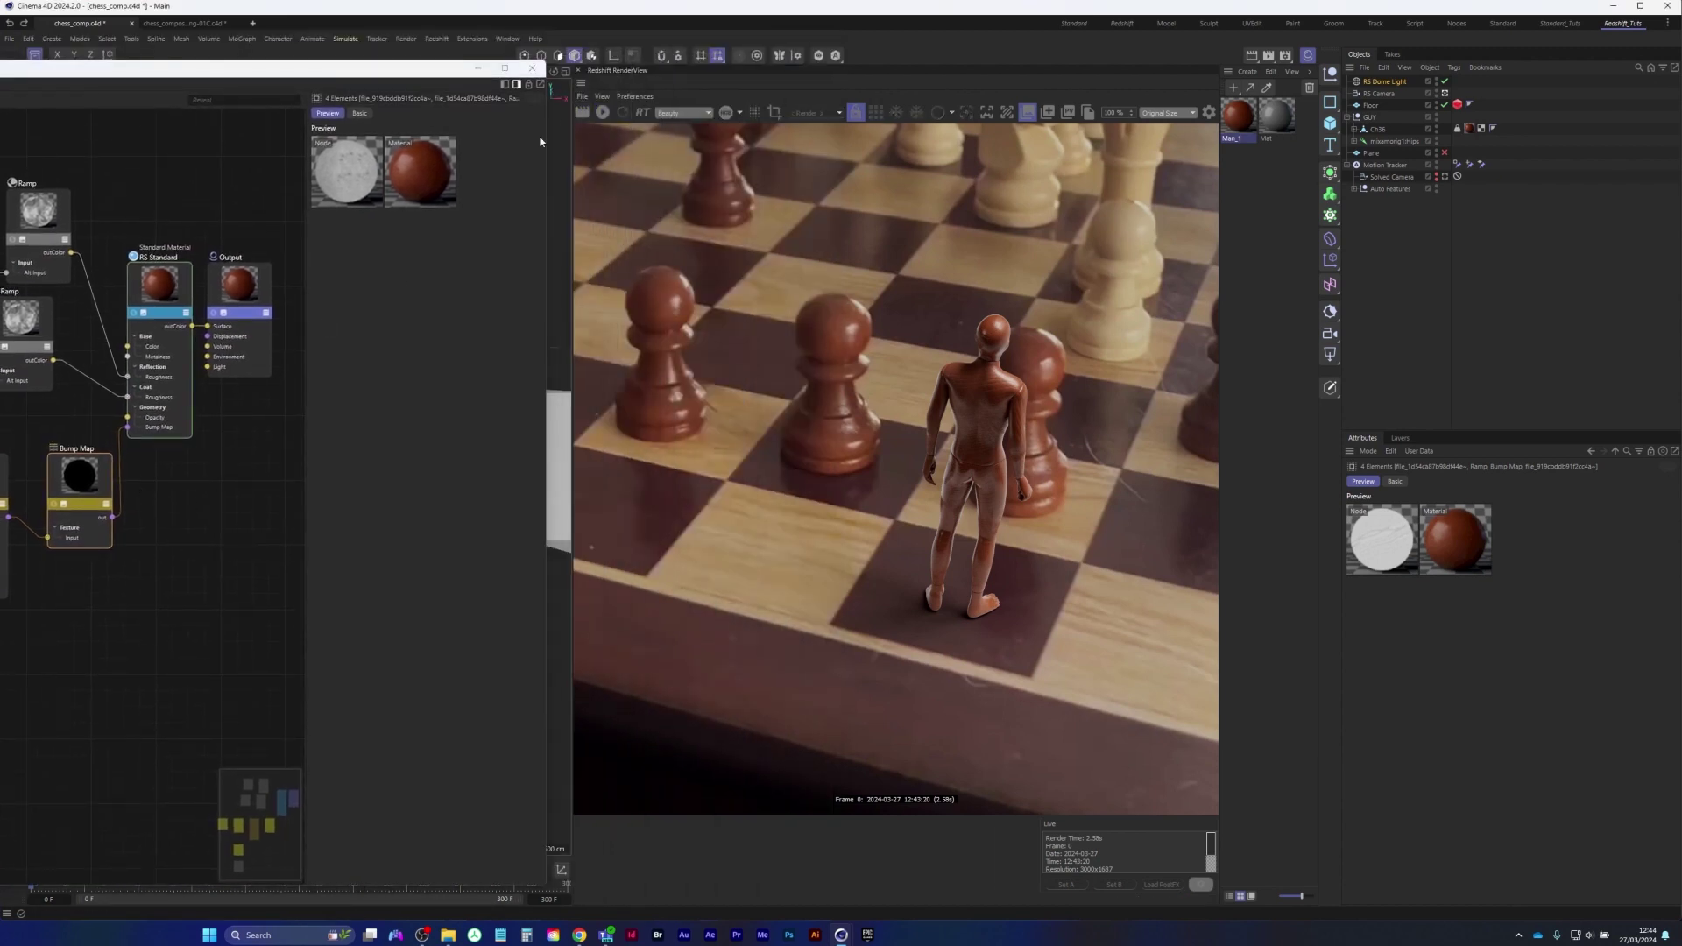
pyautogui.click(602, 113)
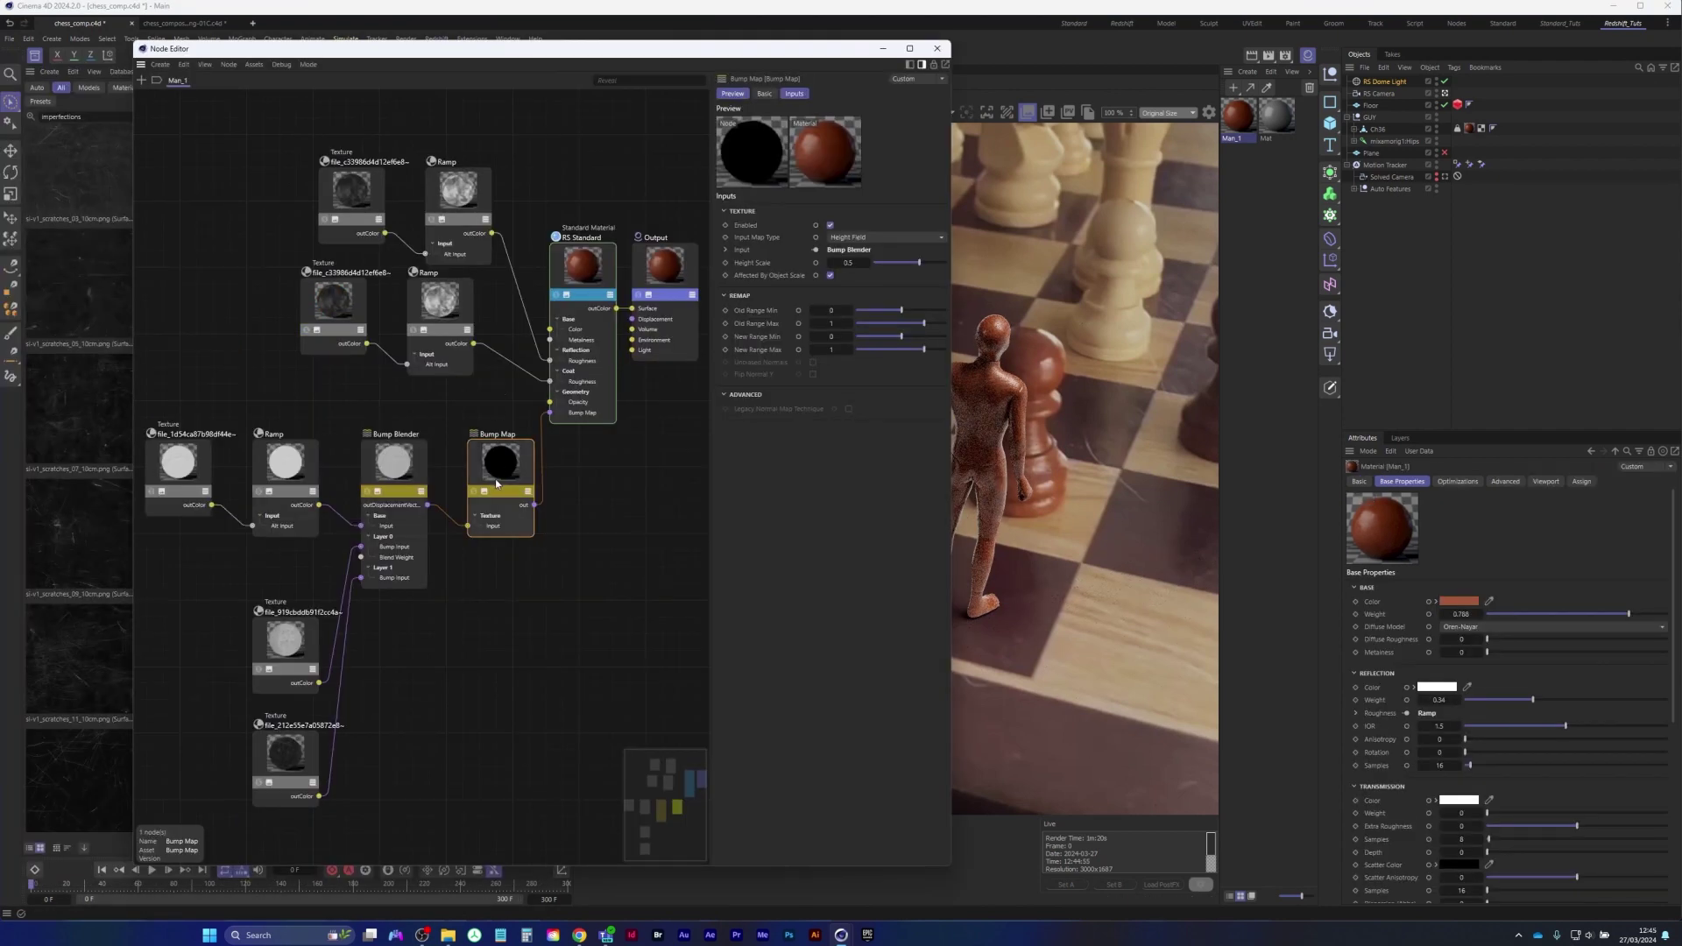
pyautogui.click(496, 484)
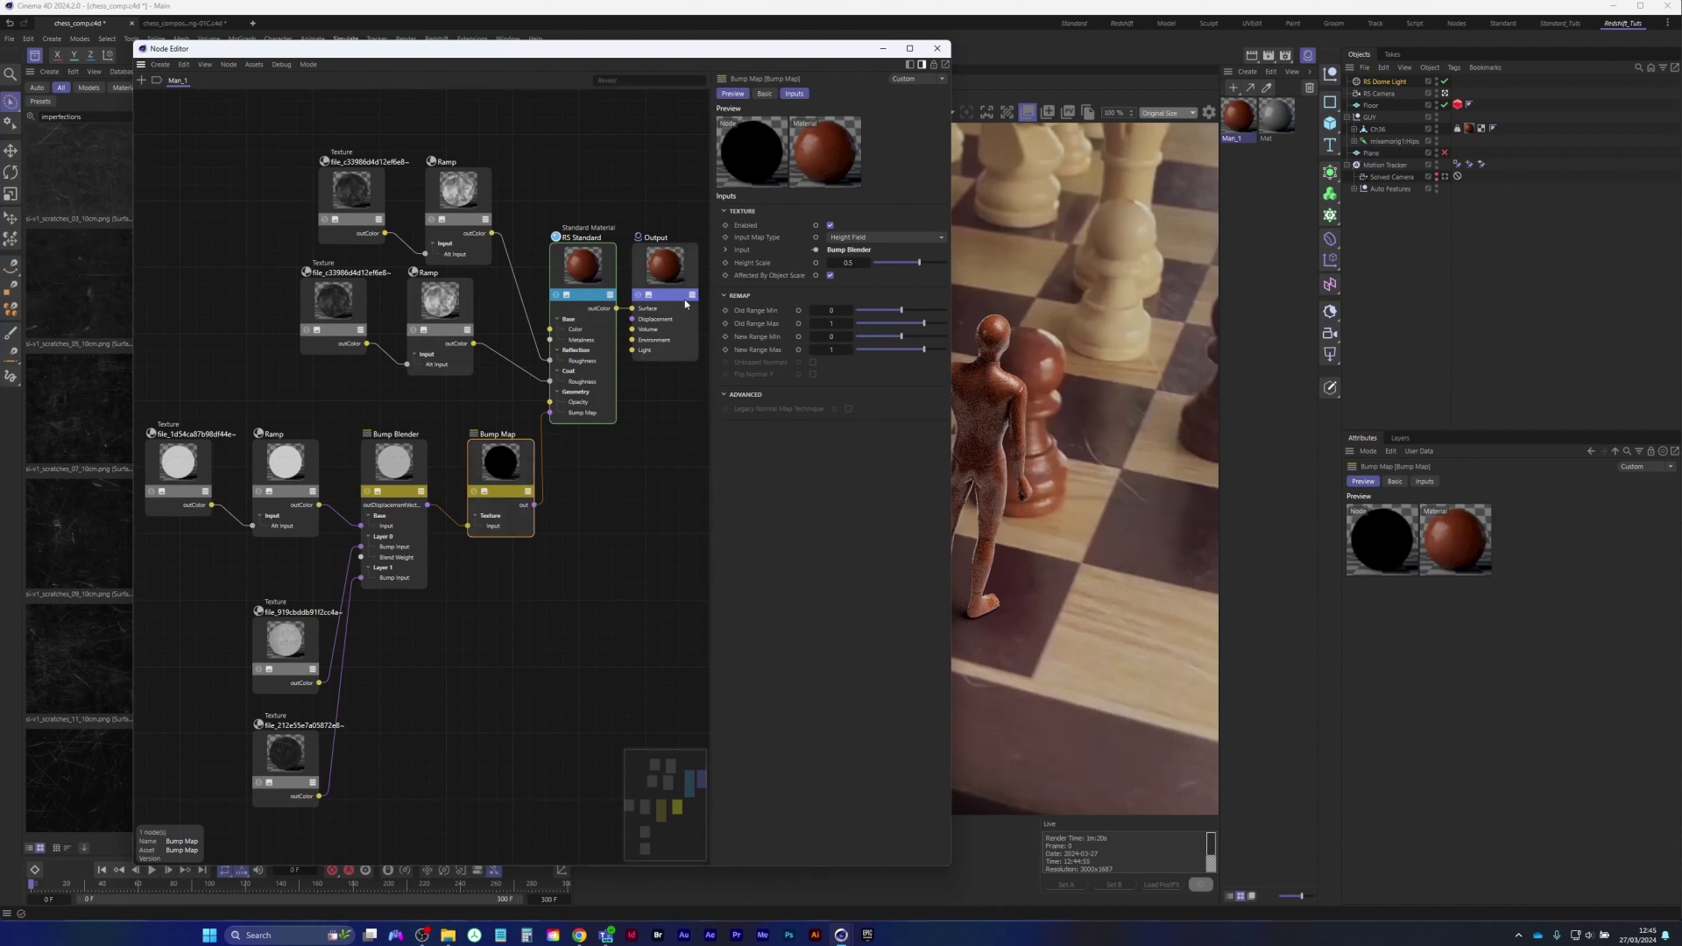
pyautogui.moveTo(718, 60); pyautogui.dragTo(632, 59)
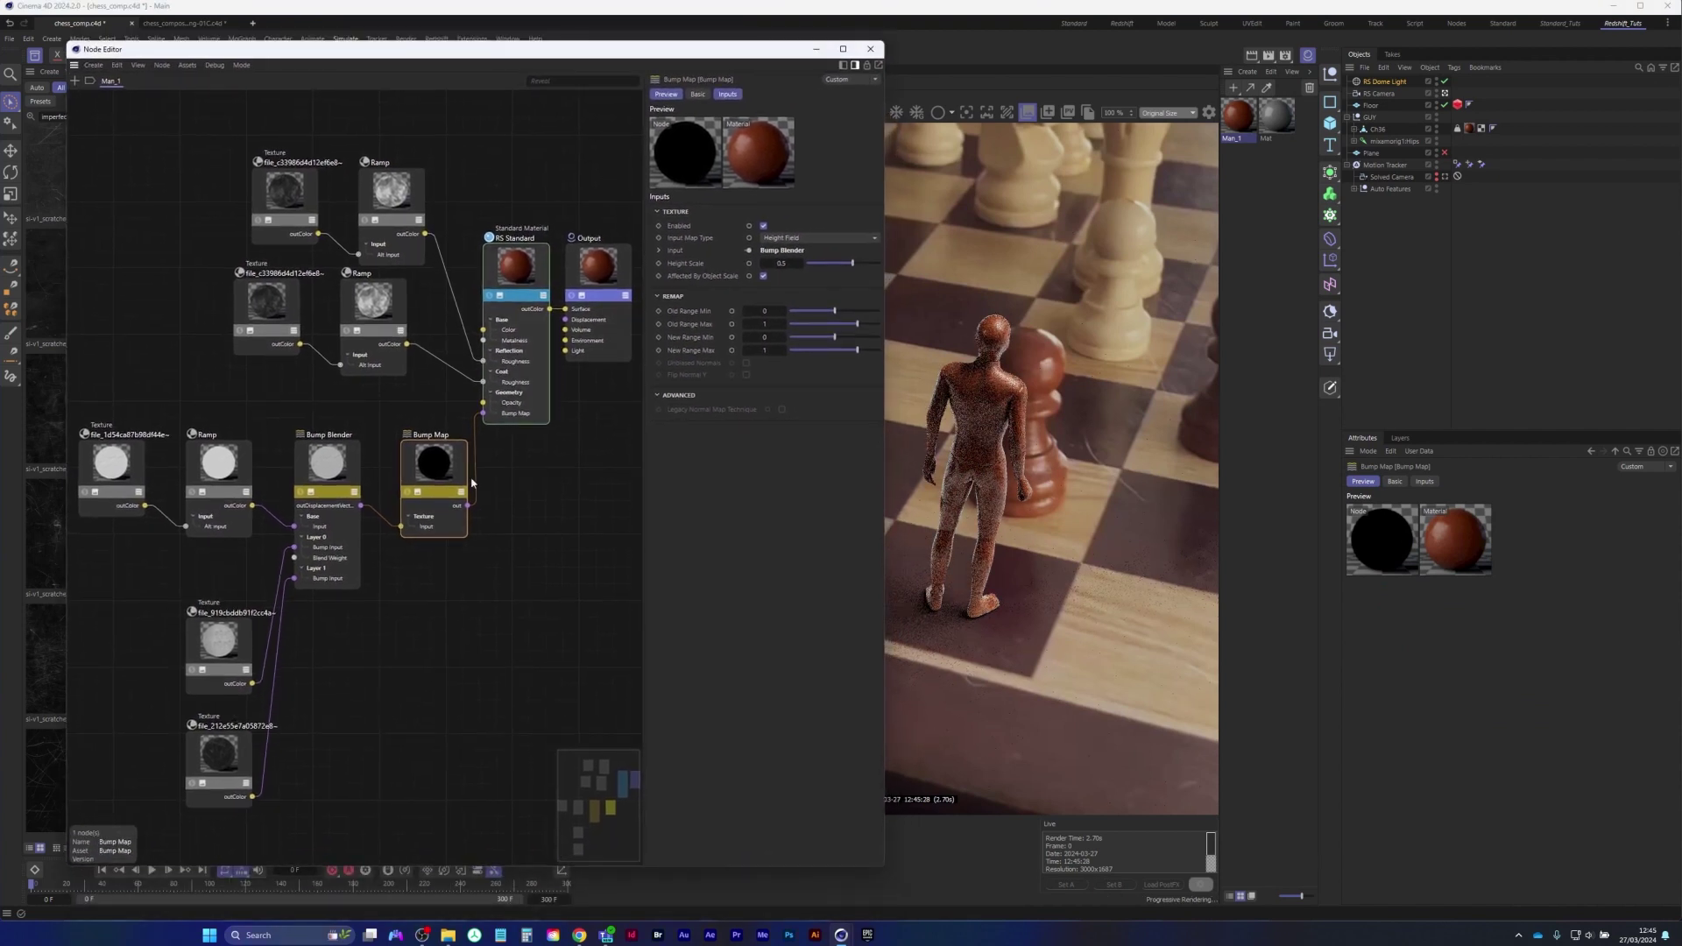
# Try a height scale of 2 on the Bump Map node and set it back to 0.5
pyautogui.click(780, 262)
pyautogui.write('2')
pyautogui.press('Return')
pyautogui.click(778, 262)
pyautogui.write('0.5')
pyautogui.press('Return')
# Close the Node Editor and save the project
pyautogui.click(871, 50)
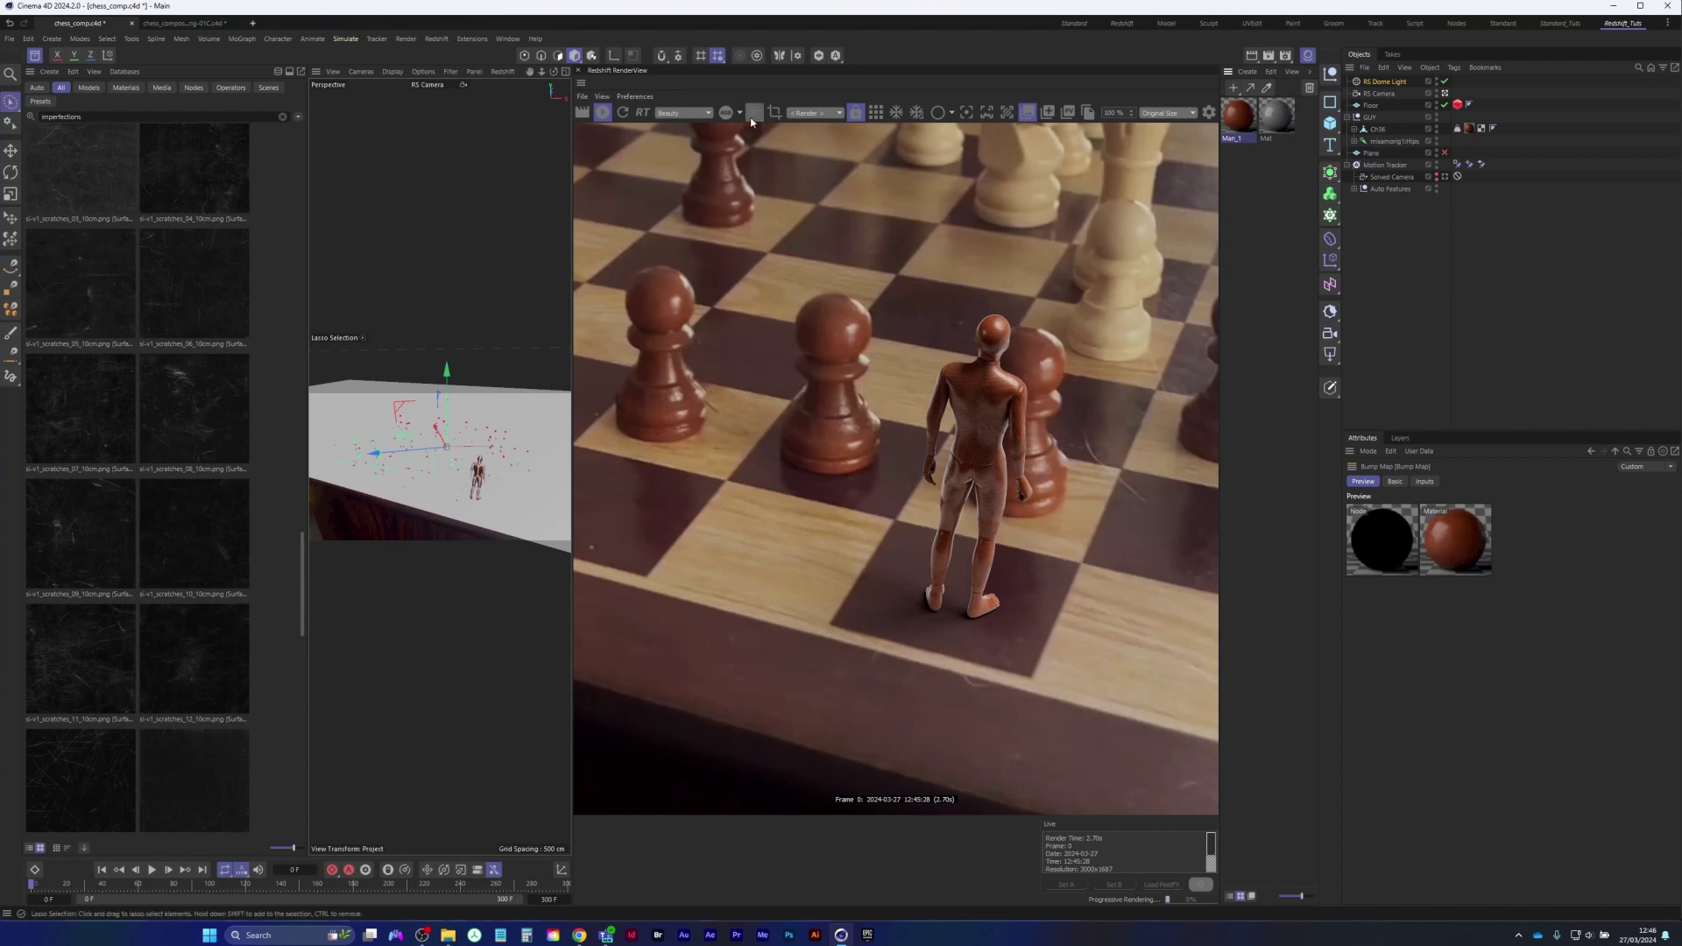
pyautogui.click(10, 39)
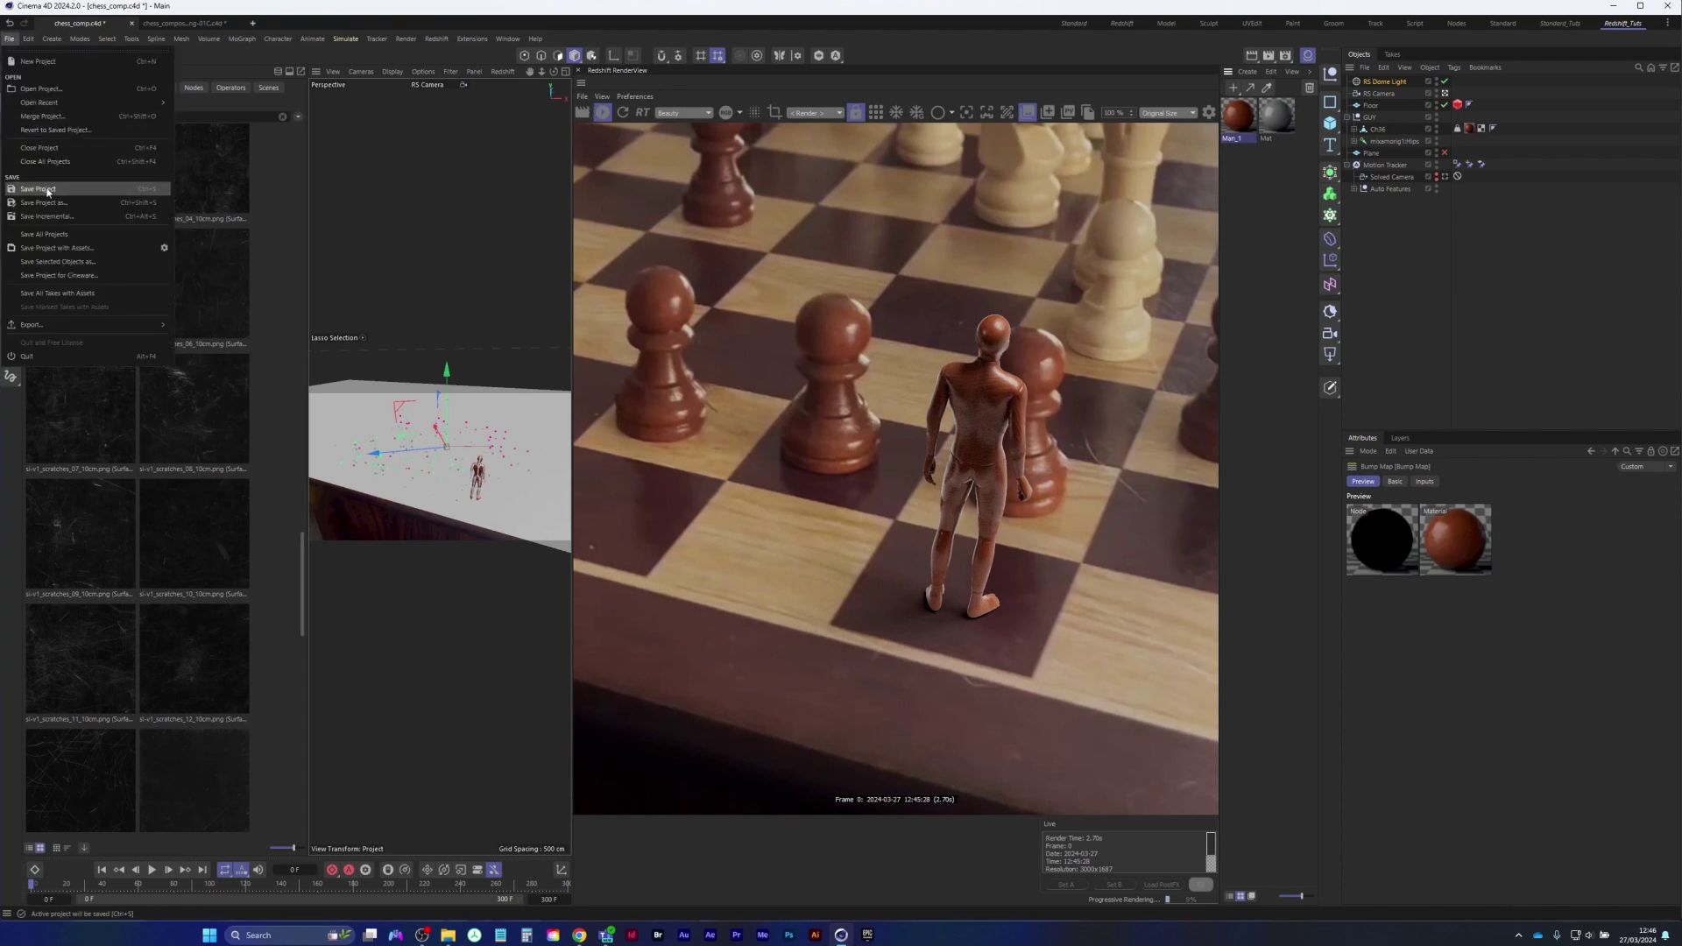
pyautogui.click(50, 191)
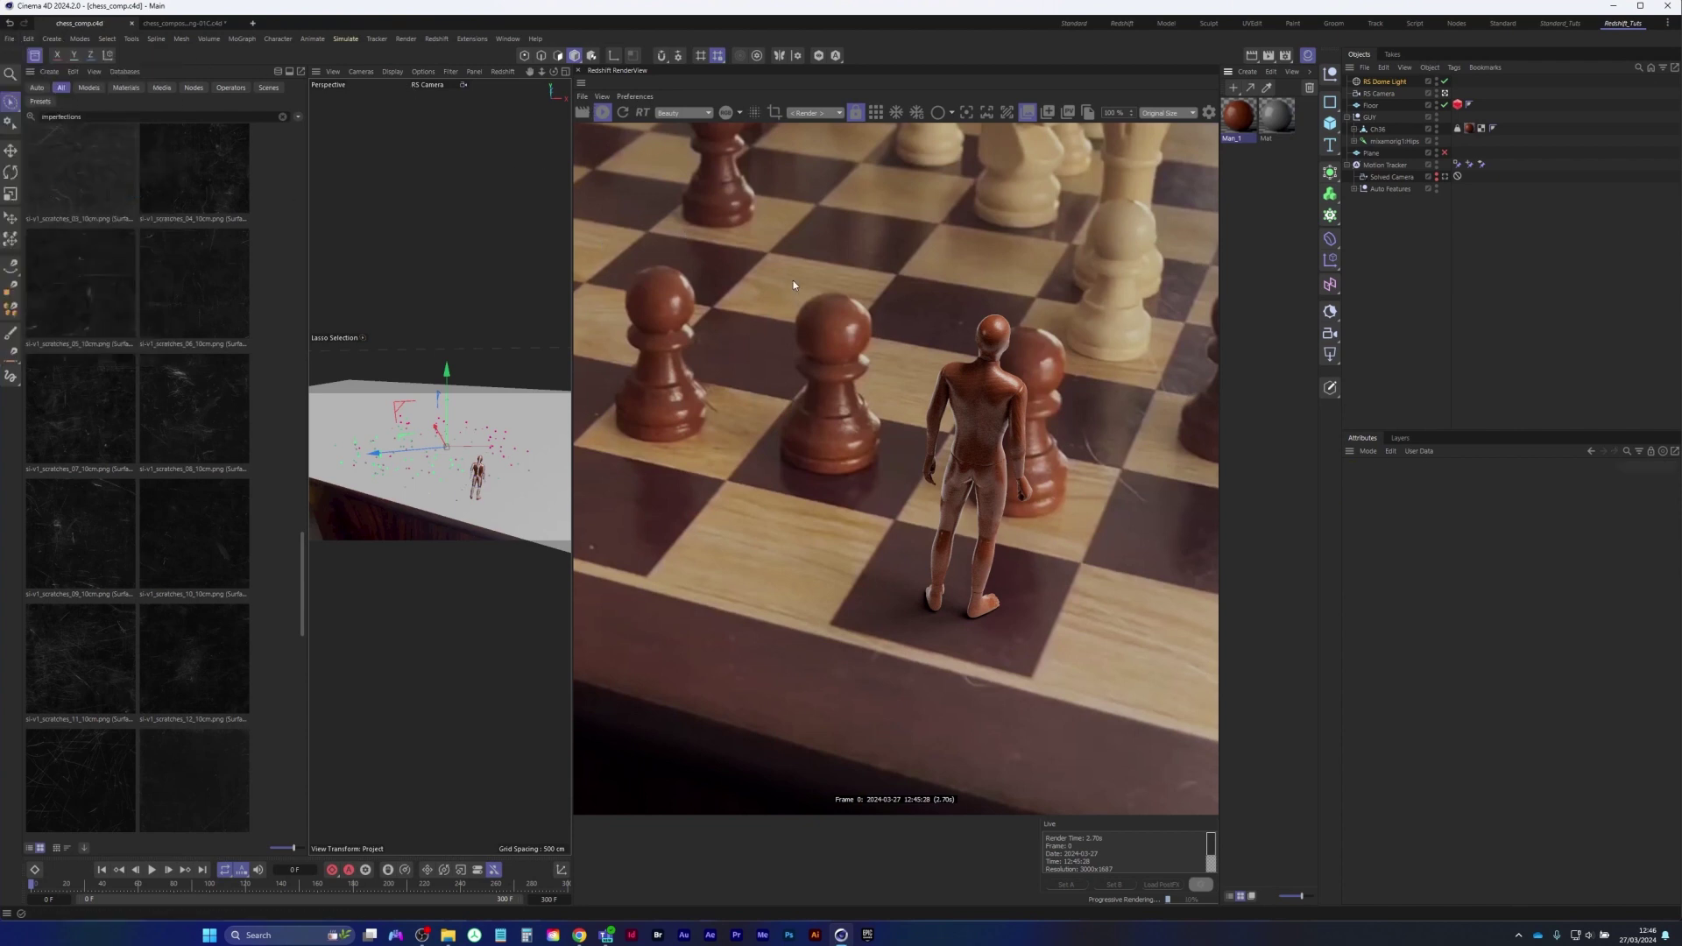
# Set the render output width to 1920 pixels with the ratio locked and fit the live render image to its window
pyautogui.click(1285, 55)
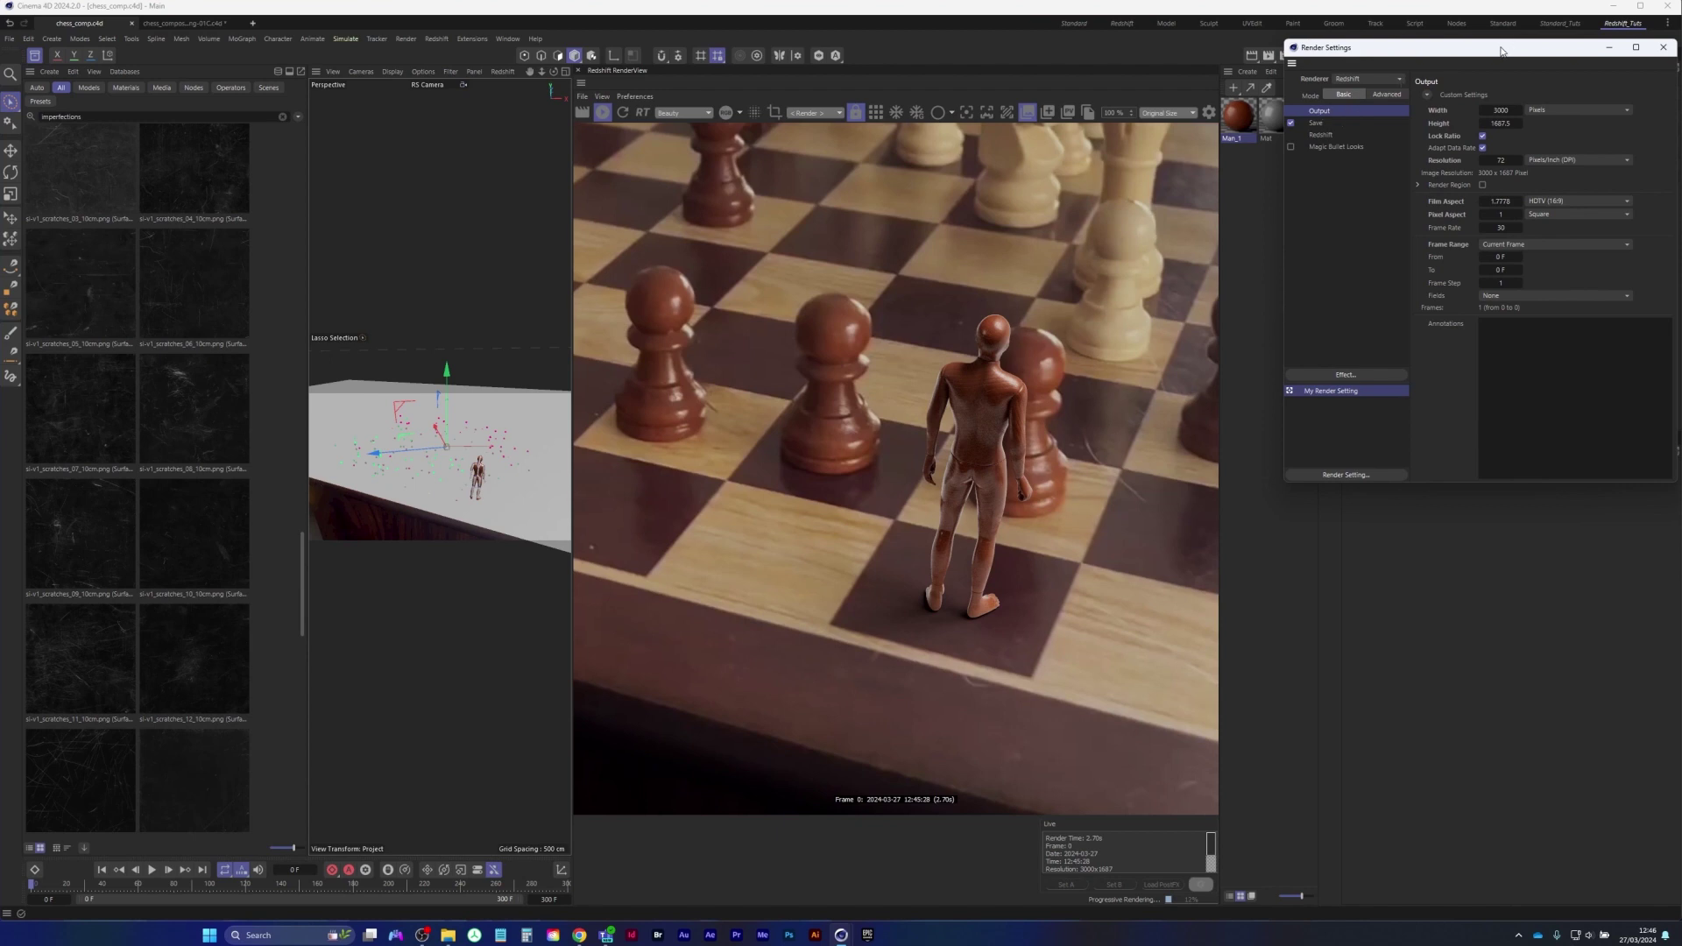
pyautogui.moveTo(1500, 46); pyautogui.dragTo(1148, 86)
pyautogui.click(1148, 150)
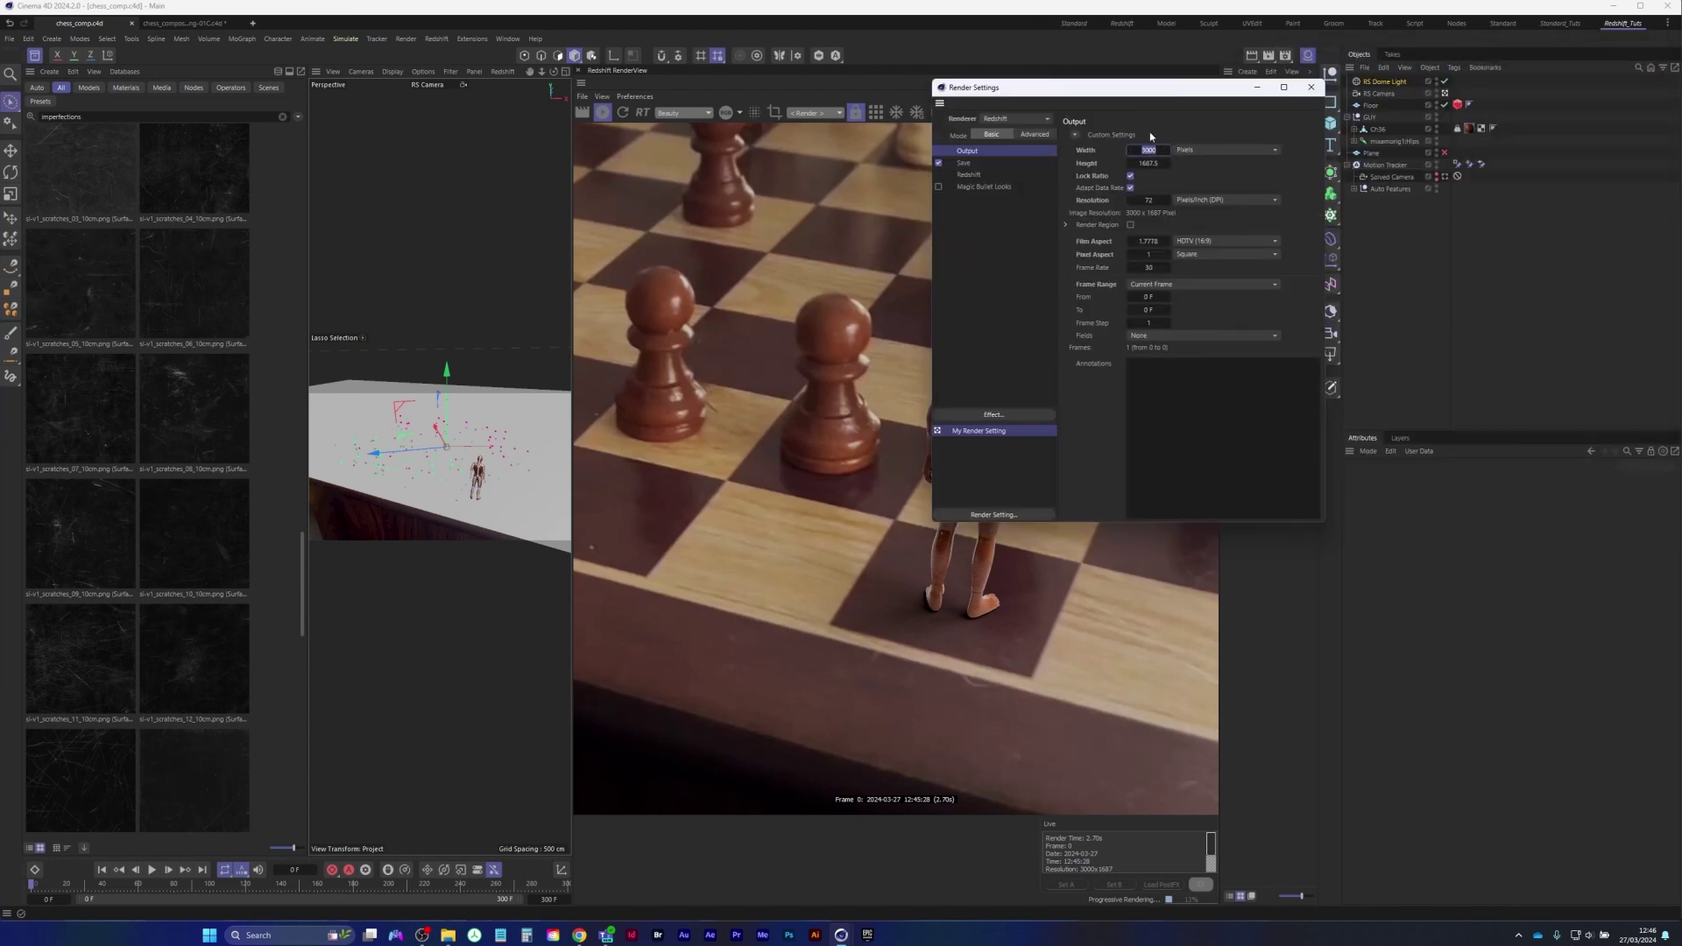
pyautogui.write('1920')
pyautogui.press('Return')
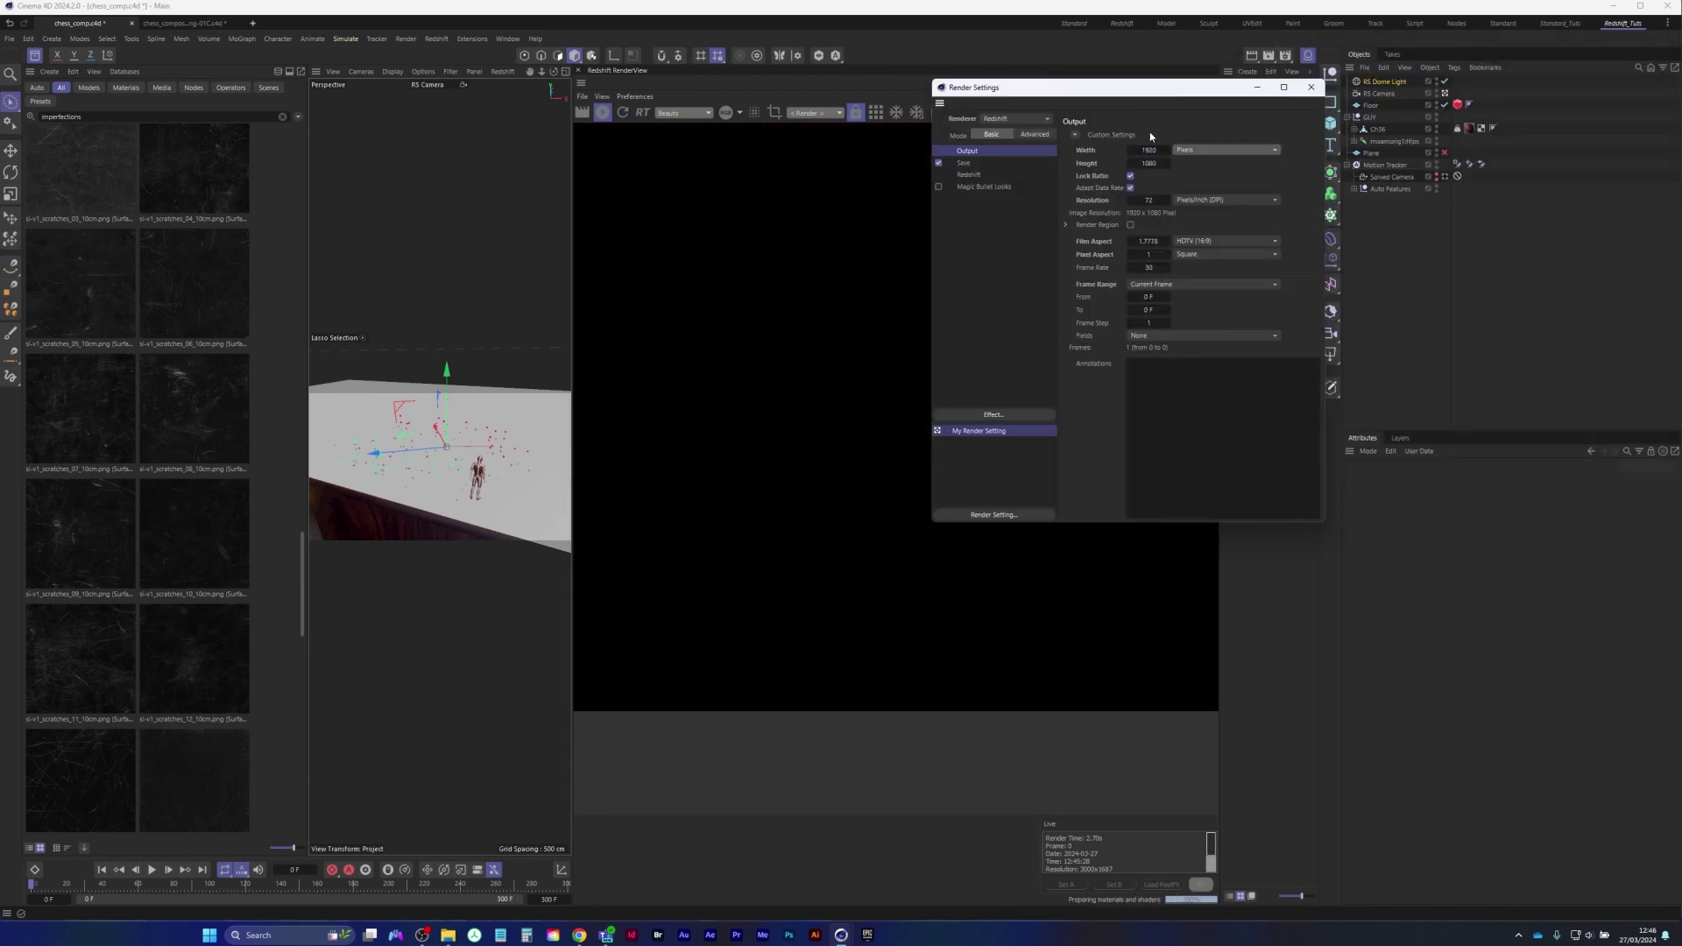
pyautogui.click(1310, 86)
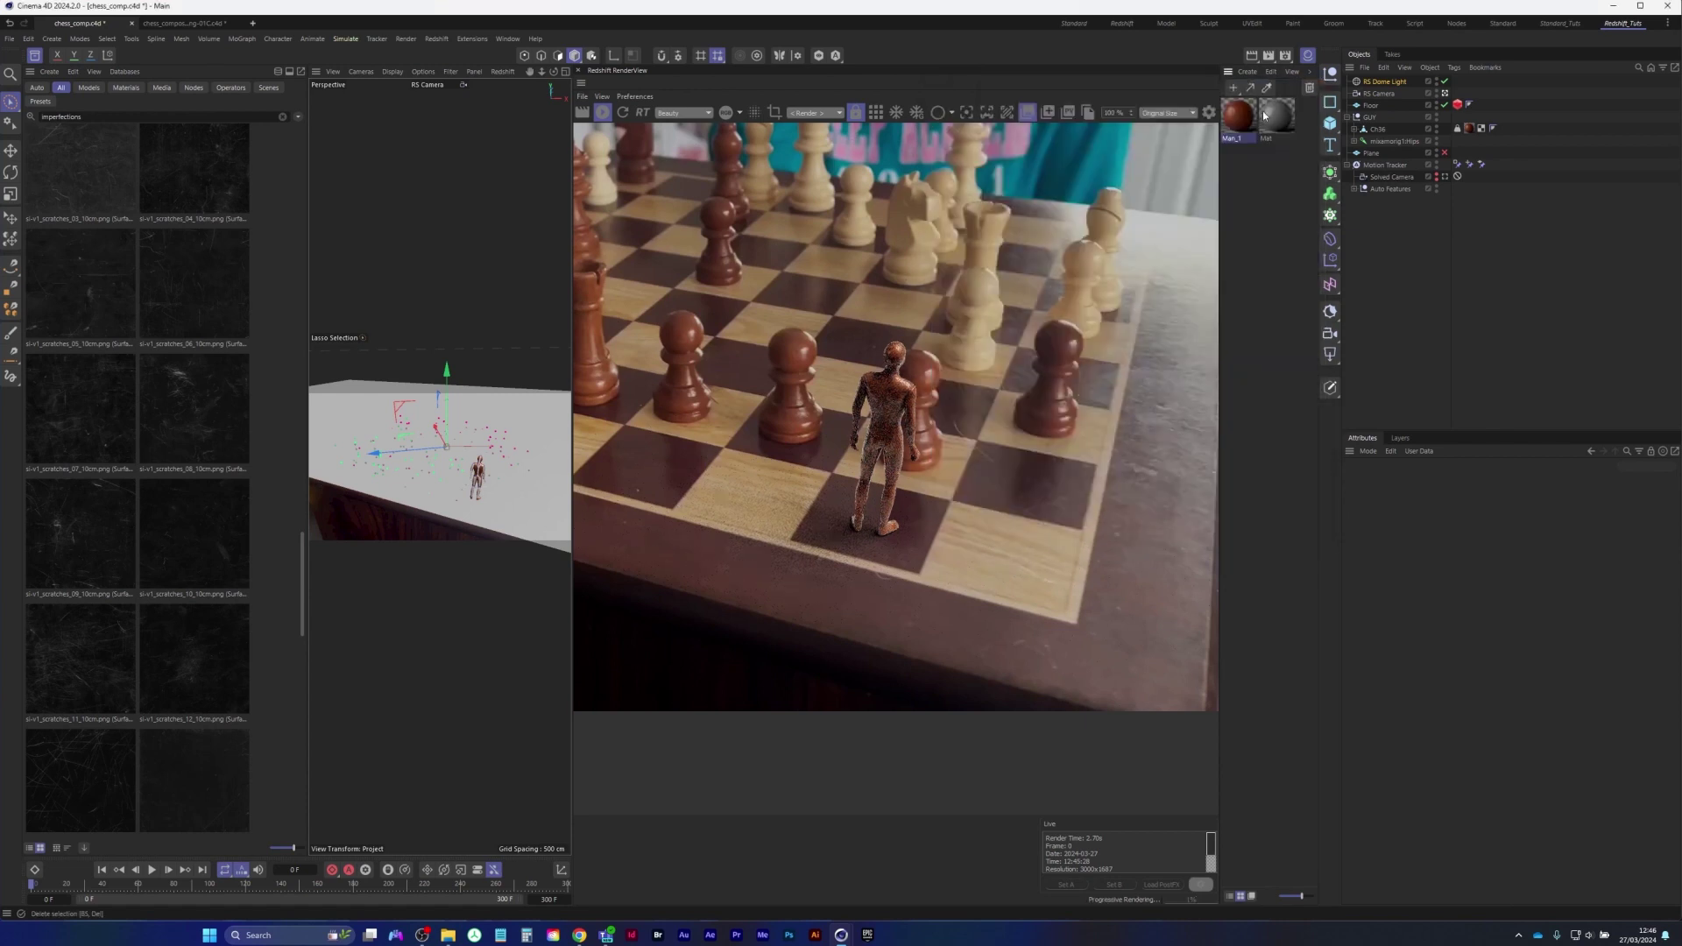
pyautogui.click(1175, 113)
pyautogui.click(1162, 137)
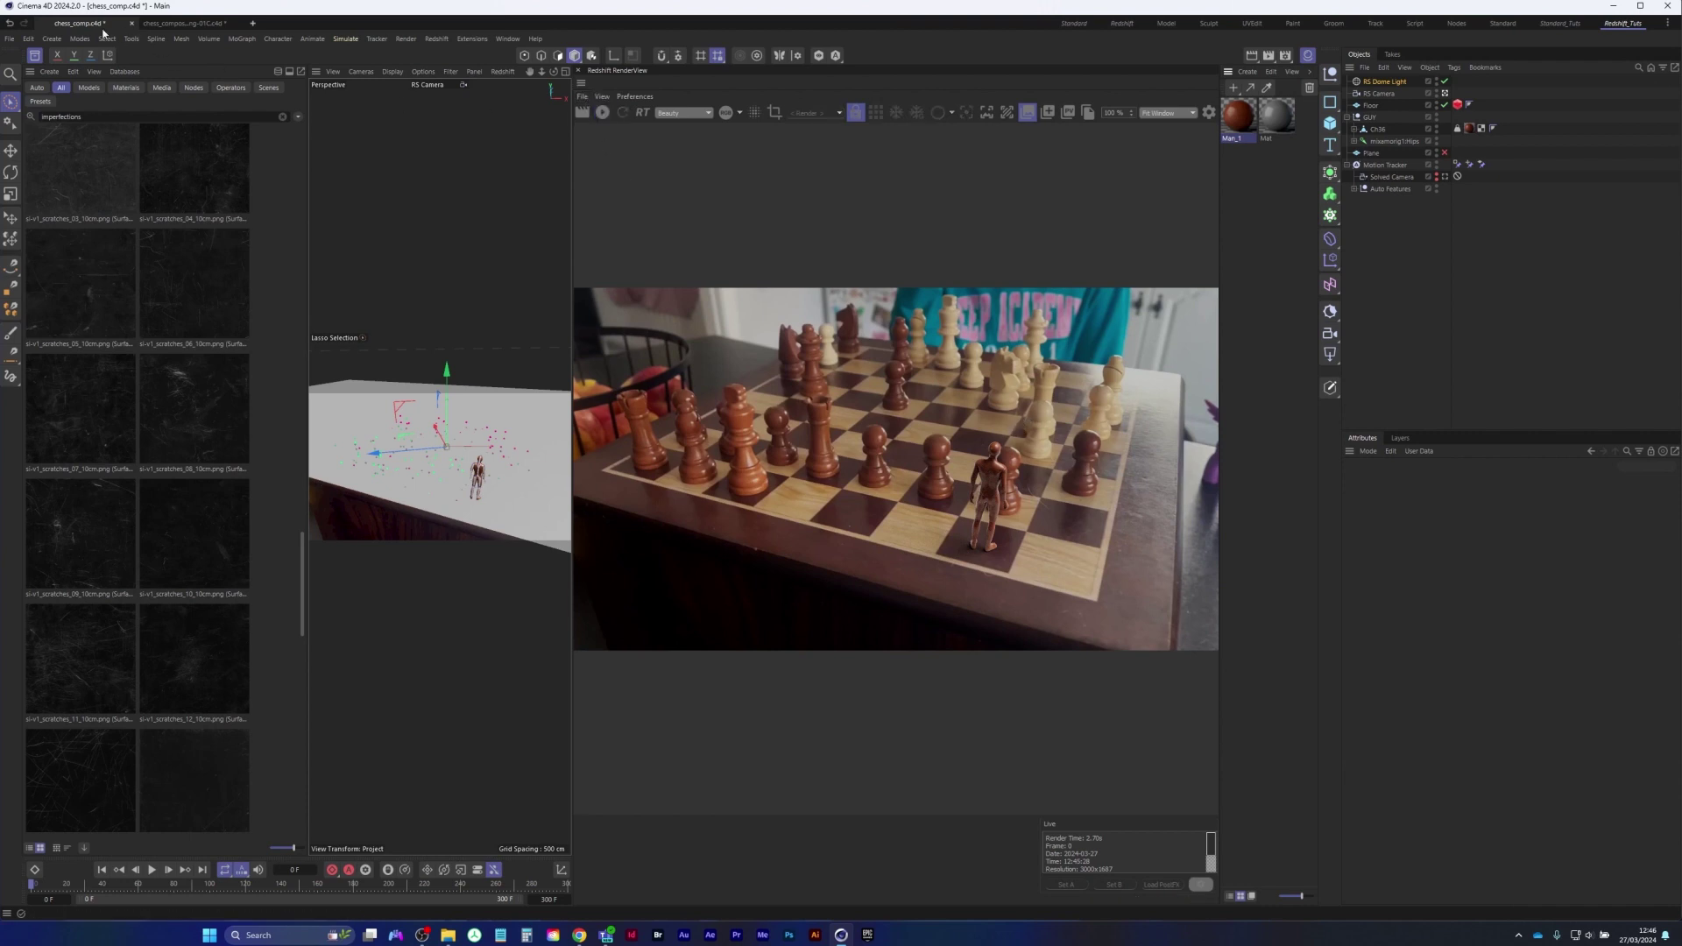
# Hide the Asset Browser, play the animation briefly and return to the first frame
pyautogui.click(35, 57)
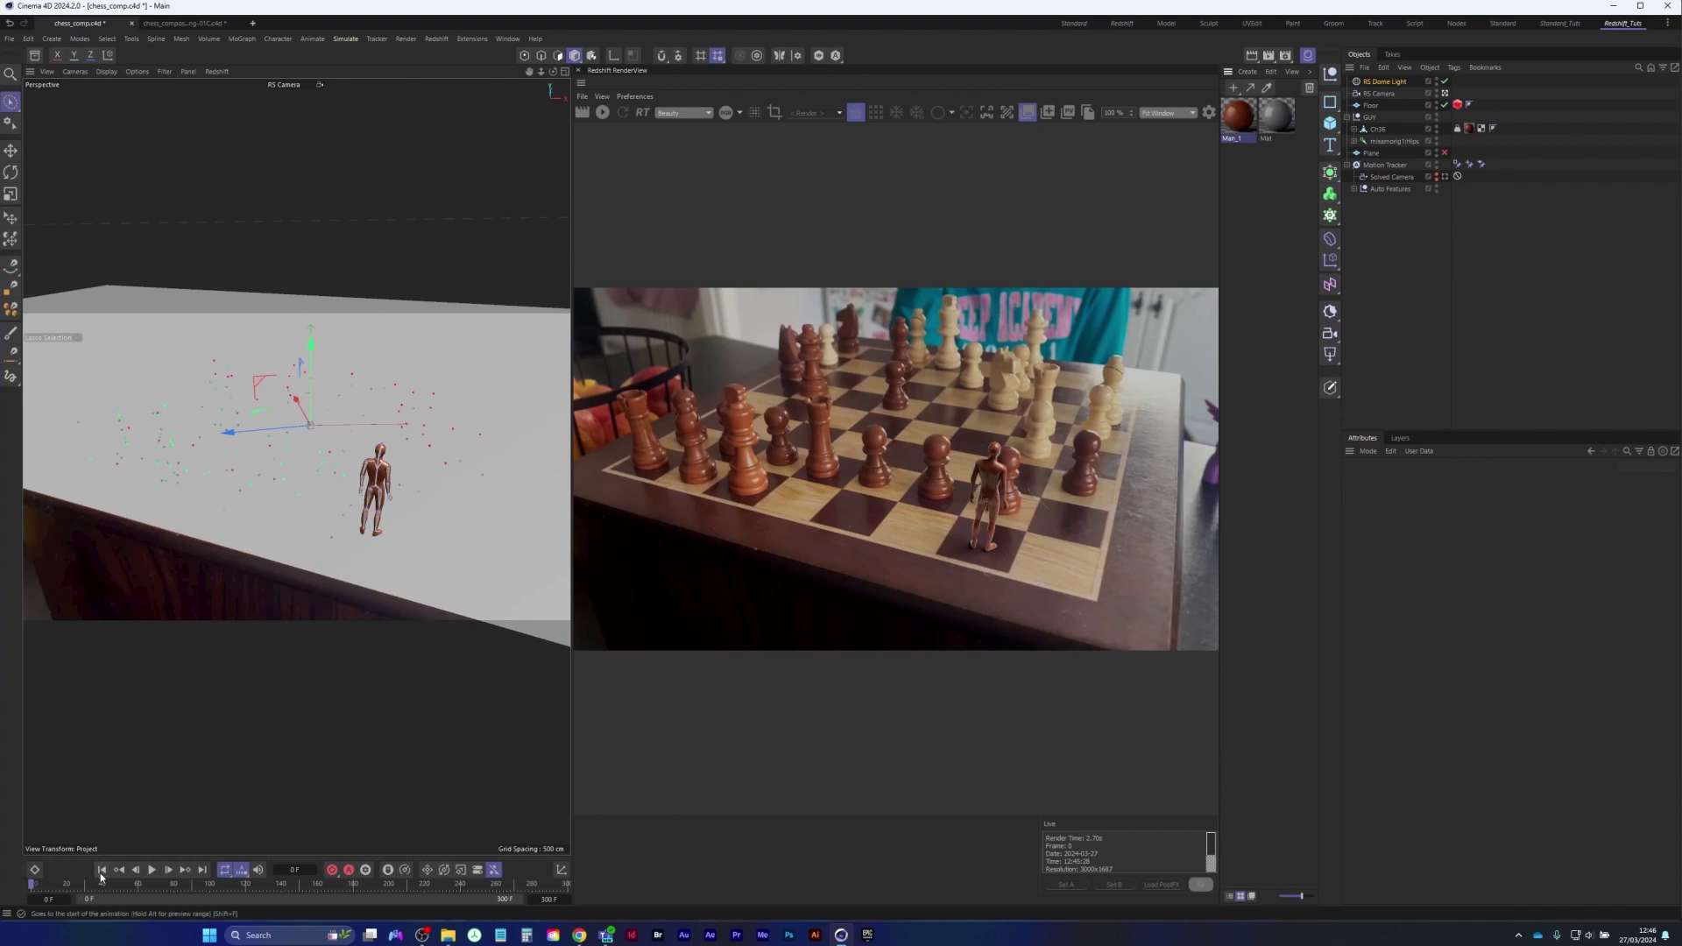
pyautogui.click(153, 870)
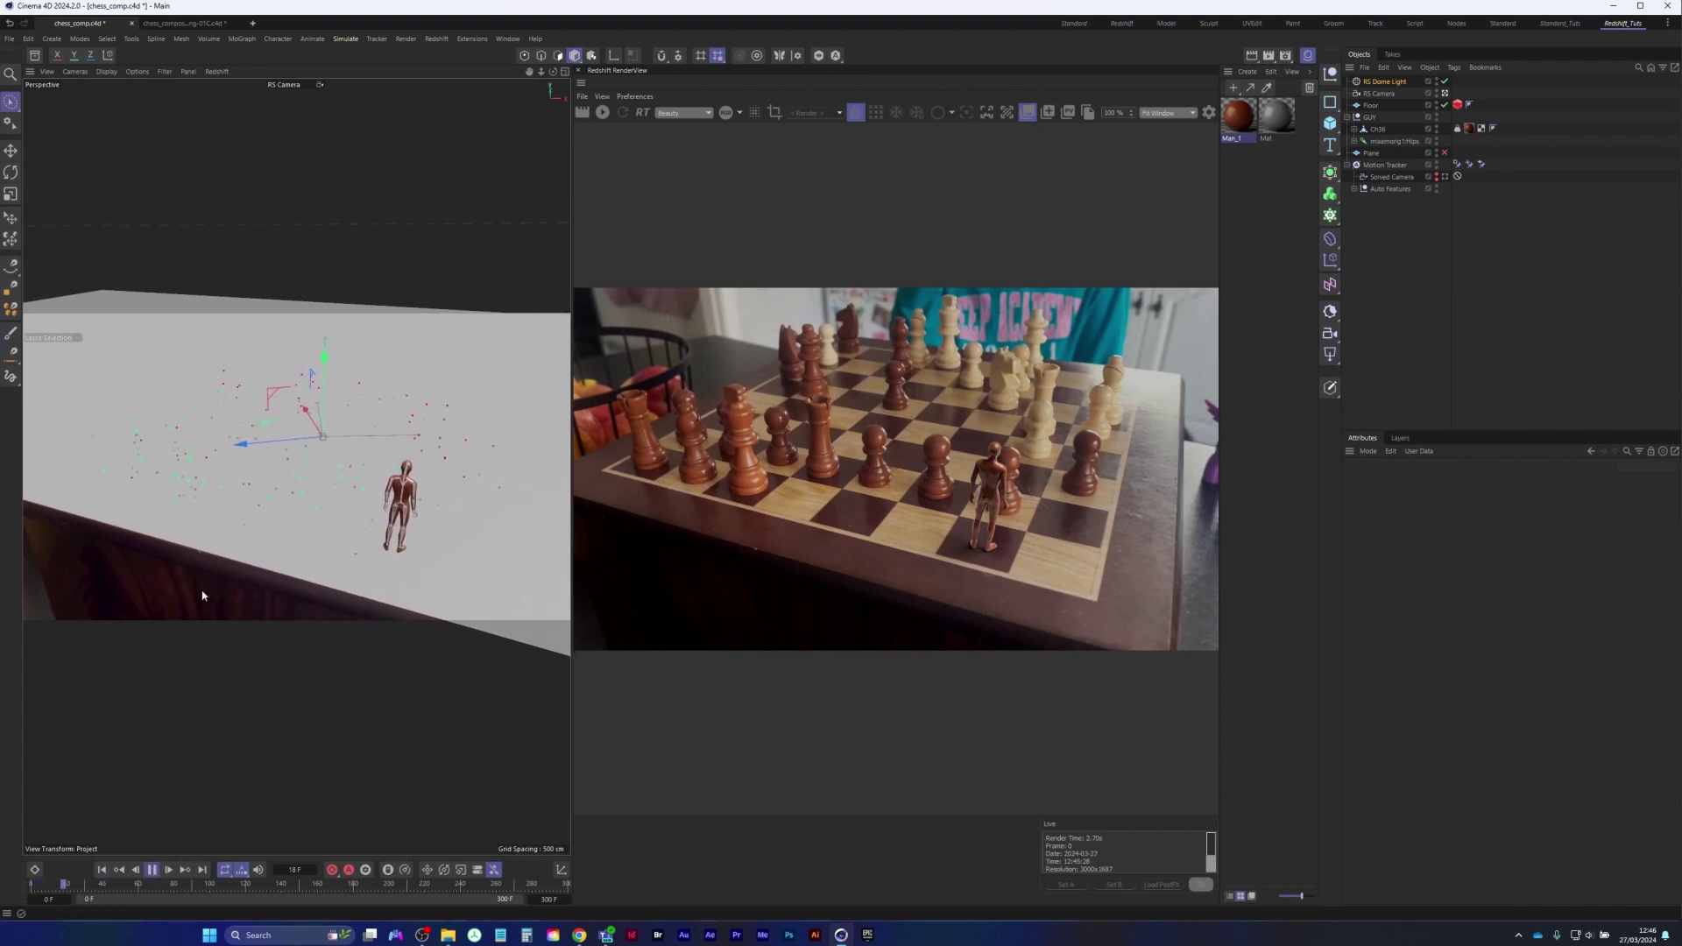
pyautogui.click(152, 870)
pyautogui.click(101, 870)
# Restart the live render at original size and nudge the GUY null vertically in the Front view so the feet meet the floor
pyautogui.click(602, 112)
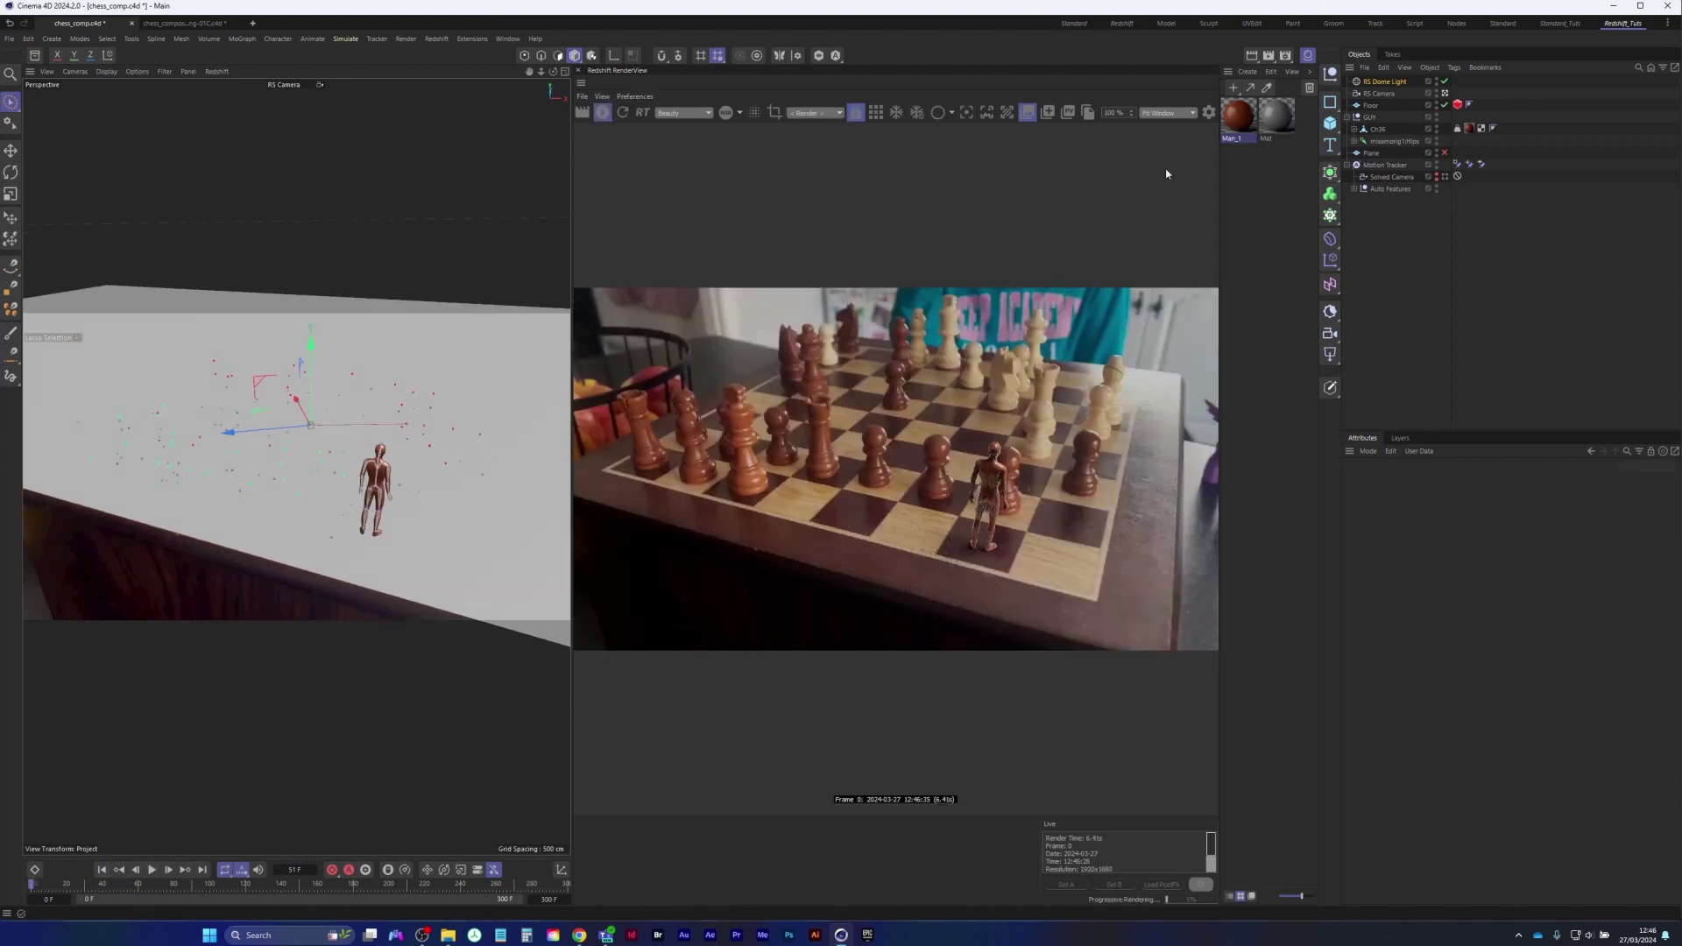
pyautogui.click(1169, 124)
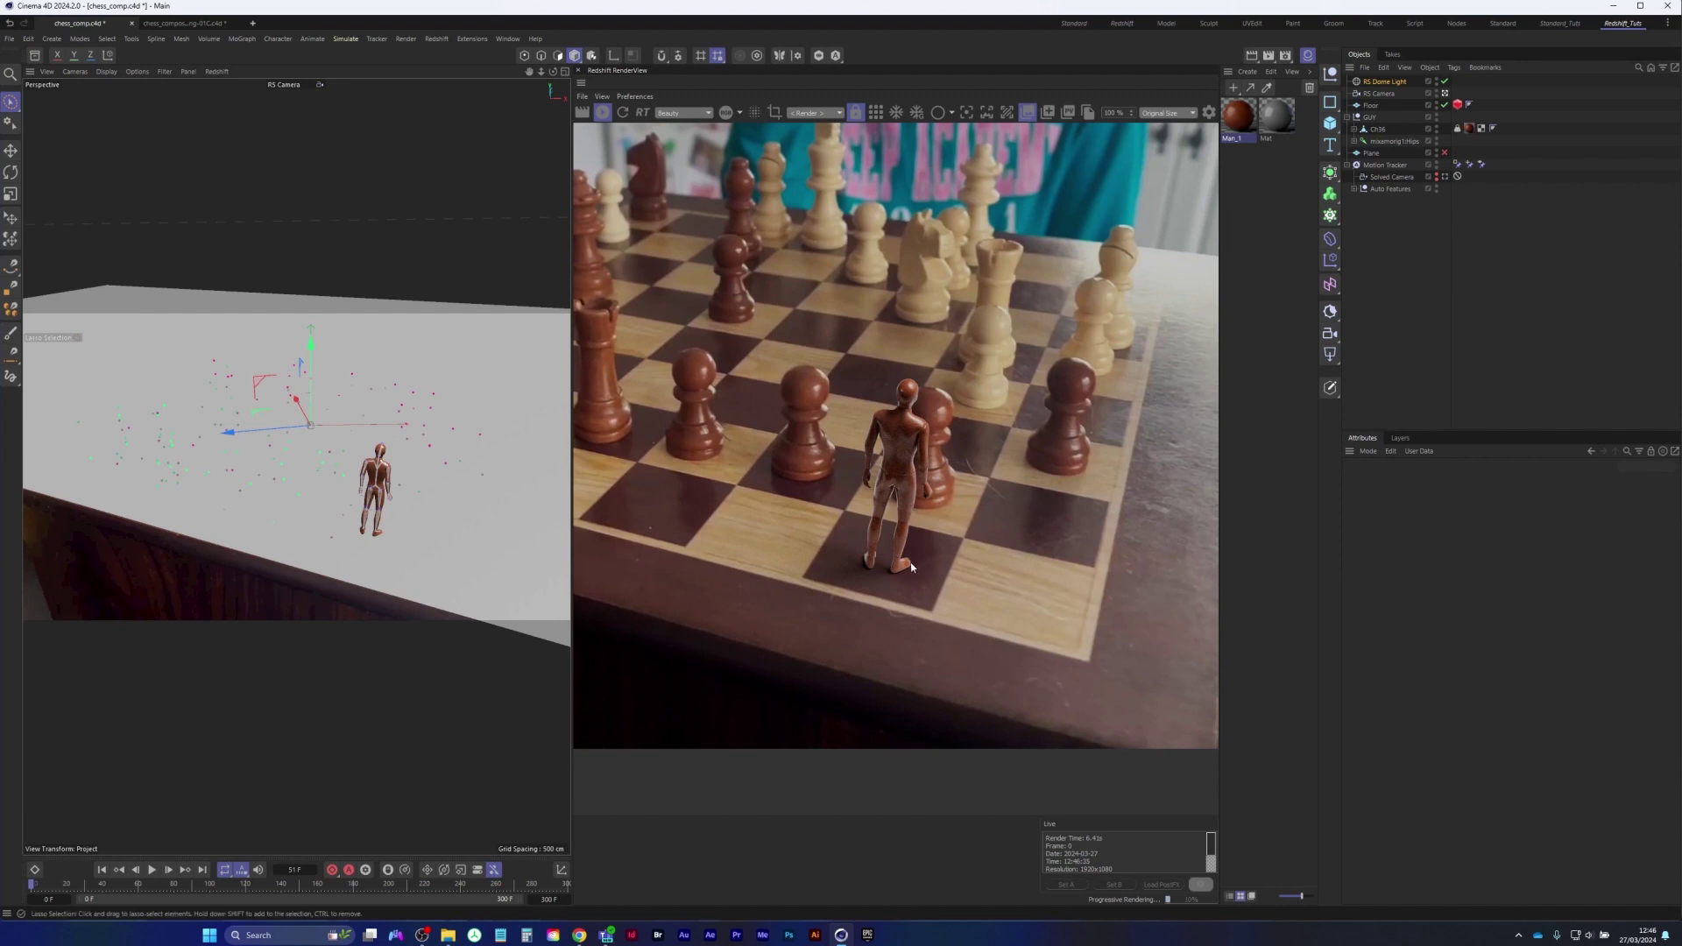
pyautogui.click(1371, 120)
pyautogui.middleClick(390, 512)
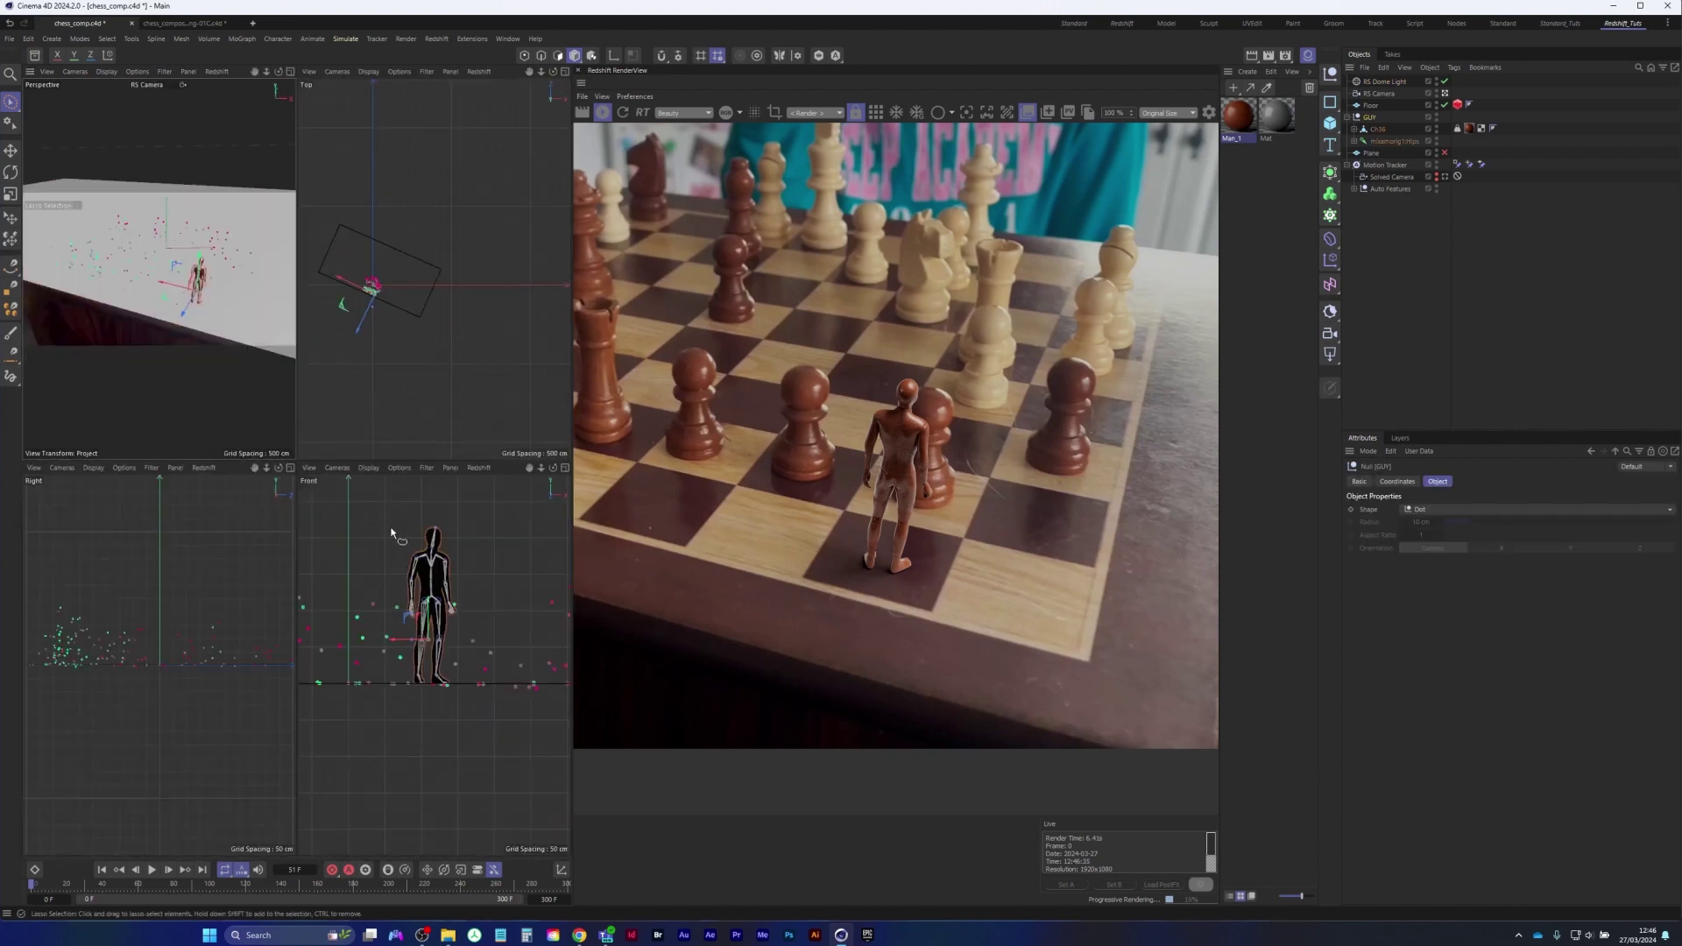
pyautogui.middleClick(391, 533)
pyautogui.scroll(6, 350, 457)
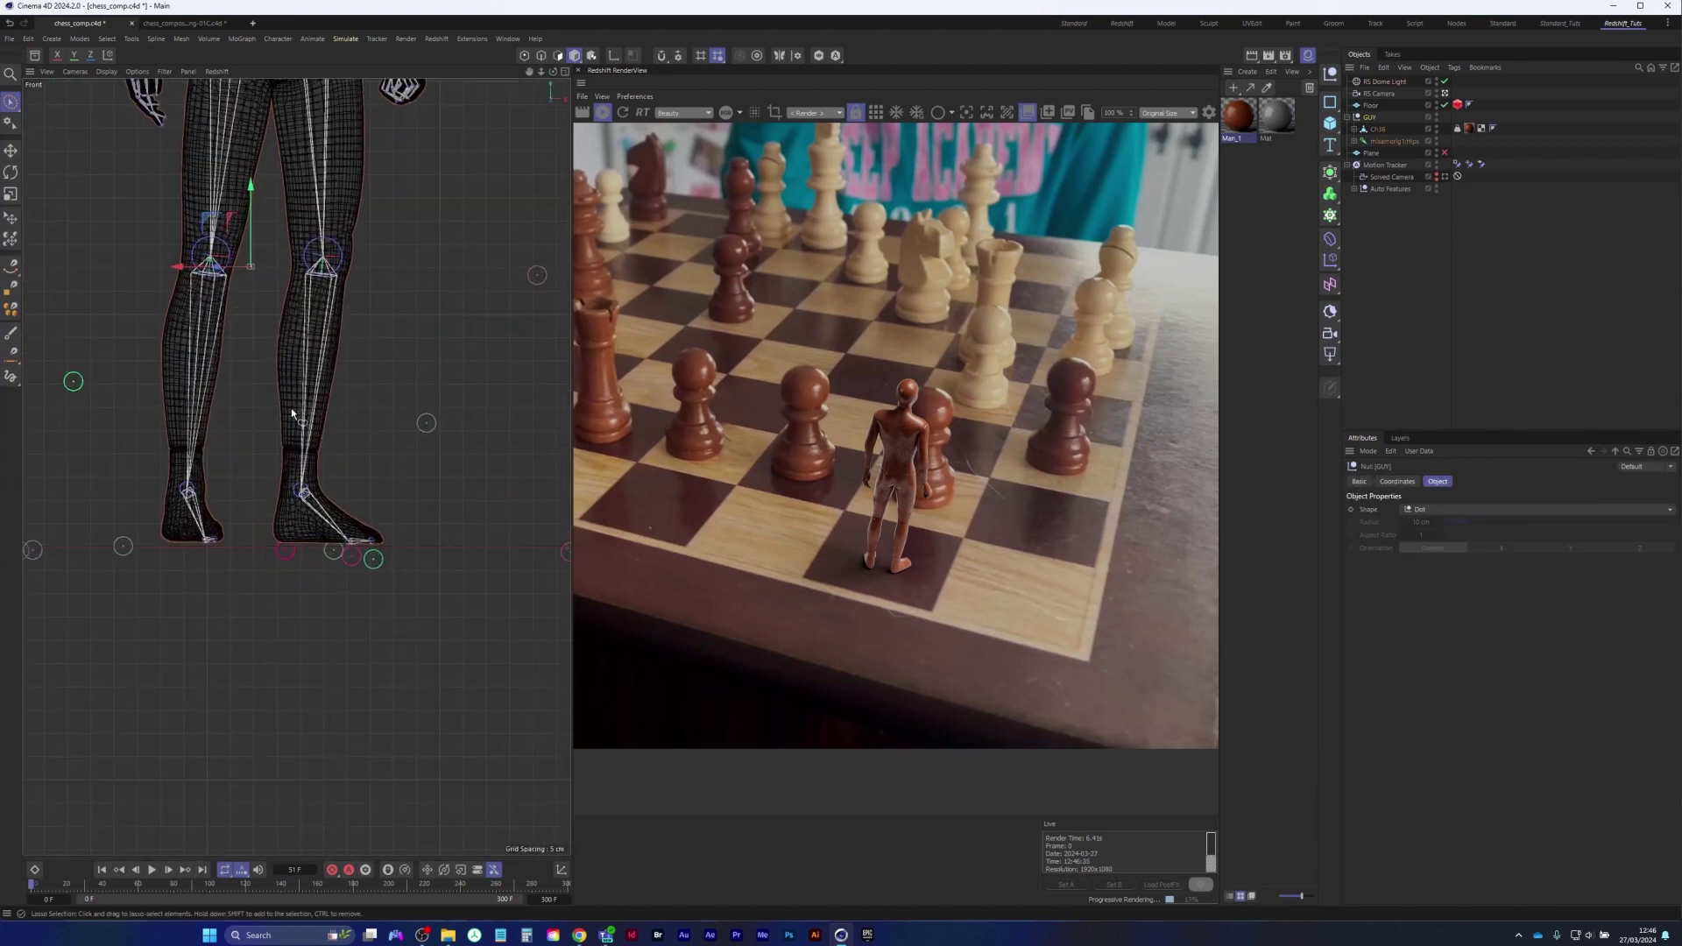
pyautogui.moveTo(250, 187); pyautogui.dragTo(250, 186)
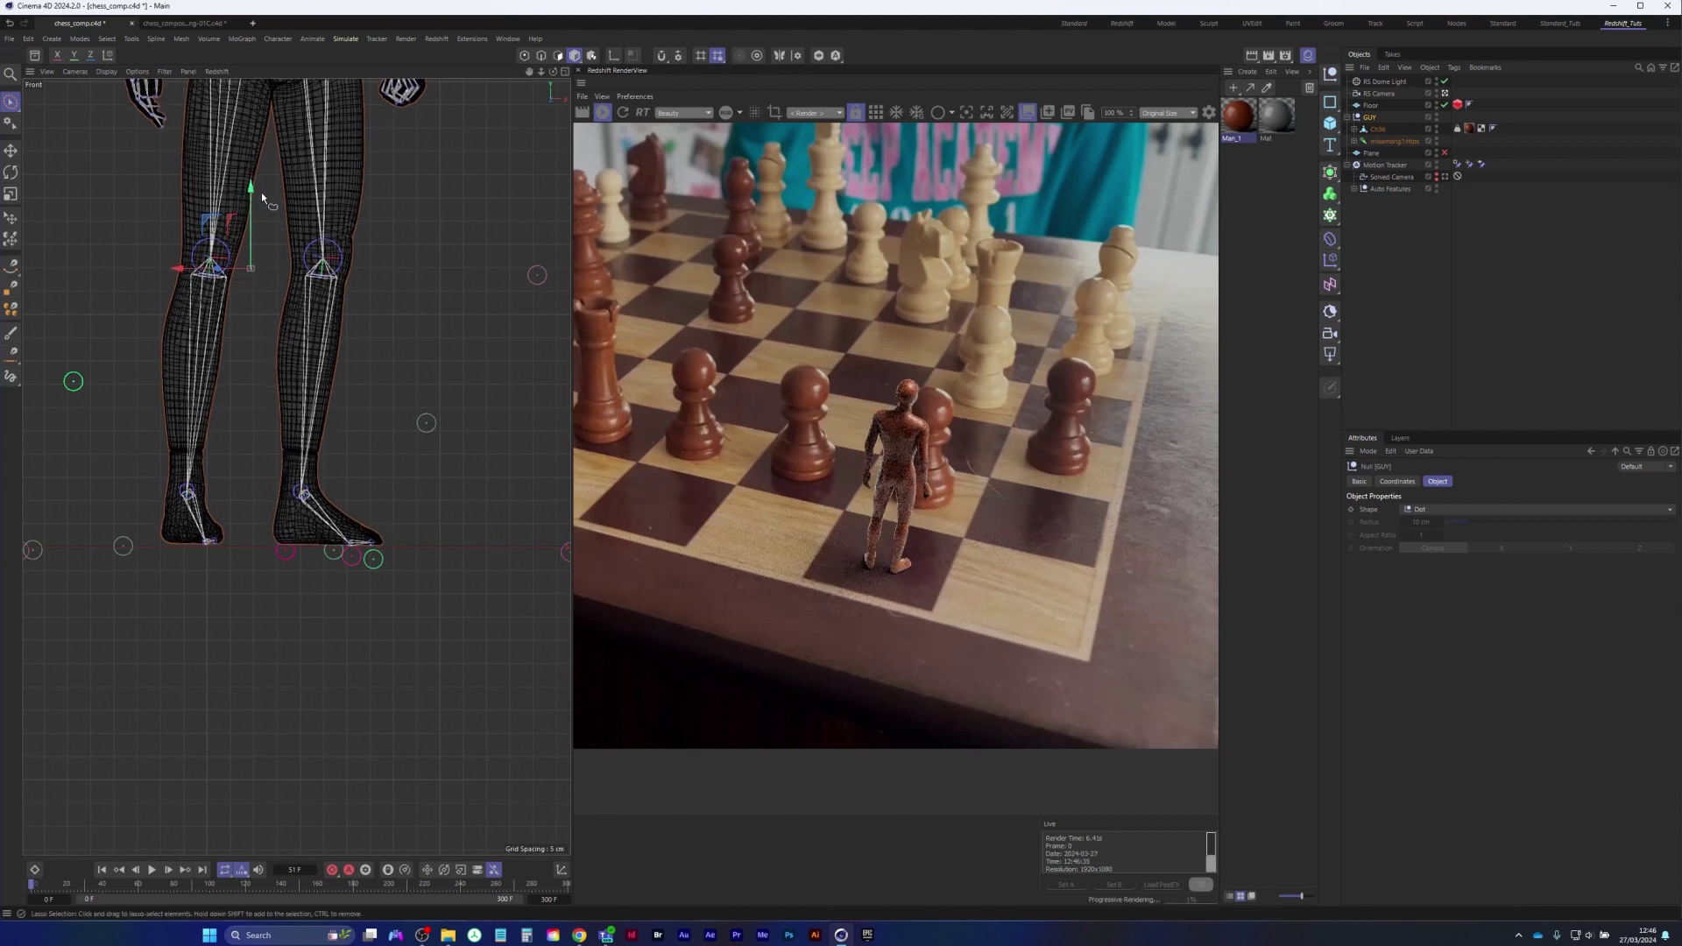
pyautogui.middleClick(261, 193)
pyautogui.press('F1')
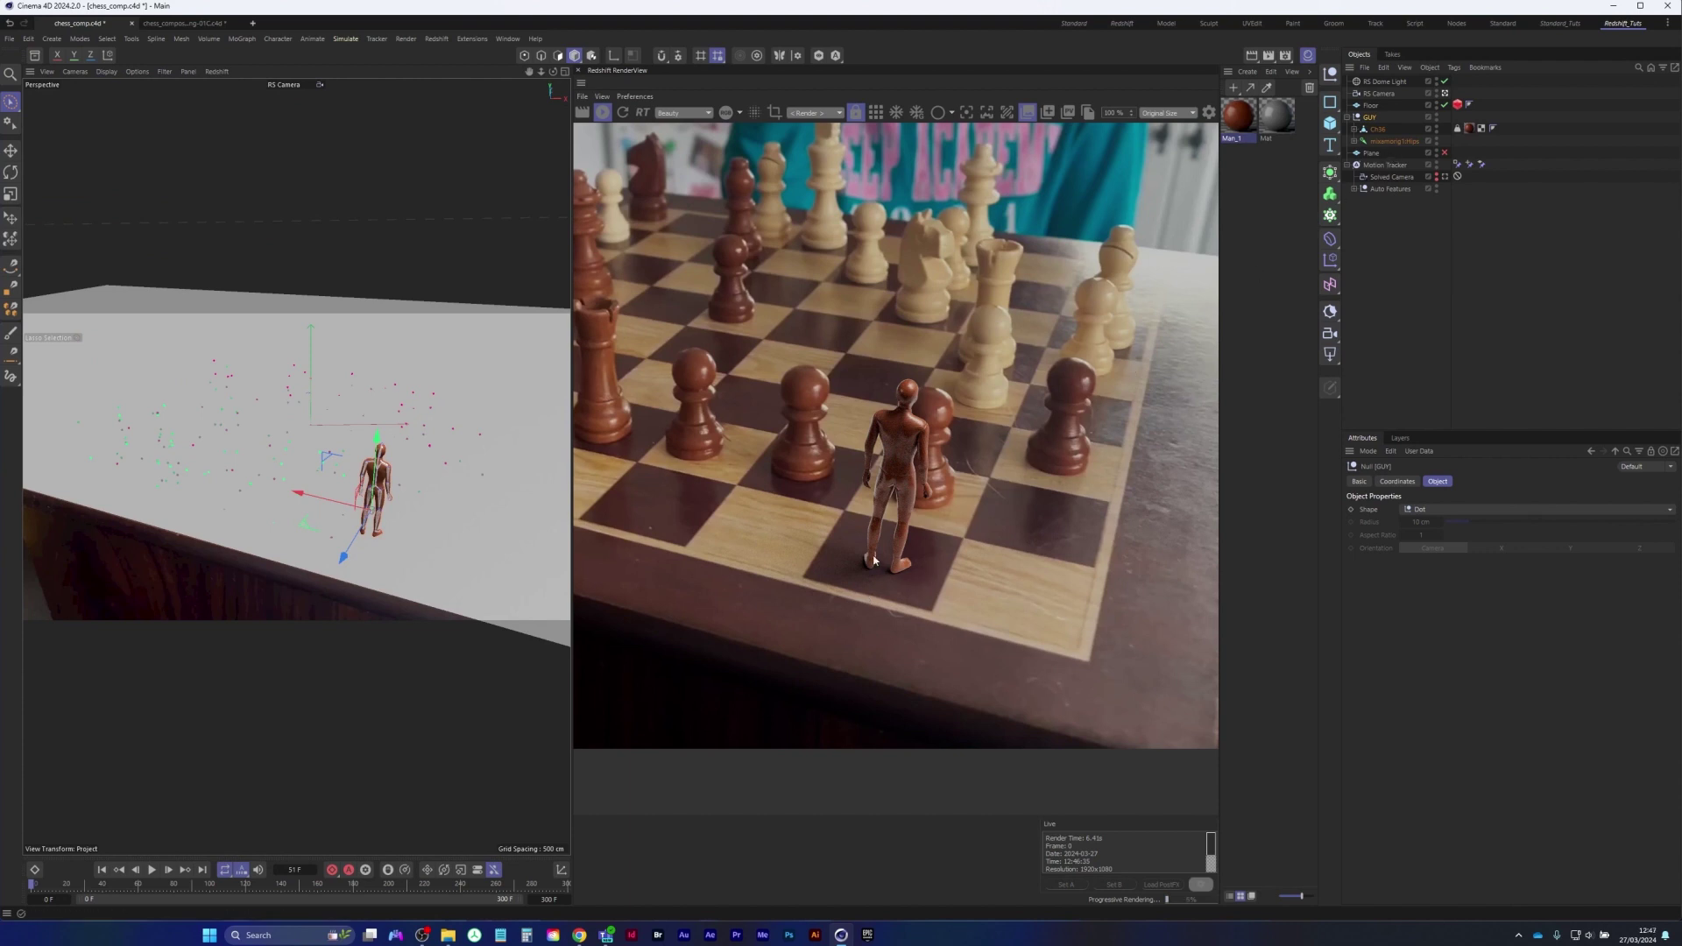
# Raise the matte Reflection Scale in the Floor's Redshift Object tag to its maximum and assign the Floor a new material named Floor
pyautogui.click(1458, 105)
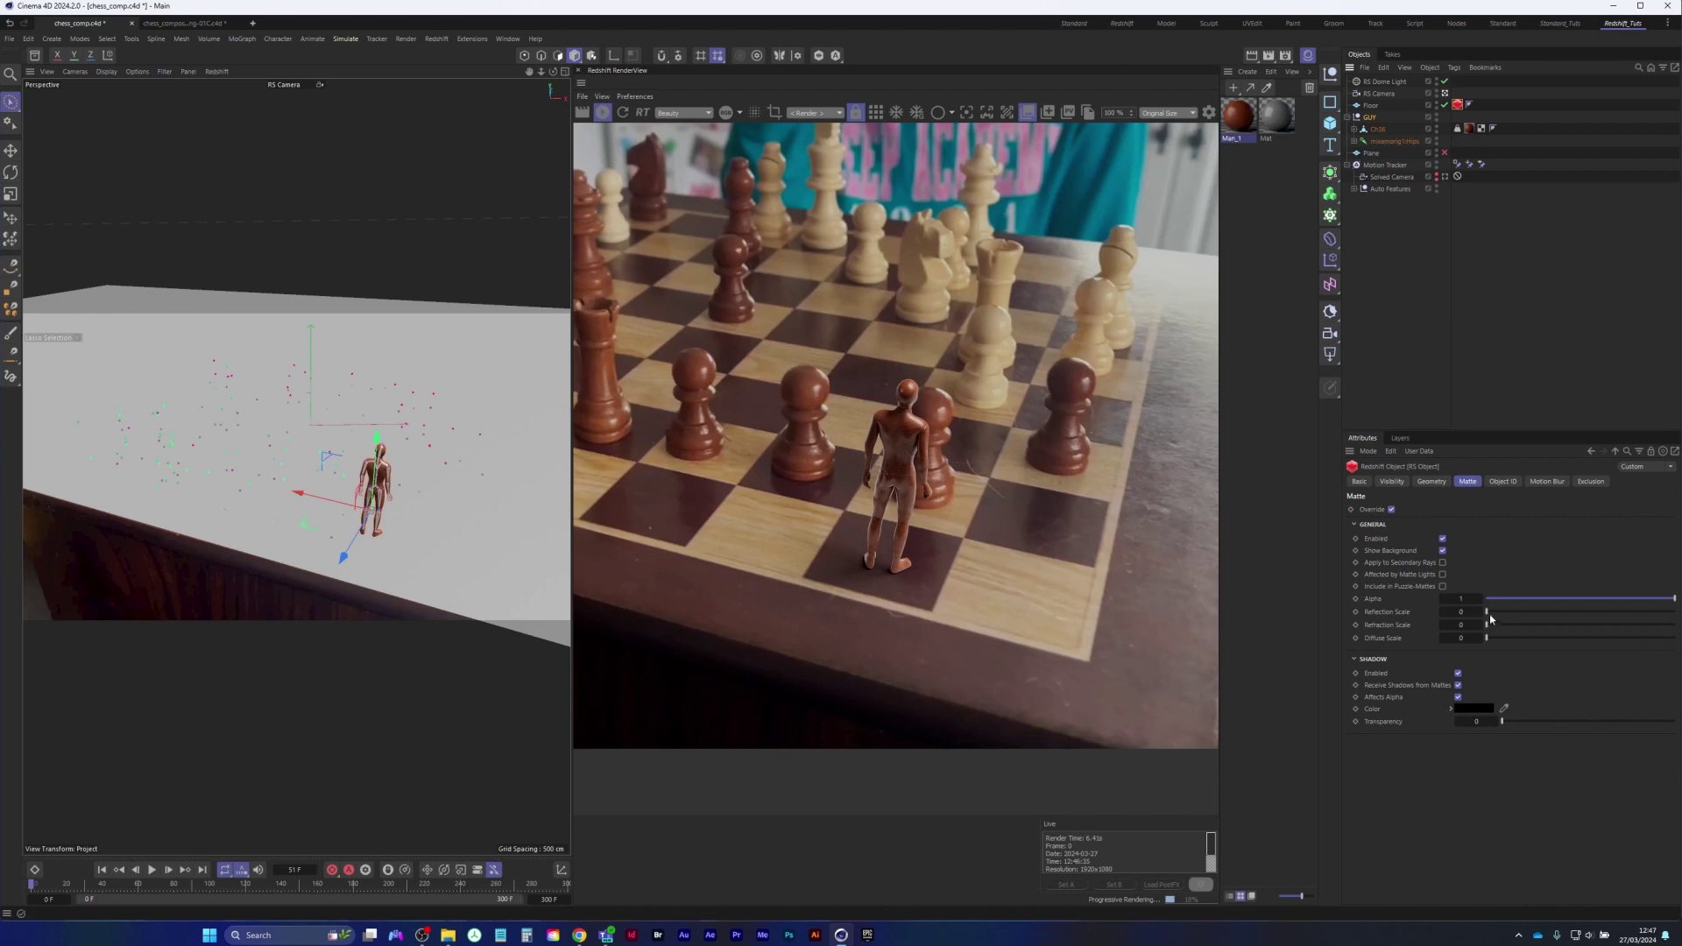
pyautogui.moveTo(1488, 612); pyautogui.dragTo(1675, 612)
pyautogui.doubleClick(1250, 195)
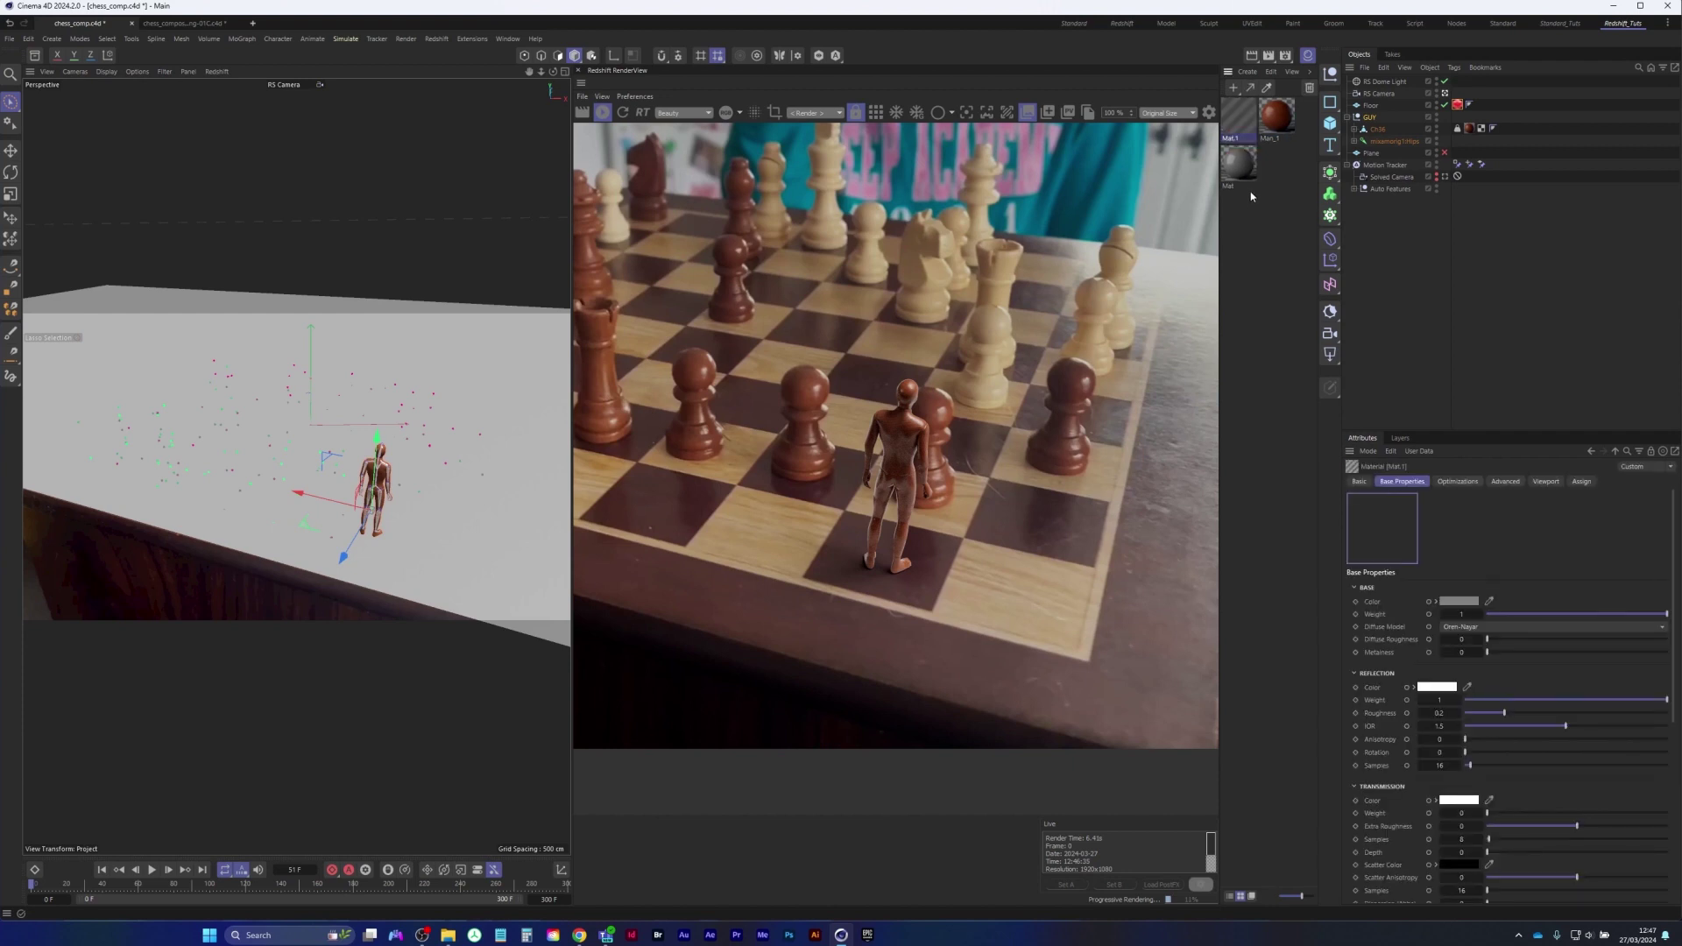
pyautogui.doubleClick(1235, 138)
pyautogui.write('F')
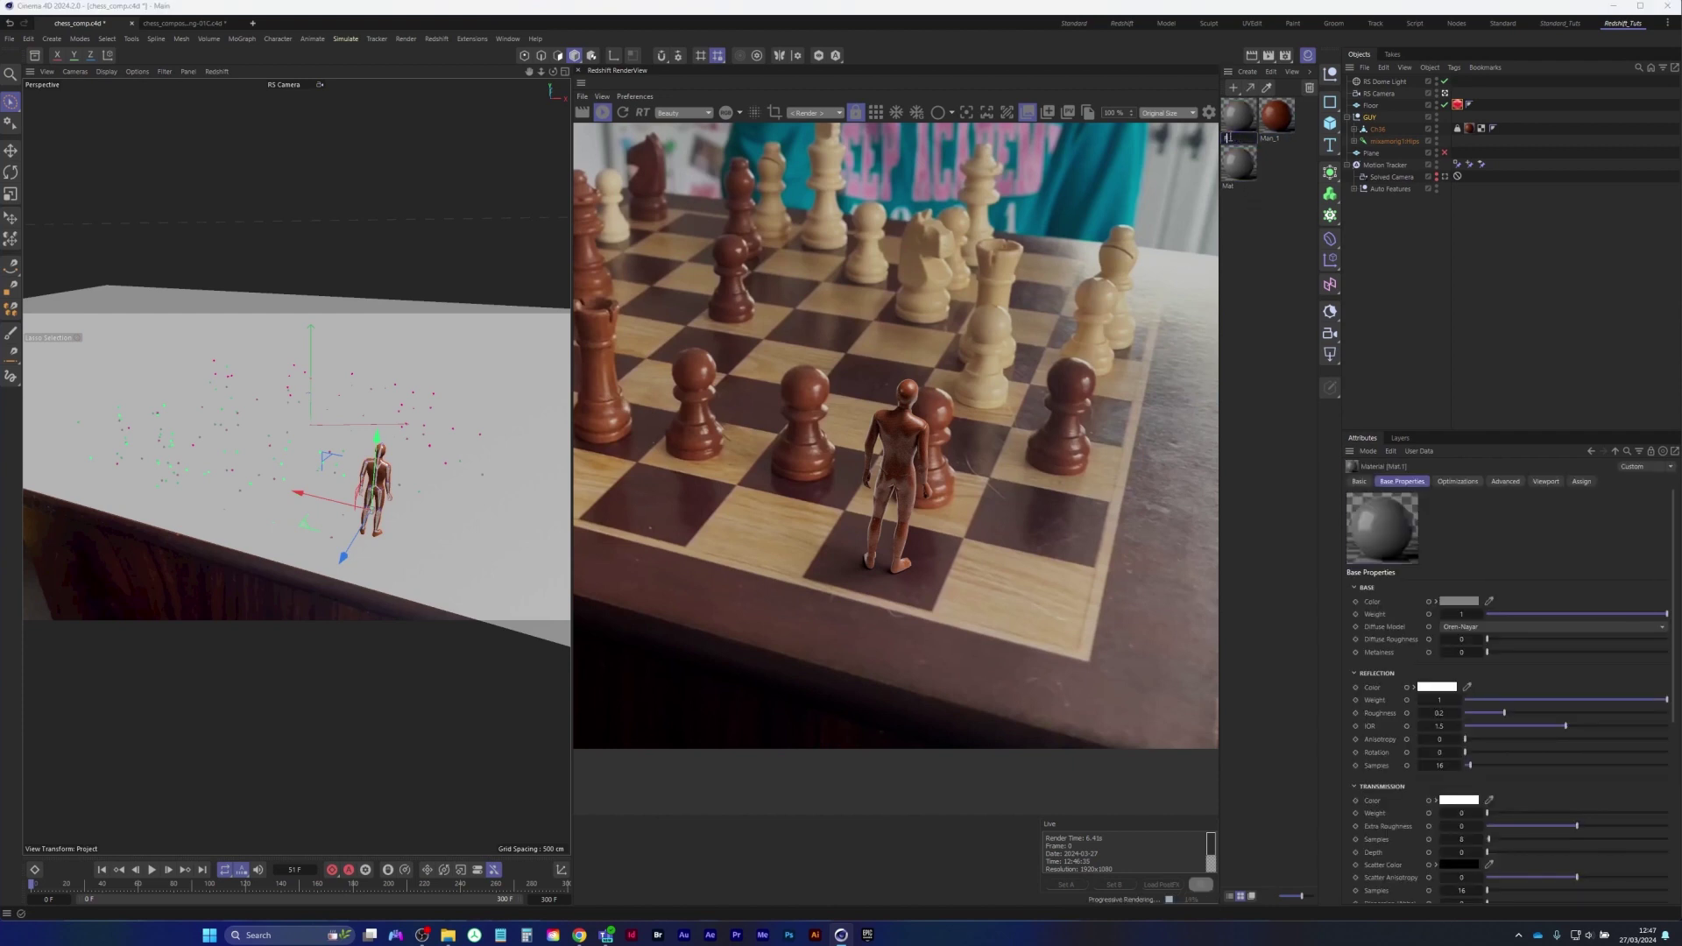
pyautogui.write('loor')
pyautogui.moveTo(1234, 127); pyautogui.dragTo(1374, 107)
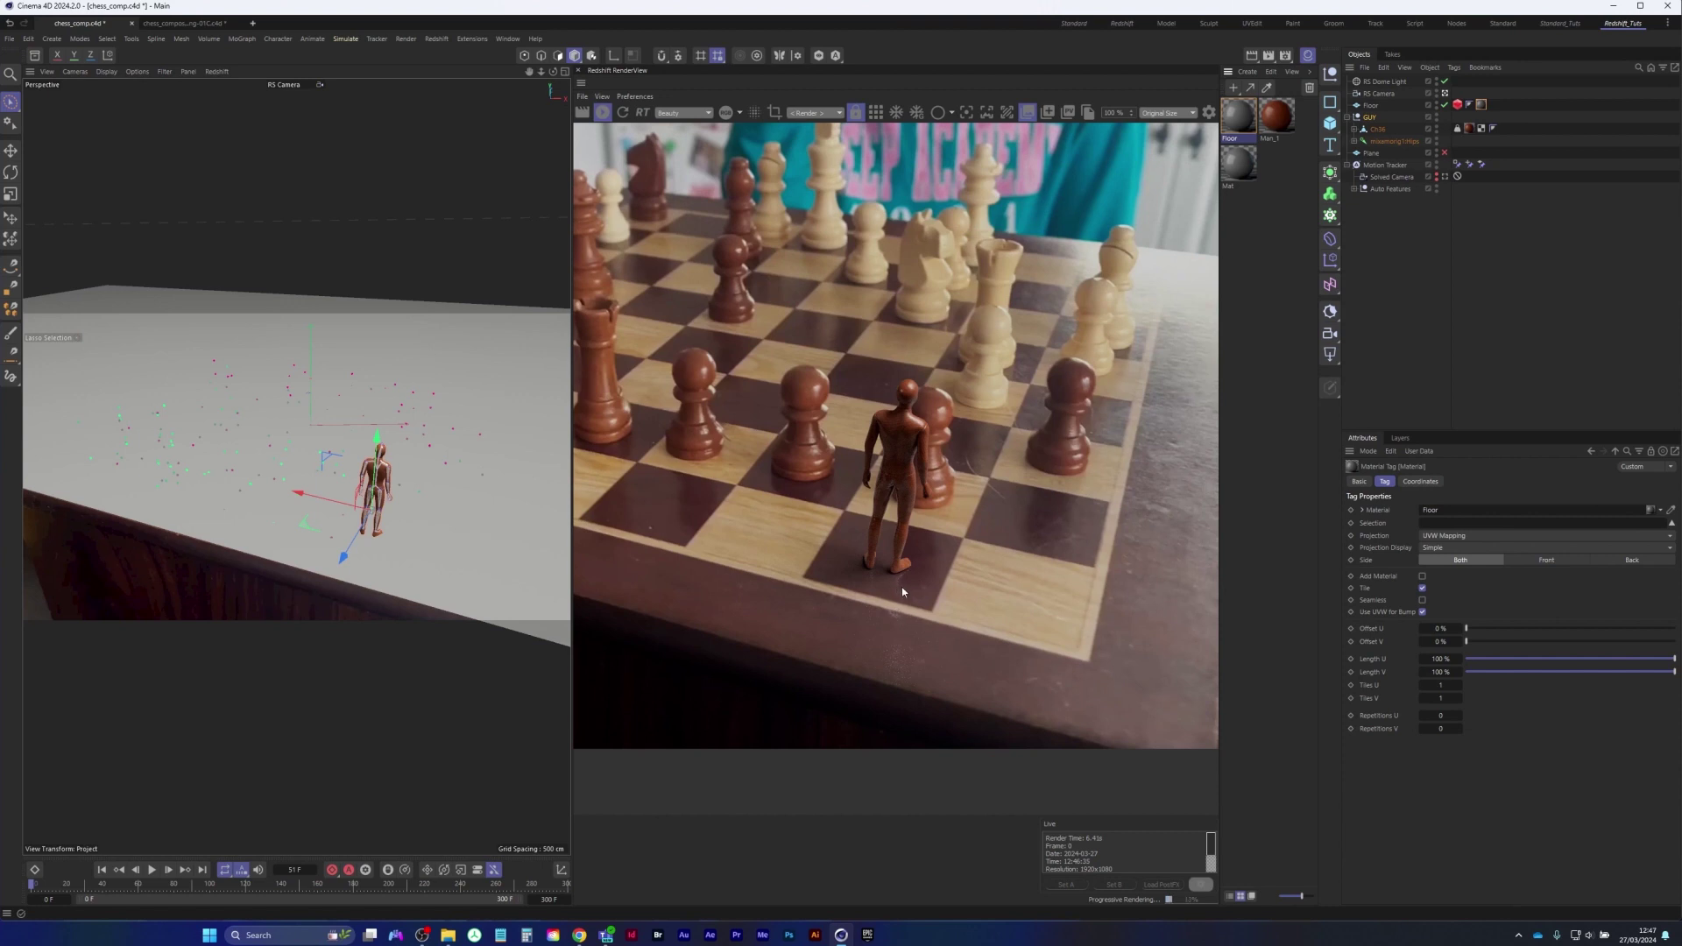
# Stop the live render and switch the perspective view to the Default Camera, framing the whole floor plane with the figure
pyautogui.click(602, 112)
pyautogui.click(284, 85)
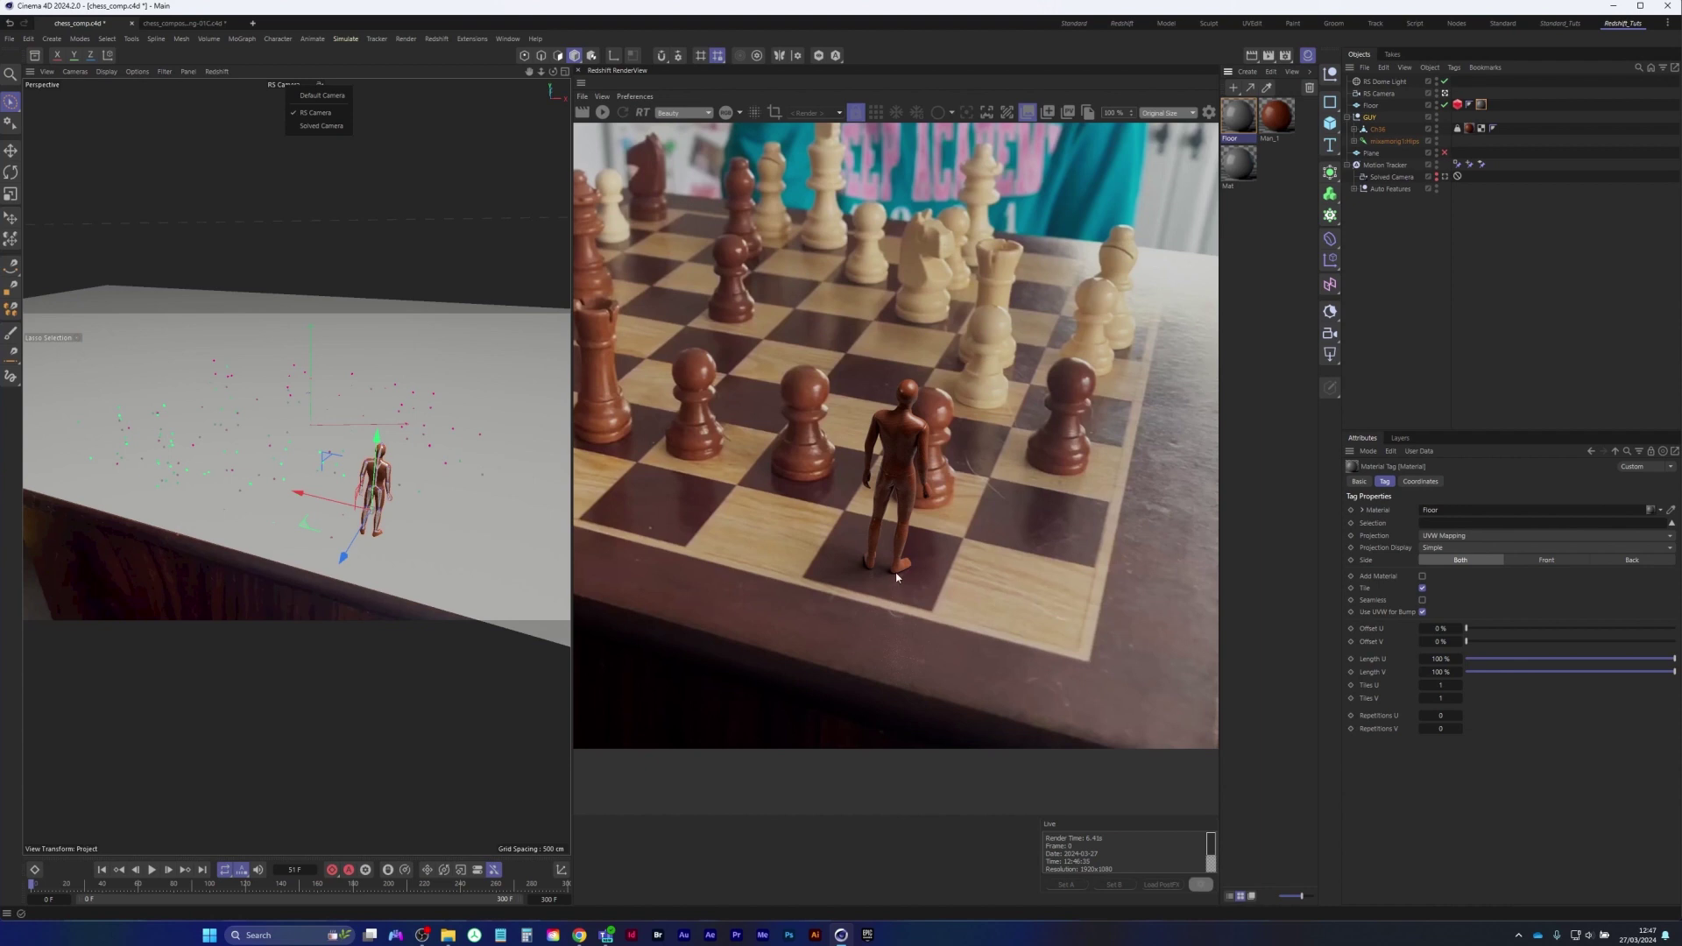
pyautogui.click(321, 97)
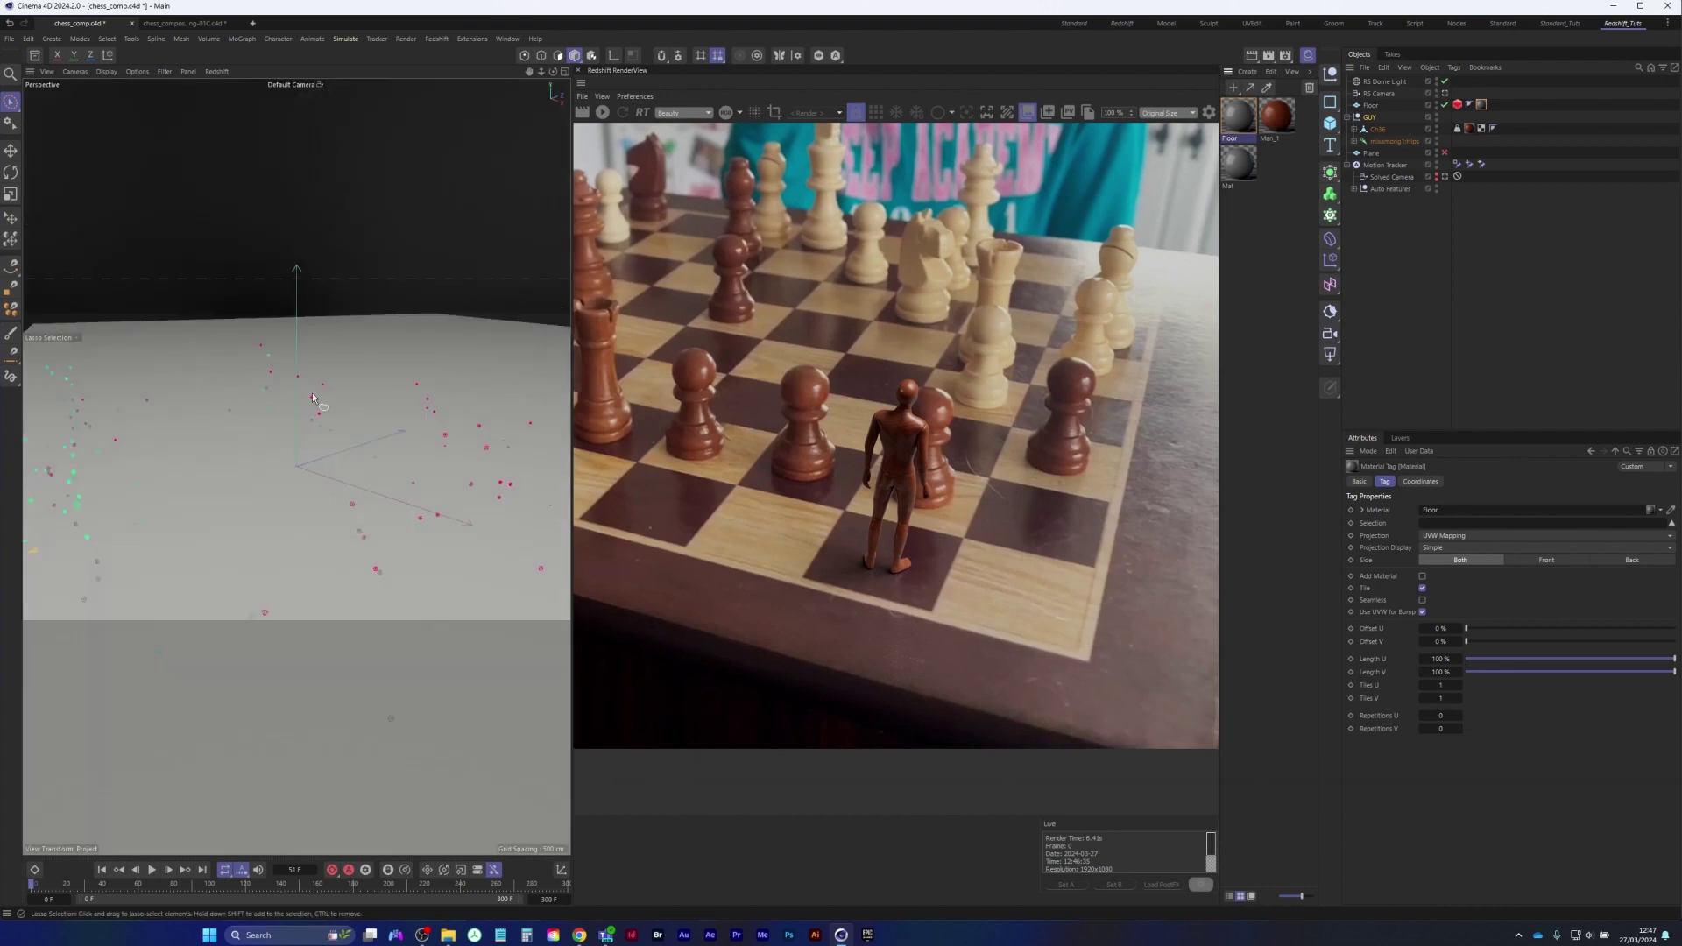
pyautogui.rightClick(345, 360)
pyautogui.press('Escape')
pyautogui.scroll(-6, 328, 428)
pyautogui.moveTo(282, 478)
pyautogui.keyDown('alt'); pyautogui.mouseDown(button='middle')
pyautogui.moveTo(271, 508)
pyautogui.moveTo(280, 492)
pyautogui.mouseUp(button='middle'); pyautogui.keyUp('alt')
pyautogui.scroll(-2, 287, 476)
pyautogui.keyDown('alt'); pyautogui.moveTo(281, 492); pyautogui.dragTo(320, 481); pyautogui.keyUp('alt')
pyautogui.scroll(5, 437, 427)
pyautogui.scroll(-3, 437, 425)
pyautogui.keyDown('alt'); pyautogui.moveTo(436, 425); pyautogui.dragTo(321, 487); pyautogui.keyUp('alt')
pyautogui.scroll(-5, 338, 456)
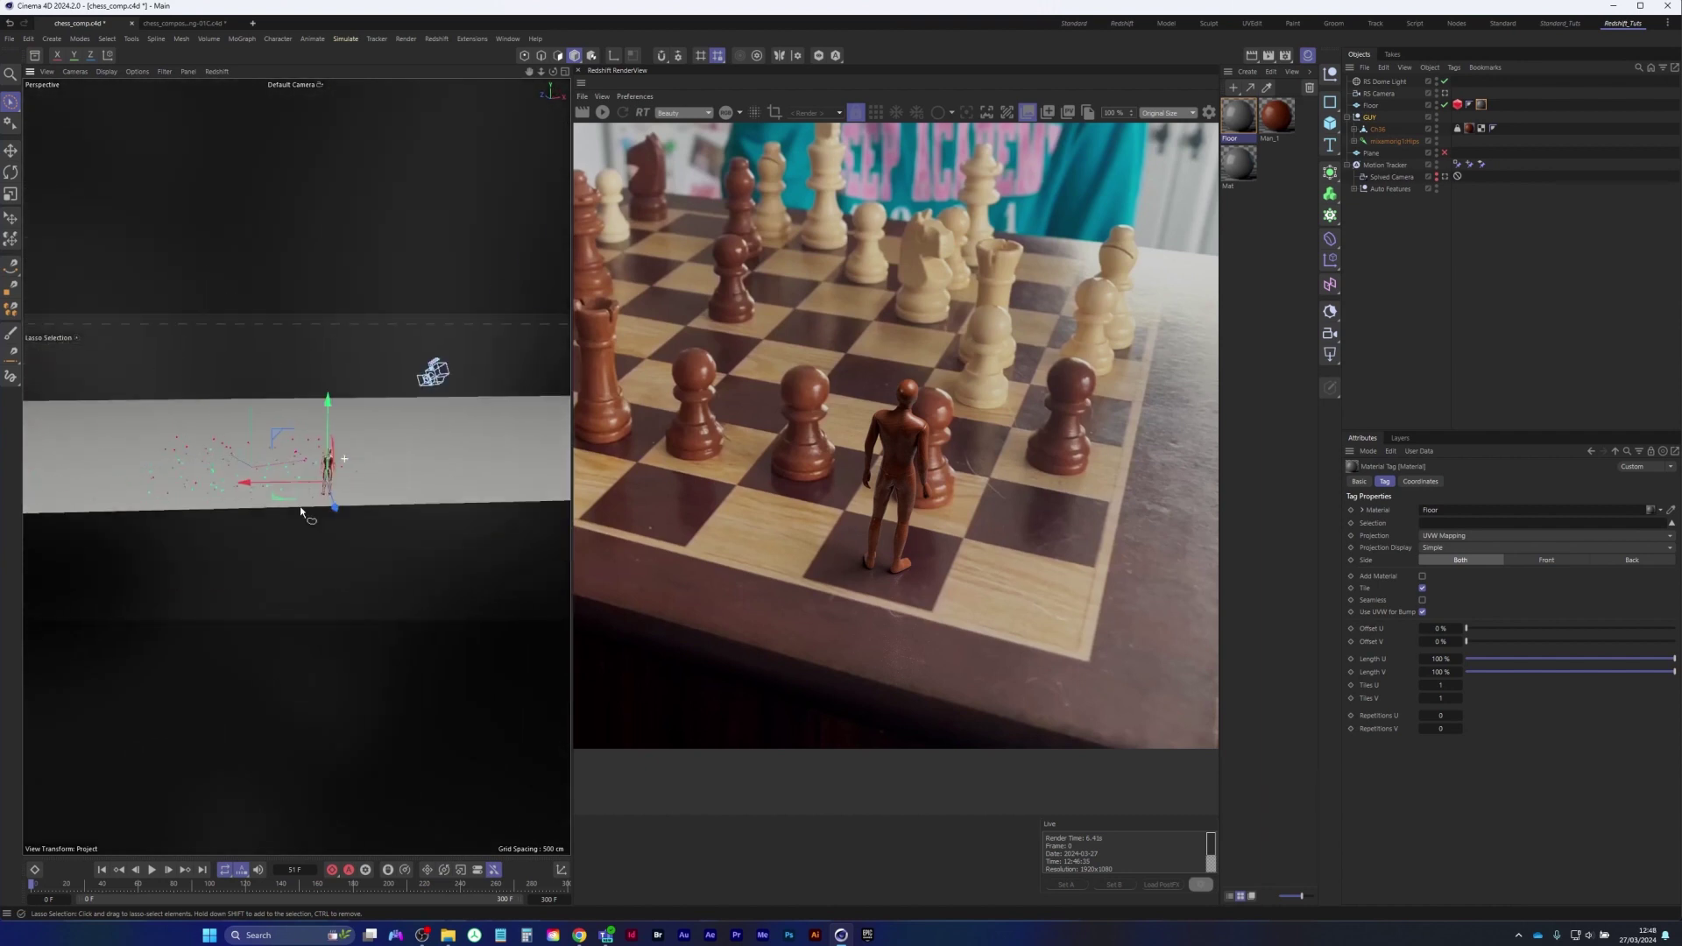
pyautogui.keyDown('alt'); pyautogui.moveTo(460, 439); pyautogui.dragTo(407, 437); pyautogui.keyUp('alt')
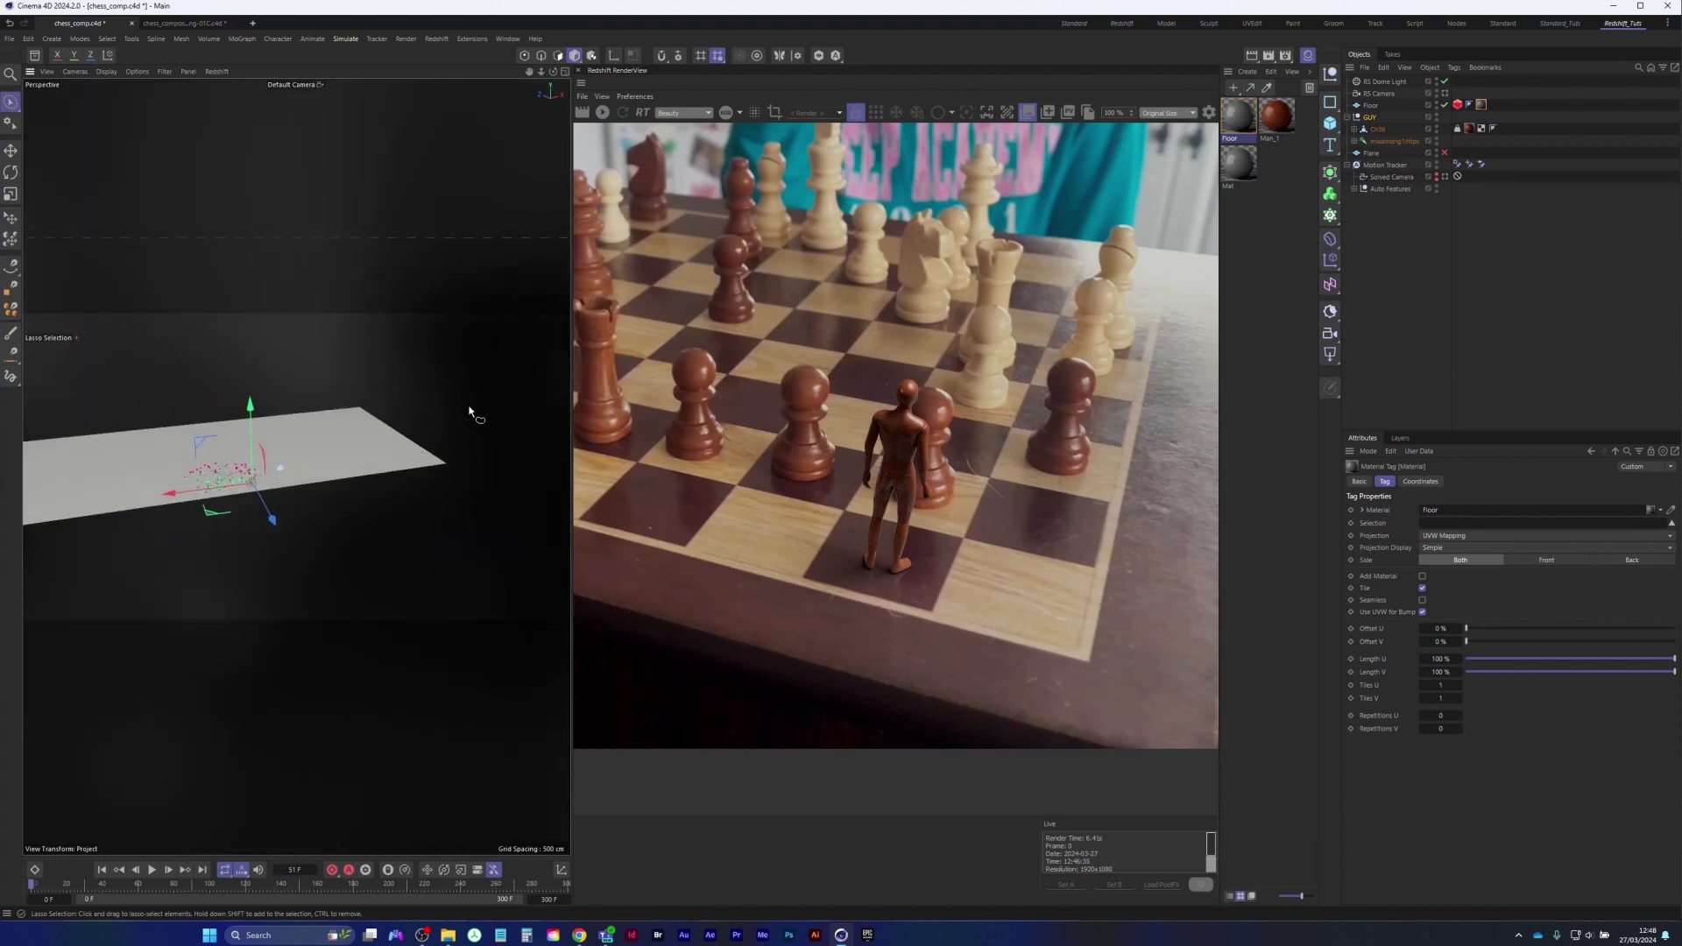
pyautogui.scroll(-2, 301, 507)
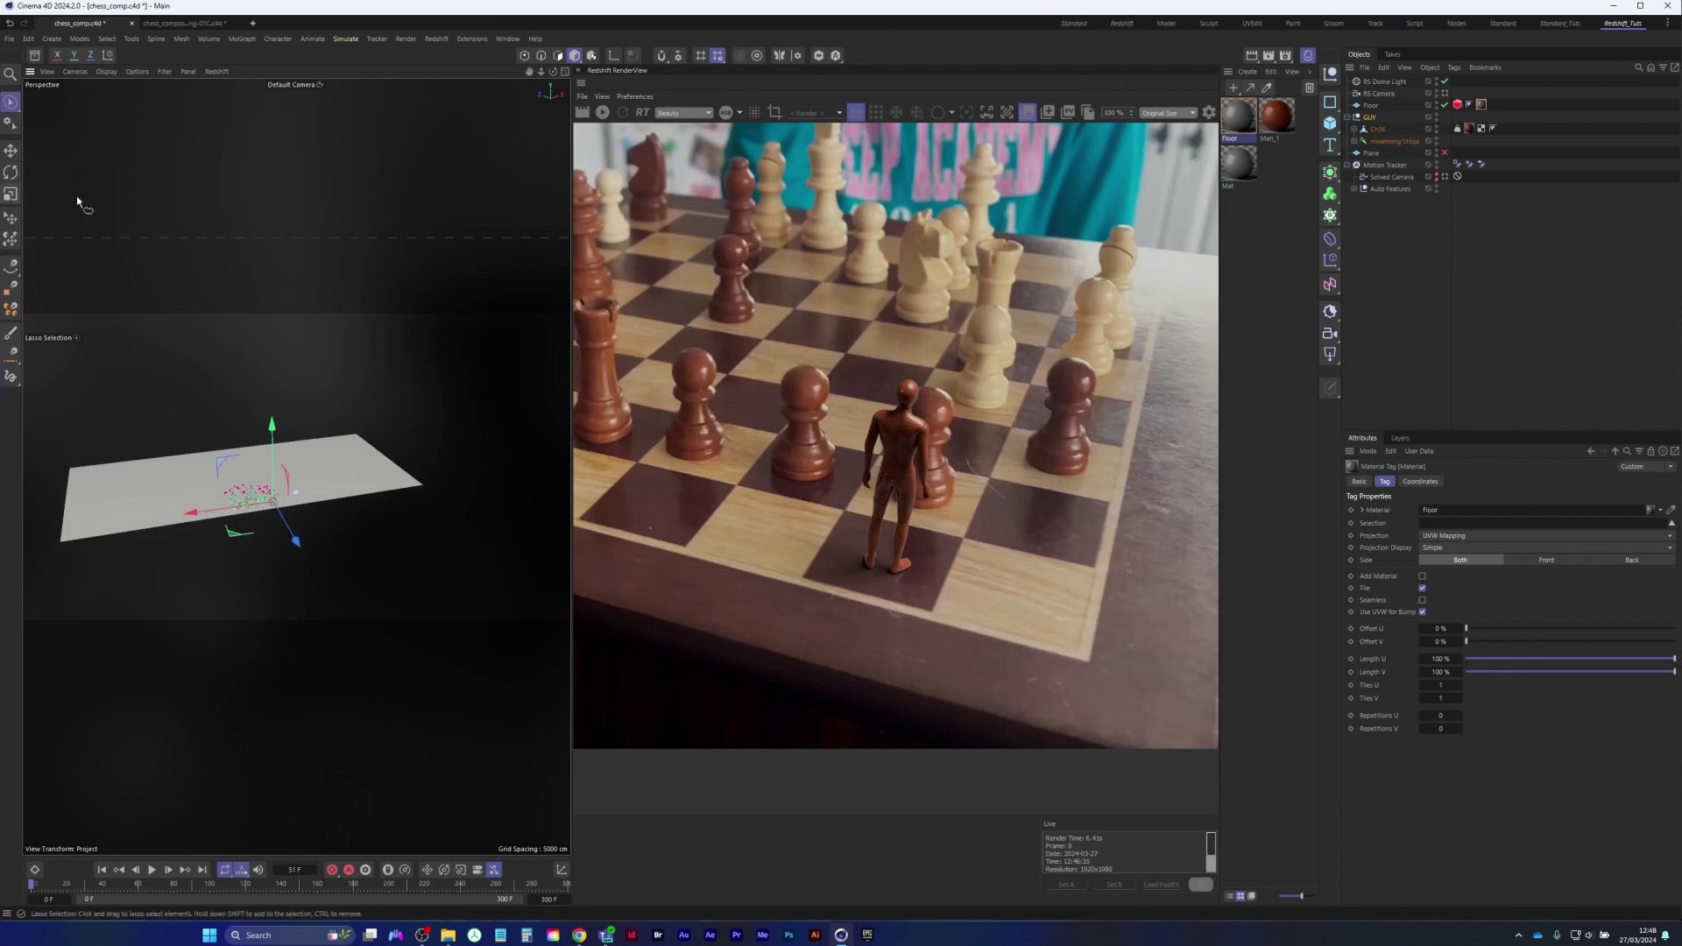
# Add a Redshift Area Light and give it a Target tag aimed at the Ch36 figure mesh
pyautogui.click(1330, 354)
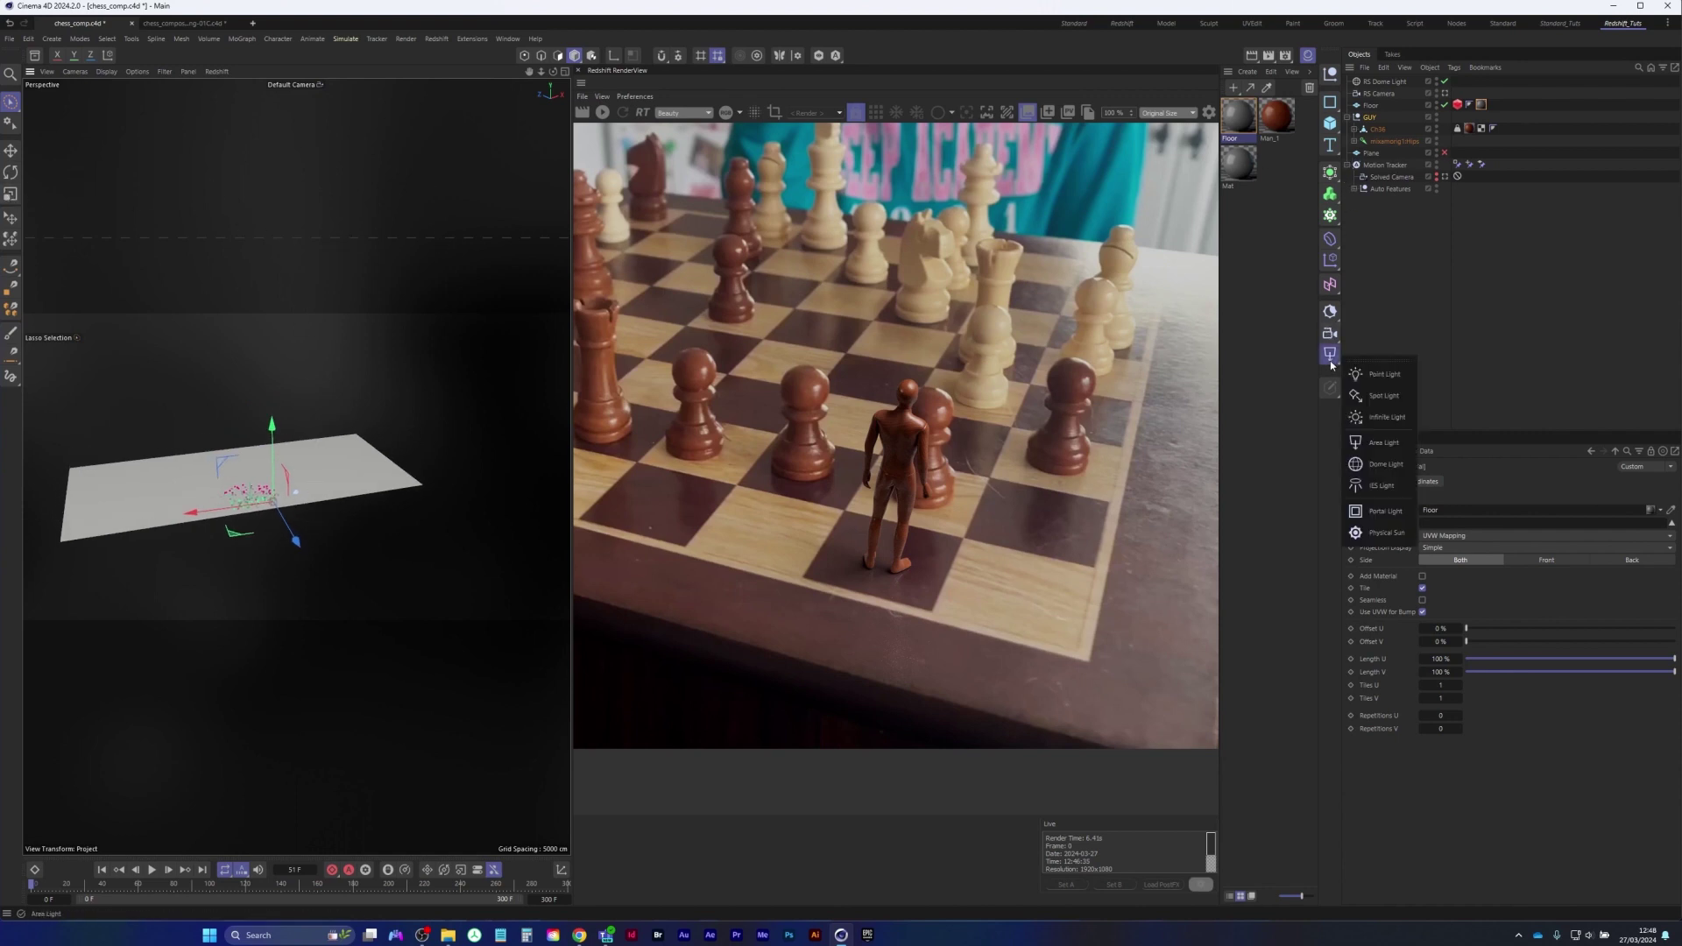
pyautogui.click(1395, 453)
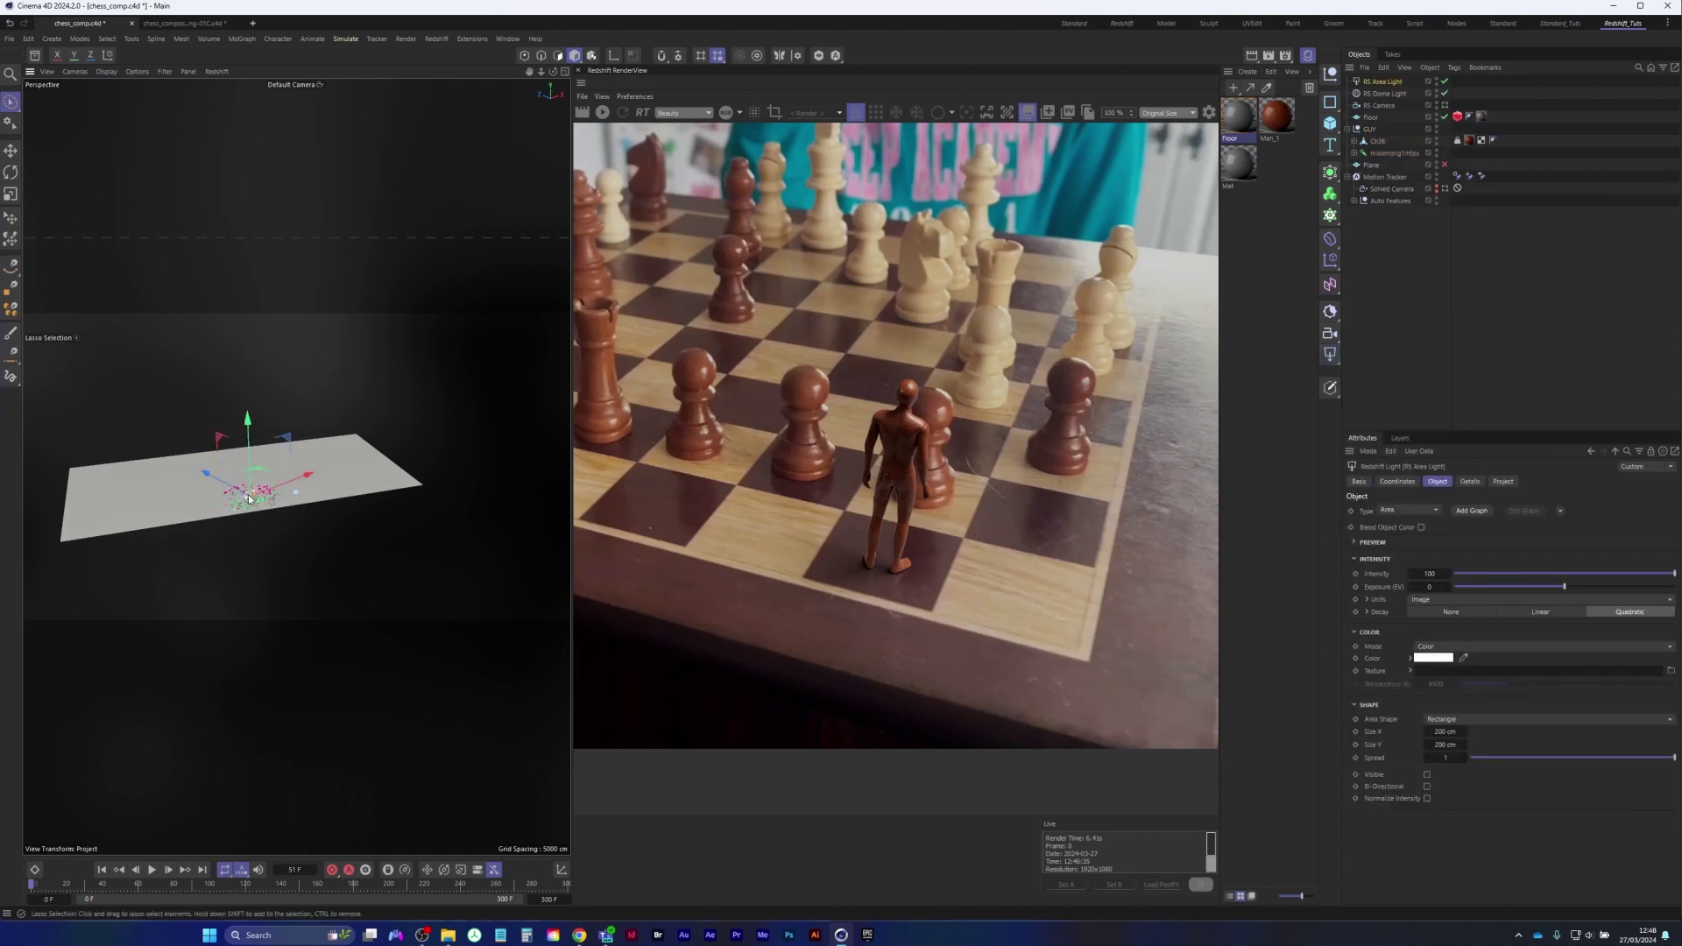
pyautogui.rightClick(1386, 85)
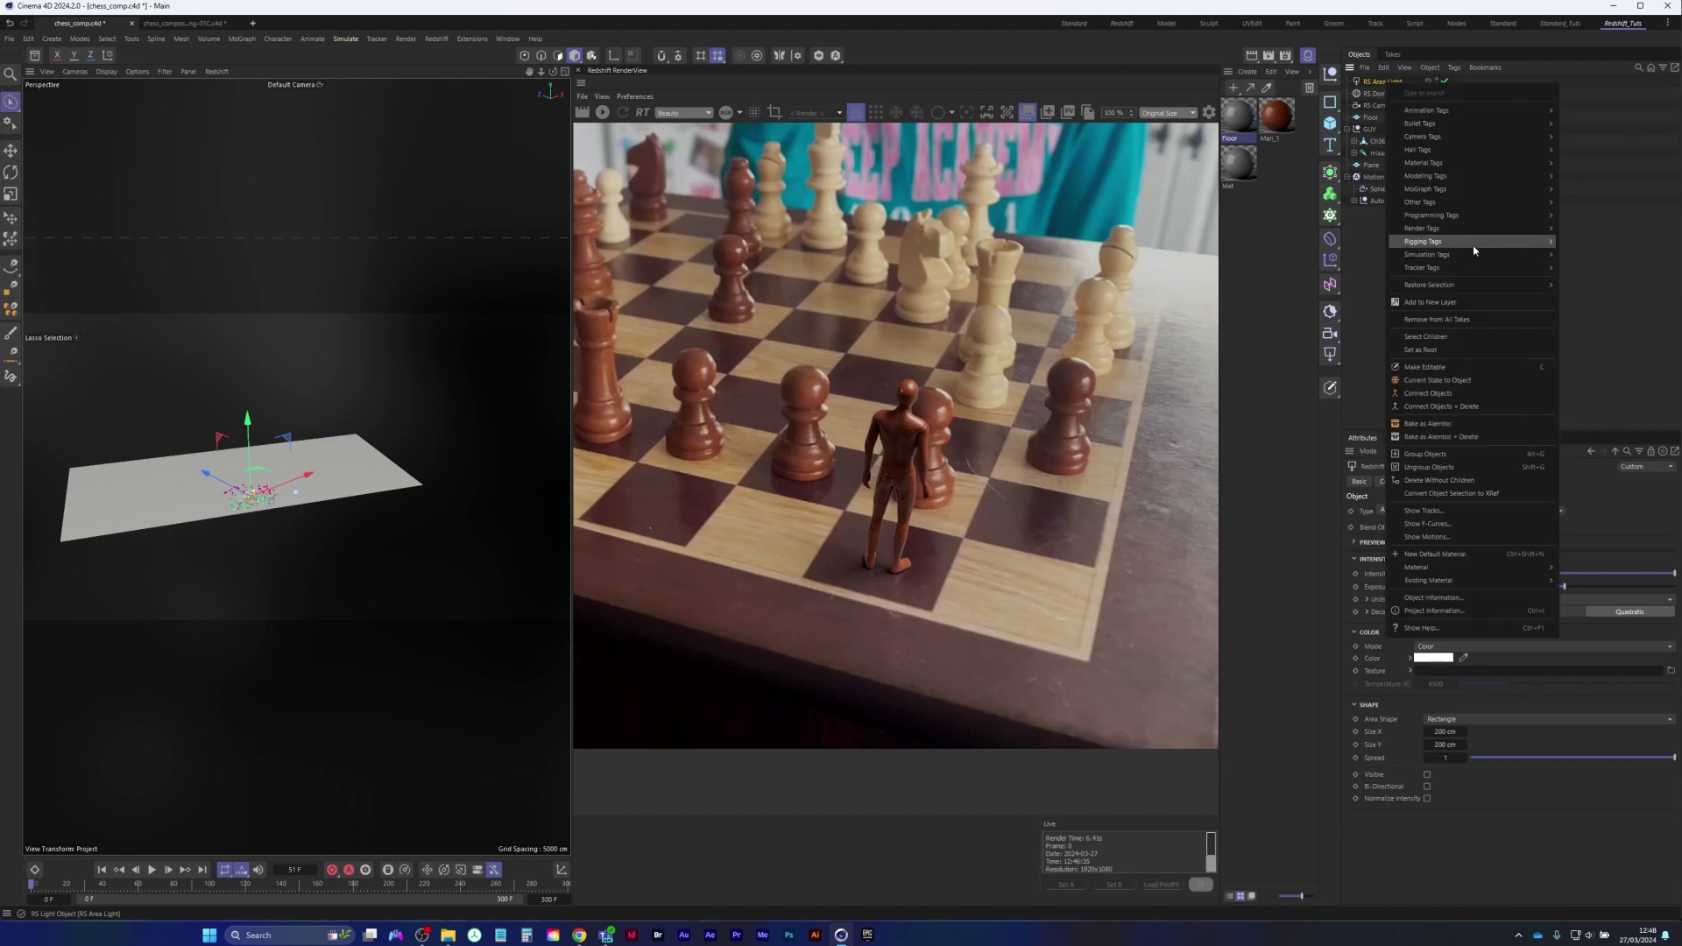
pyautogui.moveTo(1453, 112)
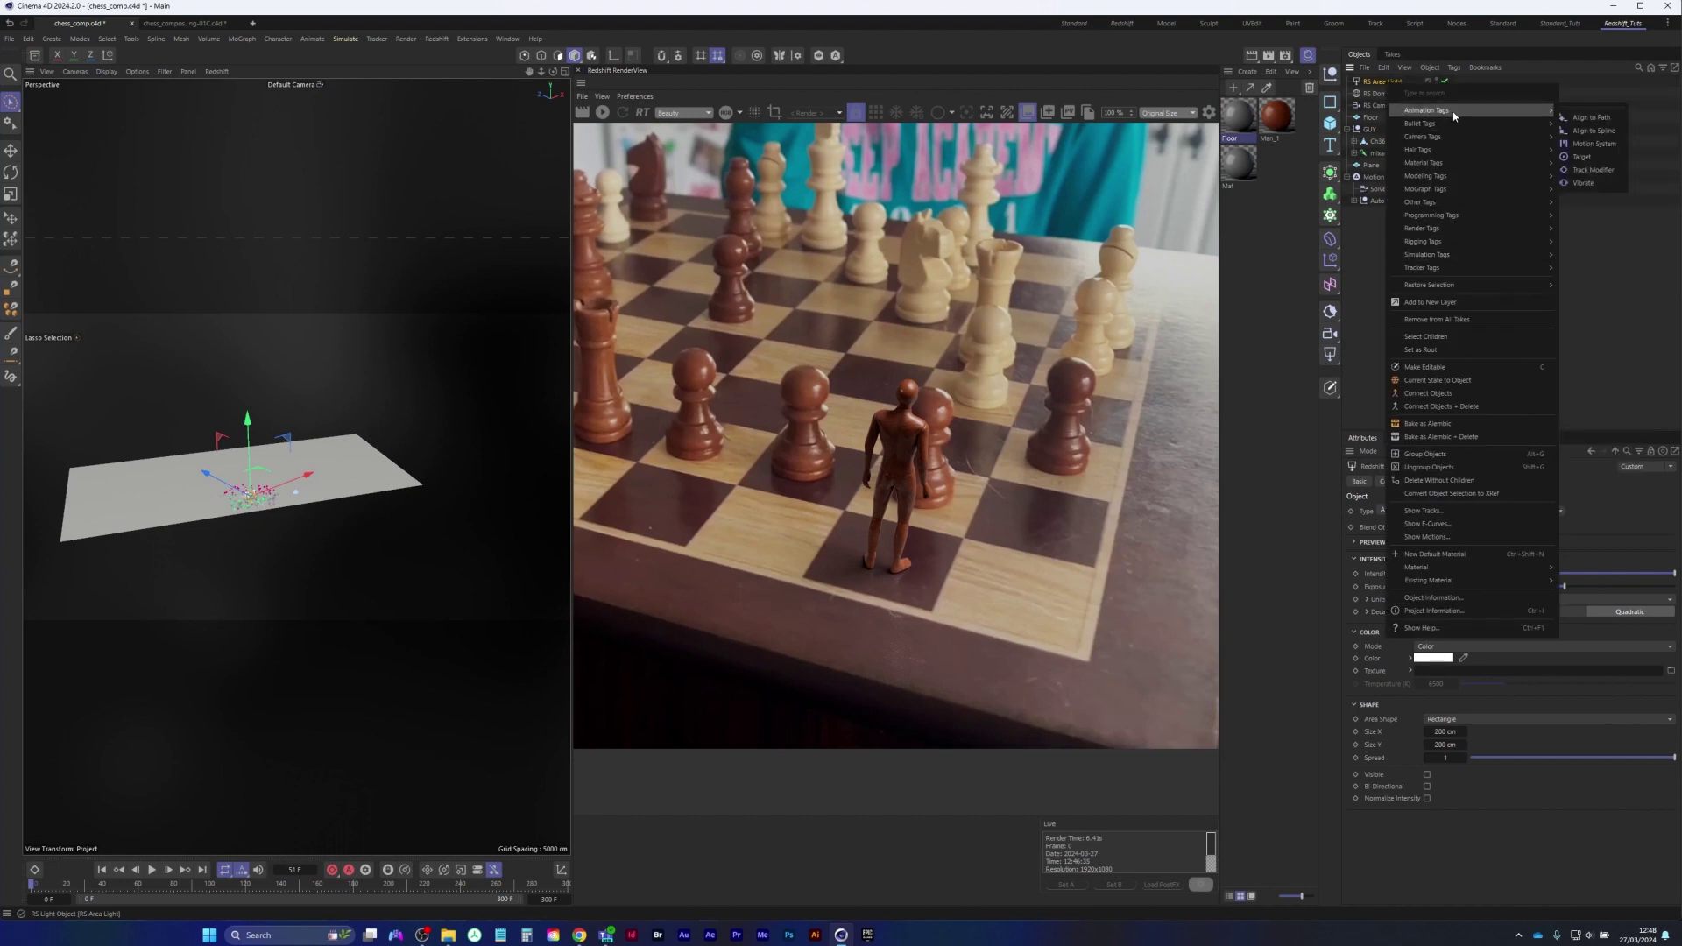
pyautogui.click(1585, 171)
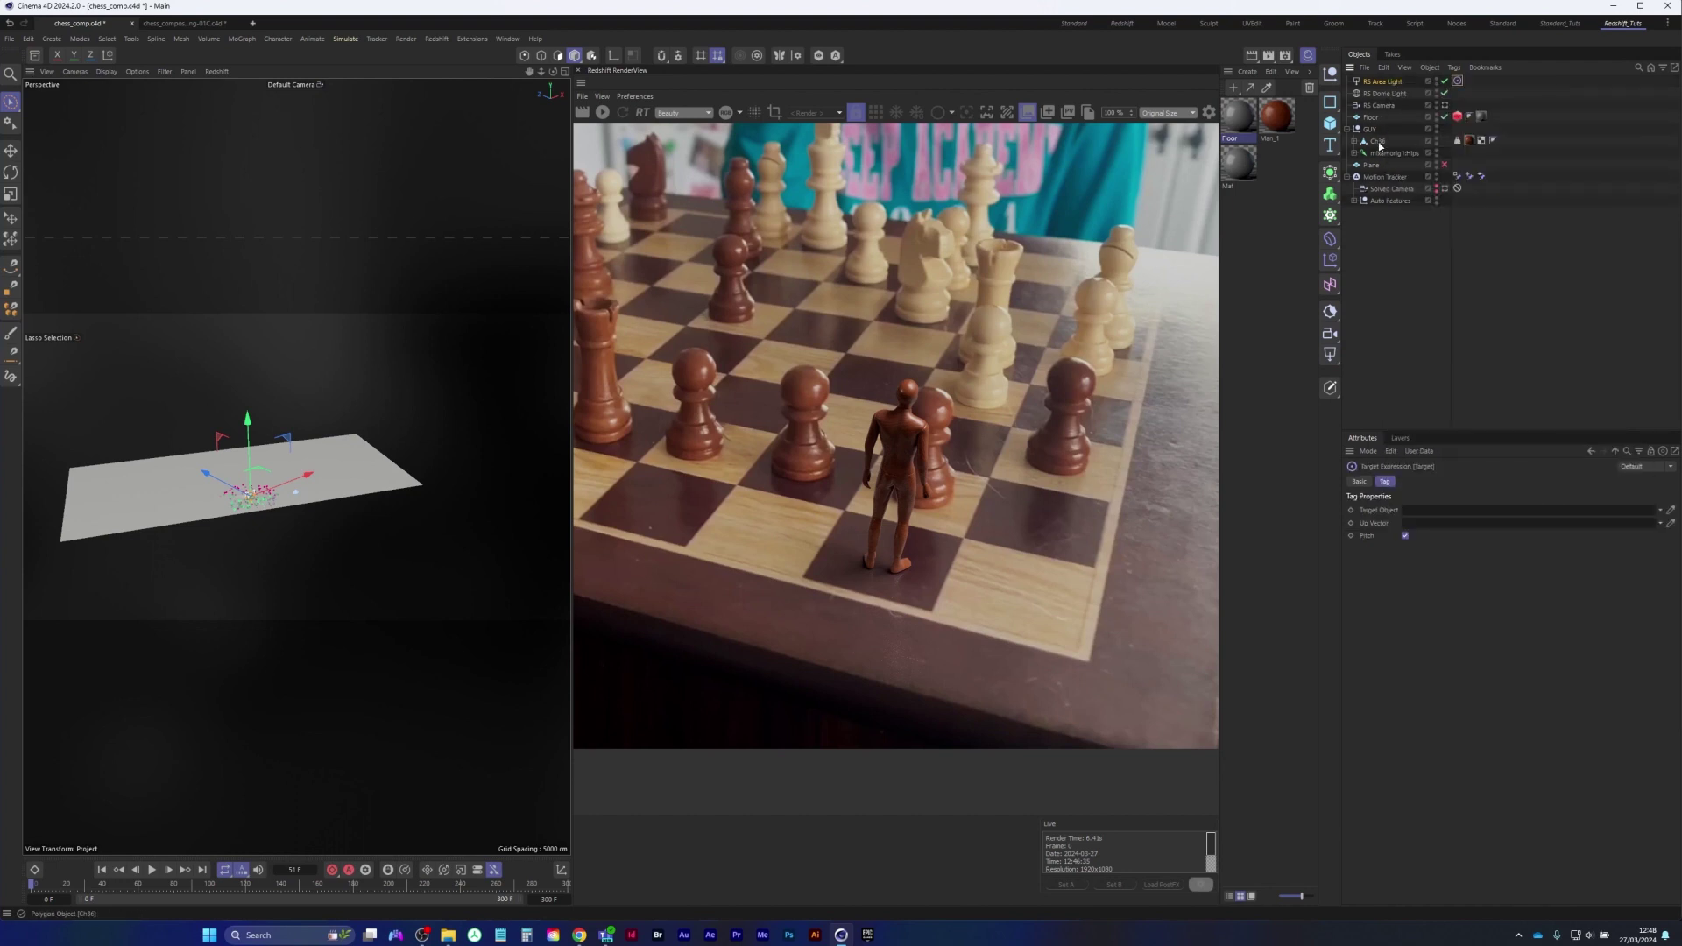
pyautogui.moveTo(1378, 145); pyautogui.dragTo(1426, 512)
# Move the area light away from the figure past the floor's near edge, refining its placement sideways in the Top view
pyautogui.scroll(4, 270, 512)
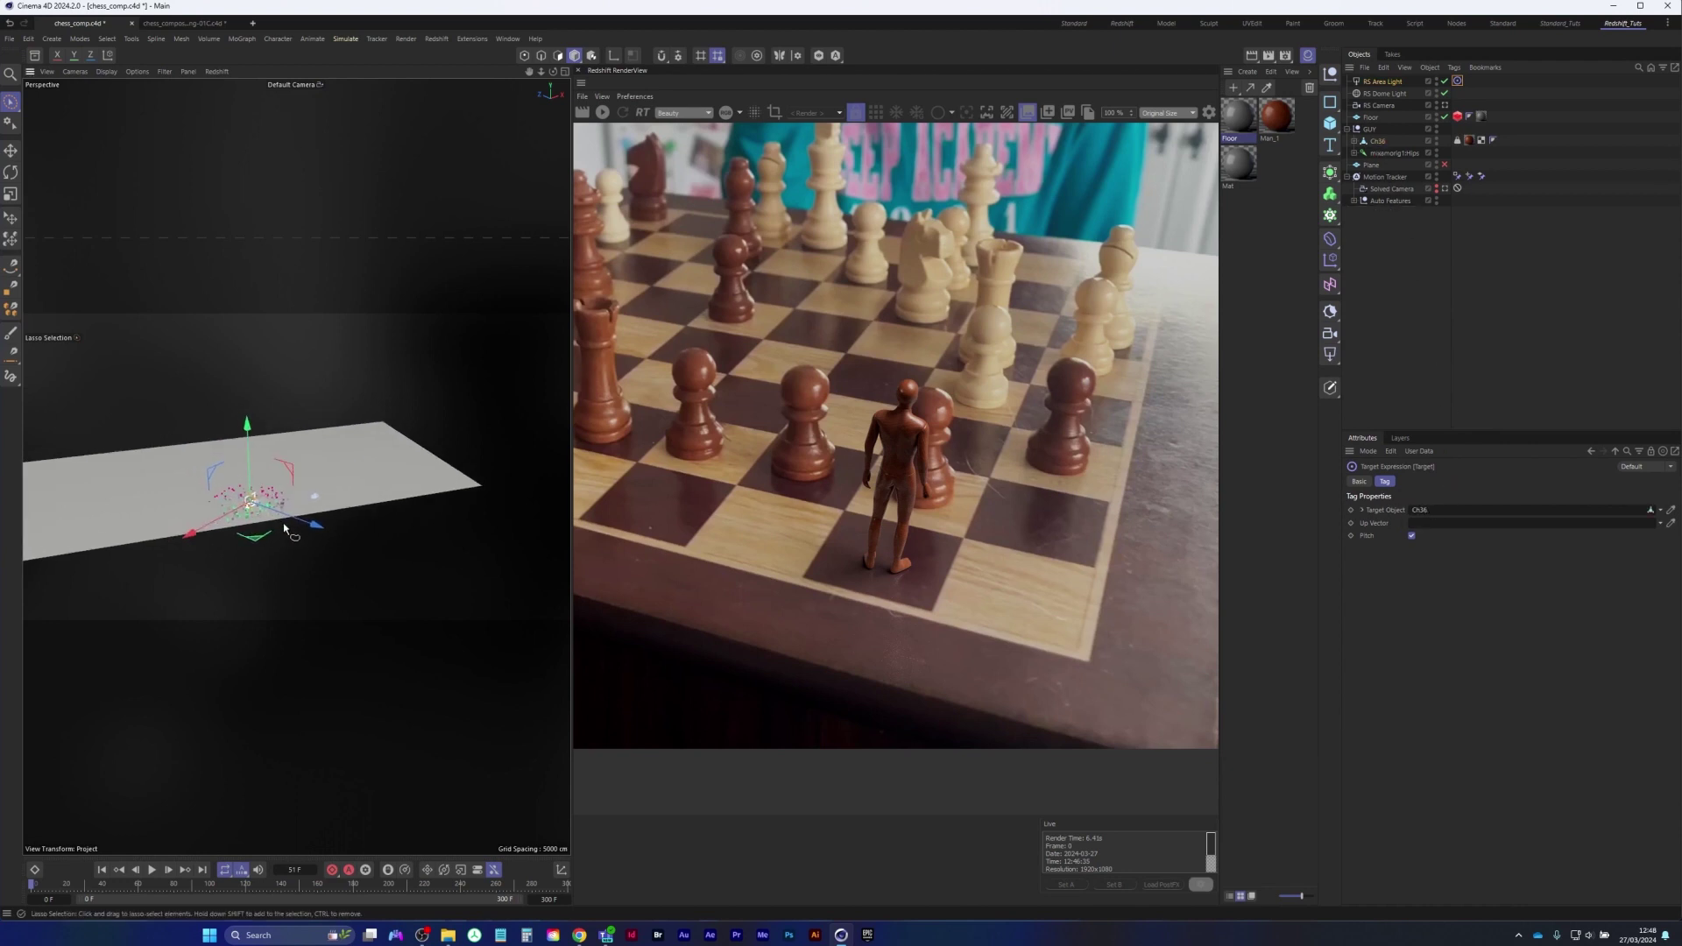
pyautogui.moveTo(313, 525); pyautogui.dragTo(437, 565)
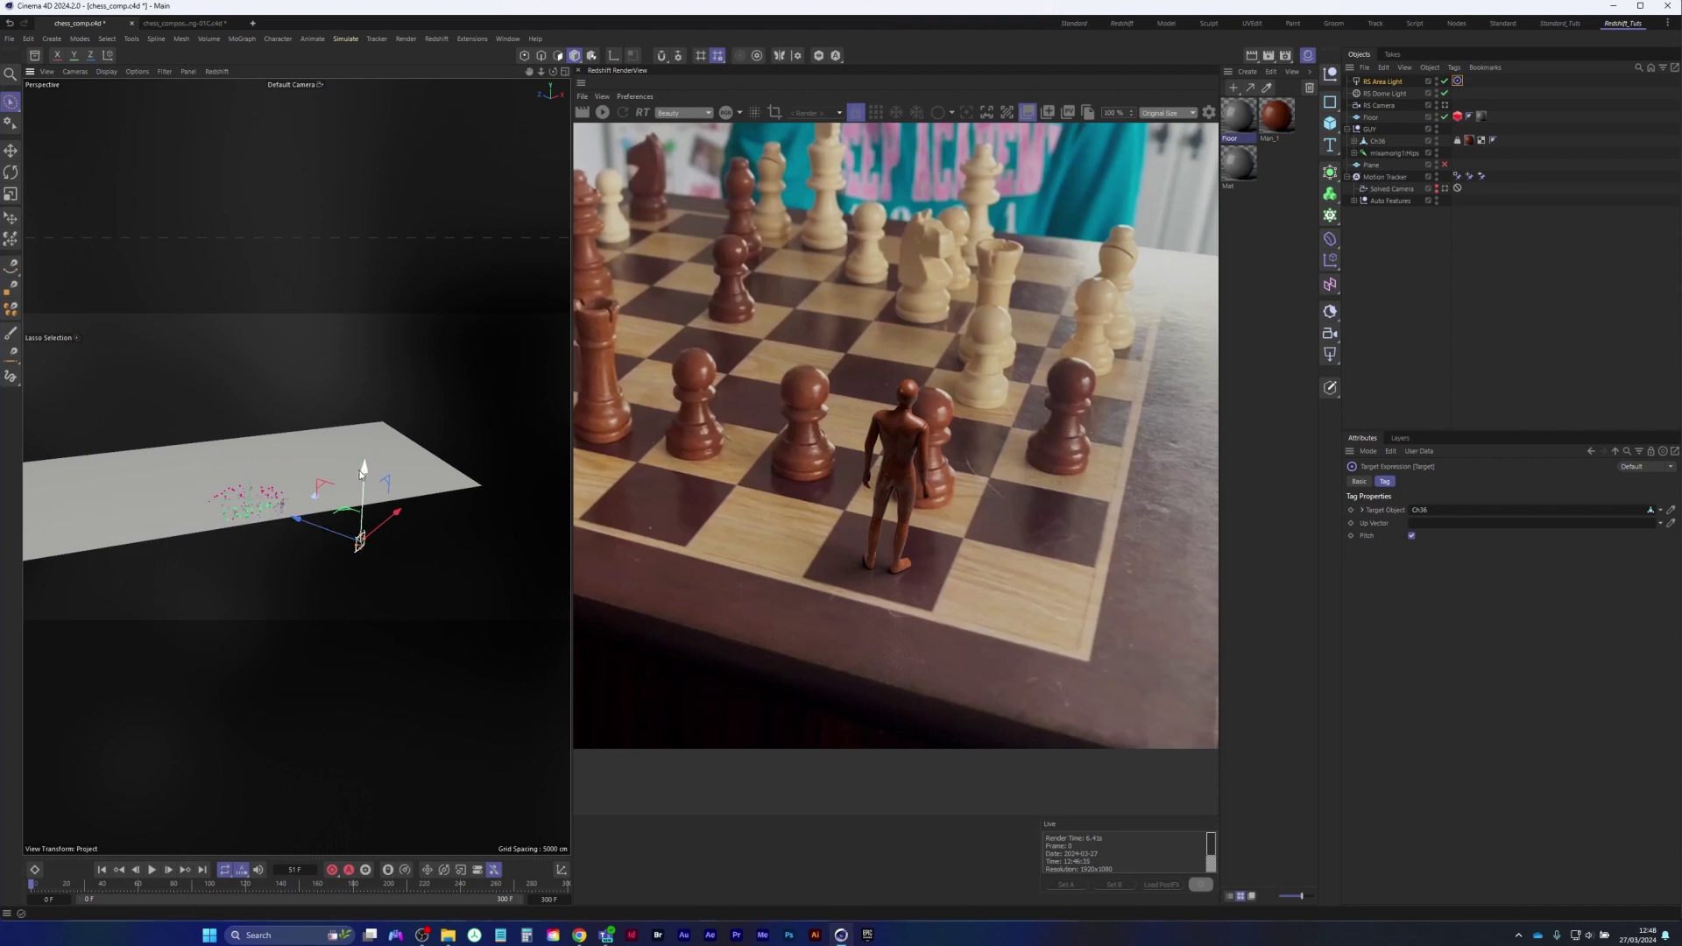
pyautogui.moveTo(364, 470); pyautogui.dragTo(342, 517)
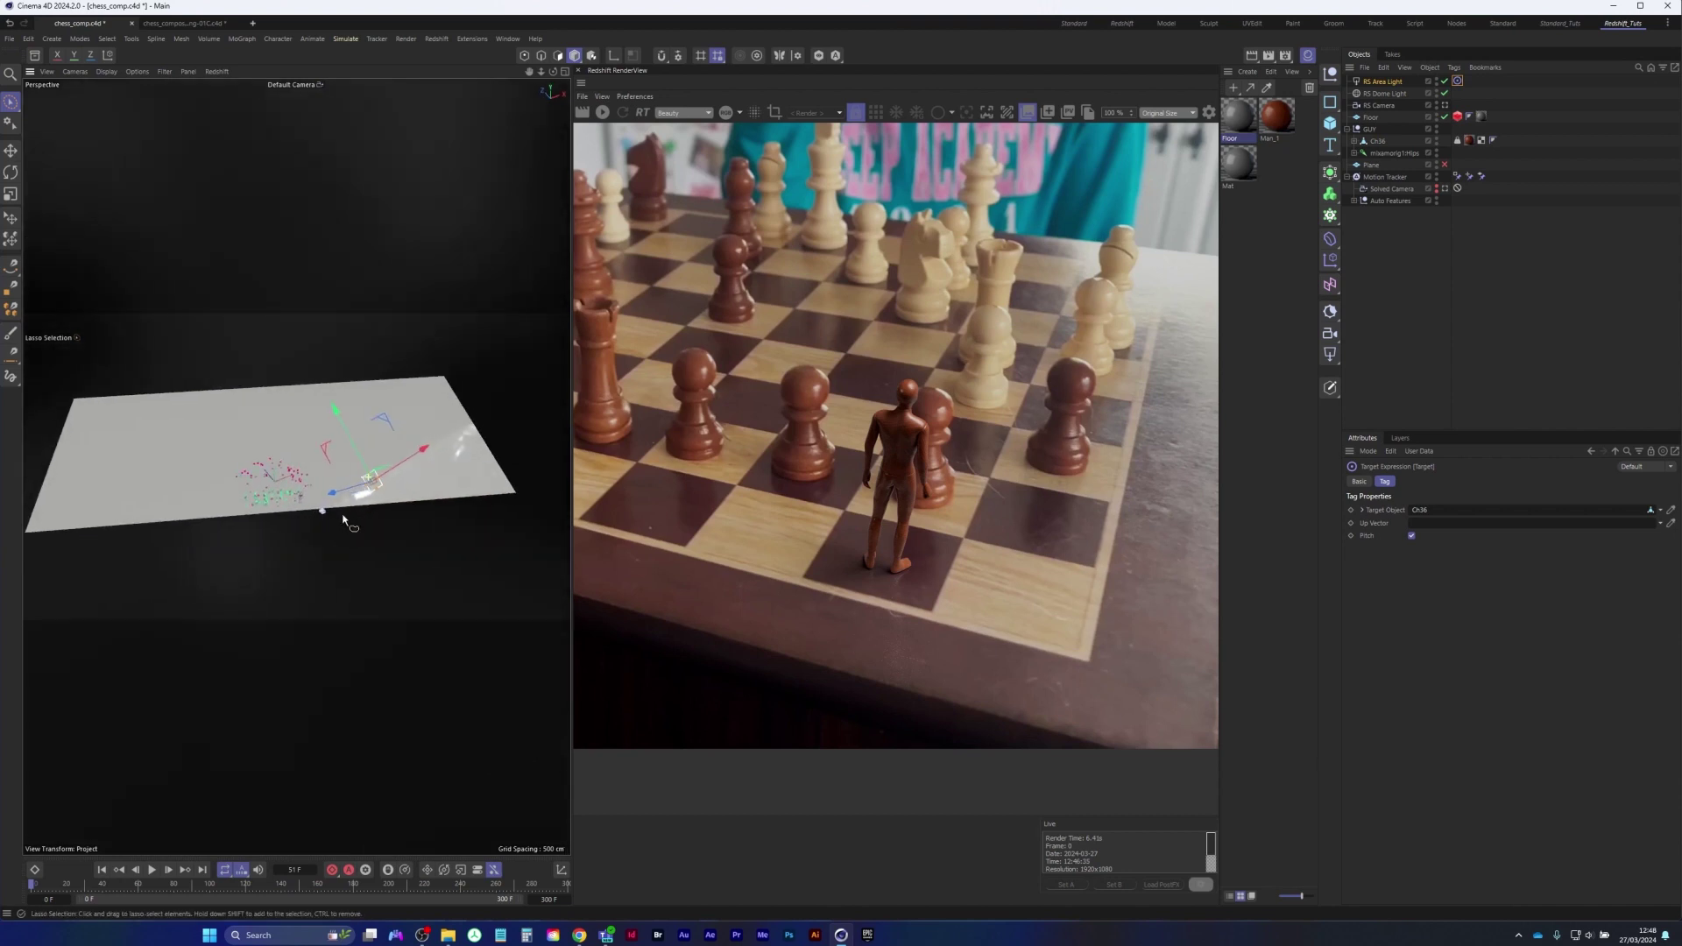
pyautogui.middleClick(344, 515)
pyautogui.middleClick(424, 322)
pyautogui.scroll(-5, 307, 464)
pyautogui.scroll(8, 286, 487)
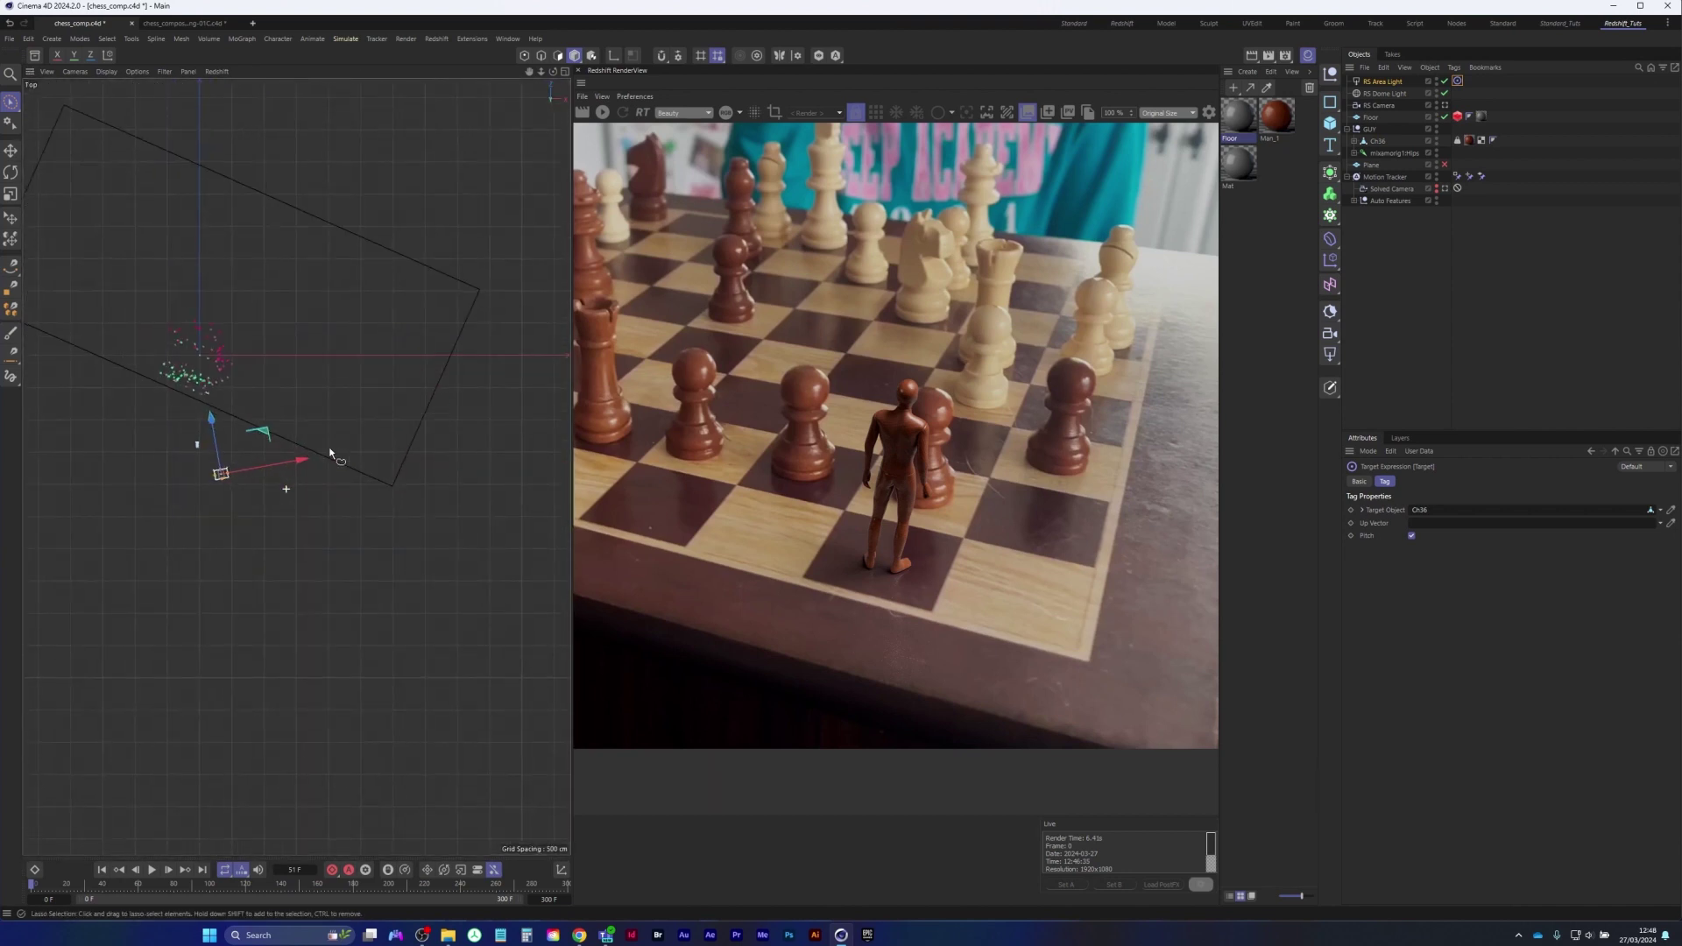
pyautogui.keyDown('alt'); pyautogui.moveTo(331, 455); pyautogui.dragTo(330, 495, button='middle'); pyautogui.keyUp('alt')
pyautogui.moveTo(305, 508); pyautogui.dragTo(382, 504)
# Raise the area light well above the floor plane in the Perspective view
pyautogui.middleClick(358, 497)
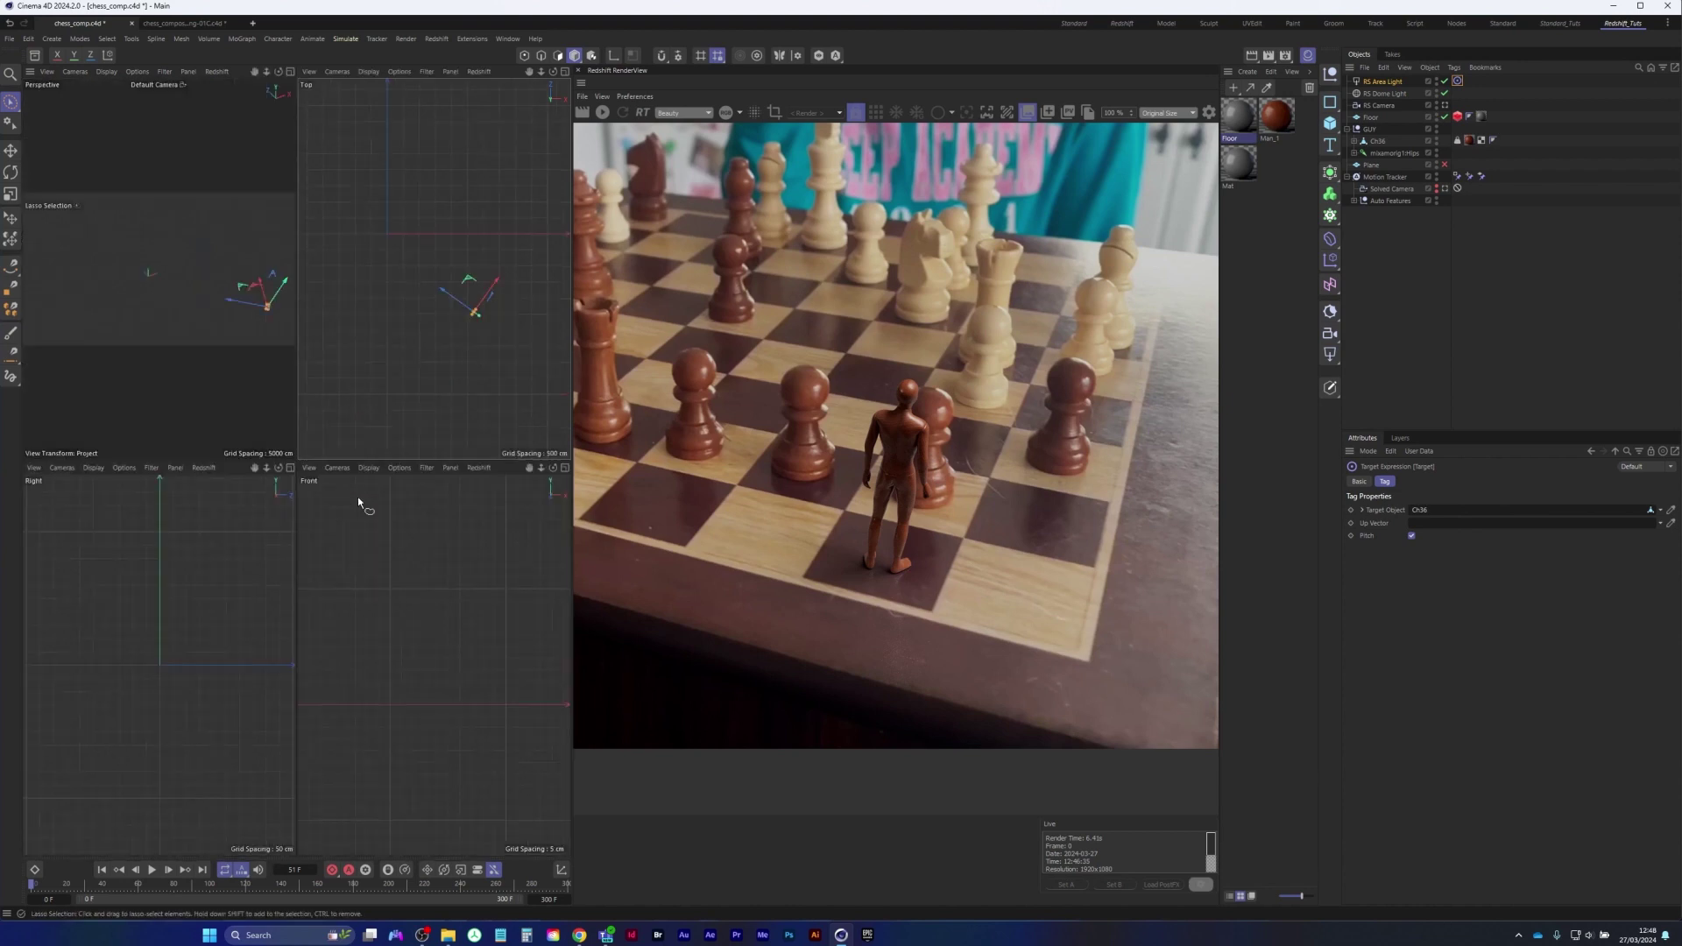
pyautogui.middleClick(244, 336)
pyautogui.keyDown('alt'); pyautogui.moveTo(494, 563); pyautogui.dragTo(425, 481, button='middle'); pyautogui.keyUp('alt')
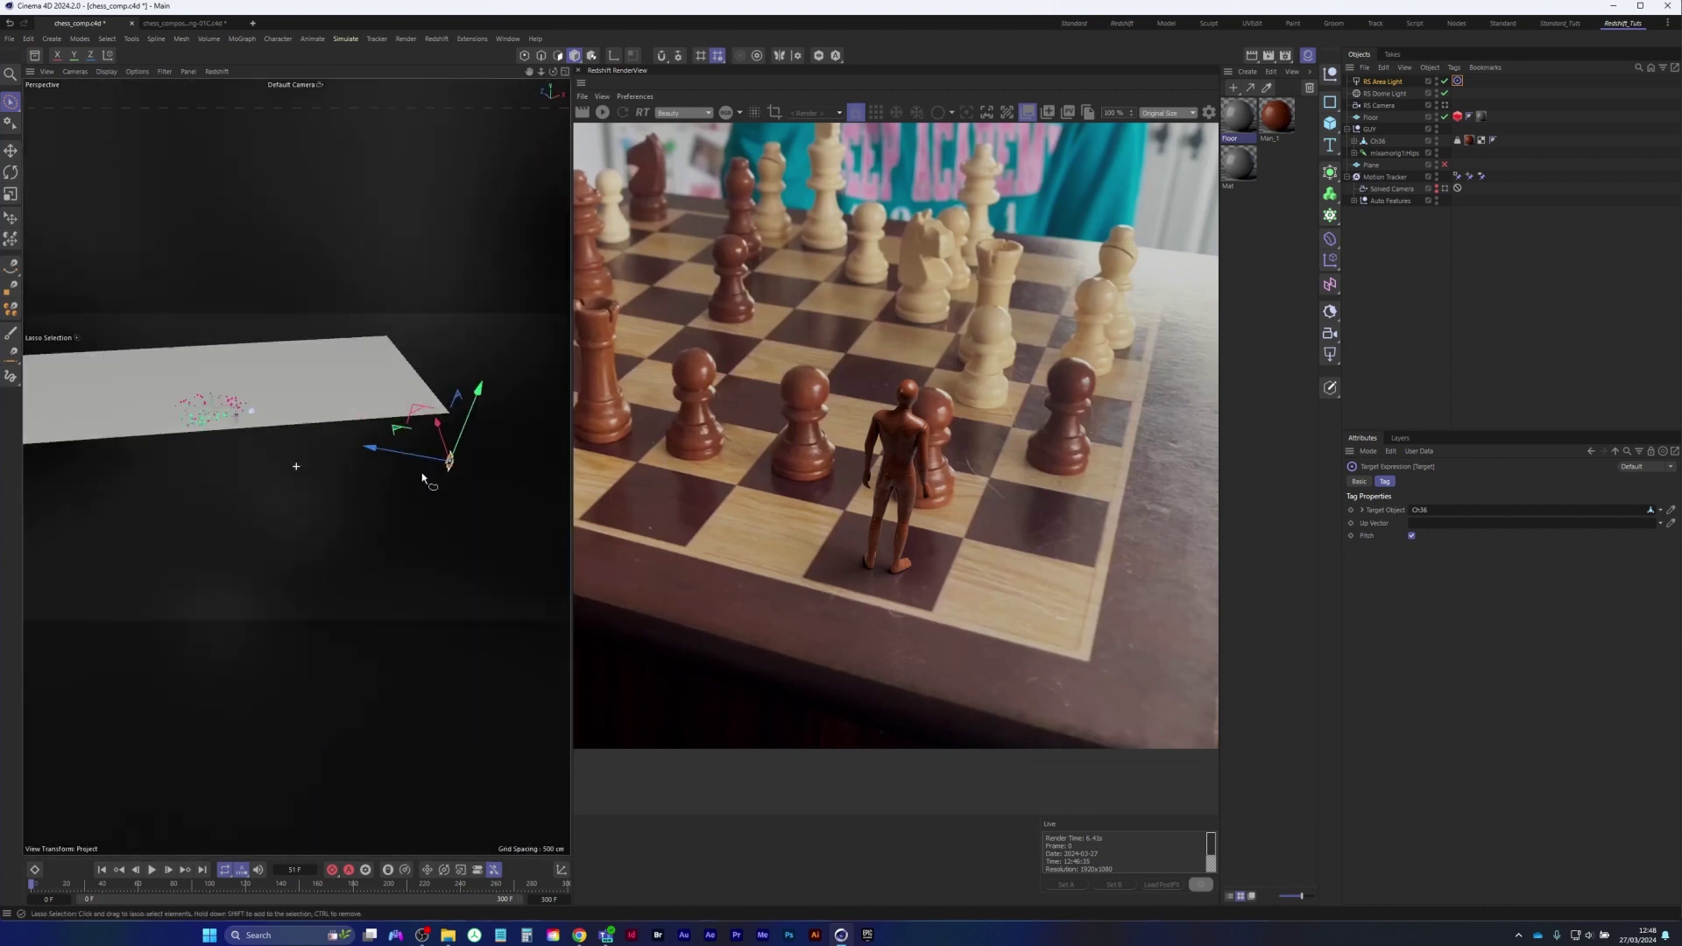
pyautogui.keyDown('alt'); pyautogui.moveTo(425, 480); pyautogui.dragTo(418, 445); pyautogui.keyUp('alt')
pyautogui.moveTo(479, 389); pyautogui.dragTo(470, 230)
# Start the live Redshift render and set it to render through the RS Camera
pyautogui.click(602, 113)
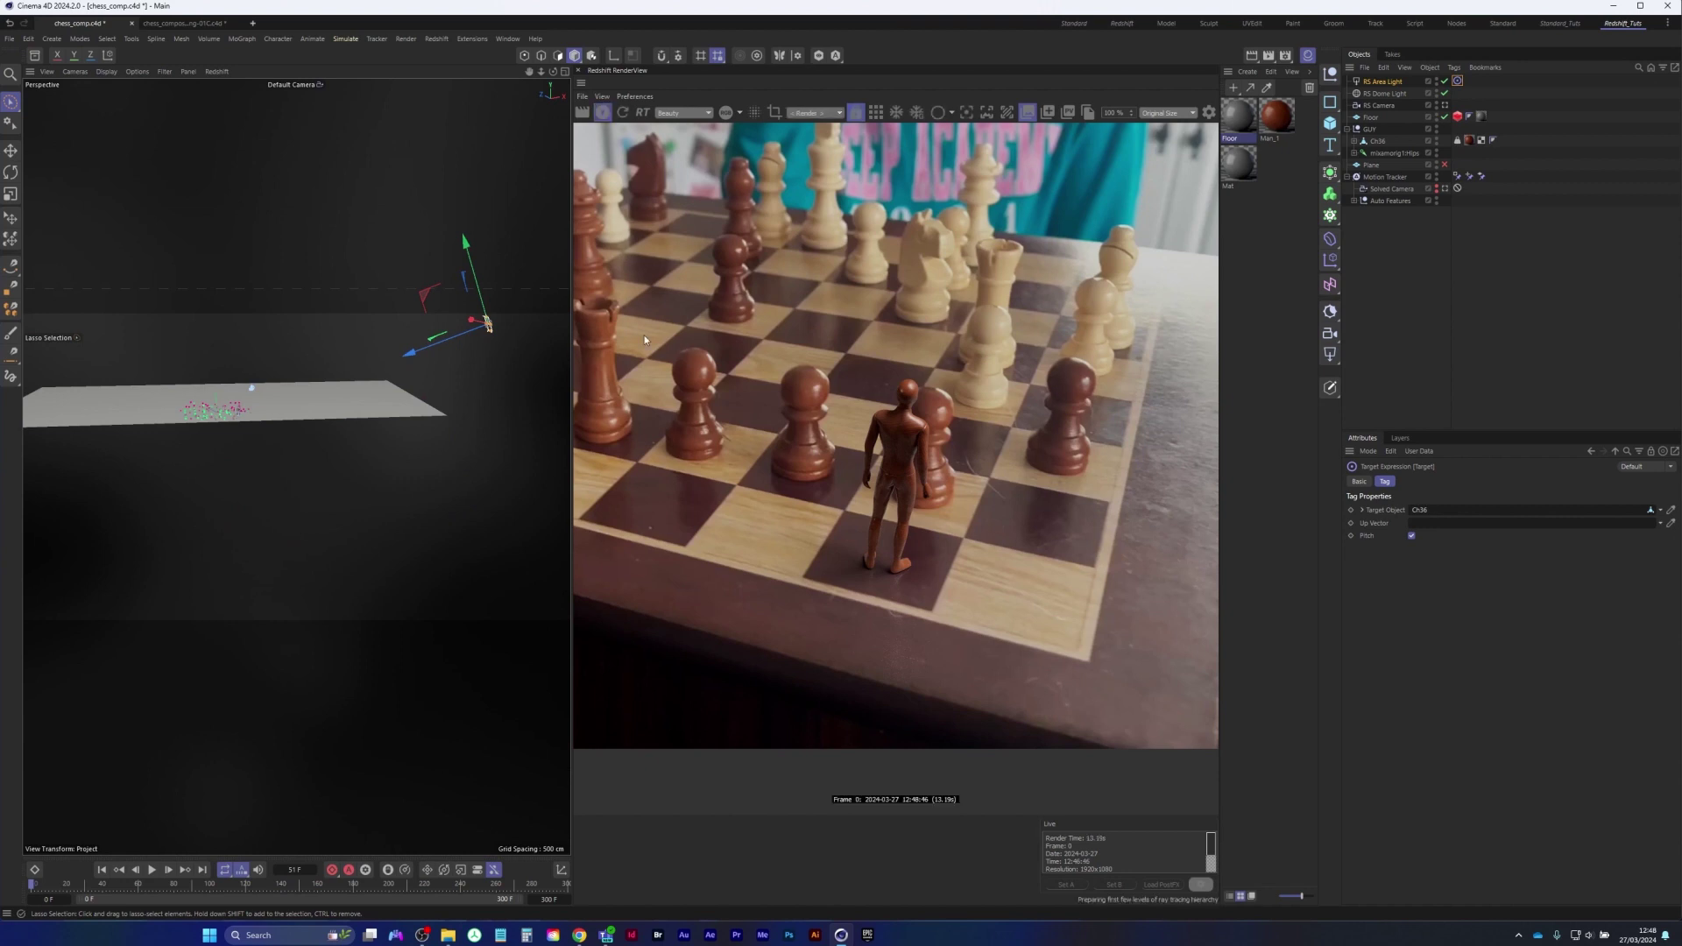
pyautogui.click(825, 114)
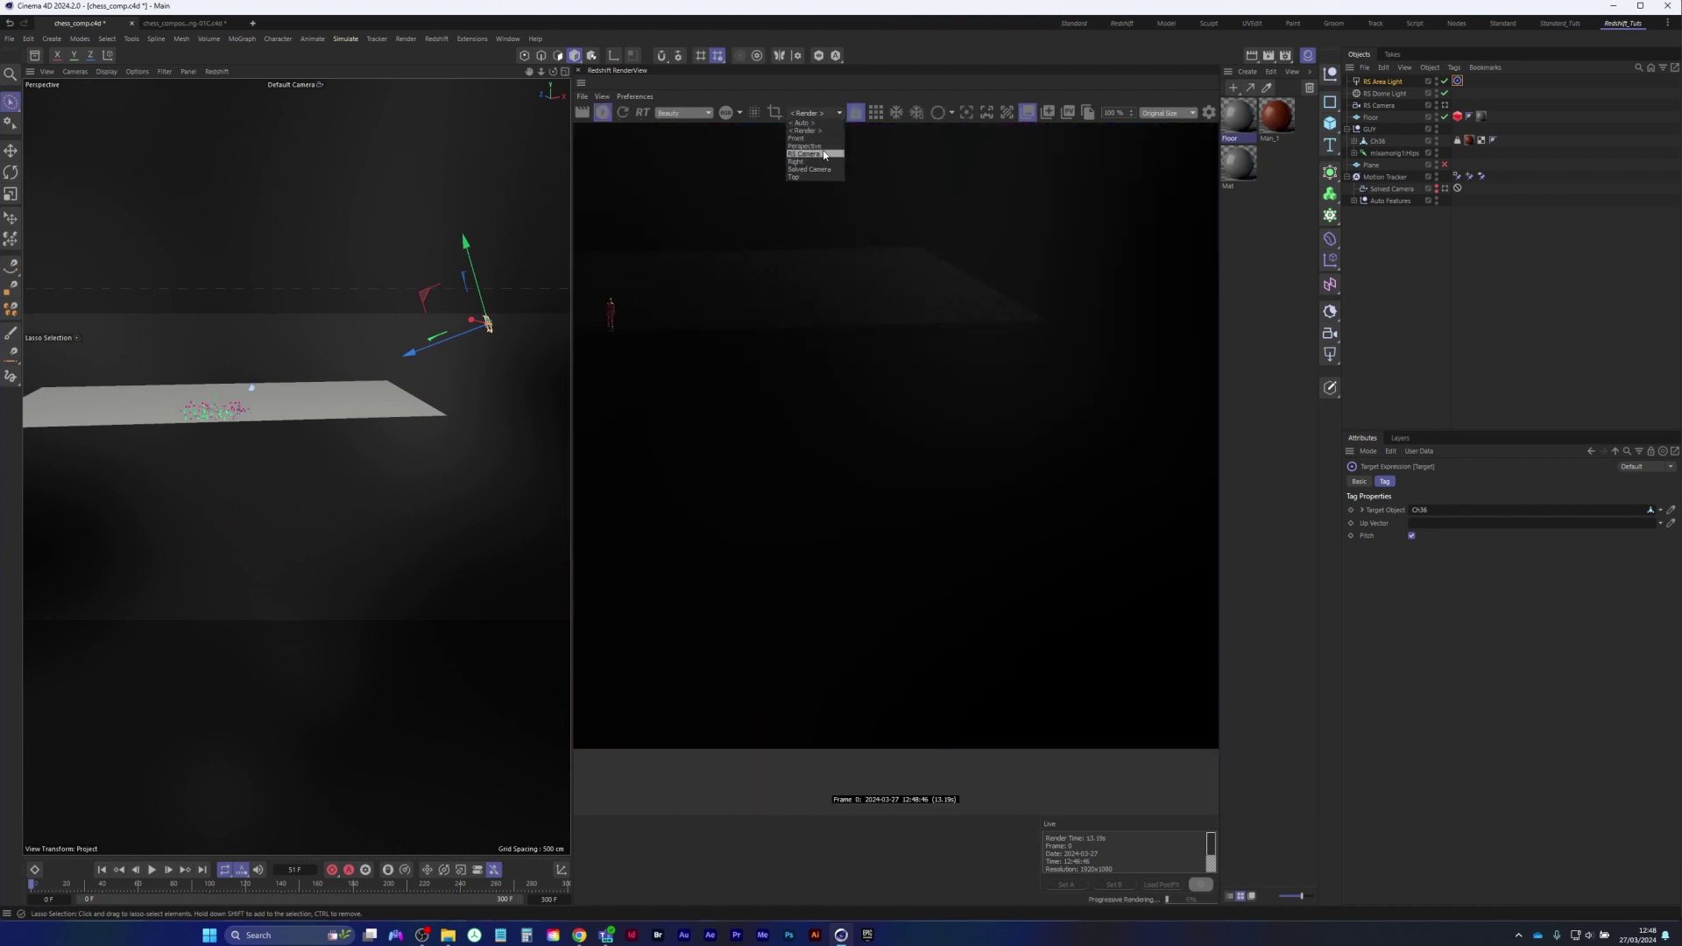
pyautogui.click(824, 154)
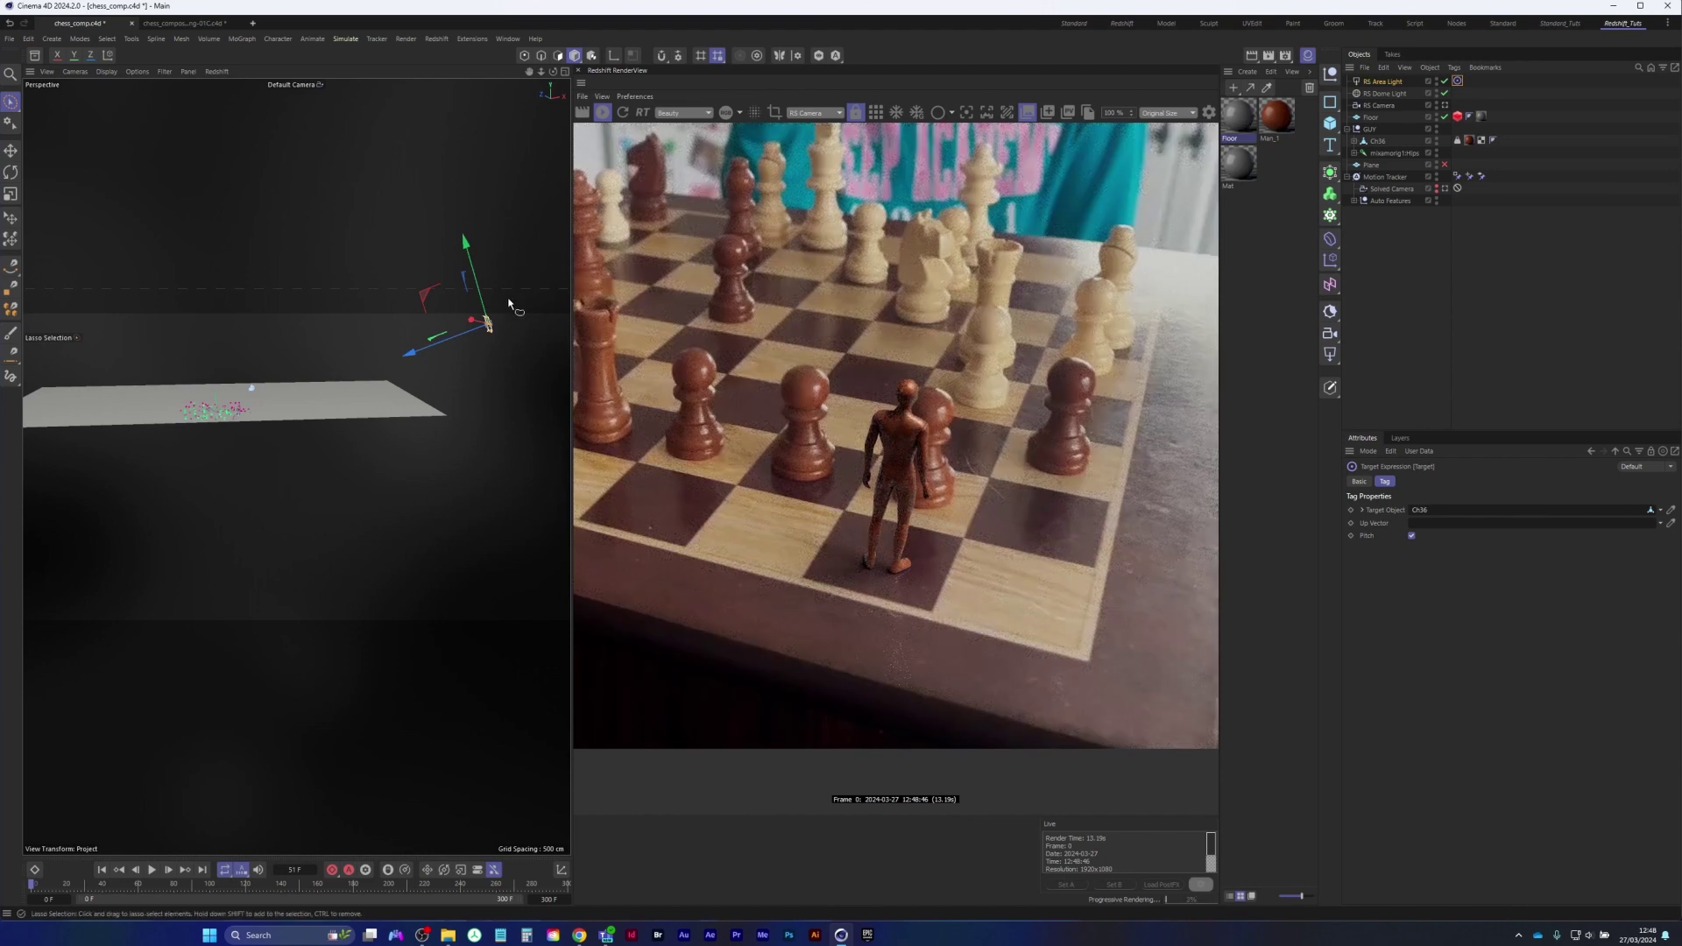
# Stretch the area light to about 250 by 2302 cm and pull it about 400 cm farther back from the figure
pyautogui.moveTo(486, 313); pyautogui.dragTo(471, 244)
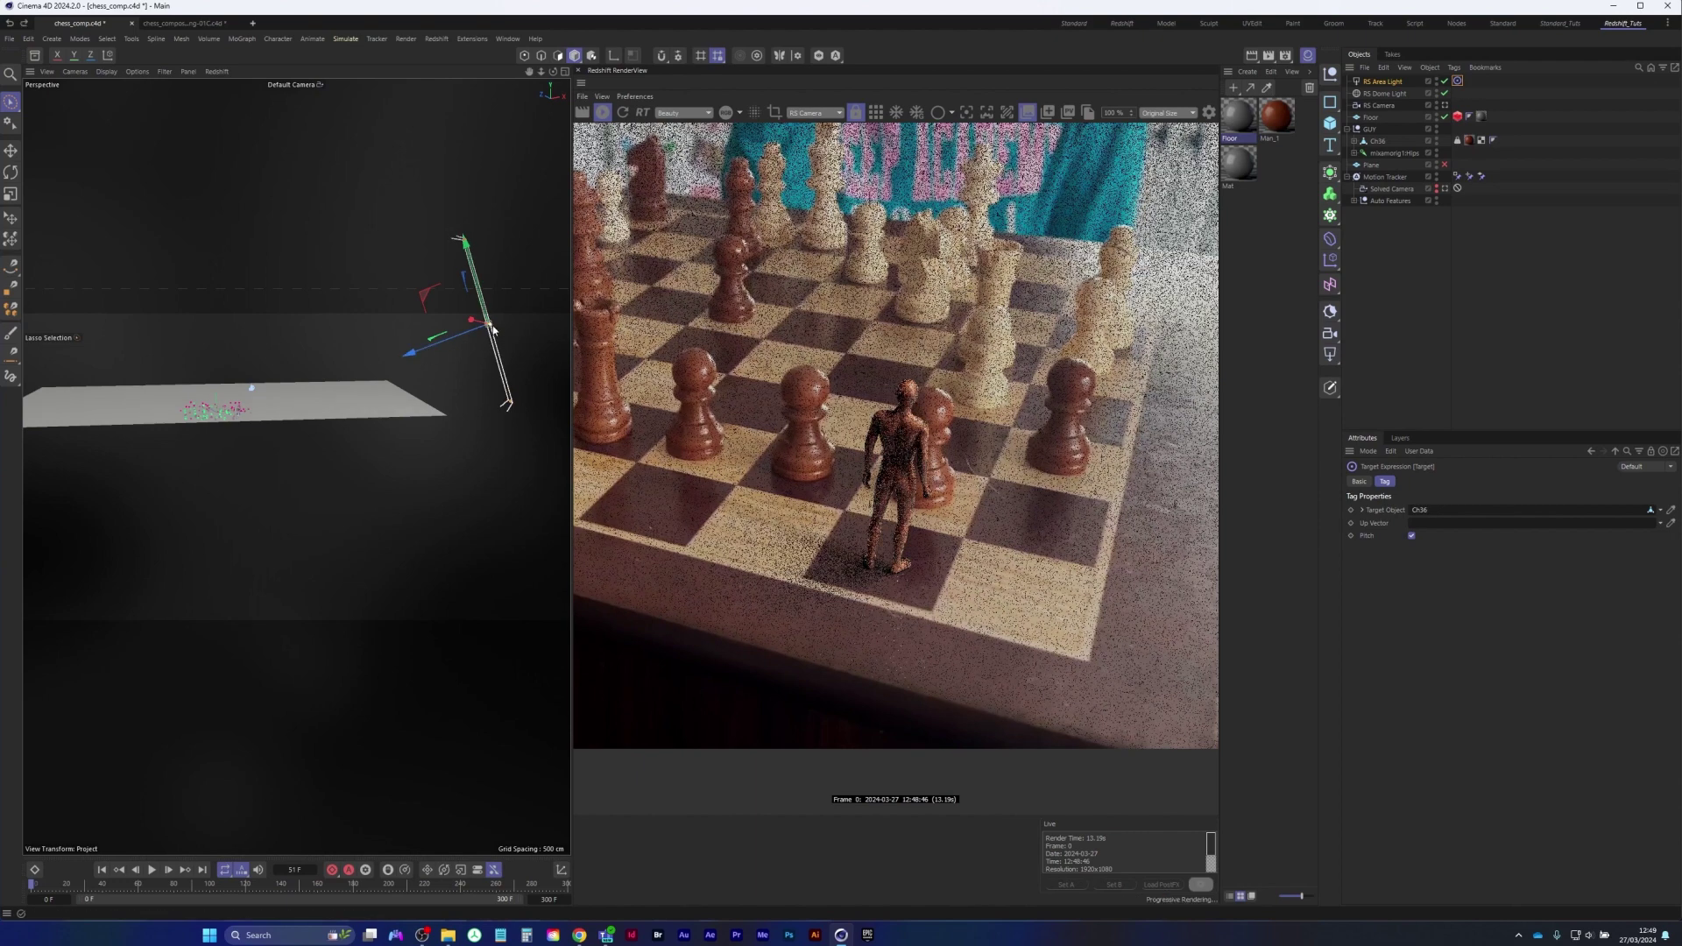
pyautogui.keyDown('alt'); pyautogui.moveTo(392, 407); pyautogui.dragTo(440, 414); pyautogui.keyUp('alt')
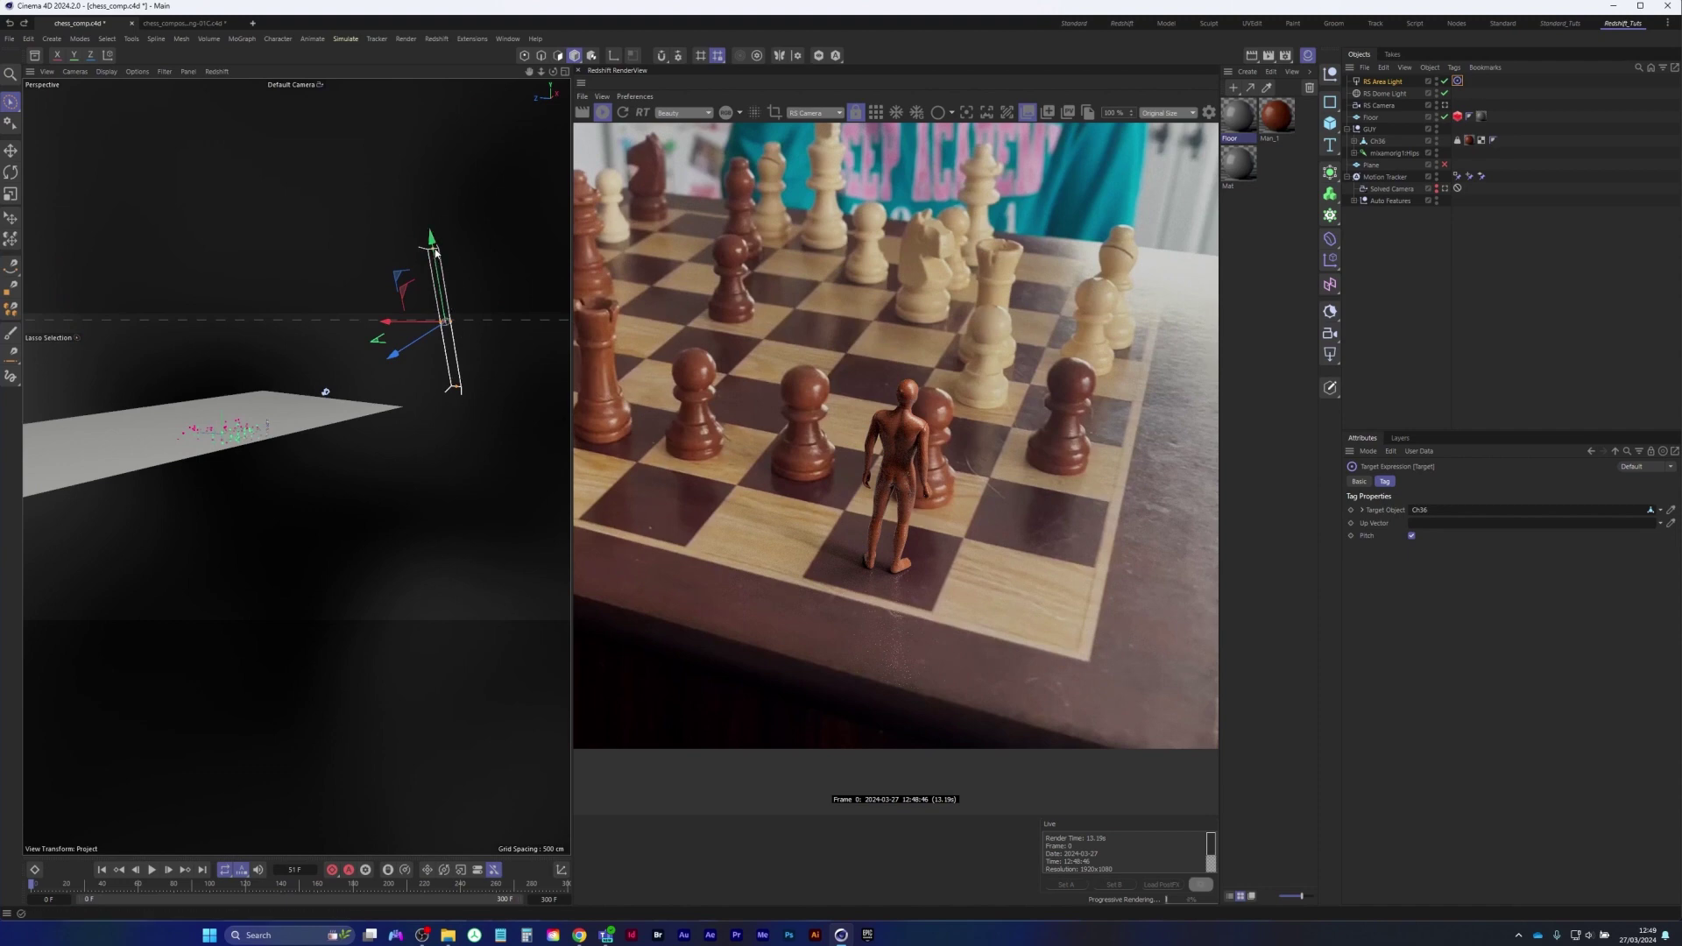
pyautogui.moveTo(450, 322); pyautogui.dragTo(453, 327)
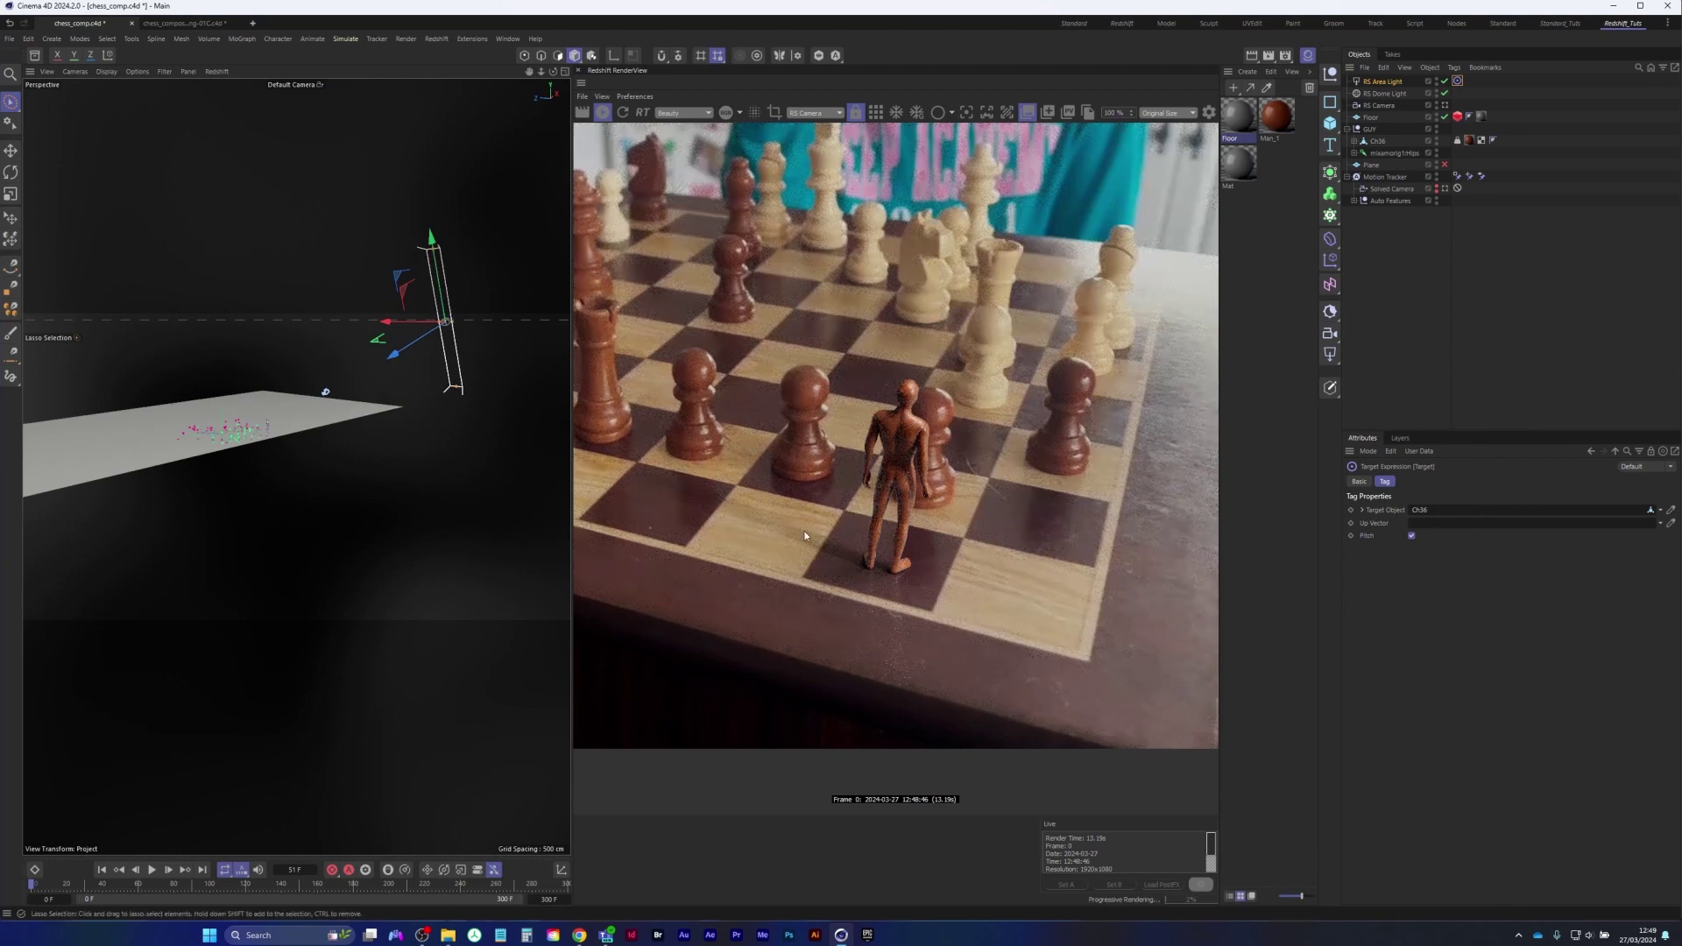
pyautogui.moveTo(344, 415)
pyautogui.keyDown('alt'); pyautogui.mouseDown()
pyautogui.moveTo(309, 412)
pyautogui.moveTo(322, 430)
pyautogui.mouseUp(); pyautogui.keyUp('alt')
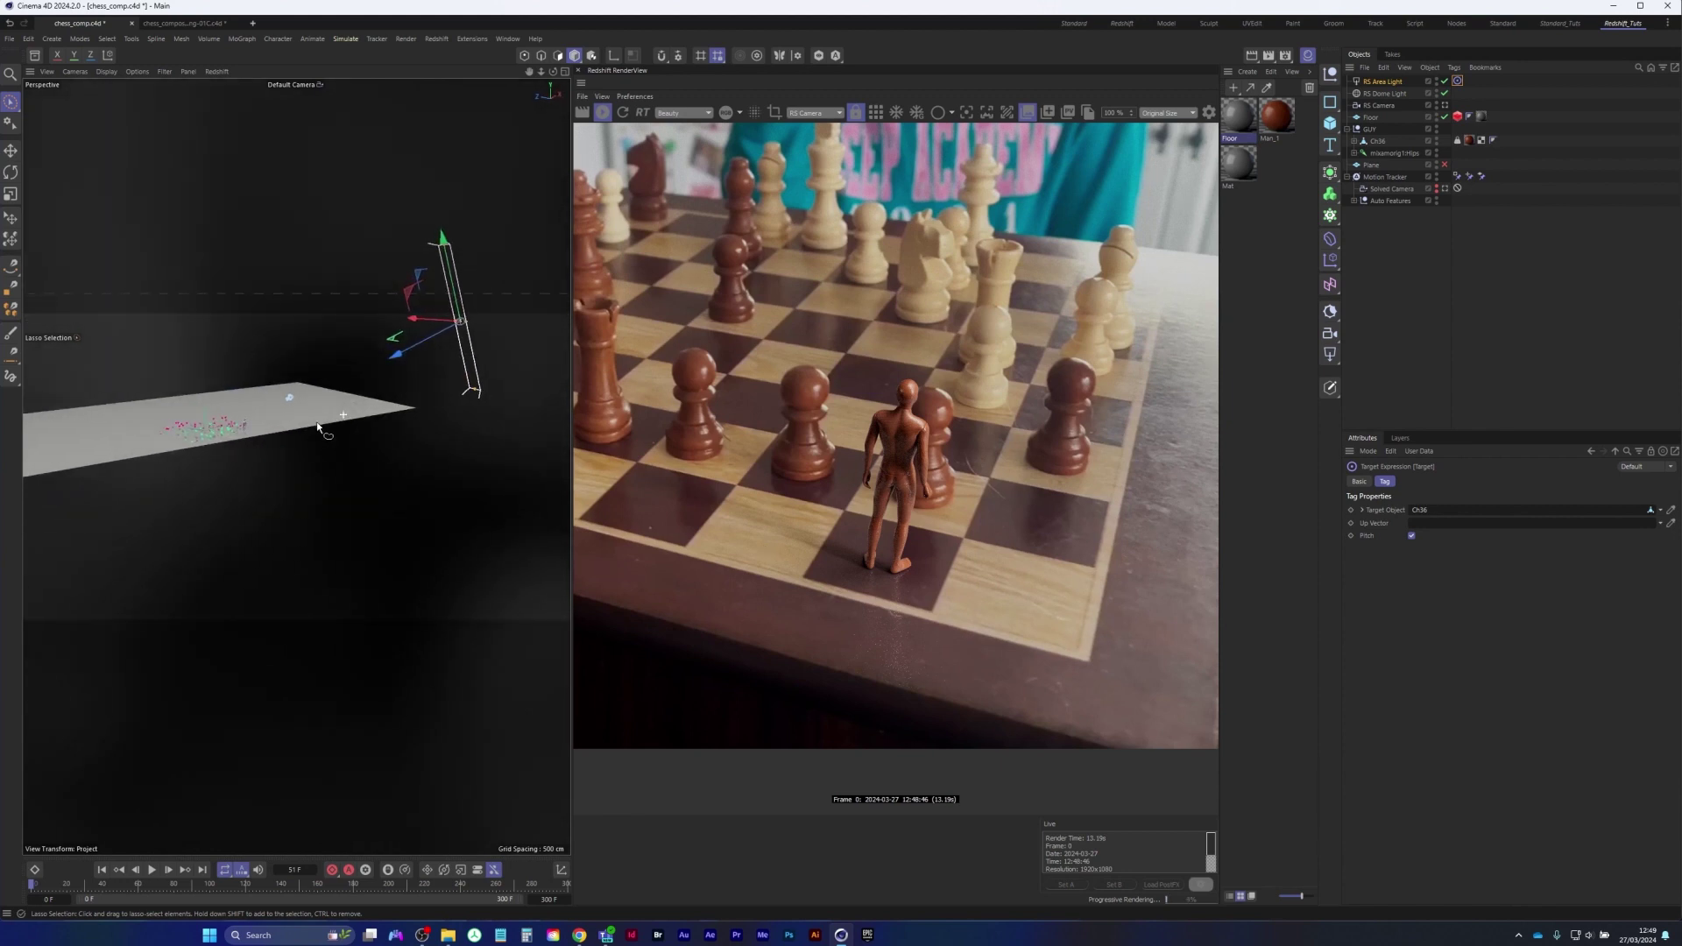
pyautogui.moveTo(401, 355)
pyautogui.mouseDown()
pyautogui.moveTo(487, 319)
pyautogui.moveTo(417, 362)
pyautogui.mouseUp()
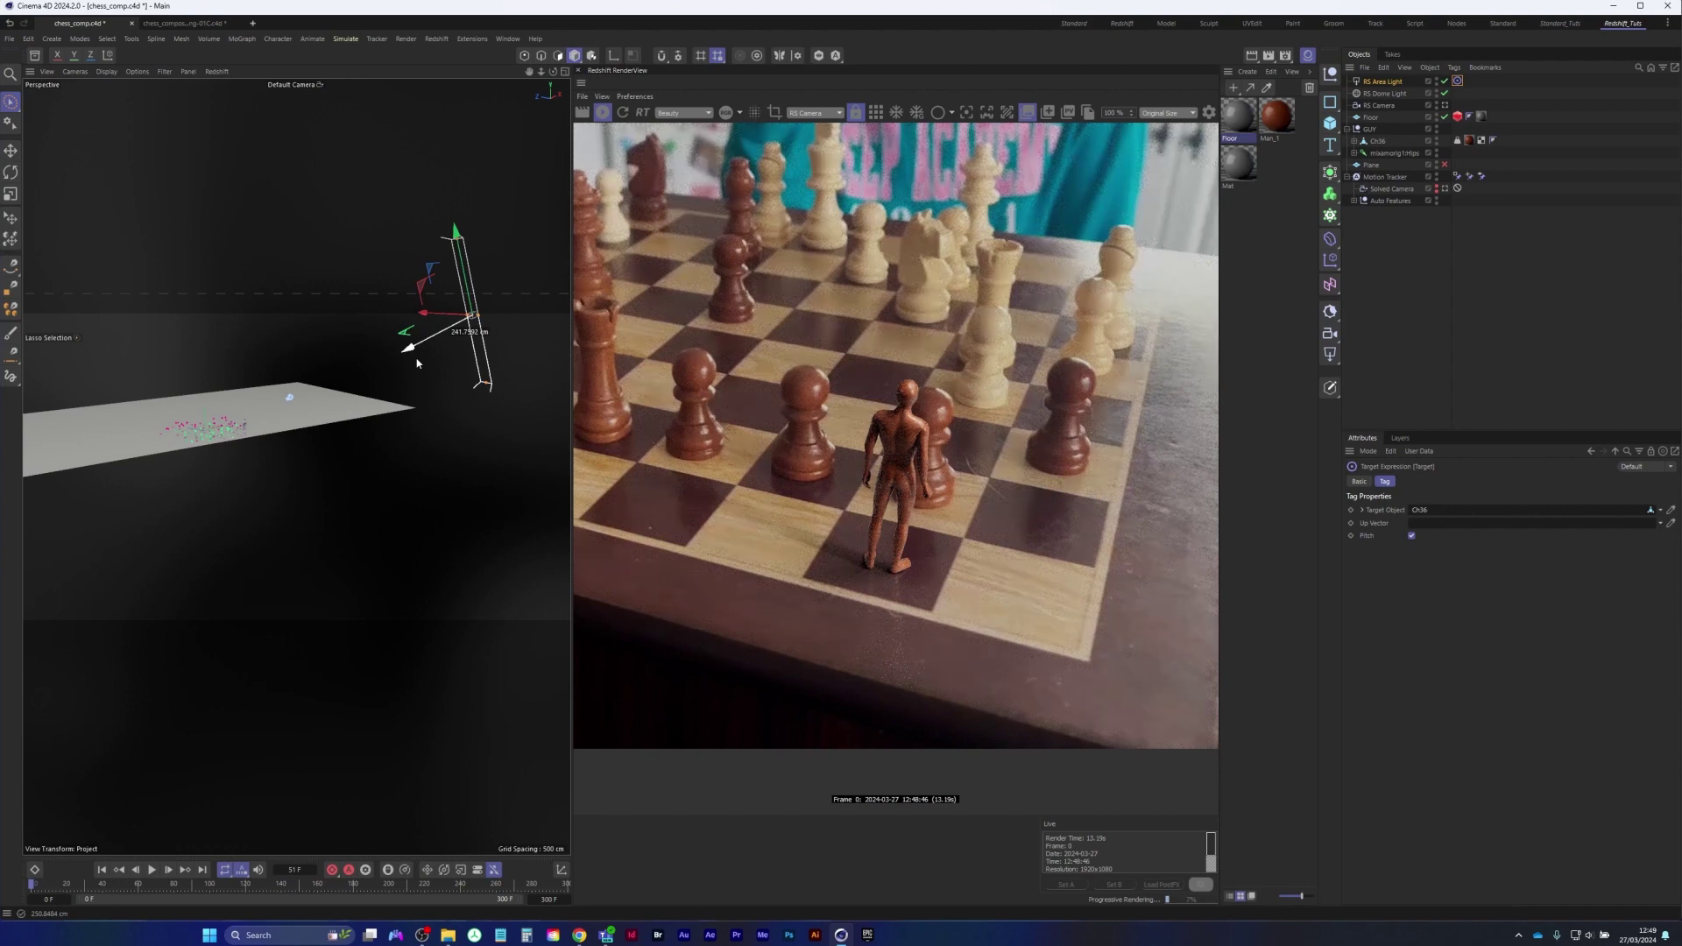
pyautogui.moveTo(417, 363); pyautogui.dragTo(427, 355)
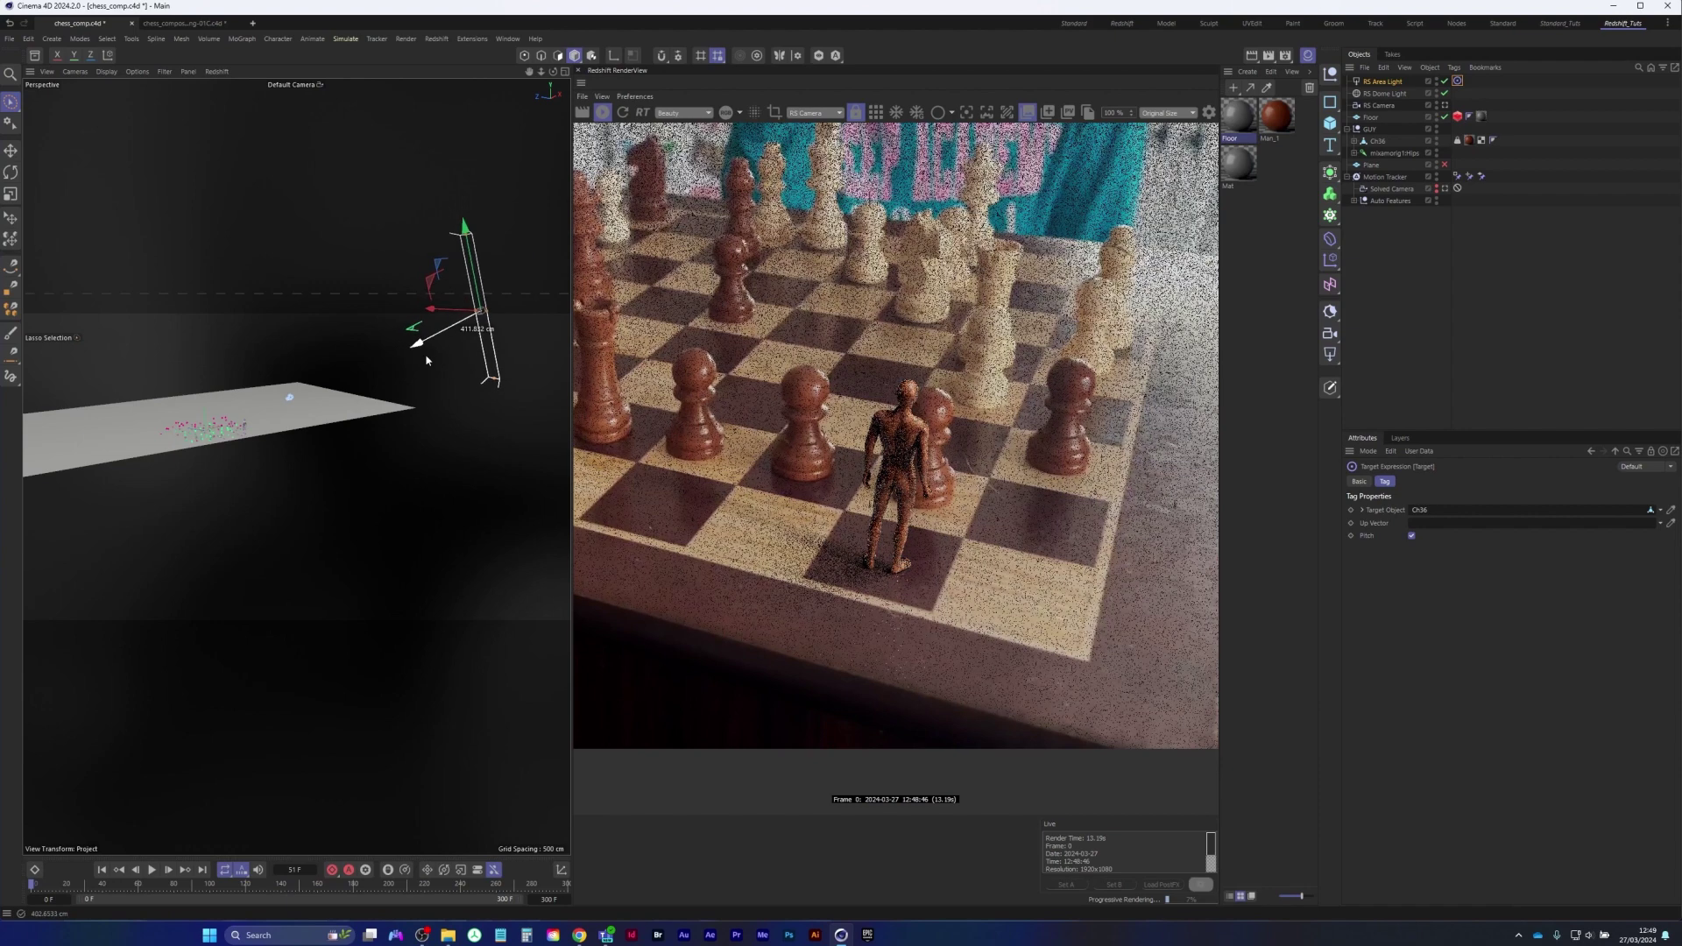
# Compare the render with the RS Area Light disabled and re-enabled, and set its shadow transparency to 0.495
pyautogui.click(1385, 81)
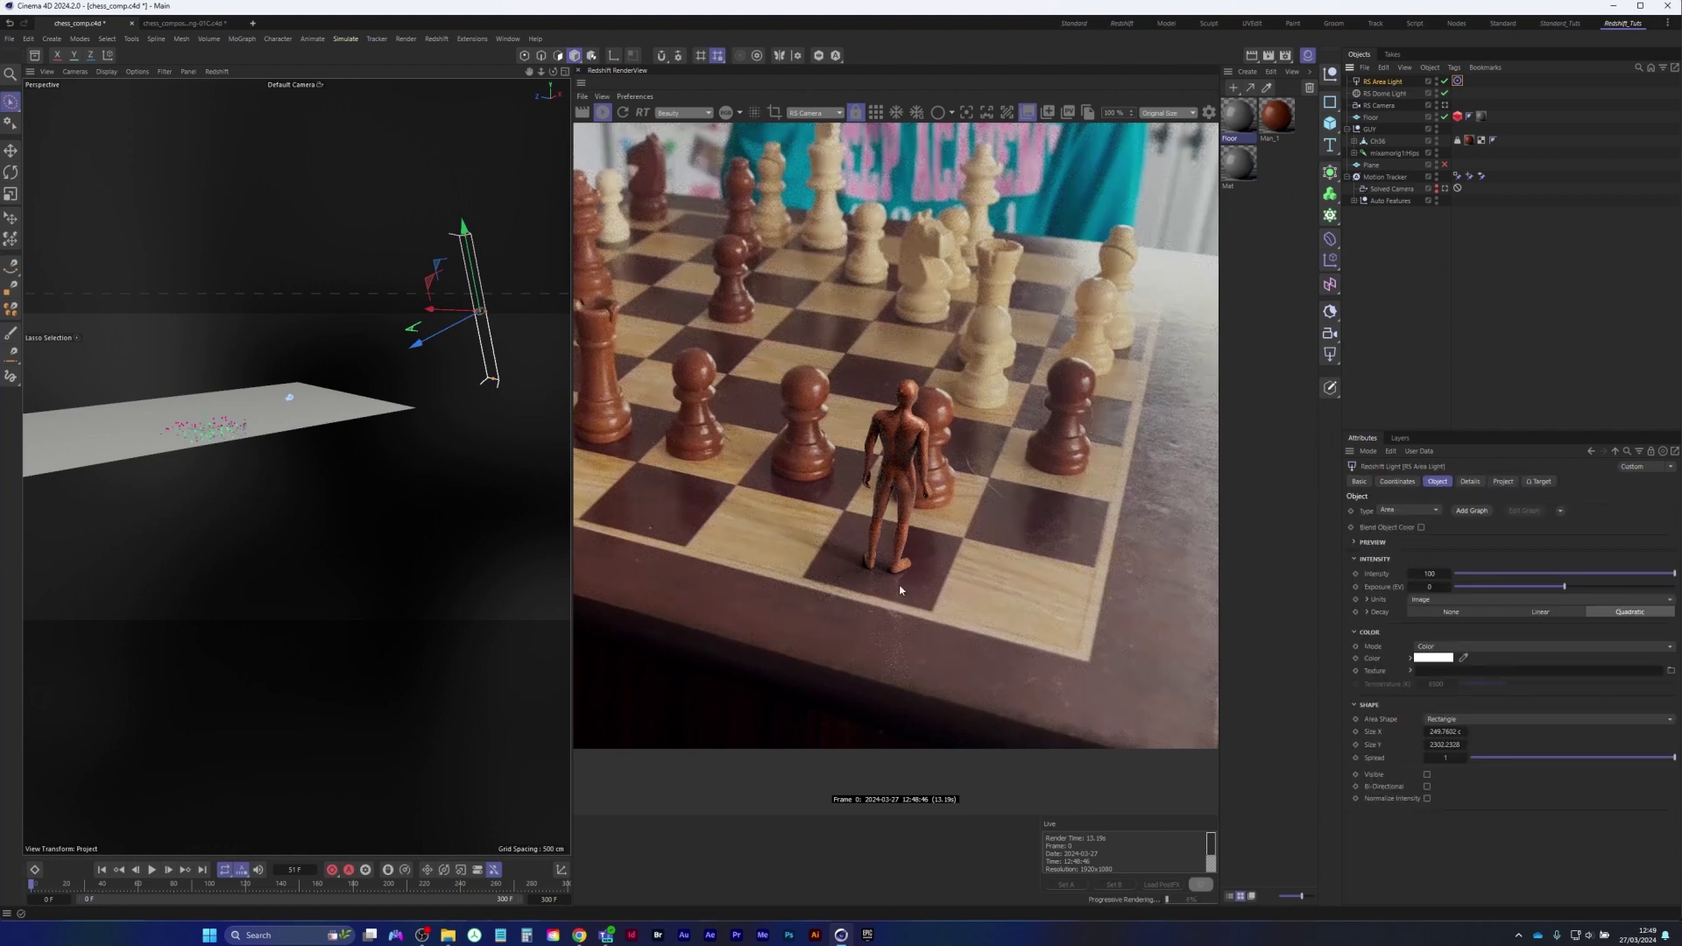
pyautogui.click(1445, 81)
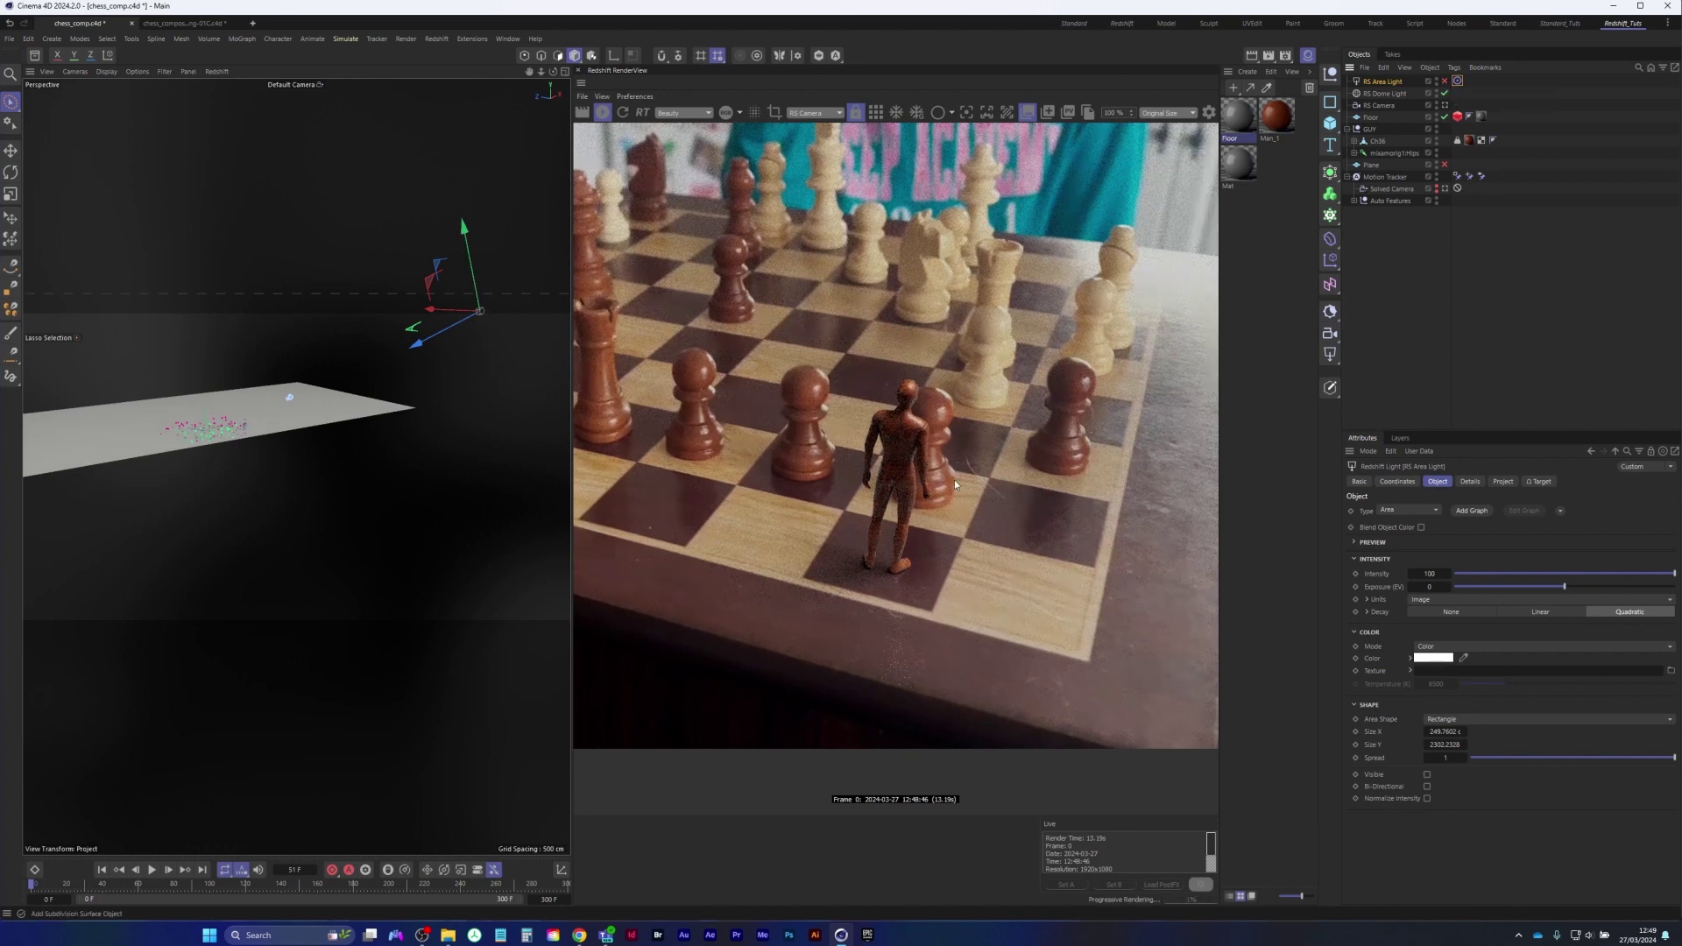
pyautogui.click(1445, 82)
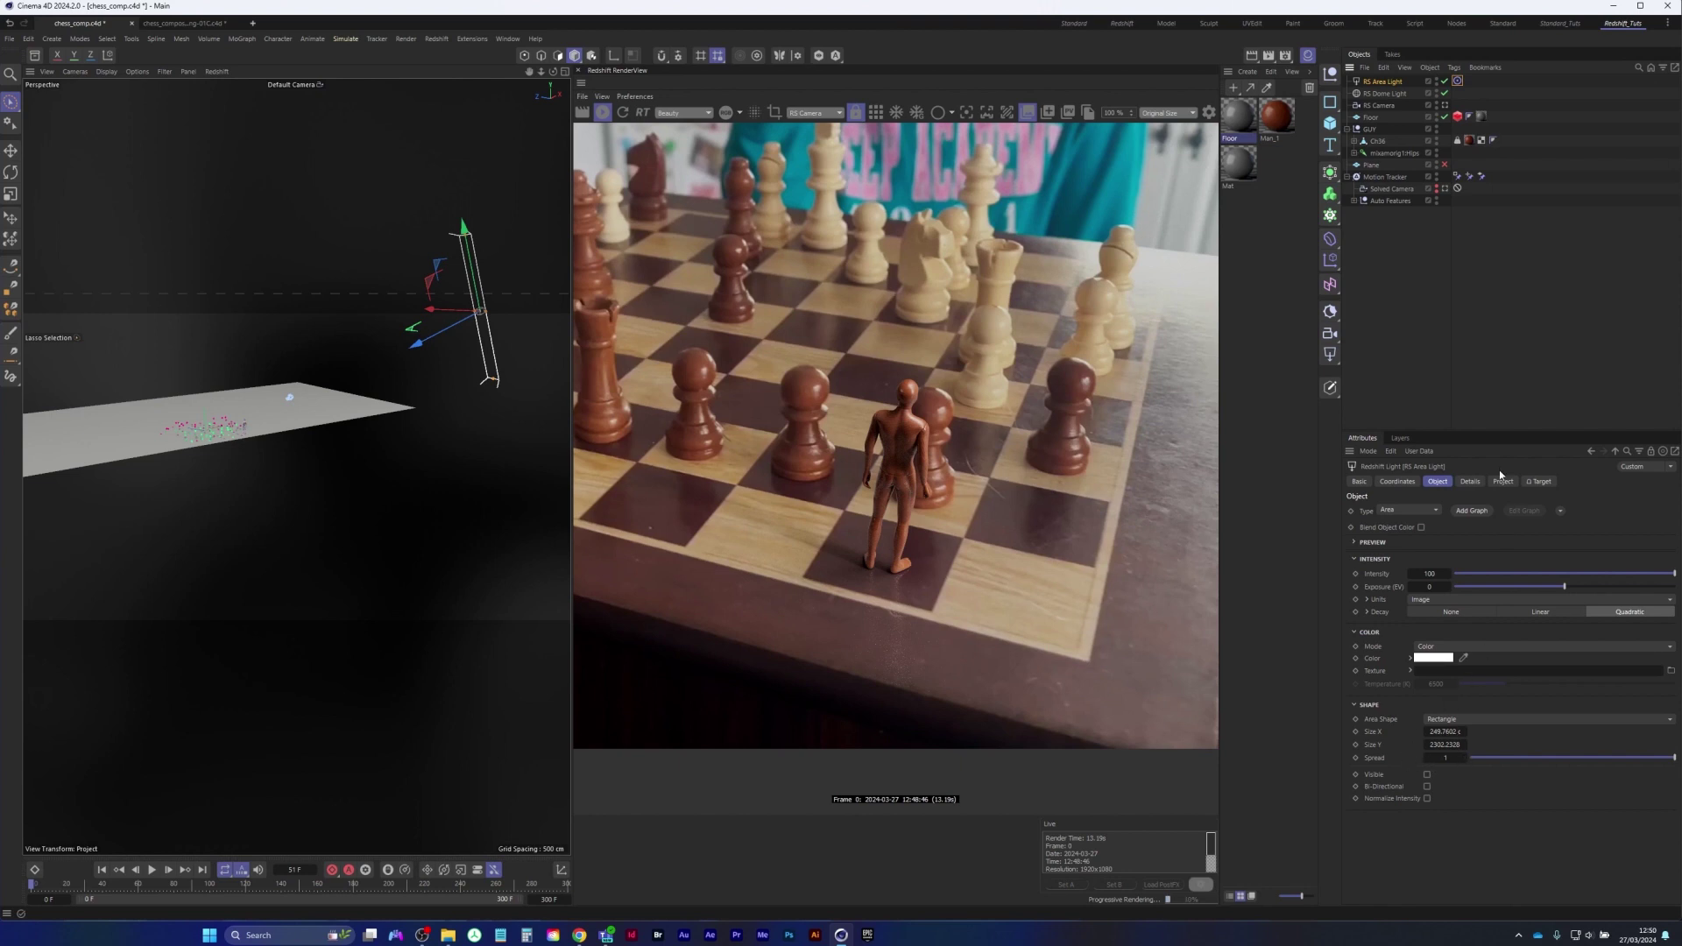
pyautogui.click(1471, 481)
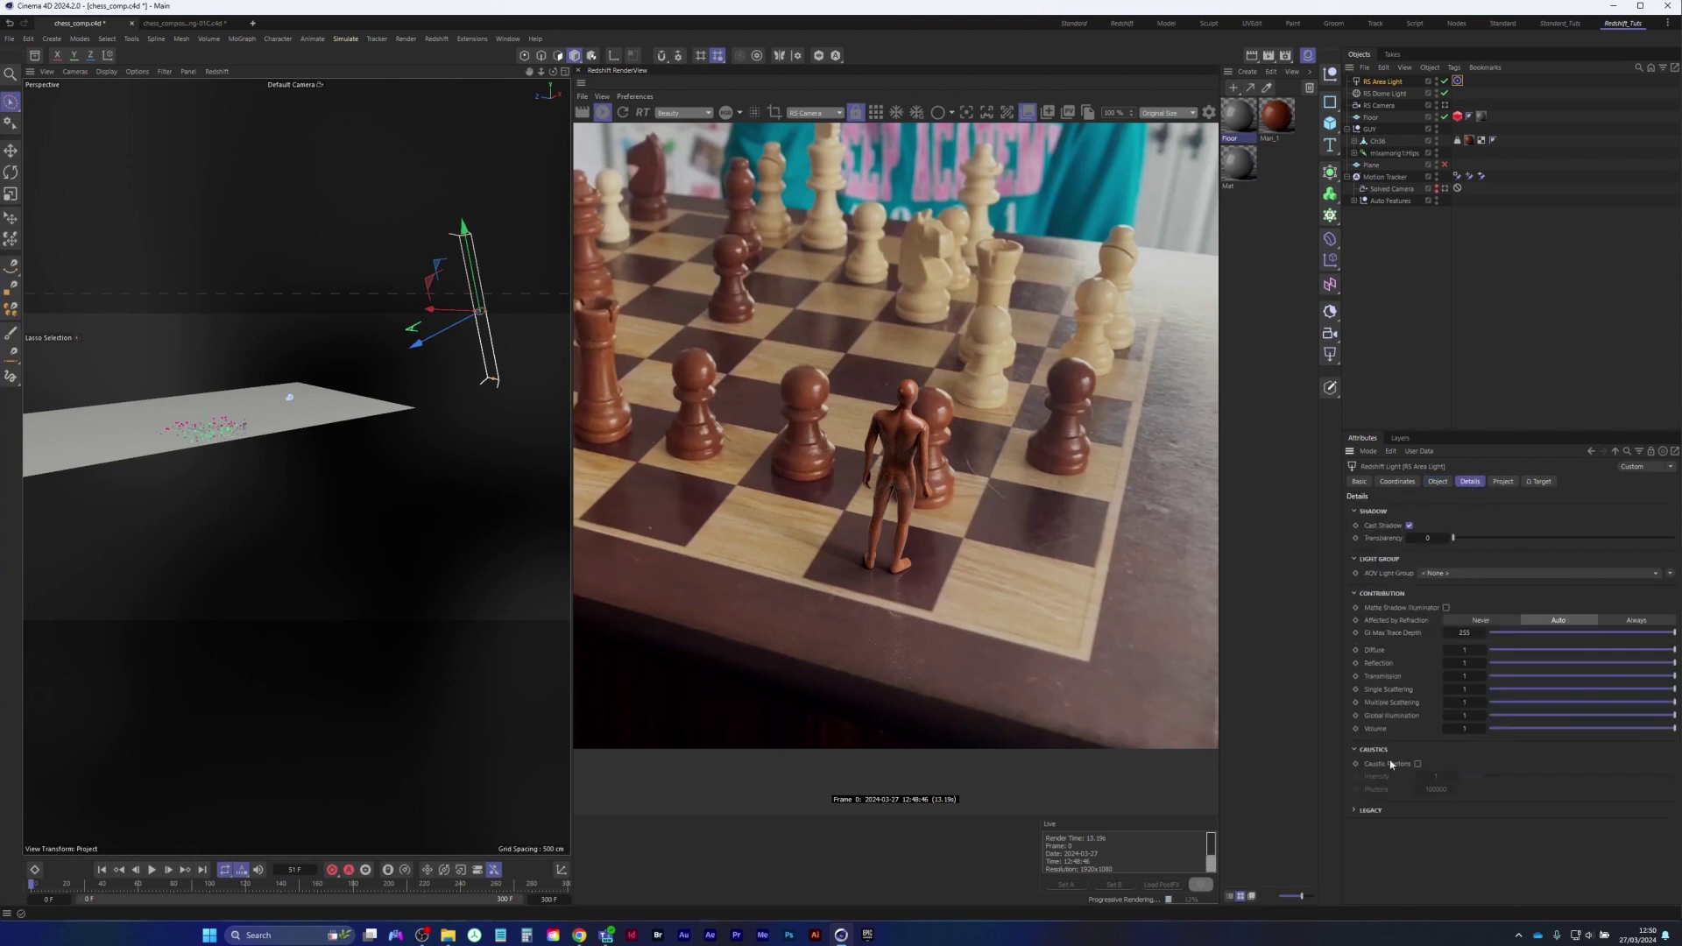
pyautogui.click(1563, 538)
# Close the other open project without saving it, and save the chess_comp project
pyautogui.click(236, 24)
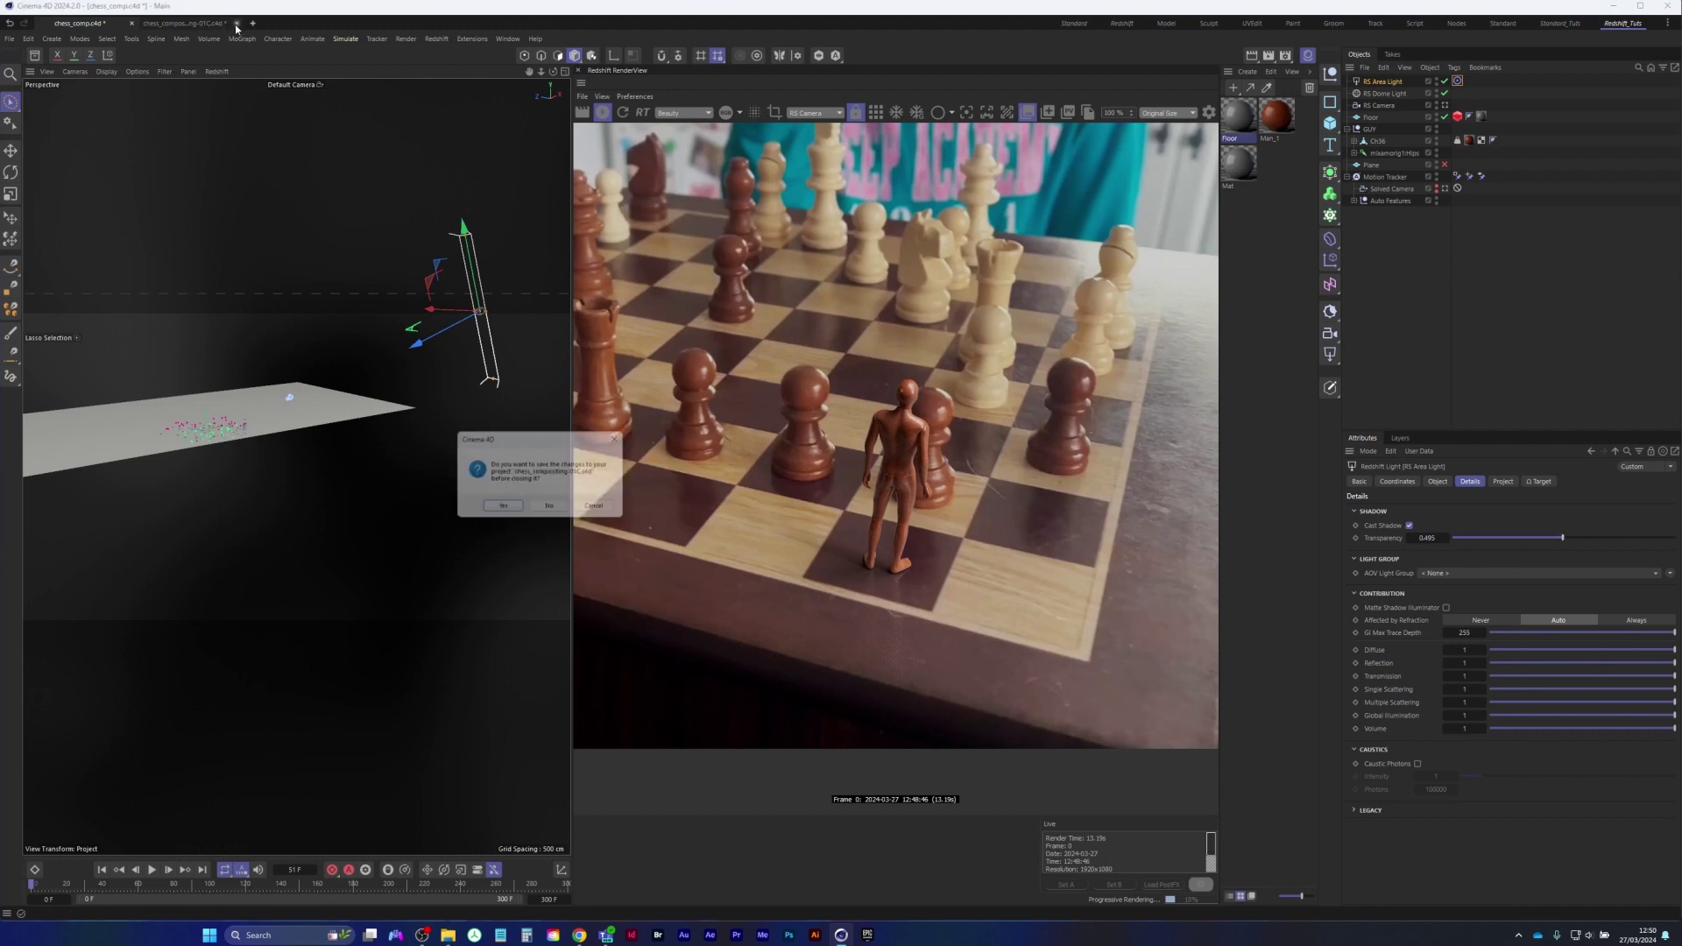
pyautogui.click(552, 510)
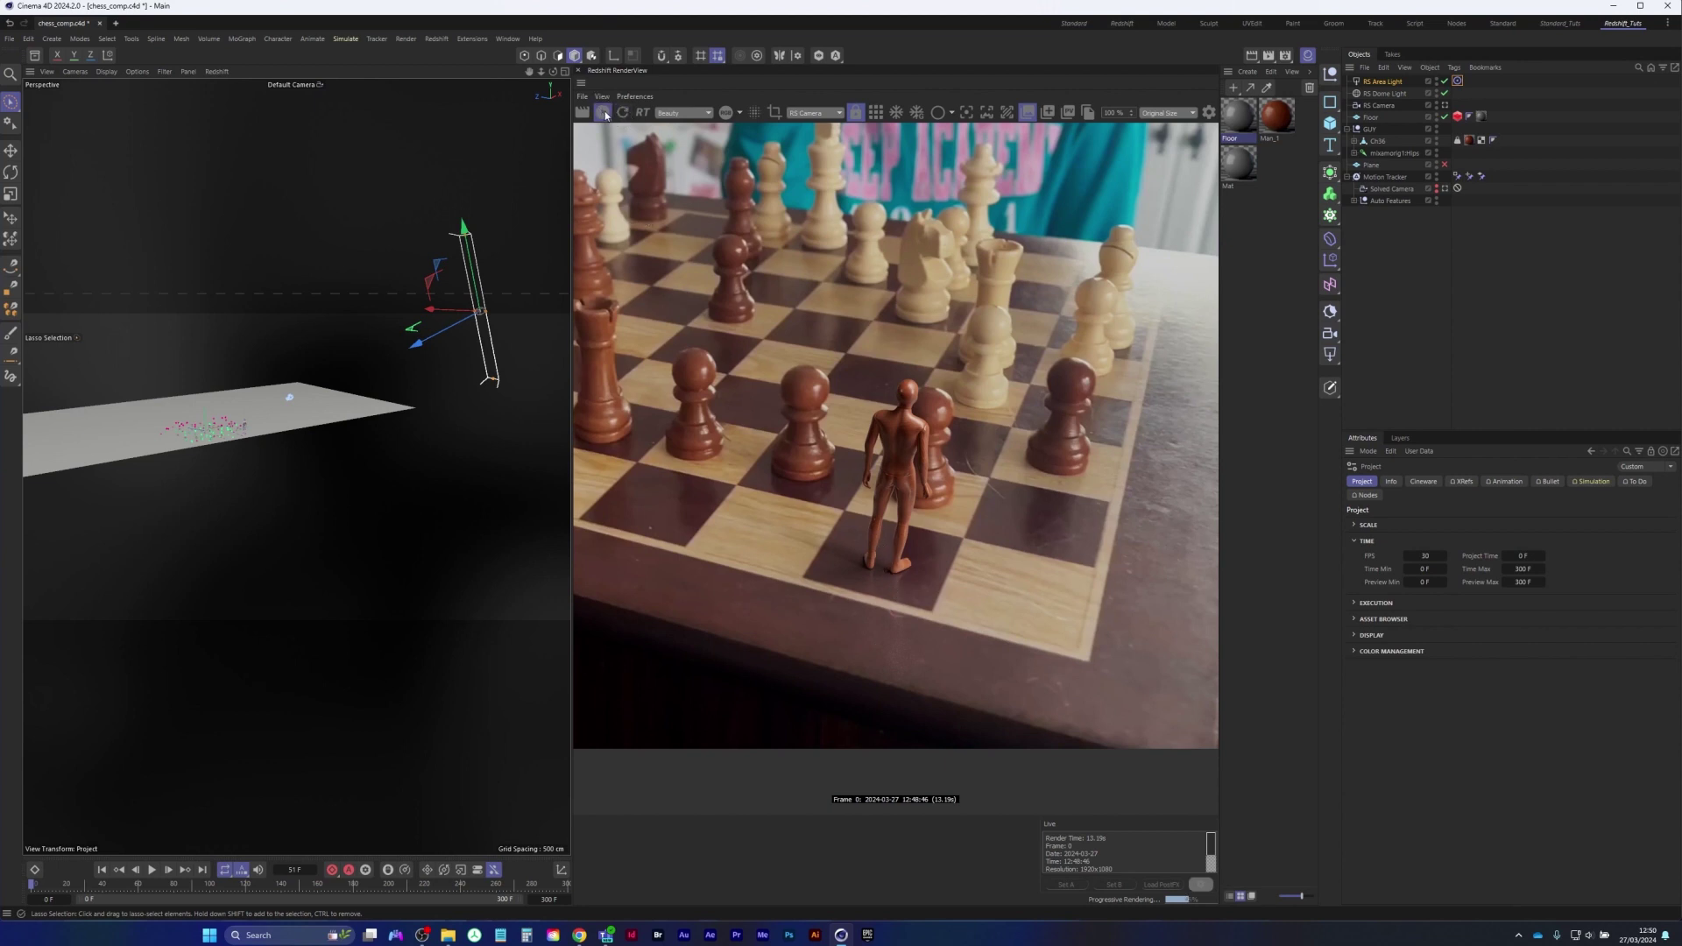
pyautogui.click(9, 39)
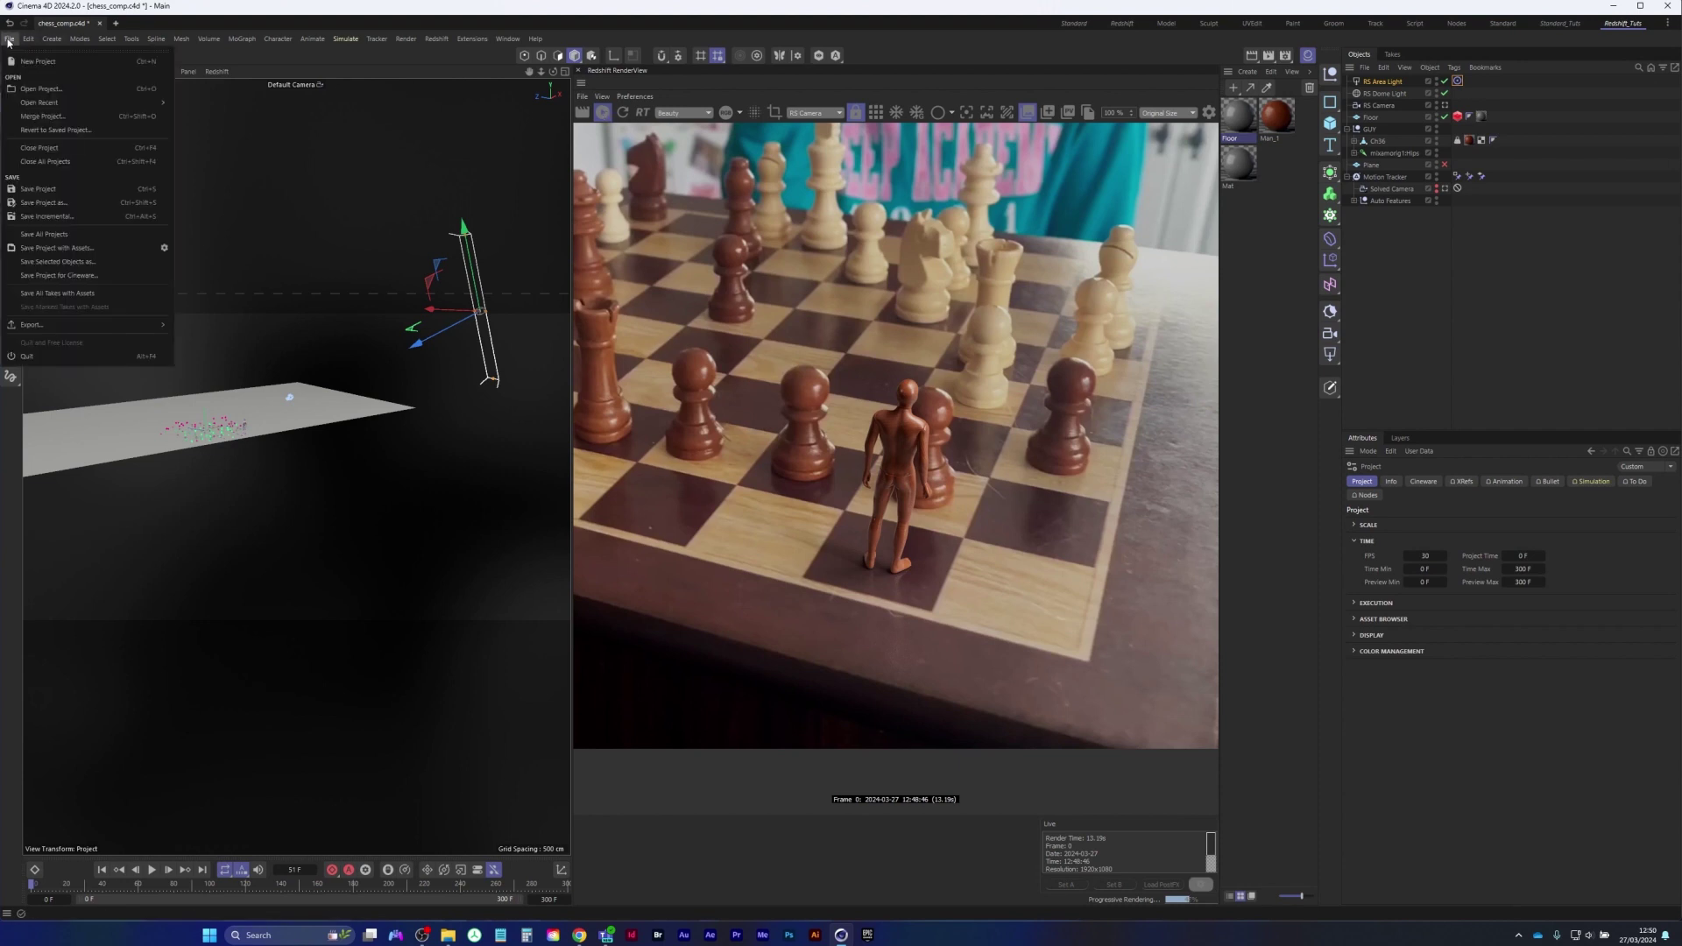
pyautogui.click(41, 188)
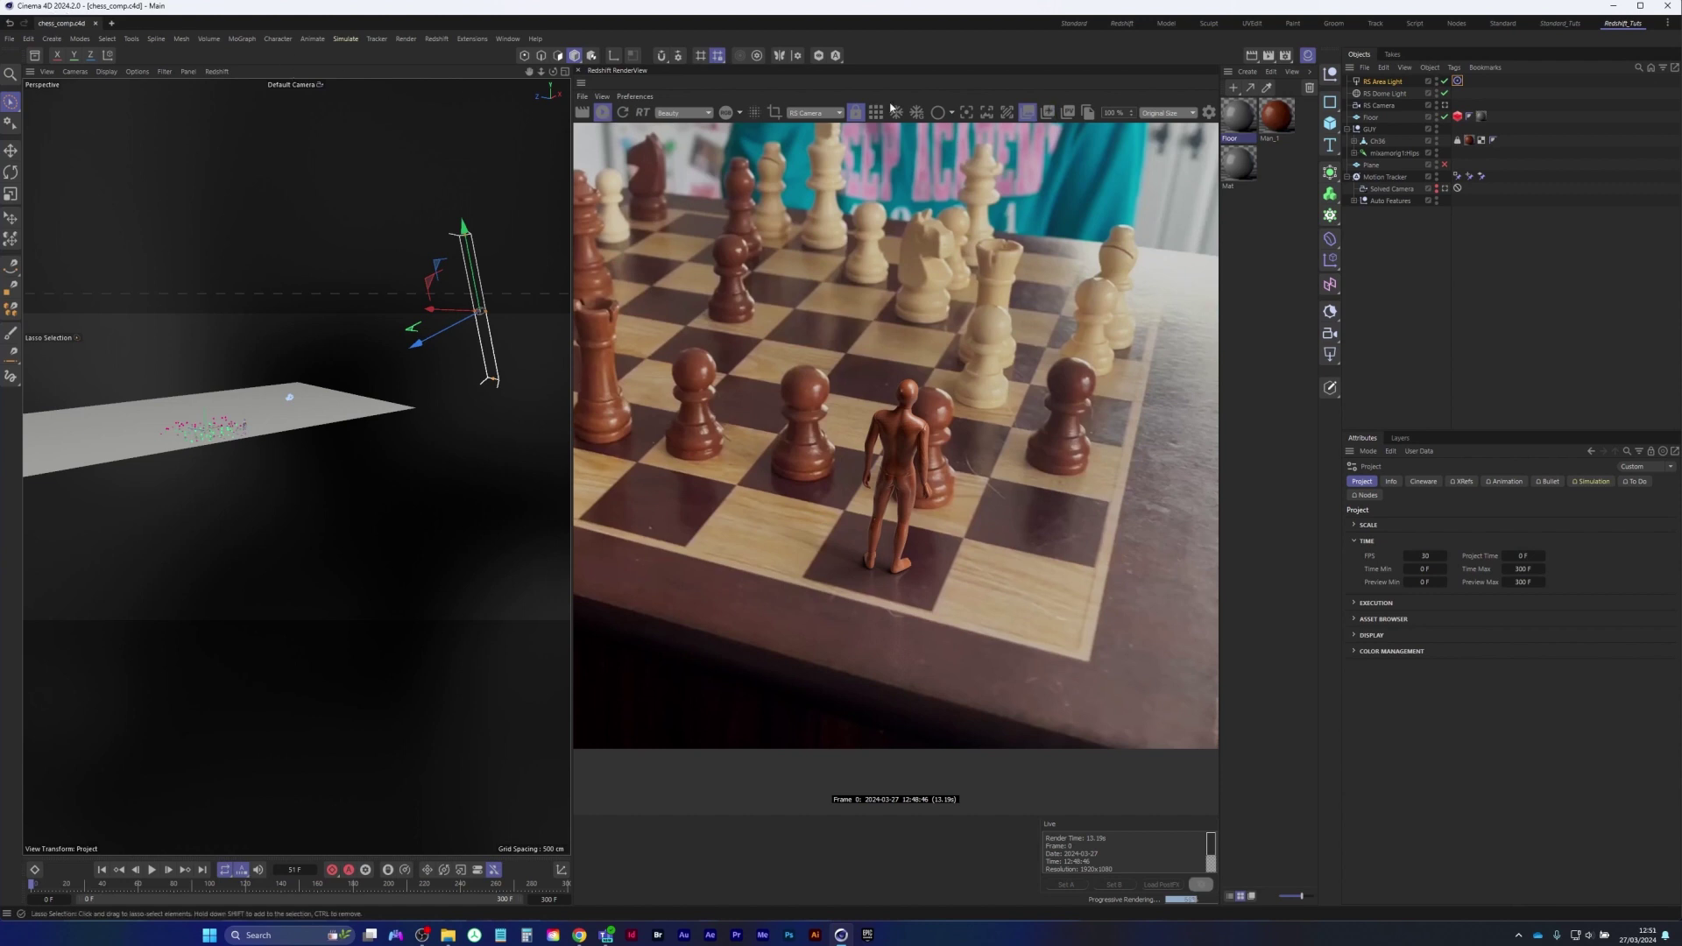
# Fit the render to the window, stop the live render and switch the Perspective view to the RS Camera
pyautogui.click(1157, 114)
pyautogui.click(1166, 142)
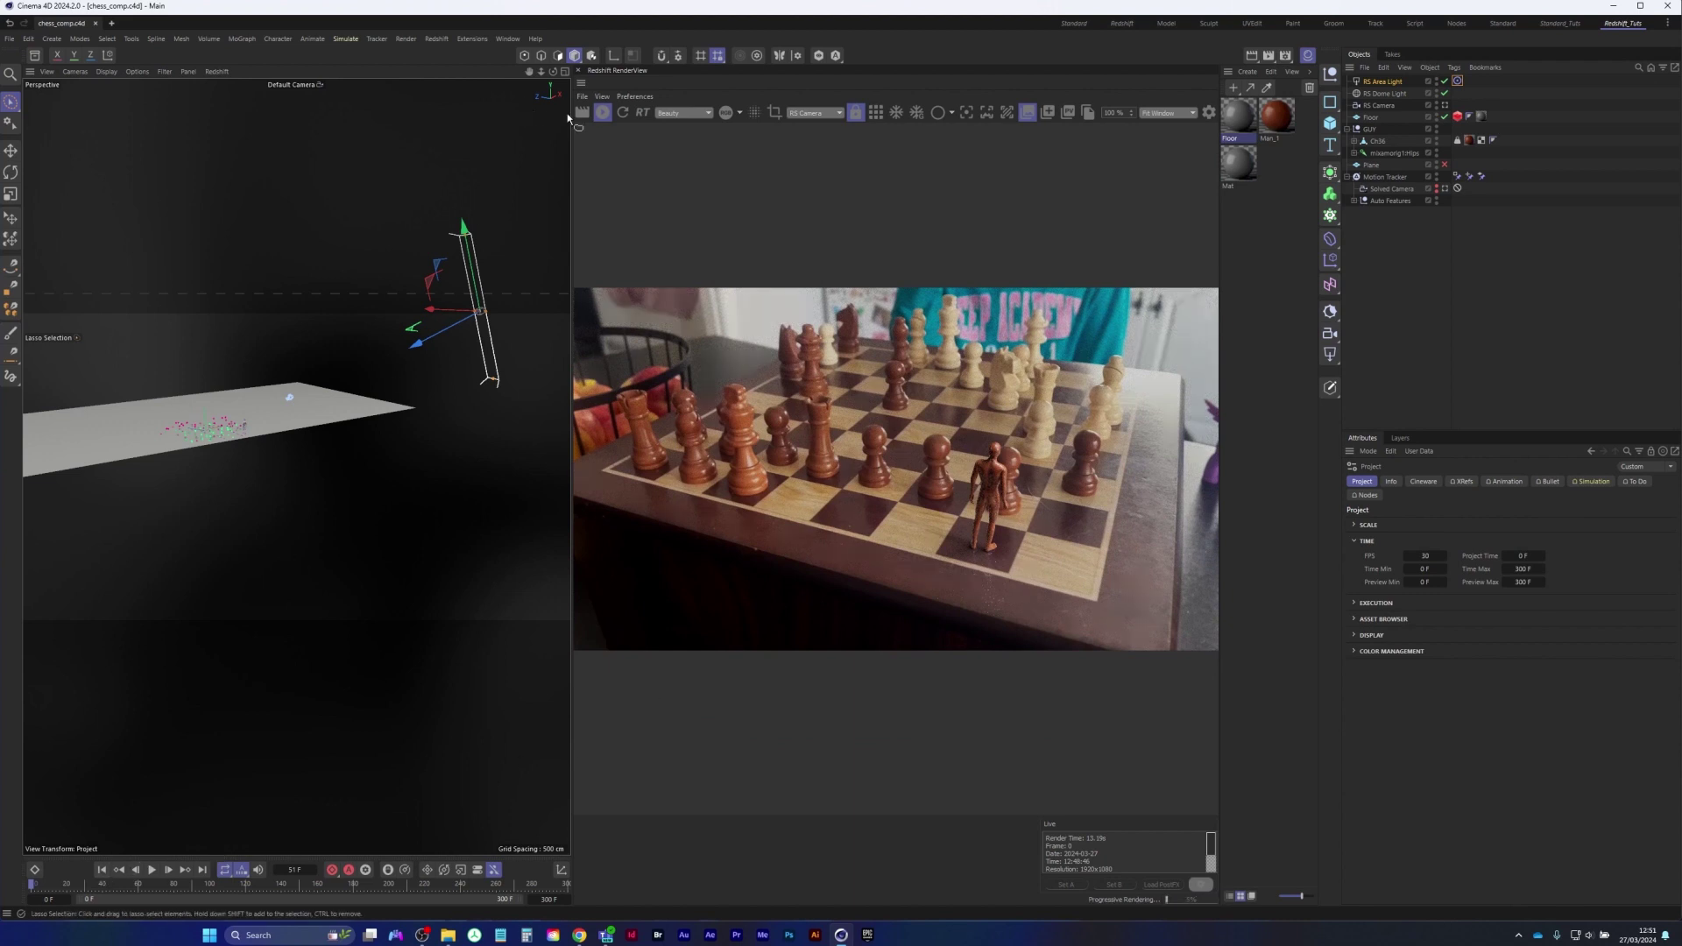
pyautogui.click(604, 113)
pyautogui.click(298, 85)
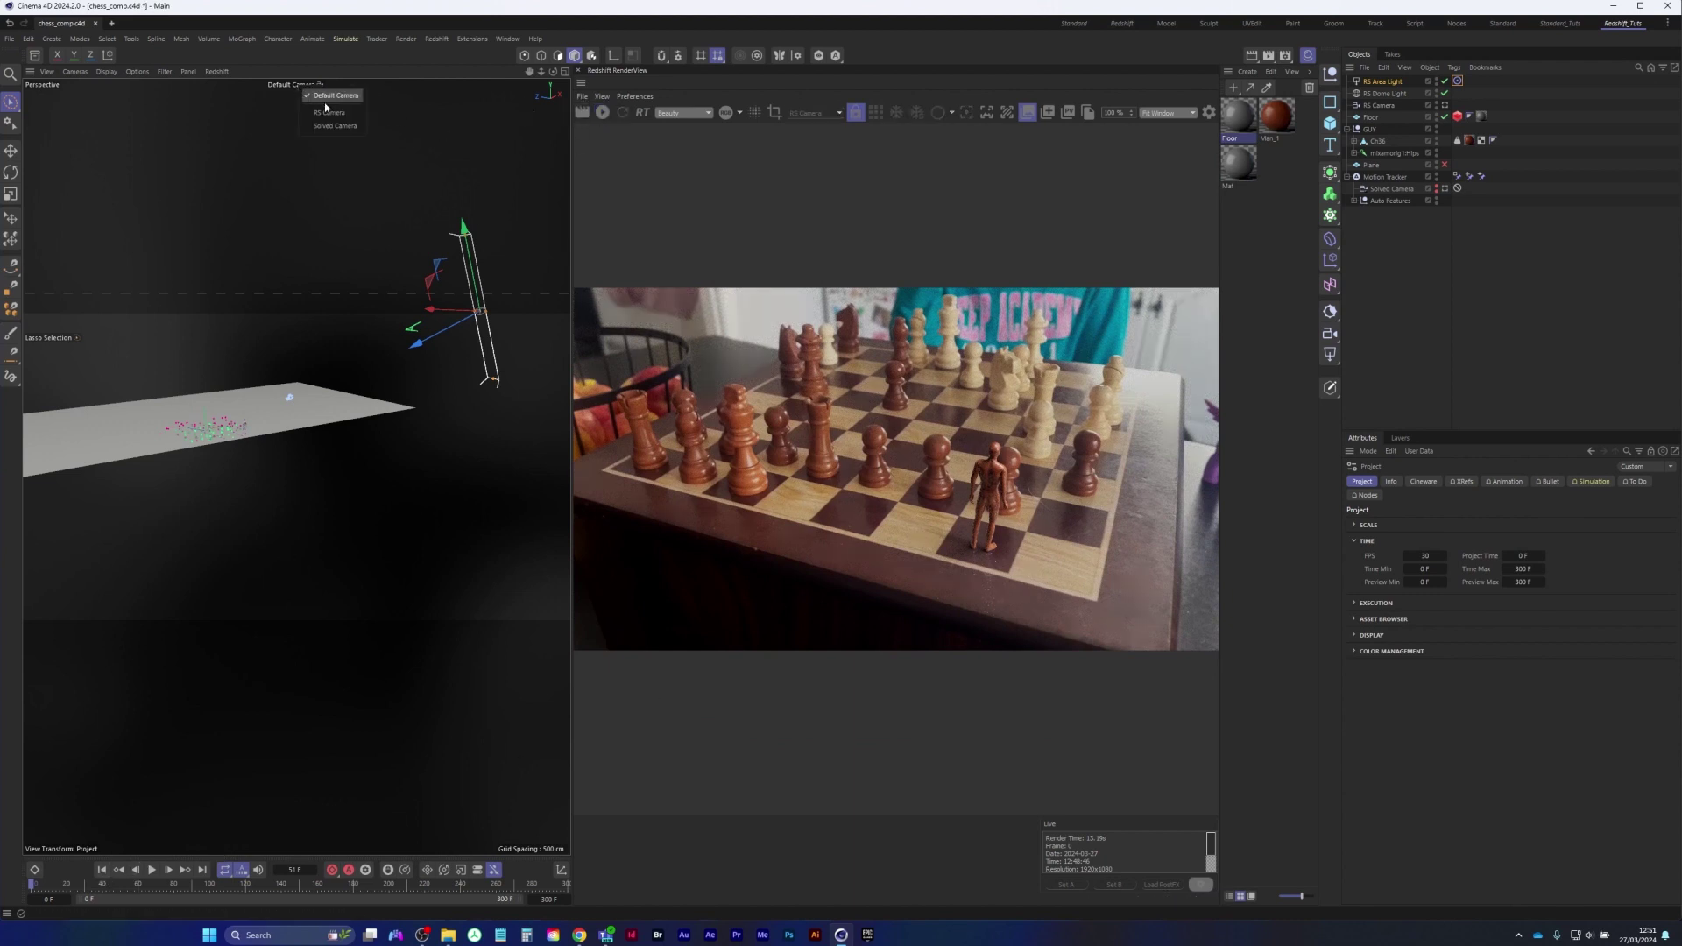
pyautogui.click(329, 113)
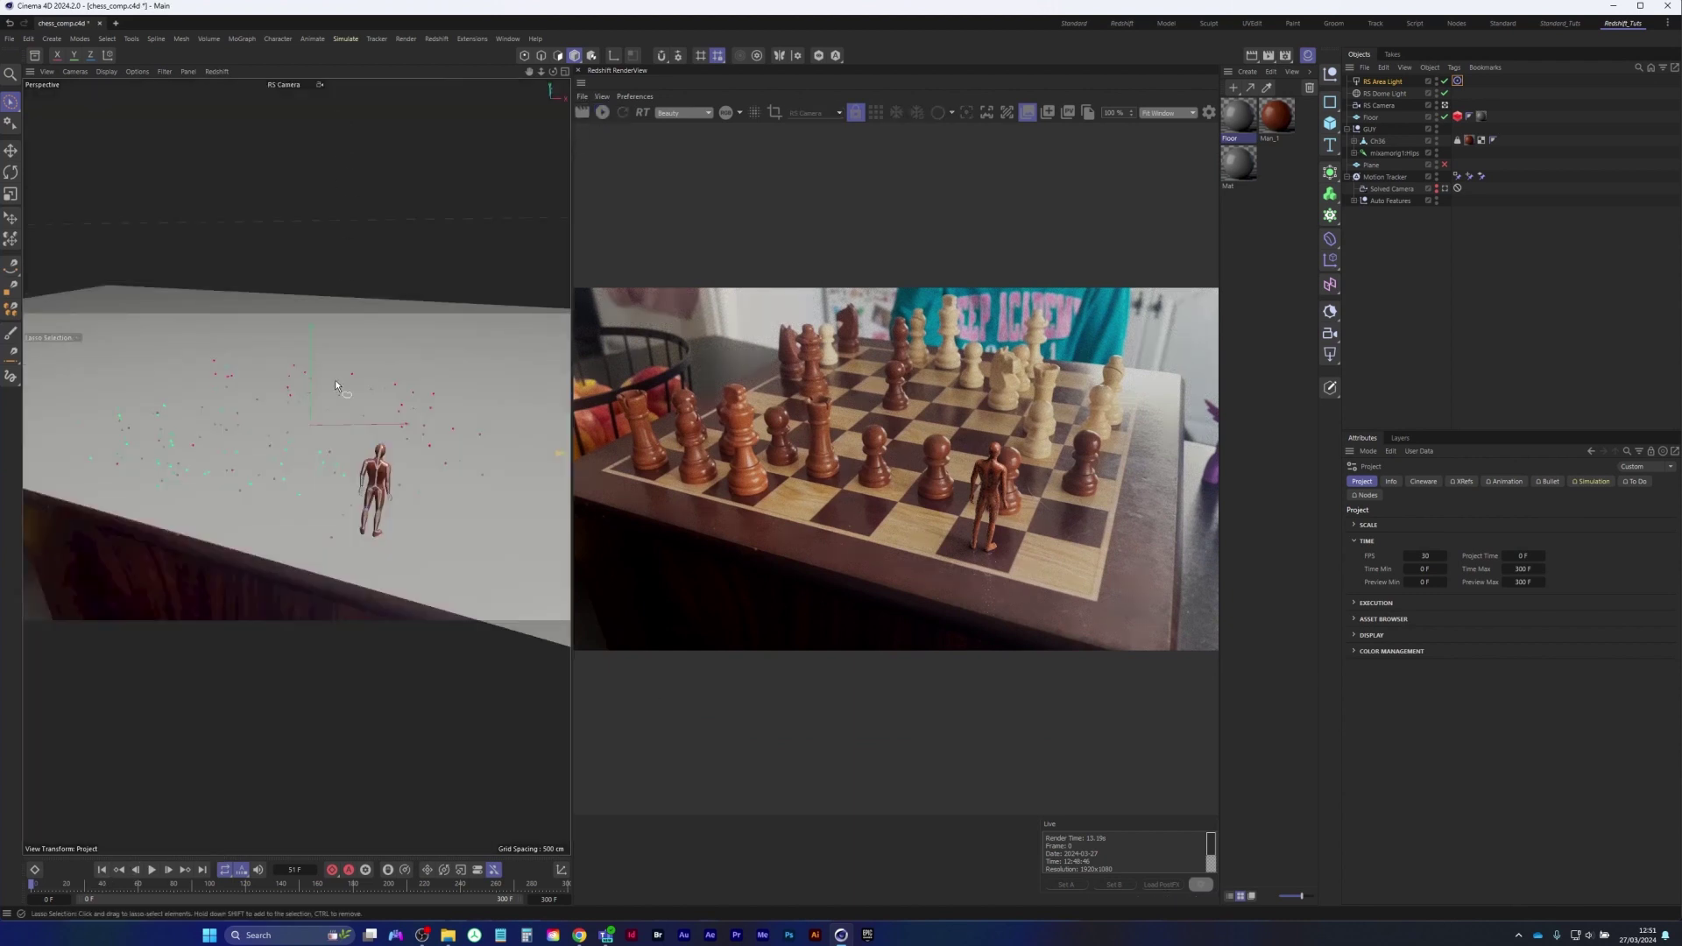
# Play and scrub through the animation to check the figure's tracking, and return to the first frame
pyautogui.click(152, 870)
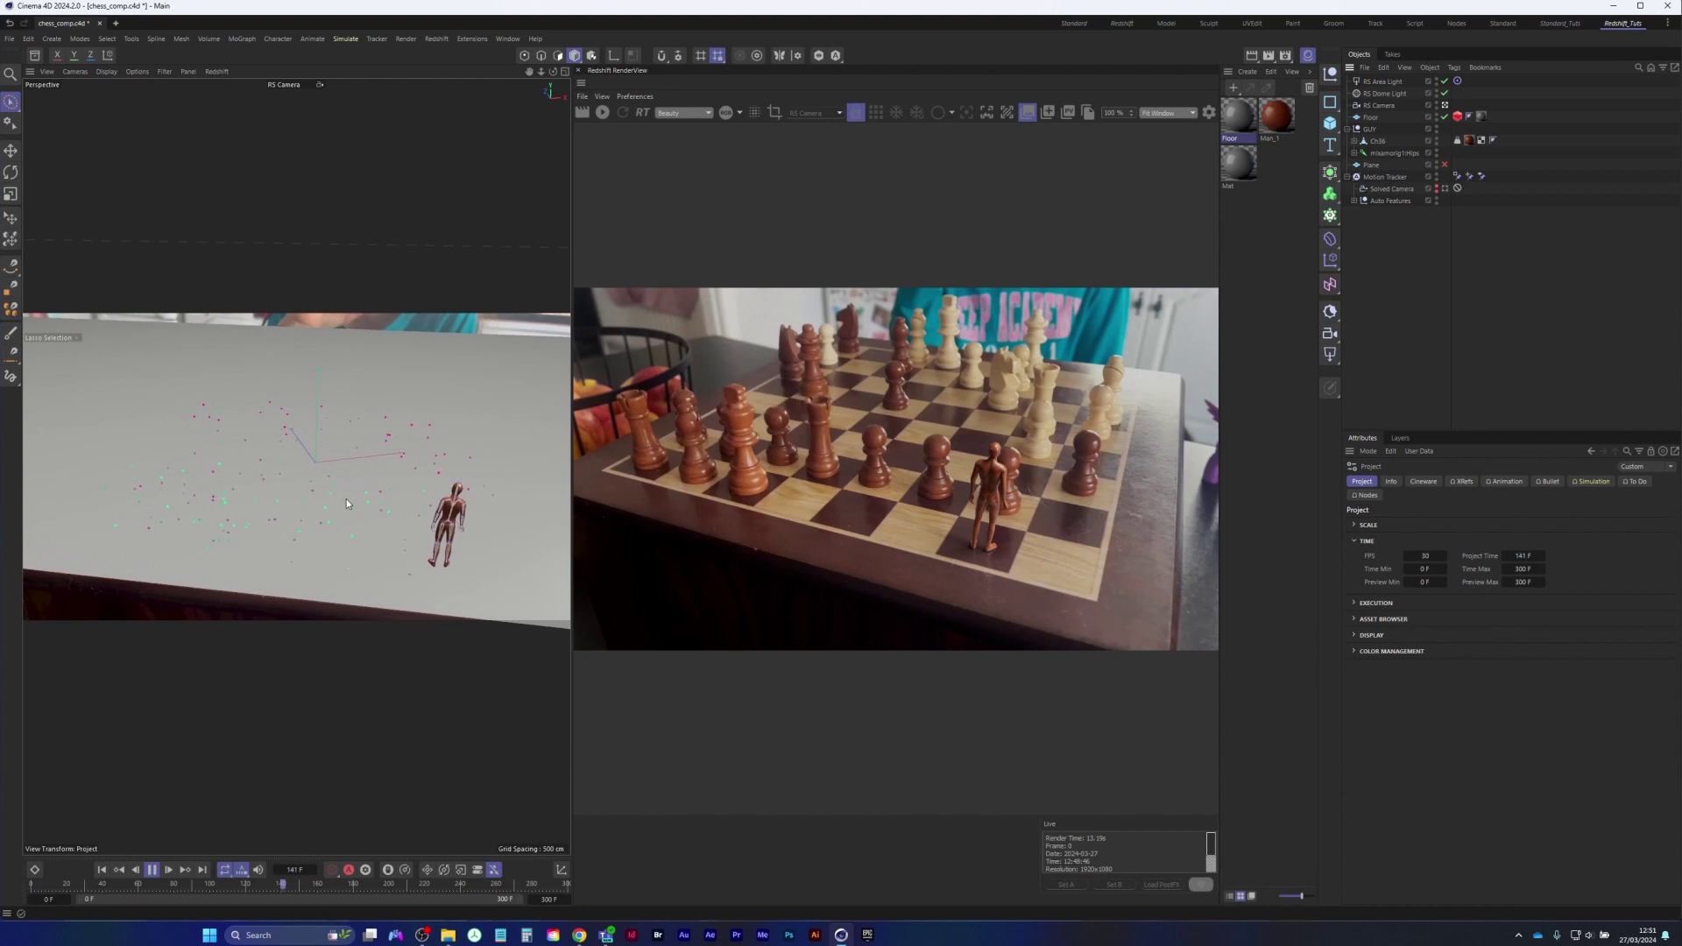
pyautogui.click(150, 872)
pyautogui.moveTo(359, 885); pyautogui.dragTo(545, 890)
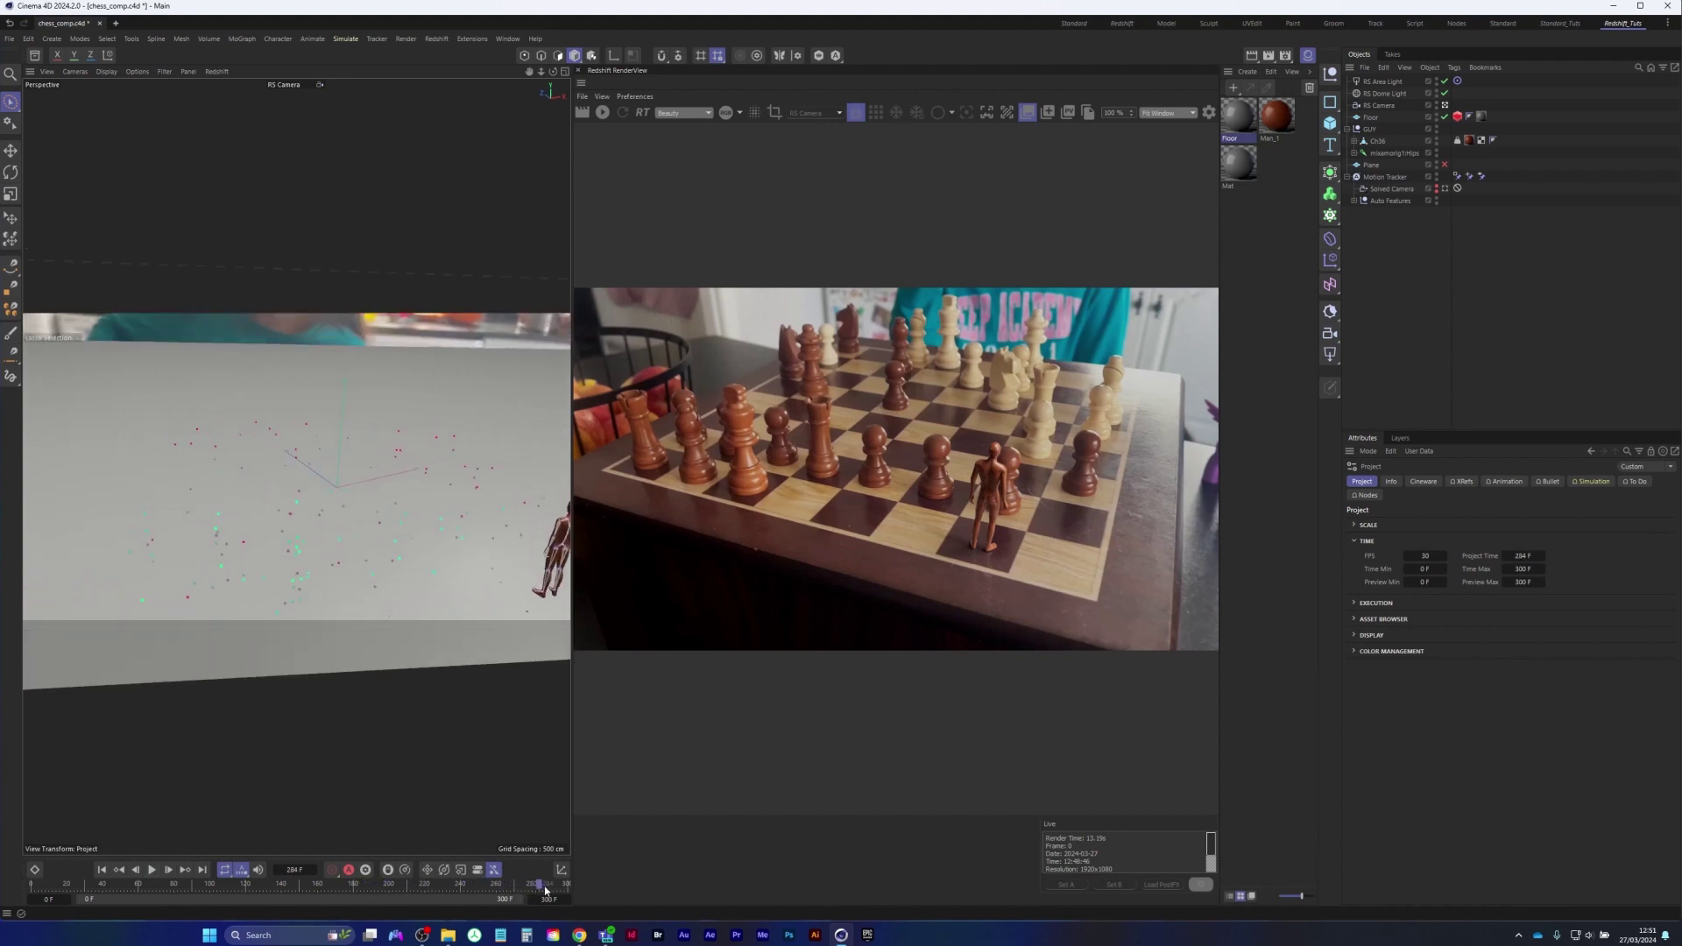
pyautogui.click(101, 869)
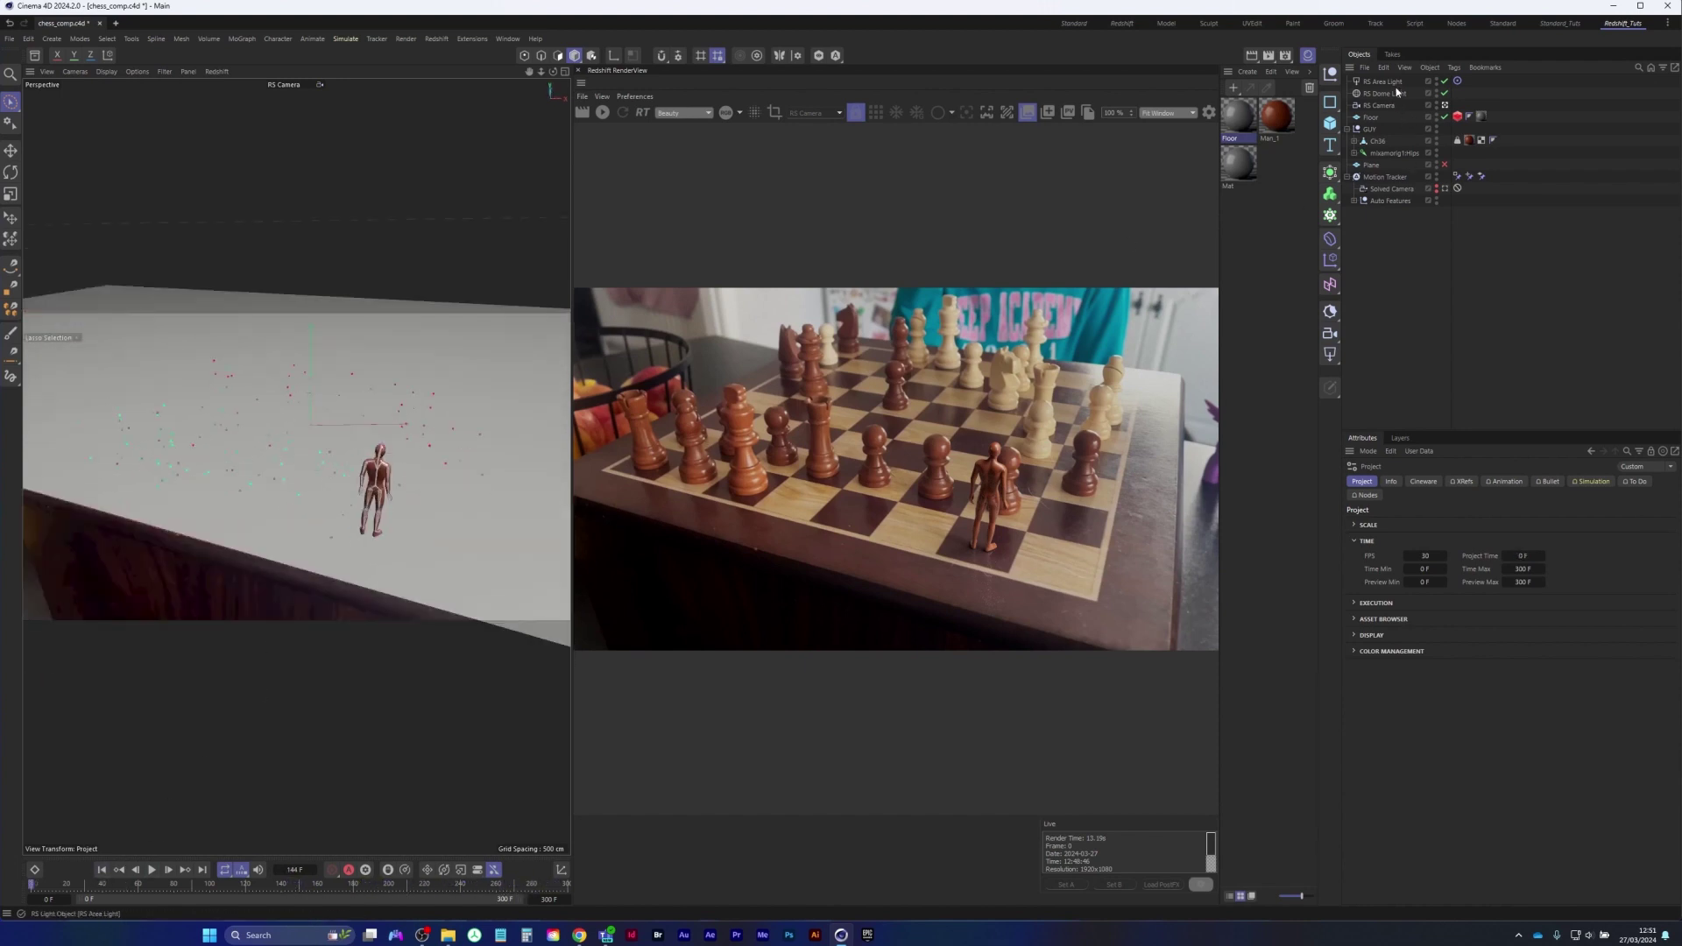
# Restart the live render, turn the RS Camera's background off and display the alpha channel
pyautogui.click(604, 112)
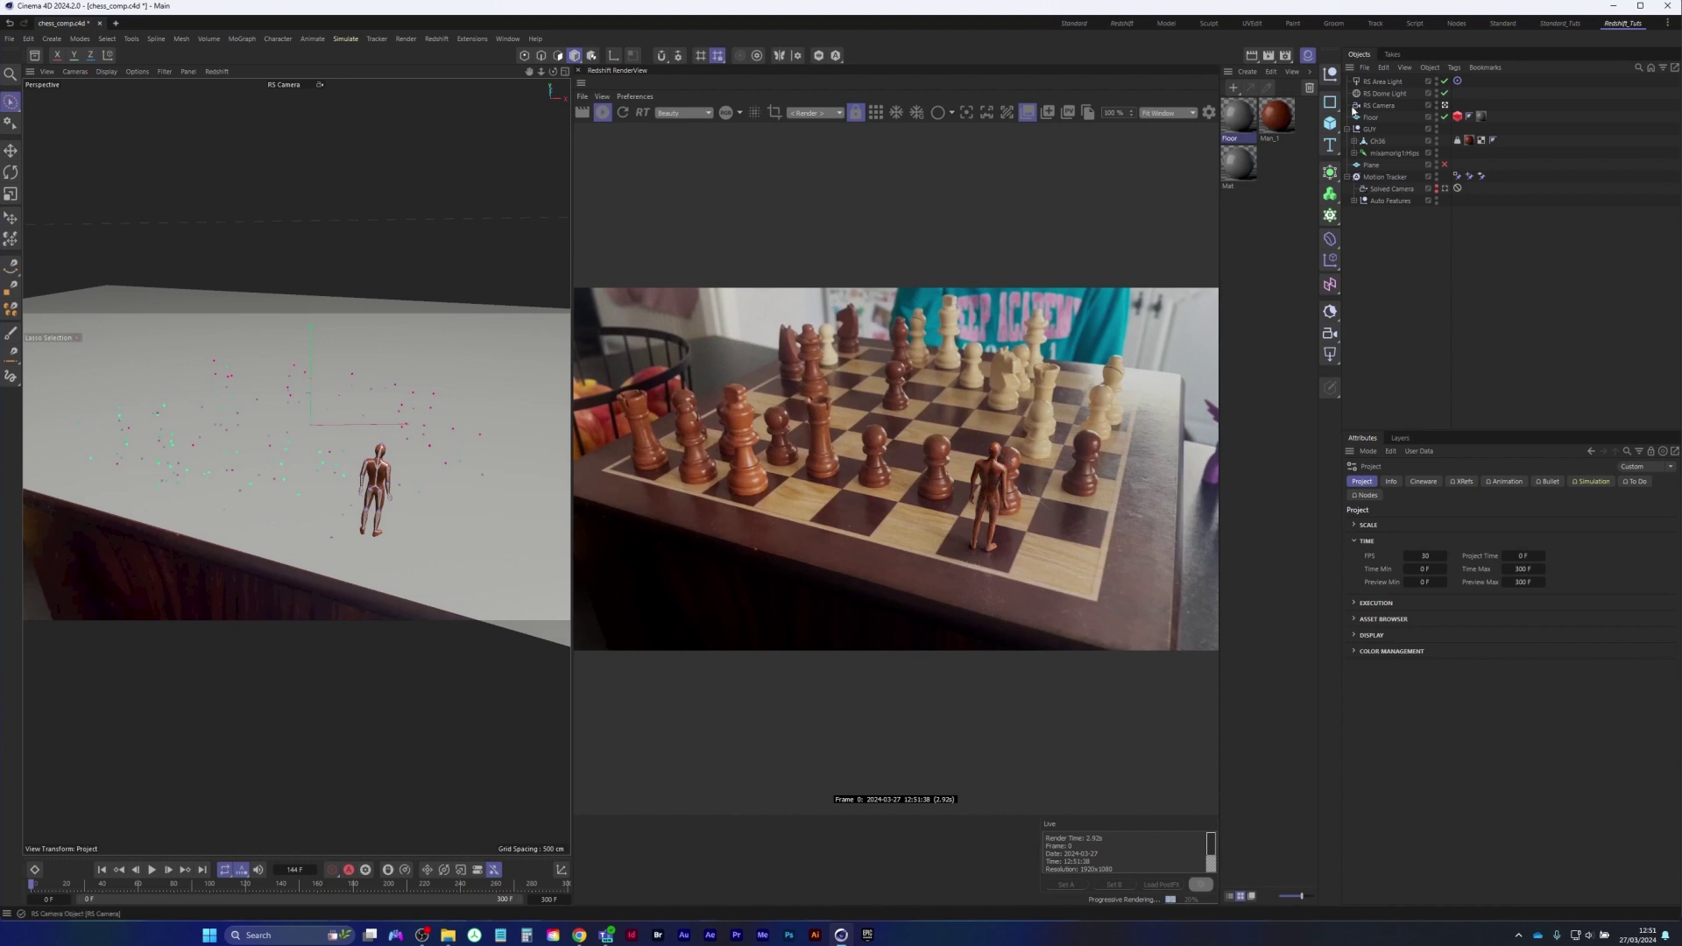
pyautogui.click(1382, 106)
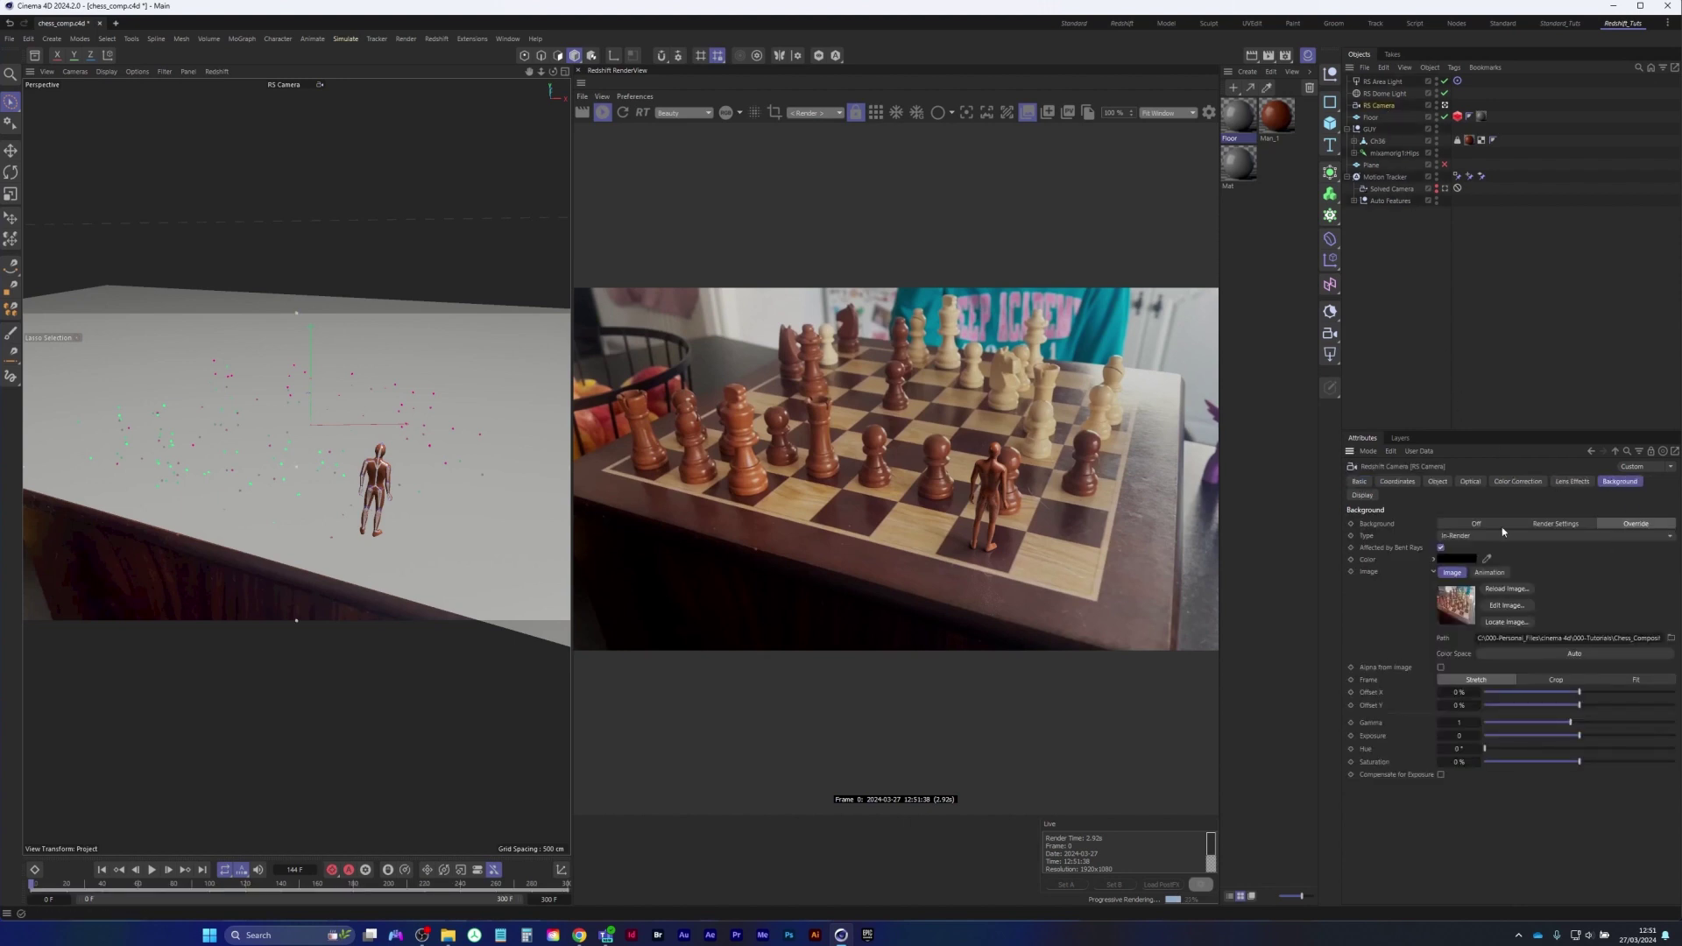
pyautogui.click(1475, 524)
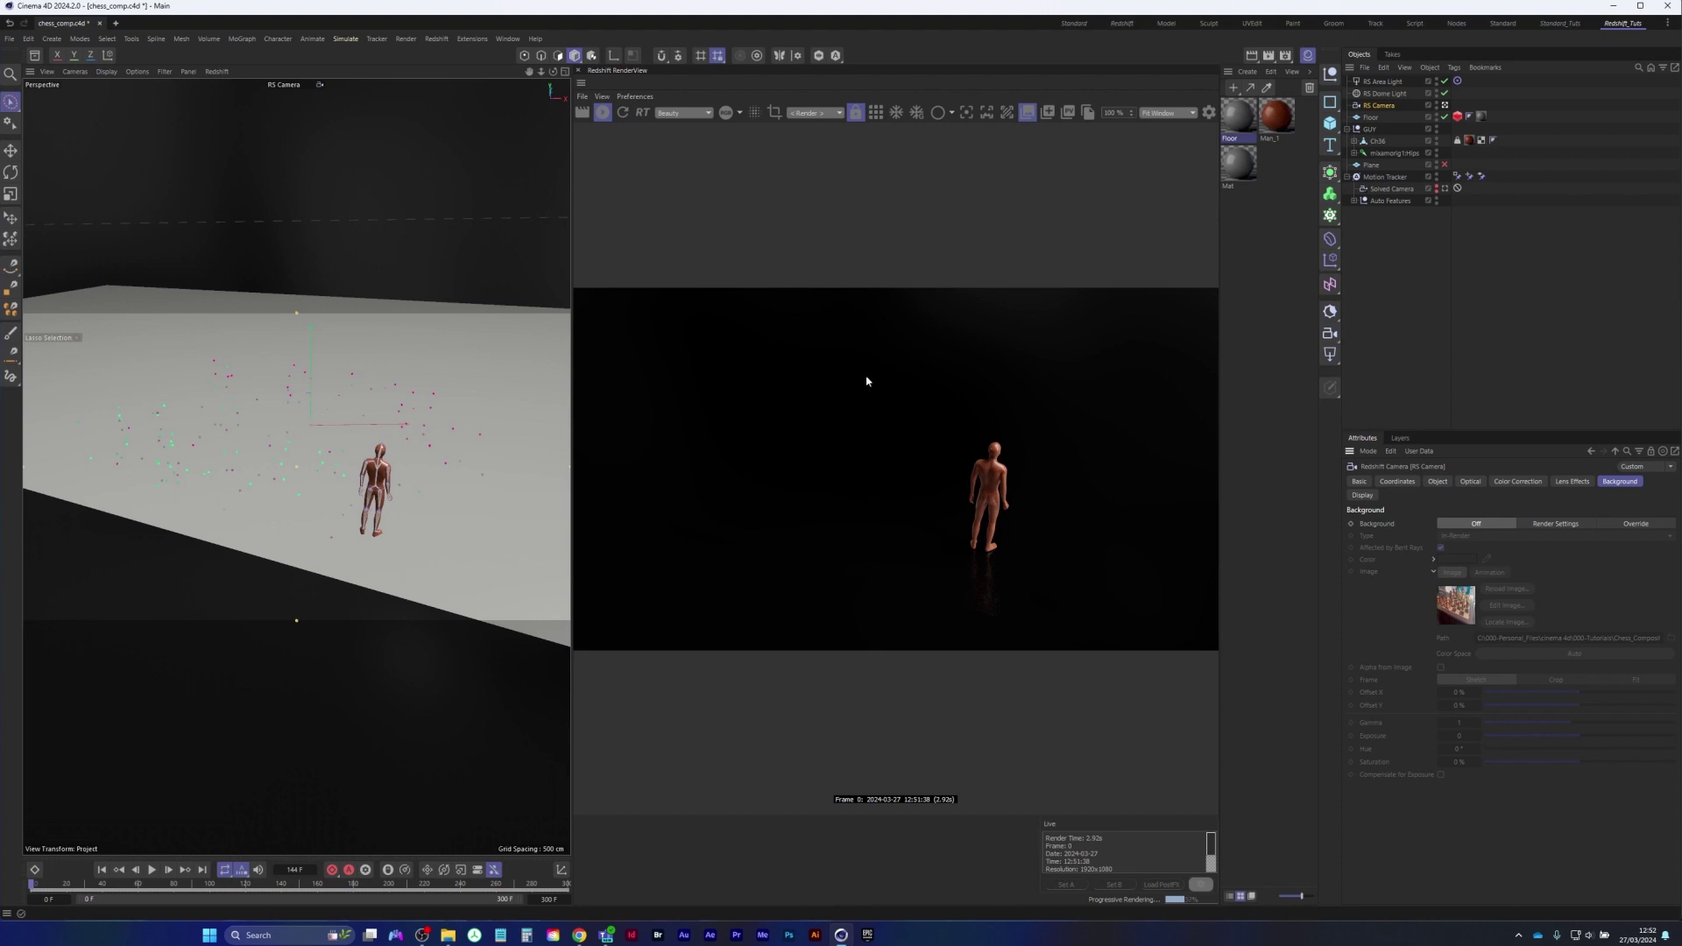
pyautogui.click(725, 114)
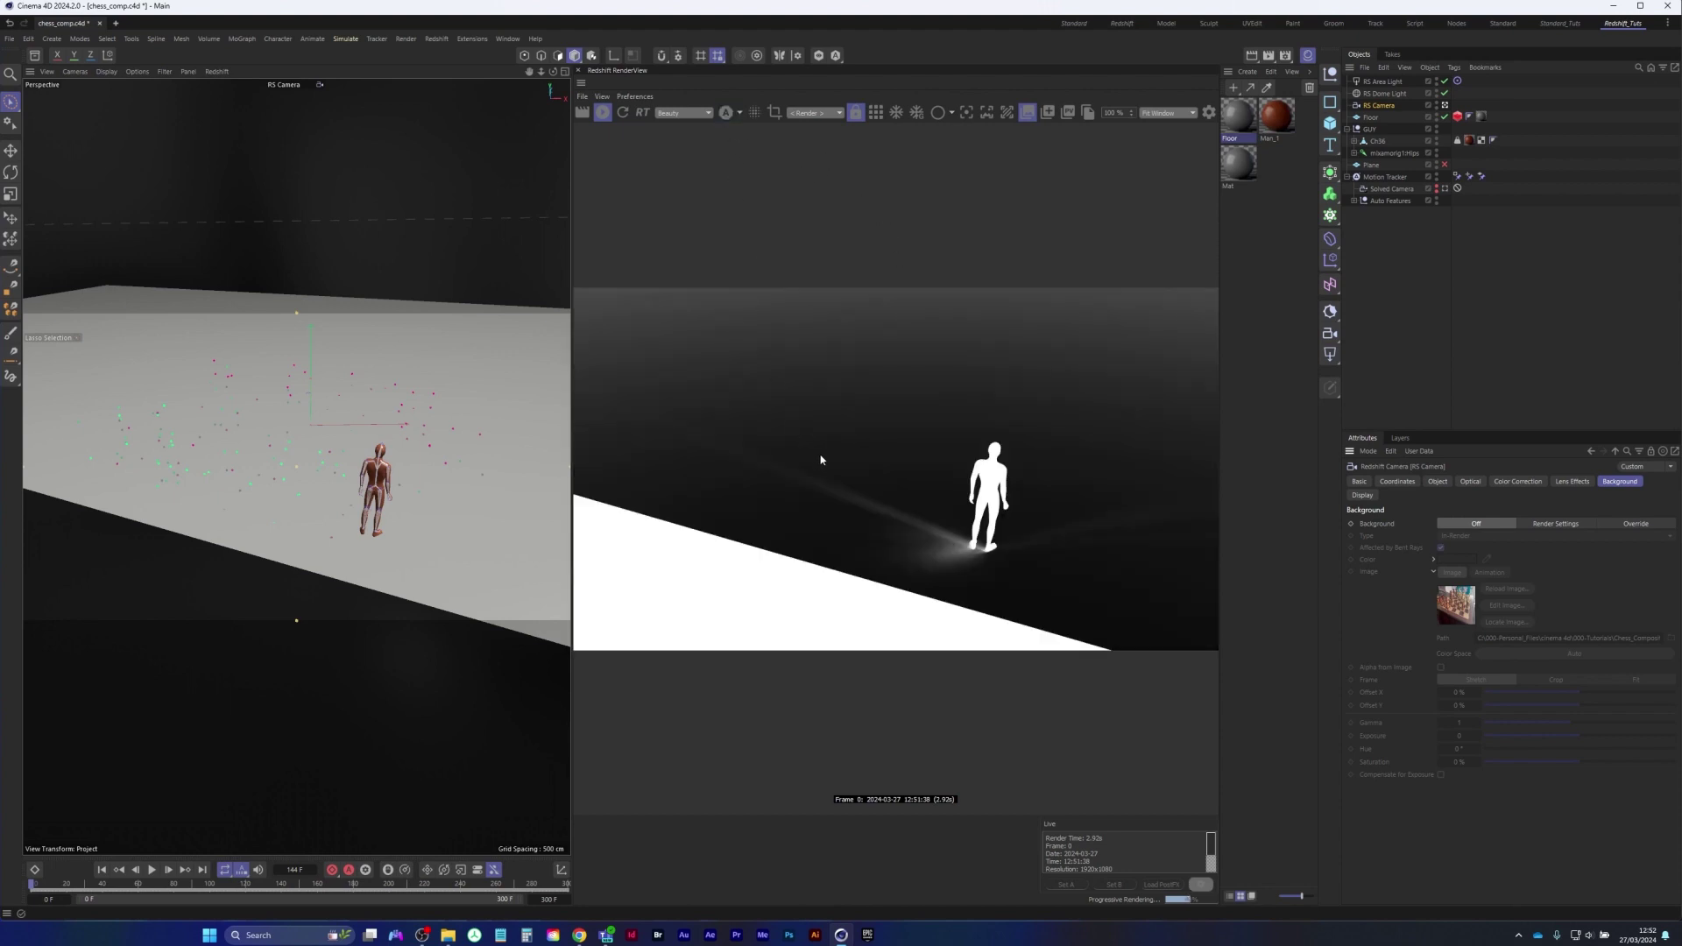
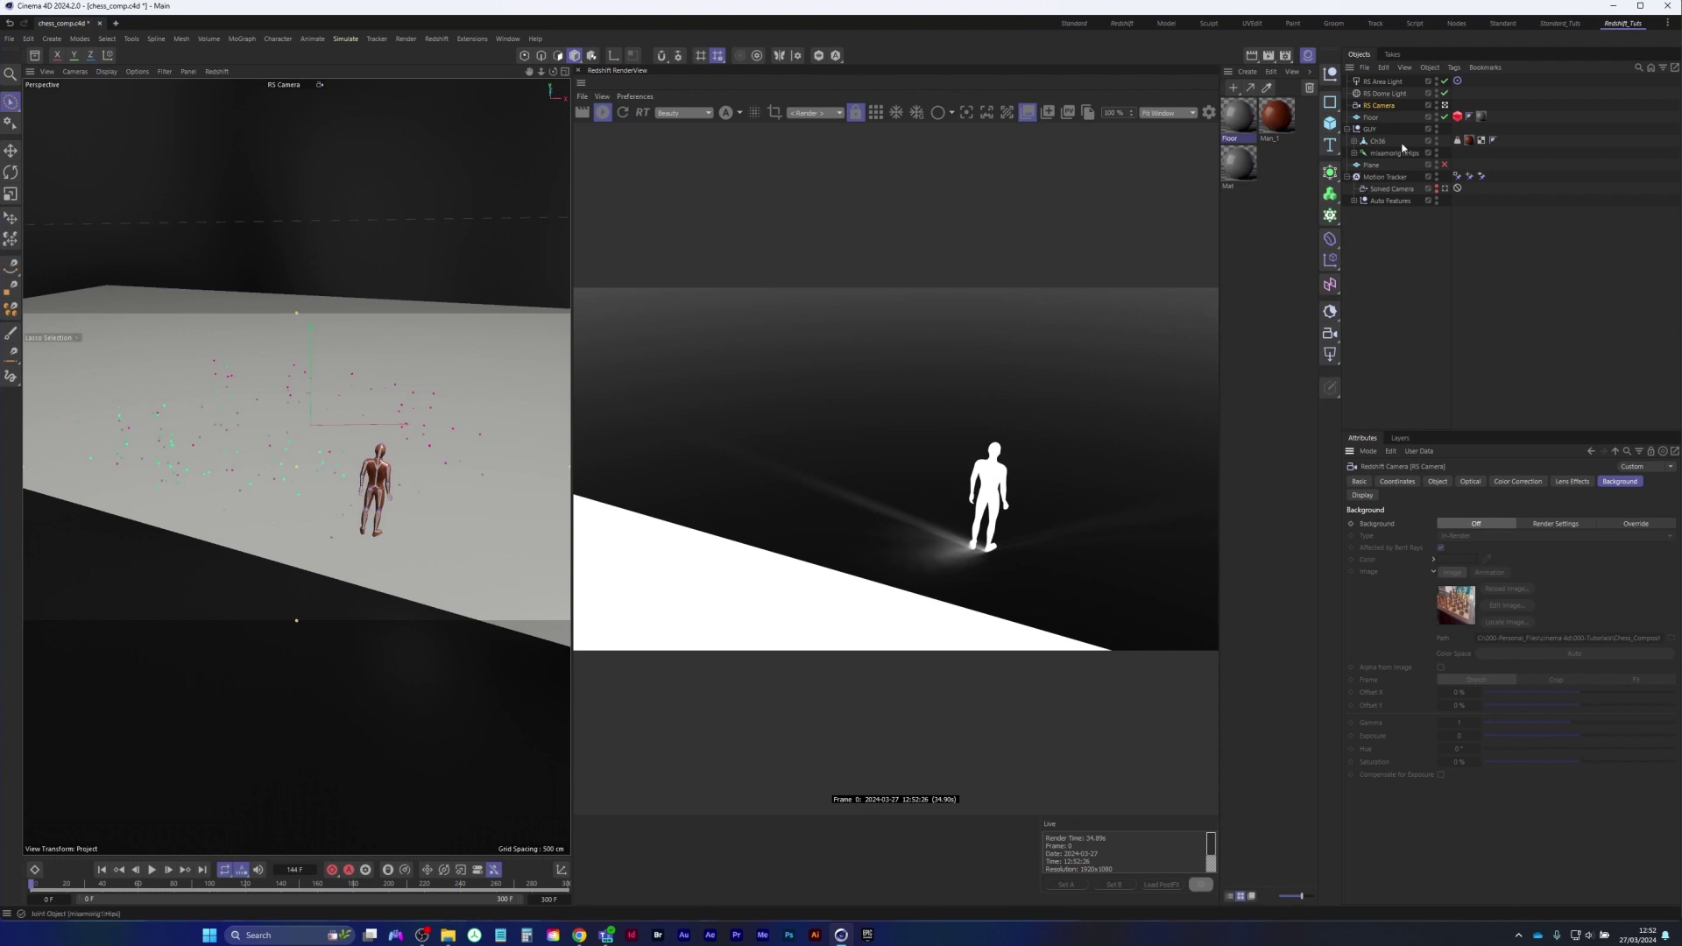
# Turn off the background option of the RS Dome Light
pyautogui.click(1385, 93)
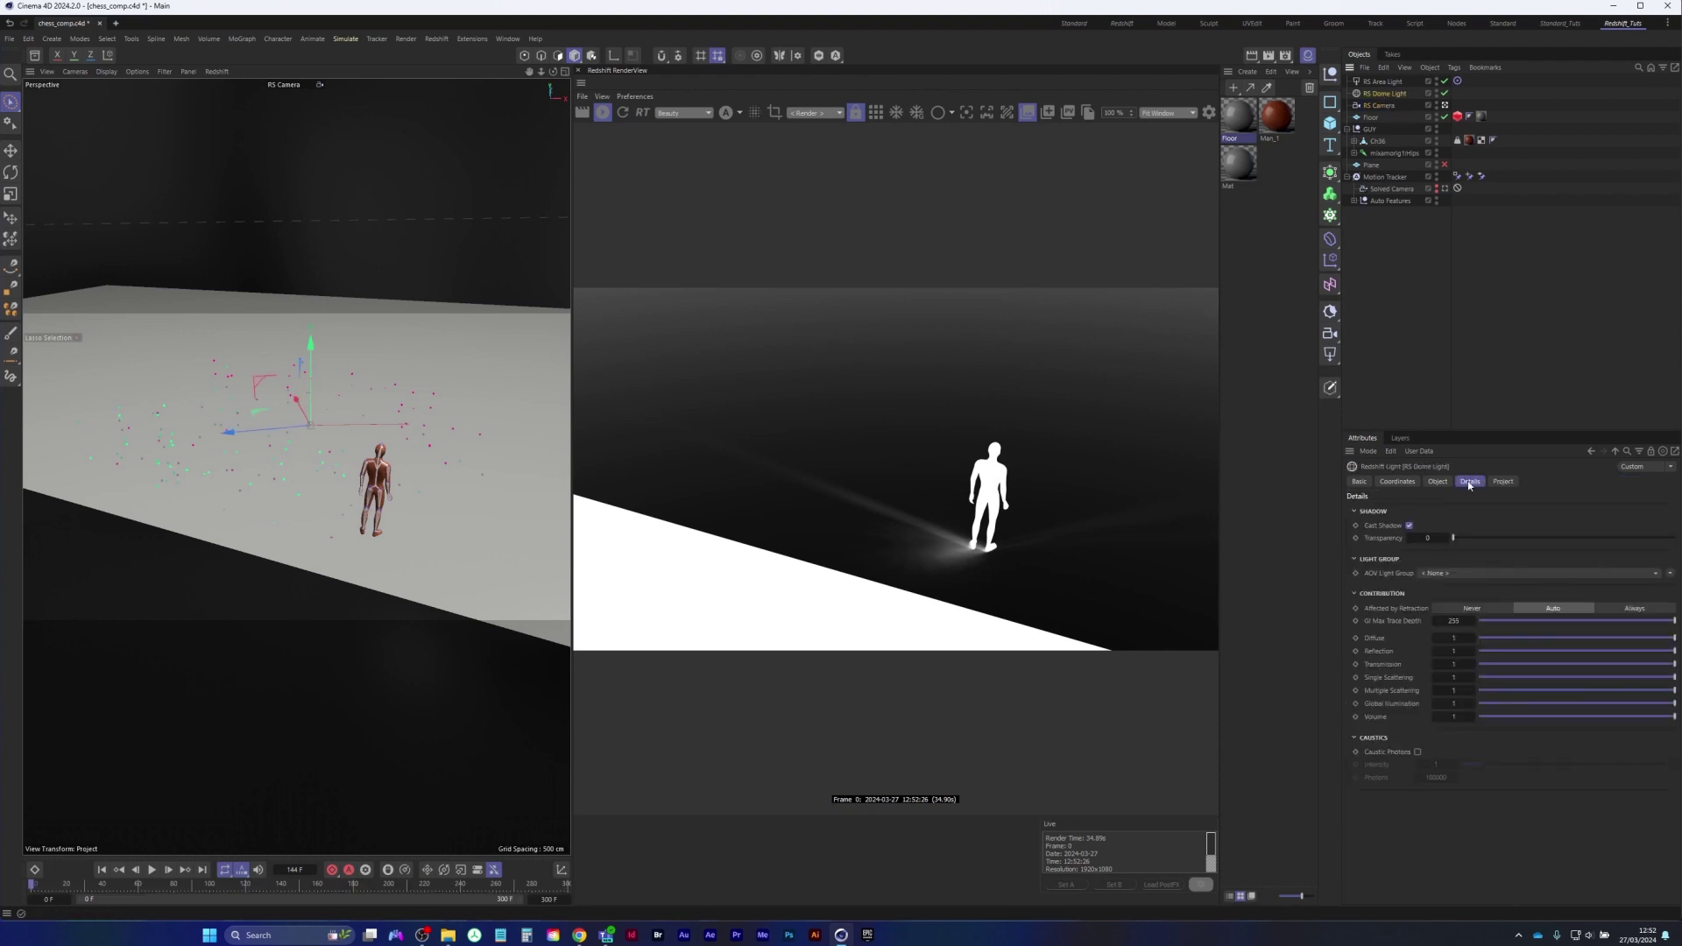
pyautogui.click(1438, 481)
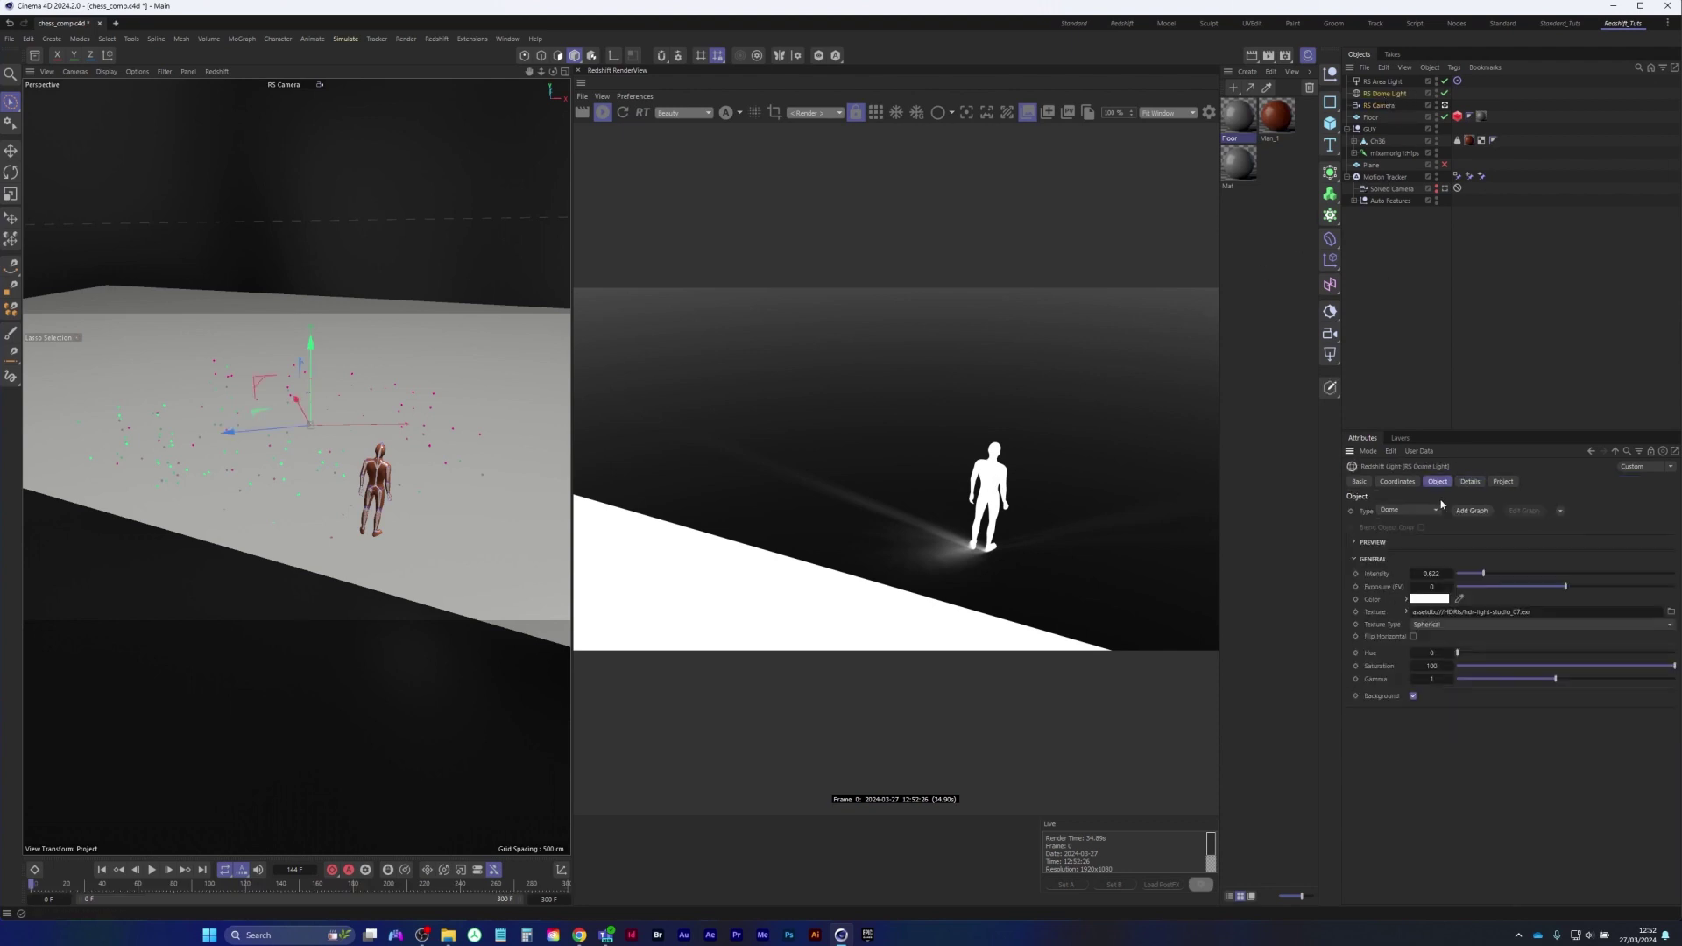
pyautogui.click(1414, 696)
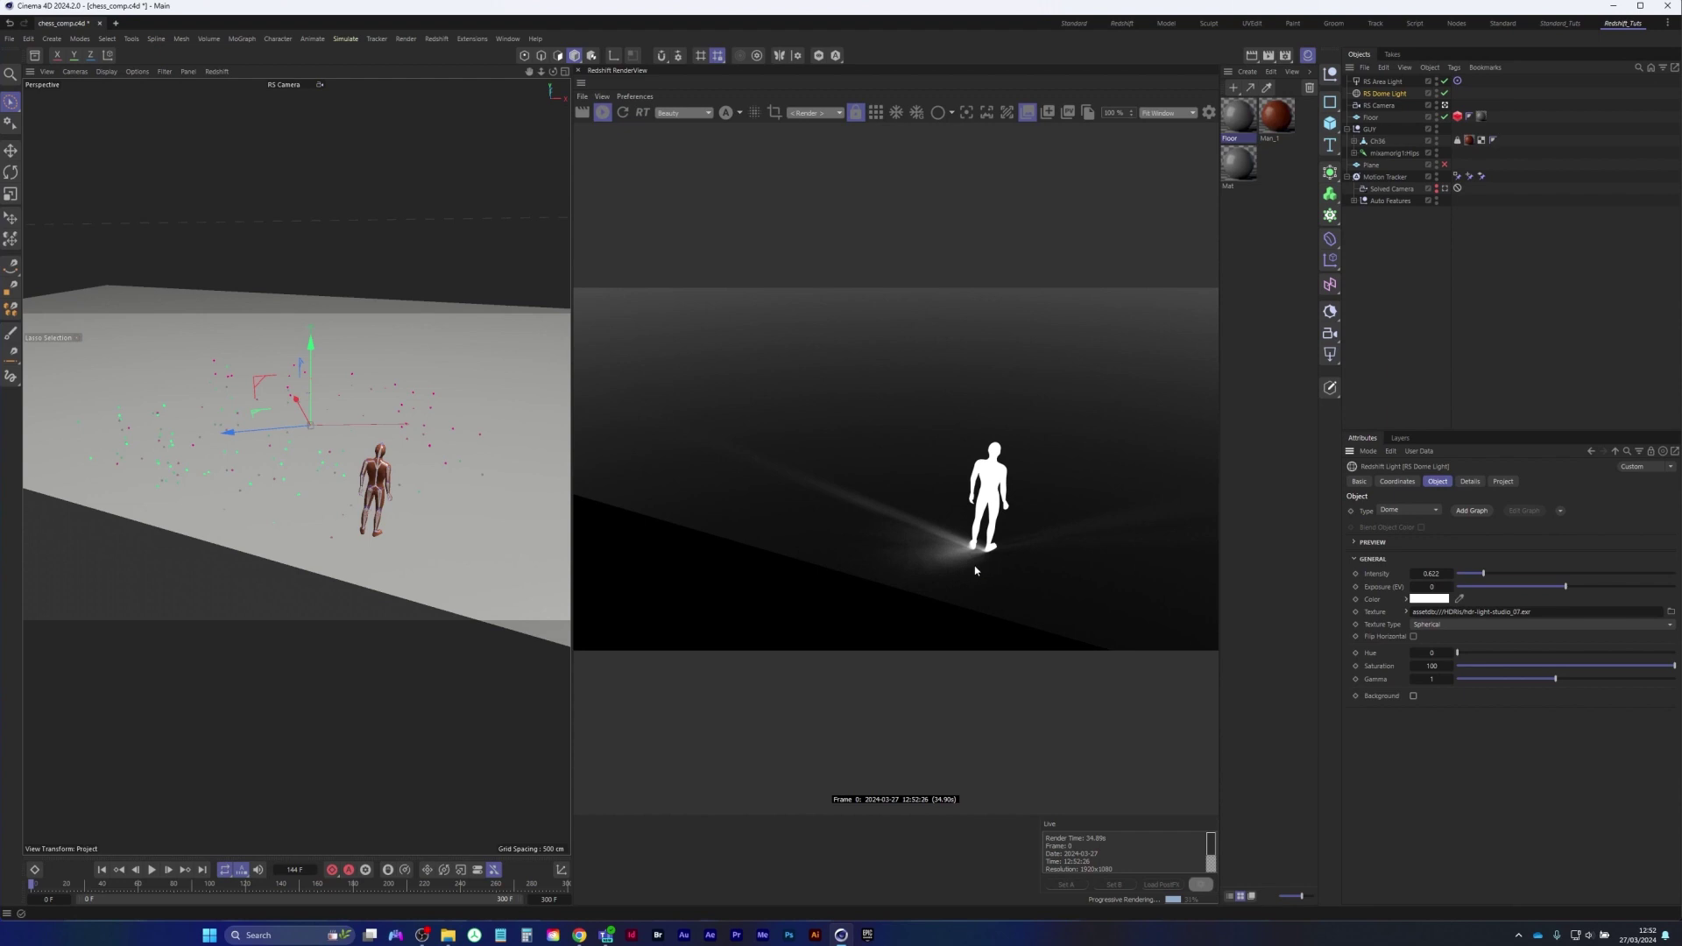
# Stop the live render and save the chess_comp project
pyautogui.click(604, 117)
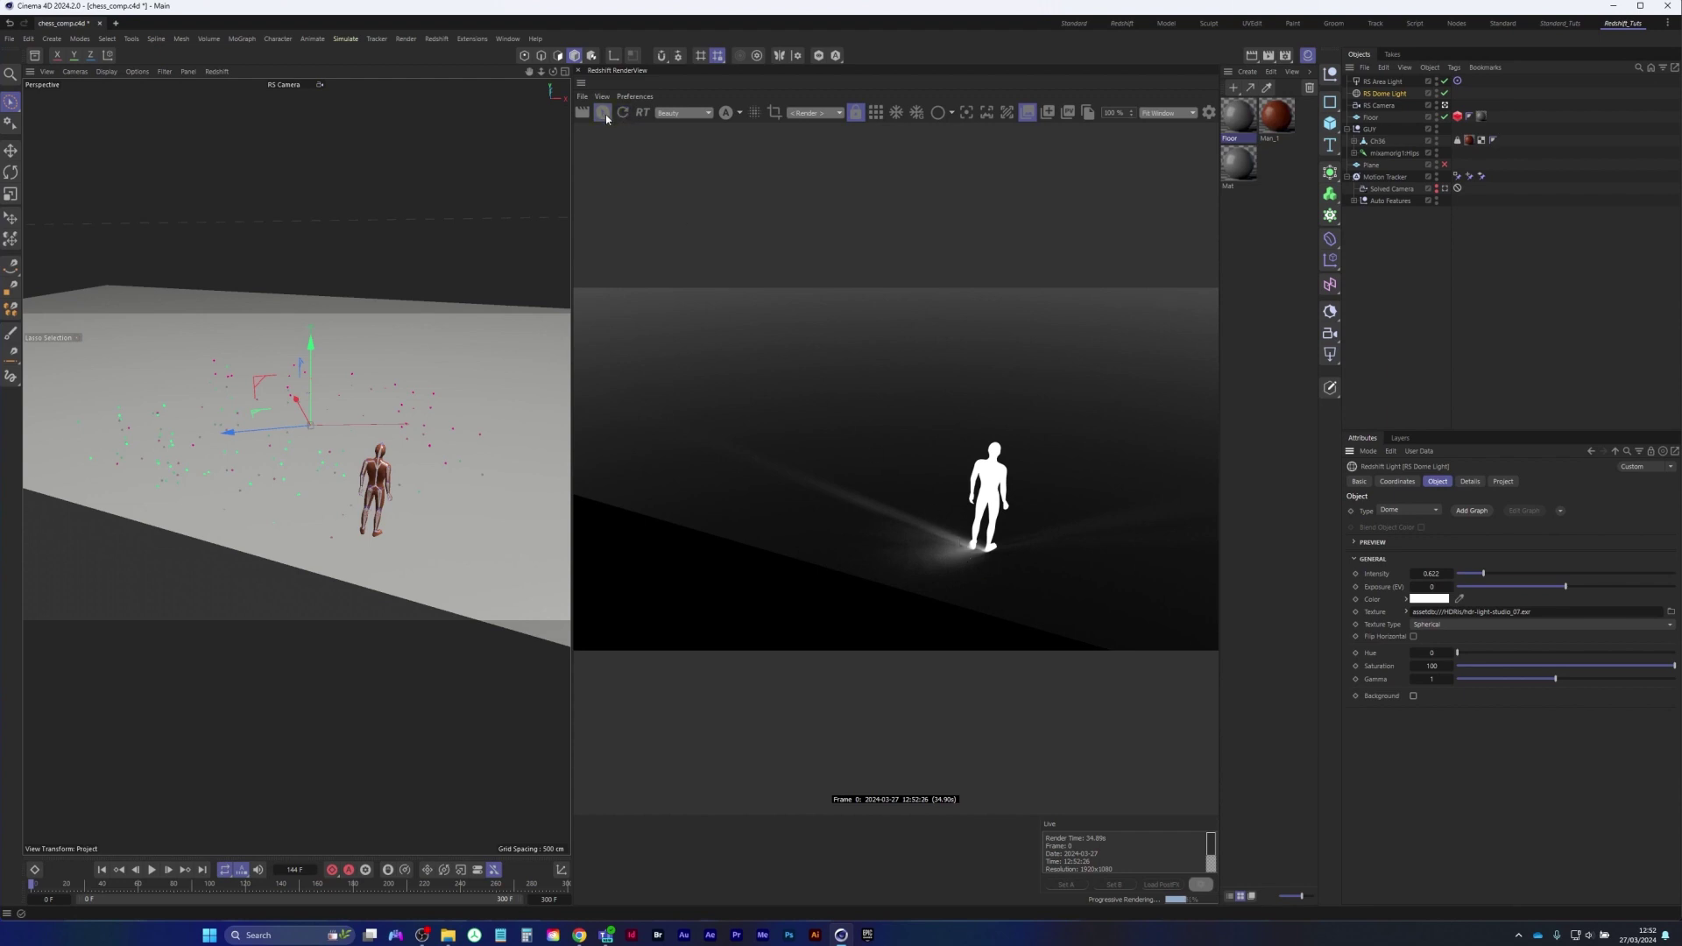
pyautogui.click(9, 39)
pyautogui.click(51, 190)
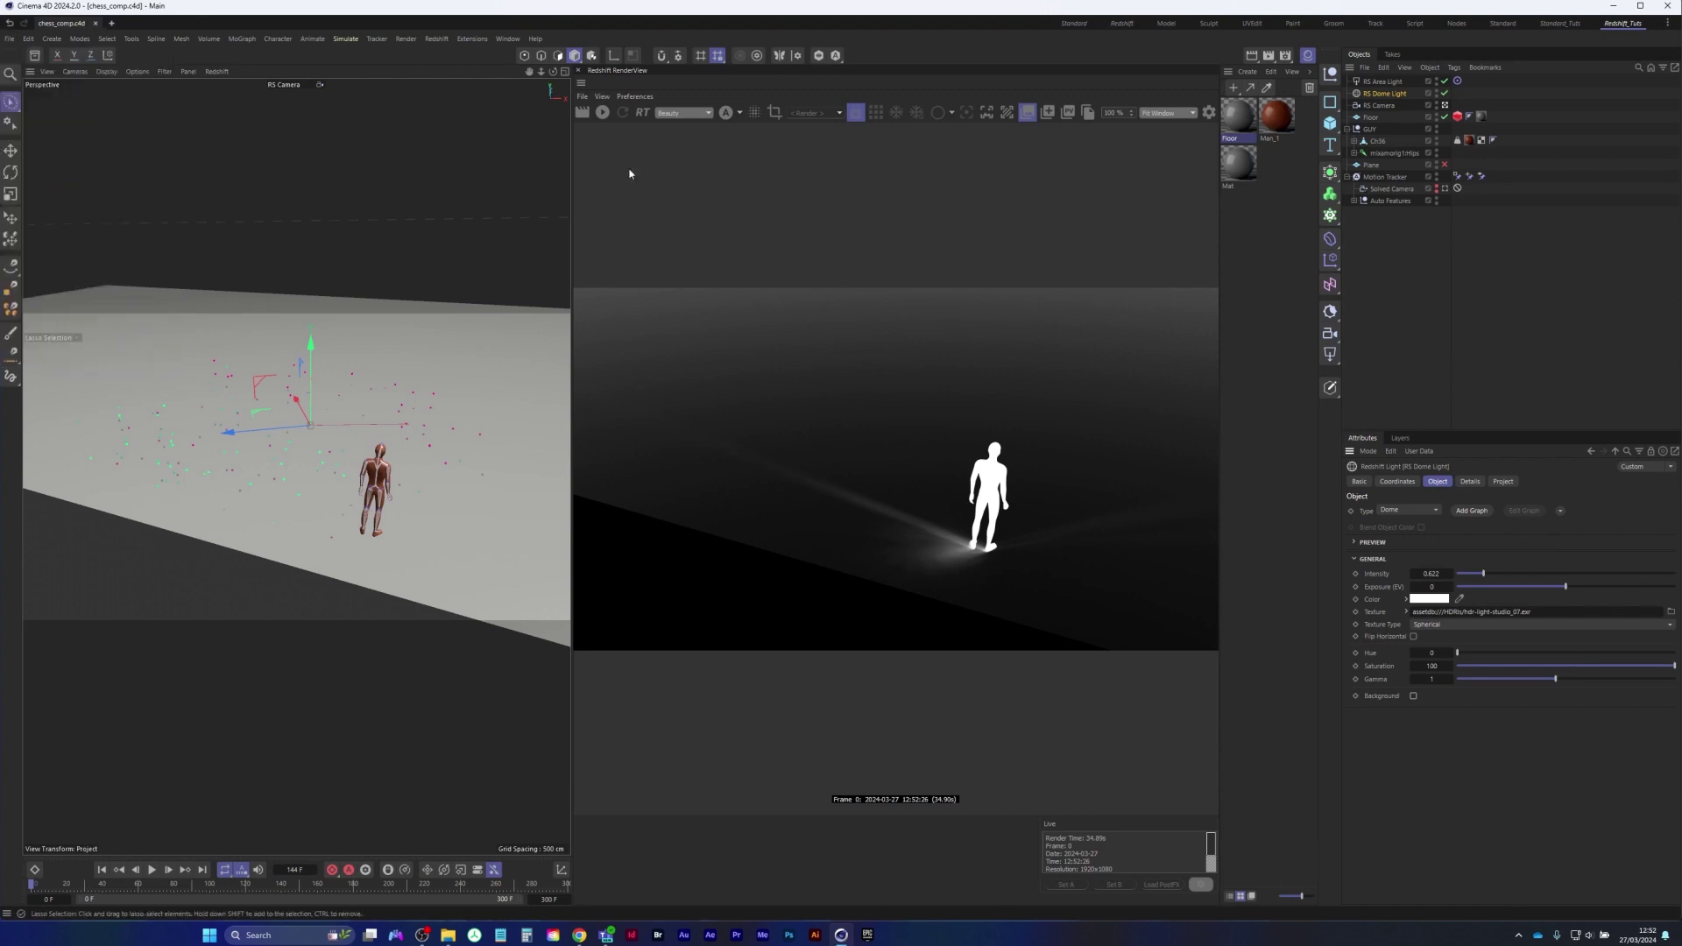
# Set the frame range to All Frames in the output render settings
pyautogui.click(1288, 56)
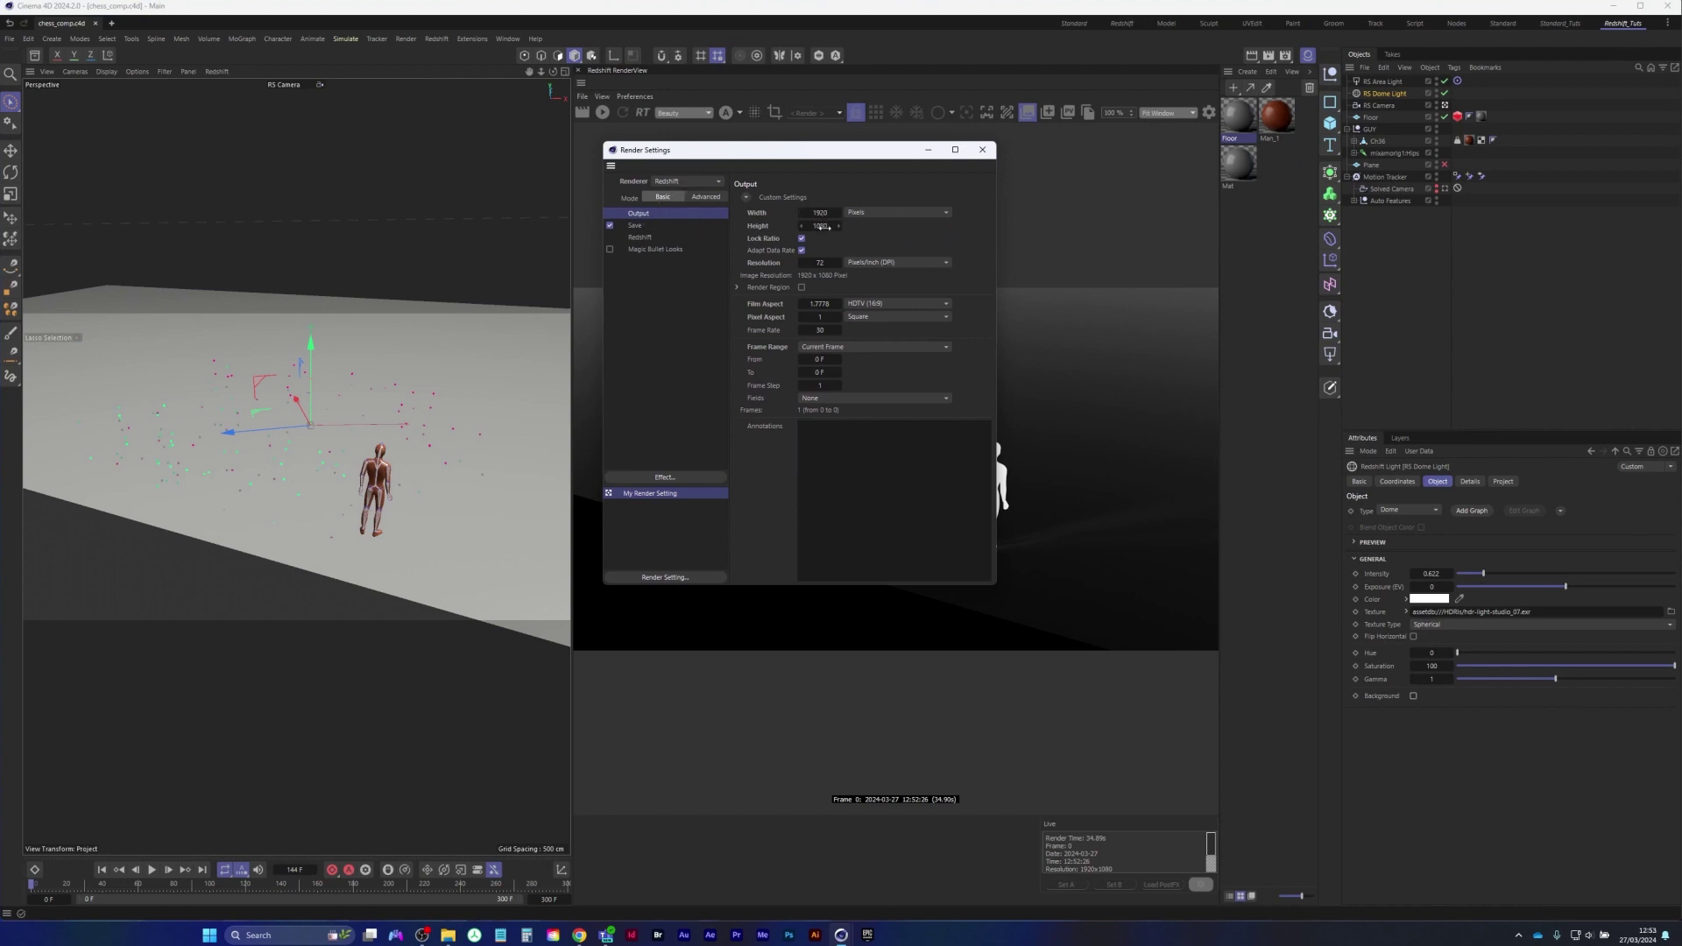
pyautogui.click(860, 348)
pyautogui.click(854, 374)
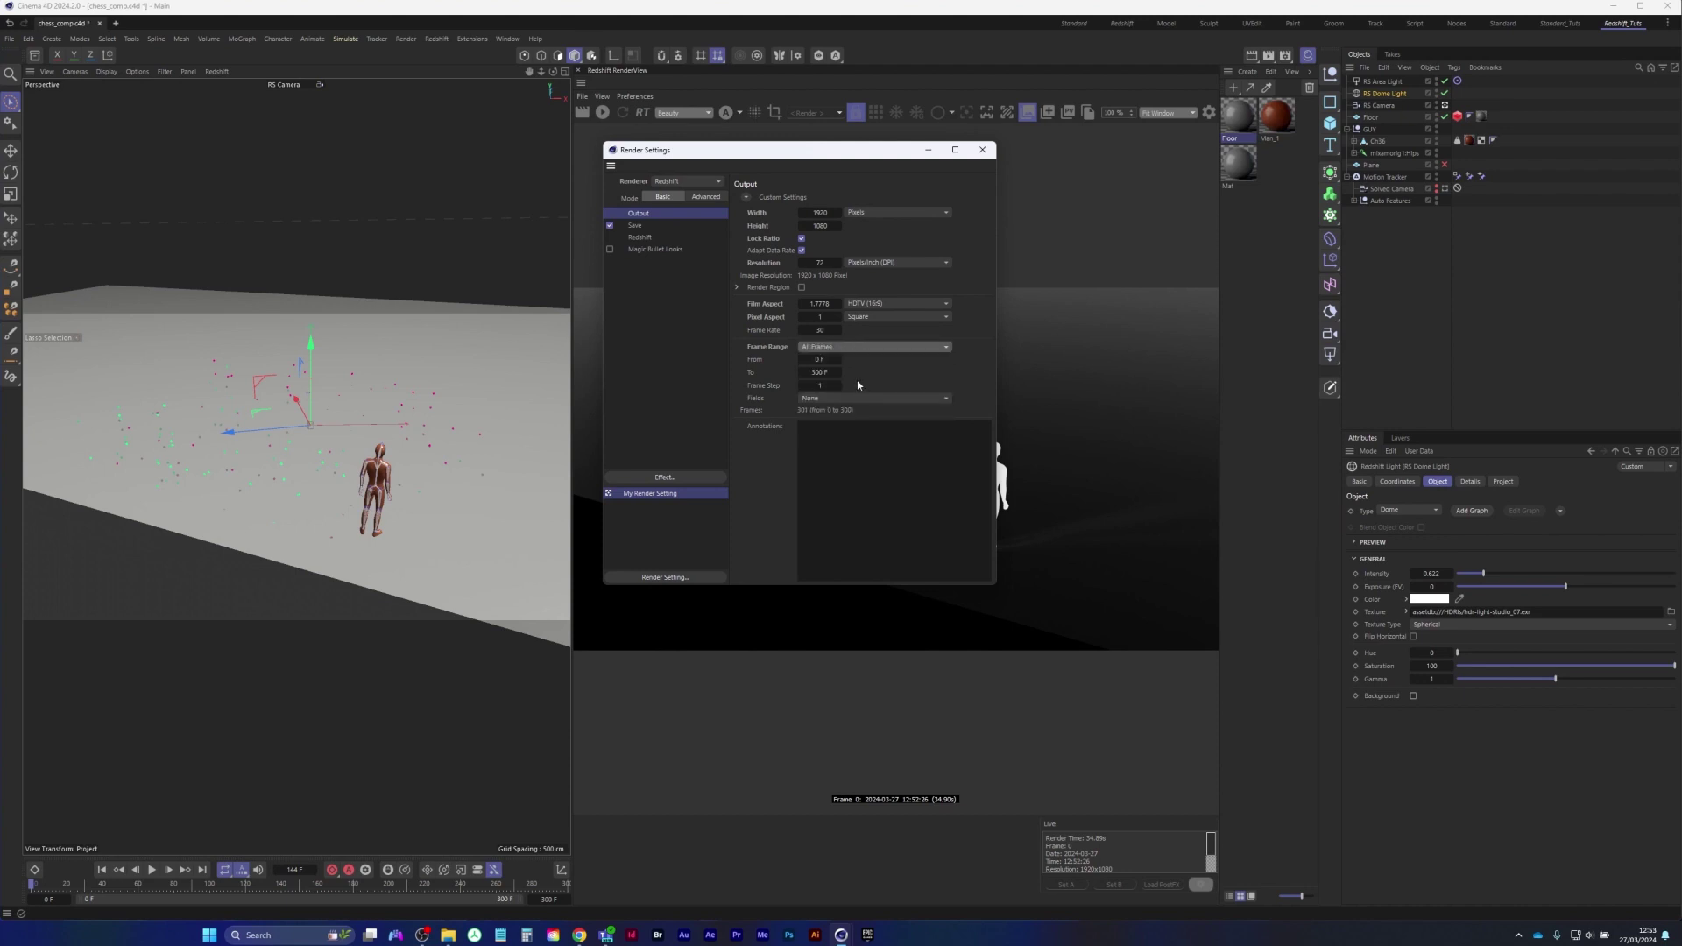
# Enlarge the render settings window, switch it to Advanced mode and enable Redshift motion blur
pyautogui.click(635, 225)
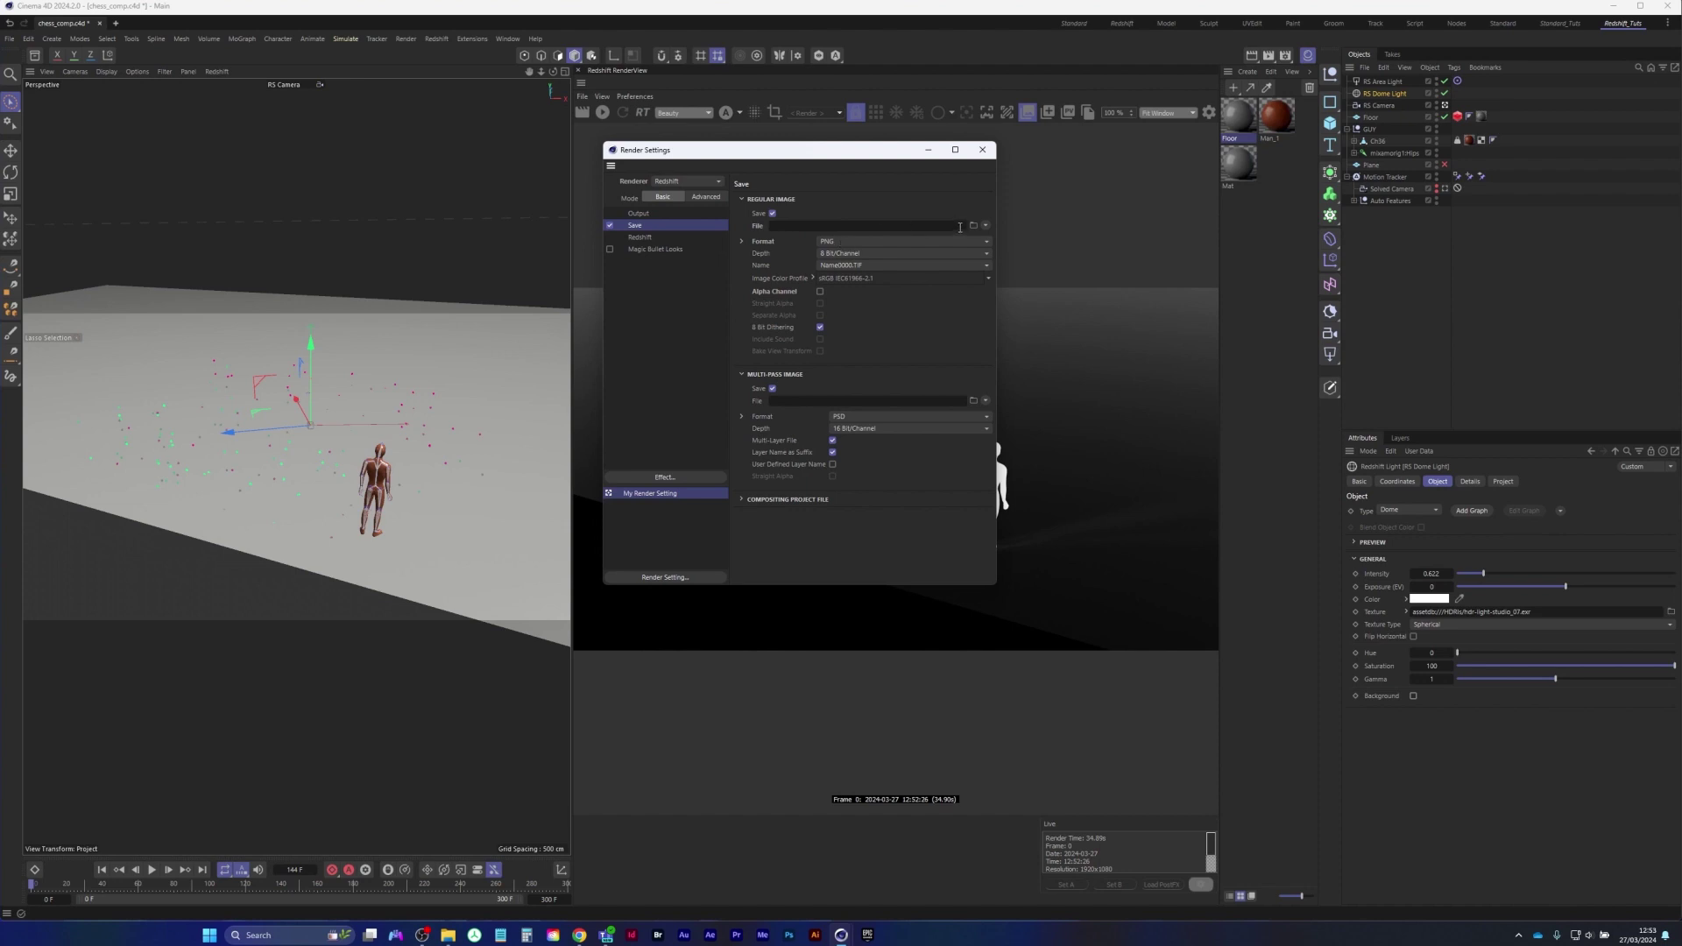
pyautogui.click(641, 238)
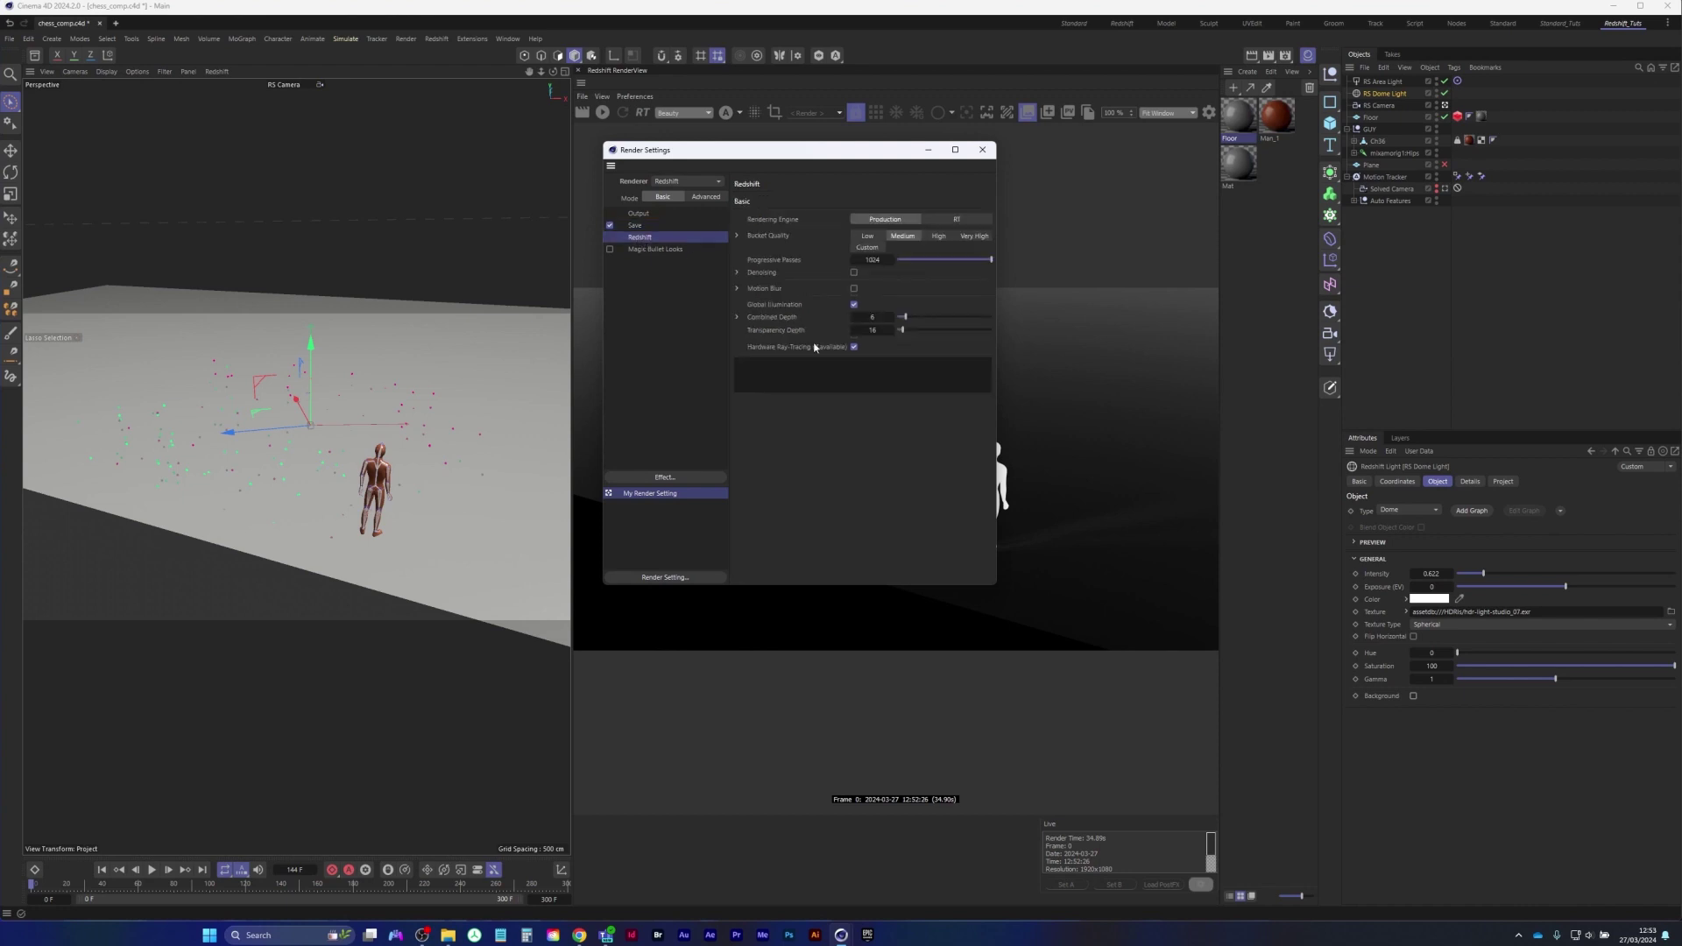
pyautogui.moveTo(996, 585); pyautogui.dragTo(1107, 678)
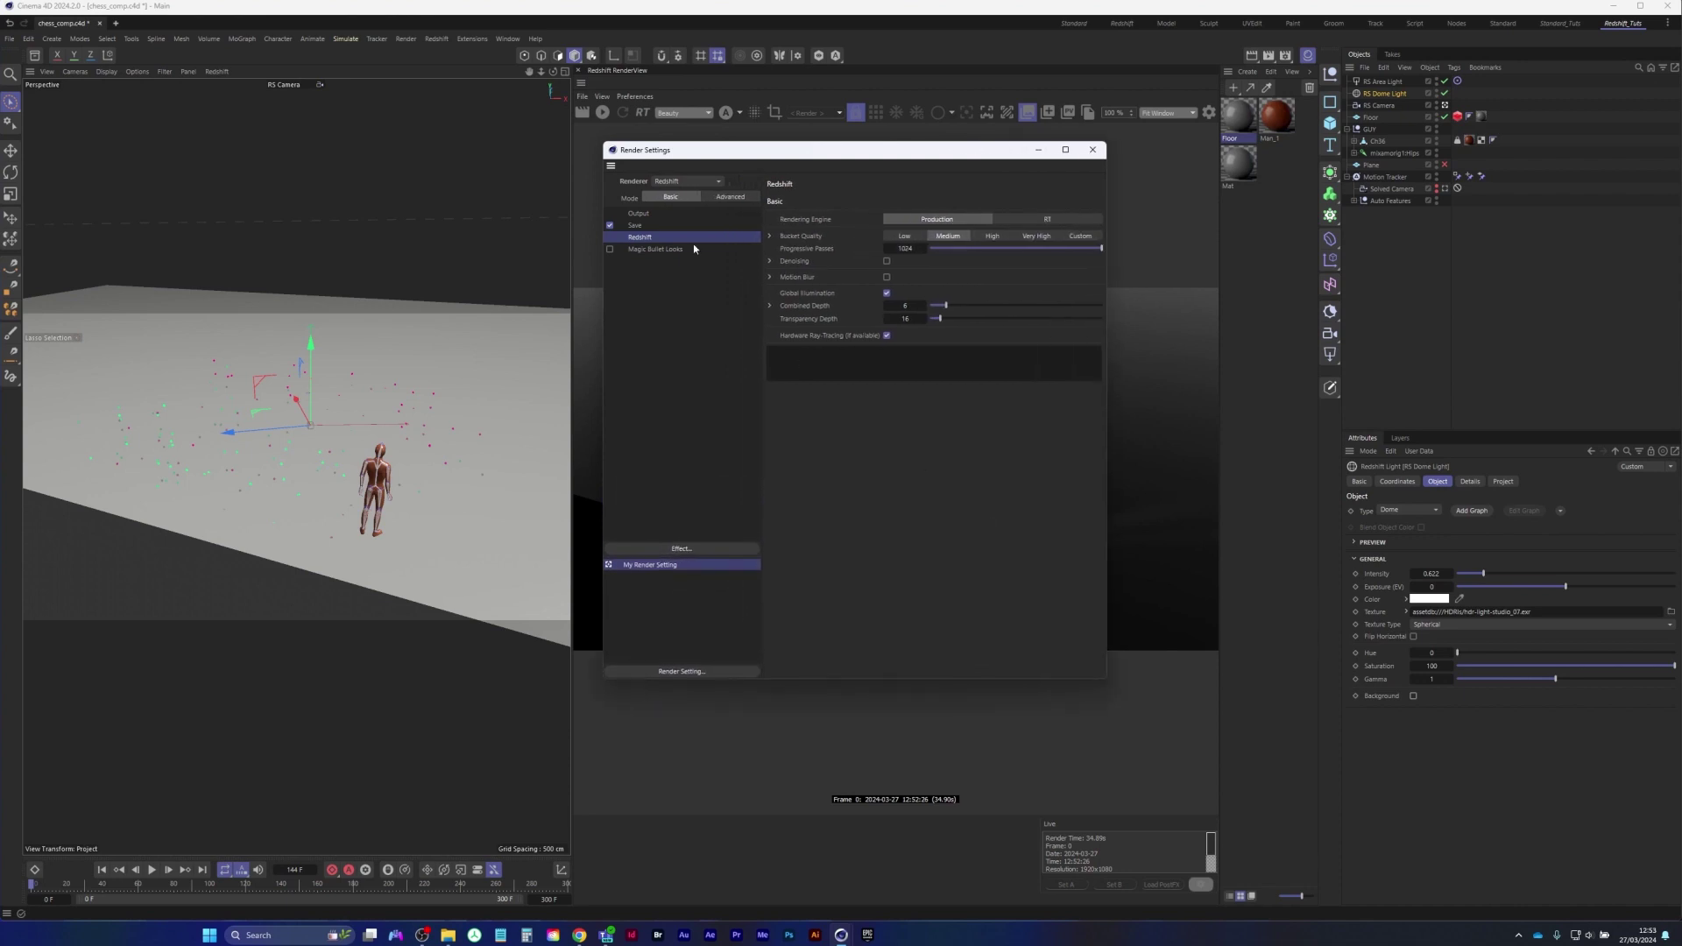
pyautogui.click(740, 199)
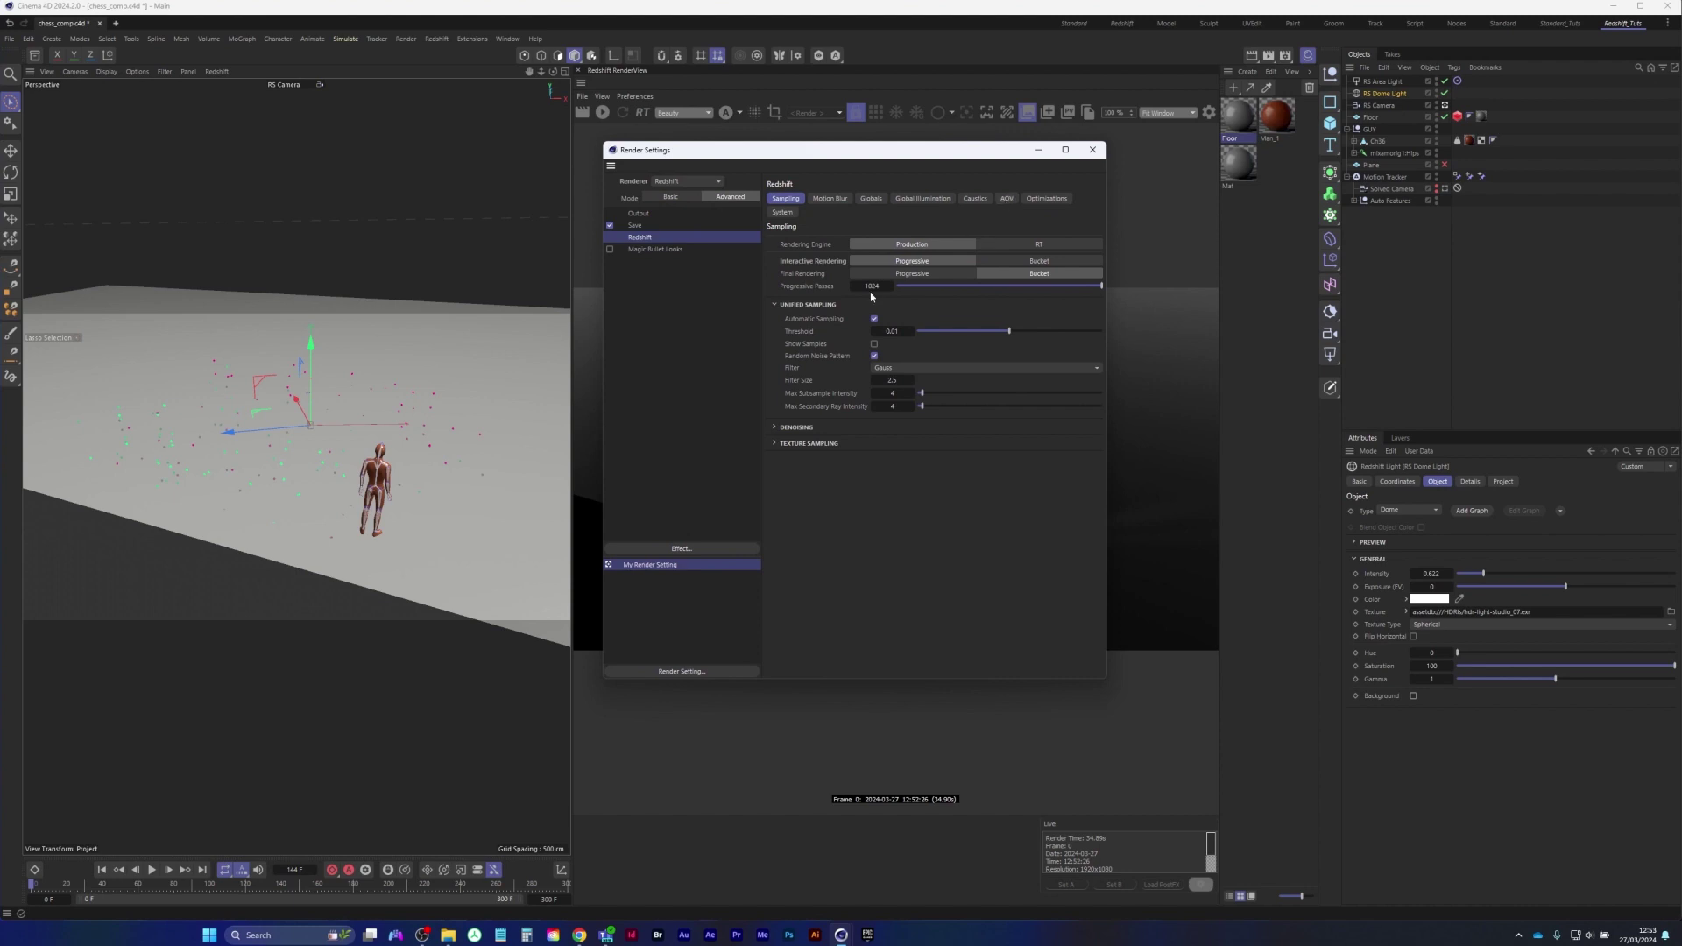
pyautogui.click(830, 199)
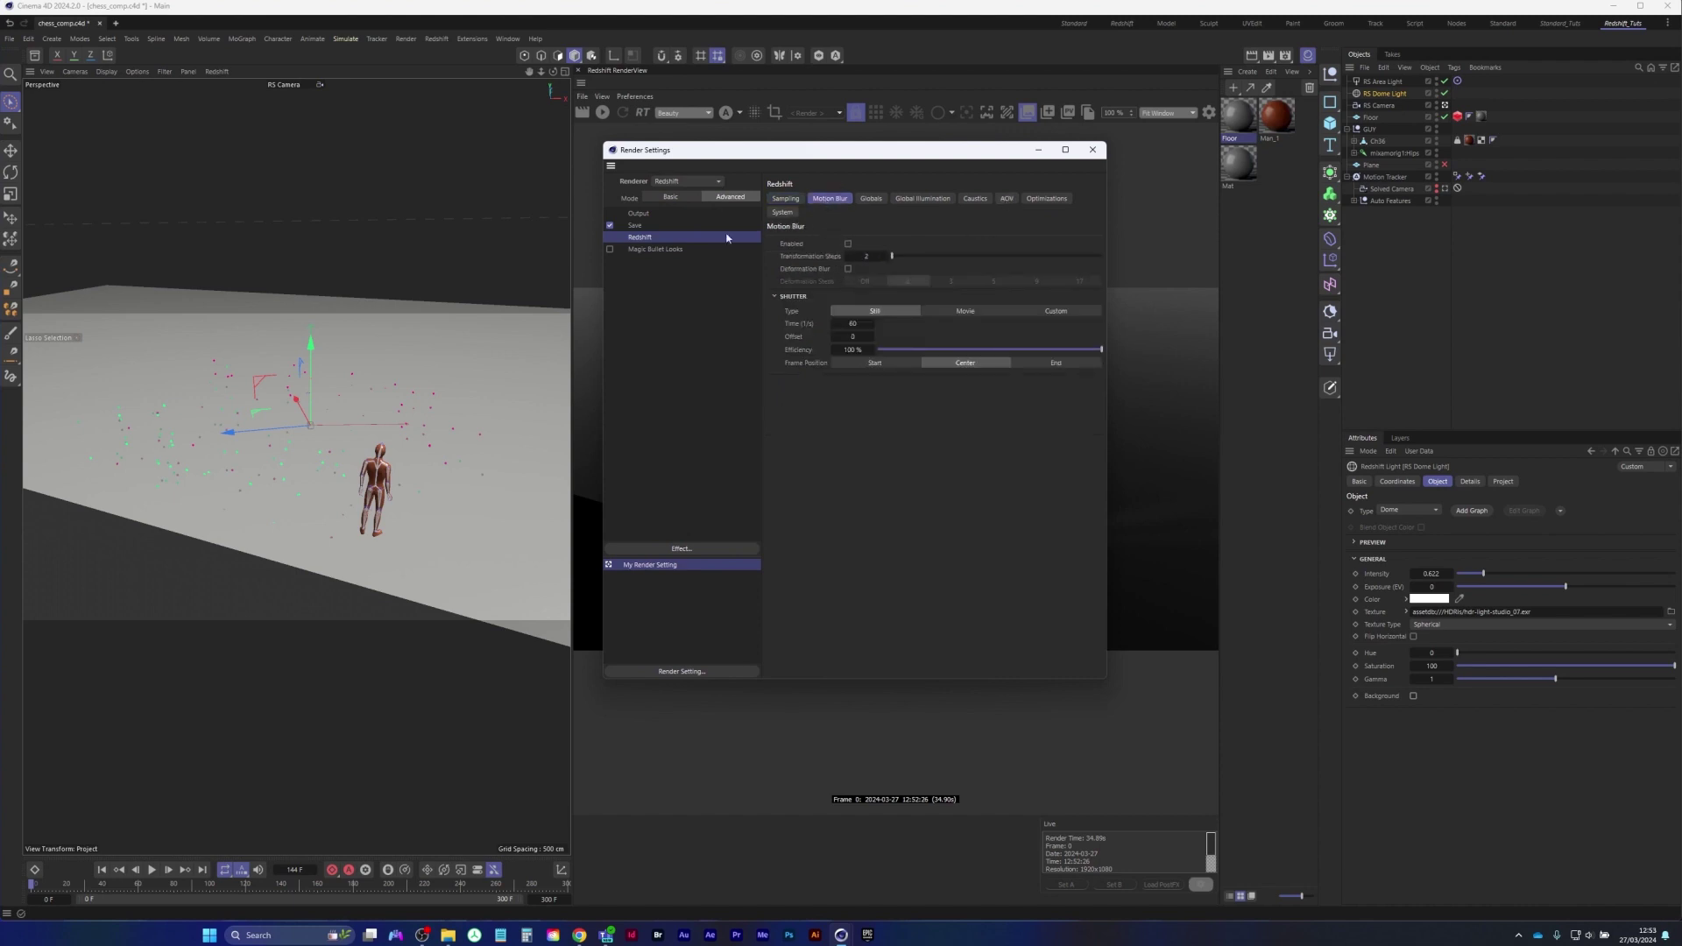
pyautogui.click(848, 244)
pyautogui.click(638, 215)
pyautogui.click(643, 238)
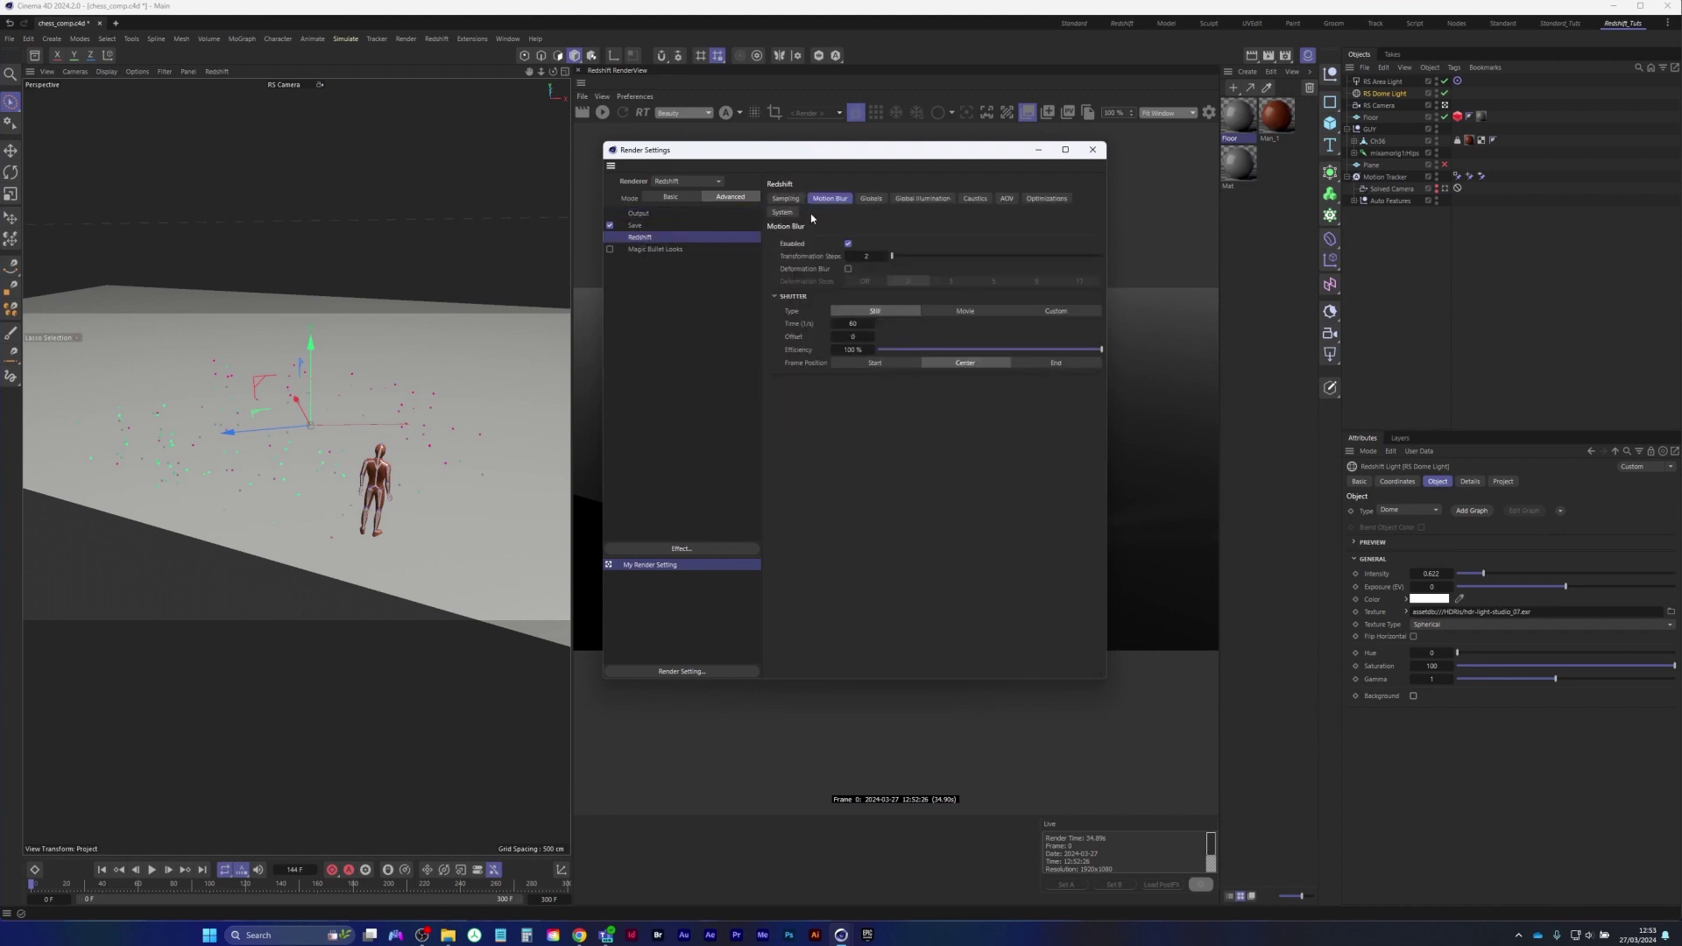
# Add a Reflections pass in the Redshift AOV Manager and close the manager
pyautogui.click(1007, 200)
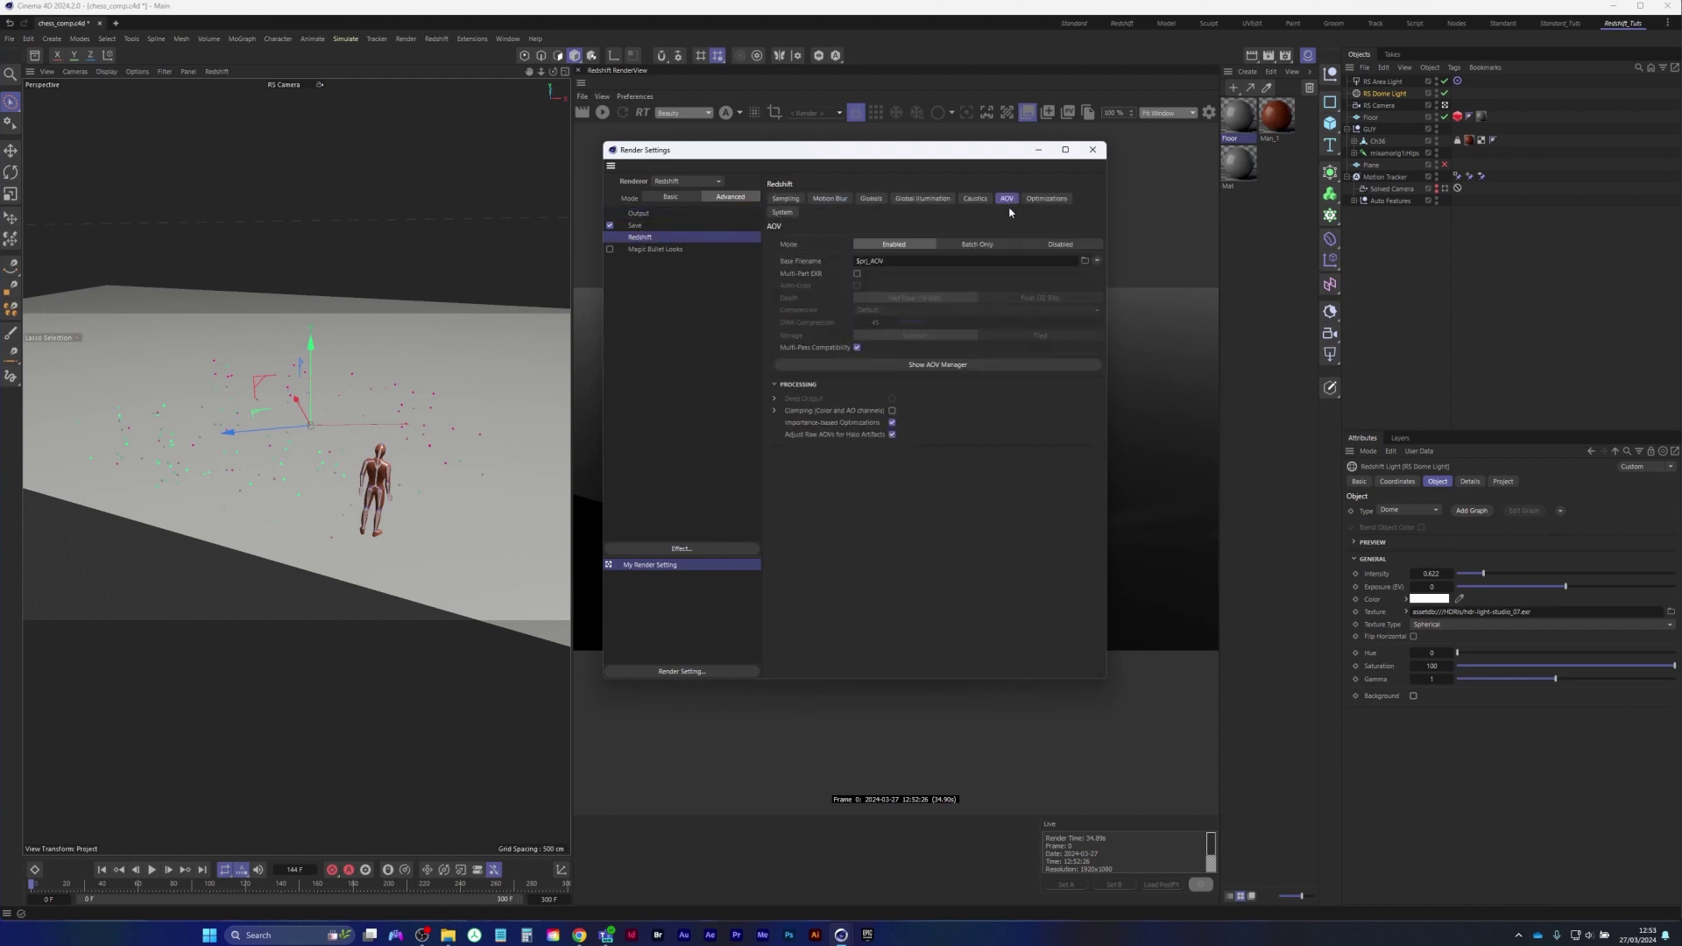
pyautogui.click(939, 371)
pyautogui.moveTo(955, 371); pyautogui.dragTo(577, 195)
pyautogui.moveTo(823, 462); pyautogui.dragTo(825, 651)
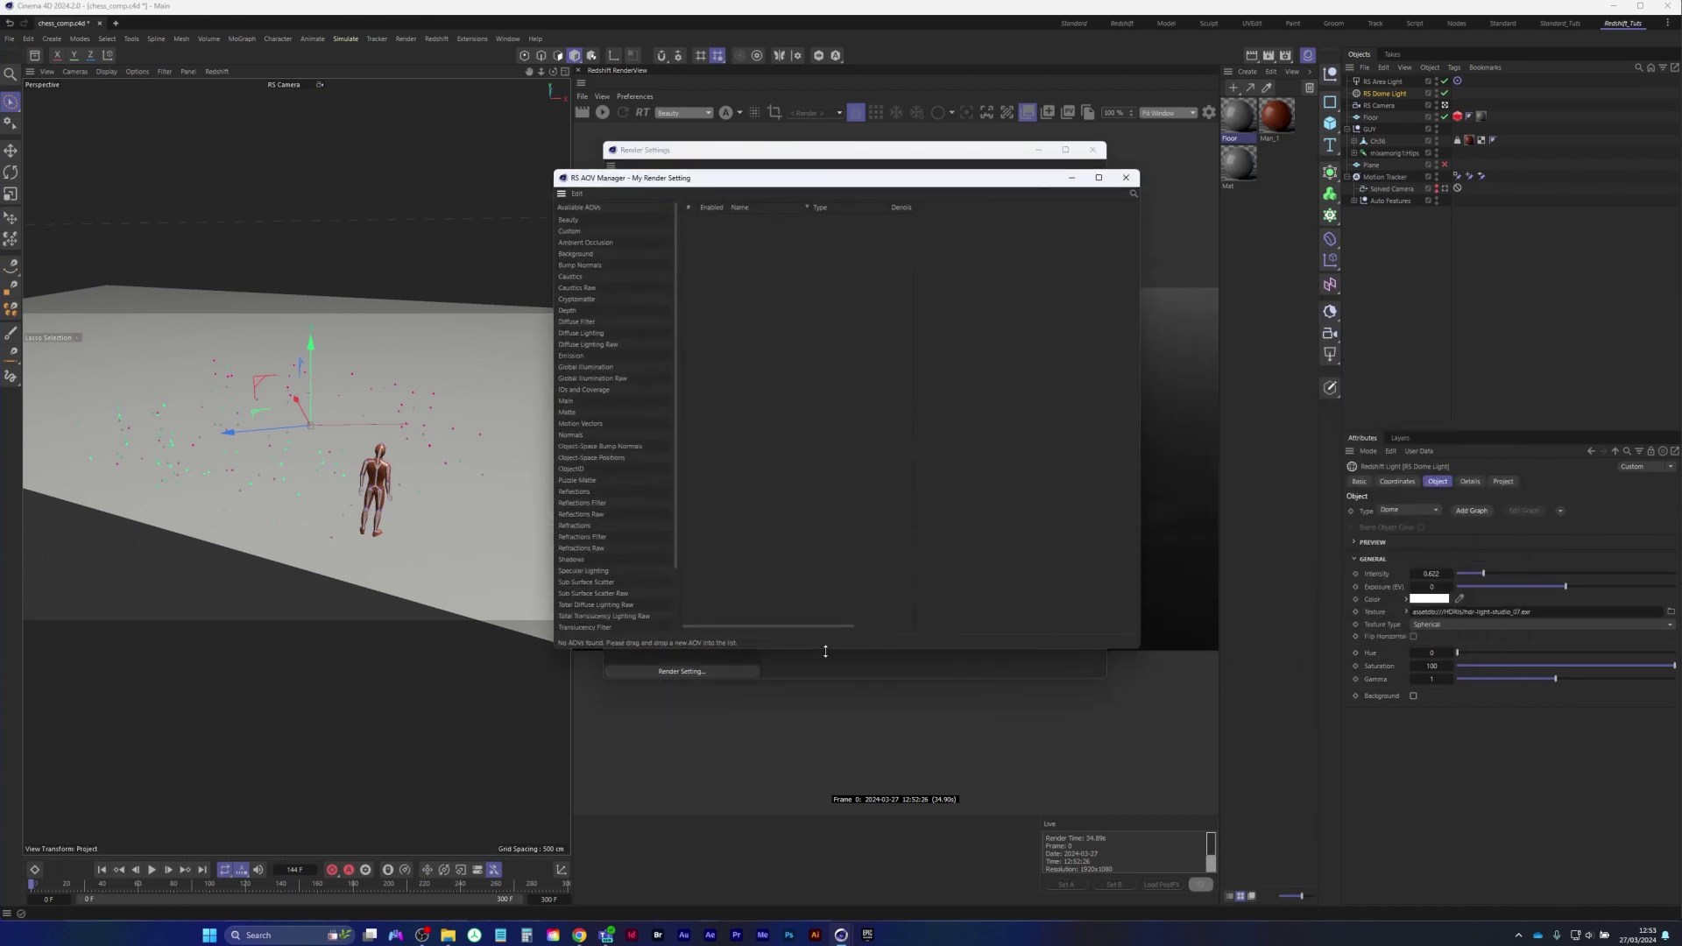
pyautogui.scroll(-3, 671, 312)
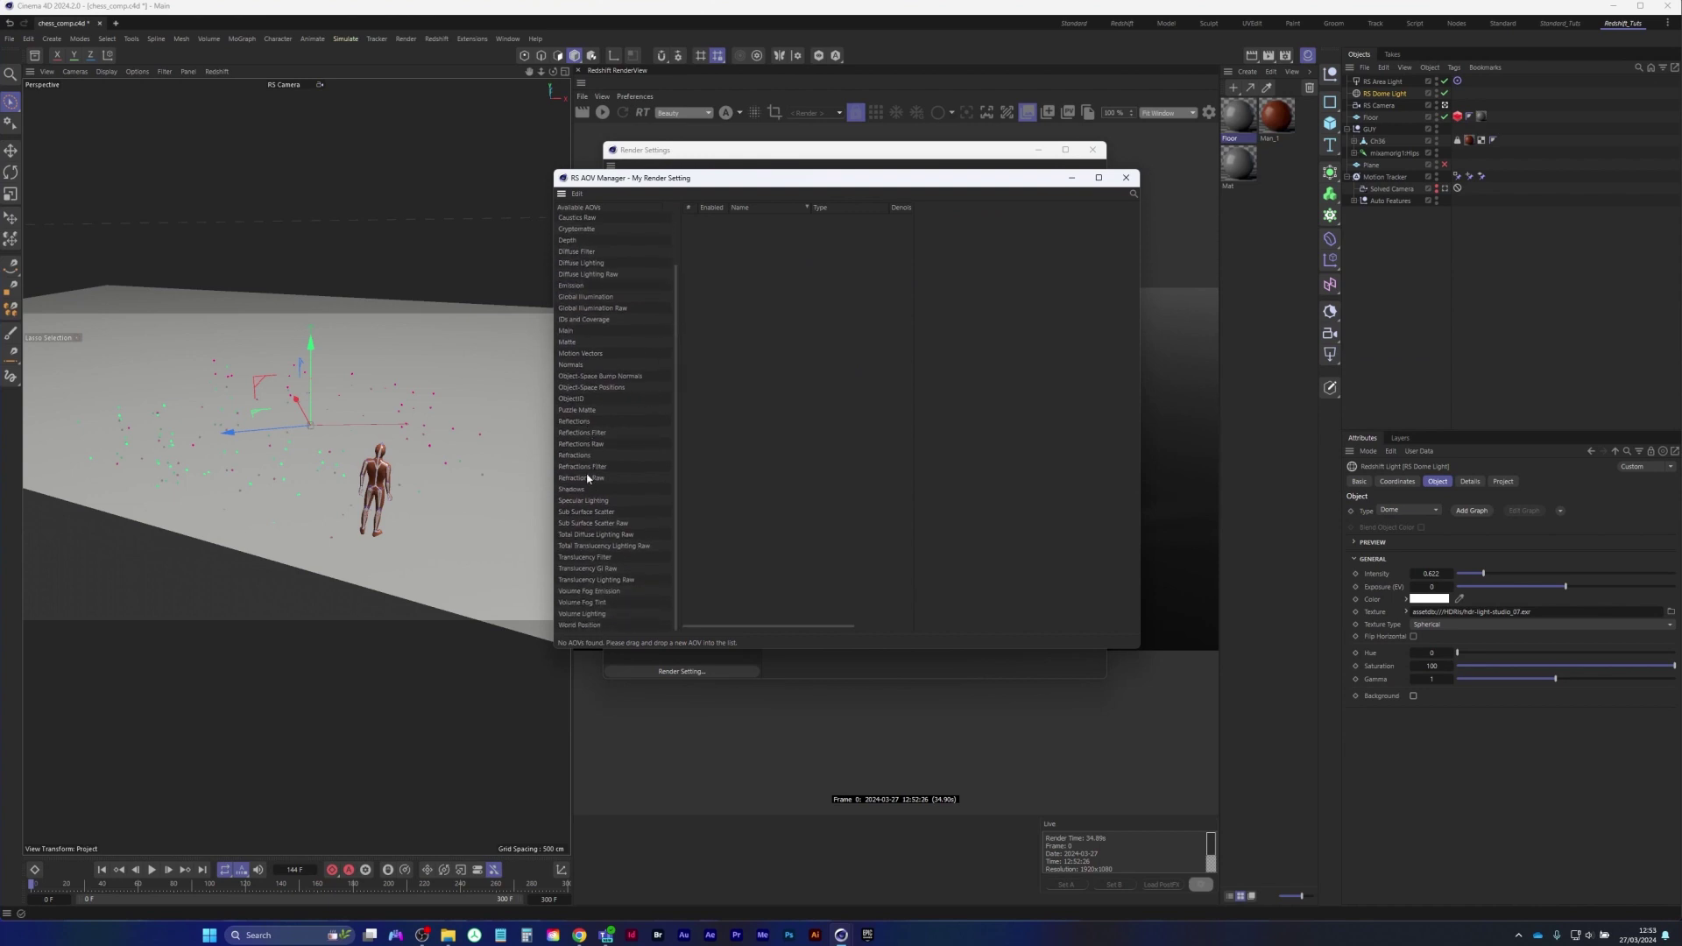
pyautogui.doubleClick(580, 422)
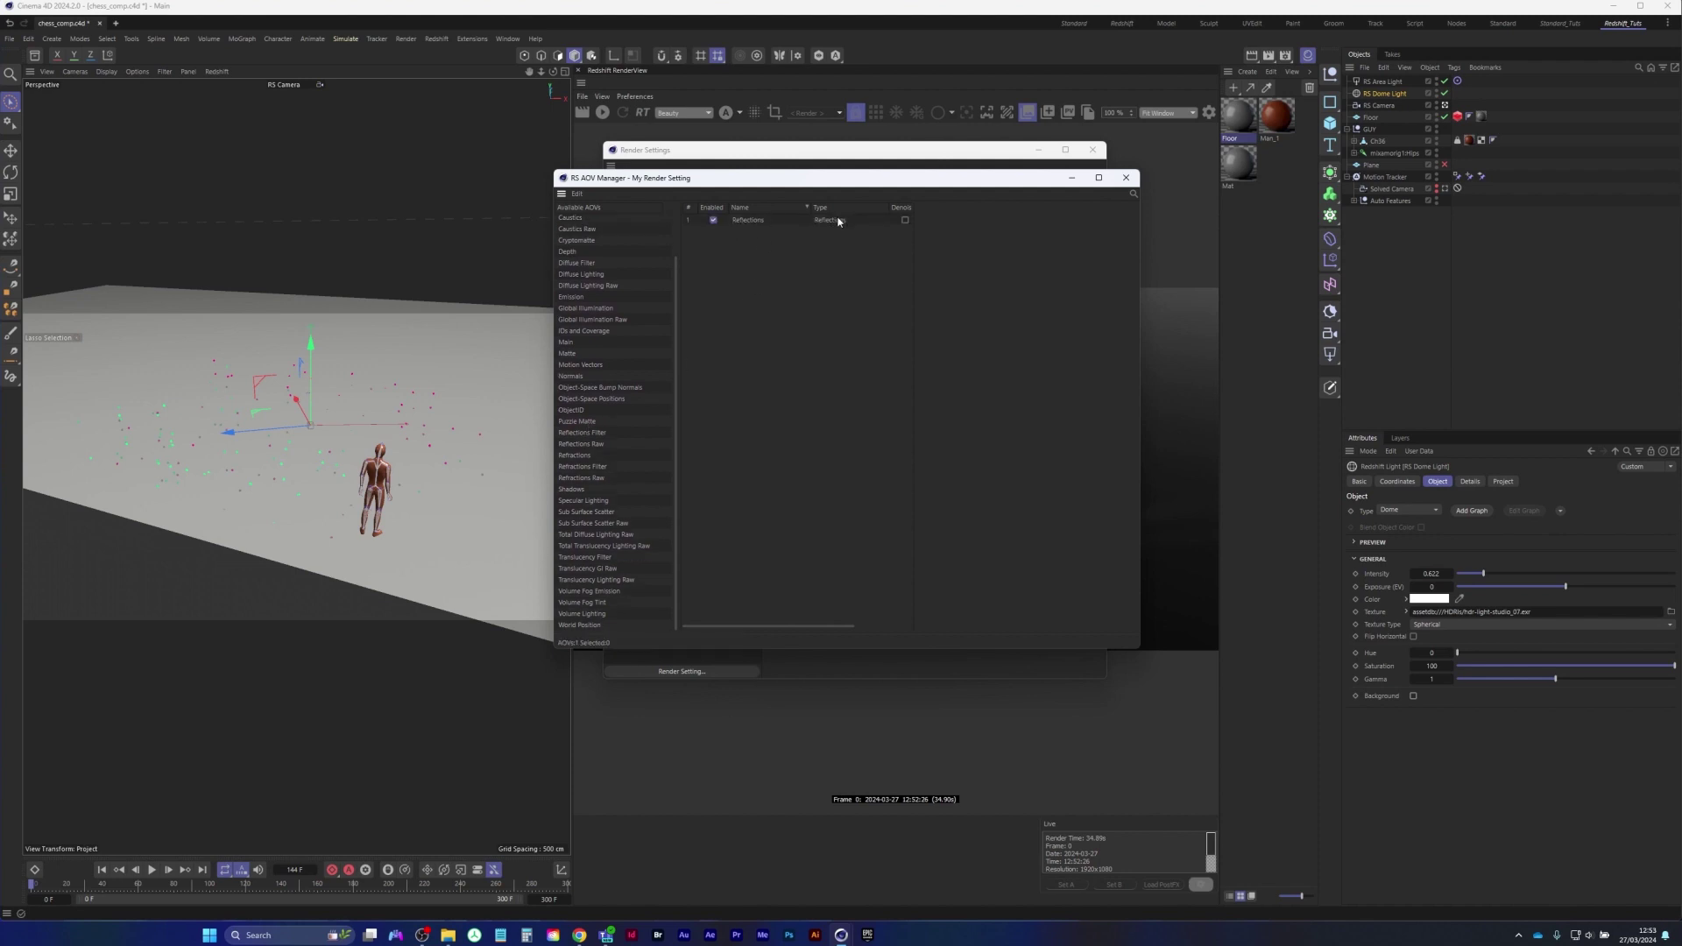
pyautogui.moveTo(784, 628)
pyautogui.mouseDown()
pyautogui.moveTo(883, 623)
pyautogui.moveTo(761, 632)
pyautogui.mouseUp()
pyautogui.moveTo(1002, 178); pyautogui.dragTo(999, 211)
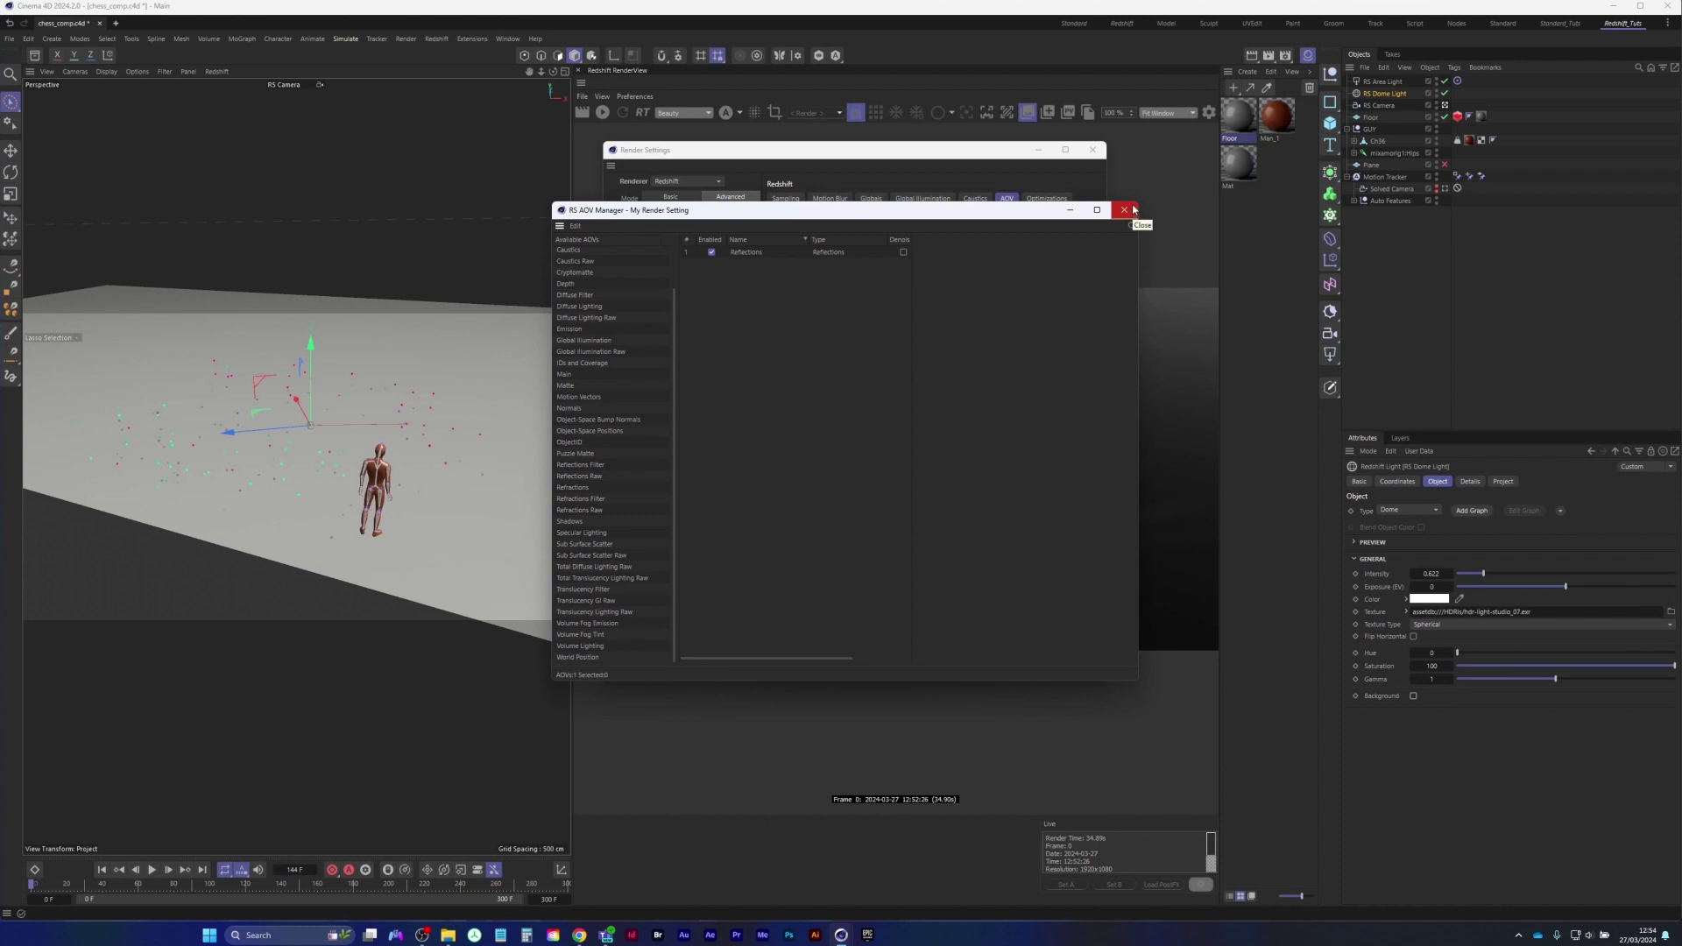
pyautogui.click(1126, 211)
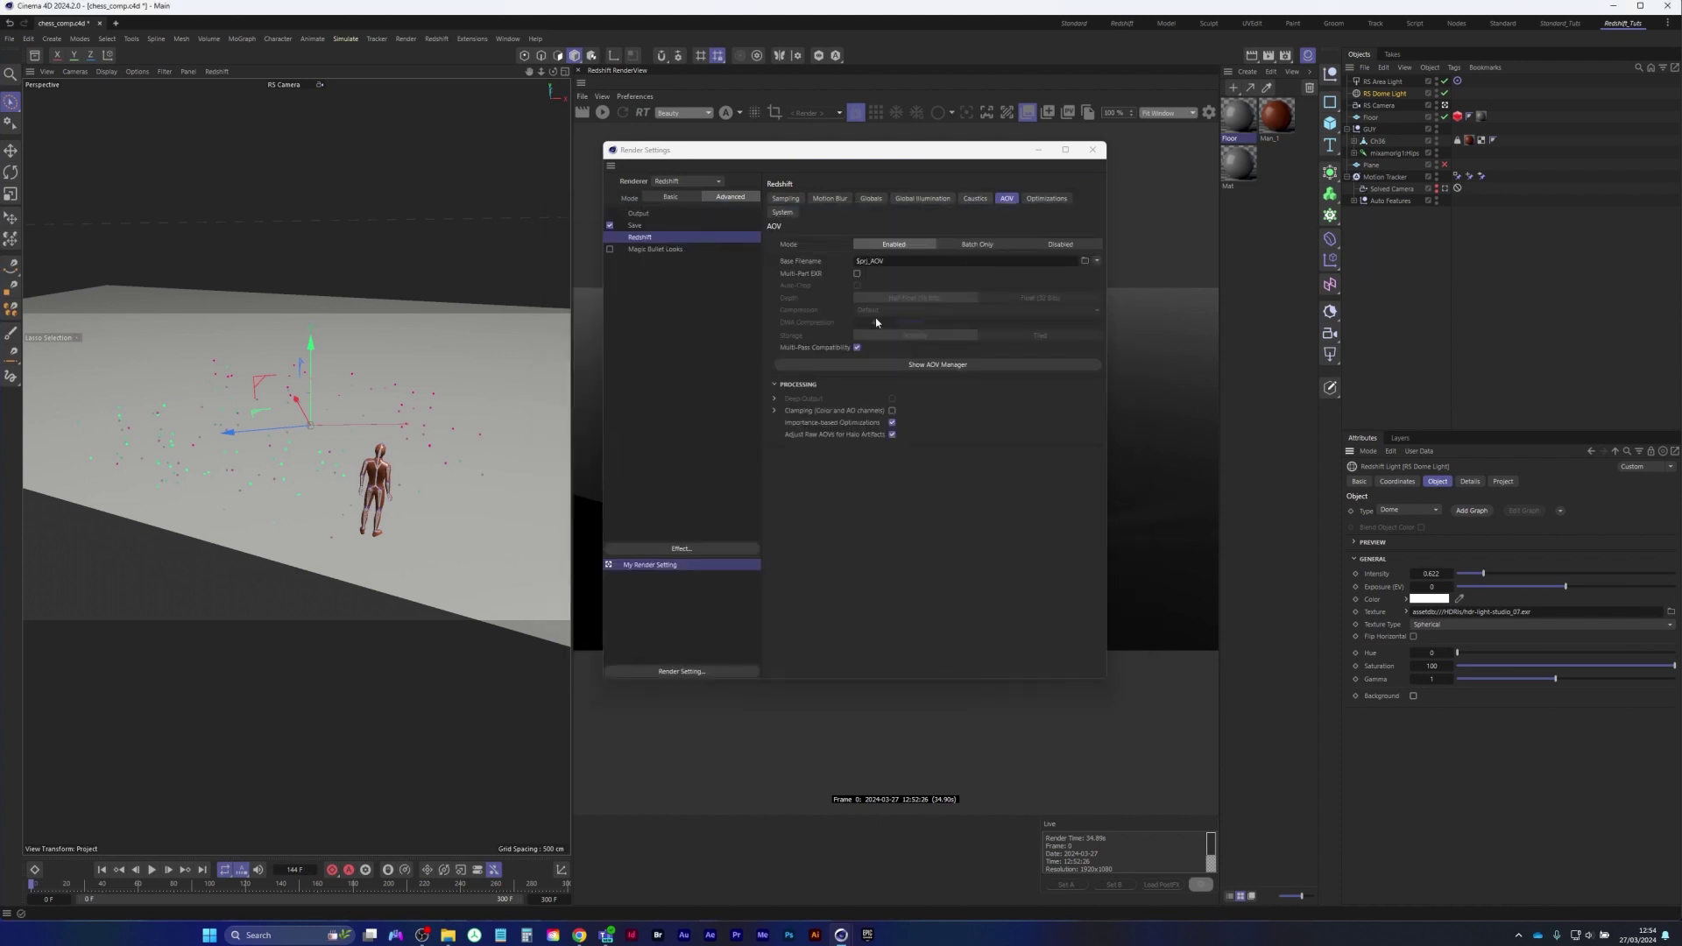
pyautogui.click(916, 364)
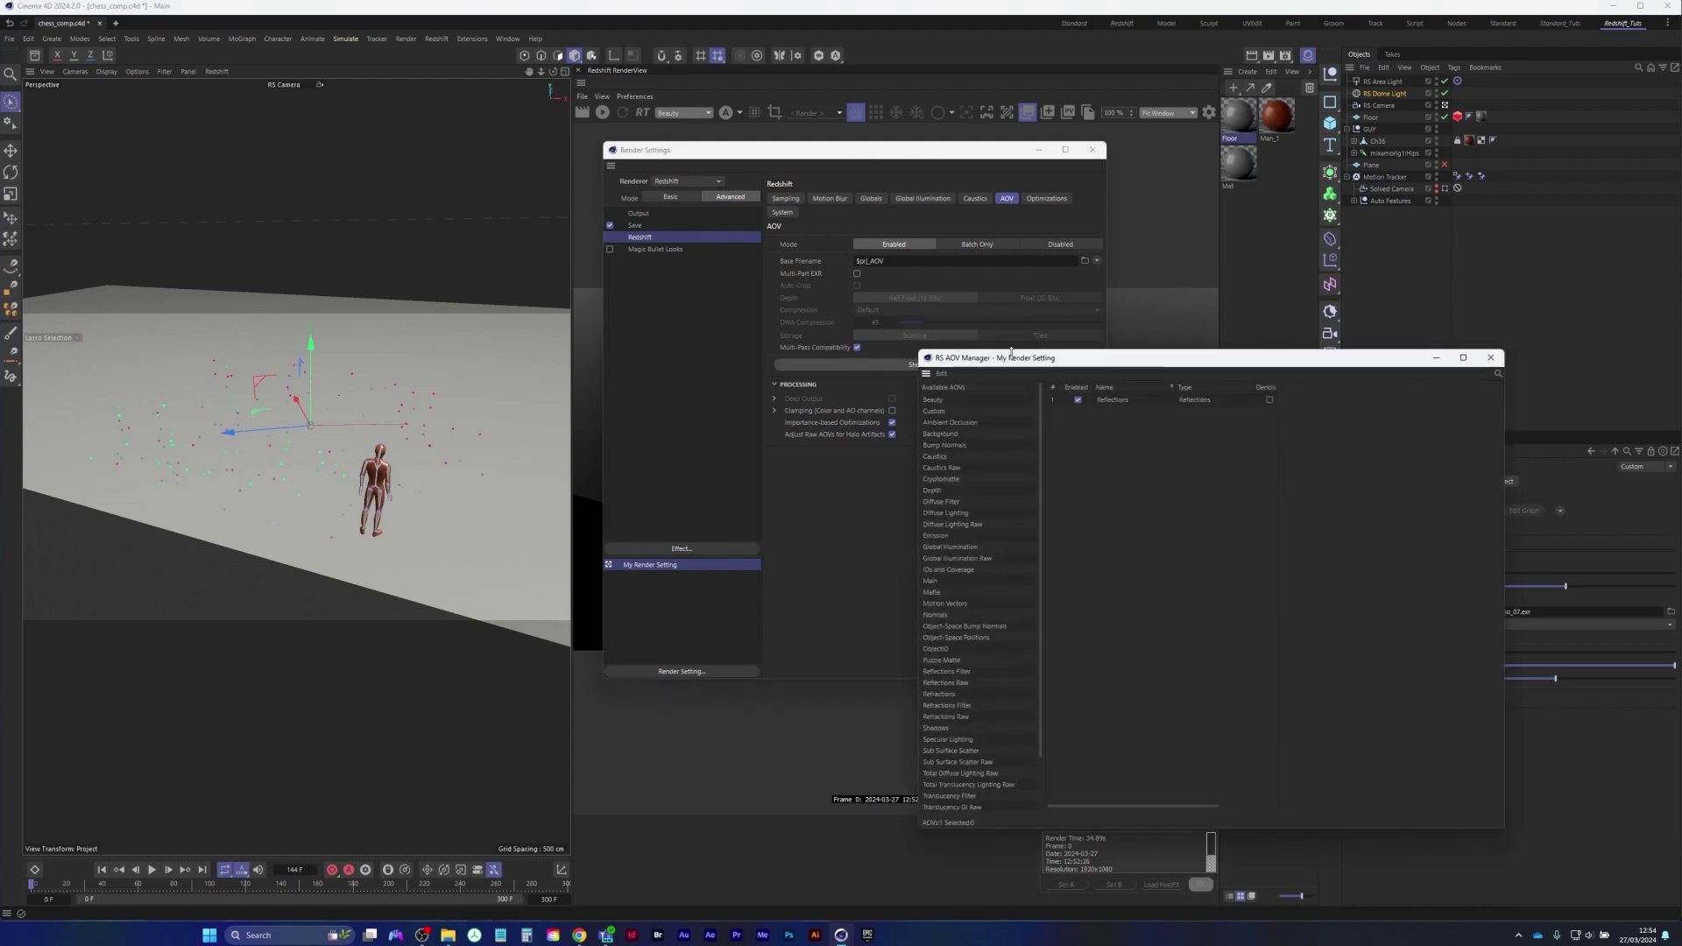
pyautogui.click(1491, 359)
# Set the regular image output to chess_comp_main in a new folder named sequences inside Chess_Compositing
pyautogui.click(638, 225)
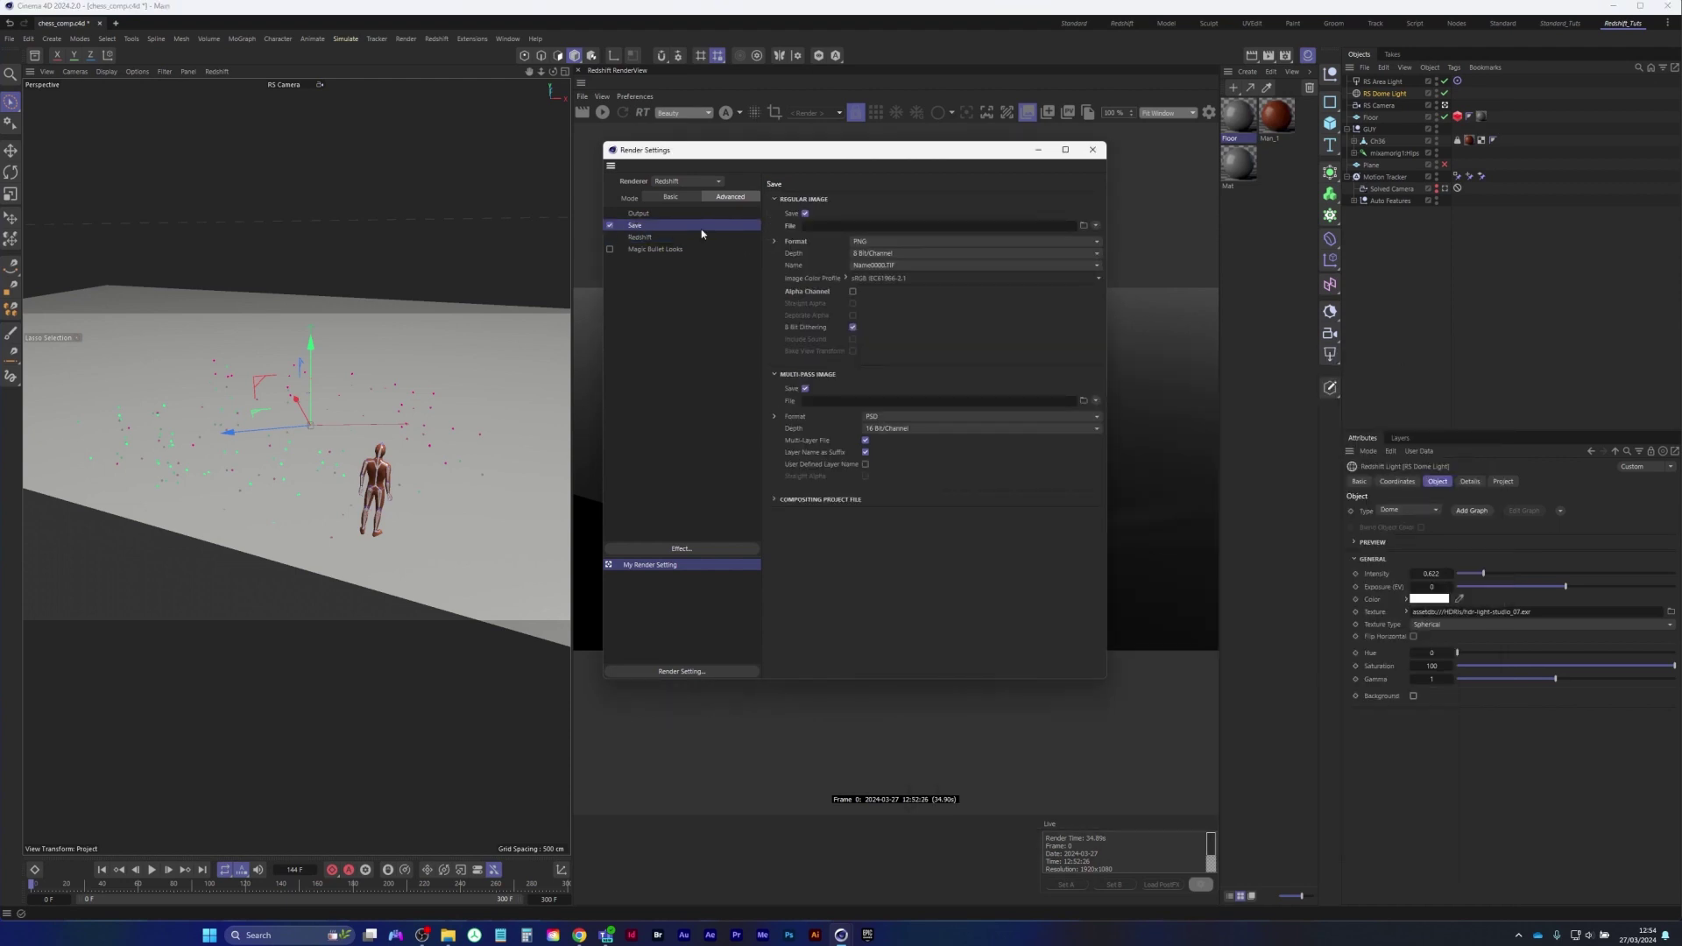
pyautogui.click(1084, 226)
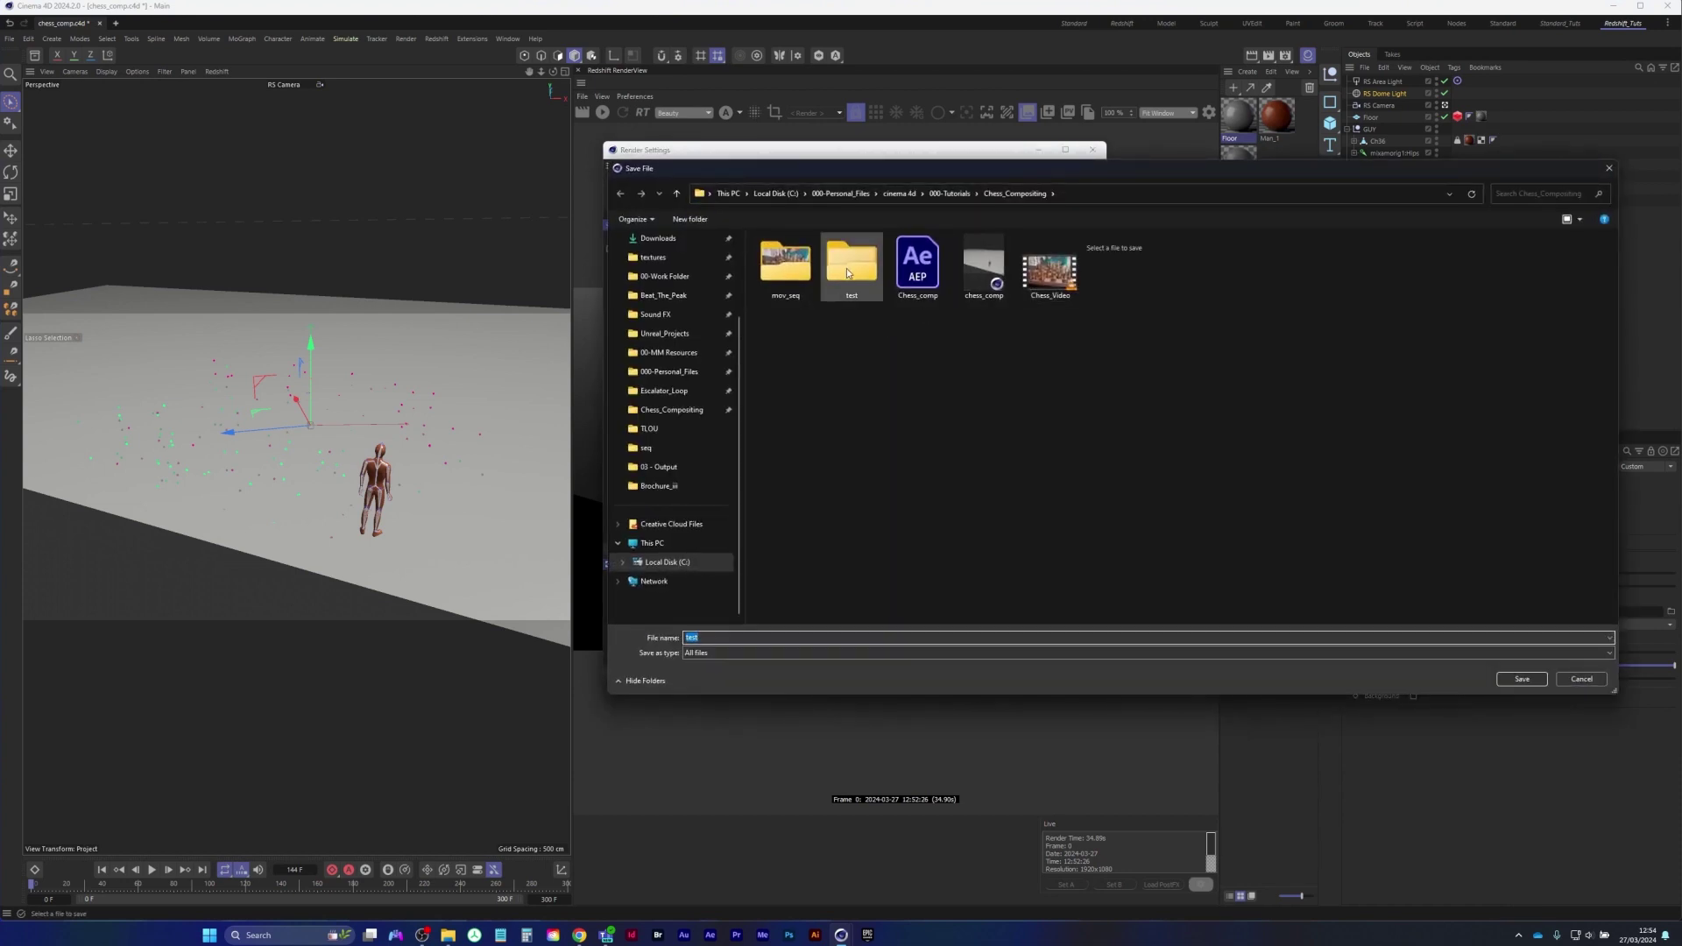
pyautogui.rightClick(869, 389)
pyautogui.moveTo(948, 525)
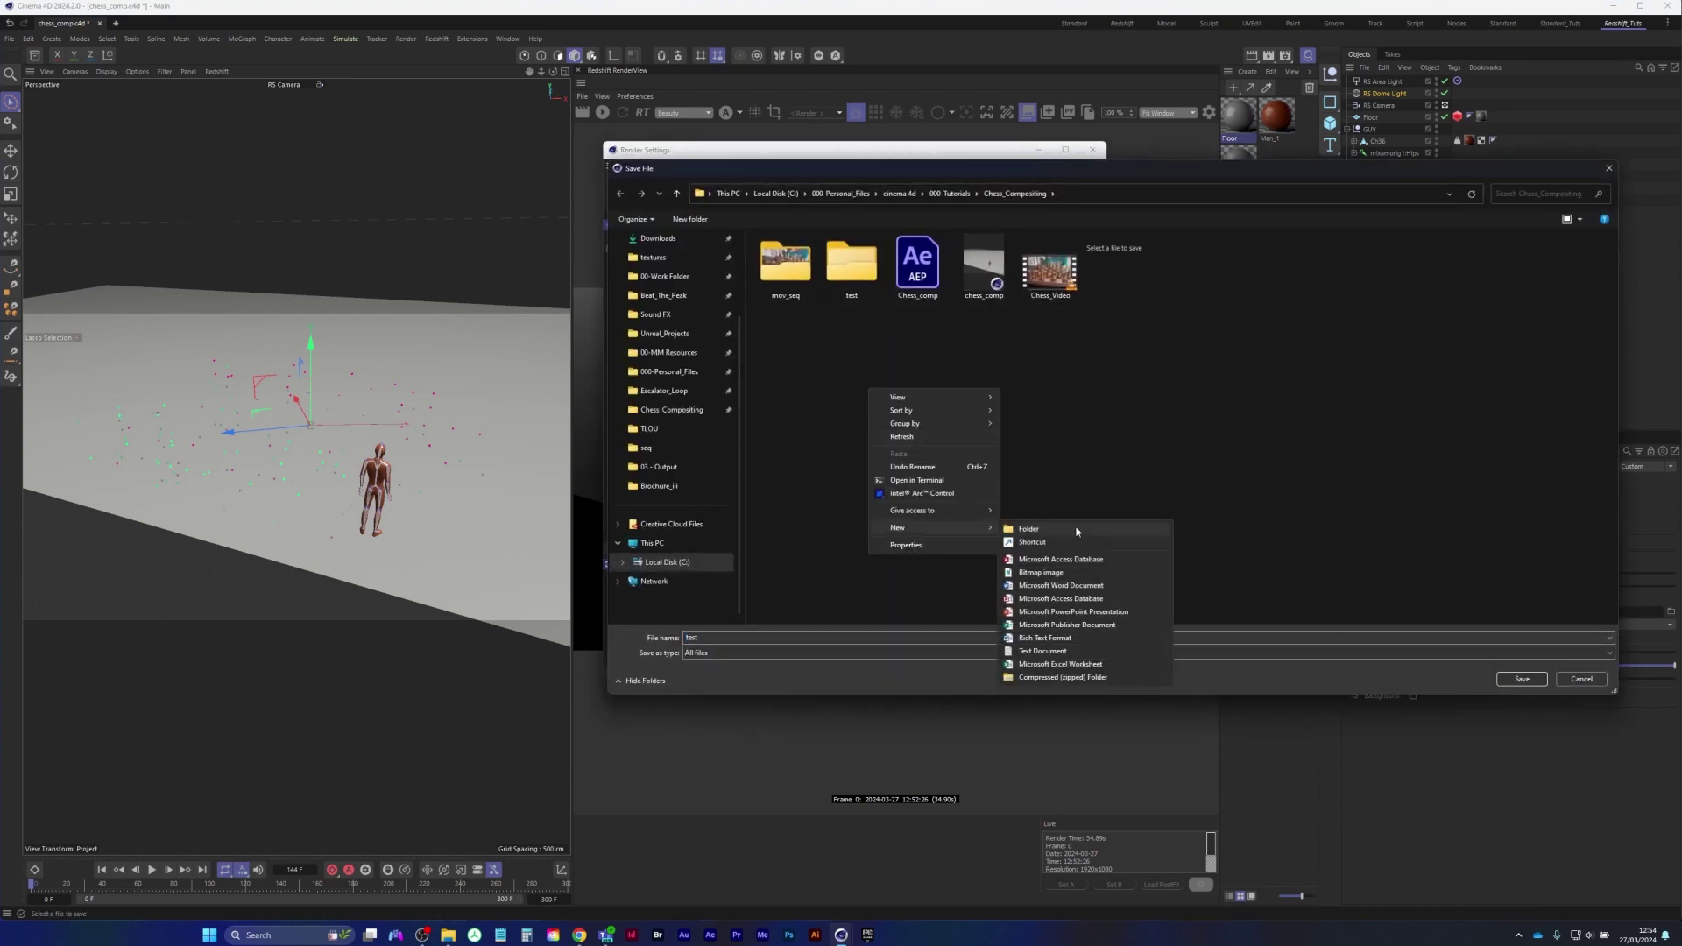
pyautogui.click(1076, 530)
pyautogui.write('seq')
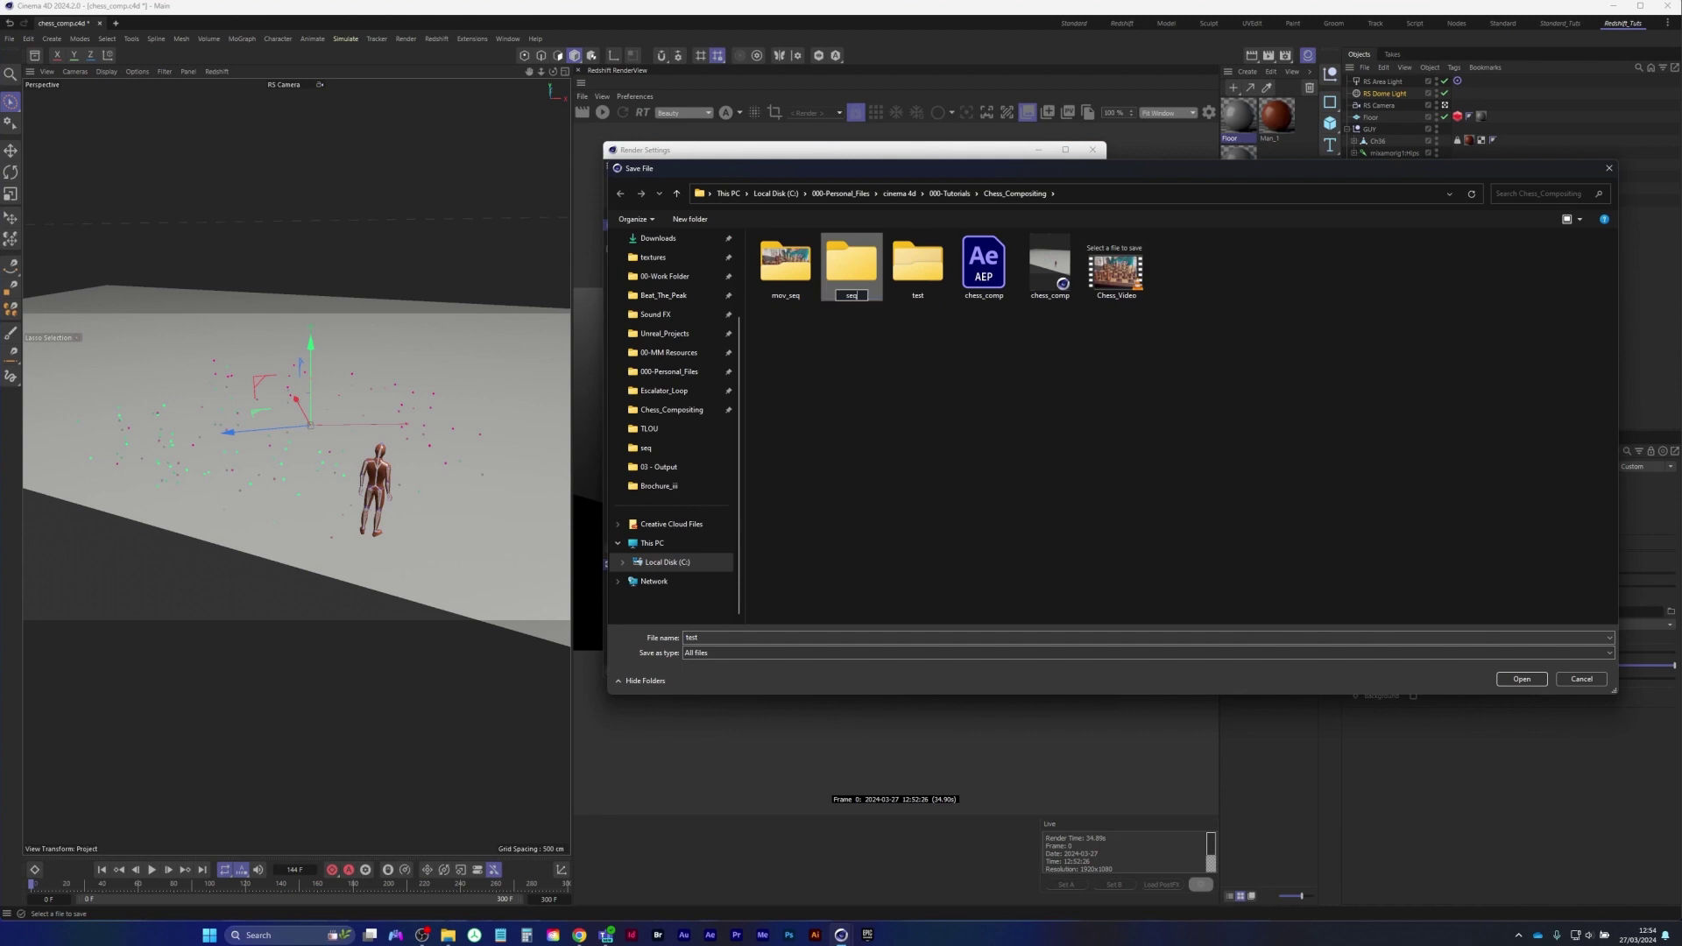
pyautogui.write('uences')
pyautogui.press('Return')
pyautogui.press('Return')
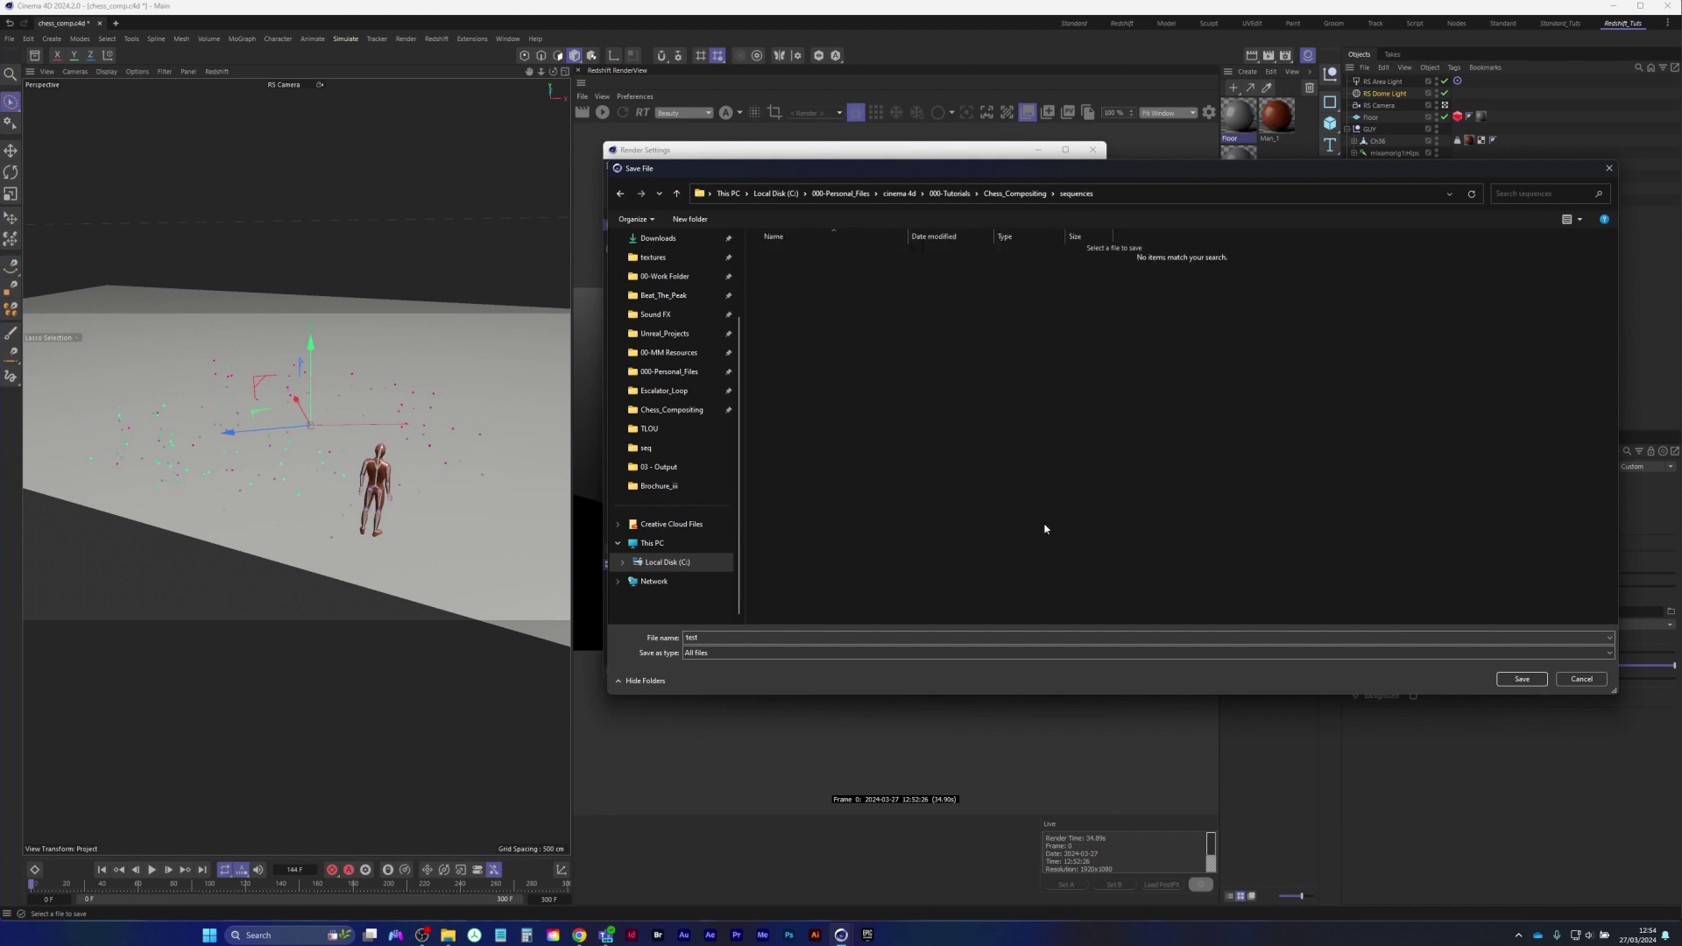
pyautogui.click(709, 639)
pyautogui.write('chess_comp_main')
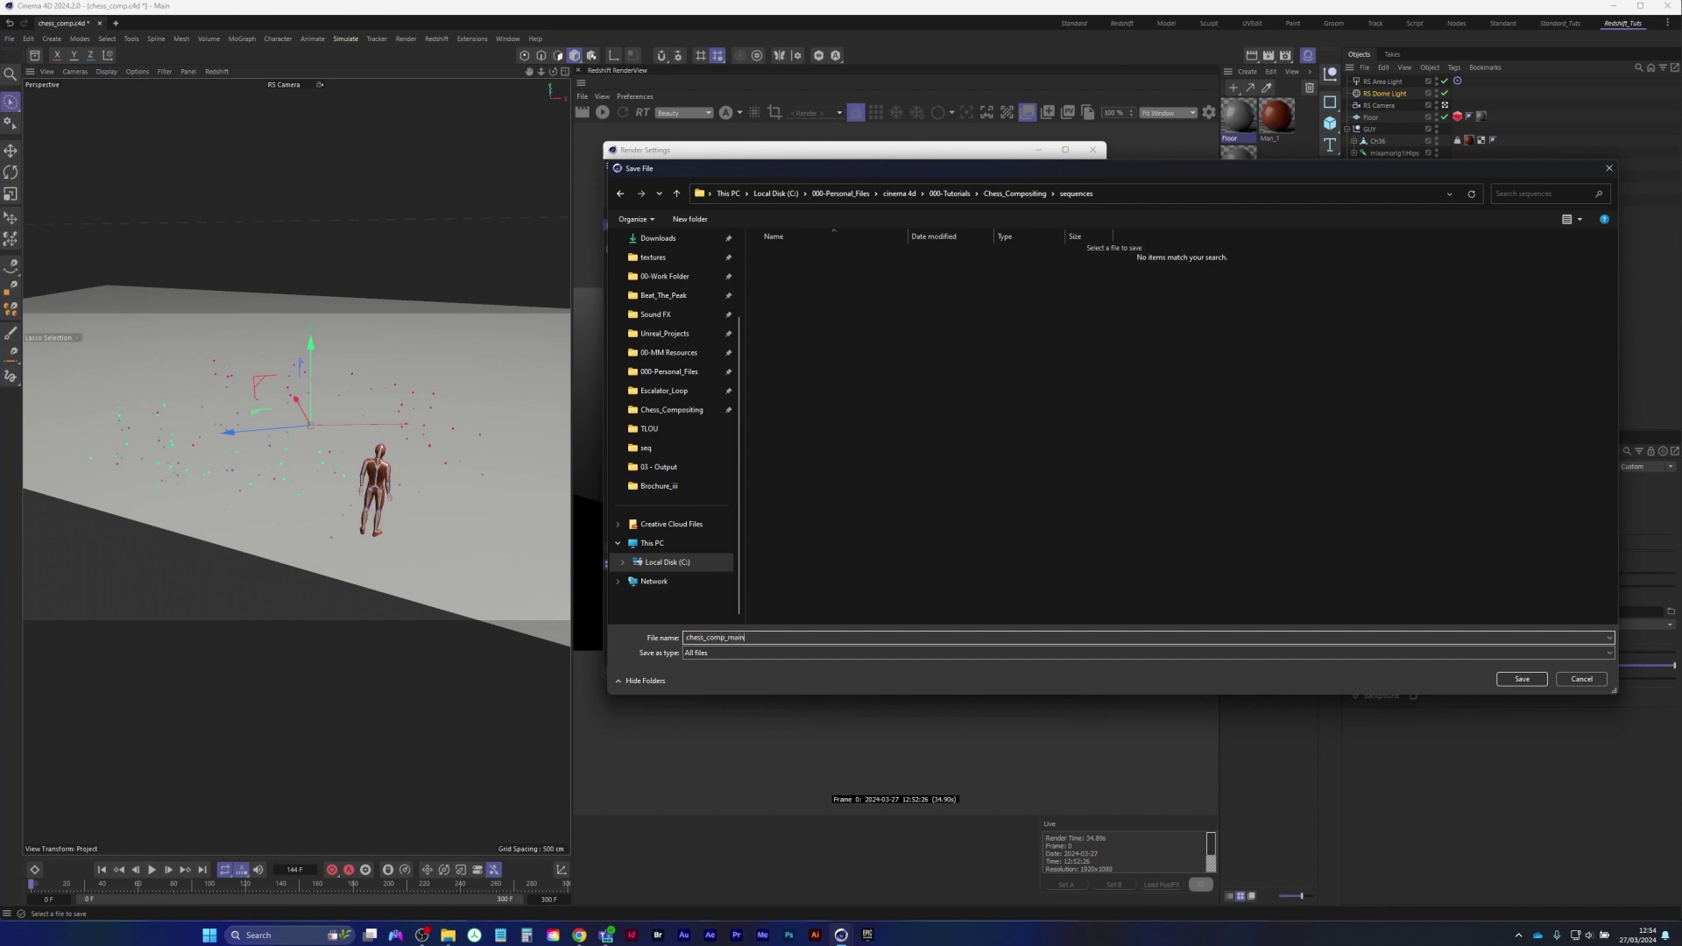
pyautogui.press('Return')
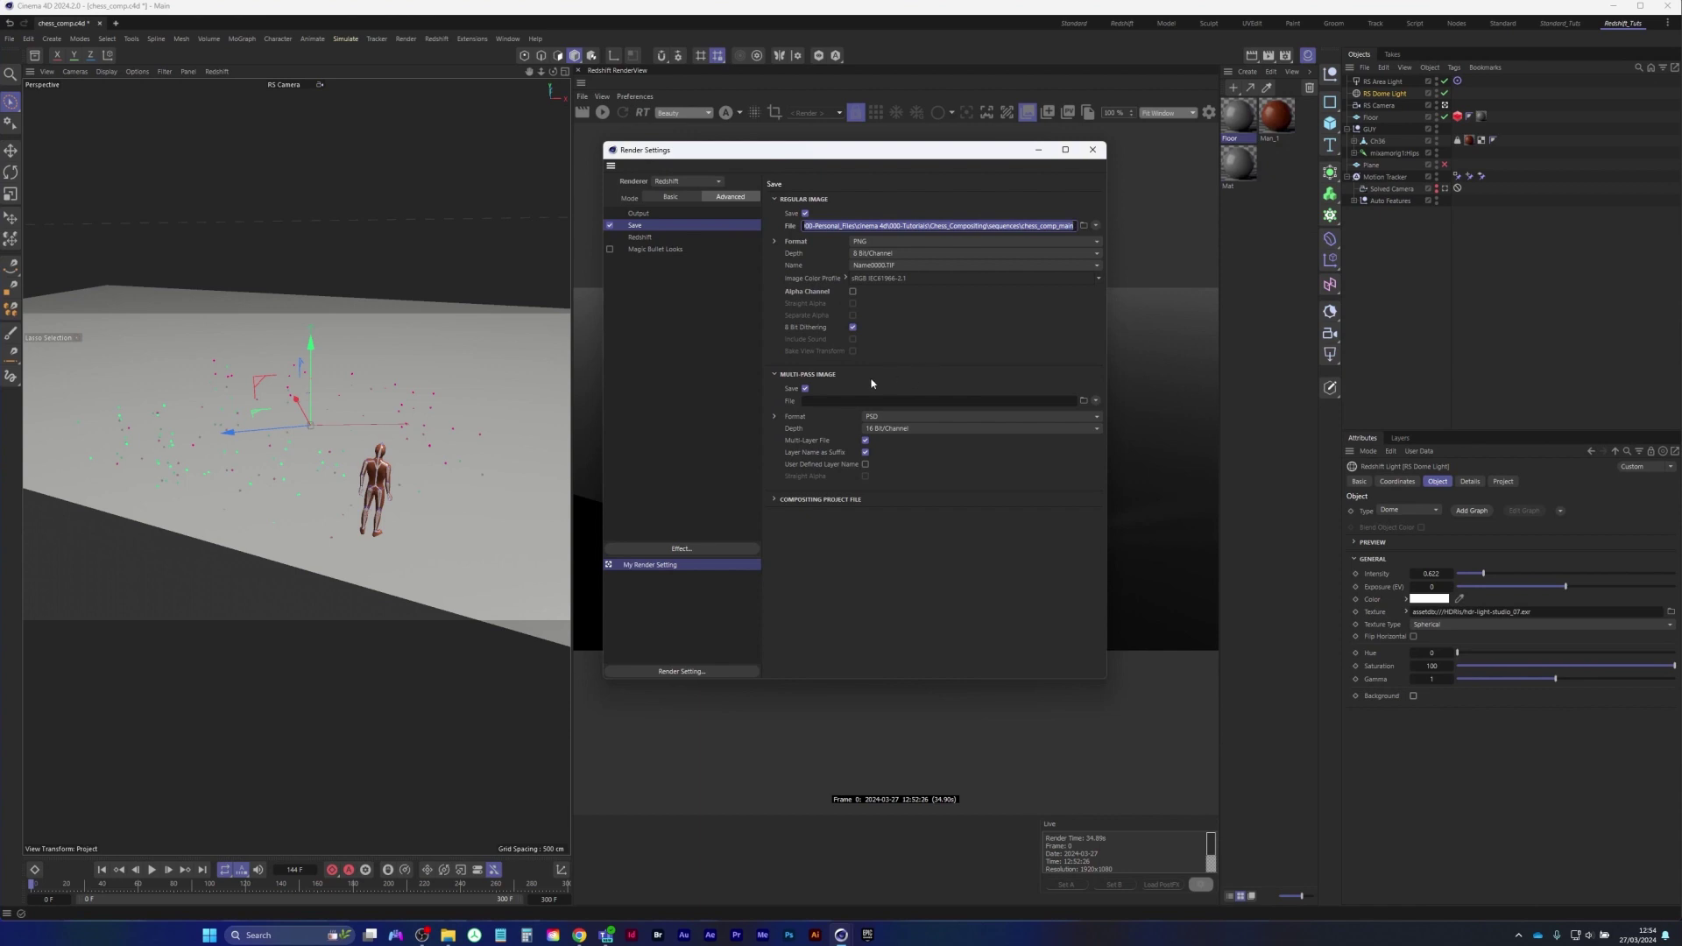
# Set the multi-pass image format to PNG
pyautogui.click(908, 420)
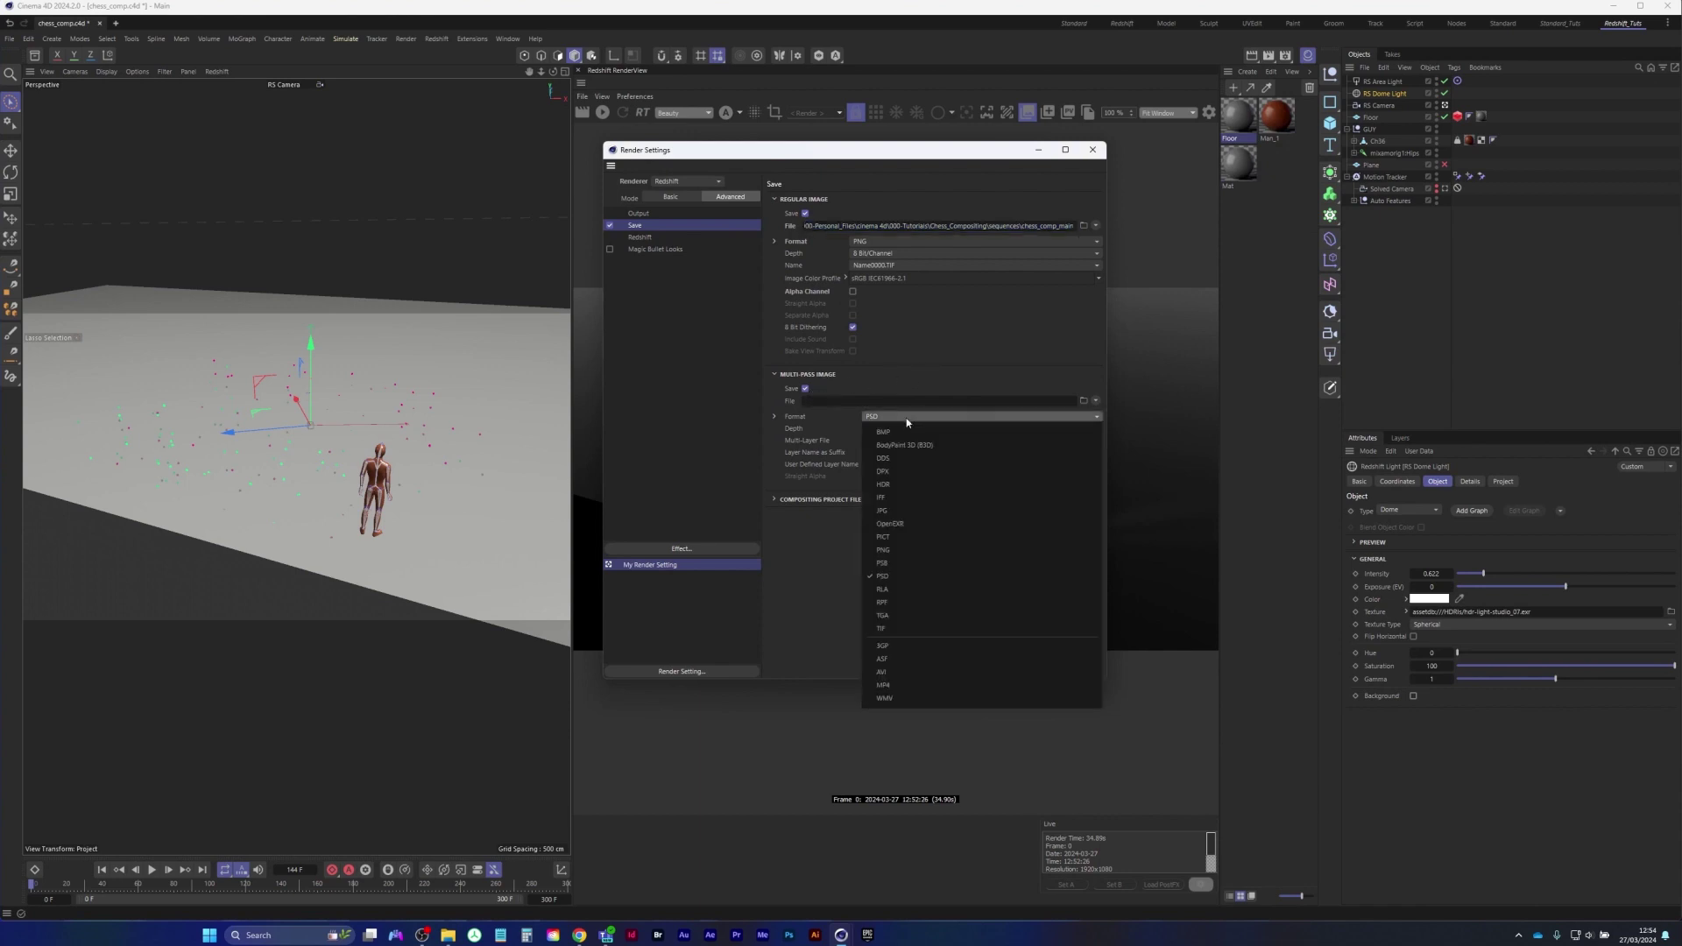
pyautogui.click(908, 420)
pyautogui.click(908, 420)
pyautogui.click(917, 550)
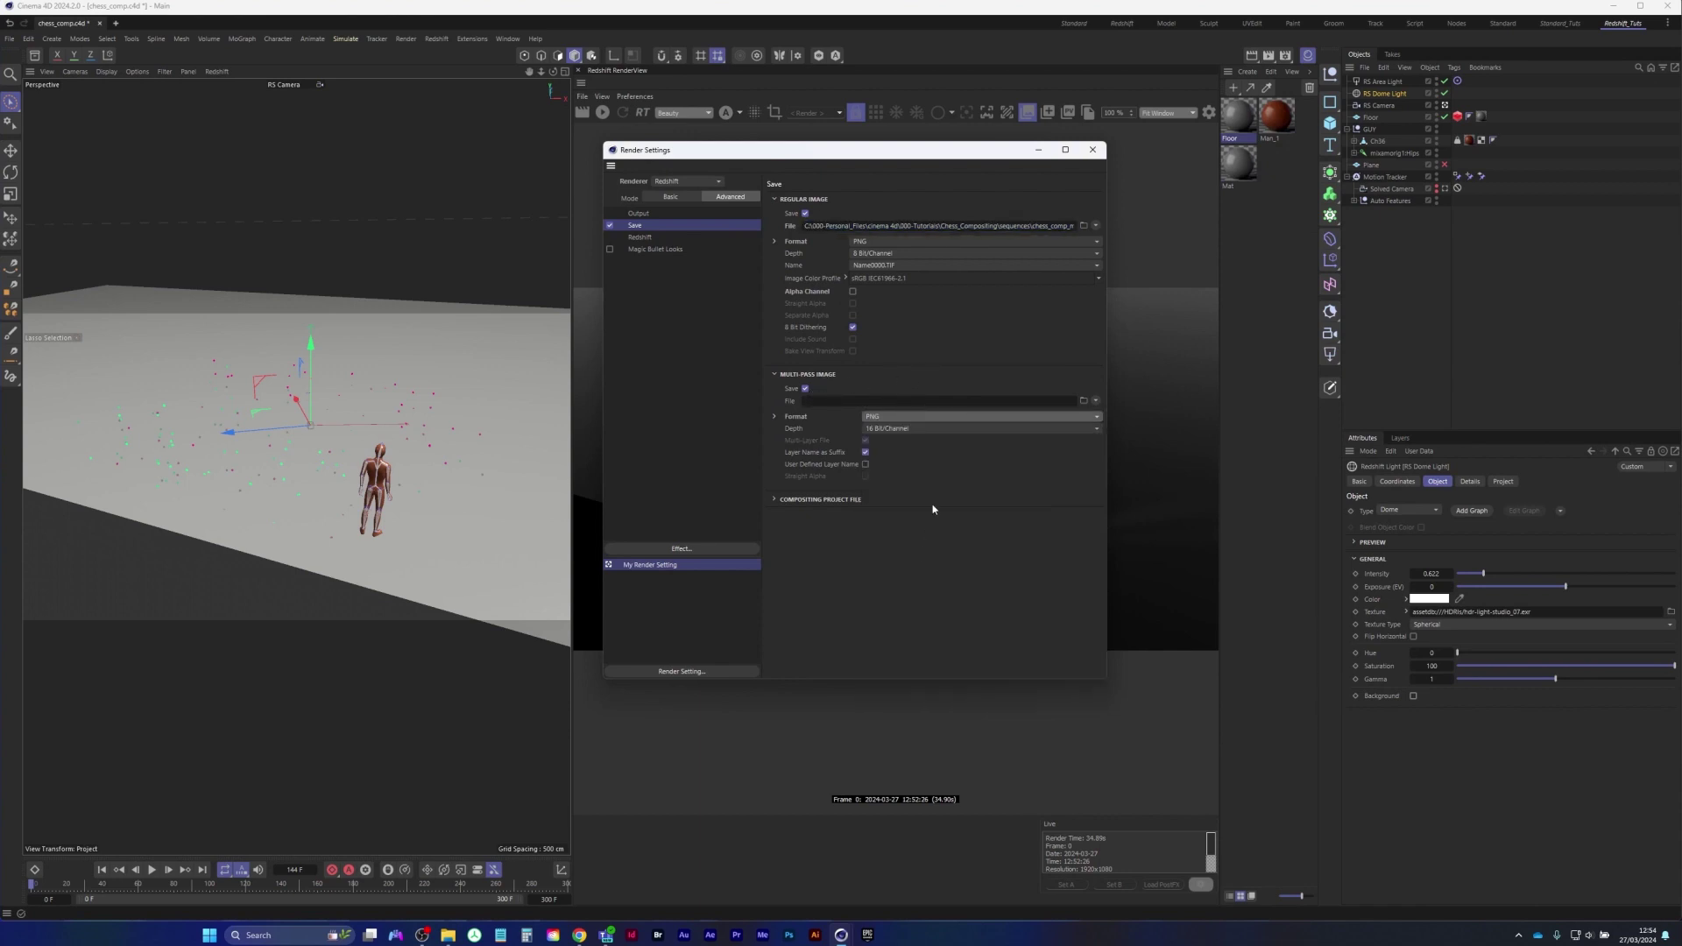
# Set the multi-pass image output to reflections in a new folder named AOV inside the sequences folder
pyautogui.click(1083, 401)
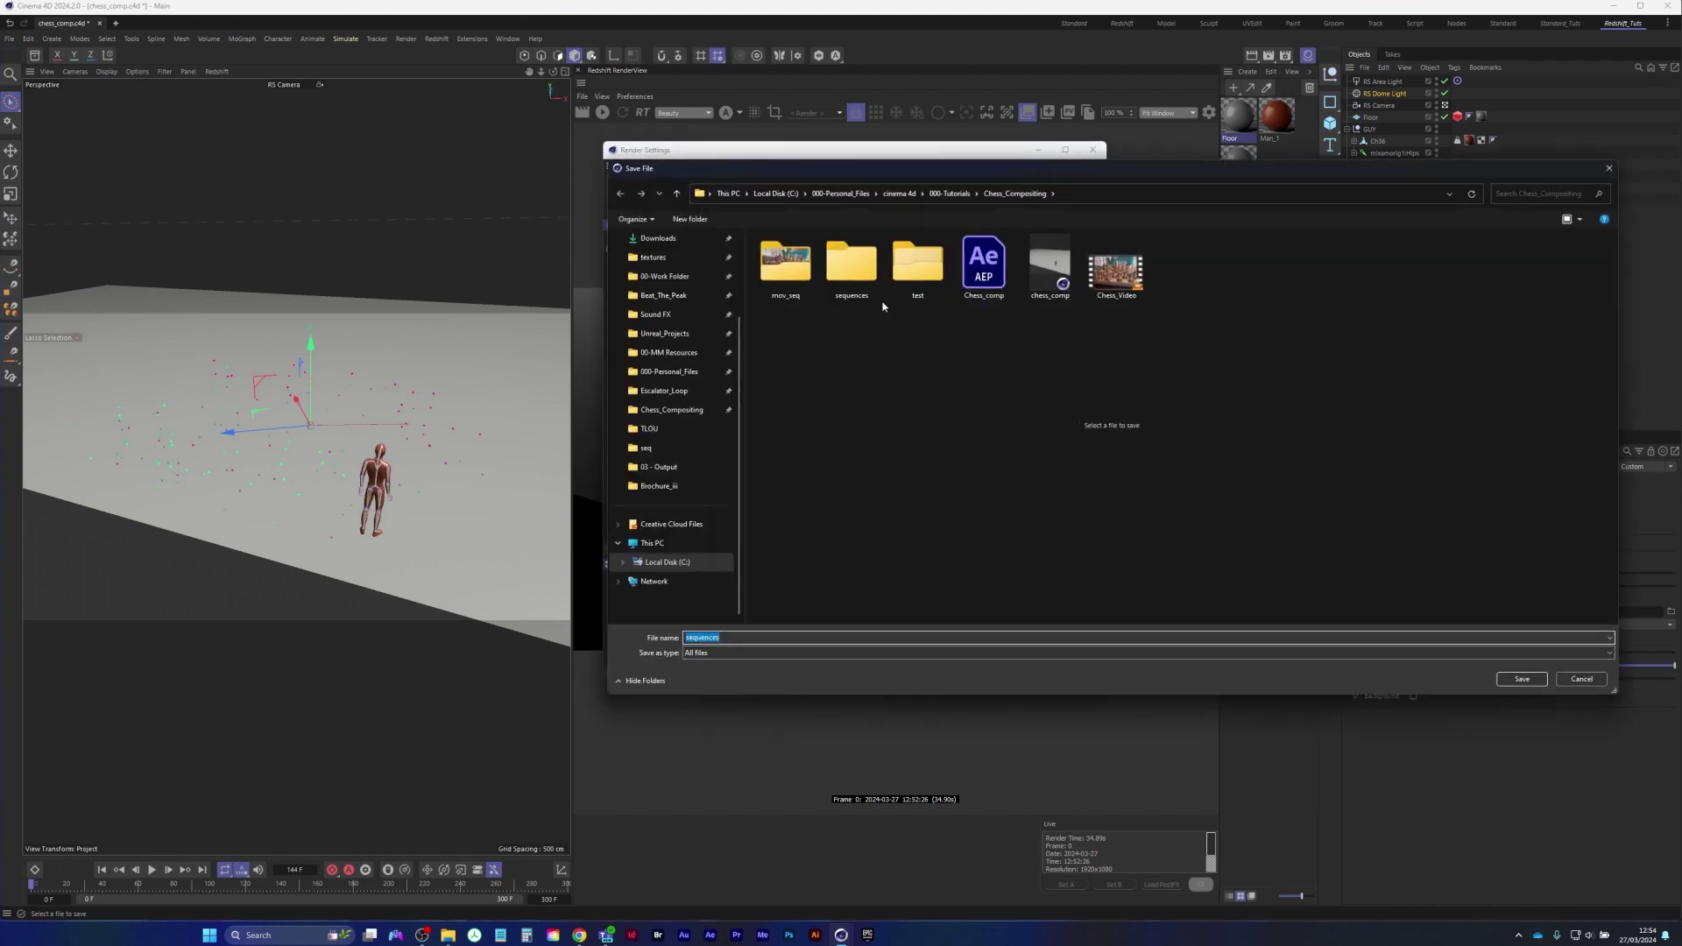
pyautogui.doubleClick(859, 287)
pyautogui.rightClick(852, 343)
pyautogui.moveTo(923, 489)
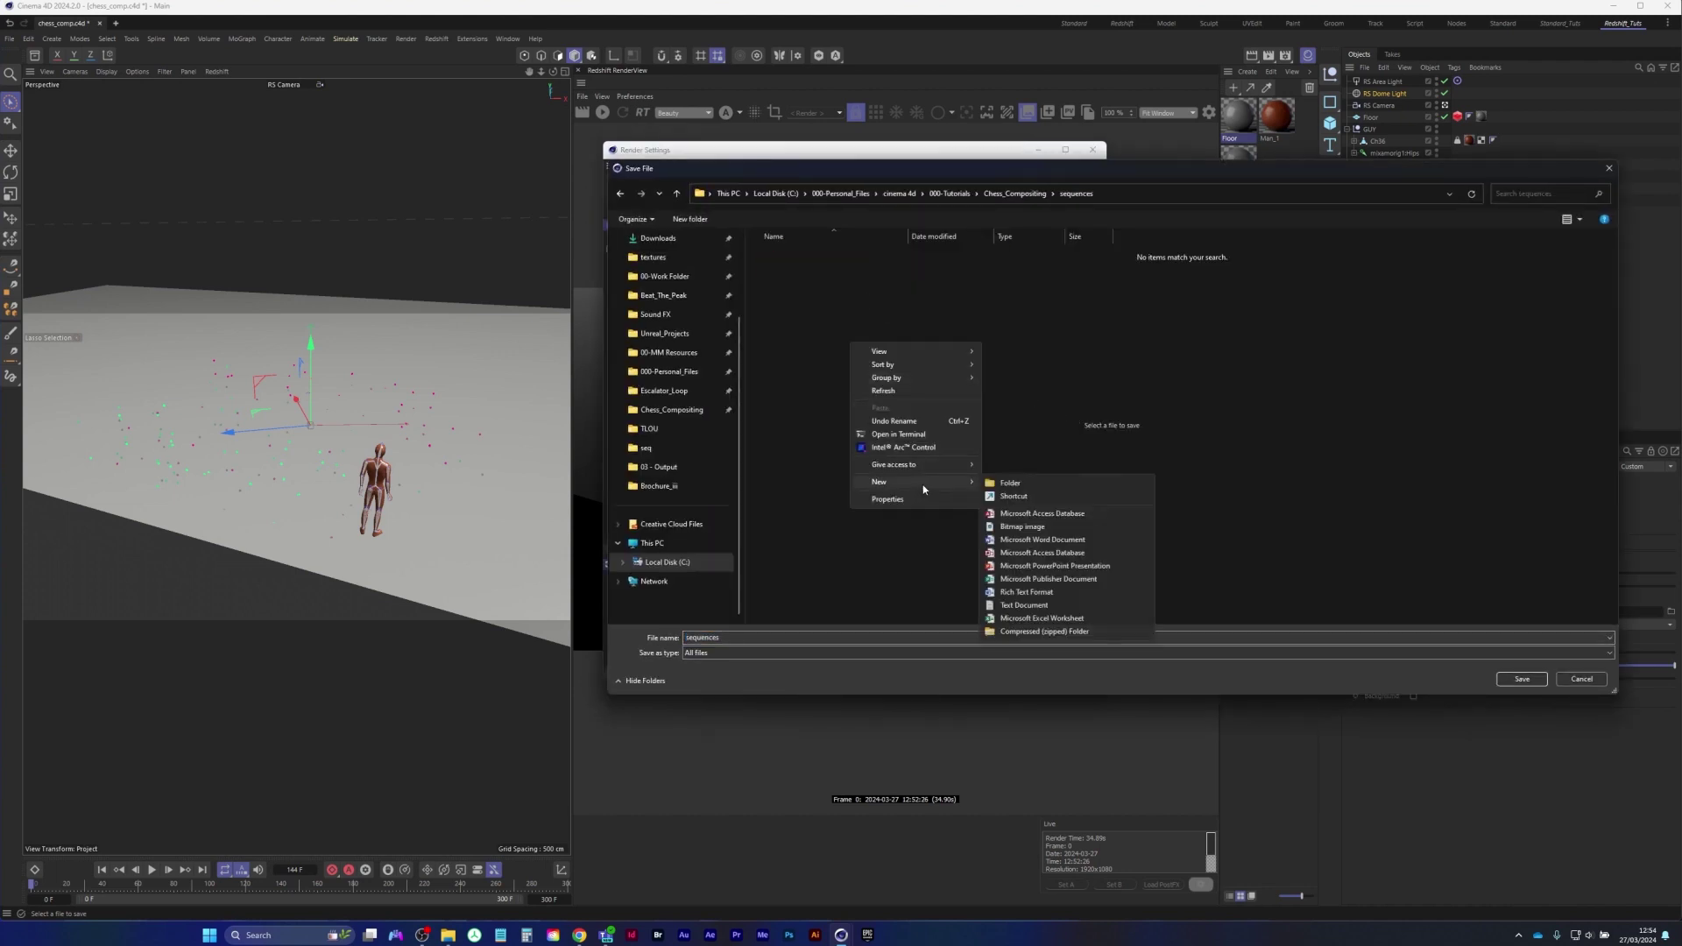
pyautogui.click(1011, 483)
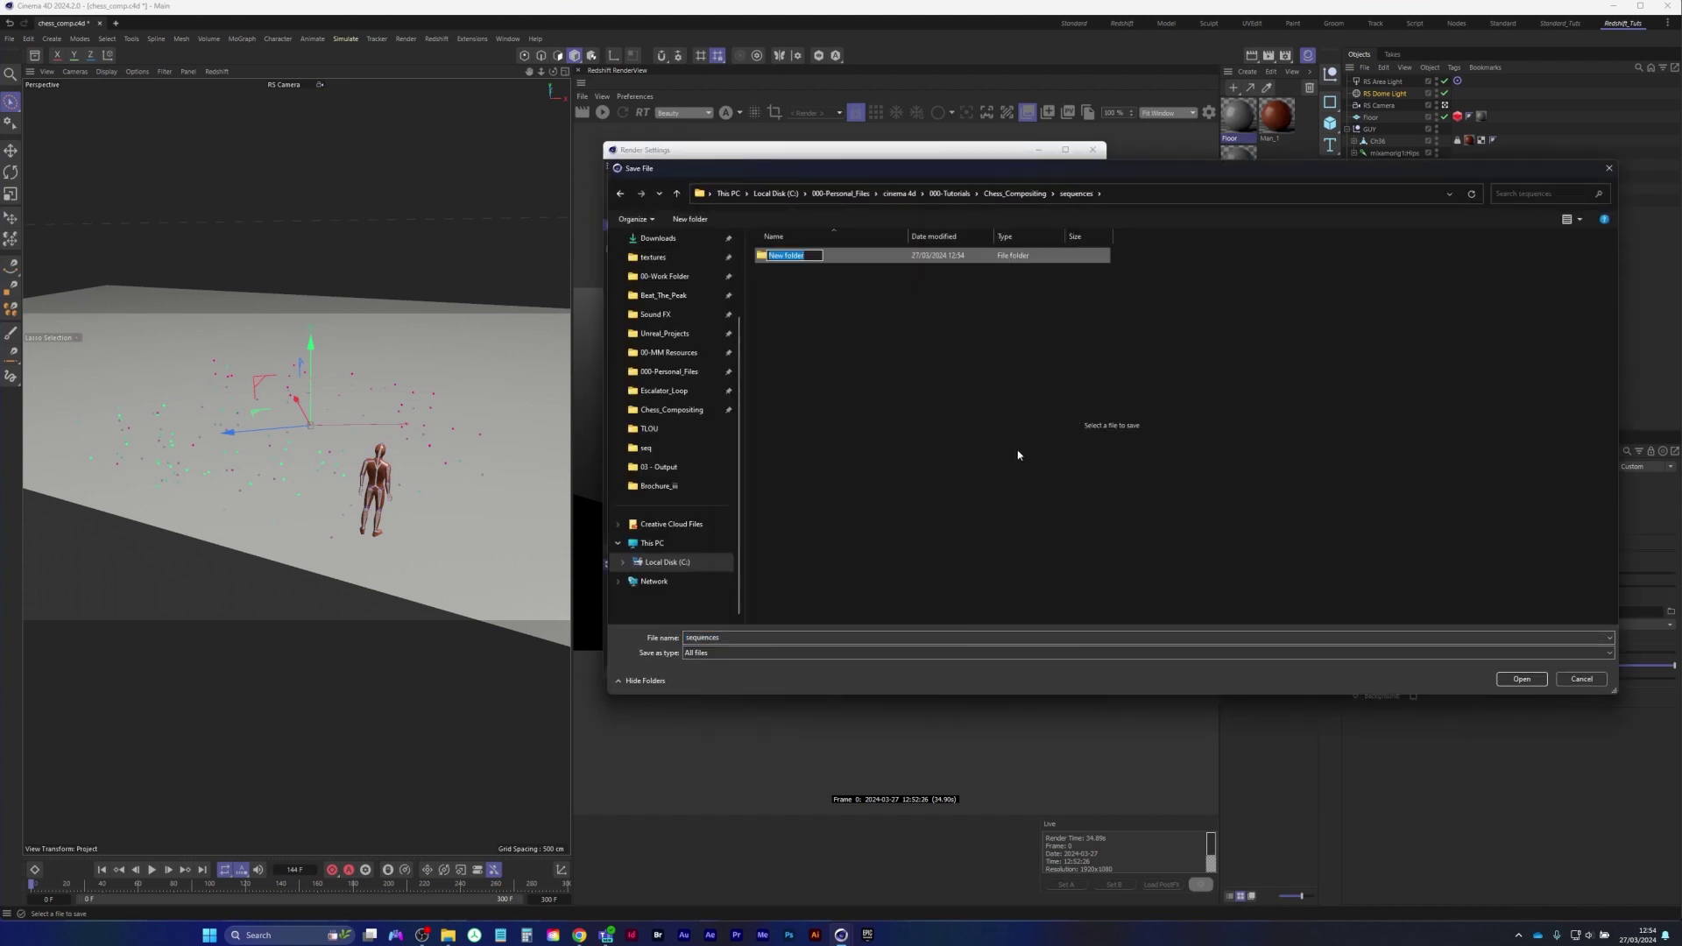
pyautogui.write('AOV')
pyautogui.press('Return')
pyautogui.press('Return')
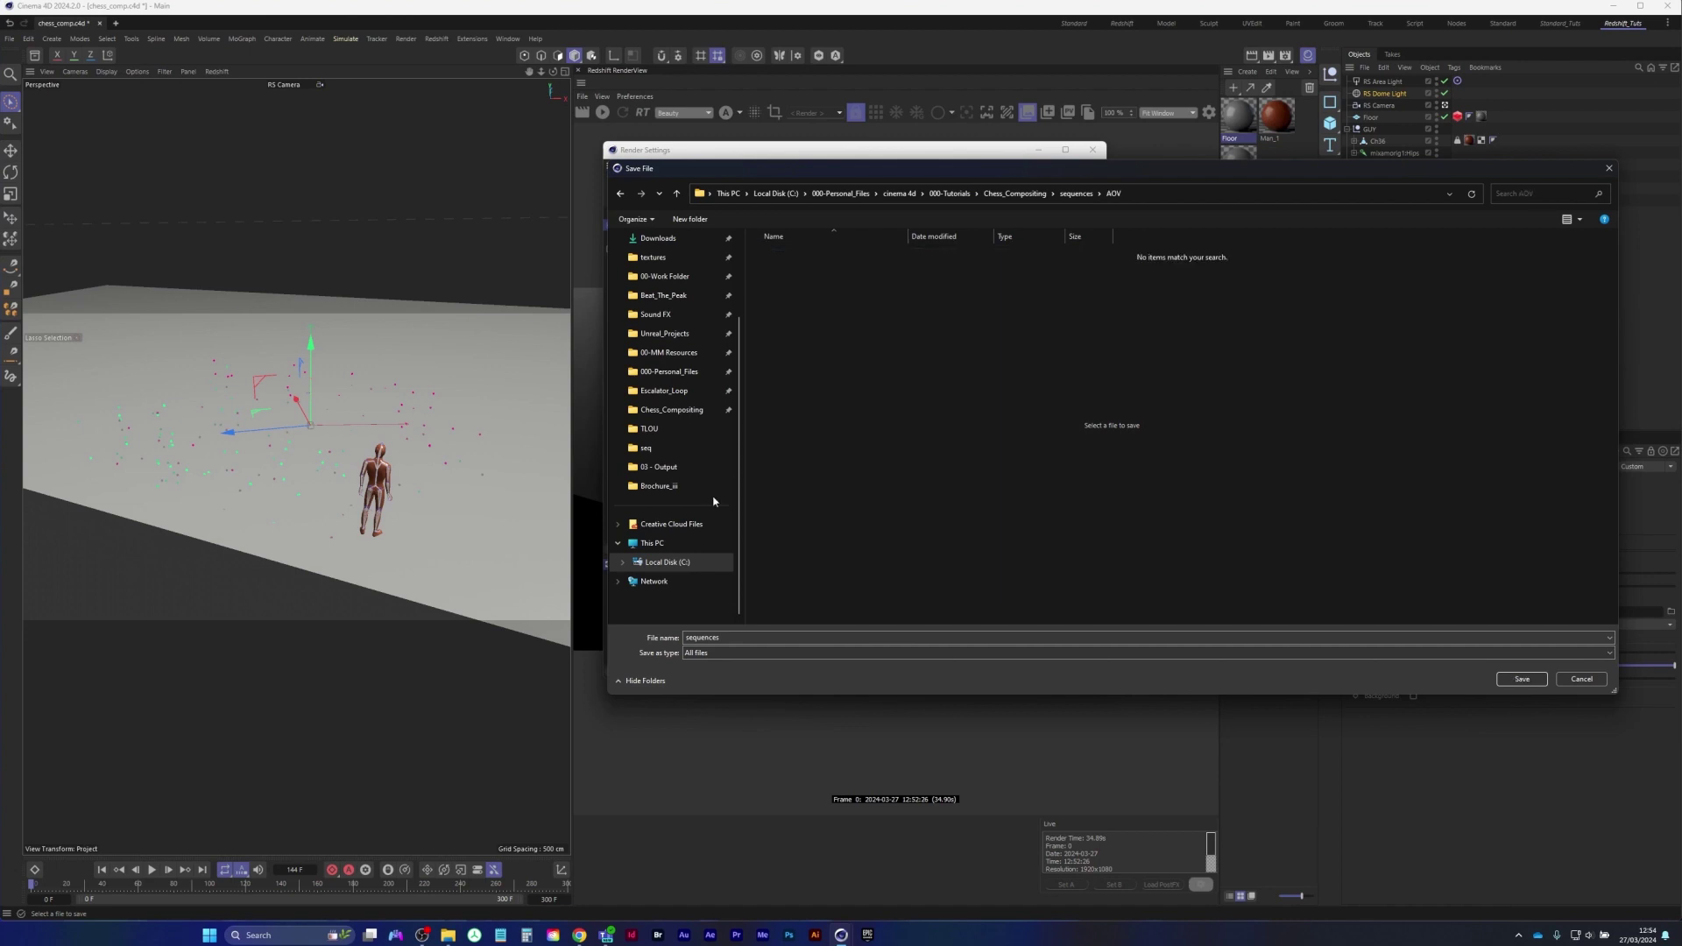
pyautogui.write('tions')
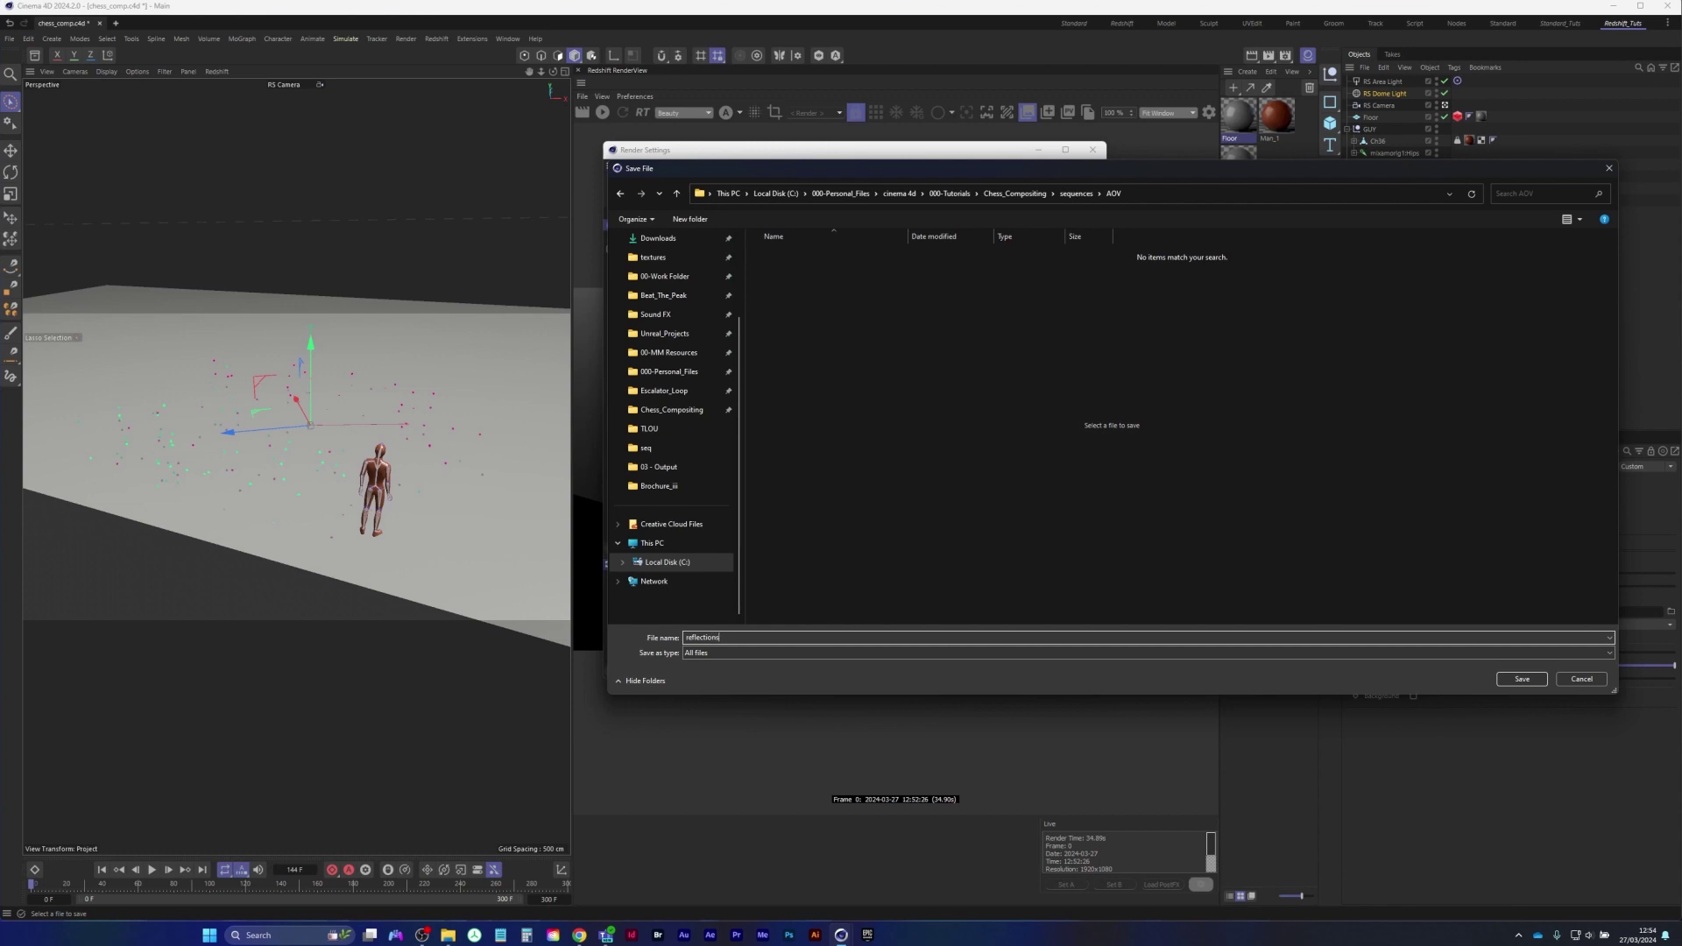
pyautogui.write('eflections')
pyautogui.press('Return')
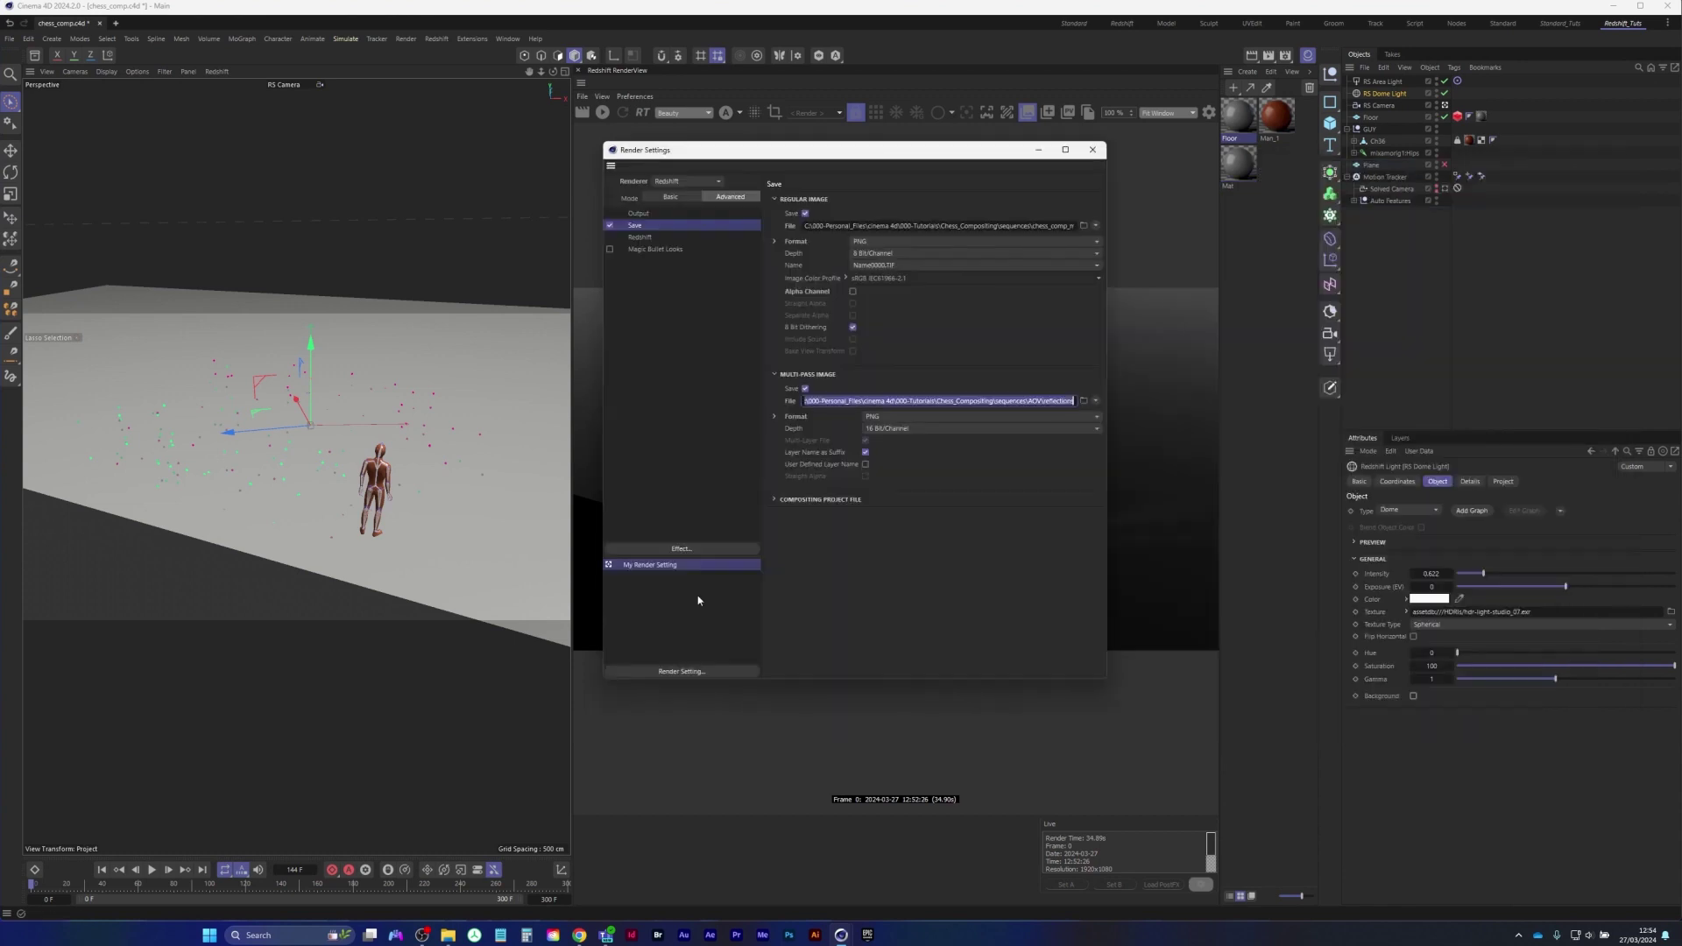
# Enable the alpha channel for the regular image and review the output, save and motion blur settings
pyautogui.click(853, 292)
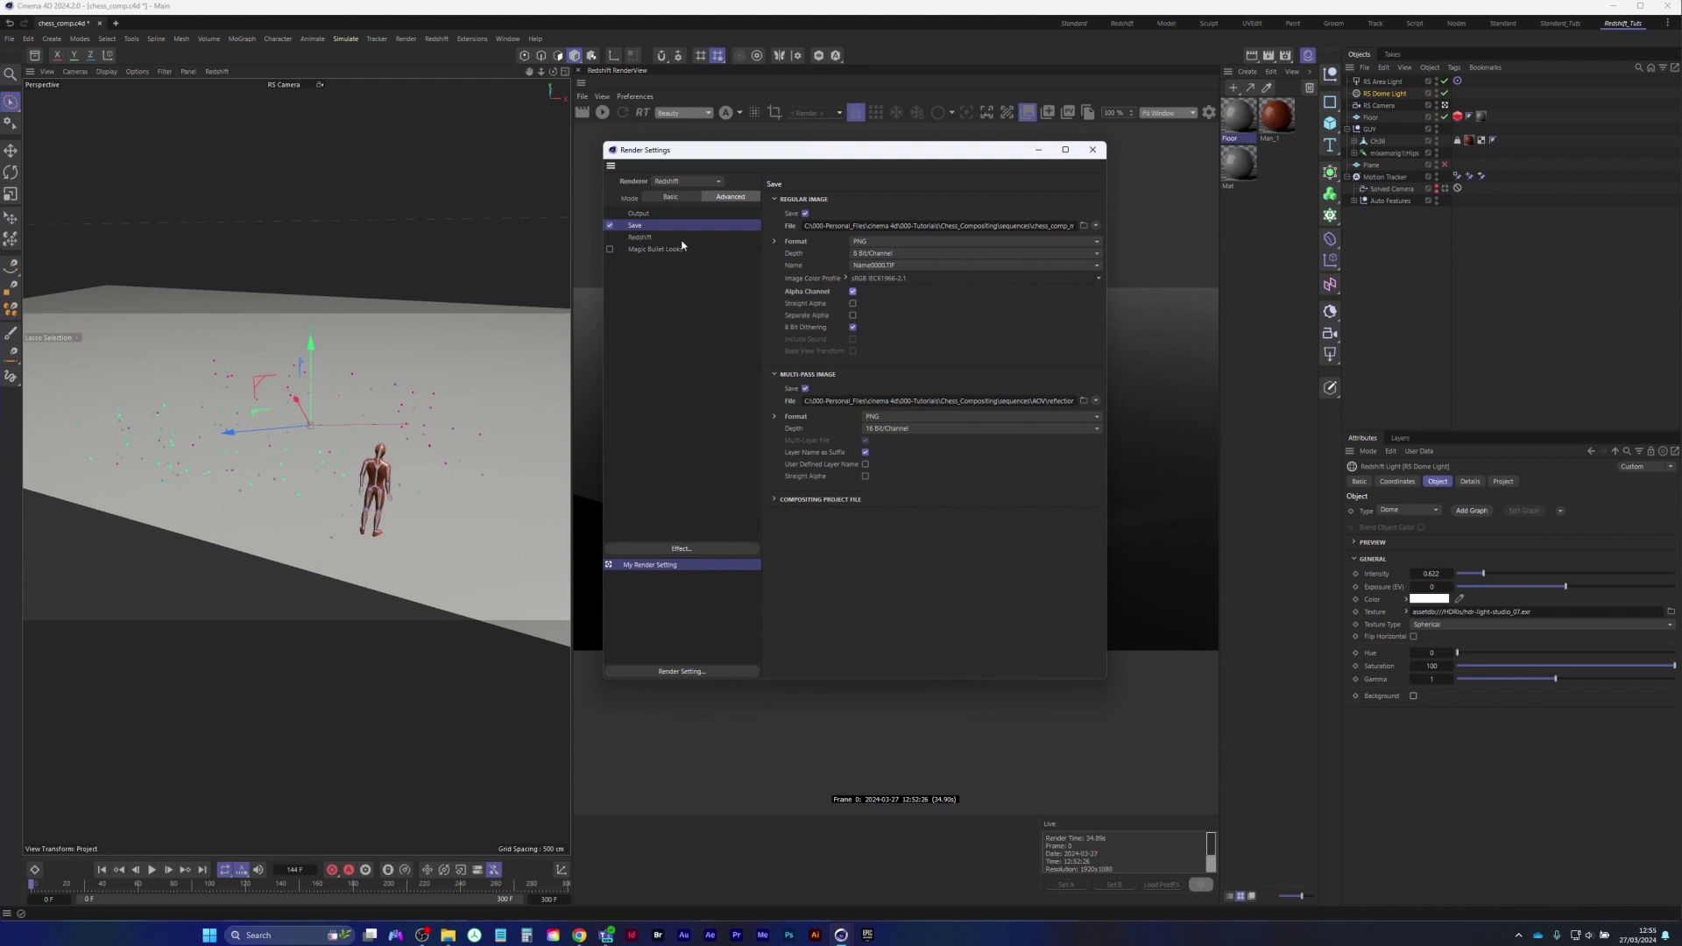
pyautogui.click(640, 214)
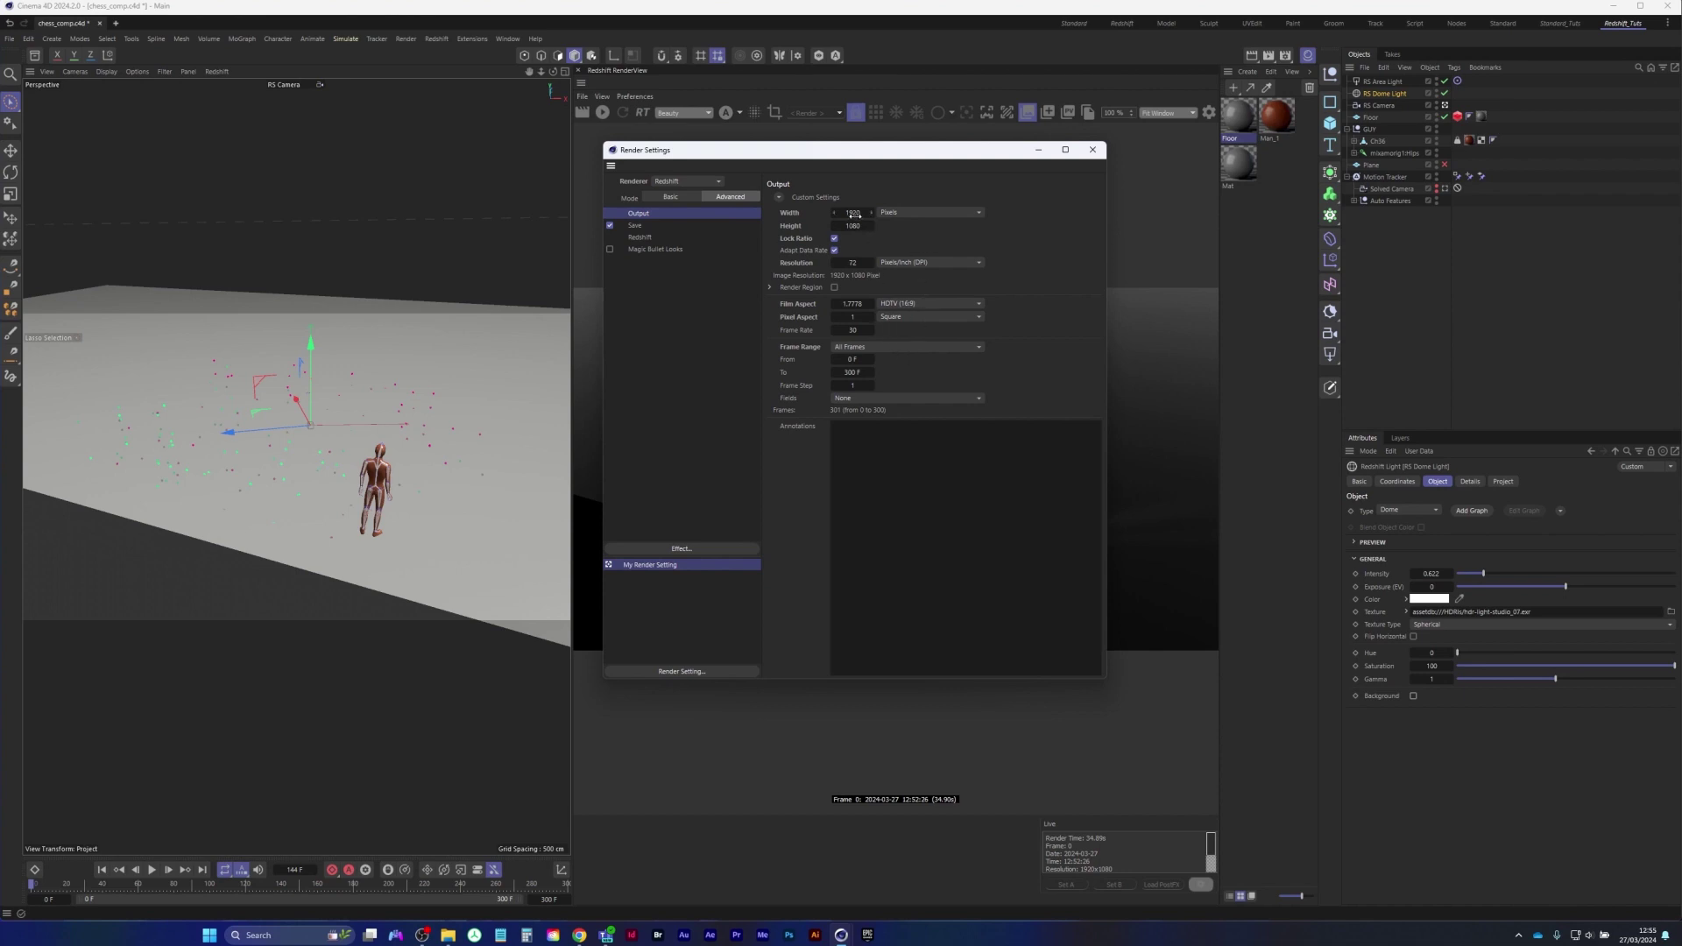
pyautogui.click(634, 226)
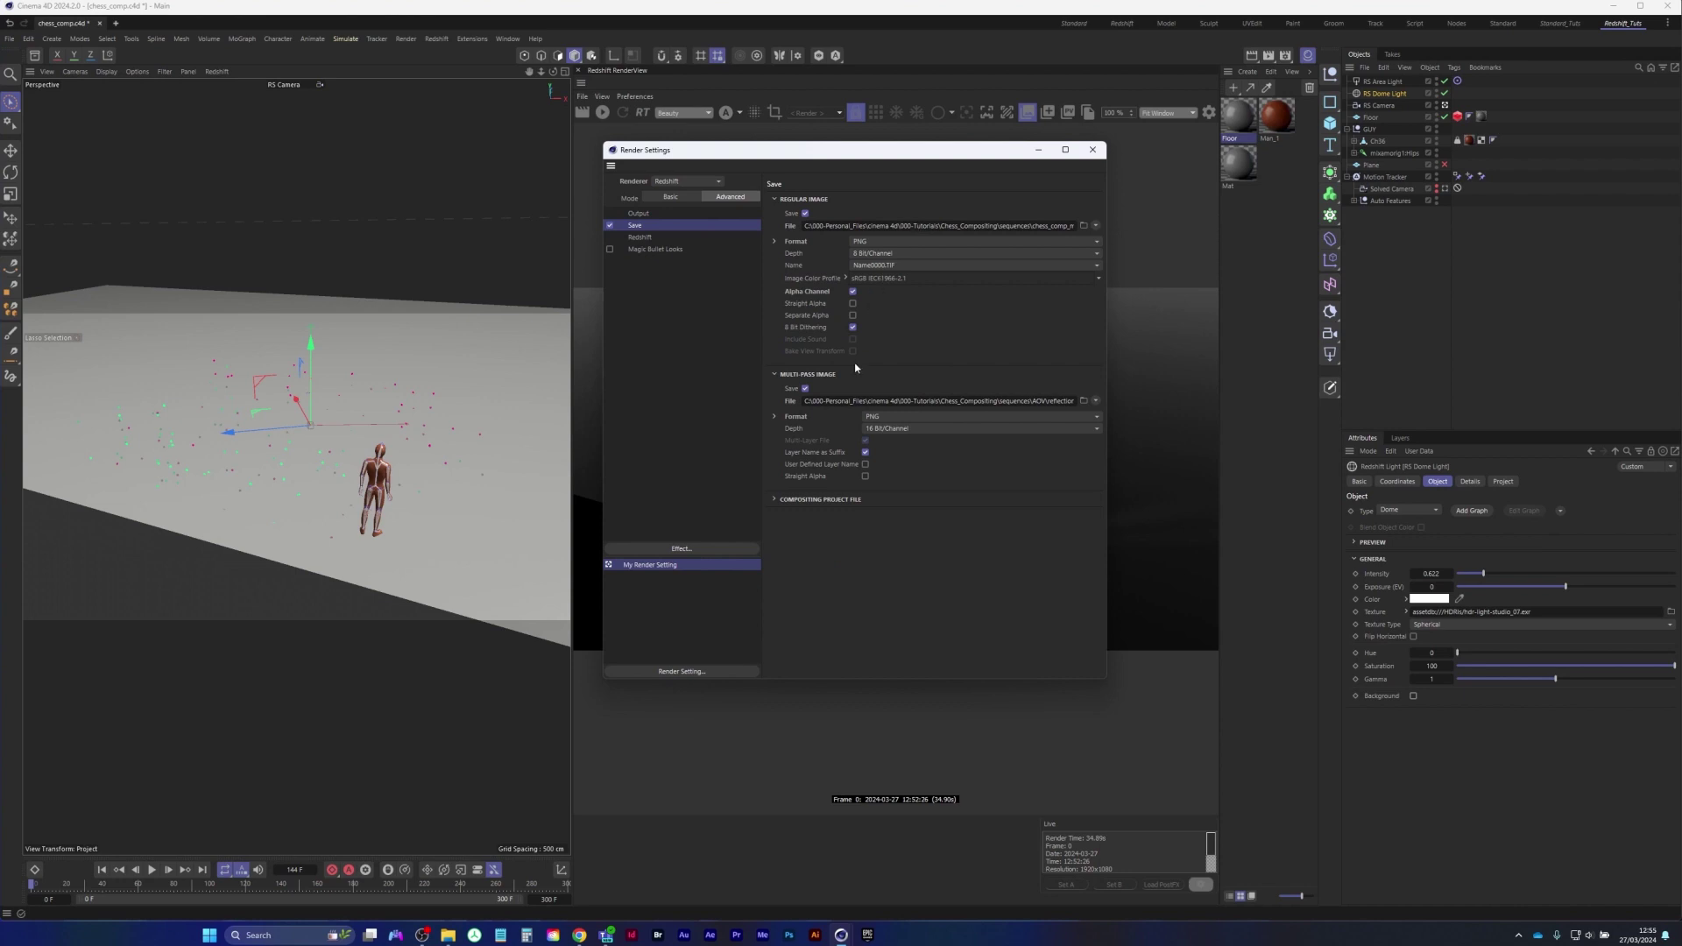
pyautogui.click(639, 238)
pyautogui.click(830, 198)
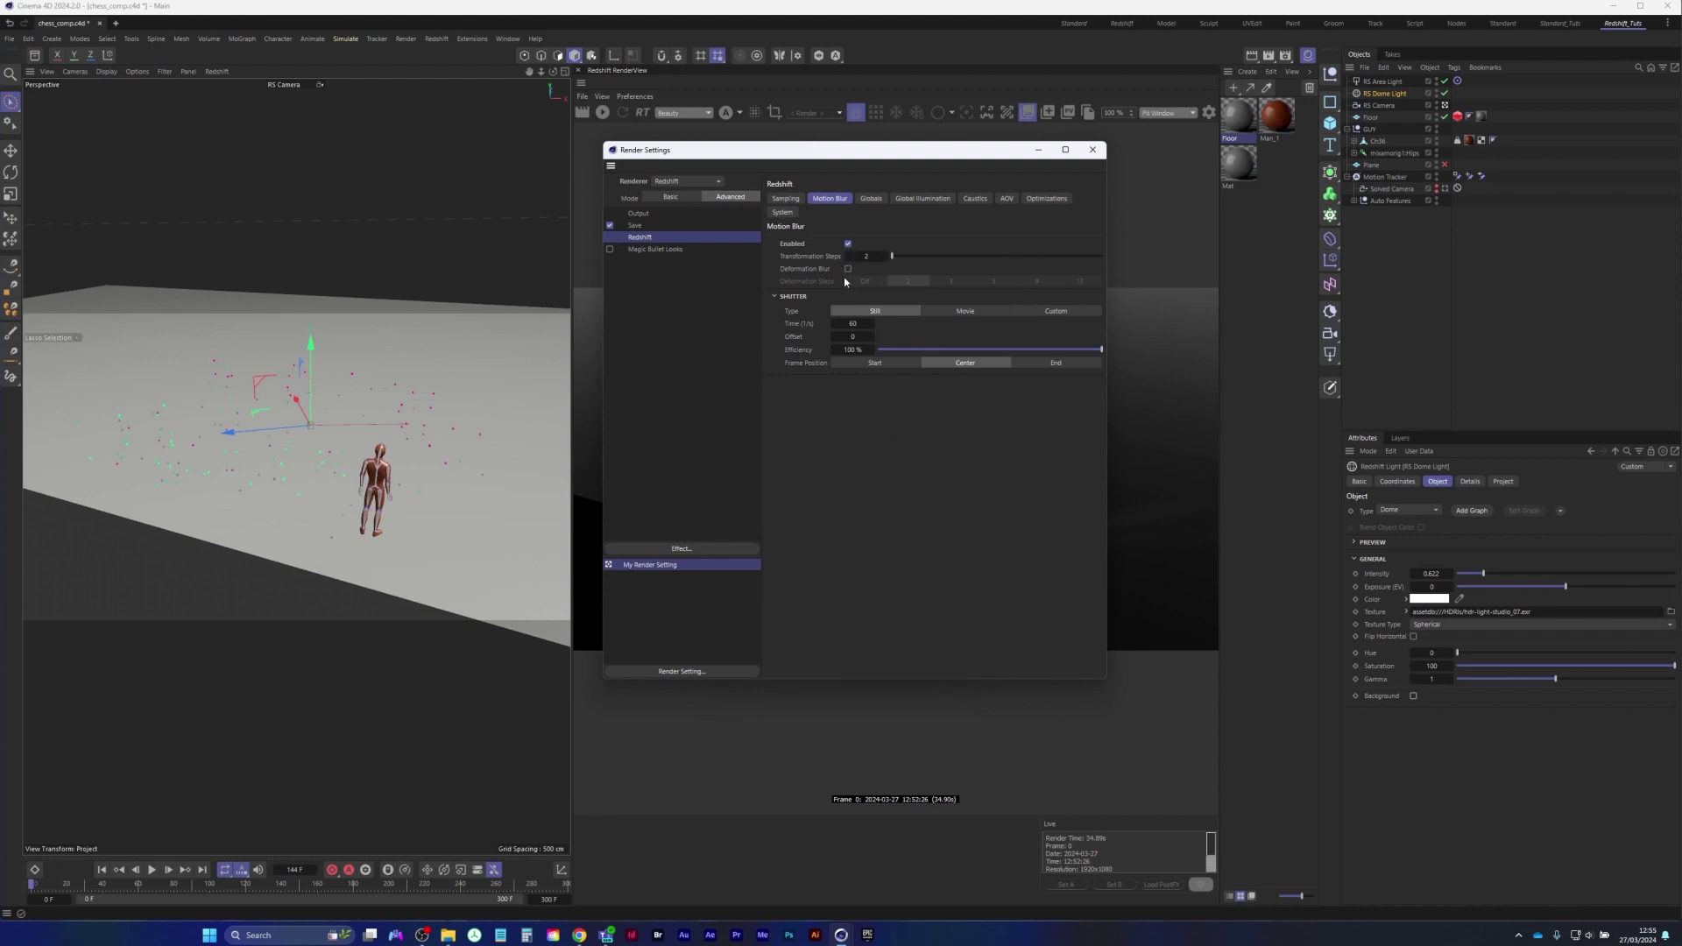
pyautogui.click(1093, 152)
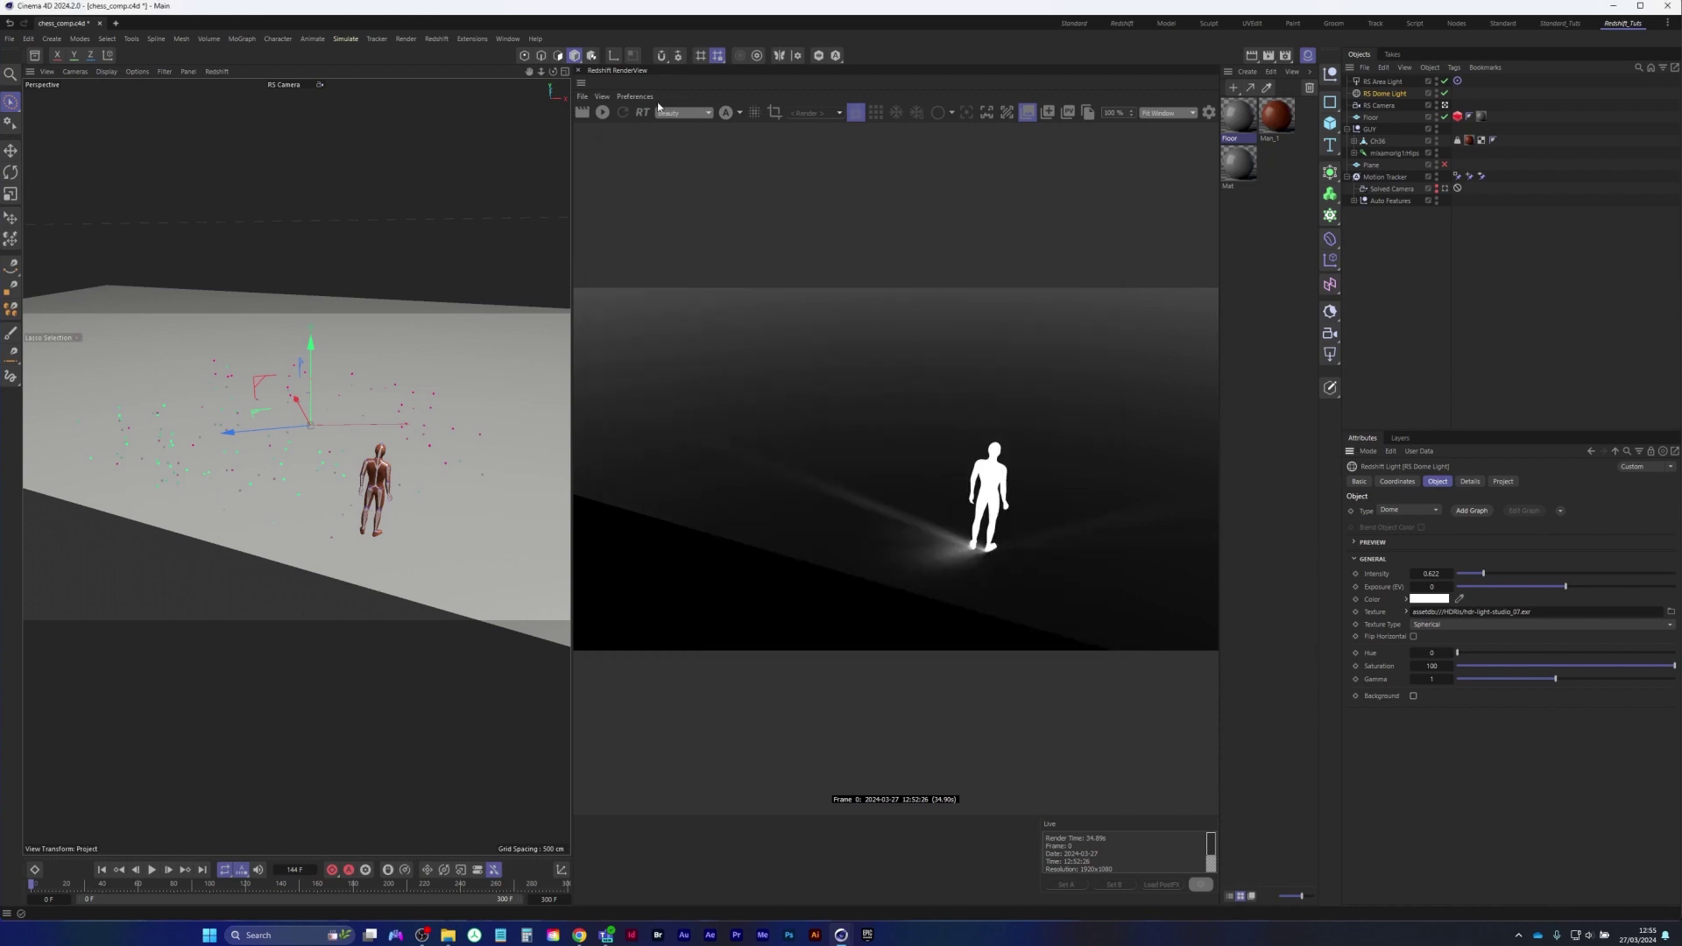
# Start the live render in colour, set the RS Camera background to Override, and view the figure at original size
pyautogui.click(727, 113)
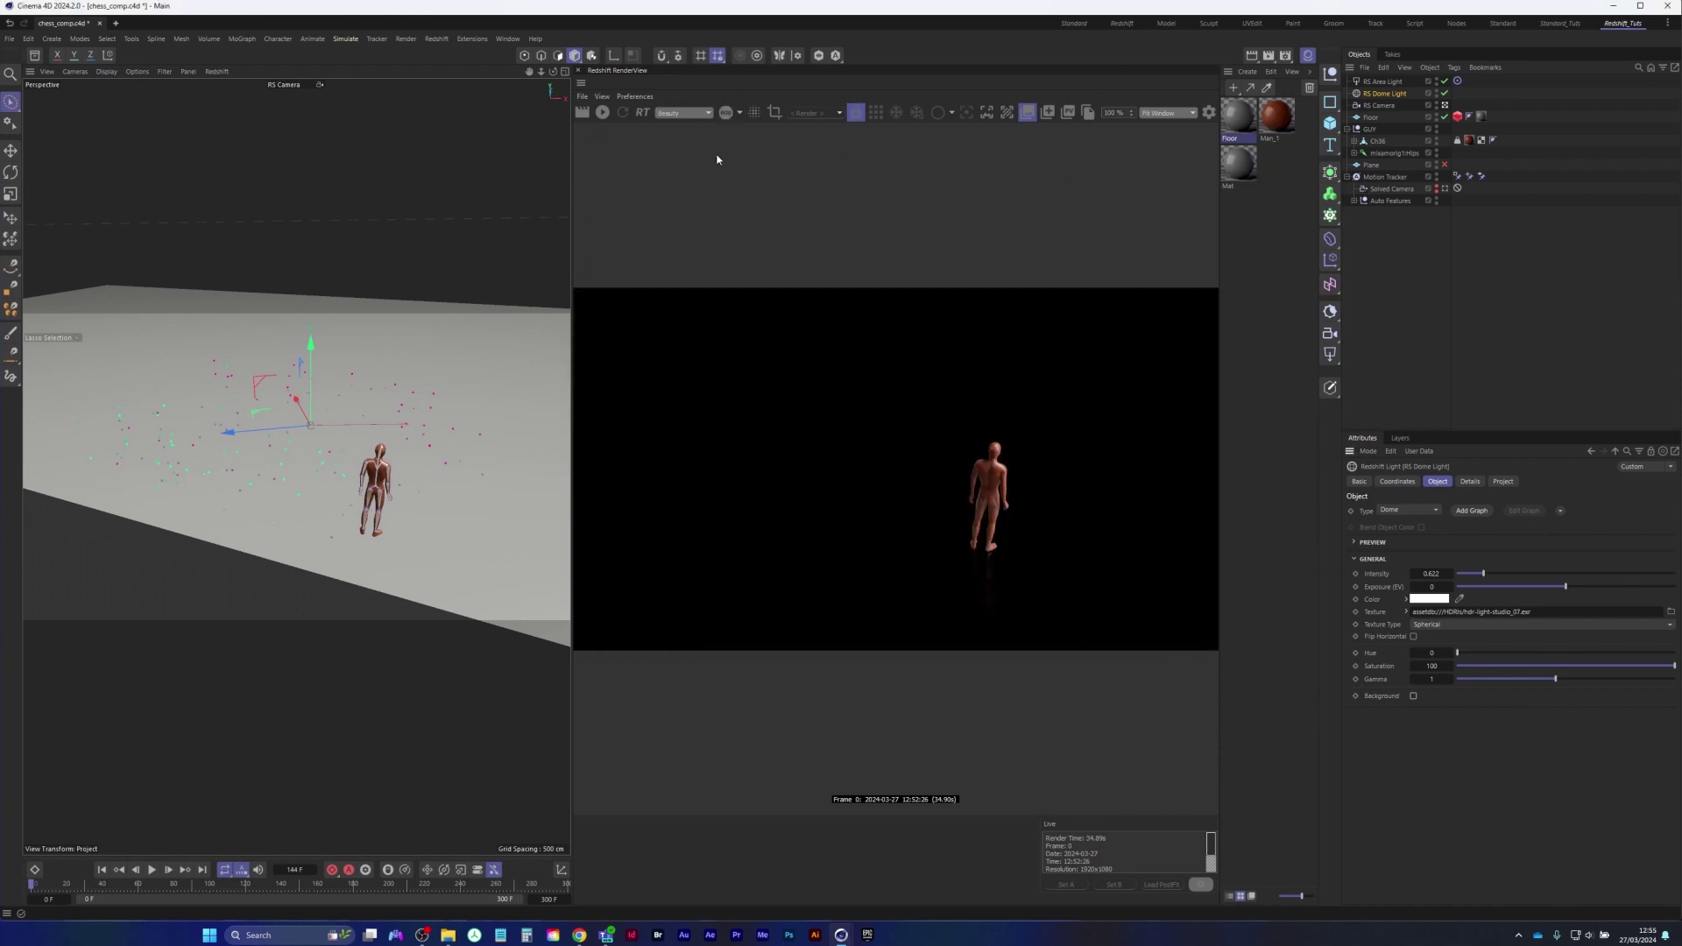
pyautogui.click(602, 113)
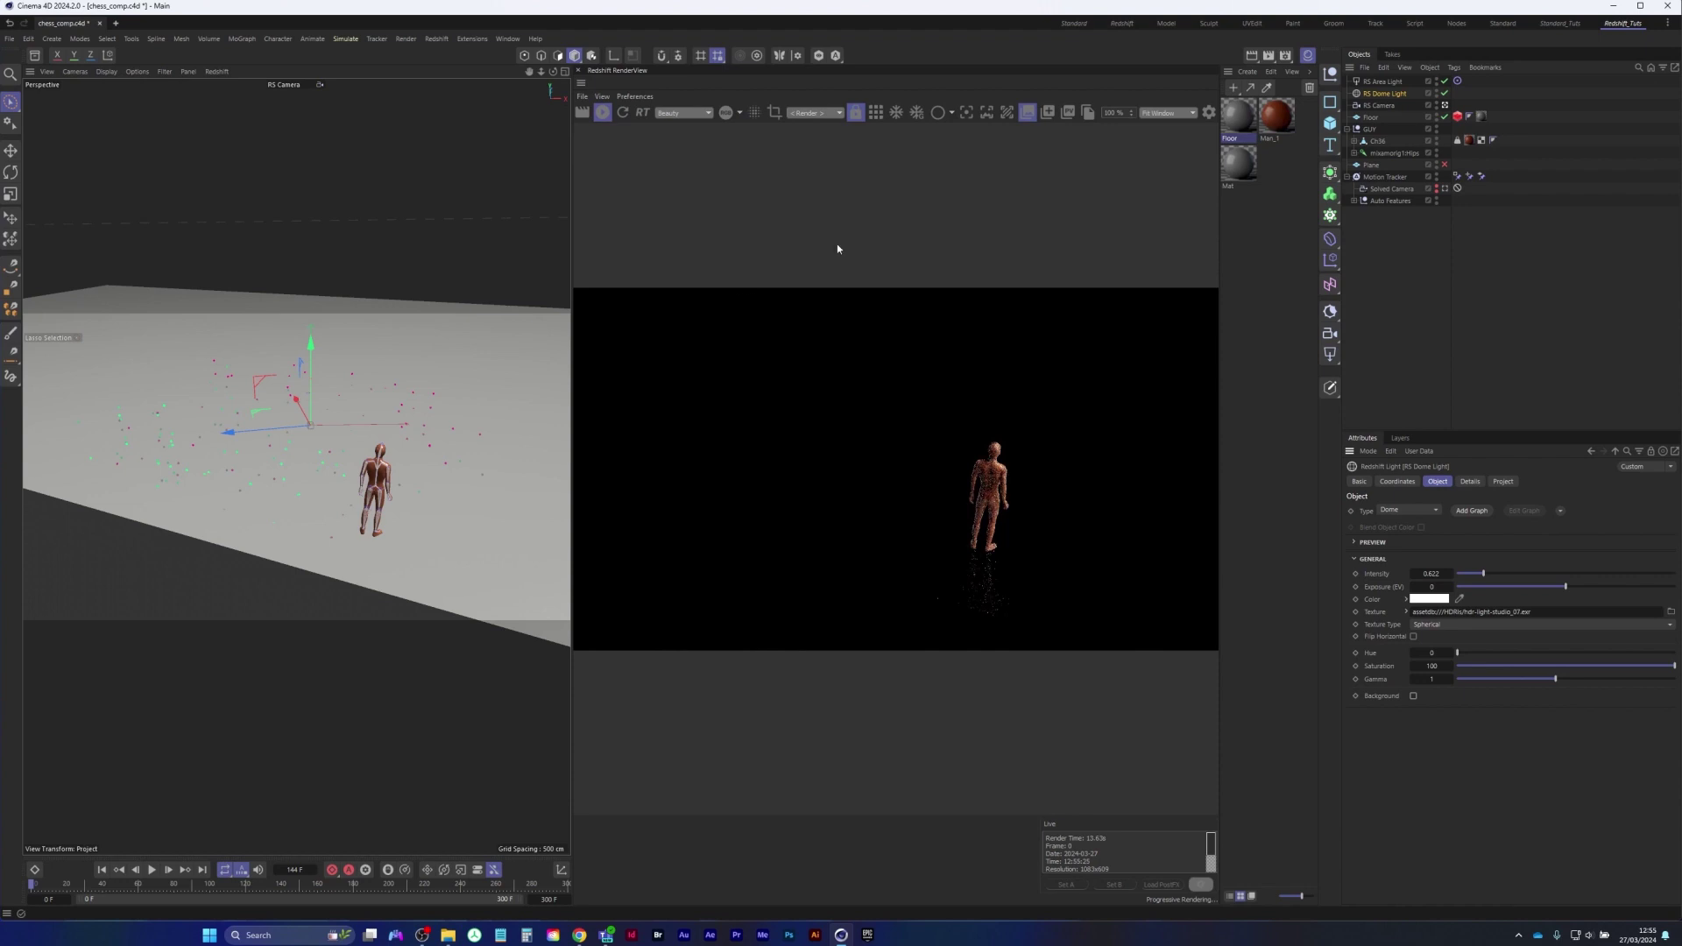
pyautogui.click(1380, 105)
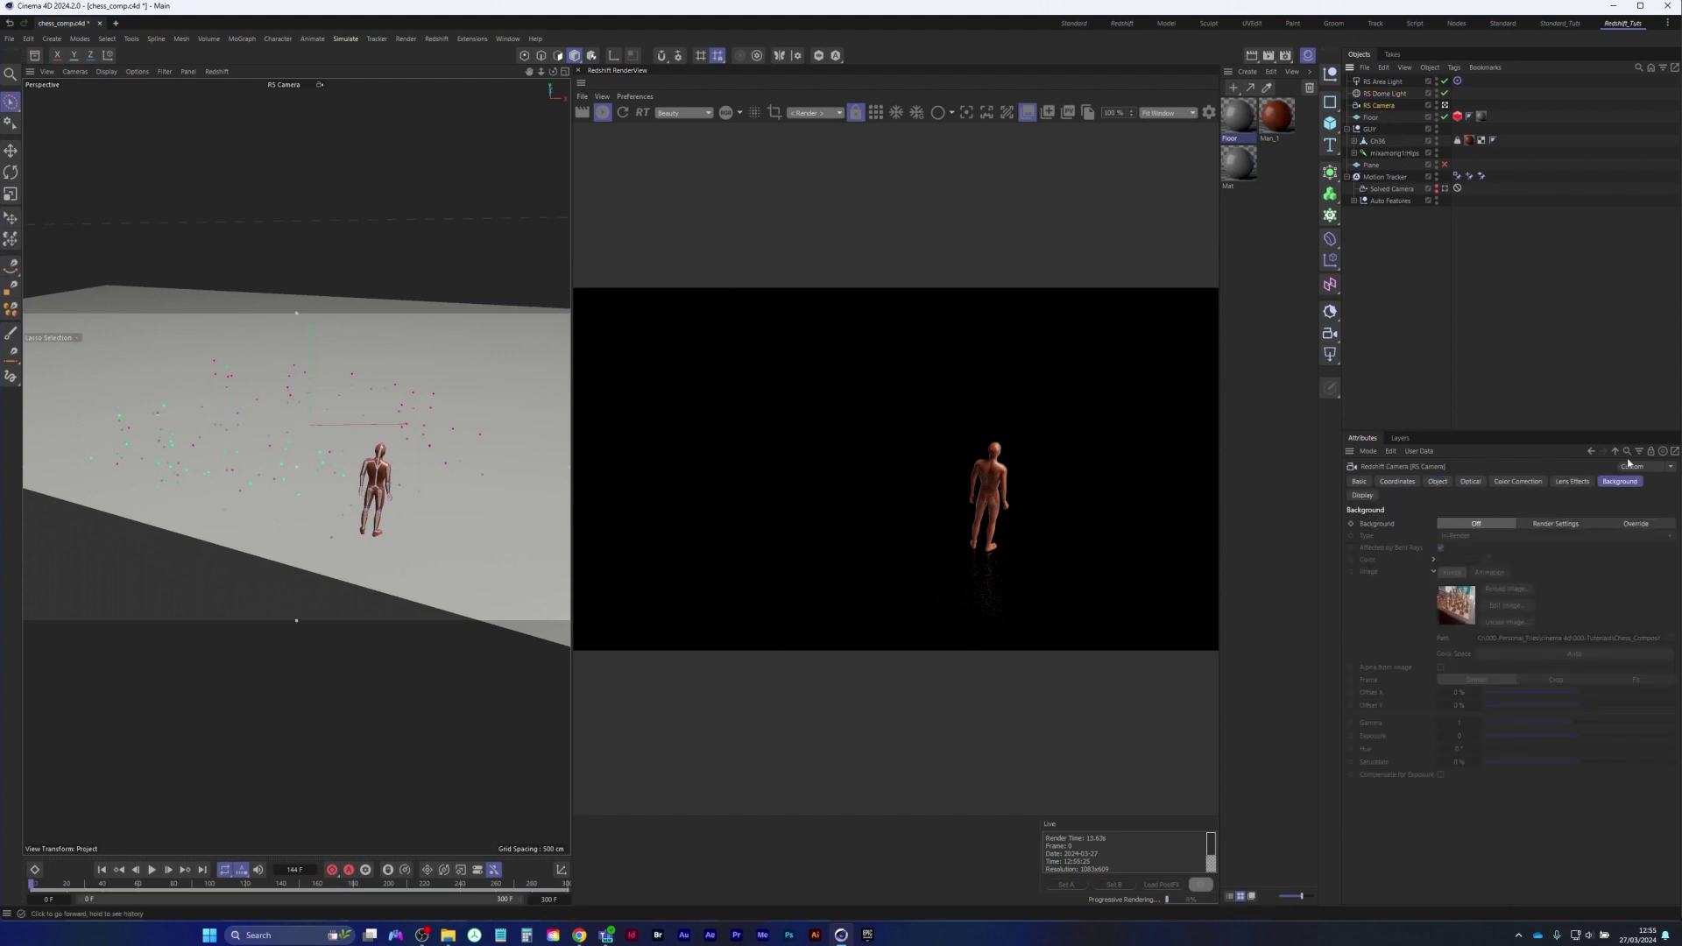
pyautogui.click(1636, 525)
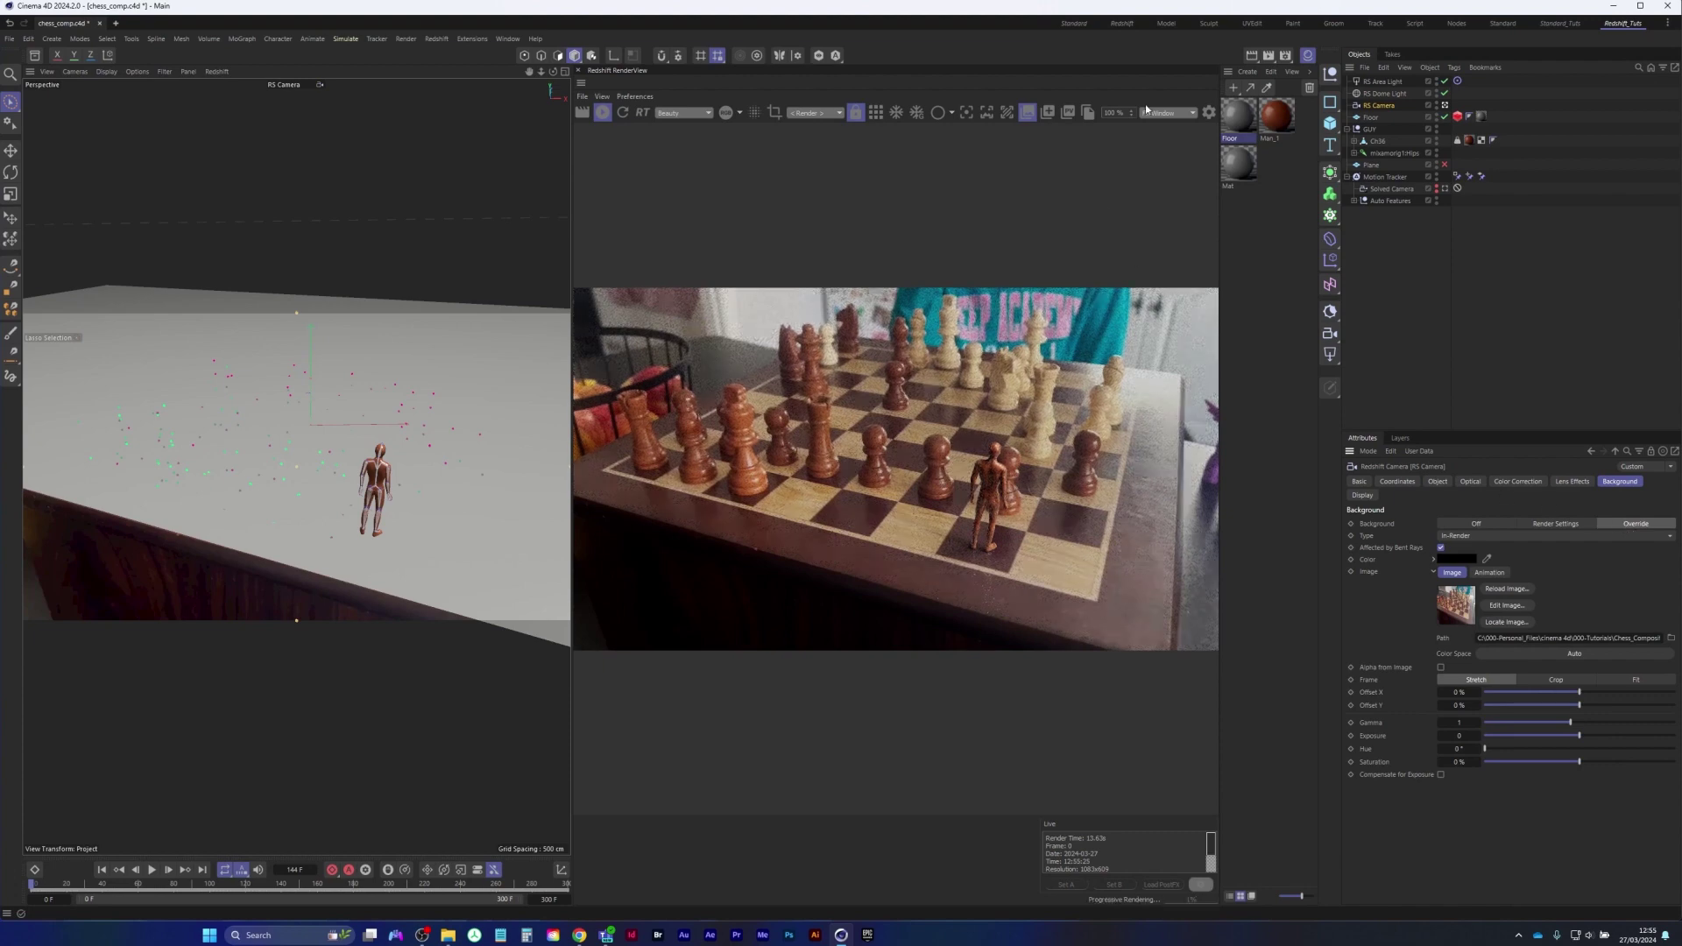
pyautogui.click(1169, 124)
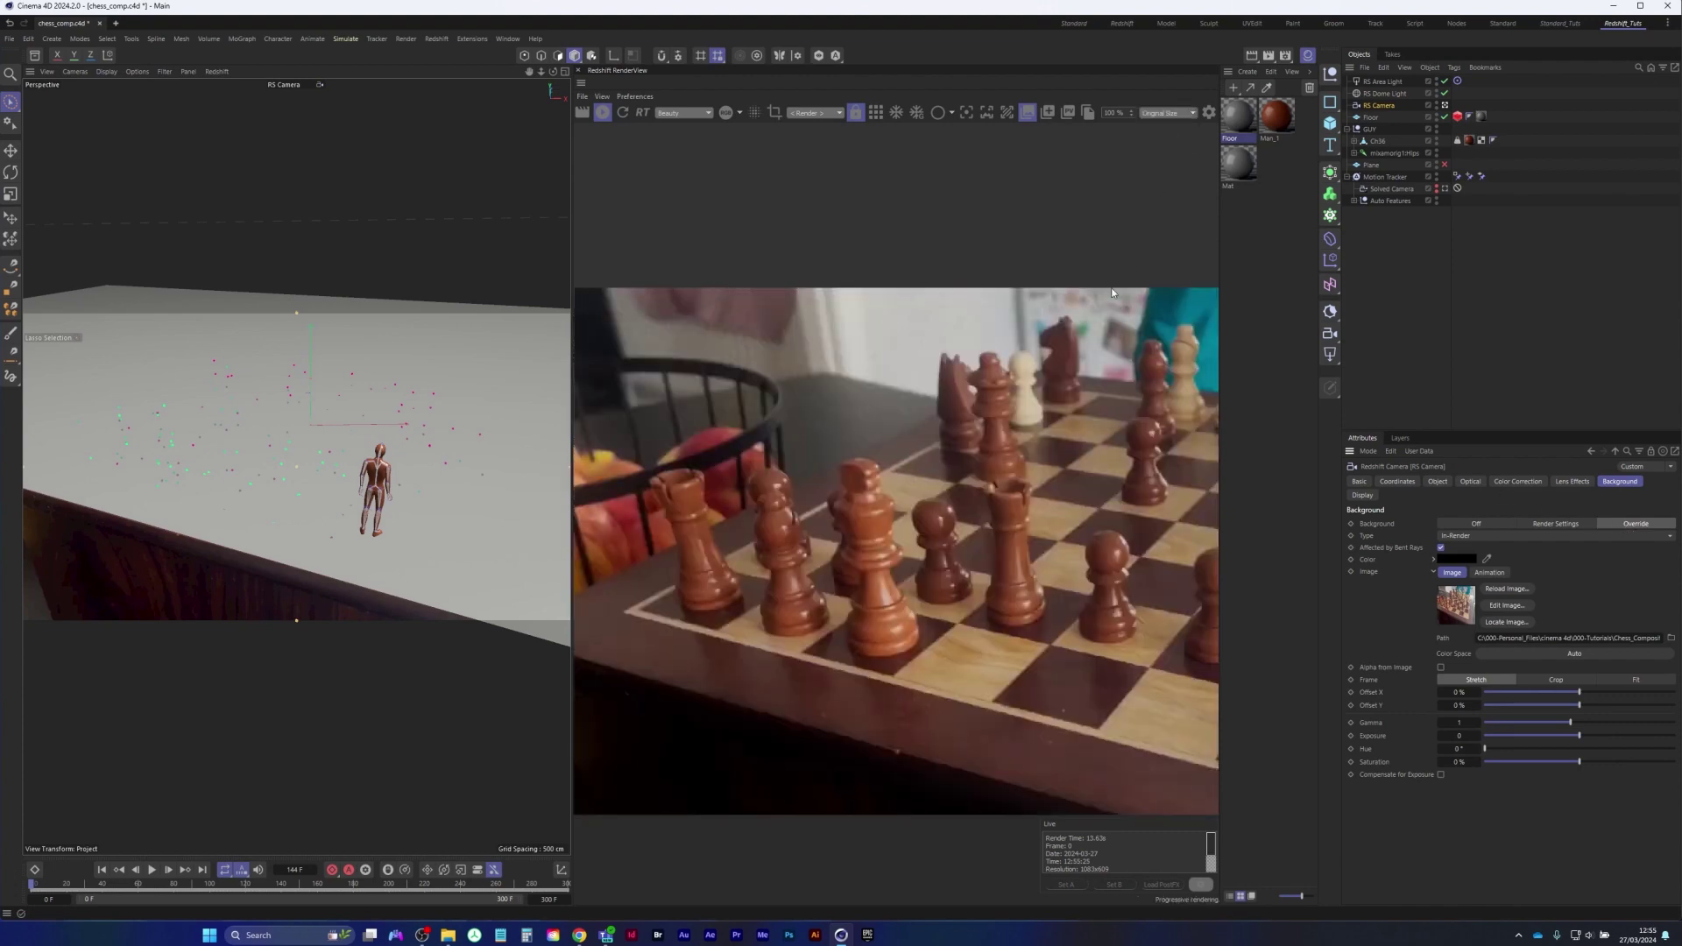
pyautogui.moveTo(1124, 641); pyautogui.dragTo(840, 537)
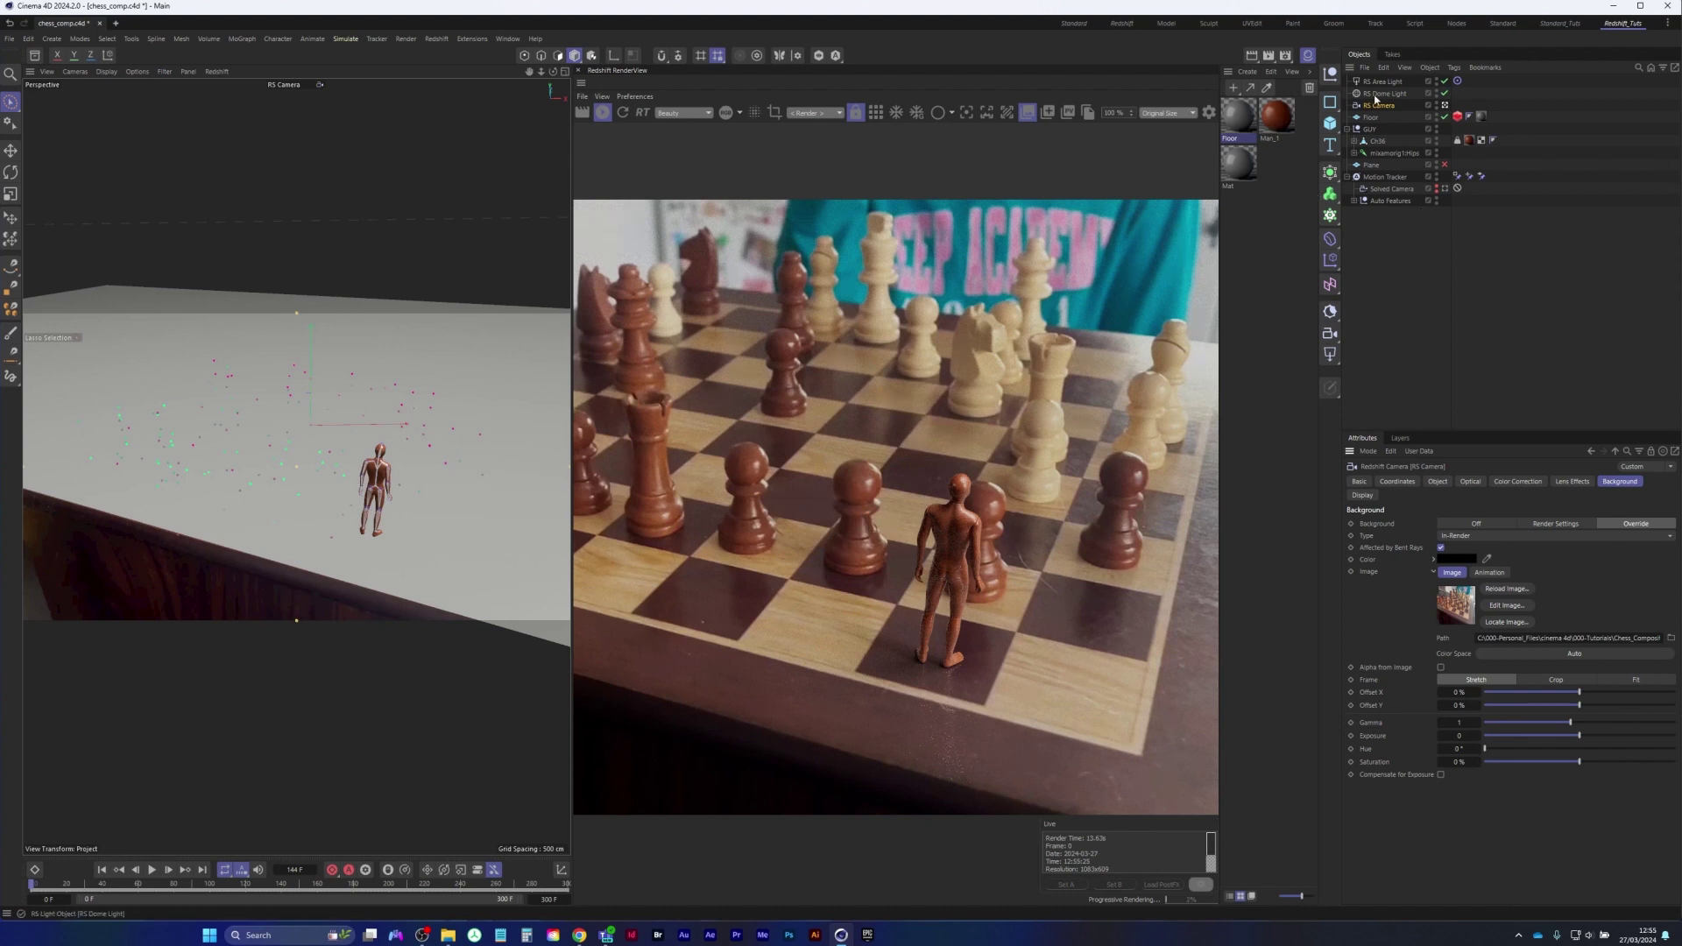
# Show the camera in the top view, enable its bokeh and set the aperture to 2
pyautogui.middleClick(319, 400)
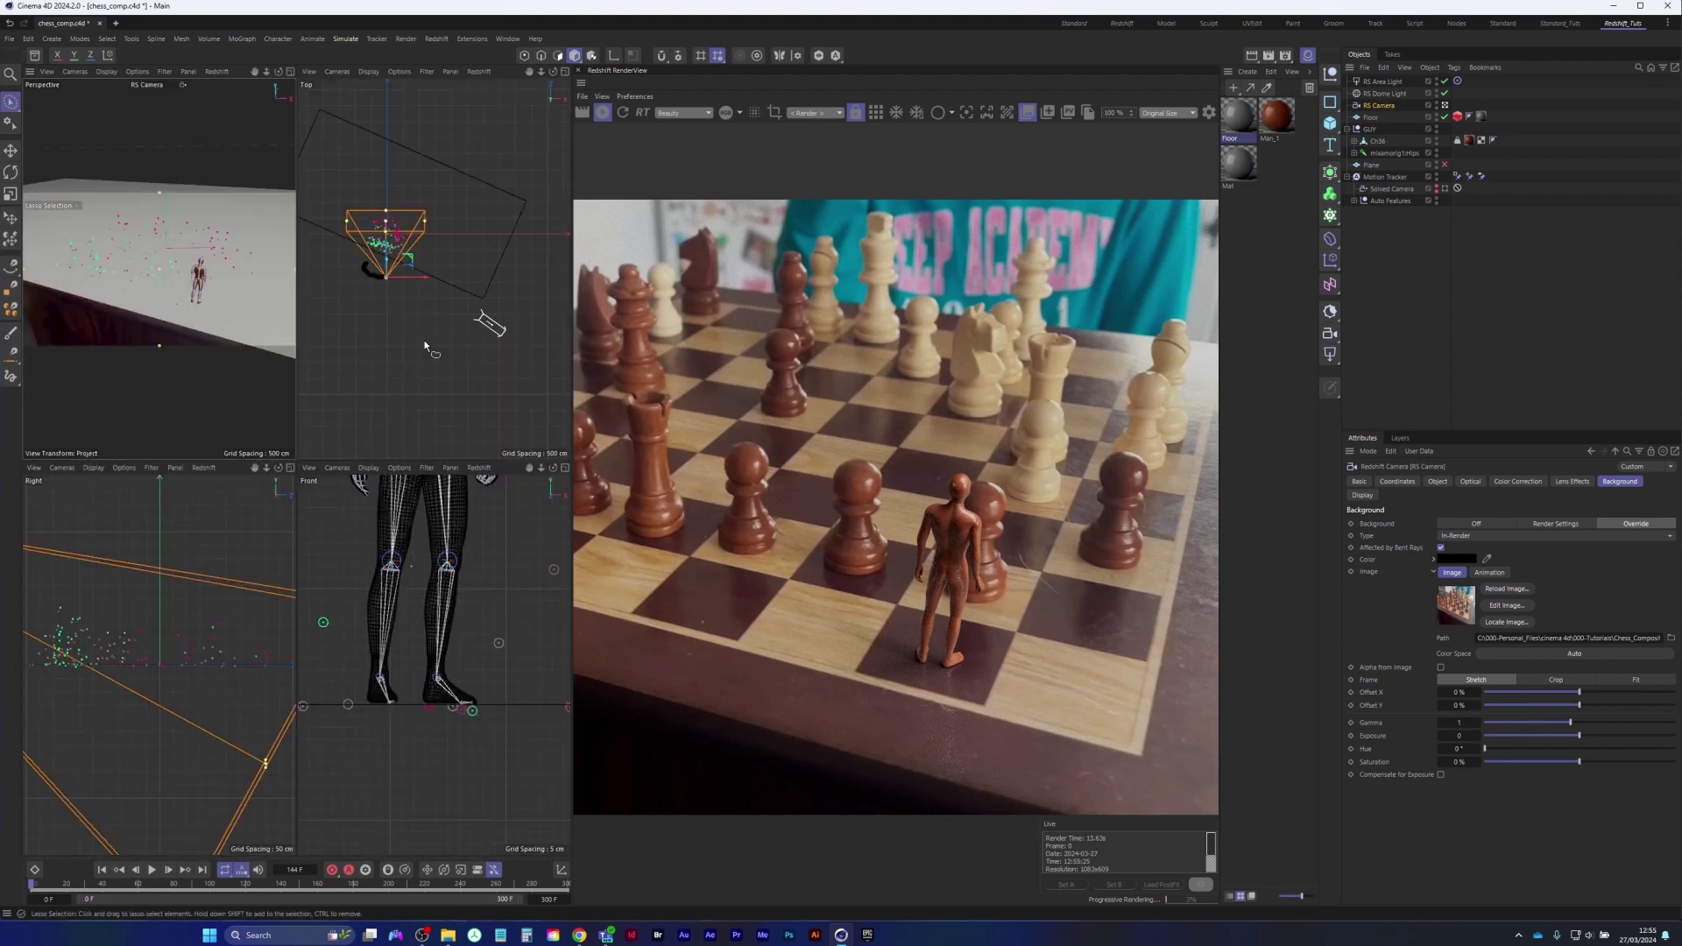
pyautogui.middleClick(424, 347)
pyautogui.scroll(-2, 285, 409)
pyautogui.scroll(5, 291, 440)
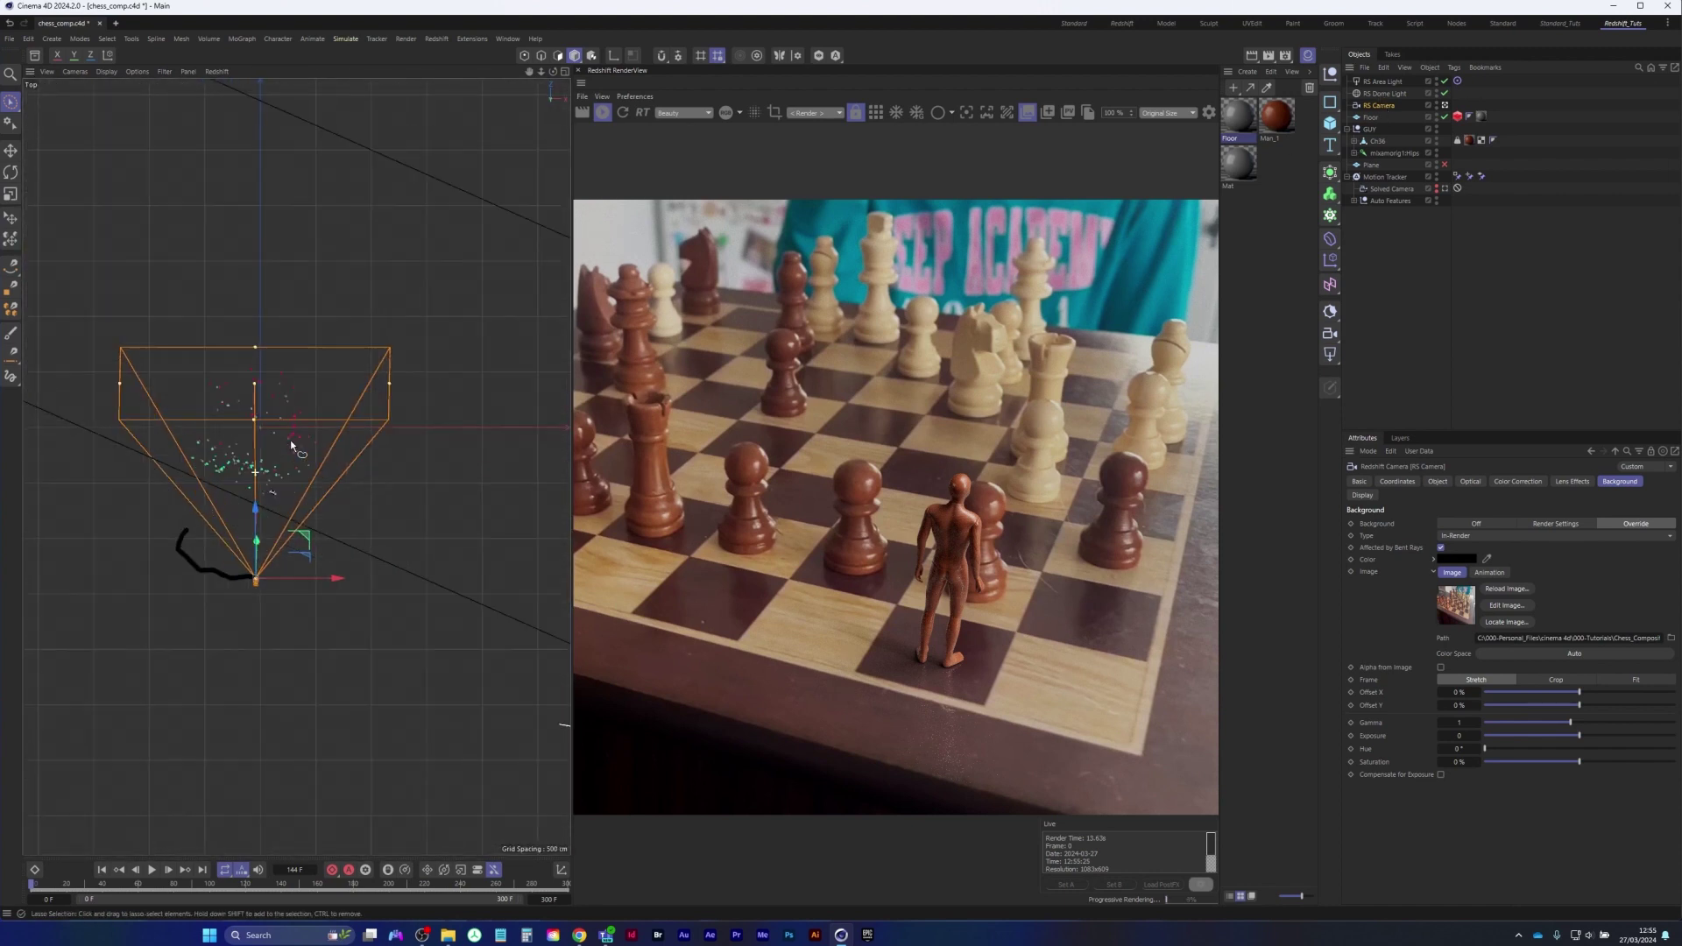
pyautogui.scroll(2, 291, 440)
pyautogui.scroll(-2, 300, 455)
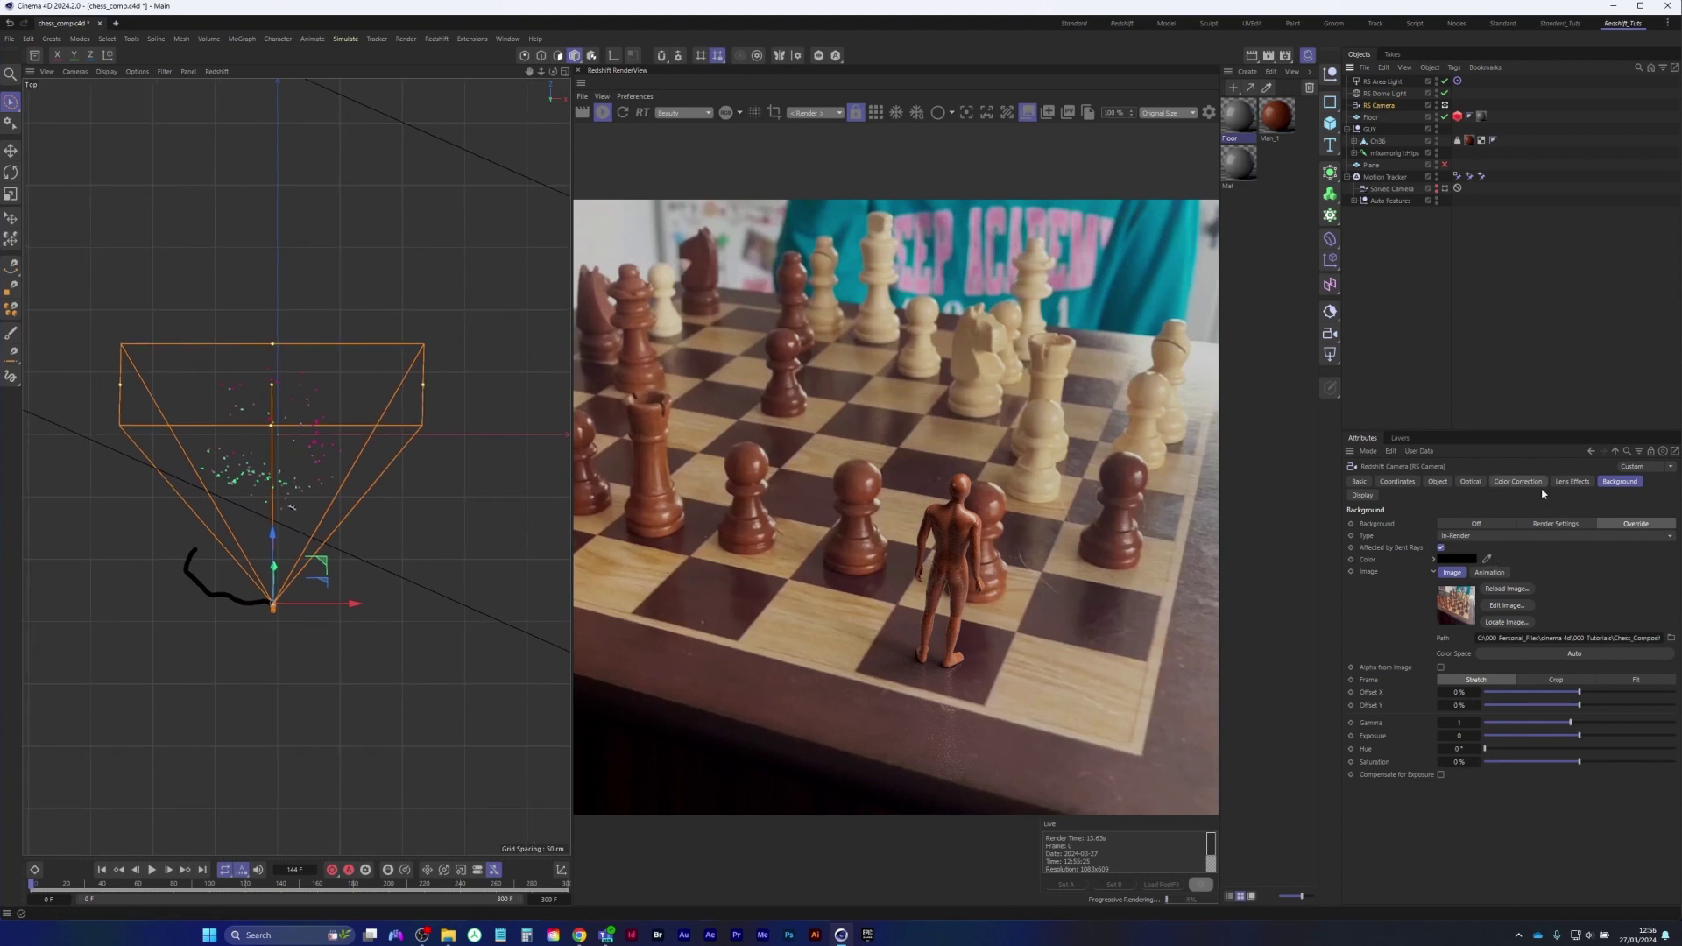
pyautogui.click(1469, 482)
pyautogui.click(1419, 674)
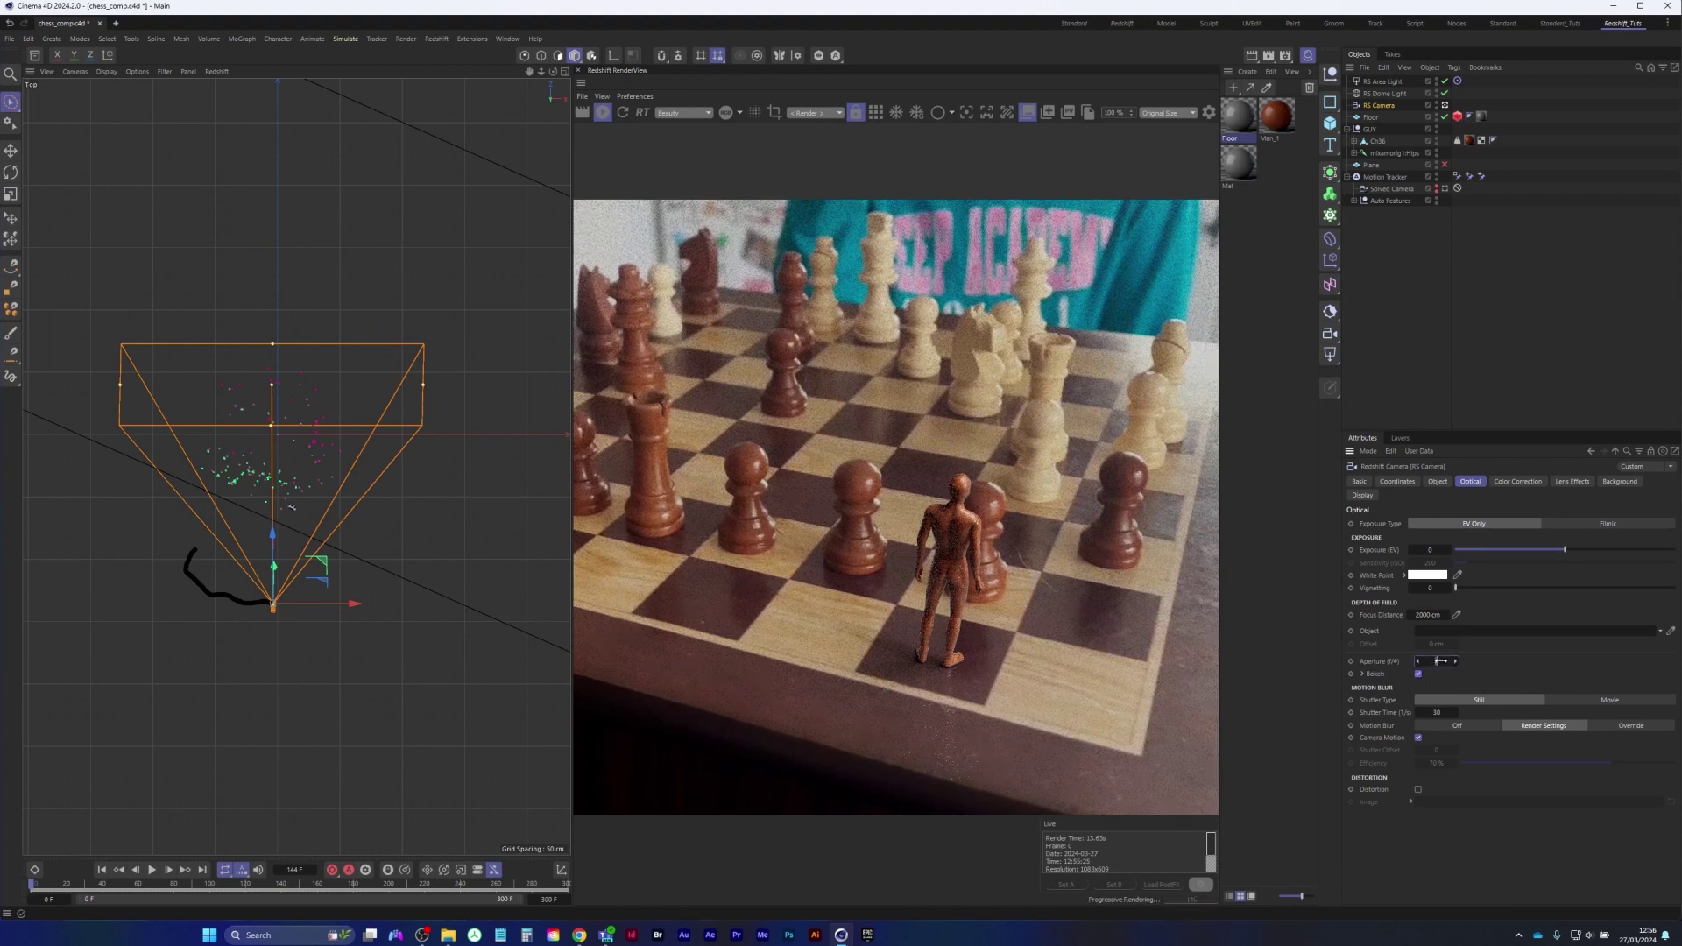
pyautogui.write('2')
pyautogui.press('Return')
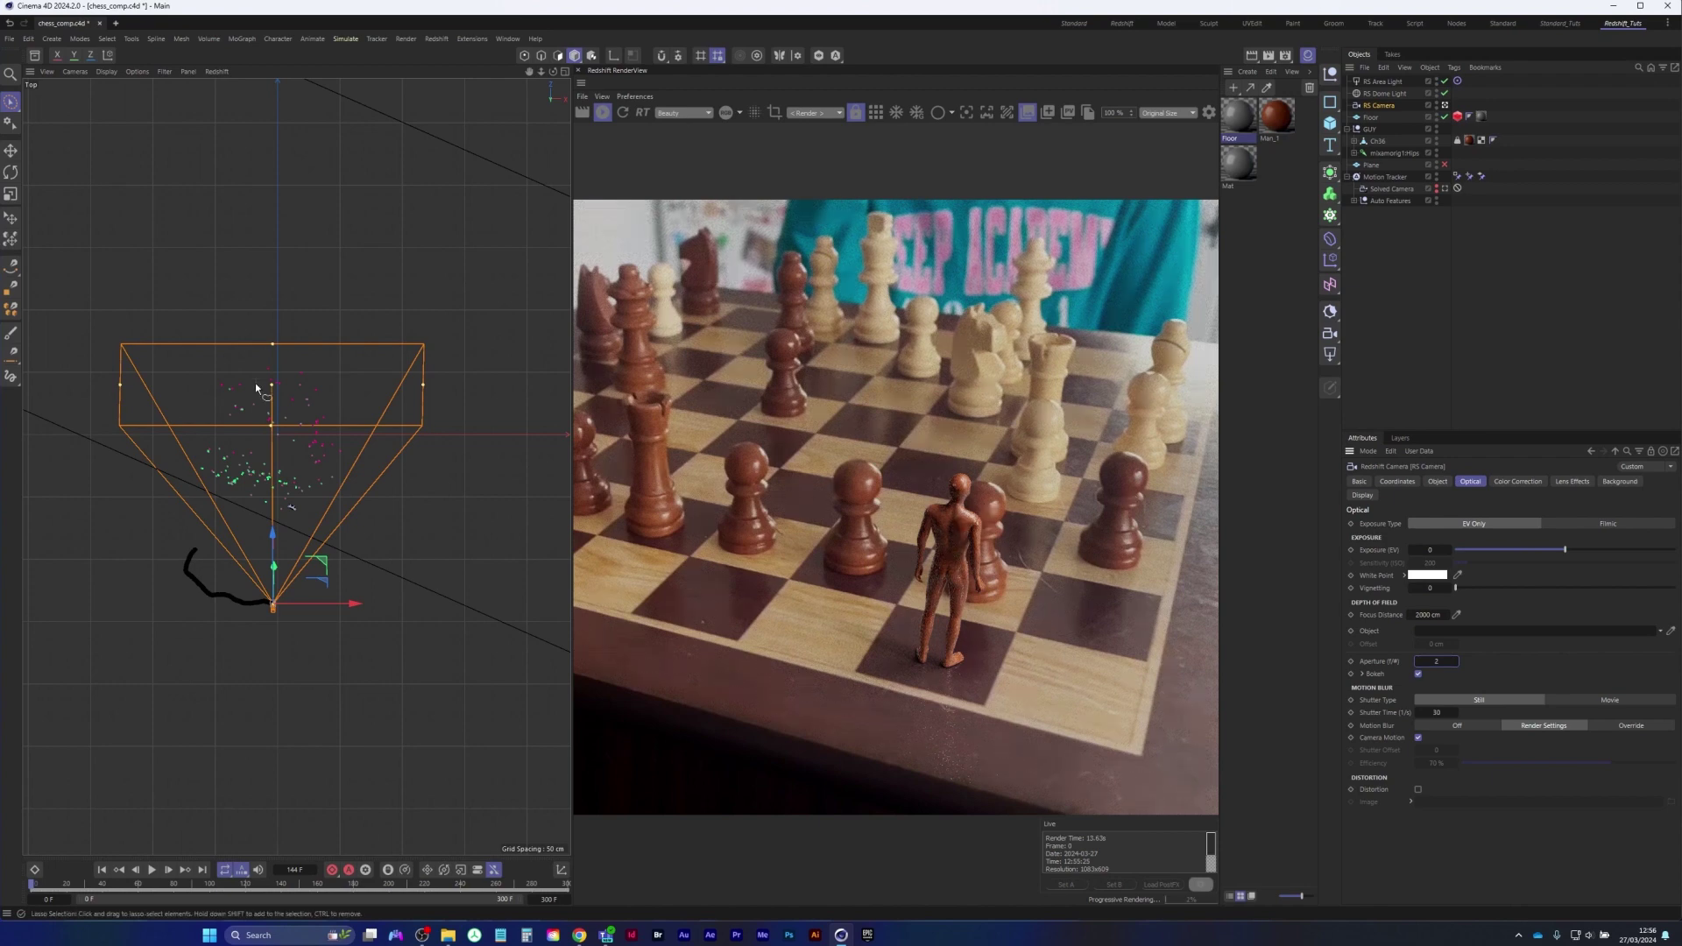
# Shorten the RS Camera's focus distance to about 1482 cm and check the figure with a temporary render region
pyautogui.moveTo(275, 387); pyautogui.dragTo(269, 445)
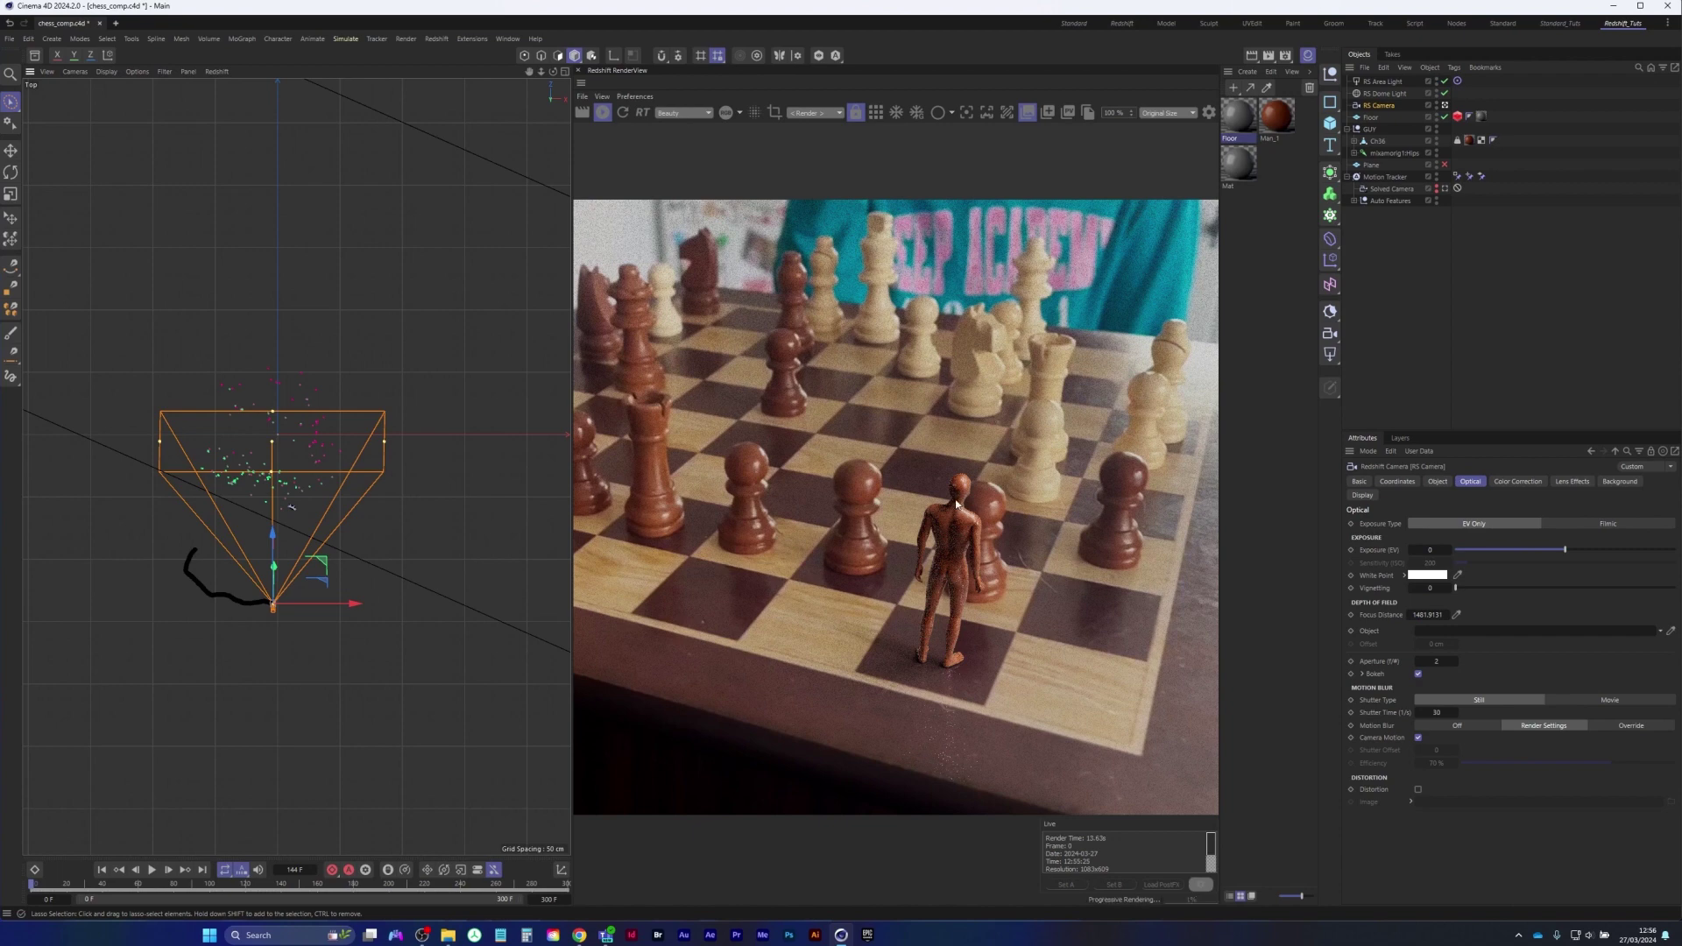
pyautogui.moveTo(860, 419); pyautogui.dragTo(1050, 727)
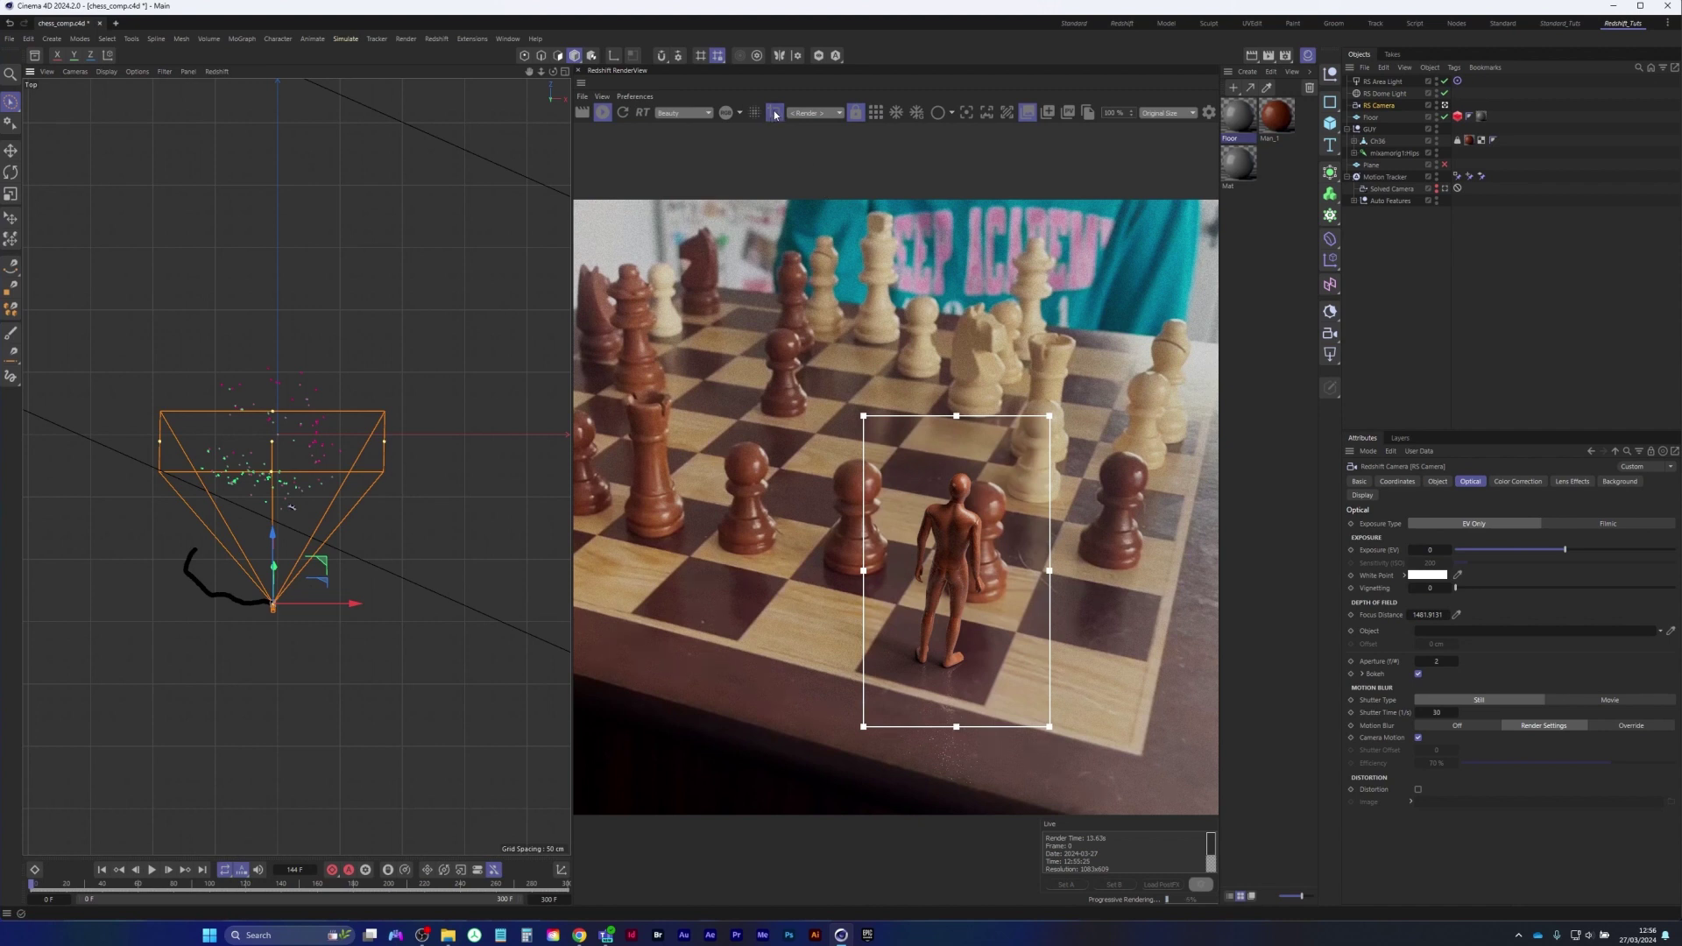
pyautogui.click(877, 114)
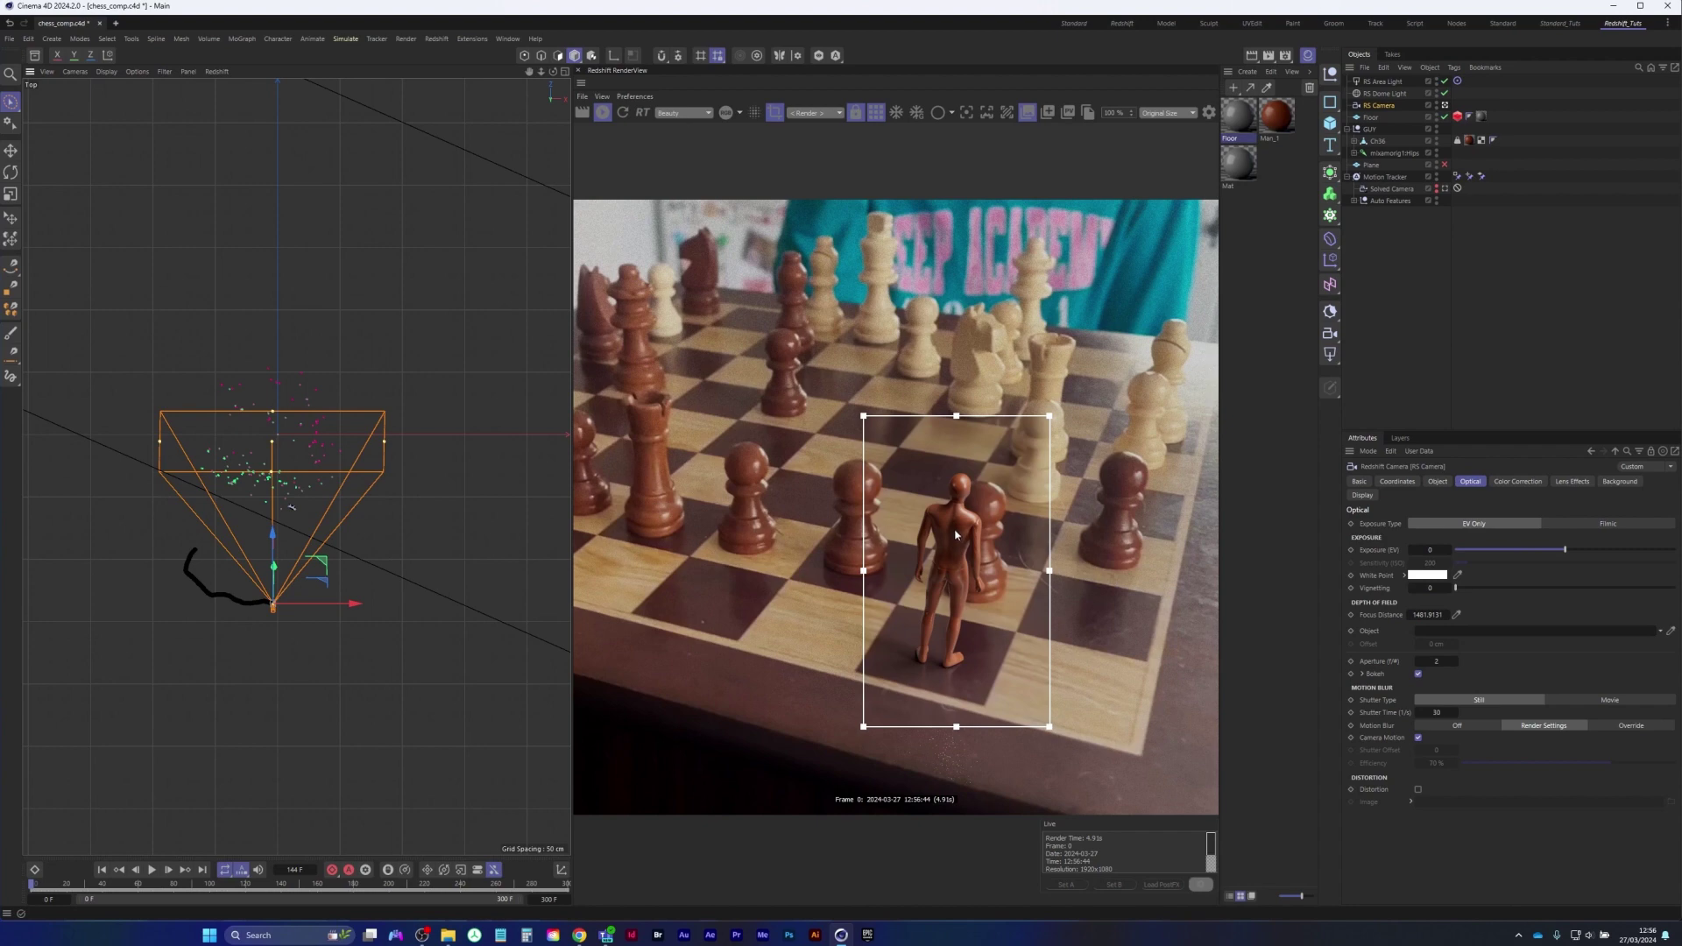
pyautogui.click(775, 112)
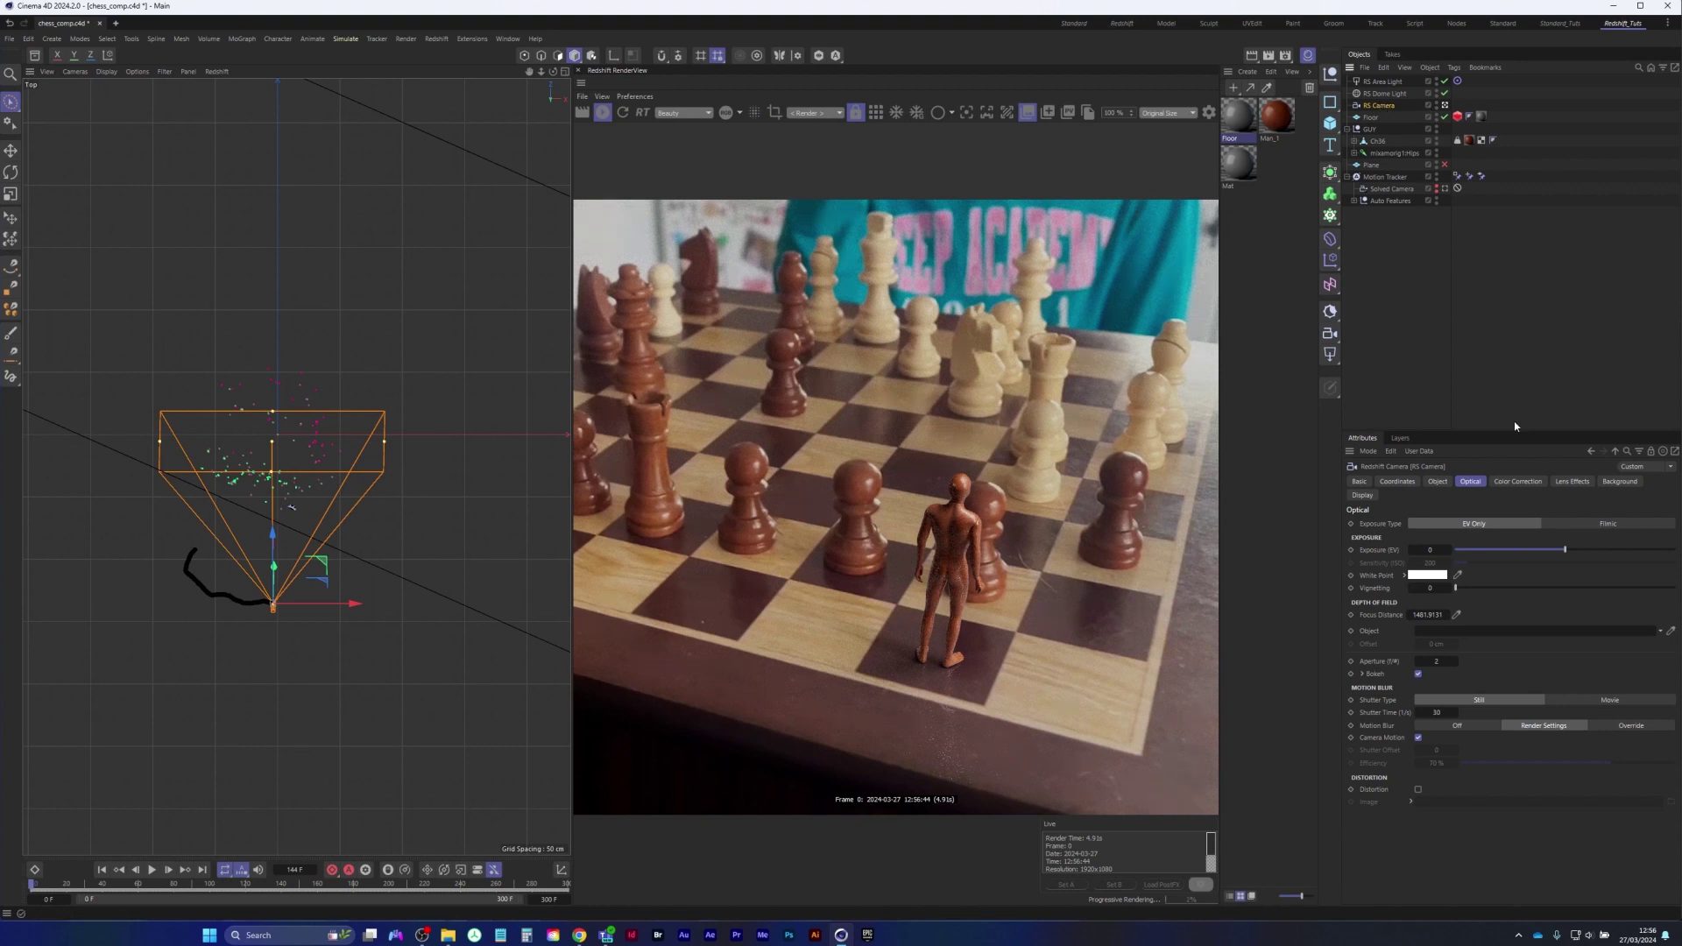
# Turn the RS Camera background off and check the render's alpha channel before returning to the colour view
pyautogui.click(1618, 484)
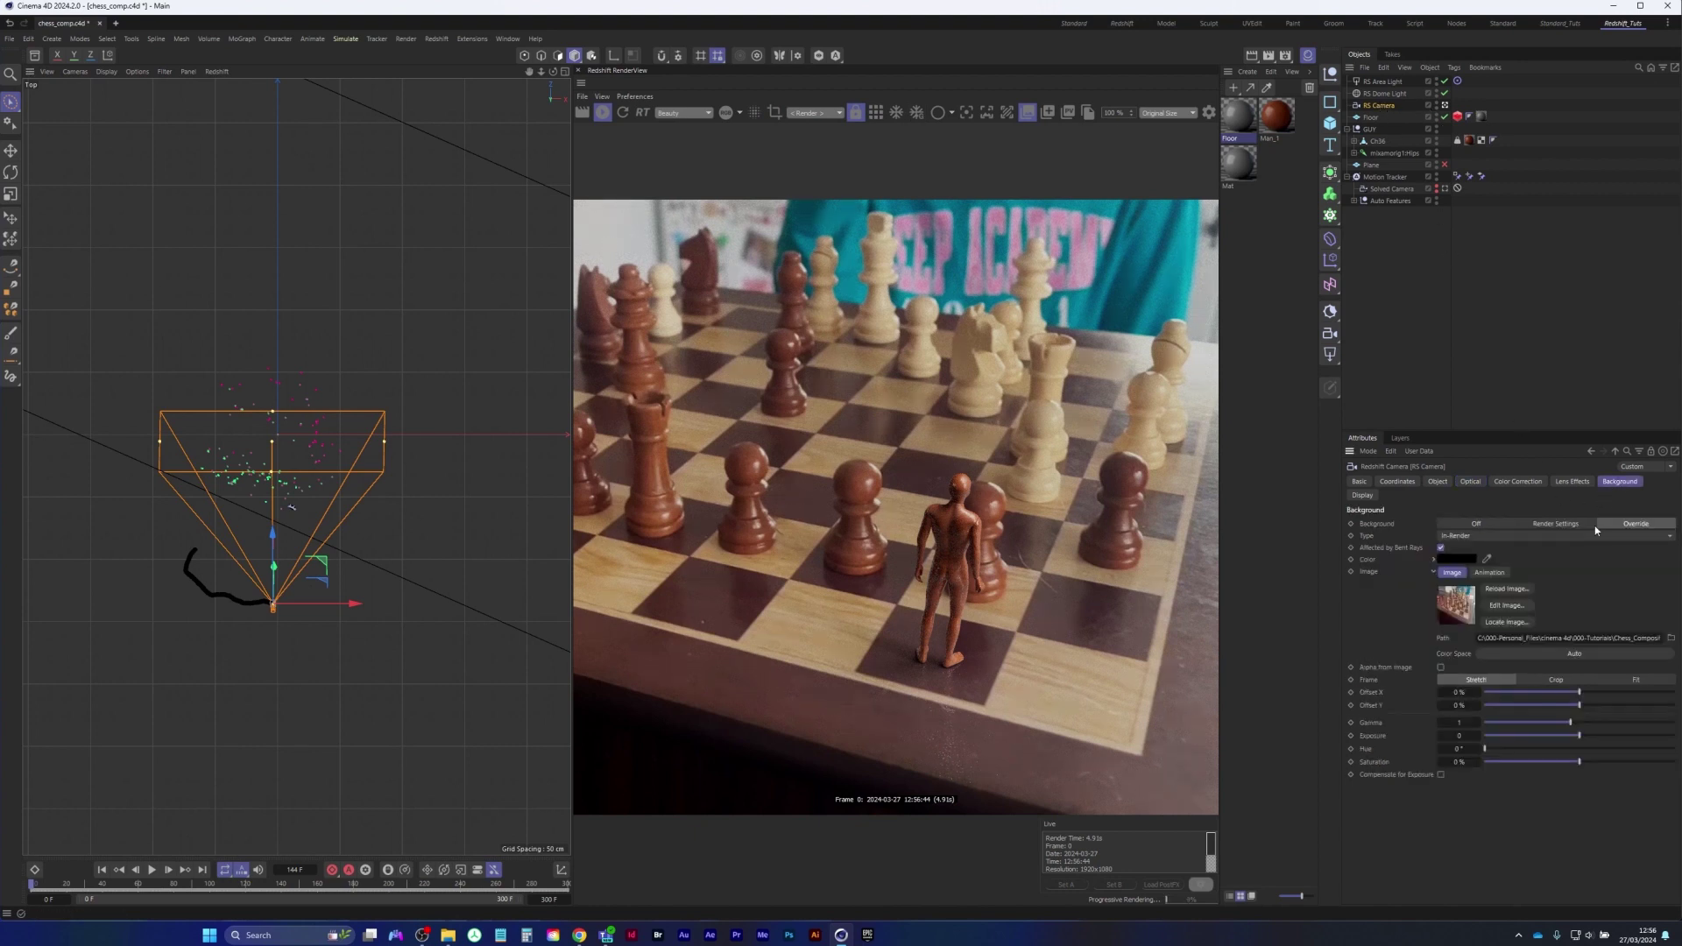
pyautogui.click(1474, 525)
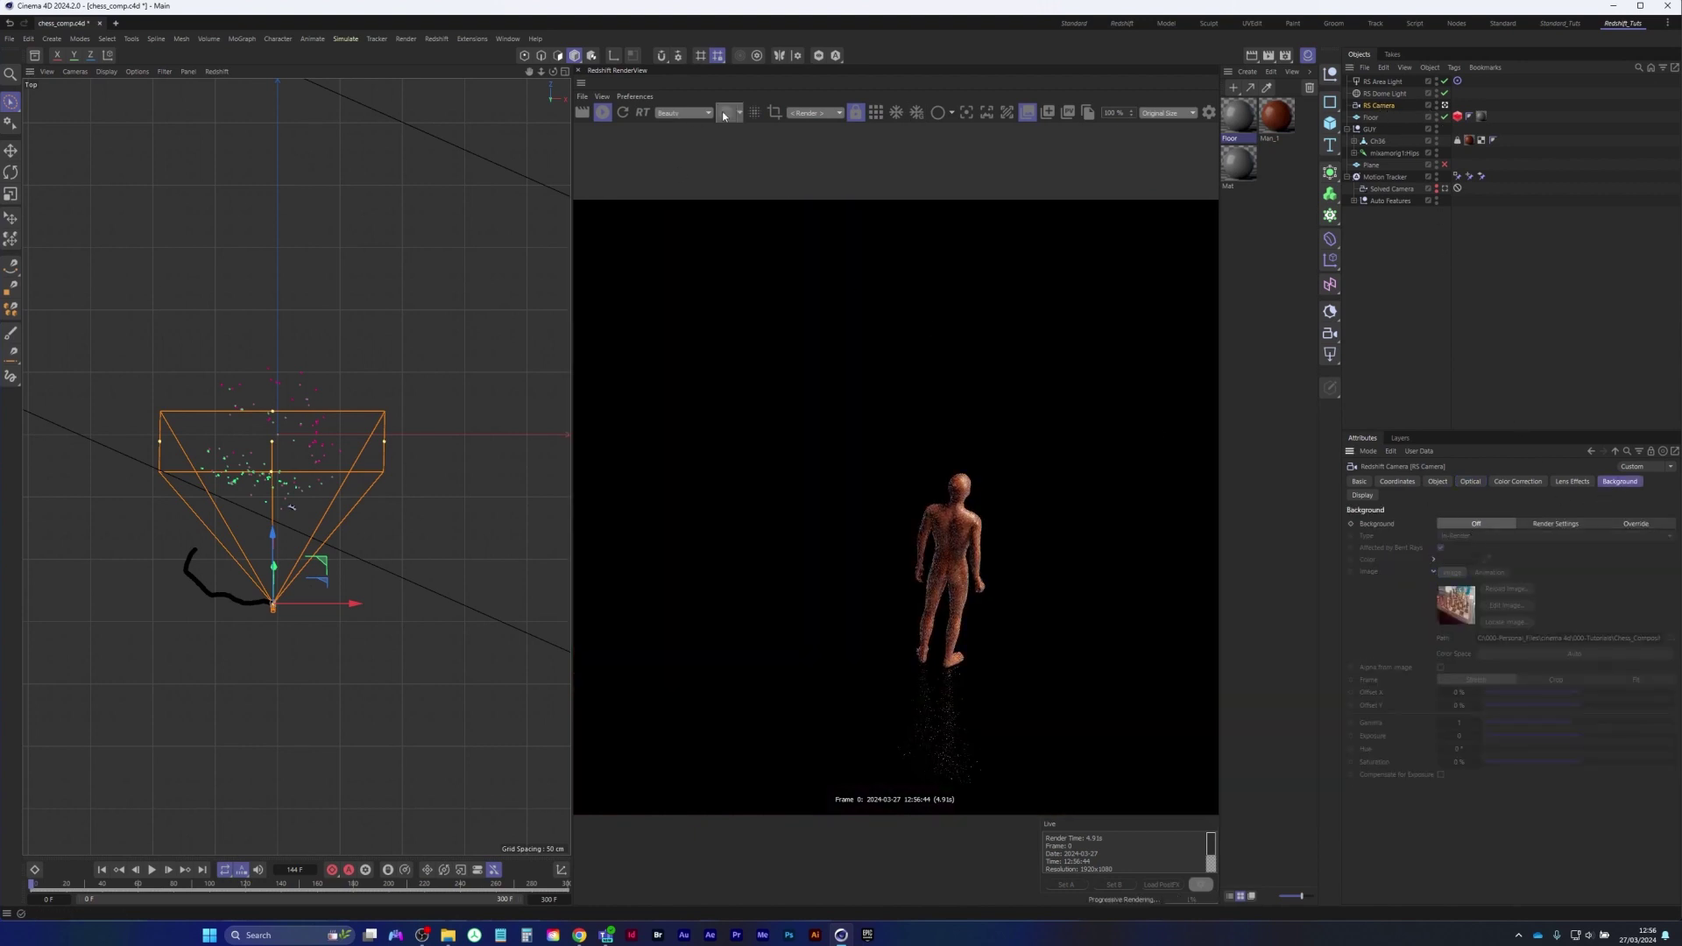
pyautogui.click(725, 112)
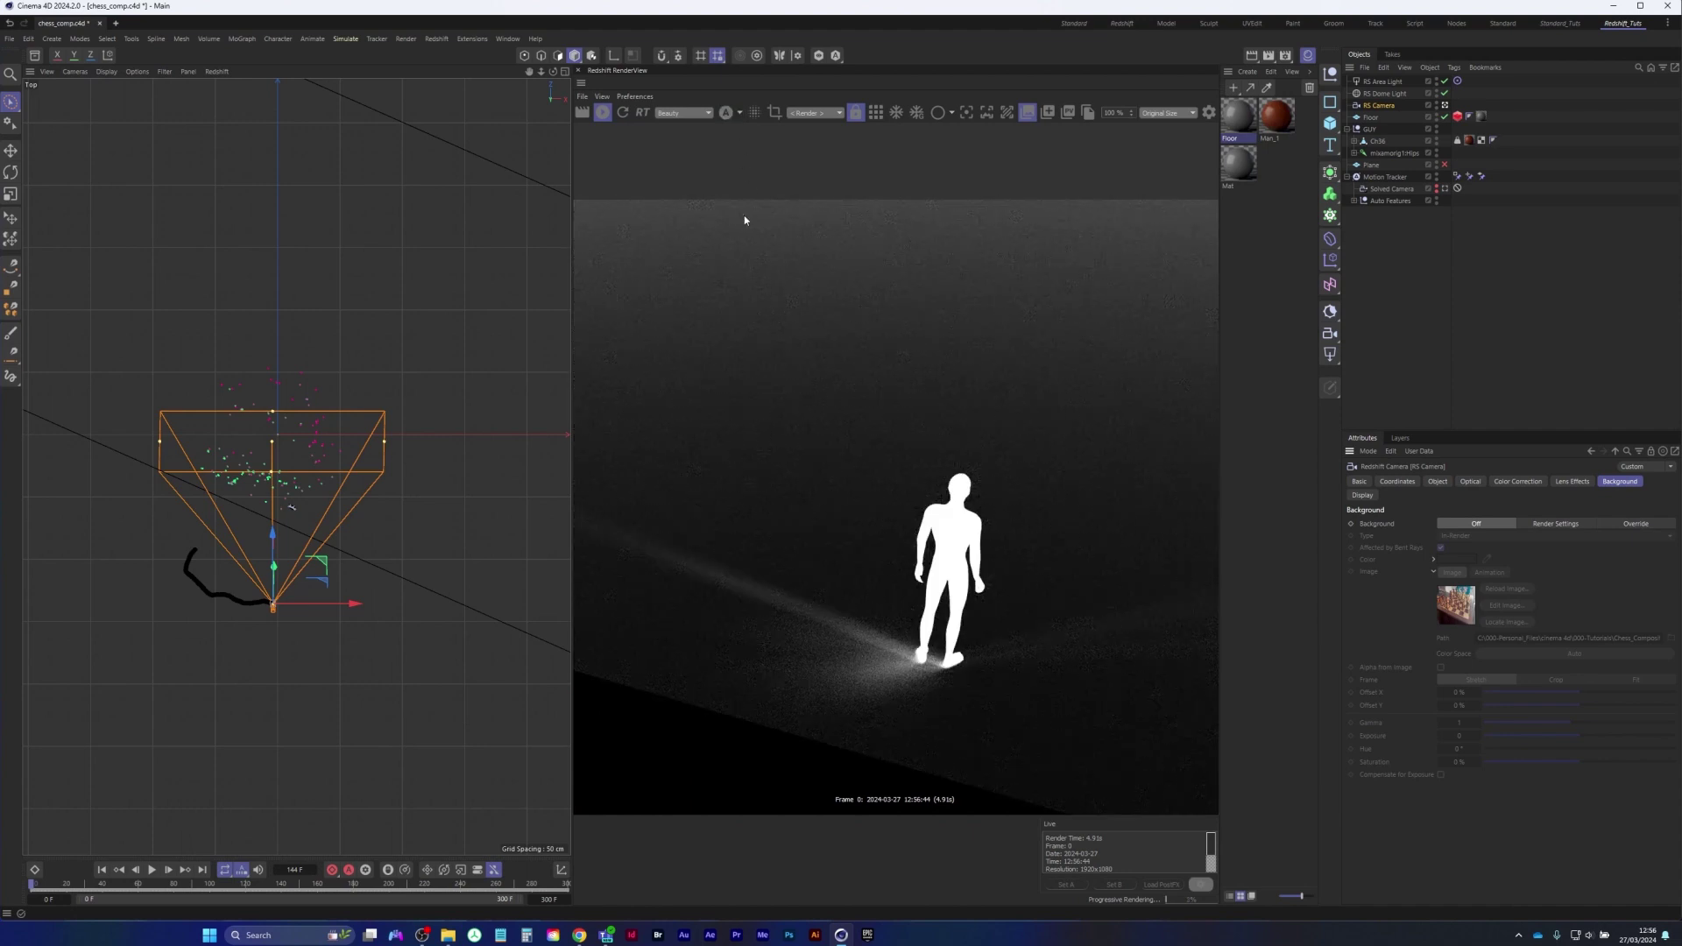
pyautogui.click(725, 113)
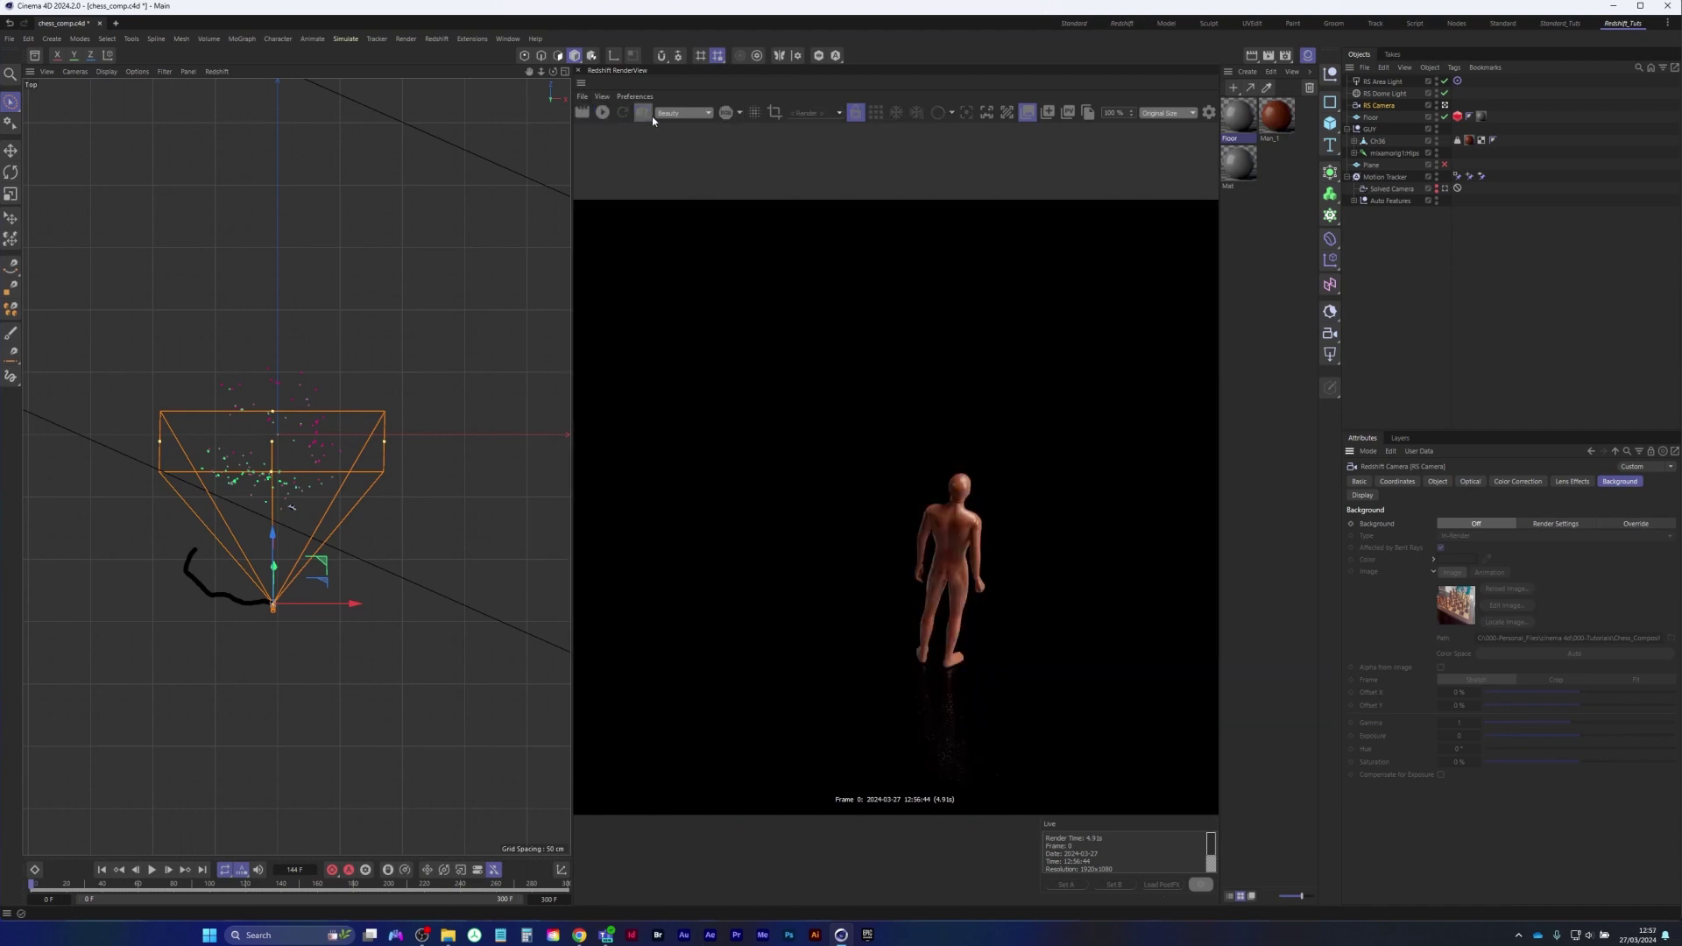
# Fit the render preview to its window and review the save and motion blur render settings
pyautogui.click(1168, 112)
pyautogui.click(1168, 143)
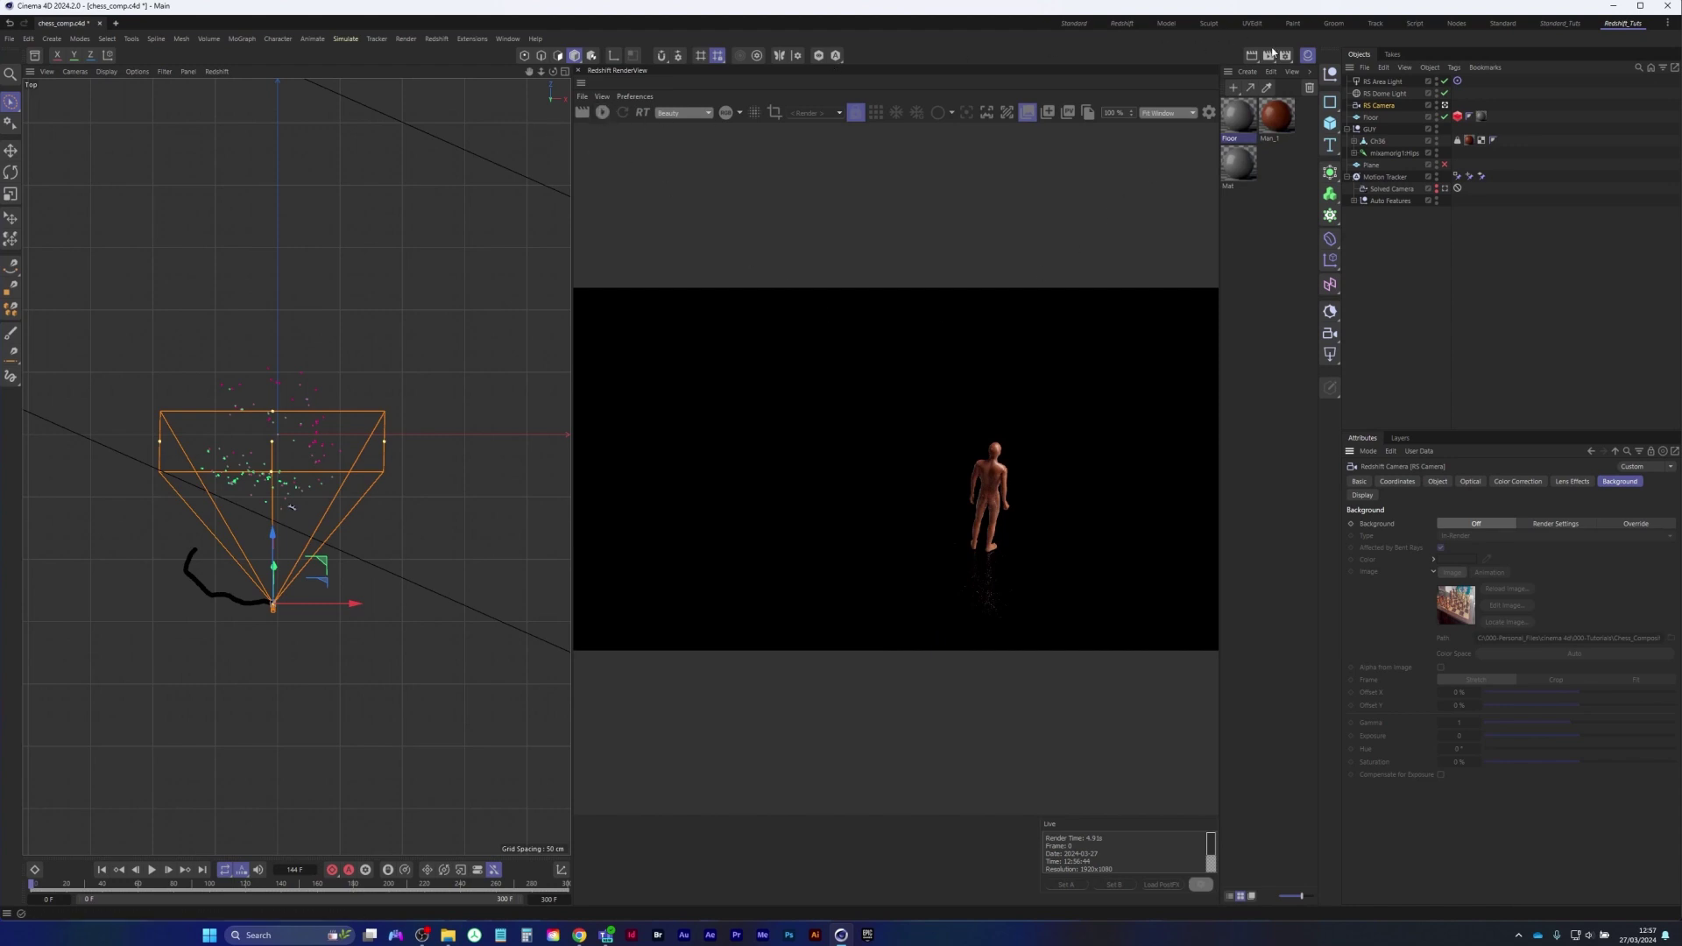
pyautogui.hotkey('ctrl', 'b')
pyautogui.click(745, 220)
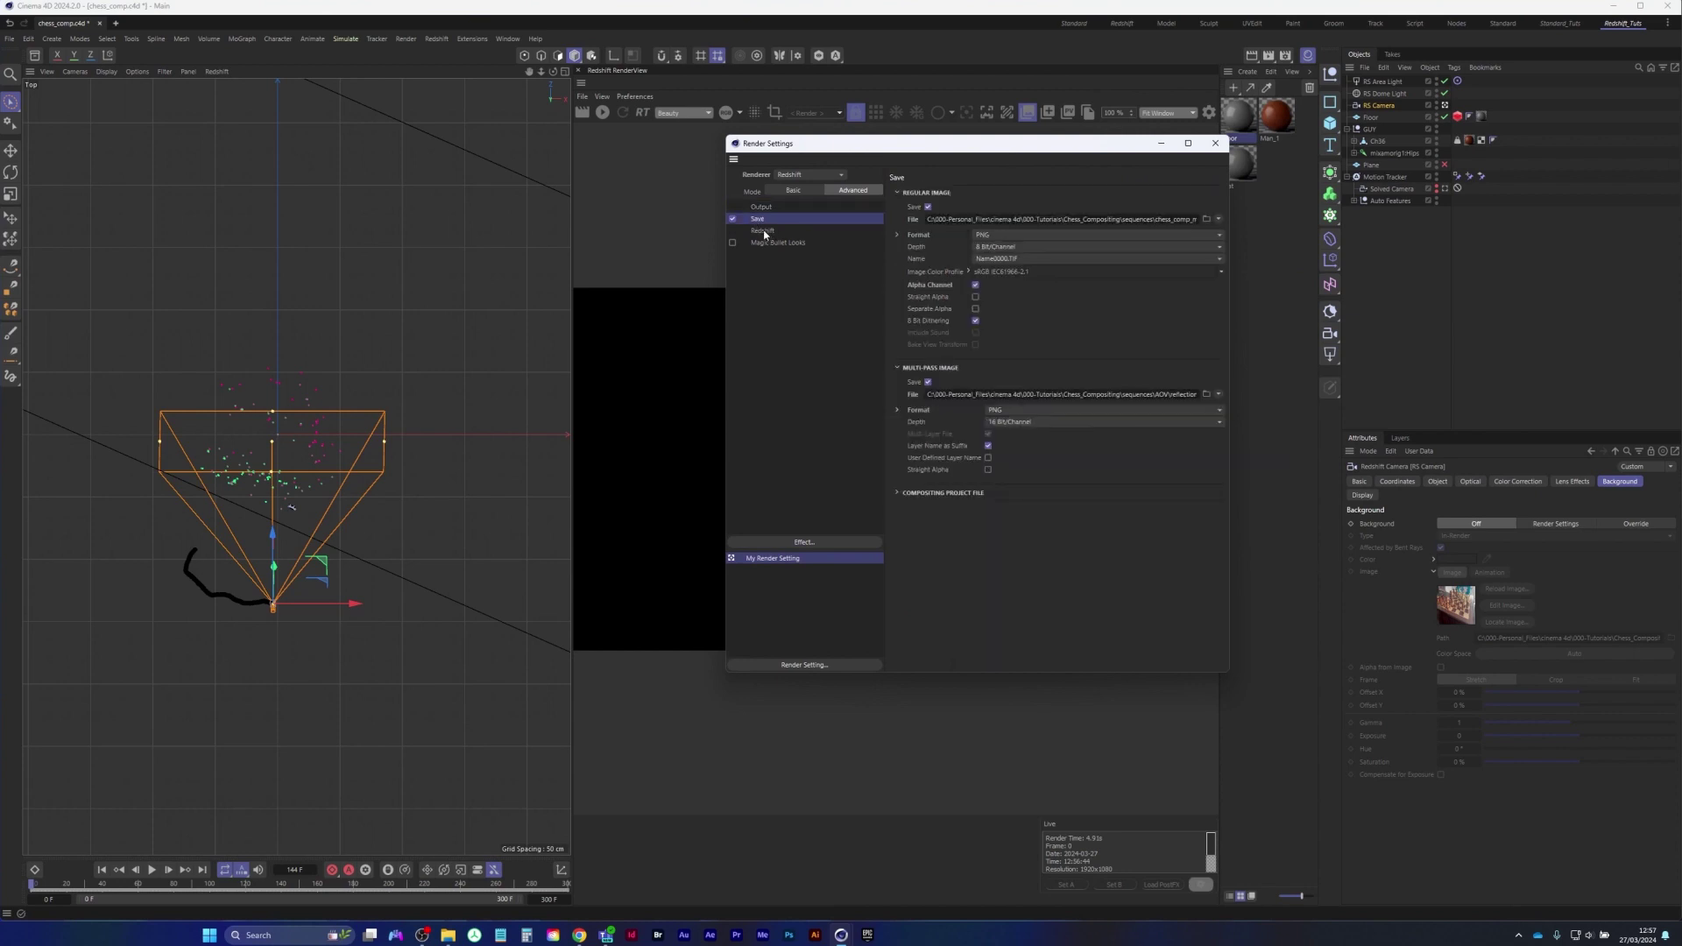
pyautogui.click(764, 231)
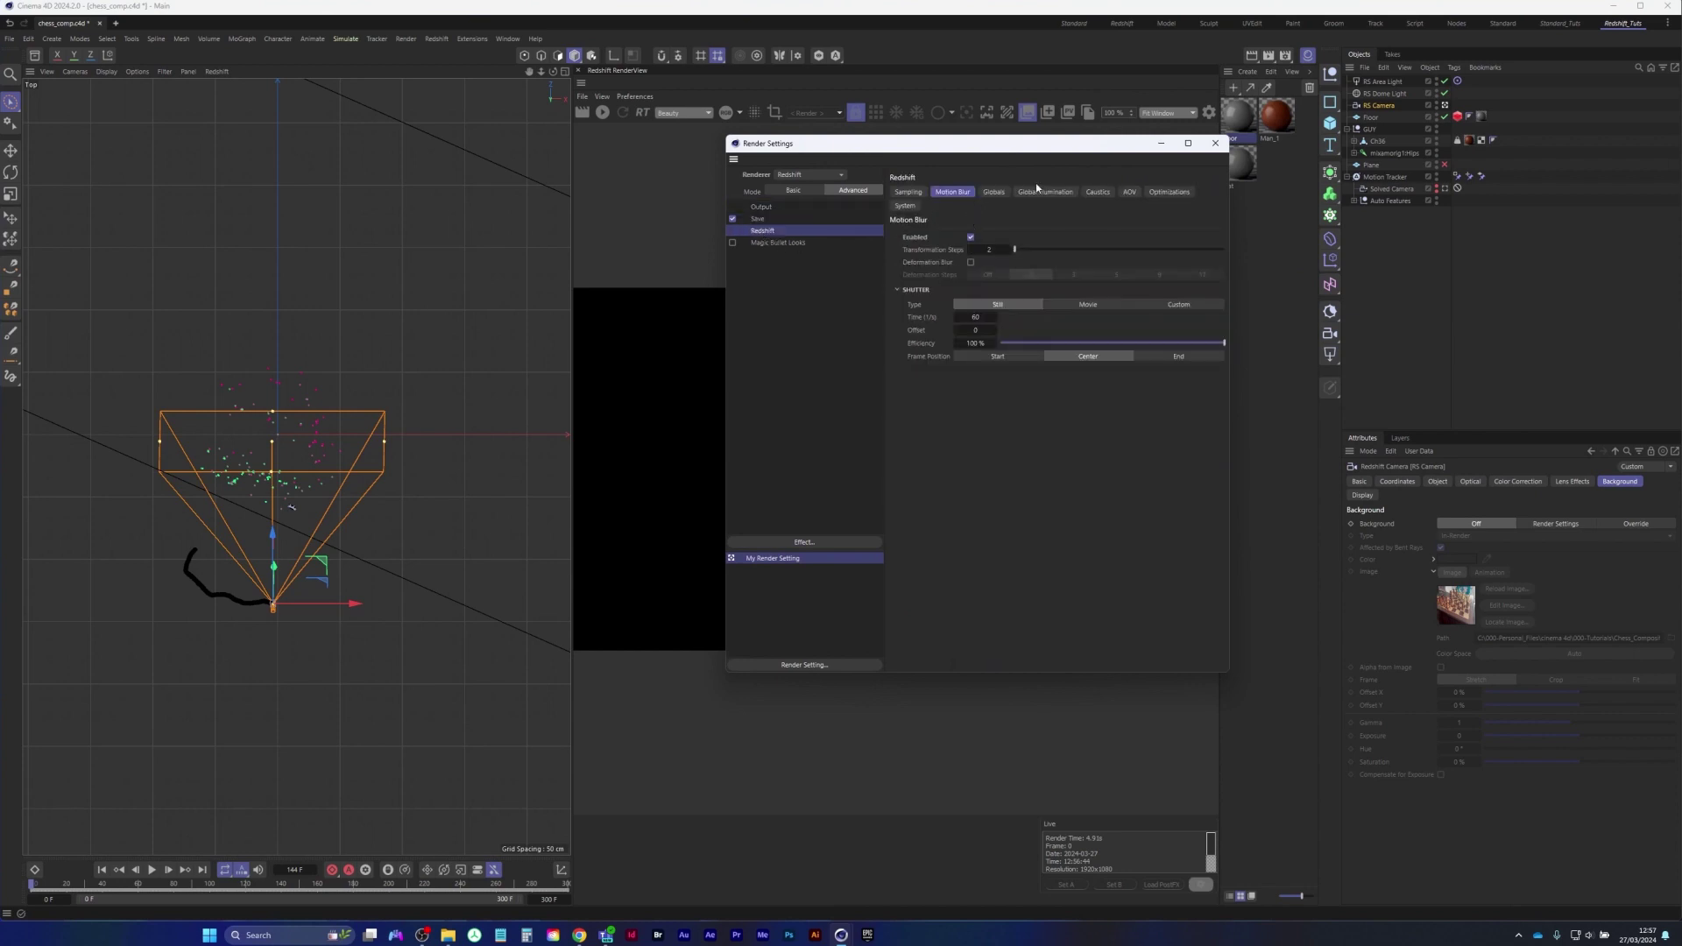
pyautogui.click(1215, 143)
# Save the project and start rendering the sequence in an enlarged Picture Viewer
pyautogui.click(11, 39)
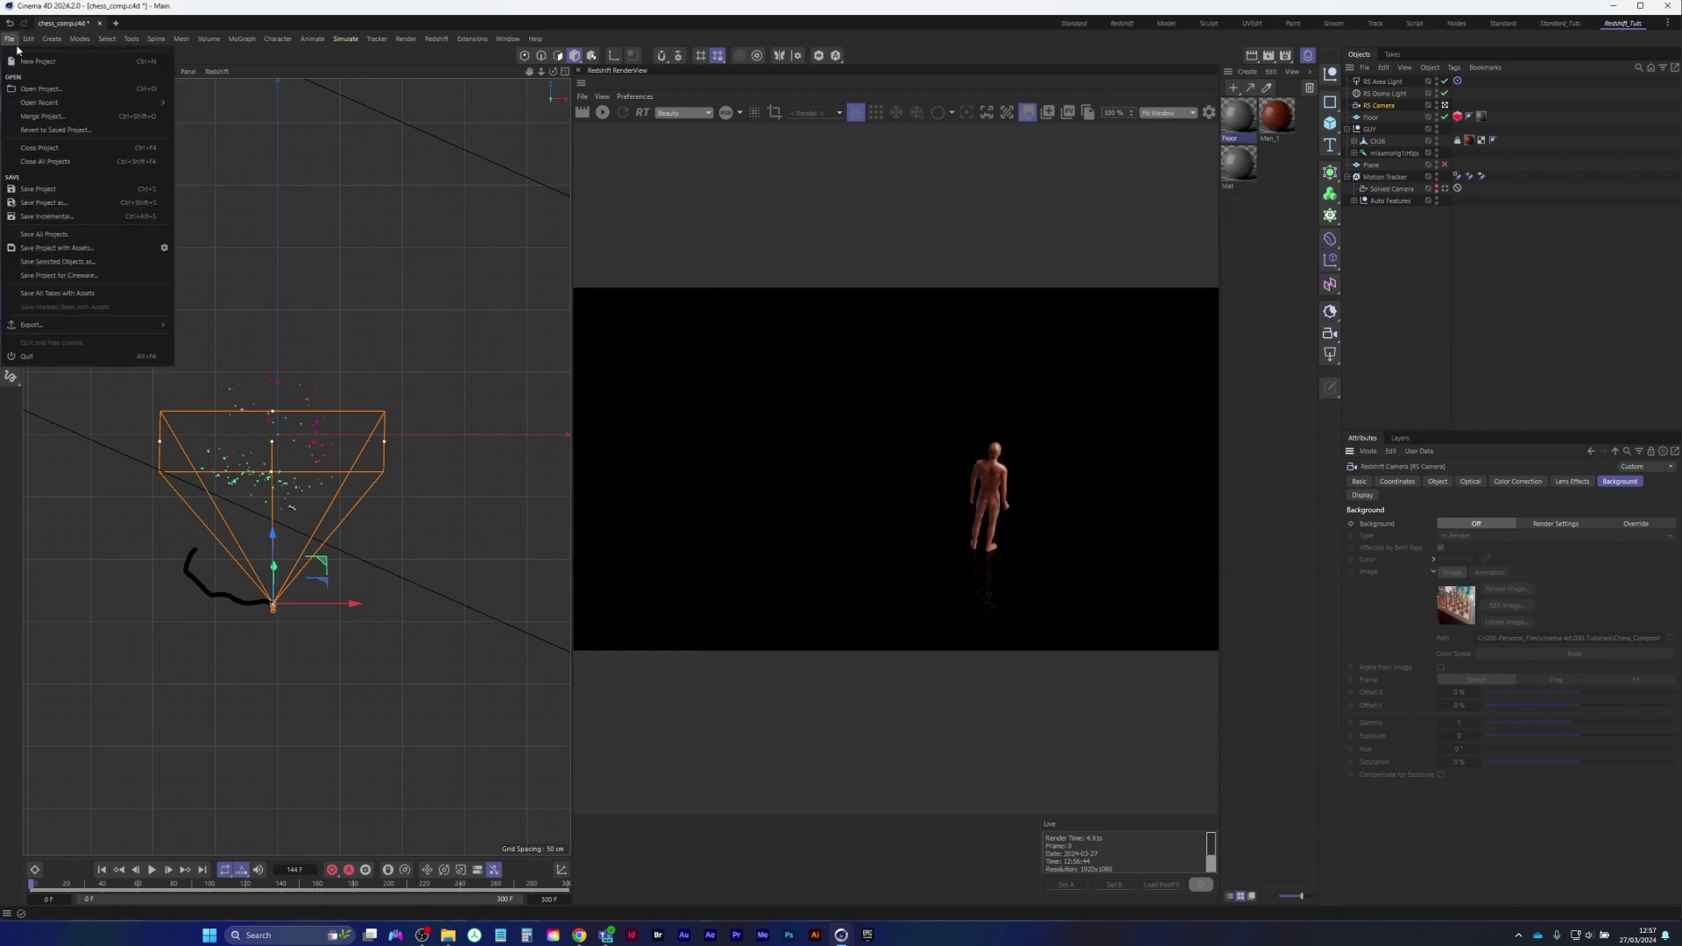
pyautogui.click(61, 190)
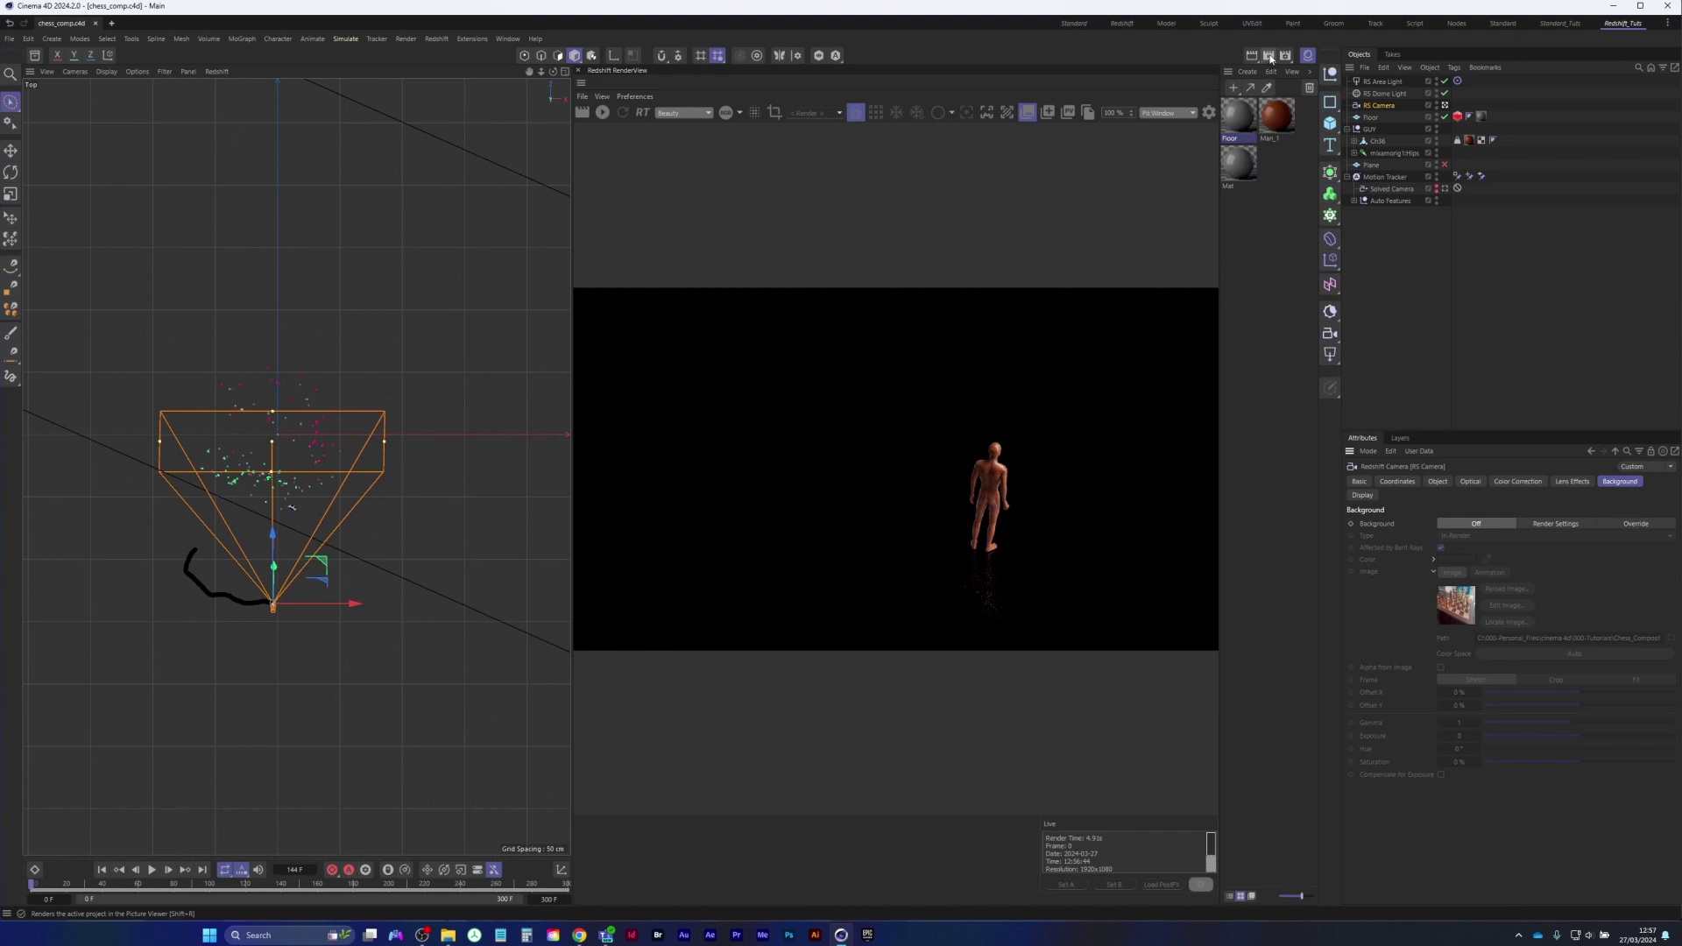
pyautogui.click(1271, 58)
pyautogui.moveTo(1320, 52); pyautogui.dragTo(578, 65)
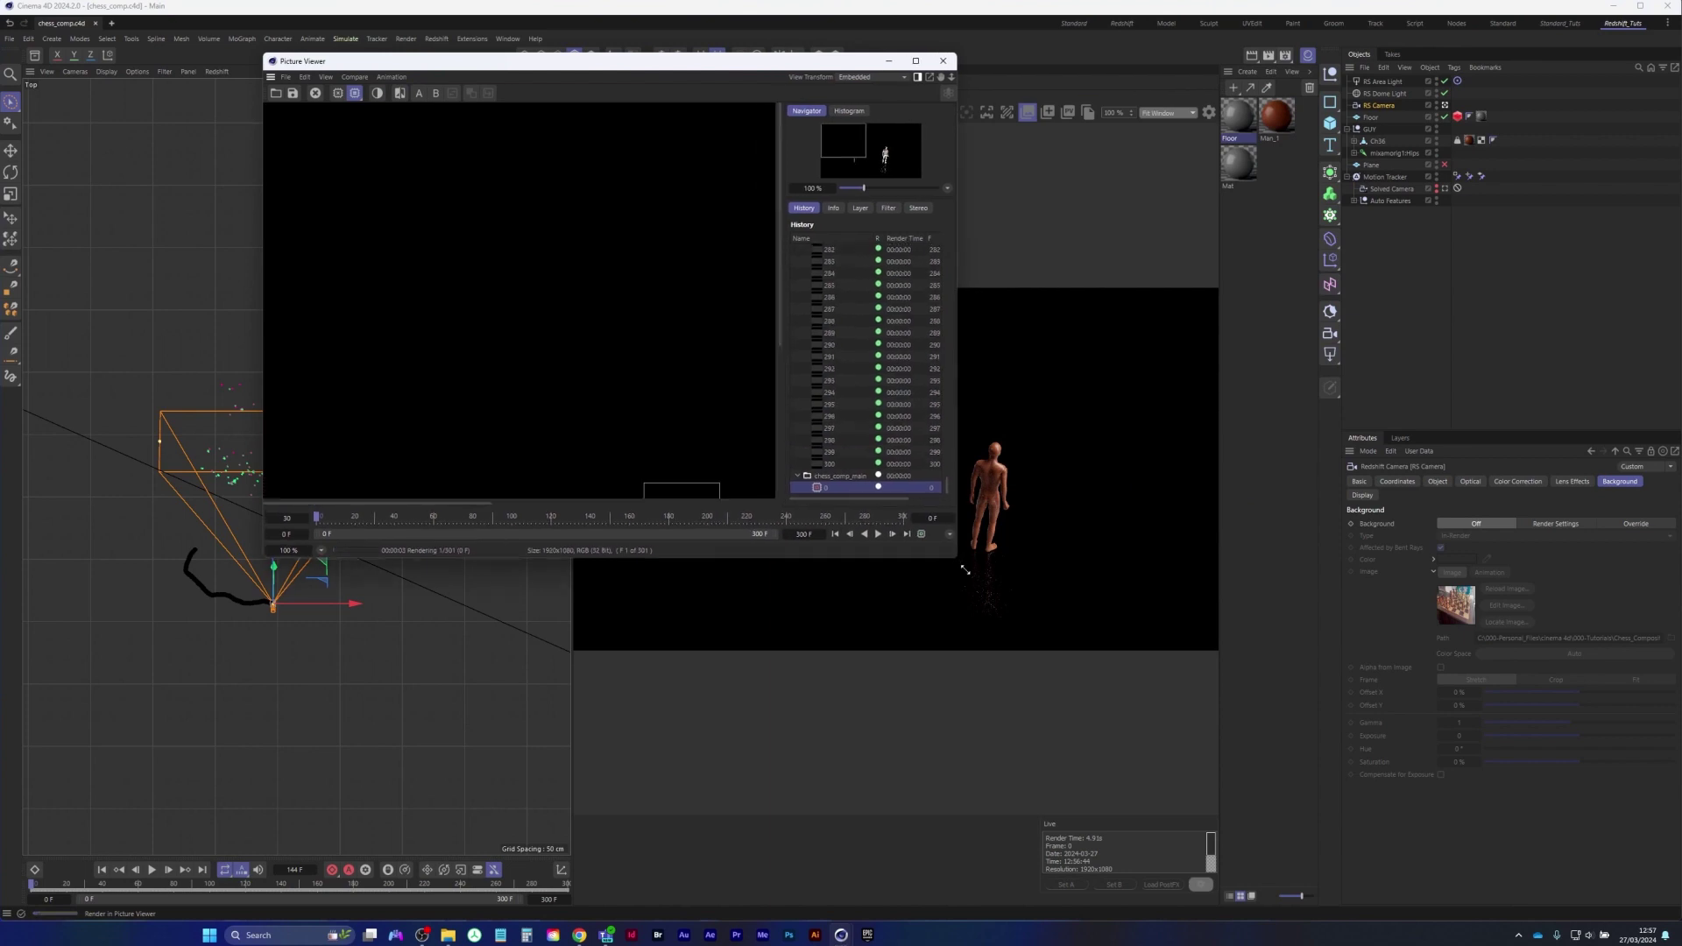
pyautogui.moveTo(941, 534); pyautogui.dragTo(1423, 795)
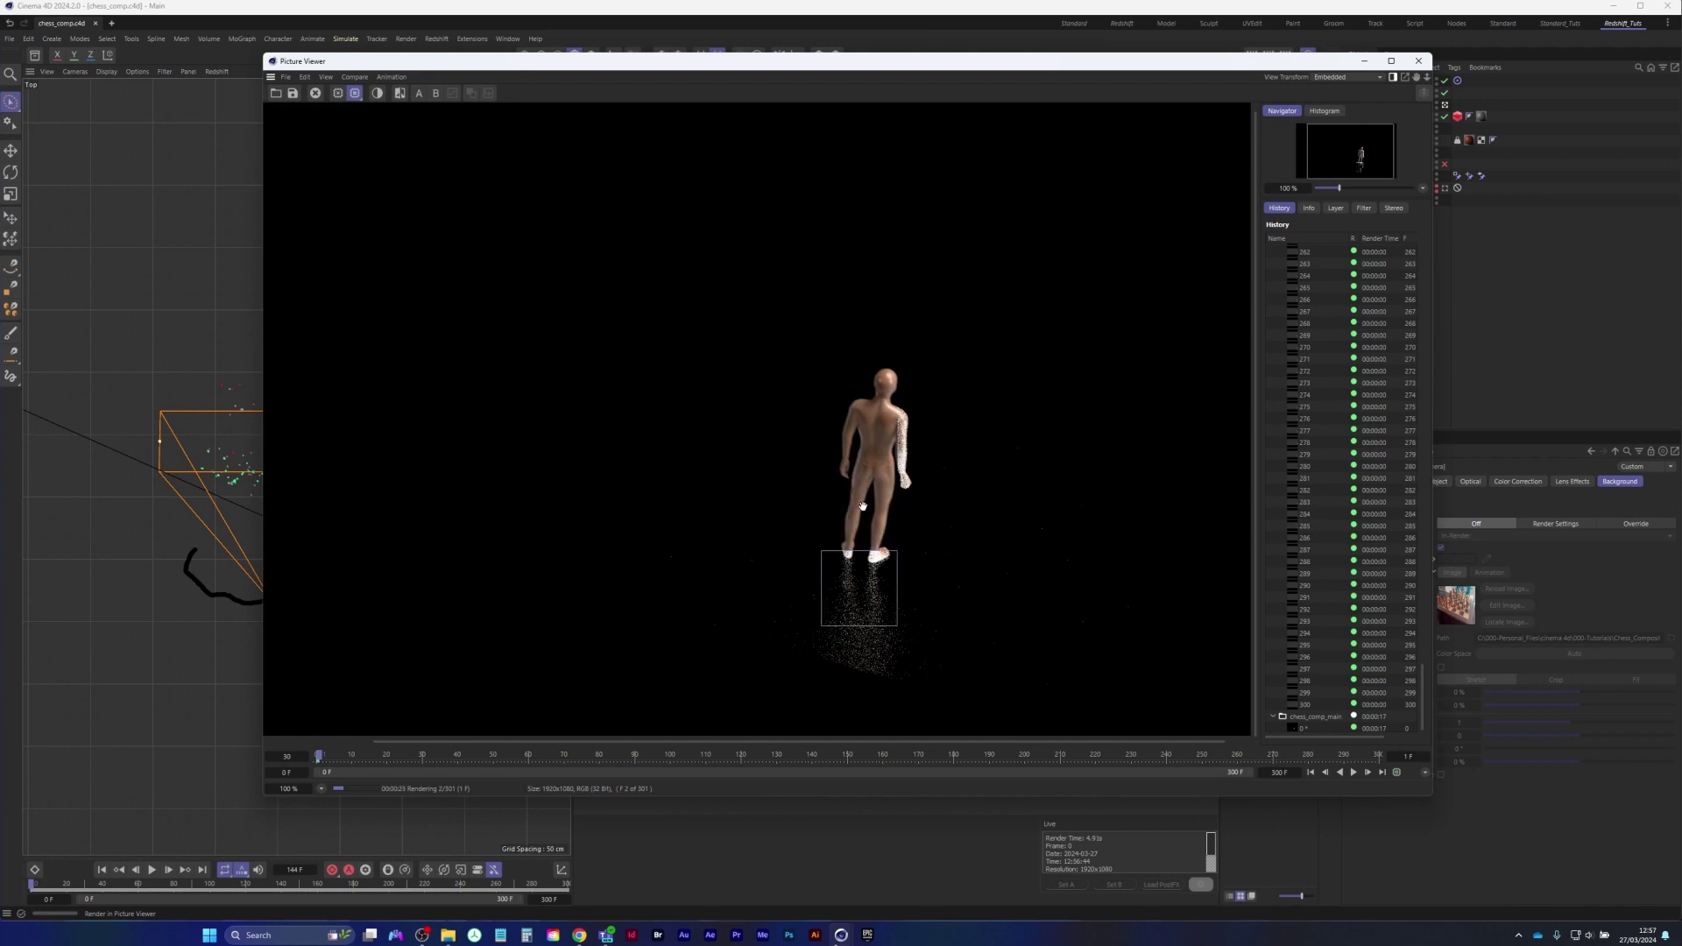
# Switch to After Effects and open the recent project Chess_comp.aep from the Chess_Compositing folder
pyautogui.moveTo(711, 938)
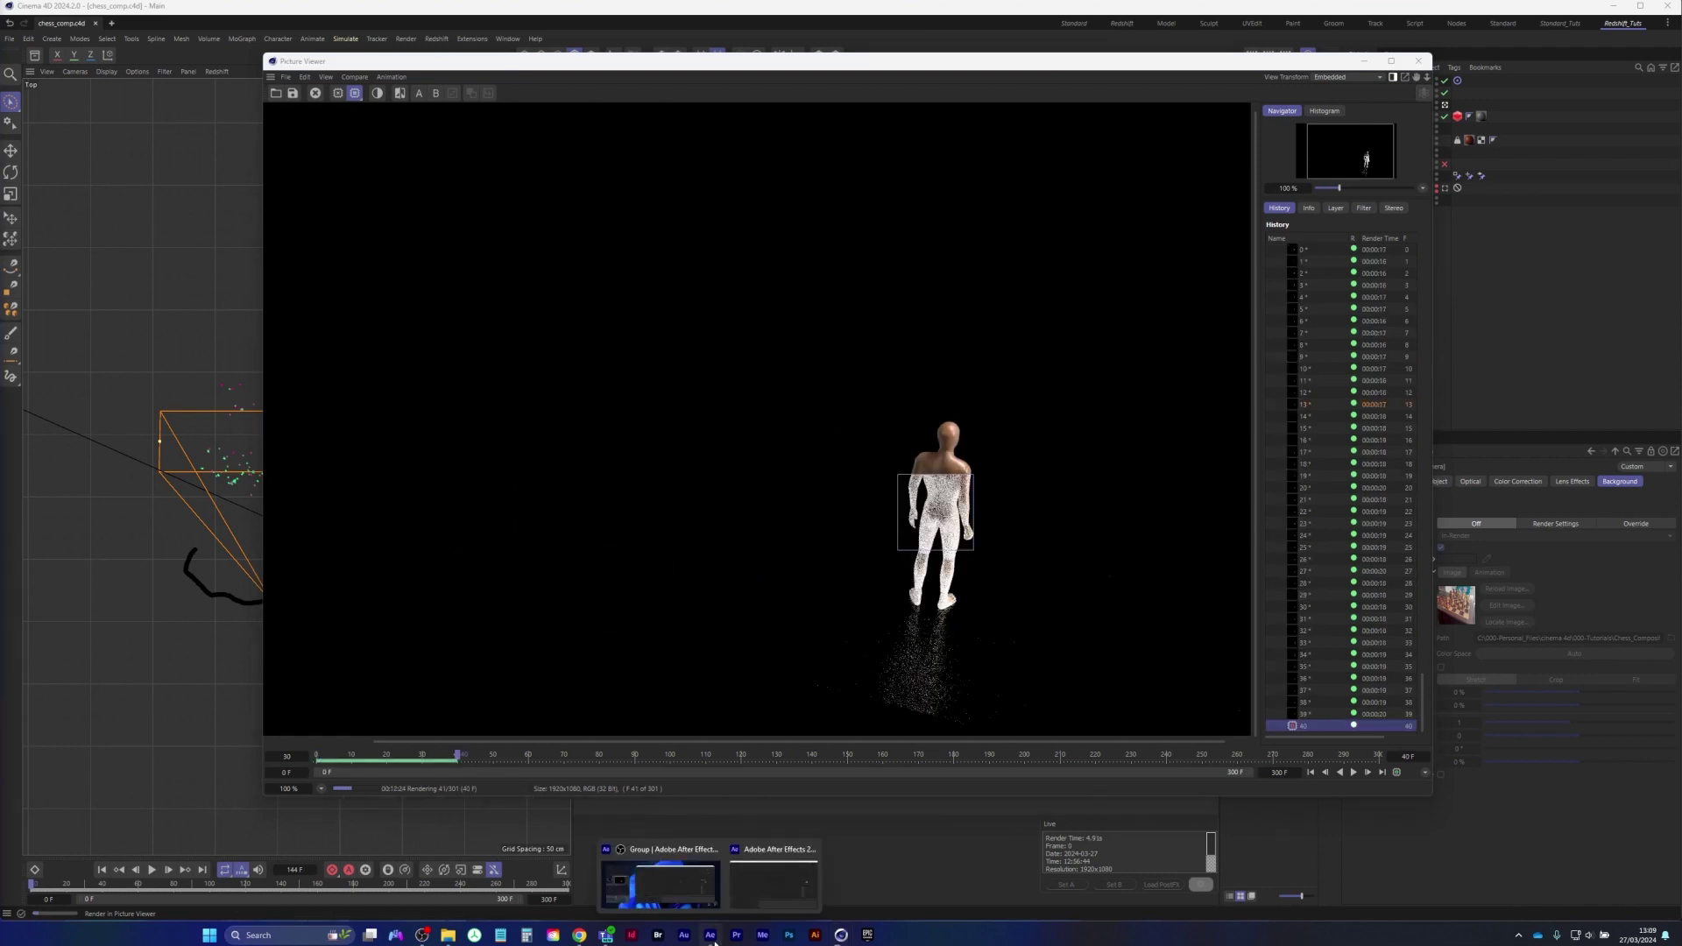
pyautogui.click(774, 885)
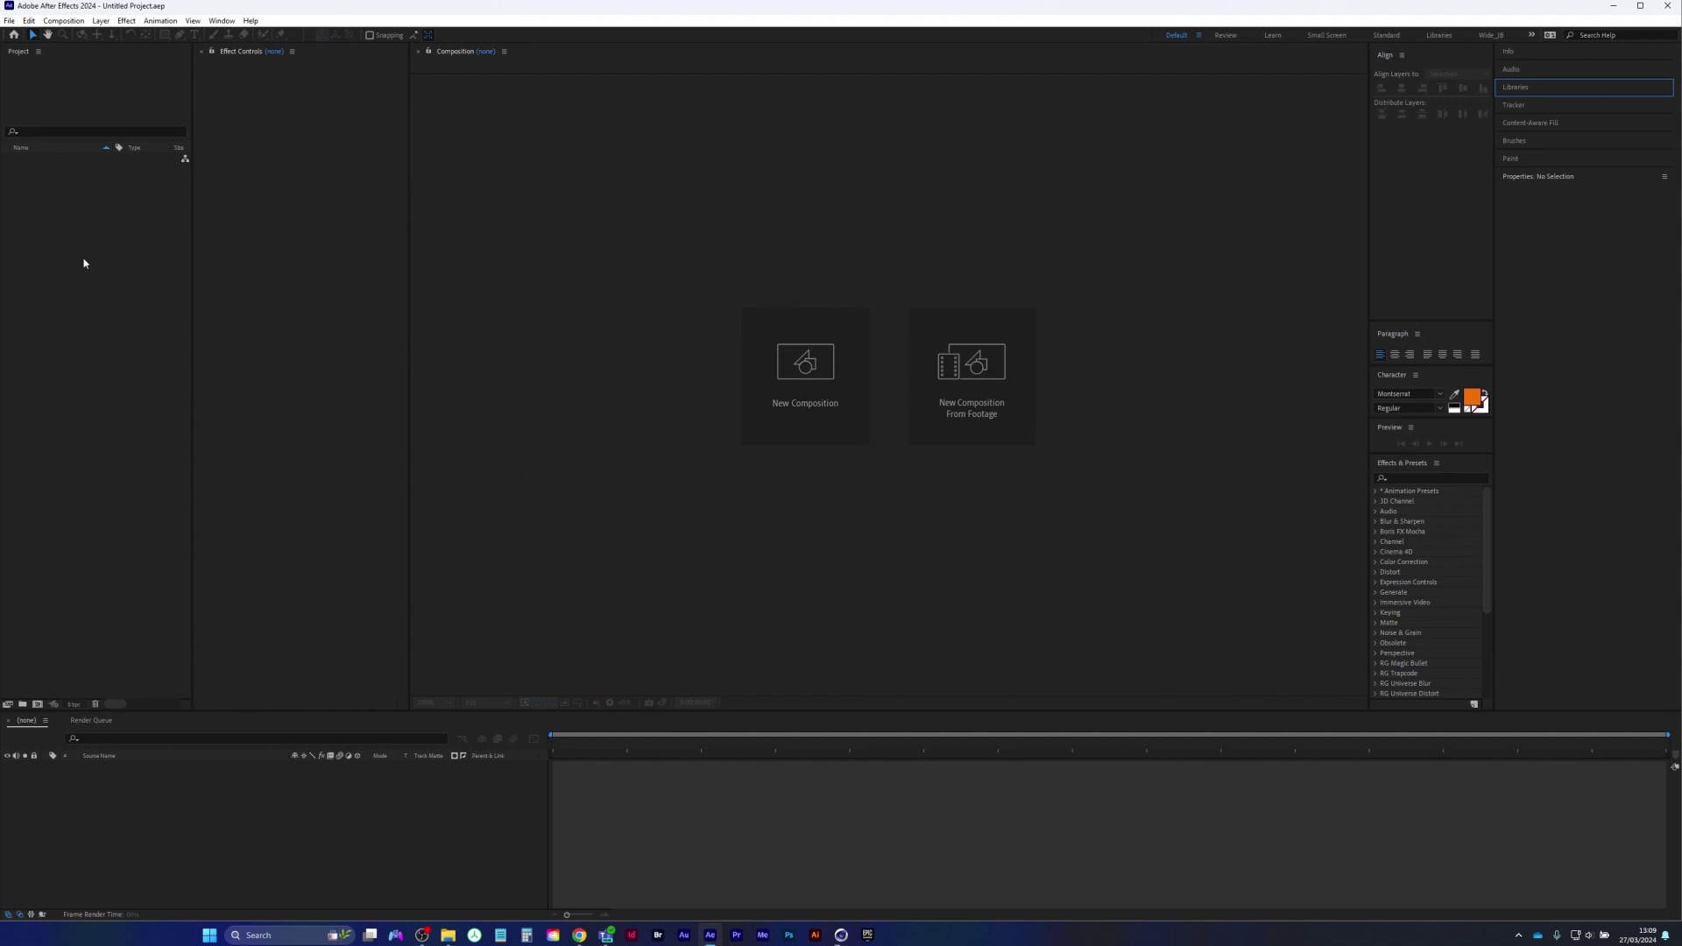
pyautogui.click(10, 22)
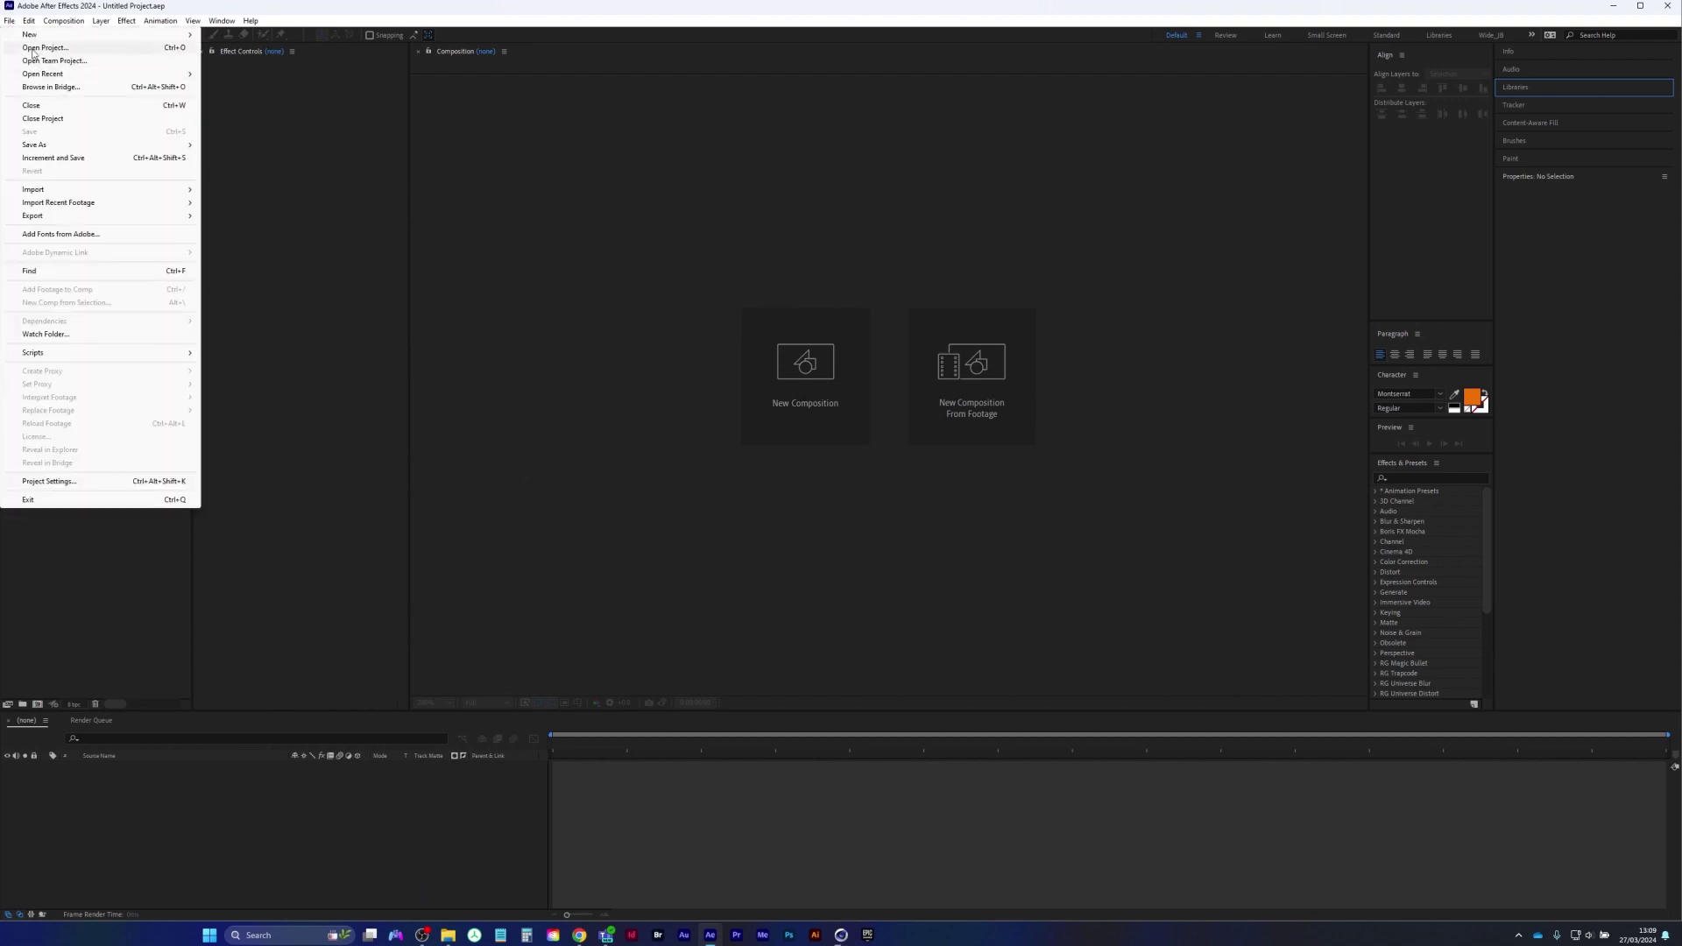
pyautogui.moveTo(98, 74)
pyautogui.click(429, 76)
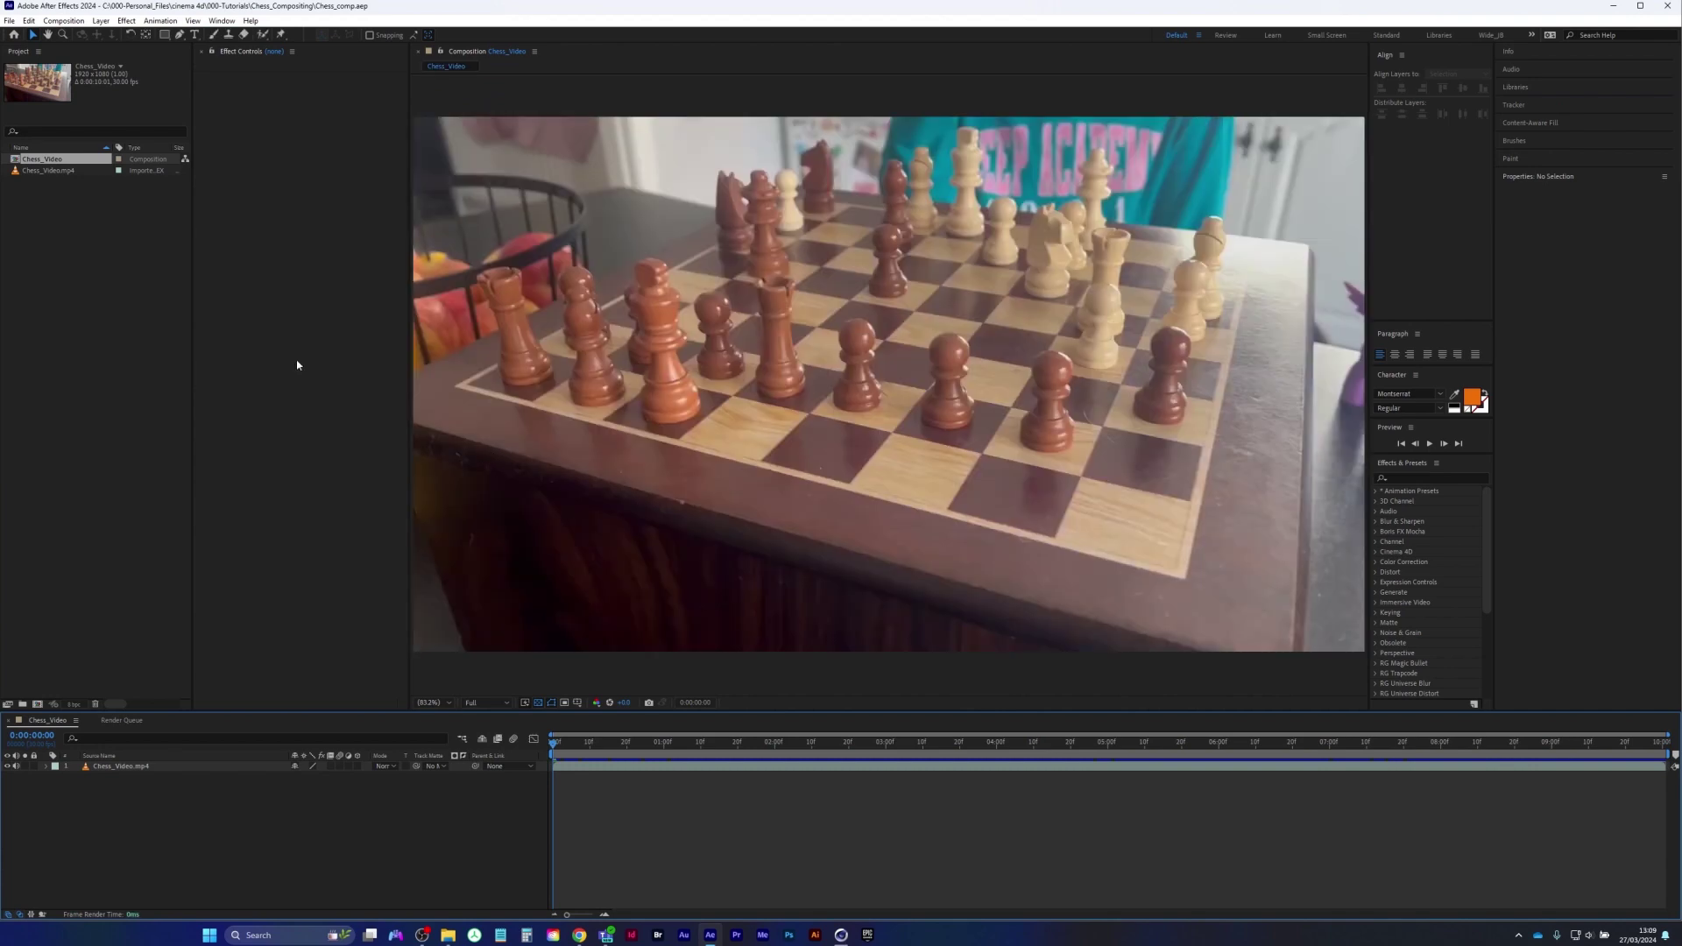
# Import the chess_comp_main PNG sequence from the Chess_Compositing sequences folder
pyautogui.doubleClick(70, 255)
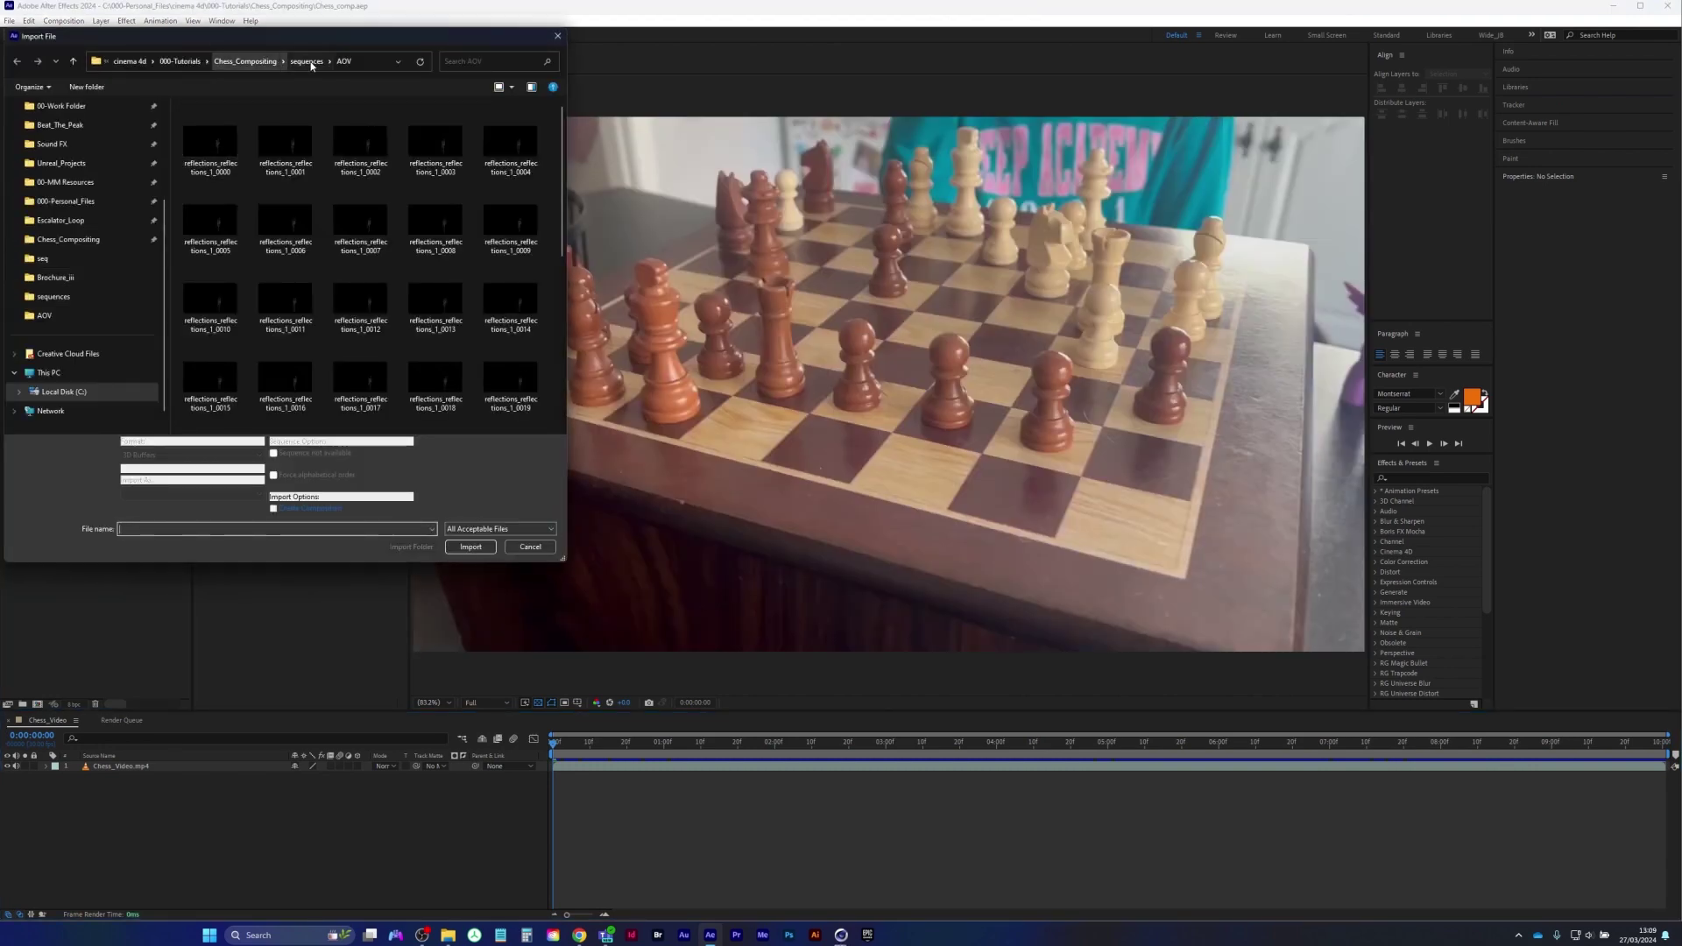
pyautogui.click(313, 63)
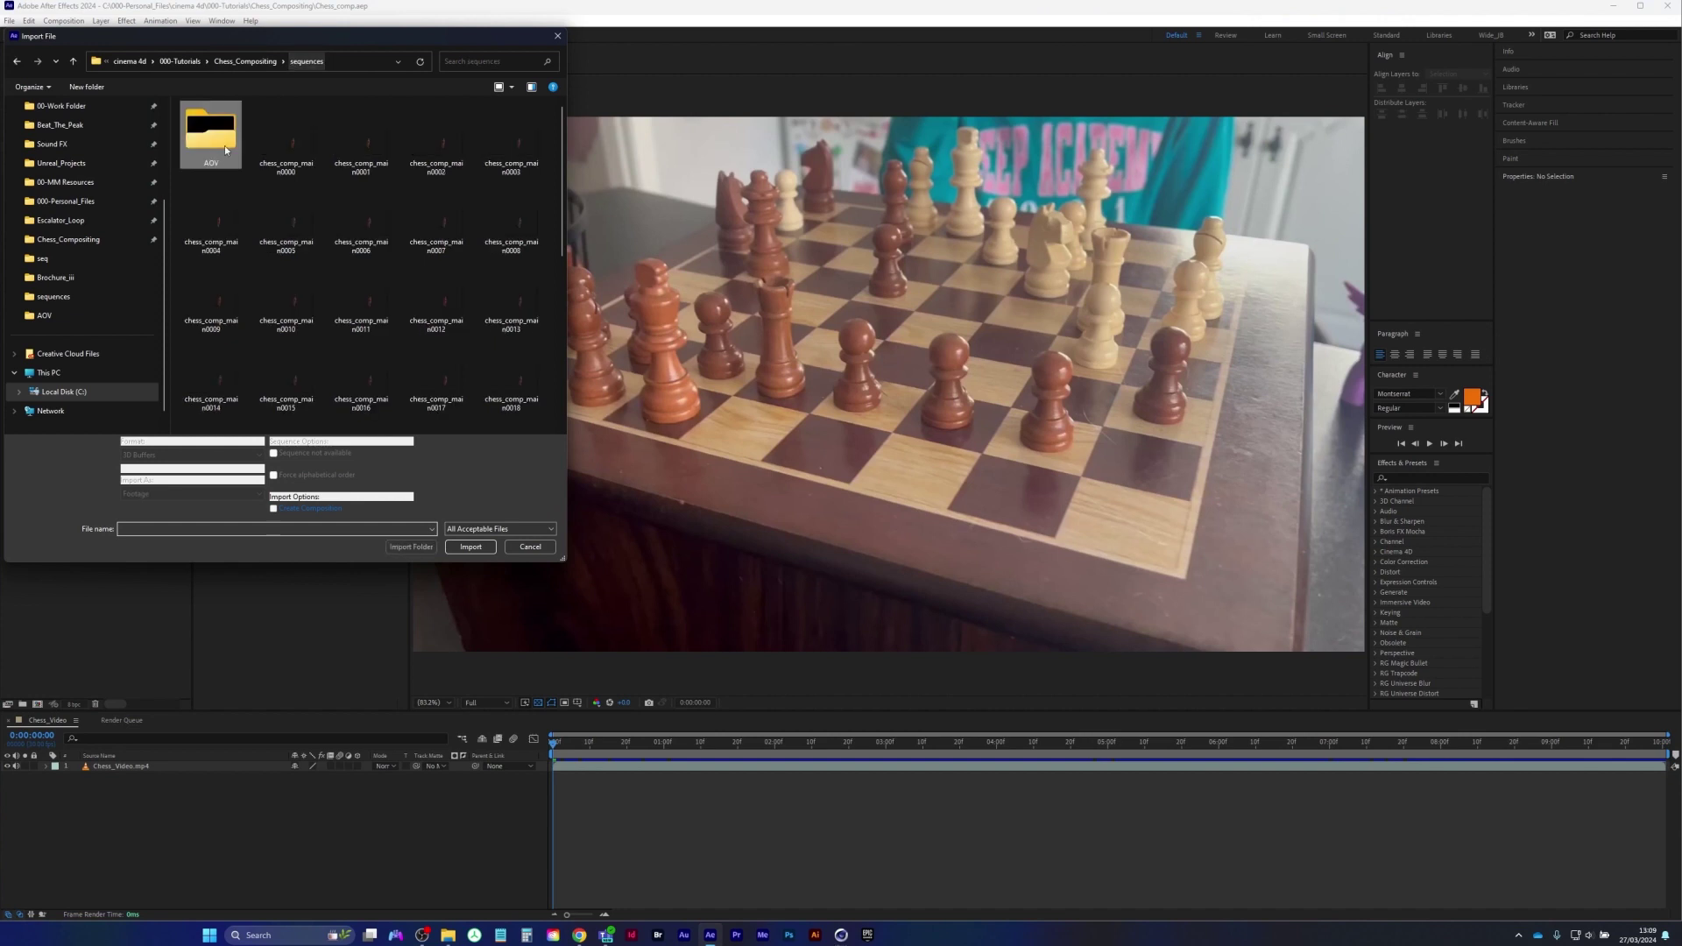
pyautogui.click(291, 144)
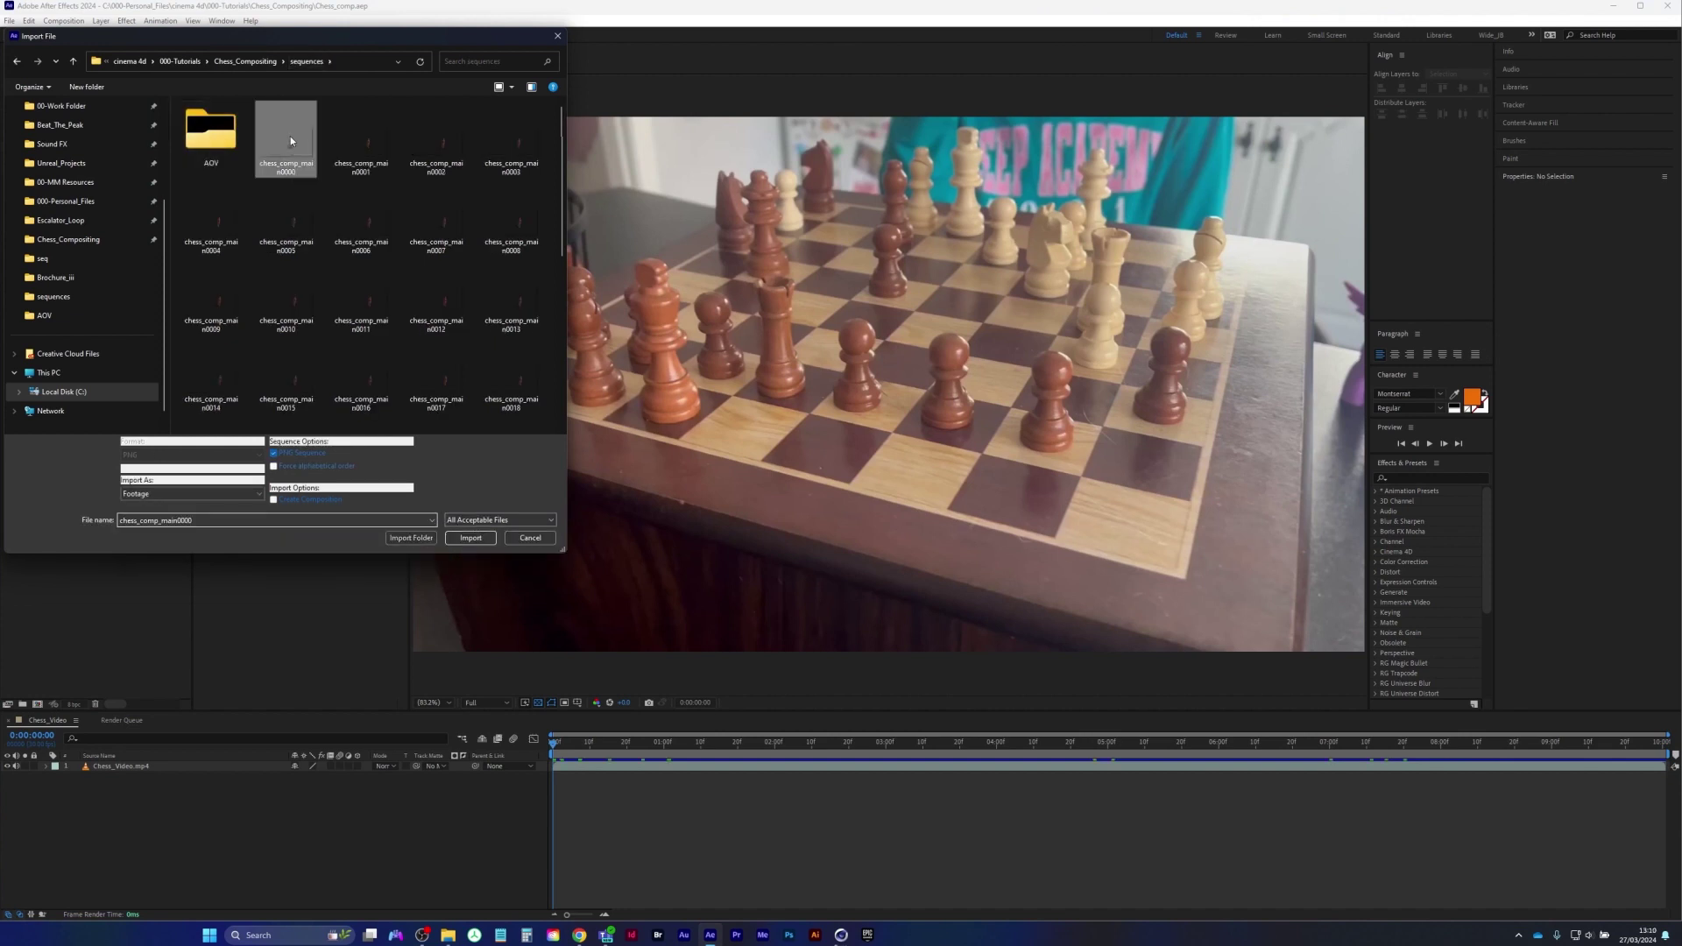
pyautogui.doubleClick(292, 145)
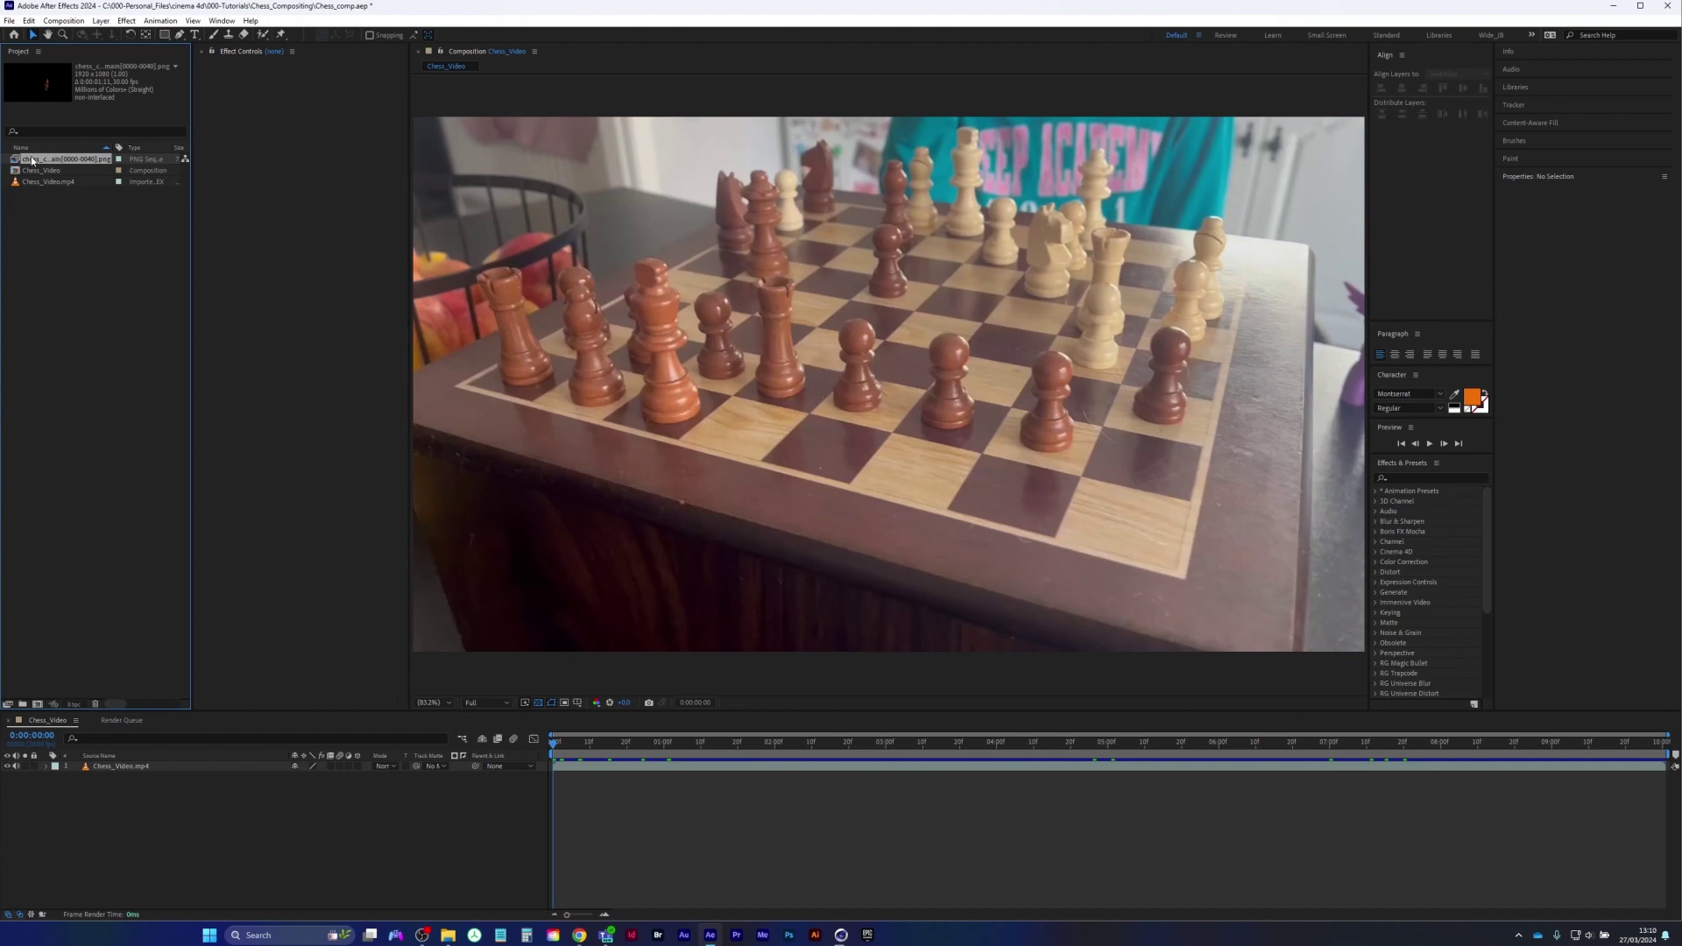
# Check the footage interpretation of the chess_comp_main sequence and add it to the Chess_Video composition above the video layer
pyautogui.hotkey('ctrl', 'alt', 'g')
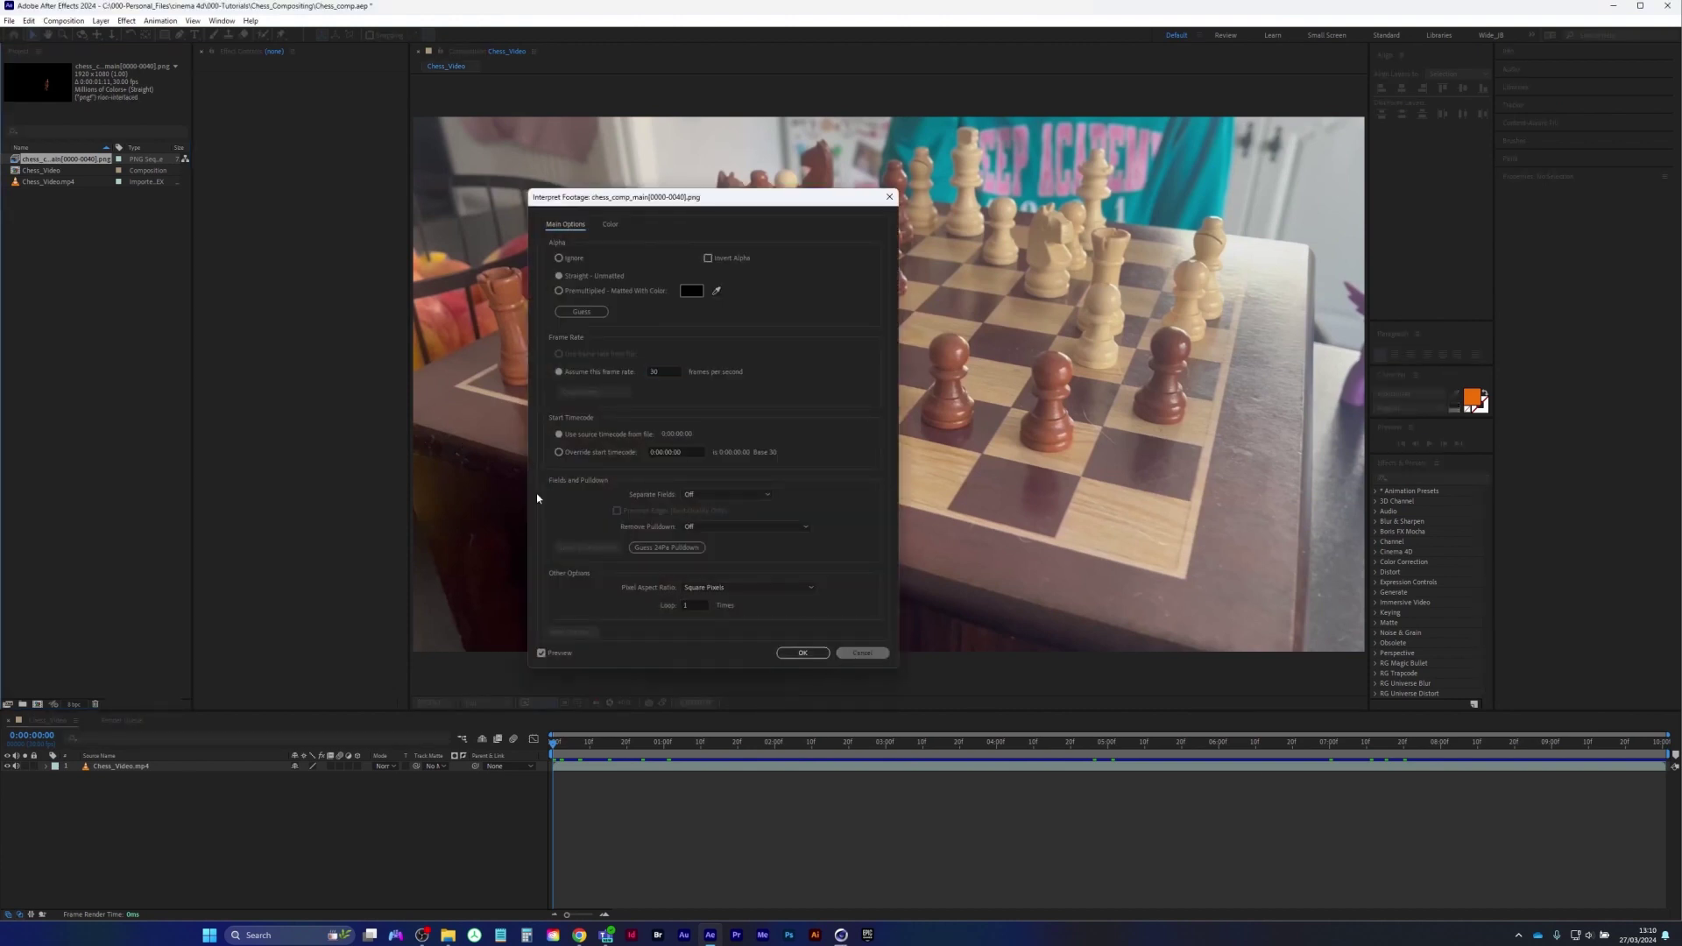
pyautogui.press('Return')
pyautogui.click(105, 768)
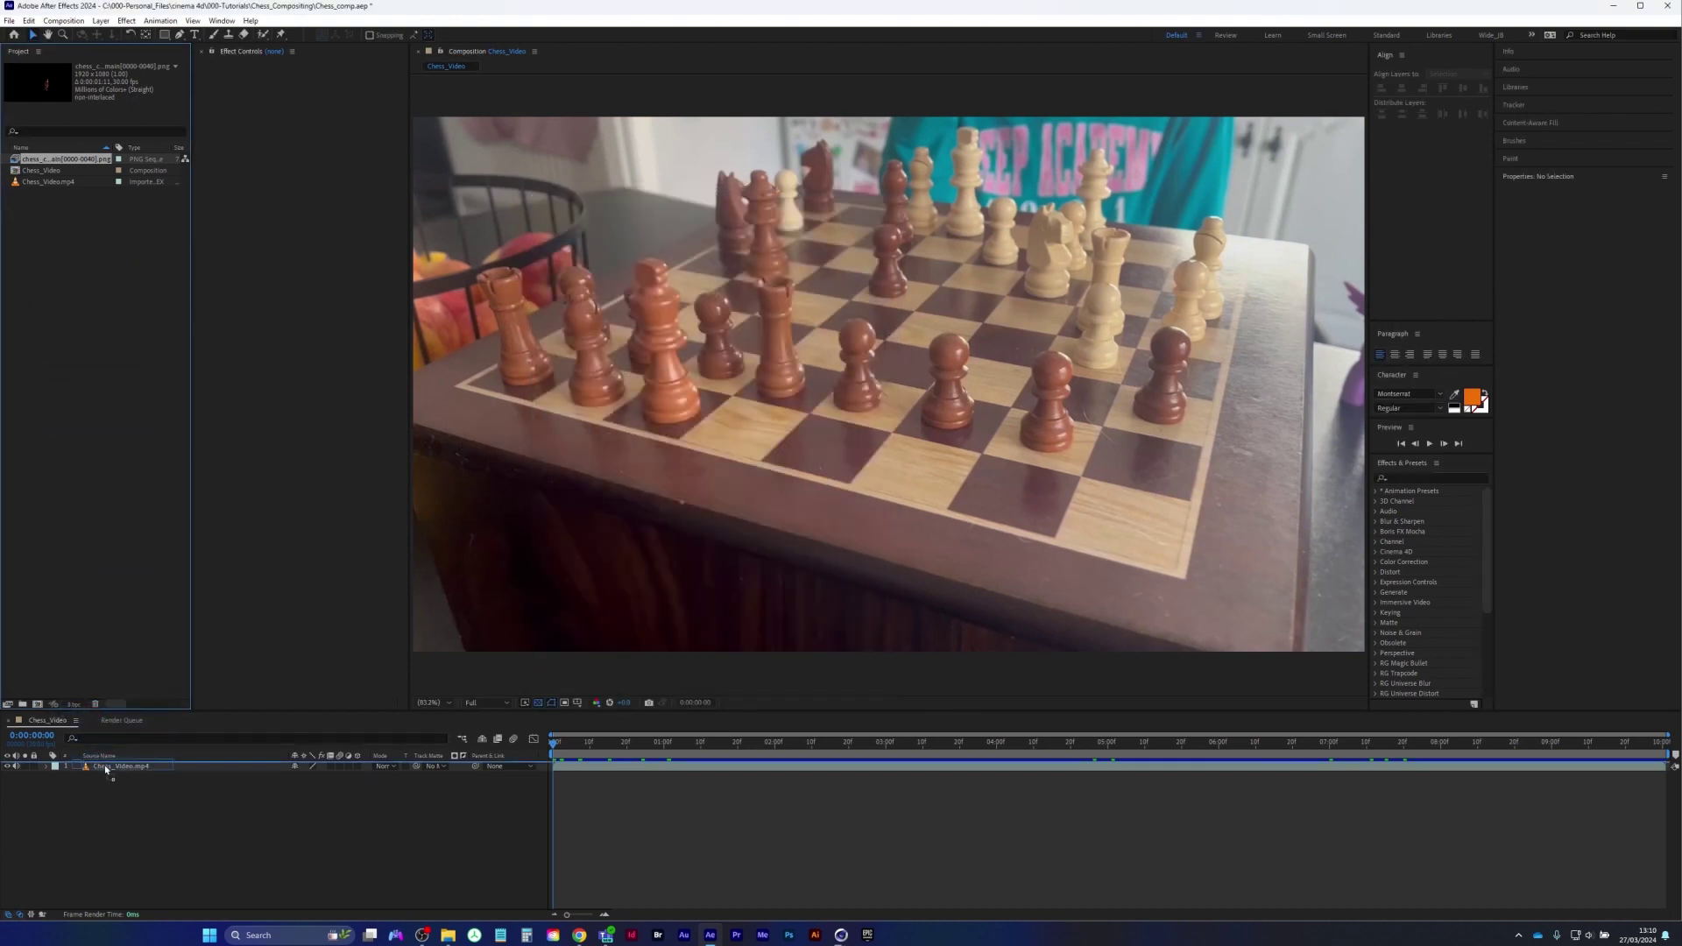
pyautogui.hotkey('ctrl', '/')
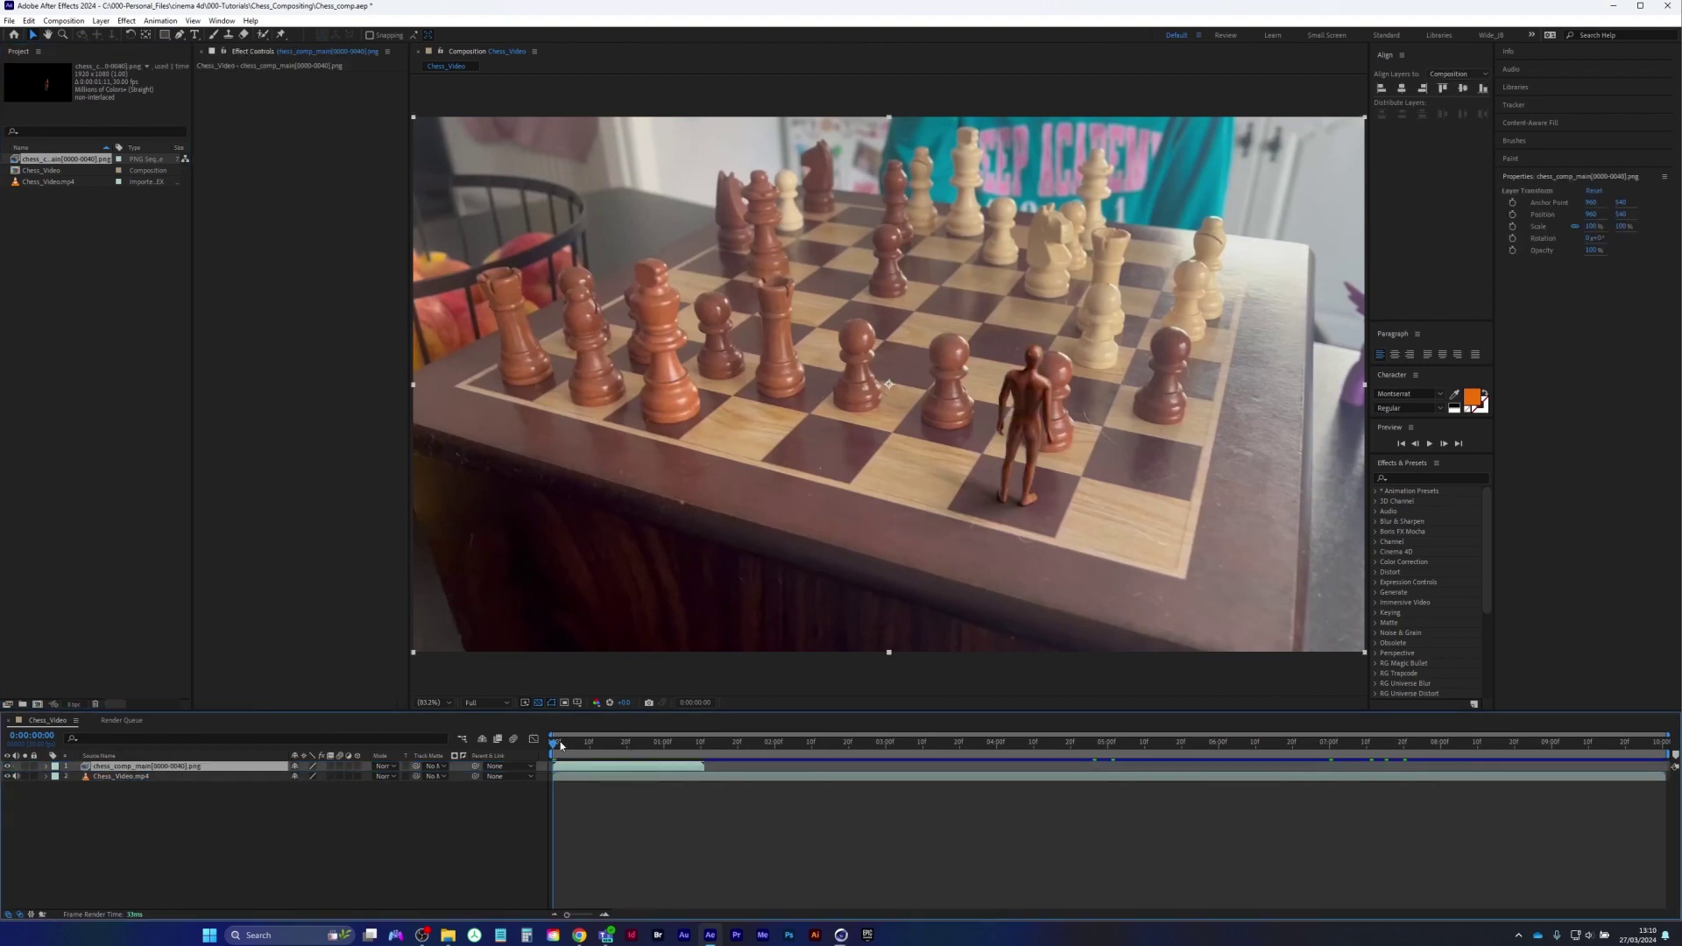
# End the work area at 0:00:01:10, where the figure sequence finishes, and play back the composite
pyautogui.moveTo(561, 745); pyautogui.dragTo(702, 762)
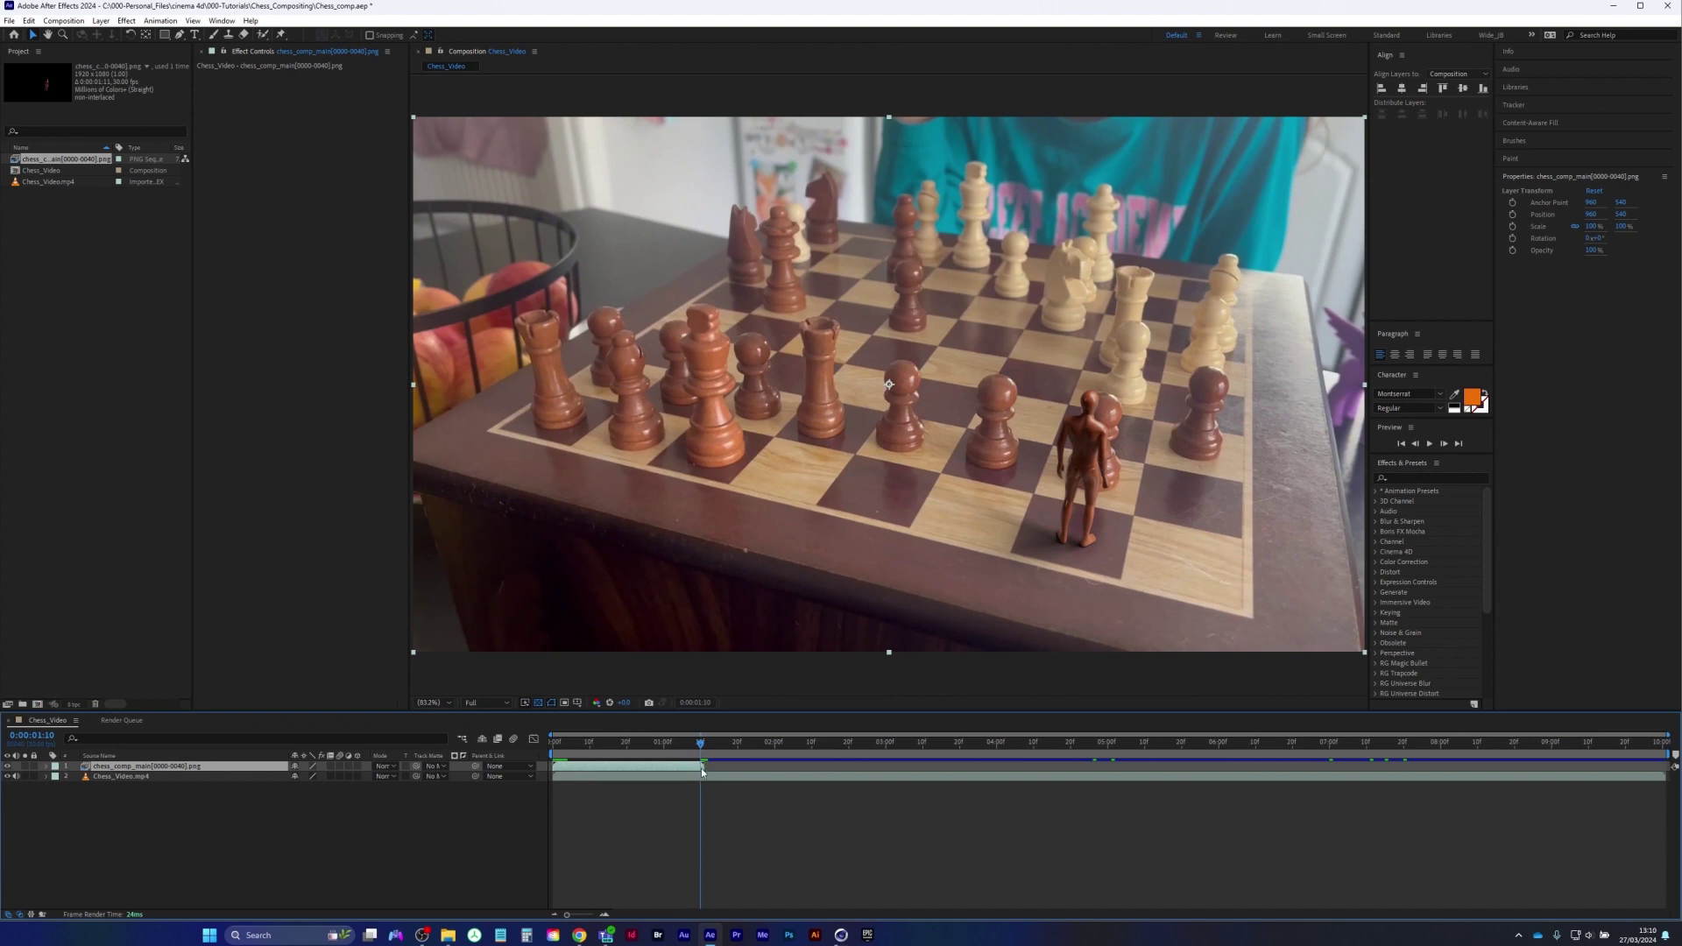
pyautogui.press('n')
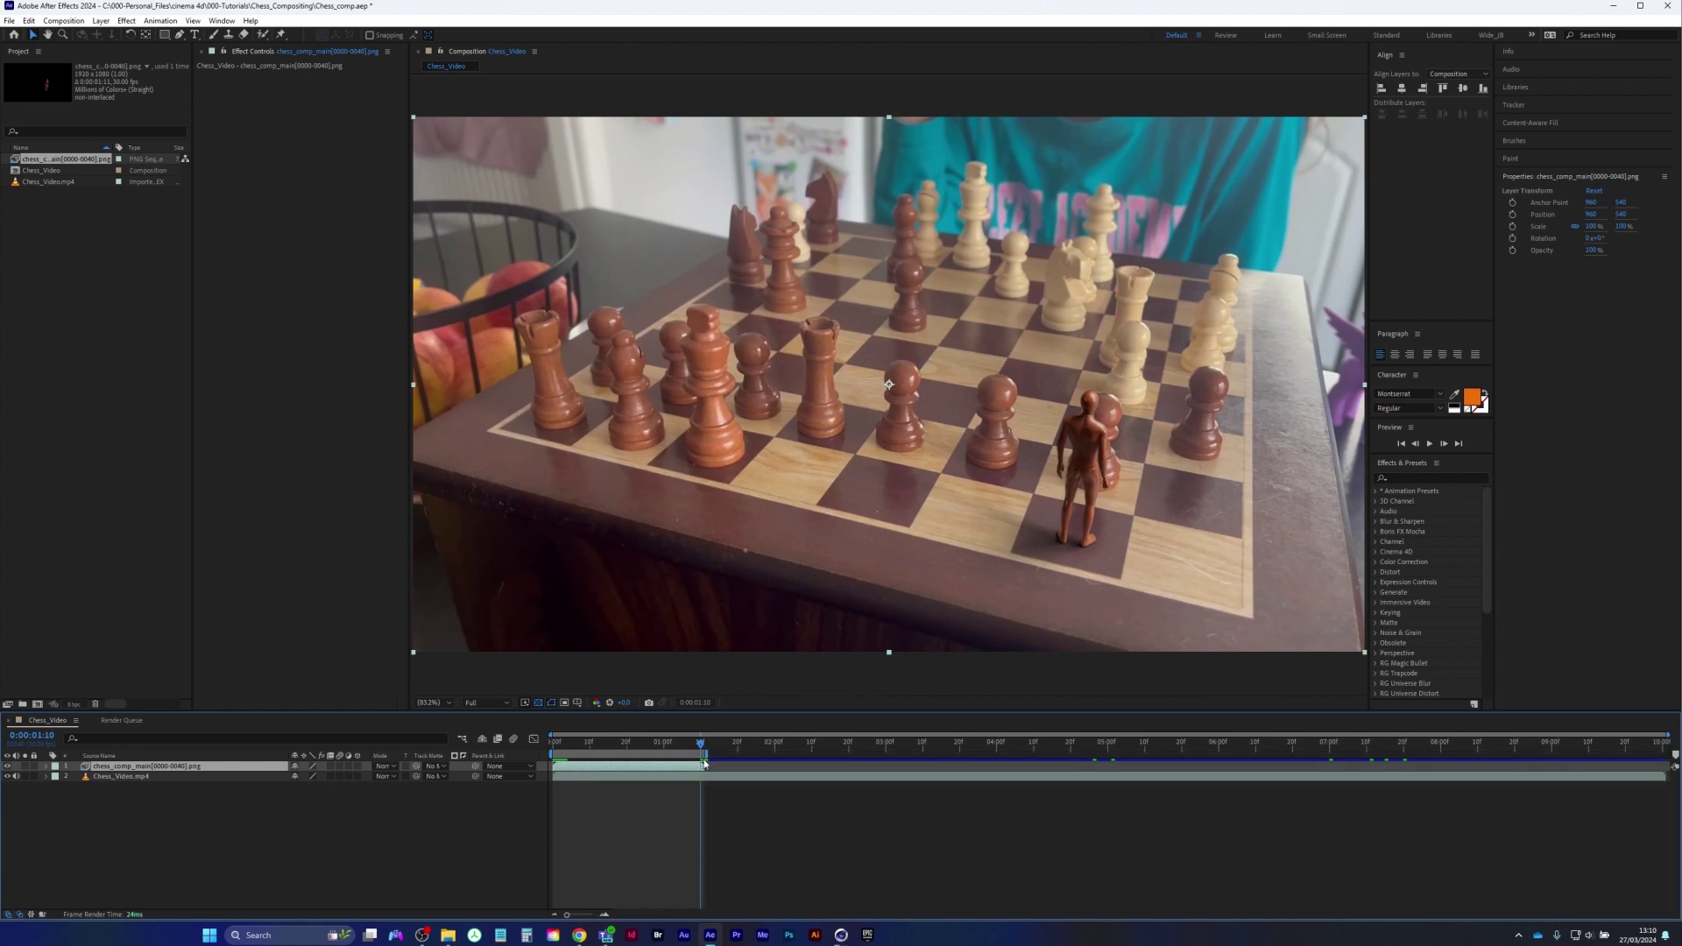
pyautogui.press('space')
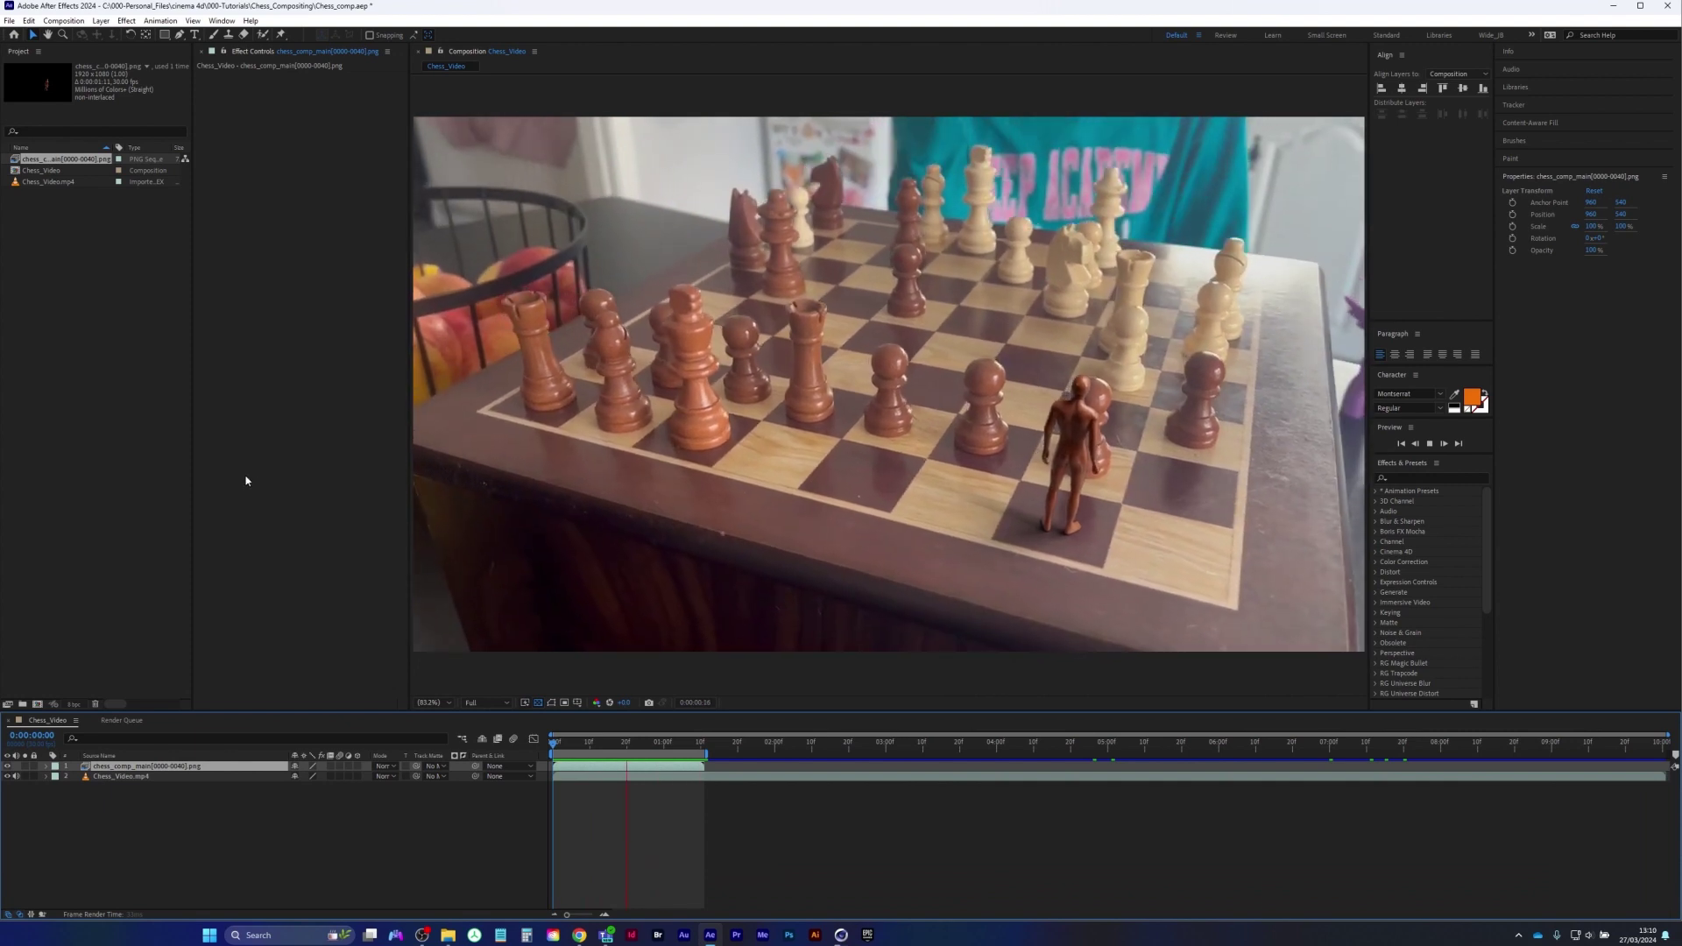
pyautogui.press('space')
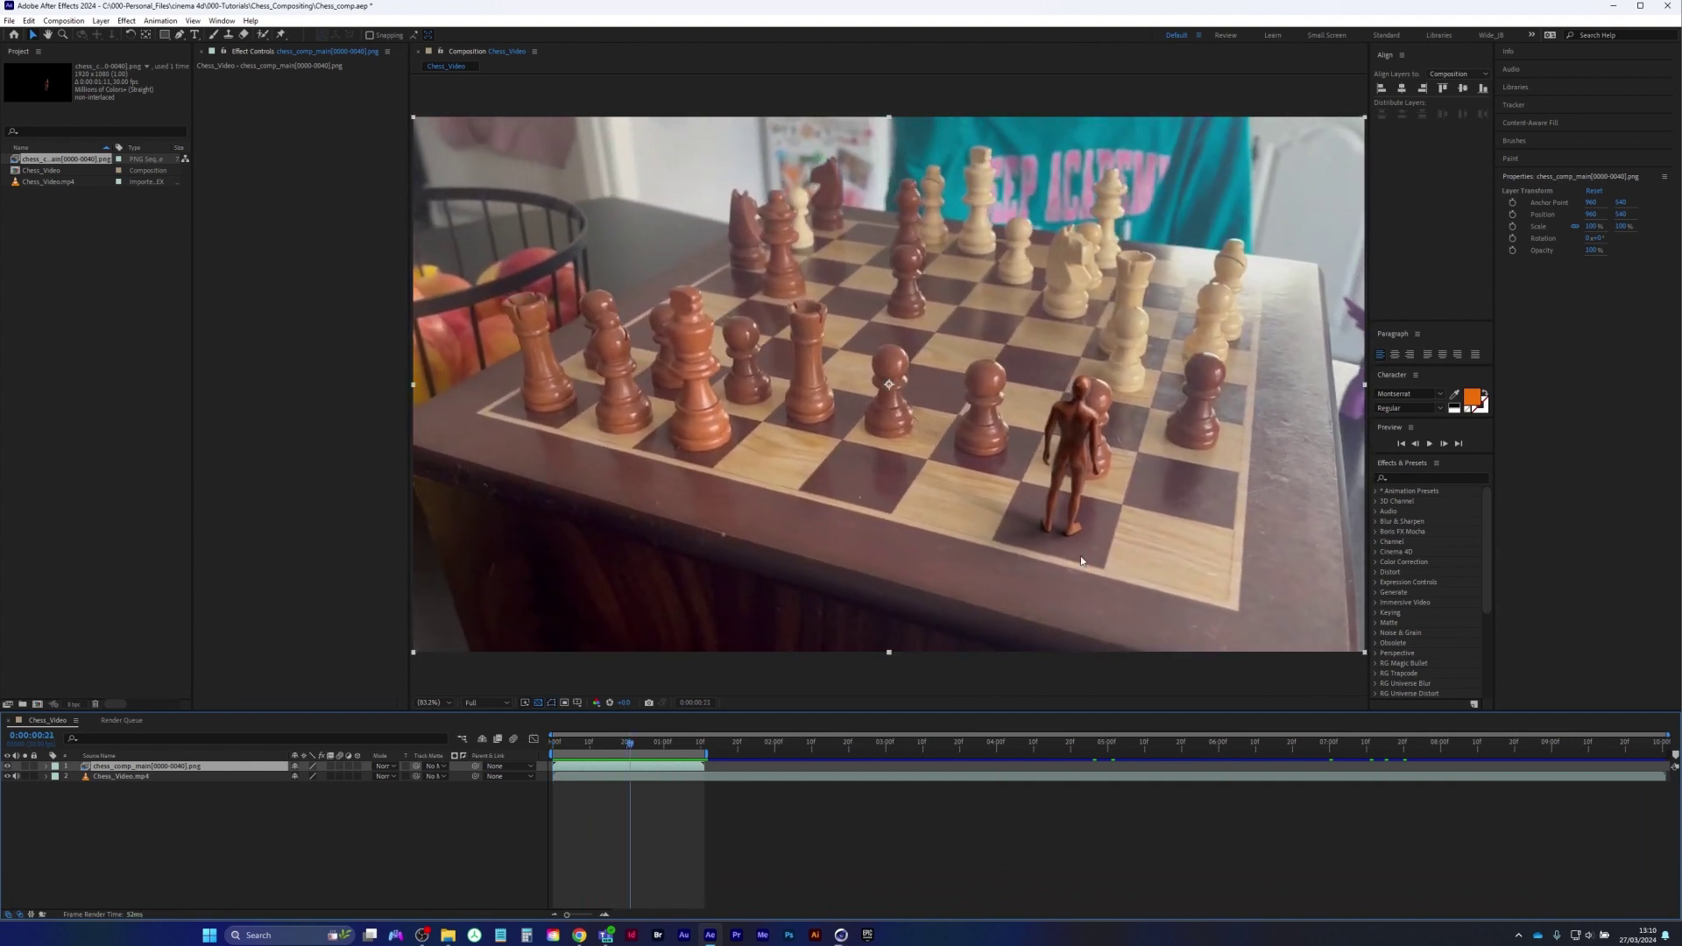
# Examine the figure's feet and contact shadow on the chessboard up close, and return to the fitted view
pyautogui.press('z')
pyautogui.click(1051, 542)
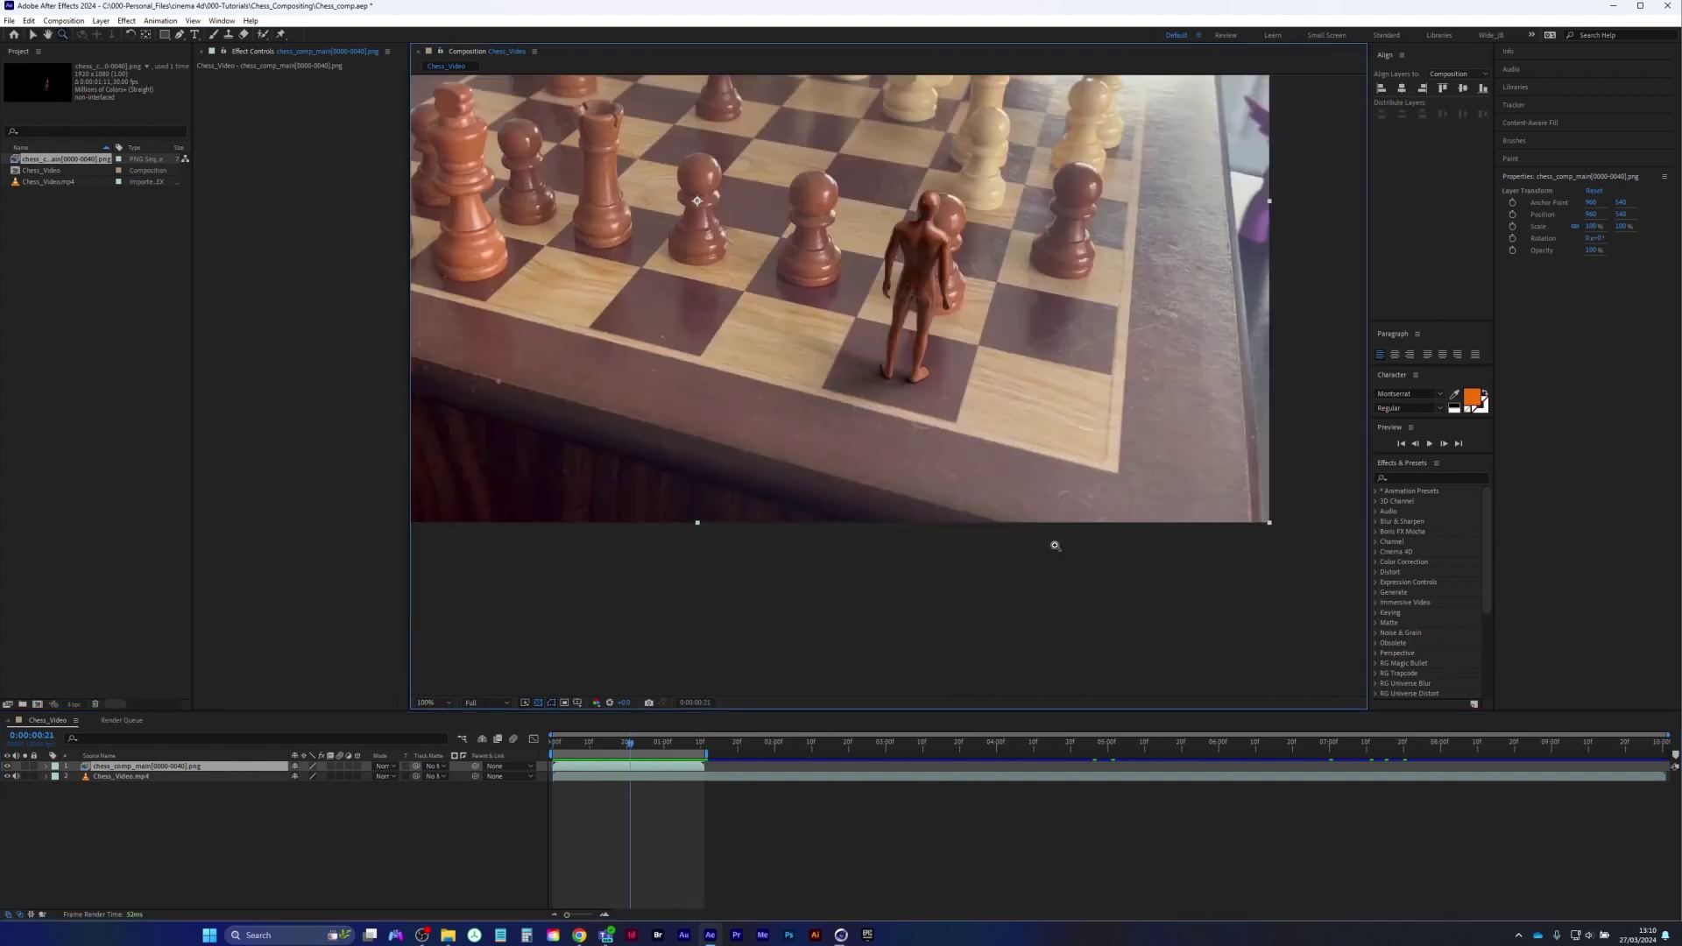
pyautogui.click(903, 399)
pyautogui.click(855, 366)
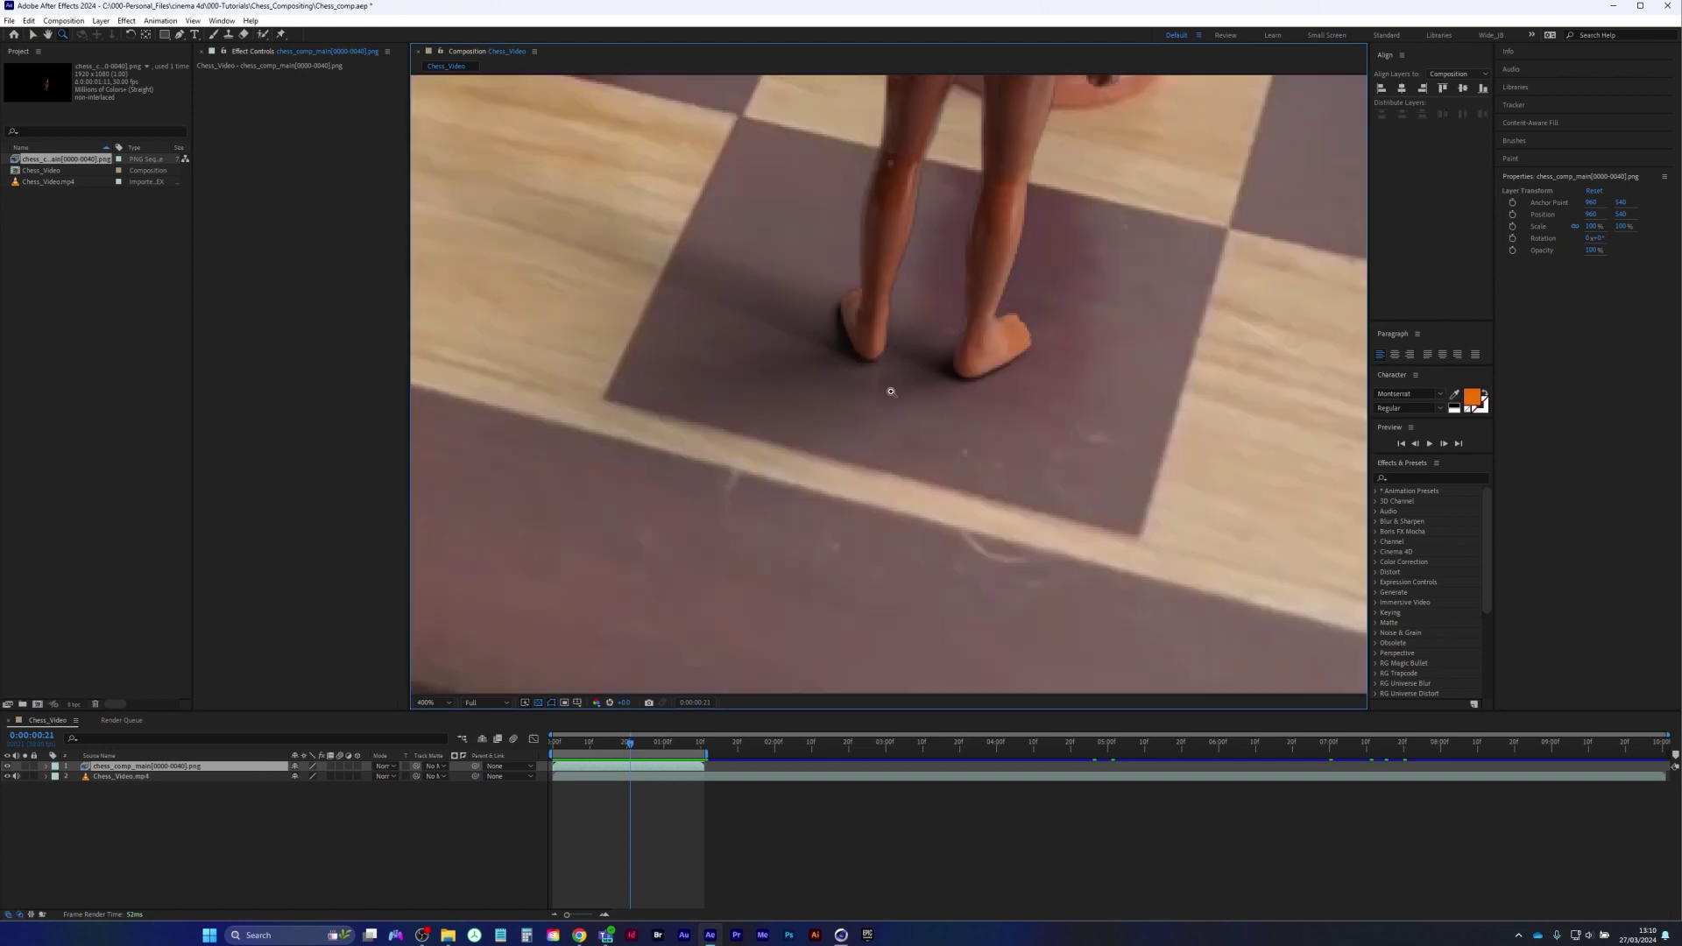
pyautogui.hotkey('shift', '/')
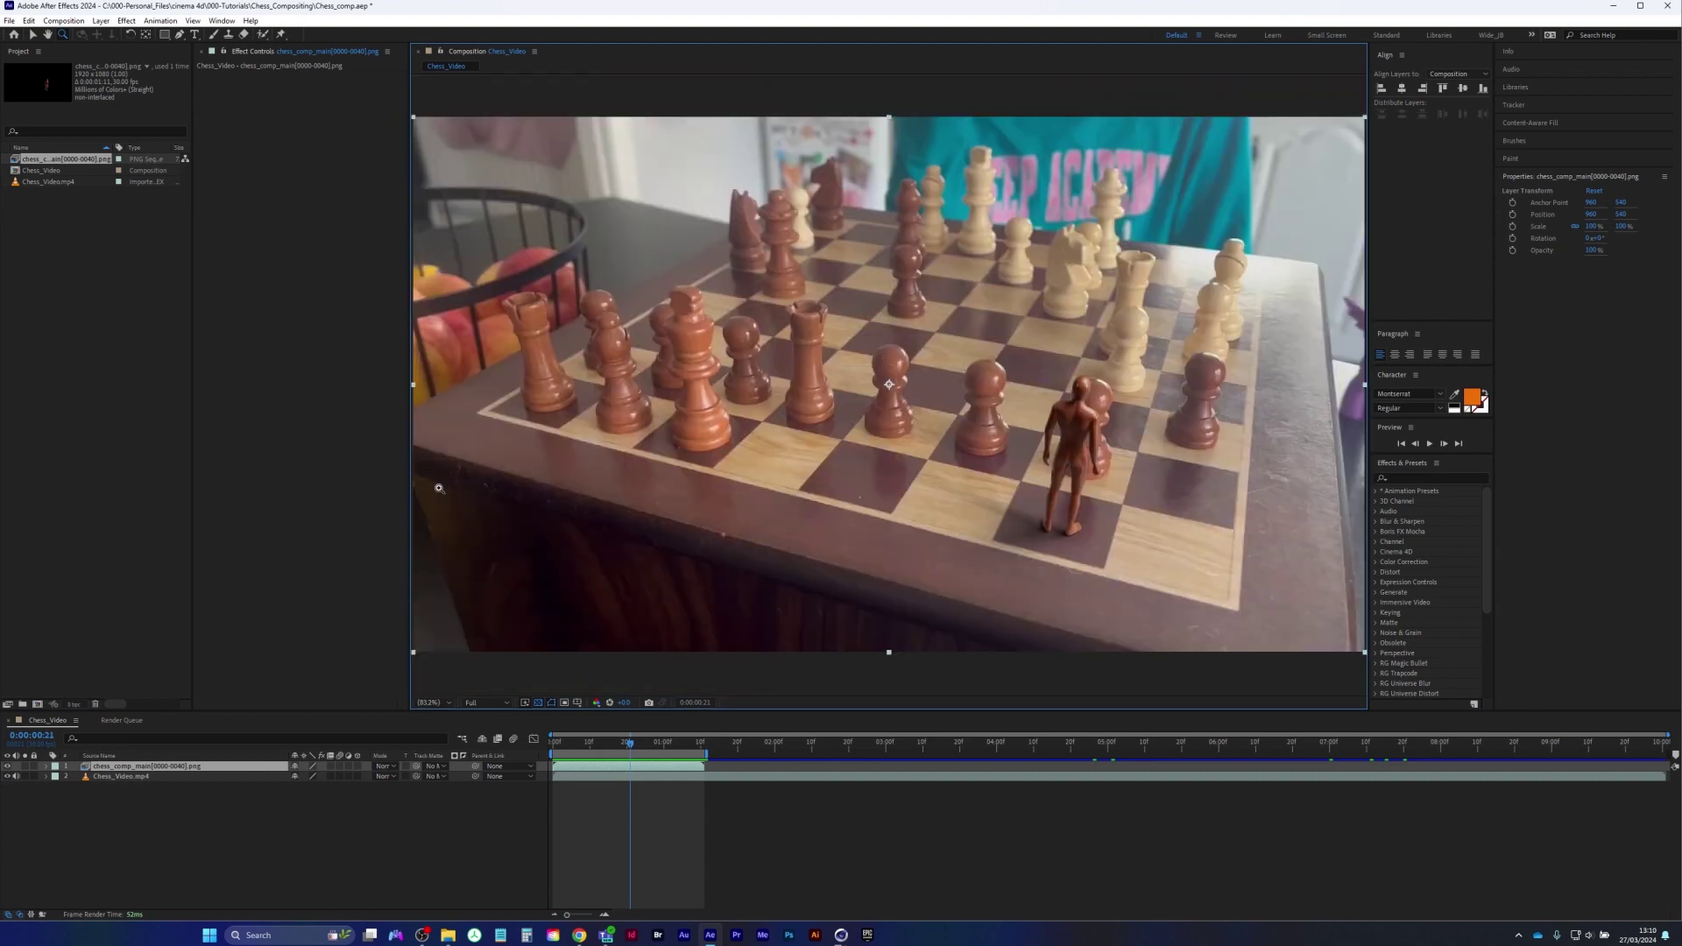
# Import the reflections_reflections_1 PNG sequence from the AOV folder
pyautogui.click(98, 281)
pyautogui.doubleClick(142, 356)
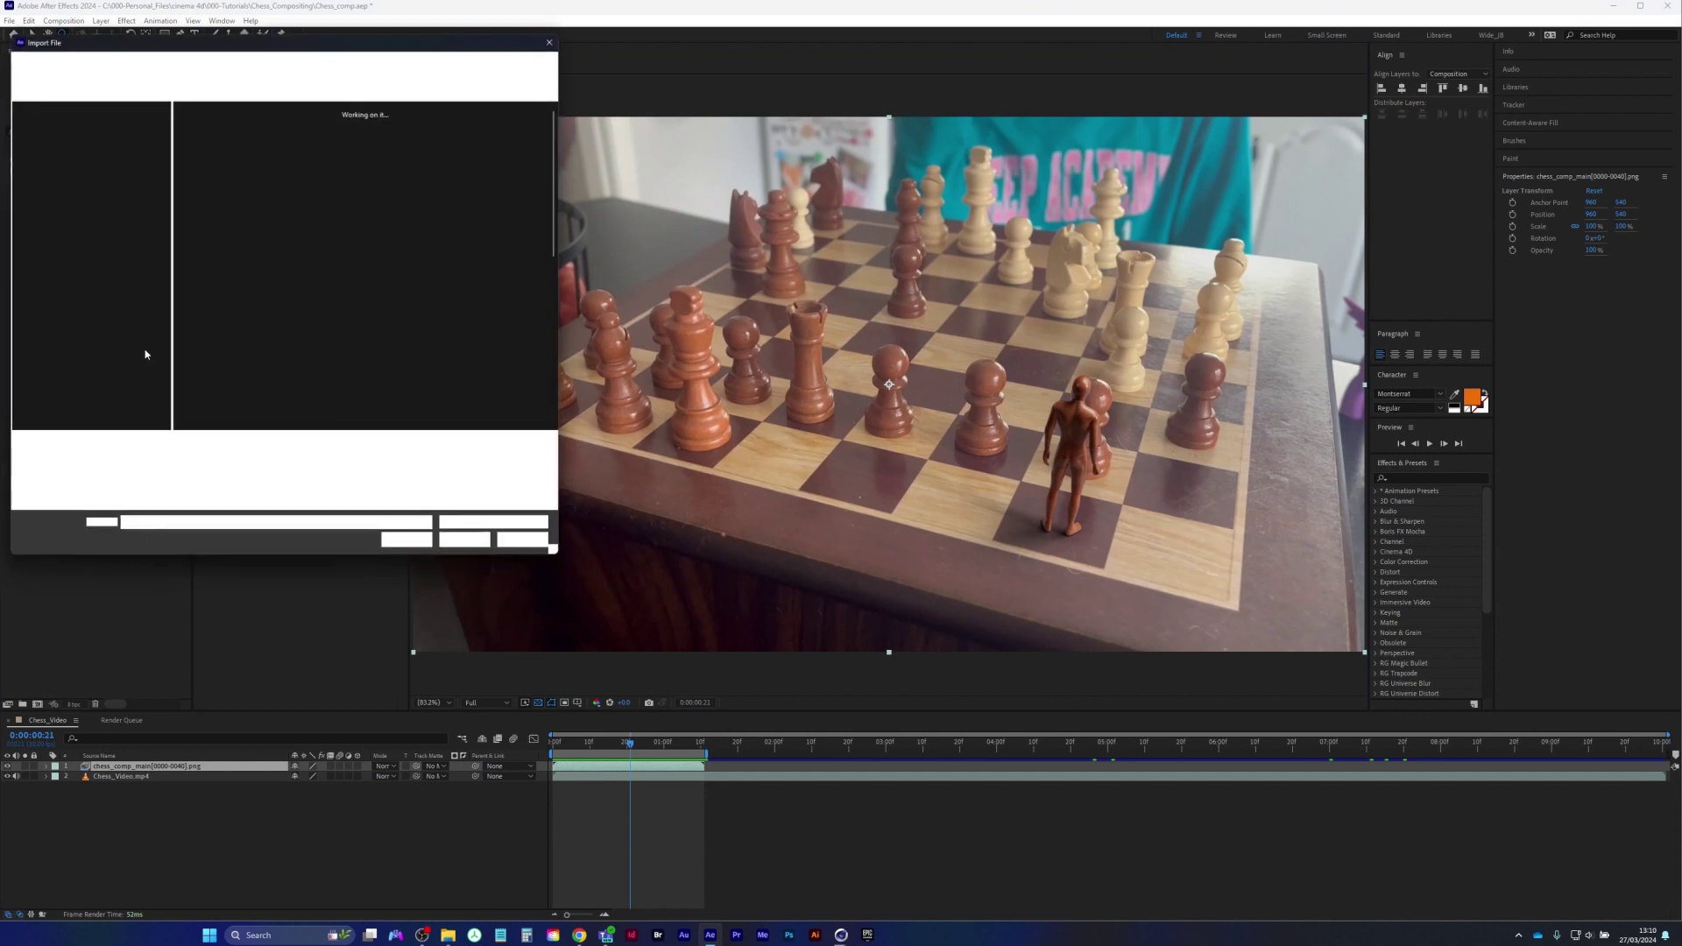
pyautogui.doubleClick(220, 147)
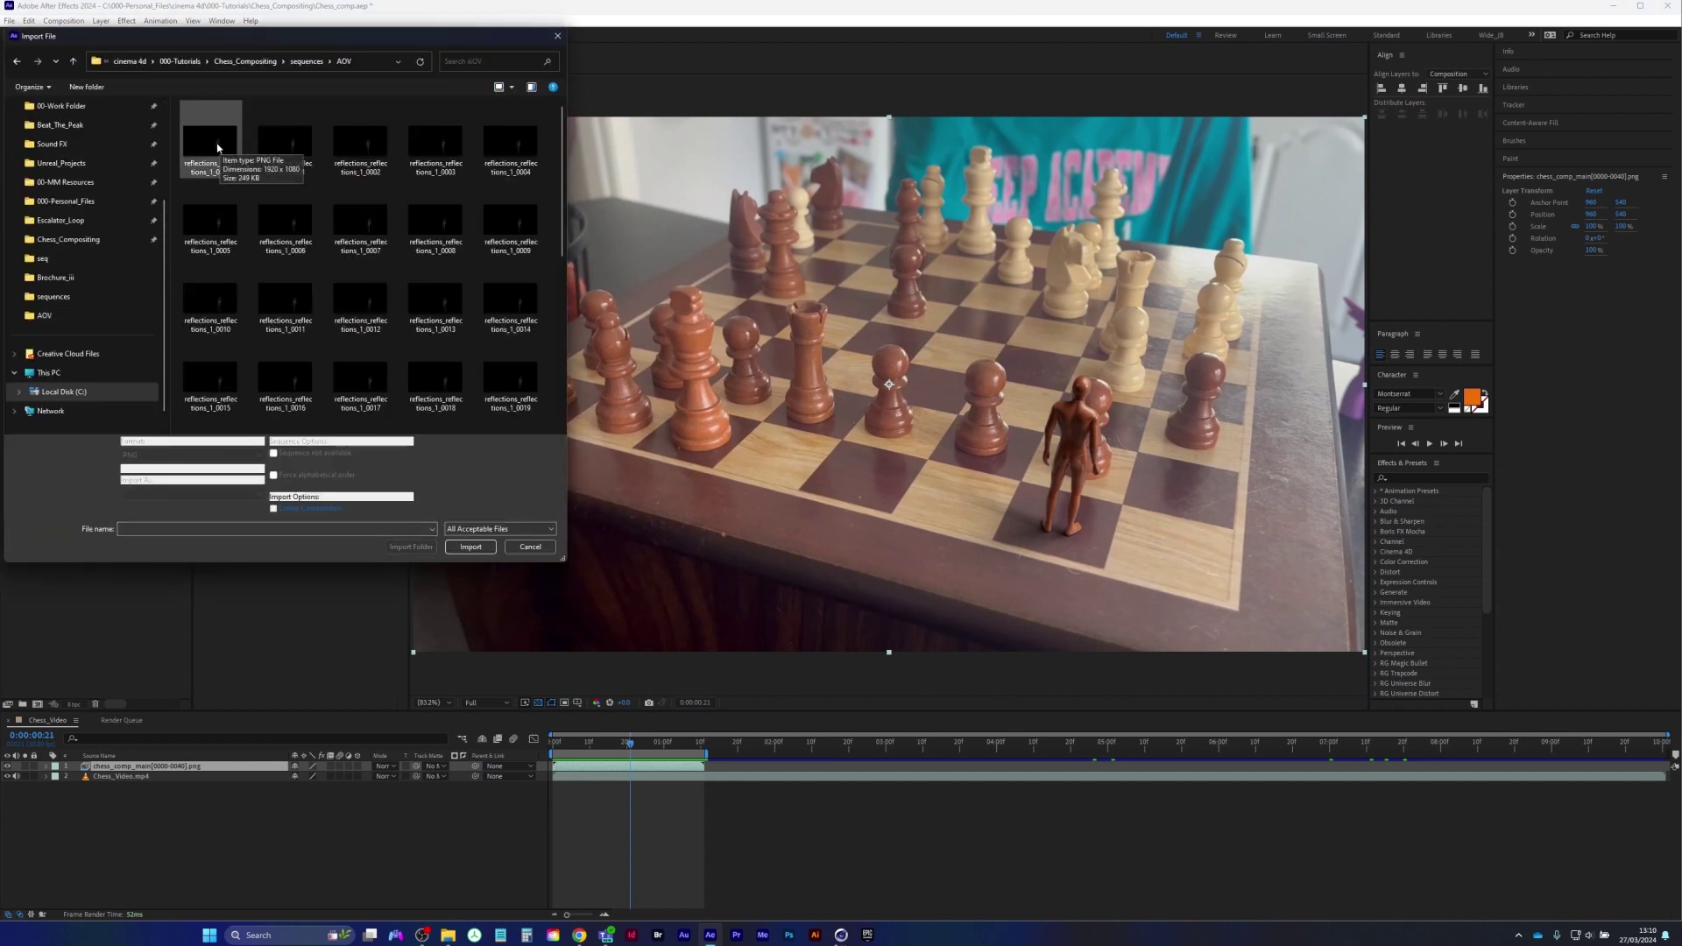
pyautogui.click(217, 148)
pyautogui.doubleClick(218, 150)
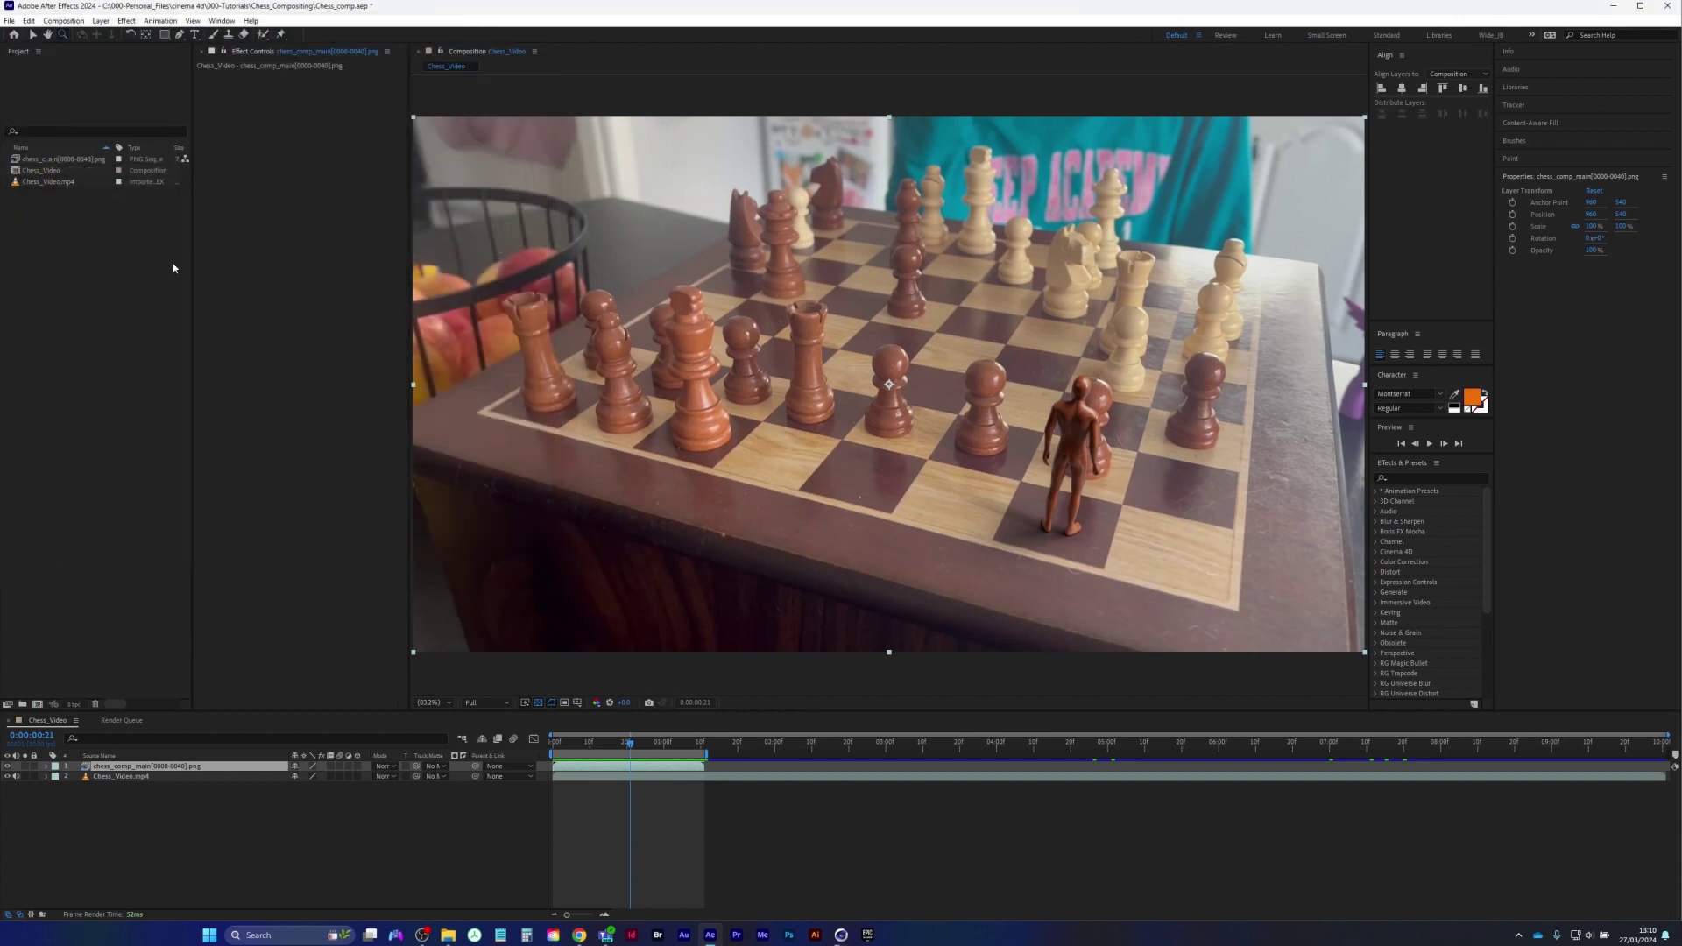
# Place the reflections sequence between the figure and video layers and set its blending mode to Screen
pyautogui.moveTo(51, 195); pyautogui.dragTo(120, 777)
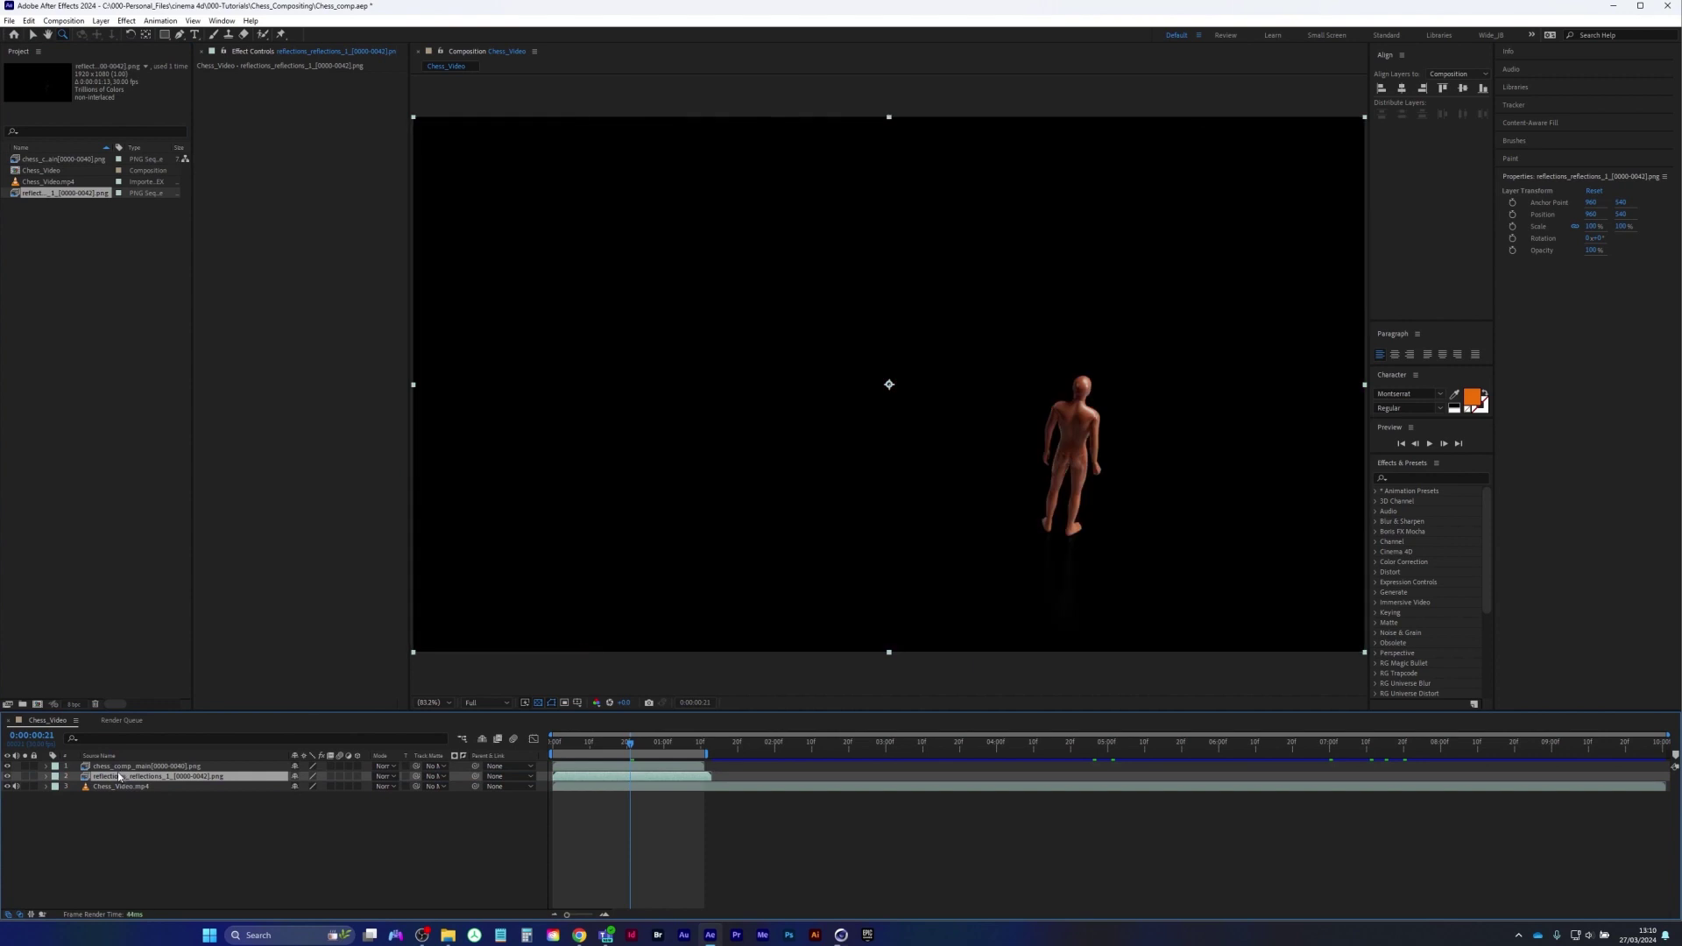
pyautogui.click(385, 776)
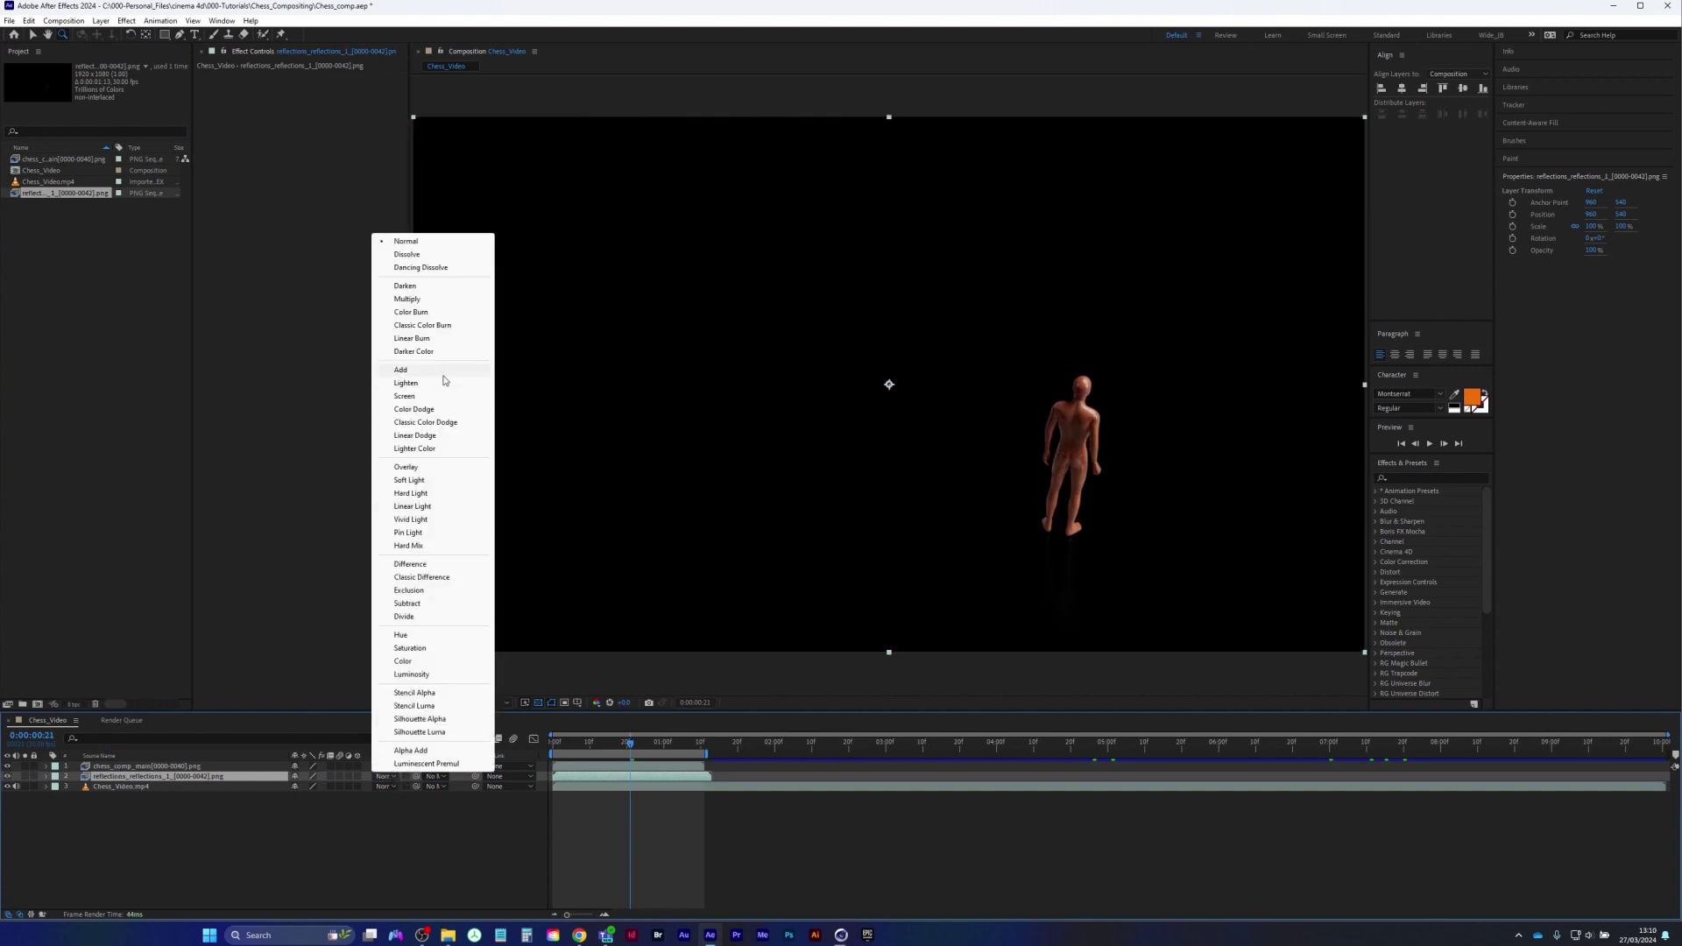
pyautogui.click(425, 400)
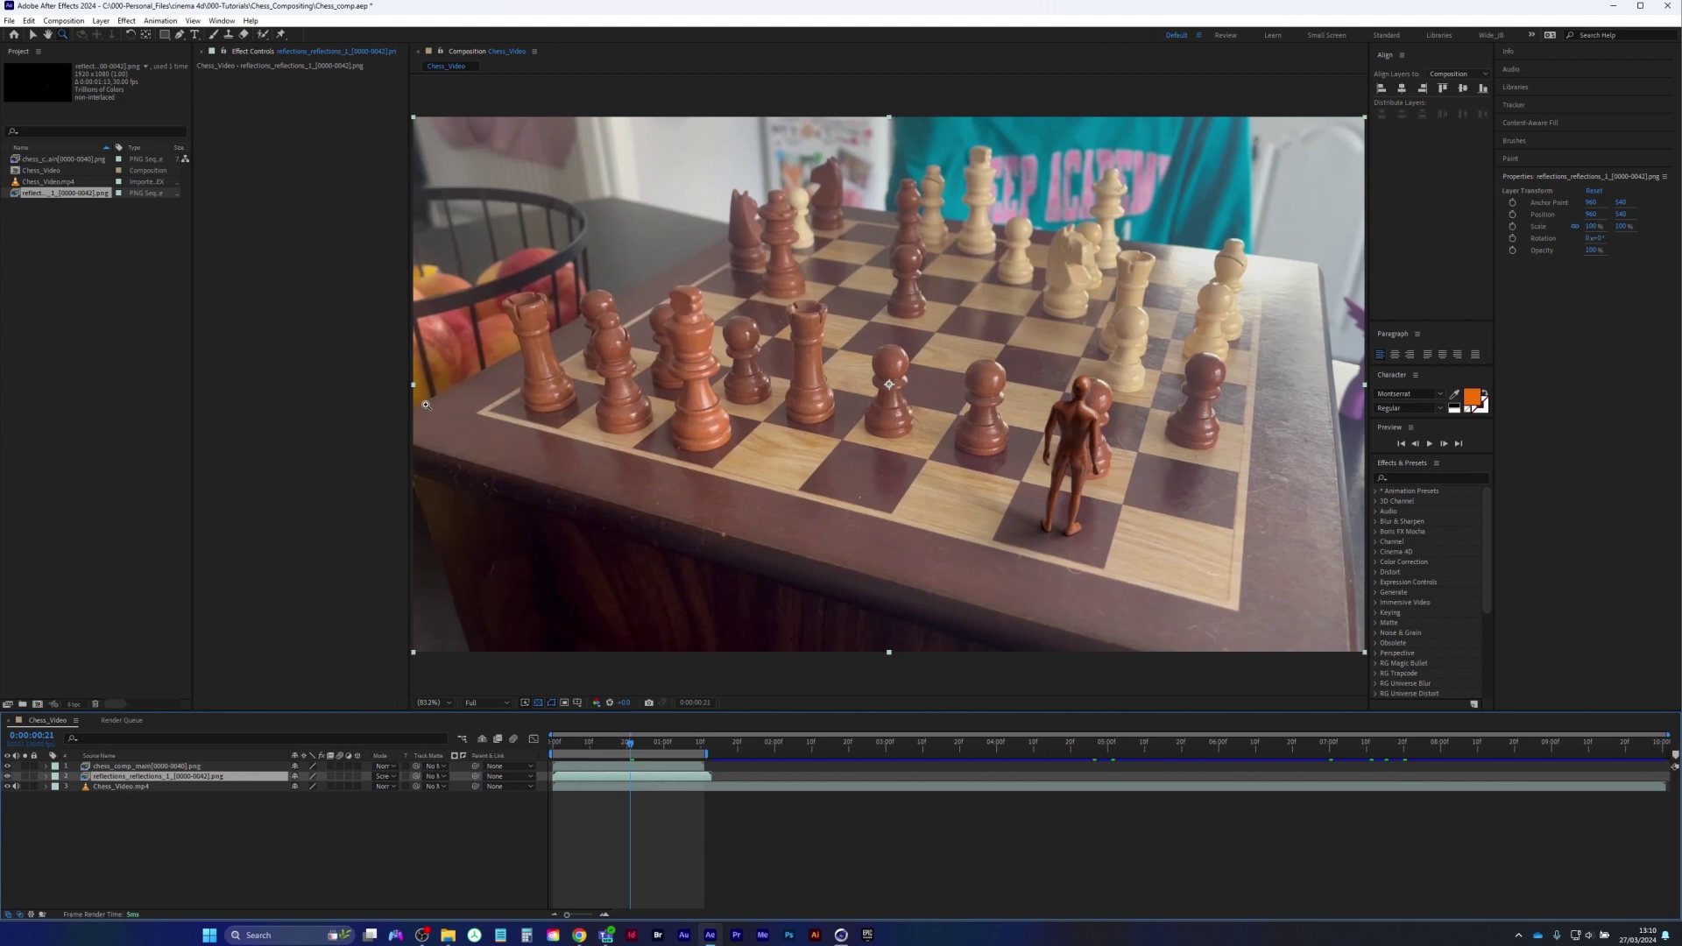
# Compare the board around the figure's feet up close with the reflections layer hidden and shown
pyautogui.click(8, 777)
pyautogui.click(1083, 538)
pyautogui.moveTo(902, 361); pyautogui.dragTo(883, 342)
pyautogui.scroll(-3, 718, 560)
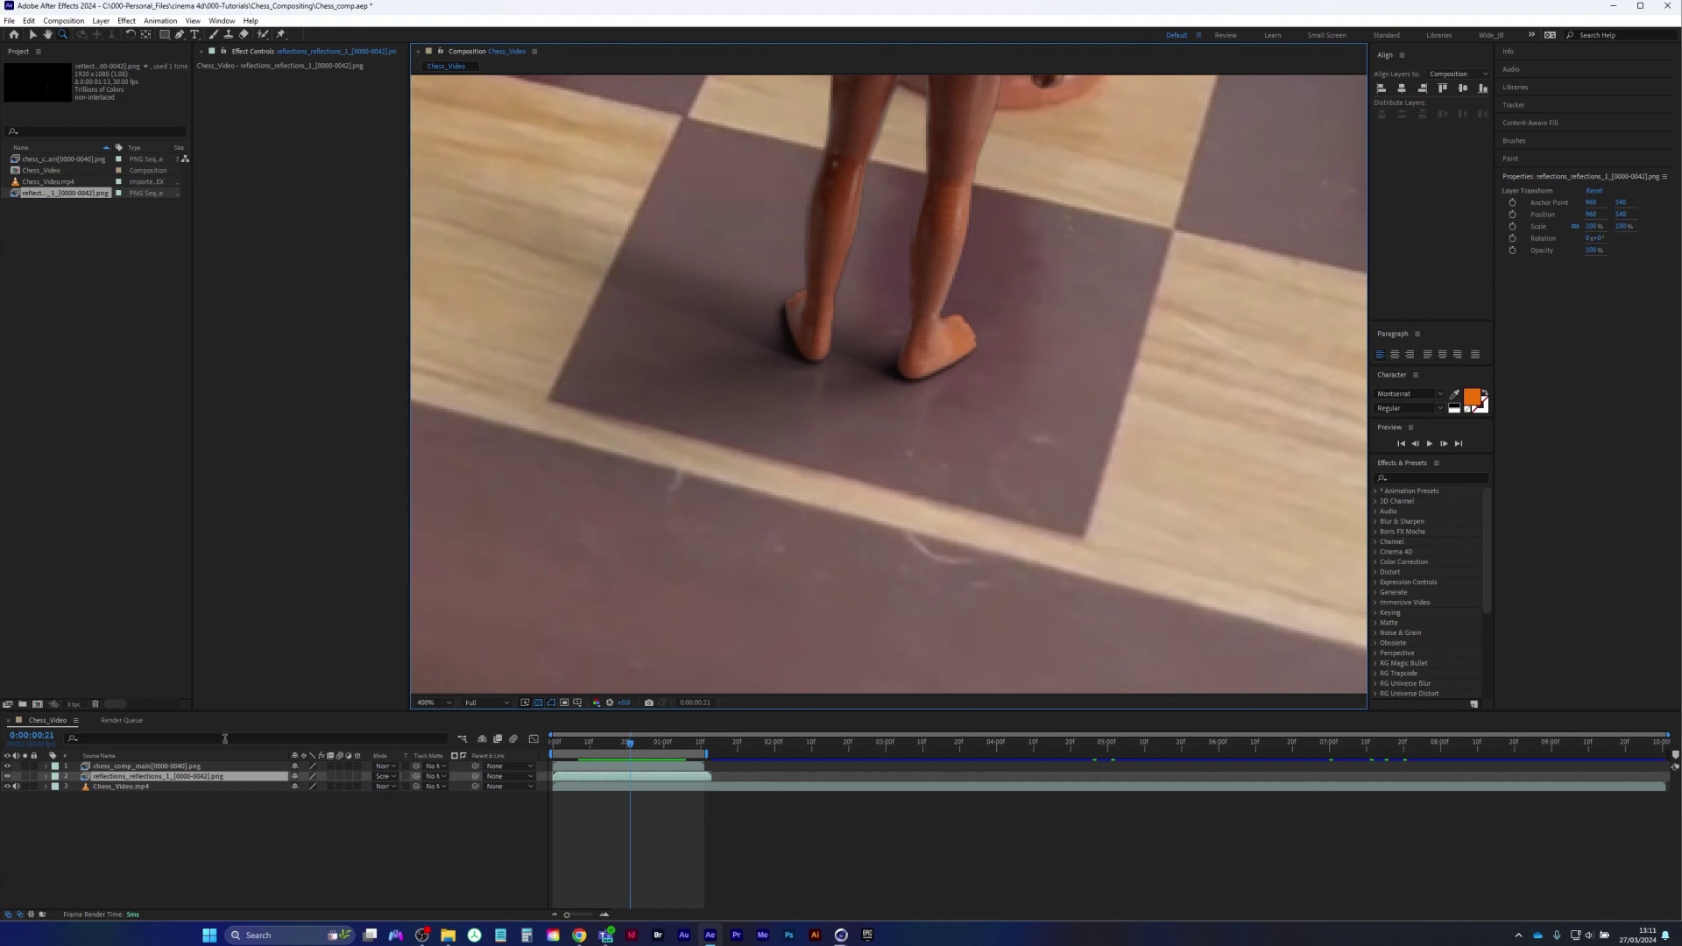
pyautogui.click(8, 777)
pyautogui.click(8, 778)
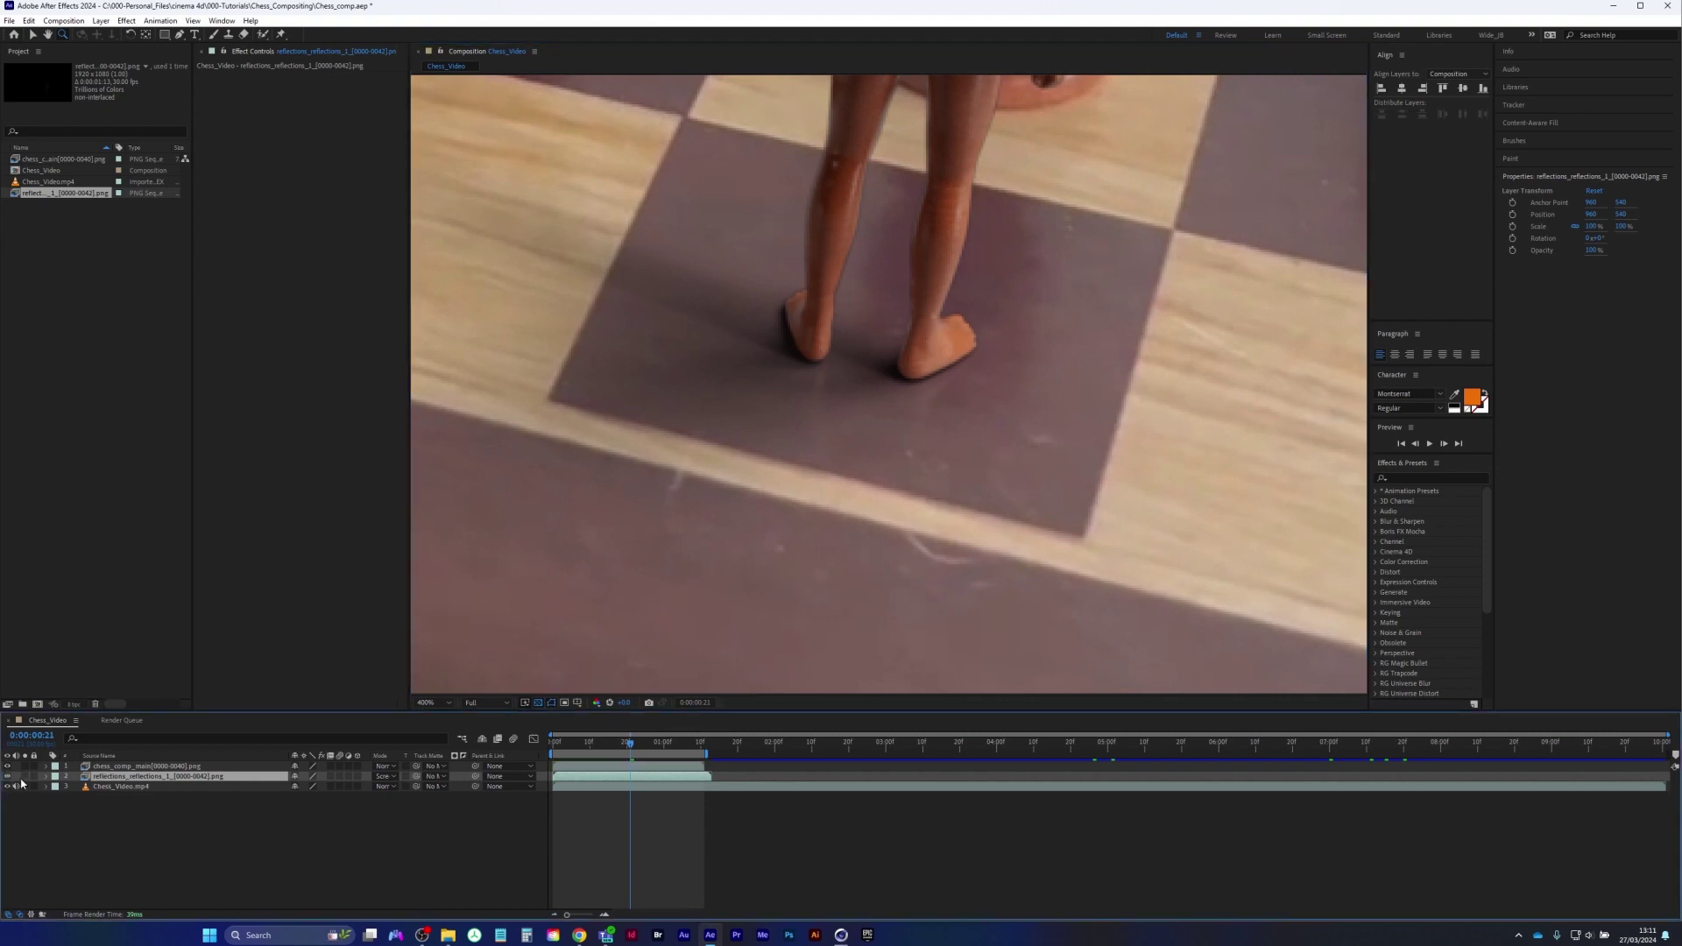
# Duplicate the reflections layer twice to strengthen the figure's reflection on the board
pyautogui.keyDown('alt'); pyautogui.click(831, 441); pyautogui.keyUp('alt')
pyautogui.moveTo(889, 455); pyautogui.dragTo(820, 453, button='middle')
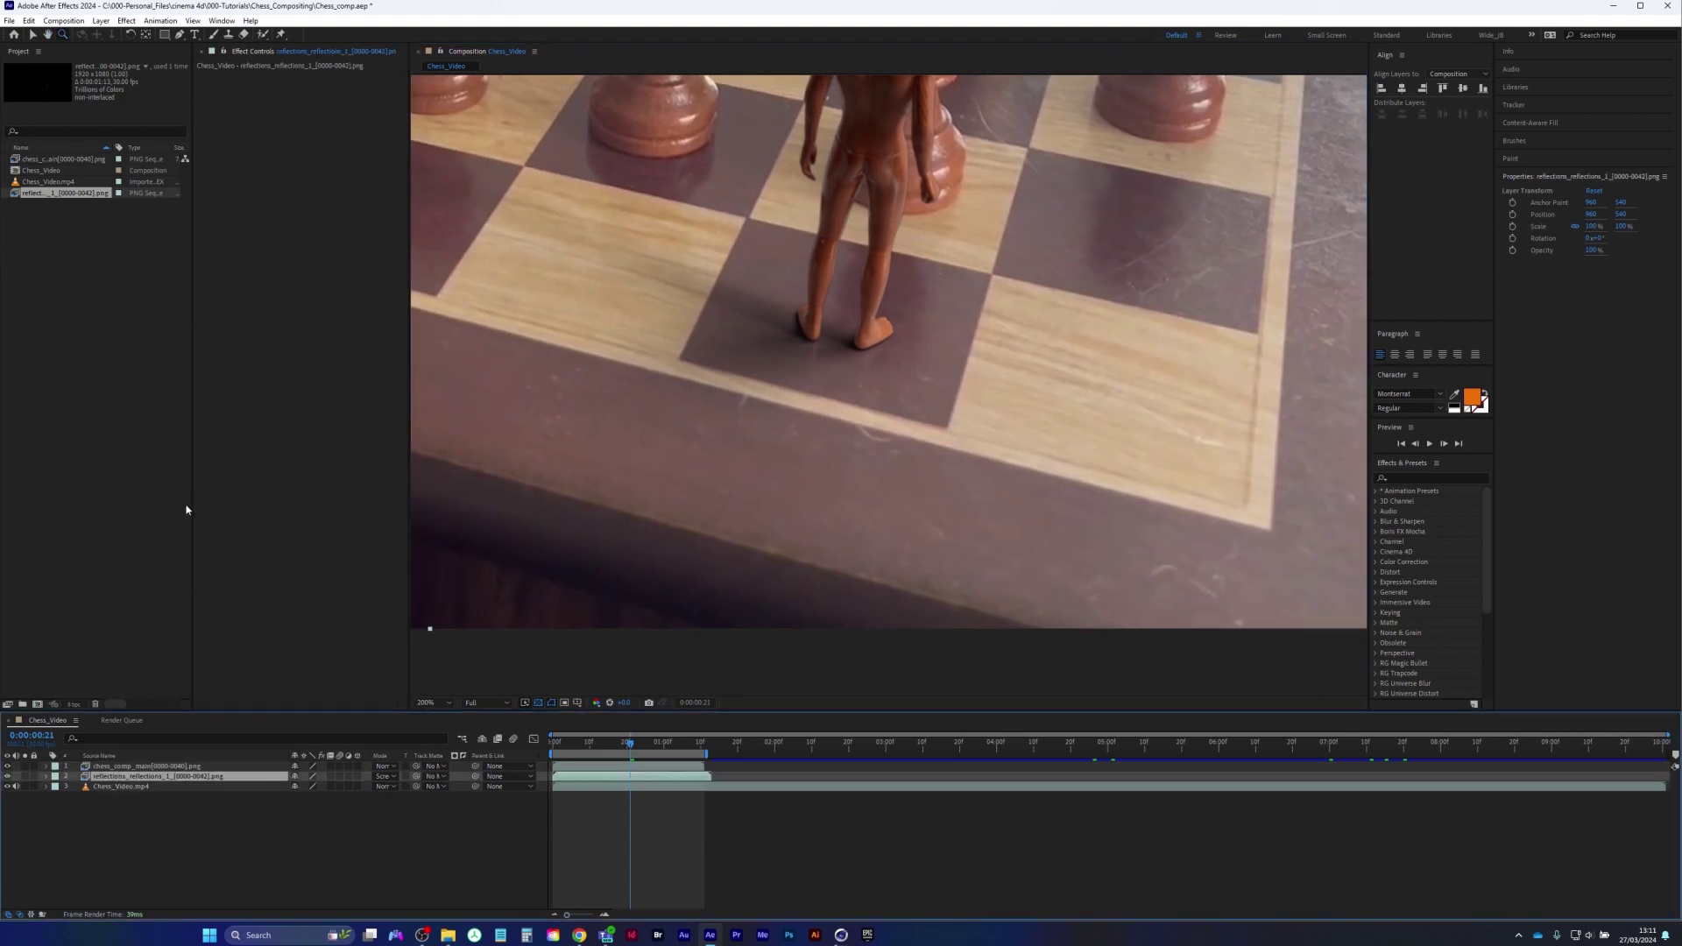
pyautogui.hotkey('ctrl', 'd')
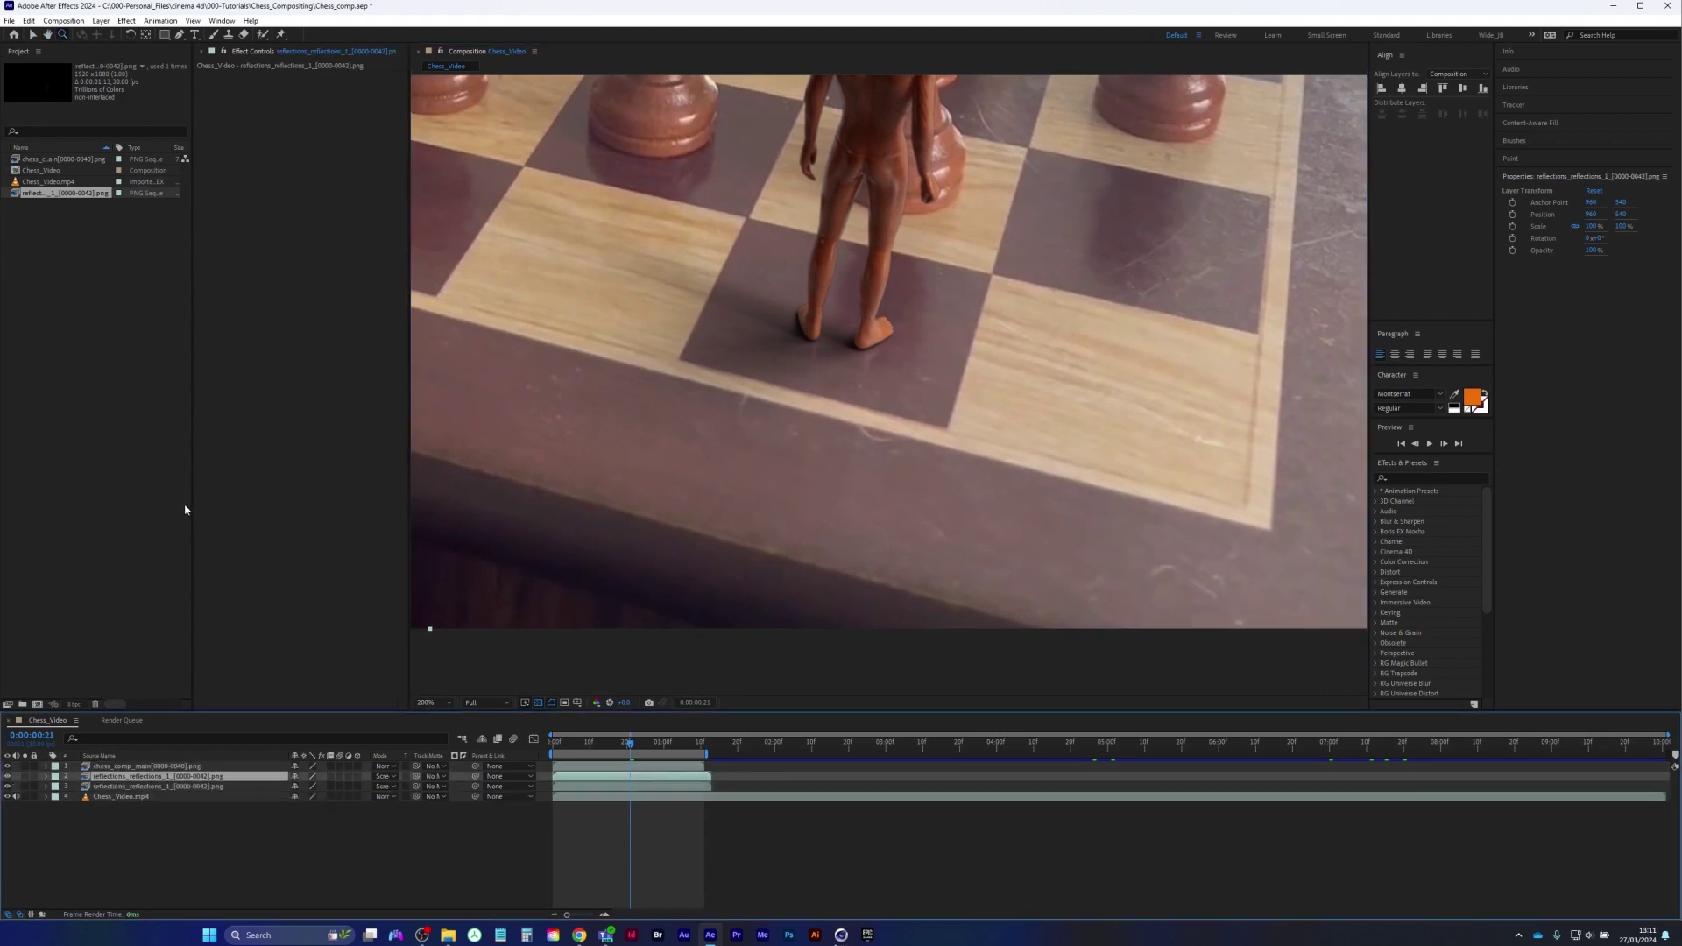
pyautogui.hotkey('ctrl', 'd')
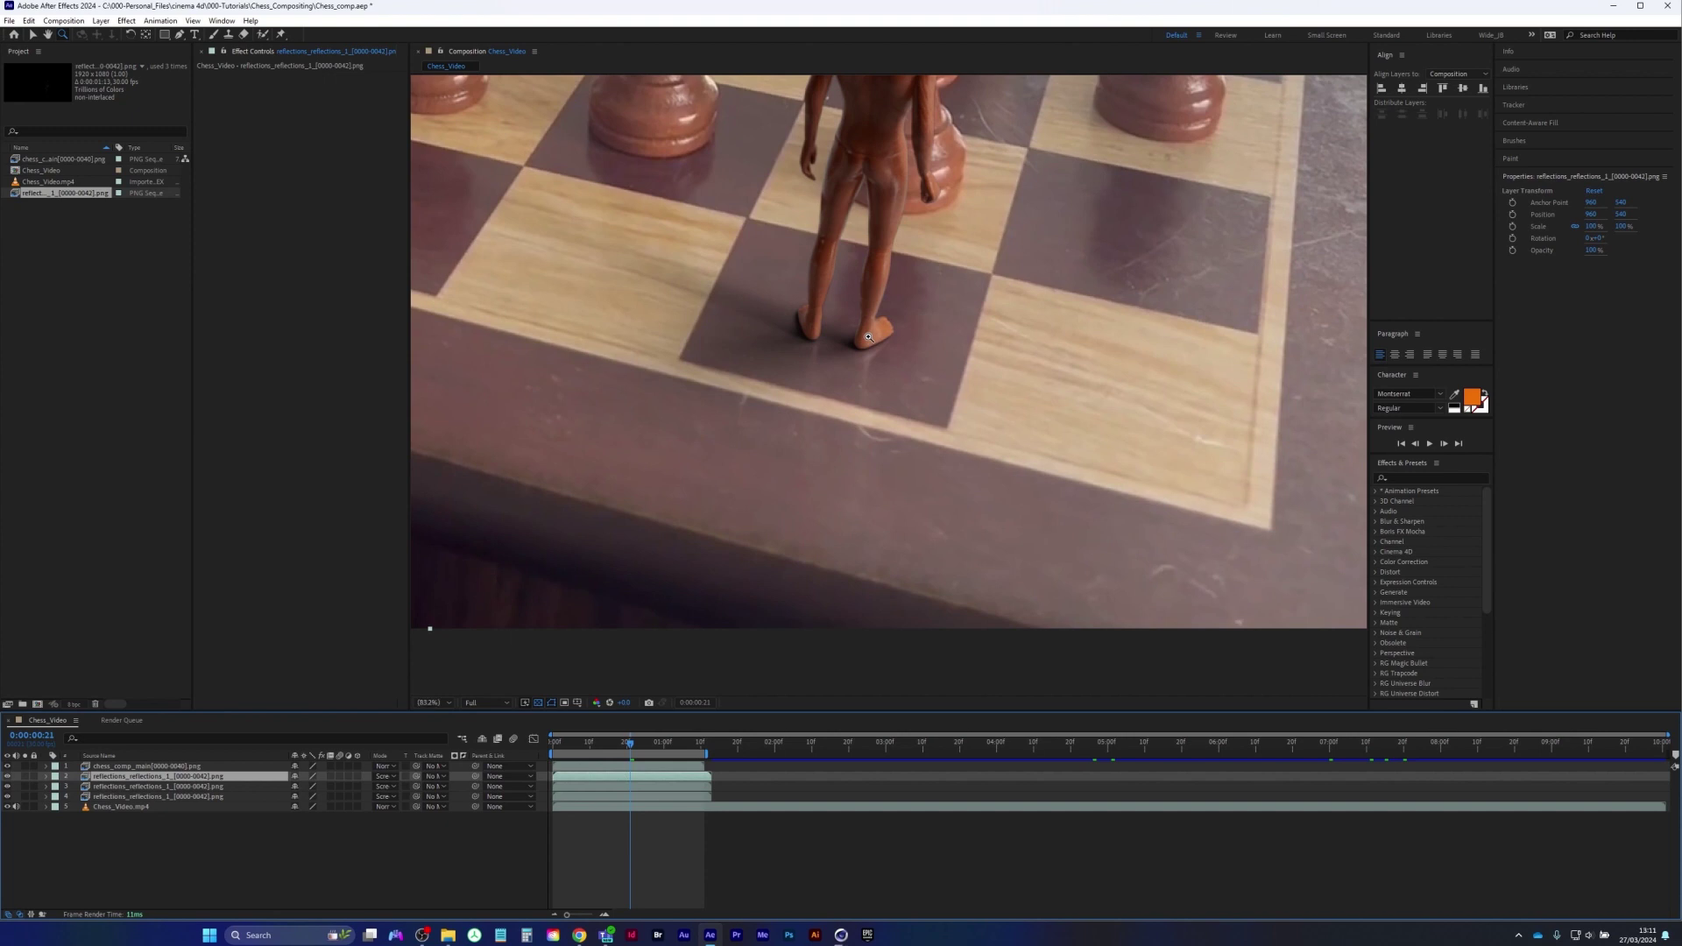
# Play back the composite, inspect the figure among the chess pieces up close, and fit the composition view again
pyautogui.hotkey('alt', '/')
pyautogui.press('space')
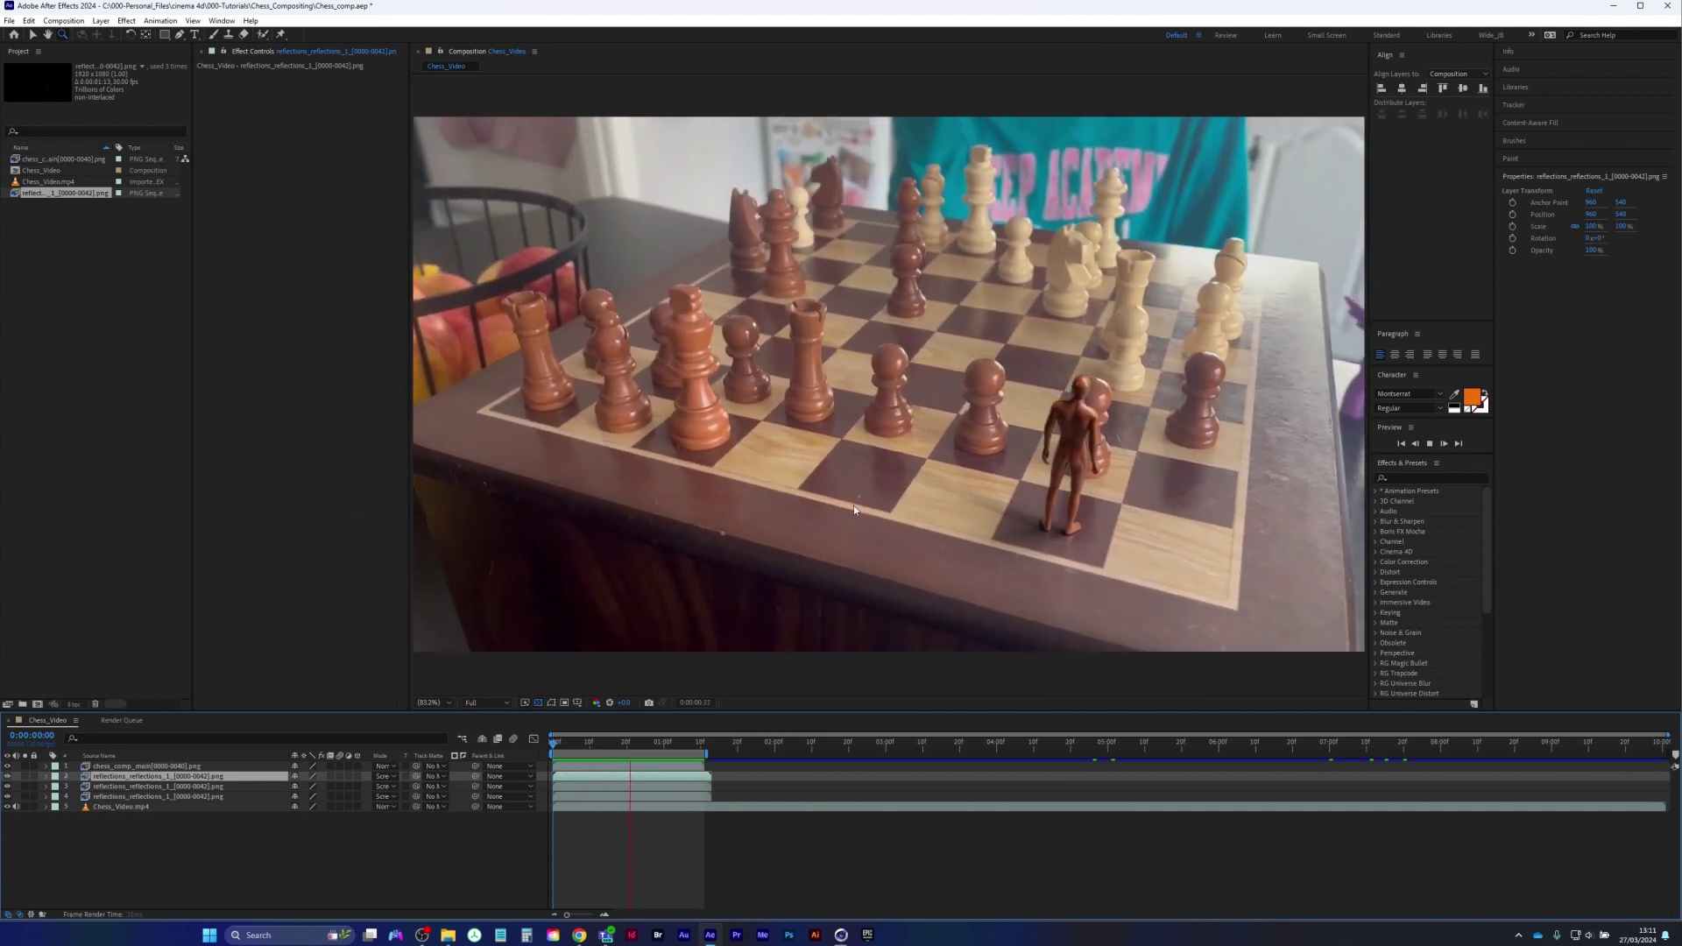
pyautogui.press('space')
pyautogui.click(1078, 431)
pyautogui.click(927, 424)
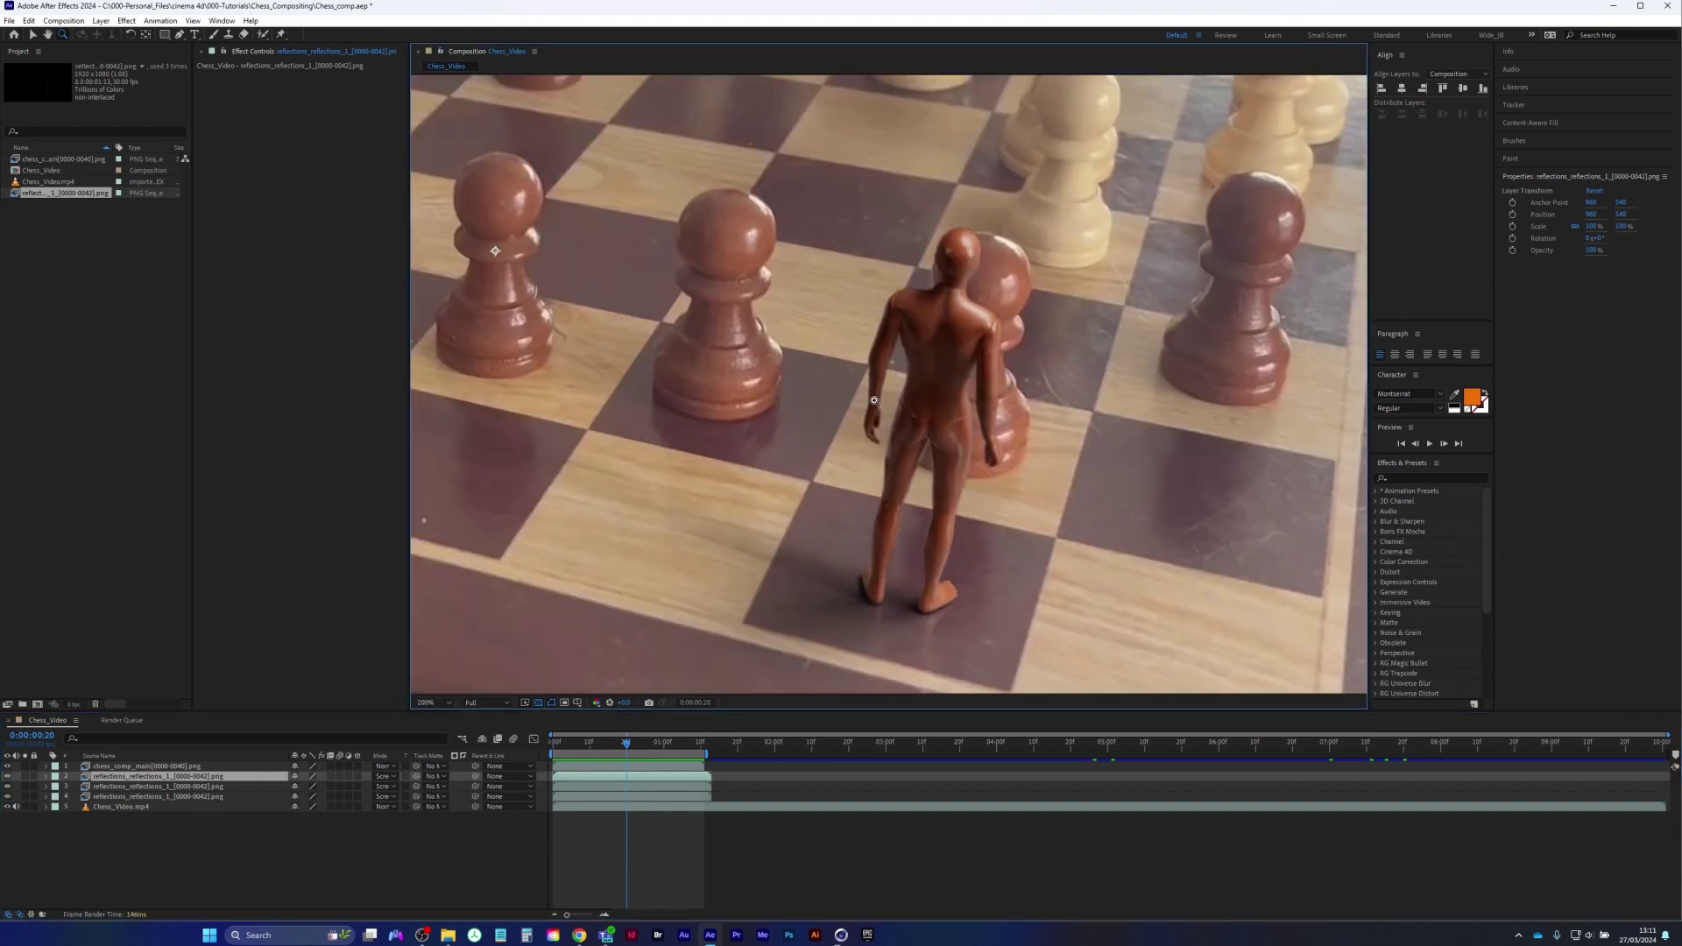
pyautogui.keyDown('alt'); pyautogui.click(938, 370); pyautogui.keyUp('alt')
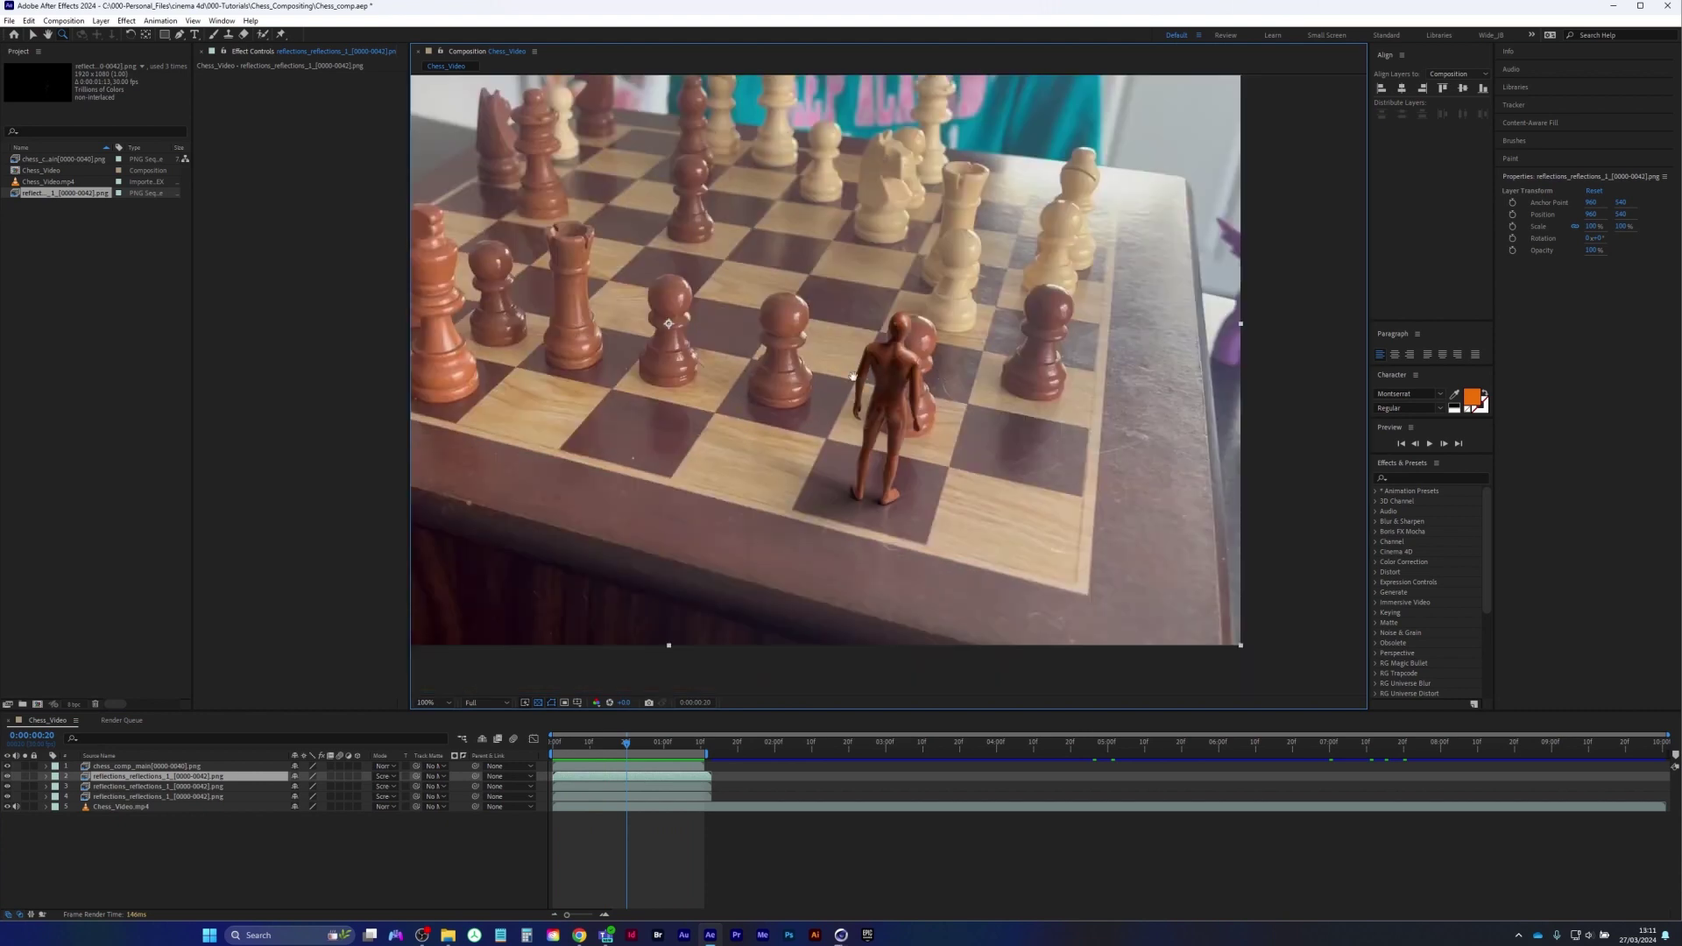
pyautogui.moveTo(942, 420); pyautogui.dragTo(923, 417)
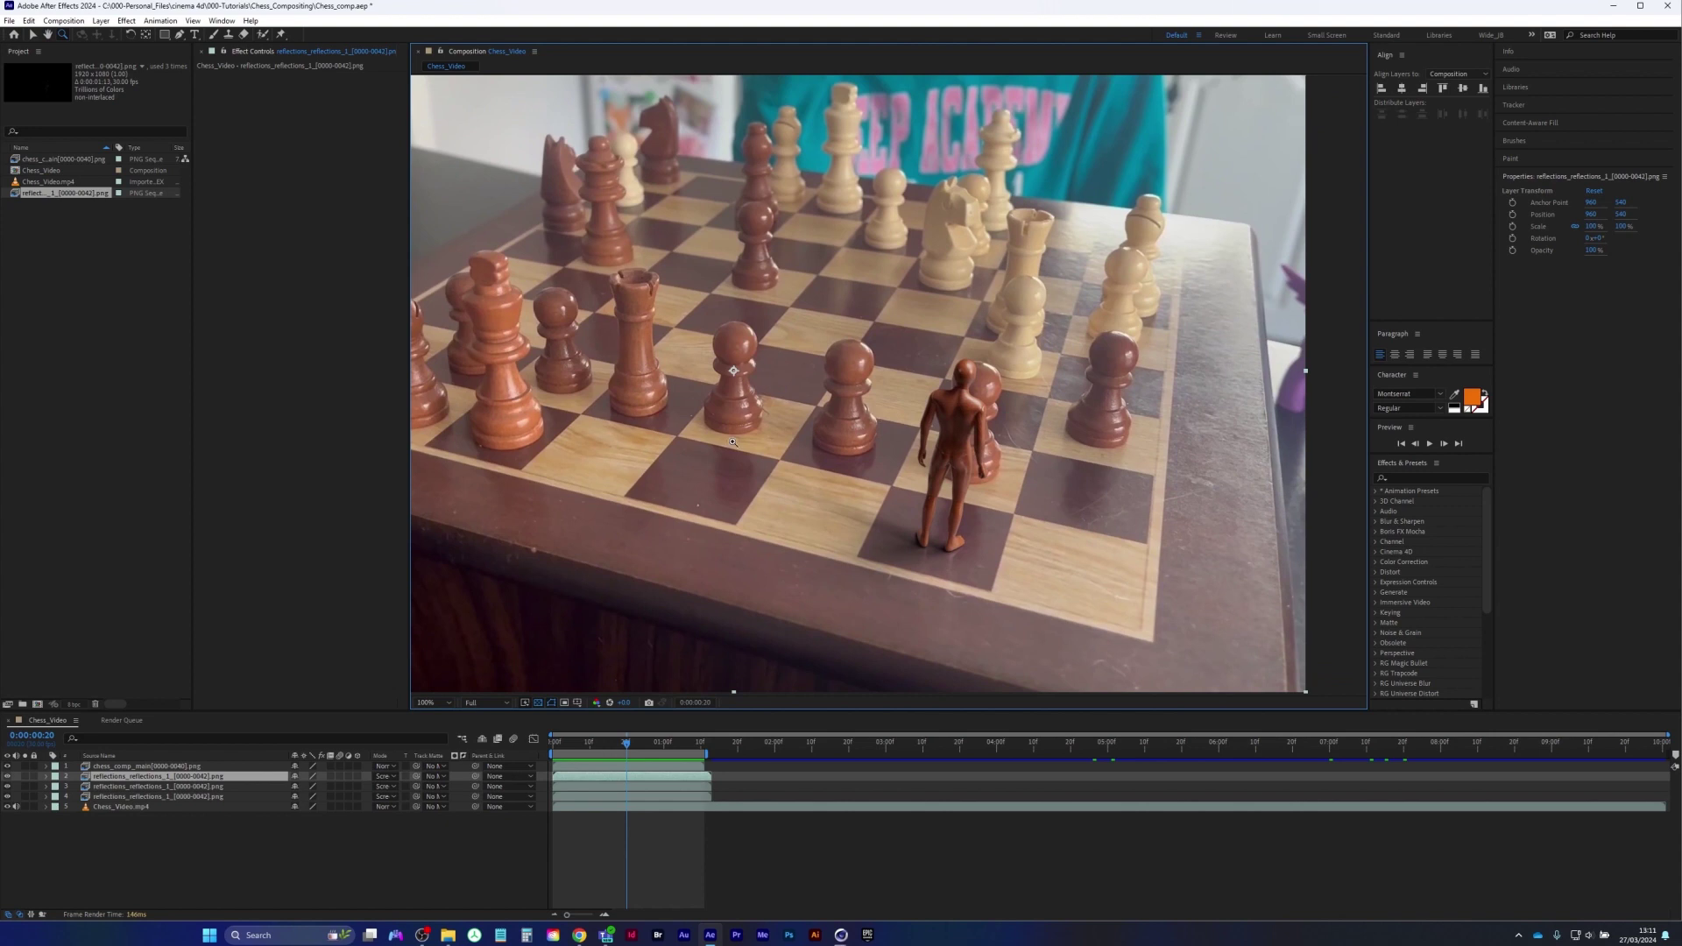
pyautogui.hotkey('shift', '/')
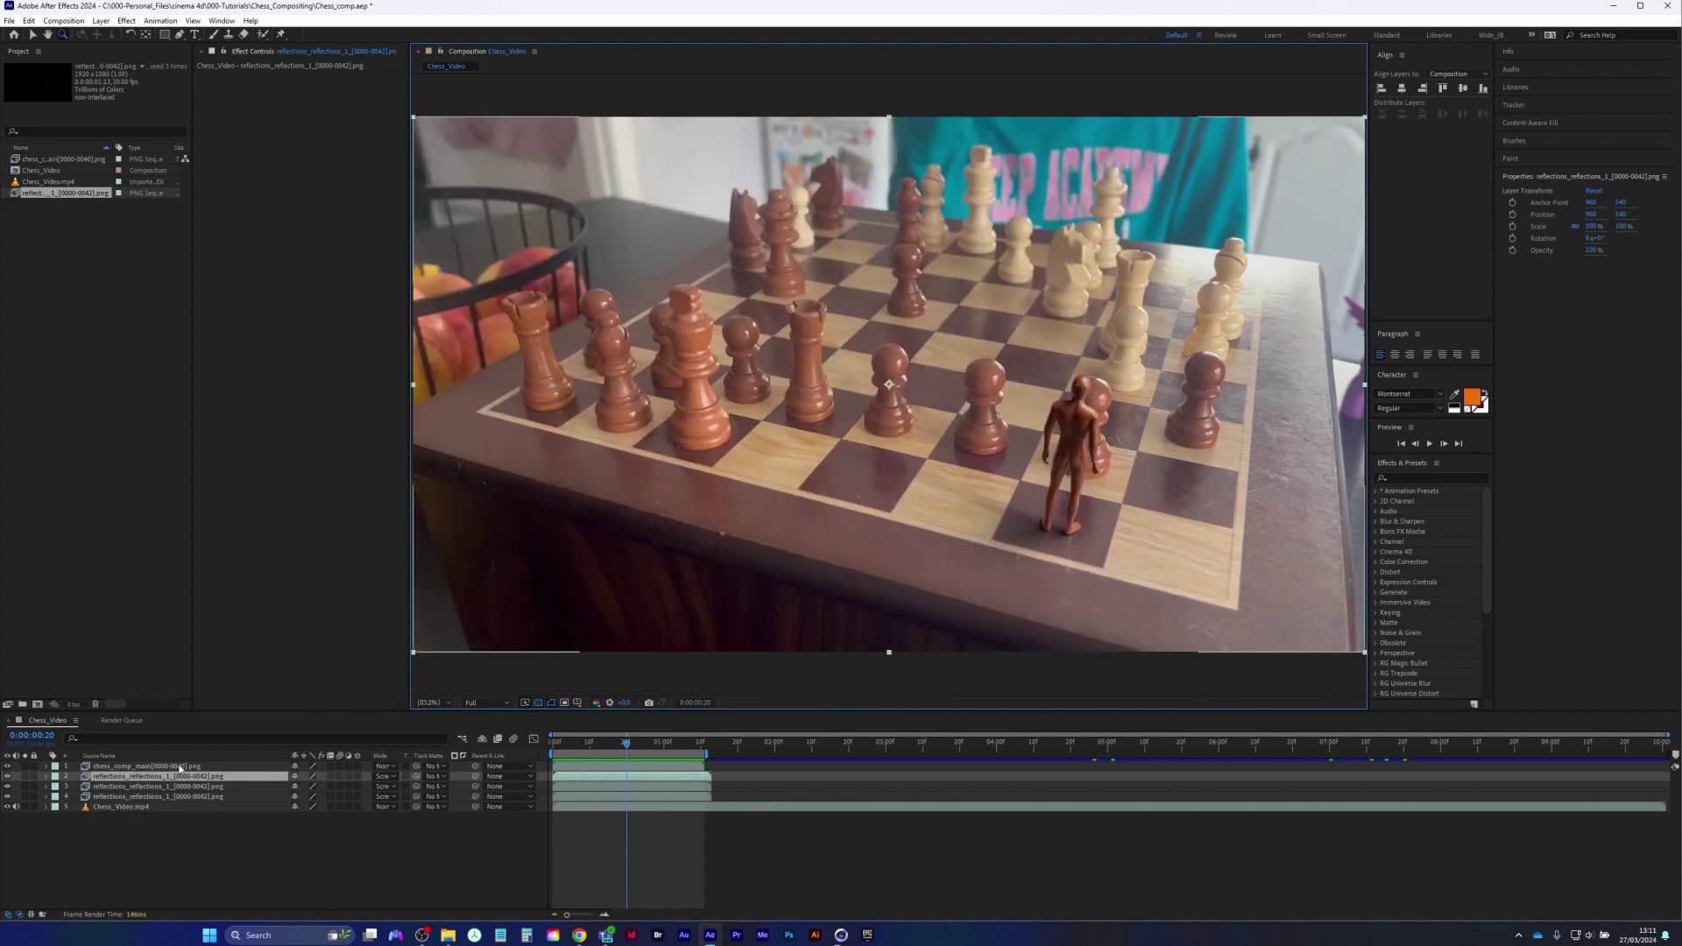
# Select the chess_comp_main layer and save the project
pyautogui.click(149, 770)
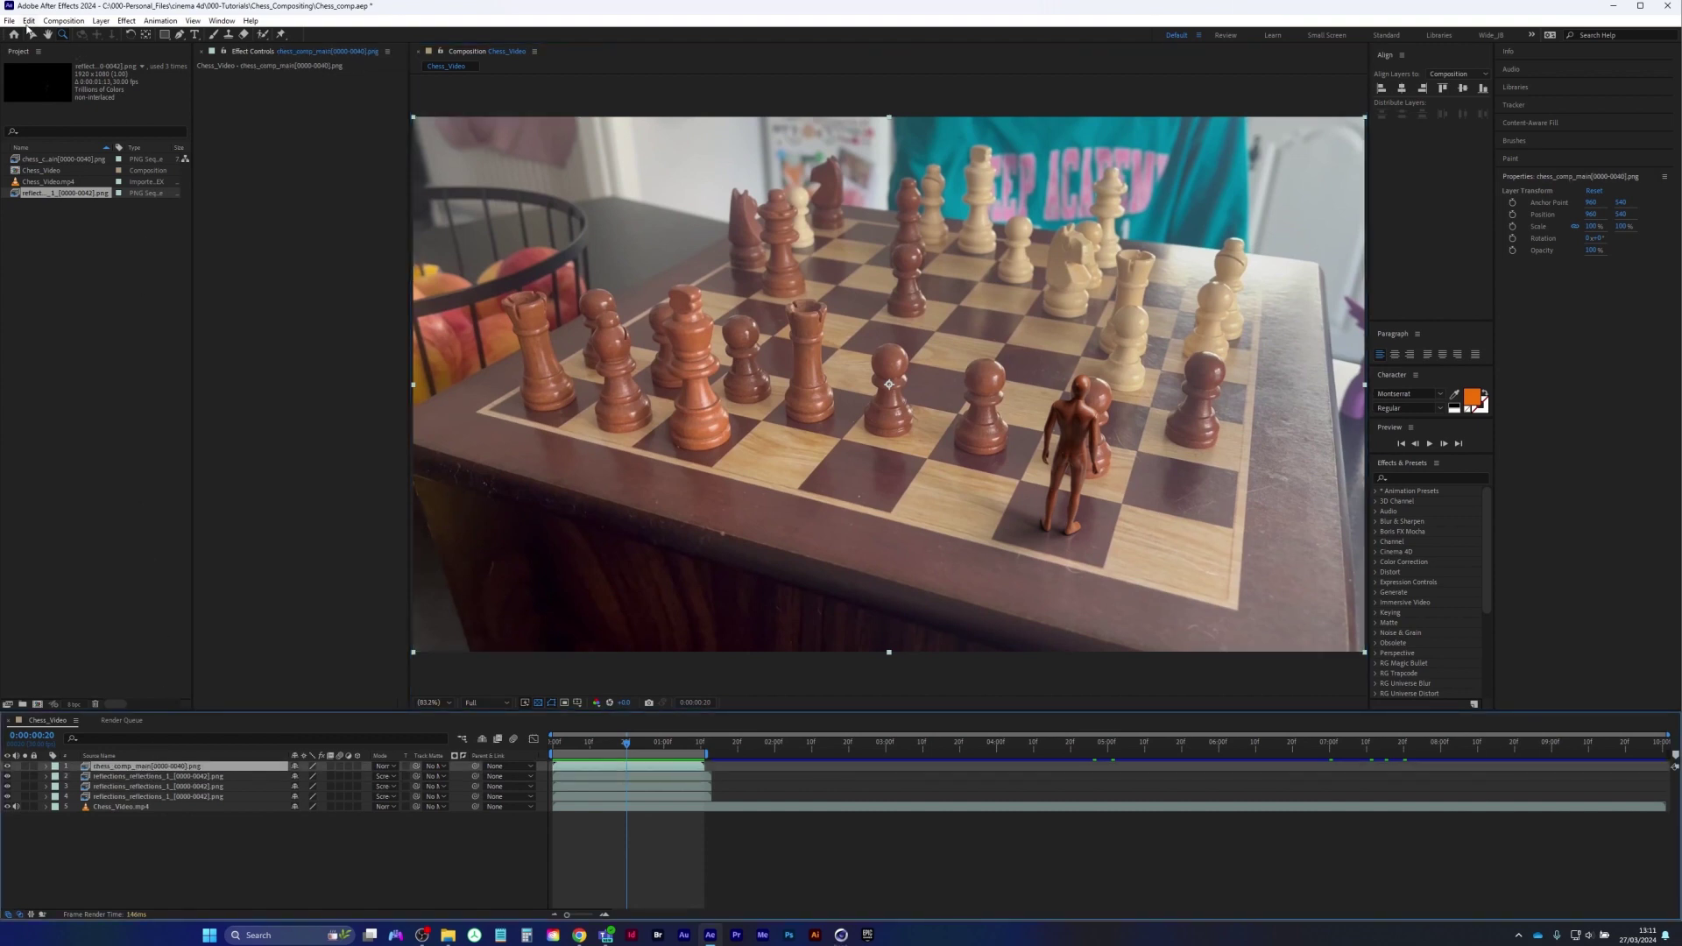
pyautogui.click(9, 20)
pyautogui.click(39, 142)
# Find the Lumetri Color effect and apply it to the Chess_Video.mp4 layer
pyautogui.click(121, 806)
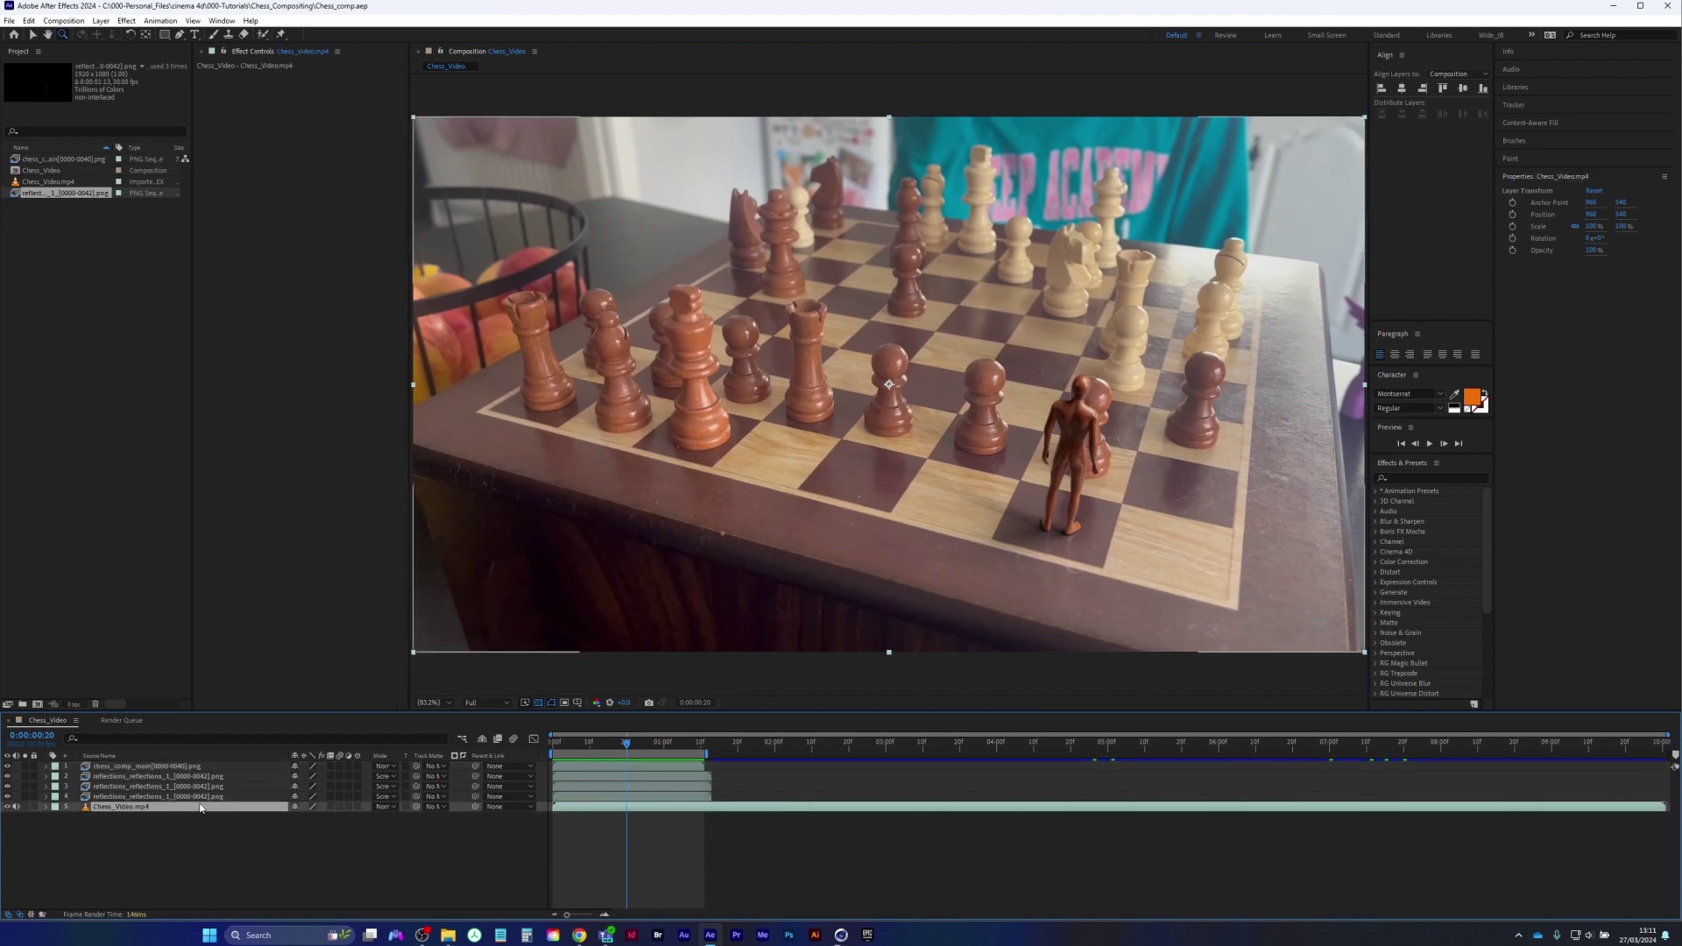
pyautogui.click(1411, 479)
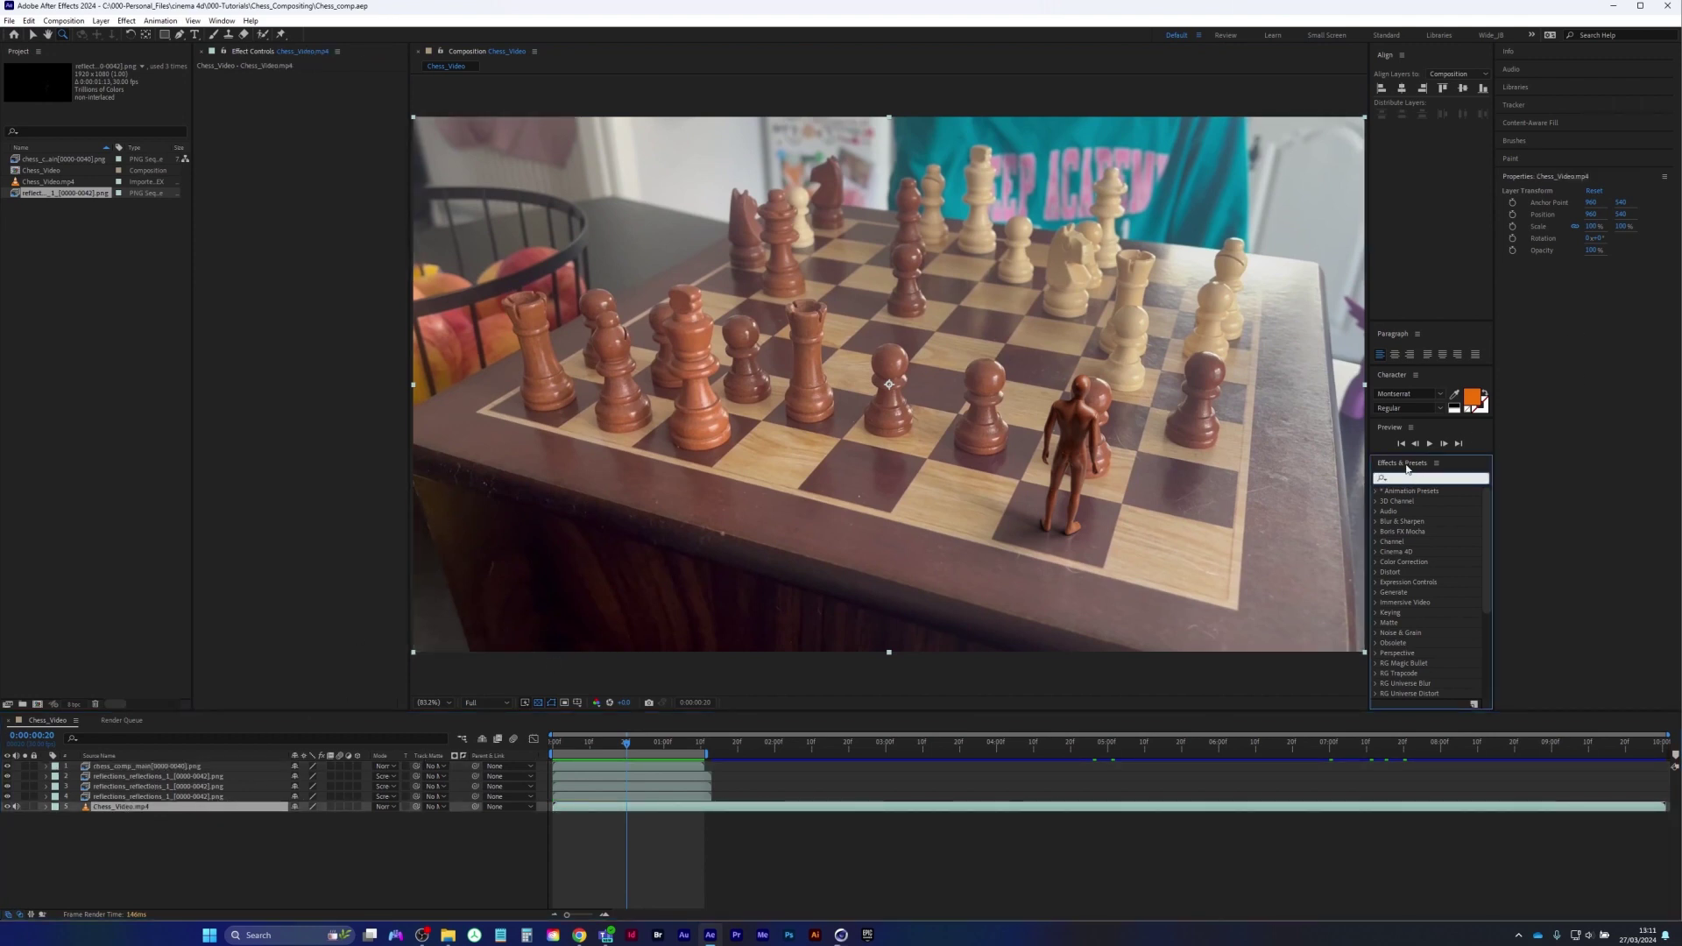
pyautogui.write('lumetrio')
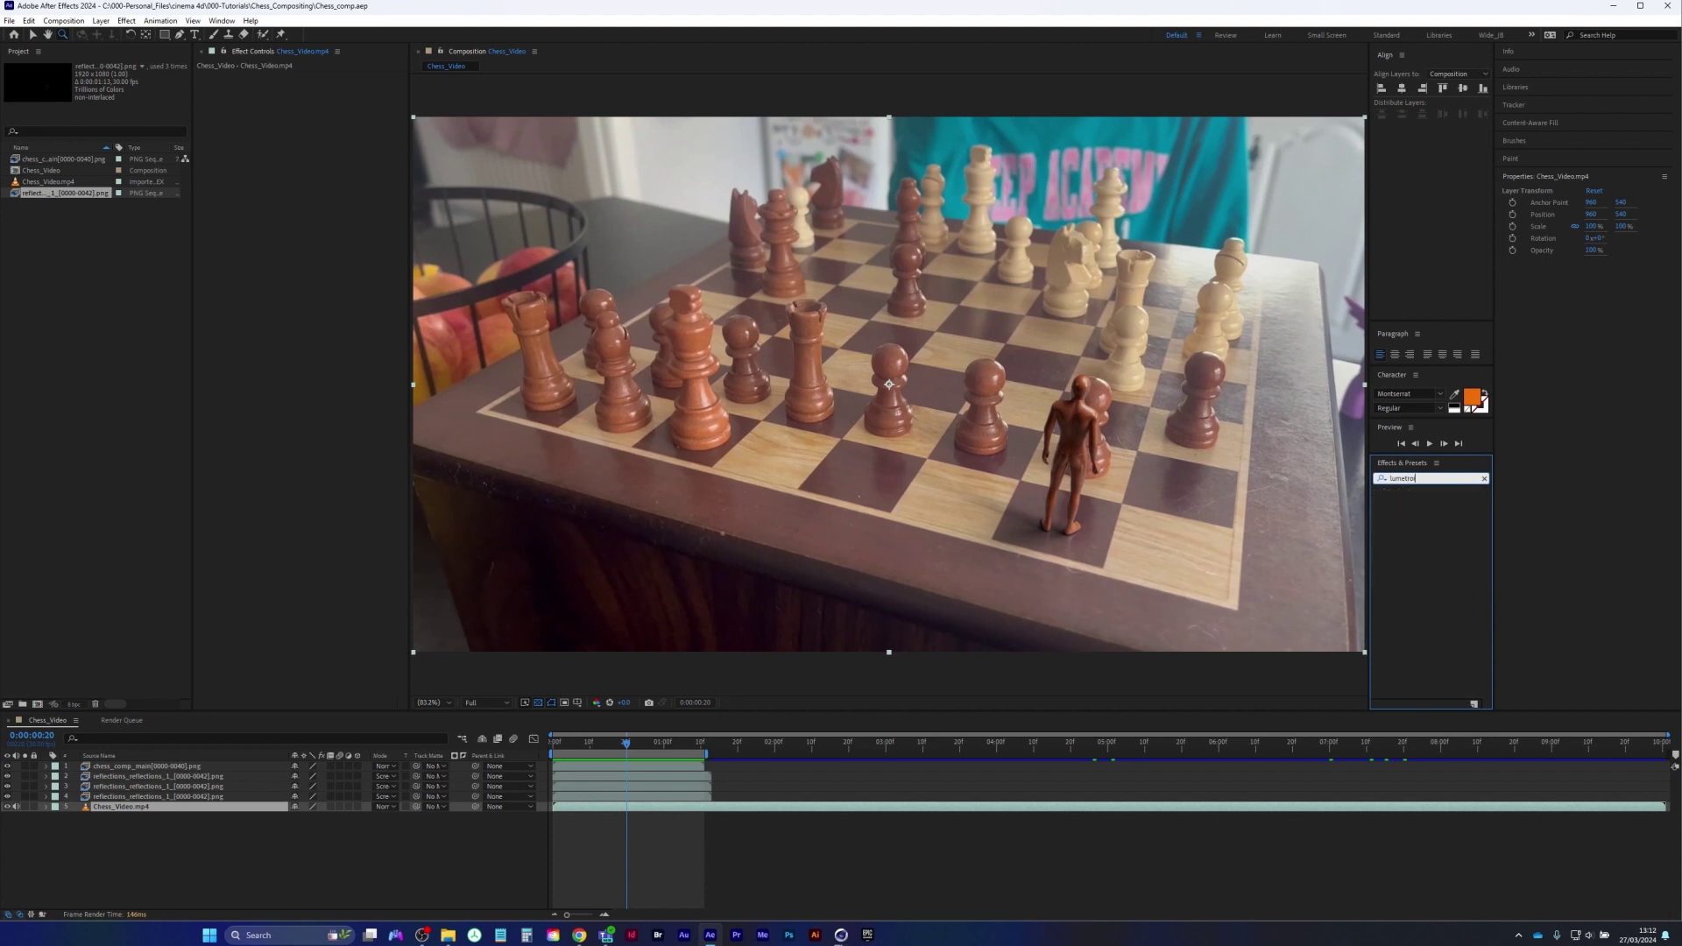
pyautogui.press('BackSpace')
pyautogui.doubleClick(1434, 503)
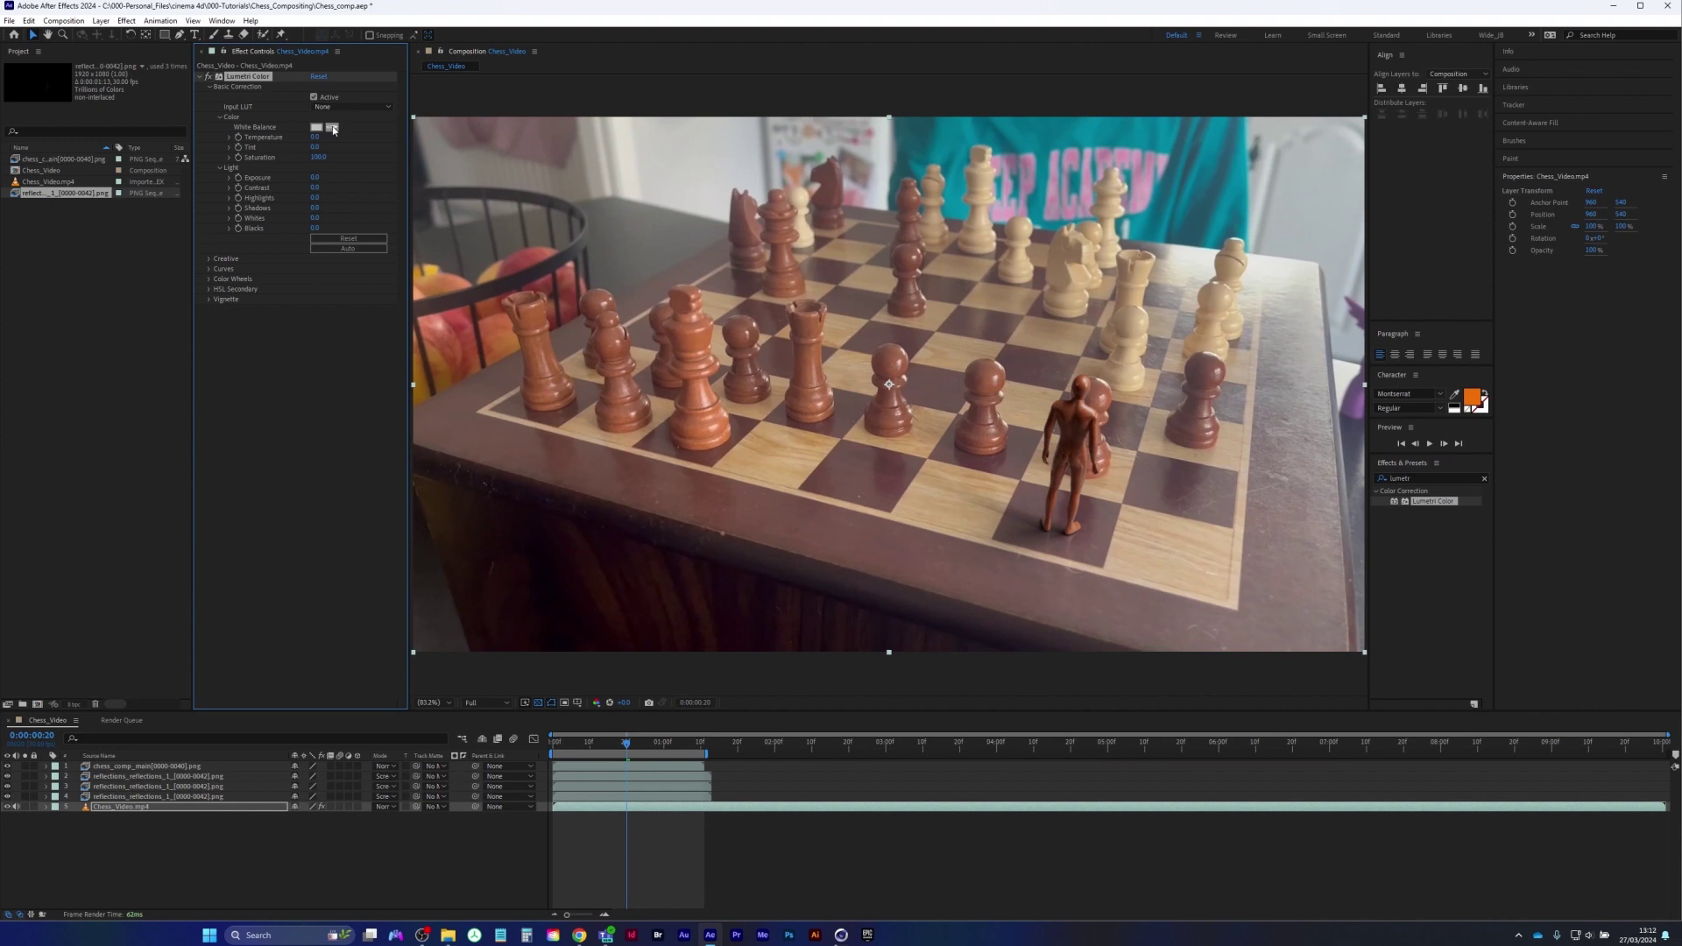
# Sample a white balance and shape a gentle S-curve in the Chess_Video.mp4 layer's Lumetri RGB curve, comparing the footage with Curves off and on
pyautogui.click(332, 129)
pyautogui.click(625, 145)
pyautogui.click(209, 268)
pyautogui.scroll(-3, 219, 308)
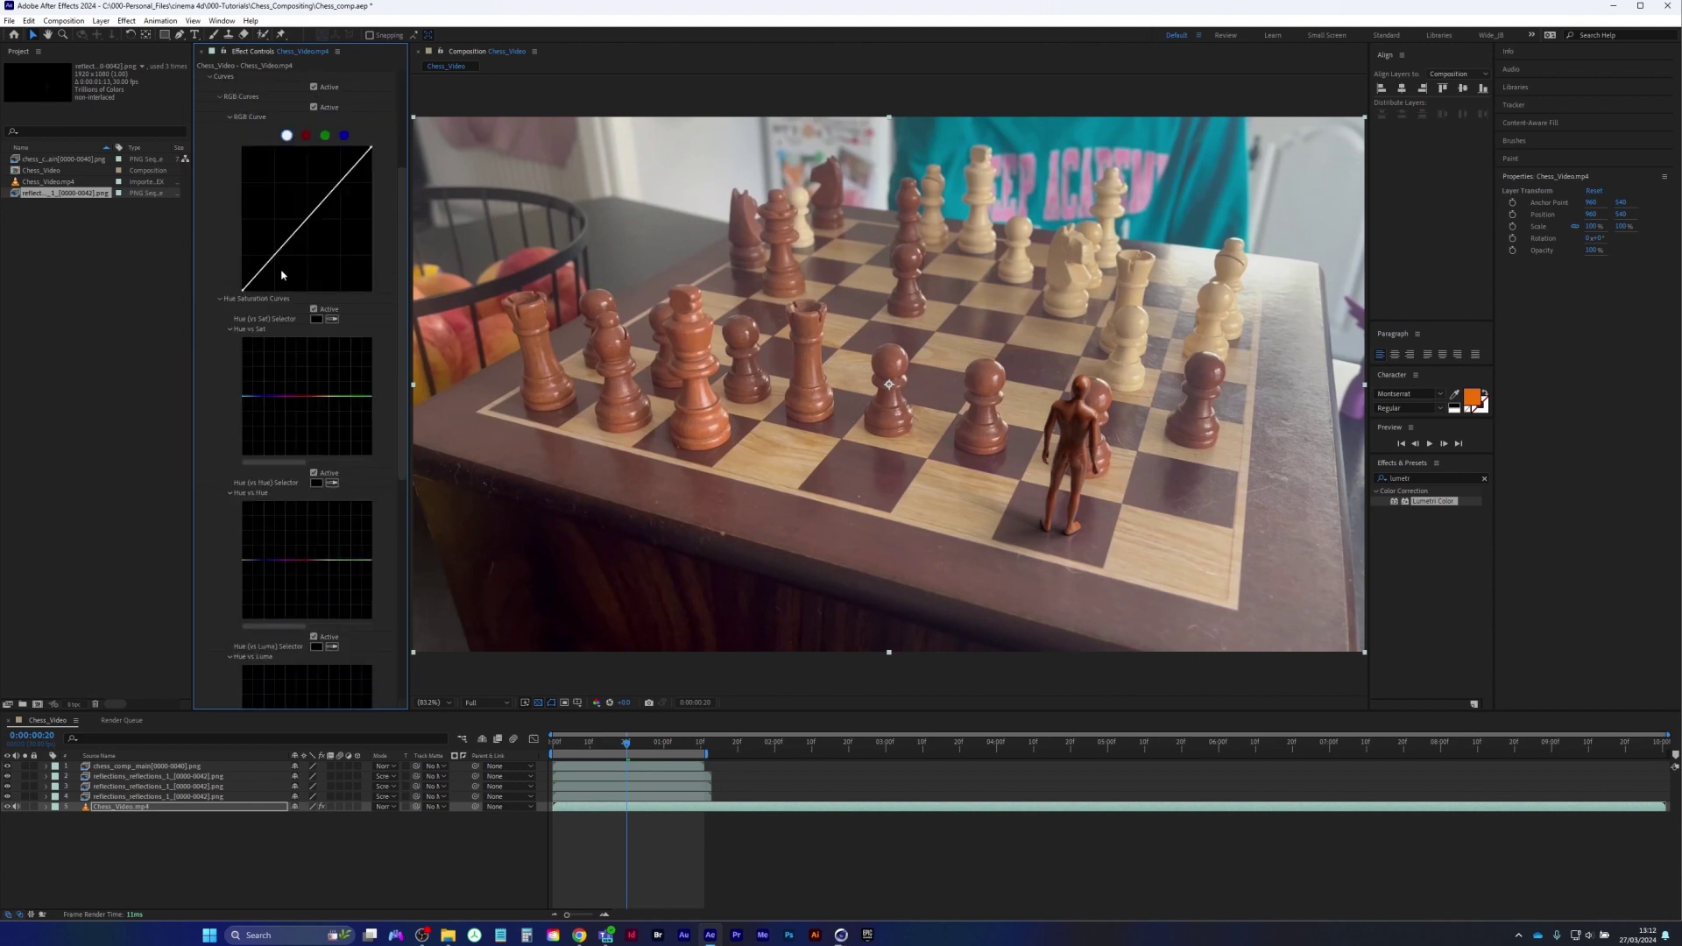
pyautogui.moveTo(279, 262); pyautogui.dragTo(279, 264)
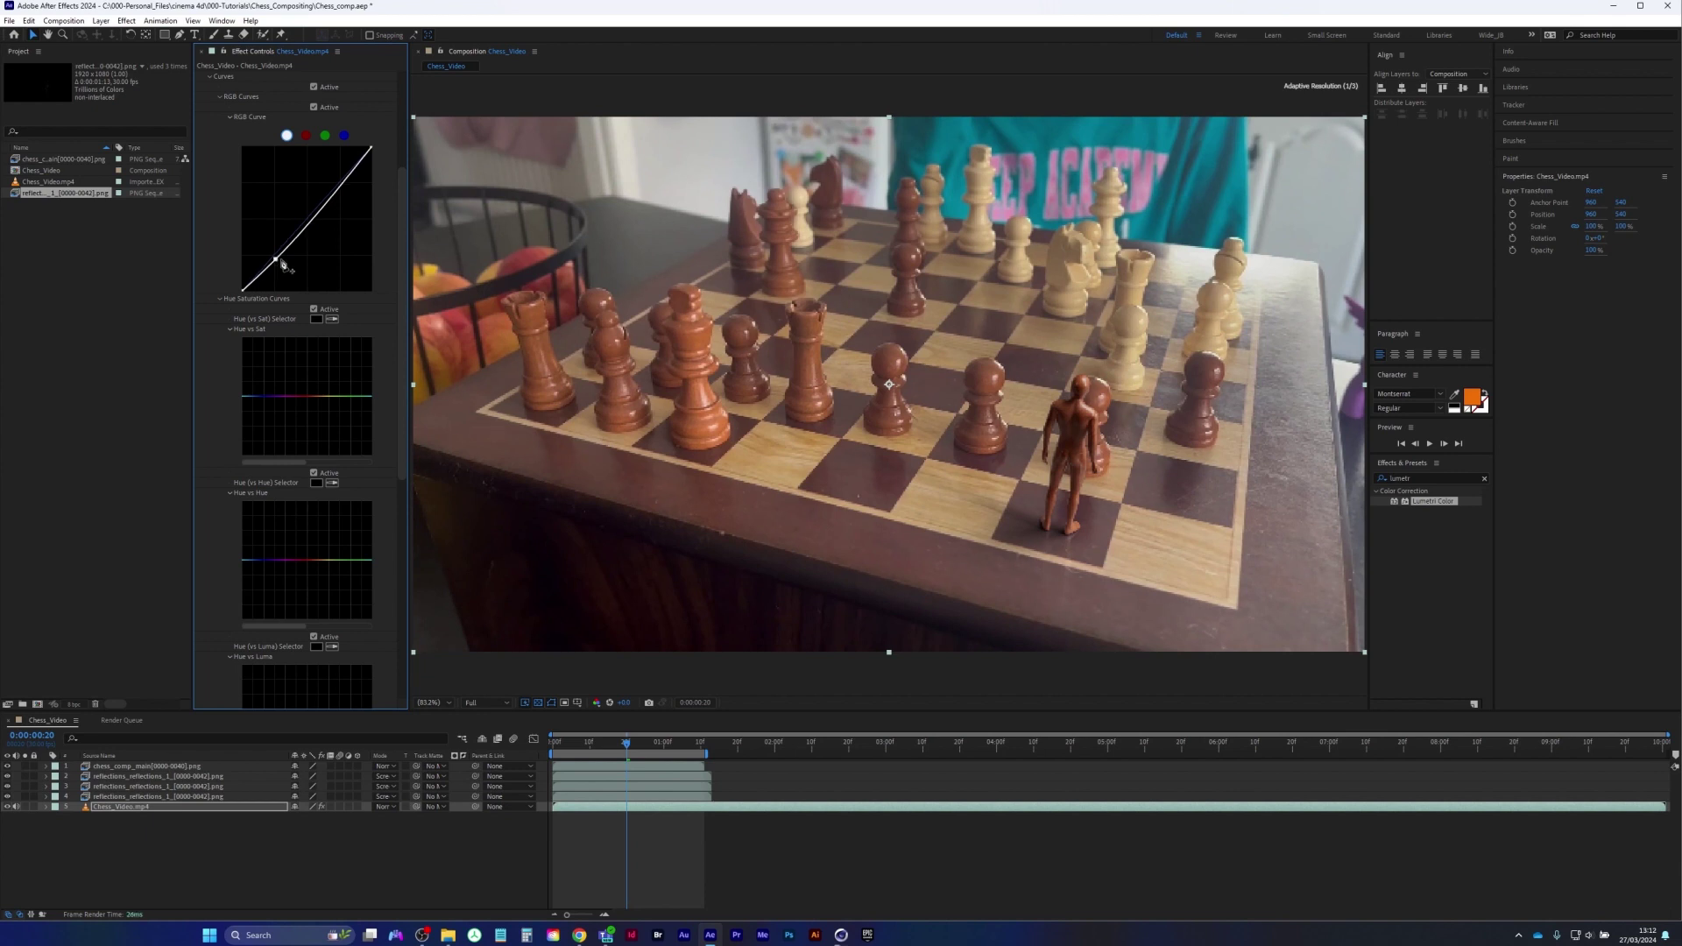
pyautogui.moveTo(340, 197); pyautogui.dragTo(337, 191)
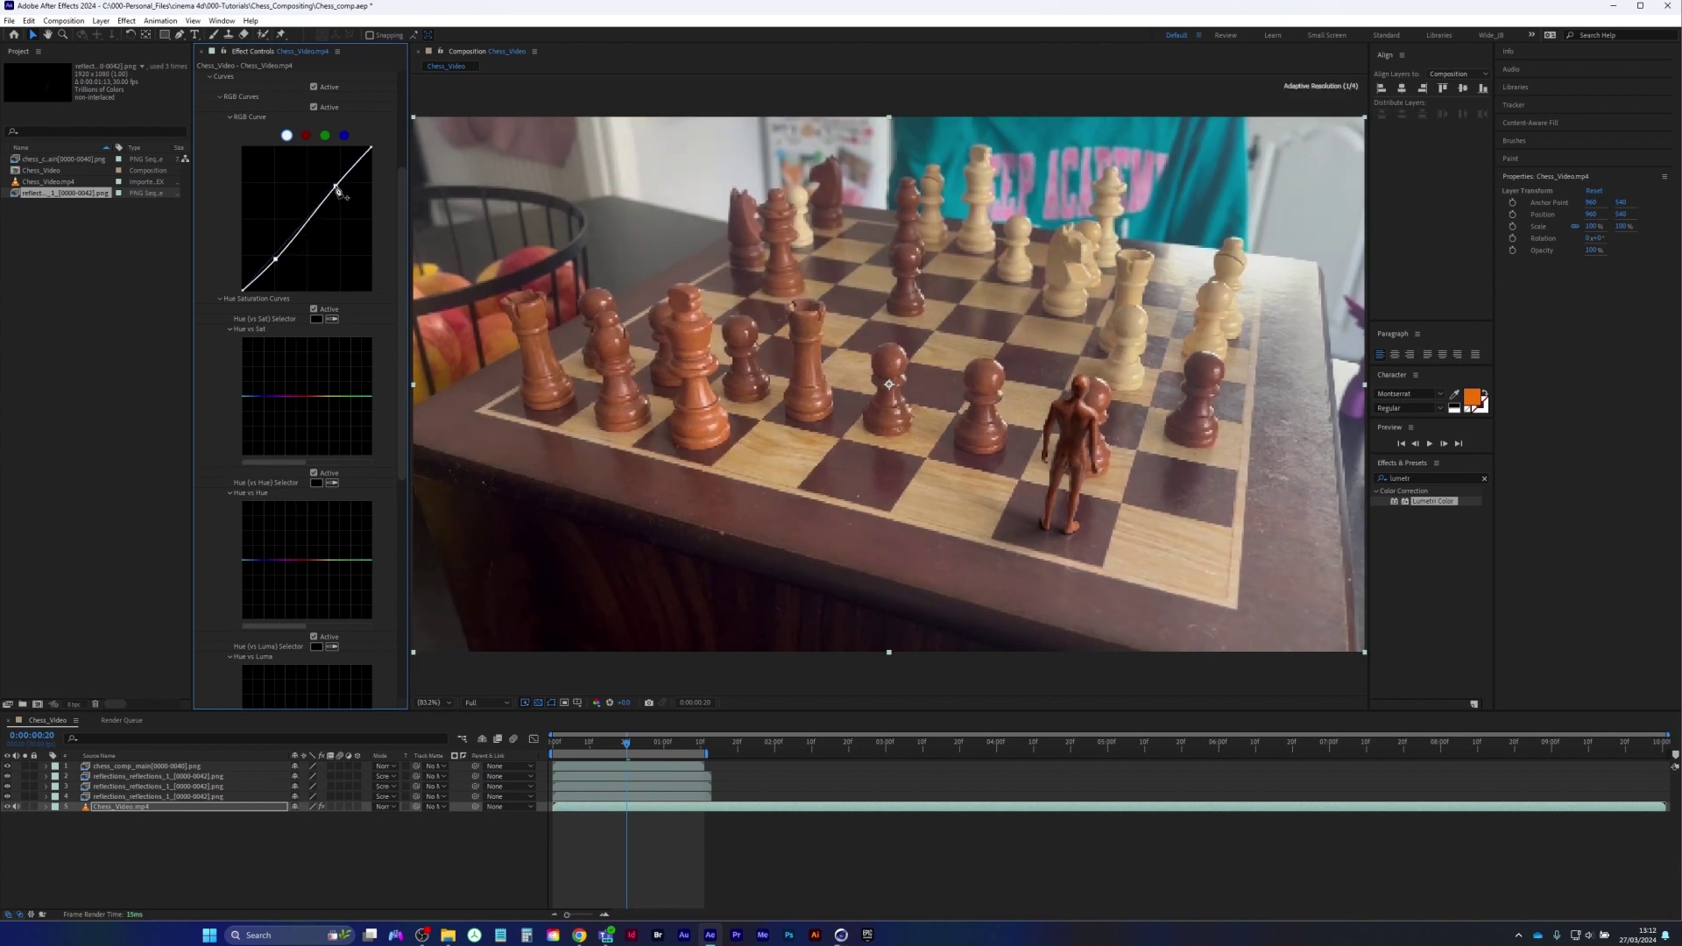
pyautogui.click(313, 87)
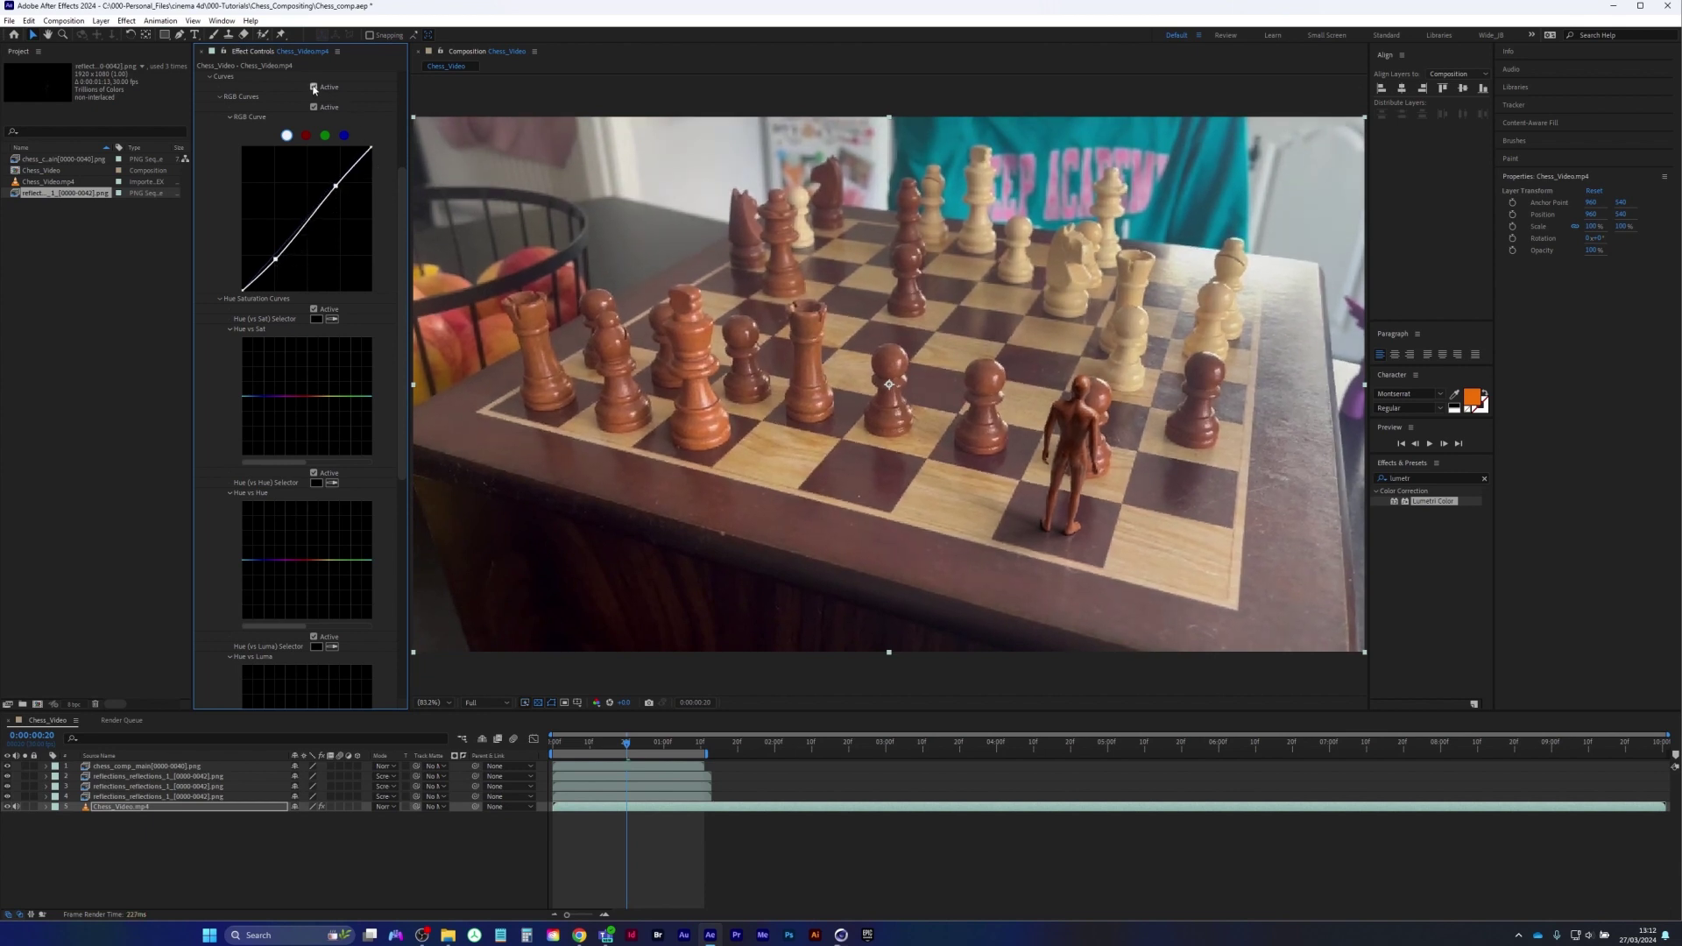
pyautogui.click(315, 88)
pyautogui.moveTo(403, 285); pyautogui.dragTo(398, 142)
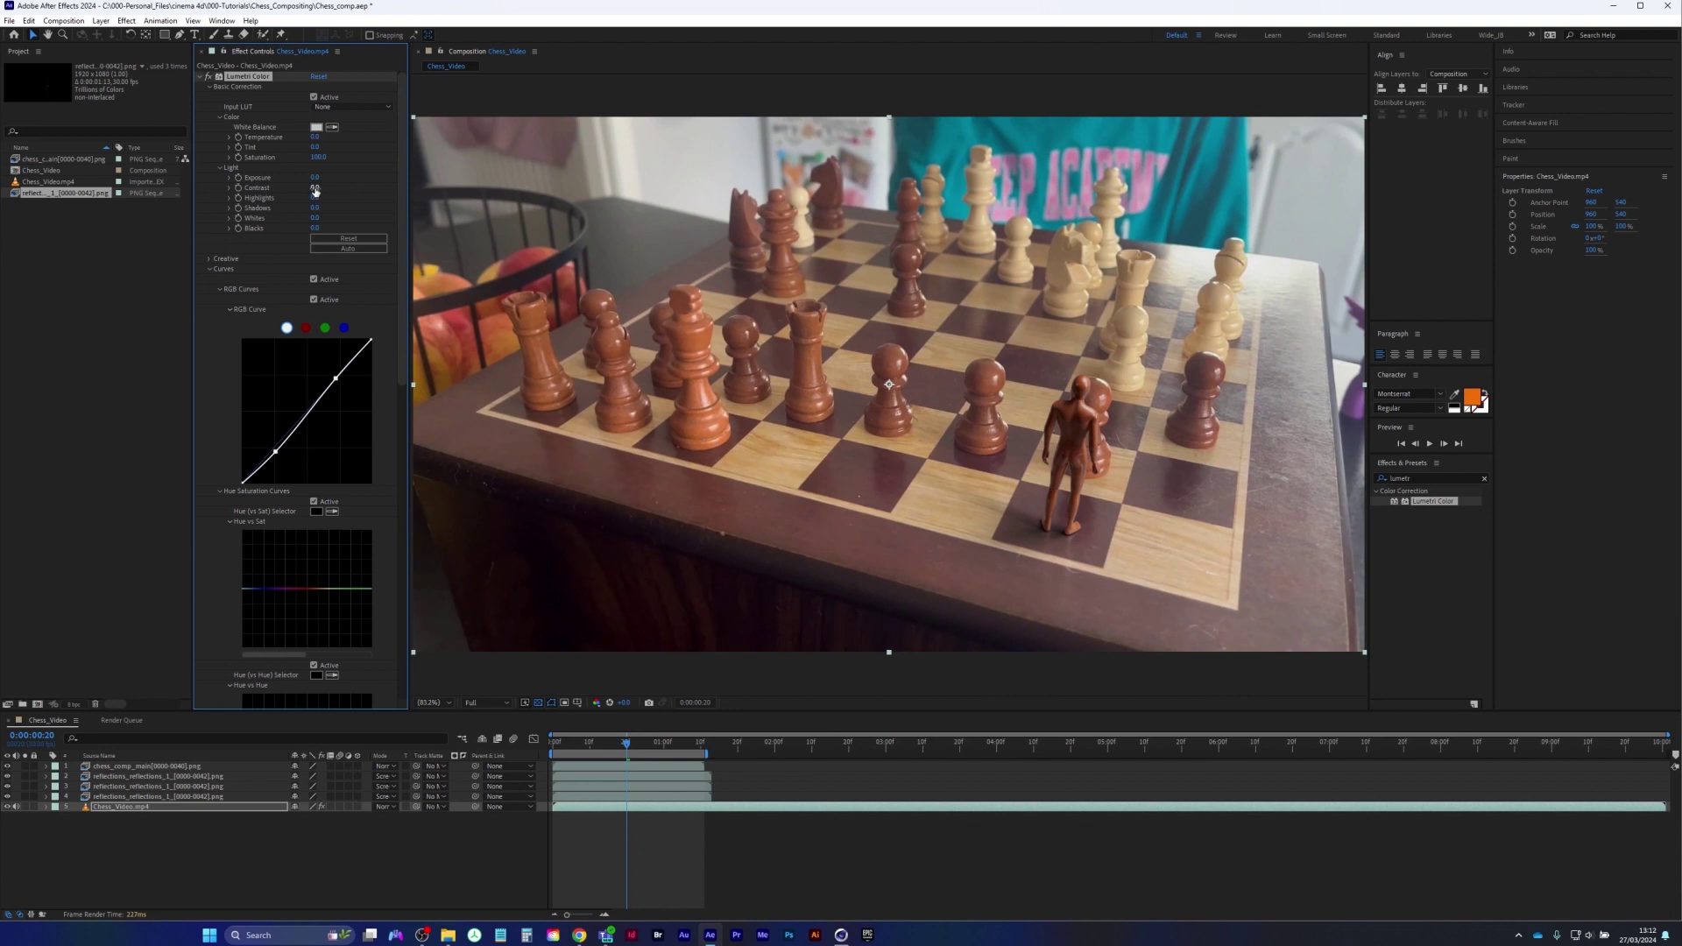
pyautogui.click(200, 76)
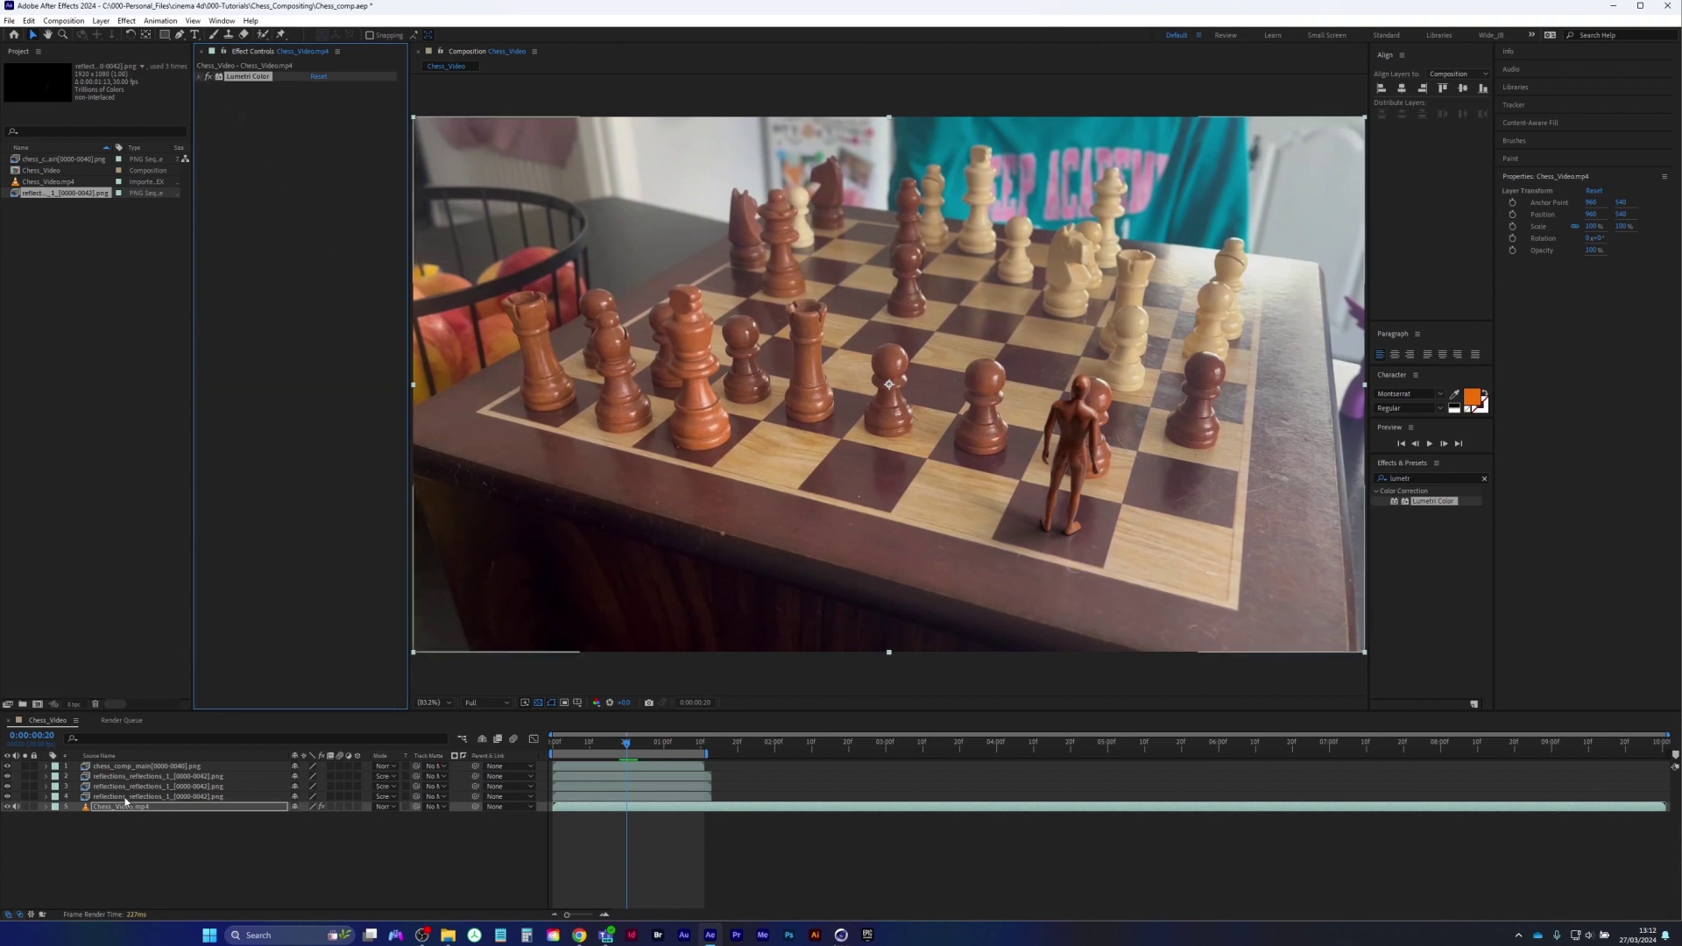
# Apply Lumetri Color to the chess_comp_main layer, slightly adjust its temperature and raise the highlights to about 17
pyautogui.click(131, 767)
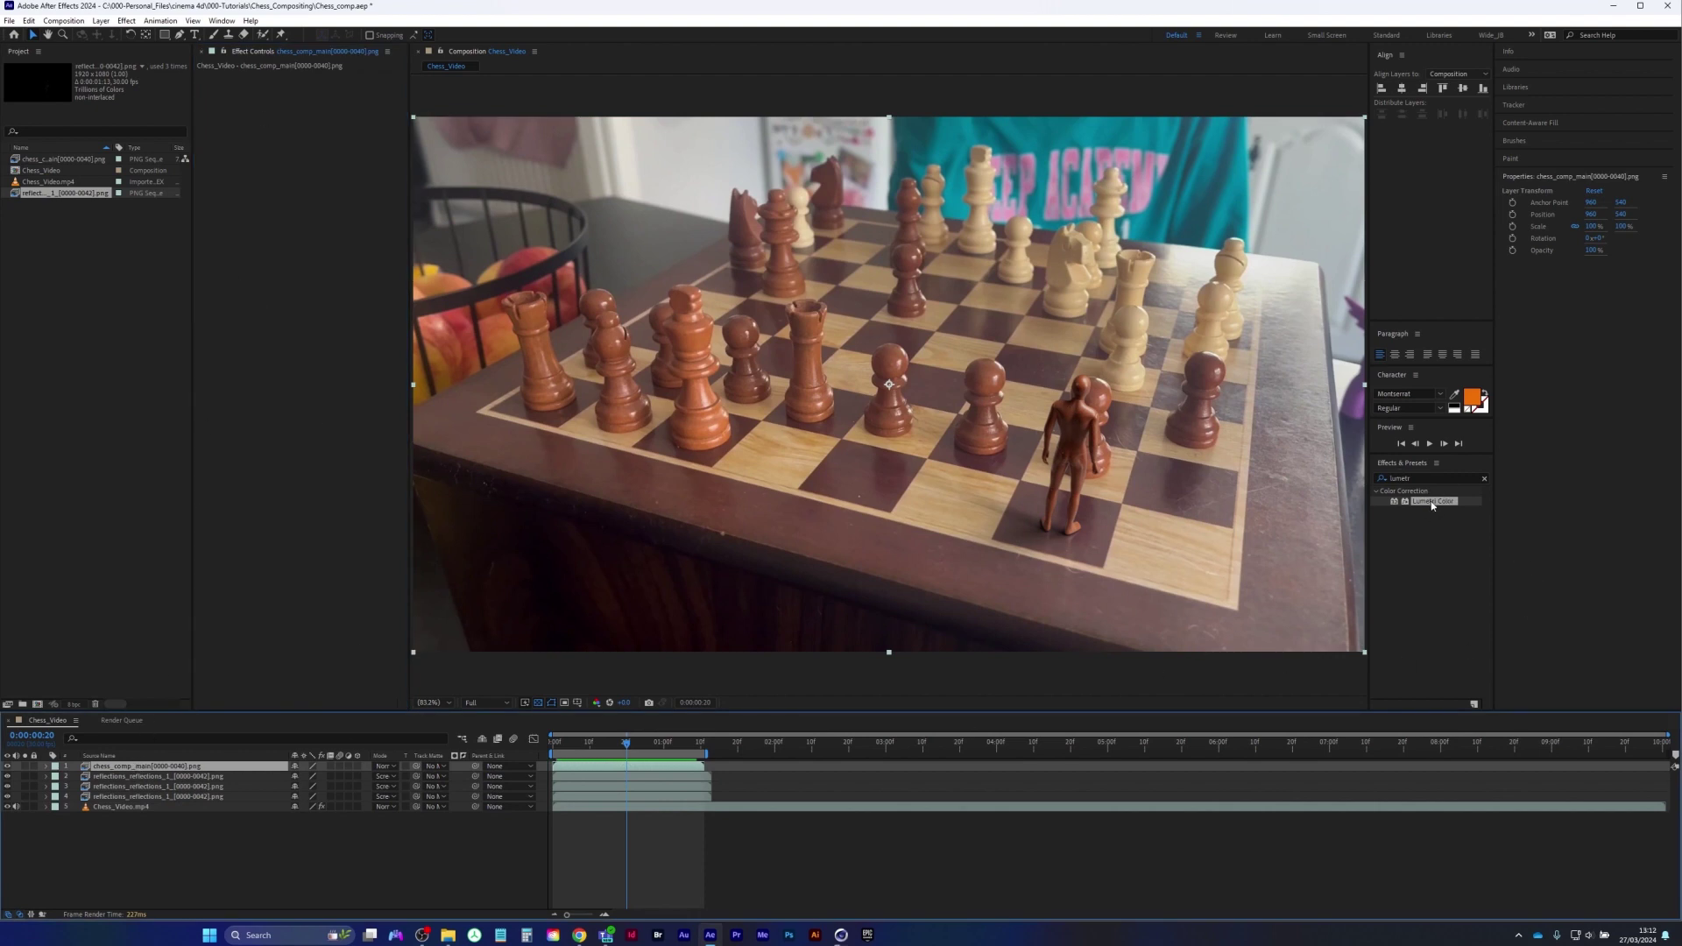
pyautogui.moveTo(1432, 505); pyautogui.dragTo(229, 117)
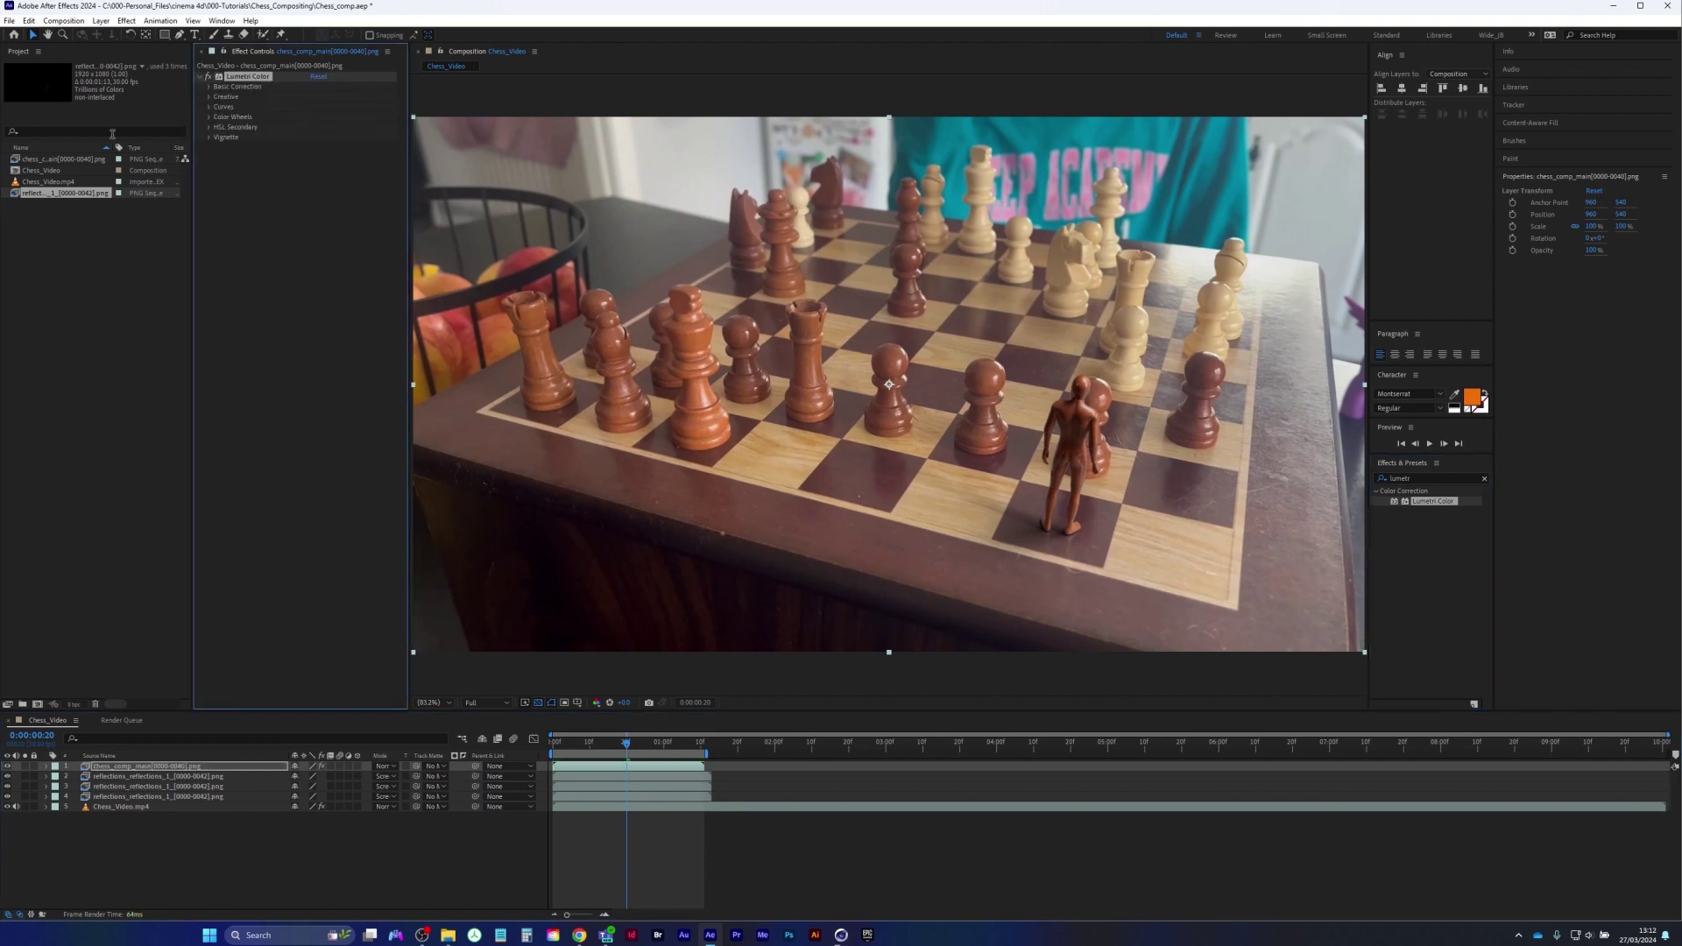
pyautogui.click(209, 88)
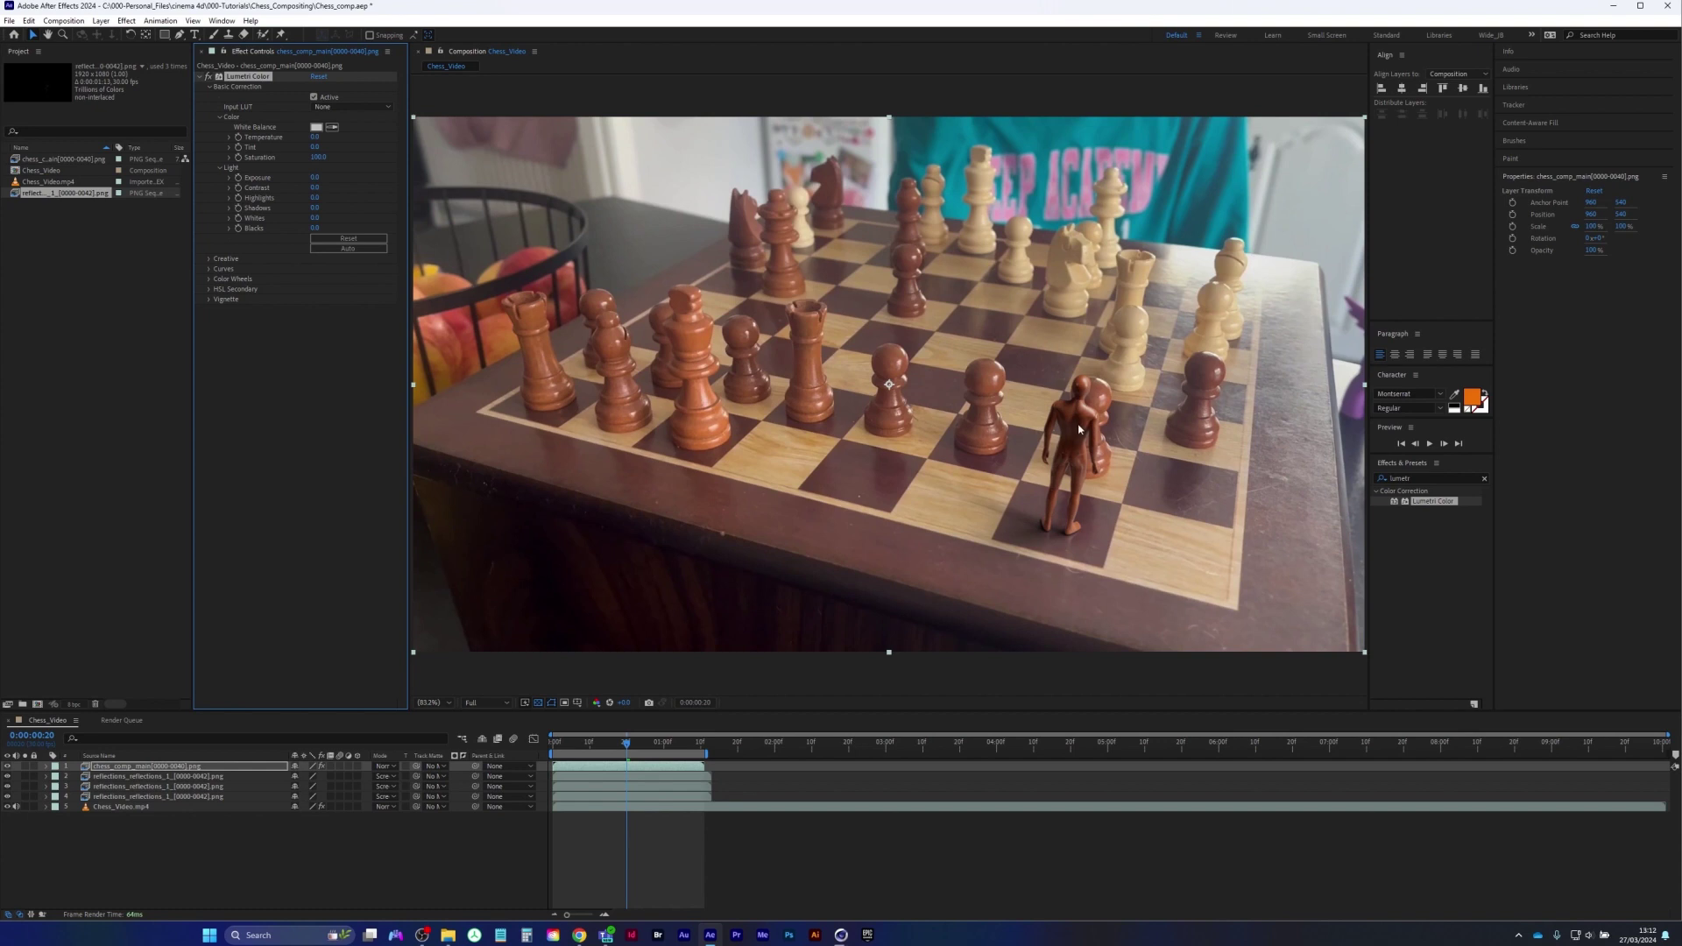
pyautogui.moveTo(313, 137); pyautogui.dragTo(300, 137)
pyautogui.moveTo(314, 198); pyautogui.dragTo(339, 199)
pyautogui.click(314, 208)
pyautogui.moveTo(314, 200); pyautogui.dragTo(329, 199)
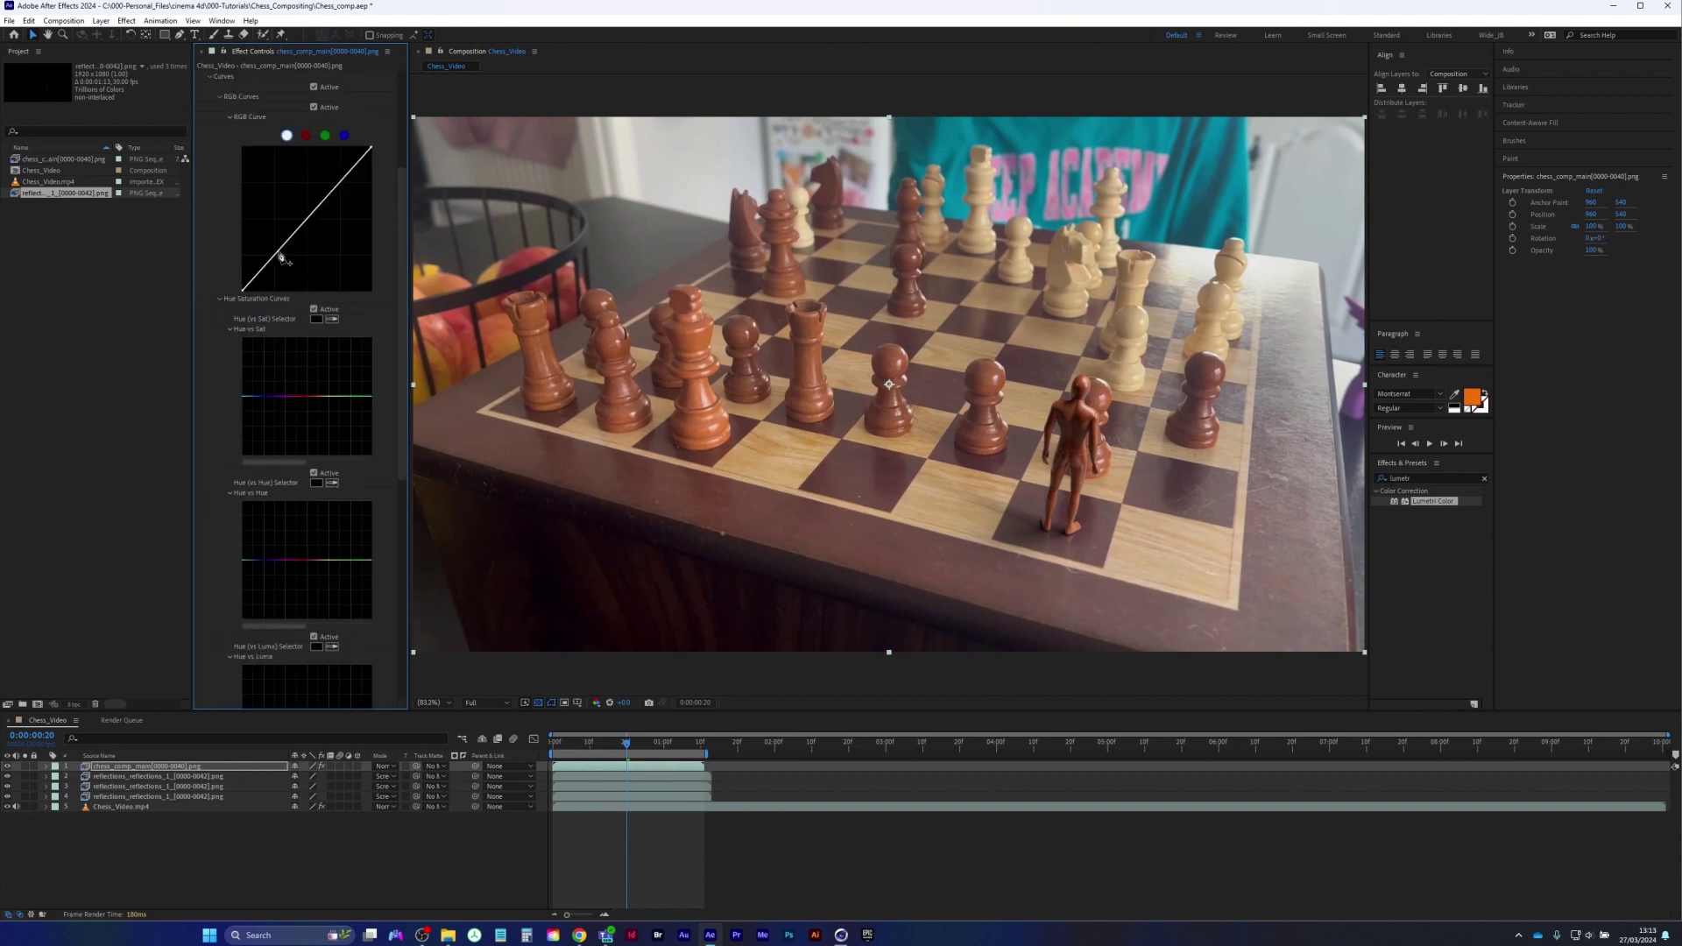
# Add shadow and highlight points to the figure layer's RGB curve for slightly more contrast, comparing it with Curves off and on
pyautogui.moveTo(279, 250); pyautogui.dragTo(279, 254)
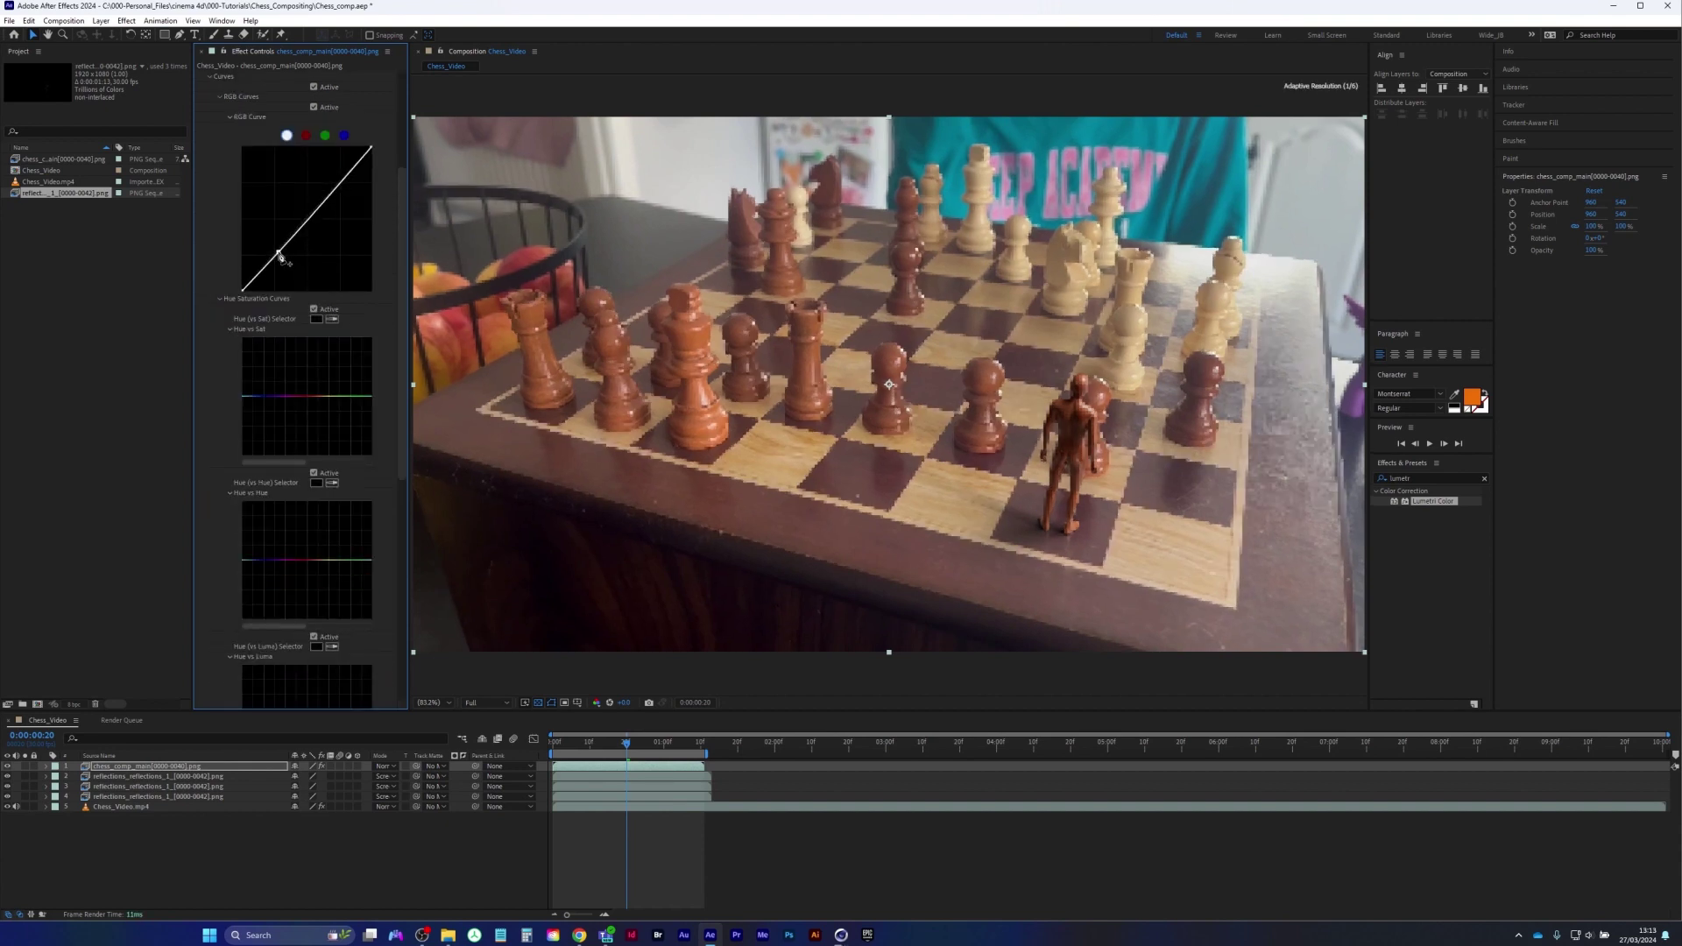
pyautogui.click(337, 193)
pyautogui.click(314, 87)
pyautogui.click(314, 87)
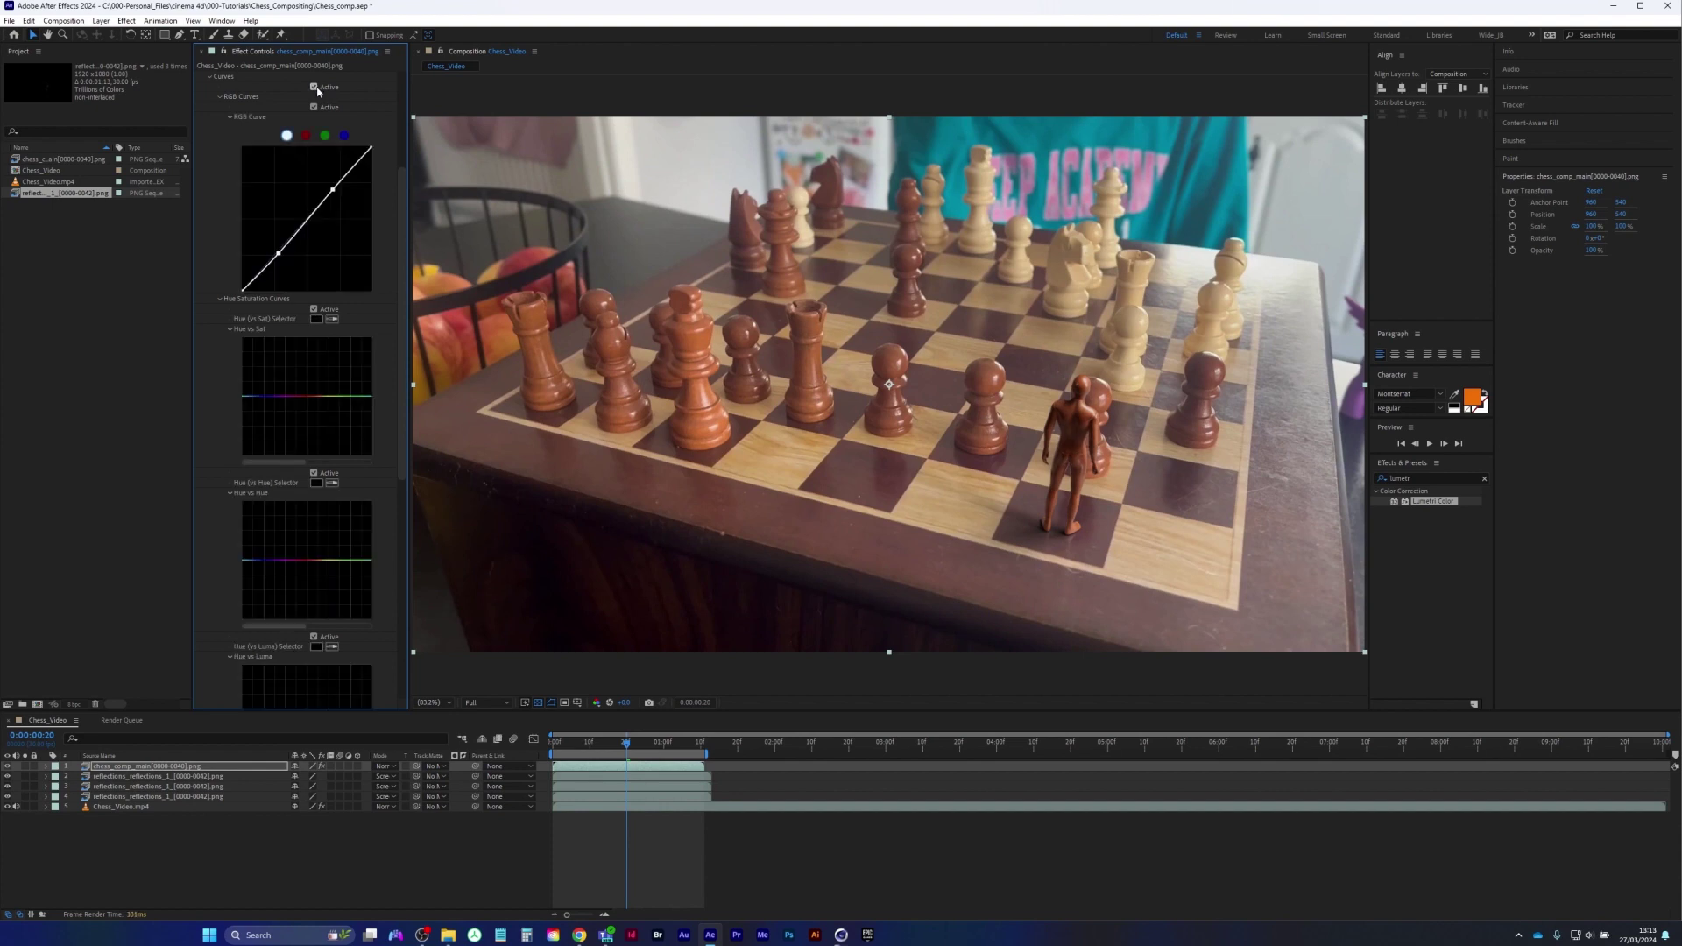
pyautogui.moveTo(401, 205); pyautogui.dragTo(402, 99)
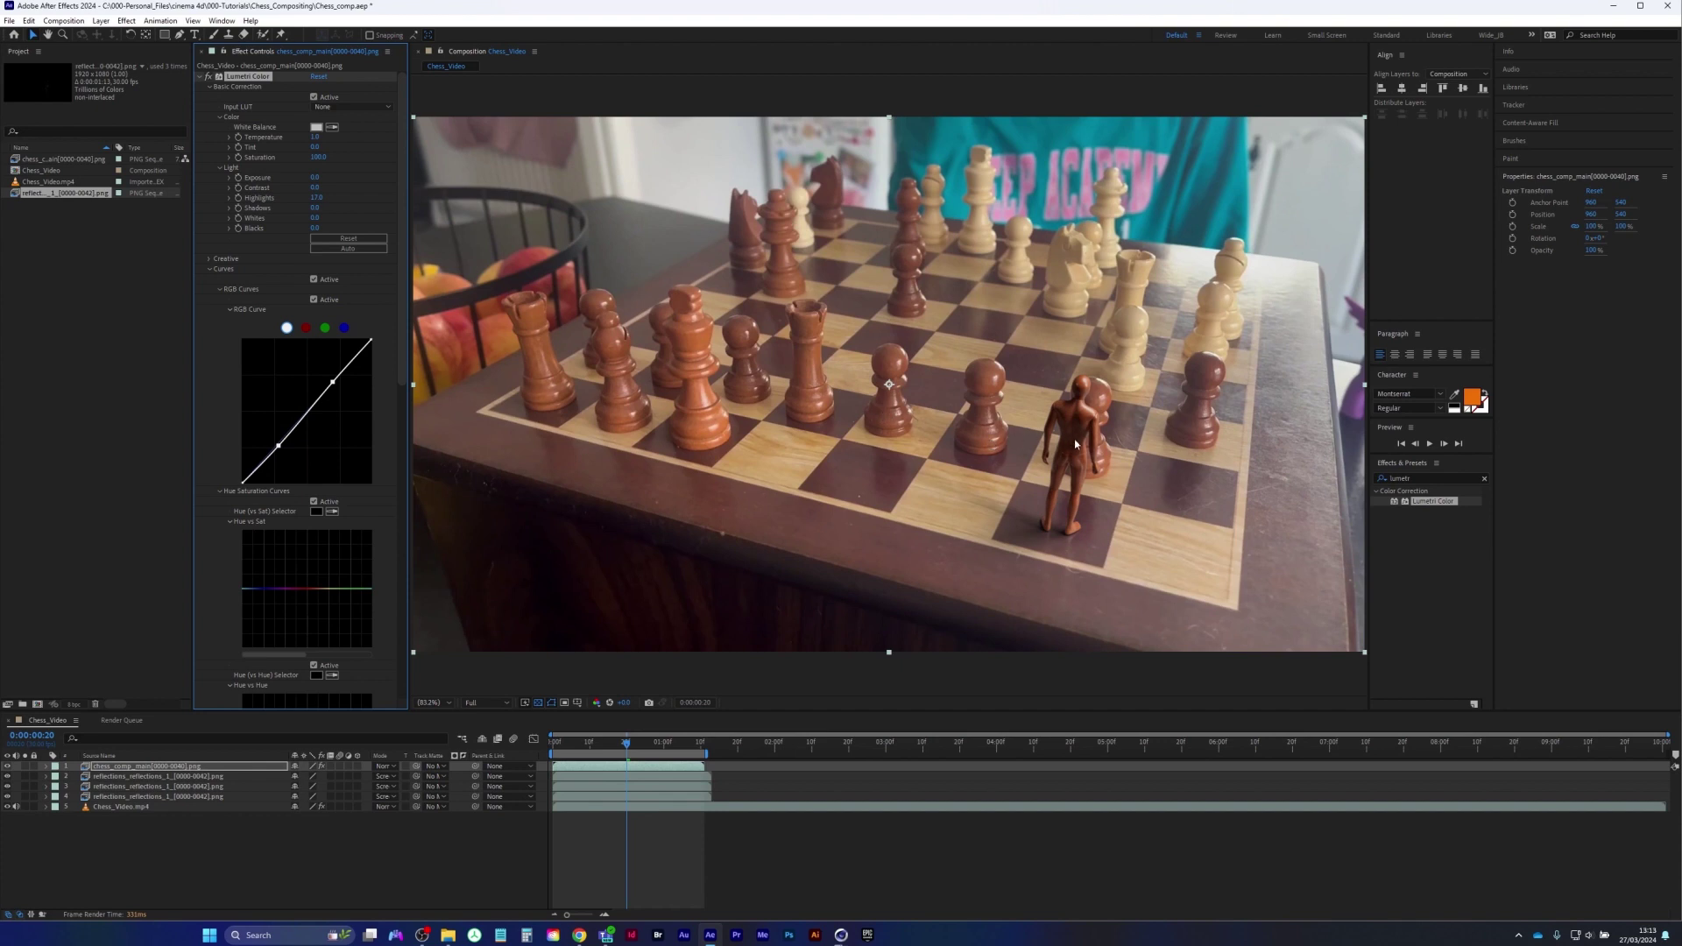
# Find the Gaussian Blur effect and apply it to the chess_comp_main layer
pyautogui.press('y')
pyautogui.doubleClick(1425, 478)
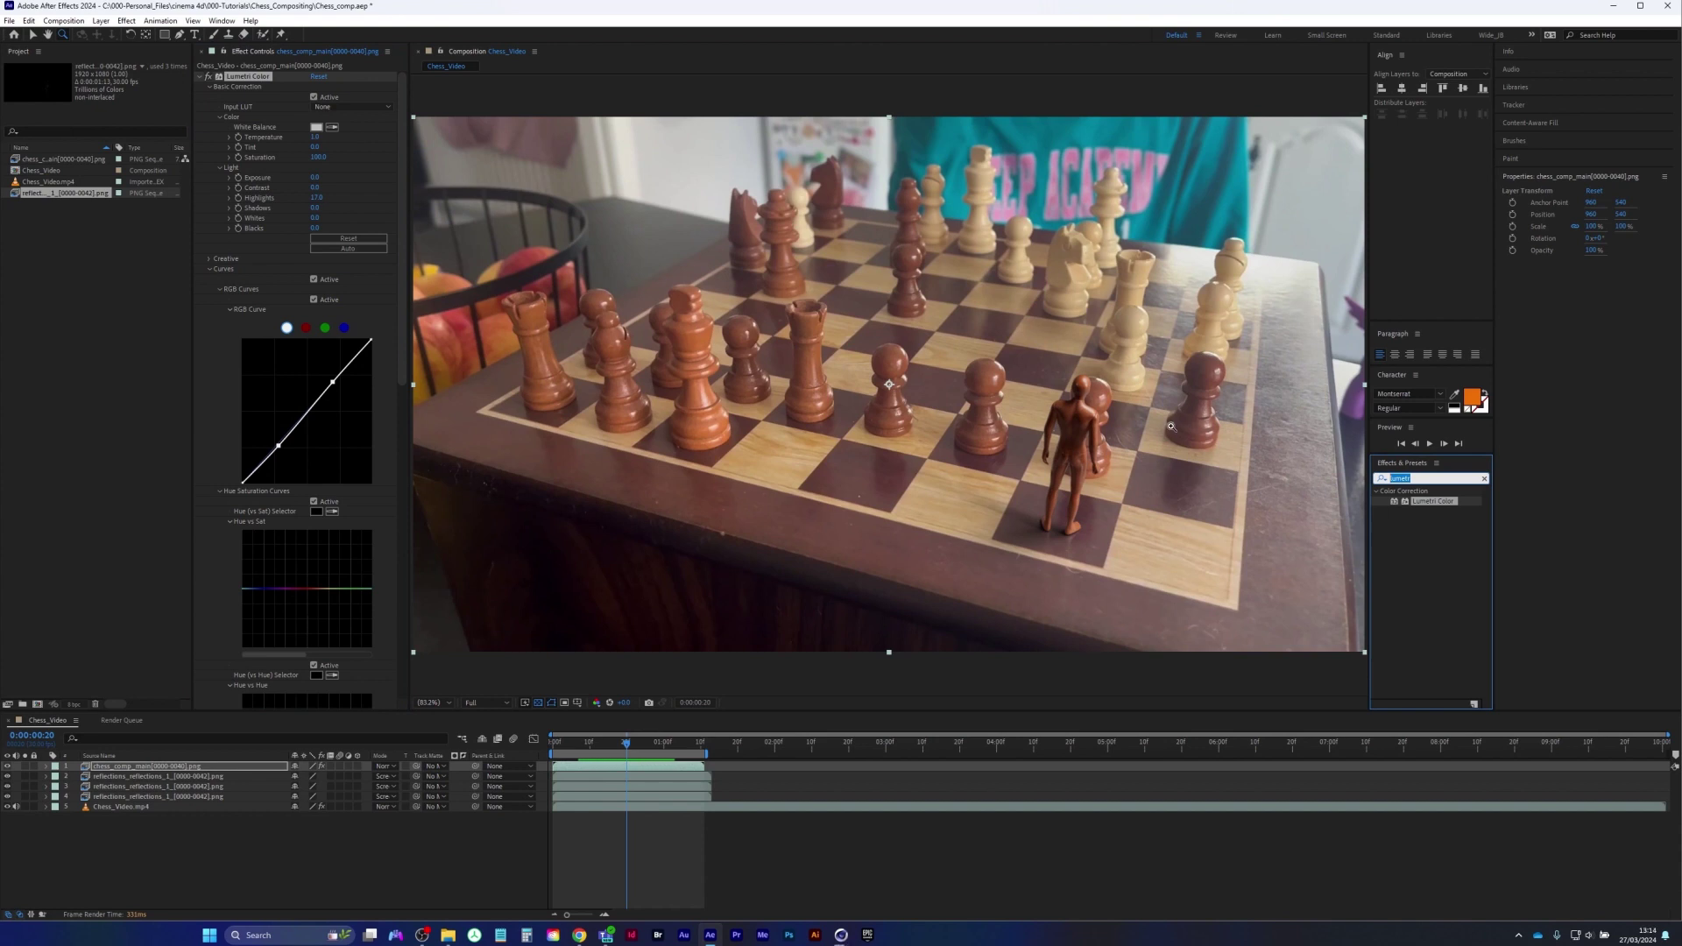
pyautogui.write('gaussian')
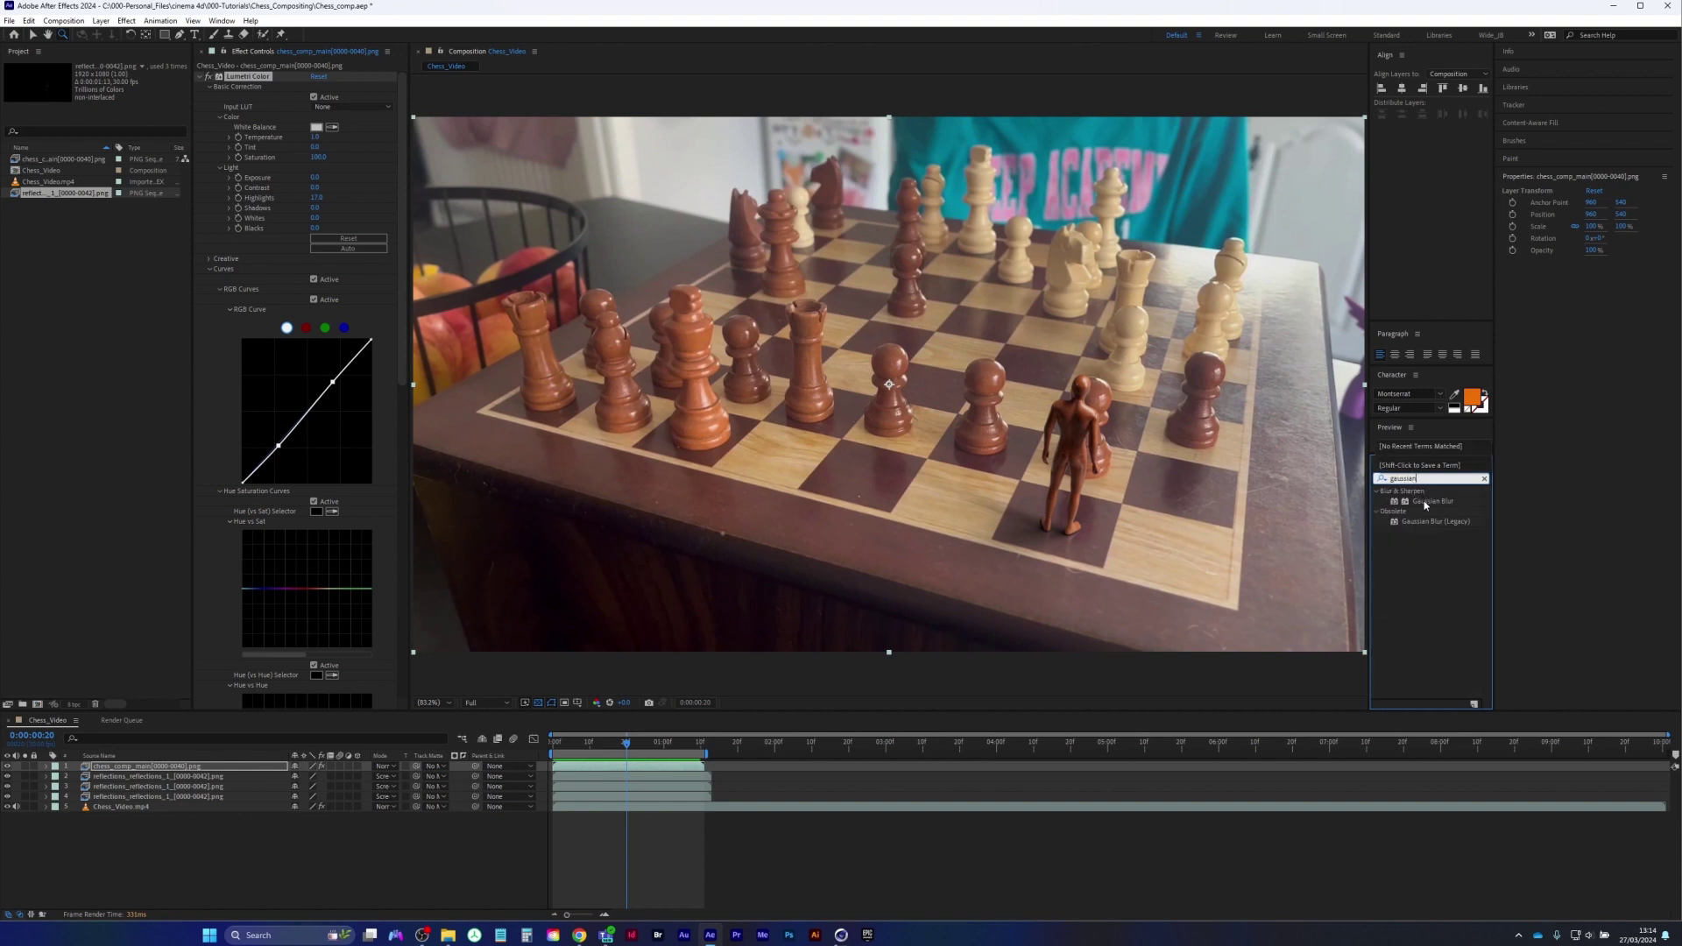
pyautogui.doubleClick(1426, 505)
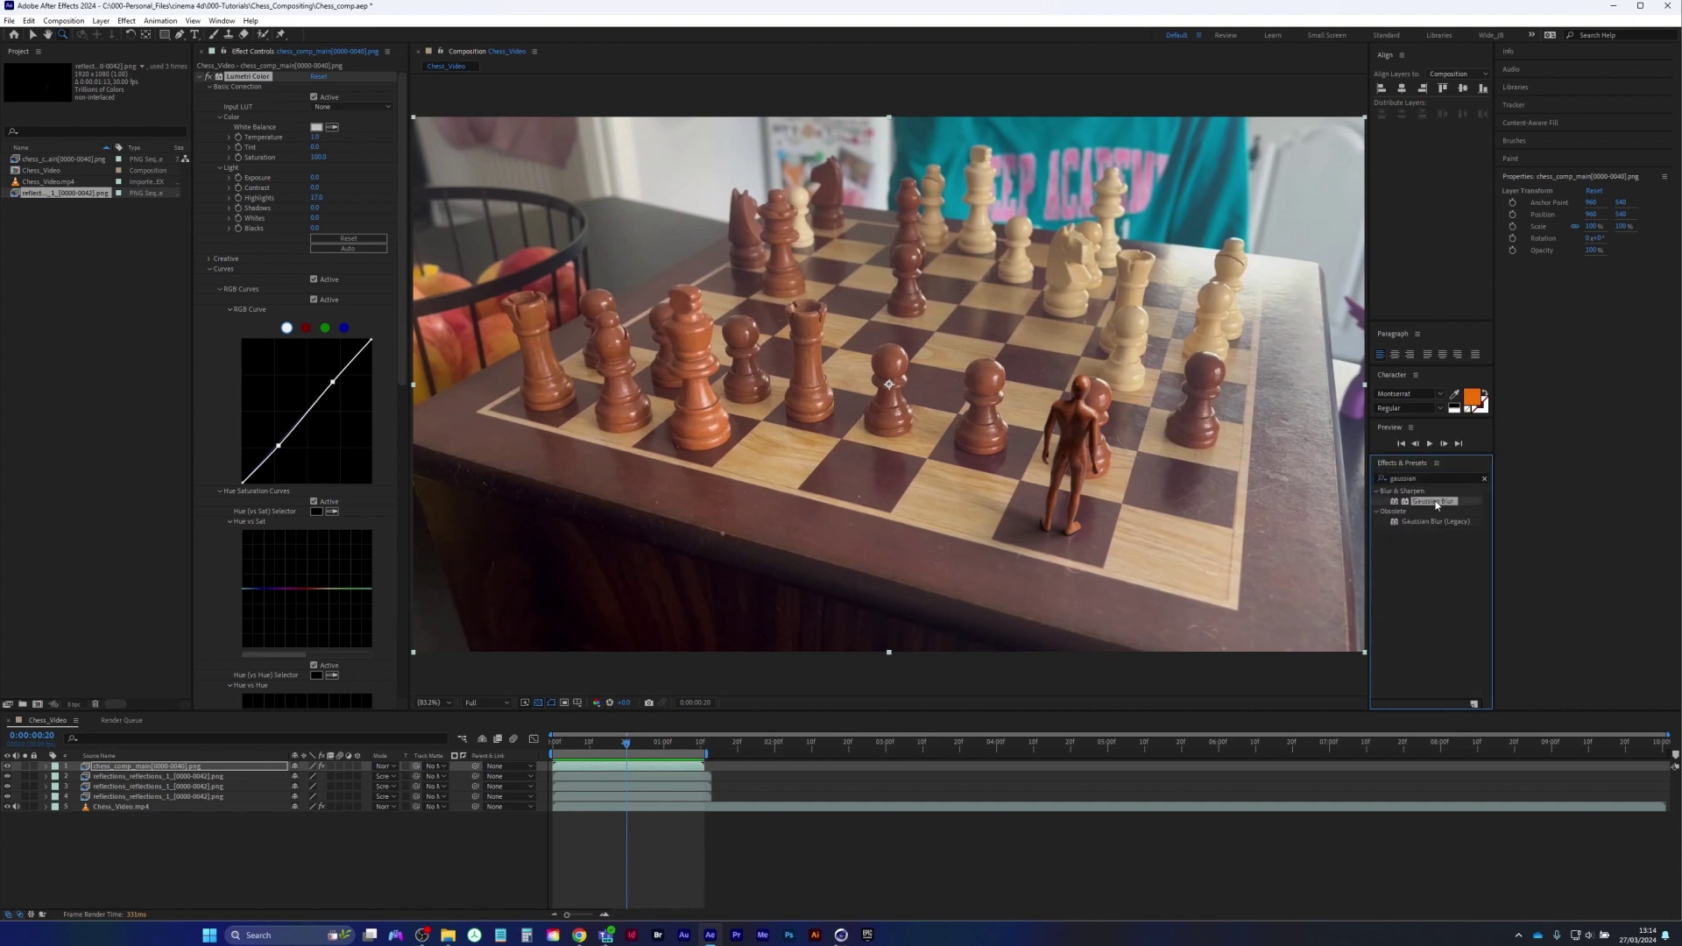
# Set the Gaussian Blur blurriness to 0.5 while judging the figure up close, and fit the composition view again
pyautogui.click(1079, 459)
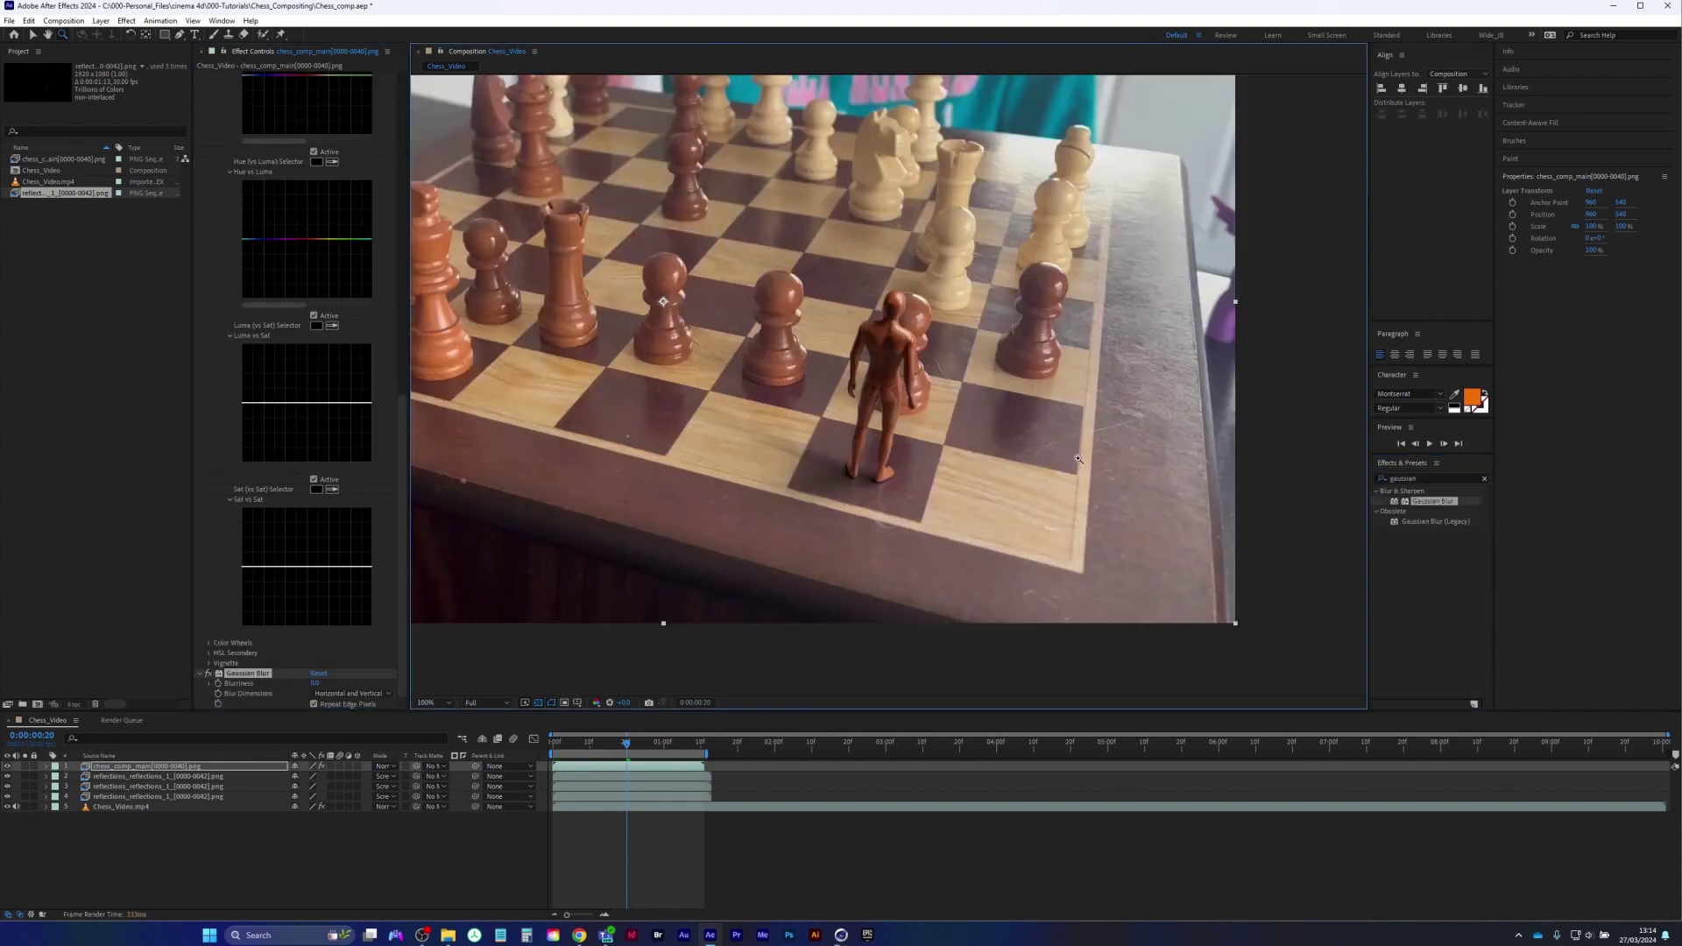
pyautogui.click(892, 382)
pyautogui.click(848, 373)
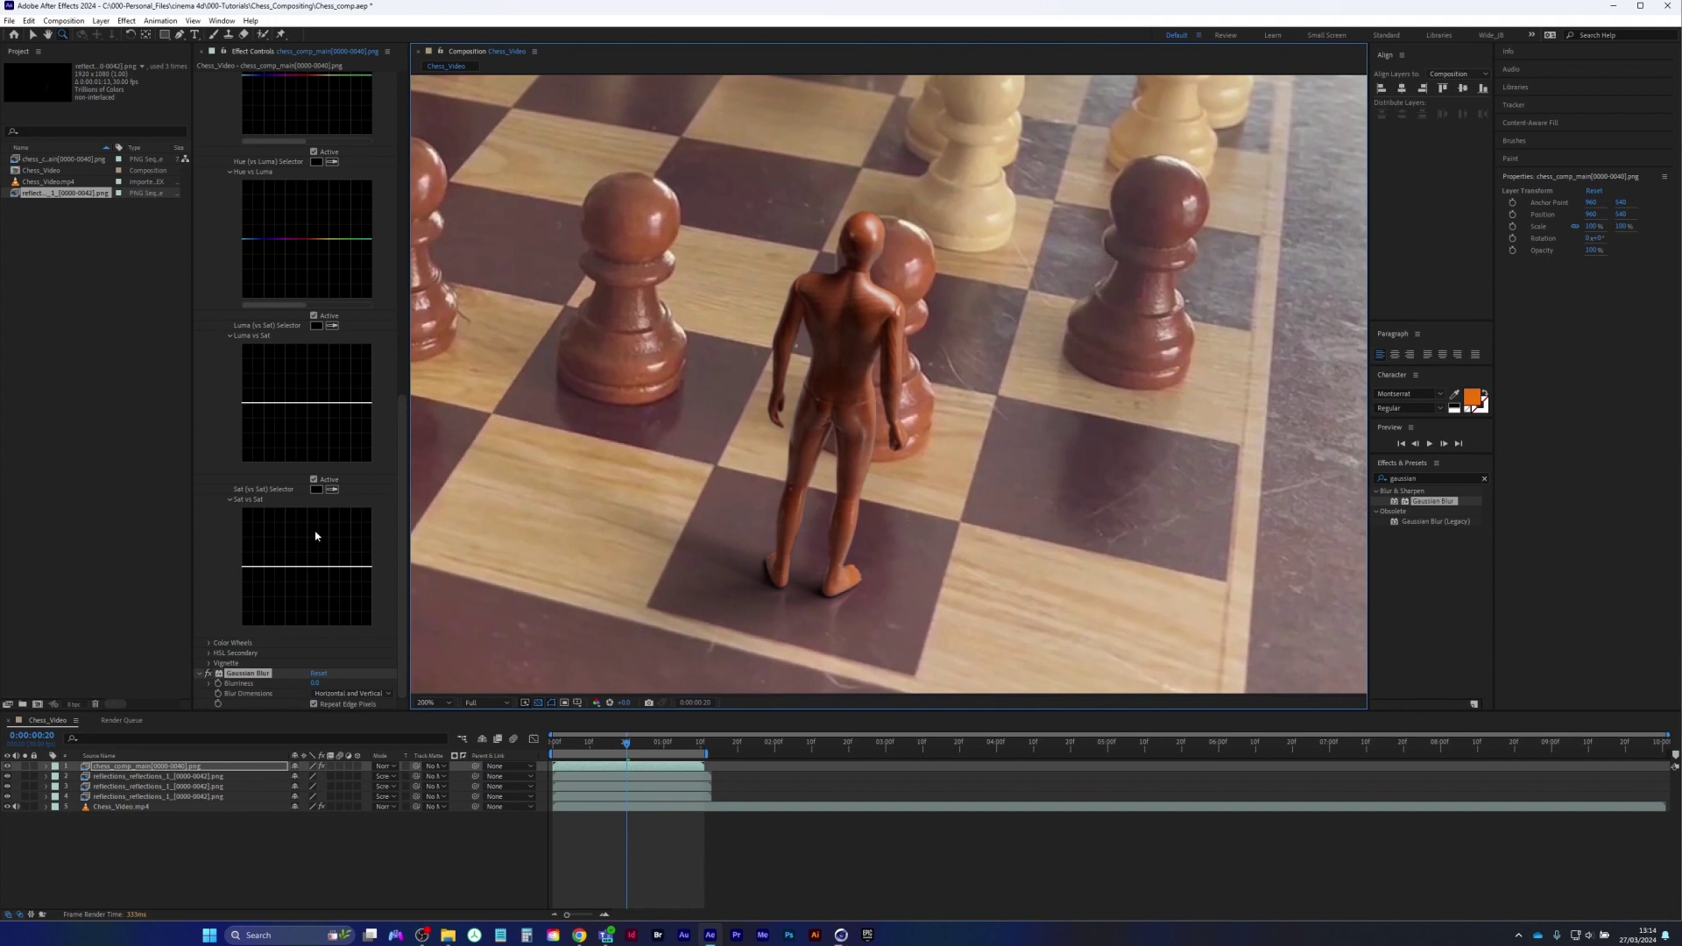
pyautogui.moveTo(315, 682); pyautogui.dragTo(330, 682)
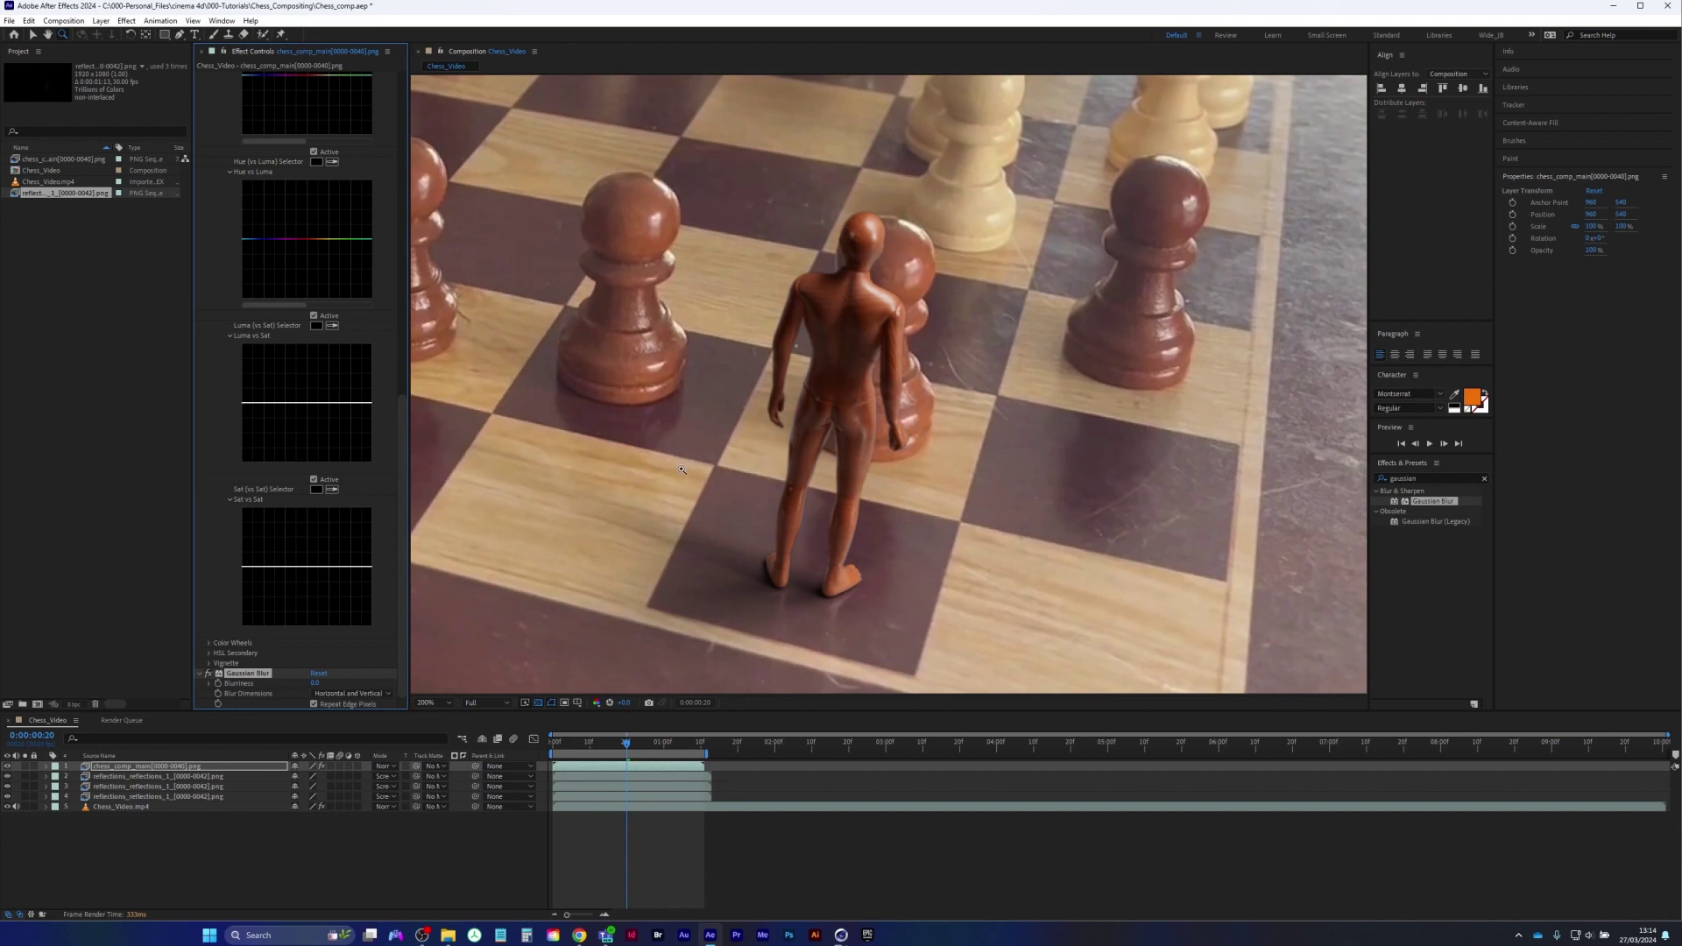
pyautogui.click(315, 683)
pyautogui.write('0.5')
pyautogui.press('Return')
pyautogui.hotkey('shift', '/')
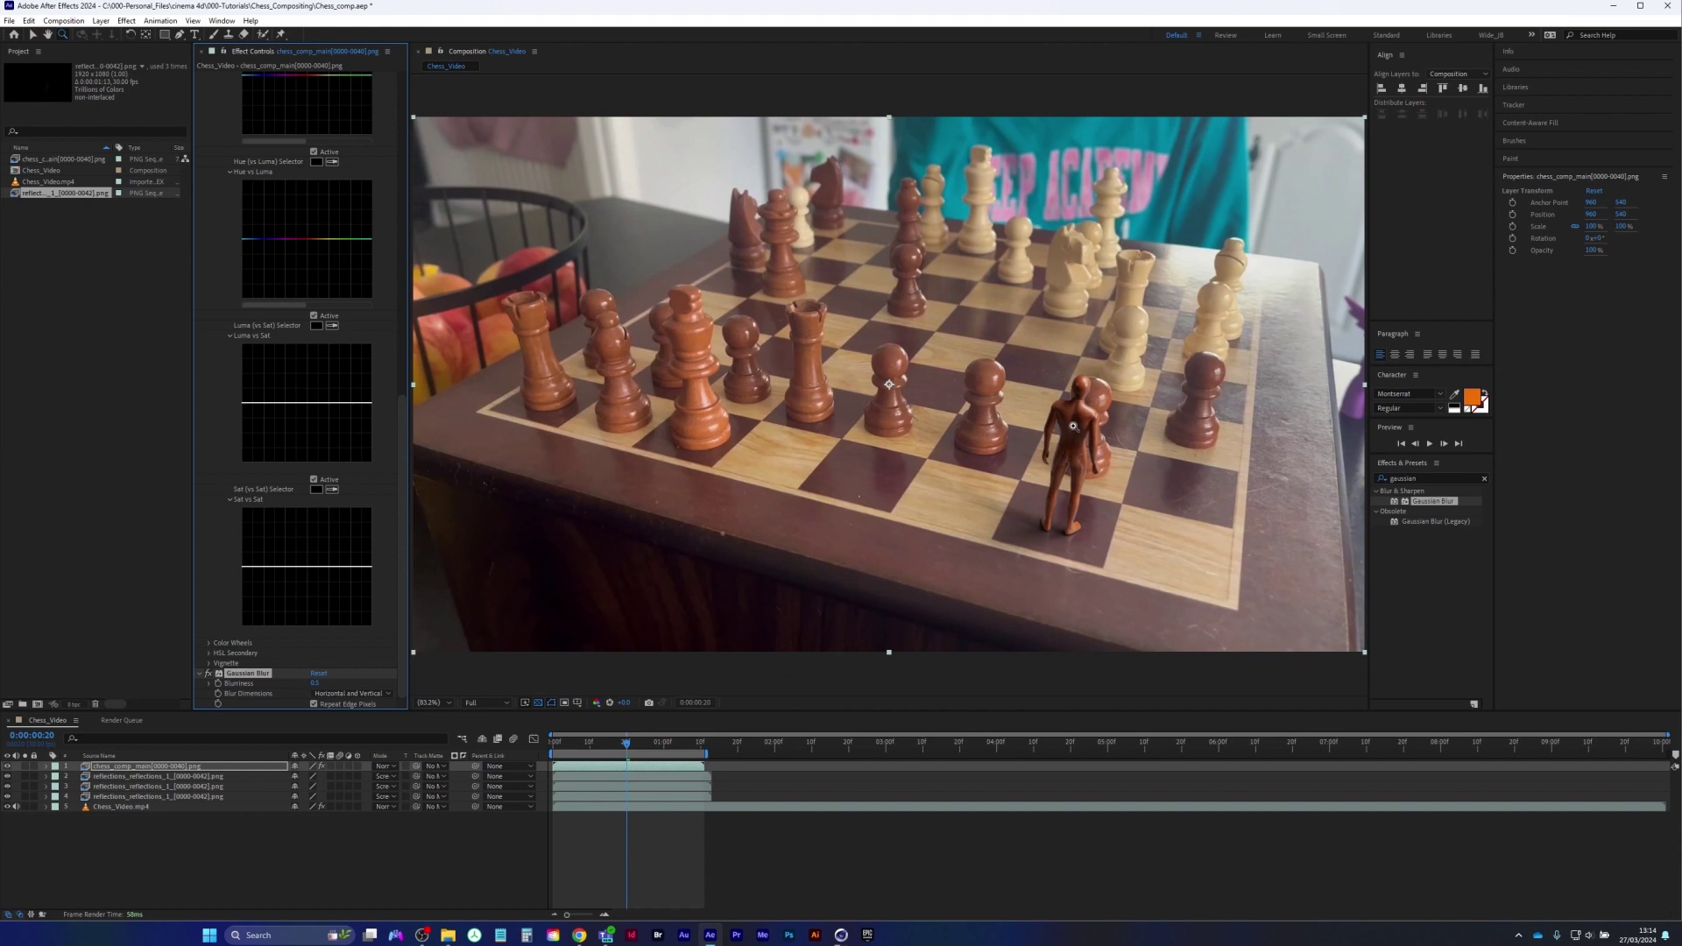
# Find the Match Grain effect and apply it to the chess_comp_main layer
pyautogui.click(1431, 478)
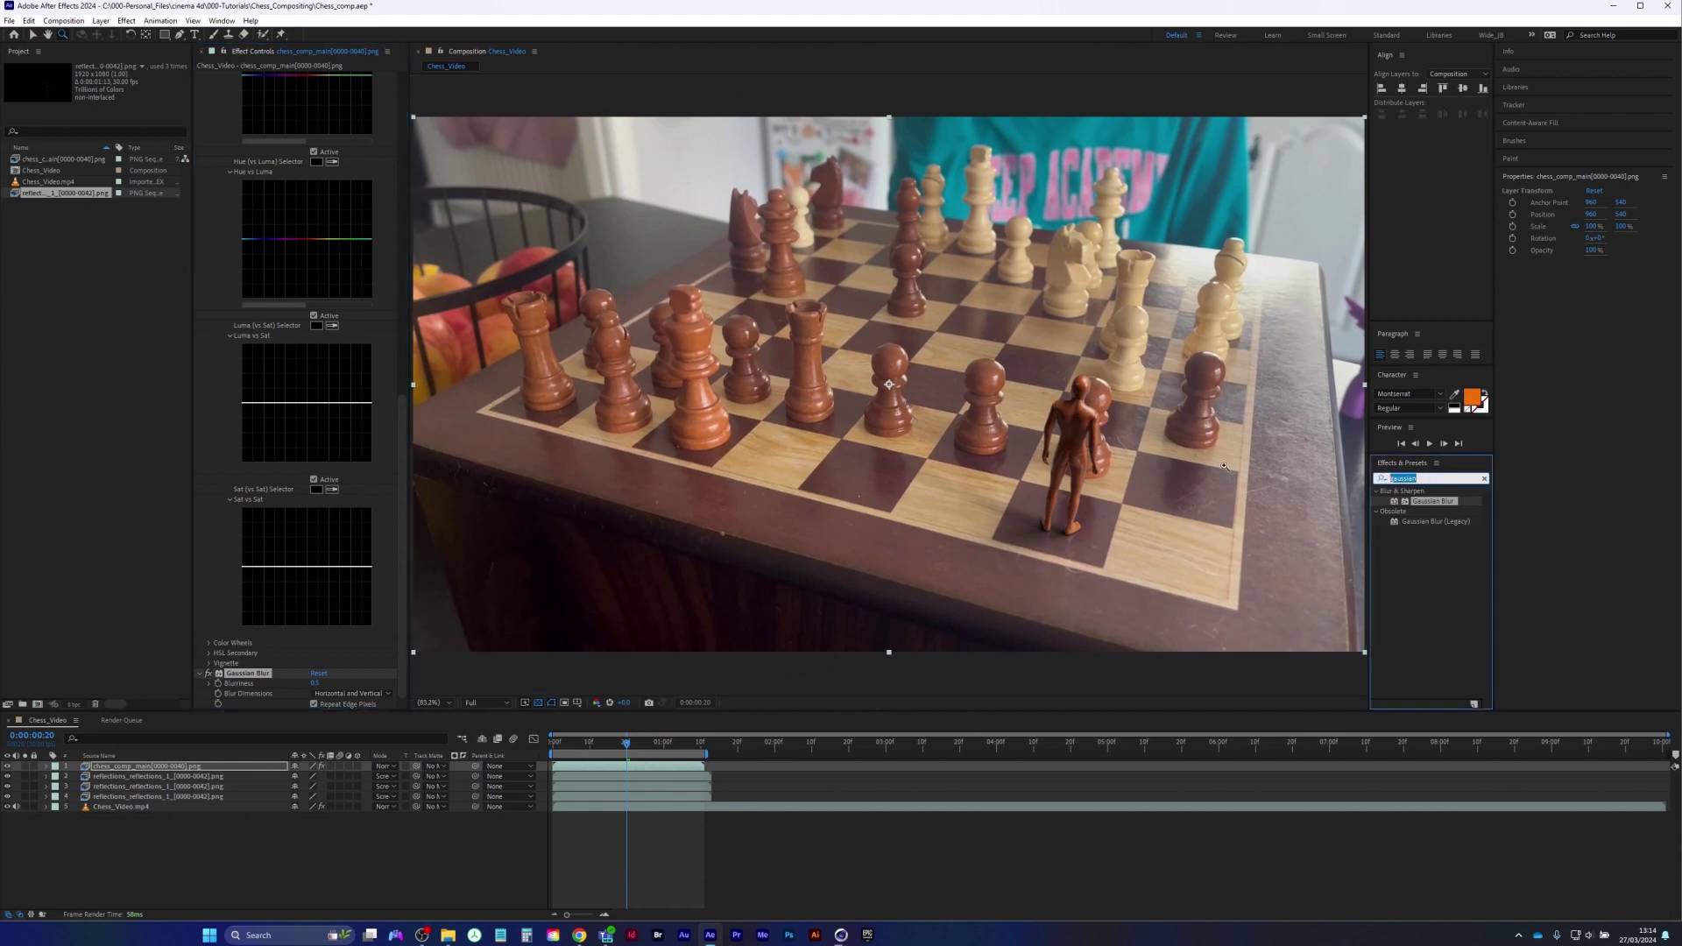
pyautogui.write('match')
pyautogui.click(124, 769)
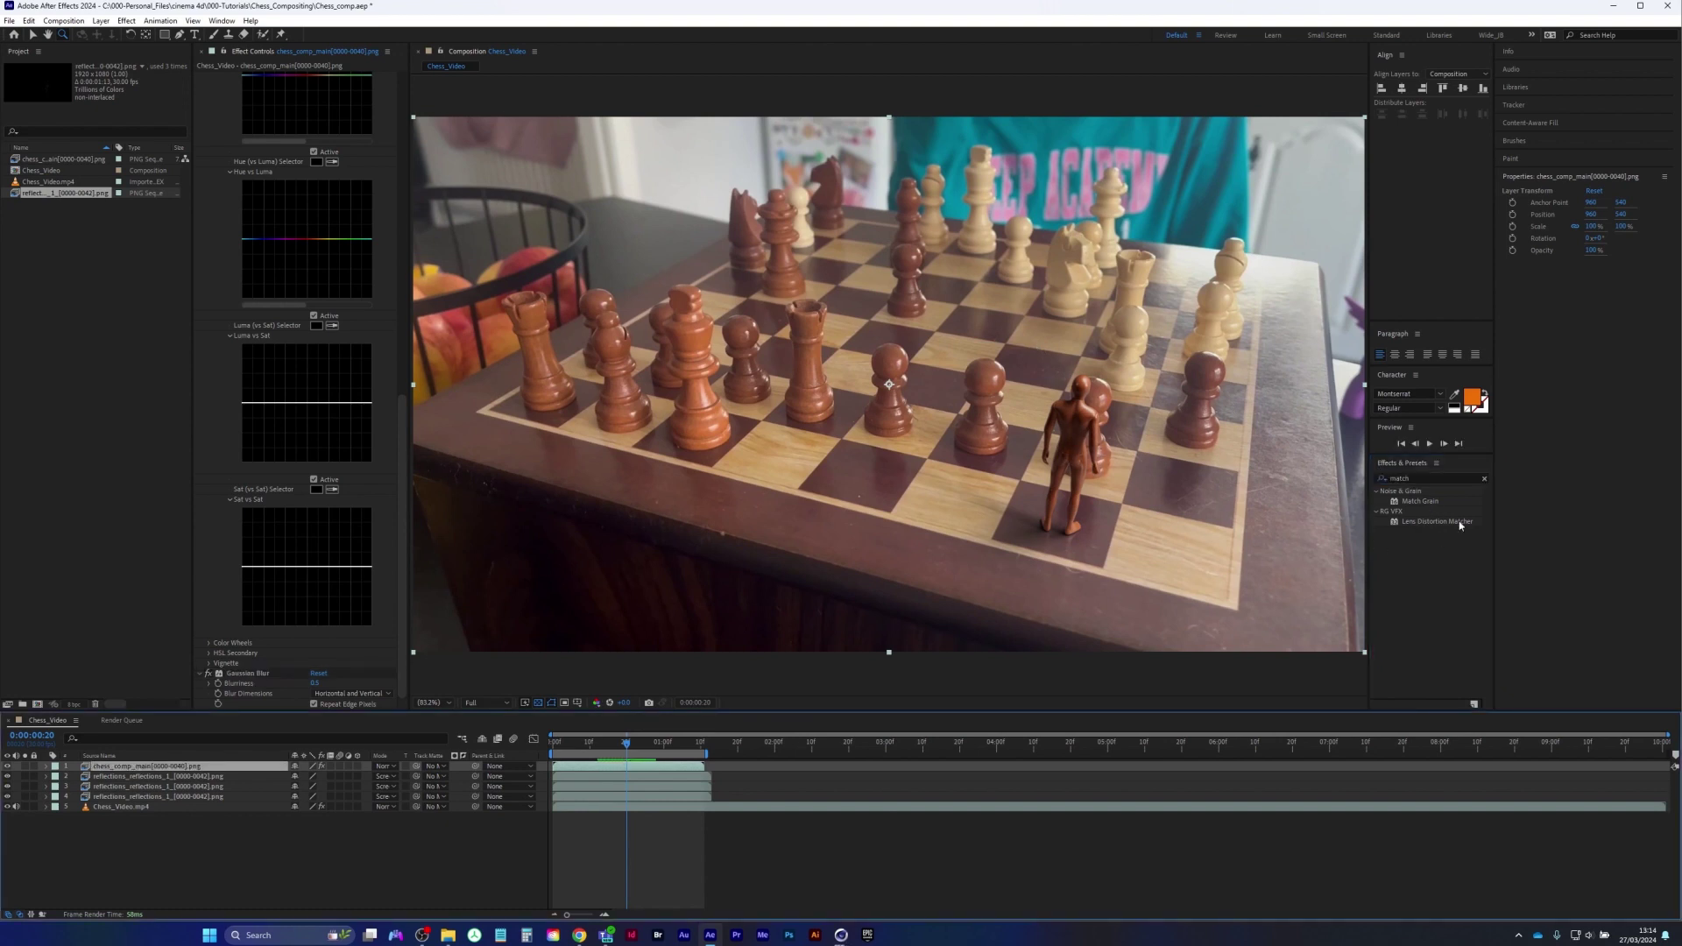
pyautogui.doubleClick(1430, 504)
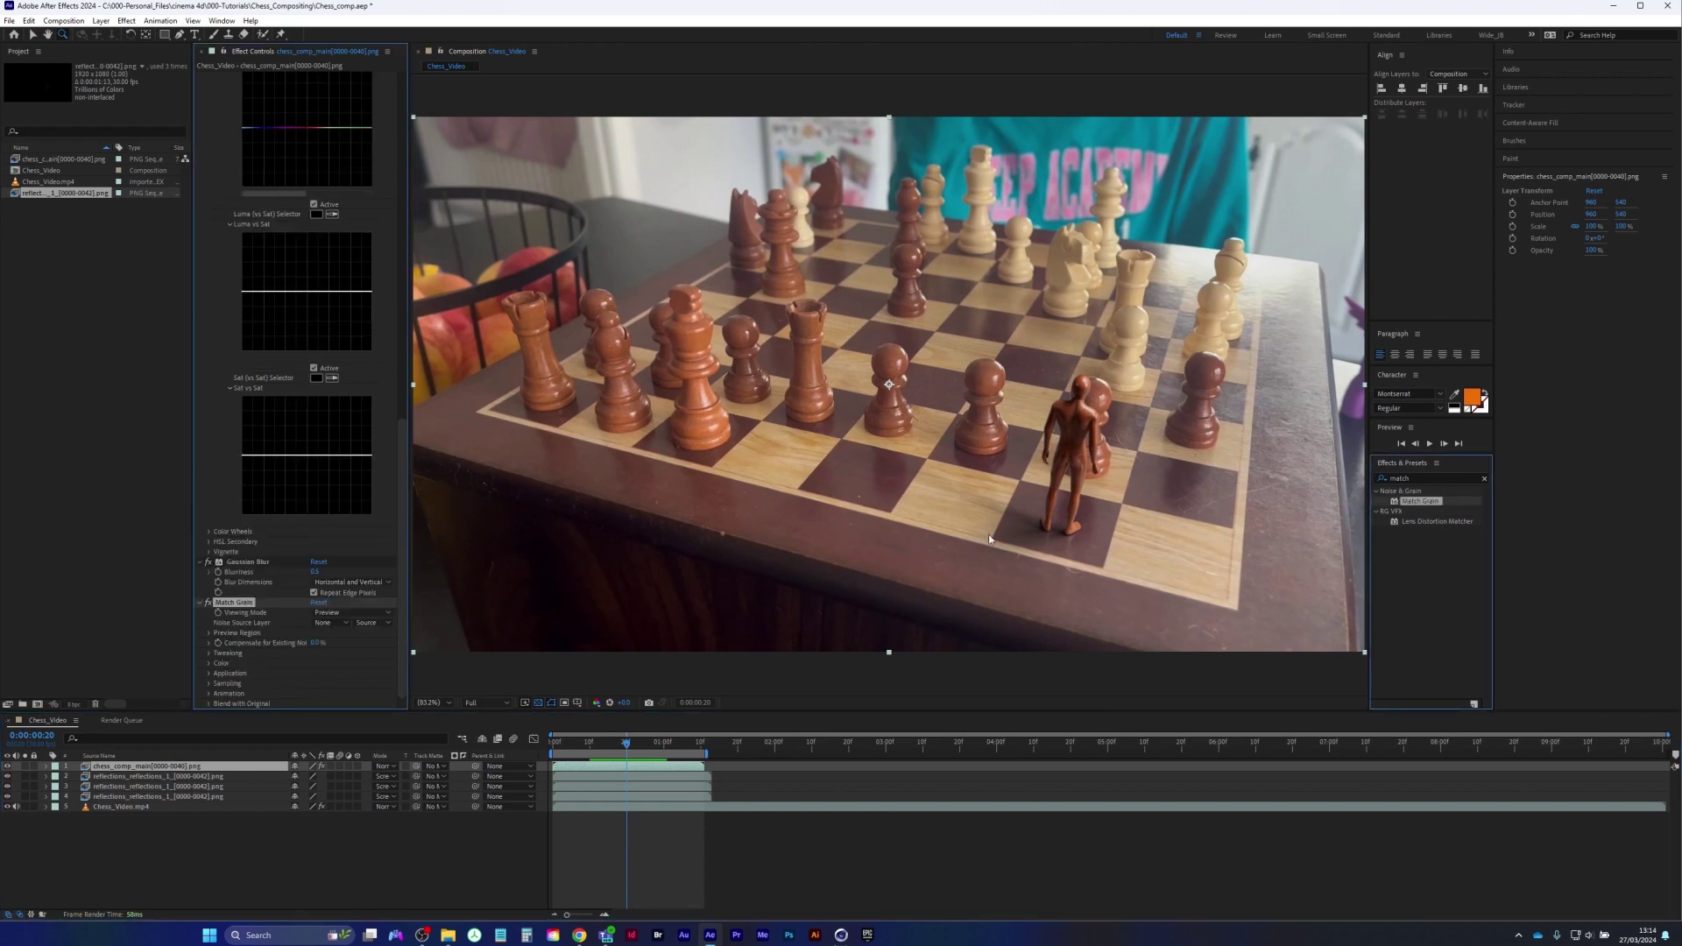
# Set Match Grain's noise source layer to Chess_Video.mp4 and its viewing mode to Final Output
pyautogui.click(335, 623)
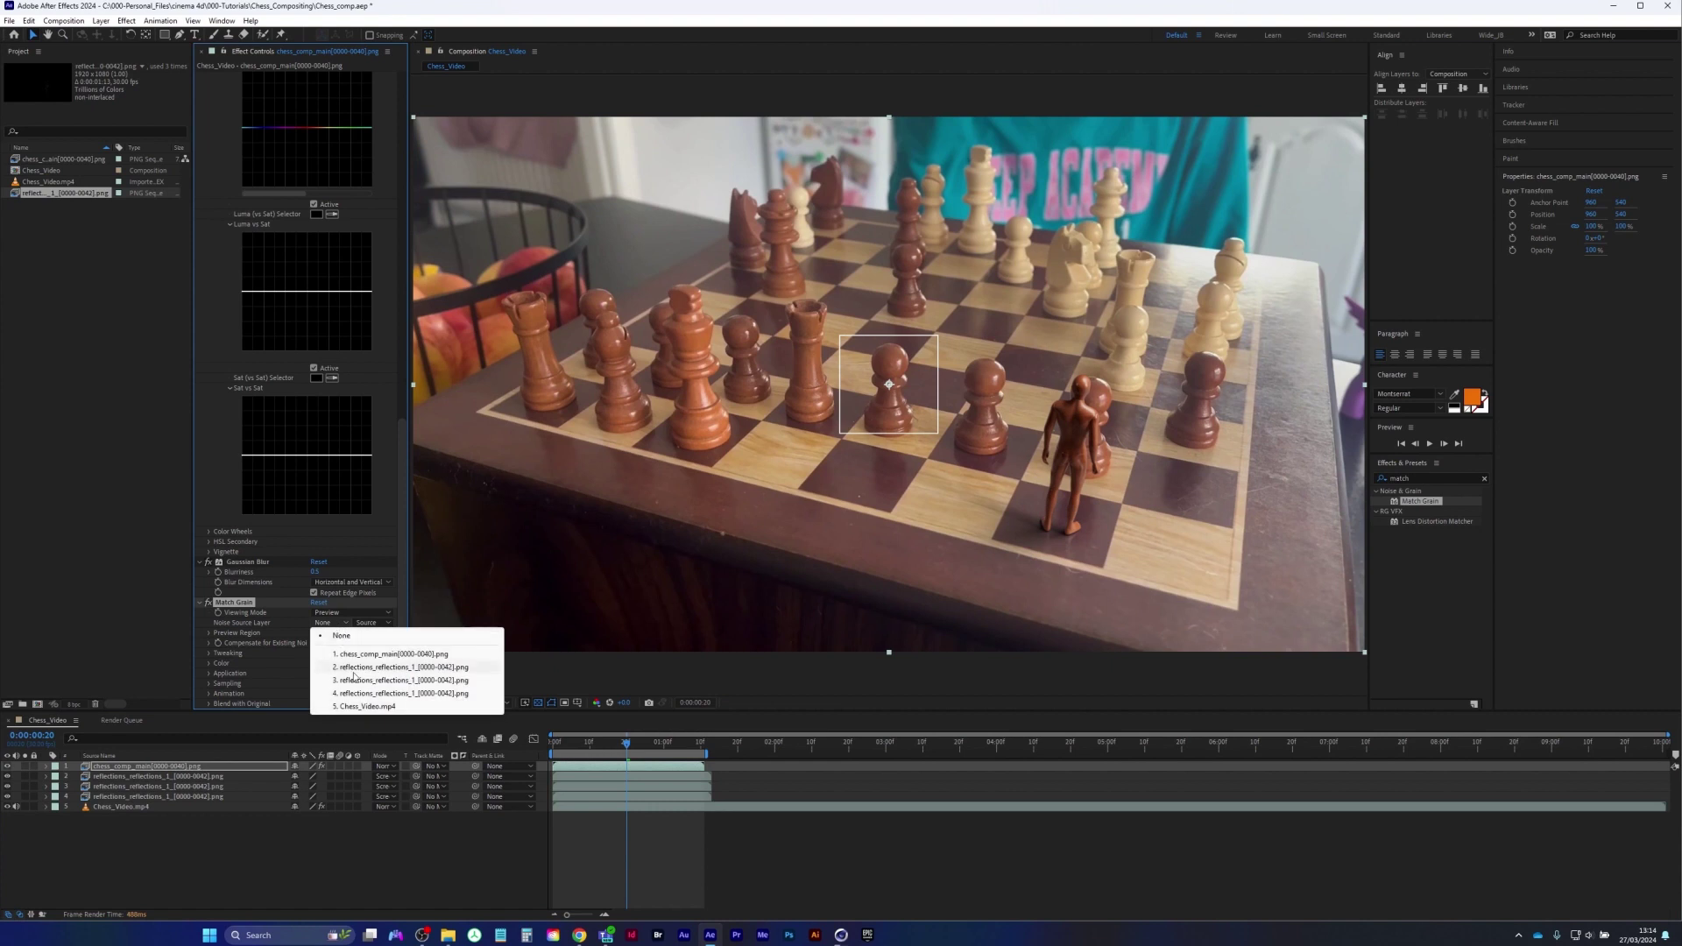
pyautogui.click(382, 707)
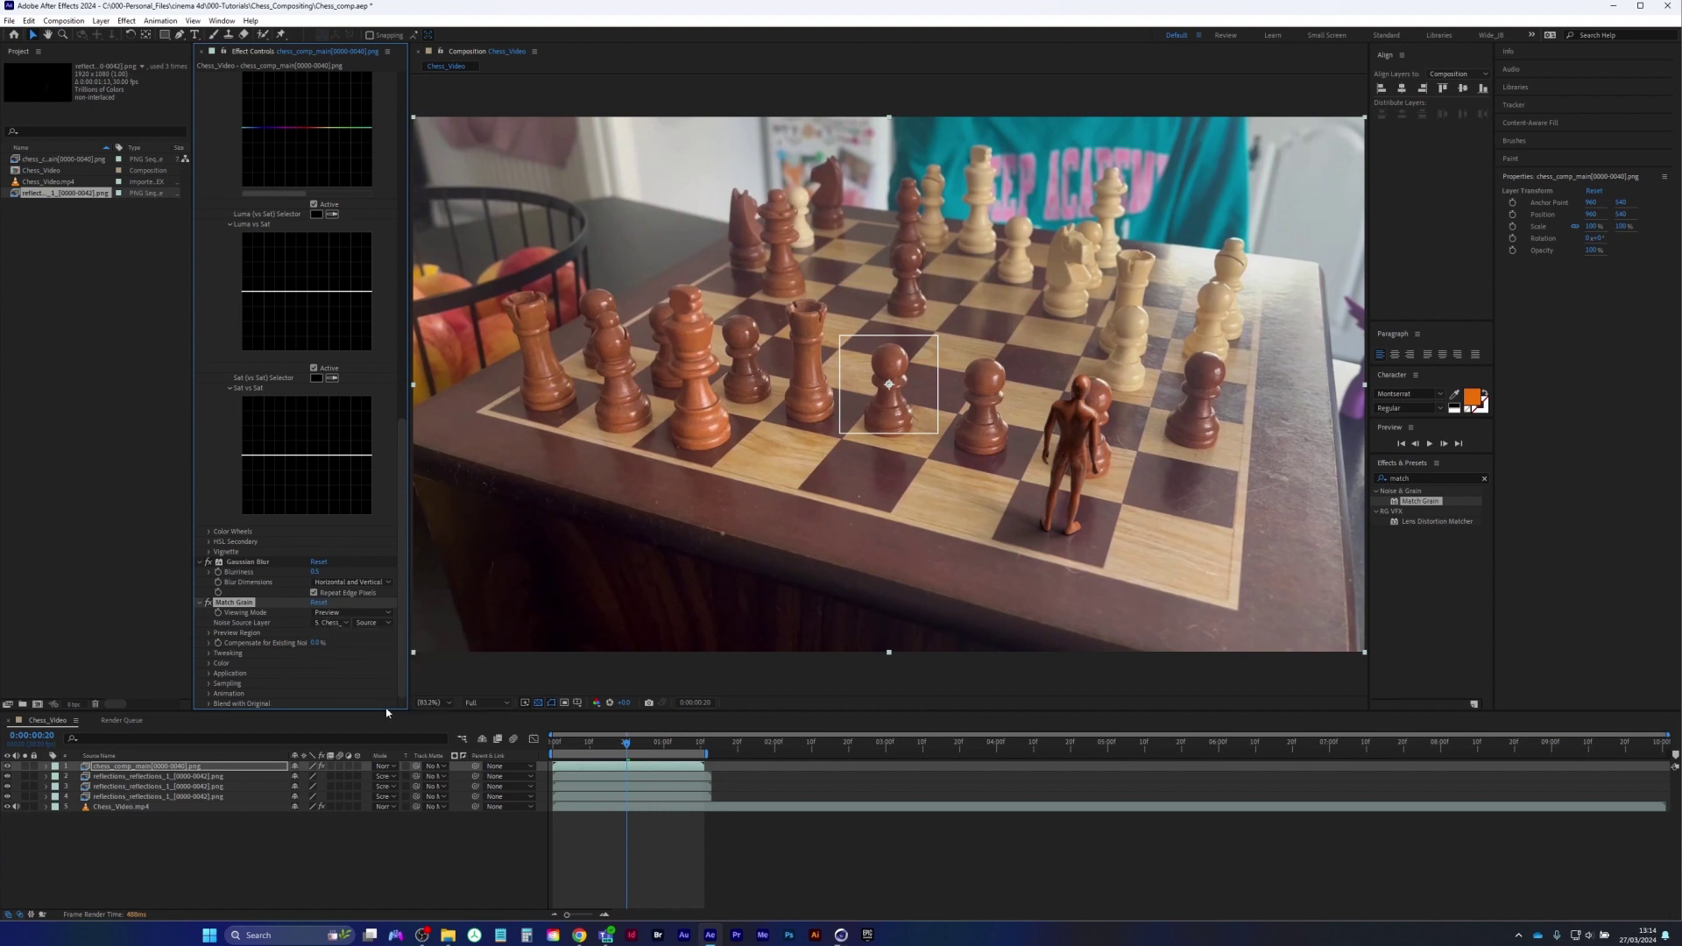
pyautogui.click(350, 613)
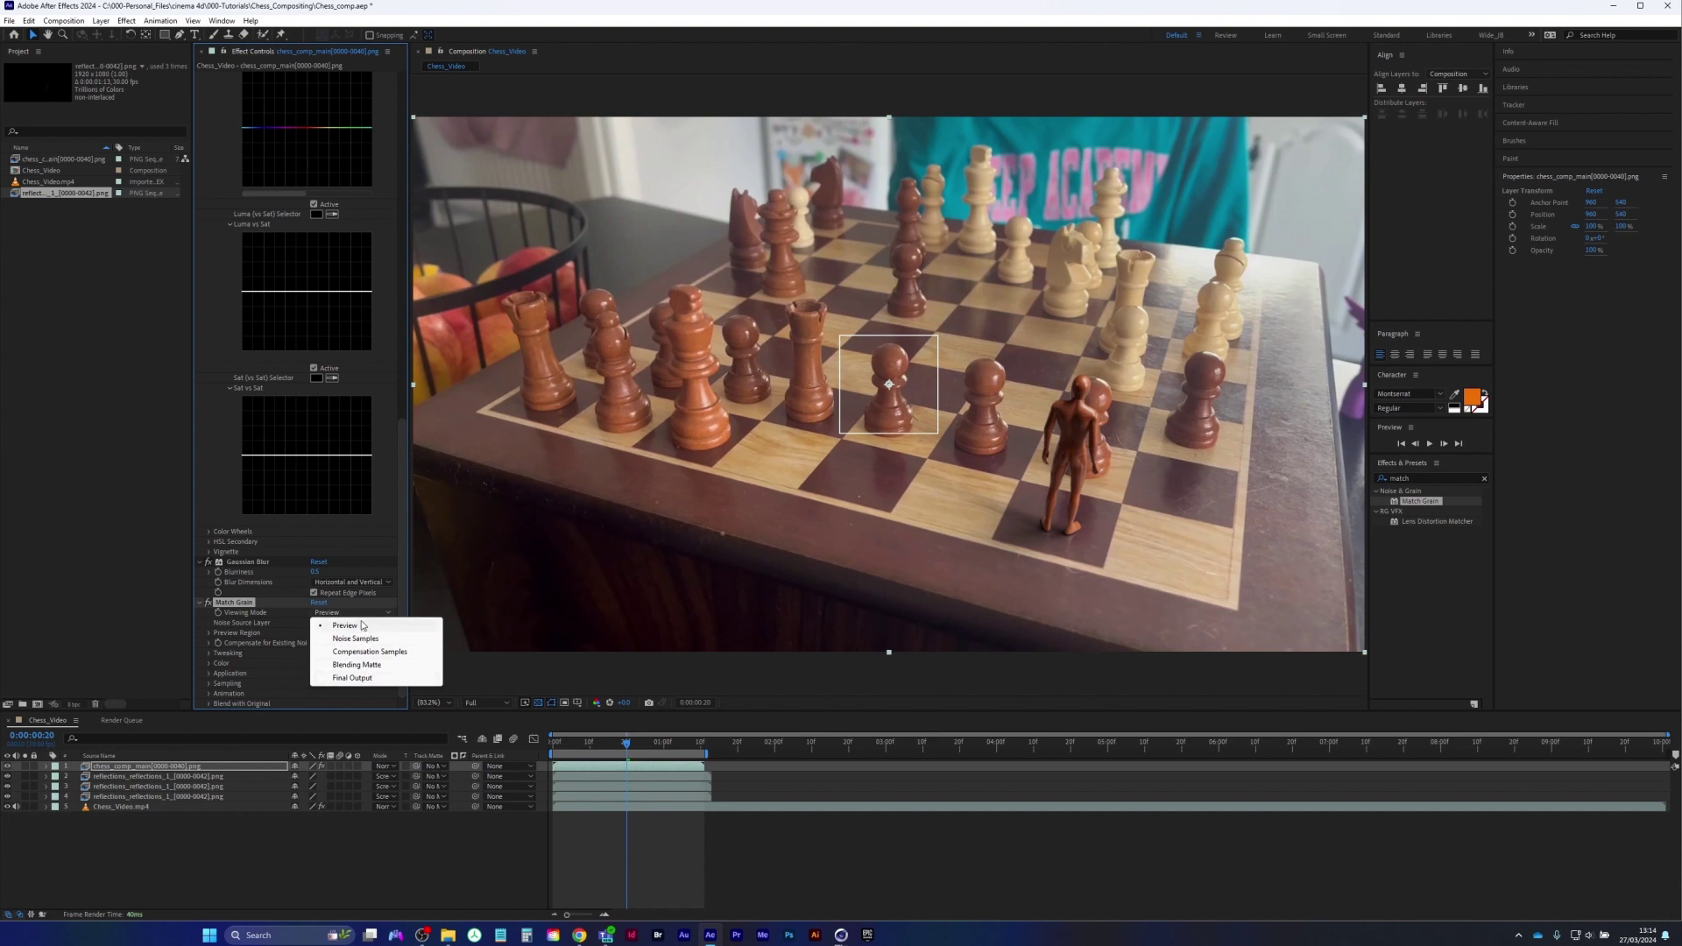
pyautogui.click(355, 679)
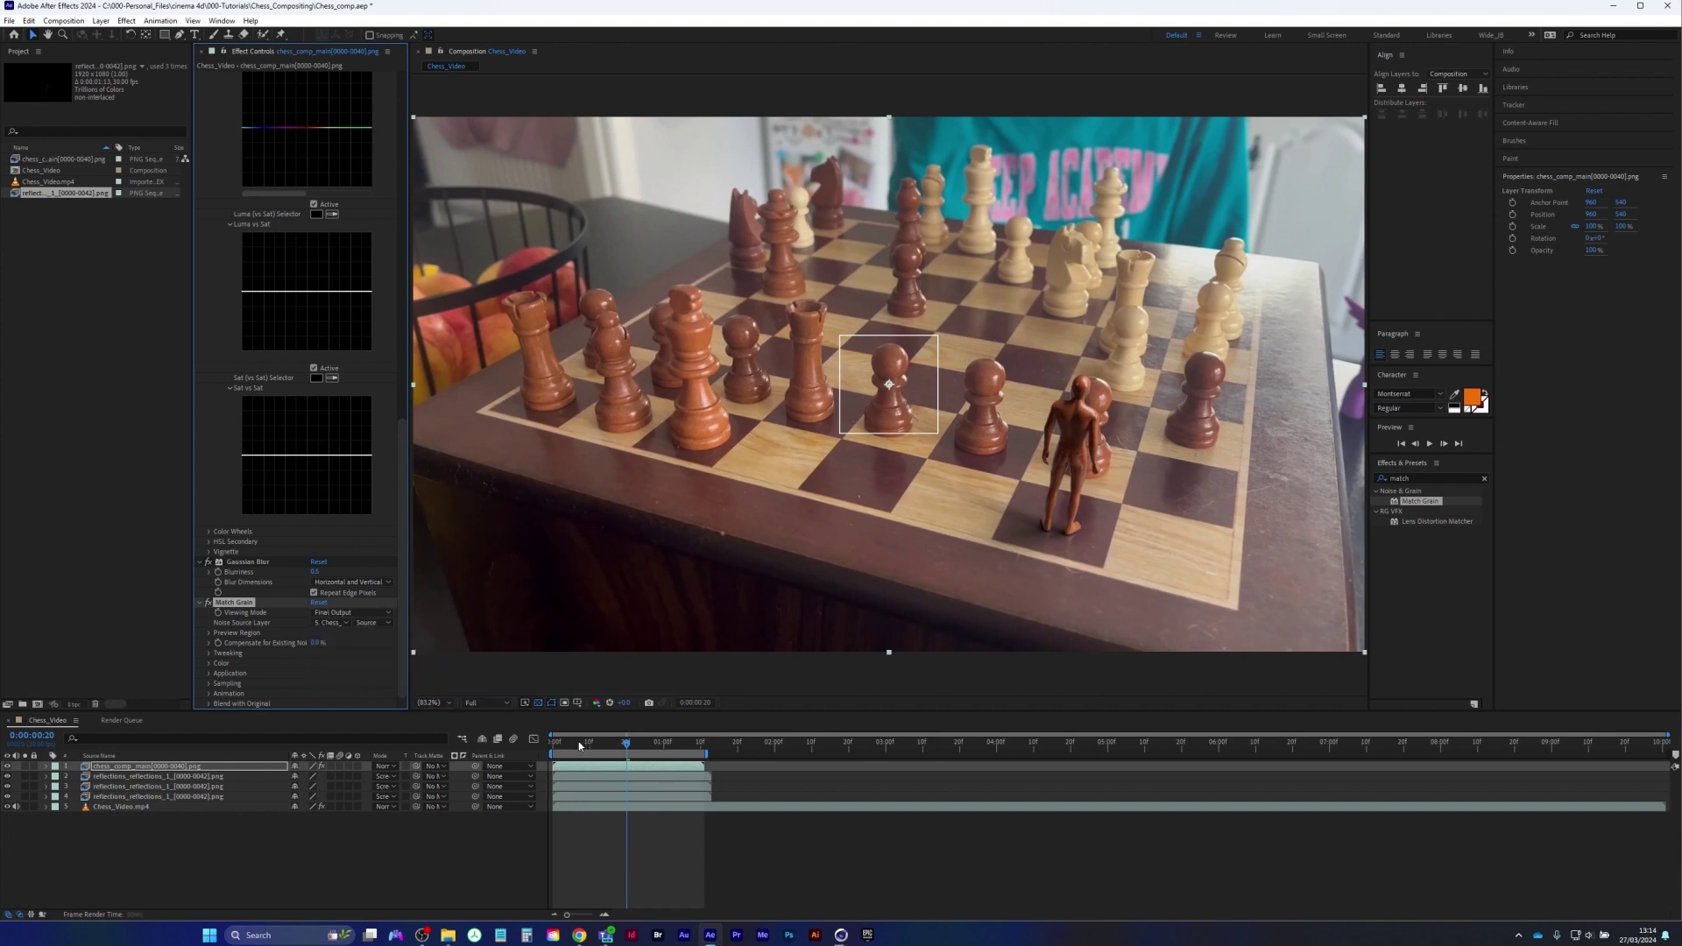
# Play back the composition from the first frame at 100% magnification, and fit the view again
pyautogui.moveTo(579, 741); pyautogui.dragTo(553, 741)
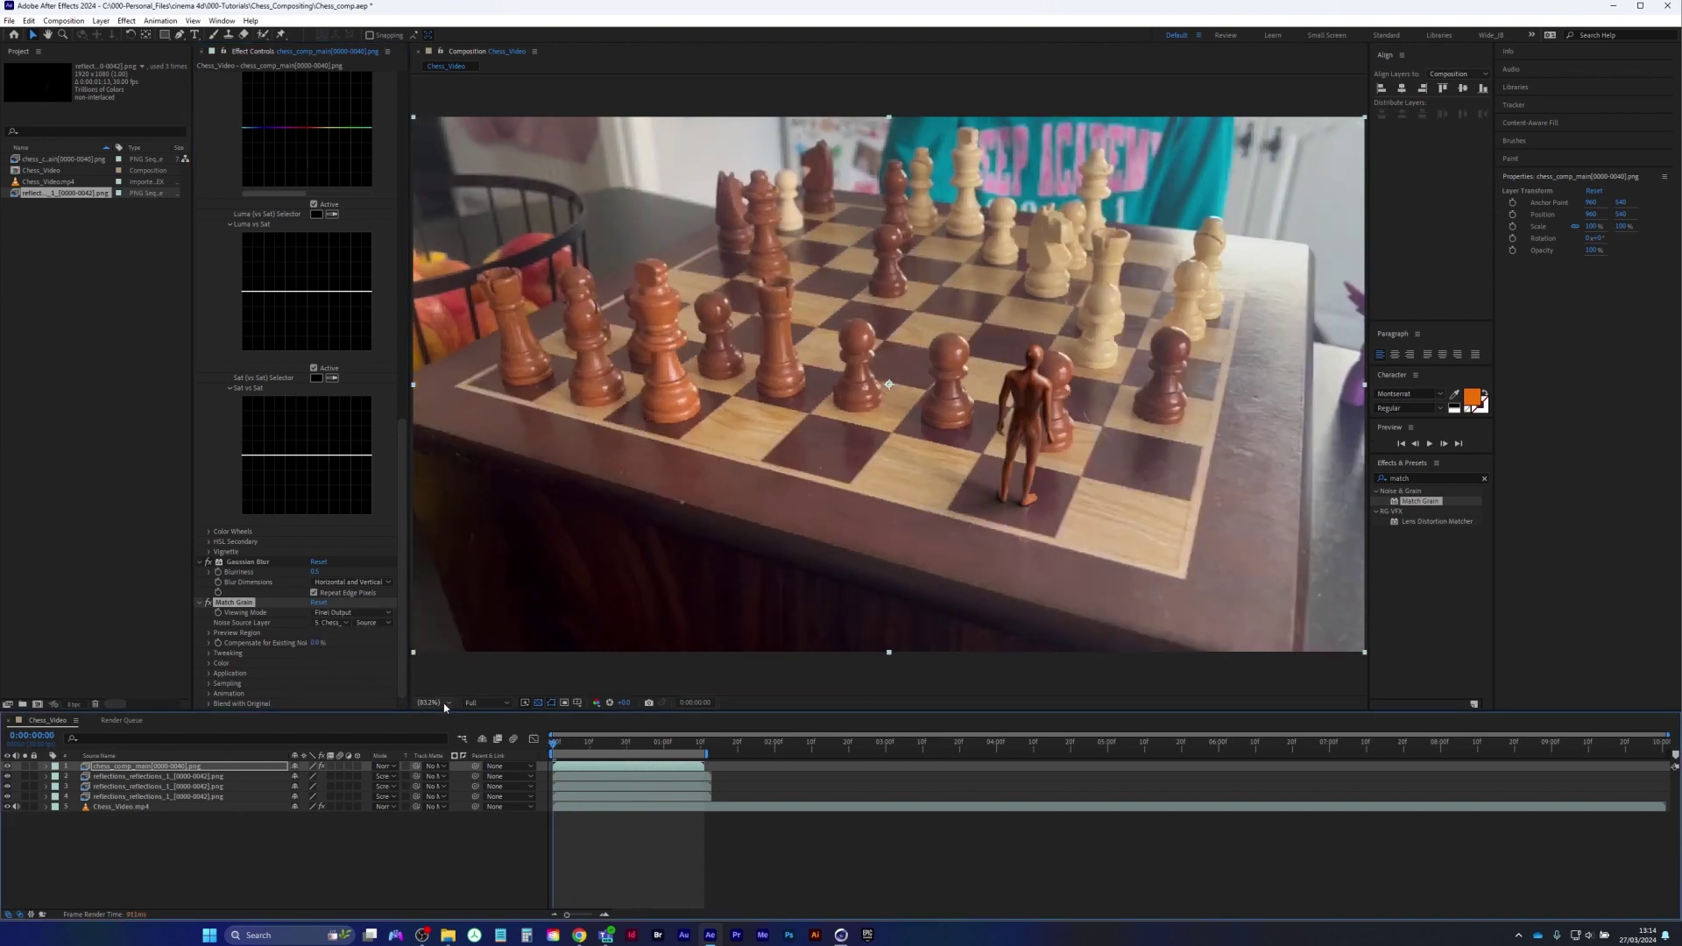
pyautogui.click(444, 702)
pyautogui.click(450, 615)
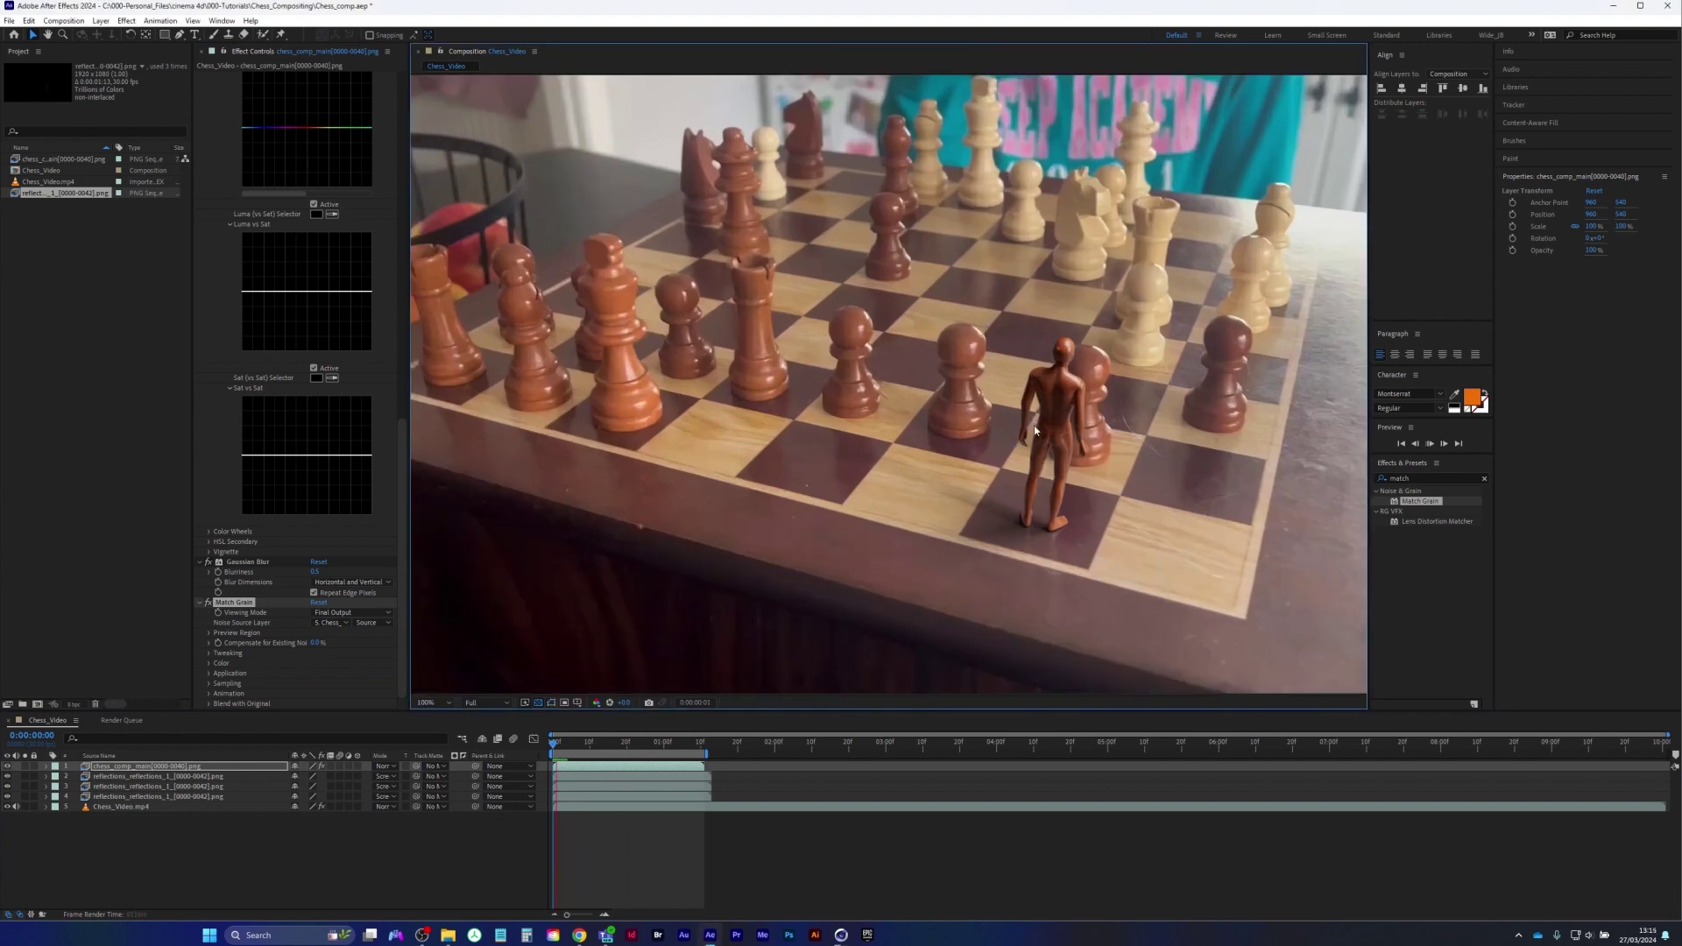
pyautogui.press('space')
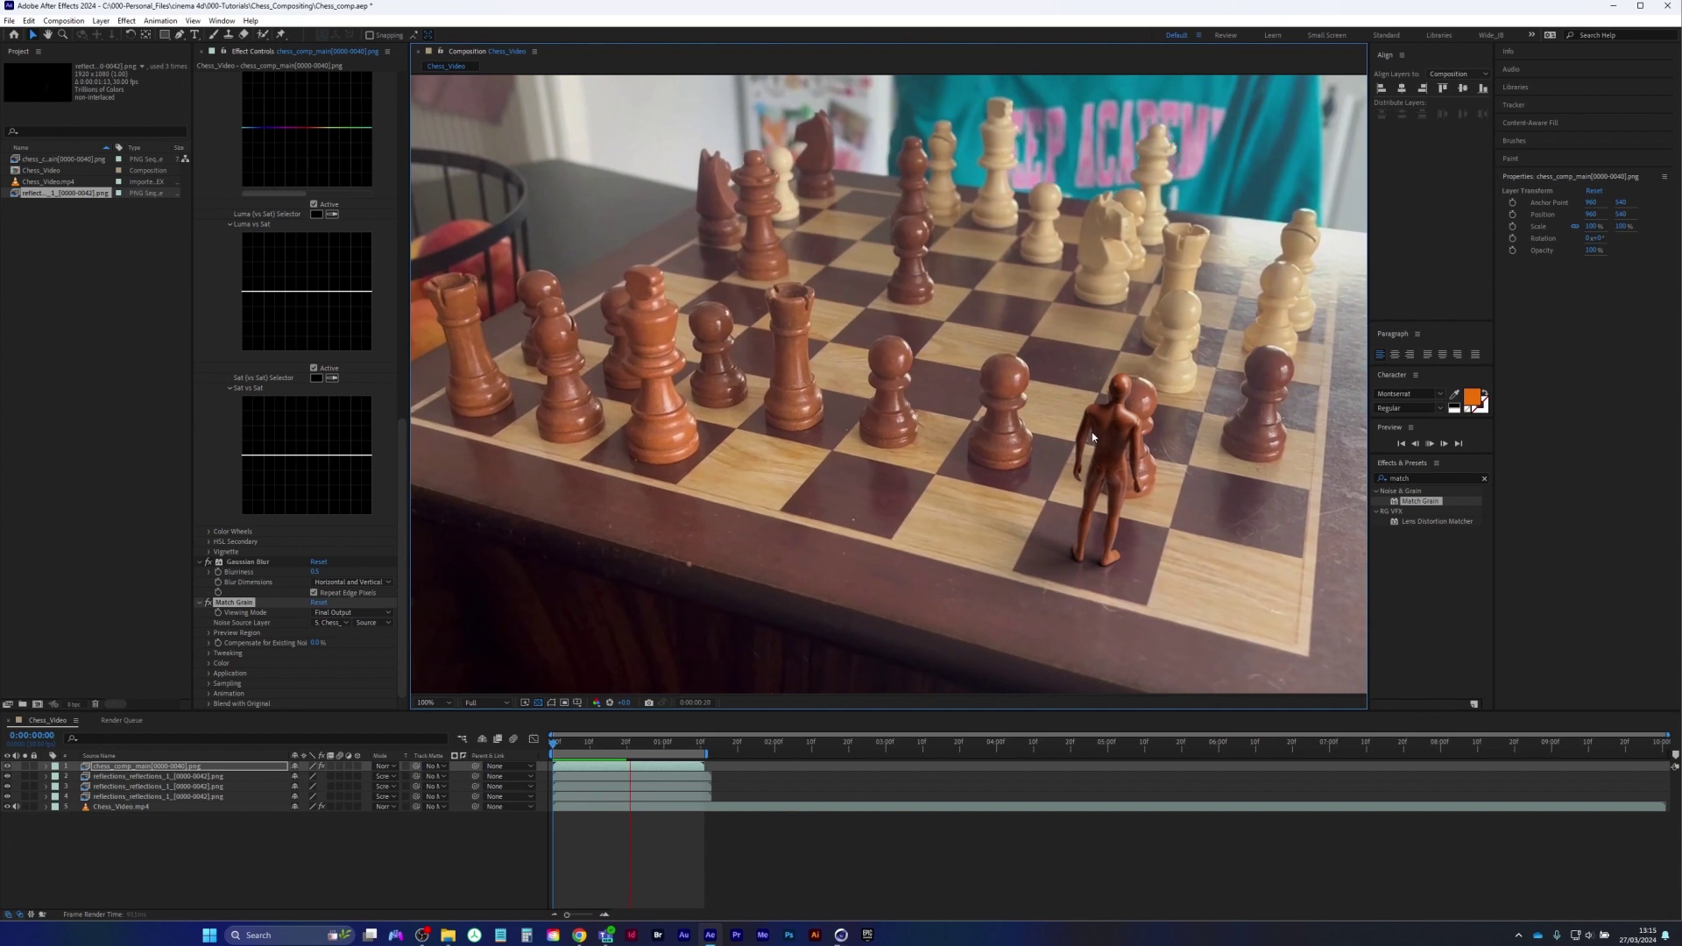
pyautogui.press('space')
pyautogui.hotkey('shift', '/')
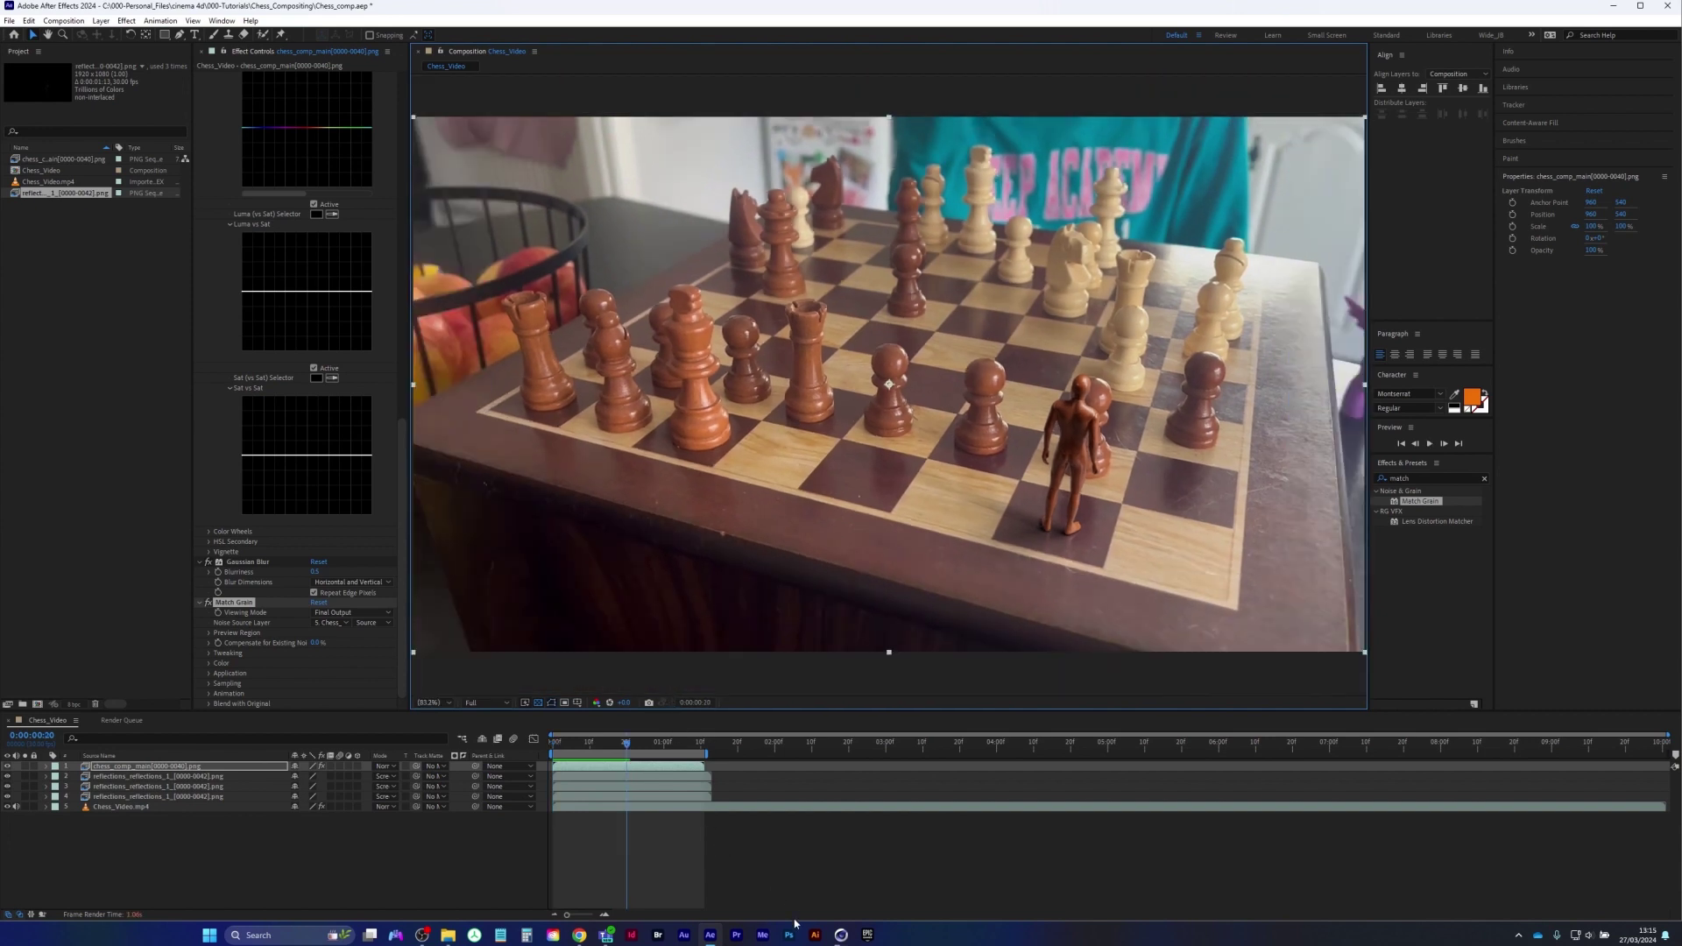
# Switch to Cinema 4D, check the render progress in the Picture Viewer, and return to After Effects
pyautogui.moveTo(841, 935)
pyautogui.click(877, 883)
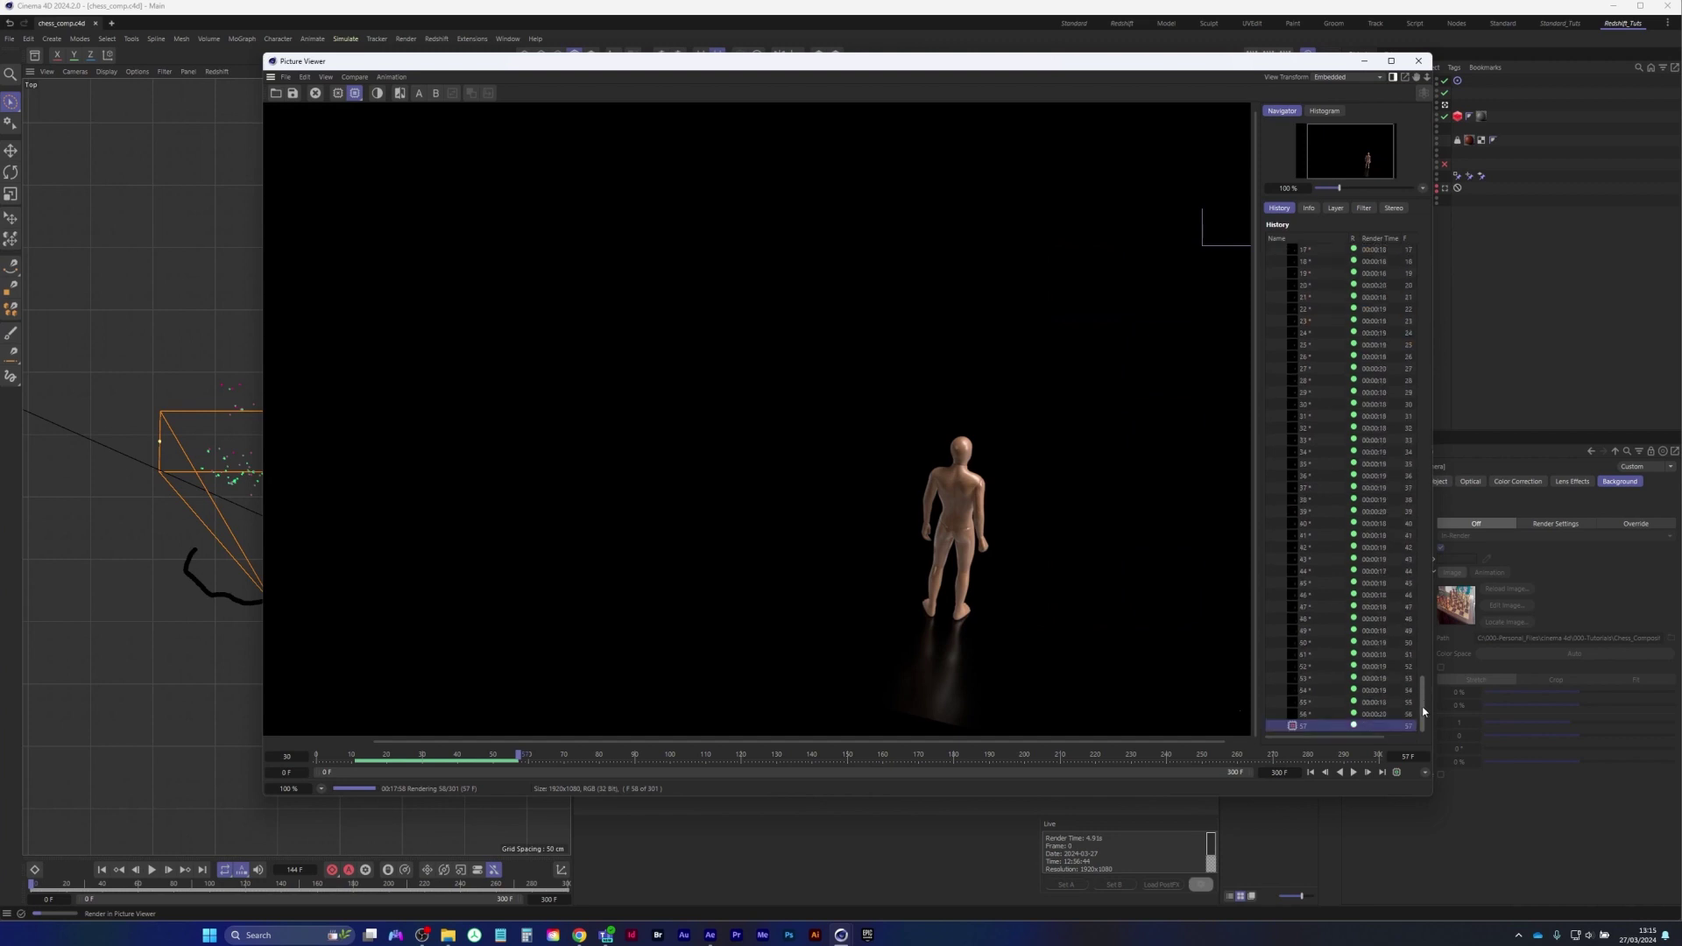
pyautogui.moveTo(1375, 739); pyautogui.dragTo(1387, 743)
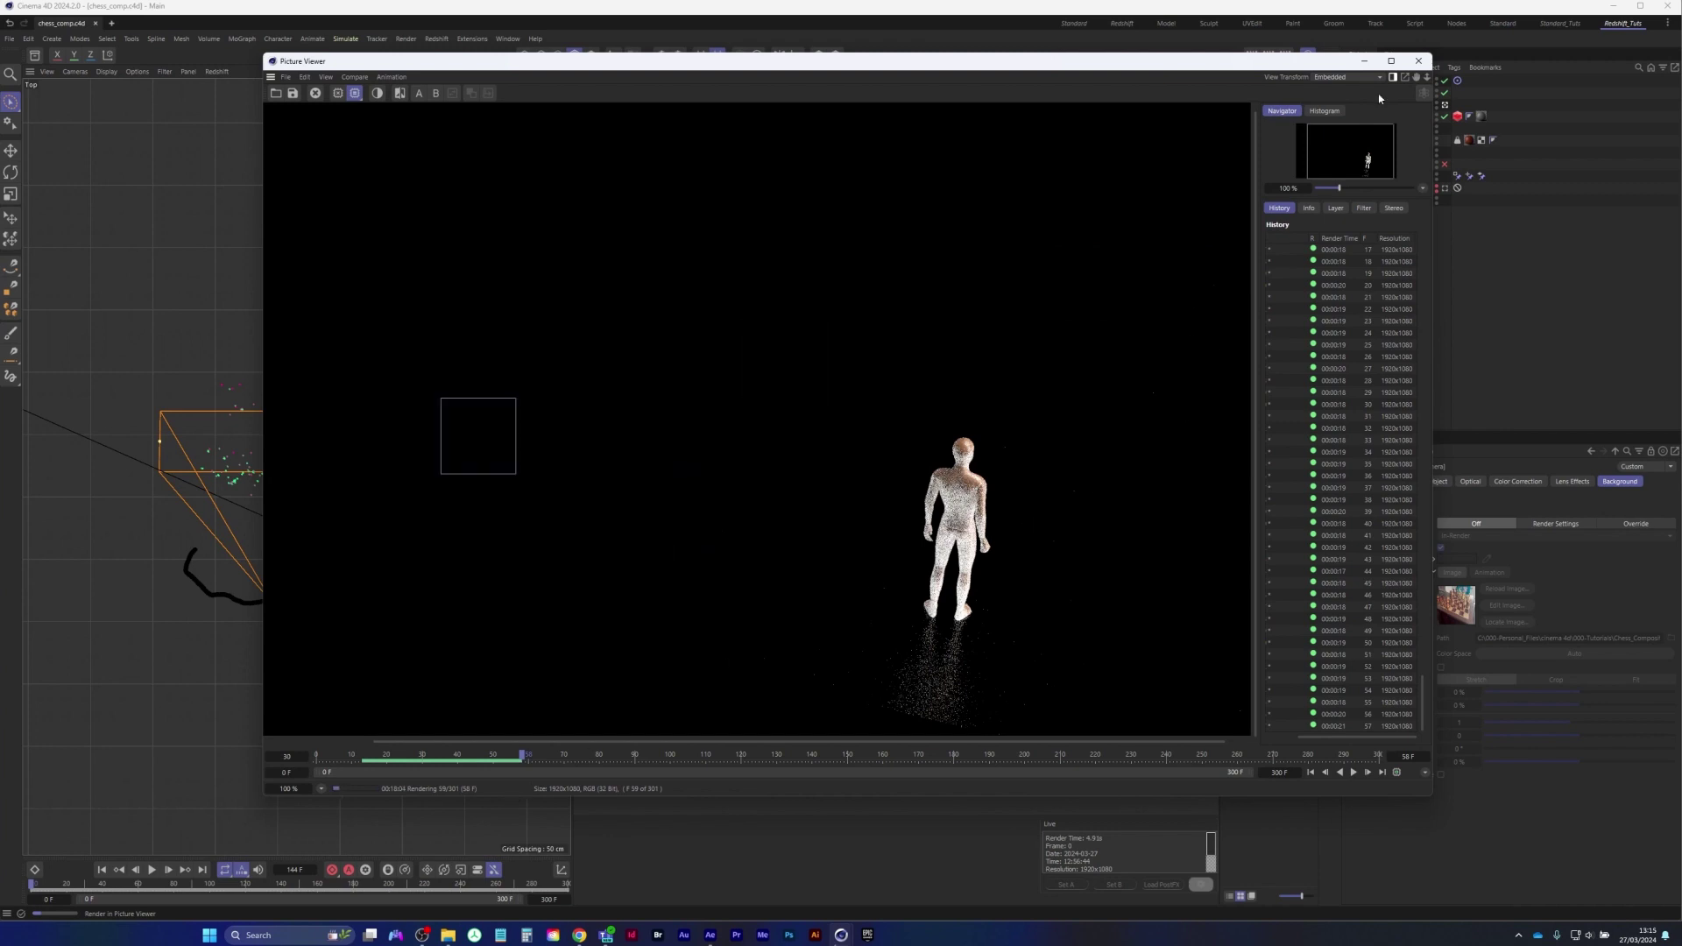
pyautogui.click(1363, 61)
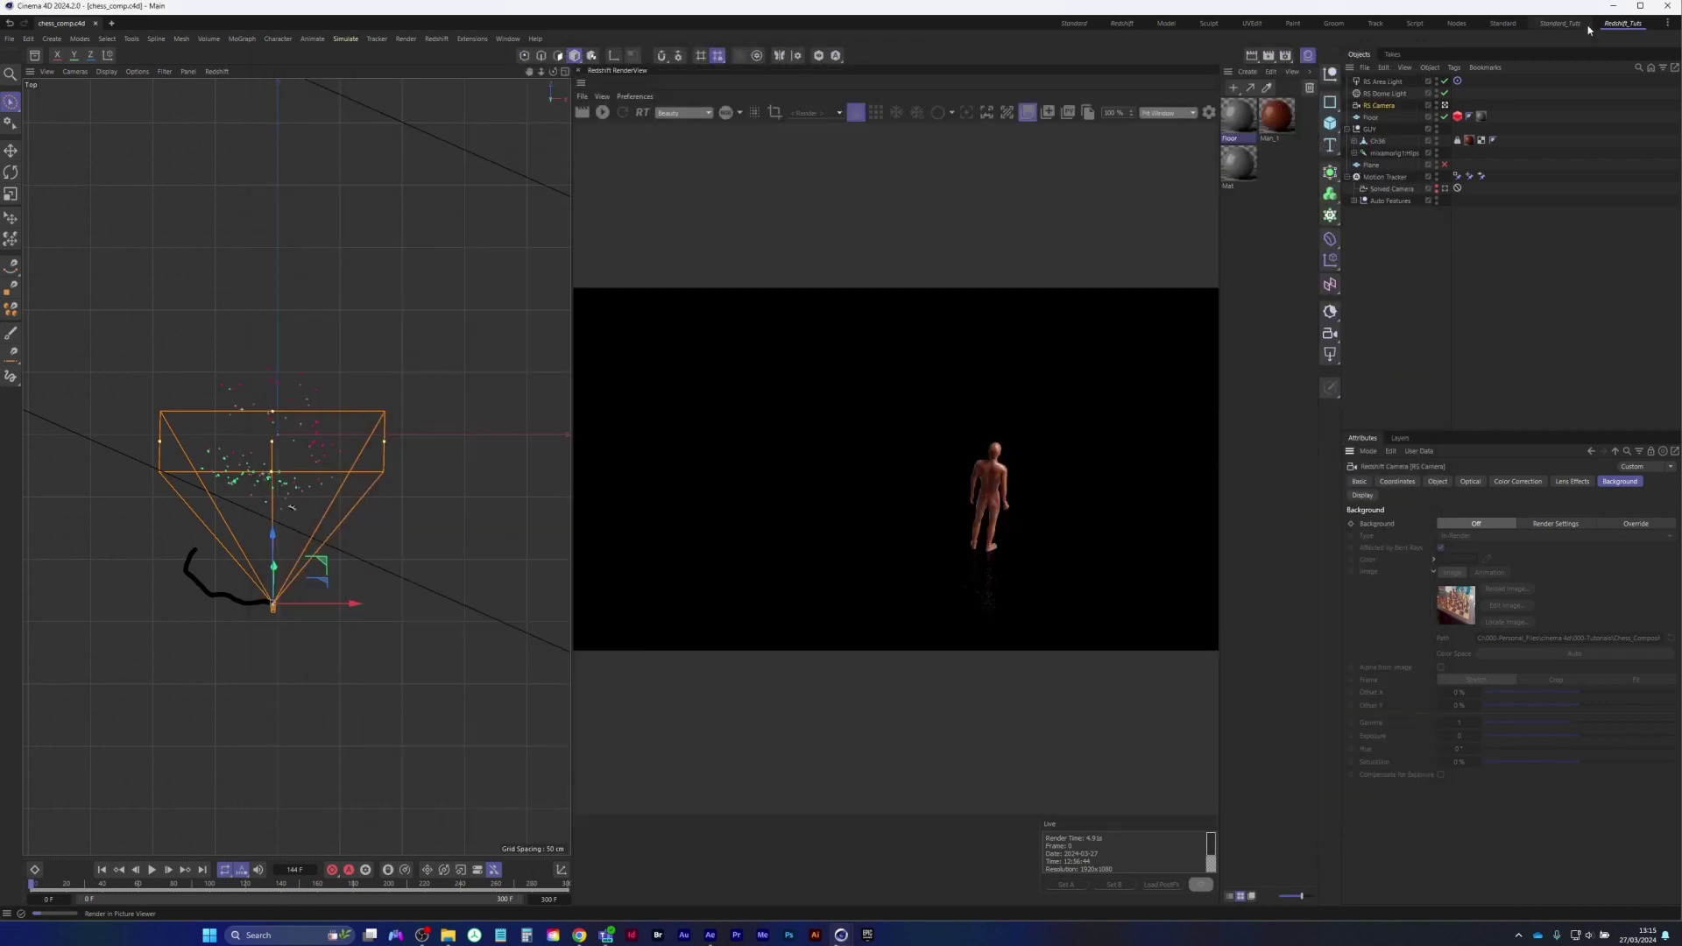
pyautogui.click(1619, 6)
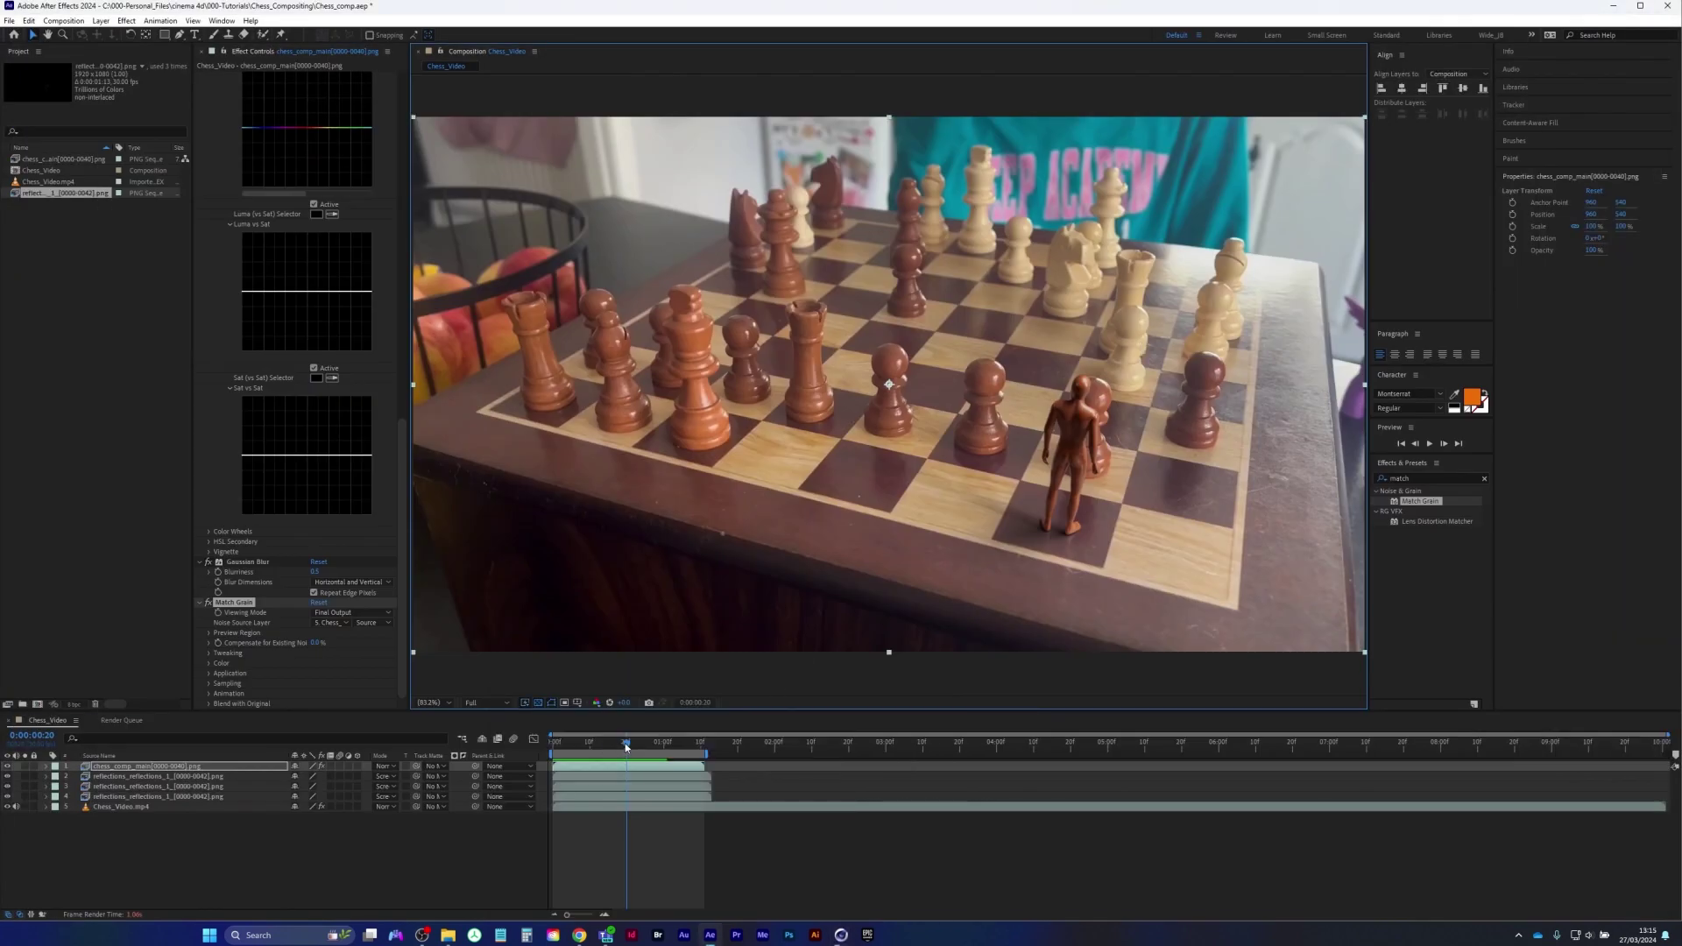
# Play back the full composite with the colour-corrected, softened and grain-matched figure
pyautogui.press('space')
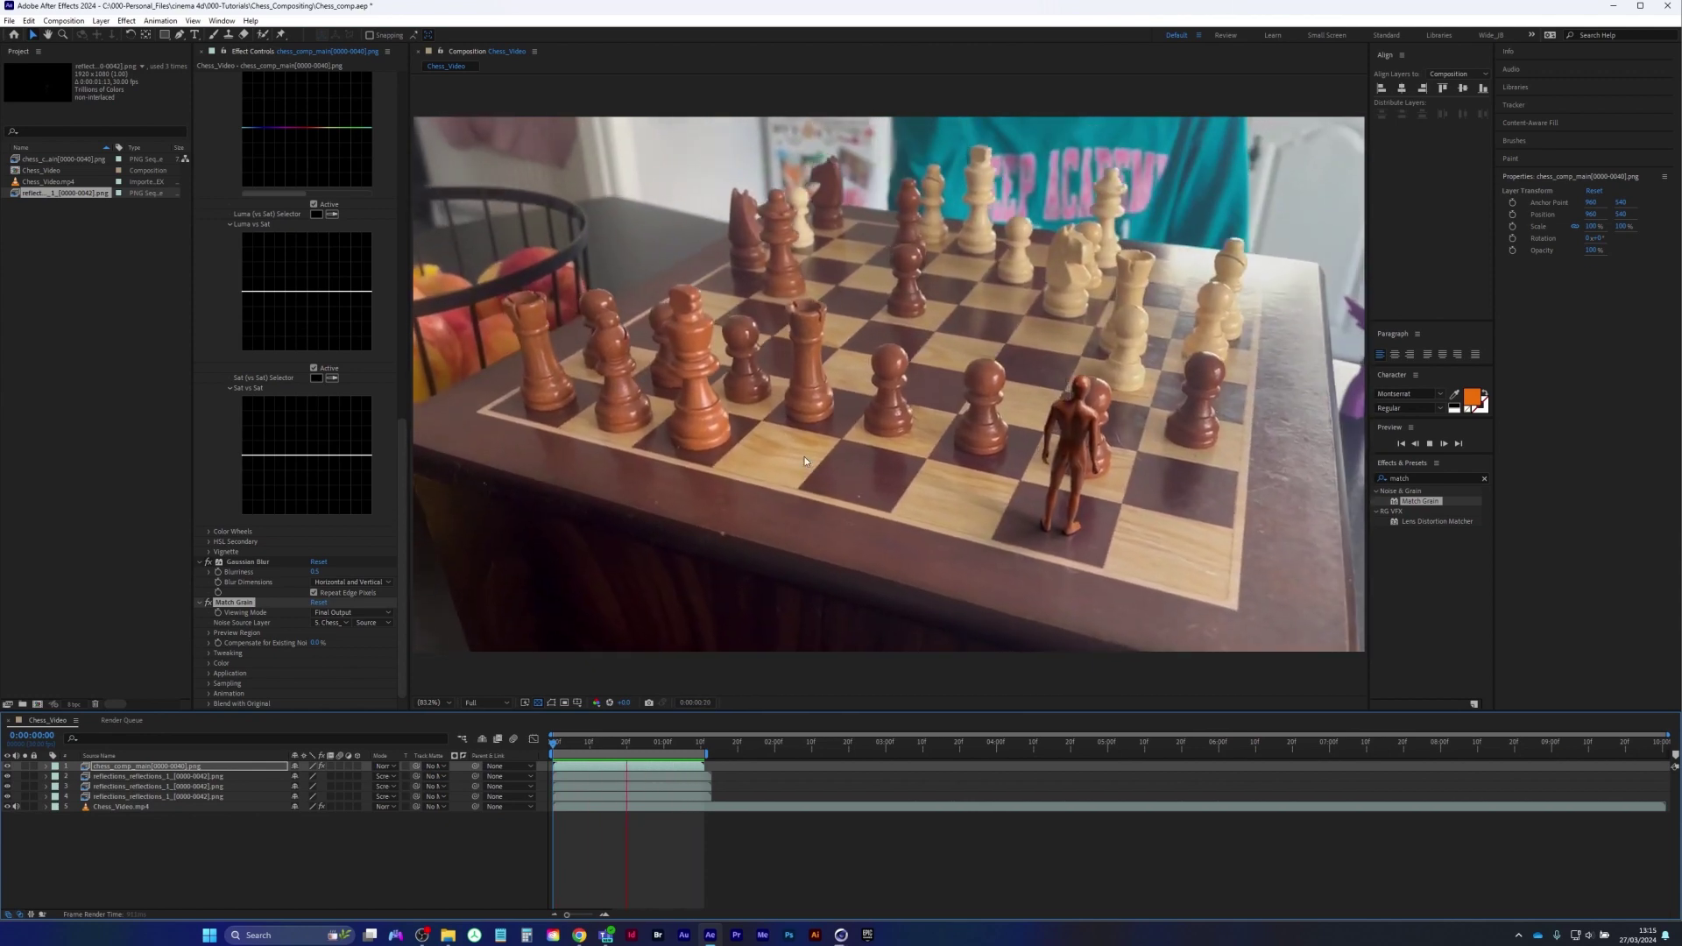
pyautogui.press('space')
pyautogui.press('space')
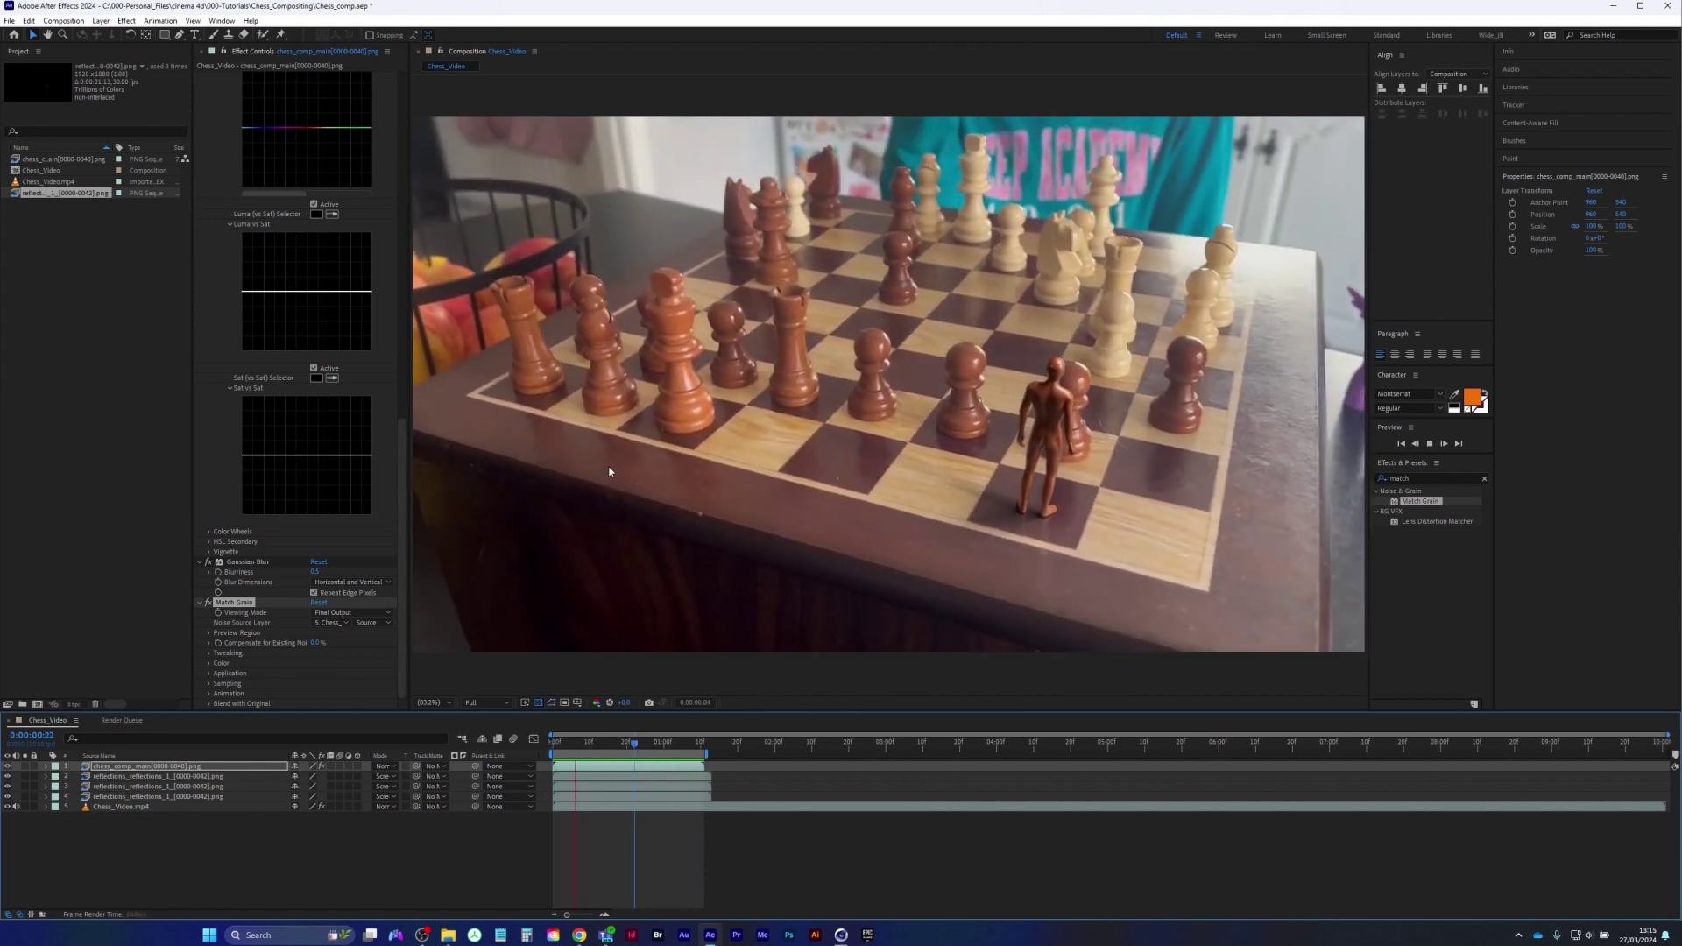